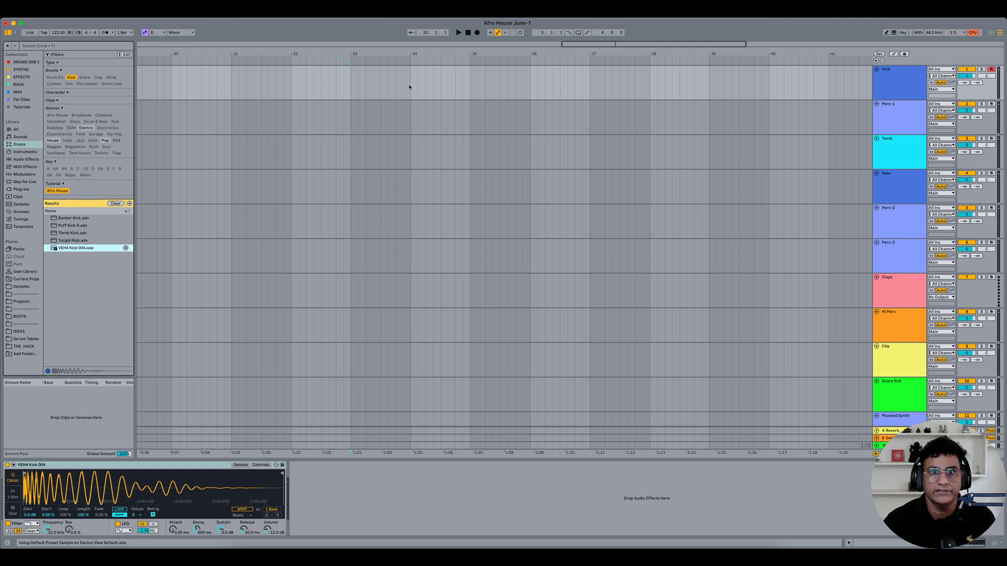
- Insert an empty one-bar MIDI clip at bar 33 on the Kick track
left_click_drag(353, 84, 410, 83)
right_click(408, 83)
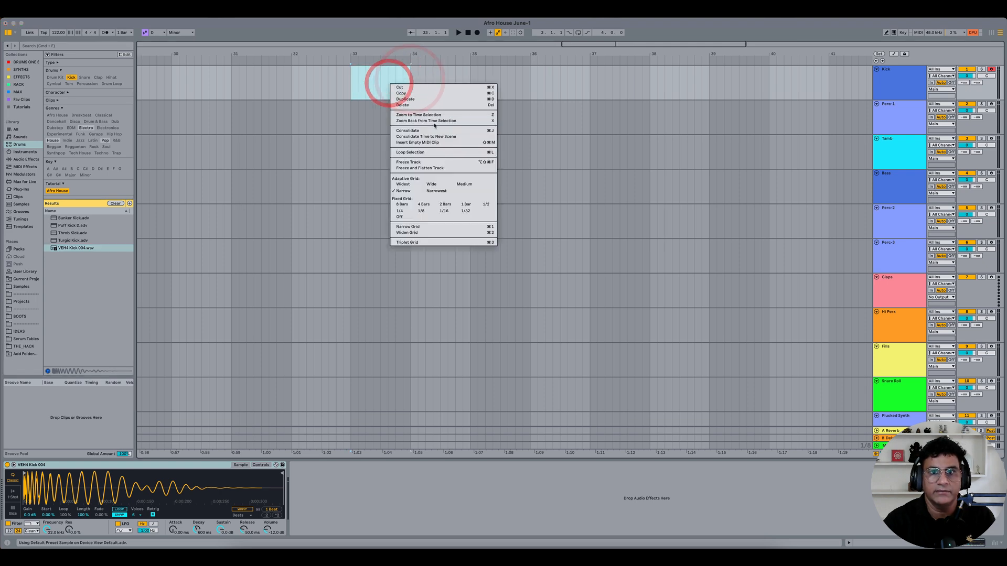
left_click(435, 143)
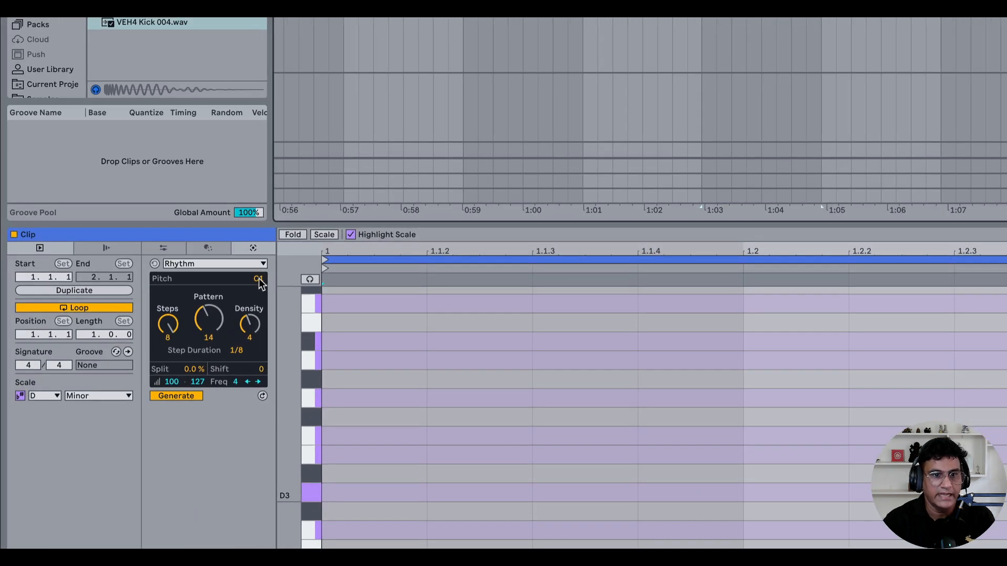
- Set the Rhythm generator's pitch to C3 for the kick pattern and audition the clip
left_click(259, 280)
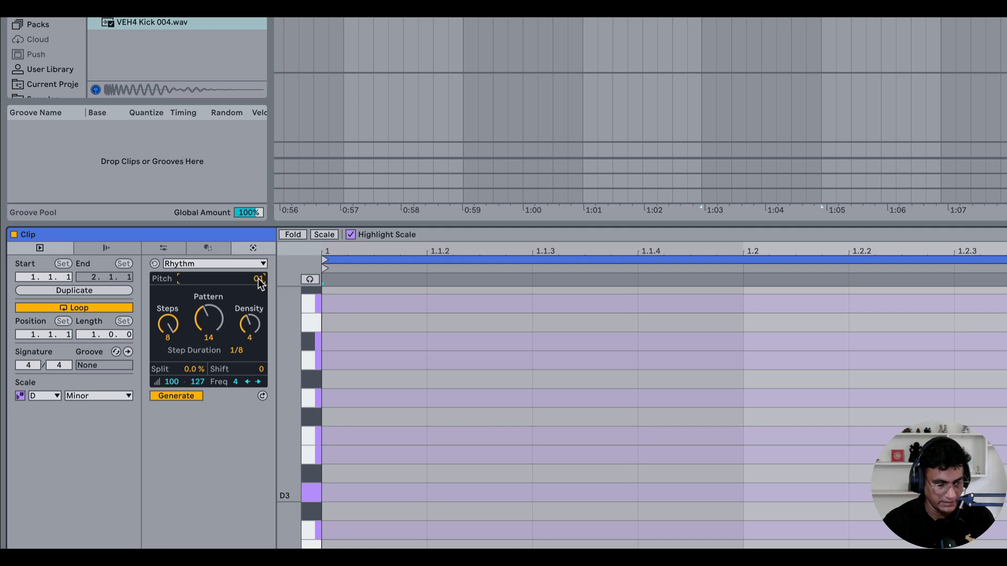
type("C2")
key("Return")
type("C3")
key("Return")
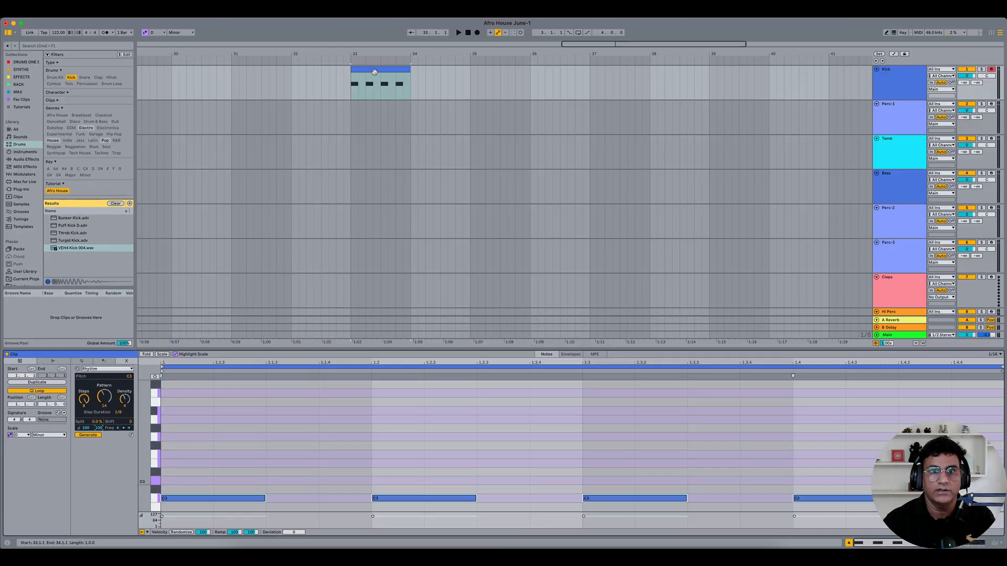
left_click(375, 72)
key("space")
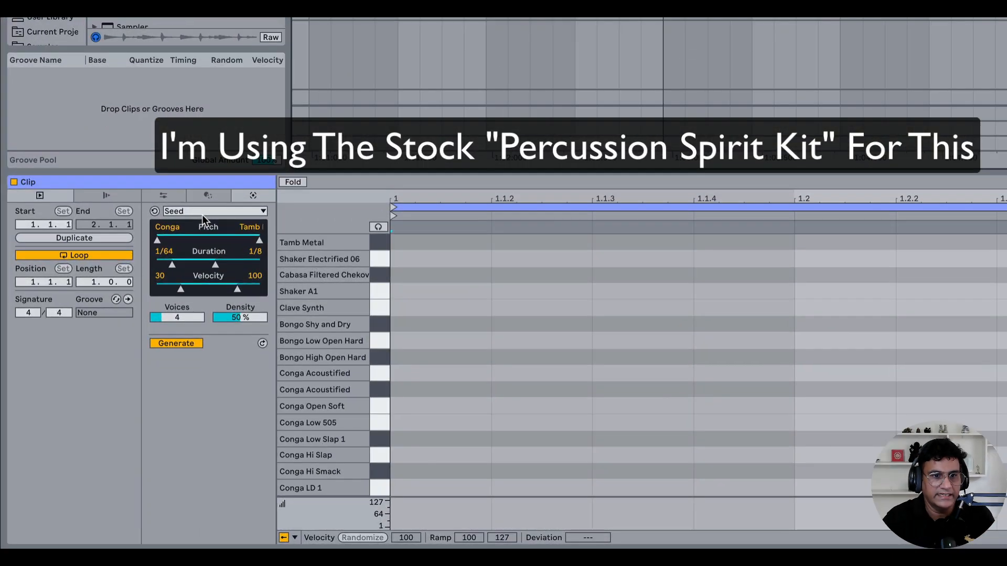
- Turn on note preview in the percussion clip and audition the kit's sounds from Conga LD 1 up to Conga Open Soft
left_click(377, 227)
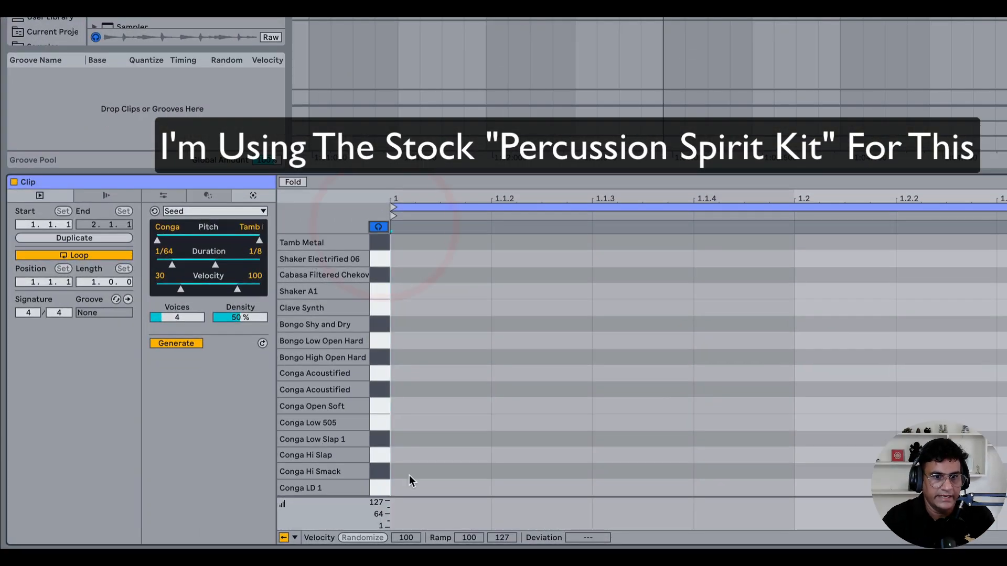
left_click(383, 485)
left_click(383, 472)
left_click(383, 454)
left_click(383, 436)
left_click(386, 415)
left_click(387, 401)
left_click(379, 400)
left_click(381, 417)
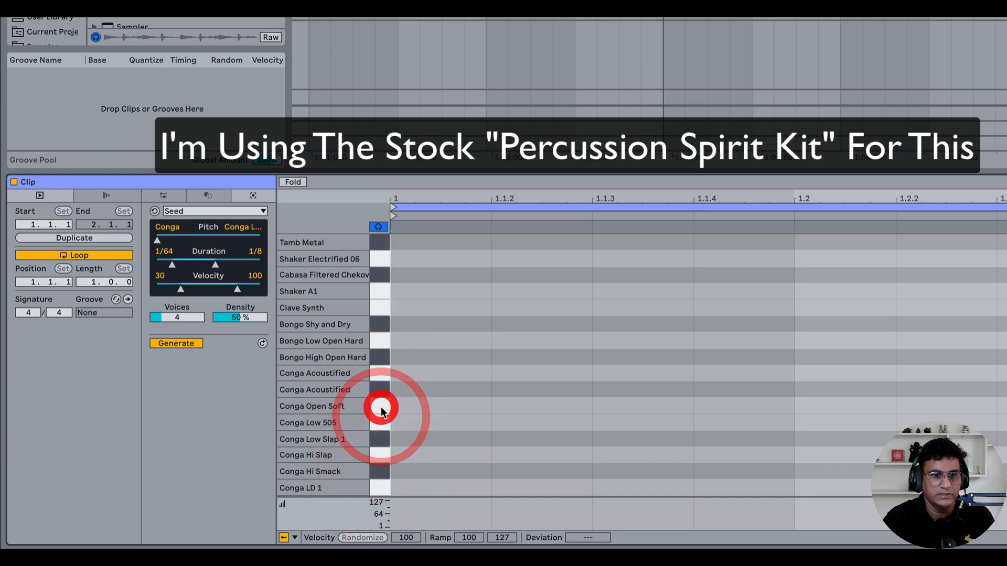
- Set the Seed generator's pitch range from Conga Low 505 to Conga Open Soft
left_click(382, 419)
left_click(382, 419)
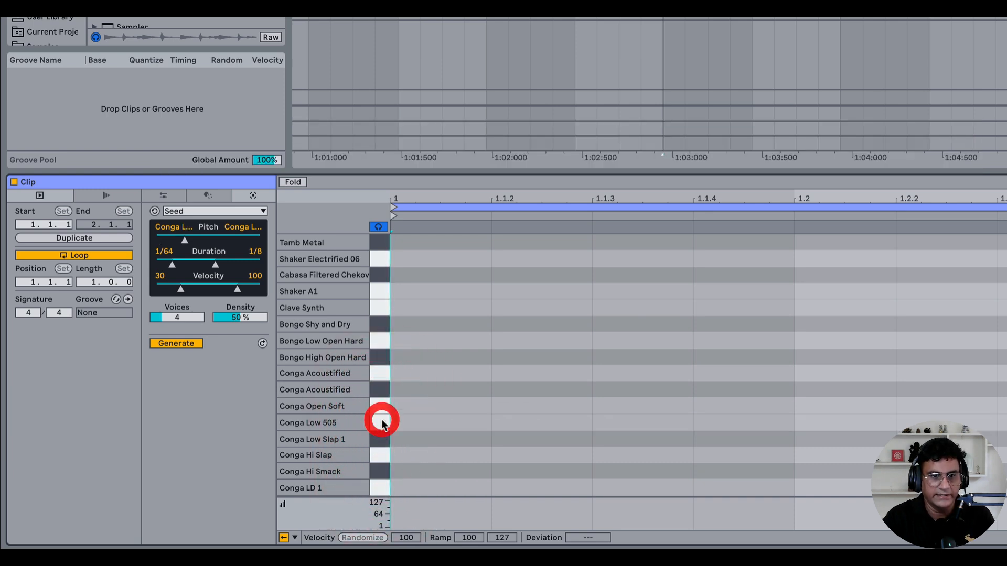
left_click(252, 240)
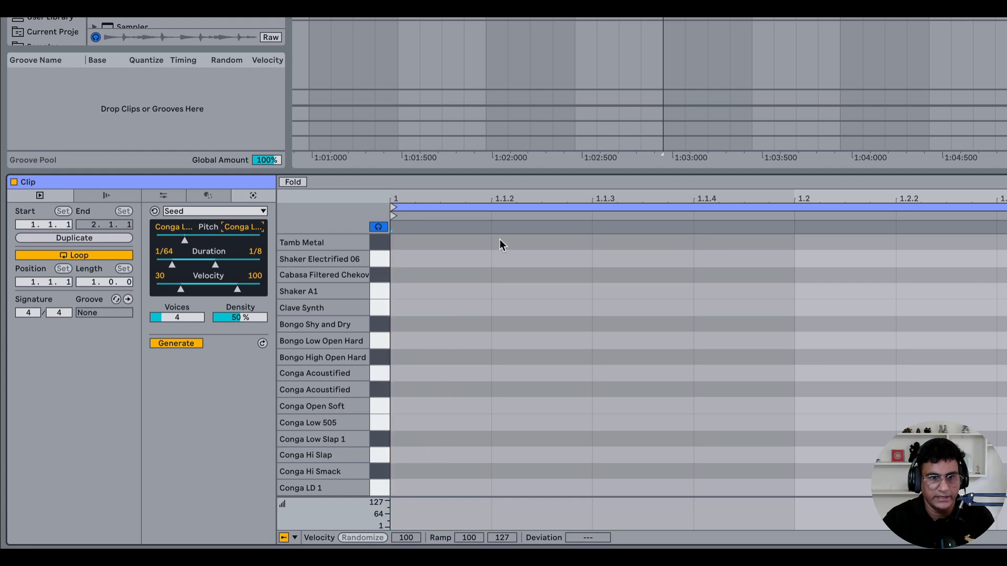
key("Up")
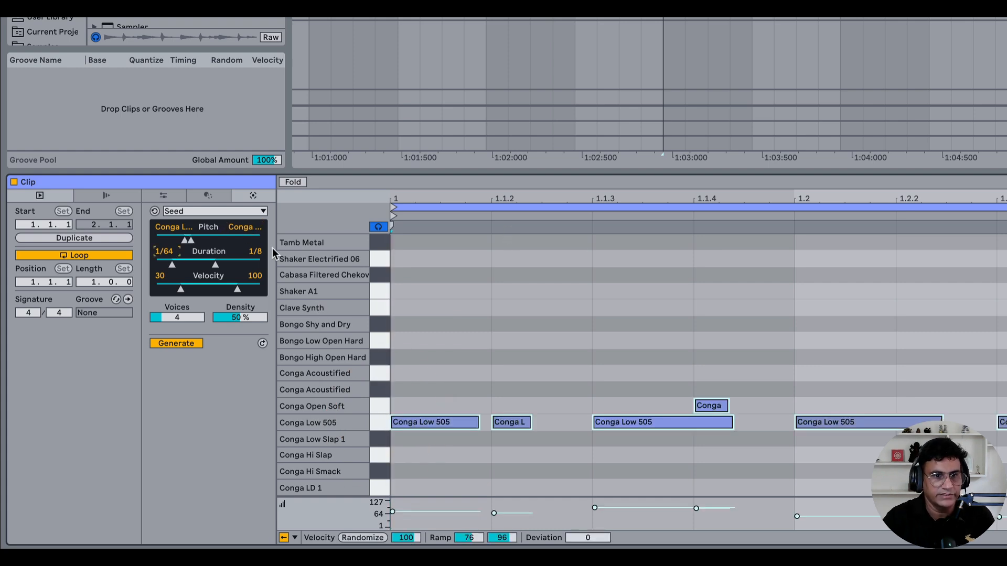
- Set Seed's minimum duration to 1/16, minimum velocity to 80, voices to 1 and density to 100%
key("Up")
key("Up")
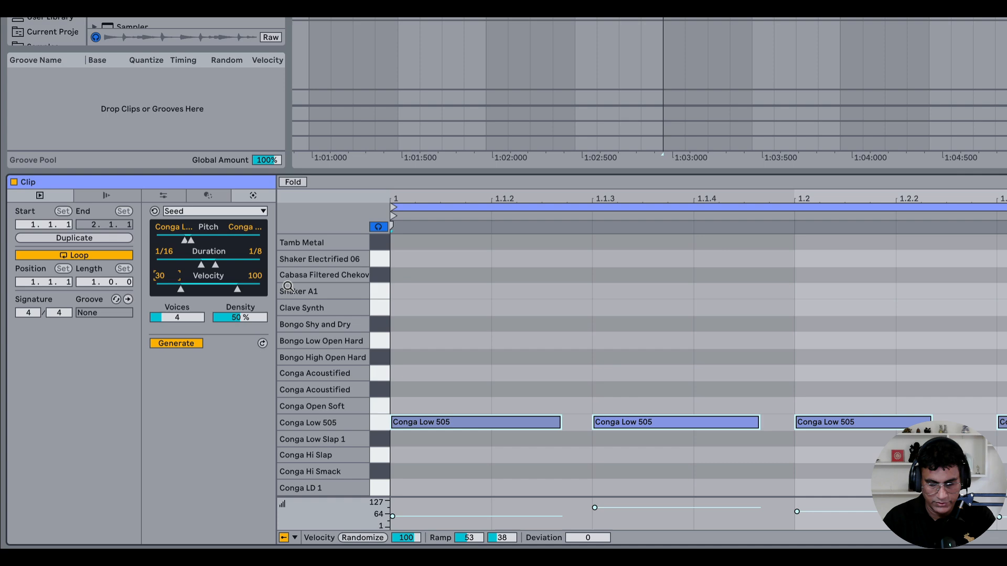
type("80")
key("Return")
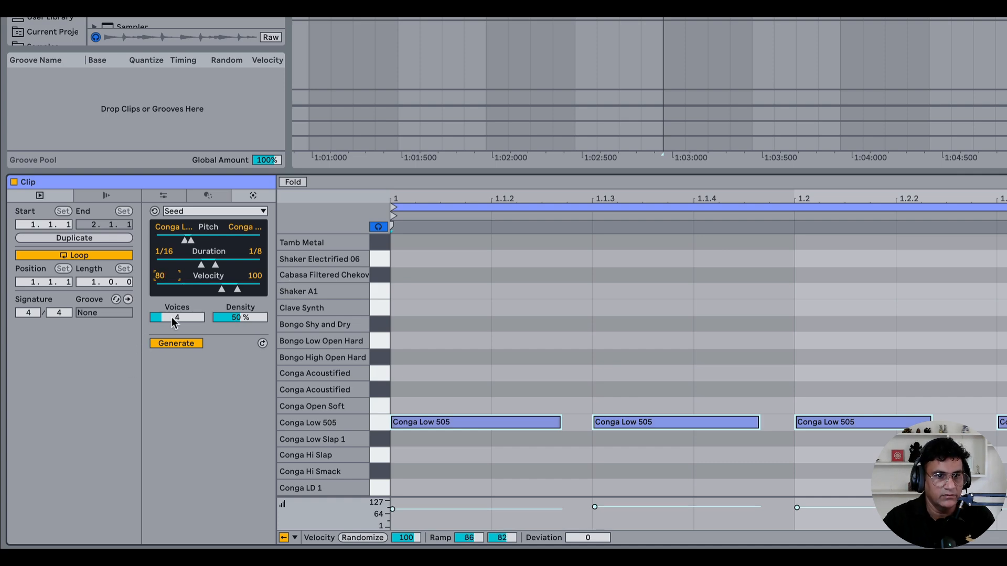
left_click_drag(171, 317, 171, 335)
left_click_drag(244, 313, 244, 286)
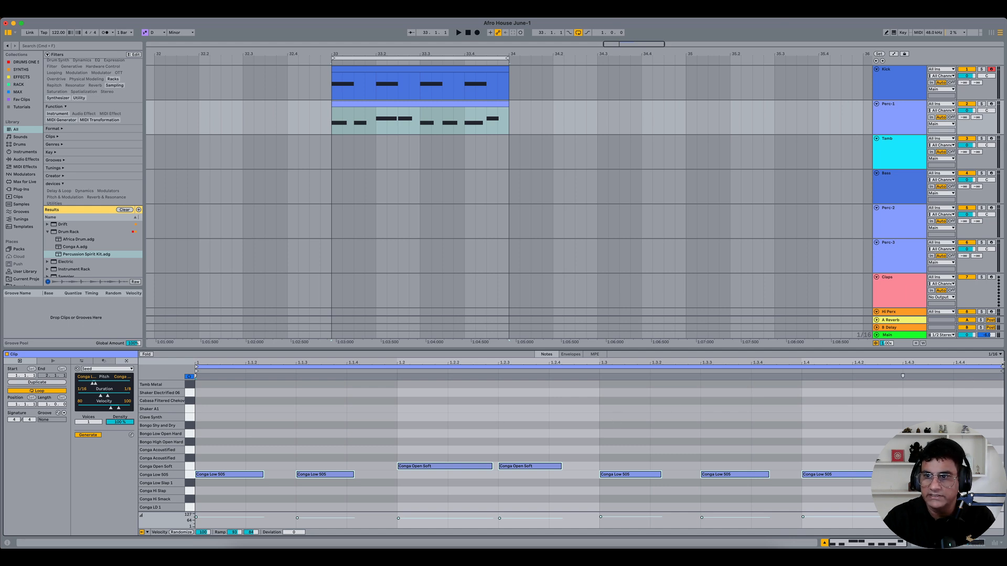
- Shorten the Perc-1 clip's loop to two beats and delete all of its notes
left_click_drag(1002, 367, 623, 411)
left_click(246, 426)
key("super+a")
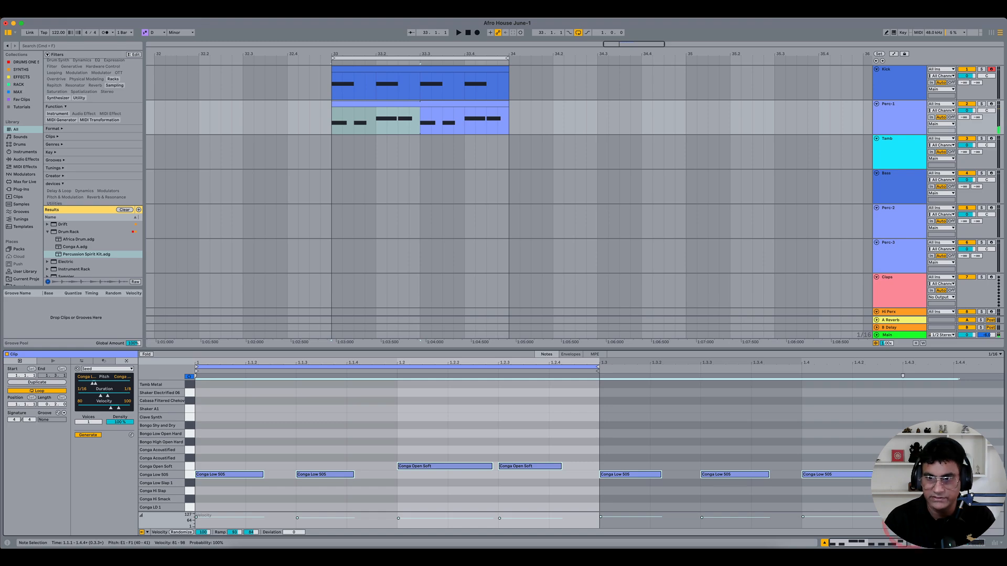
key("Delete")
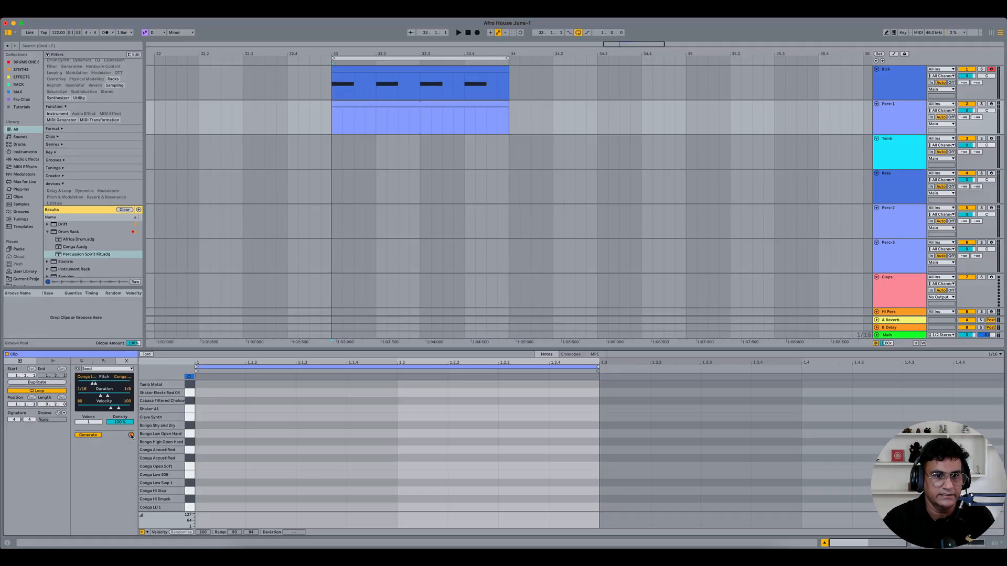
- Generate several Seed variations for the two-beat conga loop while playing them against the kick
left_click(262, 349)
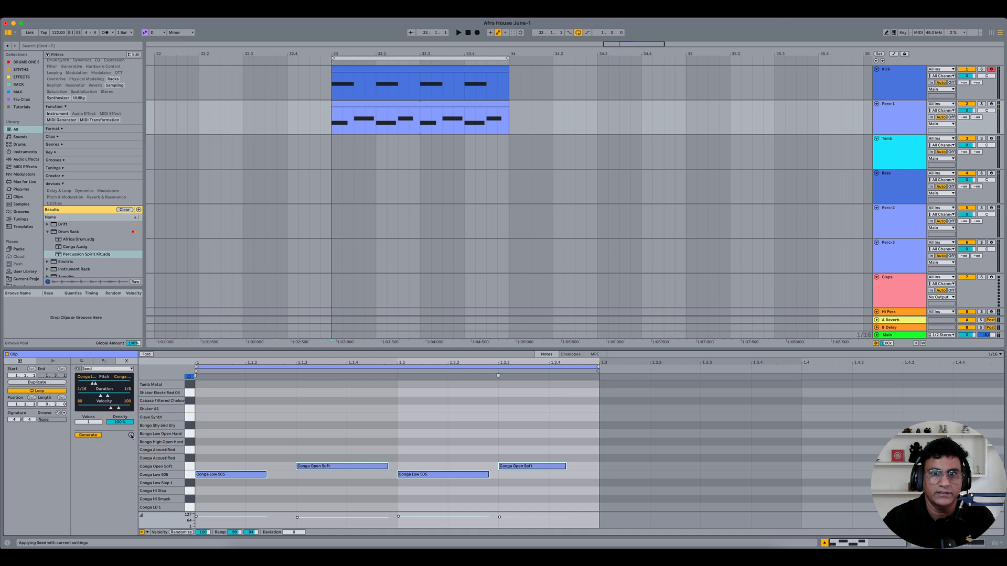
key("space")
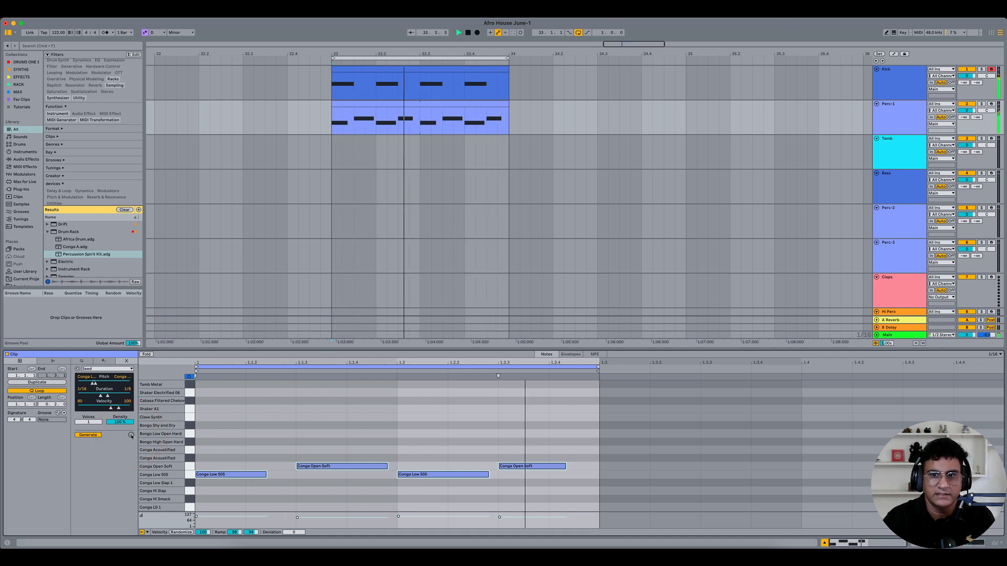
left_click(131, 436)
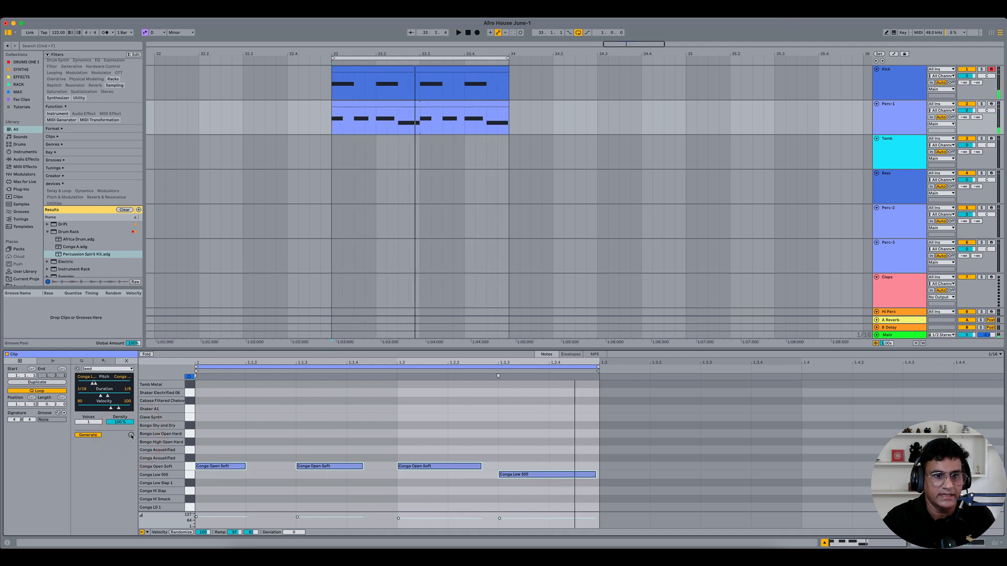
left_click(131, 435)
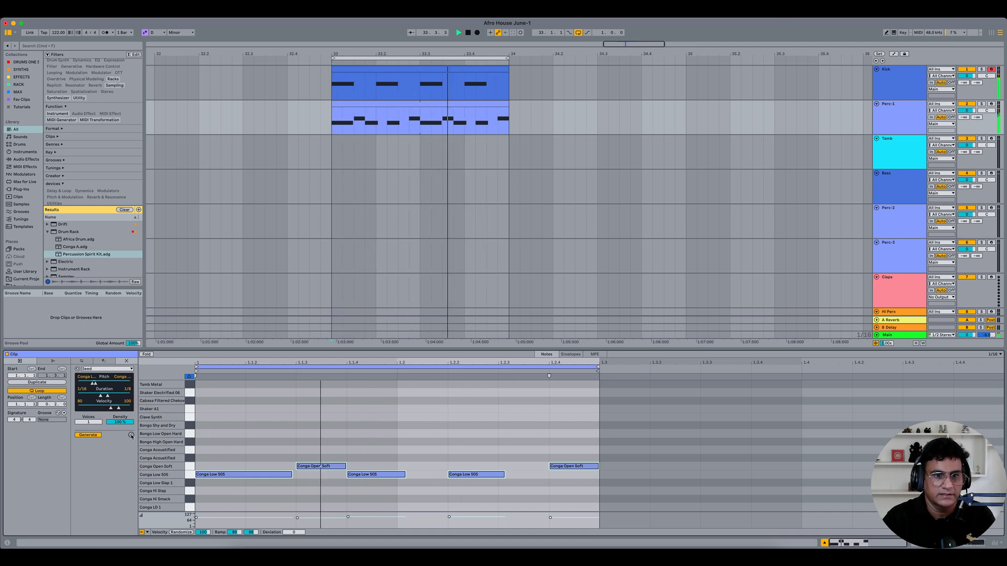
- Extend the Kick clip to four bars, ending at bar 37, and loop that range
left_click(421, 103)
key("super+c")
scroll(421, 104, "down", 5)
left_click_drag(325, 54, 575, 84)
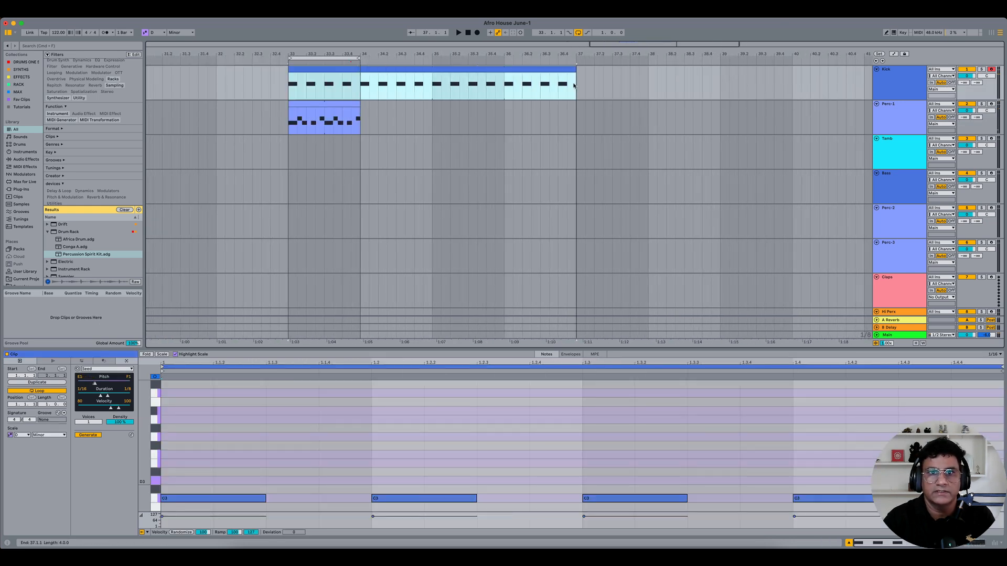
key("super+l")
left_click(572, 81)
- Extend the Perc-1 clip to bar 37, duplicate its loop content to two bars and play it back
left_click(334, 105)
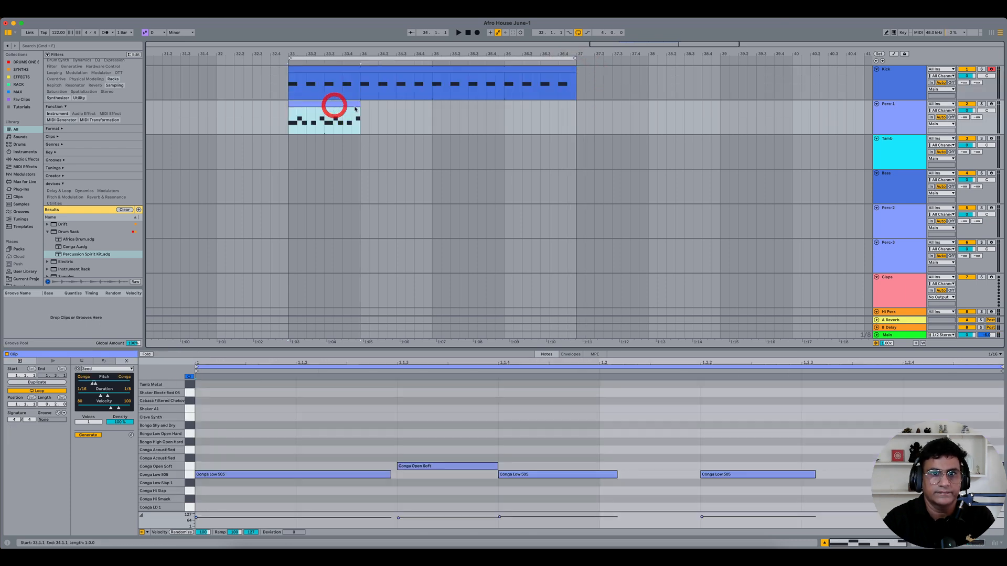
left_click_drag(360, 105, 575, 115)
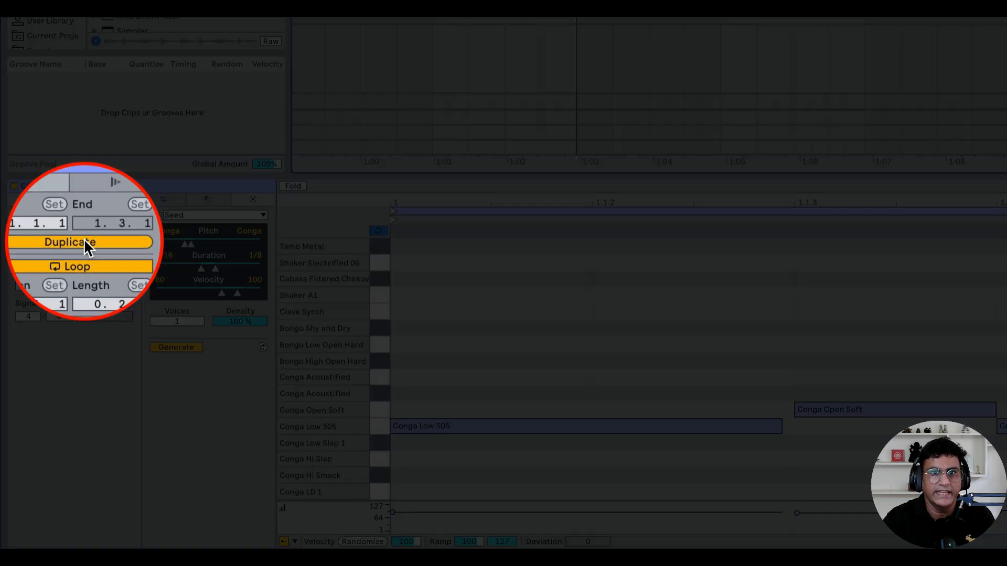
left_click(45, 372)
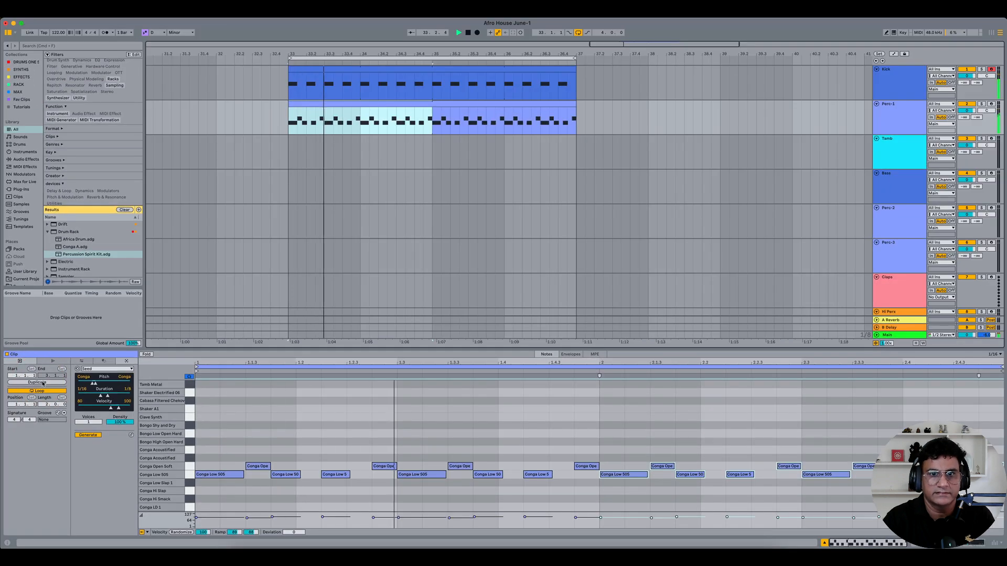
key("space")
- Delete the conga notes in the last beat of the two-bar Perc-1 pattern
left_click(549, 433)
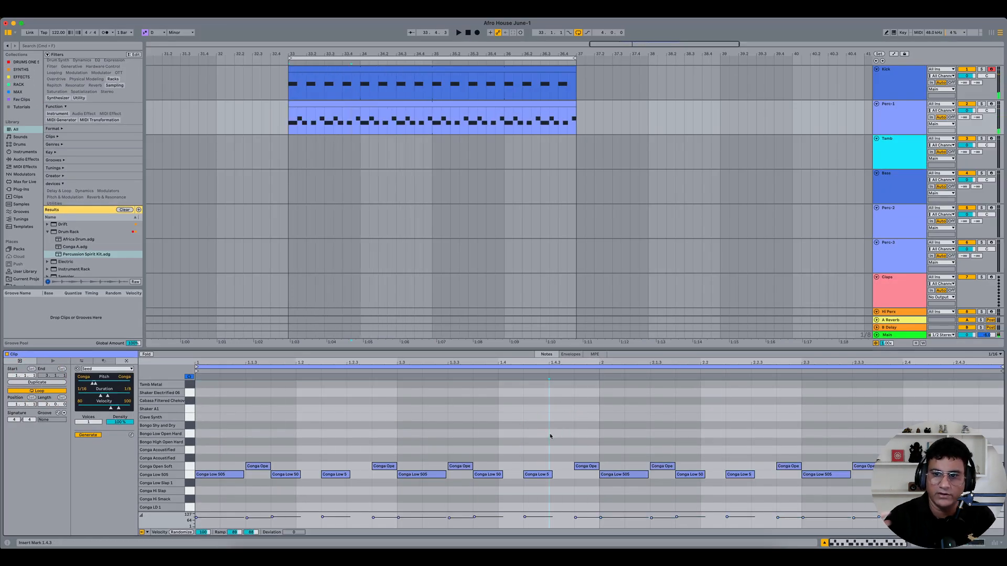
left_click_drag(916, 442, 1001, 508)
left_click_drag(915, 449, 1005, 494)
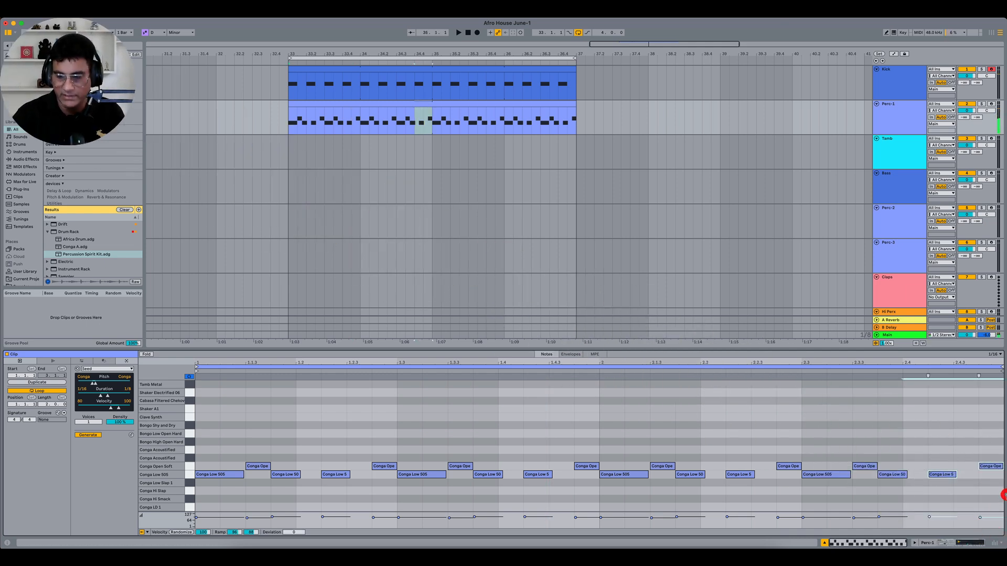
key("Delete")
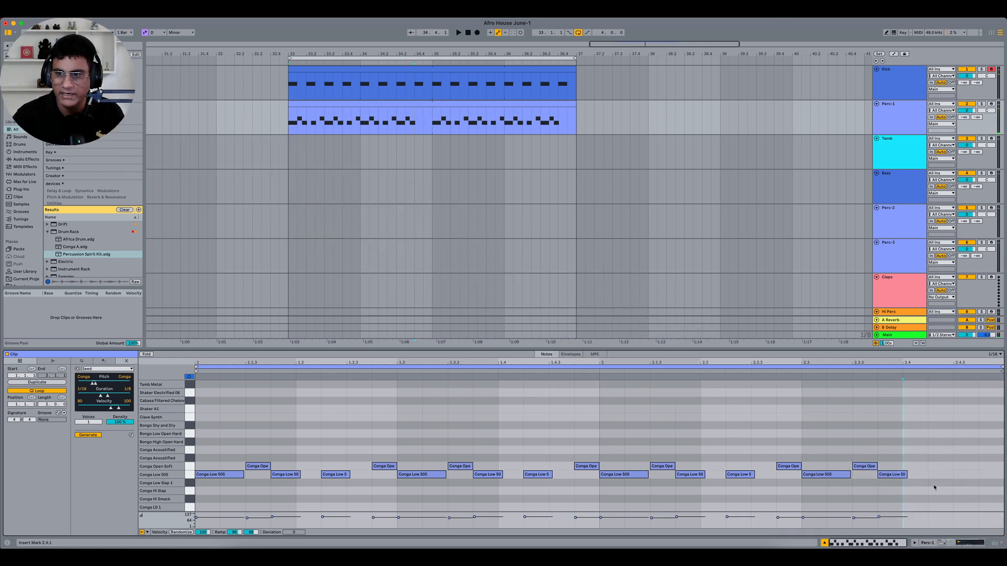
- Generate a Seed fill in the range 2.4.1 to 3.1.1 with pitch from Conga LD 1, duration 1/32 to 1/16 and velocity up to 120
left_click_drag(906, 447, 989, 492)
left_click(925, 445)
left_click_drag(910, 423, 996, 505)
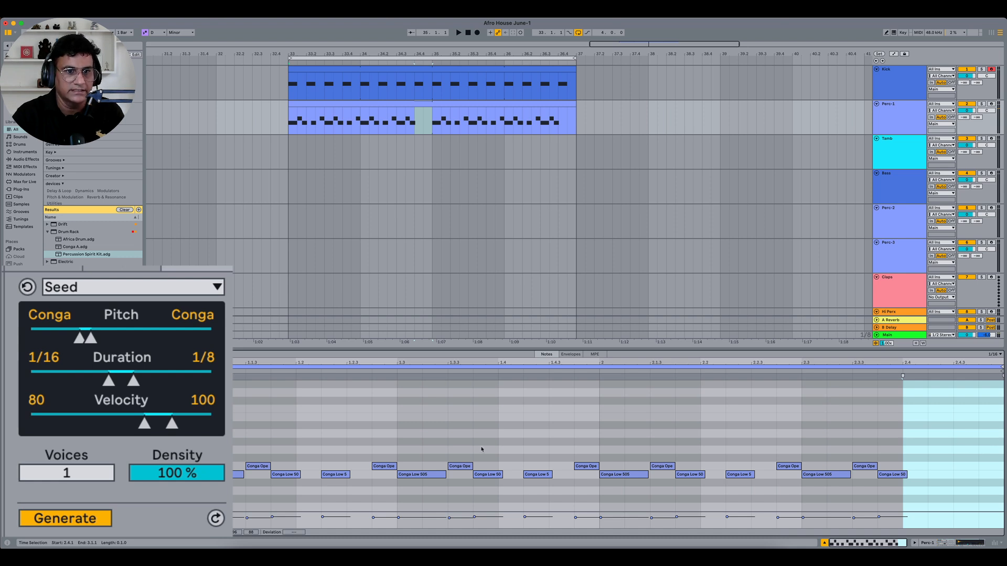
left_click_drag(59, 327, 31, 329)
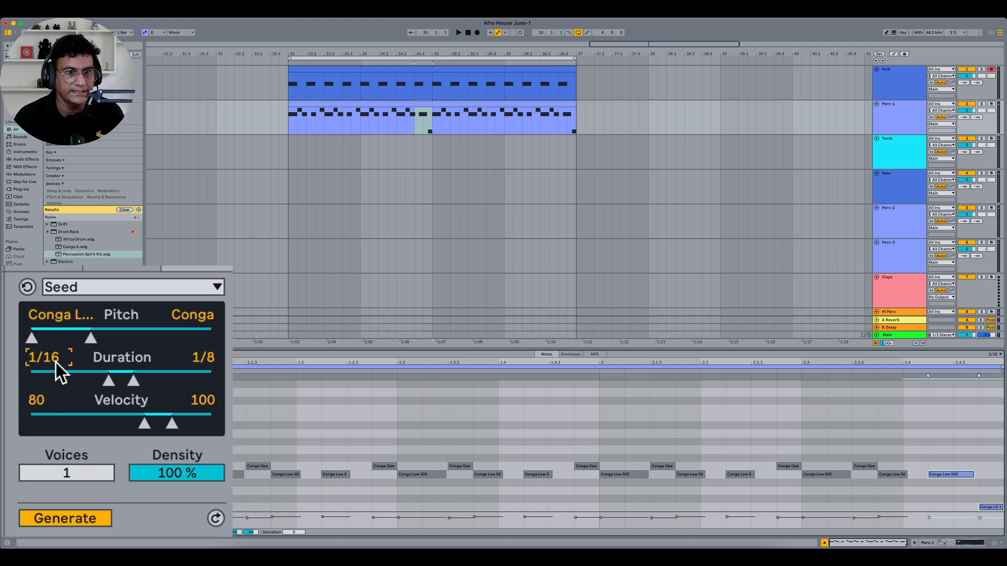
key("Down")
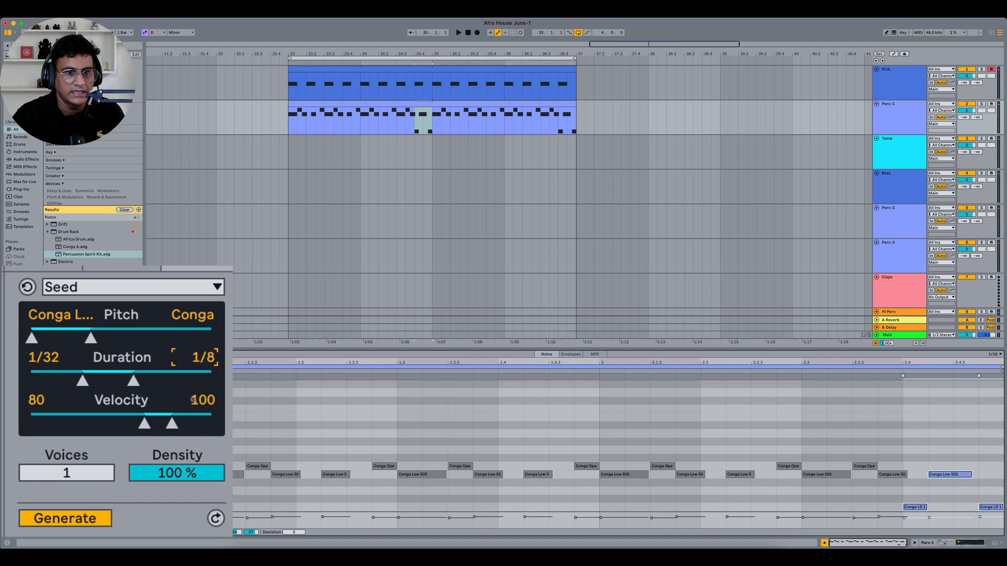
key("Down")
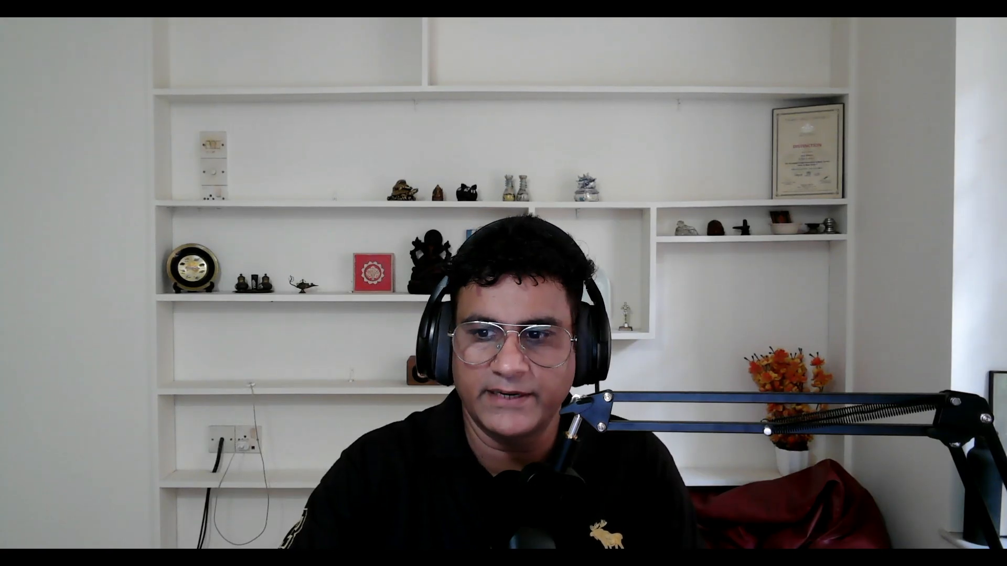
left_click(131, 435)
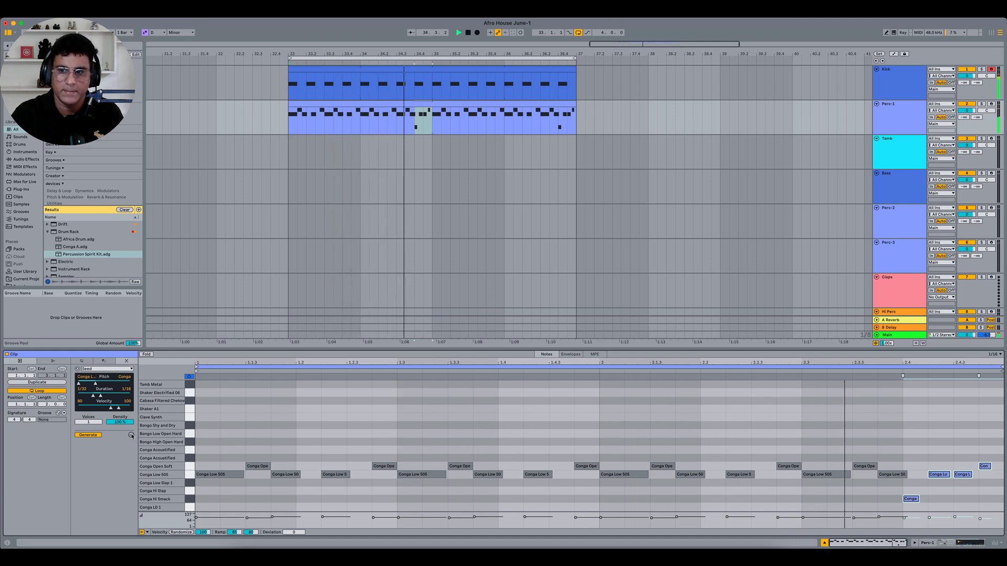
left_click(131, 435)
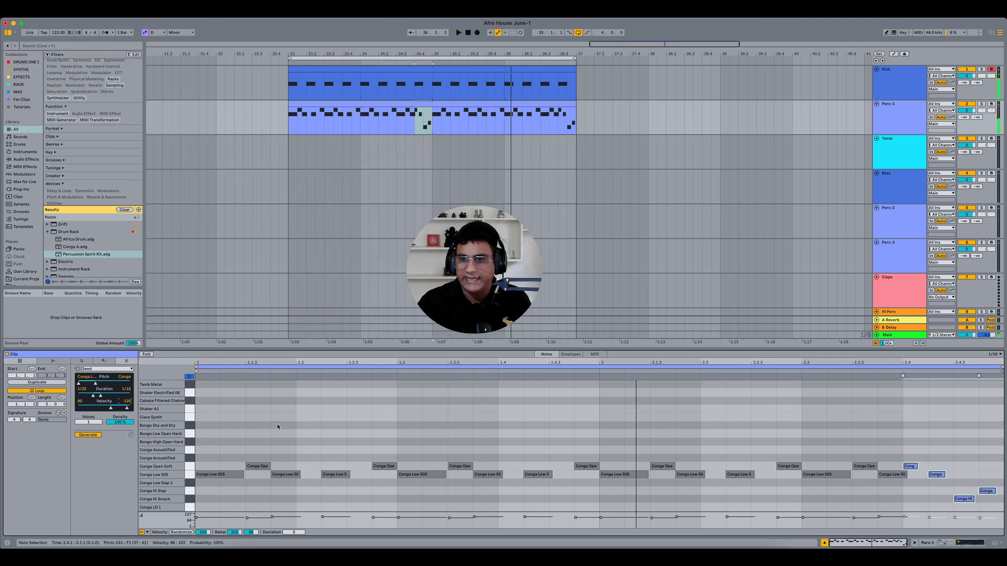
- Select all notes in the Perc-1 clip, raise the Humanize amount, apply Humanize and play the result back
left_click(277, 424)
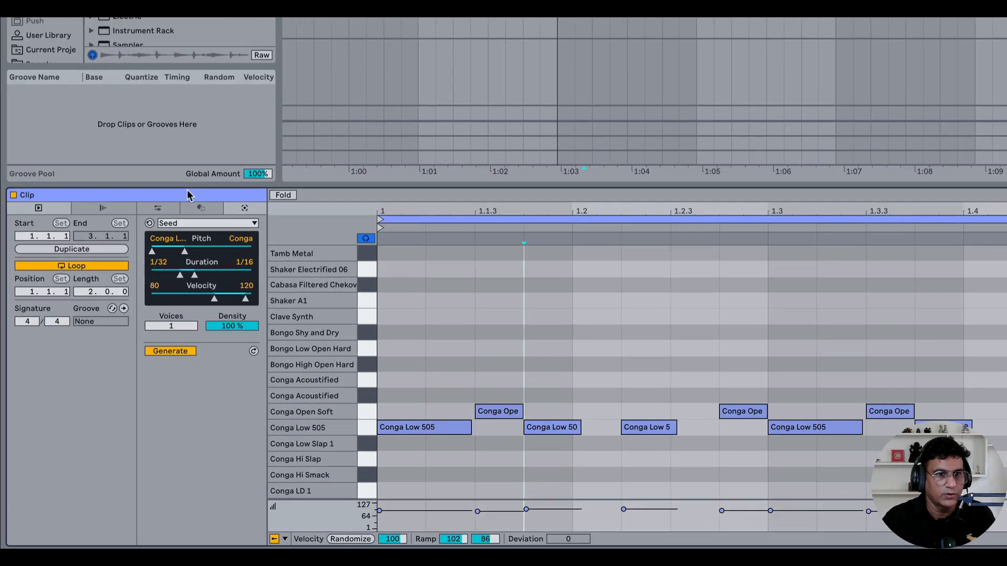
left_click(82, 361)
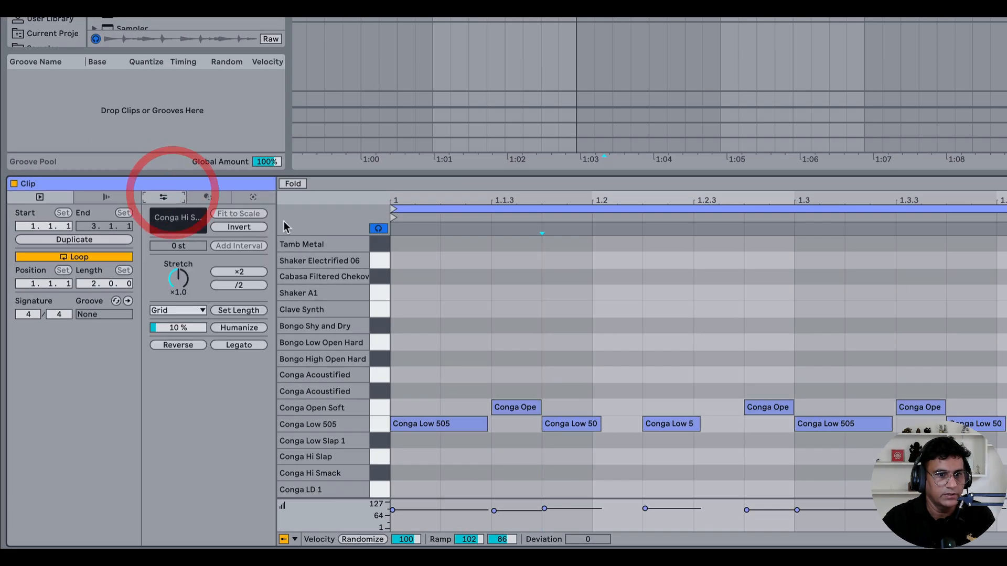
left_click(425, 359)
key("ctrl+a")
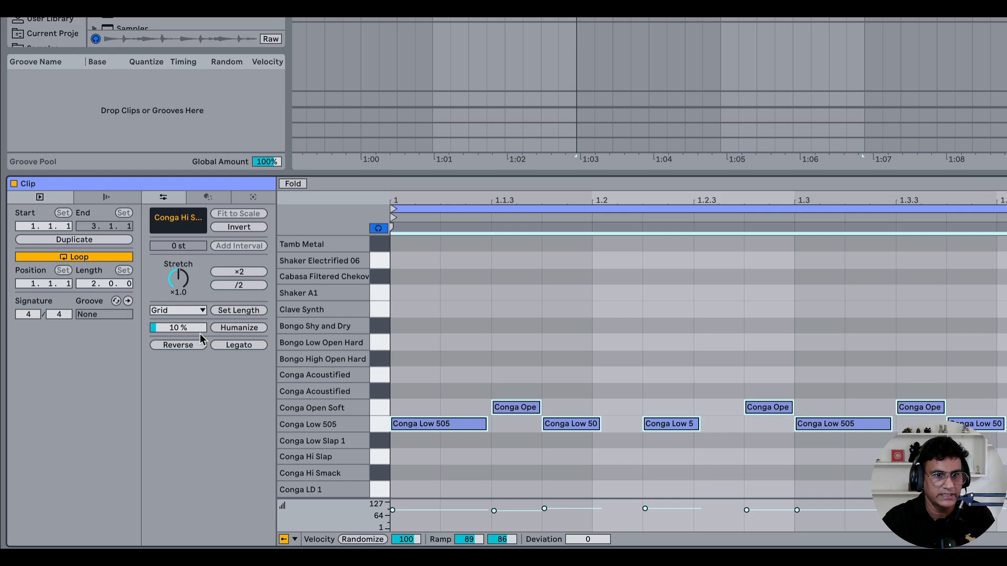
left_click_drag(186, 326, 186, 306)
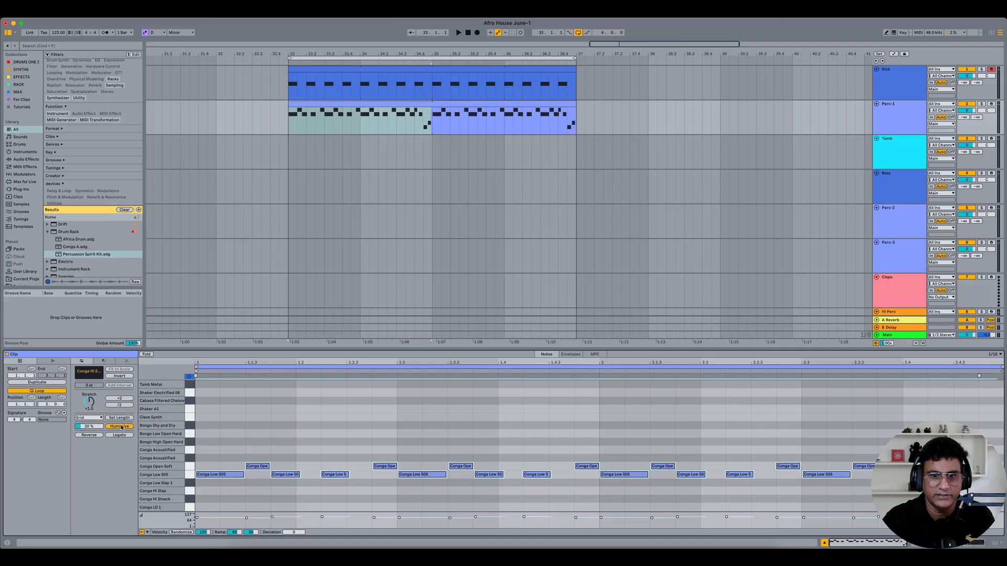
left_click(121, 426)
key("space")
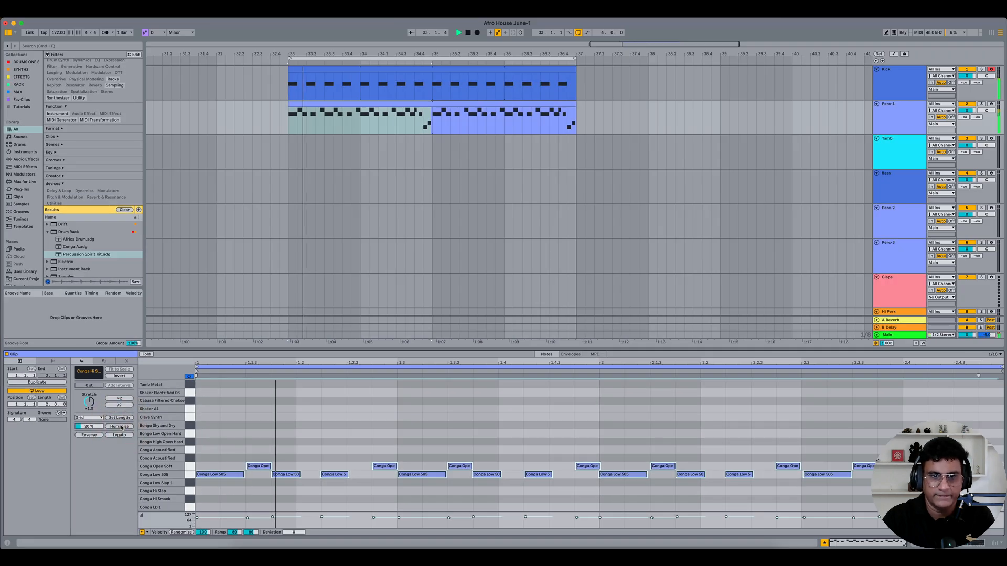
key("space")
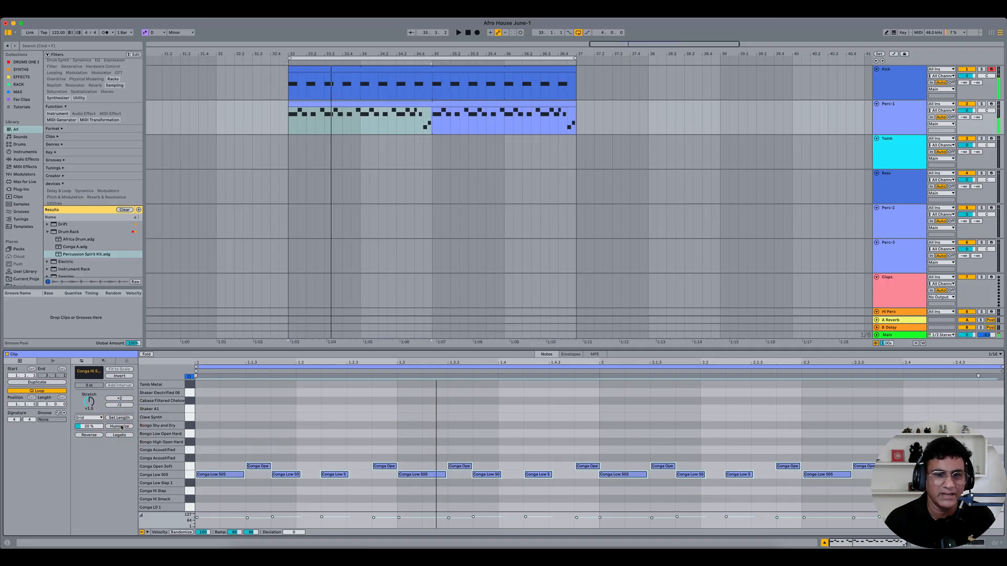
key("space")
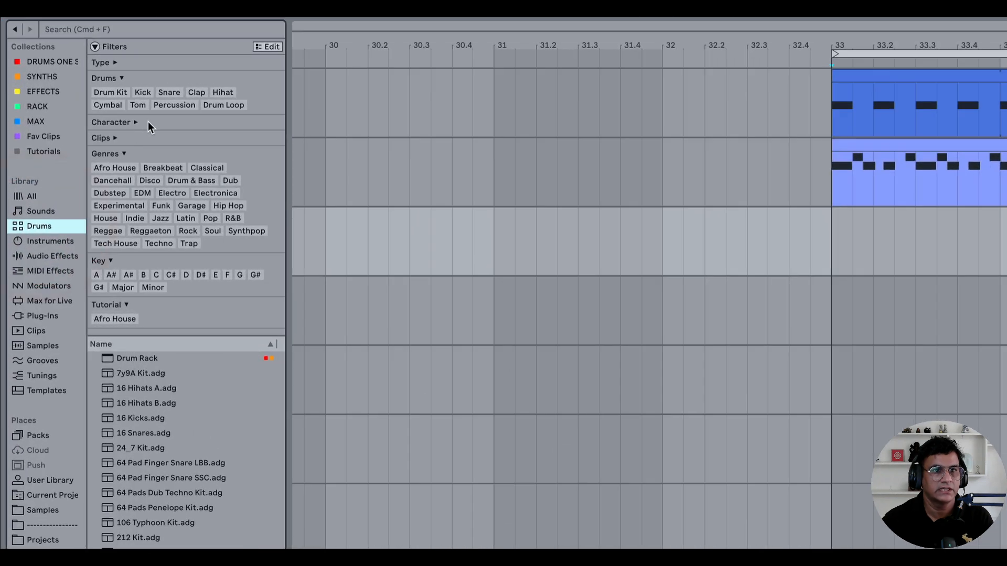
- Filter the drum library to Percussion and Tambourine sounds and load Cowbell Vintage.aif onto the Tamb track
left_click(173, 105)
left_click(119, 158)
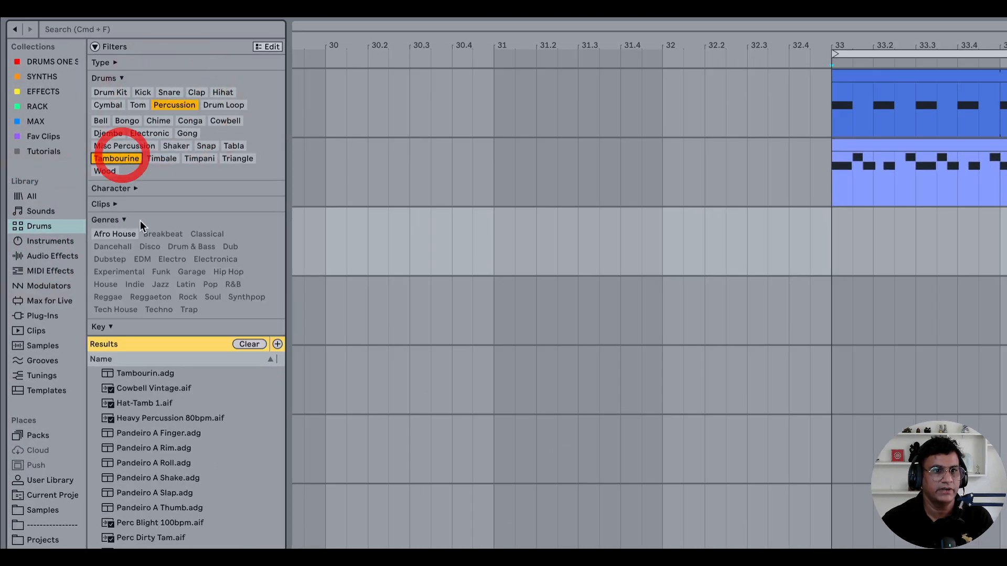
left_click(161, 386)
left_click(155, 387)
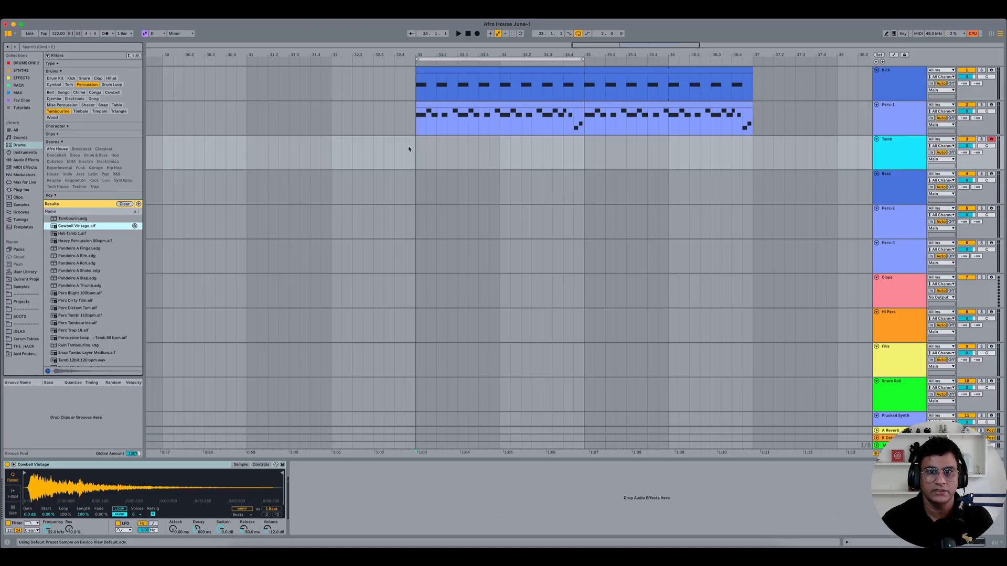
- Insert an empty one-bar MIDI clip on the Tamb track starting at bar 33
left_click_drag(417, 151, 500, 152)
right_click(458, 153)
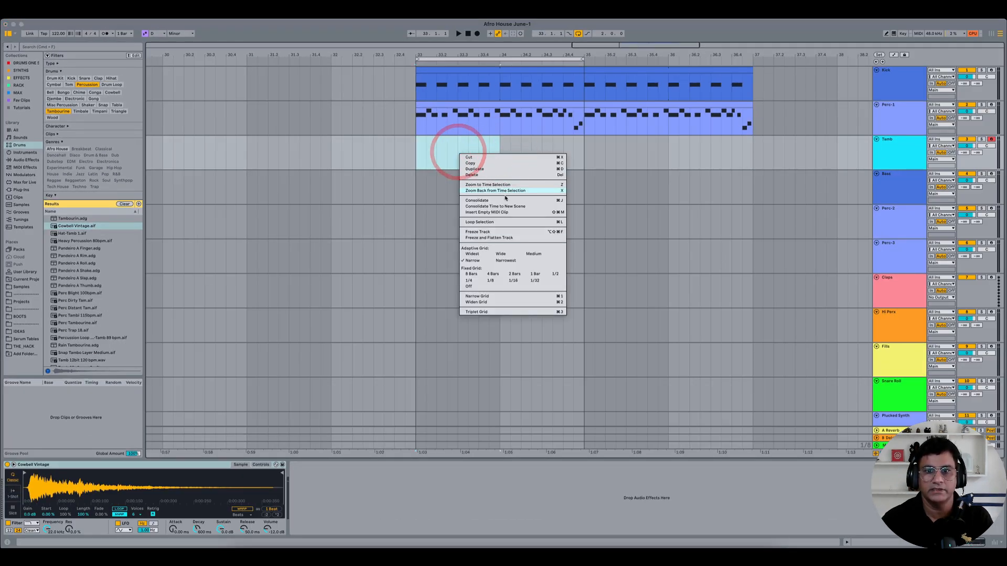
left_click(508, 212)
- Add four consecutive 1/16 C3 notes on the first beat of the Tamb clip and shorten its loop to that beat
scroll(244, 482, "down", 2)
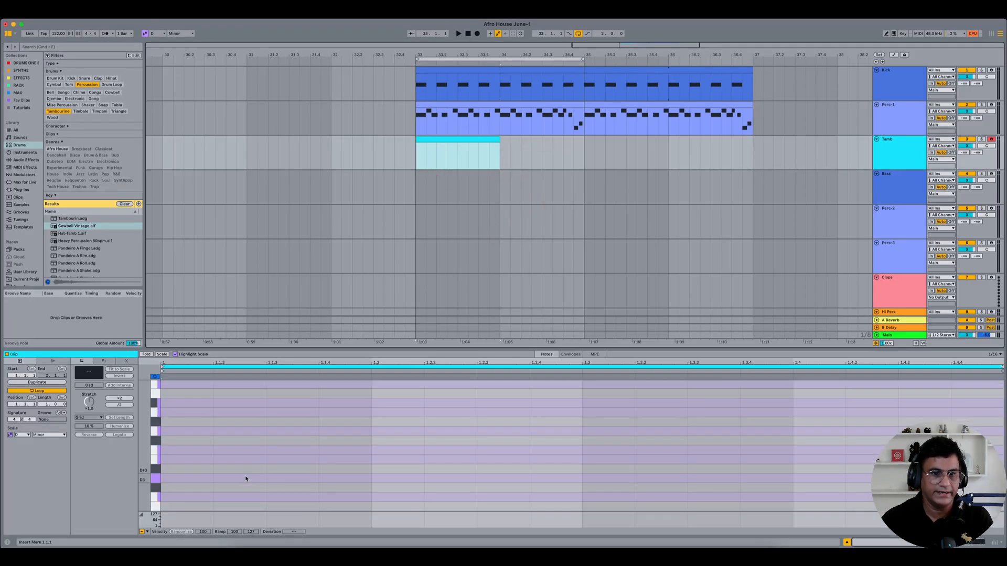
left_click(212, 489)
double_click(198, 489)
double_click(234, 488)
double_click(276, 488)
double_click(349, 488)
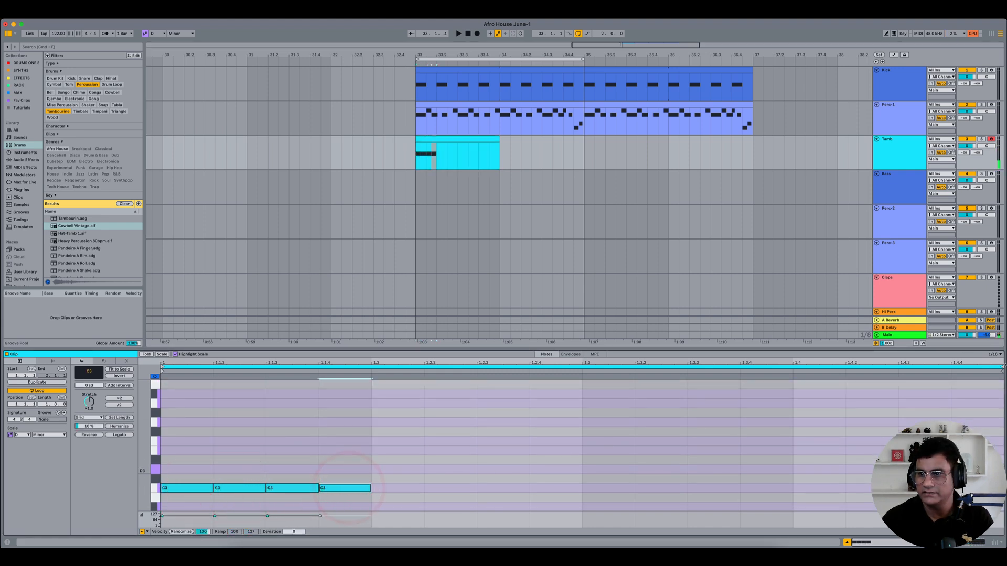
left_click_drag(1002, 366, 374, 414)
scroll(276, 456, "down", 2)
scroll(276, 456, "down", 2)
left_click(269, 462)
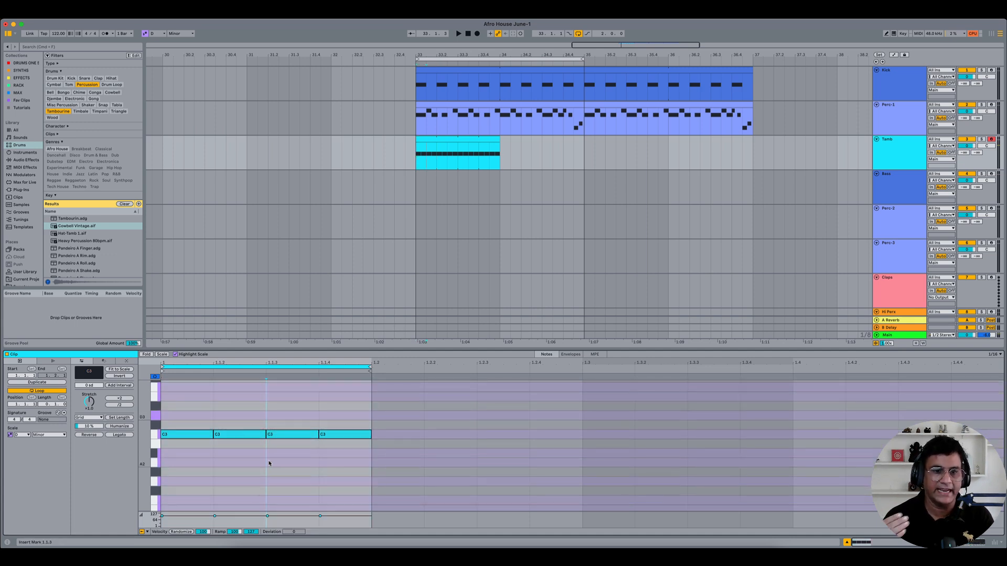
- Set the velocity of the first C3 note to 50 and of the second and fourth to 70, and play the pattern
left_click_drag(211, 478, 175, 409)
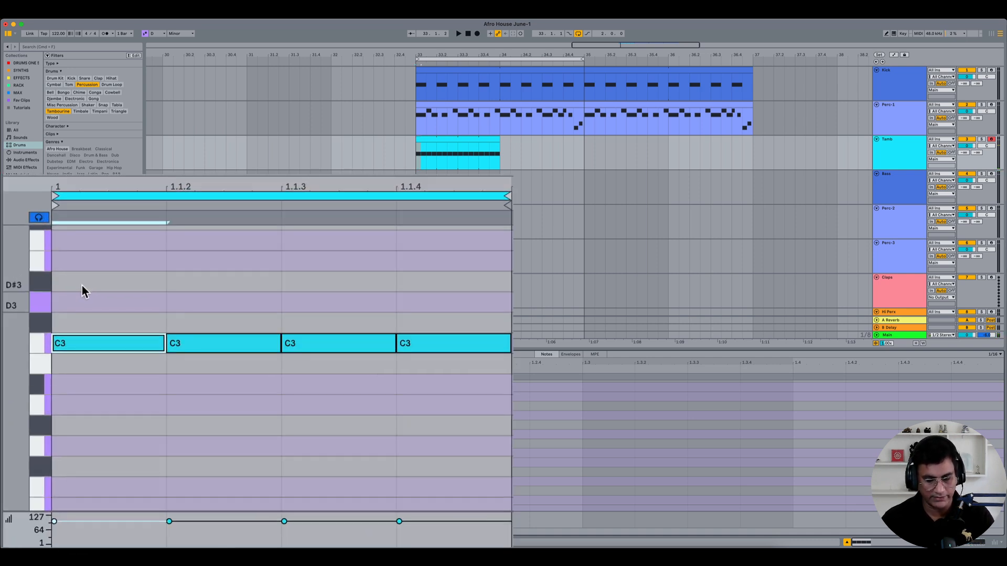
type("50")
key("Return")
left_click_drag(207, 394, 228, 314)
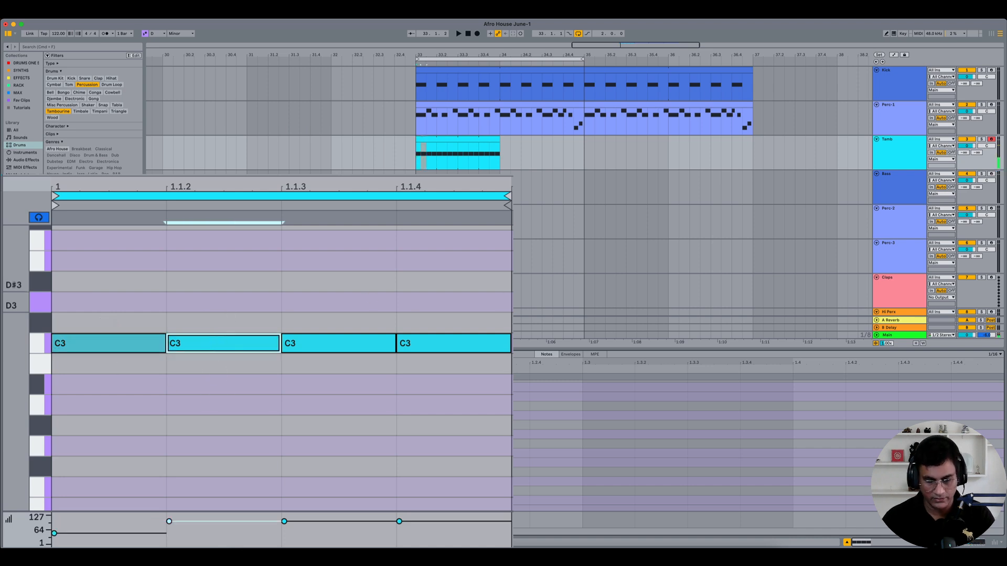
type("70")
key("Return")
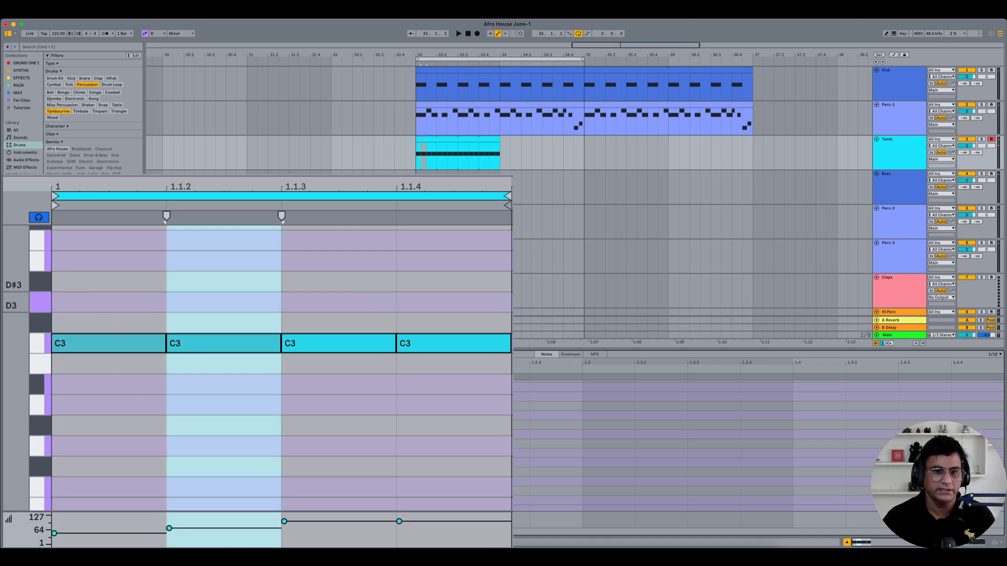
left_click(256, 410)
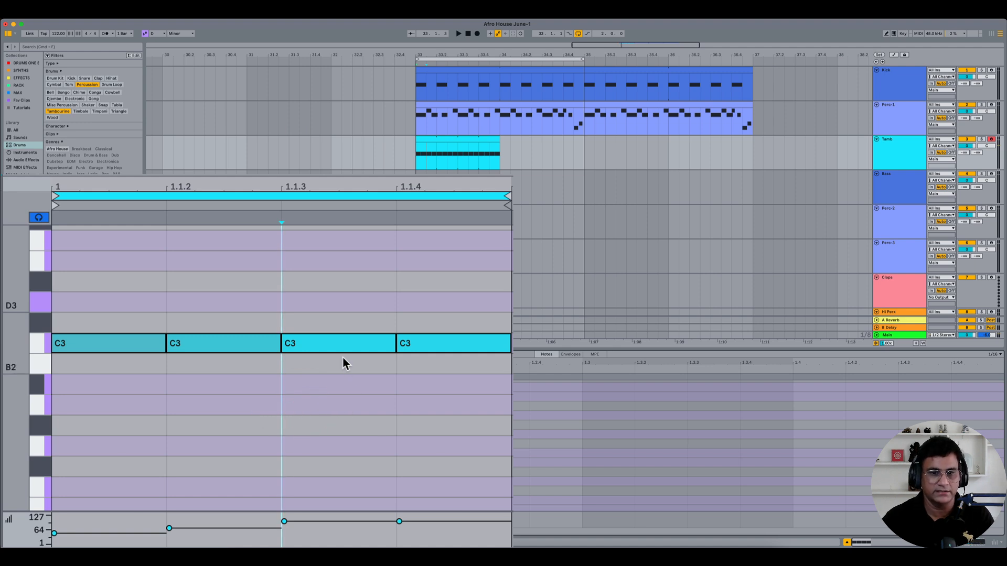
left_click_drag(458, 390, 460, 307)
type("70")
key("Return")
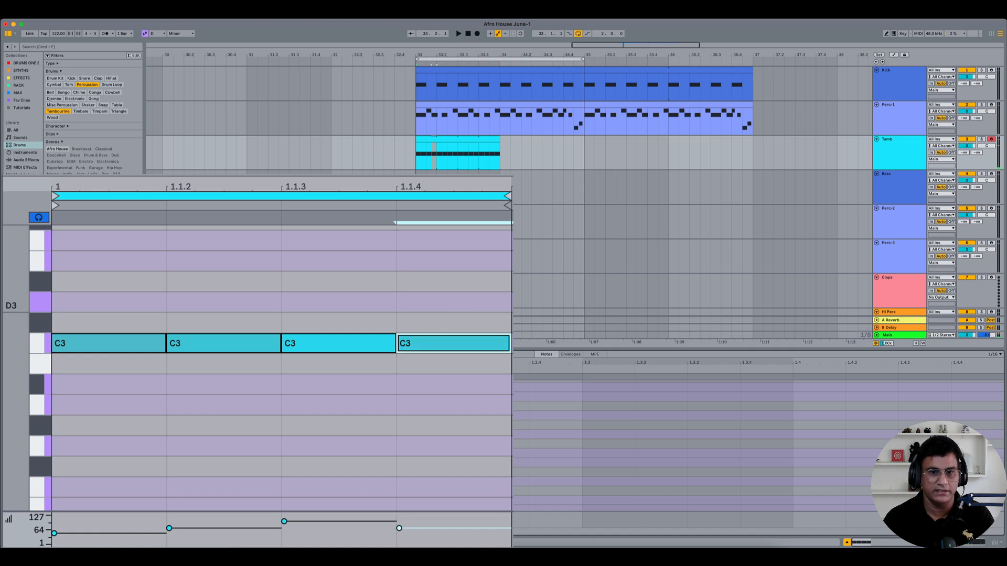
key("space")
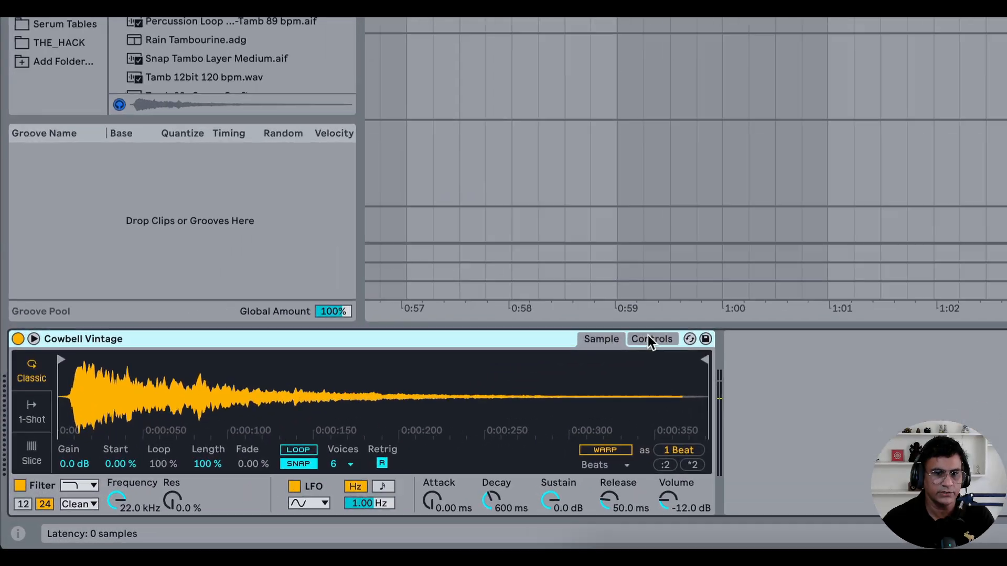
- Shape the Cowbell Vintage amplitude envelope with sustain -21 dB, attack 15.4 ms and decay 379 ms
left_click(650, 339)
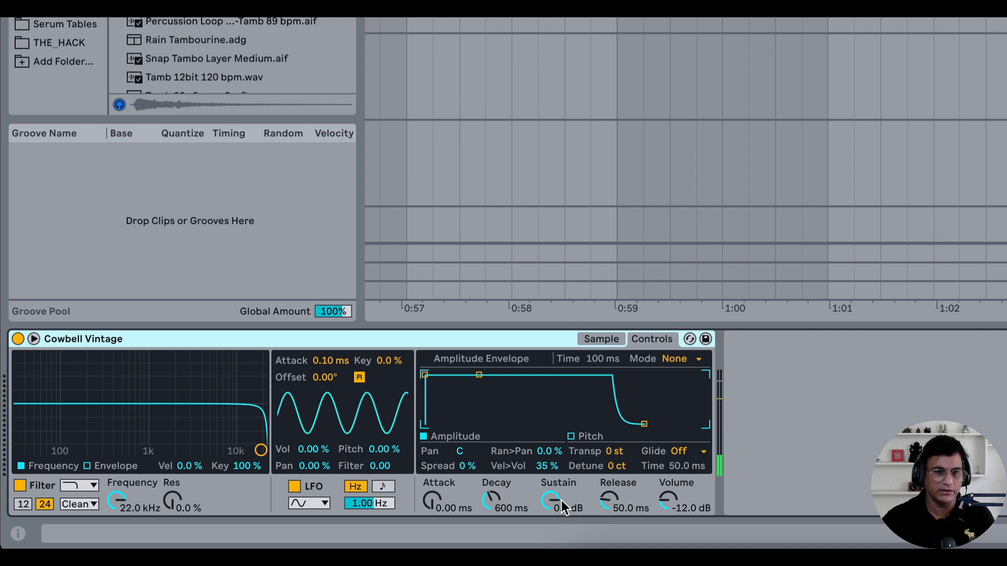
mouse_move(553, 503)
left_mouse_down()
mouse_move(554, 528)
mouse_move(553, 504)
left_mouse_up()
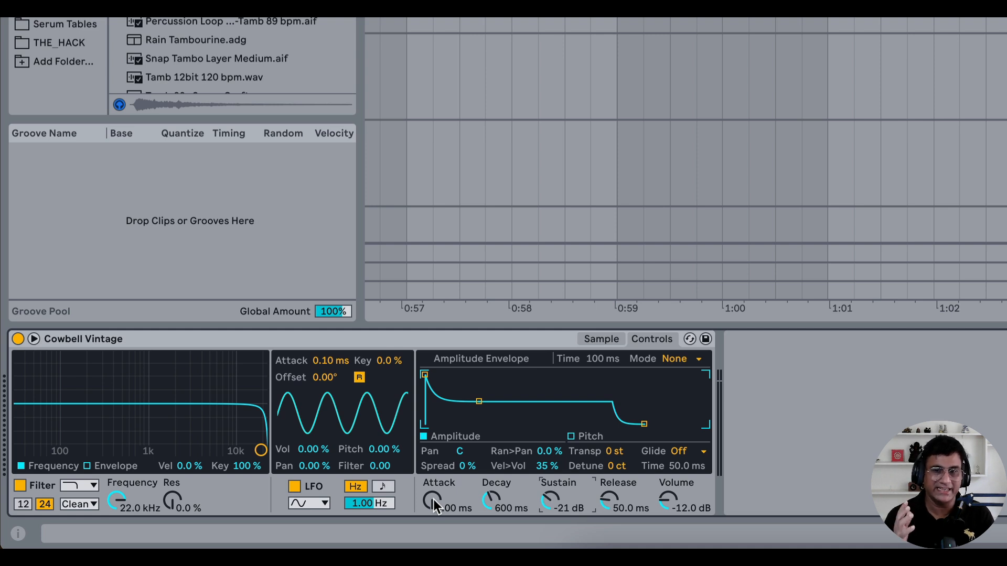
mouse_move(433, 499)
left_mouse_down()
mouse_move(433, 469)
mouse_move(433, 509)
left_mouse_up()
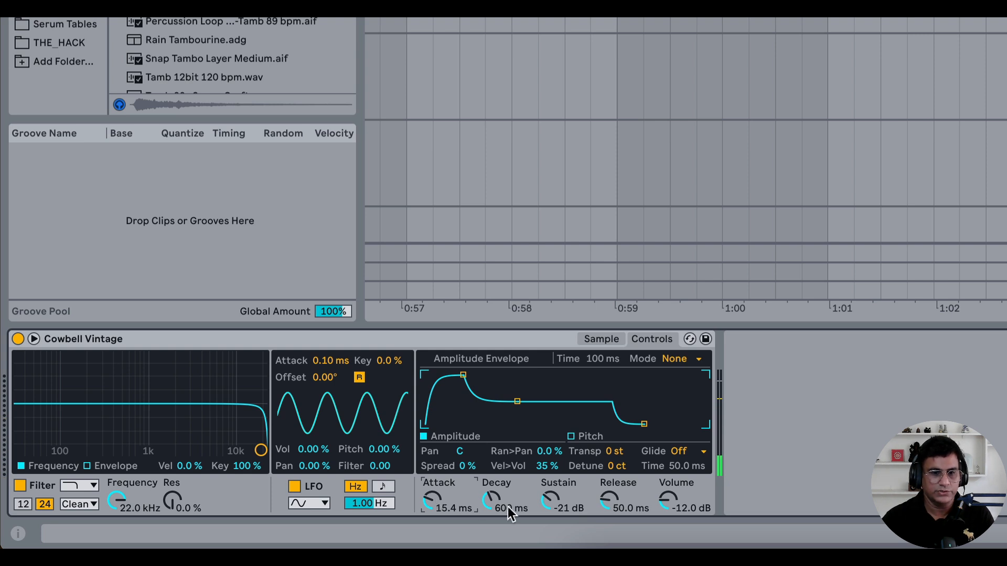
left_click_drag(495, 504, 495, 510)
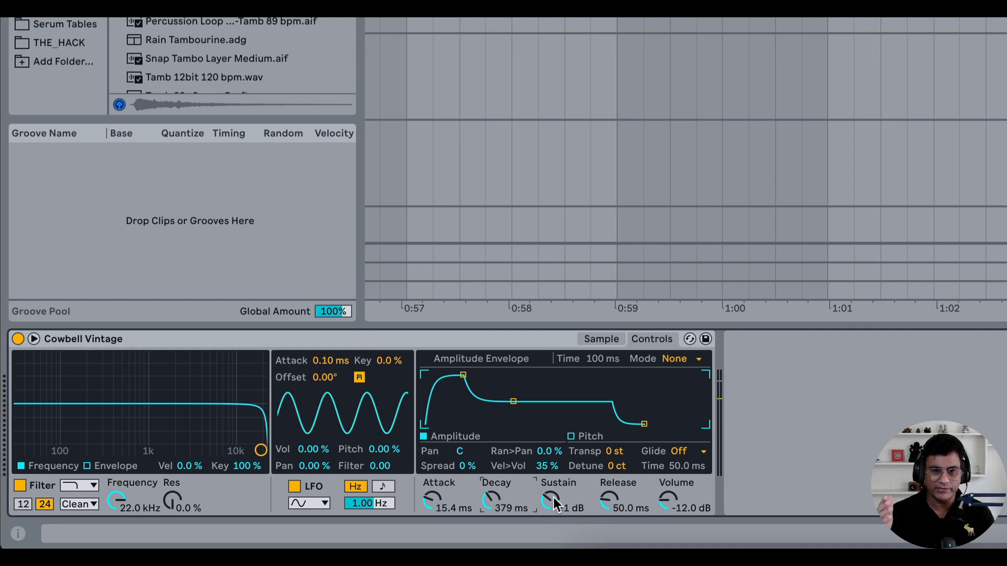
- Transpose the Cowbell Vintage sample to -1 st and refine its envelope to decay 414 ms and sustain -27 dB
left_click(616, 454)
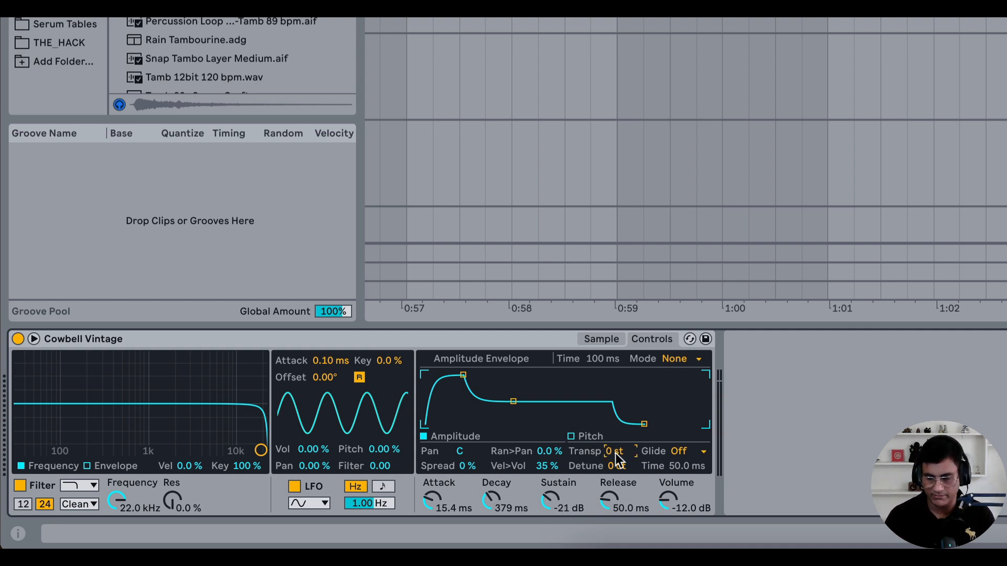
key("Down")
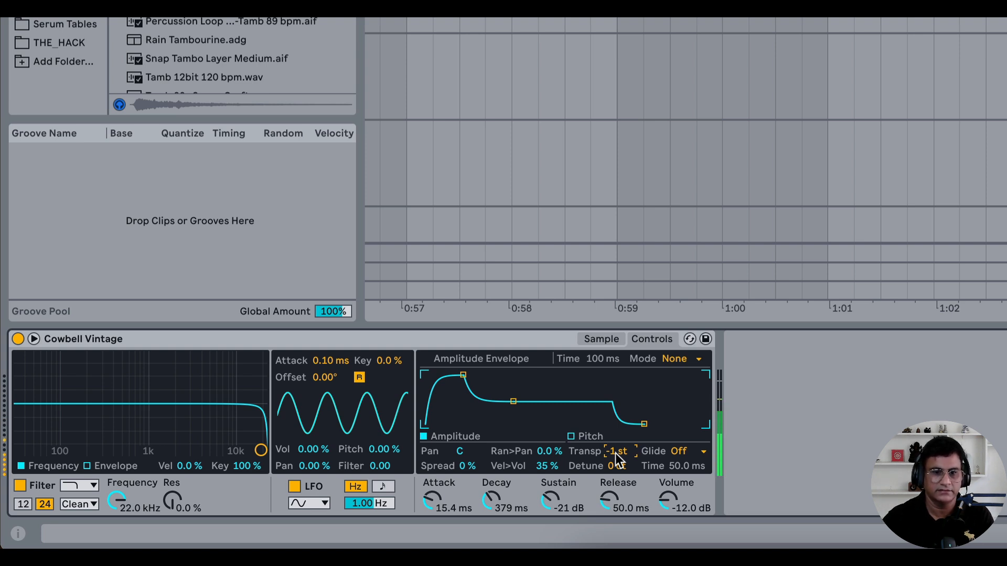
left_click(490, 504)
left_click_drag(490, 502, 490, 500)
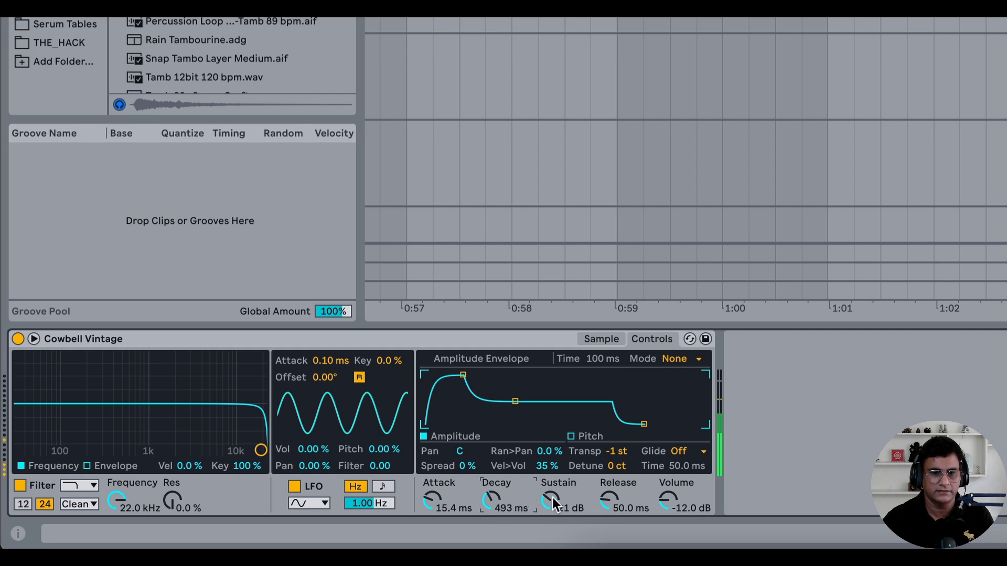
left_click_drag(553, 503, 498, 506)
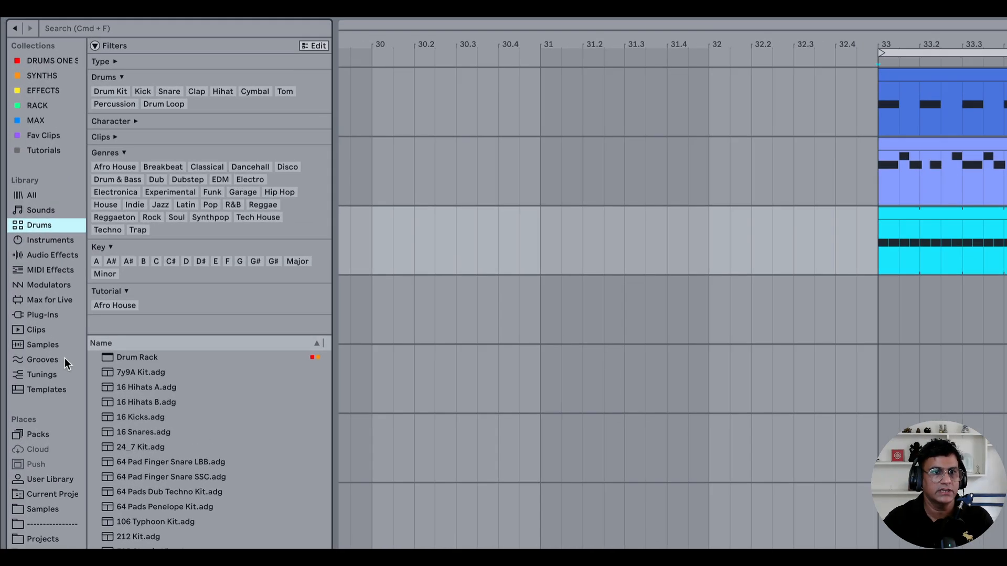
- Search the grooves for "perc" and add Perc Conga Accent 16ths and Perc Tambourin Accent 16ths to the Groove Pool
left_click(31, 212)
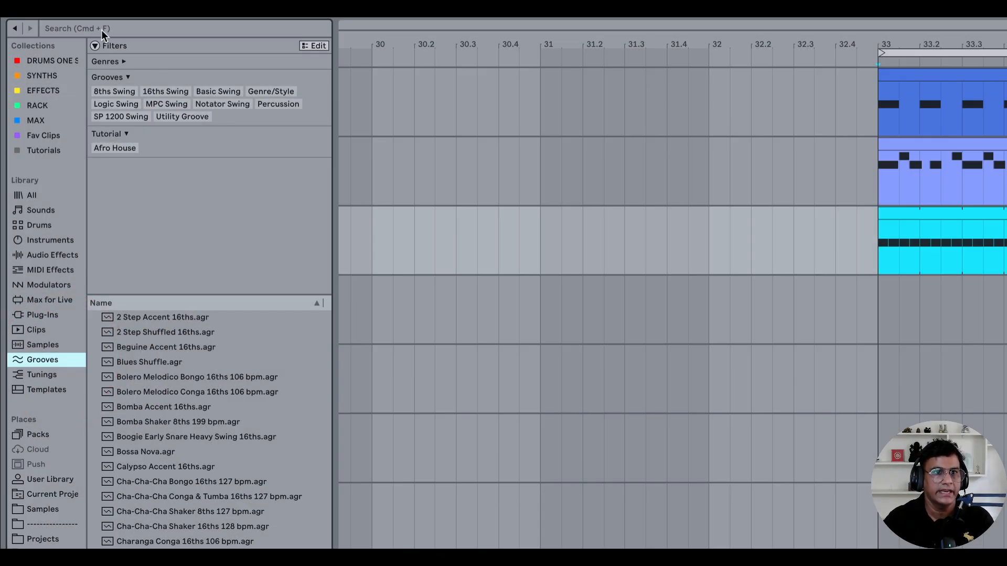
left_click(102, 29)
type("perc")
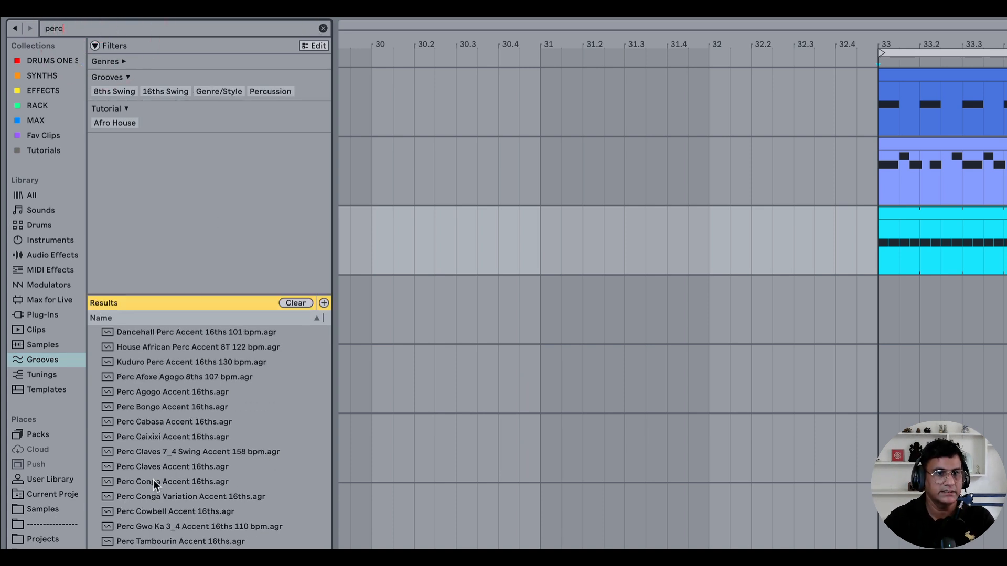
left_click(194, 481)
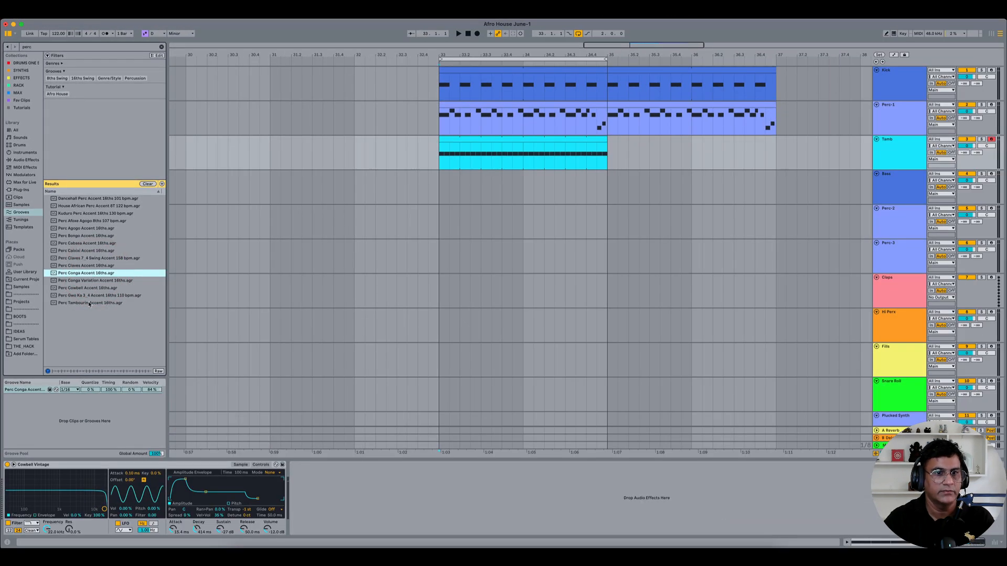
left_click(90, 303)
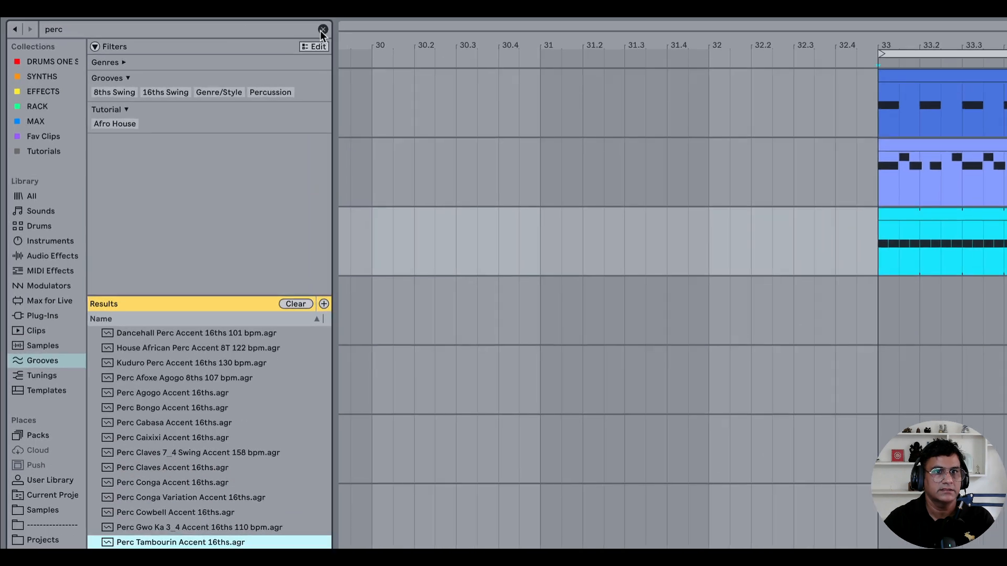
- Search the grooves for "logic 16" and add Swing Logic 16ths 53 to the Groove Pool
left_click(322, 30)
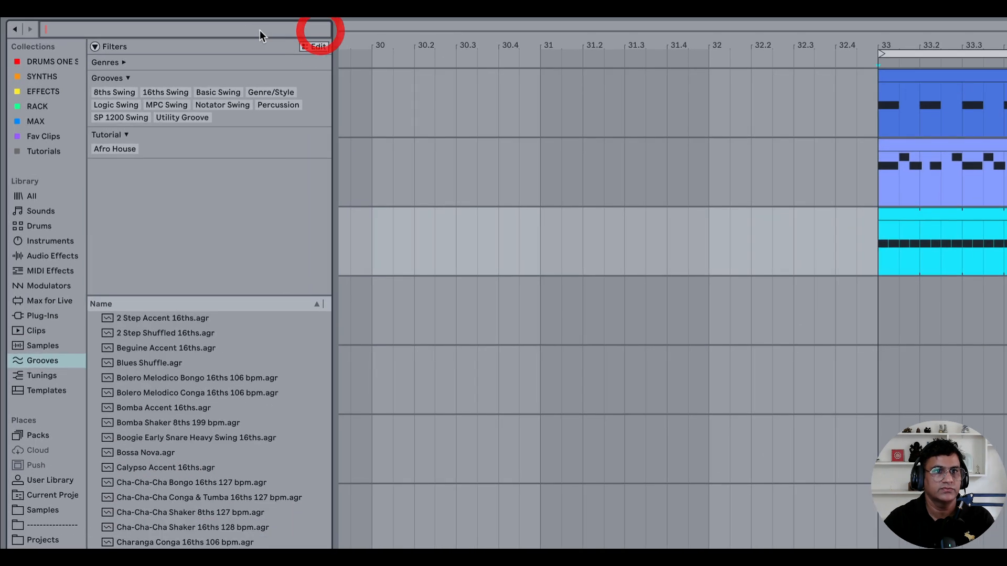
type("logic 16")
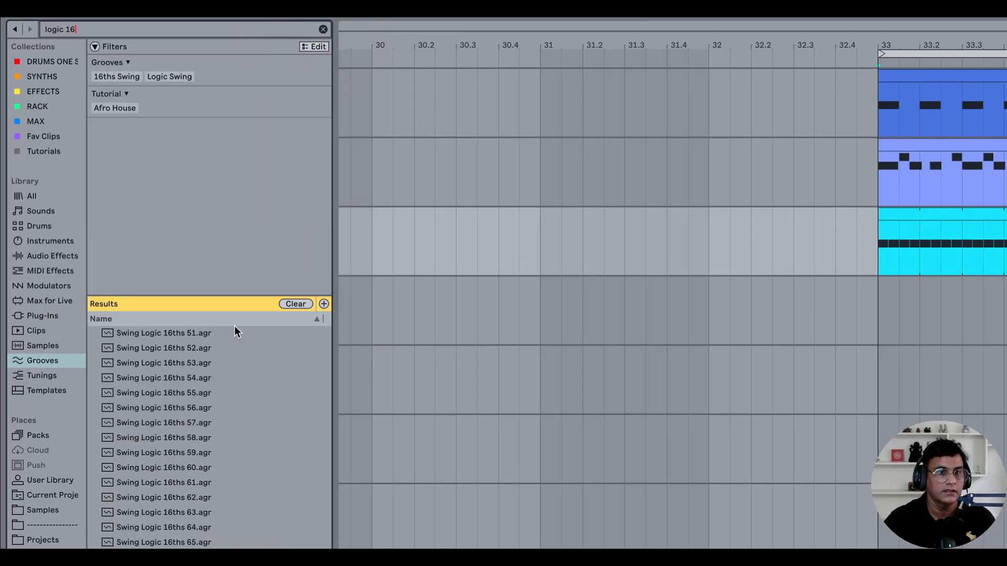
left_click(190, 363)
left_click(195, 363)
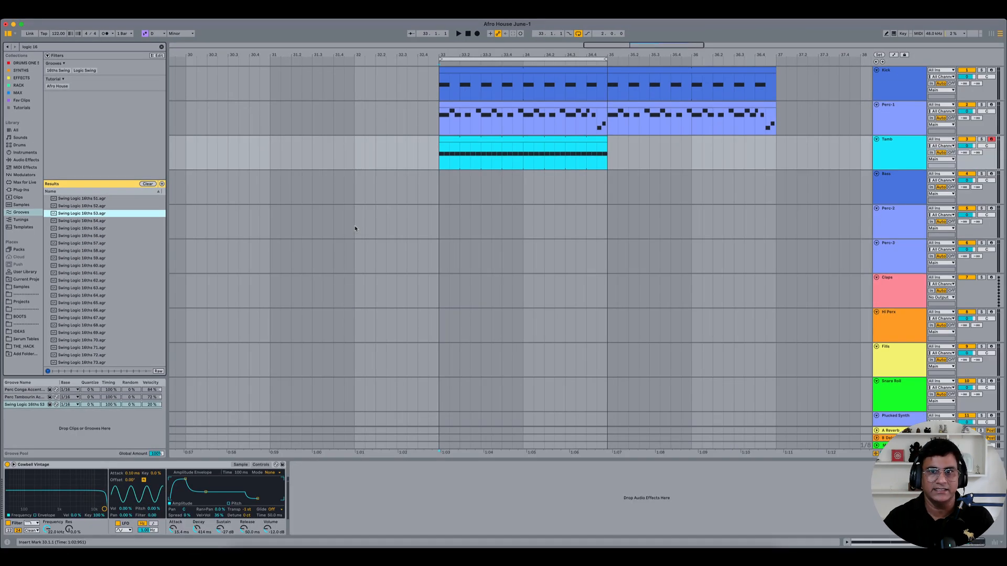
scroll(487, 126, "right", 3)
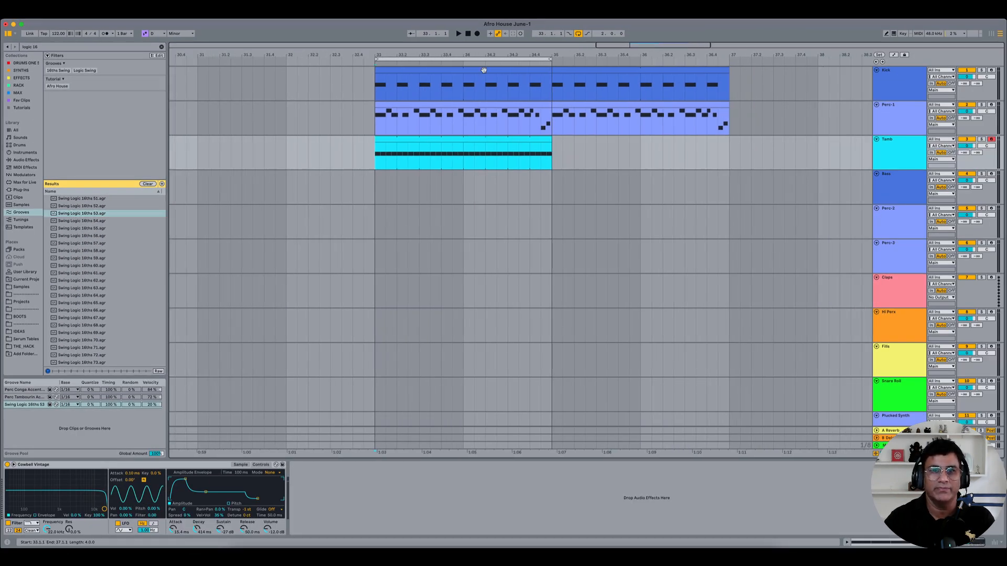
- Solo the Kick and Perc-1 tracks and assign the Perc Conga Accent 16ths groove to the Perc-1 clip
left_click(449, 104)
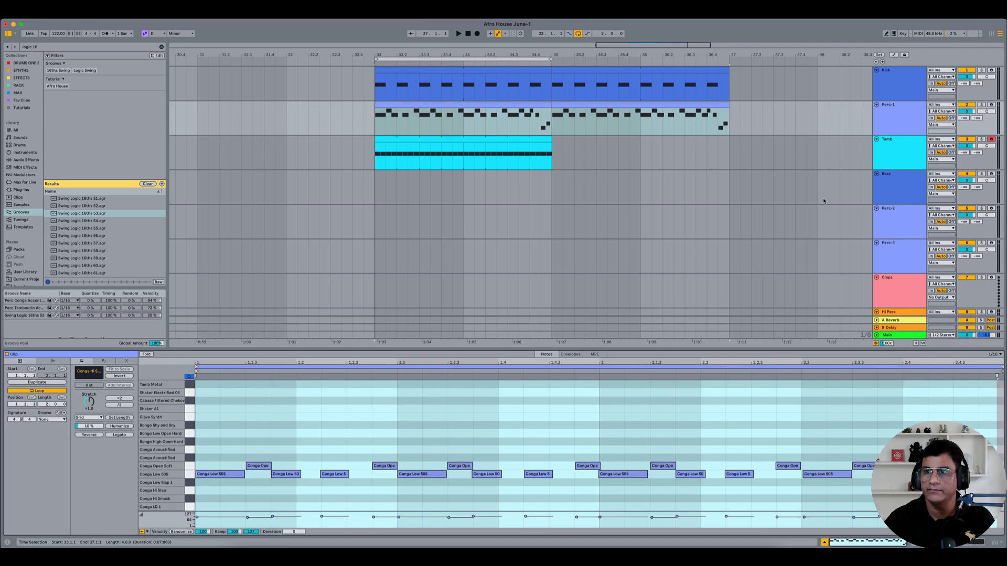
left_click(982, 104)
left_click(981, 71, "super")
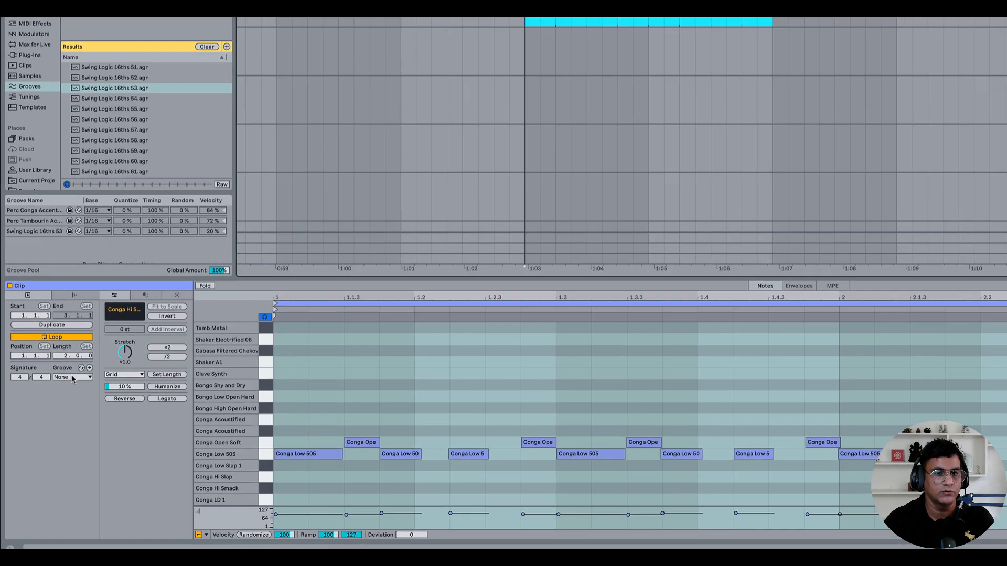
left_click(51, 419)
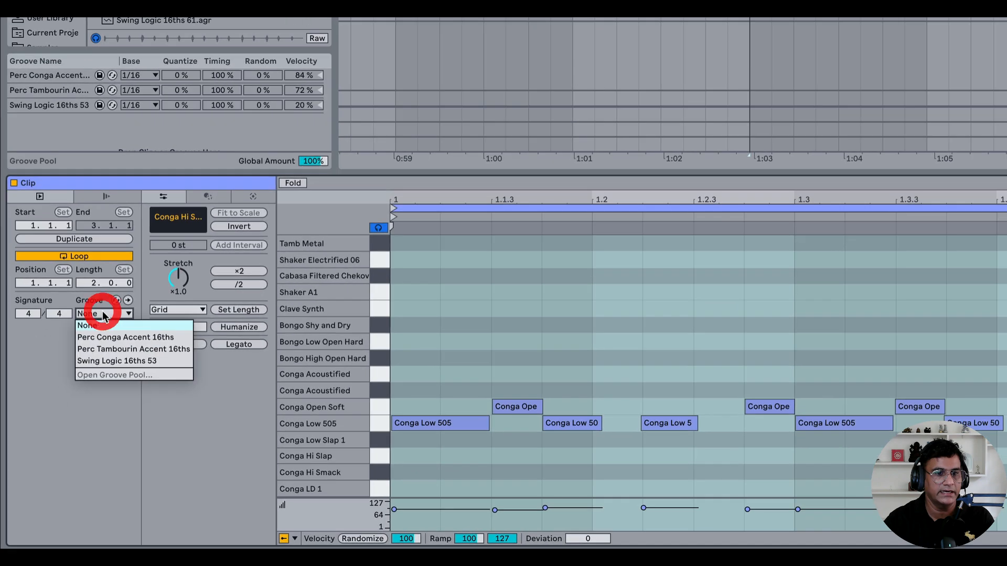
left_click(110, 338)
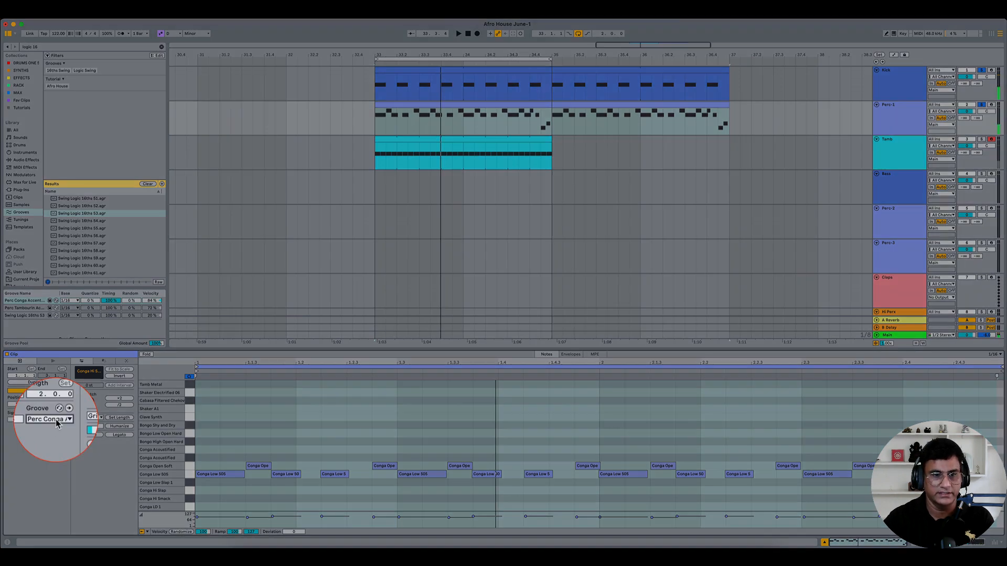
- Compare the Perc-1 clip without a groove, reapply Perc Conga Accent 16ths and set that groove's velocity amount to 45%
left_click(56, 420)
left_click(56, 427)
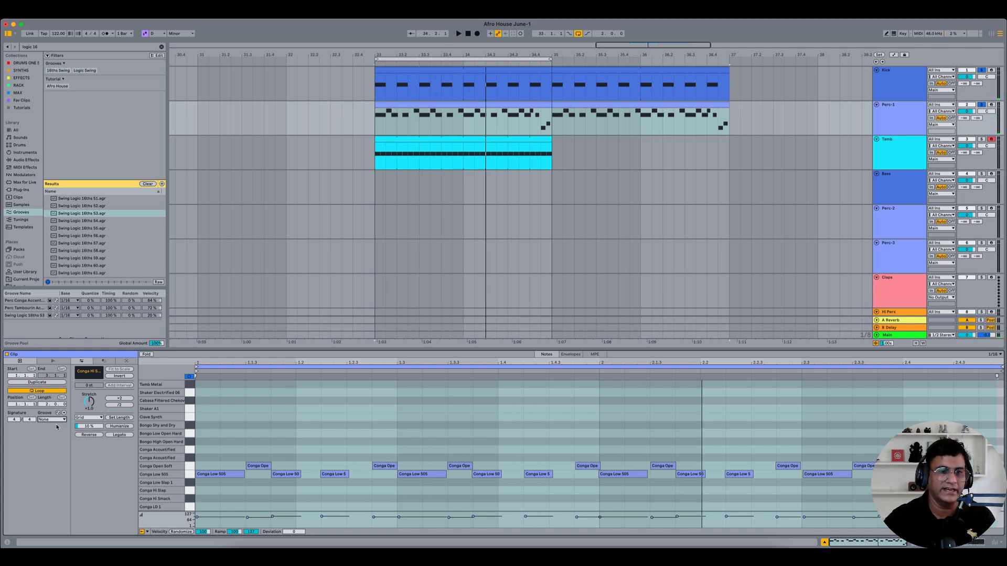
left_click(60, 420)
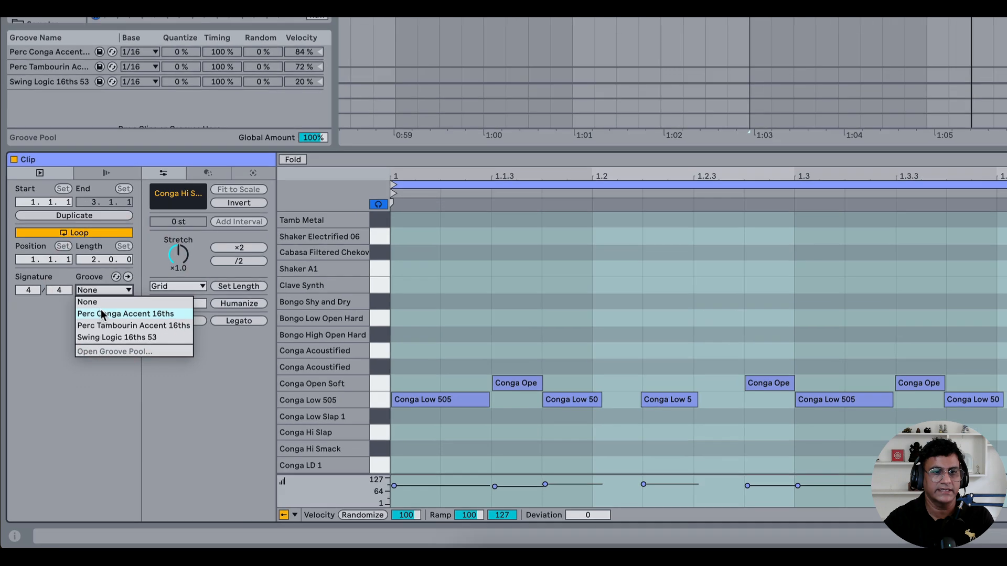
left_click(50, 431)
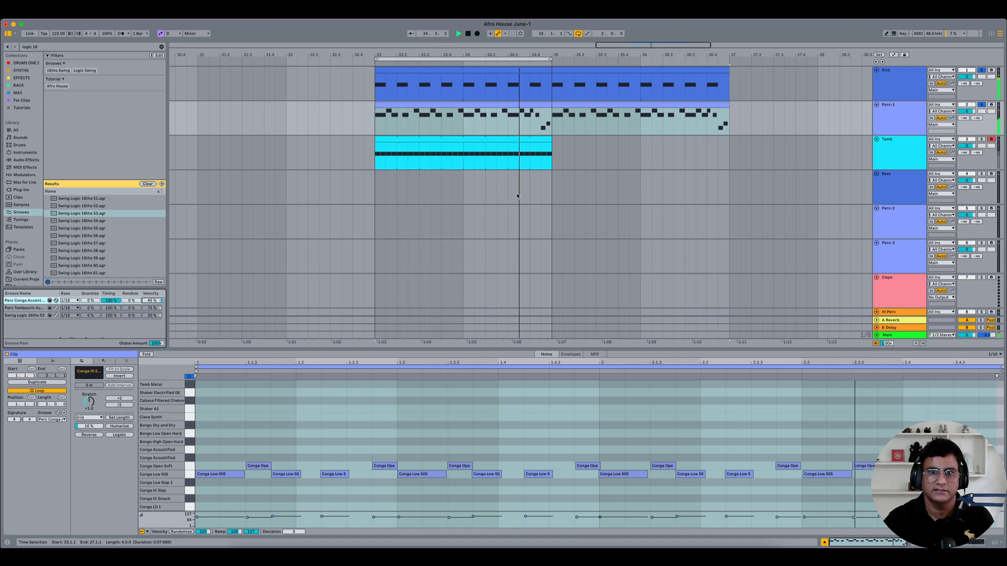
key("space")
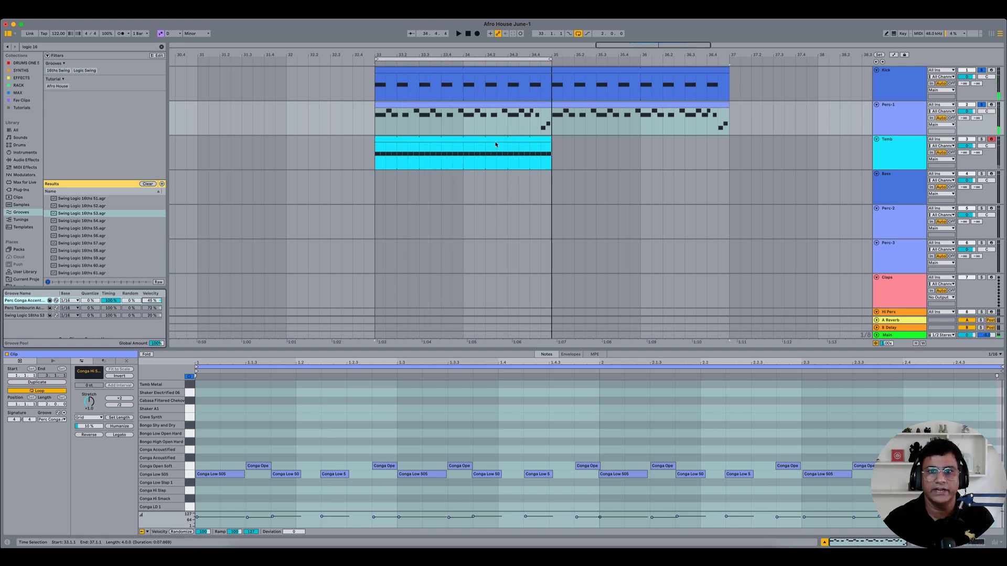
- Solo the Tamb track with the kick and assign the Perc Tambourin Accent 16ths groove to its clip
left_click(495, 144)
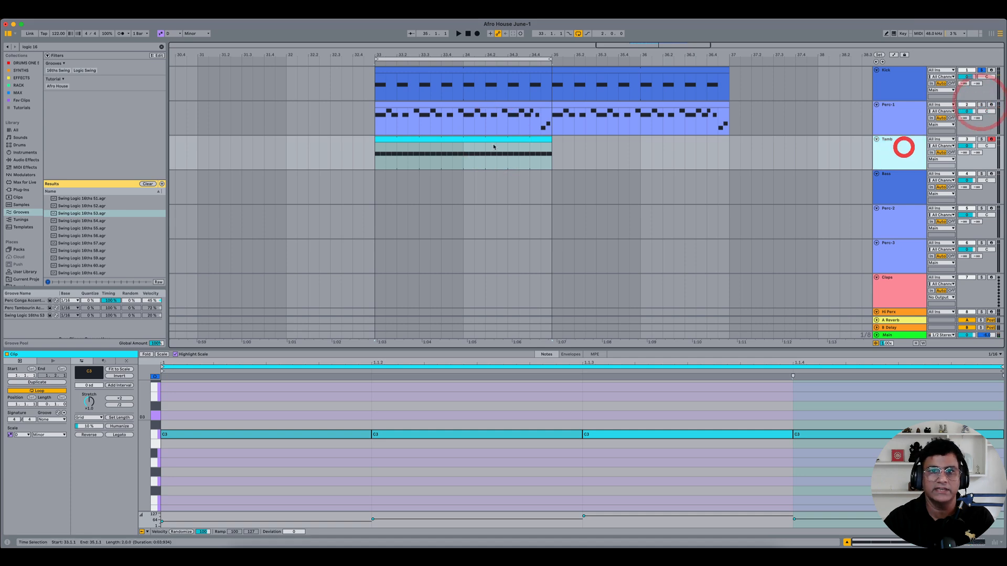
left_click(476, 138)
left_click(54, 419)
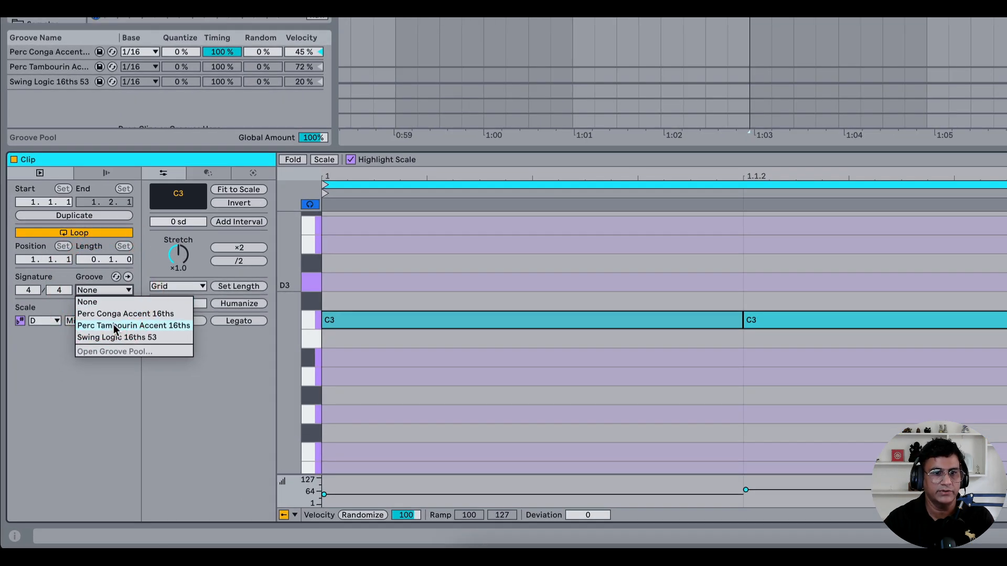
left_click(57, 438)
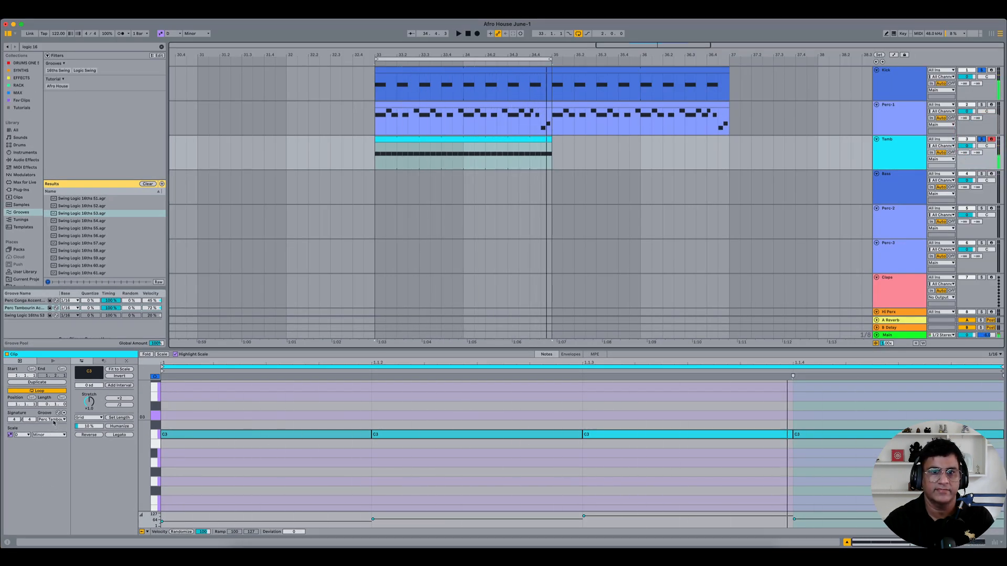
- Compare the Tamb clip without a groove, reapply Perc Tambourin Accent 16ths and set that groove's velocity amount to 45%
left_click(54, 419)
left_click(55, 426)
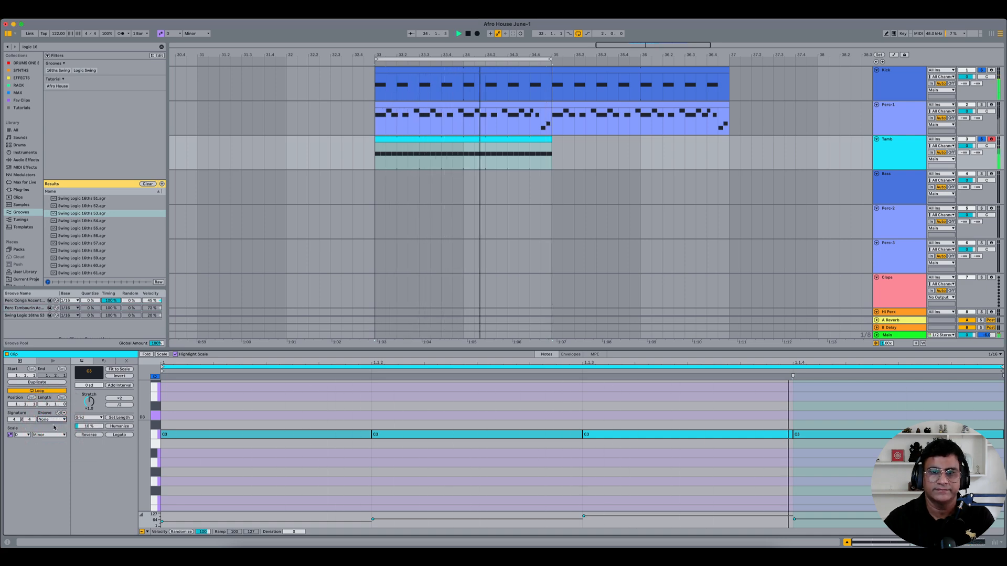
left_click(53, 420)
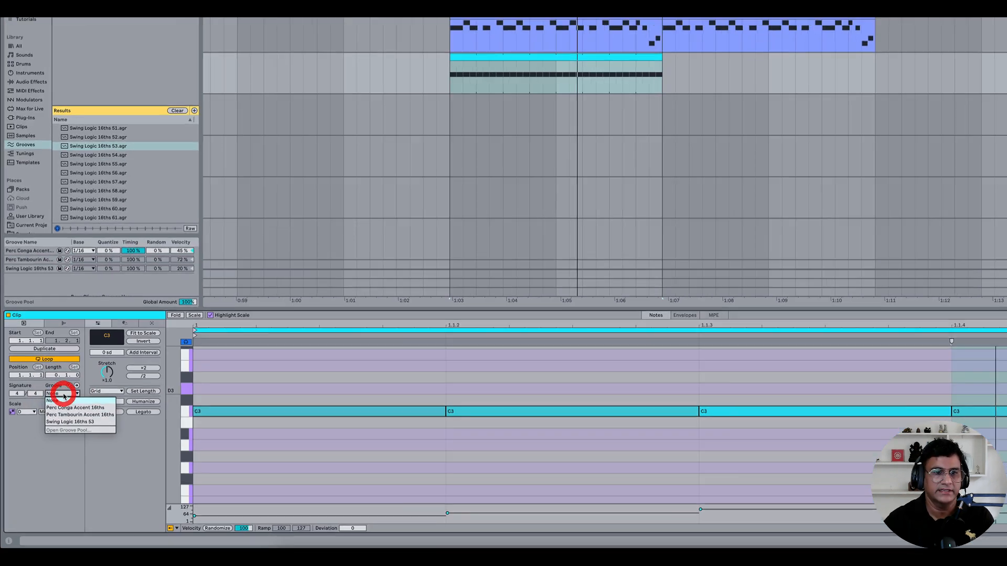
left_click(52, 438)
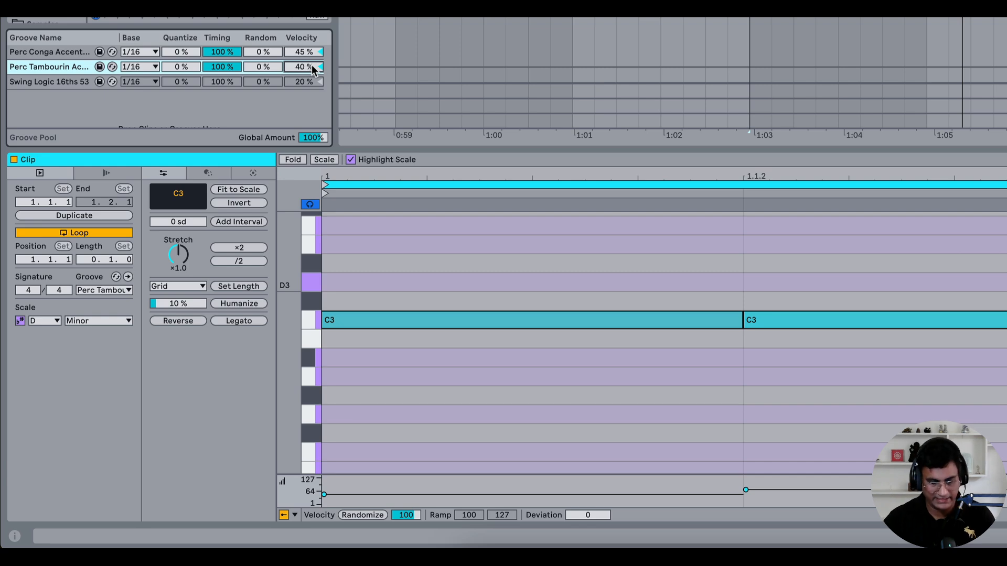
- Audition the soloed tambourine and kick, unsolo both tracks and play the complete drum groove
key("space")
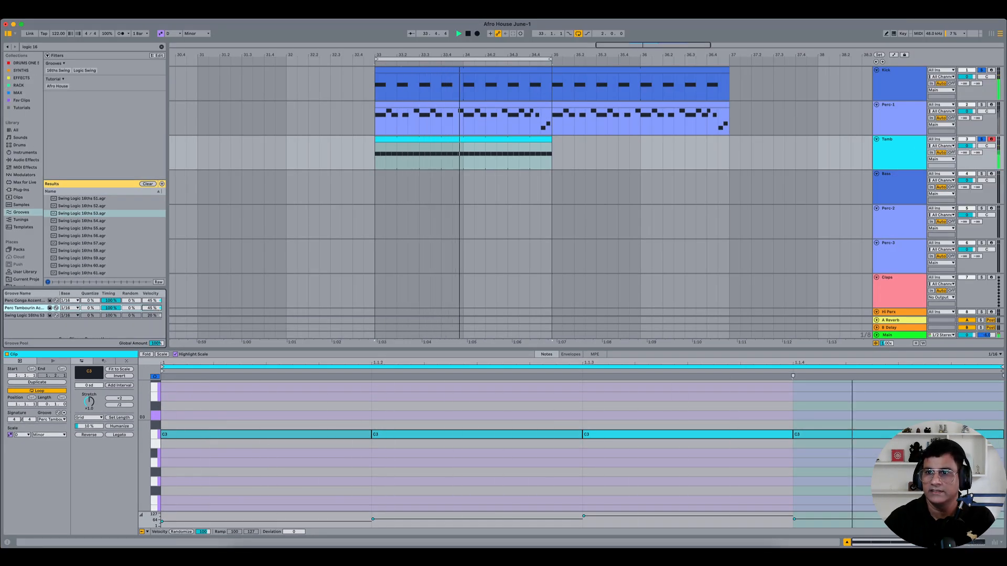
key("space")
left_click(981, 139)
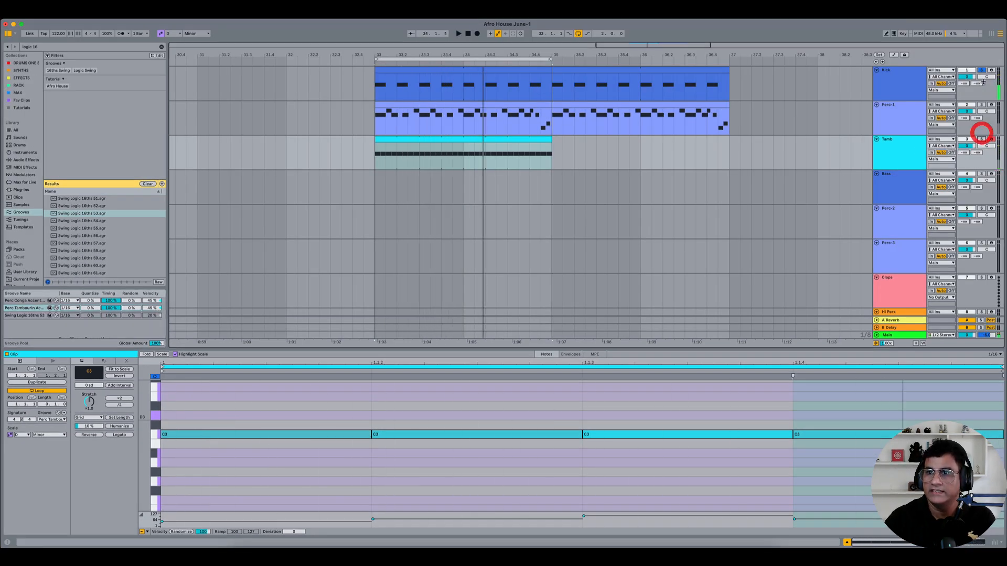
left_click(981, 70)
left_click(980, 71)
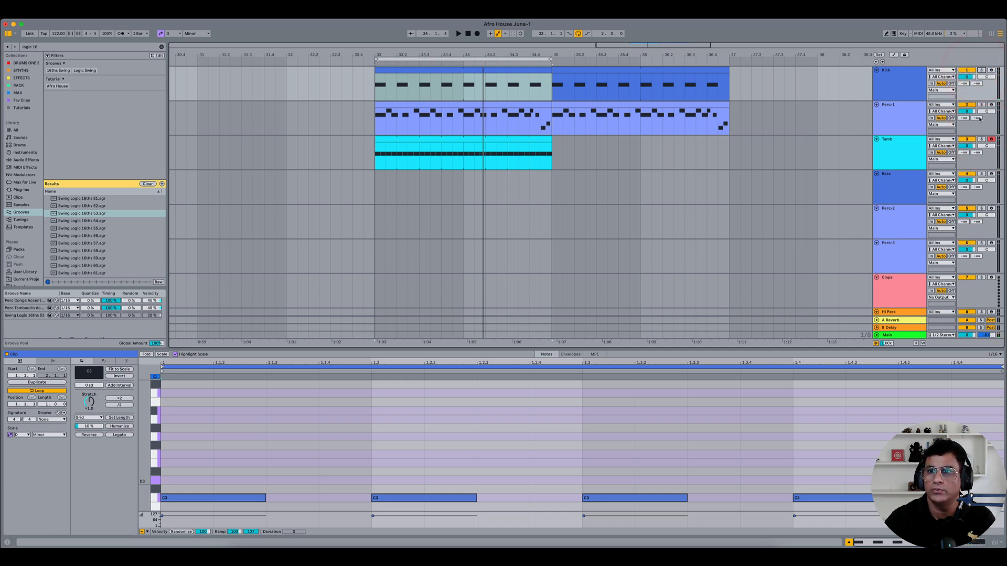
key("space")
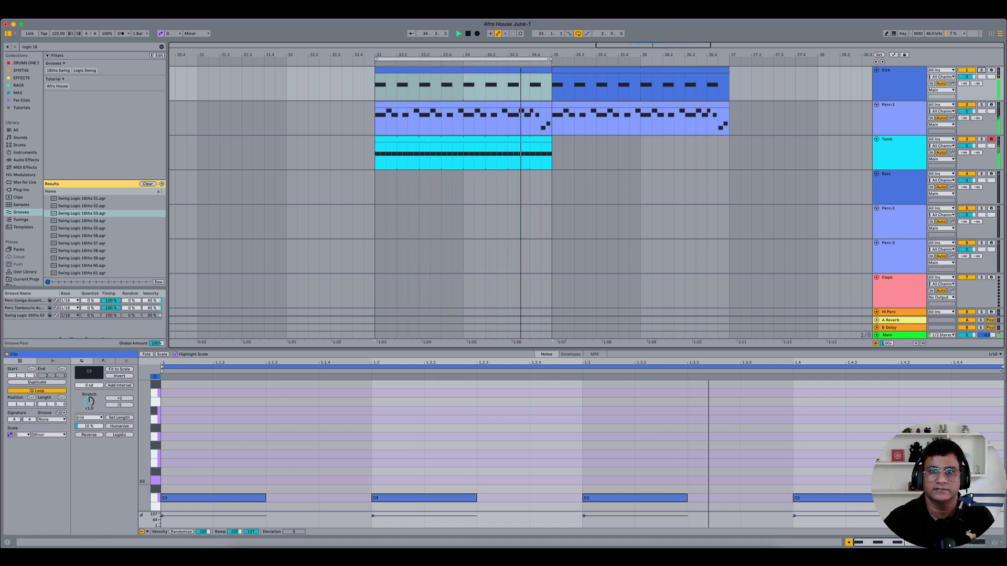
- Extend the arrangement loop to four bars, ending at bar 37, and stop playback
left_click_drag(582, 62, 730, 64)
key("space")
left_click(376, 153)
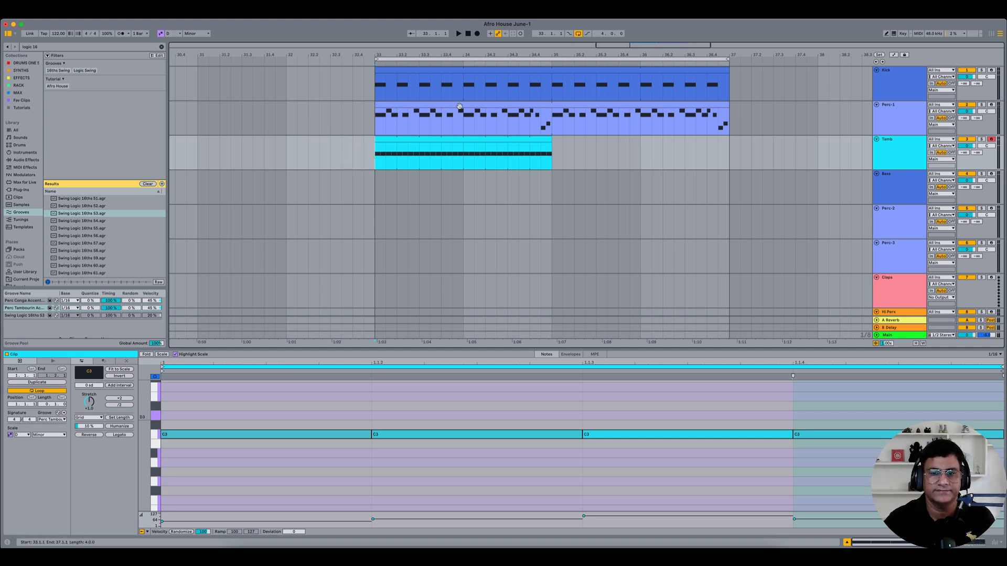
- Display the Perc-1 clip's envelopes together with an enlarged mixer, its input/output section hidden, and the track's devices
left_click(460, 107)
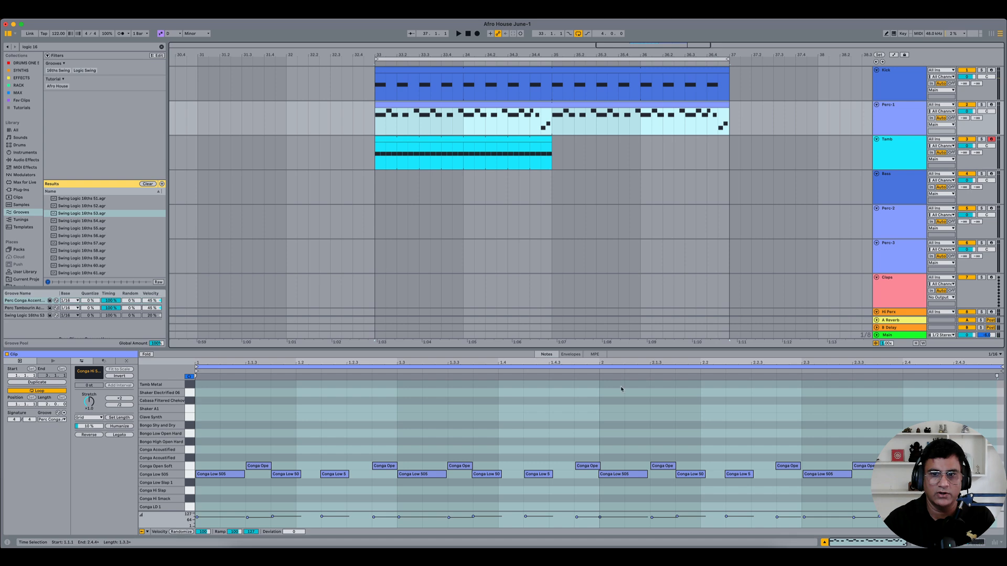
left_click(575, 357)
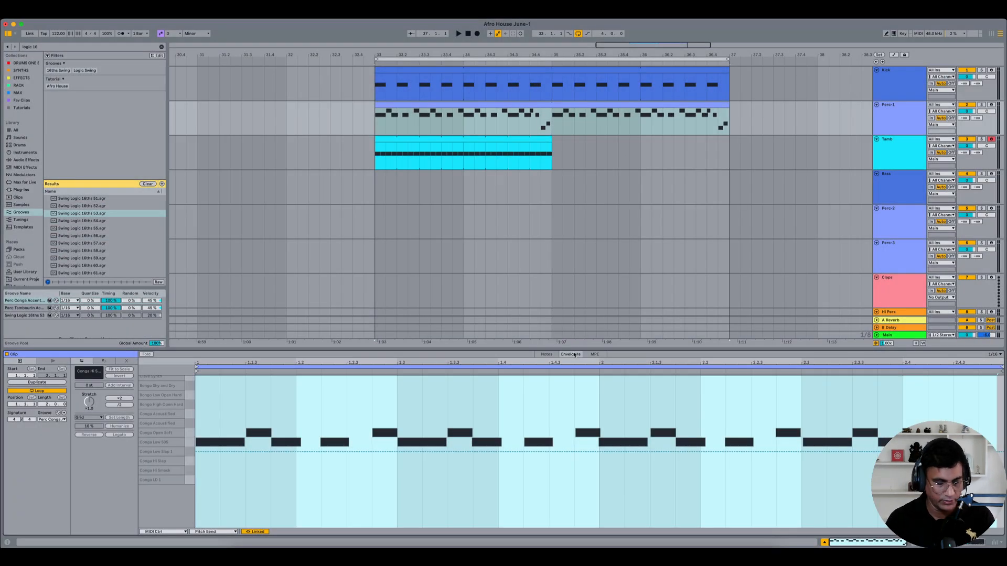
key("super+alt+m")
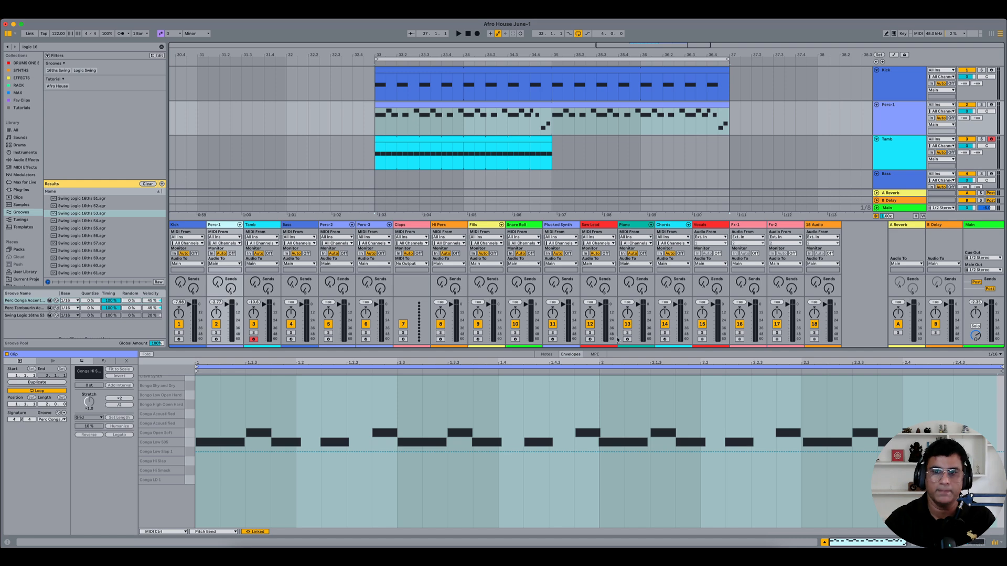
key("super+alt+i")
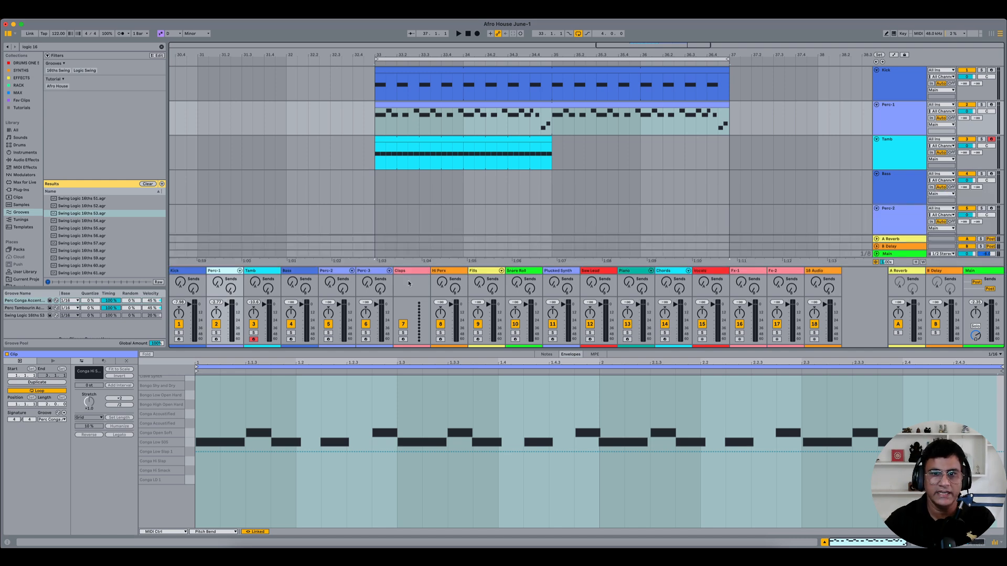
left_click_drag(412, 266, 412, 225)
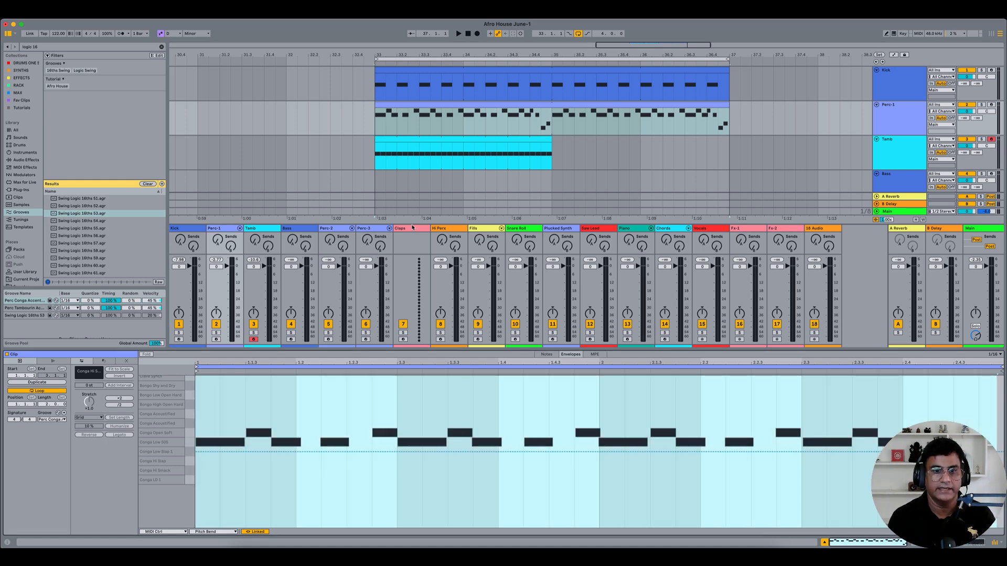
key("super+alt+4")
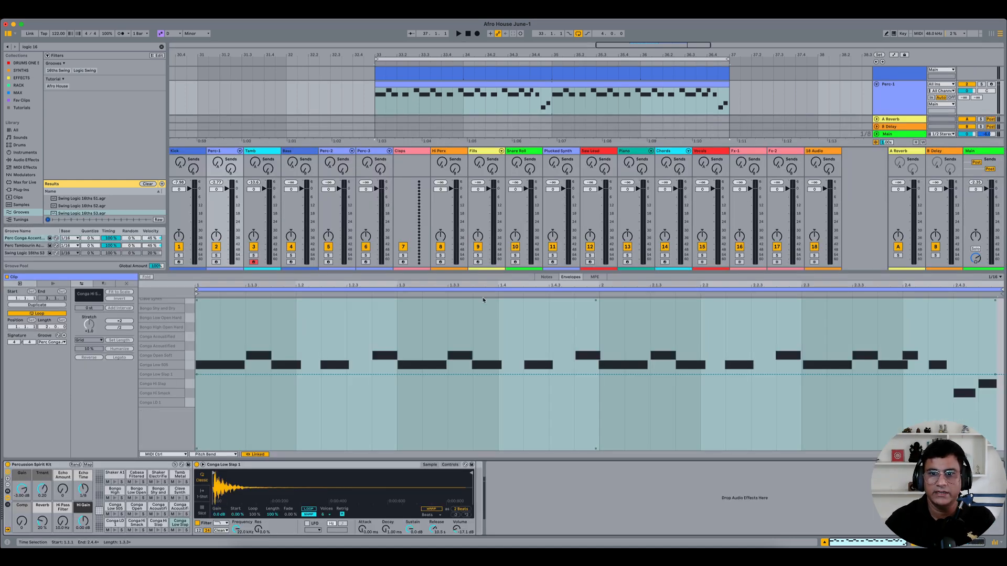
- Choose the mixer's Track Volume as the envelope parameter for the Perc-1 clip
left_click(575, 278)
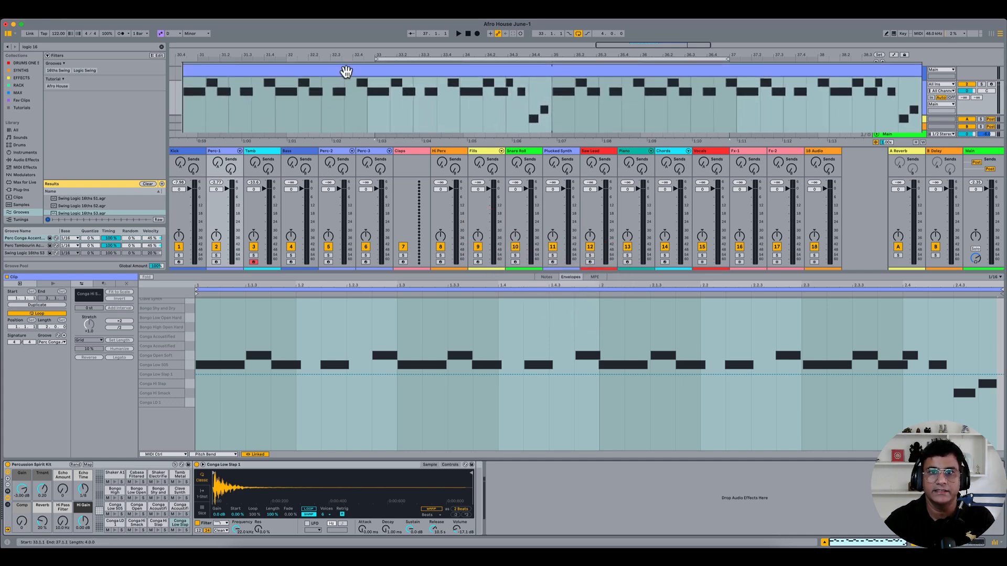
left_click(346, 71)
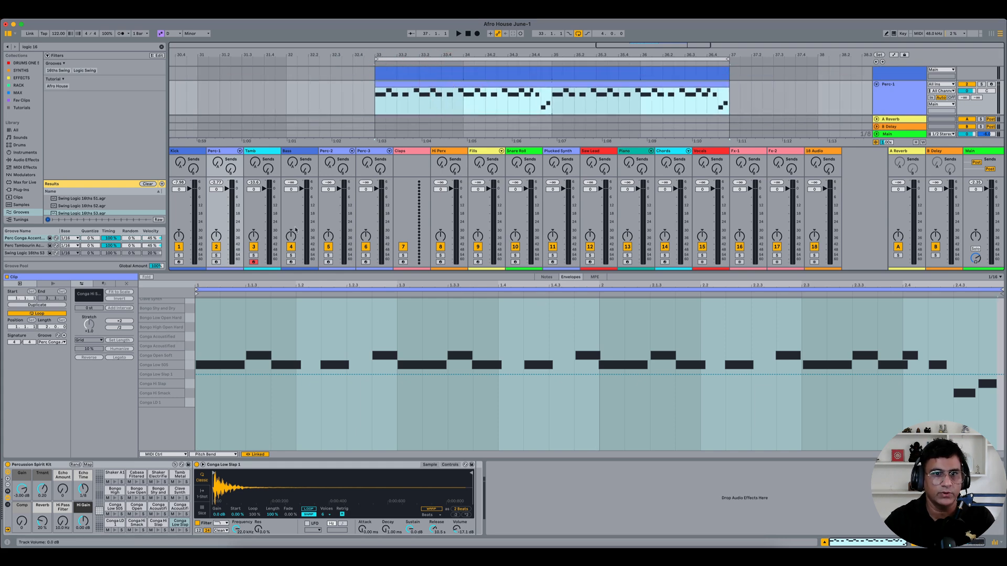
left_click(230, 189)
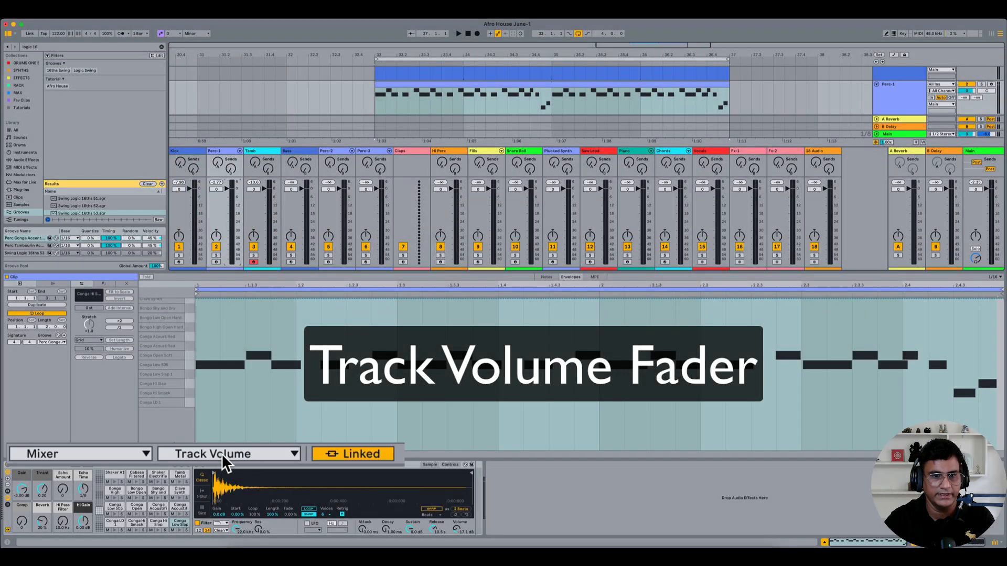
- Unlink the Track Volume envelope from the clip and shorten its loop to one beat
left_click(261, 454)
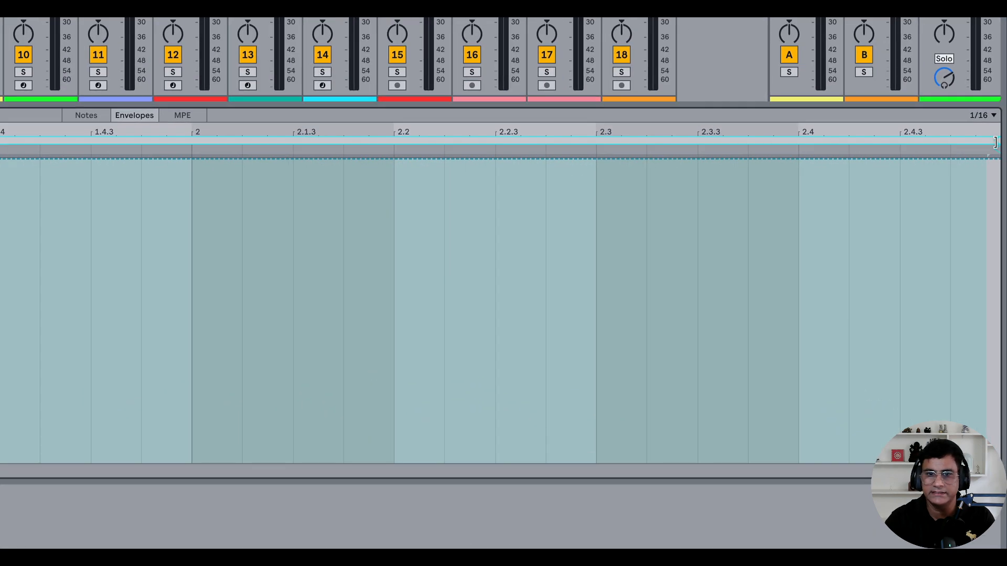
left_click_drag(1003, 291, 436, 310)
left_click_drag(307, 173, 35, 189)
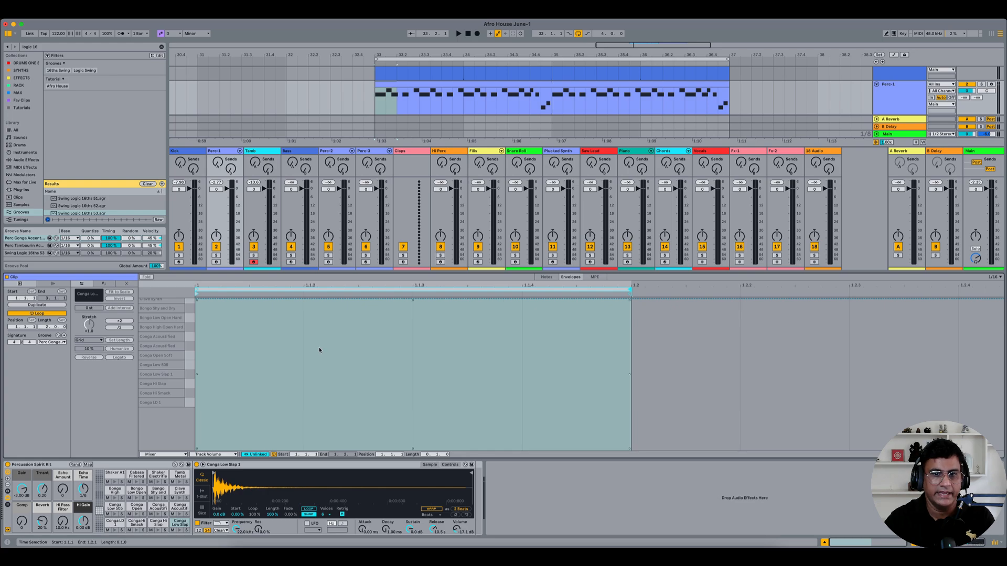
- Insert a rising S-curve in the one-beat volume envelope and reshape it into a concave rise reaching full level at mid-beat
right_click(320, 350)
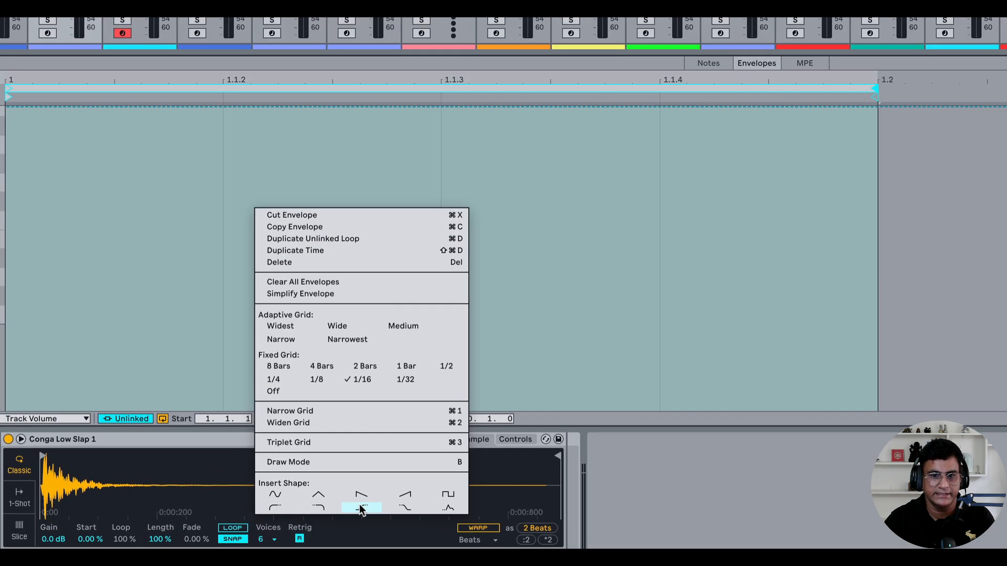
left_click(360, 507)
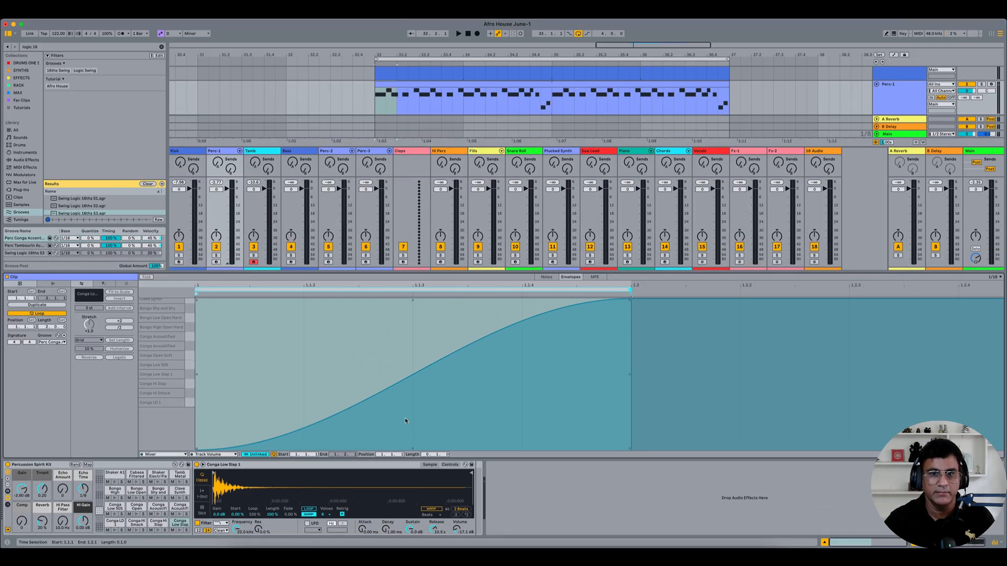
mouse_move(432, 331)
left_mouse_down()
mouse_move(432, 317)
mouse_move(528, 310)
mouse_move(588, 278)
left_mouse_up()
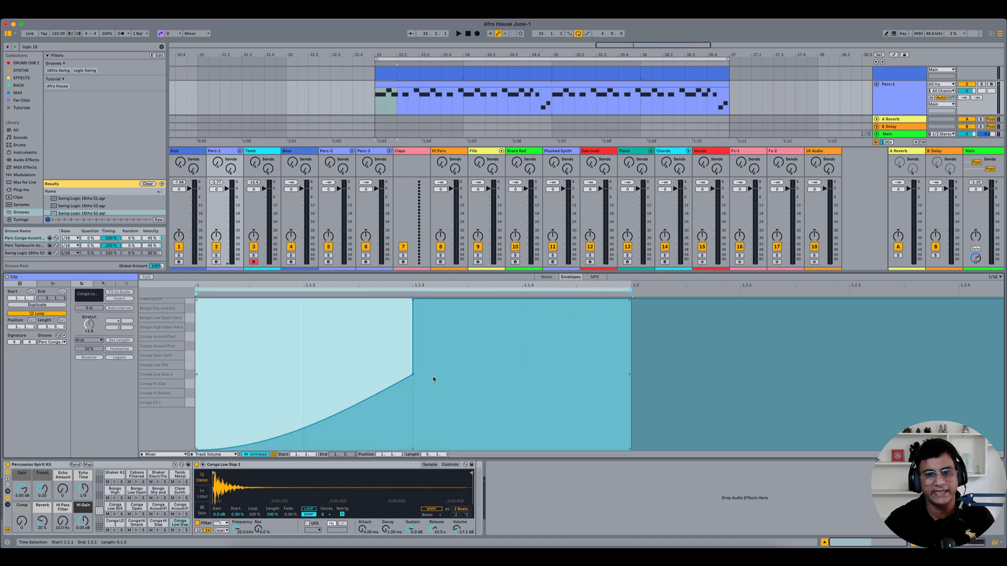
left_click(413, 374)
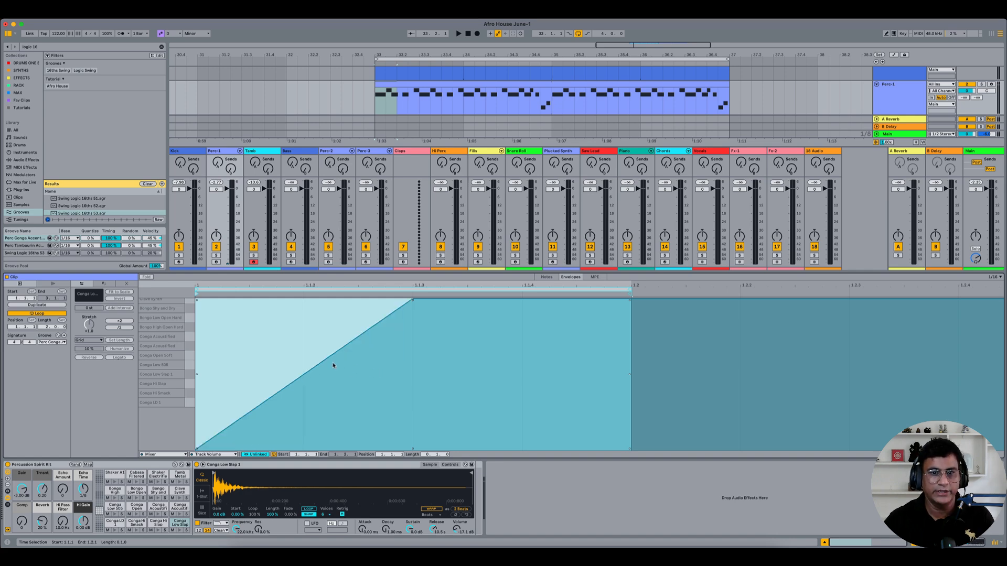
left_click_drag(329, 363, 331, 403)
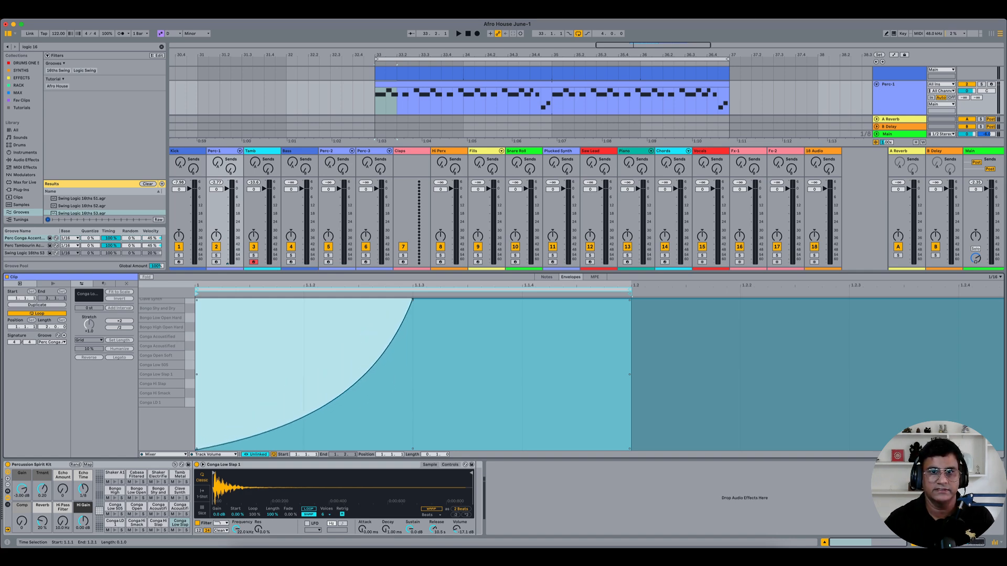
- Raise the start point of Perc-1's volume envelope, set its value to 50%, and play the groove back
key("space")
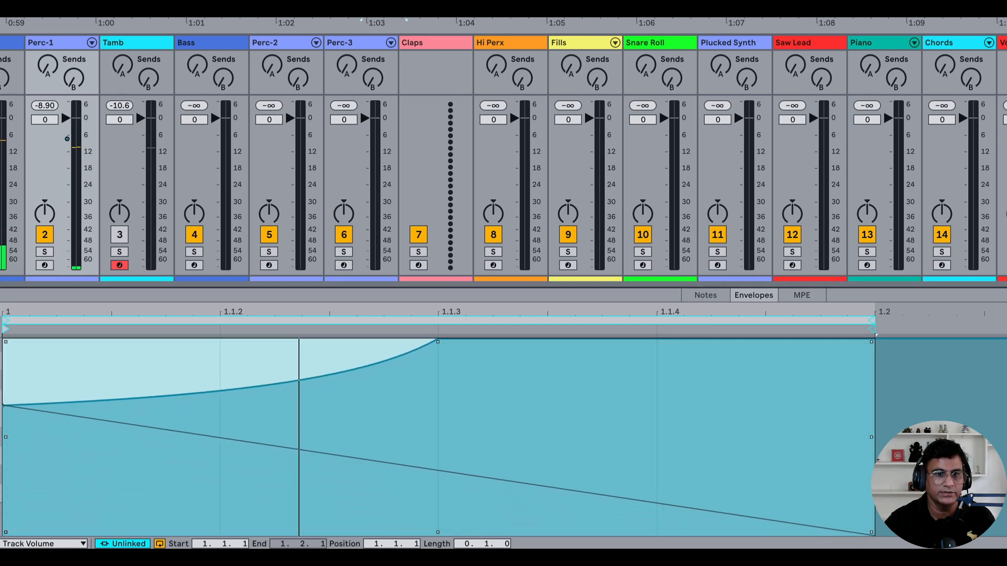
left_click_drag(5, 405, 3, 435)
left_click(31, 491)
right_click(3, 434)
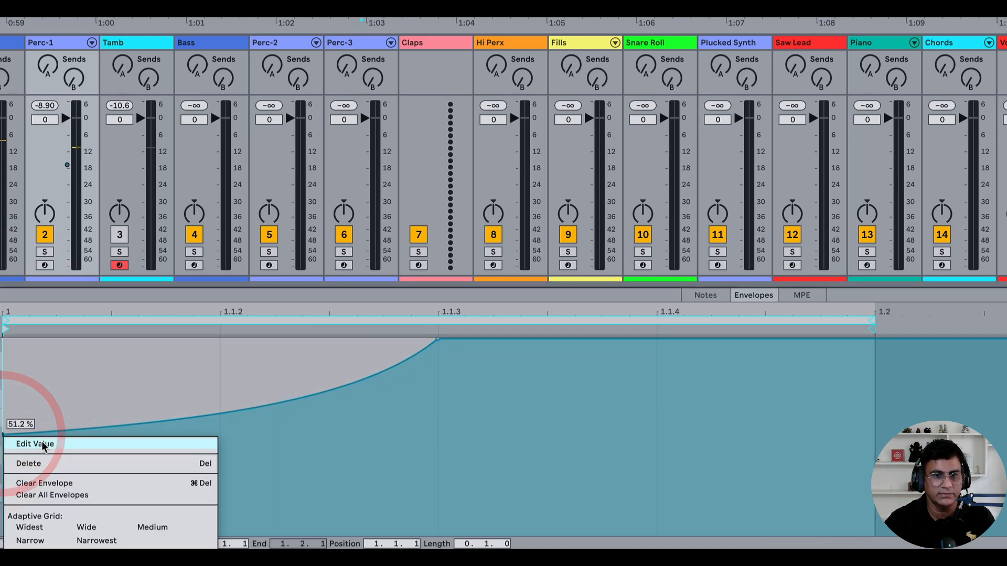
left_click(44, 444)
type("50")
key("Return")
key("space")
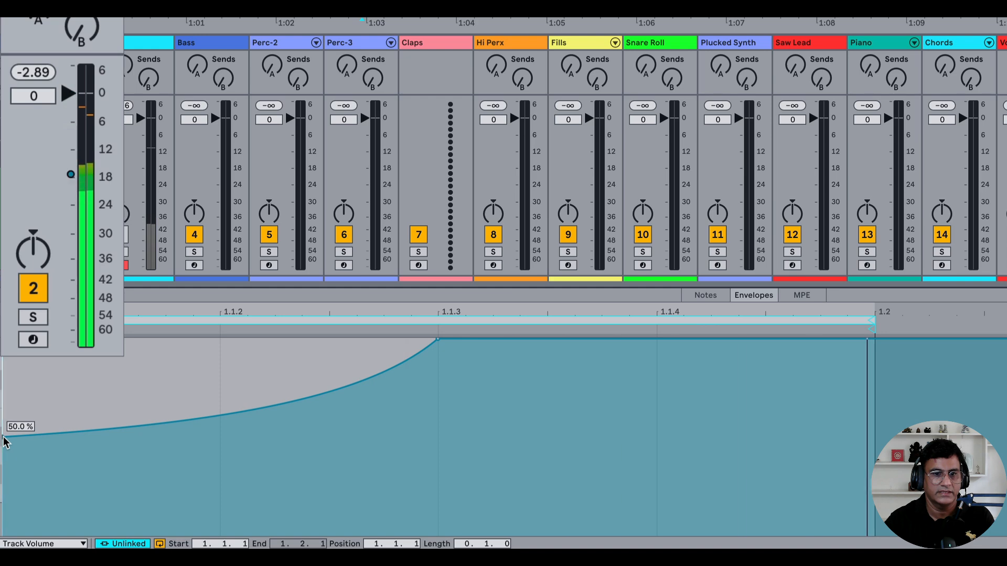
- Raise the Perc-1 volume envelope's start point further and set its value to 70%
left_click_drag(4, 442, 3, 408)
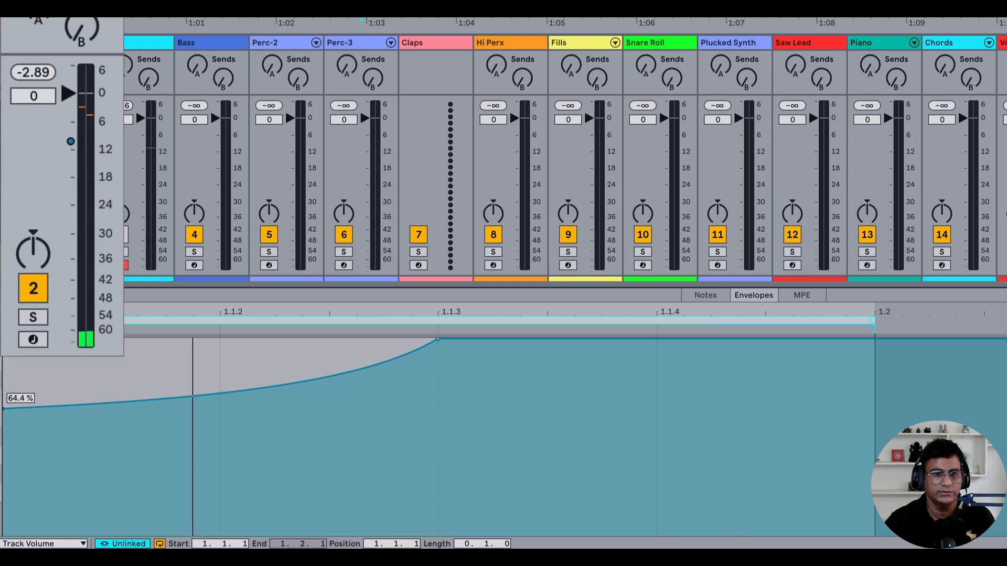
right_click(3, 414)
left_click(26, 417)
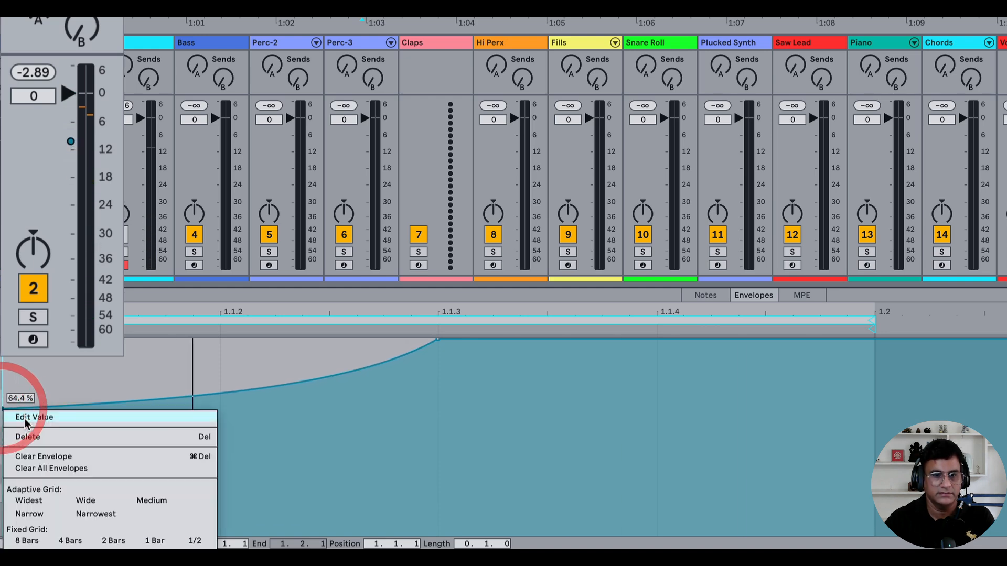
type("70")
key("Return")
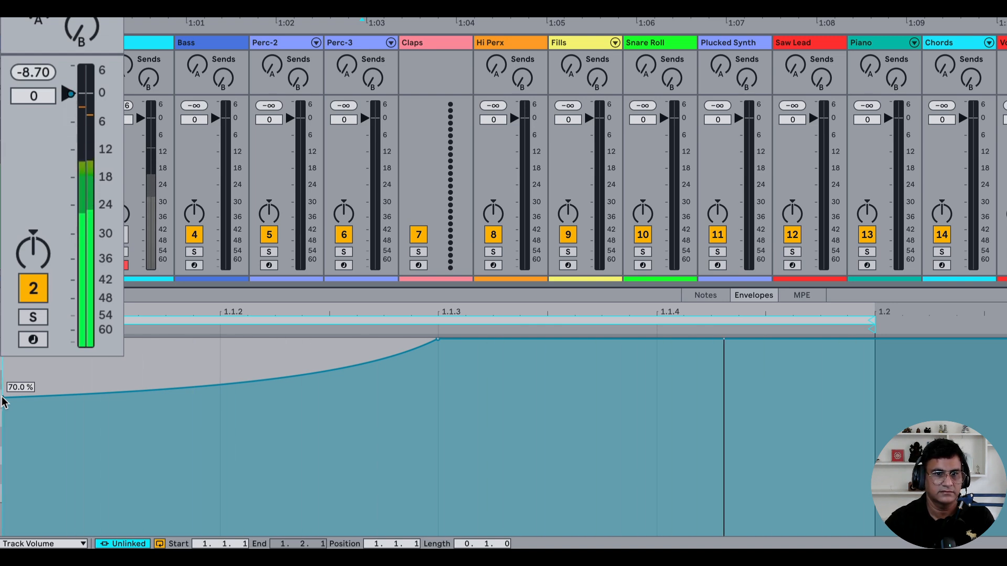
- Set the start point of the Perc-1 volume envelope to 65%
right_click(3, 401)
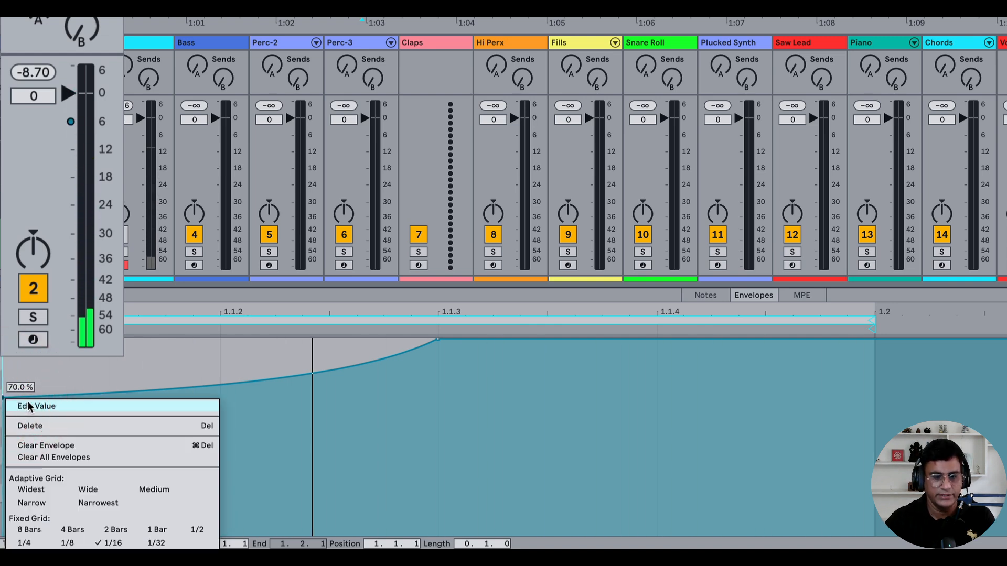
left_click(26, 406)
type("65")
key("Return")
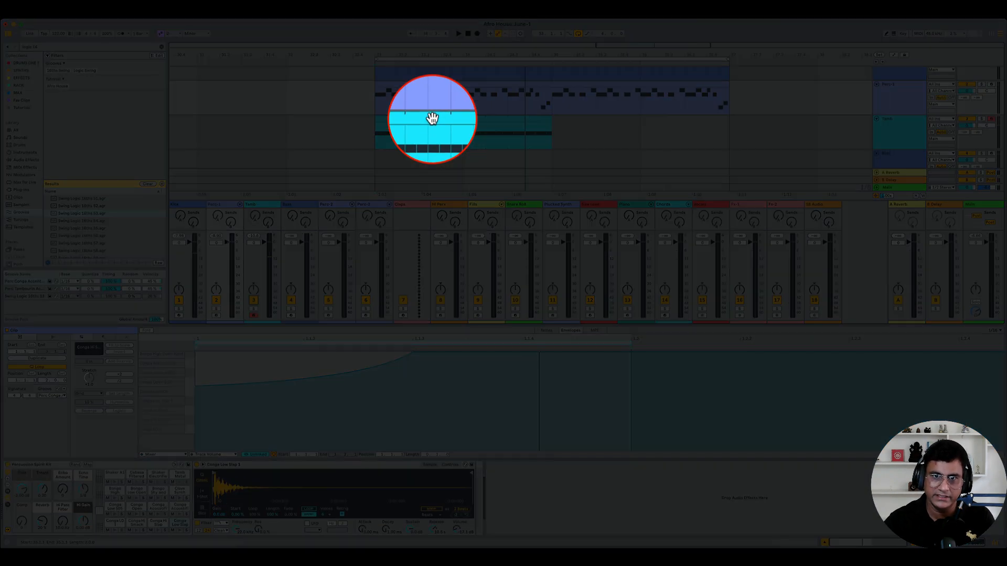
- Show the Tamb clip's envelopes and unlink its Track Volume envelope with a one-beat loop
left_click(432, 118)
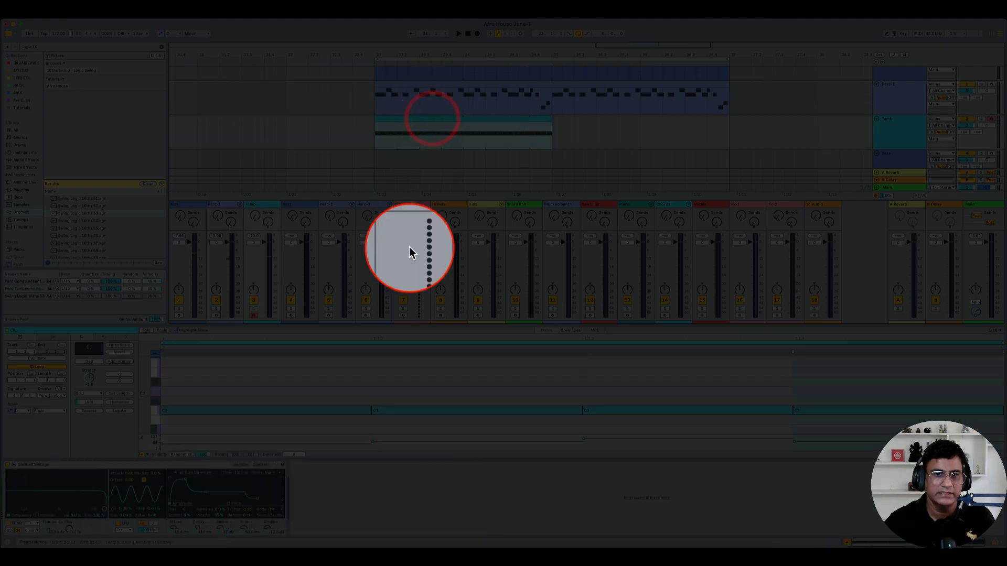
left_click(571, 330)
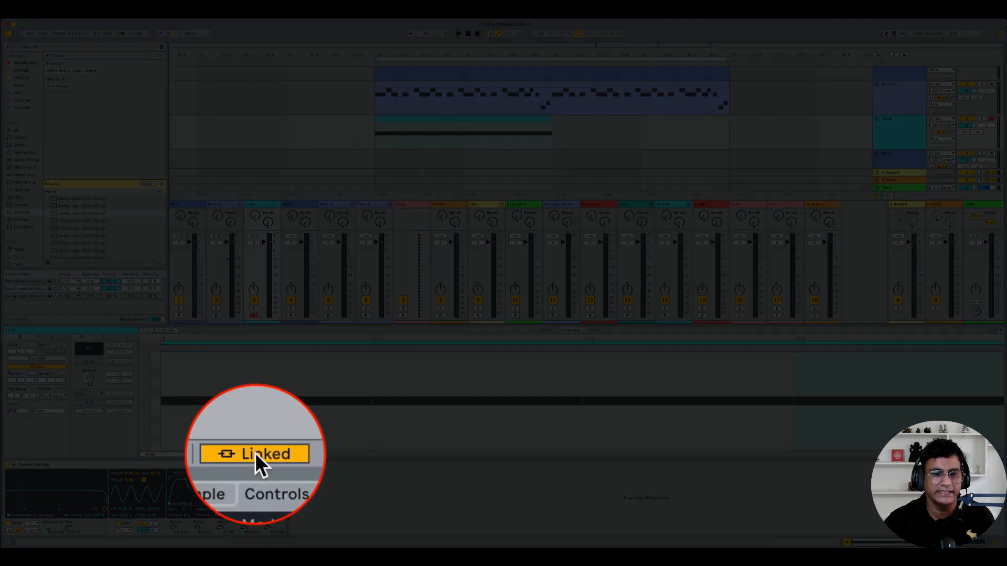
left_click(256, 454)
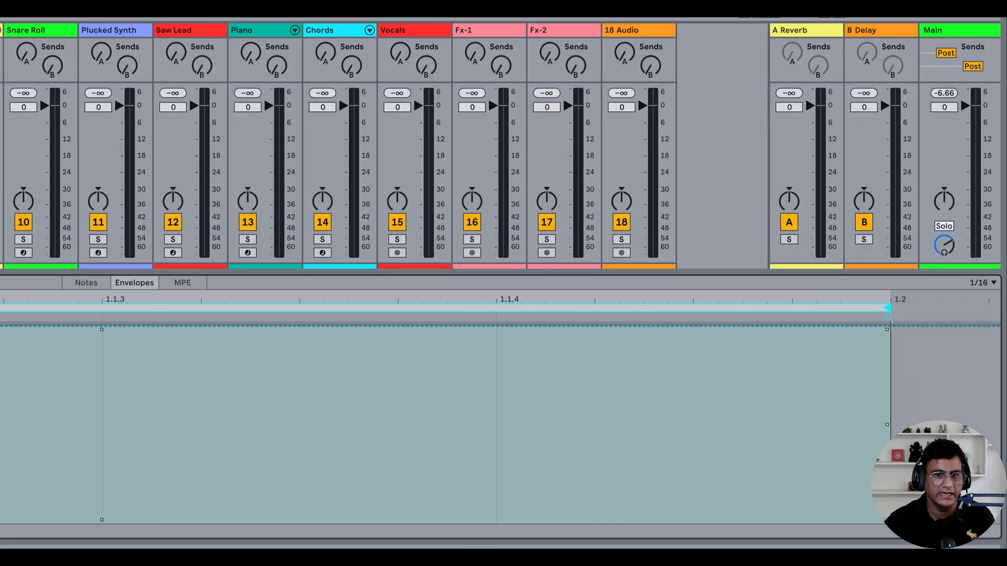
- Insert a rising curve in Tamb's one-beat volume envelope and reshape it into a concave rise reaching full level at mid-beat
right_click(310, 398)
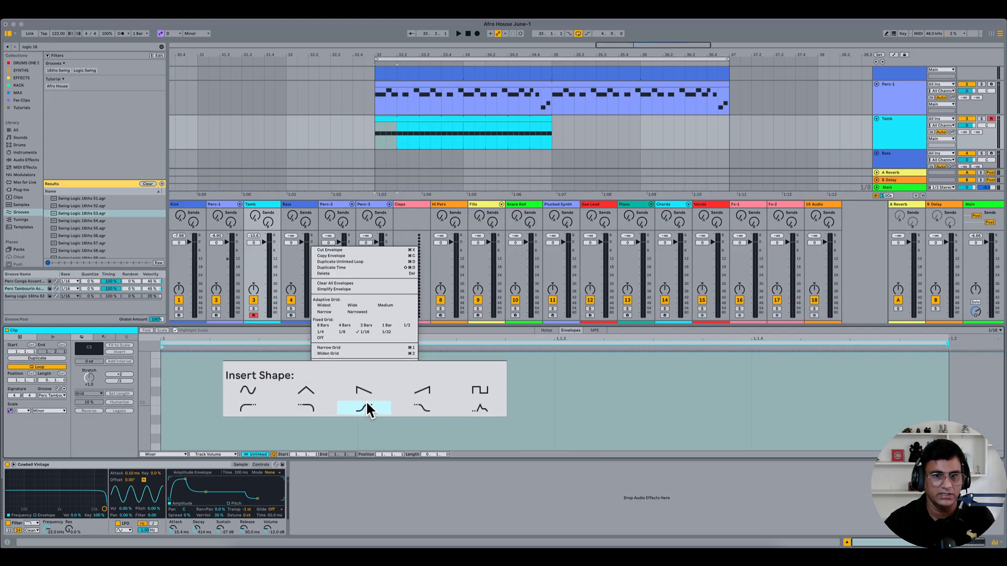
left_click(364, 393)
left_click_drag(573, 362, 783, 326)
key("b")
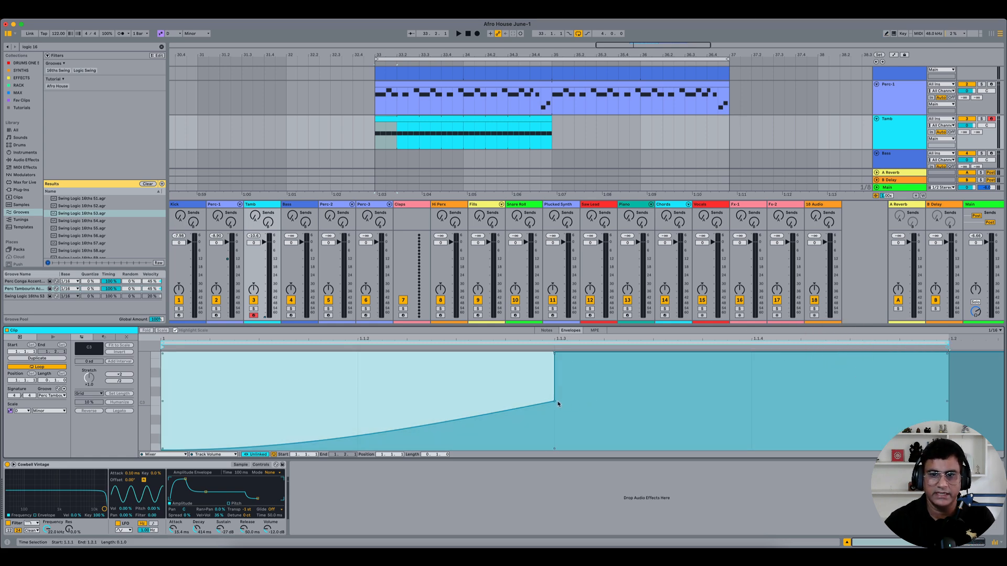
left_click(554, 402)
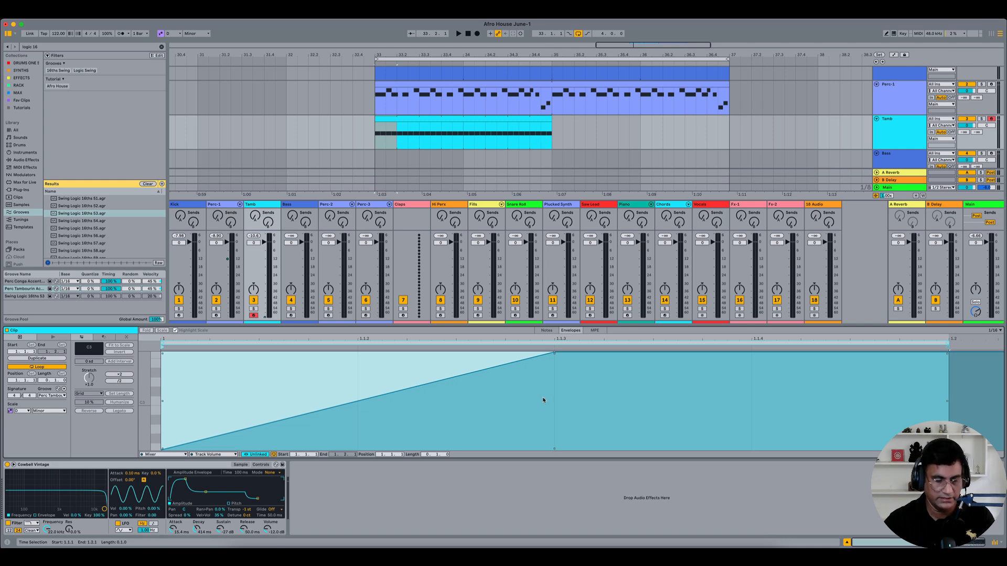
left_click_drag(384, 402, 407, 412)
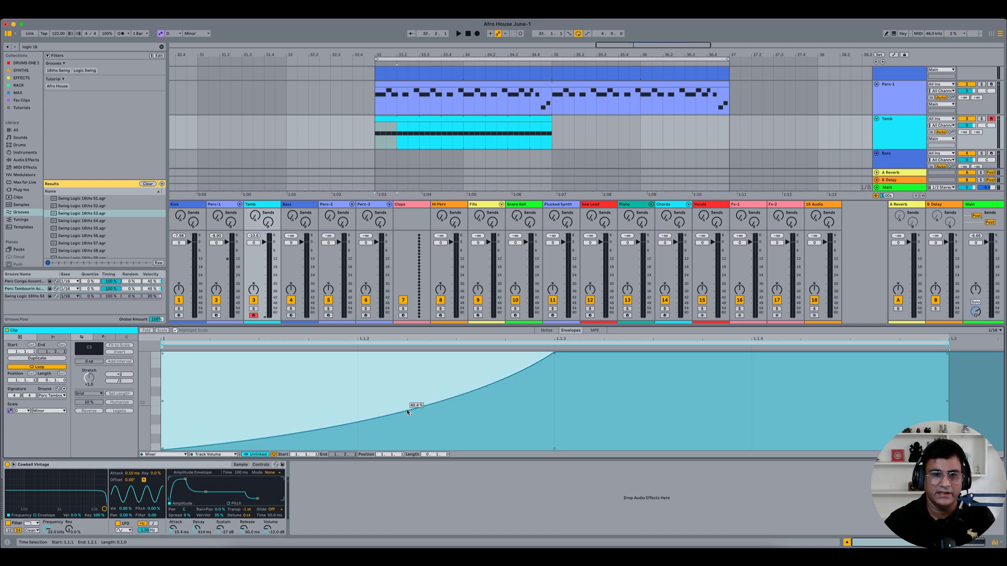
- Set the start point of the Tamb volume envelope to 60% and play the groove back
key("space")
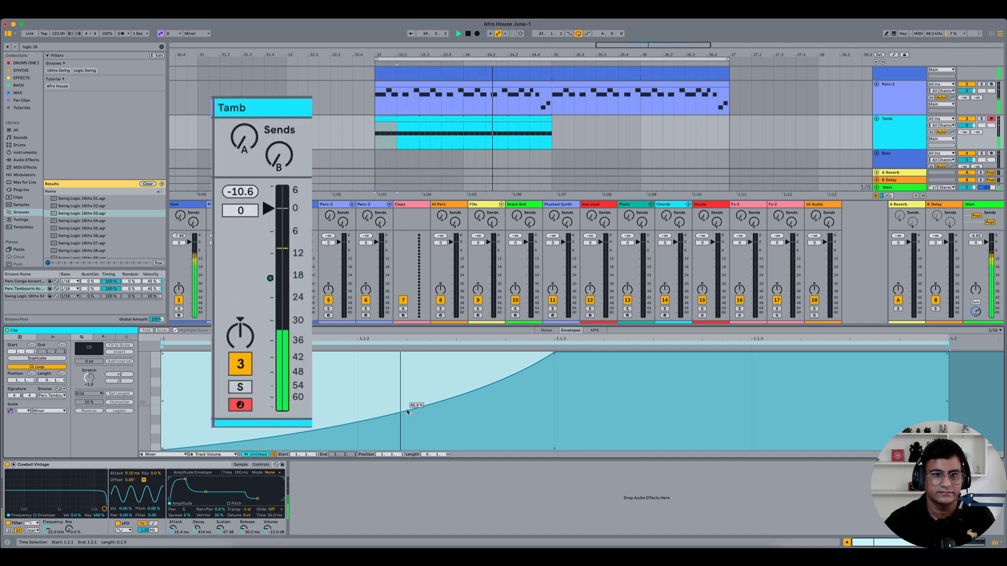
left_click(176, 425)
left_click_drag(162, 449, 162, 400)
right_click(162, 400)
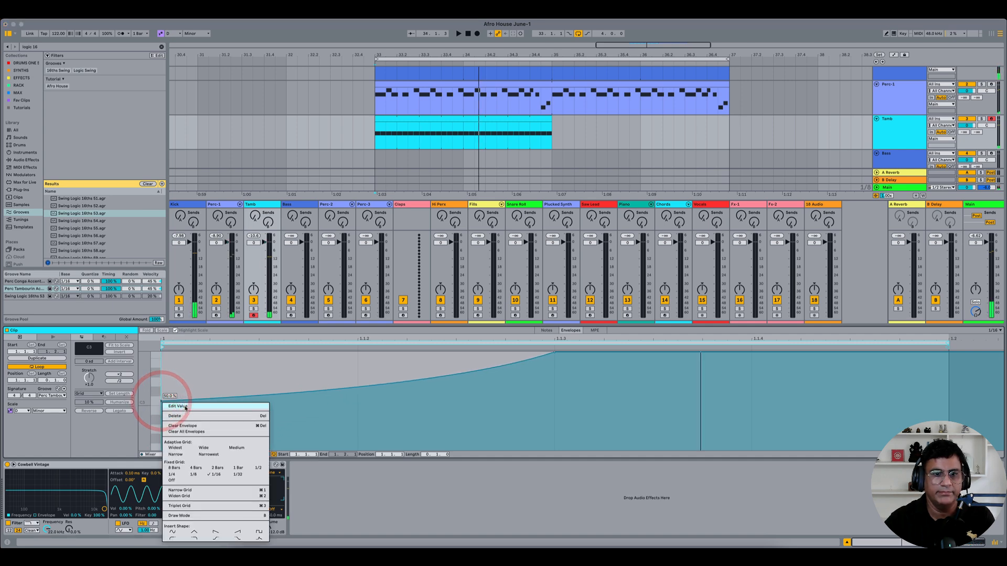
left_click(184, 407)
type("60")
key("Return")
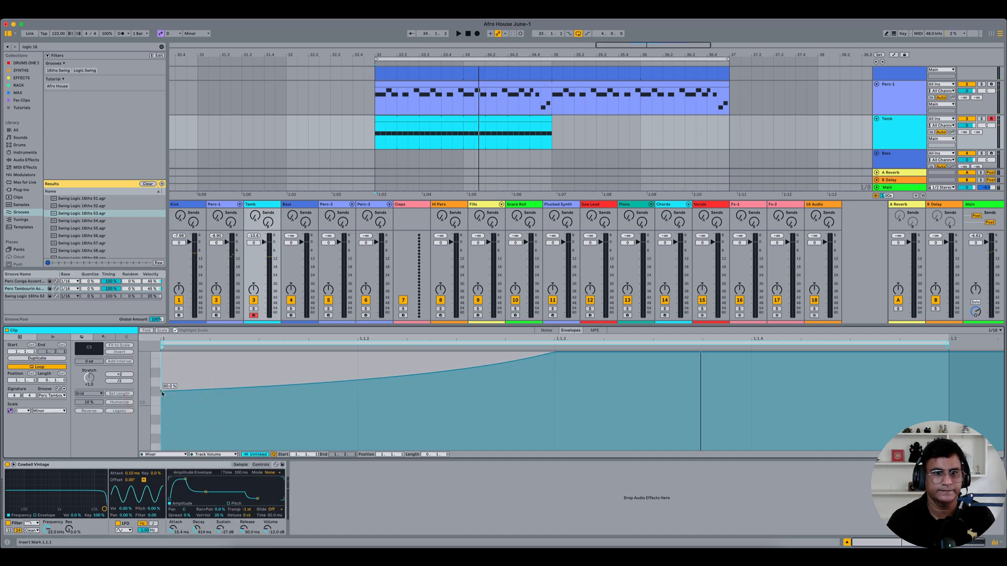
key("space")
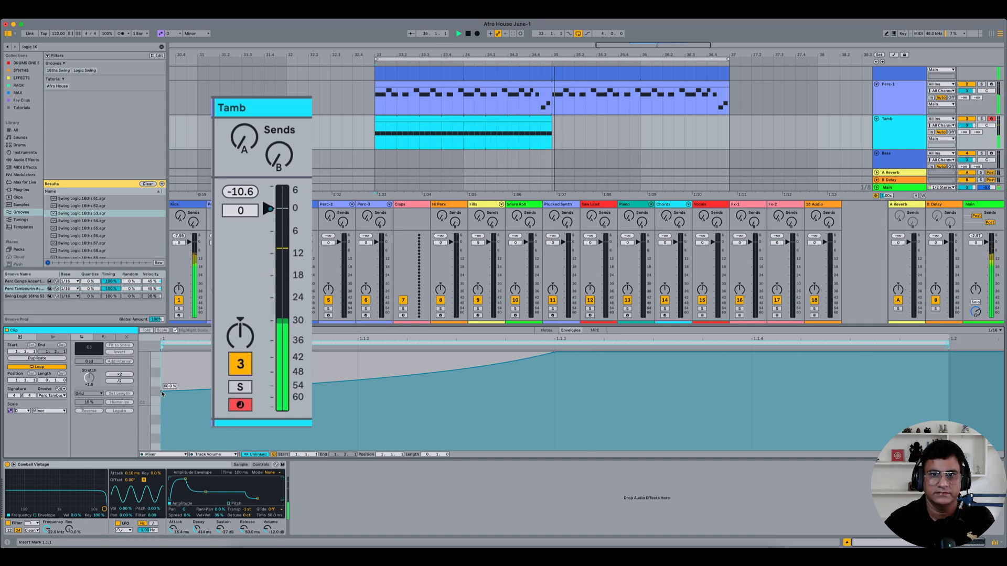
key("space")
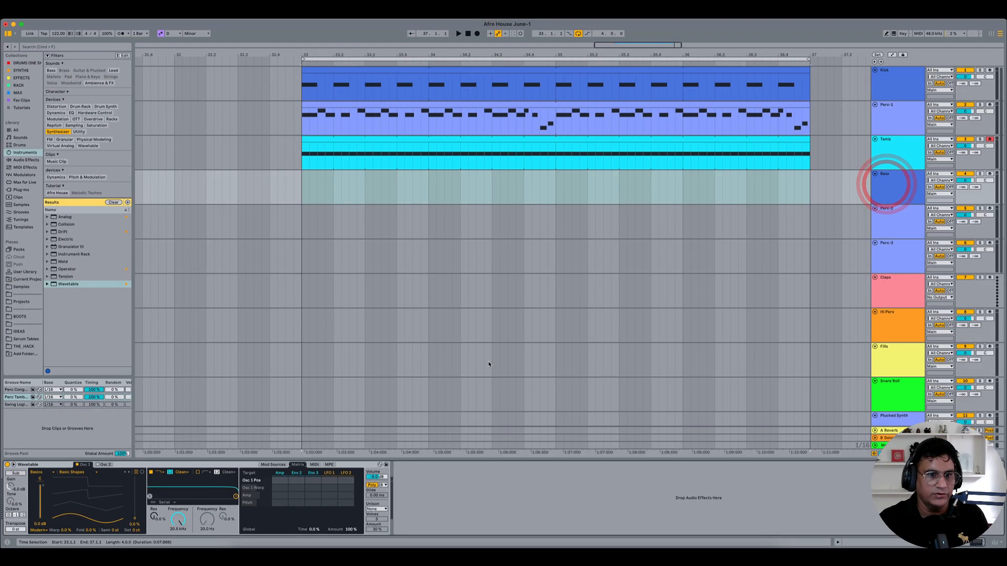
- Insert an empty one-bar MIDI clip at bar 33 on the Bass track and add sixteenth-length D3 notes at 1.1.1, 1.1.4 and 1.2.3
left_click_drag(306, 186, 422, 195)
right_click(399, 186)
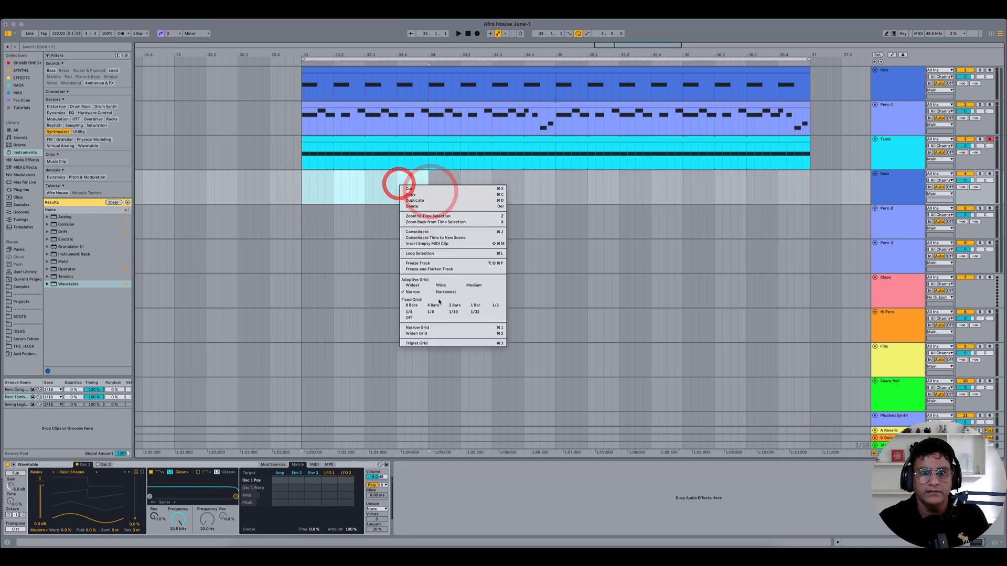
left_click(451, 240)
double_click(197, 481)
double_click(339, 481)
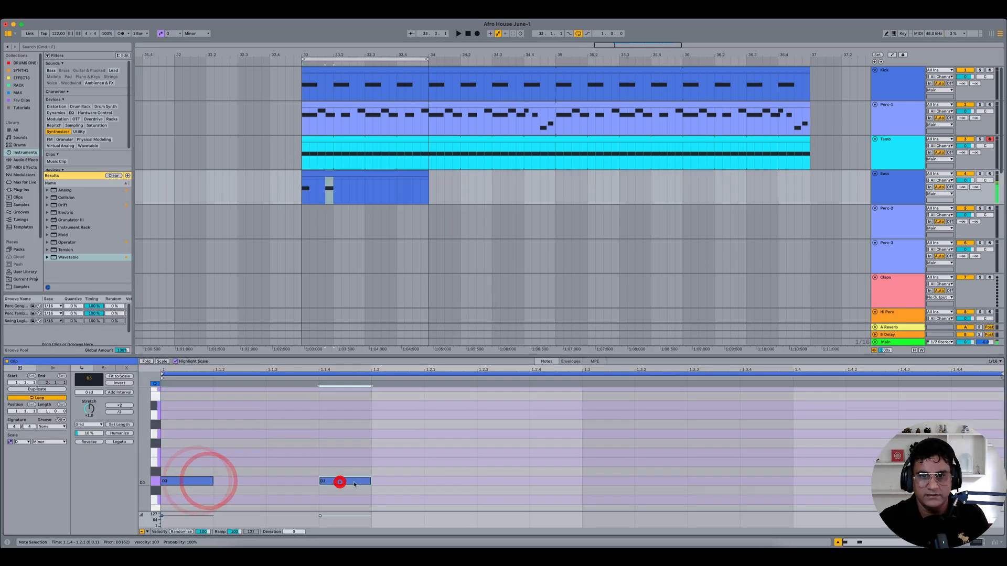
double_click(505, 481)
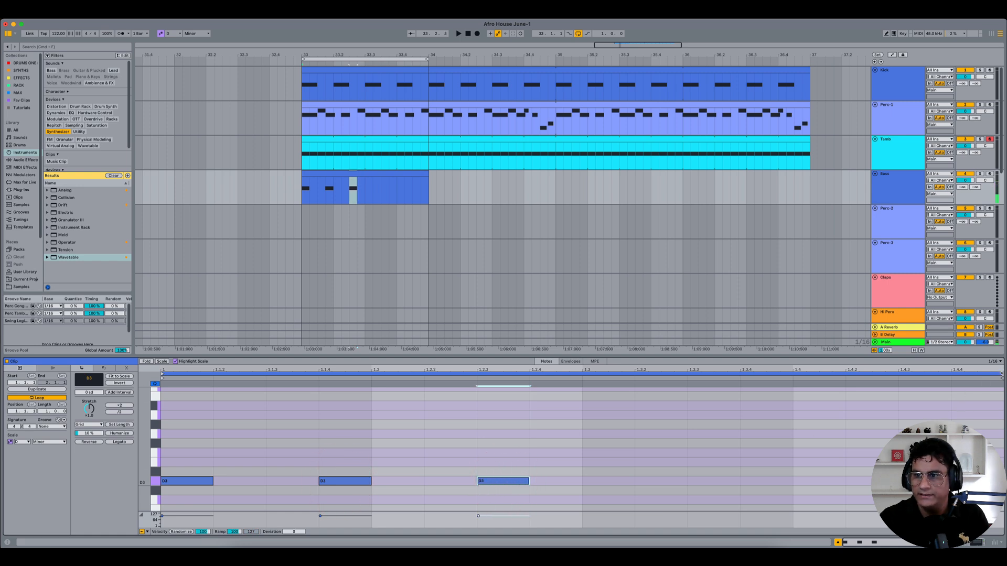
- Shorten the Bass clip's loop to two beats and play the pattern back
left_click_drag(1002, 373, 590, 428)
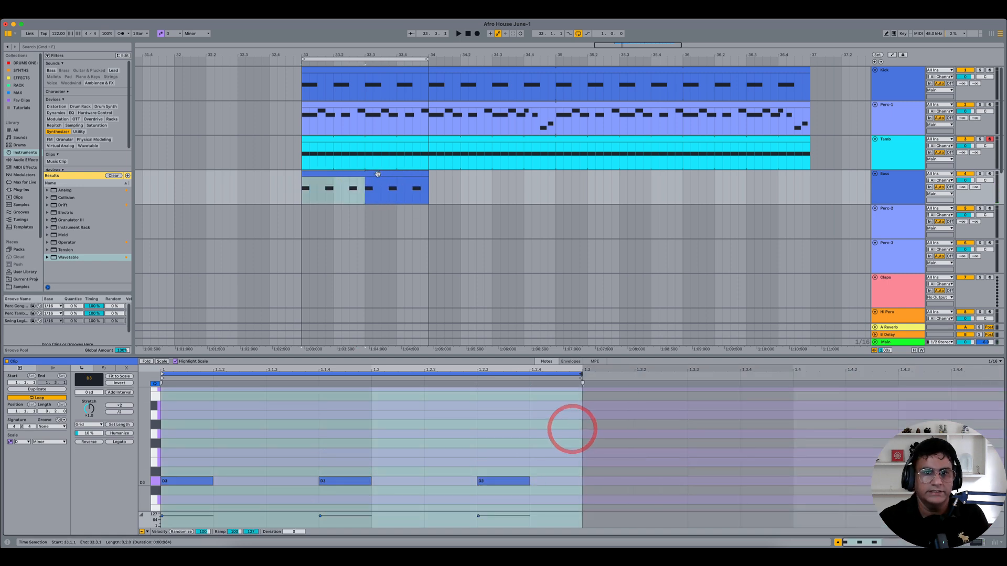
left_click(376, 174)
key("space")
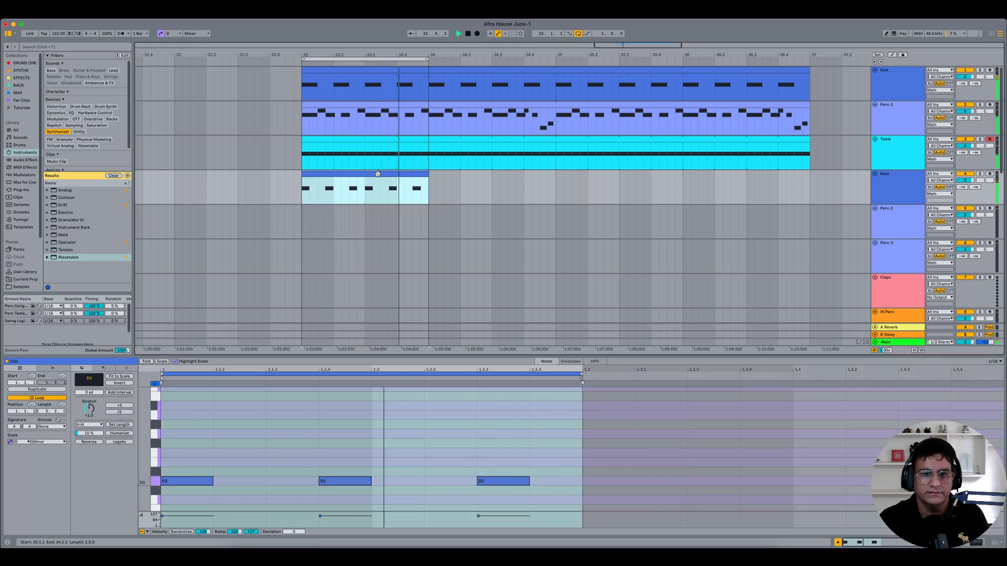
key("space")
- Narrow the note grid to 1/64 and lengthen the three bass notes, leaving a small gap after each
left_click(318, 388)
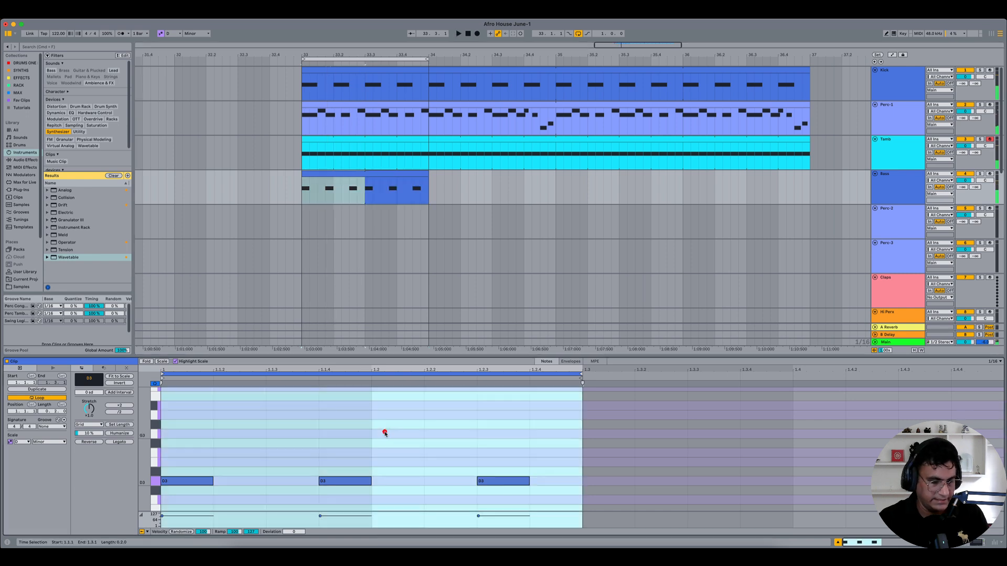
scroll(385, 434, "down", 2)
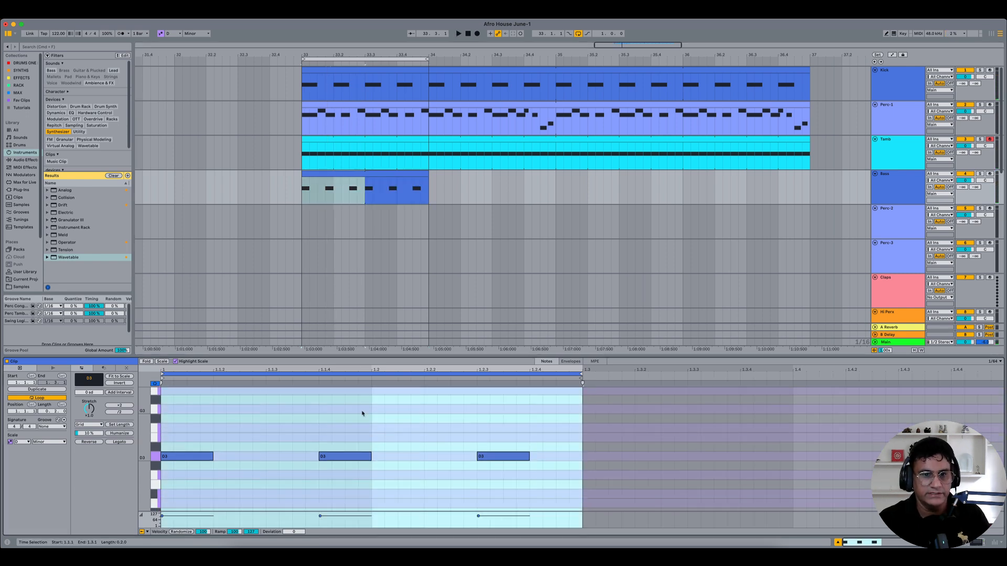
left_click_drag(187, 439, 351, 469)
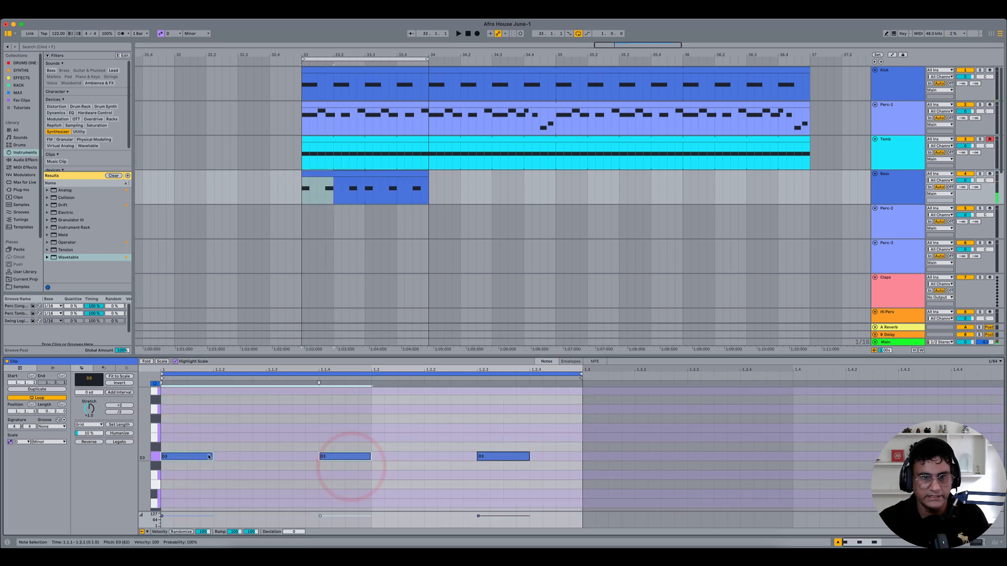
left_click_drag(212, 456, 308, 461)
left_click_drag(457, 488, 475, 483)
left_click_drag(517, 440, 570, 457)
- Transpose all three bass notes down two octaves to D1 and play the clip back
left_click(266, 429)
scroll(267, 429, "down", 2)
left_click_drag(252, 405, 607, 468)
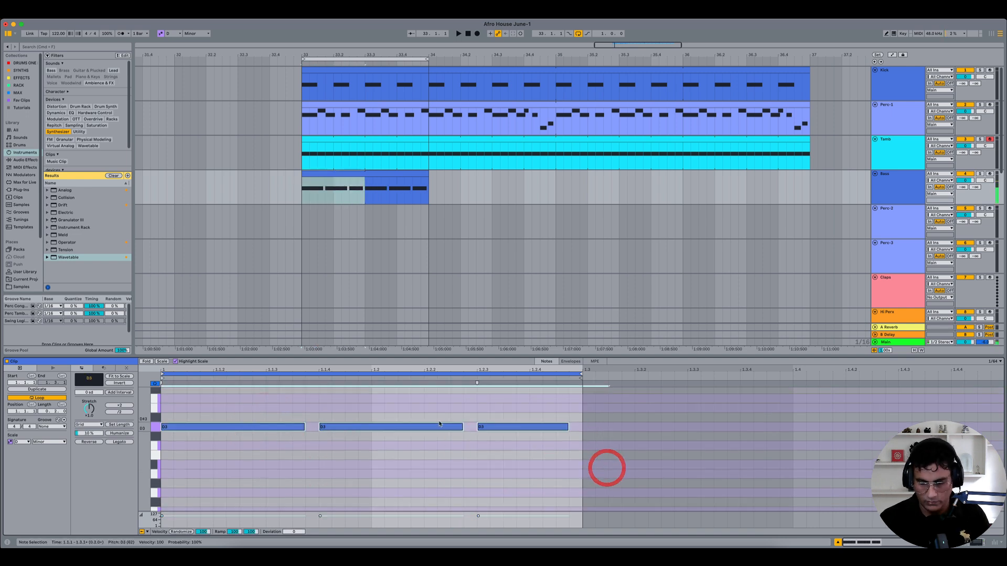
key("shift+Down")
key("shift+Down")
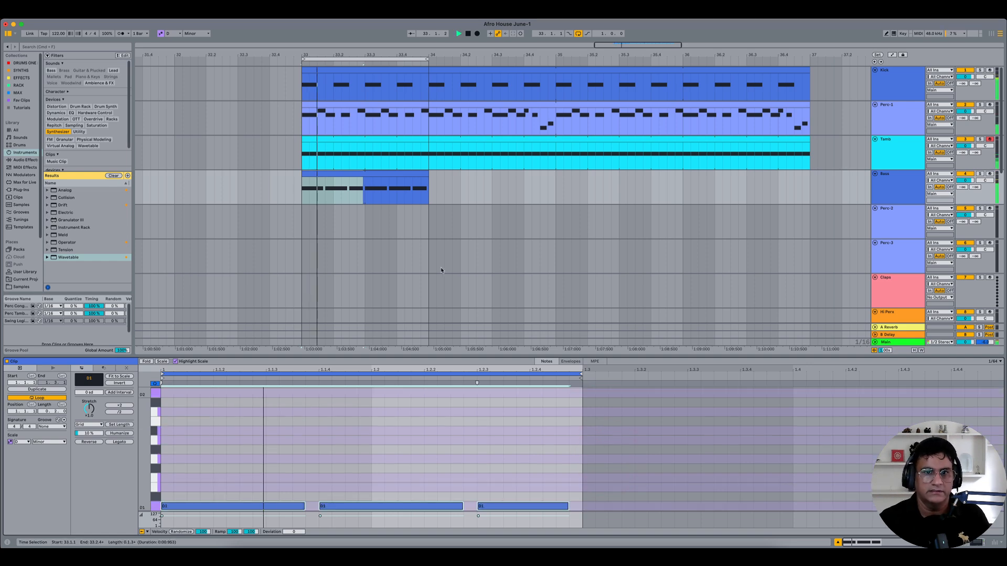
left_click(379, 174)
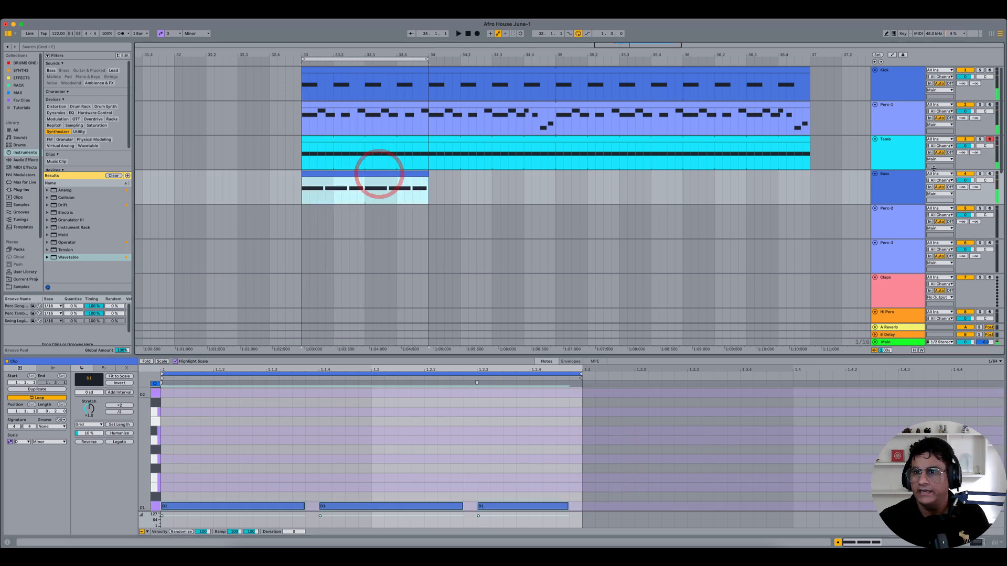
- Load the Sub 2 wavetable into oscillator 1 of the Bass track's Wavetable and display its amp envelope
left_click(894, 184)
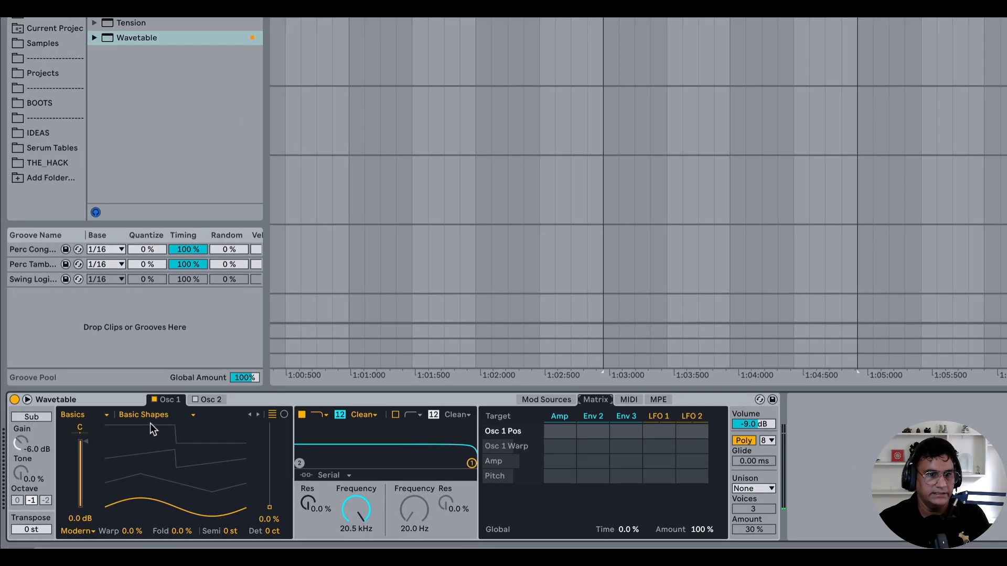
left_click(164, 414)
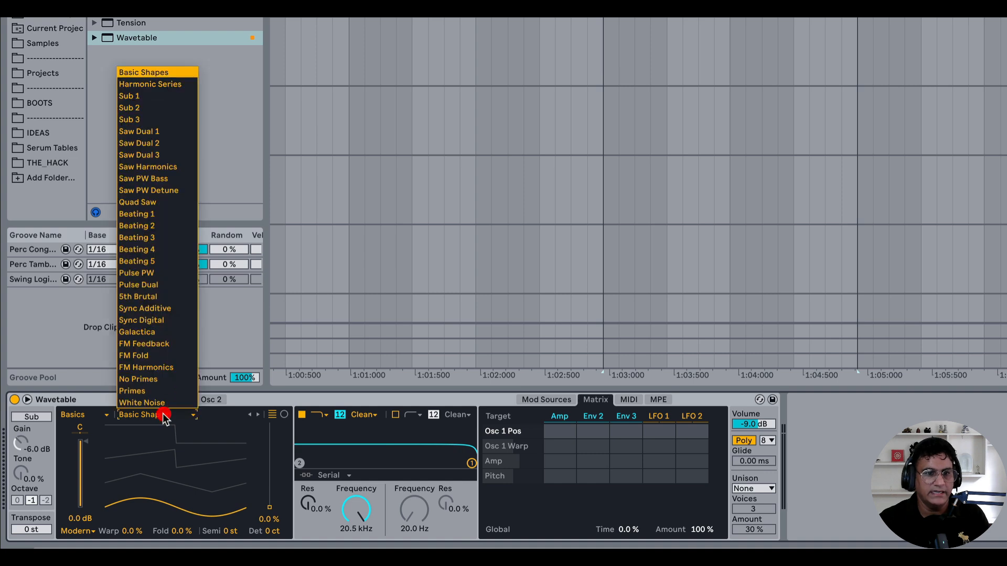
left_click(153, 108)
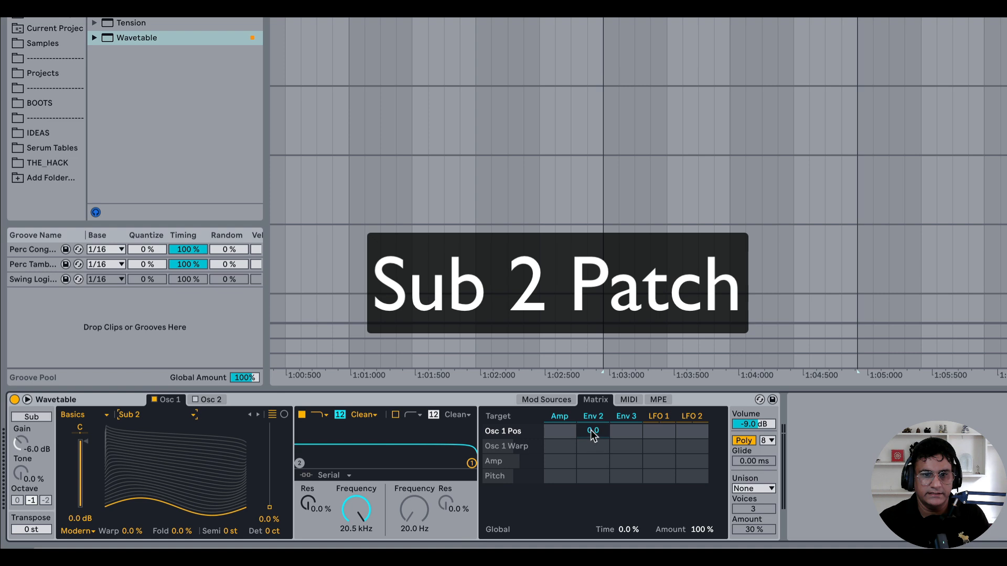
left_click(563, 419)
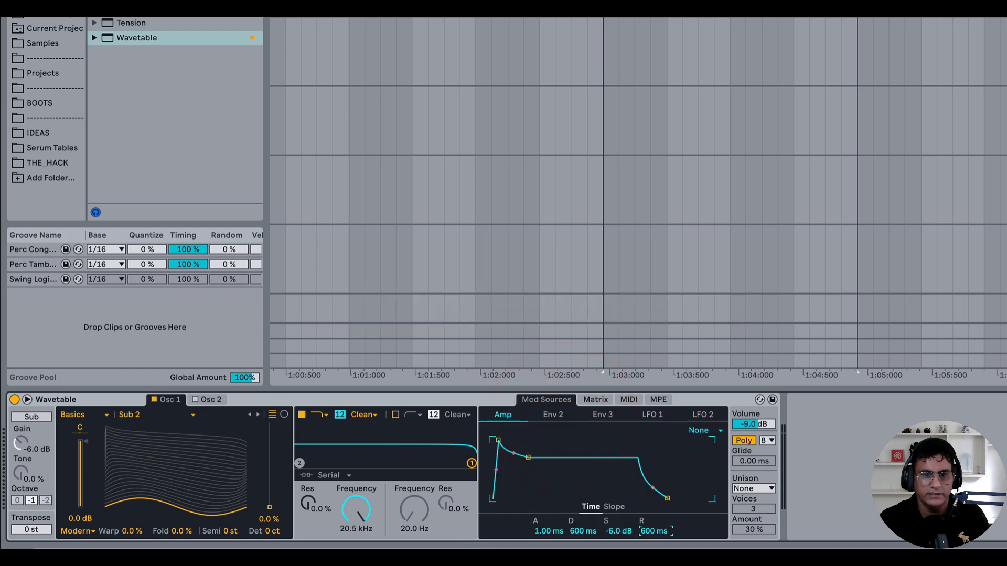
- Set the amp envelope's release to 47.3 ms and its sustain to 0.0 dB, and play the bass back
left_click_drag(659, 531, 615, 522)
key("space")
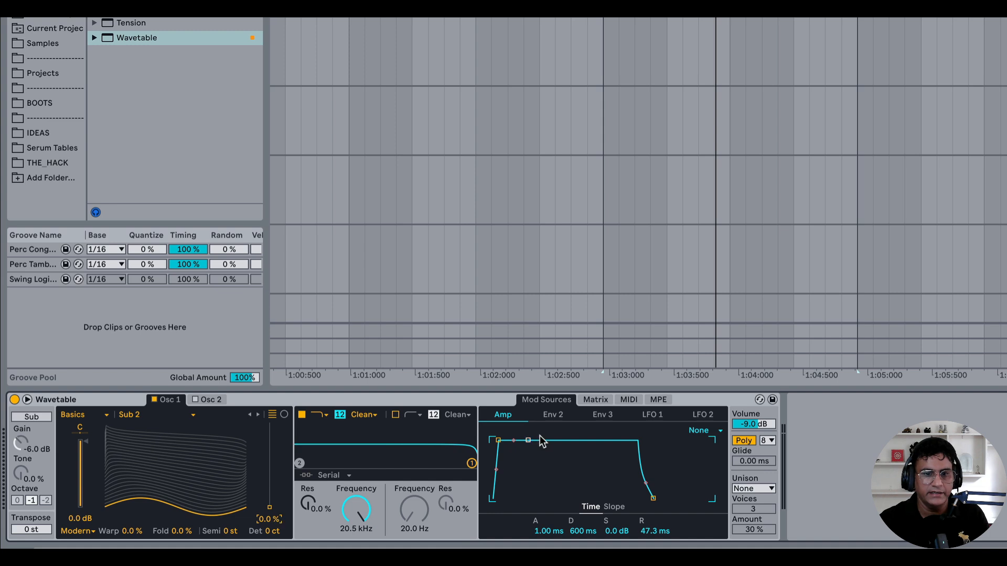
- Set oscillator 1's wavetable position to 20% and modulate it with Env 2 by an amount of 39
left_click(595, 401)
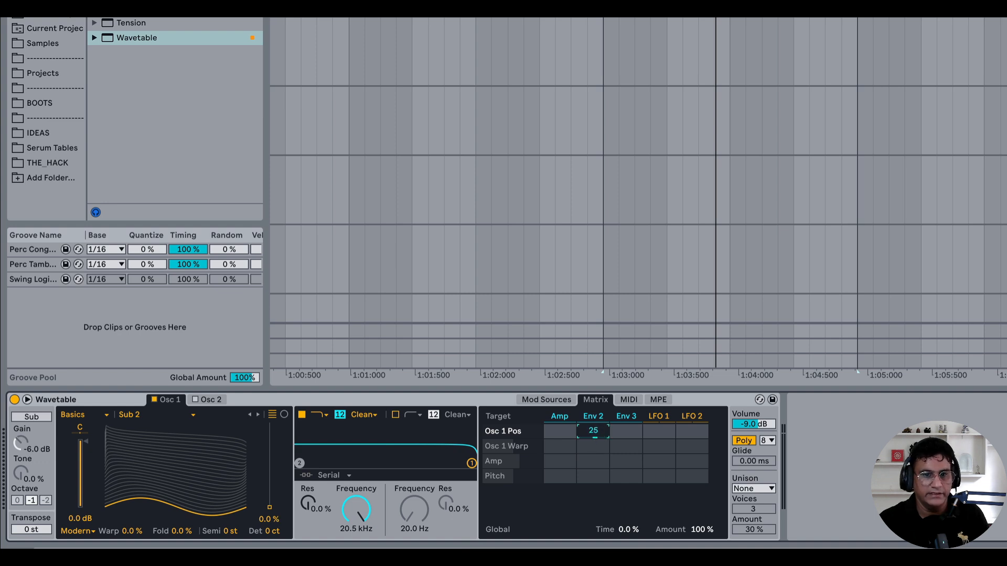
left_click_drag(597, 434, 597, 431)
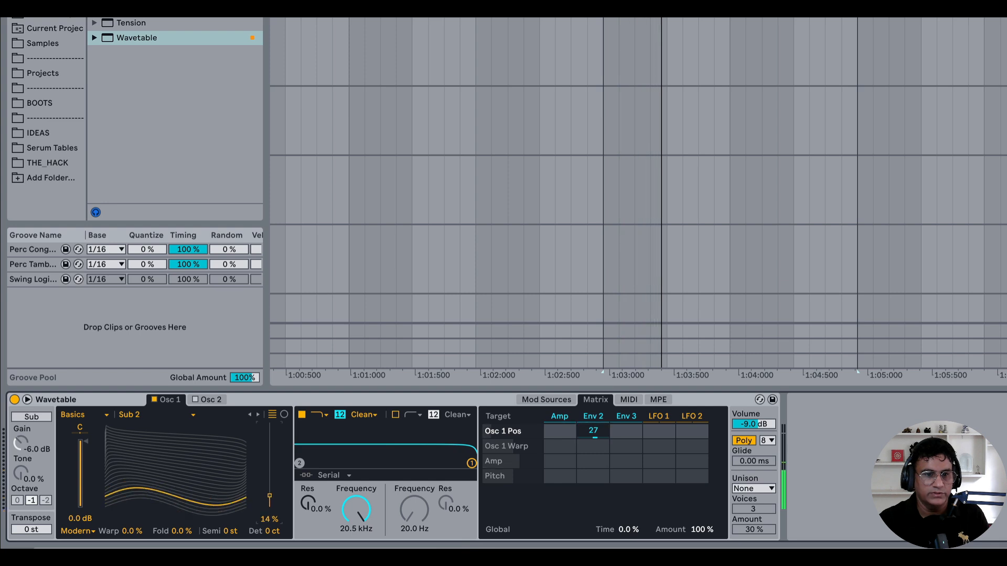
left_click_drag(270, 488, 269, 491)
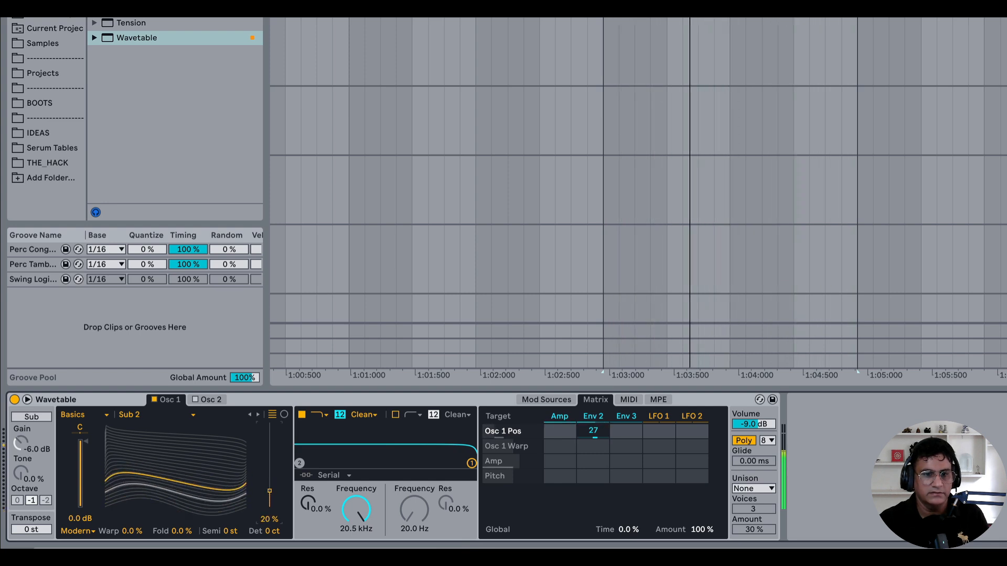
left_click_drag(593, 431, 593, 420)
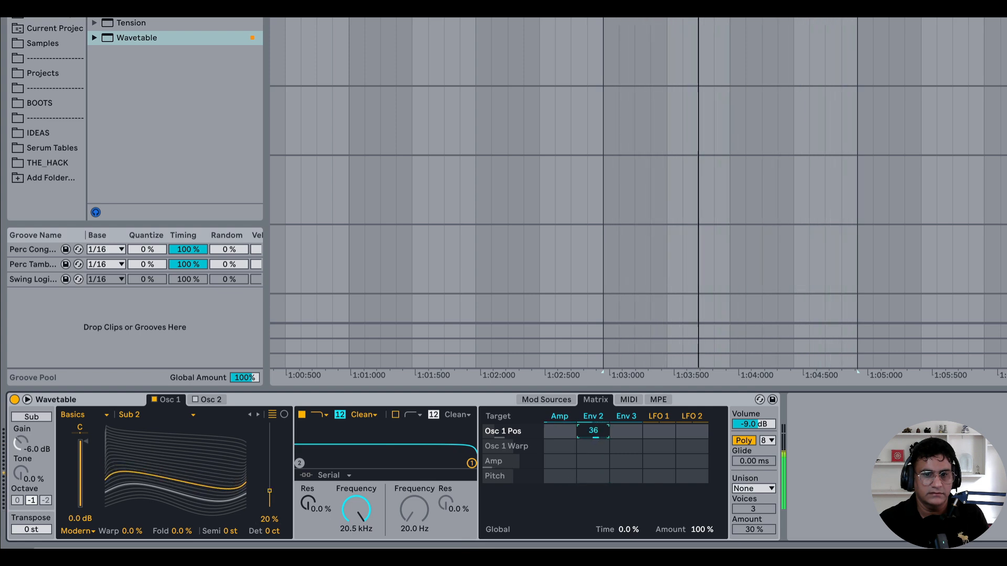
- Set Env 2's sustain to 28% and its decay to 307 ms
left_click(595, 416)
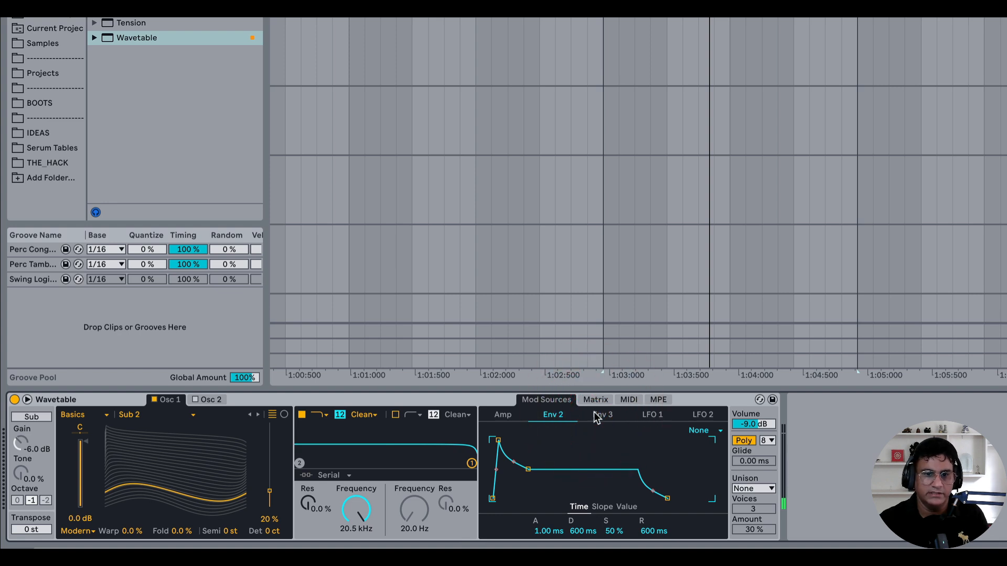
left_click_drag(608, 531, 608, 554)
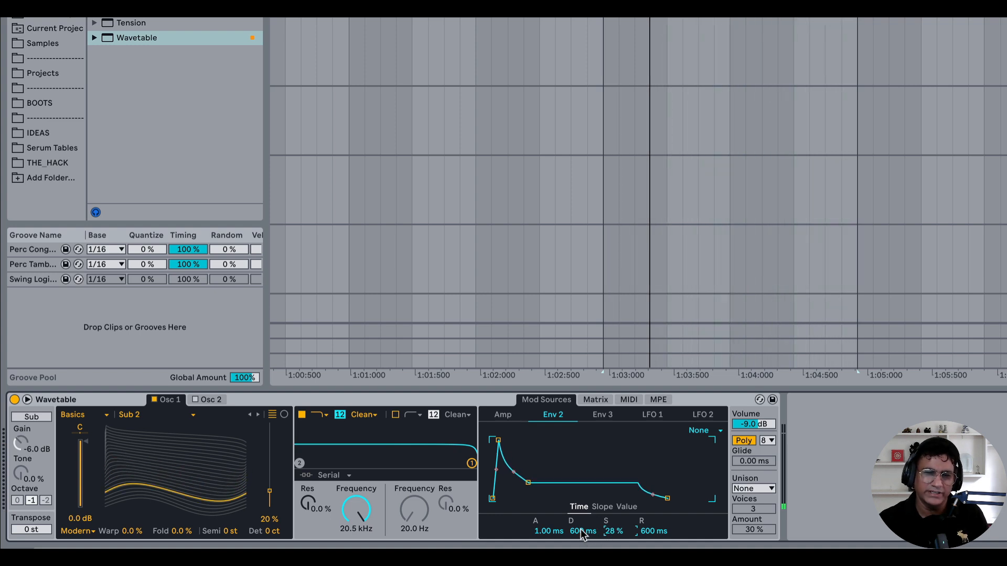
left_click_drag(582, 534, 582, 542)
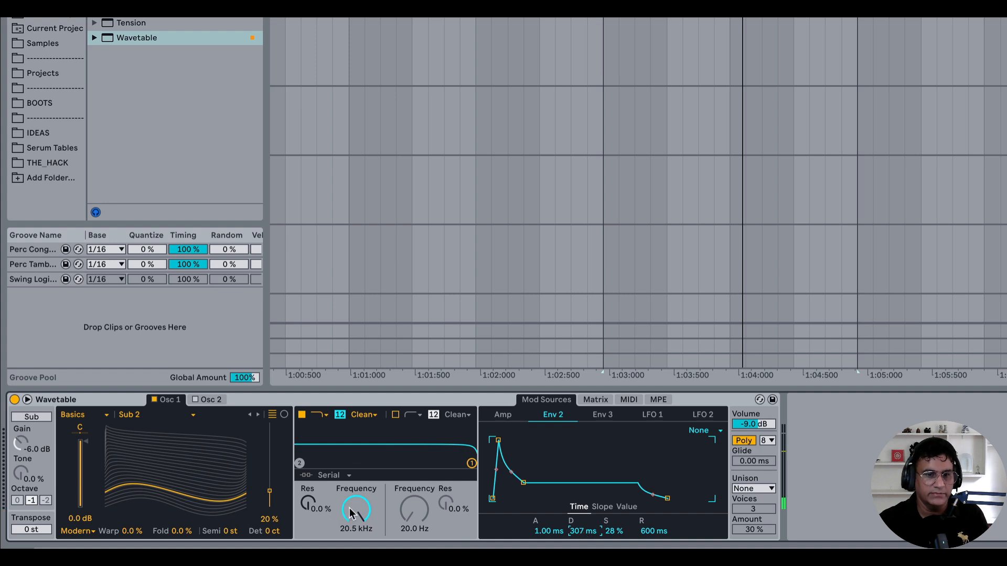
- Set filter 1 to 145 Hz with the 24 dB slope and modulate its frequency with Env 2 by 28
mouse_move(346, 501)
left_mouse_down()
mouse_move(338, 510)
mouse_move(362, 508)
left_mouse_up()
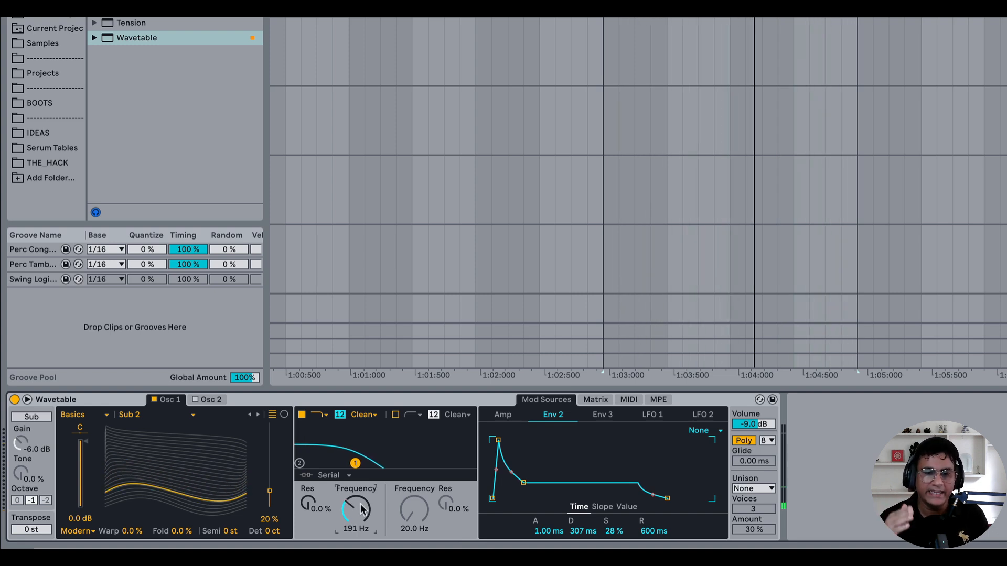
left_click(595, 399)
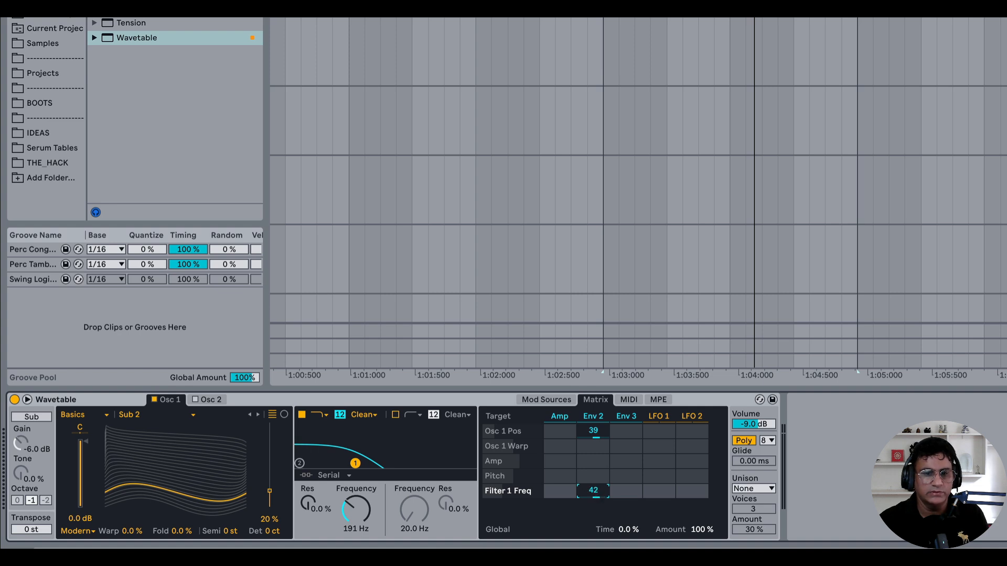
left_click_drag(596, 492, 596, 488)
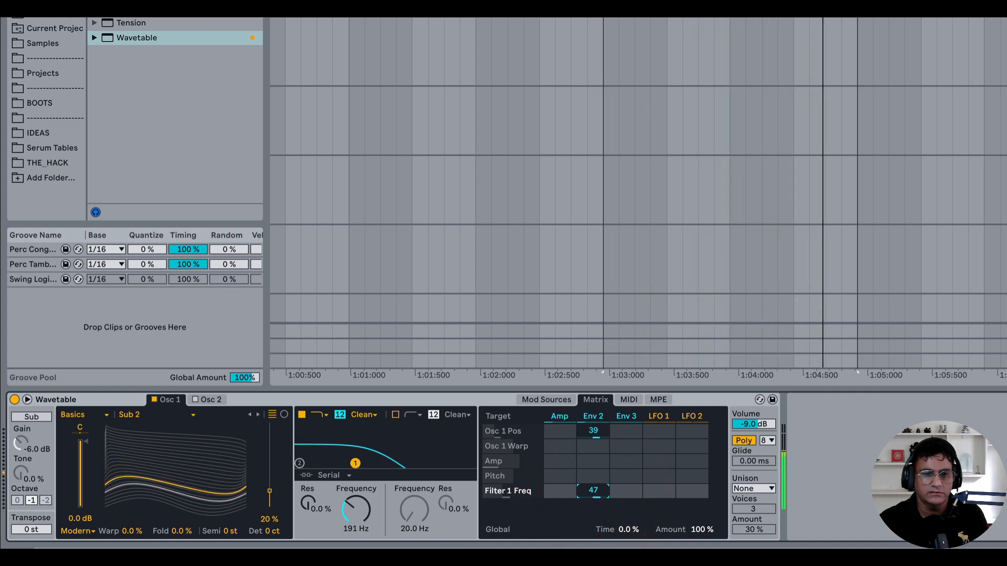
left_click_drag(358, 511, 357, 517)
left_click_drag(594, 492, 594, 498)
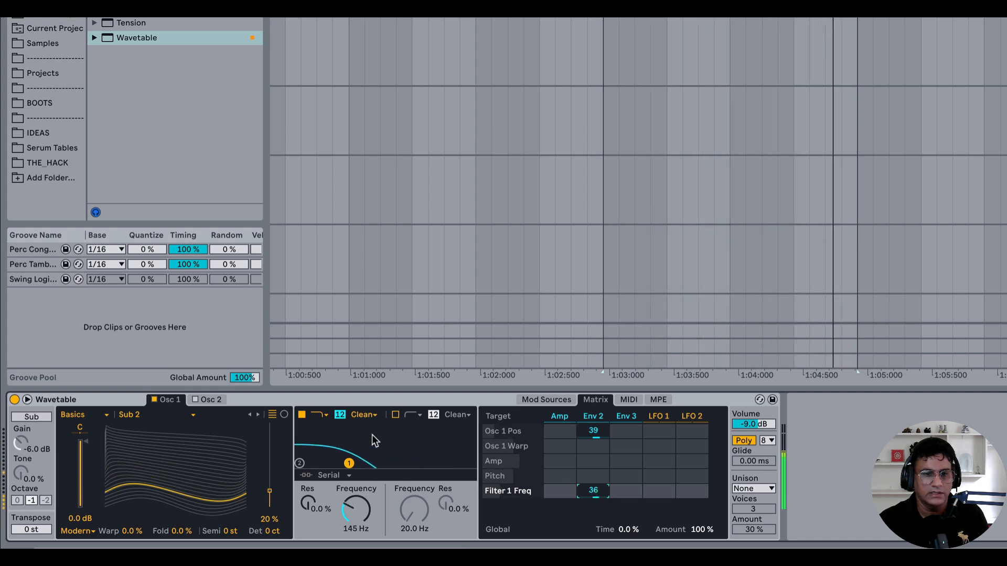
left_click(342, 415)
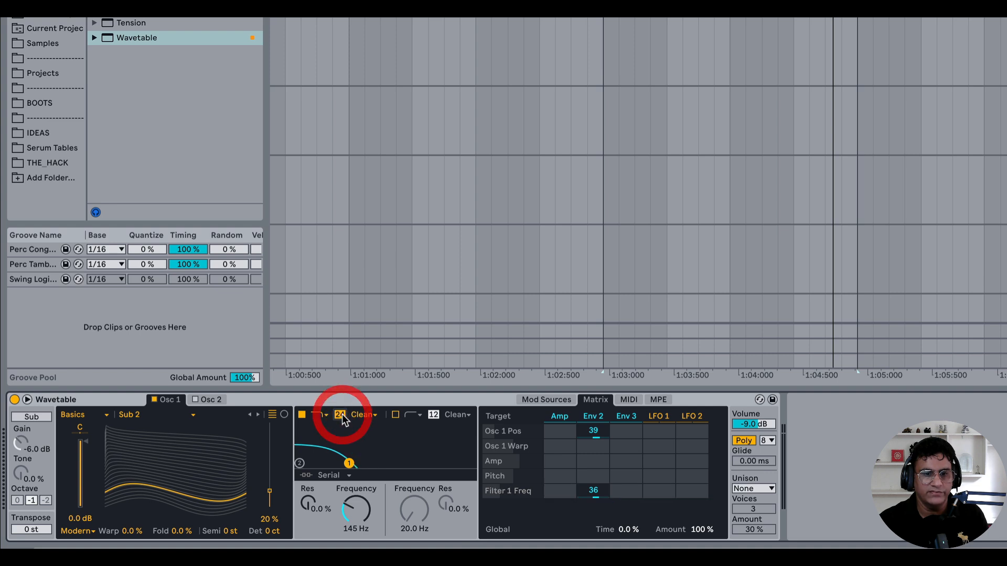
left_click_drag(589, 489, 589, 501)
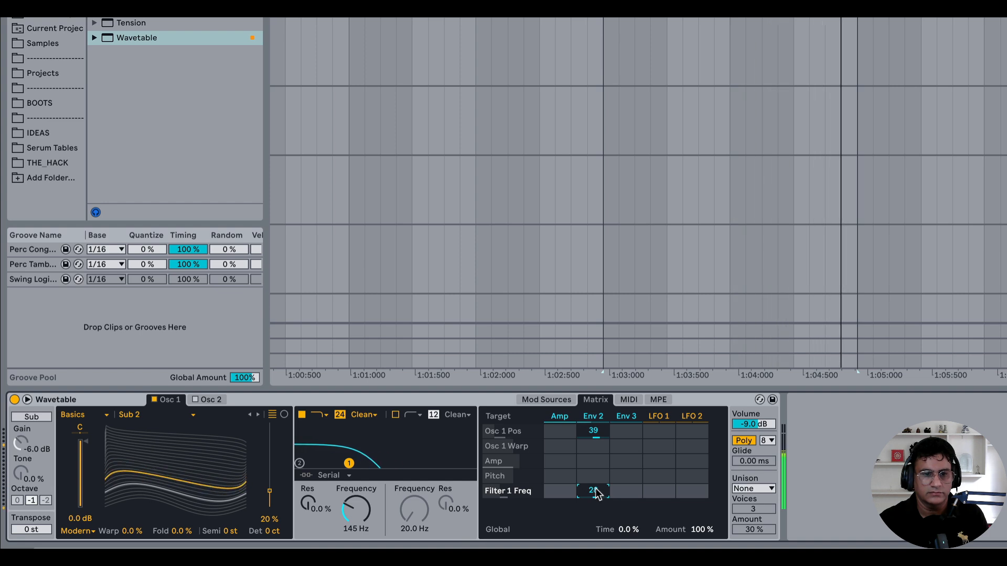
- Set oscillator 1's wavetable position to 15%, with Env 2 modulating the position by 44 and filter 1's frequency by 34
left_click(270, 494)
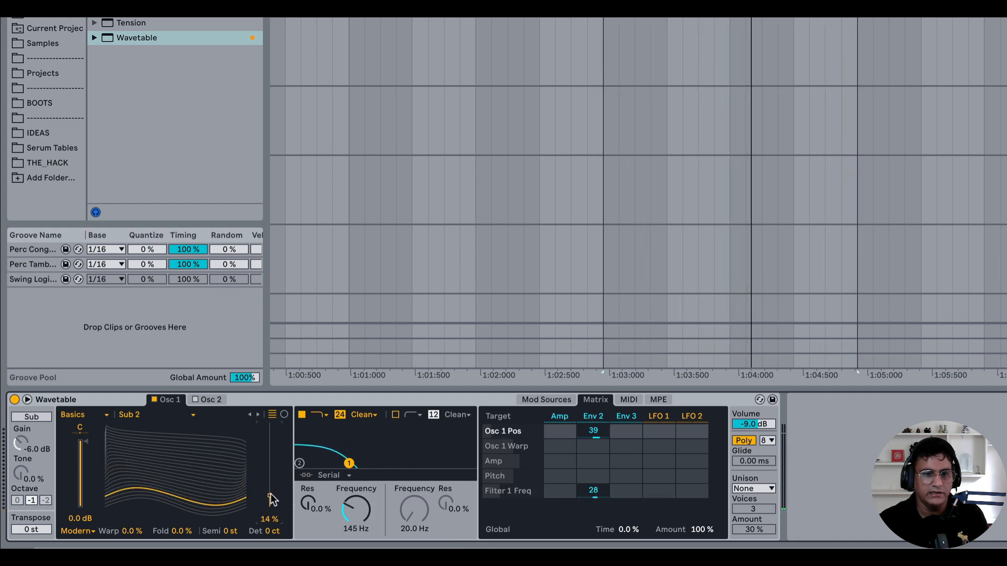
left_click_drag(270, 494, 271, 490)
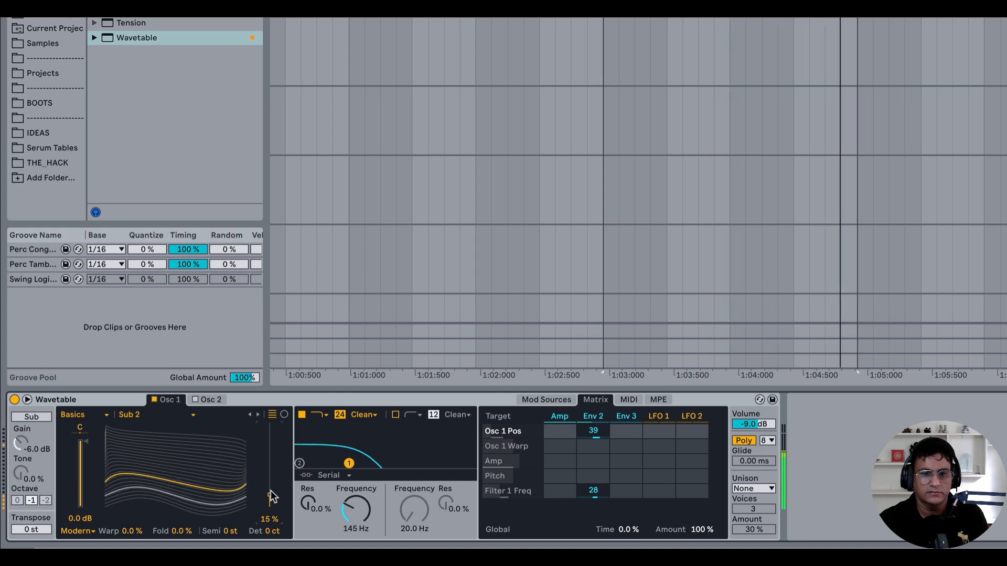
left_click_drag(598, 432, 599, 428)
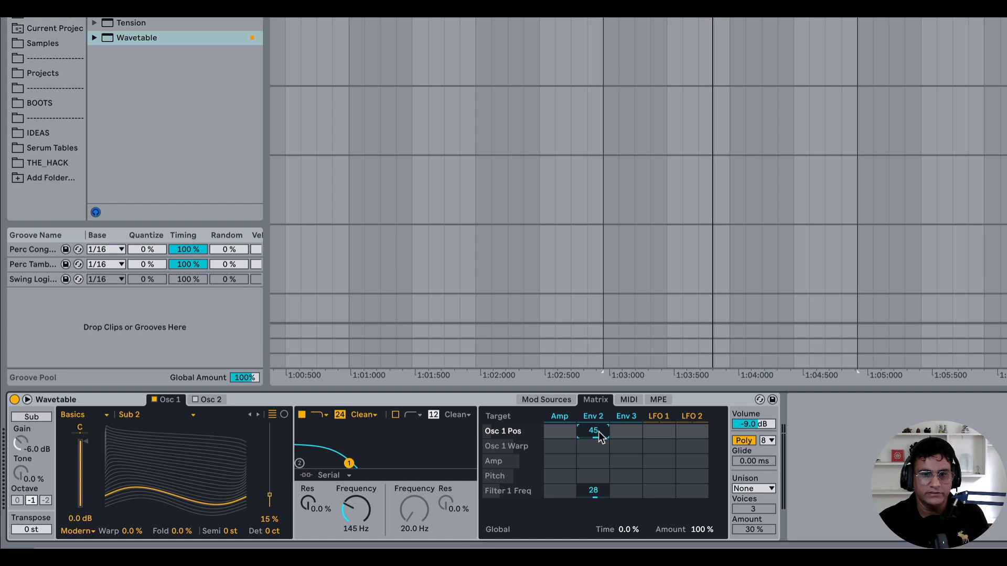
left_click_drag(600, 436, 600, 438)
left_click_drag(596, 499, 596, 495)
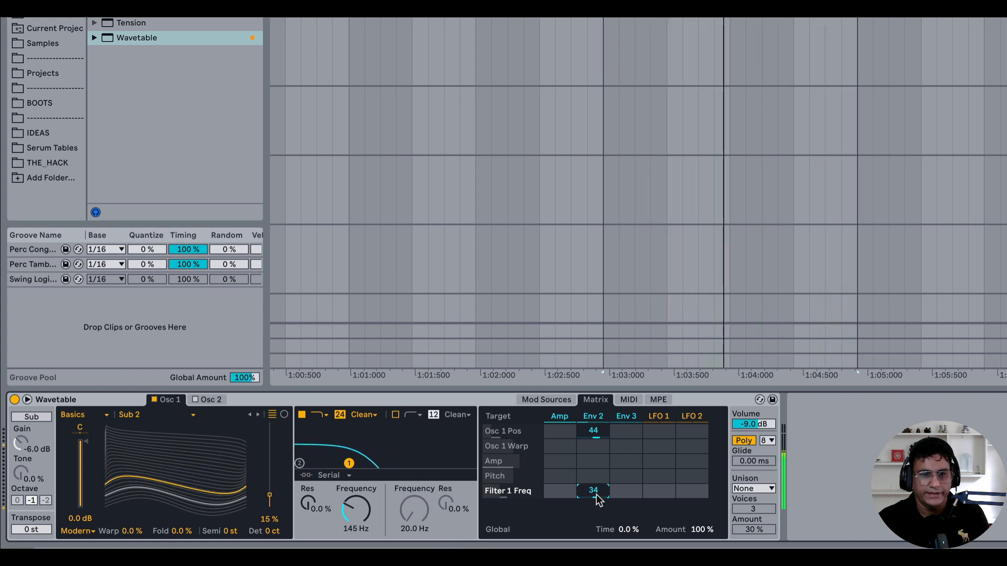
- Switch filter 1 to the OSR circuit and set its drive to 5
left_click(364, 414)
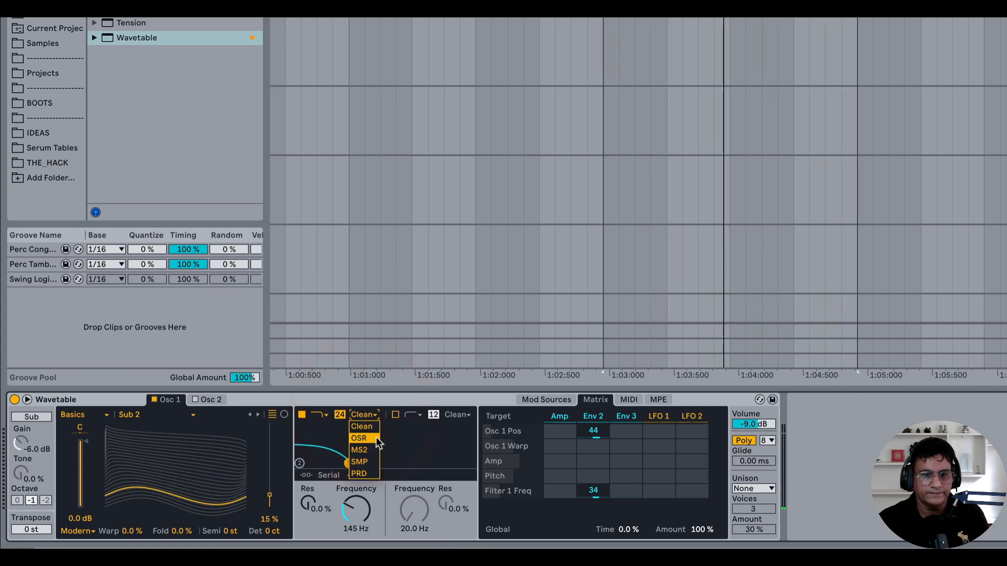
left_click(376, 436)
left_click(317, 530)
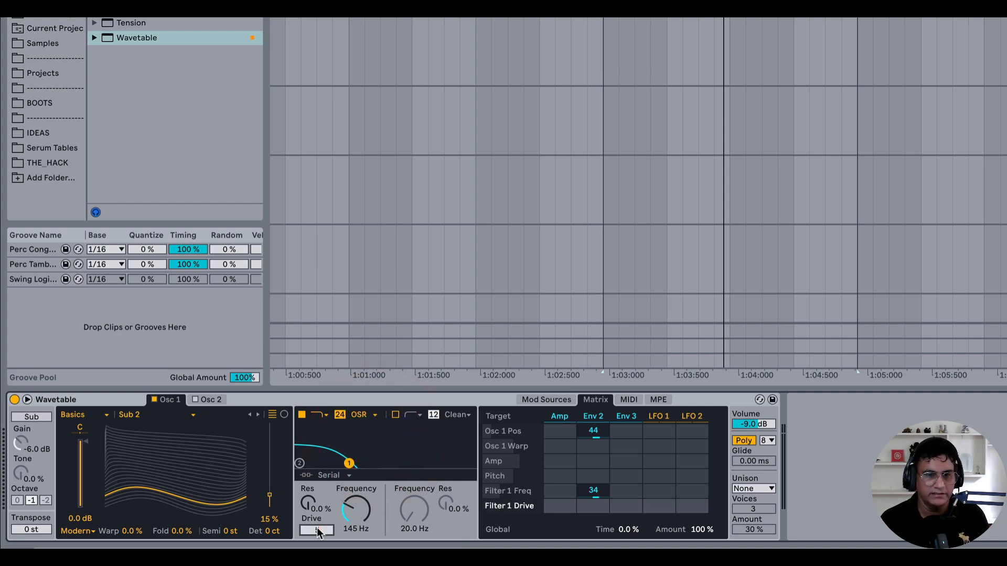
key("Return")
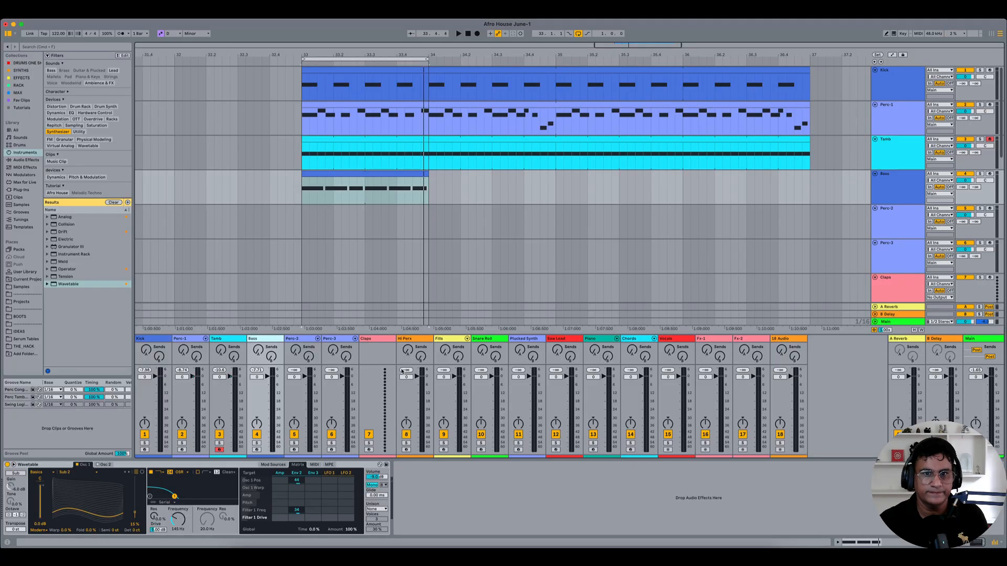
- Display the Bass clip's track volume envelope, then unlink it from the clip with a one-beat loop
left_click(370, 174)
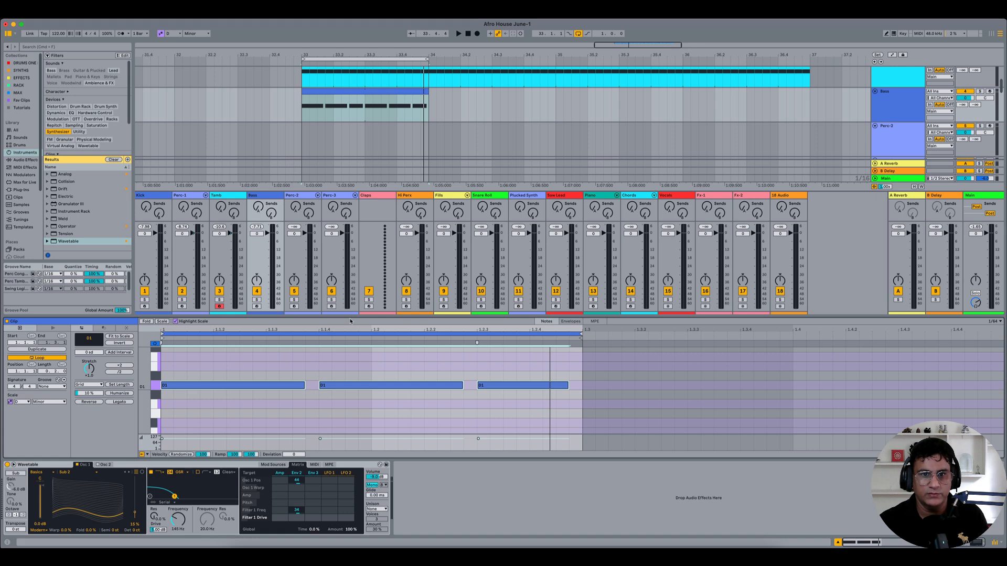
left_click_drag(350, 321, 350, 346)
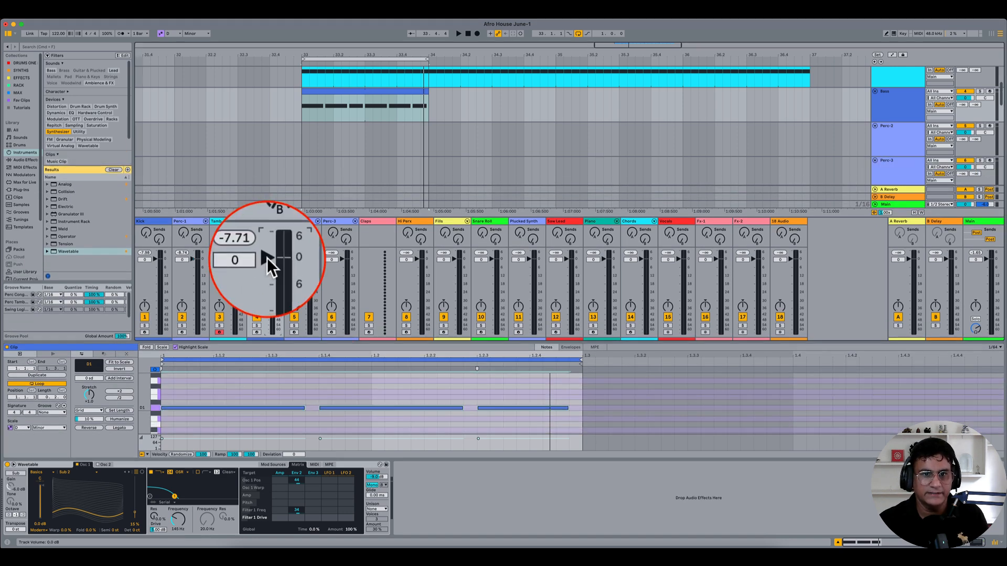
left_click(571, 347)
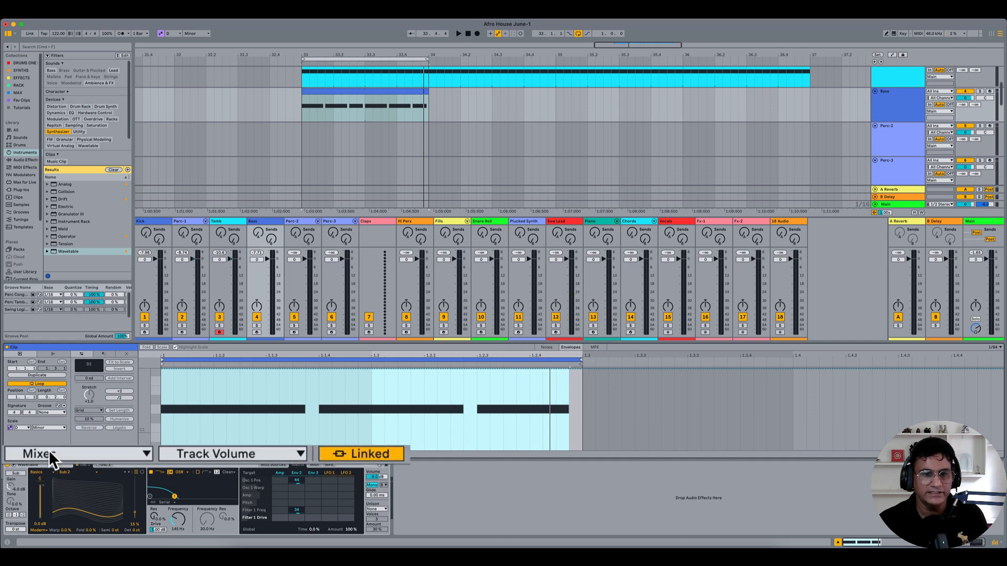
left_click(350, 455)
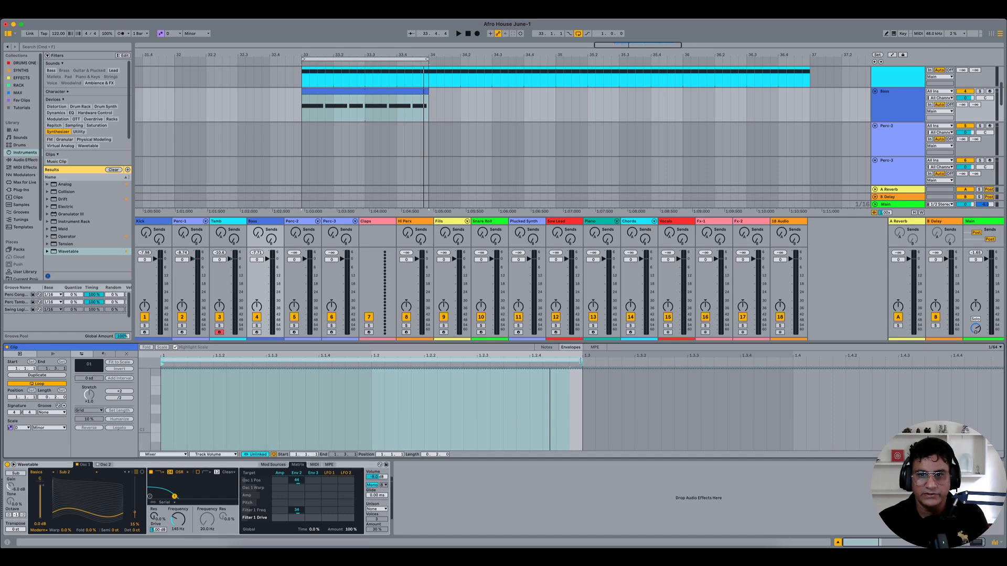
left_click_drag(581, 361, 547, 362)
- Insert a rising S-shaped volume curve over the first beat of the Bass clip's envelope
left_click_drag(366, 382, 622, 388)
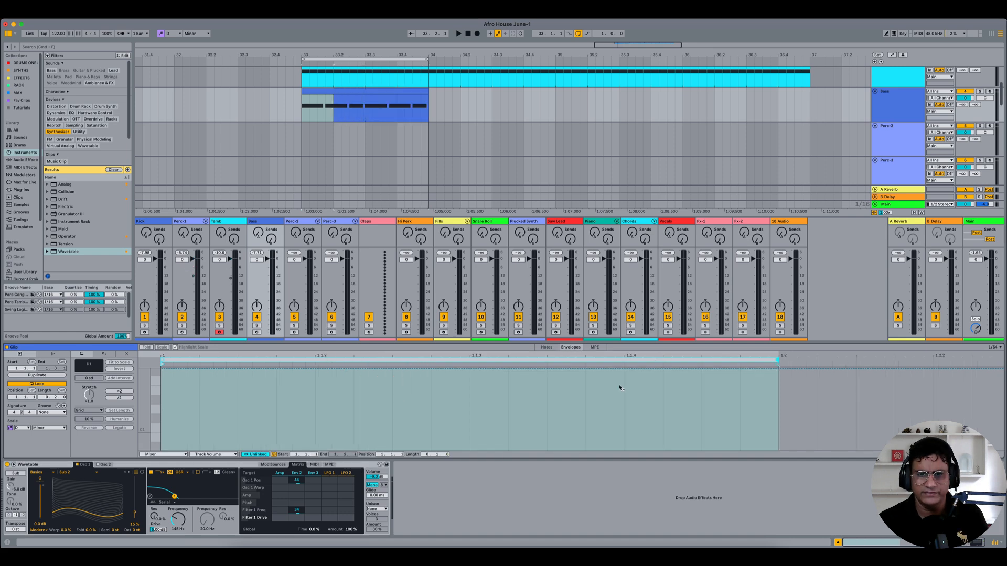
right_click(426, 403)
left_click(480, 399)
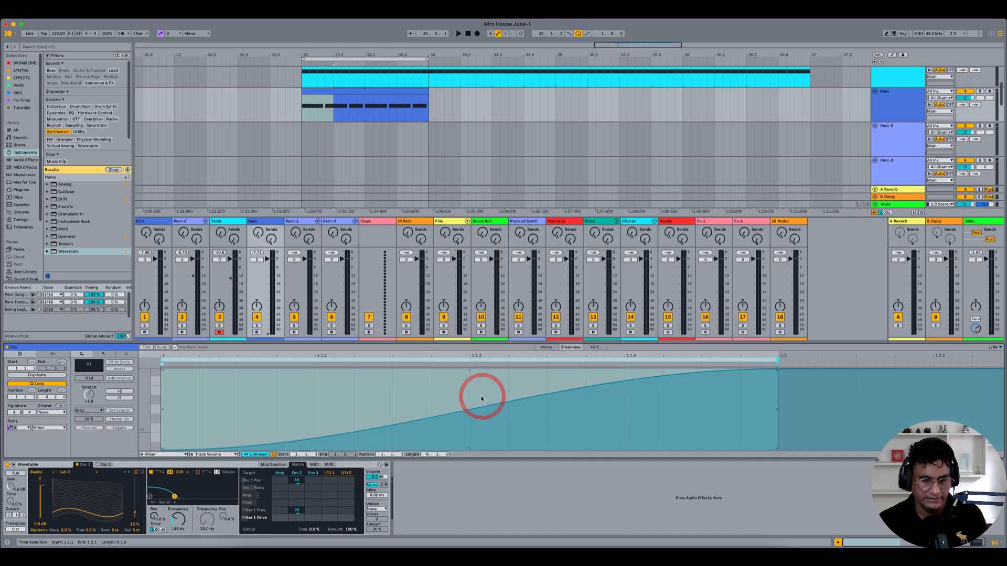
- Reshape the volume envelope into a concave rise that reaches full level at 1.1.3, and play it back
left_click(503, 371)
left_click(564, 369)
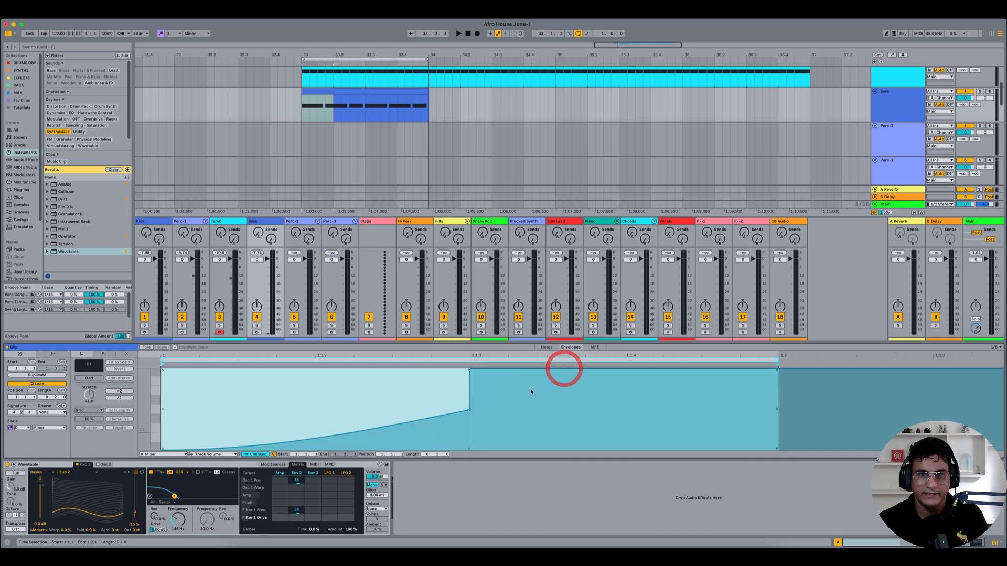
left_click(470, 411)
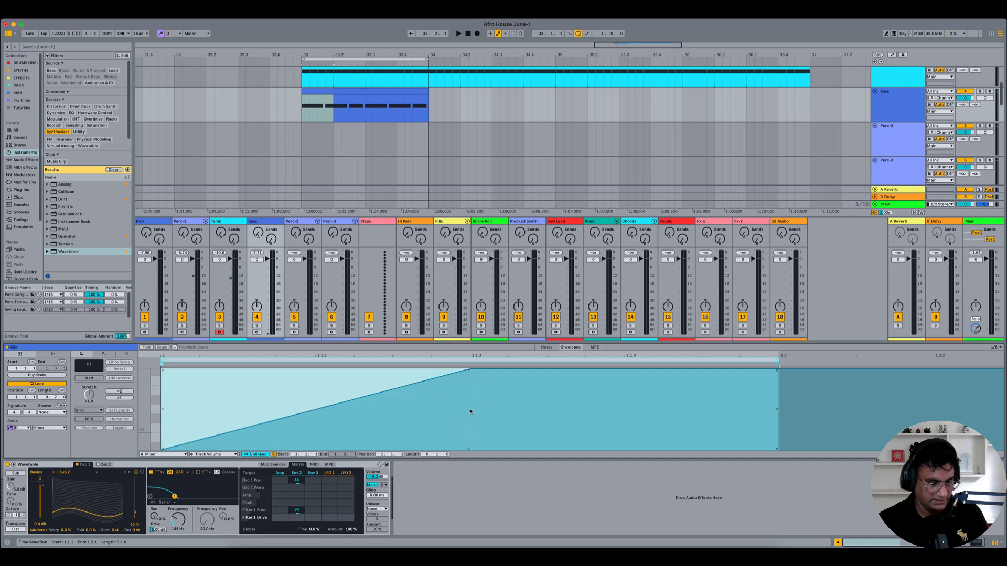
left_click_drag(365, 407, 366, 426)
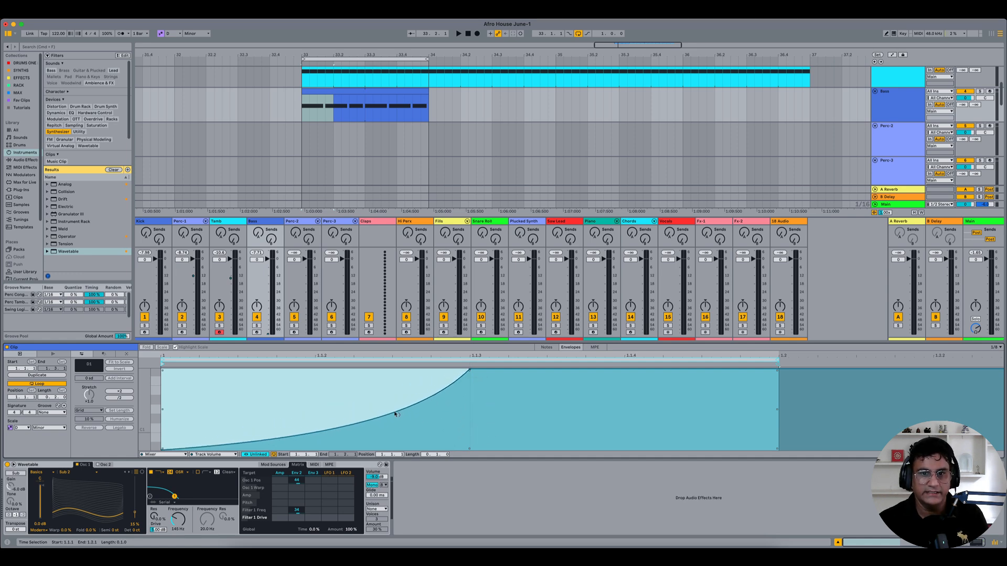
key("space")
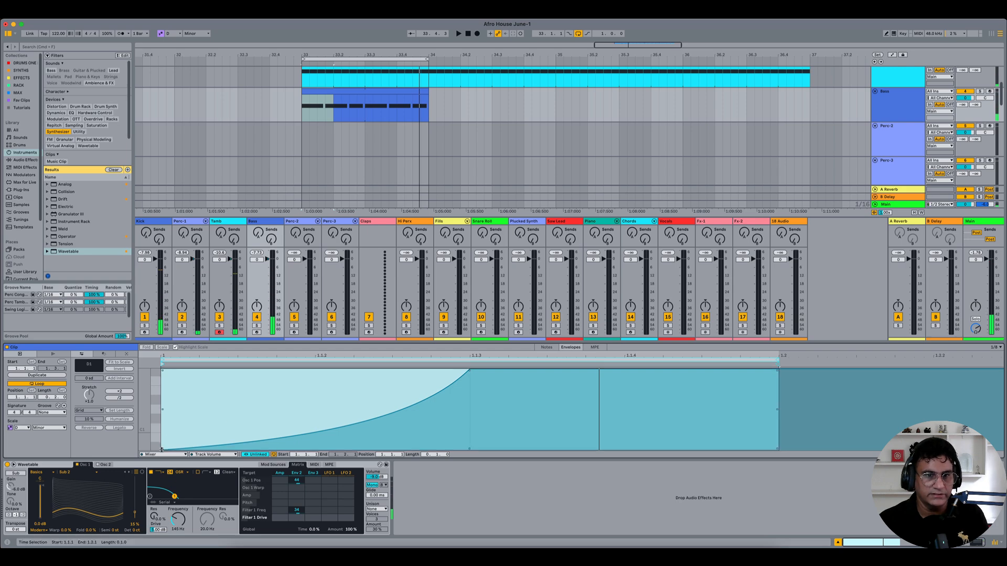
- Raise the volume envelope's starting point to 60%
left_click_drag(162, 449, 162, 410)
right_click(163, 409)
left_click(171, 415)
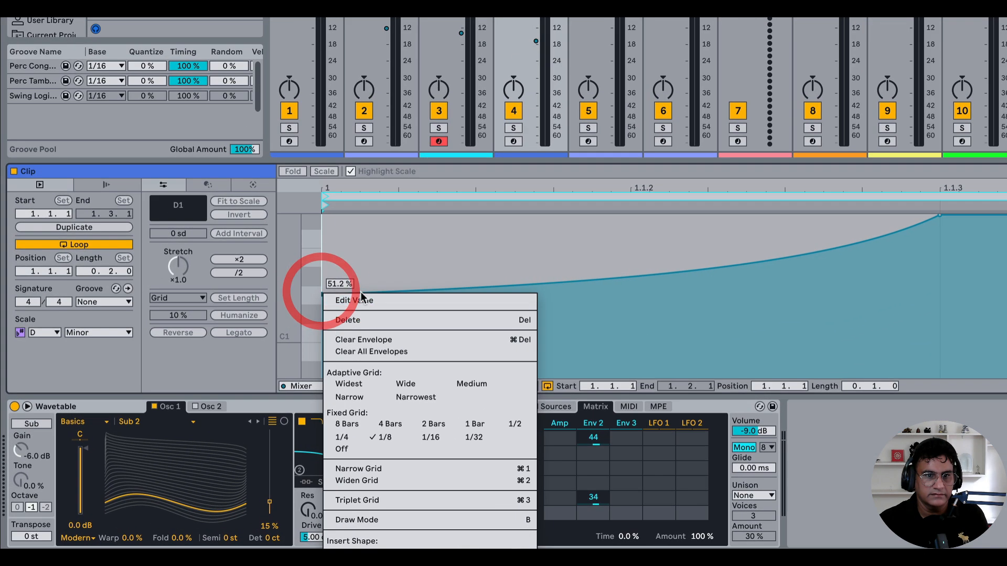
left_click(181, 409)
type("60")
key("Return")
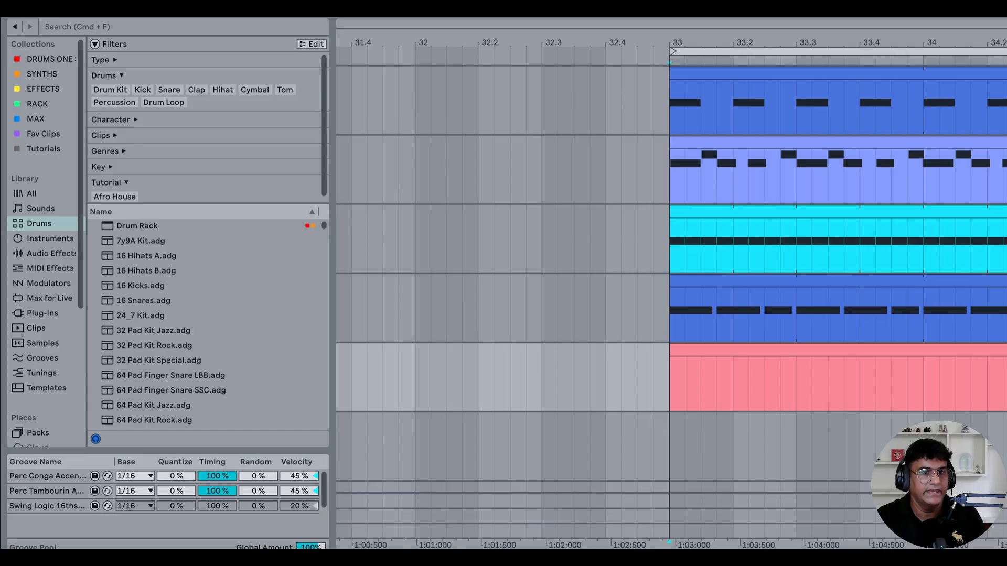
- Load an empty Drum Rack from the instruments library onto the Claps track
left_click(43, 239)
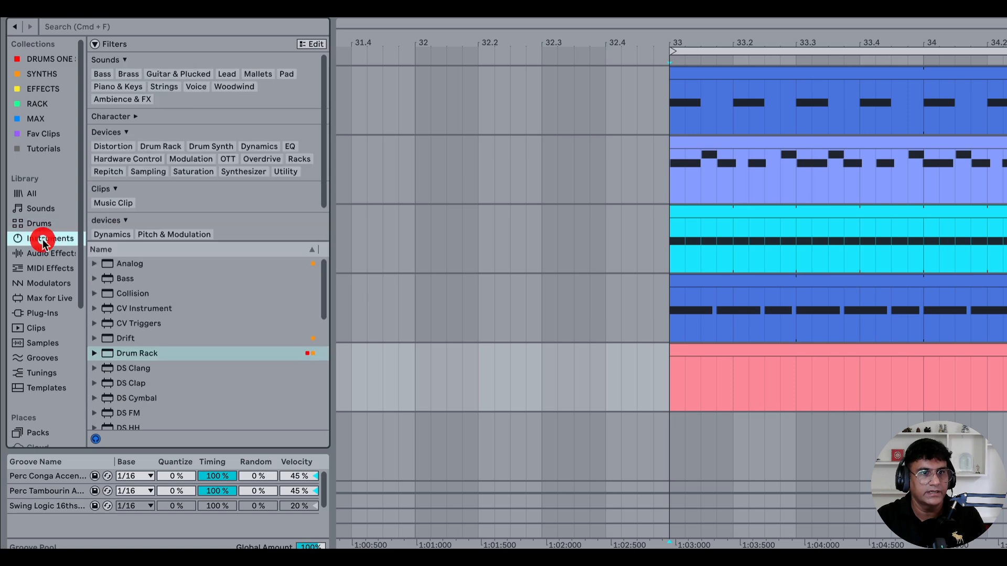
left_click(153, 353)
double_click(152, 353)
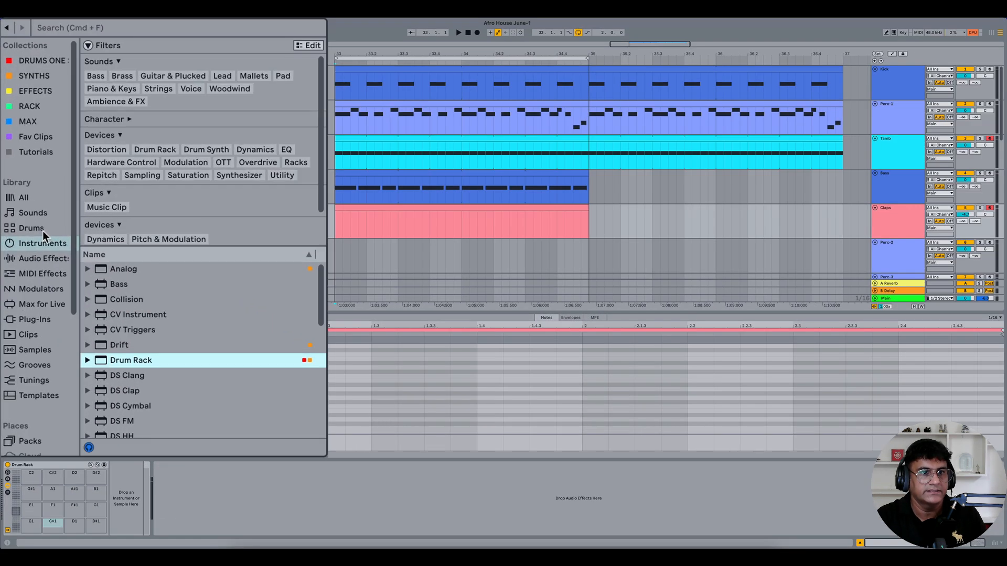
- Filter the drums library for claps and load Clap 2 Azimuth and Clap 707 onto adjacent Drum Rack pads, C1 and C#1
left_click(43, 230)
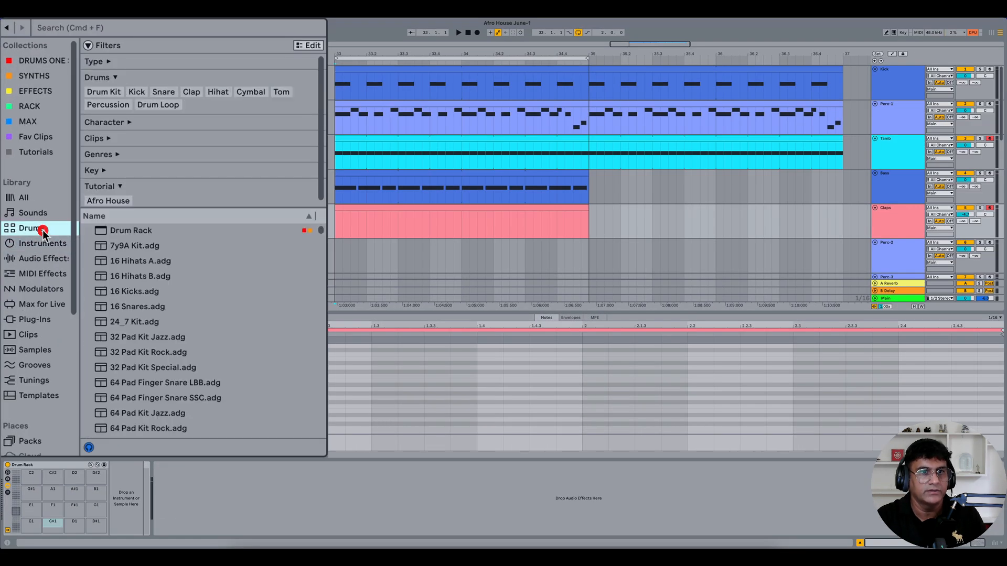
left_click(191, 92)
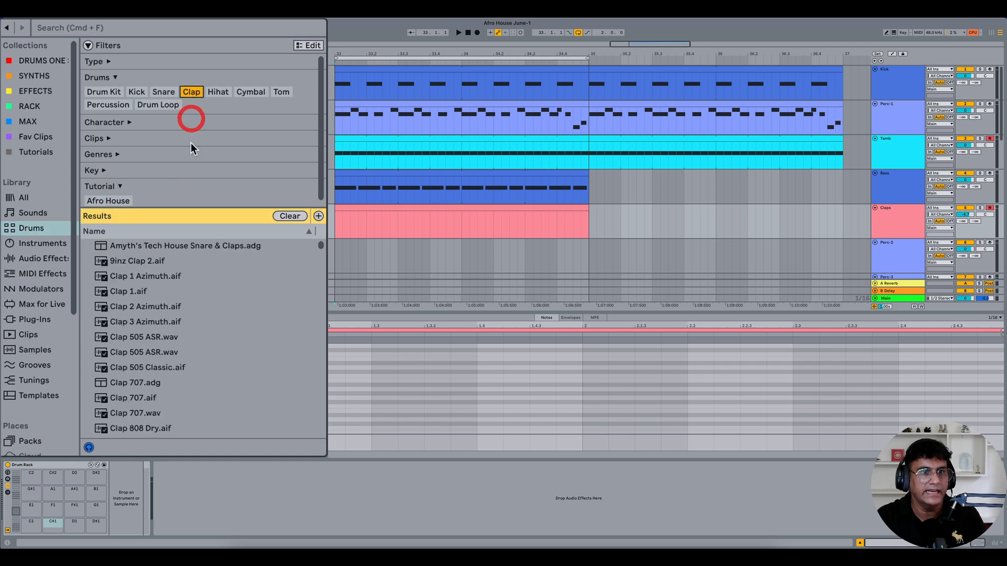
left_click(157, 308)
left_click_drag(154, 308, 30, 525)
left_click_drag(135, 399, 53, 523)
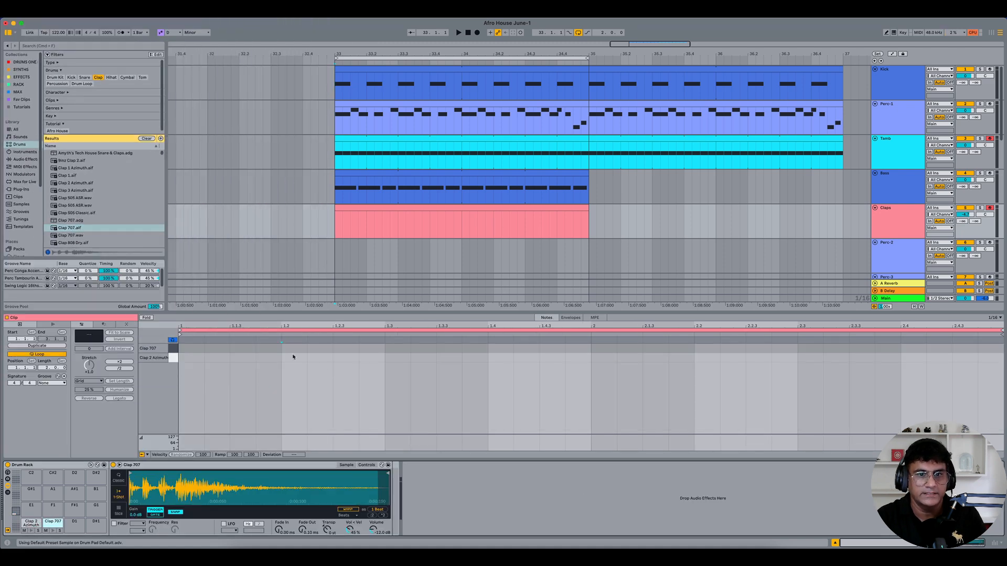
- Layer Clap 2 Azimuth and Clap 707 notes at 1.2, 1.4 and 2.2 in the Claps clip
double_click(293, 358)
double_click(294, 348)
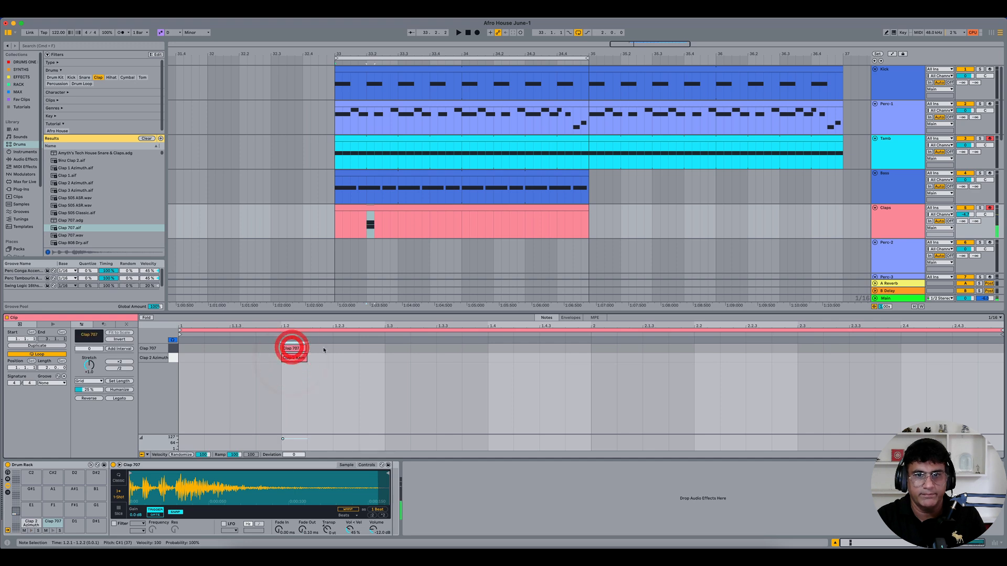
double_click(495, 357)
double_click(495, 348)
double_click(706, 357)
double_click(706, 348)
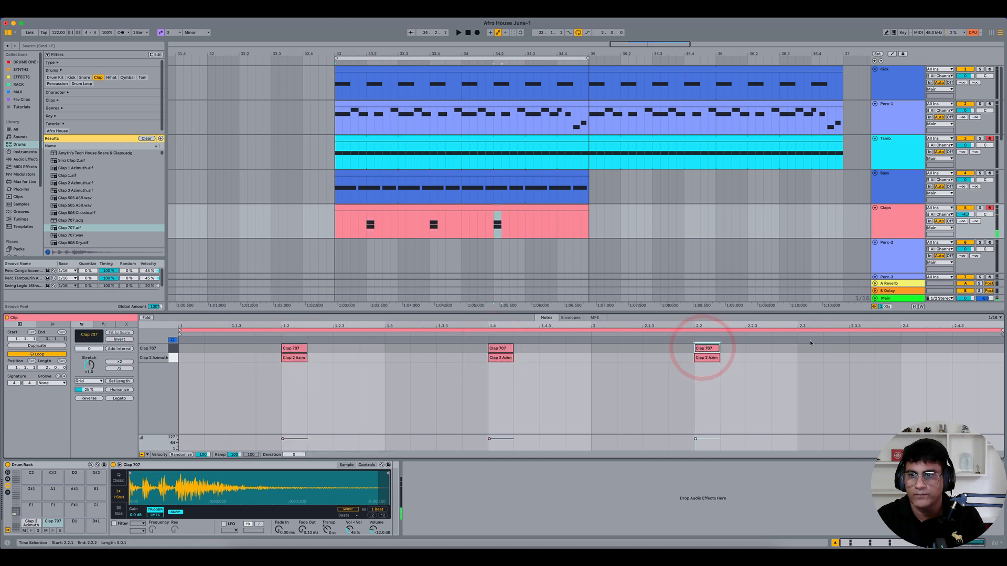
- Add layered notes of both claps at 2.3.4 and 2.4.3, and assign the Perc Conga Accent 16ths groove to the clip
double_click(887, 357)
double_click(886, 348)
double_click(965, 358)
double_click(965, 348)
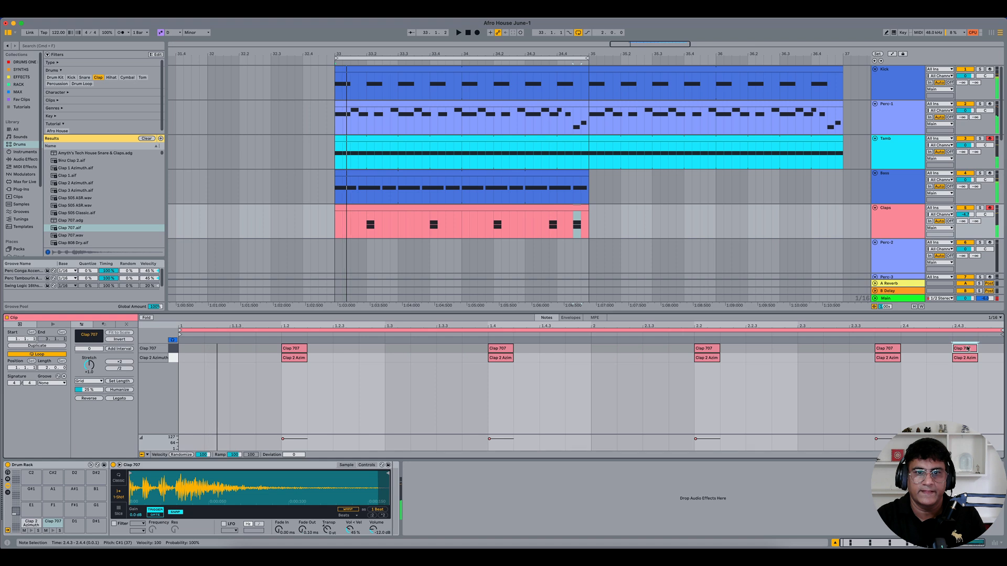
left_click(51, 382)
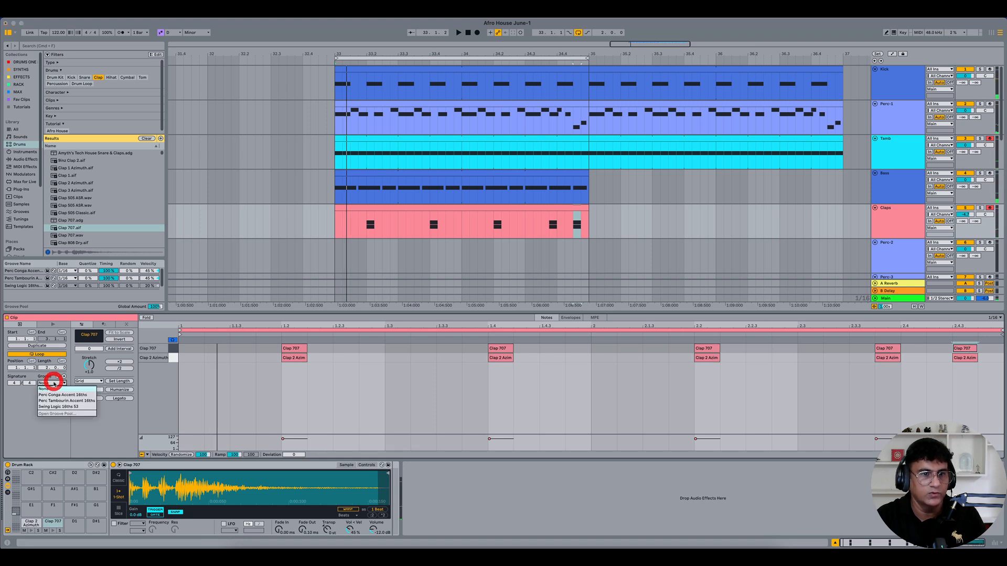
left_click(52, 397)
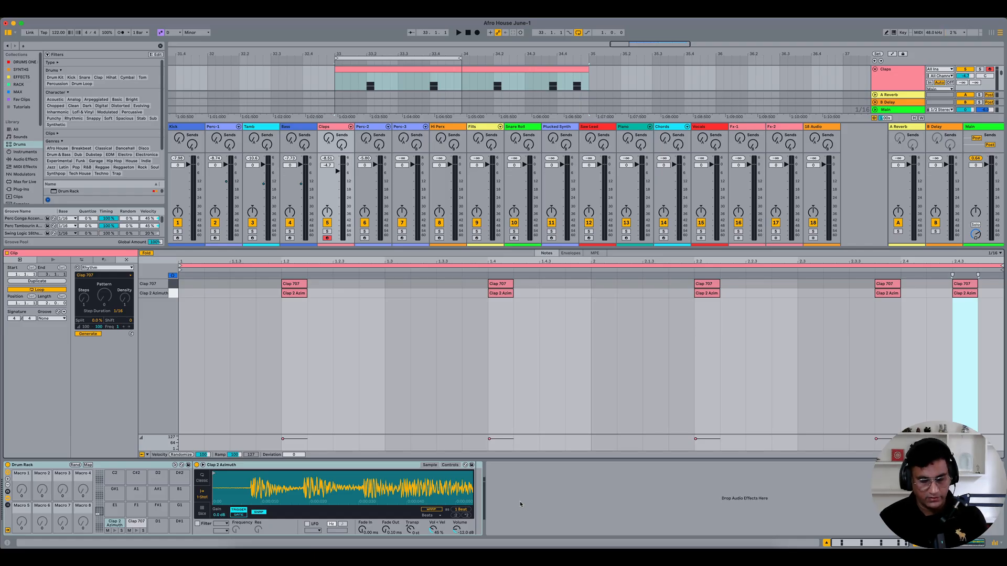
- Hide the mixer, clip and device views, and search the drums library for "afri"
key("super+alt+m")
key("super+alt+4")
key("super+alt+3")
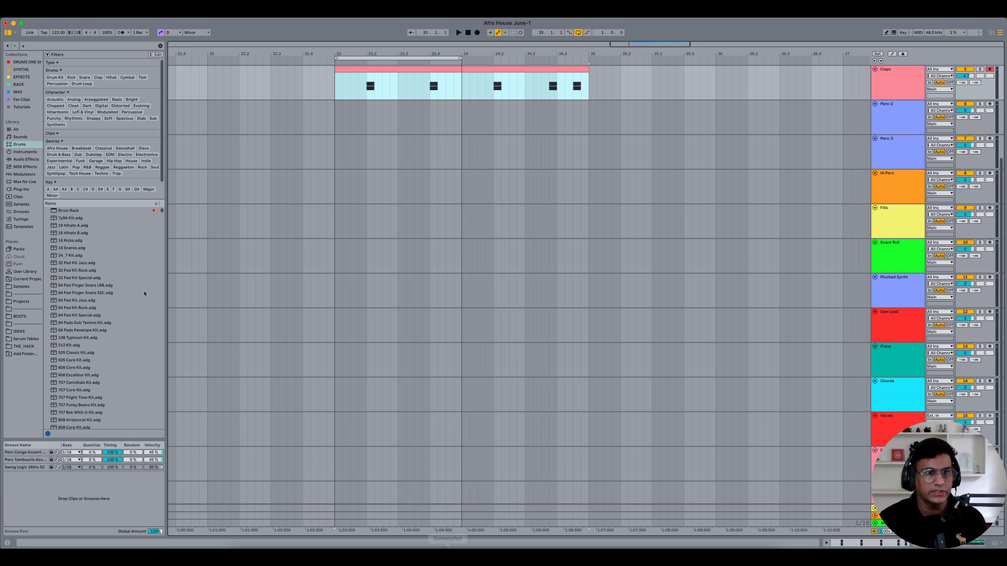
left_click(23, 144)
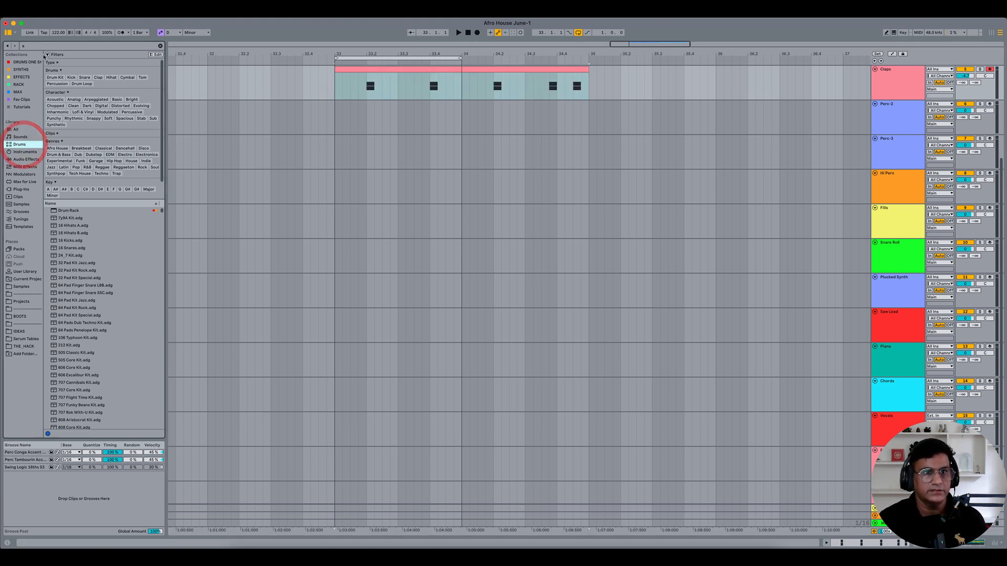
left_click(42, 48)
type("afri")
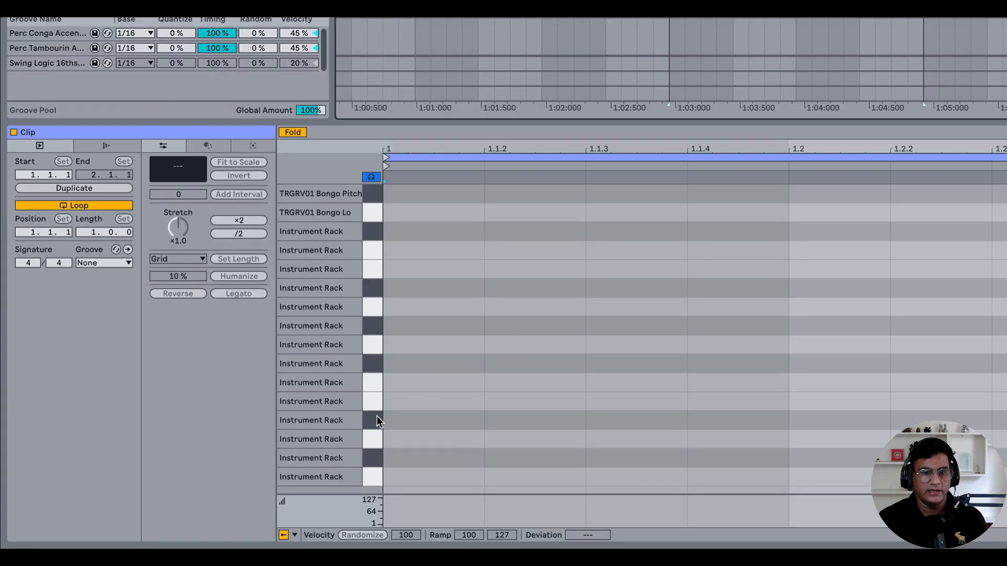
- Generate a rhythm on the D#1 drum pad in the Perc-2 clip using 6 steps and a 1/16 step duration
left_click(377, 420)
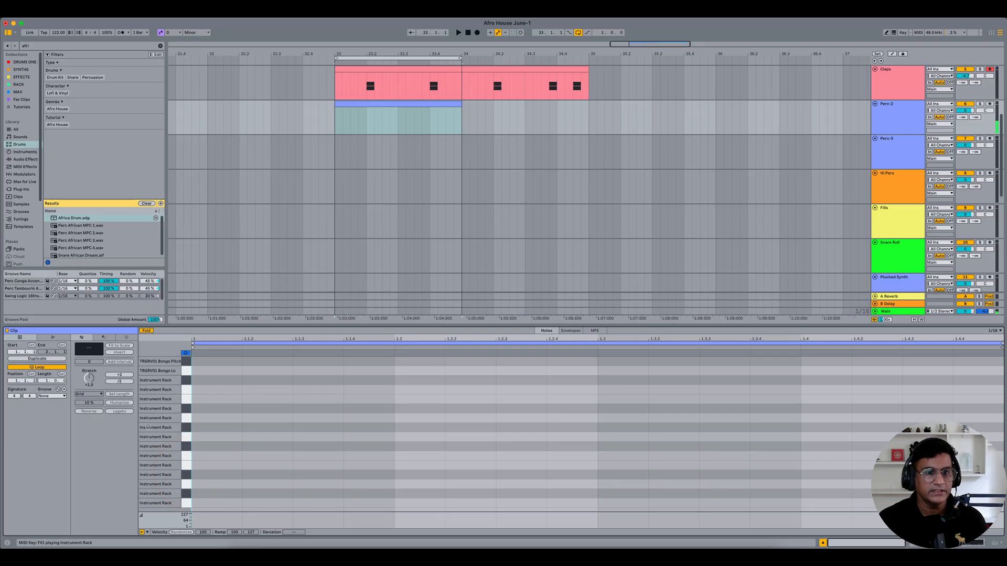
left_click(126, 338)
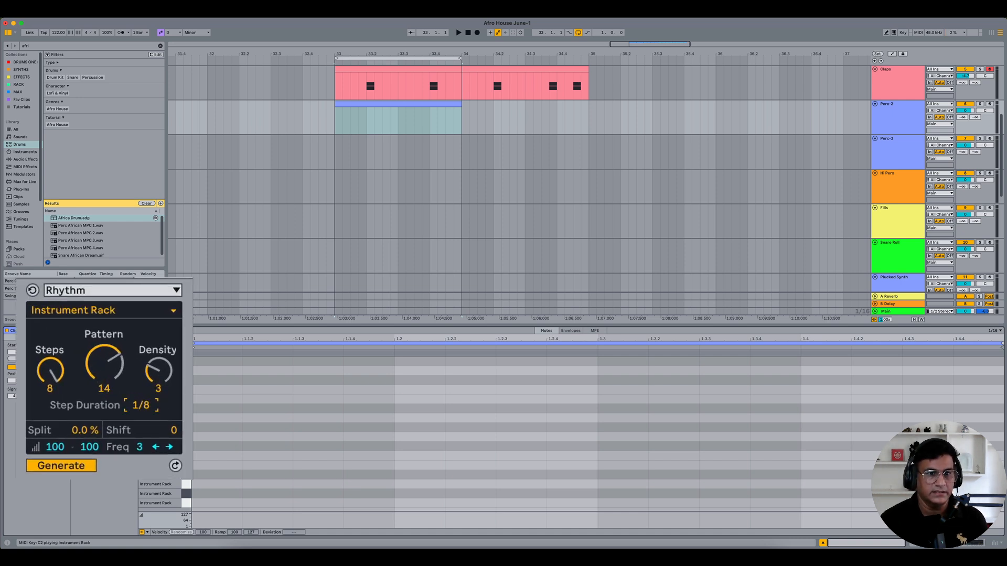
left_click_drag(141, 405, 141, 395)
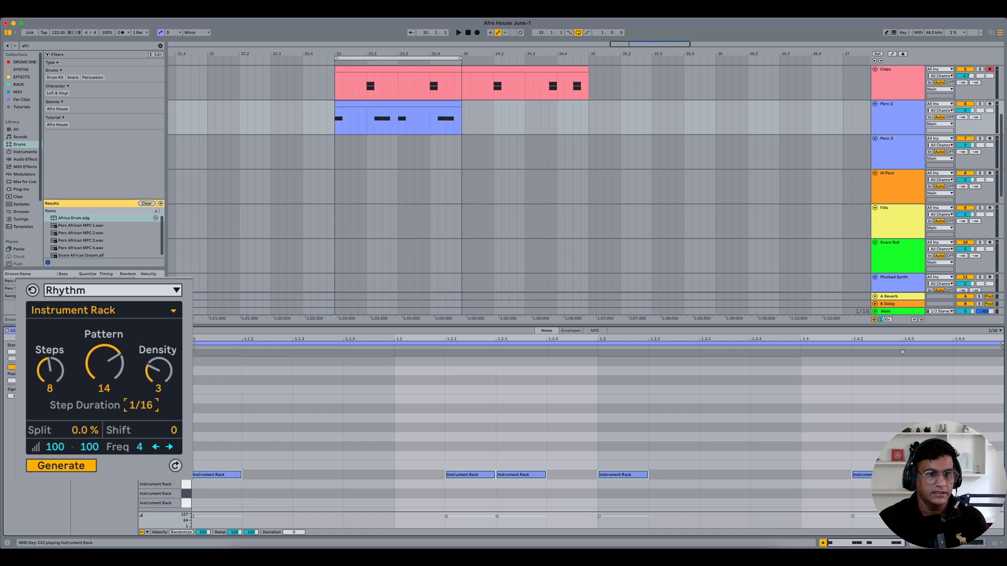
key("Down")
key("Down")
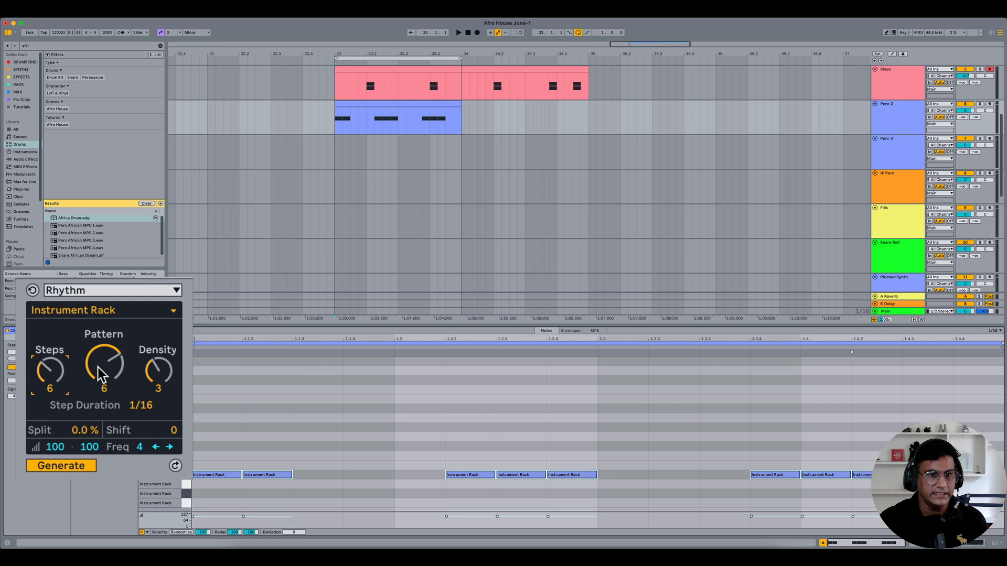
left_click(108, 370)
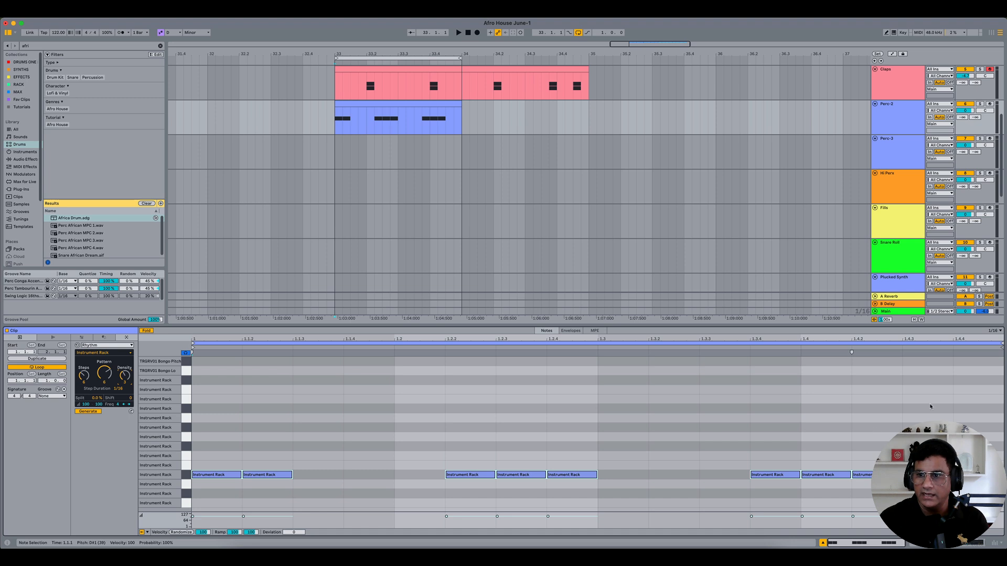
- Shorten the Perc-2 clip's loop to two beats, ending at 1.3, and play it back
left_click_drag(1001, 344, 609, 358)
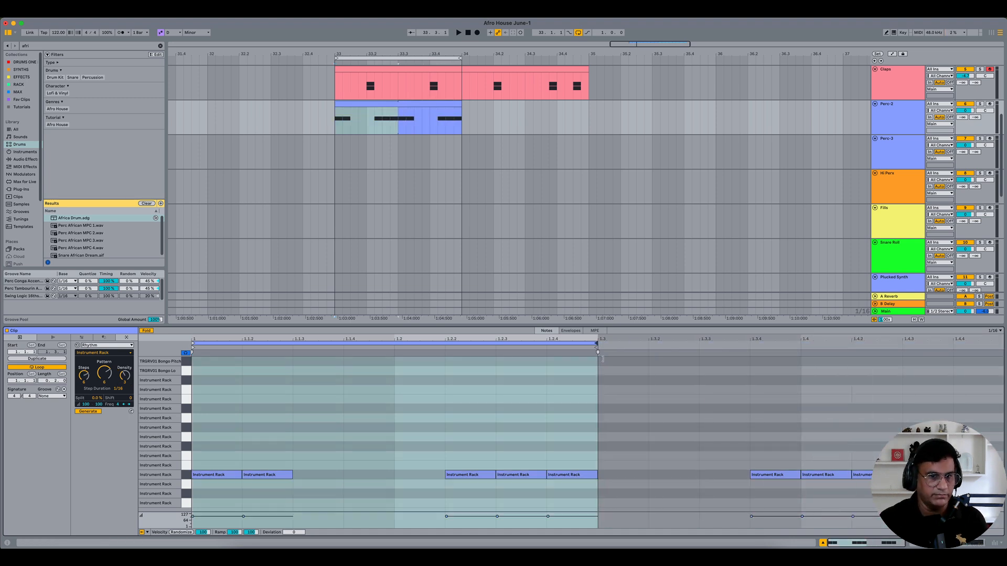
left_click(380, 105)
key("space")
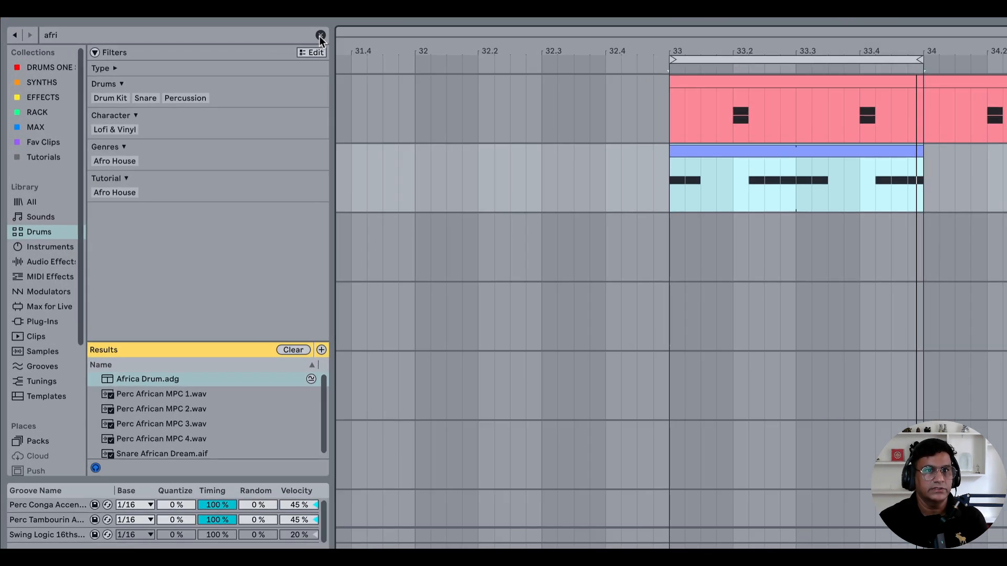
- Search the drums library for "conga" and audition the Tumba A Slap, Conga A Slap Open and Quinto A Slap Open pads
left_click(161, 45)
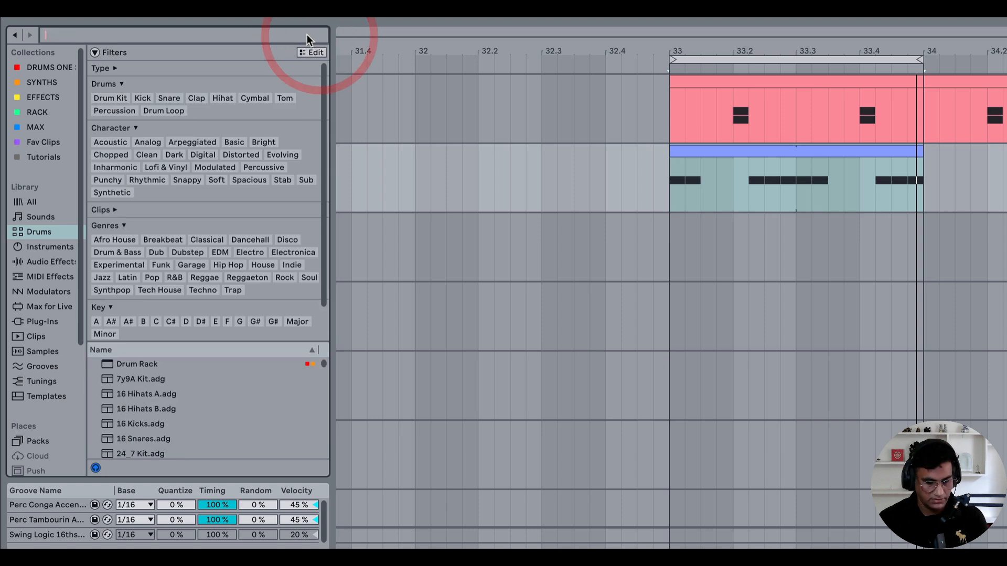
type("conga")
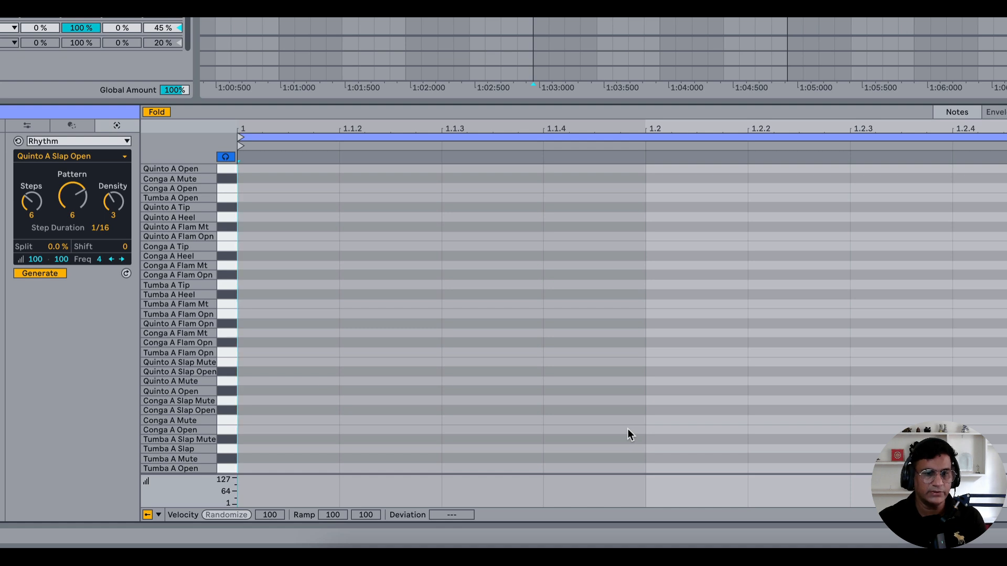
left_click(231, 448)
left_click(230, 410)
left_click(233, 372)
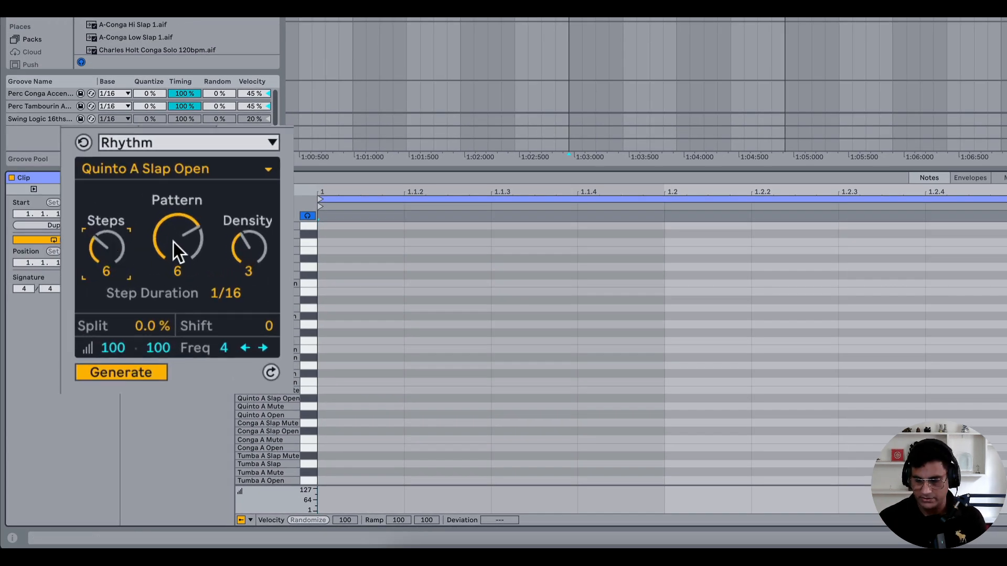
- Generate a Quinto A Slap Open rhythm in the Perc-3 clip with 7 steps and pattern 7
key("Up")
left_click(187, 240)
key("Down")
key("Down")
key("Down")
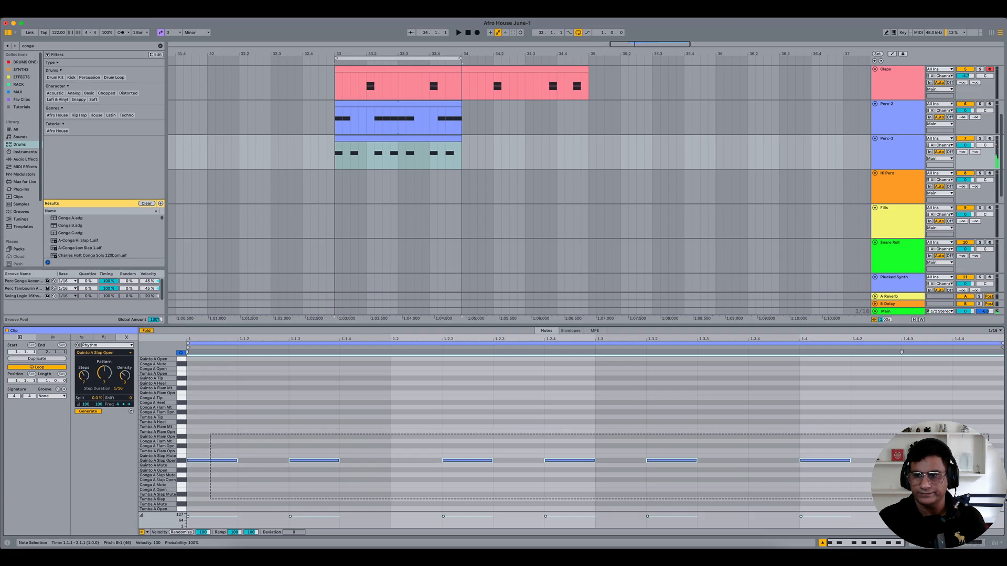
- Delete the generated Quinto notes and shorten the Perc-3 clip's loop to two beats, ending at 1.3
left_click_drag(210, 434, 987, 499)
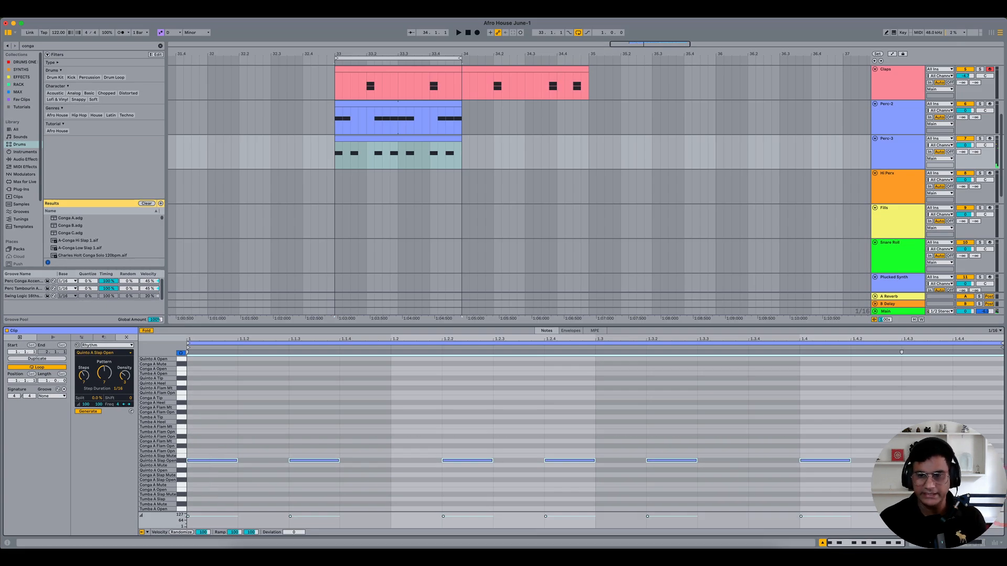
key("Delete")
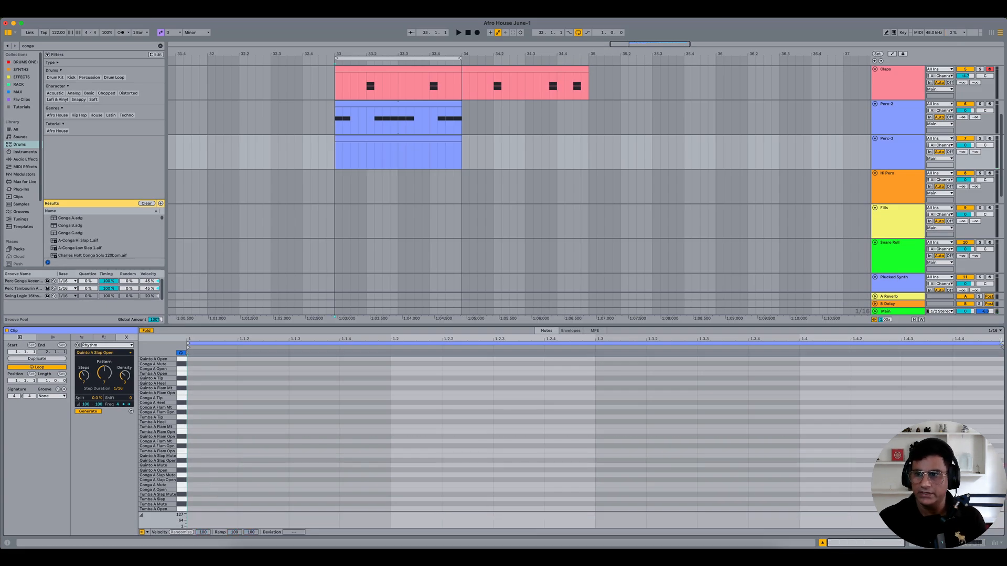
left_click_drag(1002, 342, 594, 393)
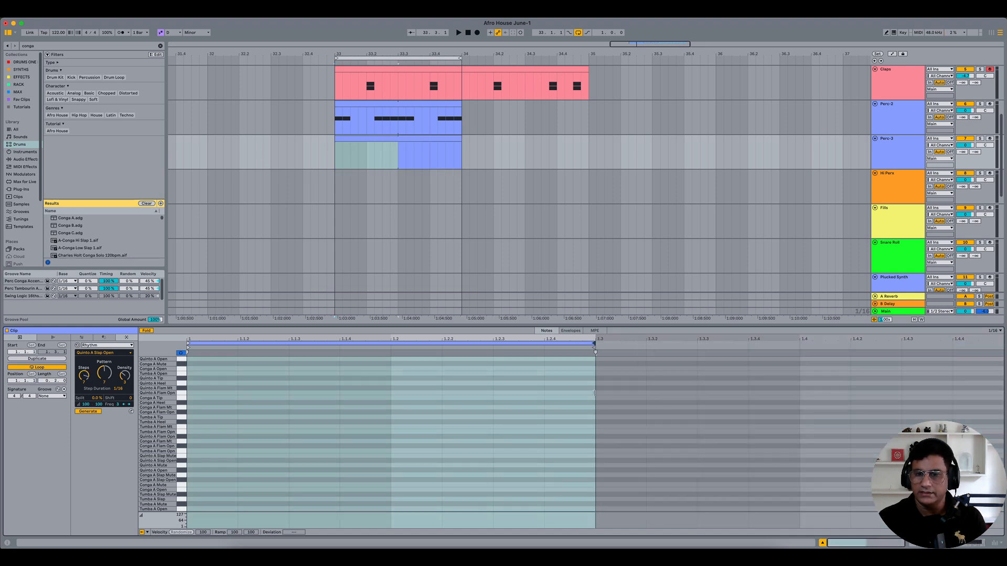
left_click(594, 393)
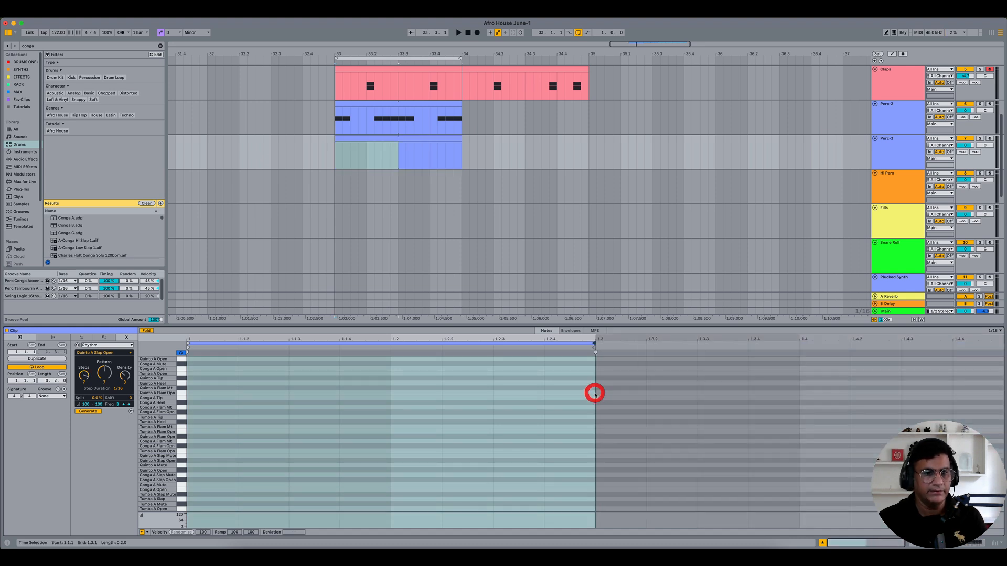
- Choose Tumba A Slap as the target sound and generate its rhythm in the Perc-3 clip
left_click(183, 500)
left_click(183, 500)
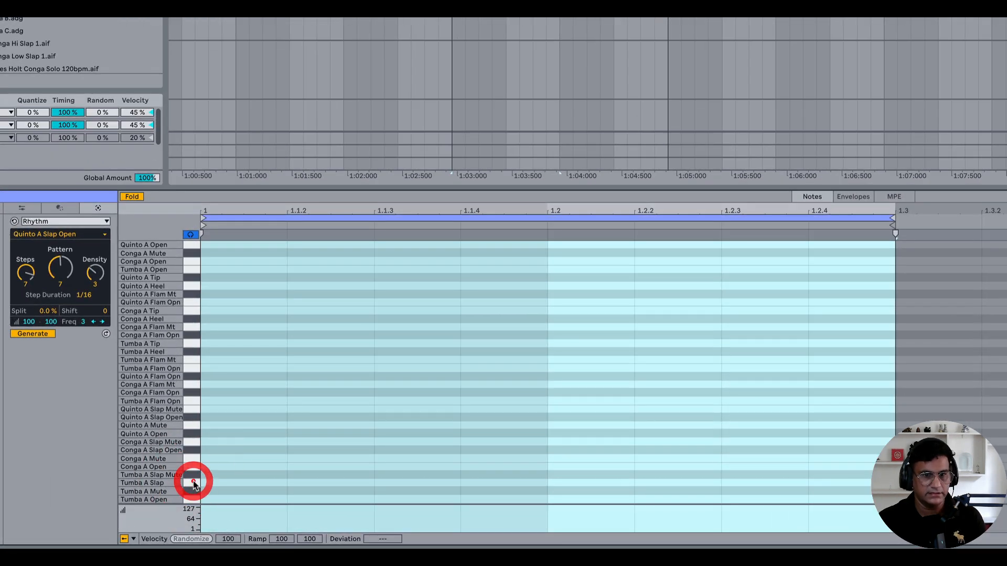
left_click(193, 485)
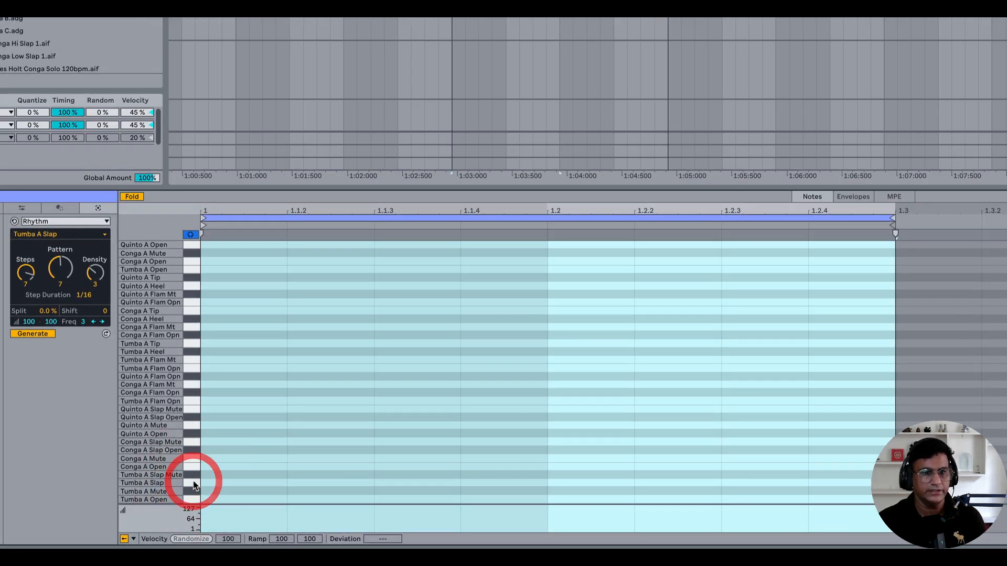
left_click(106, 334)
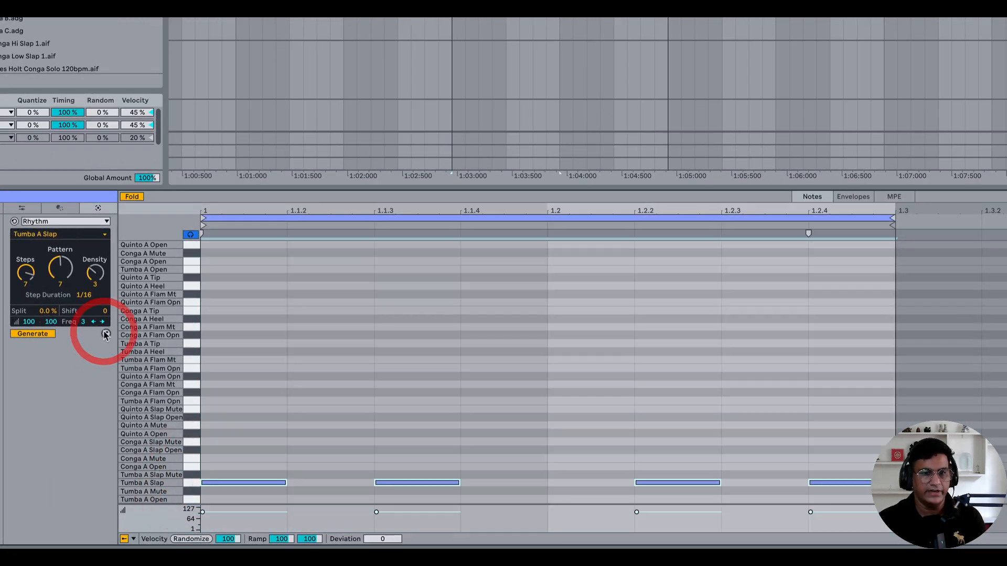
left_click(334, 410)
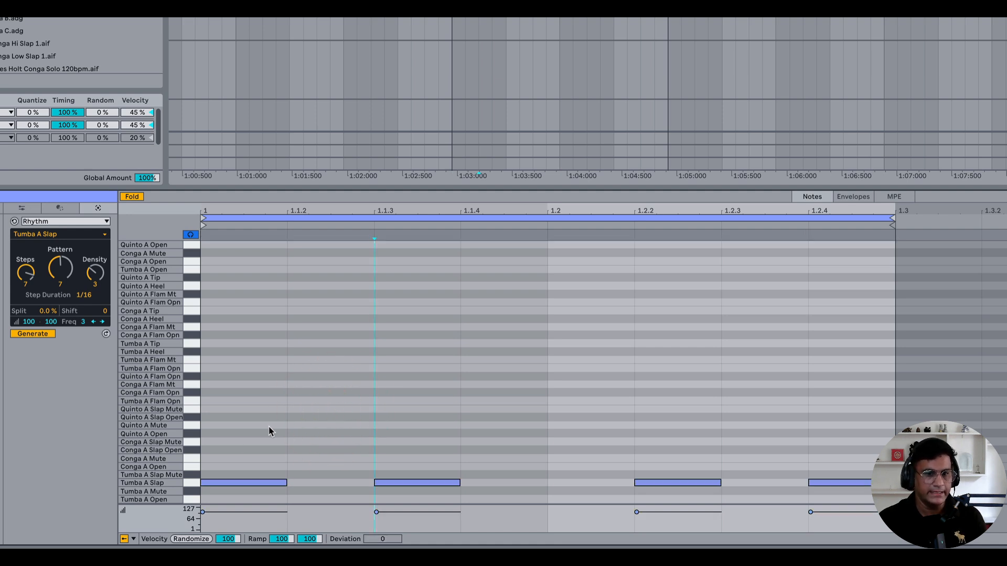
- Generate the same rhythm for Conga A Slap Open, keeping the Tumba A Slap notes
left_click(196, 452)
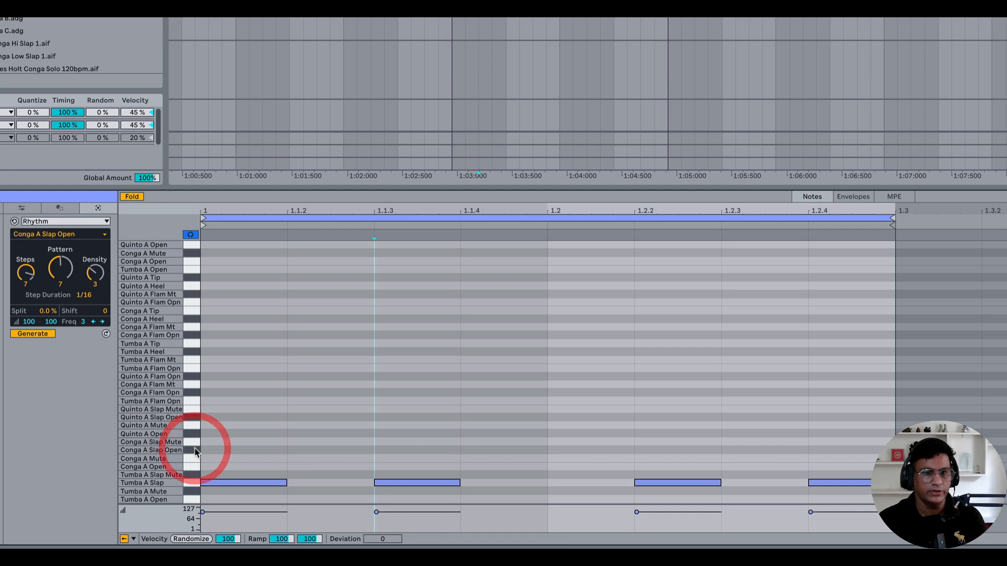
left_click(106, 335)
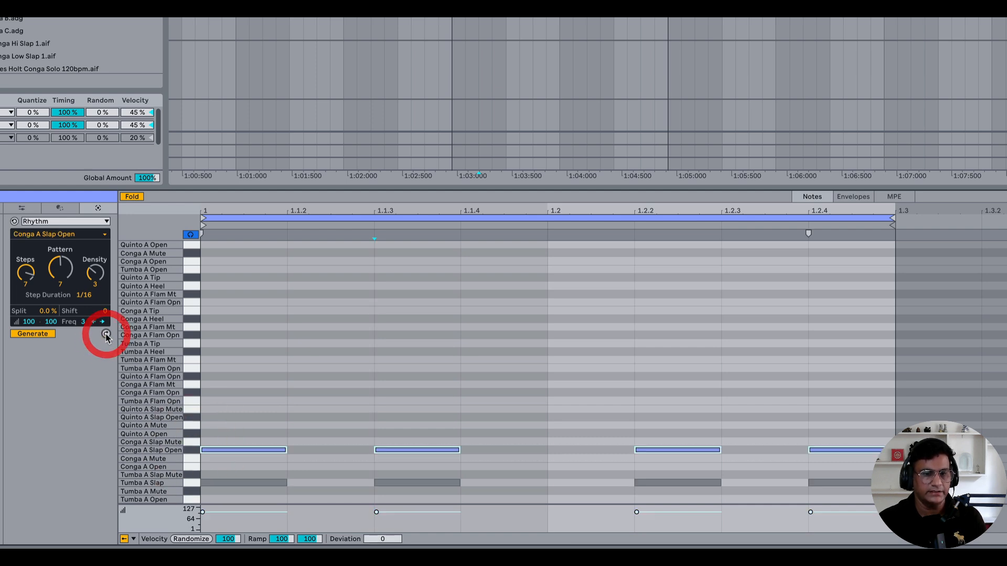
left_click(392, 377)
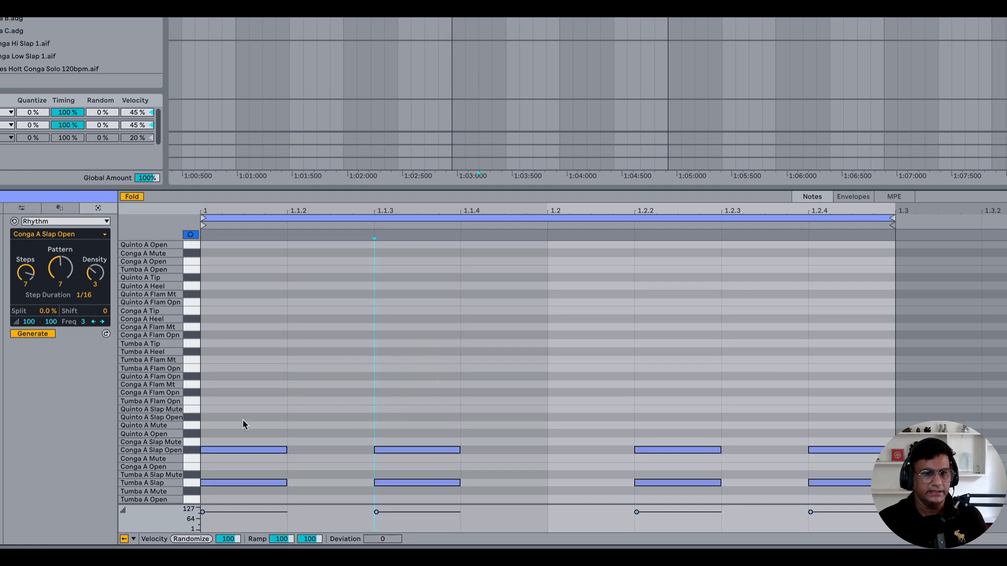
- Generate a matching Quinto A Slap Open rhythm over the other two conga layers and play it back
left_click(196, 416)
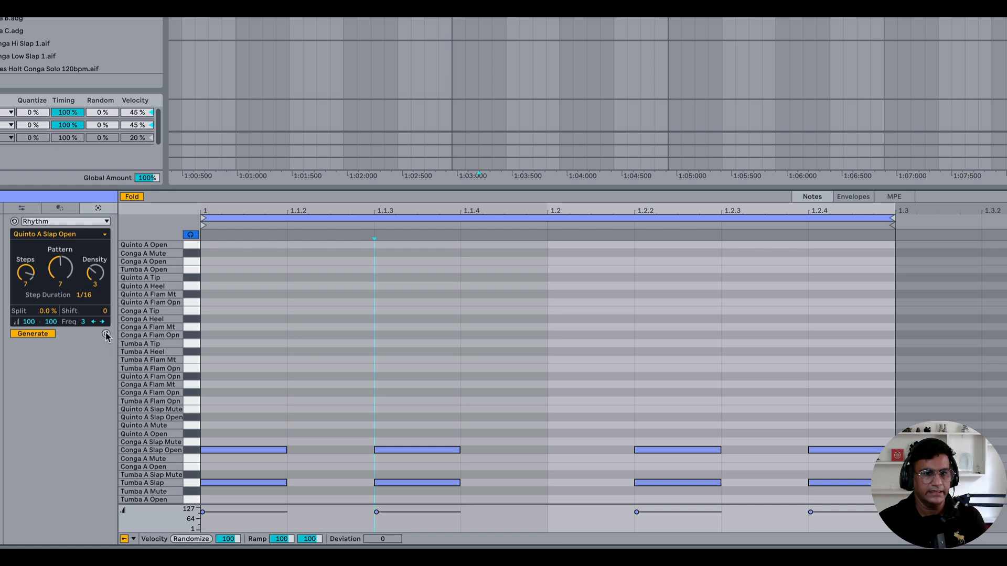
left_click(106, 334)
key("space")
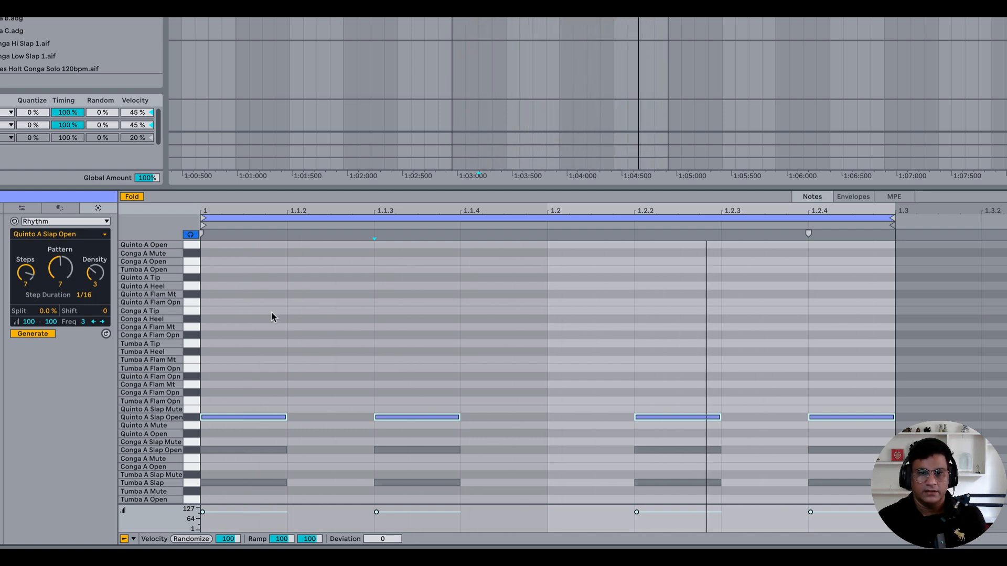
- Clear the conga search and filter the audio effects library to Distortion devices, enlarging the results list
left_click(272, 314)
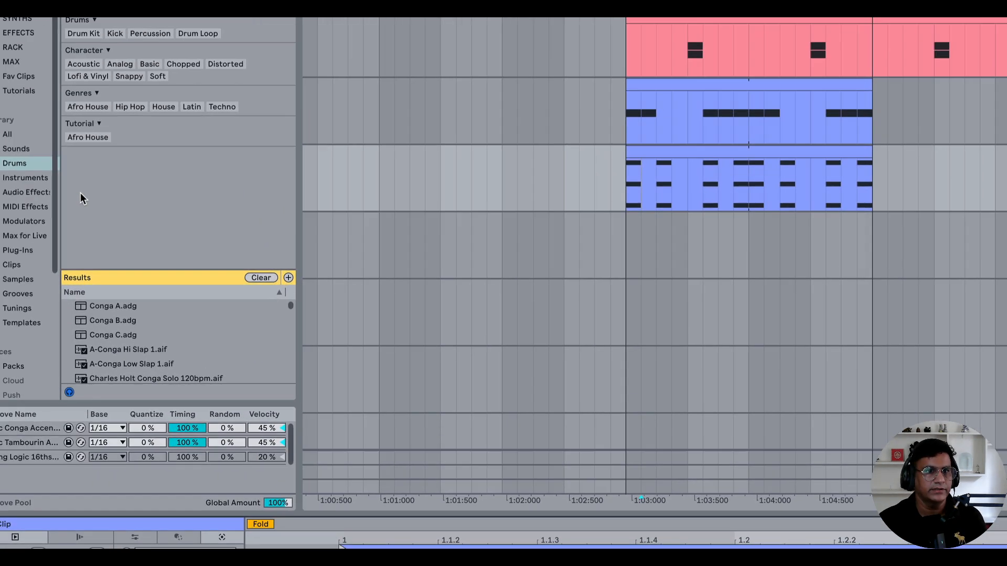
left_click(64, 259)
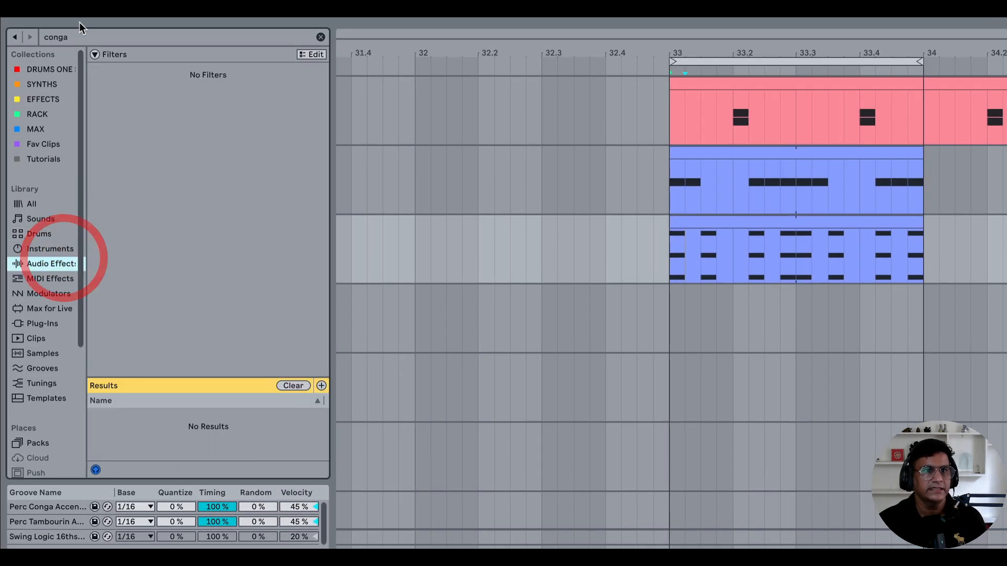
left_click(288, 385)
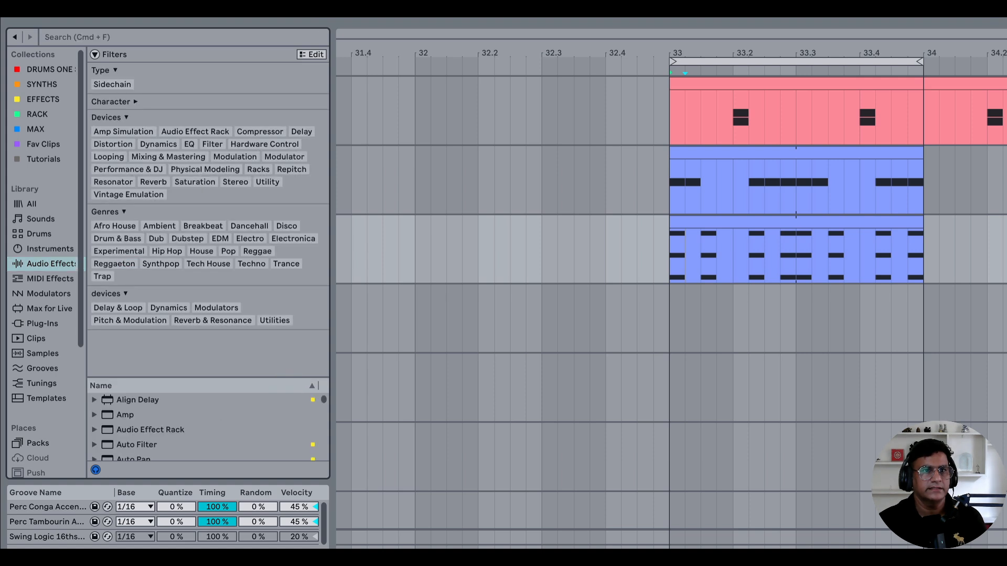
left_click(118, 144)
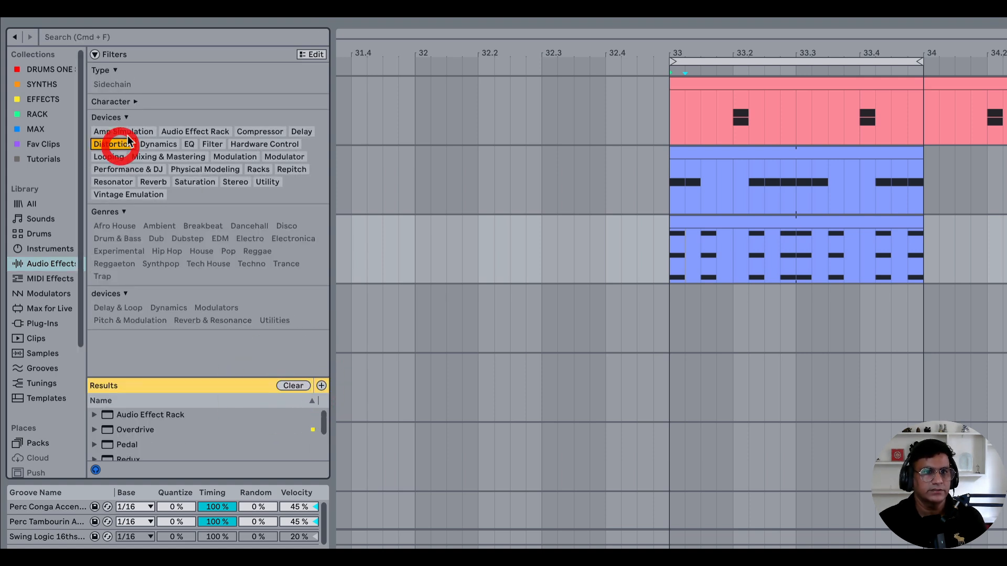
left_click_drag(207, 379, 209, 288)
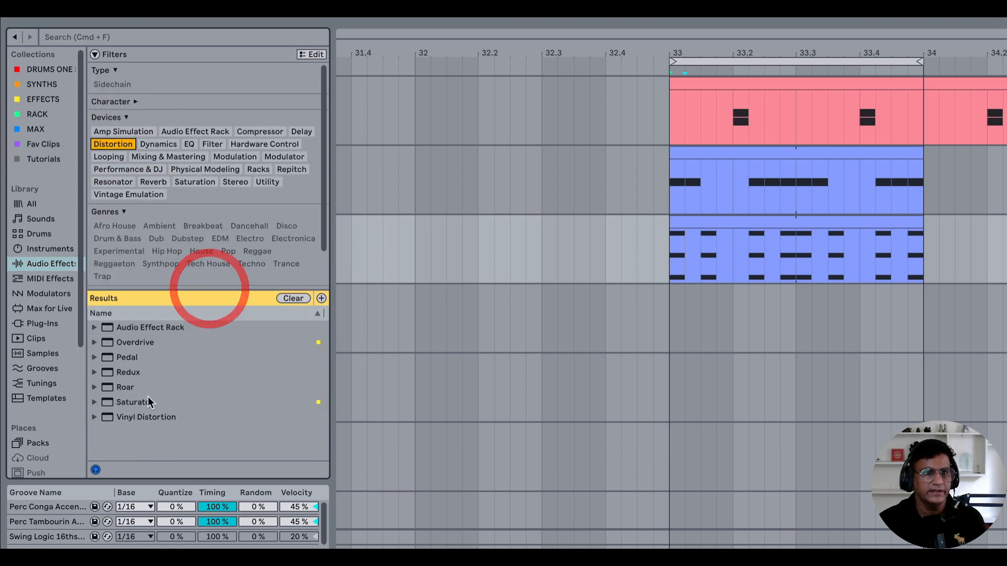
- Add a Saturator to the Perc-3 track, play the conga rhythm and set the curve type to Medium Curve
left_click(1004, 249)
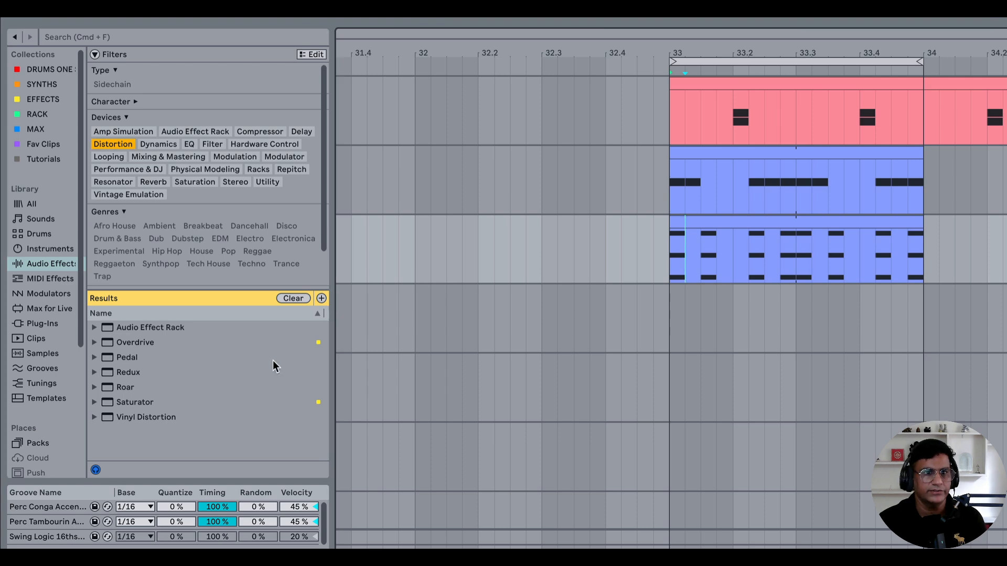
double_click(160, 404)
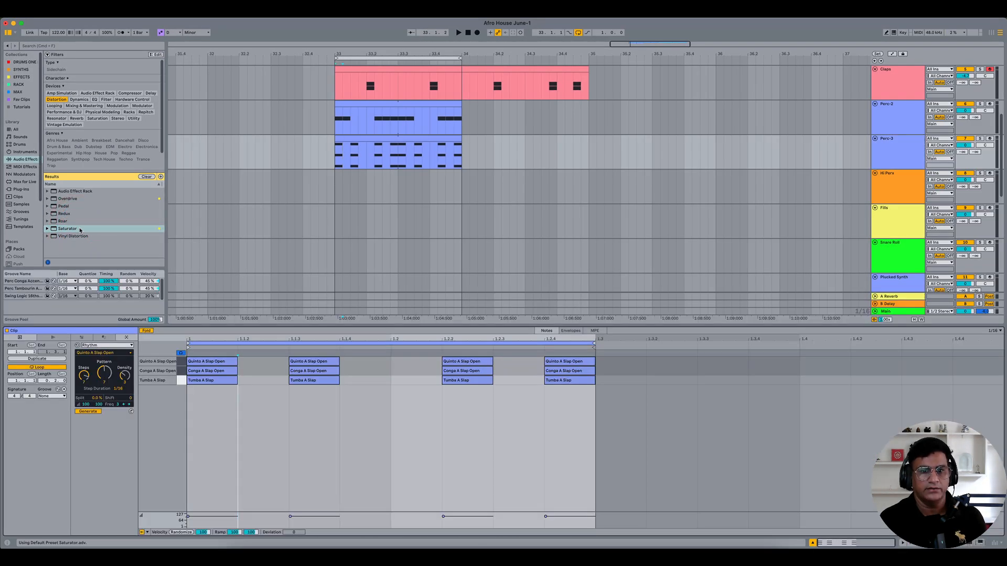
key("alt+super+4")
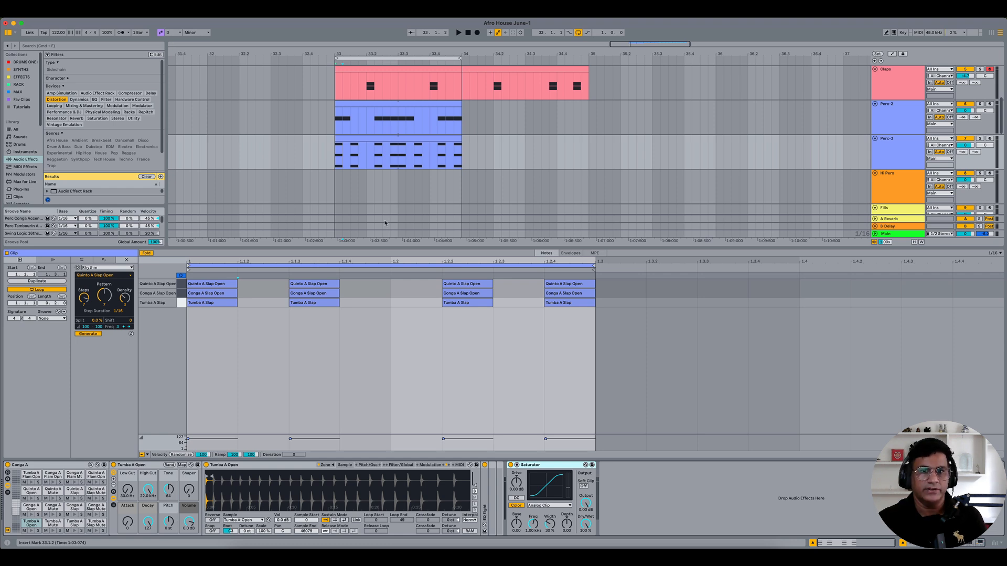
left_click_drag(364, 247, 369, 336)
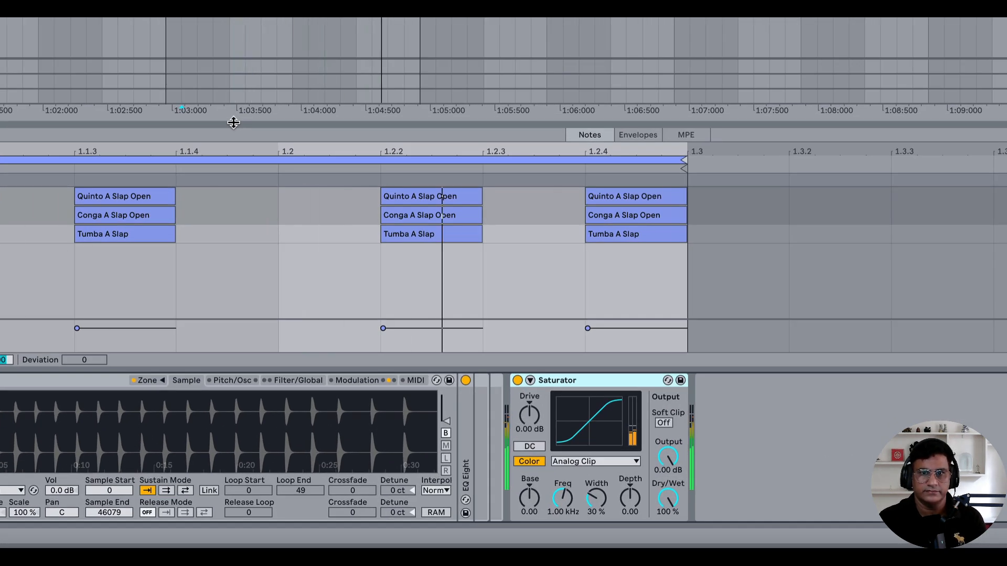
left_click(596, 462)
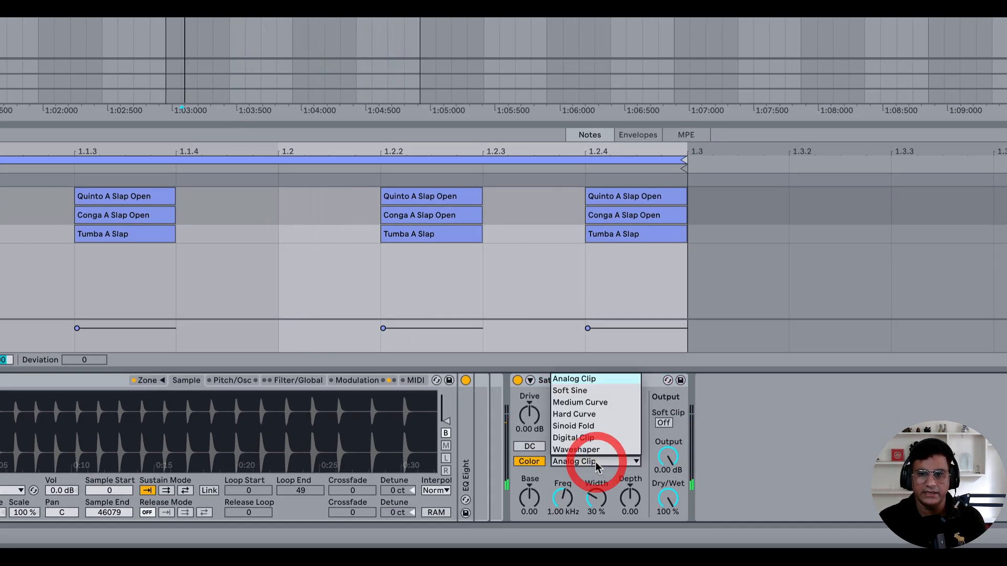
left_click(596, 399)
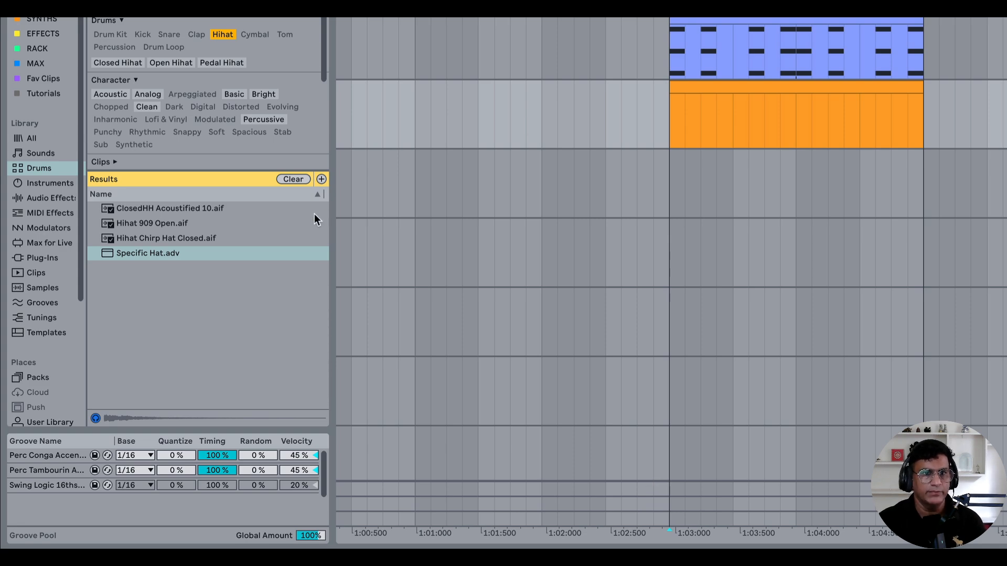
- Audition the hi-hat samples, then load Hihat Chirp Hat Closed, ClosedHH Acoustified 10 and Hihat 909 Open onto drum rack pads C1, C#1 and D1
left_click(159, 237)
left_click(157, 223)
left_click(169, 211)
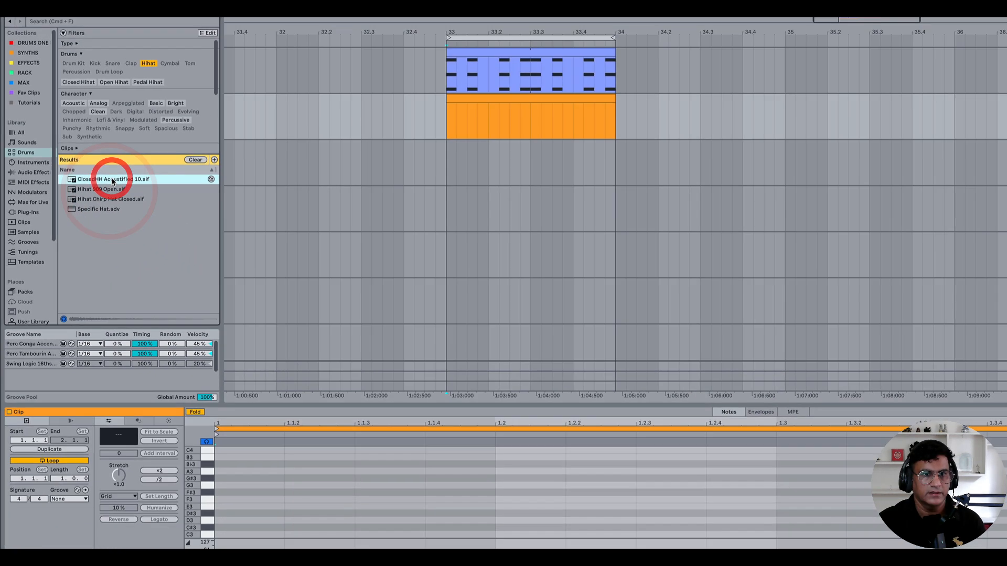
left_click(110, 199)
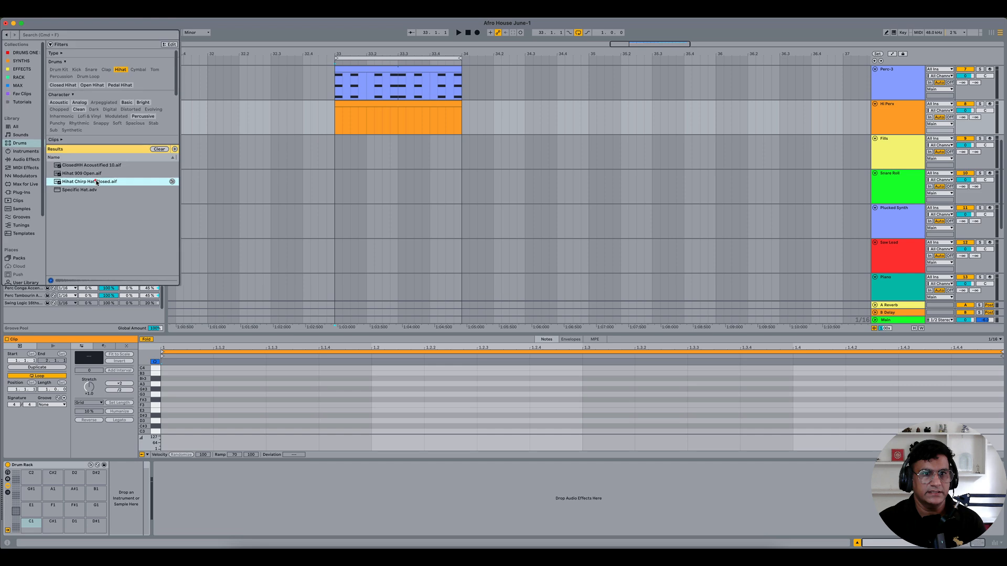
left_click_drag(115, 462, 32, 523)
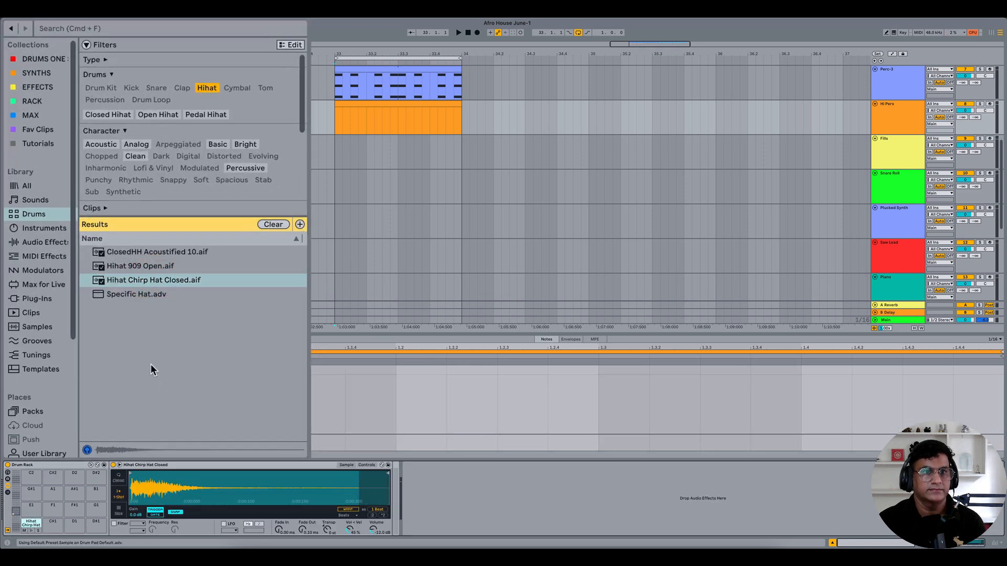
left_click_drag(137, 266, 75, 524)
left_click_drag(164, 252, 58, 523)
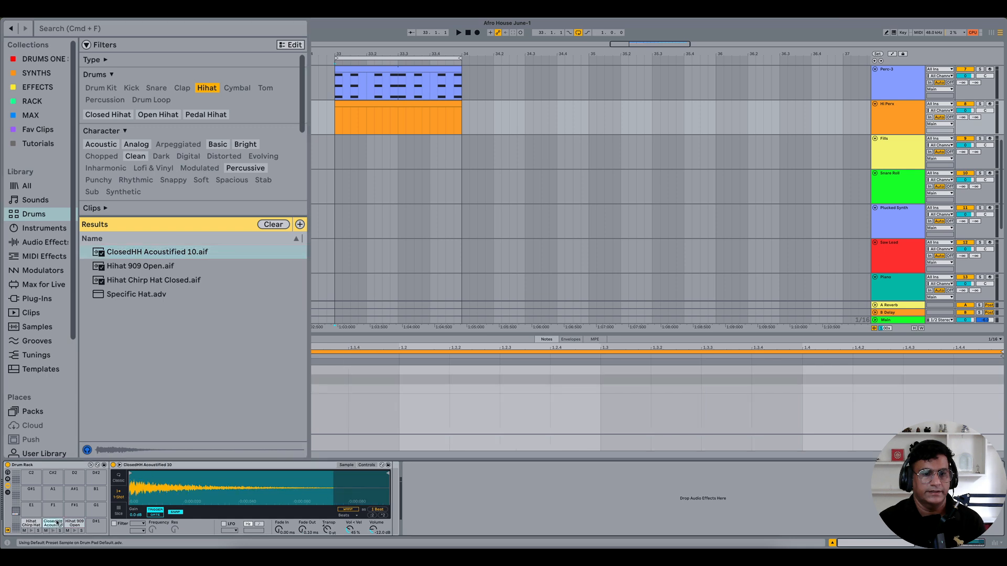
- Filter the drum samples to cymbals and load Ride 808 Long onto pad D#1 and Ride 707 onto pad E1
left_click(238, 88)
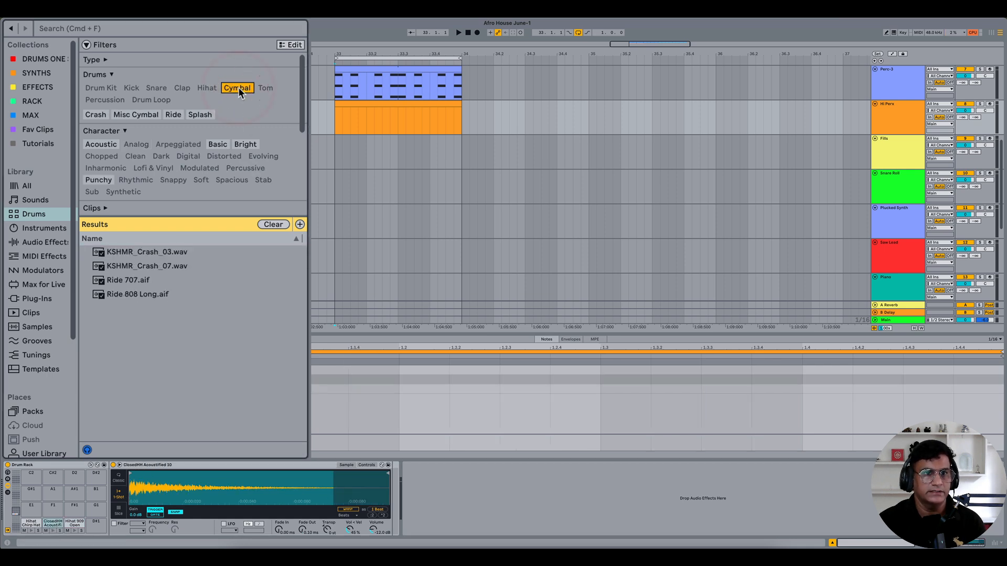
left_click(135, 294)
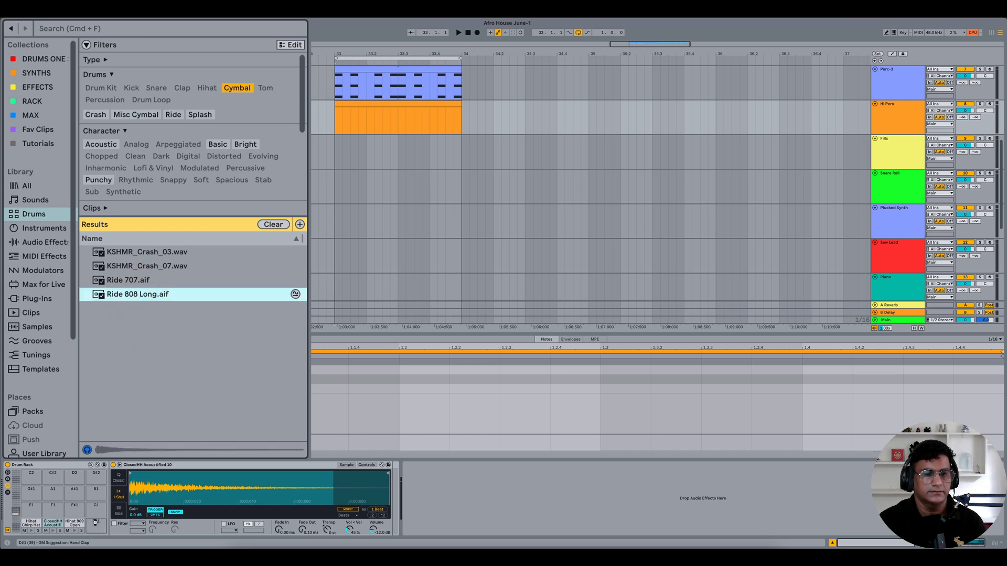
left_click_drag(96, 522, 96, 523)
left_click_drag(126, 280, 37, 508)
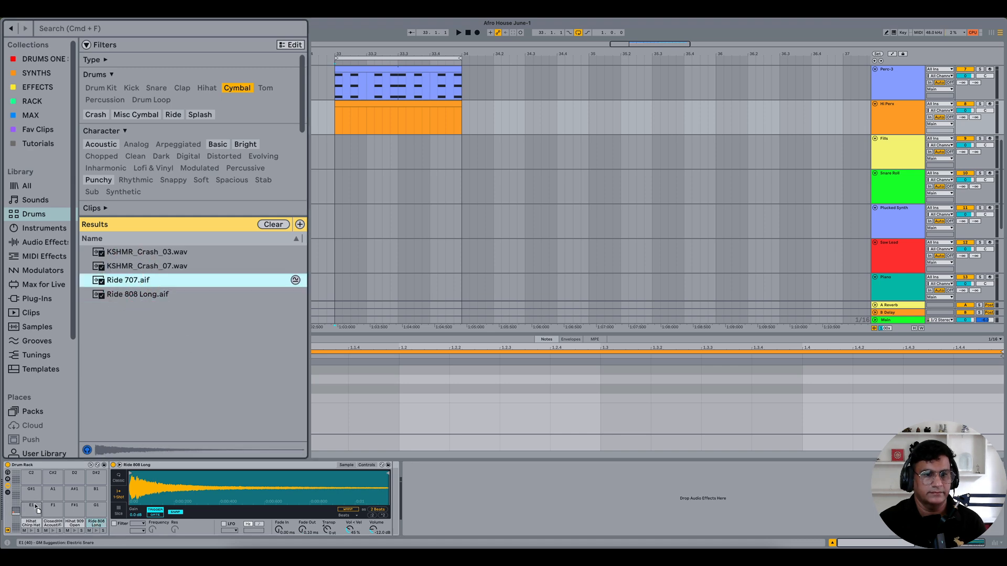
left_click_drag(34, 504, 34, 505)
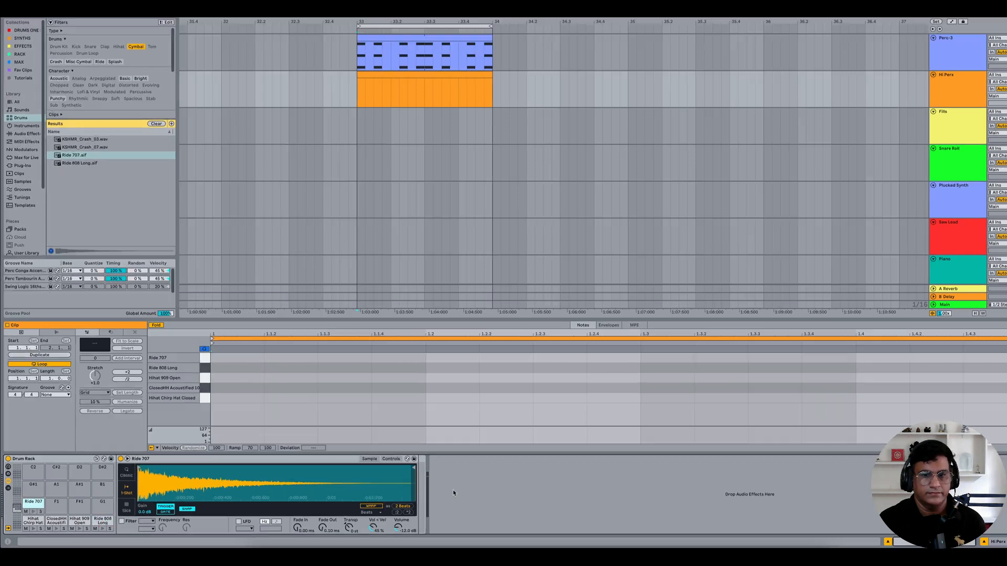
- Rename the Hihat Chirp Hat pad HH-1, the ClosedHH Acoustified pad HH-2 and the Hihat 909 Open pad OH-1
left_click(52, 494)
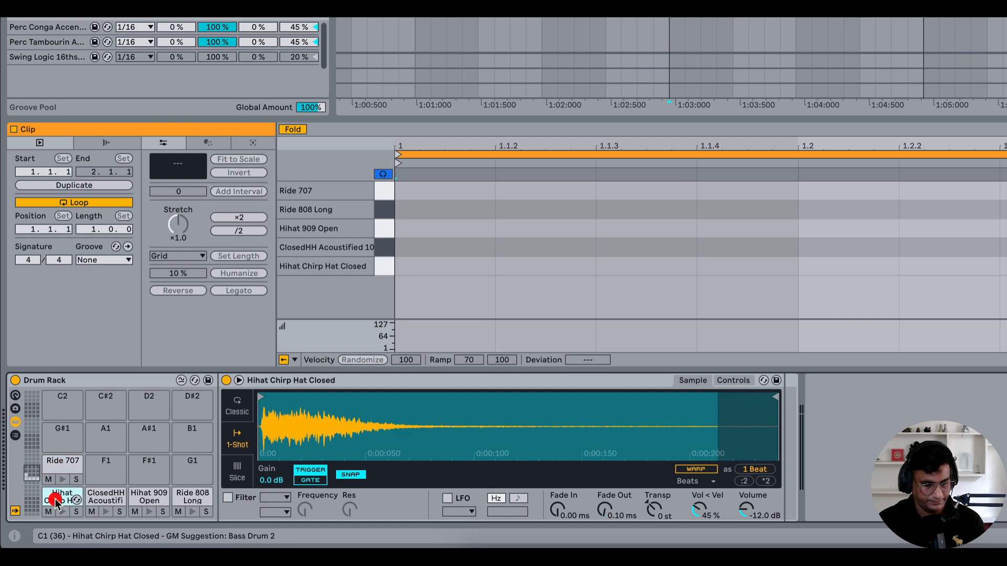
type("HH-1")
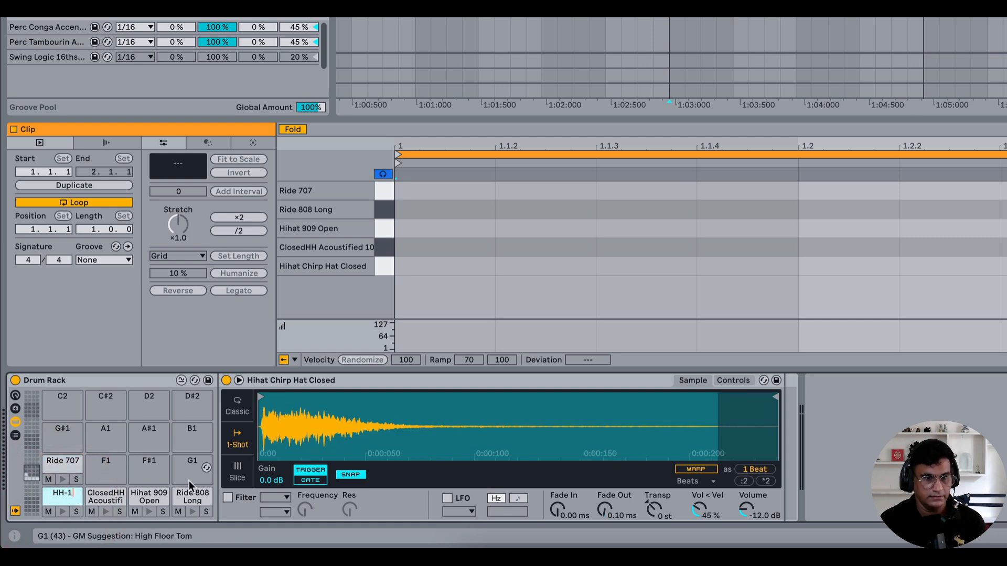
key("Return")
left_click(105, 496)
key("ctrl+r")
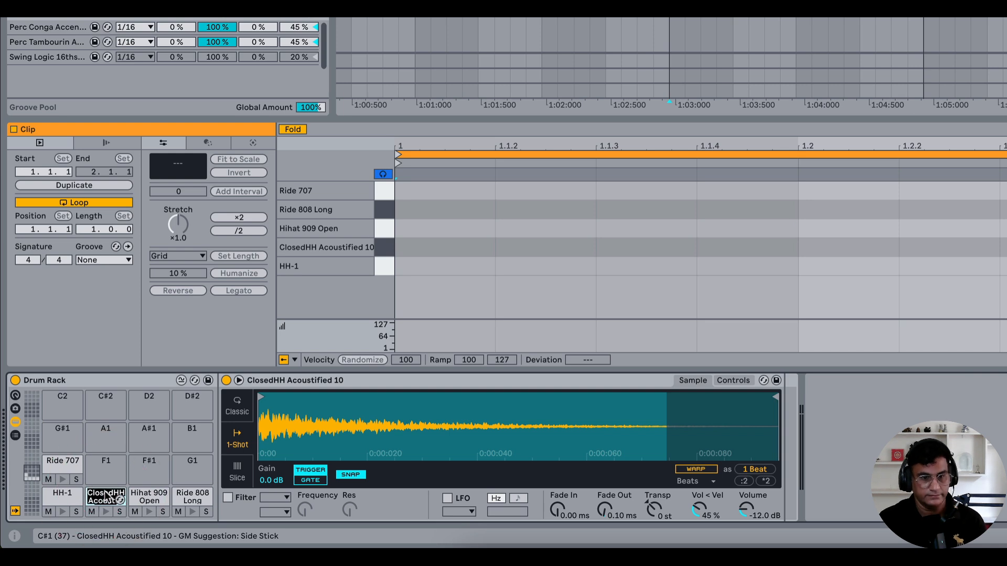
type("HH-2")
left_click(141, 496)
type("OH")
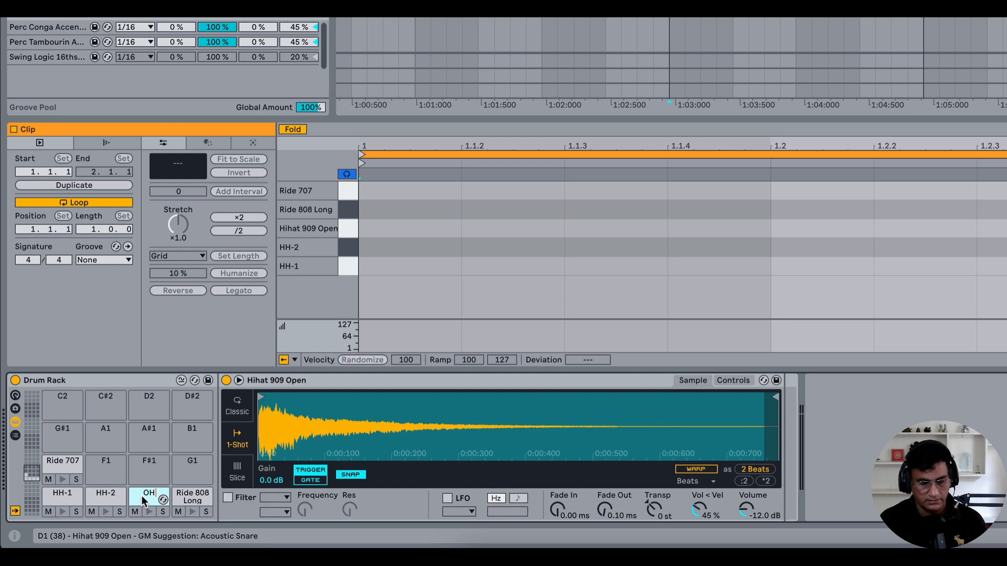
type("-1")
key("Return")
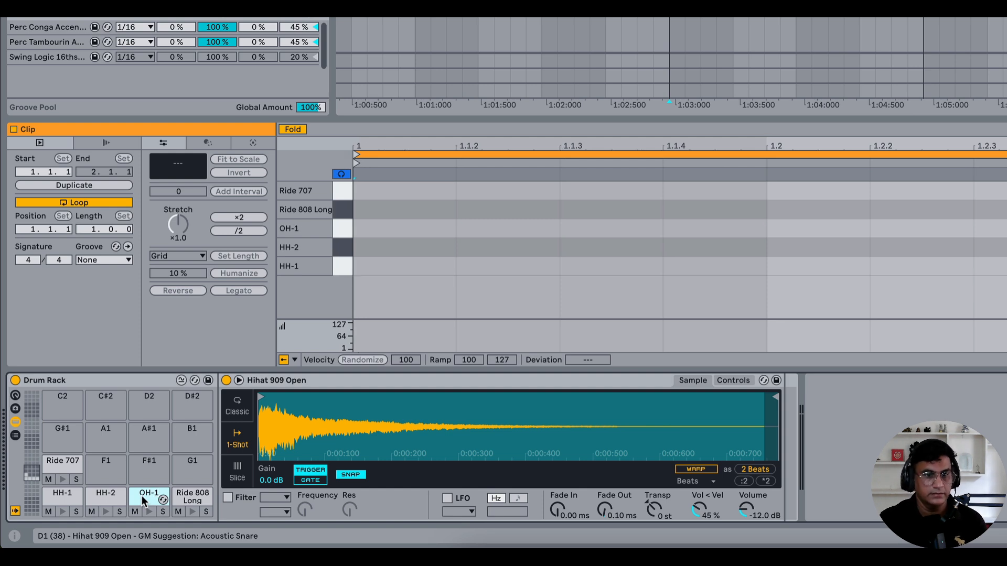
- Rename the Ride 808 Long pad OH-2 and the Ride 707 pad OH-3
left_click(194, 497)
key("super+r")
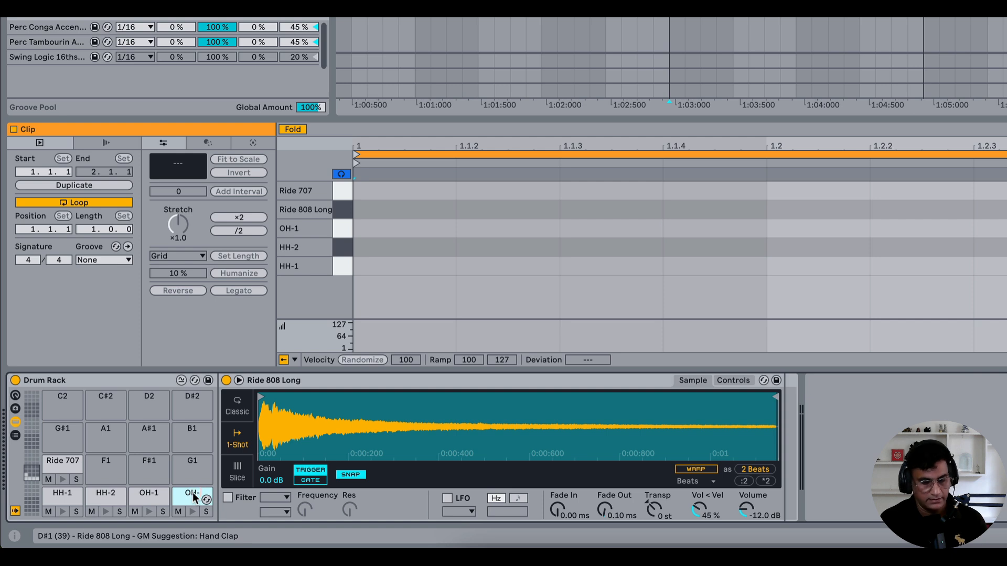
type("OH-2")
key("Return")
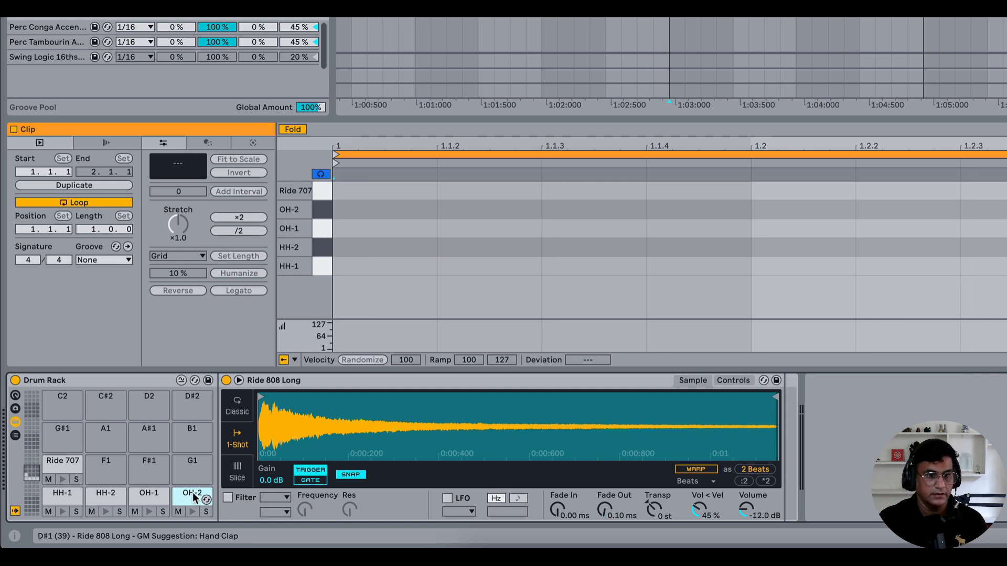
left_click(55, 465)
key("super+r")
type("OH-3")
key("Return")
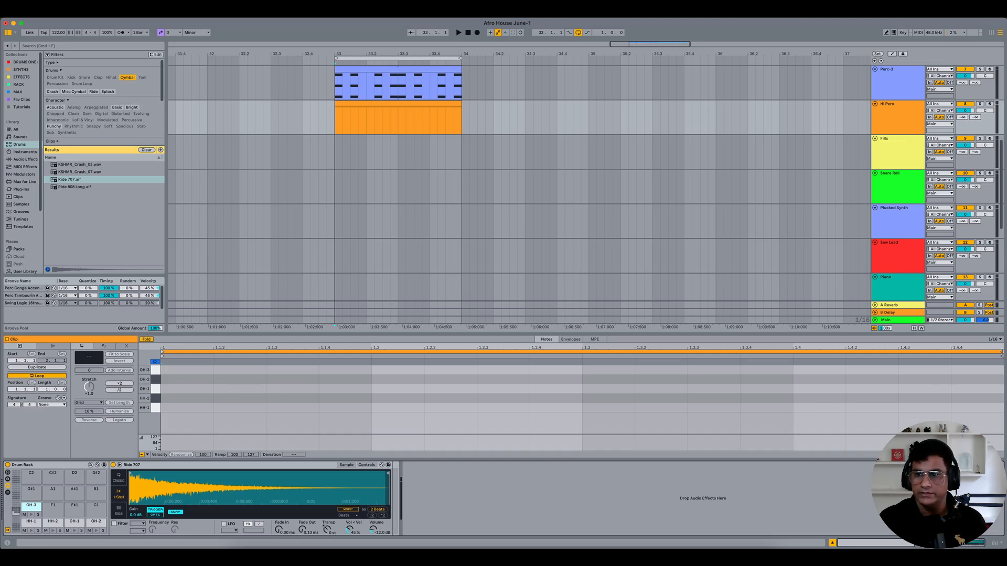
- Shorten the Hi Perc clip's loop to two beats, add HH-1 notes at 1.1.1, 1.1.3, 1.2.1 and 1.2.3, and play it
left_click_drag(1001, 352, 588, 375)
left_click(588, 373)
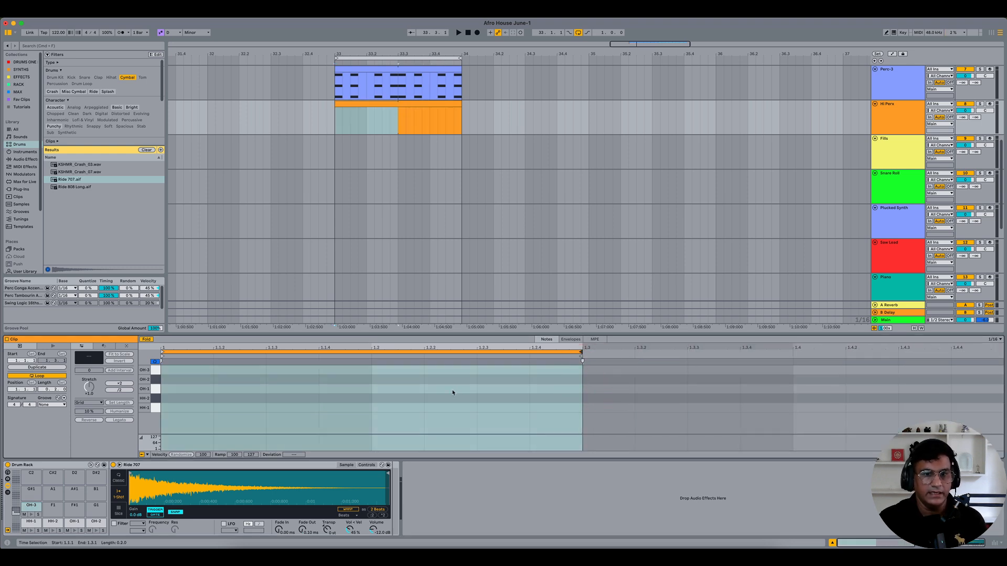
left_click(30, 526)
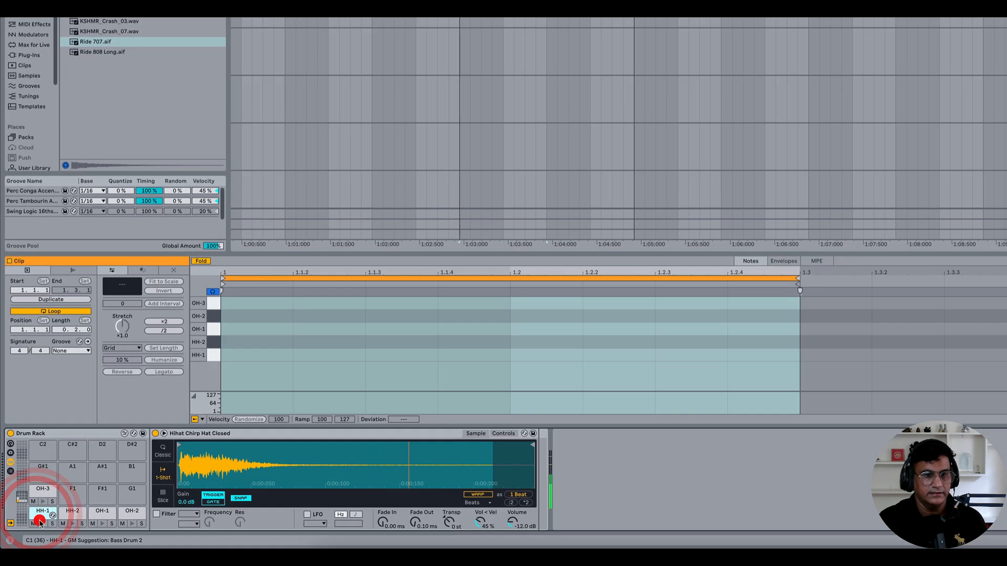
left_click(245, 364)
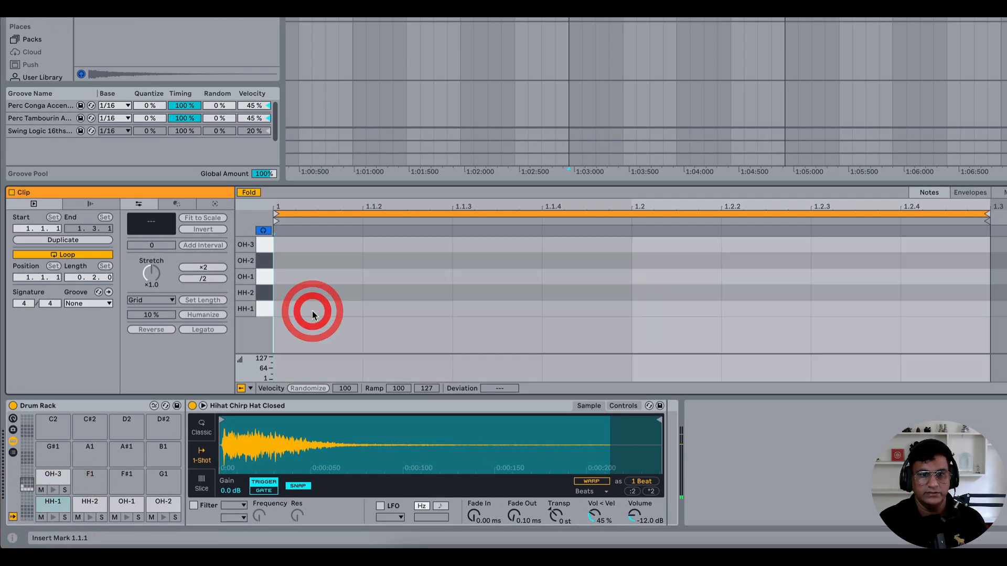
double_click(313, 313)
double_click(514, 309)
double_click(687, 311)
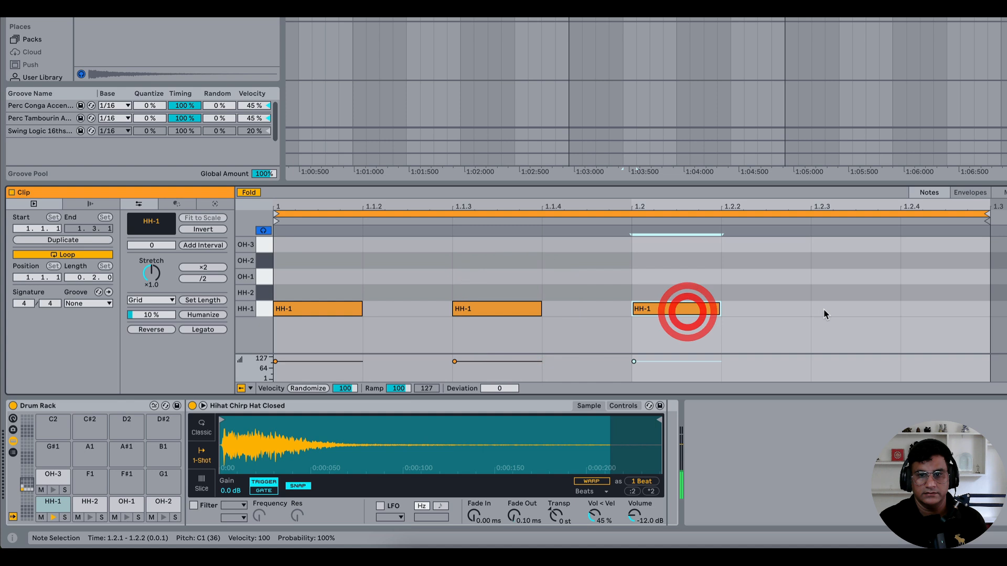
double_click(853, 309)
key("space")
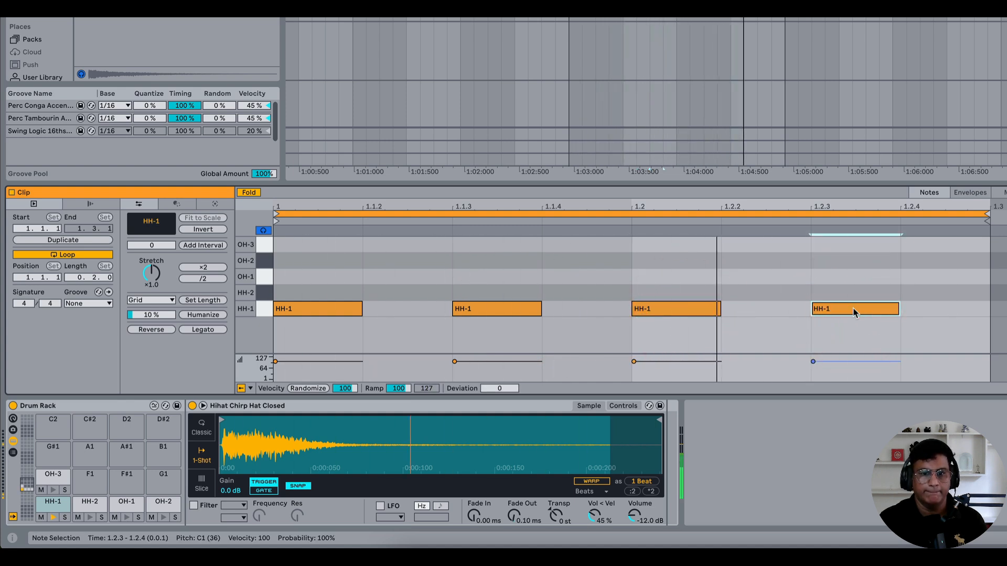
- Preview HH-2 and fill the first beat with four consecutive sixteenth HH-2 notes
left_click(90, 518)
double_click(329, 292)
double_click(416, 290)
double_click(487, 292)
double_click(564, 292)
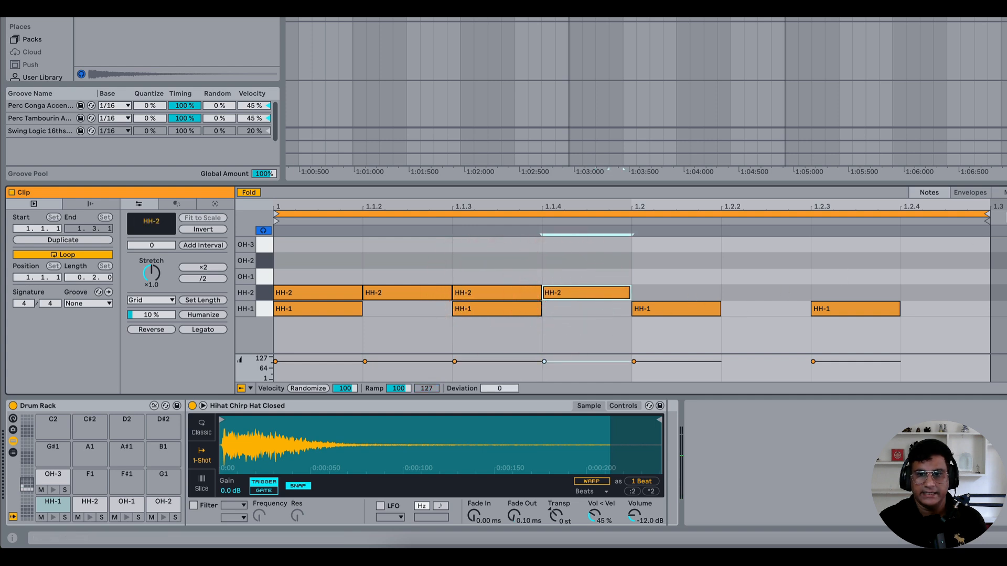
- Shorten the Hi Perc clip's loop to one beat ending at 1.2 and delete the notes beyond it
left_click_drag(986, 211, 650, 244)
left_click_drag(662, 274, 1006, 371)
key("Delete")
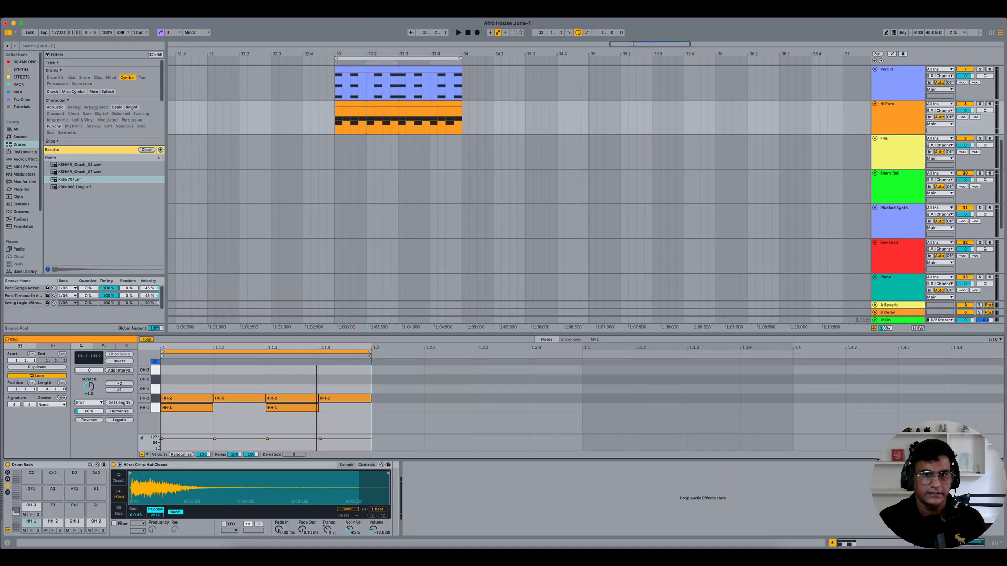
scroll(220, 401, "up", 5)
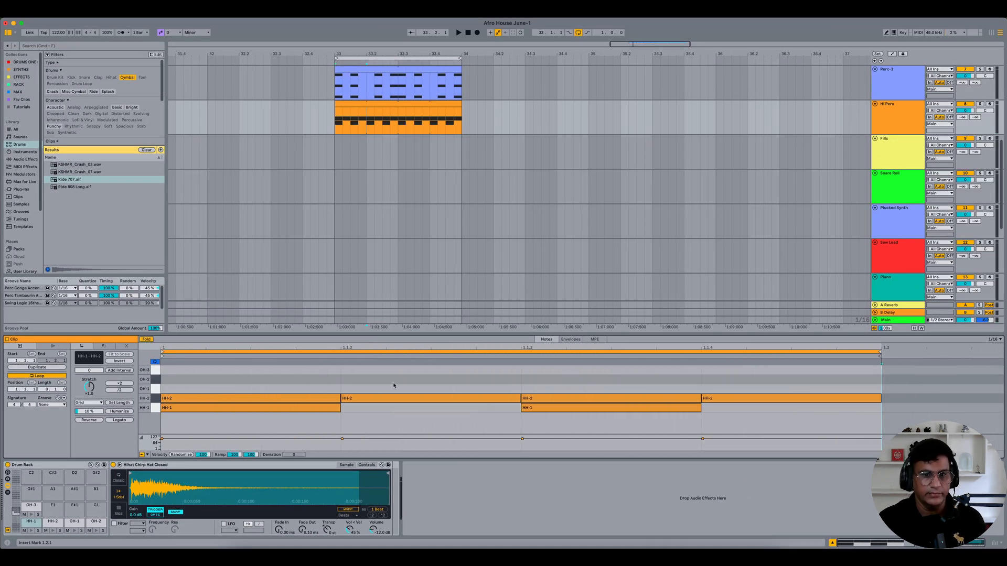
- Soften the HH-2 notes in the Hi Perc clip, setting the velocities at 1.1.2 and 1.1.4 to 70, and play the loop
left_click(154, 400)
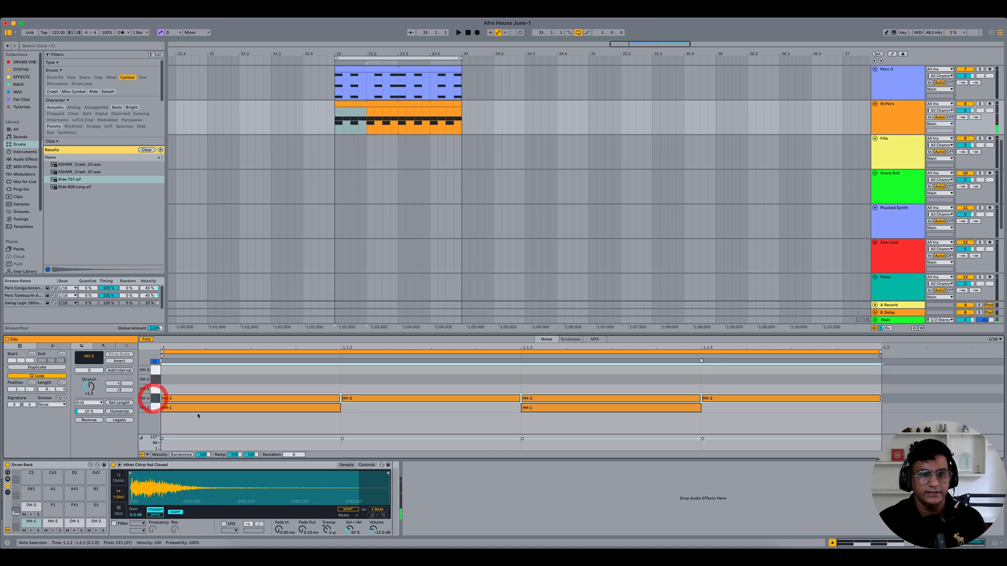
left_click(205, 398)
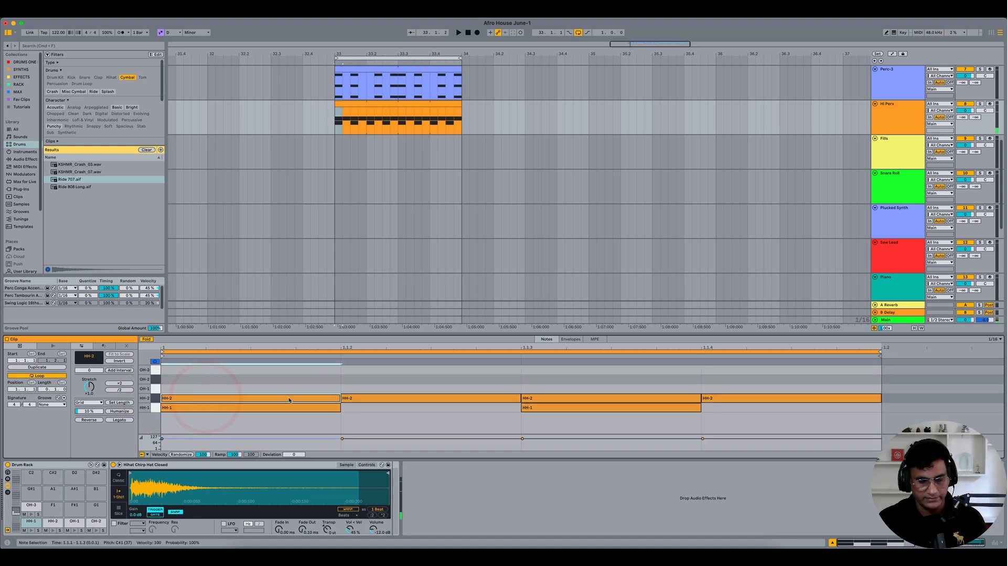
left_click(374, 399)
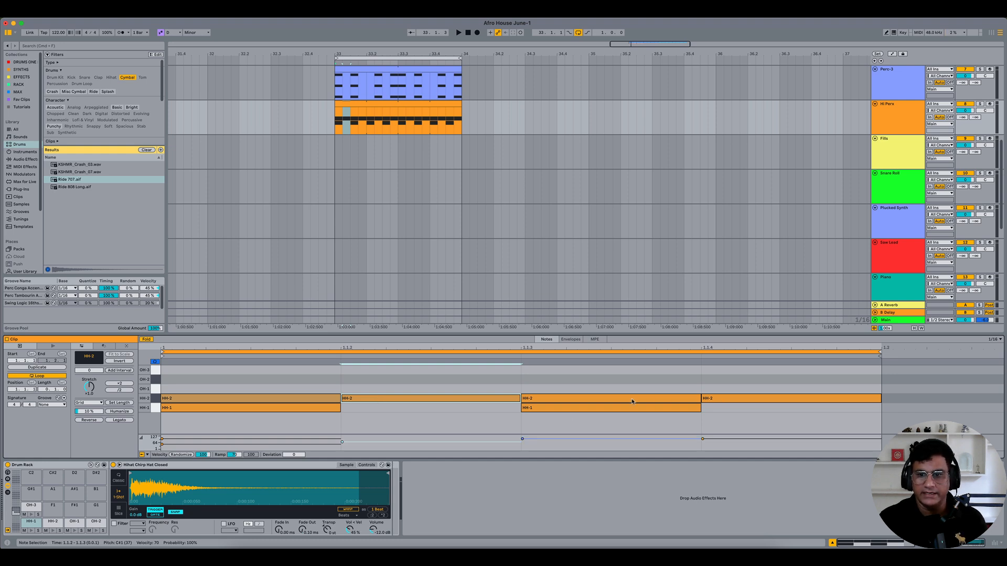
left_click(730, 399)
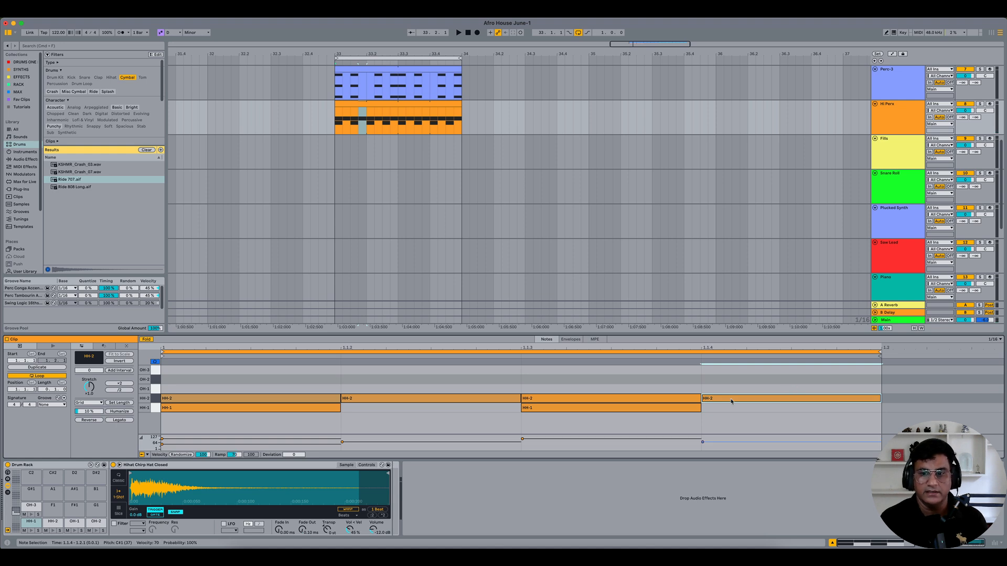
key("space")
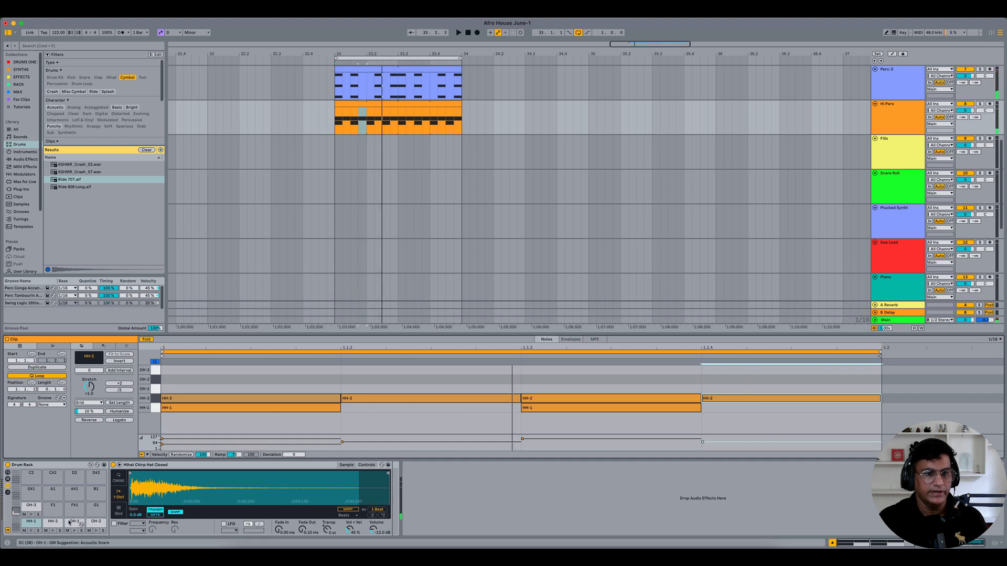
key("space")
- Preview OH-1, add a sixteenth OH-1 note at 1.1.3, and play the loop
left_click(152, 389)
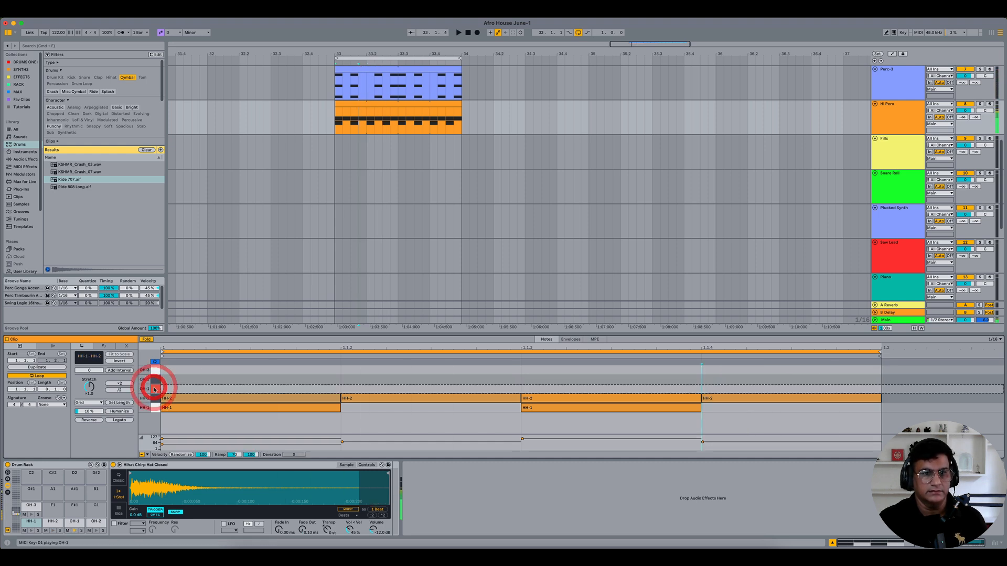
double_click(535, 388)
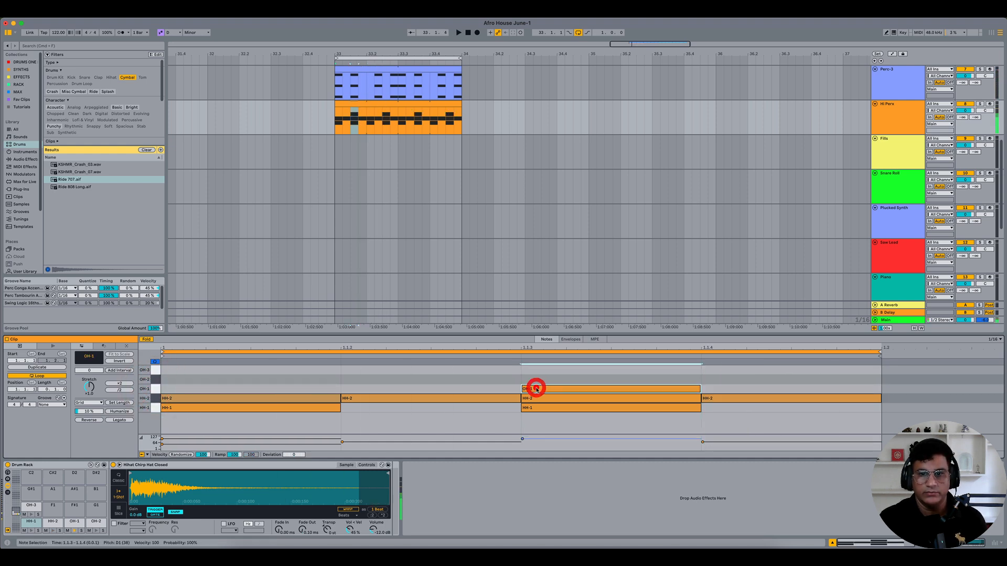
key("space")
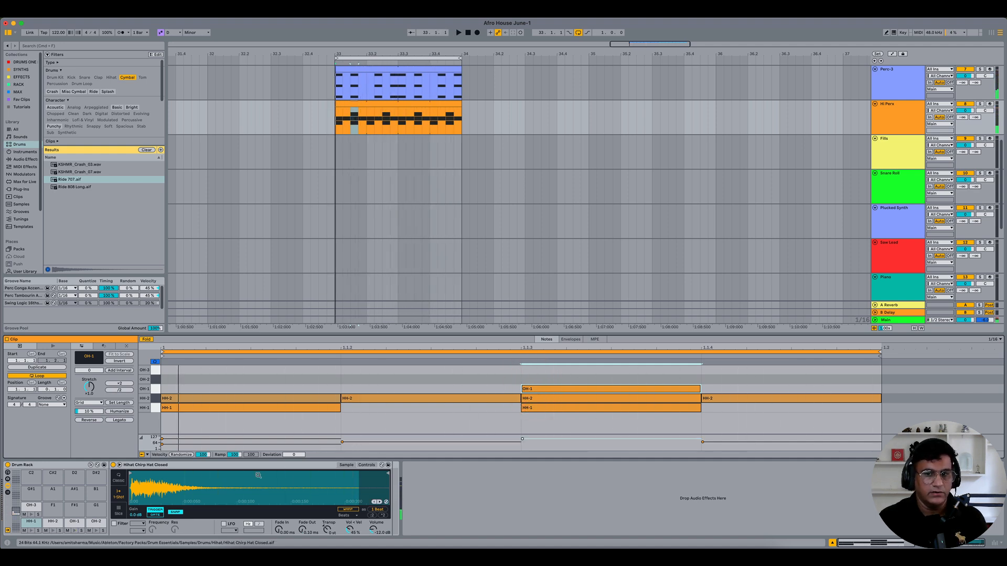
- Switch the OH-1 pad's Hihat 909 Open sample to Classic playback mode and shorten its release to 493 ms
left_click(74, 522)
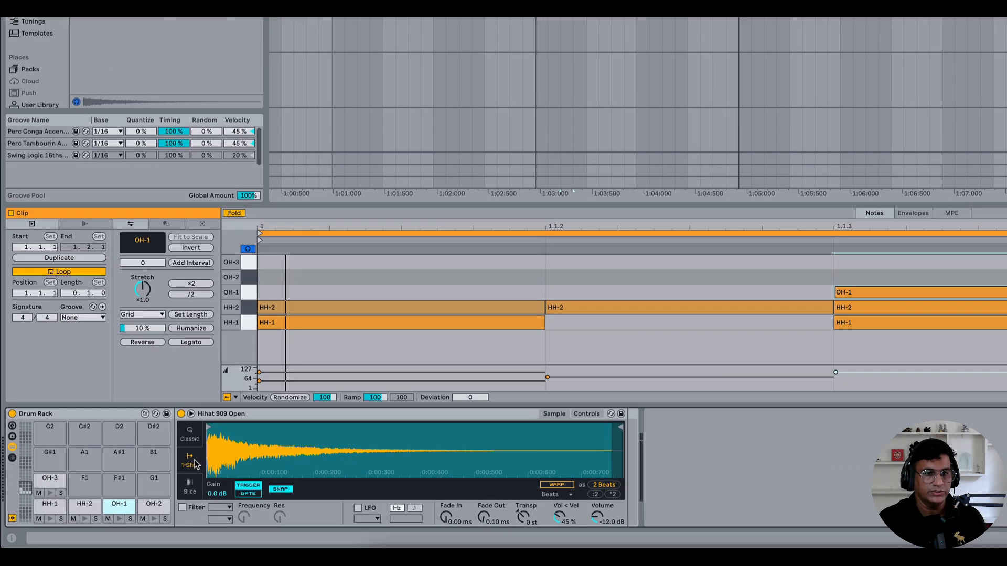
left_click(118, 478)
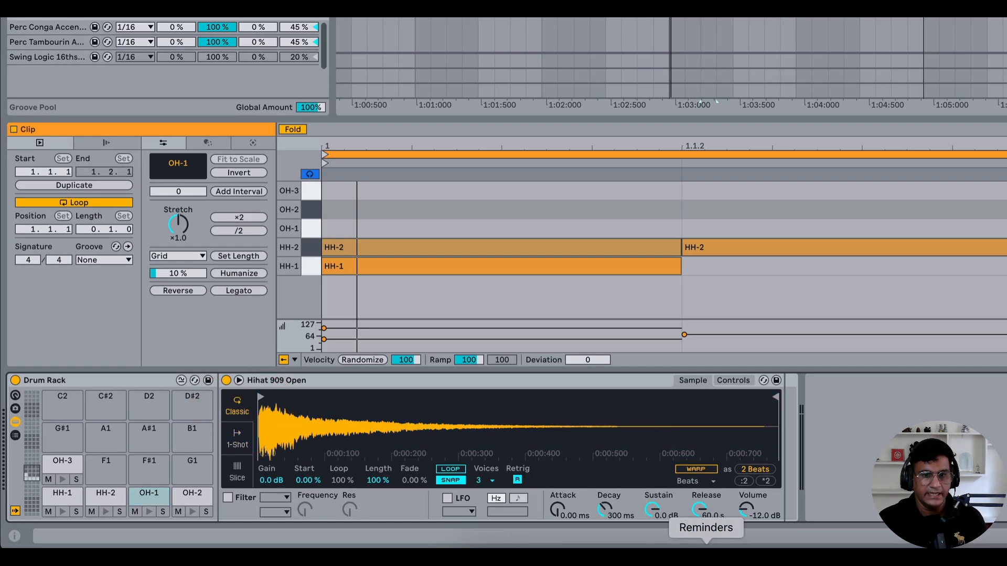
left_click(733, 381)
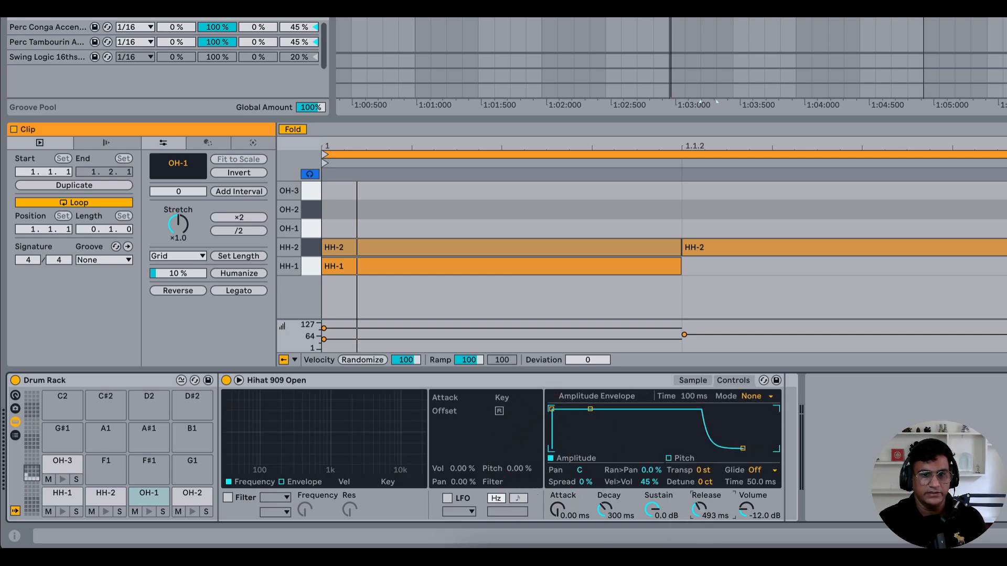
mouse_move(701, 511)
left_mouse_down()
mouse_move(701, 502)
mouse_move(701, 511)
left_mouse_up()
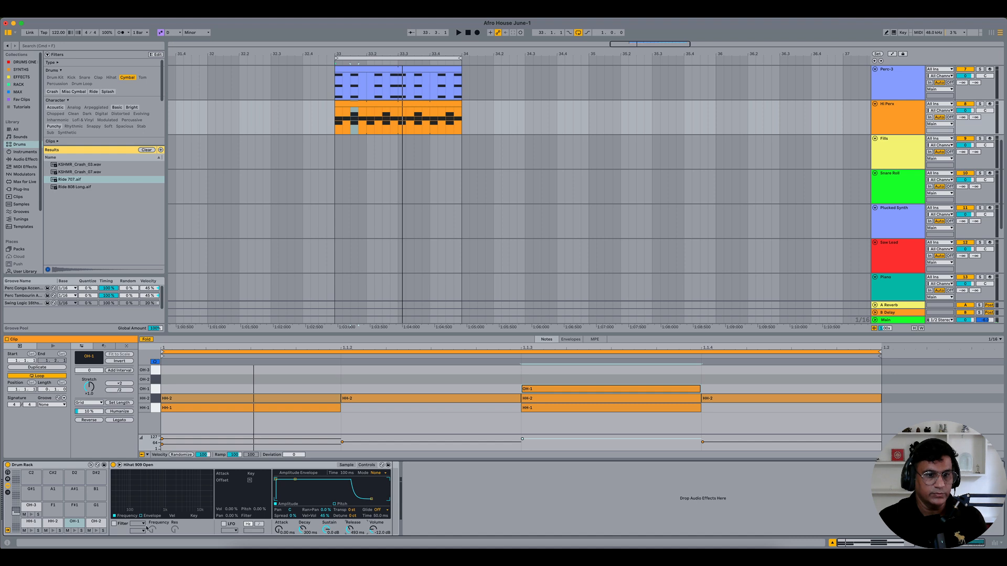
- Preview the OH-2 pad, add a sixteenth OH-2 note at 1.1.3, and play the loop
left_click(96, 522)
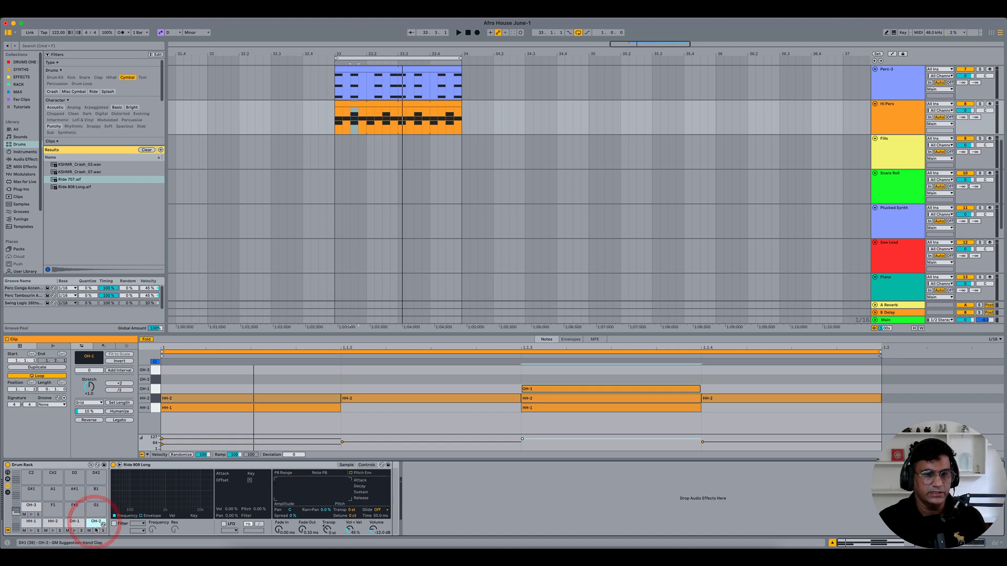
left_click(96, 529)
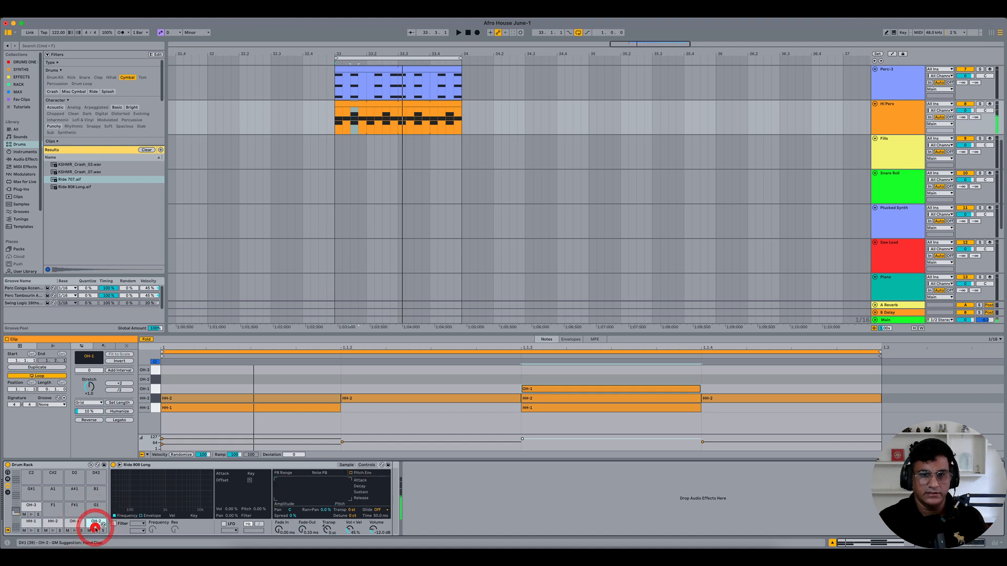
double_click(562, 380)
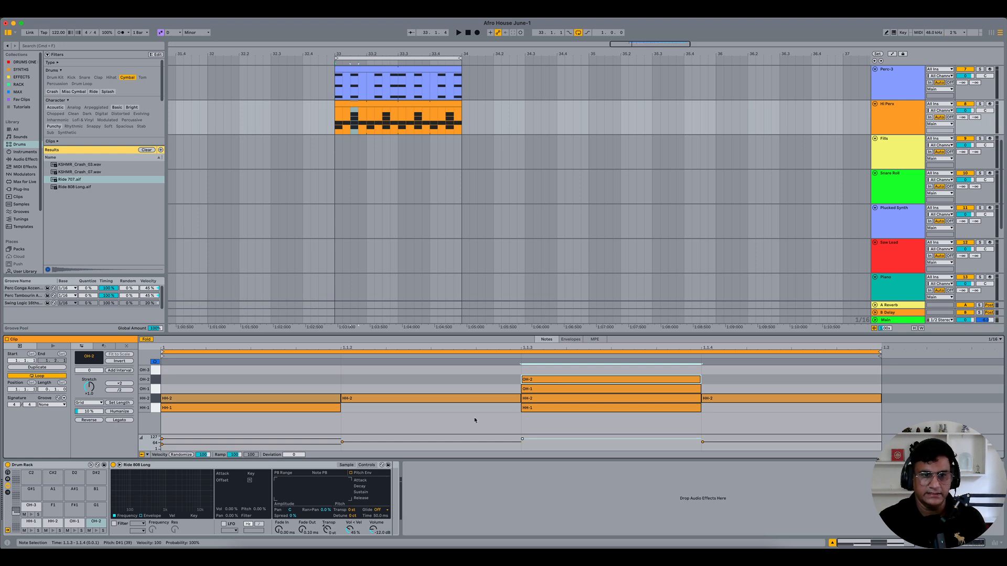
key("space")
key("space")
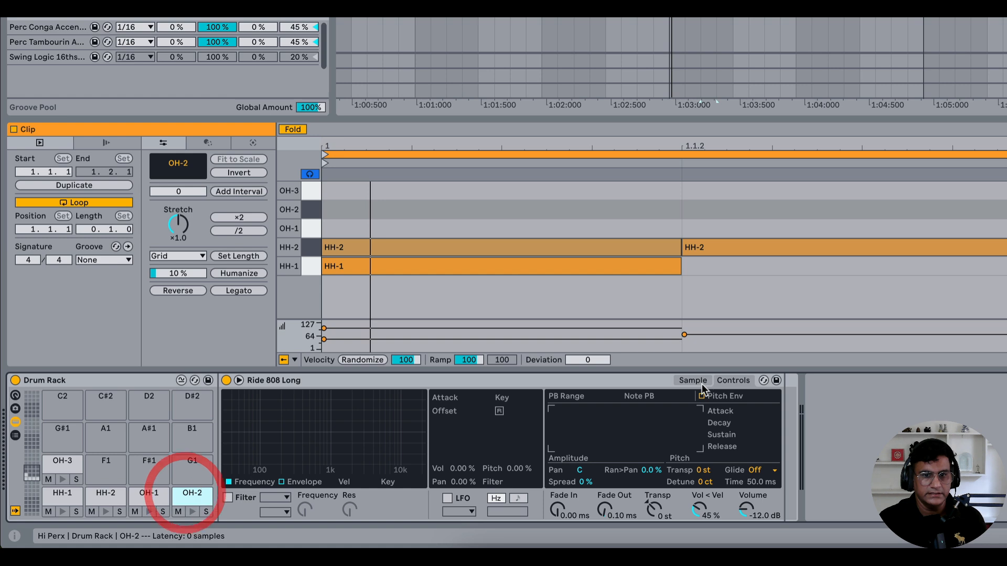
- Switch the OH-2 pad's Ride 808 Long sample to Classic mode and shorten its amplitude envelope release to 145 ms
left_click(697, 382)
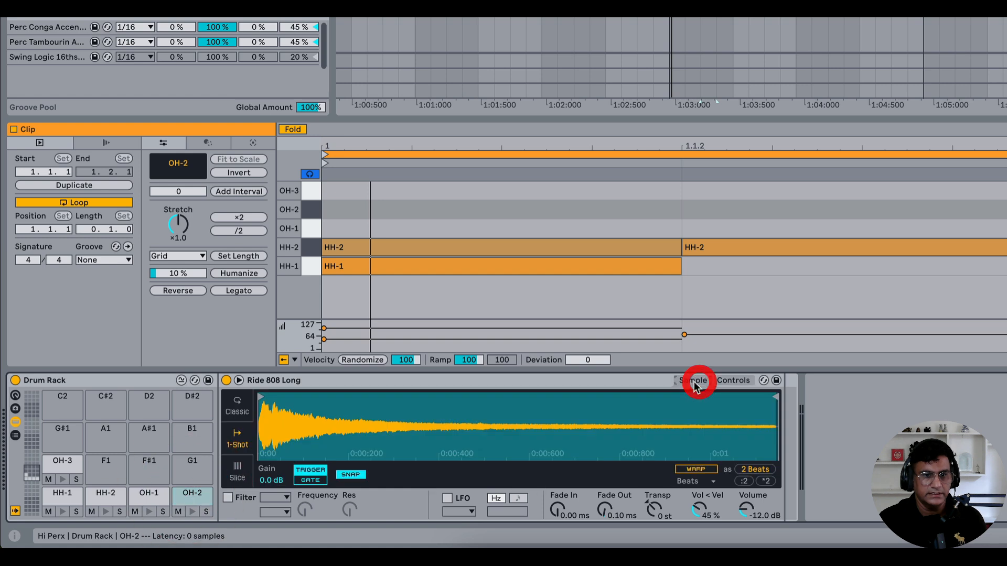
left_click(245, 413)
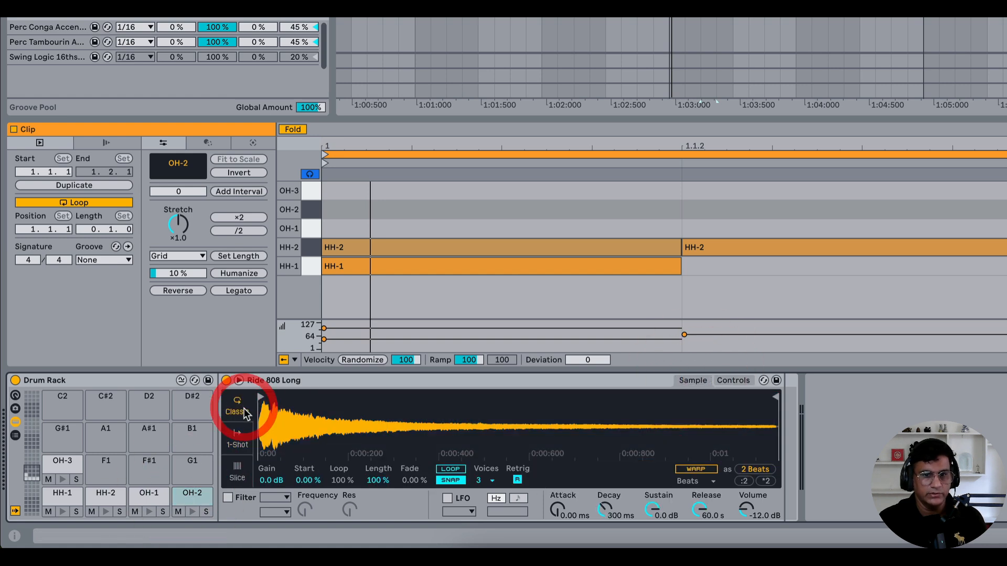
left_click(733, 382)
left_click(551, 459)
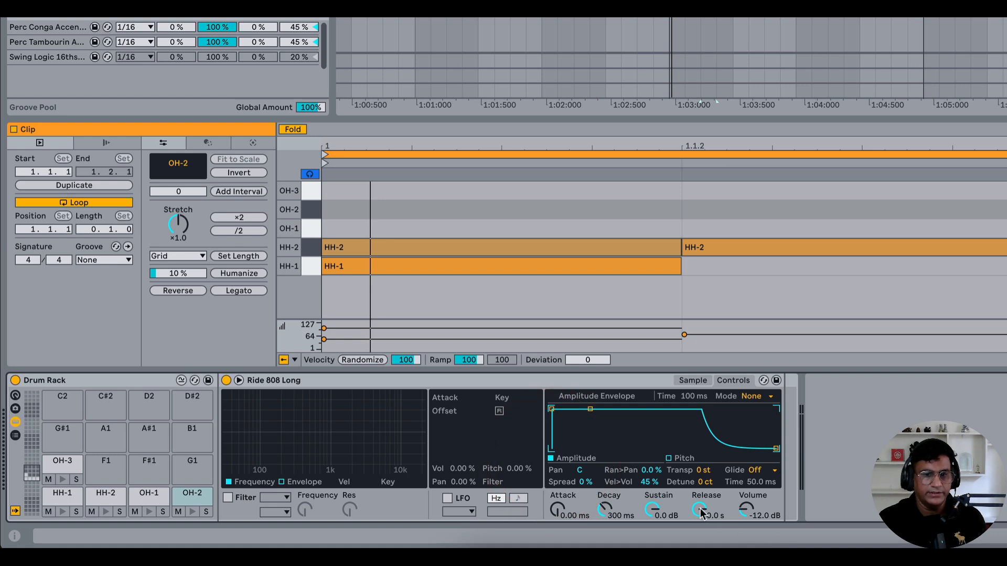
left_click_drag(700, 510, 701, 535)
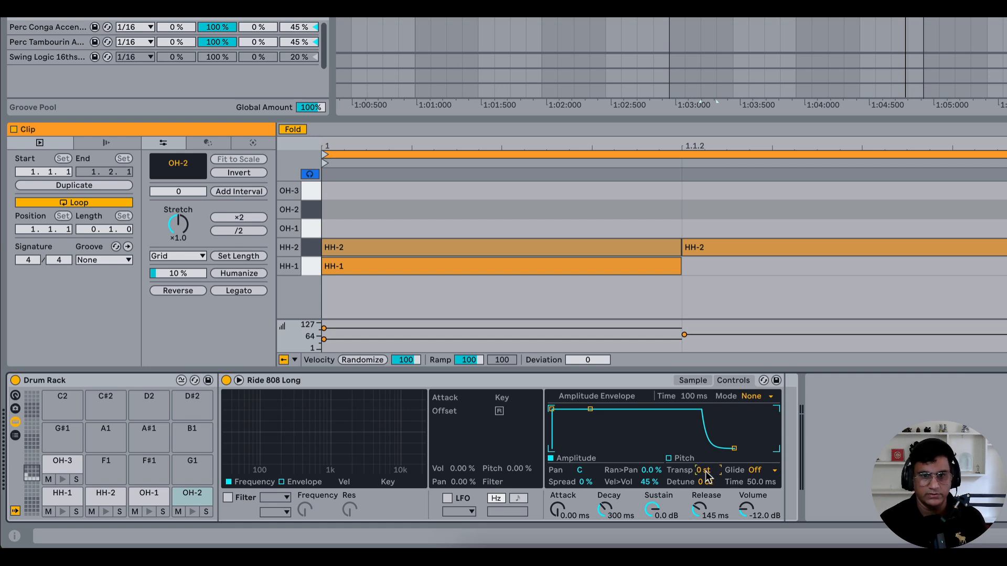
- Fine-tune the OH-2 pad's transposition by ear during playback, trying -2 st
key("space")
key("Down")
key("Down")
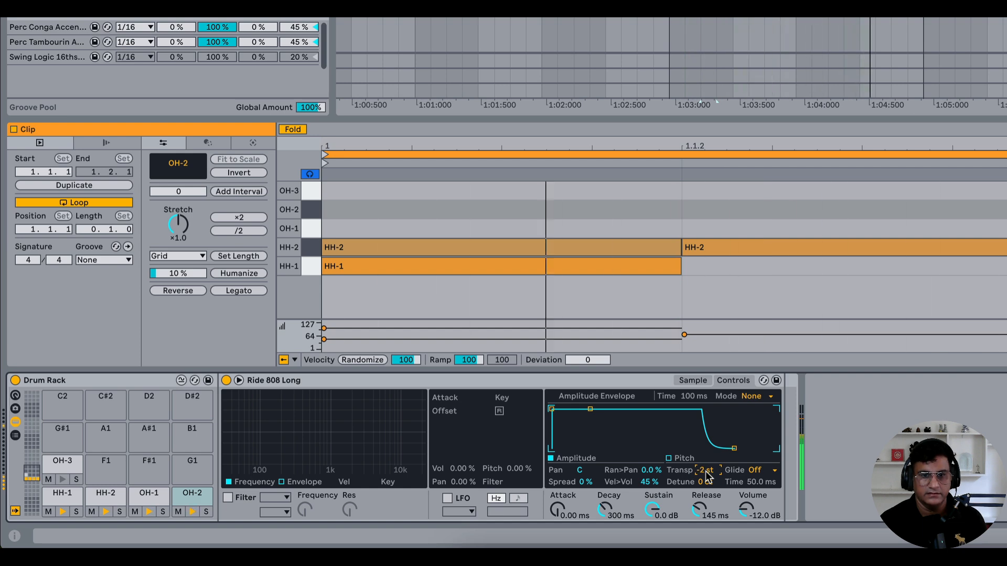
key("Up")
key("Up")
key("Down")
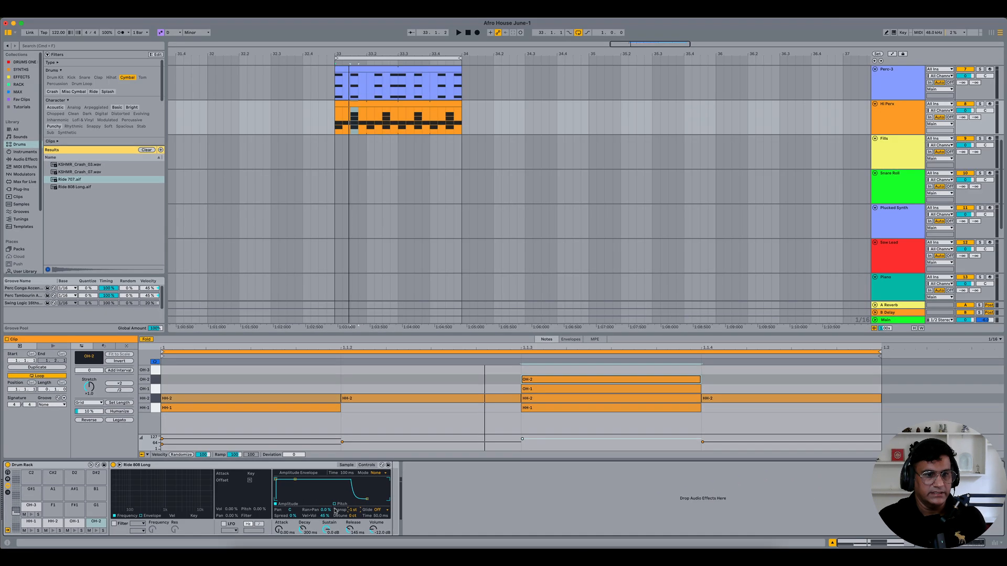
- Select the OH-3 pad, add sixteenth OH-3 notes at 1.1.1 and 1.1.3, and play the loop
left_click(27, 507)
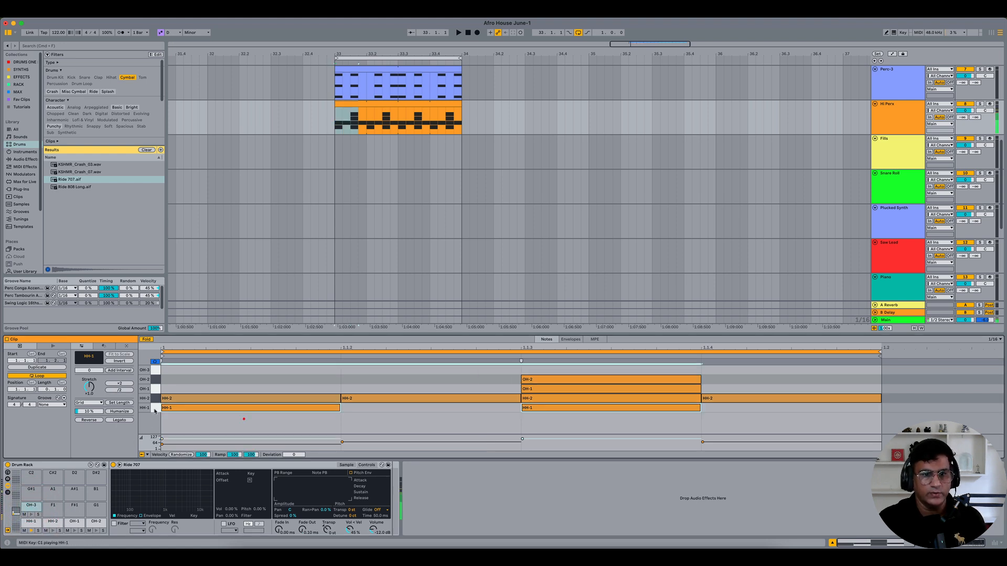
left_click(154, 409)
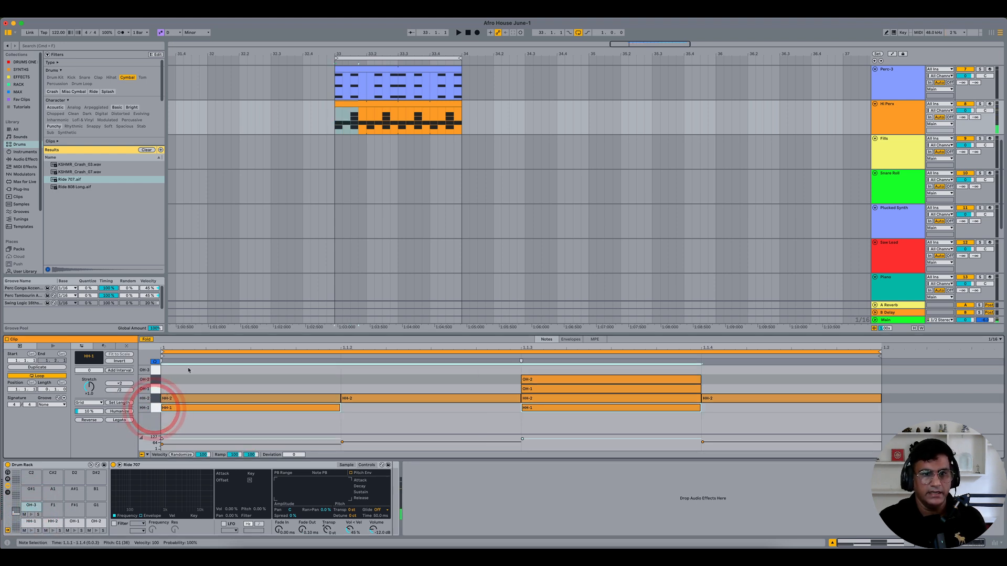
double_click(188, 369)
double_click(532, 369)
key("space")
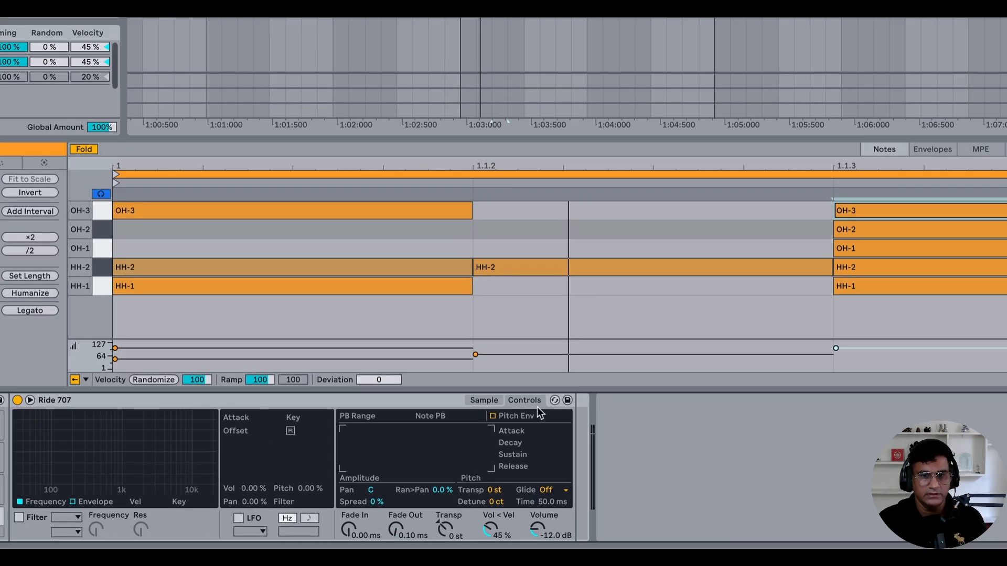
- Switch the OH-3 pad's Ride 707 sample to Classic mode and shorten its amplitude envelope release to 173 ms
left_click(488, 400)
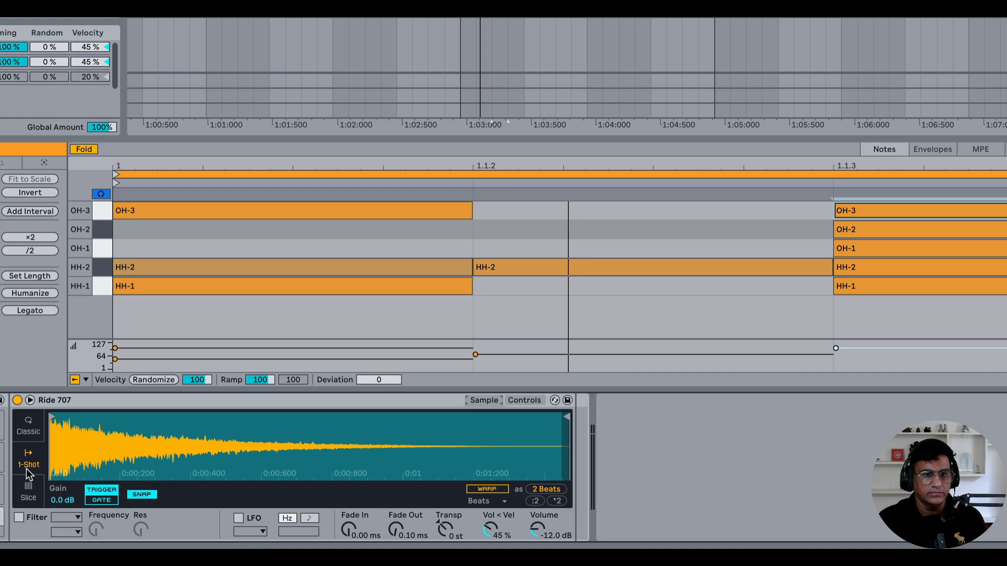
left_click(32, 433)
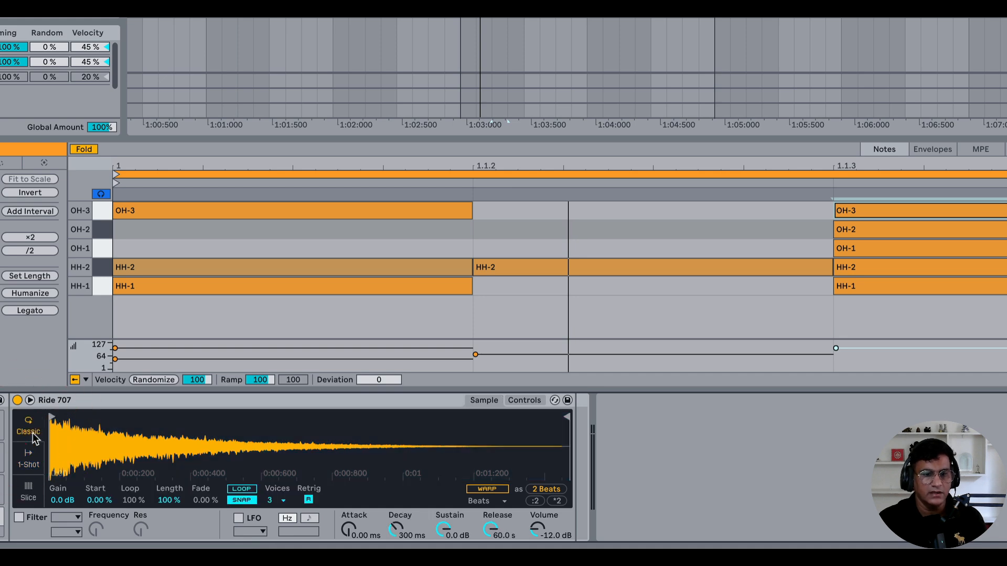
left_click(527, 400)
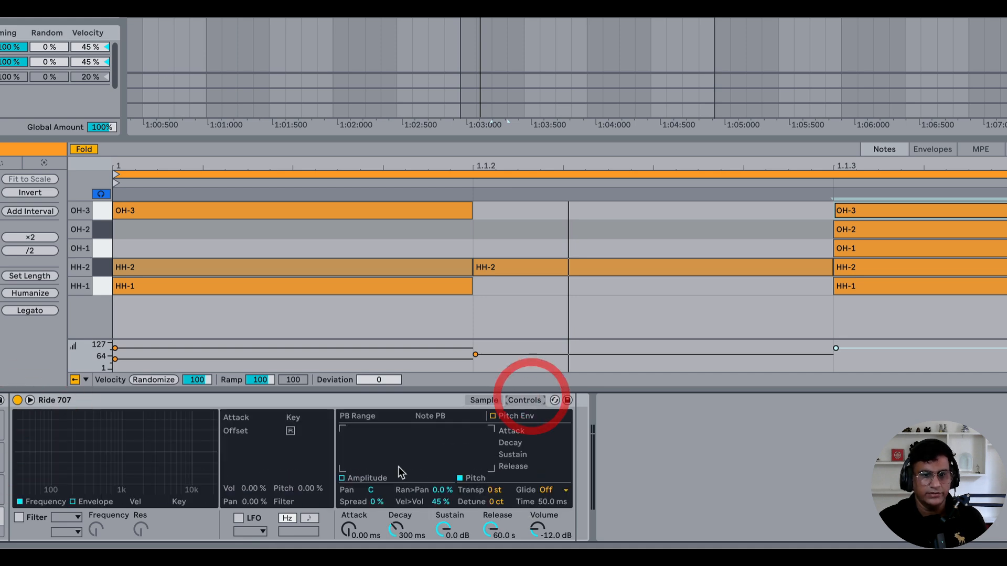
left_click(342, 477)
left_click_drag(490, 534, 490, 551)
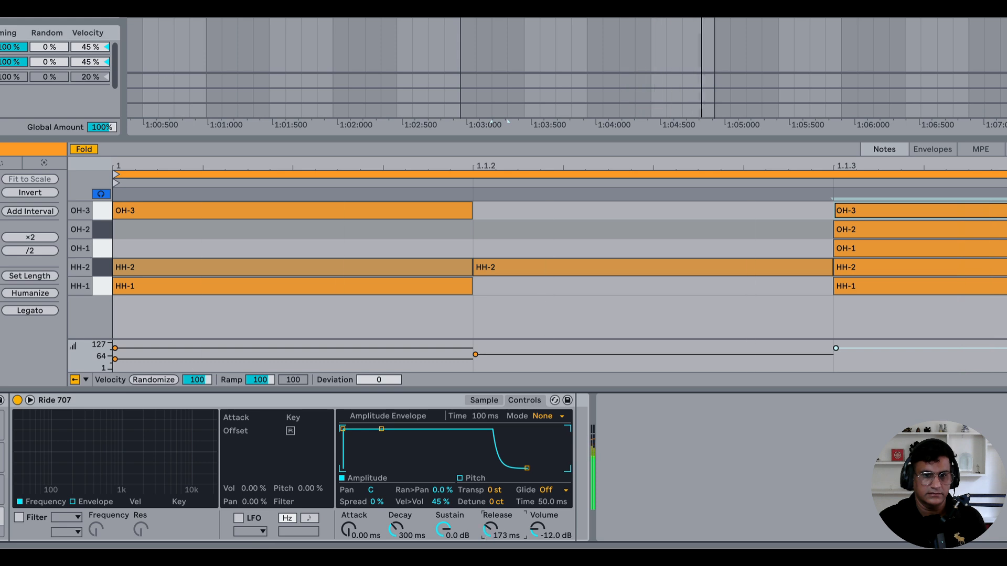
- Shape OH-3's amplitude envelope to 188 ms decay, -20 dB sustain and 1.40 s release, and transpose the sample to +1 st
left_click_drag(489, 530, 446, 548)
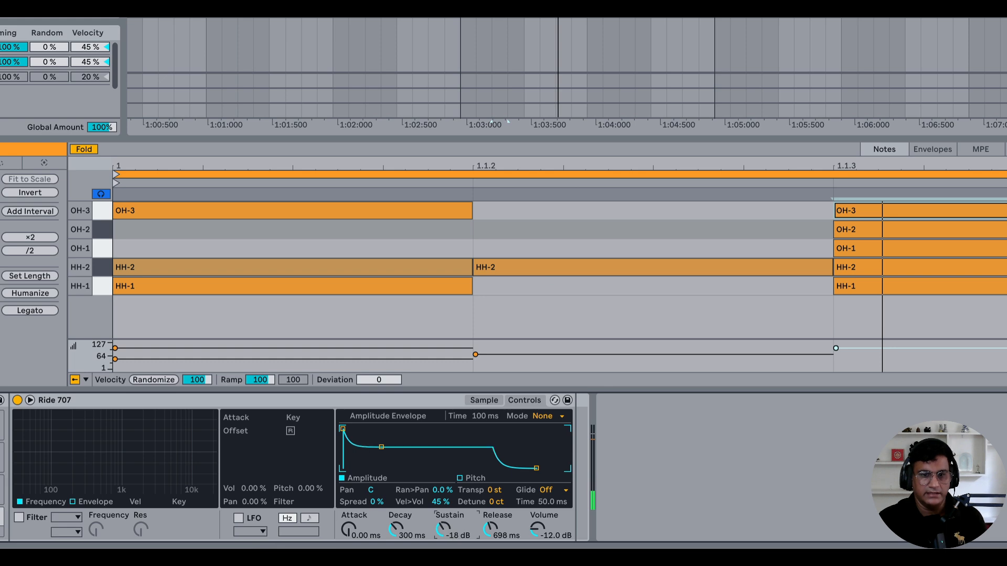
left_click_drag(447, 528, 490, 523)
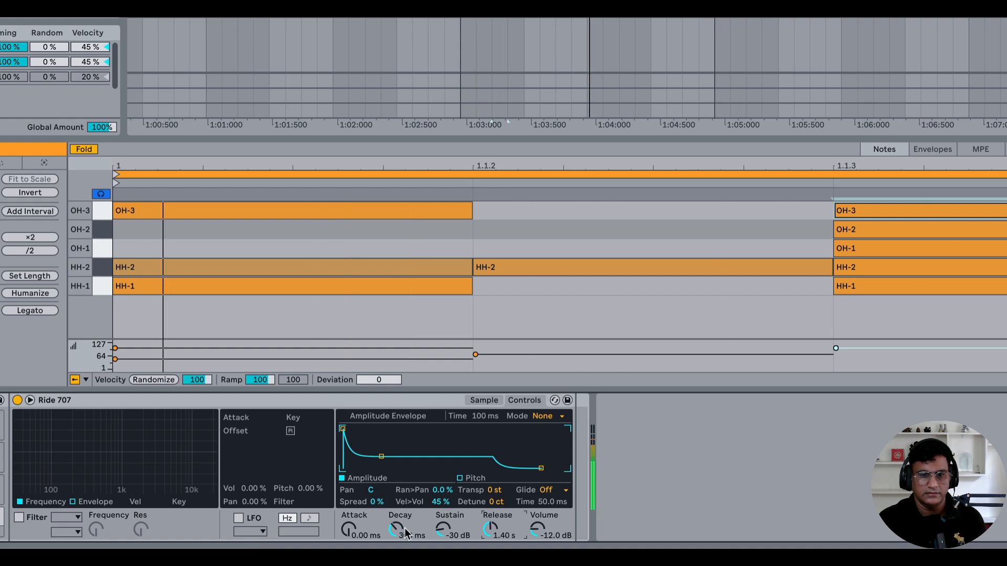
left_click_drag(395, 530, 396, 534)
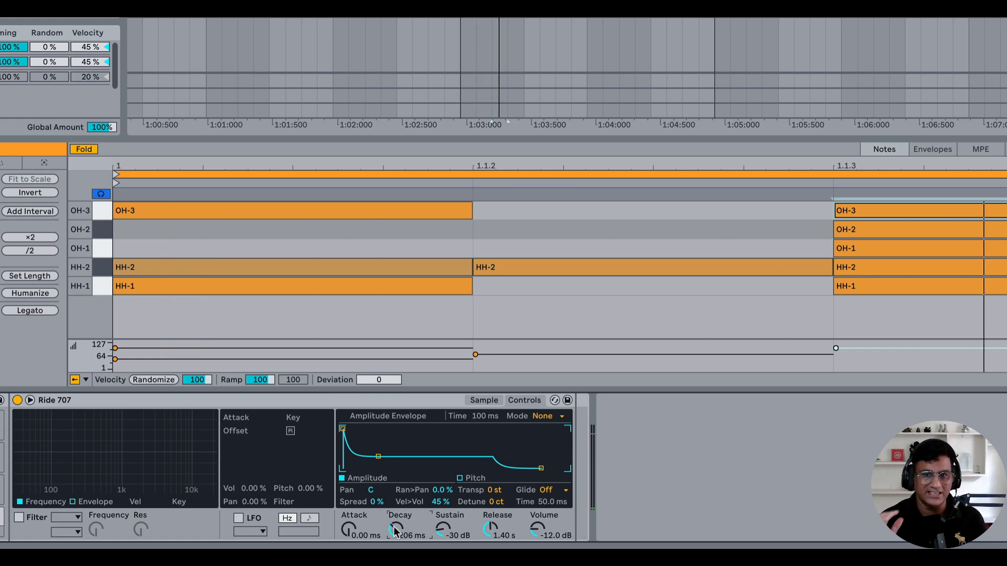
left_click_drag(394, 528, 394, 528)
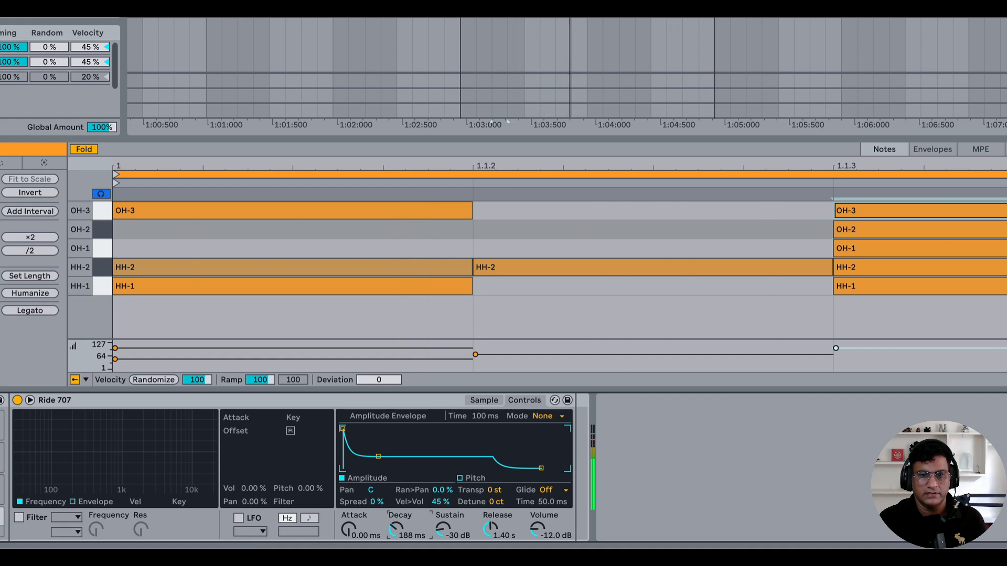
left_click_drag(442, 530, 441, 518)
left_click(498, 490)
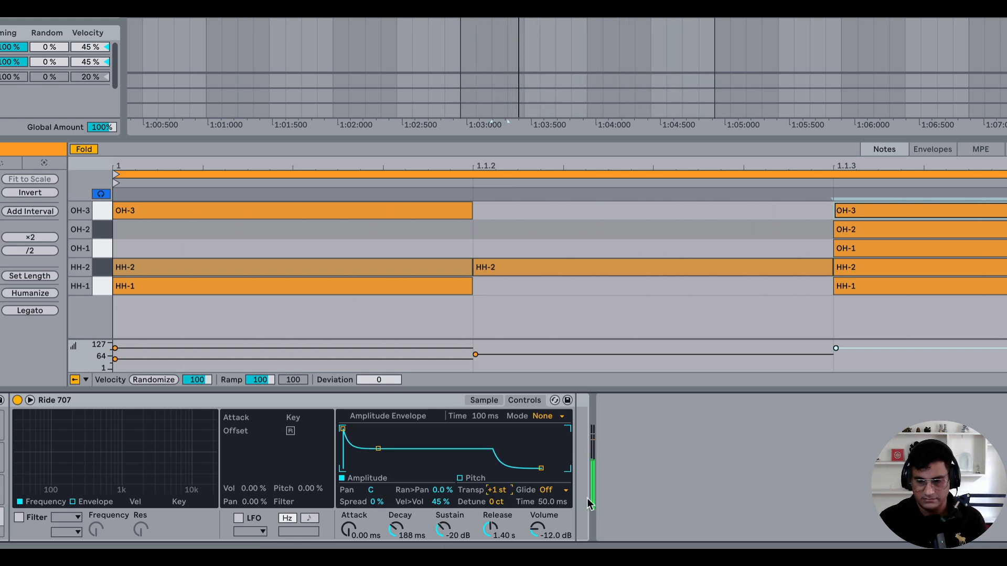
key("Down")
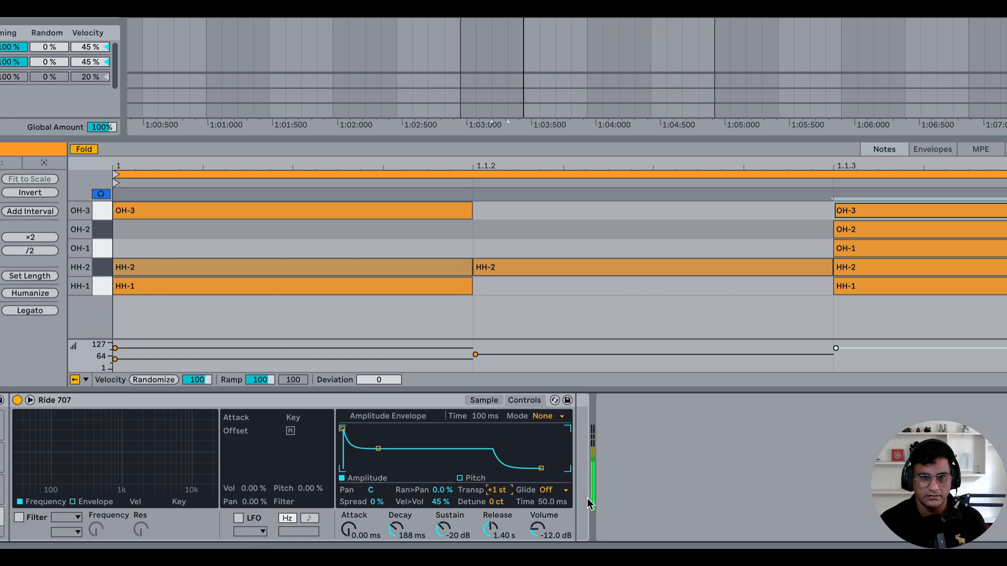
- Transpose OH-3's Ride 707 sample to -1 st and set its envelope to 188 ms release and -24 dB sustain
key("Down")
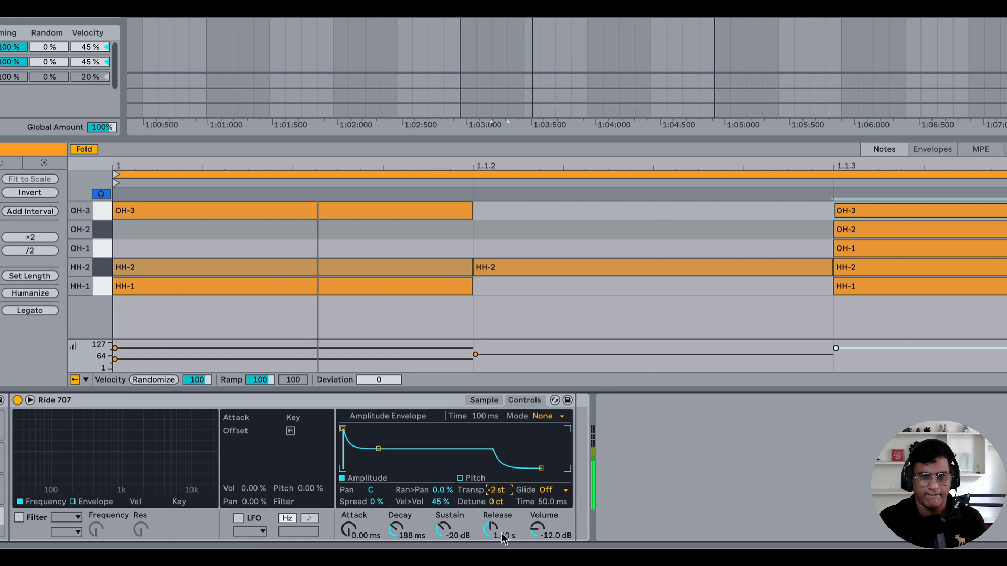
left_click_drag(492, 528, 491, 535)
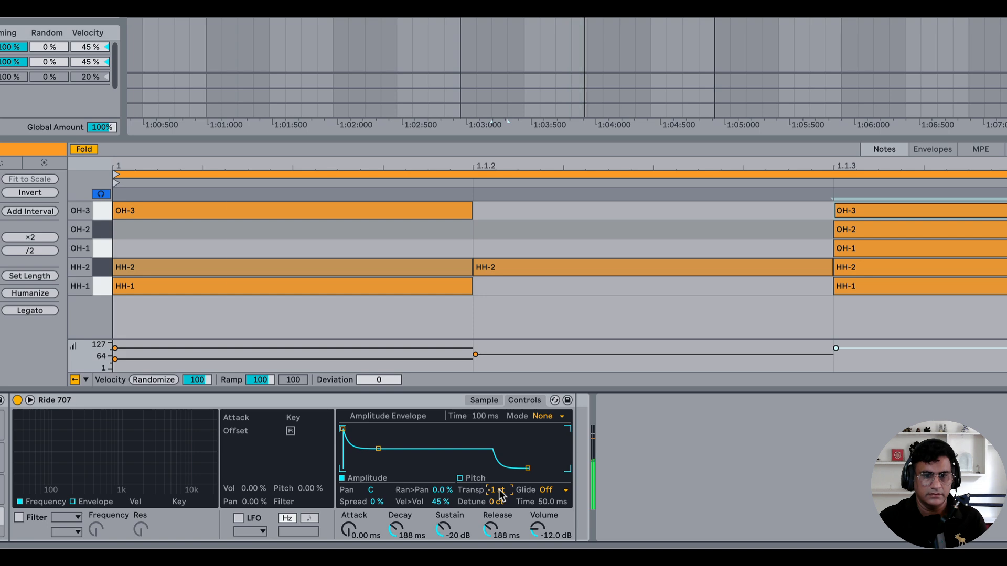
left_click_drag(442, 530, 442, 535)
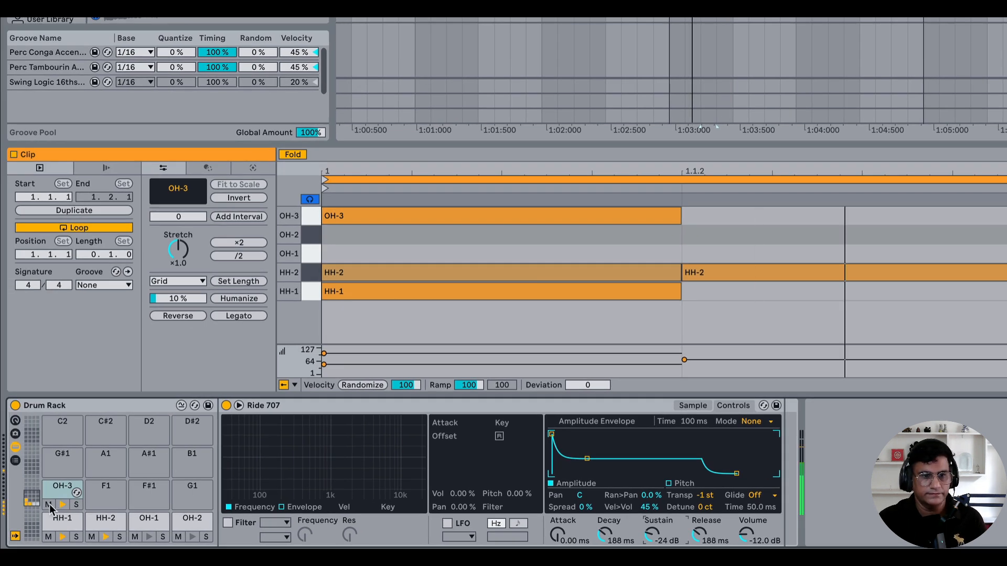
- Mute and unmute the OH-3 pad during playback to compare the hi-hat groove with and without it
left_click(49, 505)
left_click(49, 504)
left_click(50, 504)
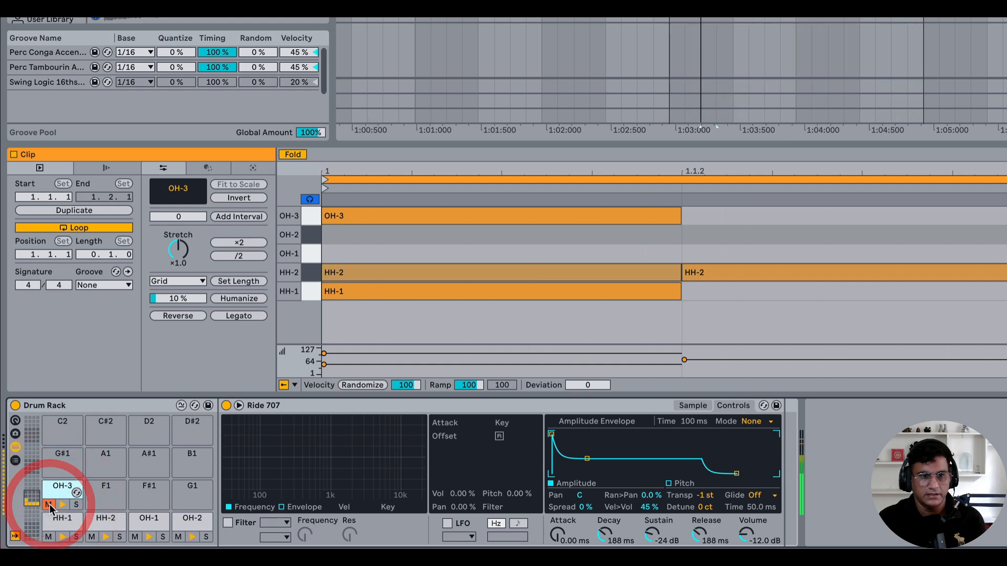
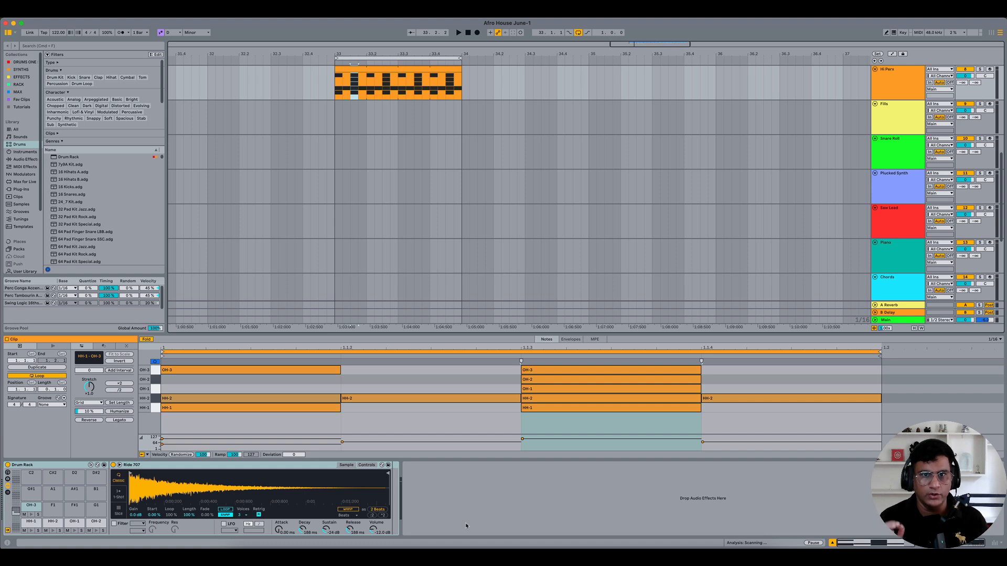
- Select the Perc-2 and Perc-3 clips together and assign them the Perc Conga Accent 16ths groove
scroll(509, 272, "up", 6)
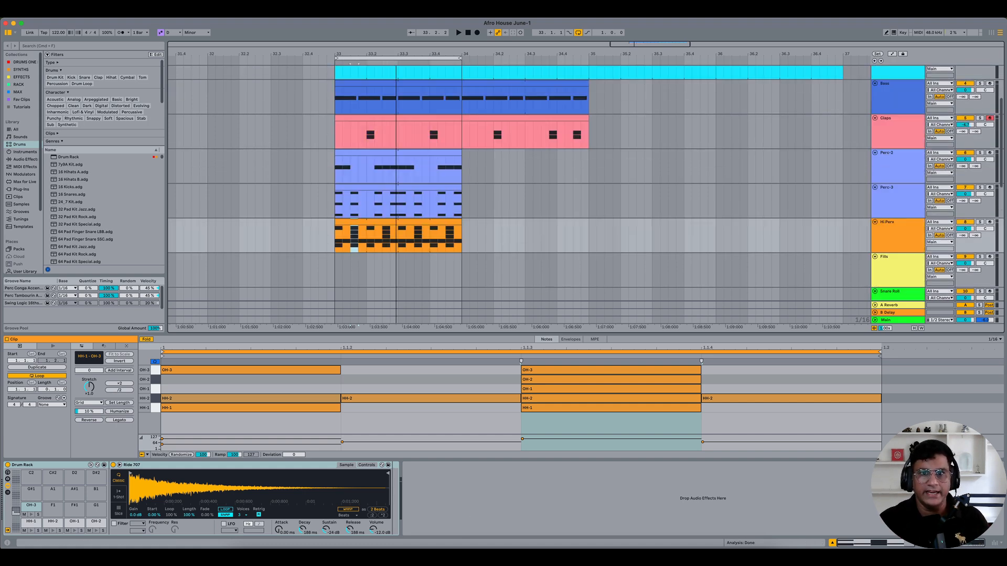
scroll(438, 164, "up", 3)
left_click(440, 152)
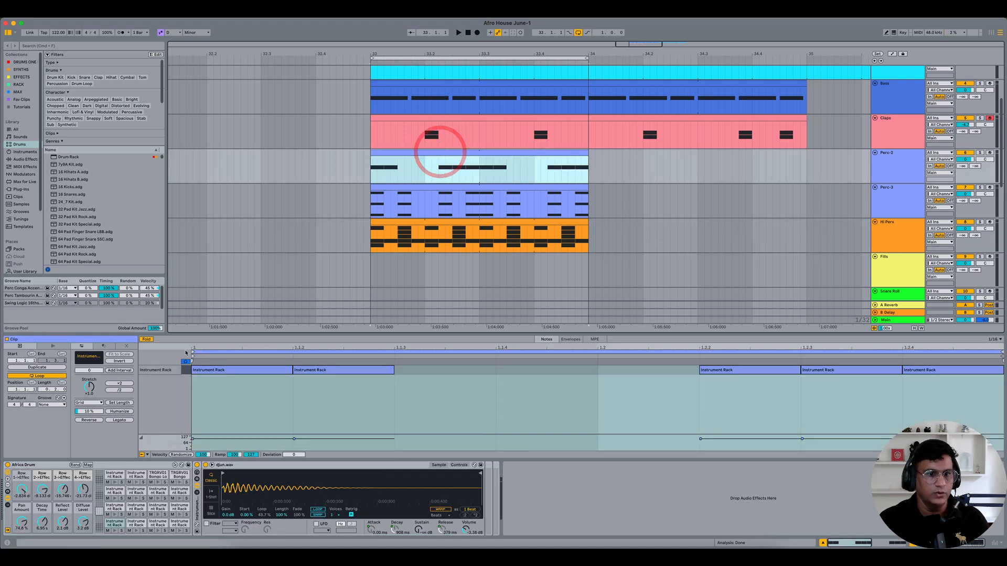
left_click(435, 153)
left_click(447, 187, "shift")
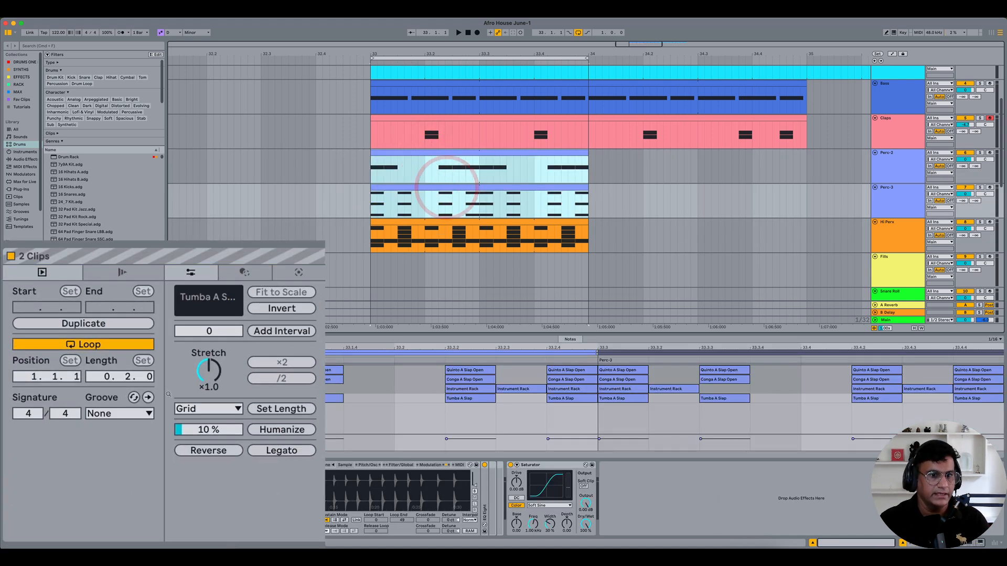
left_click(127, 414)
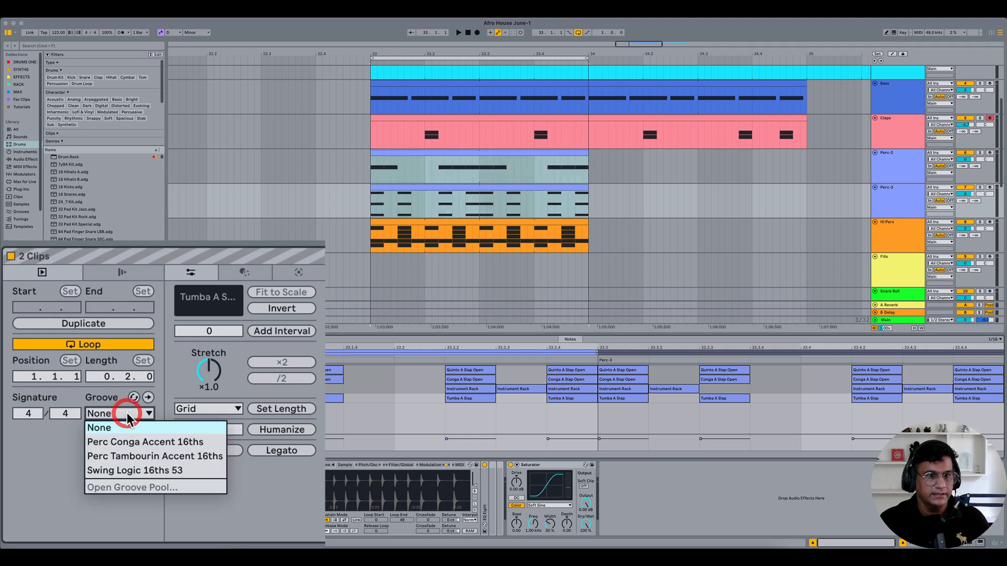
left_click(137, 442)
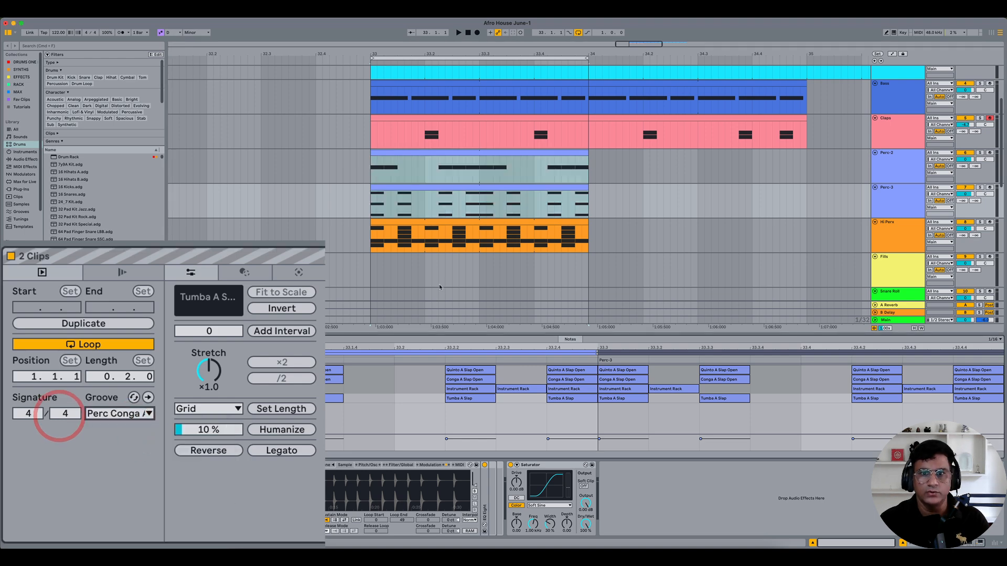
- Assign the Perc Tambourin Accent 16ths groove to the Hi Perc clip
left_click(473, 221)
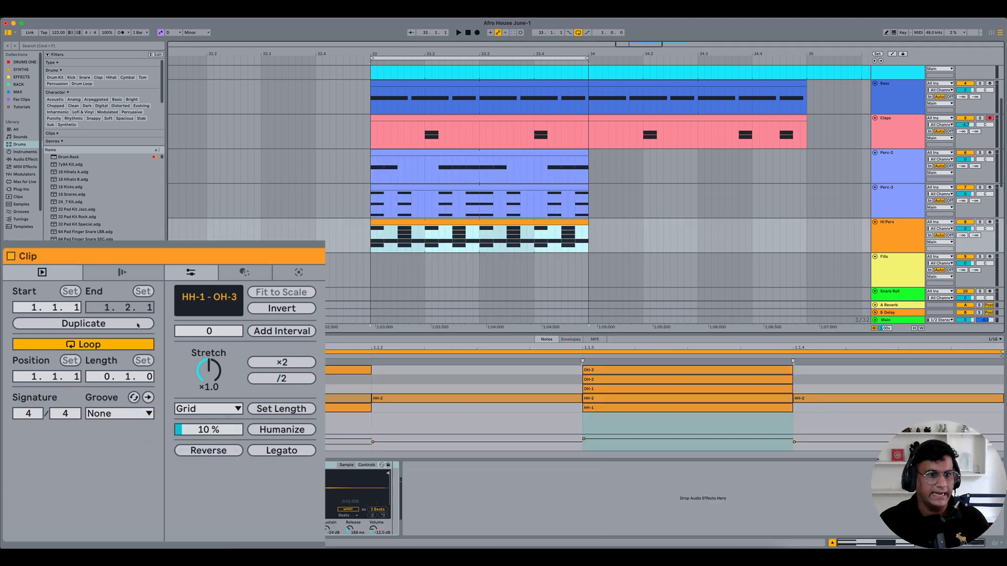
left_click(125, 413)
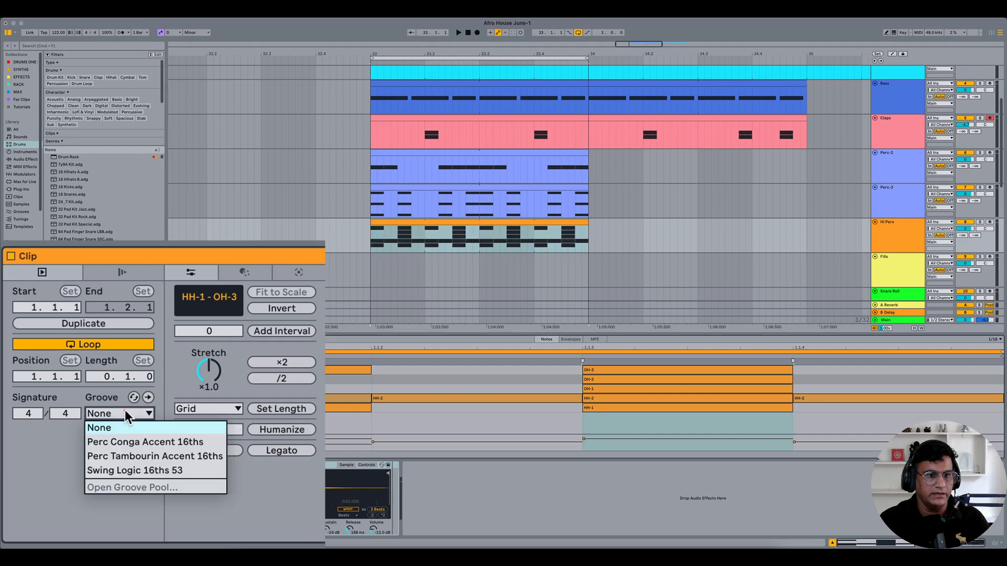
left_click(140, 452)
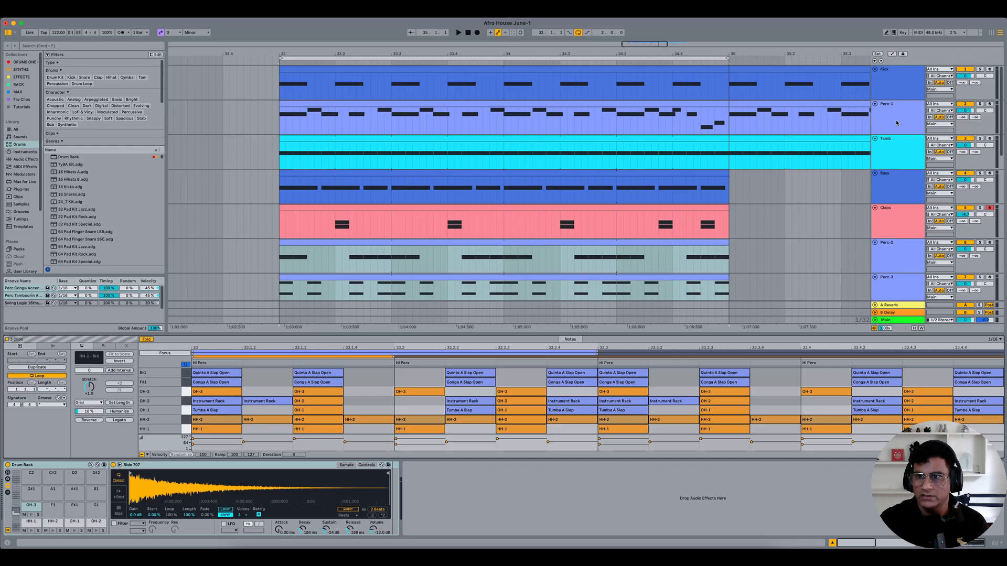
- Select the Perc-1 track, filter the audio effects to Utility devices, and add Spectrum to the track
left_click(897, 117)
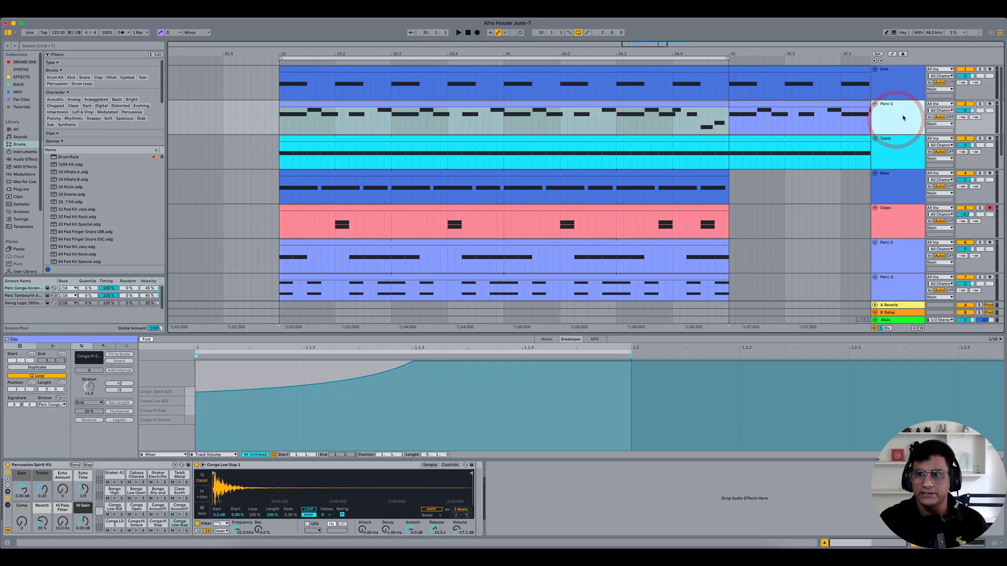
left_click(898, 117)
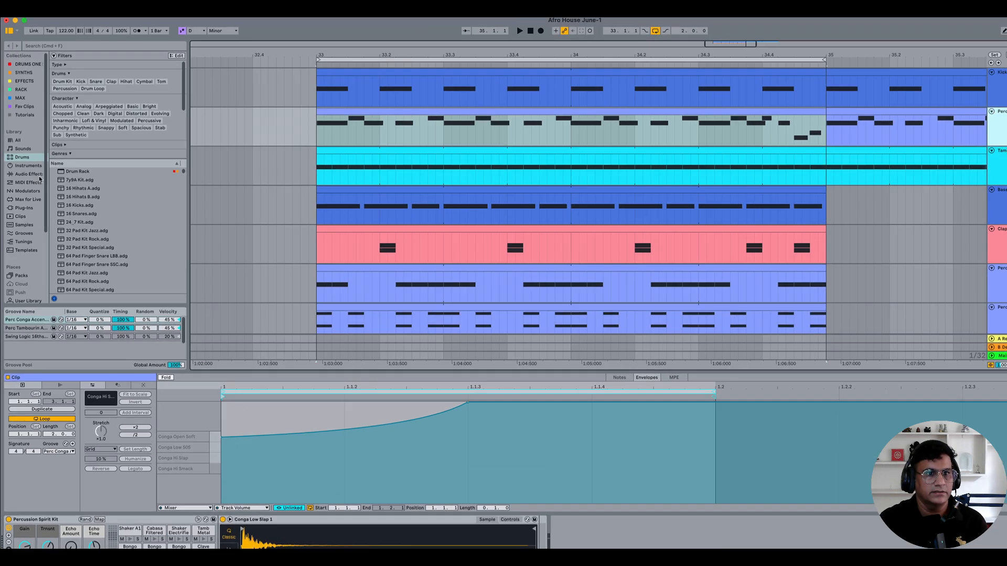
left_click(30, 160)
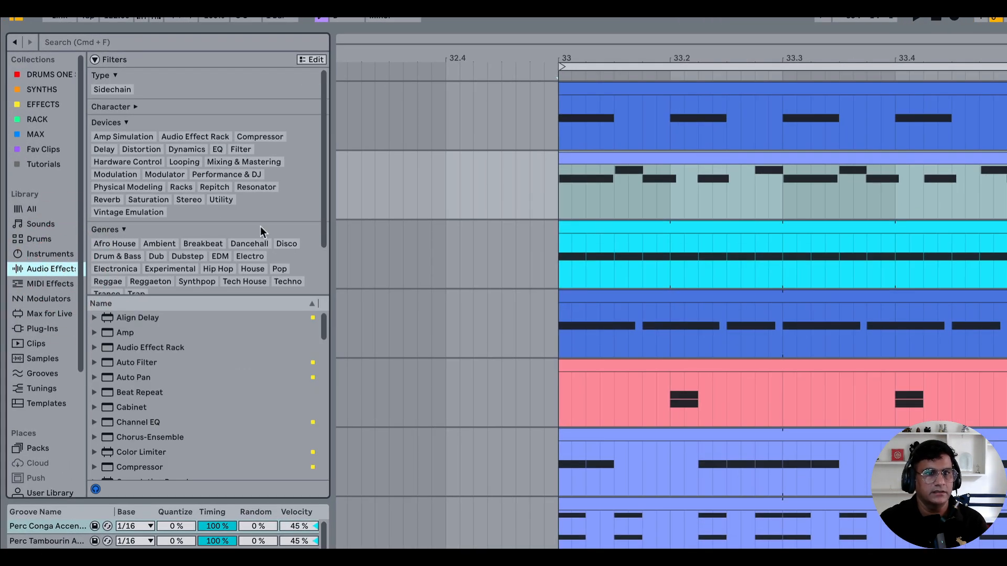
left_click(222, 199)
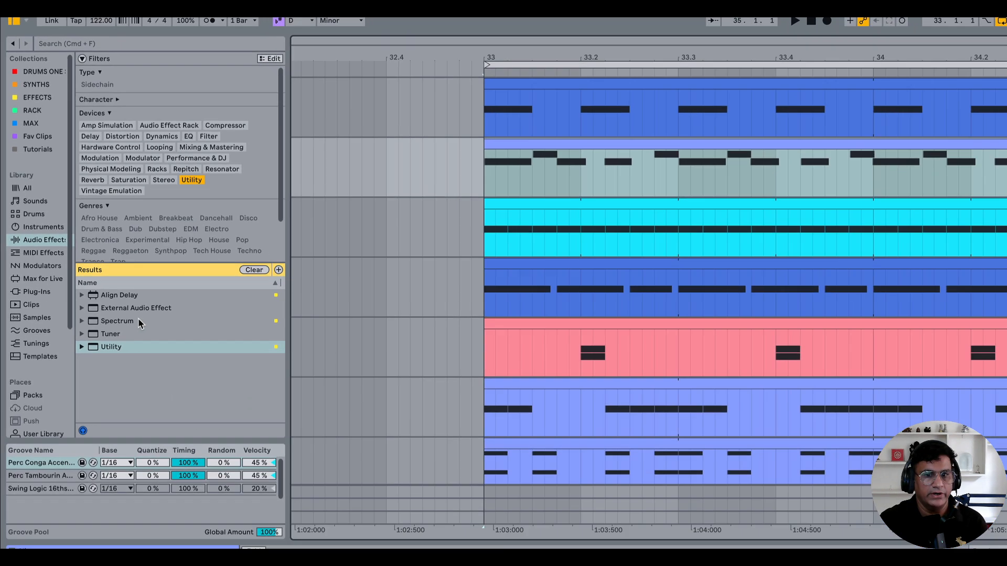
left_click(157, 362)
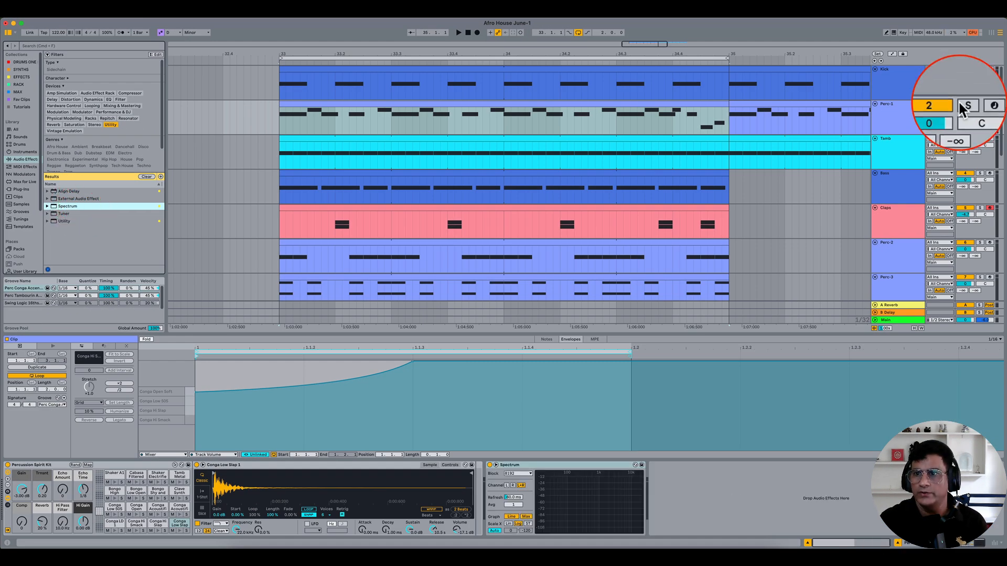
- Solo the Perc-1 track and open its Spectrum analyzer in the expanded display
left_click(979, 103)
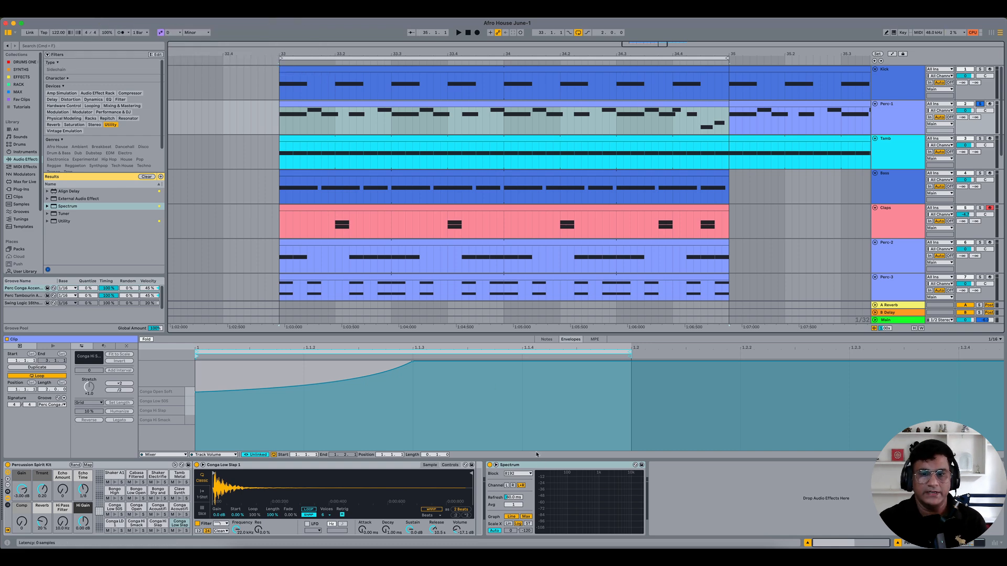
left_click(496, 465)
left_click_drag(552, 310, 552, 291)
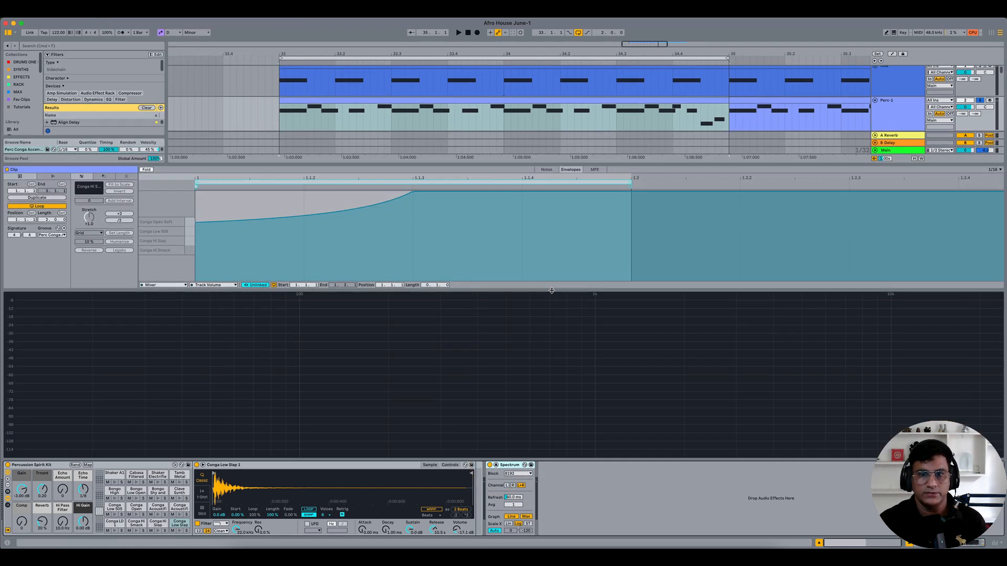
- Solo the Conga Low 505 pad, check its peak note in Spectrum during playback, and transpose the sample to +1 st
left_click(118, 509)
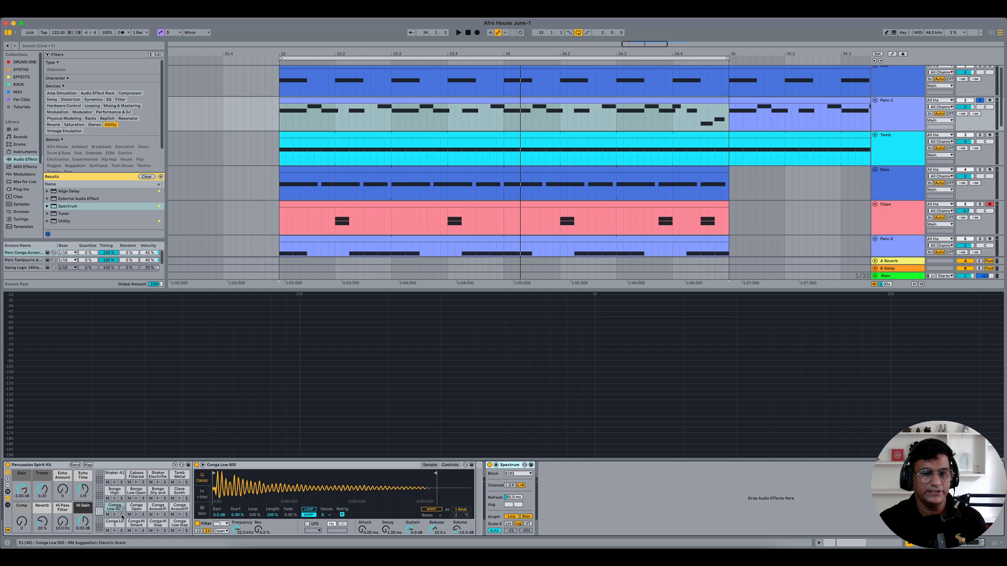
key("space")
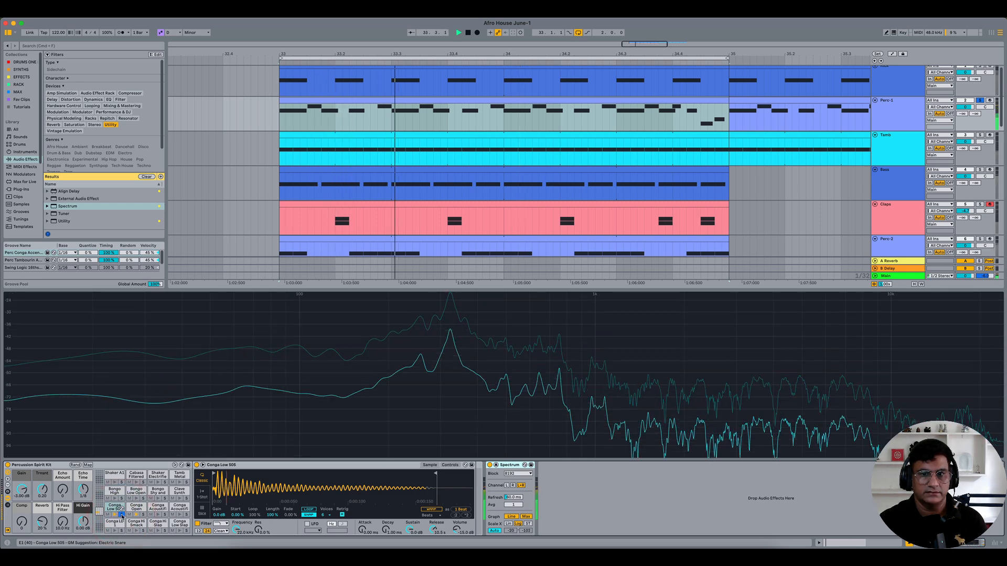
mouse_move(458, 315)
key("space")
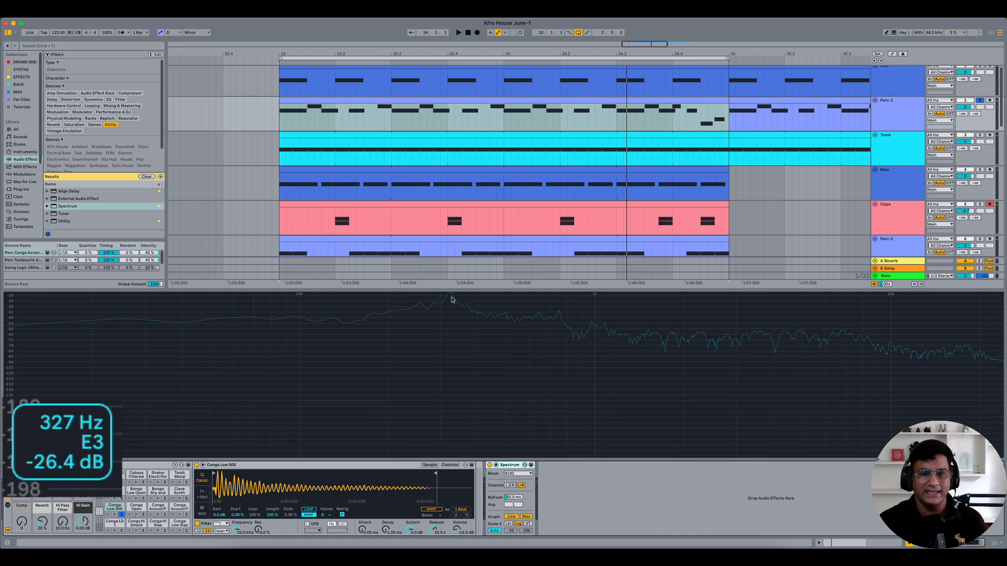
left_click(452, 465)
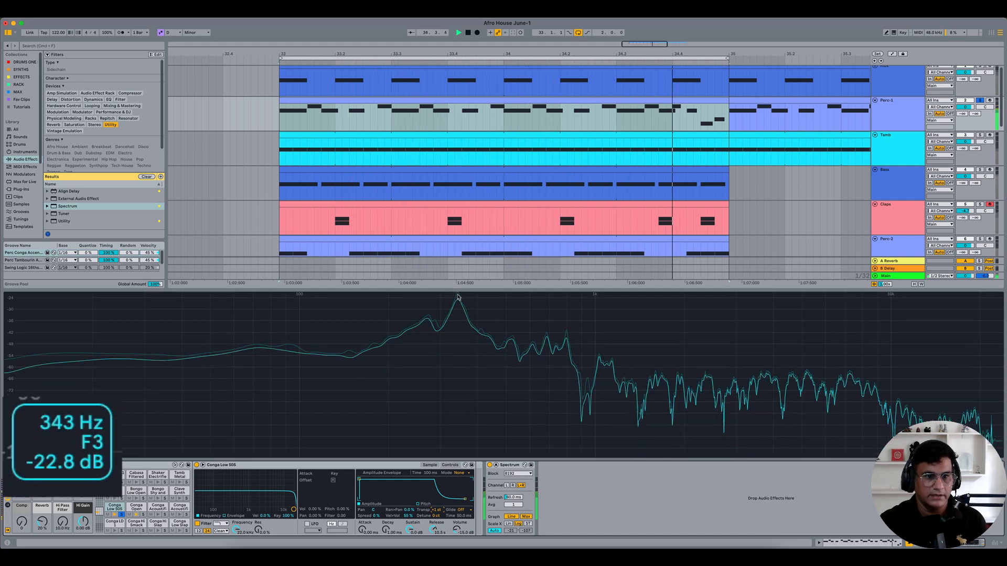
key("space")
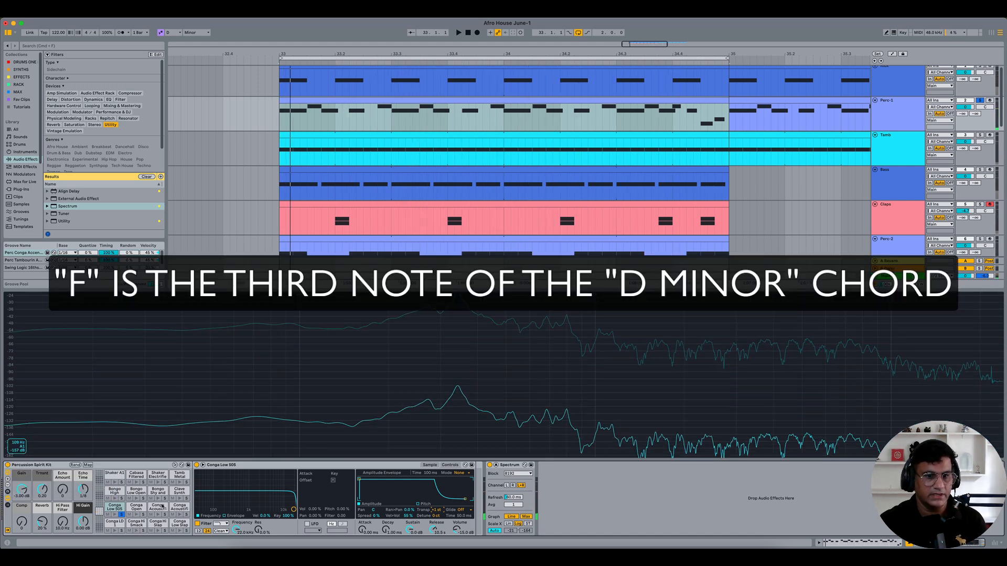
- Solo the Conga Open Soft pad and check its peak note in Spectrum during playback
left_click(122, 514)
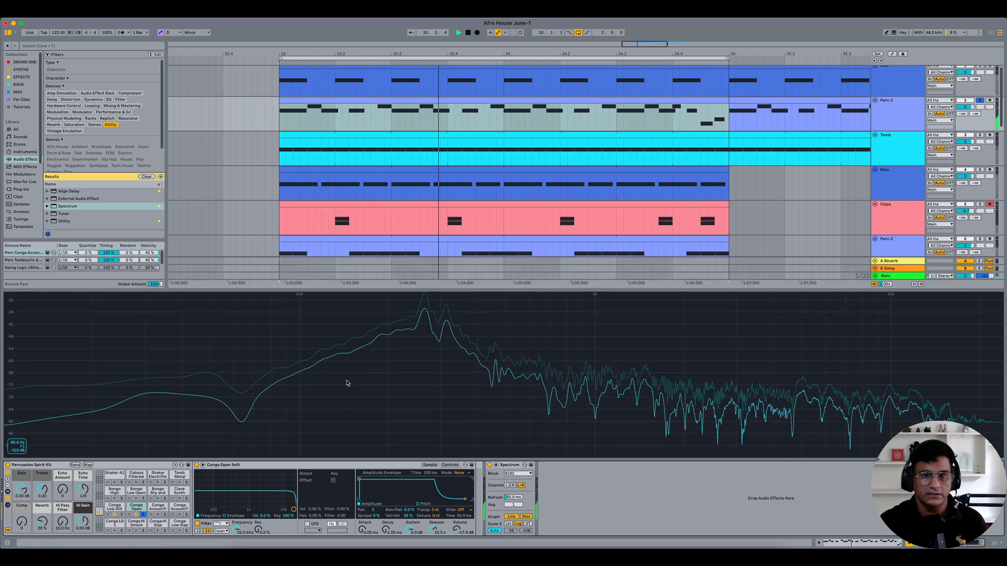
mouse_move(424, 300)
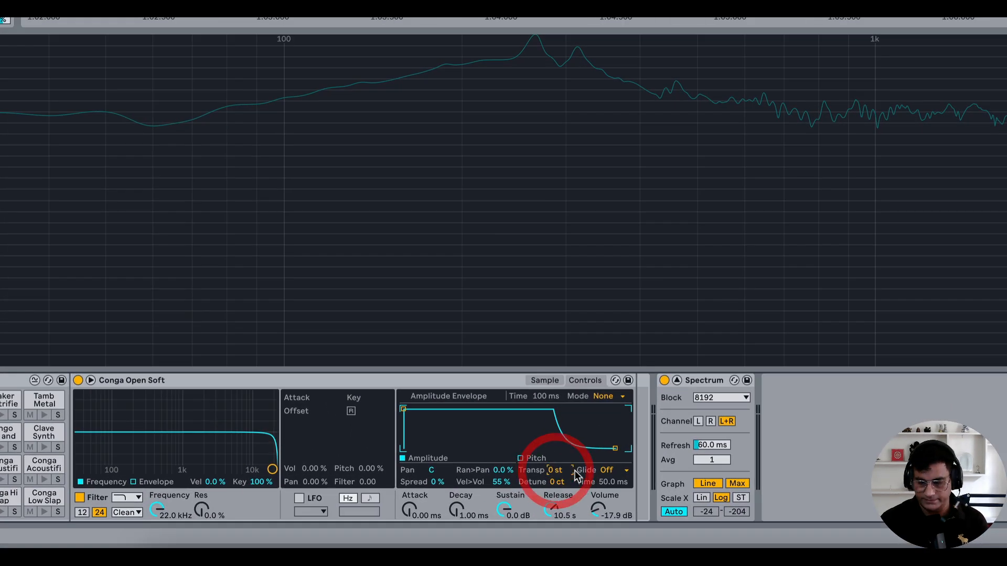
key("space")
mouse_move(441, 309)
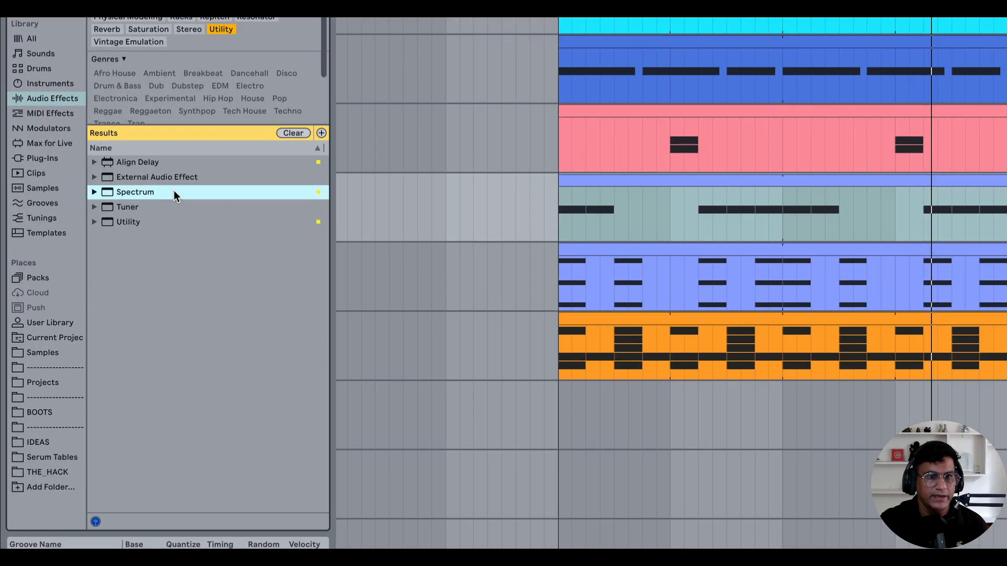
- Add Spectrum to the Perc-2 track, solo the track, and expand the analyzer display
left_click(87, 206)
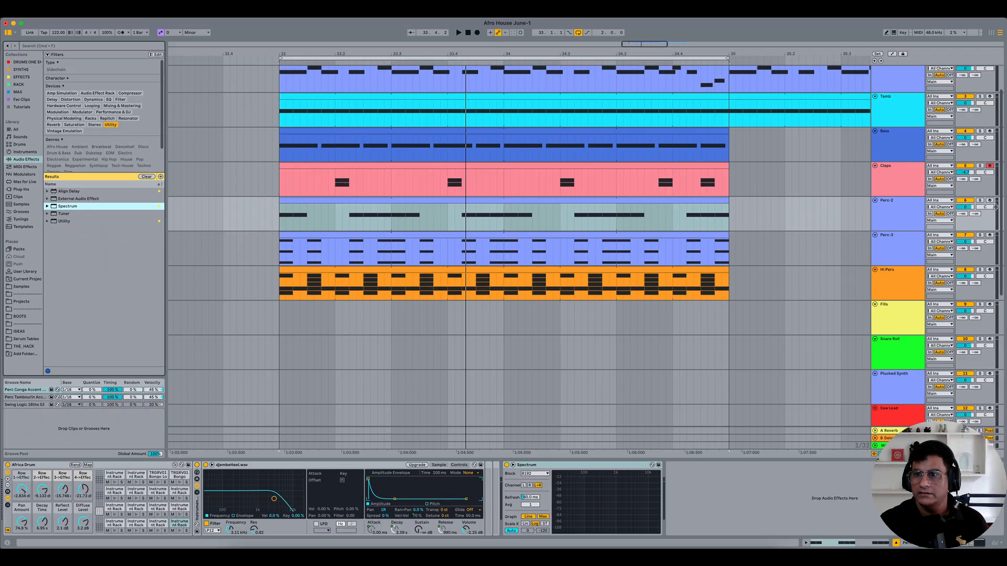
left_click(979, 201)
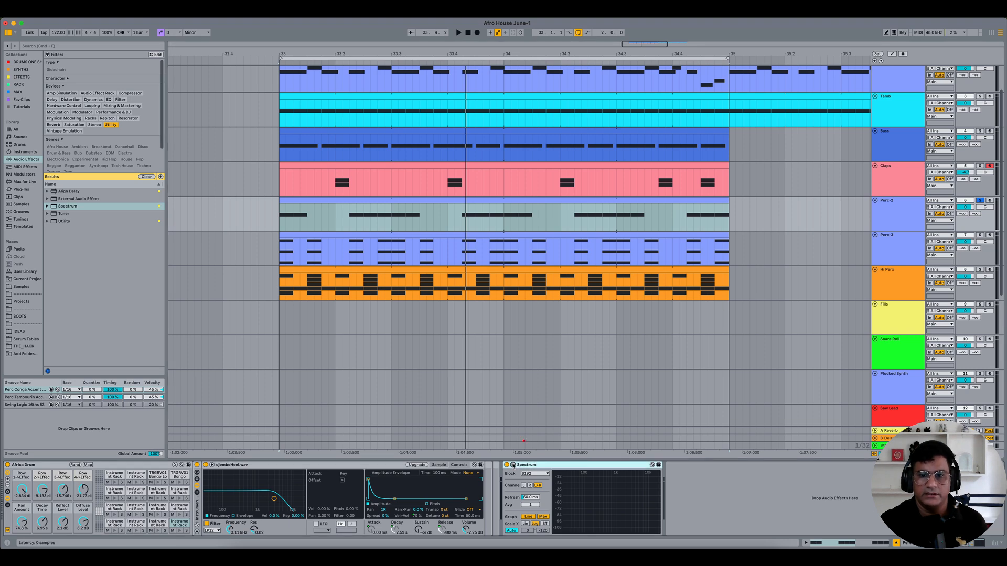
left_click(512, 464)
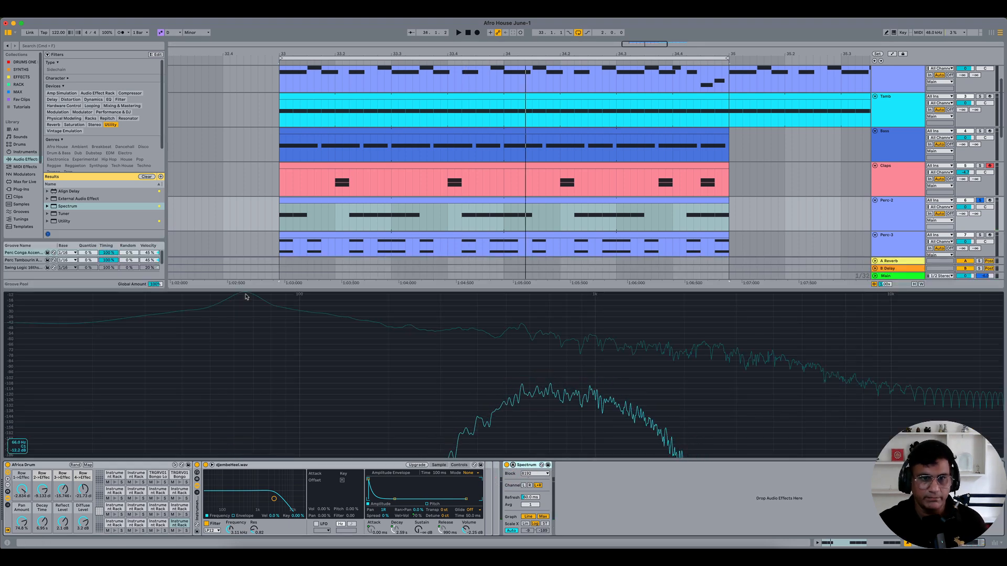
- Check the djembeHeel.wav sample's peak note in Spectrum, transpose it to +2 st, and play the loop to recheck it
key("space")
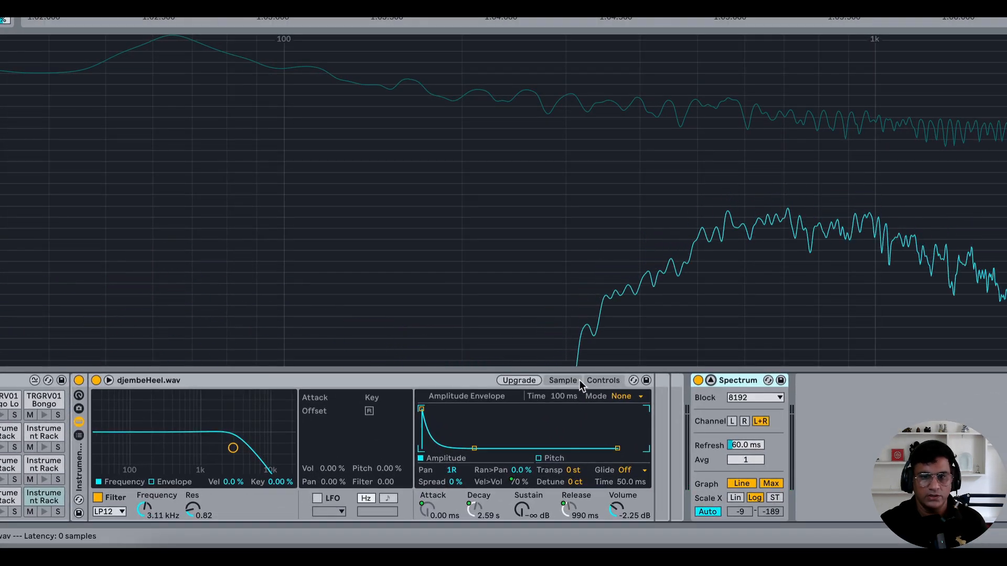
left_click(511, 433)
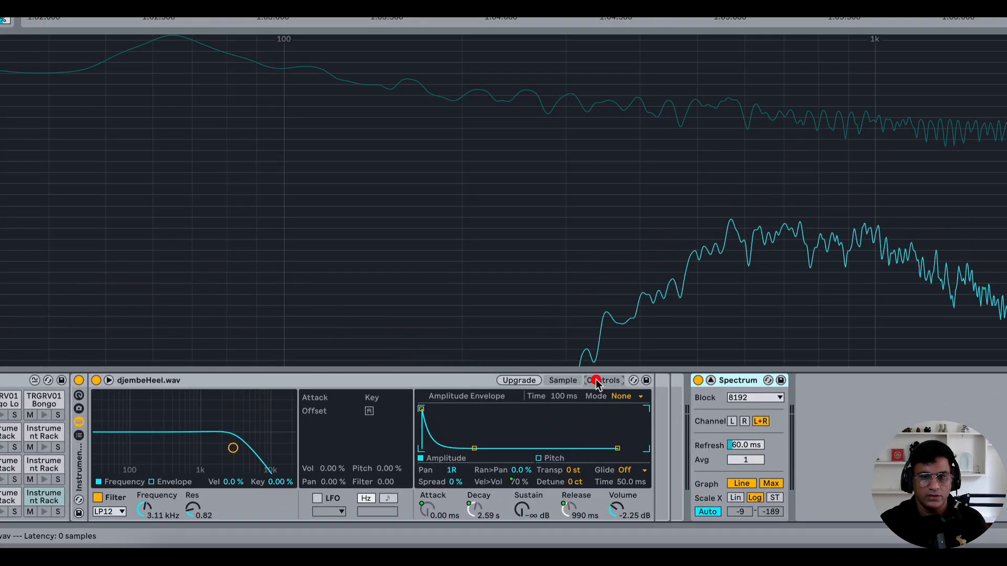
left_click(588, 471)
key("Up")
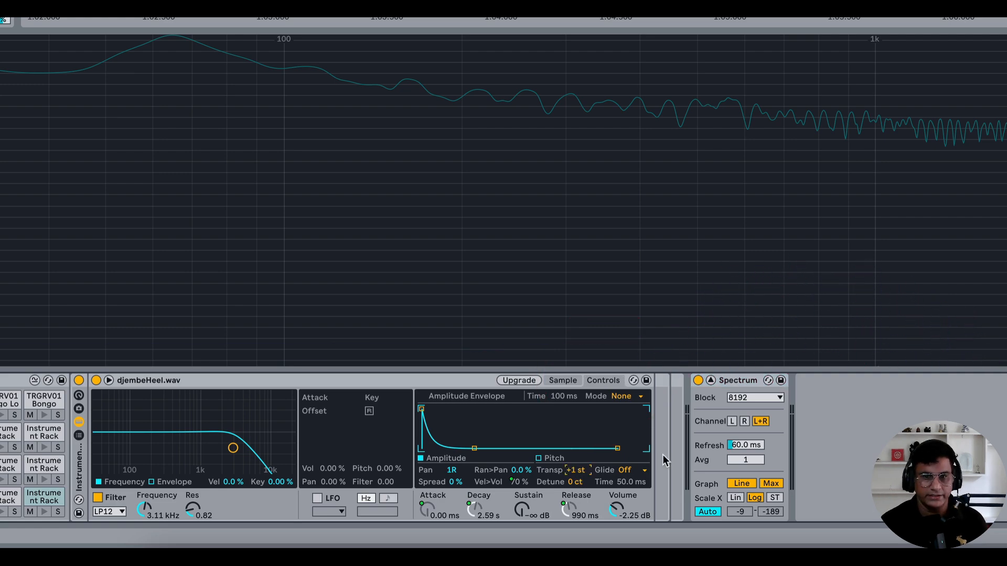
key("Up")
key("space")
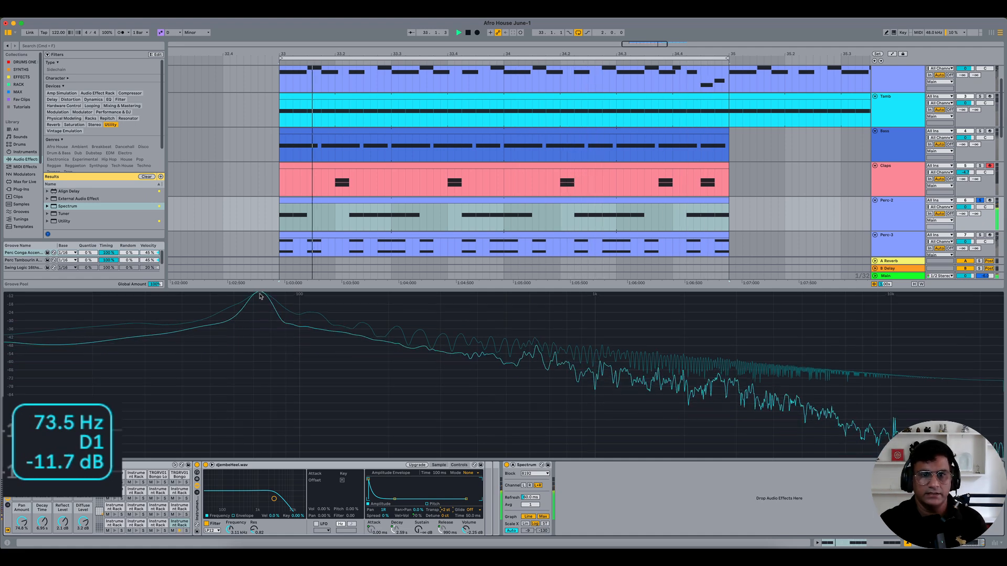
- Stop playback, solo Perc-3 instead of Perc-2, add Spectrum to Perc-3, and expand the analyzer display
key("space")
scroll(713, 179, "down", 3)
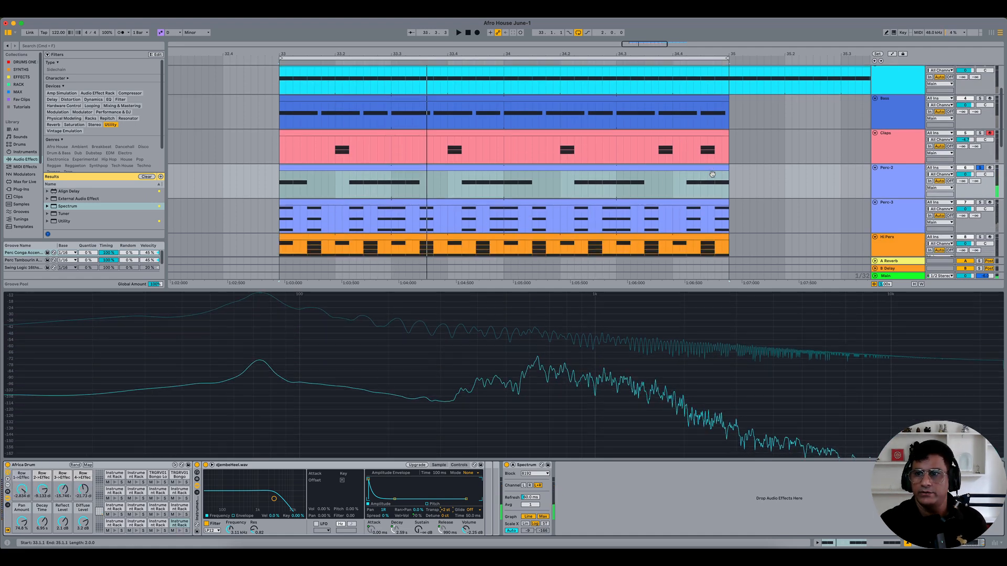
left_click(980, 142)
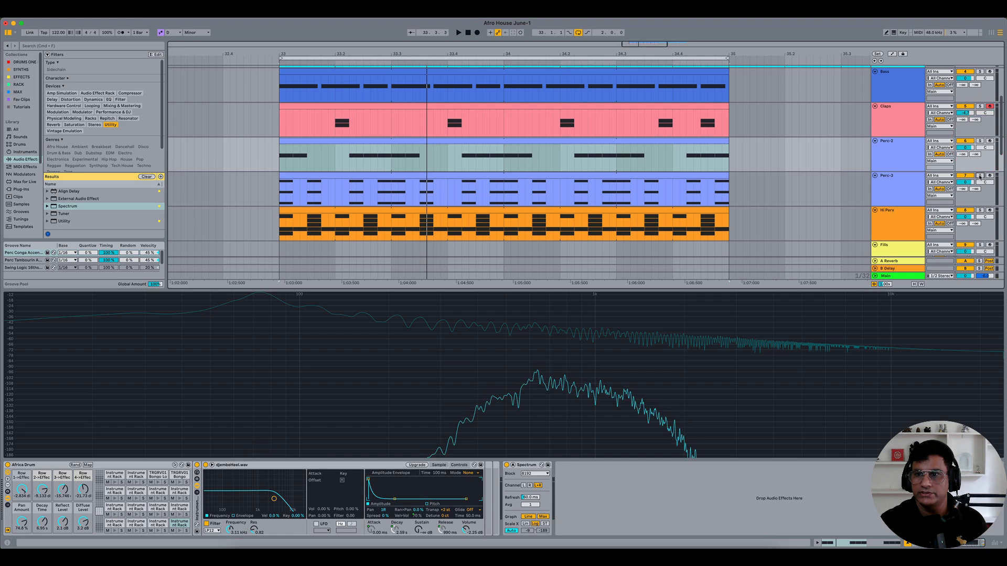
left_click(980, 175)
left_click(897, 191)
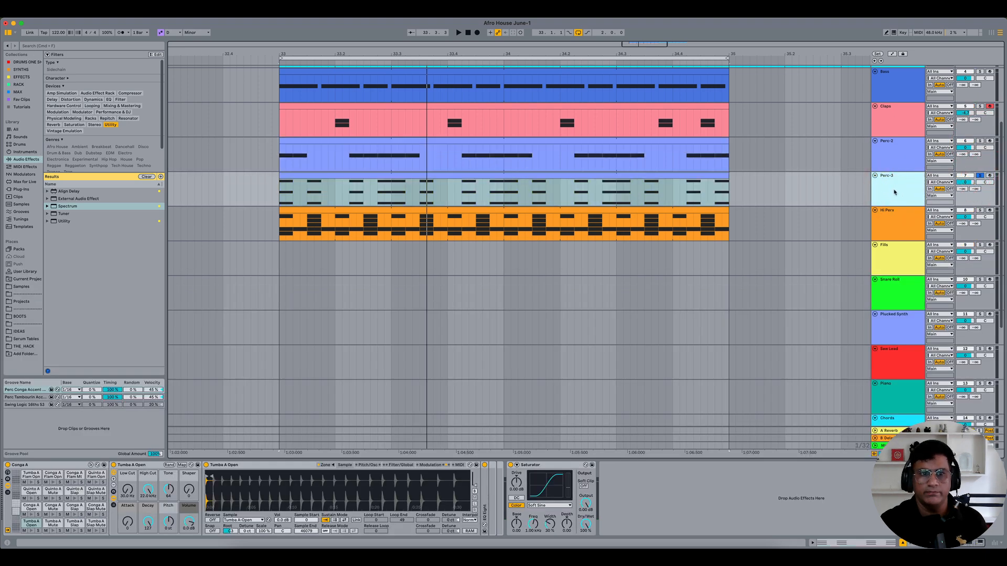
left_click(76, 207)
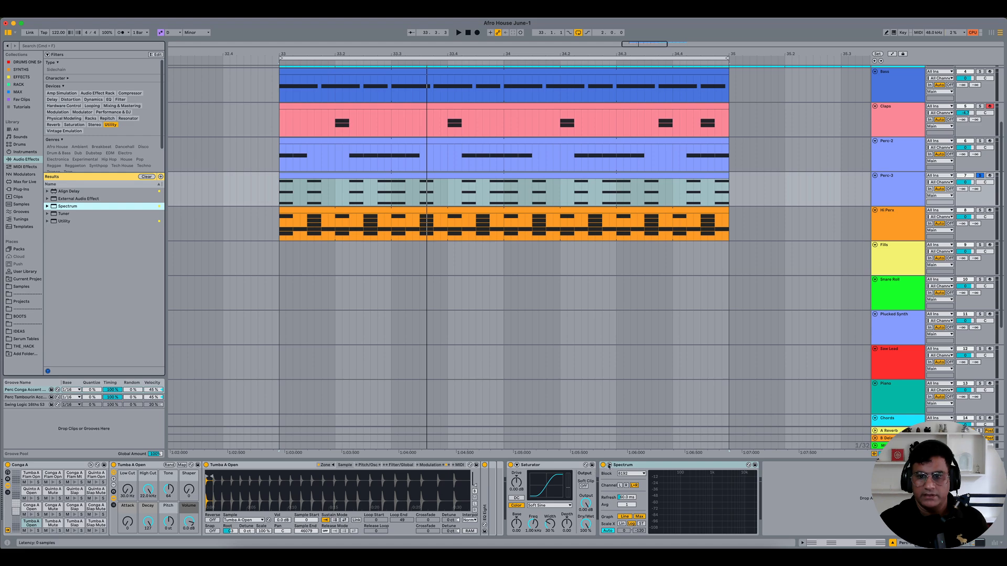
left_click(609, 465)
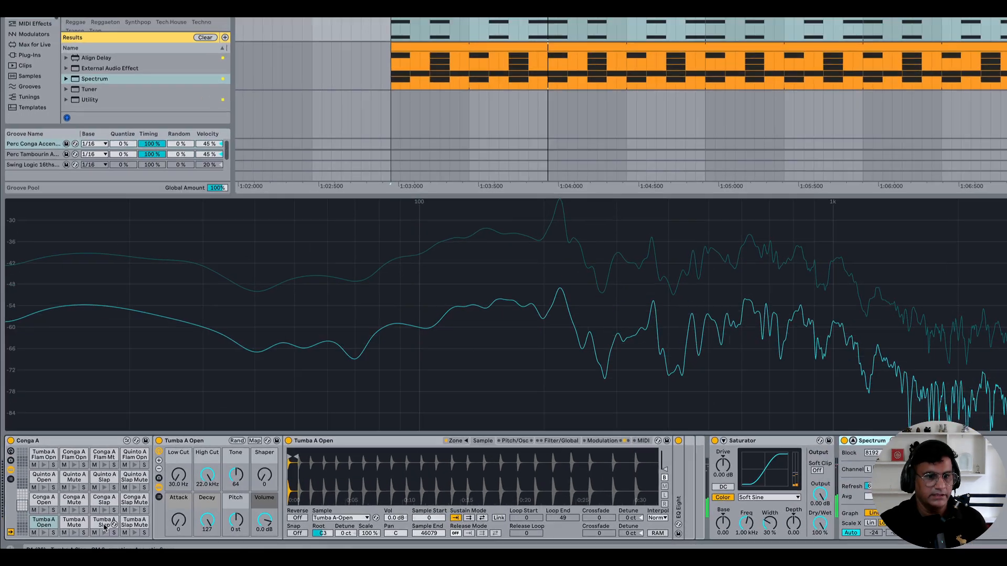
- Solo the Tumba A Slap pad in the Conga A rack and check its peak note in Spectrum during playback
left_click(74, 523)
left_click(74, 507)
left_click(143, 458)
left_click(146, 519)
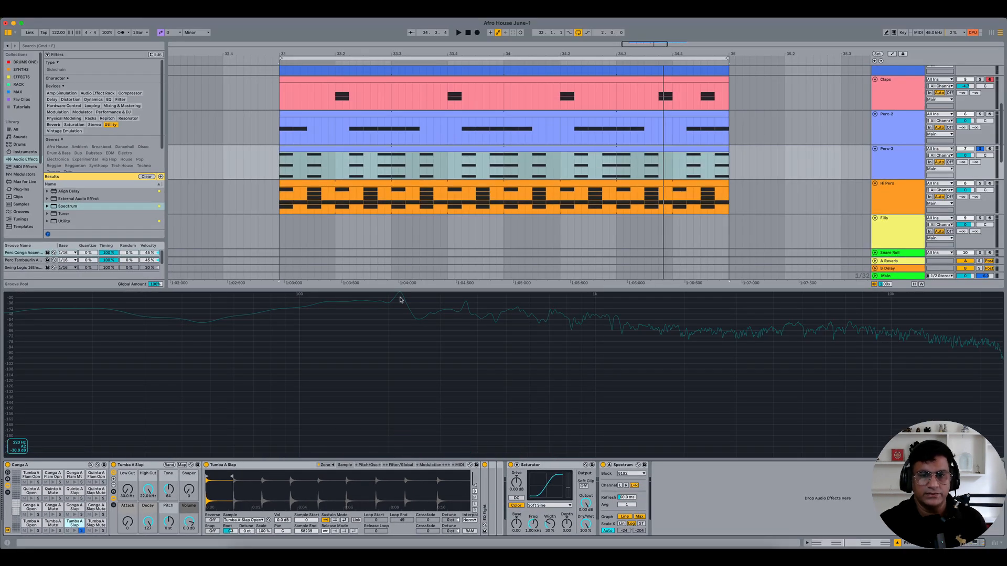
key("space")
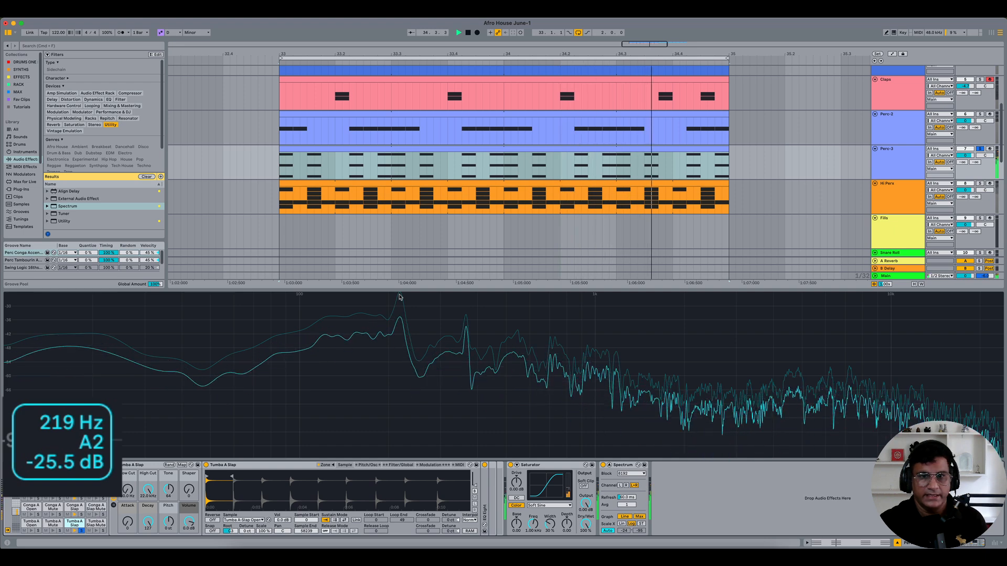
key("space")
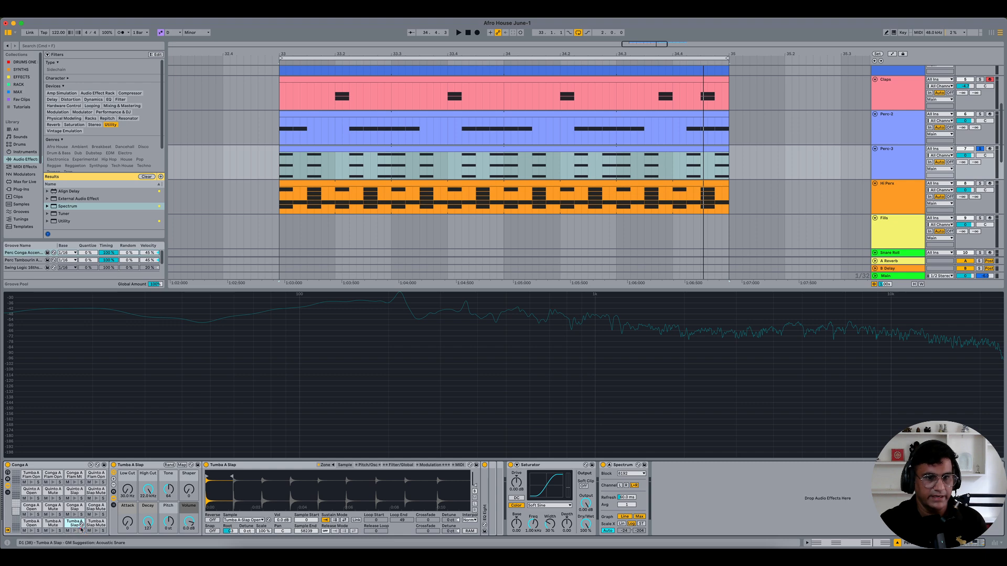
- Solo the Conga A Slap Open pad and check its peak note in Spectrum during playback
key("space")
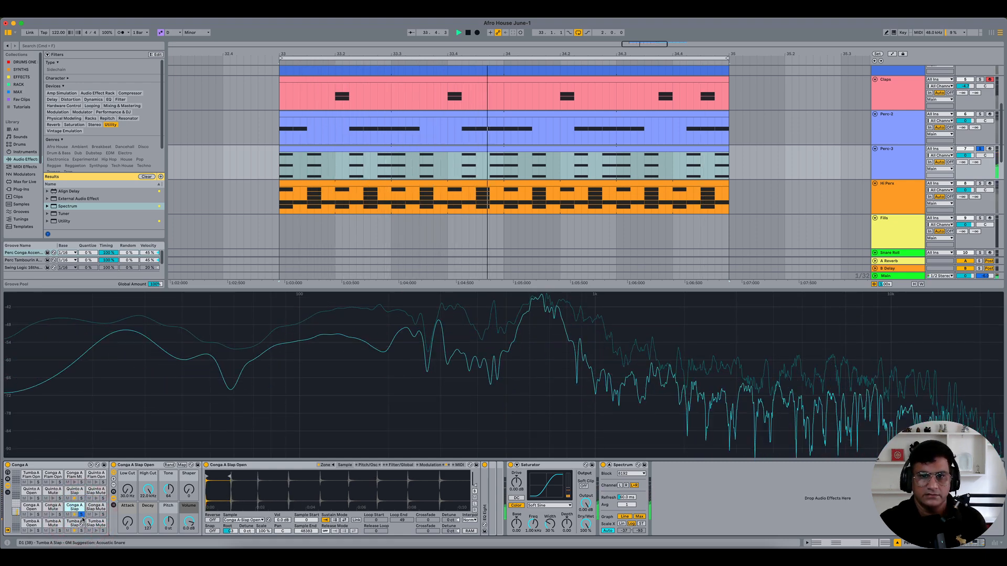
mouse_move(547, 302)
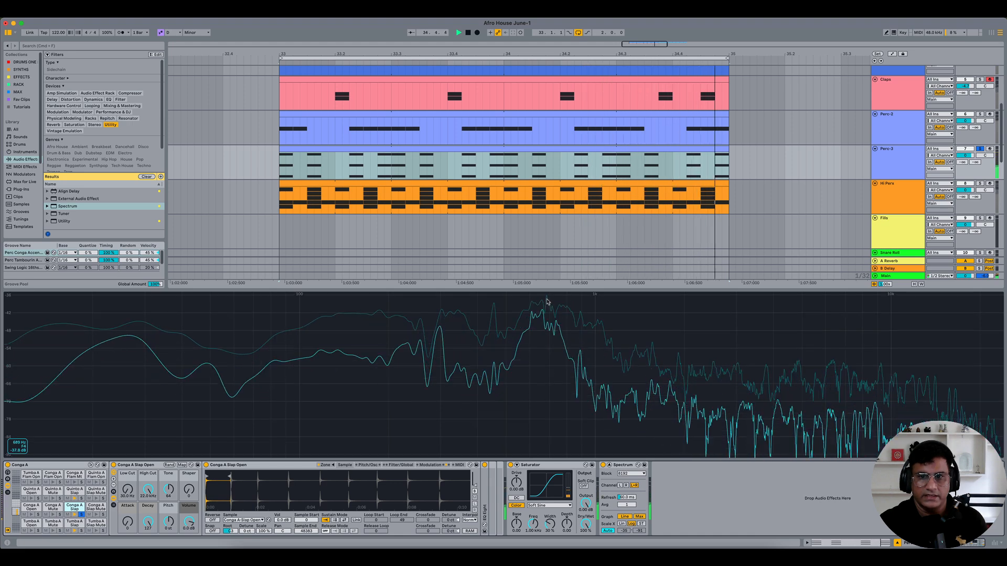
key("space")
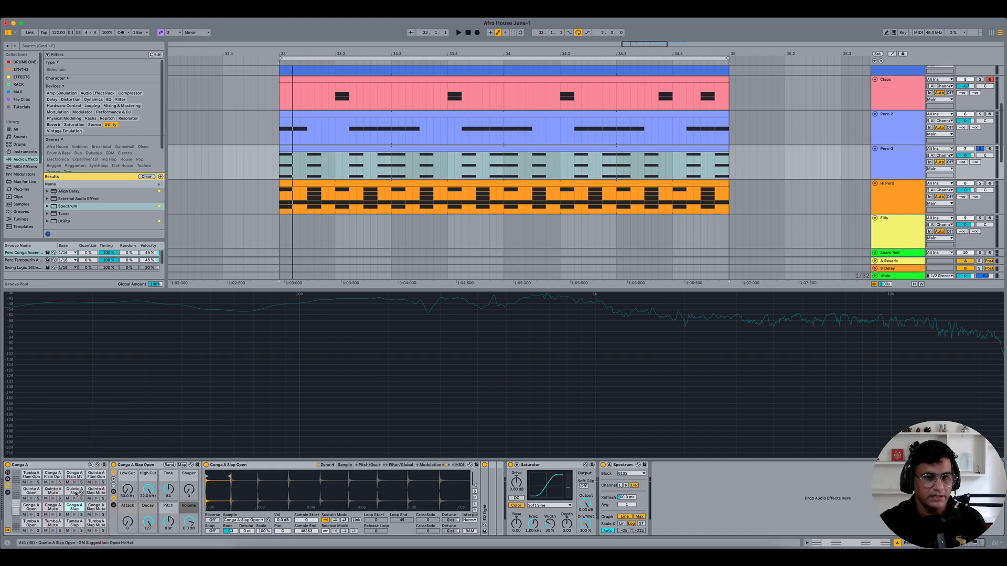
- Solo the Quinto A Slap Open pad, check its peak note in Spectrum, and set its pitch to -2 st
key("space")
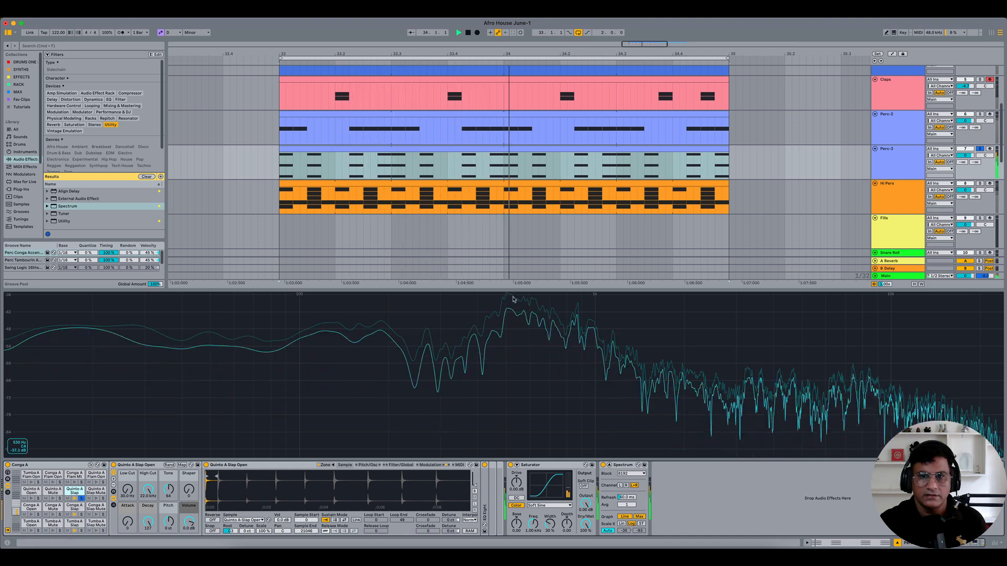
key("space")
key("space")
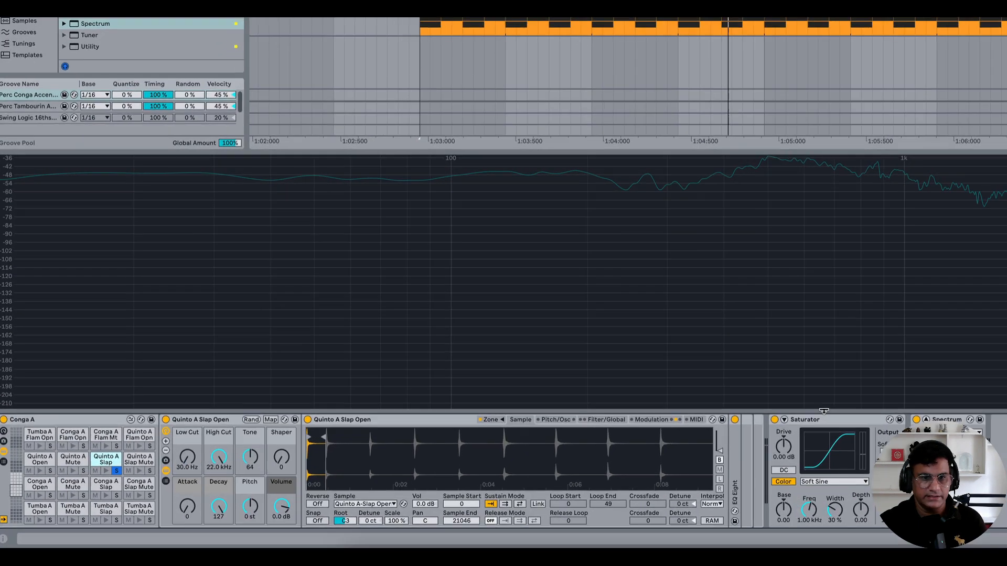
left_click(170, 522)
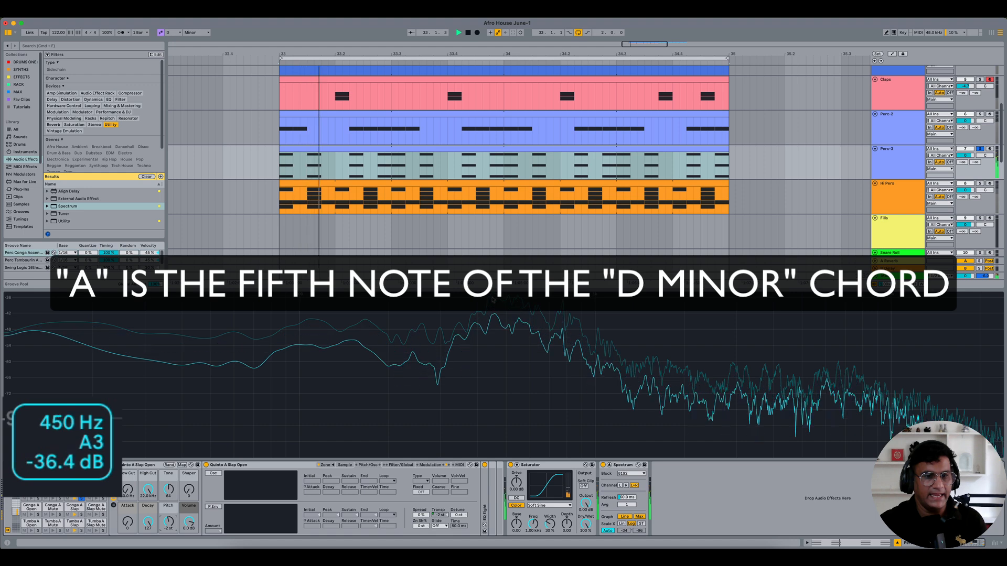
left_click(80, 494)
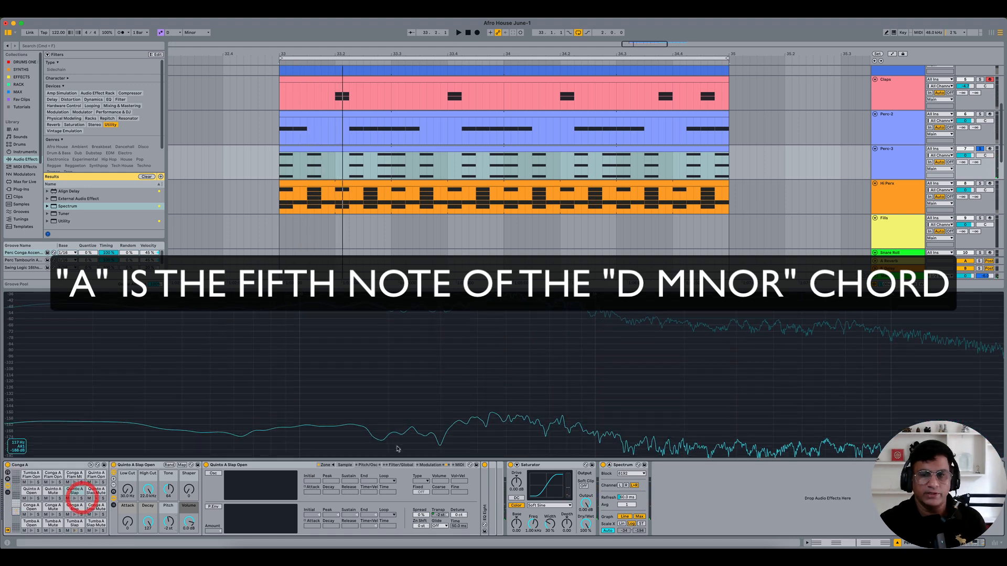
- Collapse the Spectrum displays on Perc-3 and Perc-2, and solo Perc-2 together with Perc-3 during playback
left_click(610, 464)
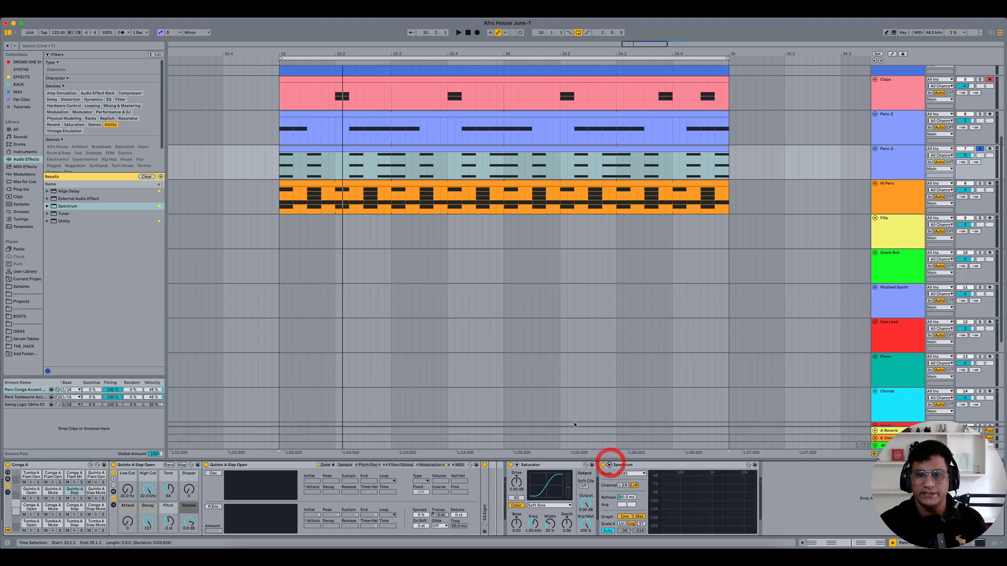
scroll(682, 309, "up", 4)
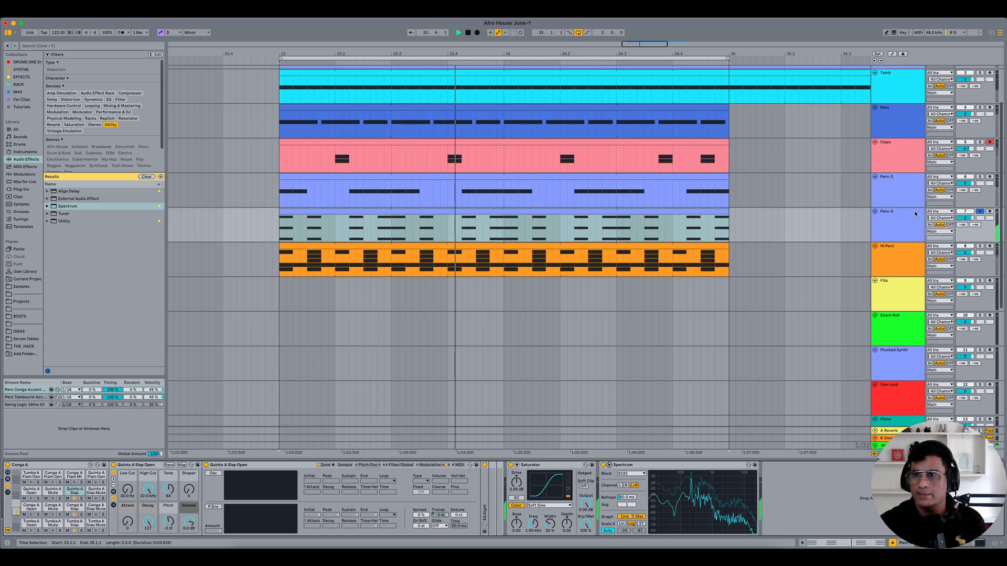
left_click(985, 177)
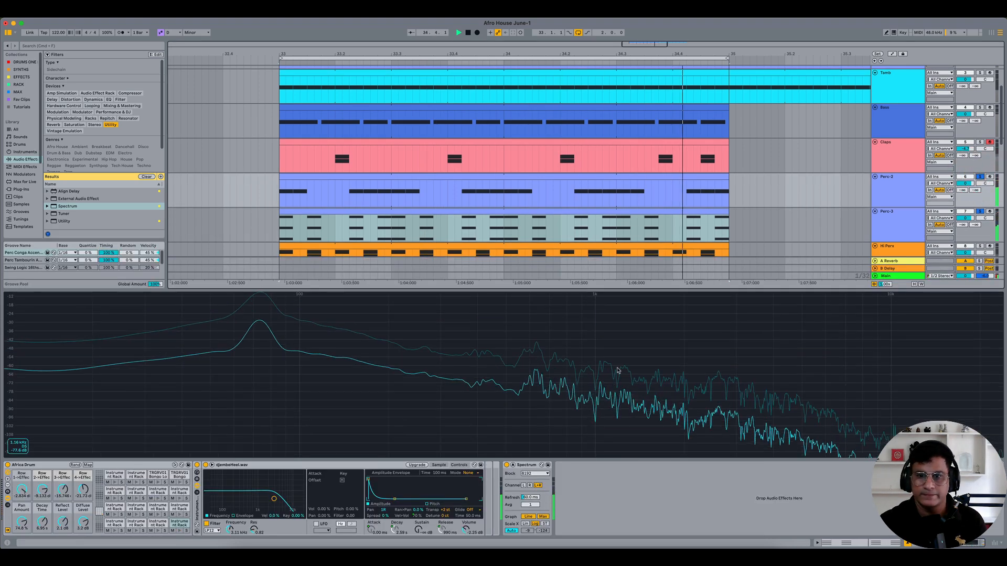
left_click(623, 346)
- Audition the loop with Perc-1 and Kick soloed alongside Perc-2 and Perc-3, then clear the solos
scroll(868, 242, "up", 3)
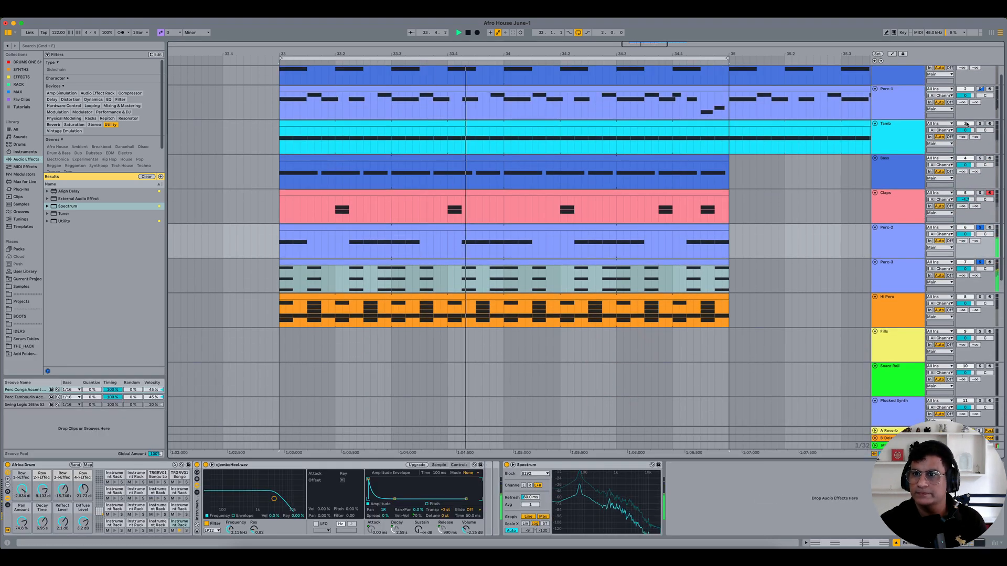
scroll(922, 153, "up", 1)
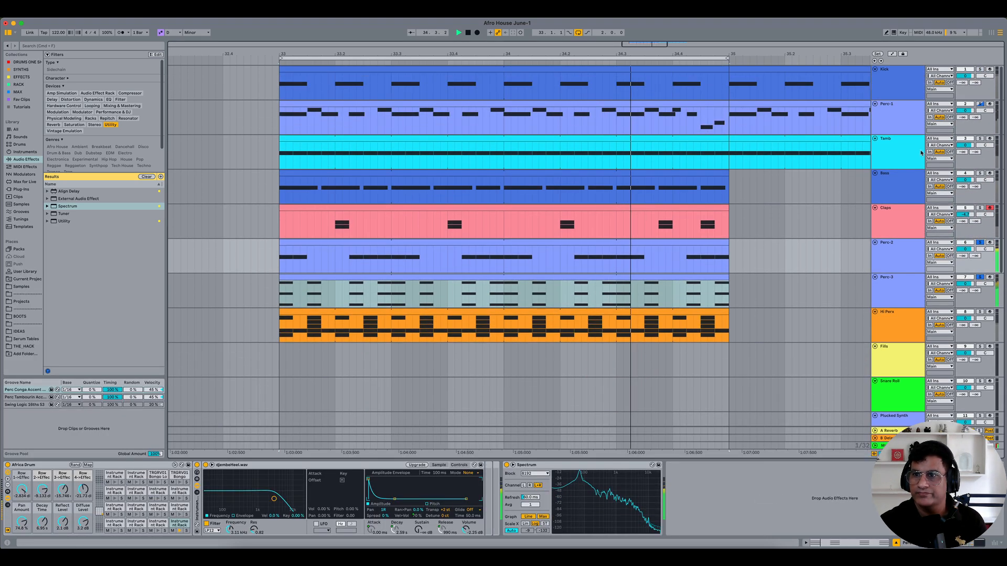
left_click(978, 104)
left_click(718, 380)
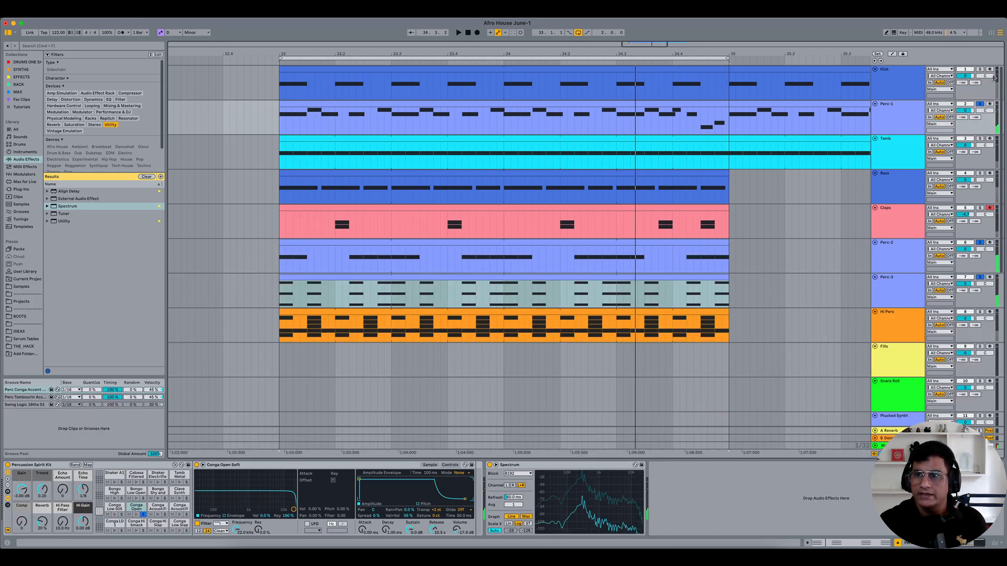
left_click(979, 69)
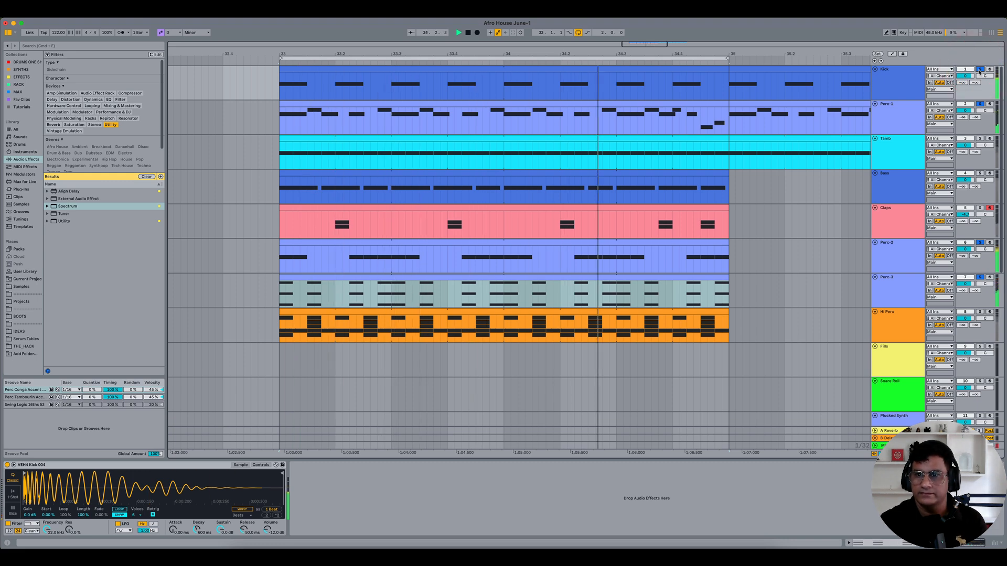
left_click(979, 70)
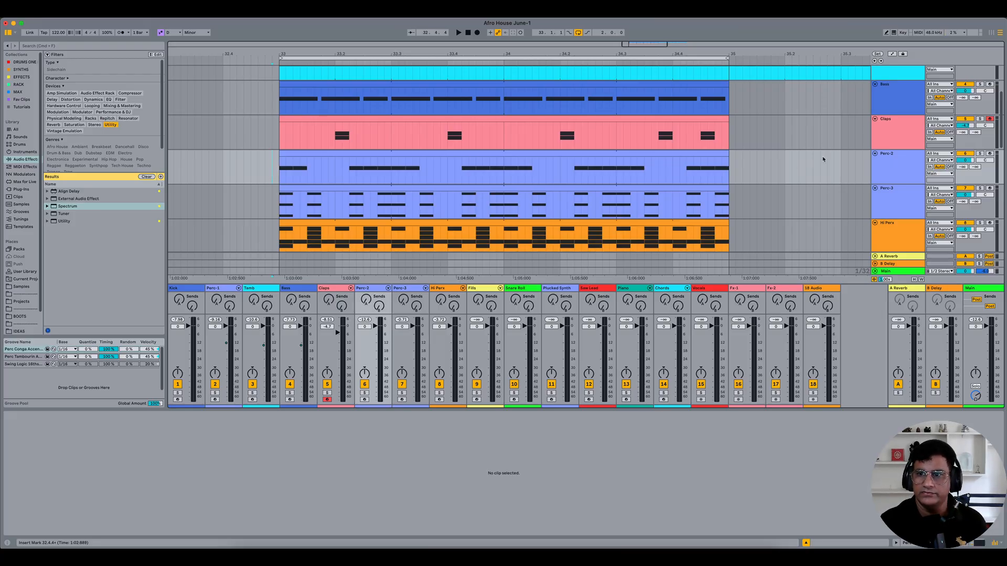
- Solo the Perc-2 track and open the Mixer Track Volume envelope of its MIDI clip
left_click(979, 154)
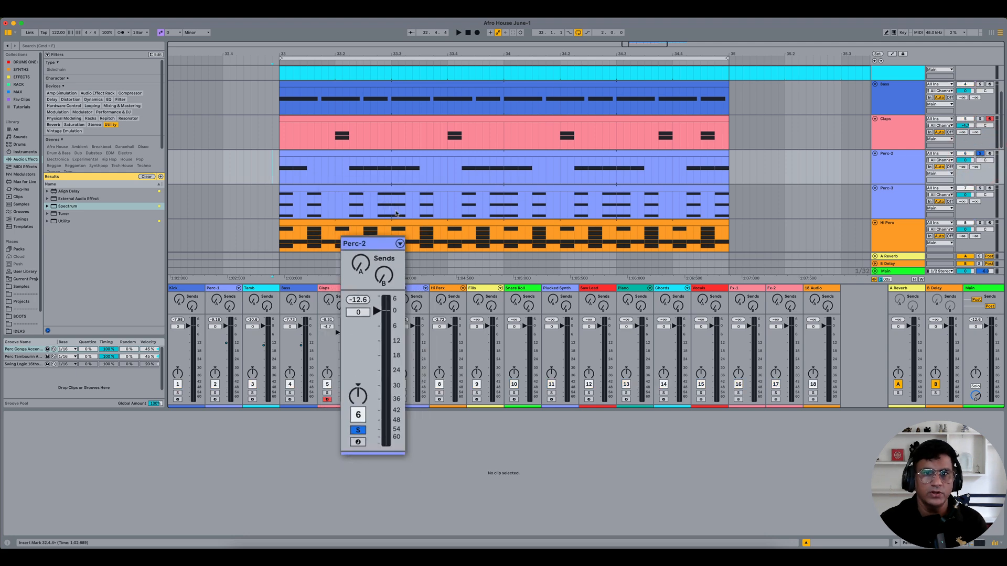
left_click(403, 142)
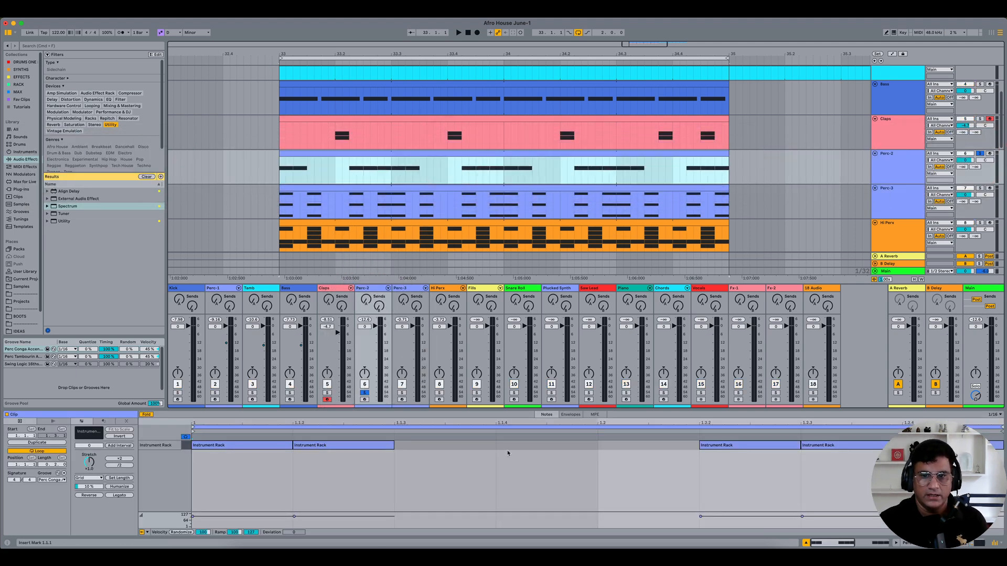
left_click(571, 414)
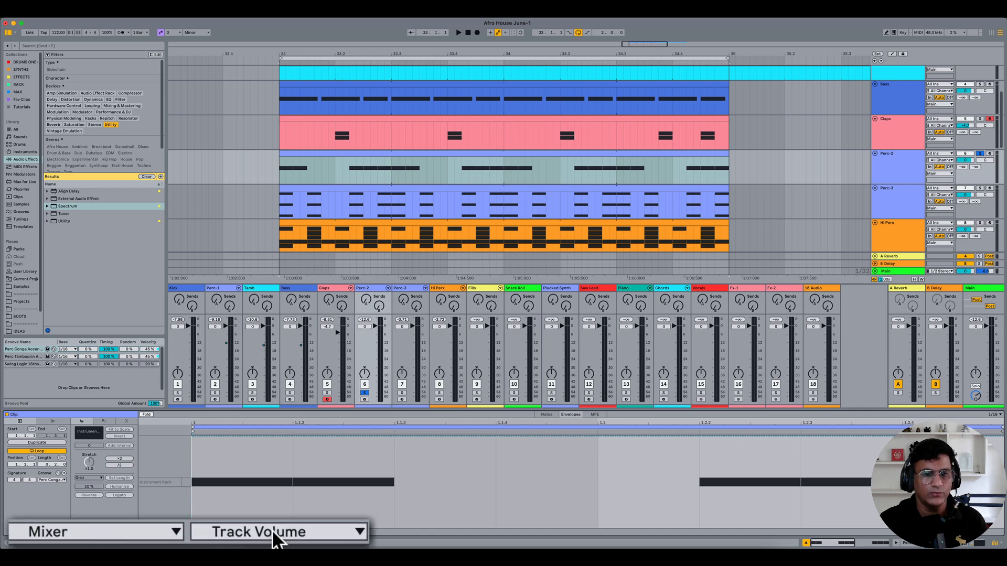
- Insert a rising S-curve shape over the first beat of the Perc-2 clip's Track Volume envelope
left_click_drag(195, 465, 489, 478)
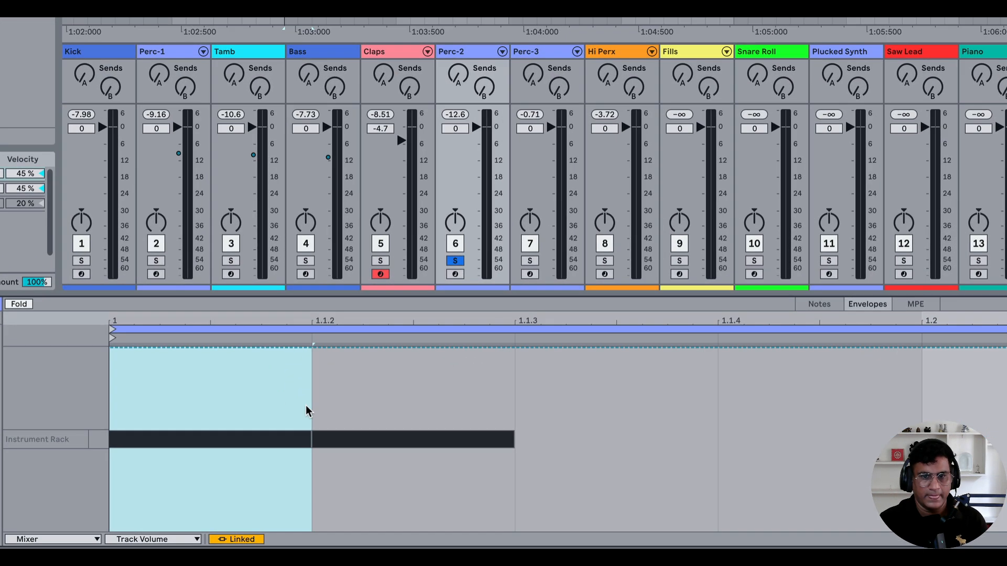
left_click_drag(703, 431, 861, 434)
right_click(860, 433)
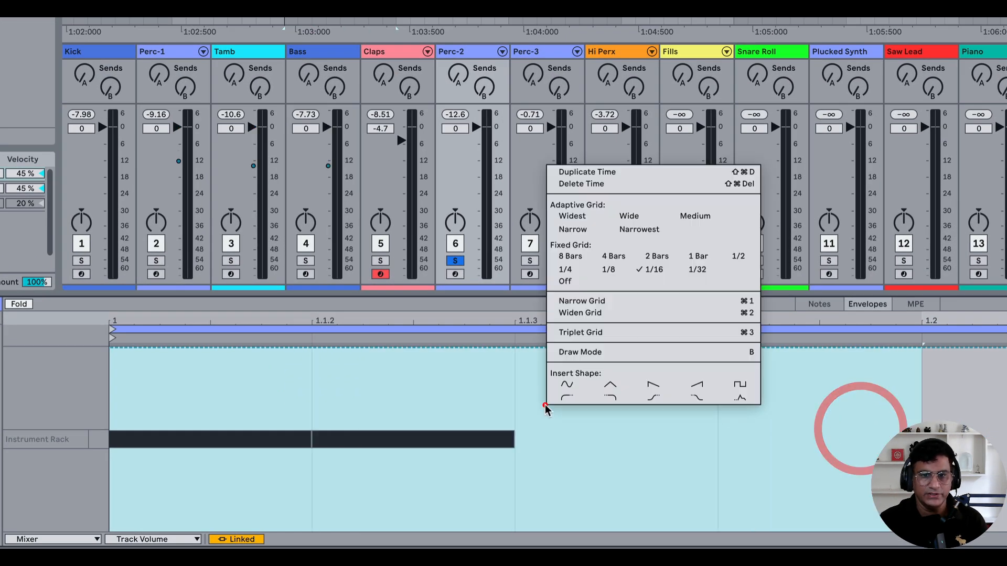
left_click(652, 385)
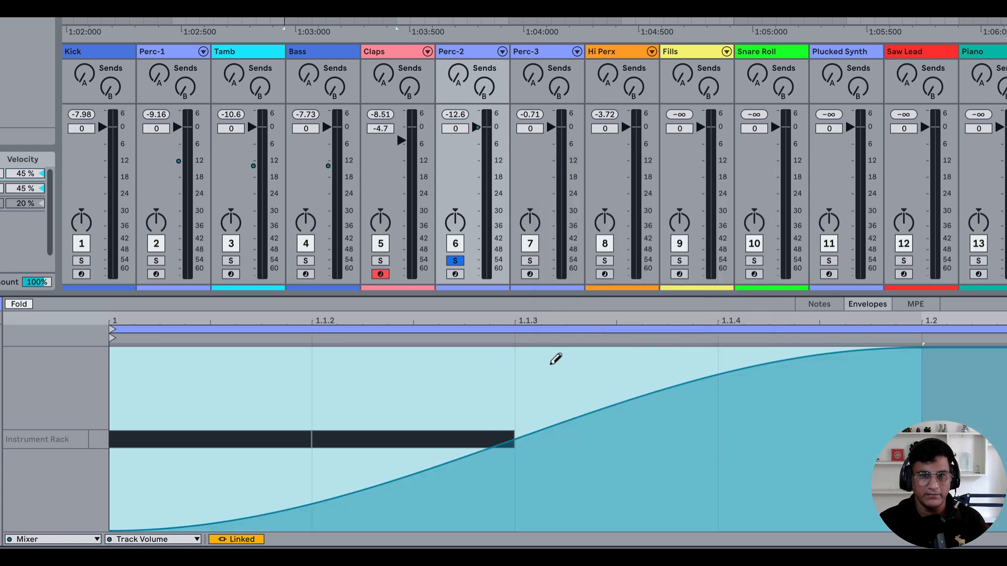
- Hold the volume envelope at full level from 1.1.3 and shape the preceding rise into a single concave curve
left_click_drag(555, 360, 556, 319)
key("b")
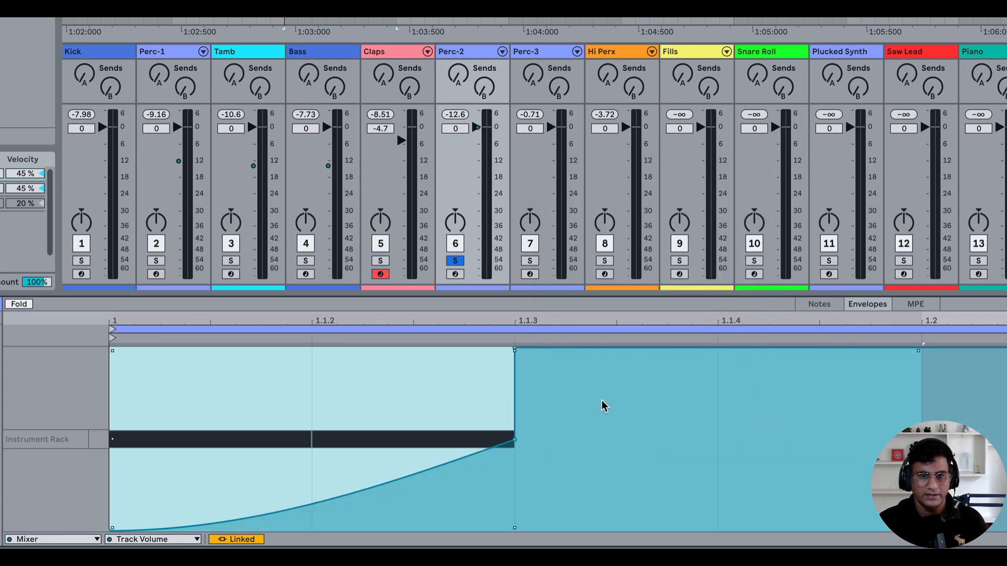
left_click(513, 443)
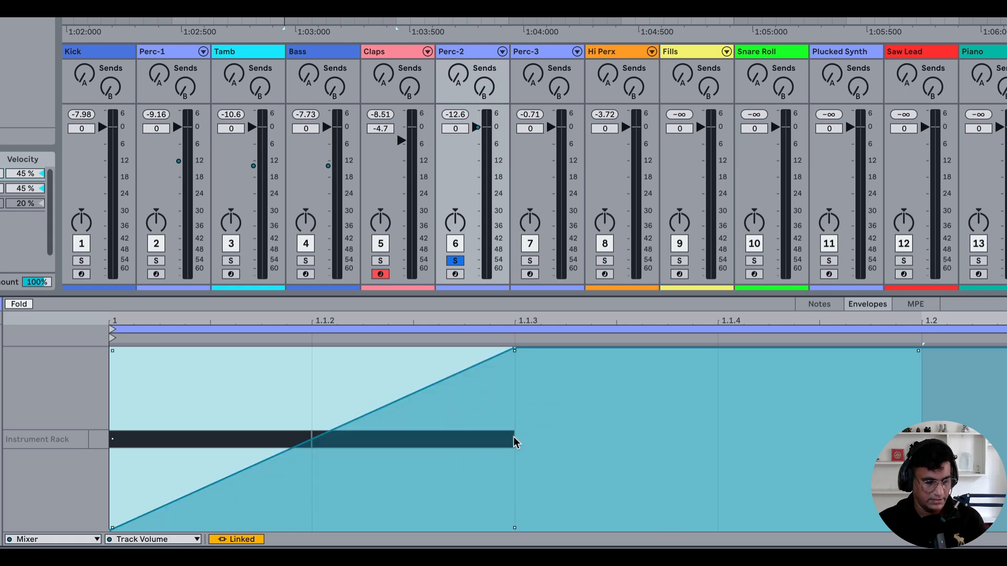
left_click_drag(346, 435, 346, 474)
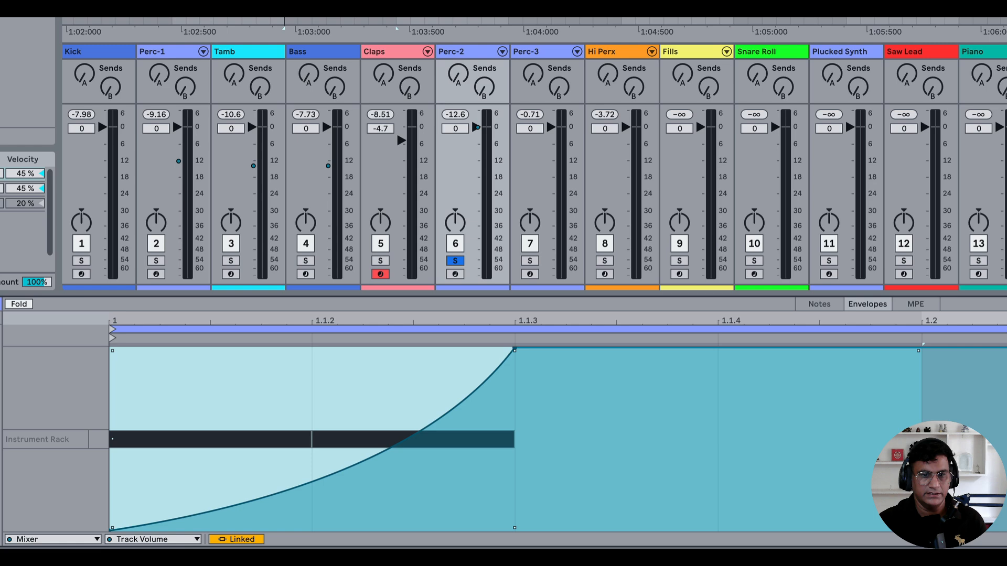
- Play the Perc-2 volume ramp and raise the envelope's starting point to 42.9 %
key("space")
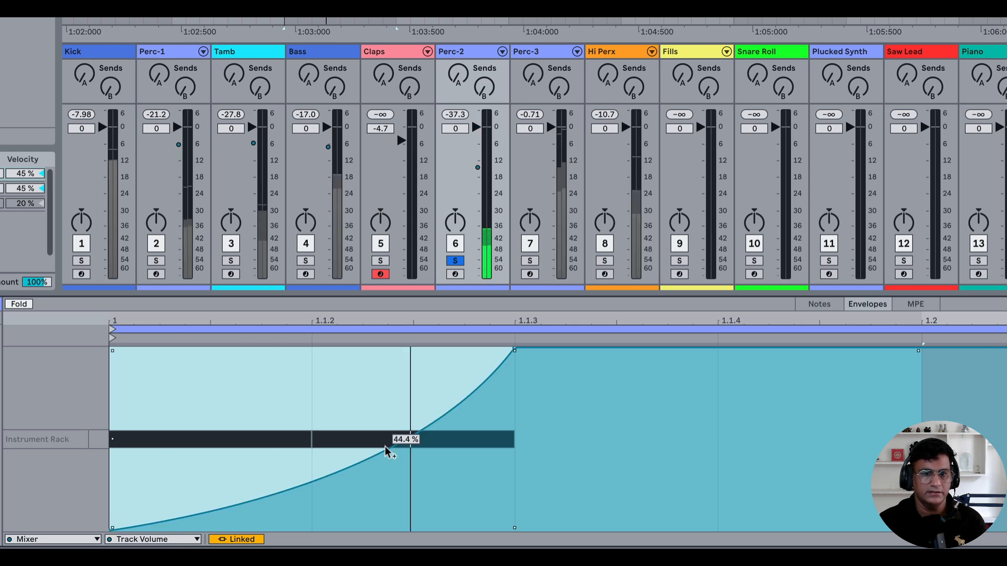
left_click(188, 456)
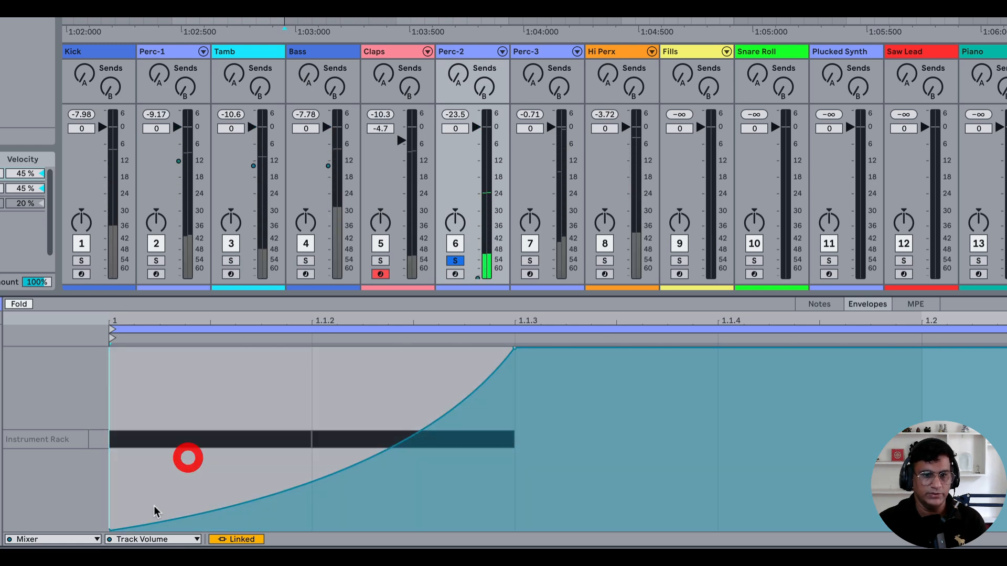
left_click_drag(110, 504, 110, 451)
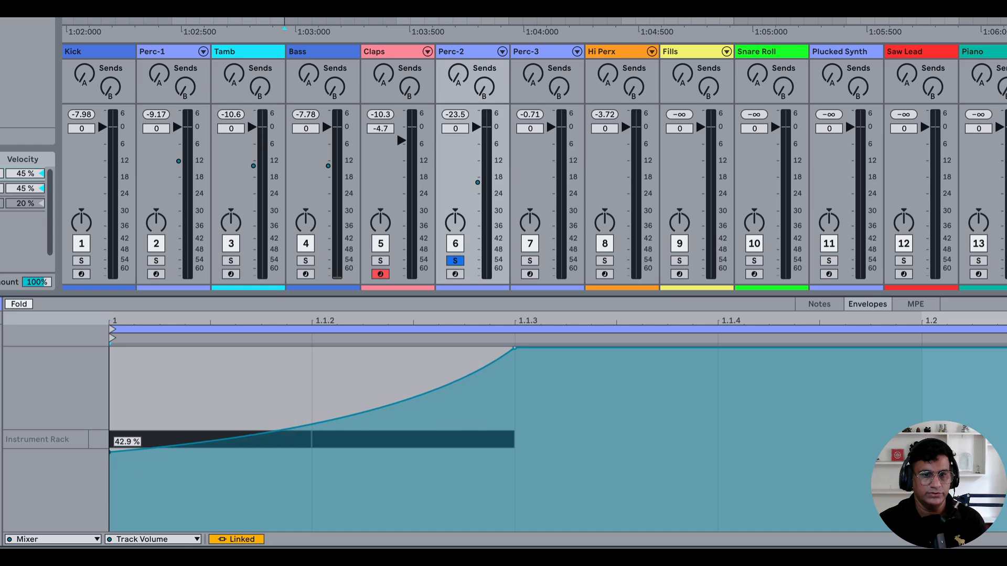
- Set the starting point of the Perc-2 clip's Track Volume envelope to 60 % and play the groove
left_click(133, 394)
right_click(110, 450)
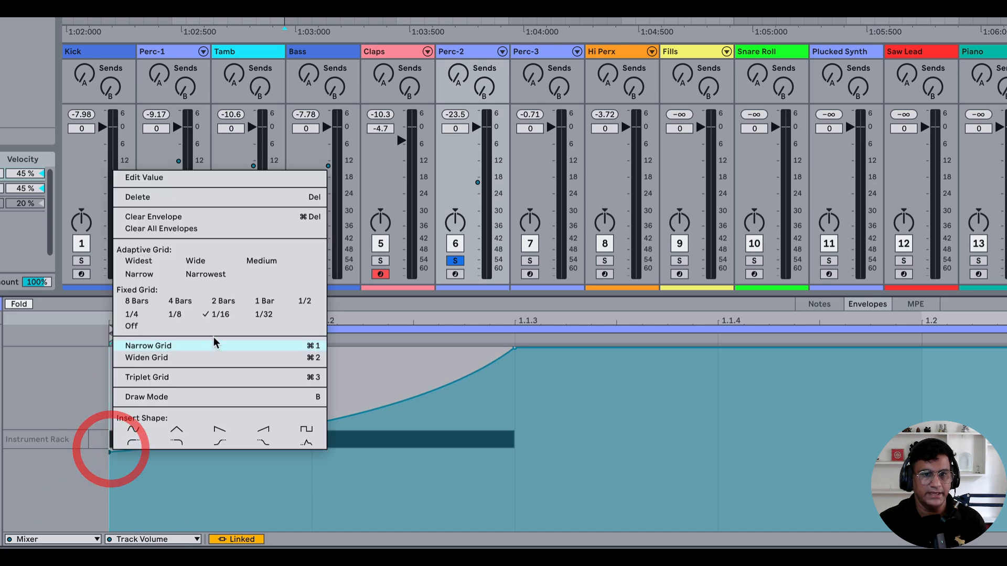
left_click(199, 178)
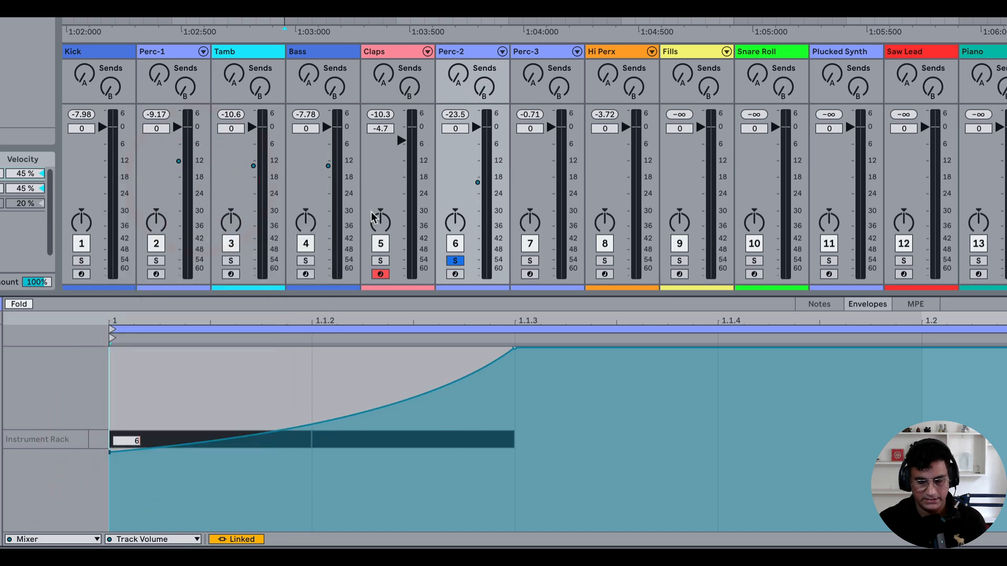
type("0")
key("Return")
key("space")
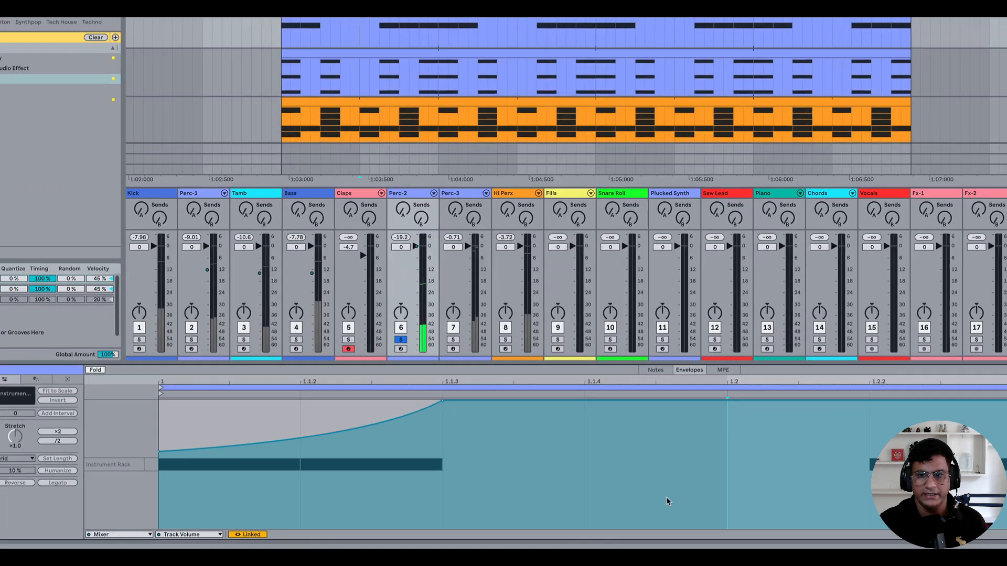
- Duplicate the first beat of the Perc-2 volume envelope onto the second beat and play the result
left_click_drag(677, 497, 182, 493)
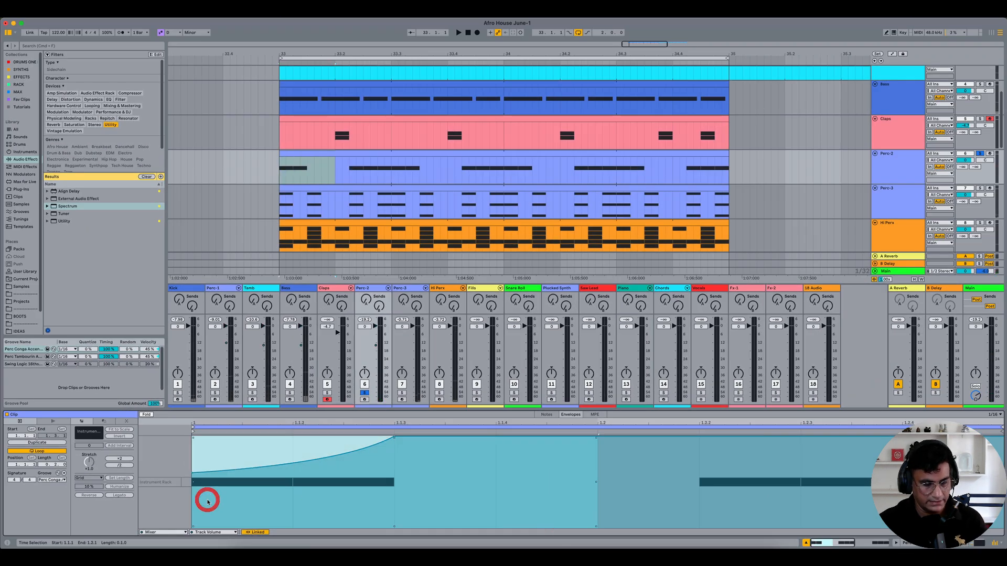
key("super+d")
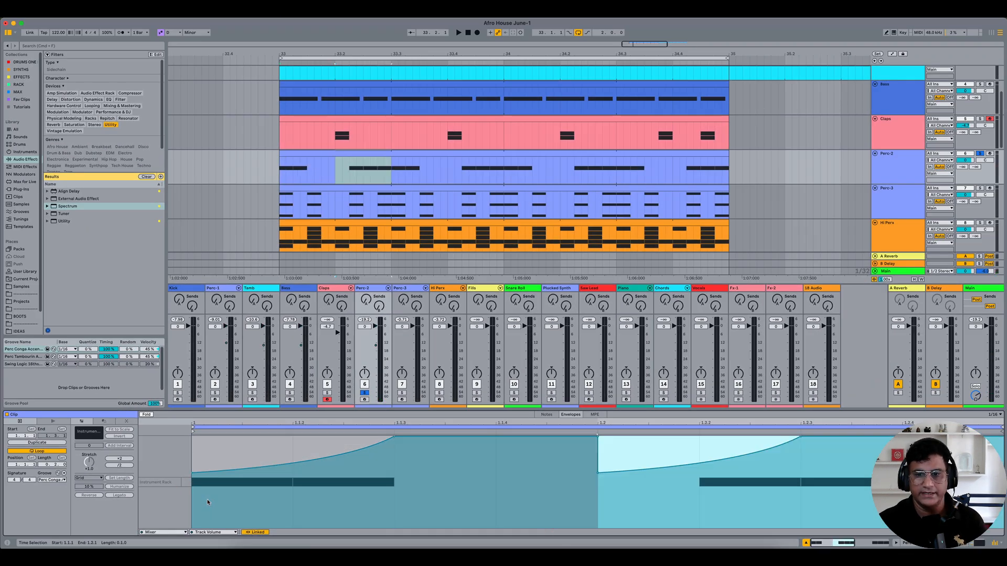
key("space")
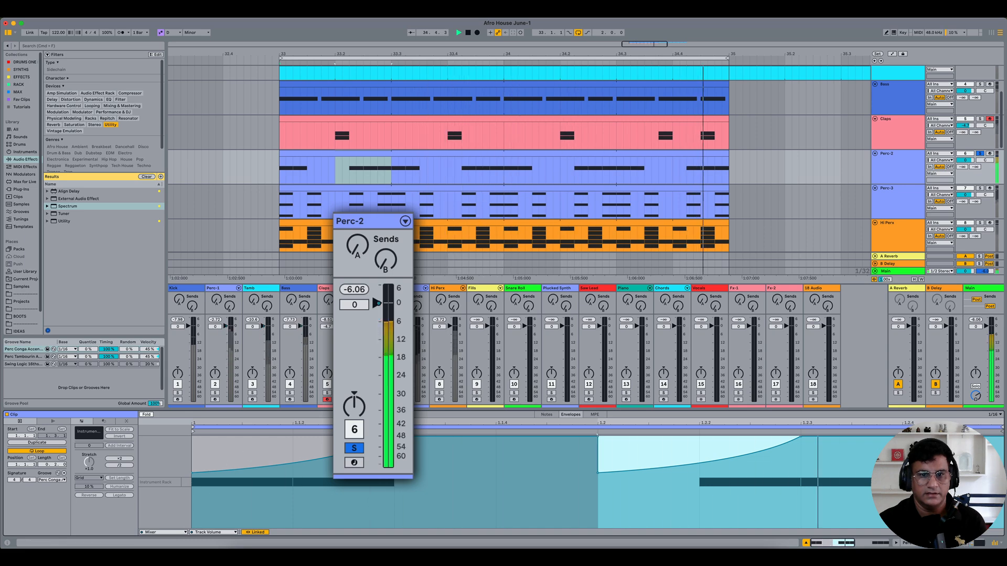
- Audition the ducked Perc-2 together with the soloed Kick, and clear both solos to hear the full groove
left_click(177, 392)
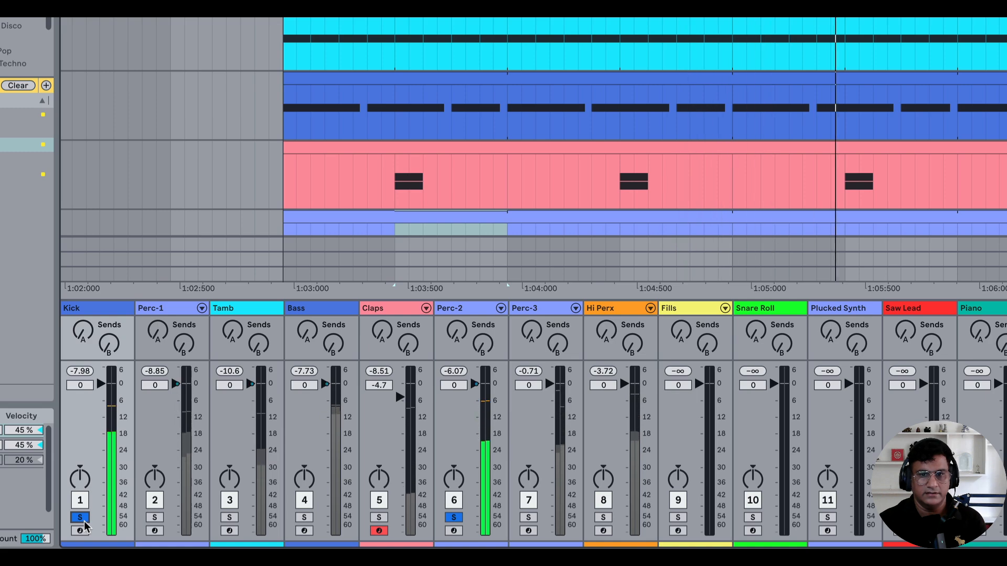
left_click(80, 518)
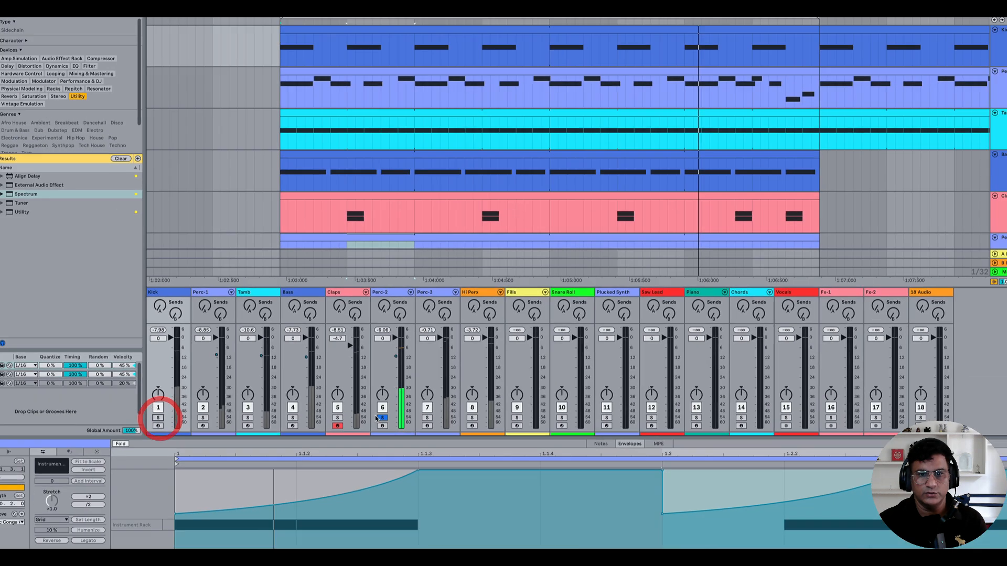
left_click(380, 418)
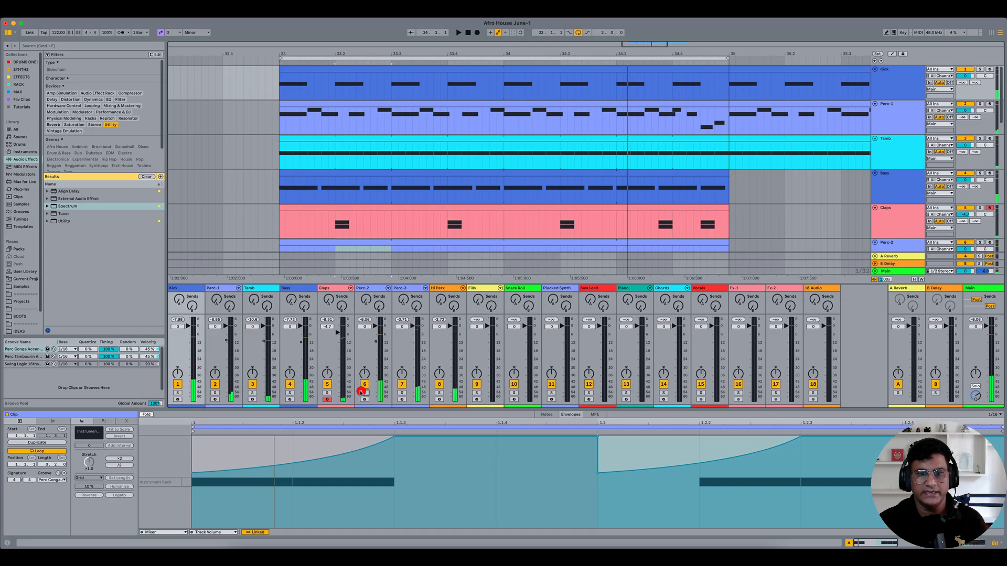
- Insert a rising S-curve over the first beat of the Perc-3 clip's Track Volume envelope
scroll(576, 192, "down", 5)
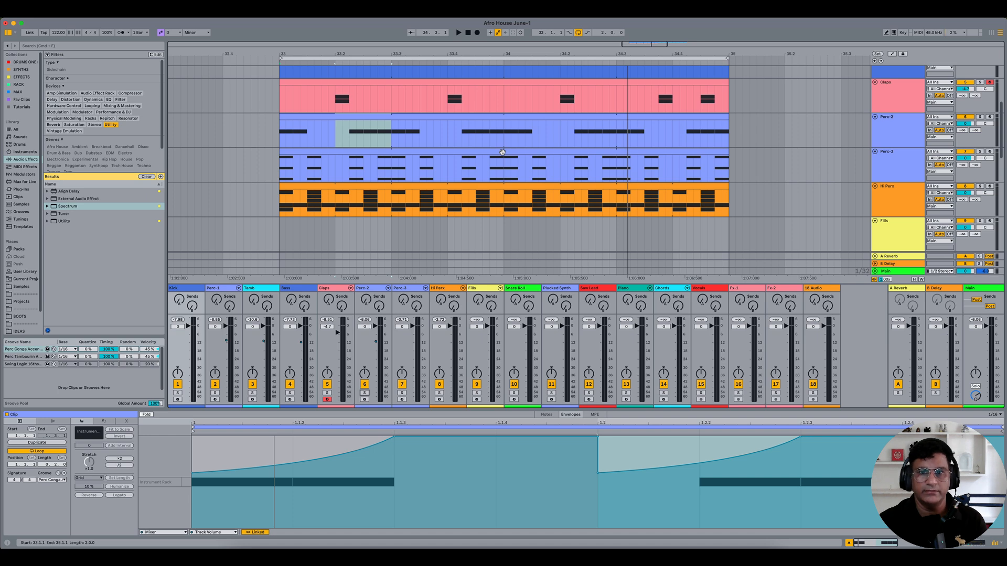
left_click(502, 152)
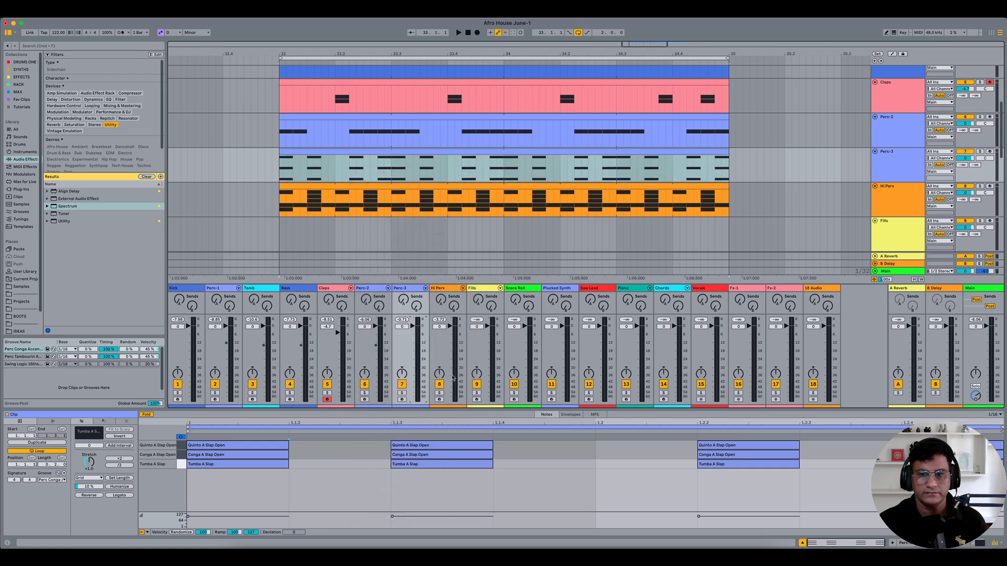
left_click(572, 415)
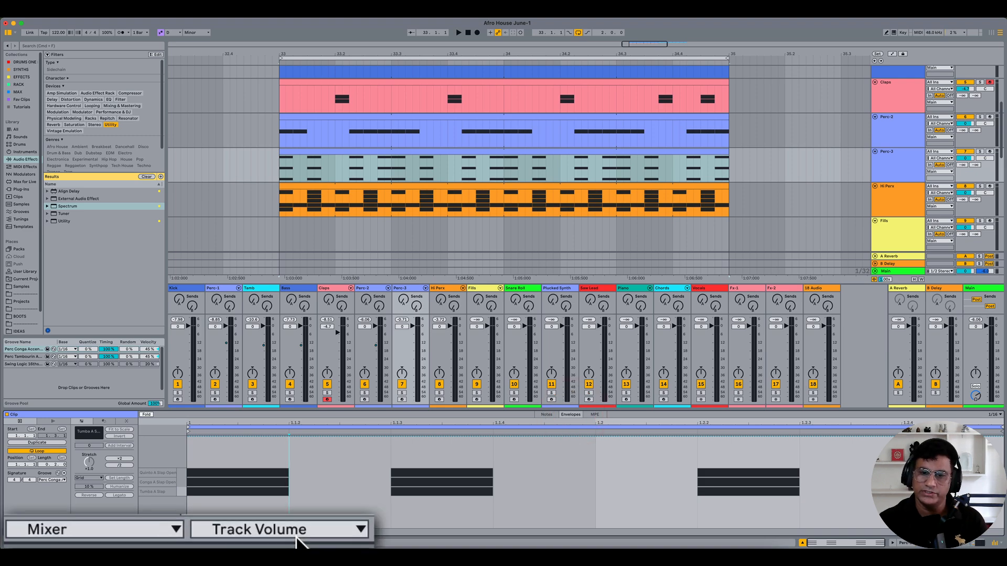
left_click_drag(187, 482, 600, 481)
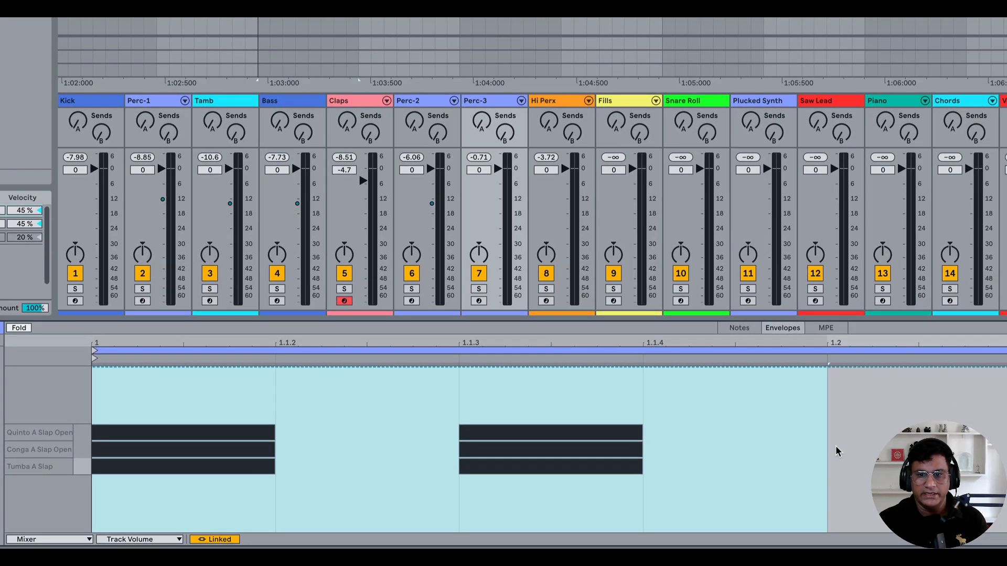
right_click(613, 401)
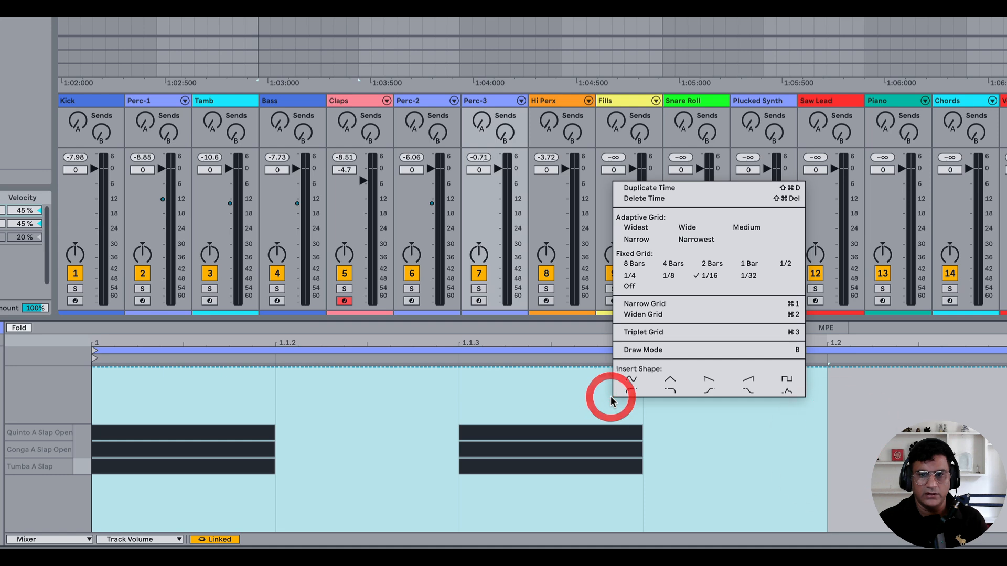
left_click(713, 393)
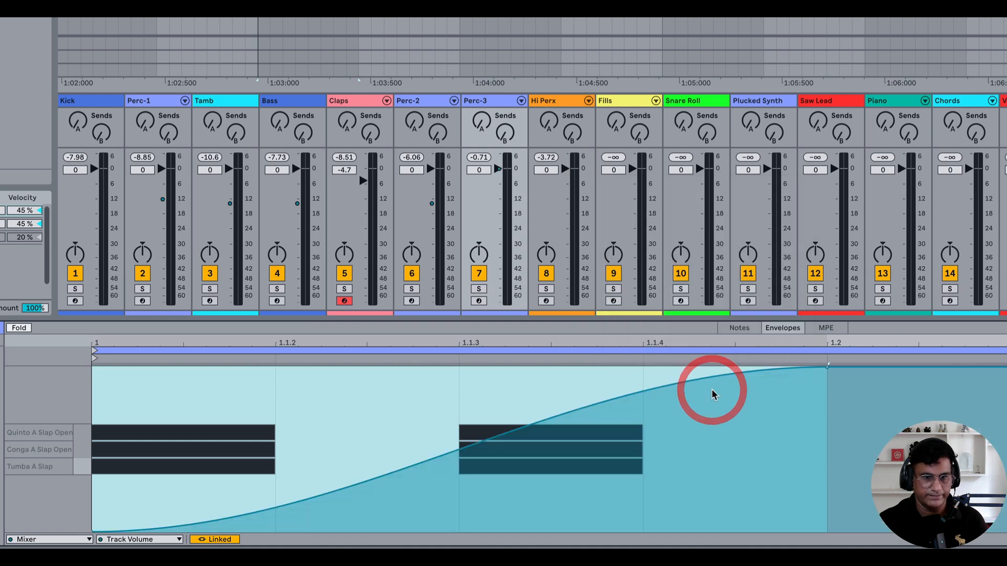
- Set the Perc-3 volume envelope to 100% from 1.1.3 to 1.2, remove the step breakpoint and bend the leading ramp downward
left_click_drag(513, 382, 738, 332)
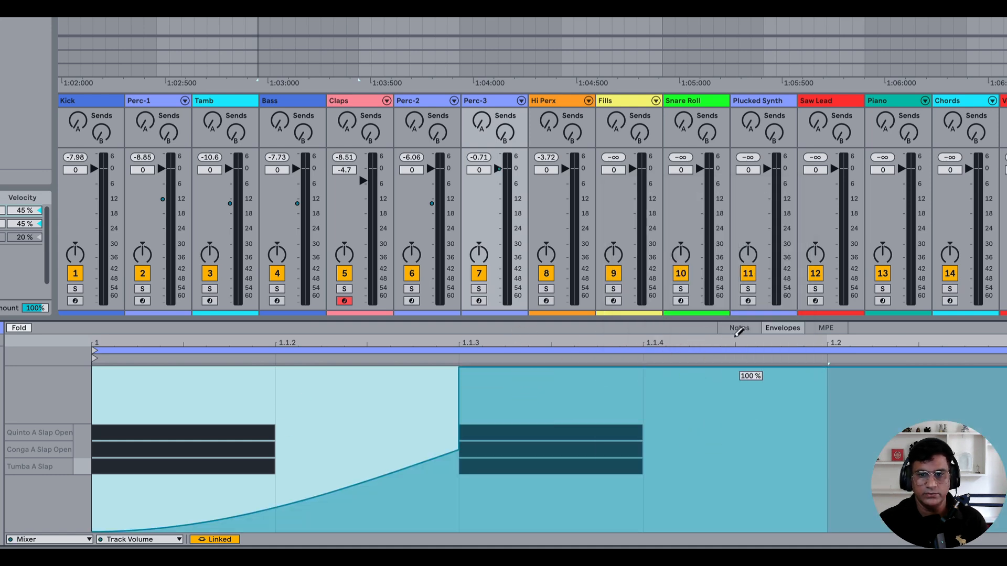
double_click(458, 451)
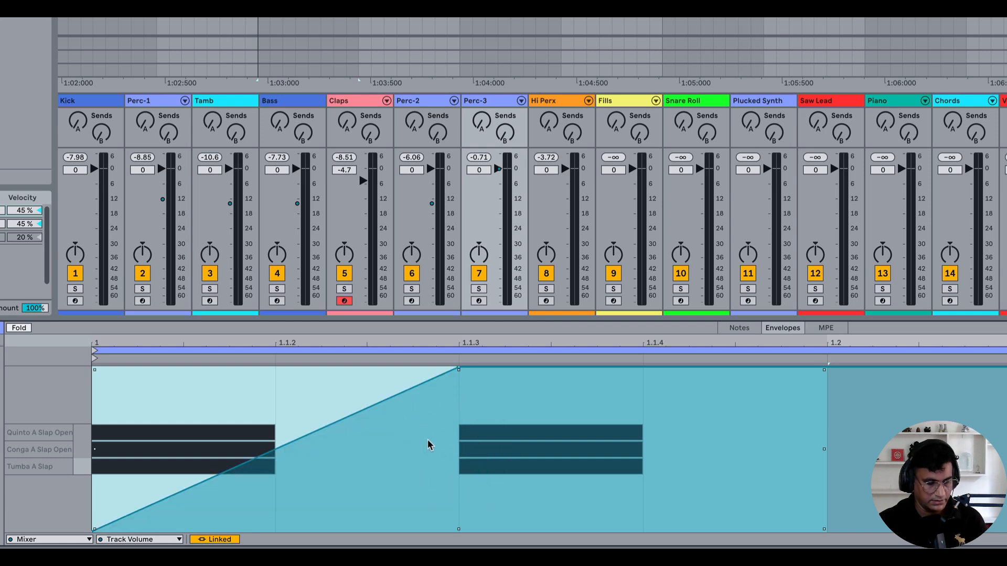
left_click_drag(301, 439, 300, 474)
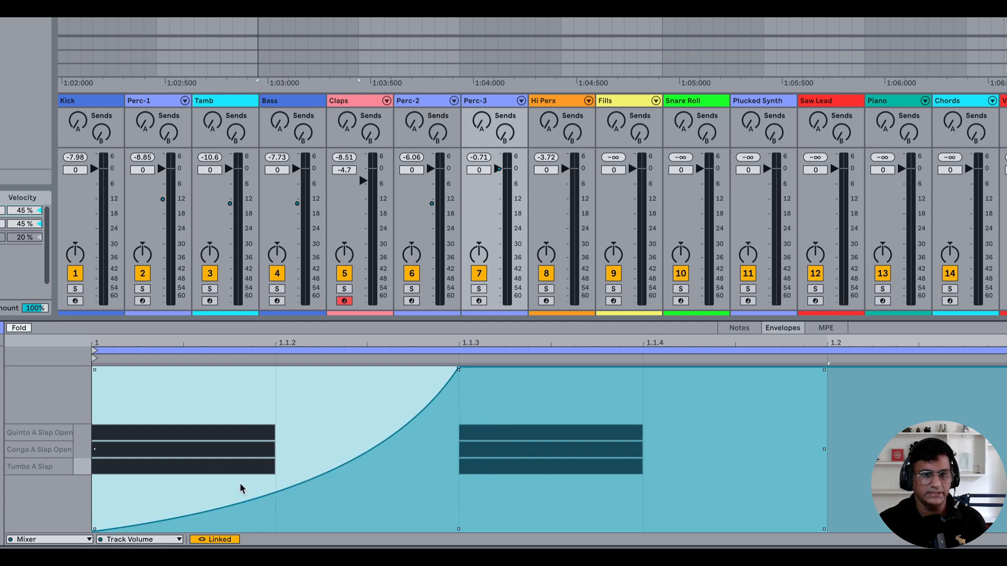
- Set the Perc-3 volume envelope's start point to 60% and duplicate the first-beat curve onto the second beat
mouse_move(94, 531)
left_click_drag(94, 528, 94, 458)
left_click(145, 417)
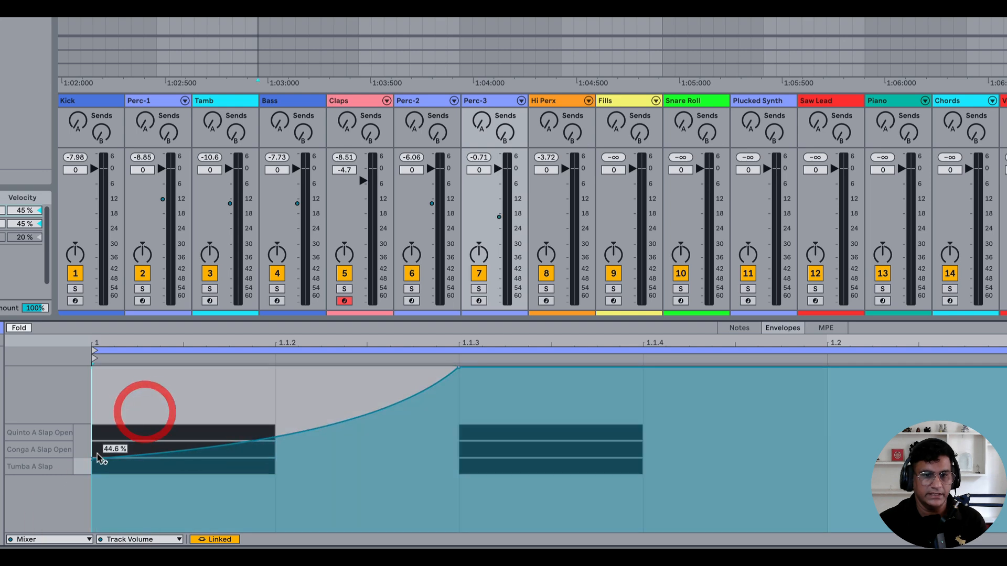
right_click(93, 454)
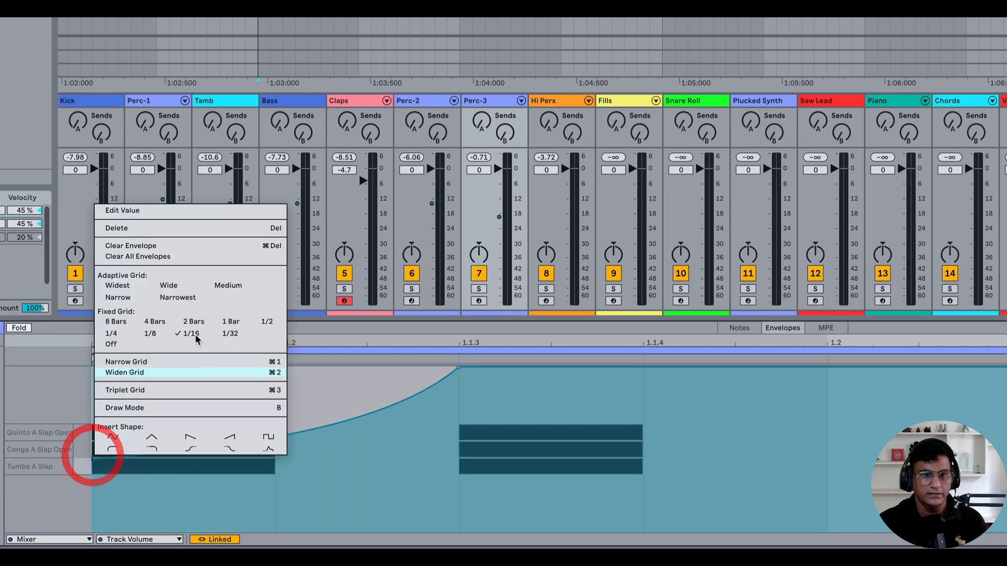
left_click(185, 212)
type("60")
key("Return")
left_click(152, 481)
key("super+d")
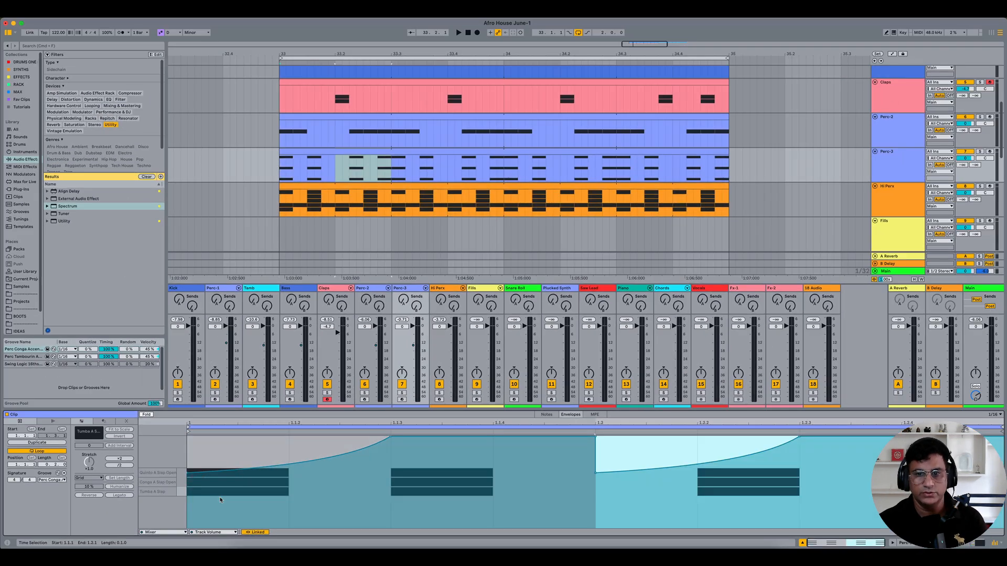
- Listen to Perc-3 soloed with the Kick, adding Perc-2, Perc-1, Tamb and Claps to the solo in turn during playback
left_click(979, 151)
left_click(177, 393, "super")
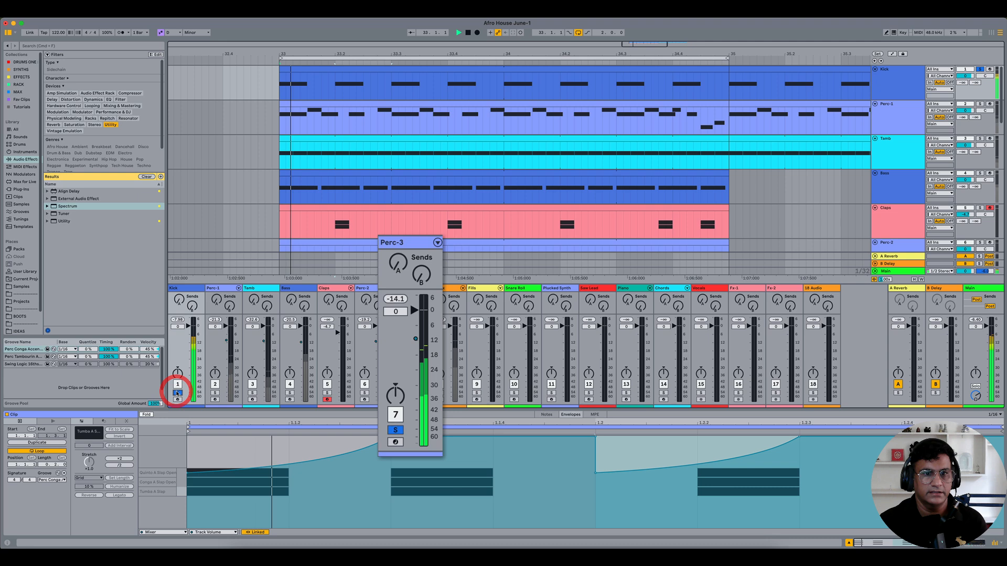
key("space")
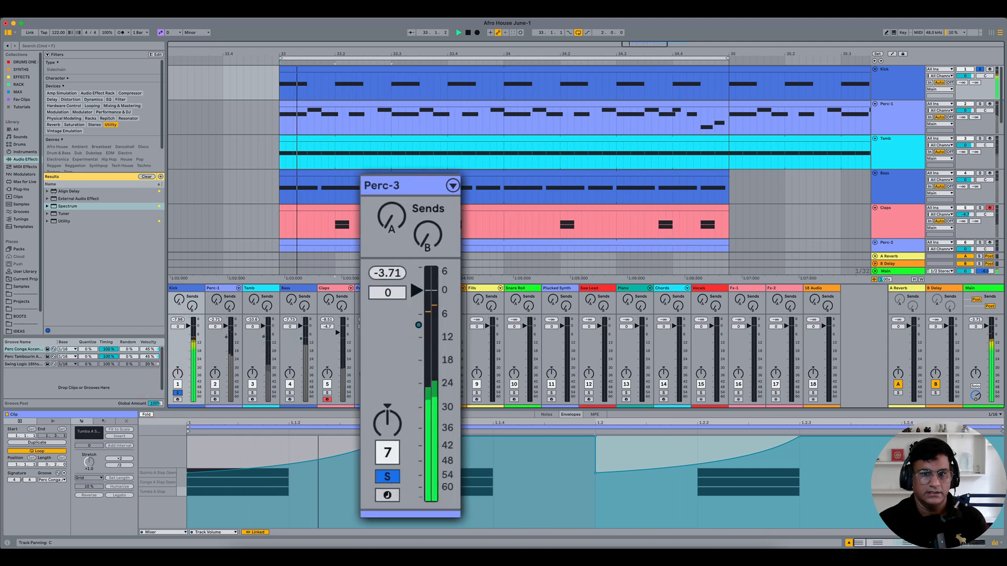
key("space")
left_click(365, 393, "super")
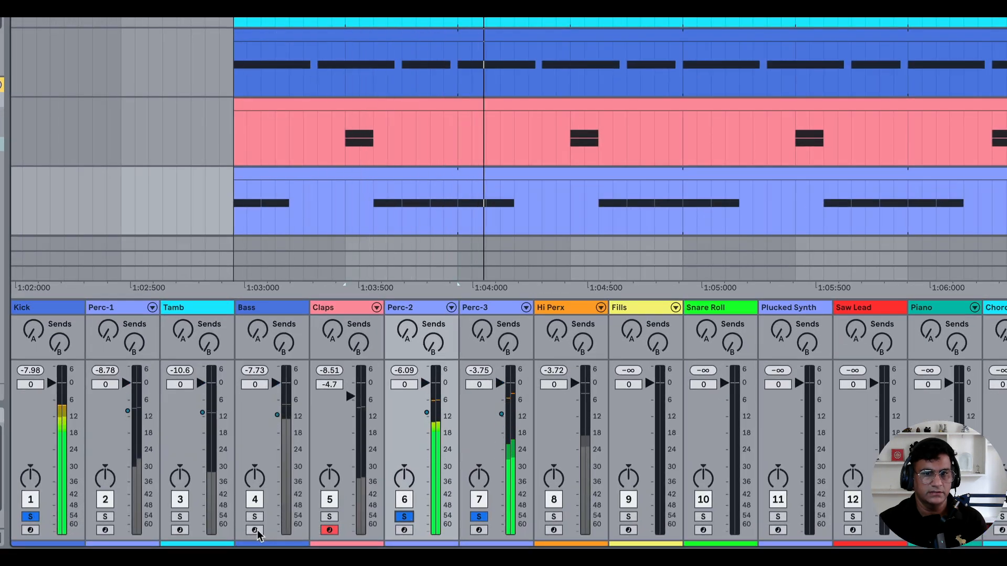
left_click(107, 517, "super")
left_click(184, 518, "super")
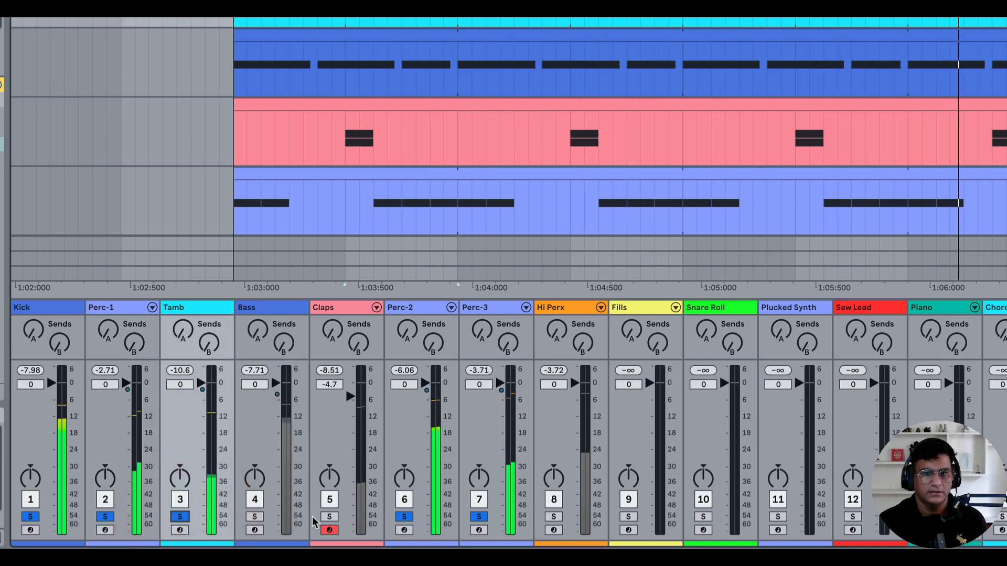
left_click(328, 517, "super")
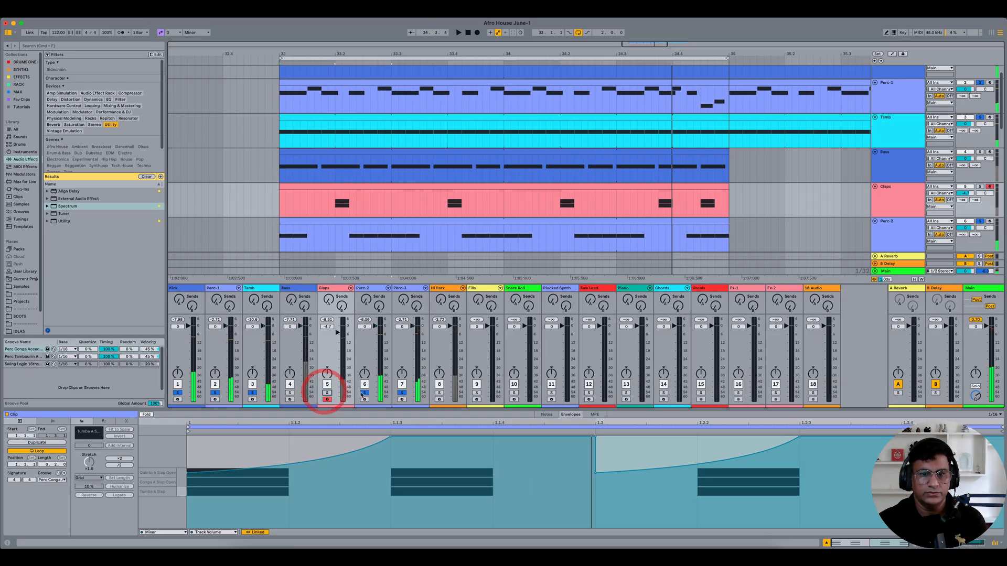
- Turn off solo on the Perc-3, Perc-2, Tamb, Perc-1 and Kick tracks
left_click(401, 393)
left_click(361, 393)
left_click(250, 393)
left_click(214, 393)
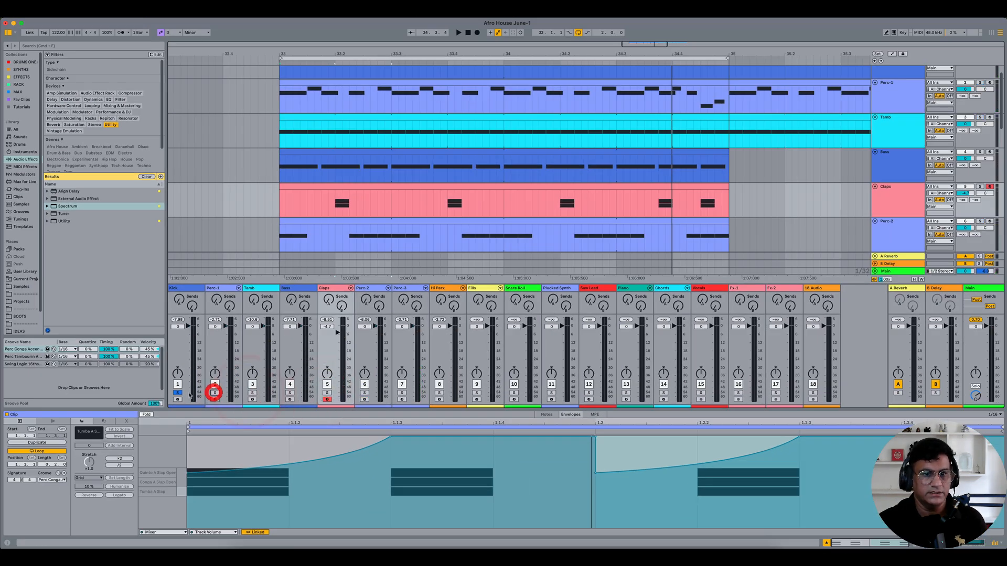
left_click(177, 393)
- Insert a rising S-curve over the first beat of the Hi Perx clip's Track Volume envelope
scroll(643, 217, "down", 3)
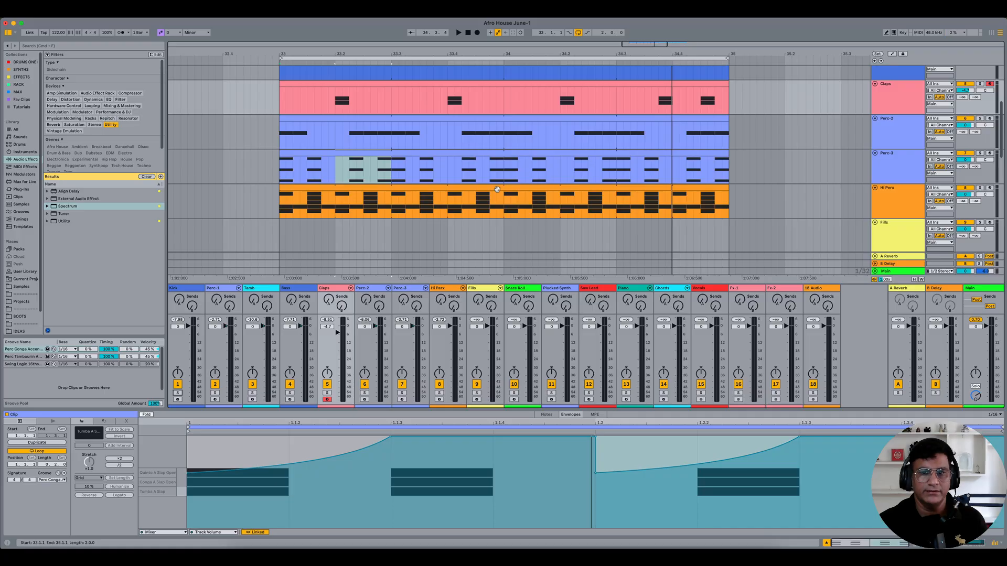
left_click(497, 189)
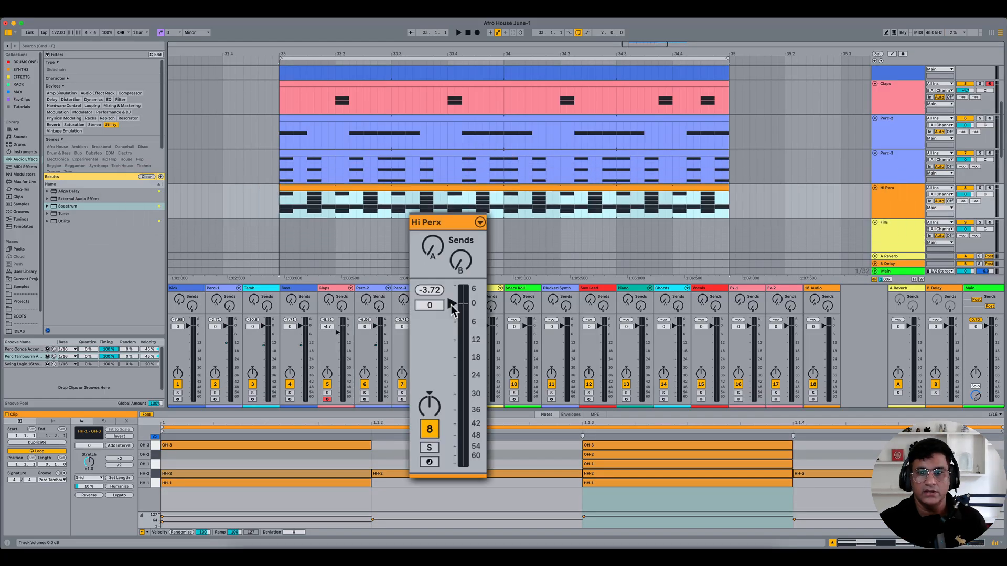
left_click(451, 305)
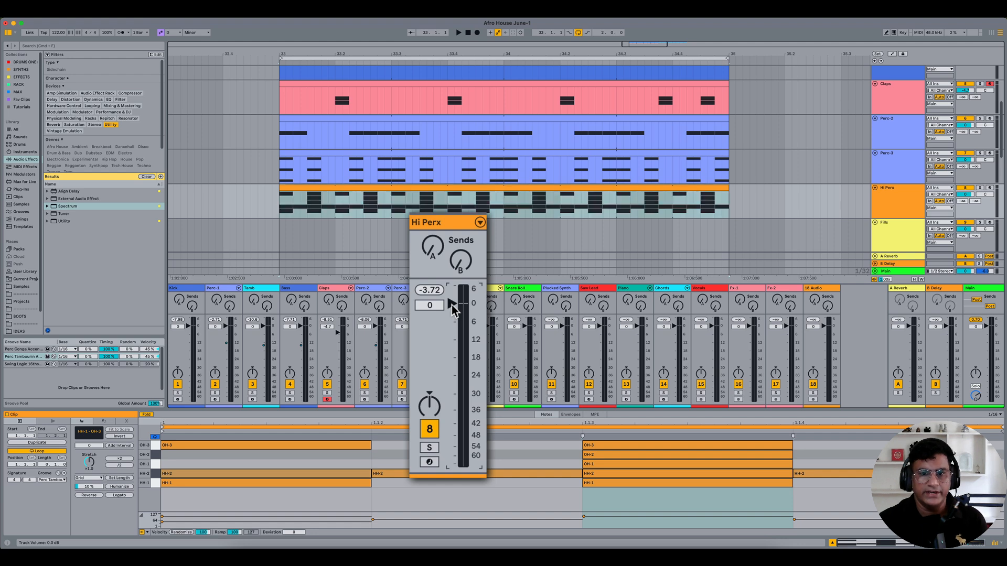
left_click(571, 415)
left_click_drag(163, 474, 907, 483)
right_click(455, 498)
left_click(538, 484)
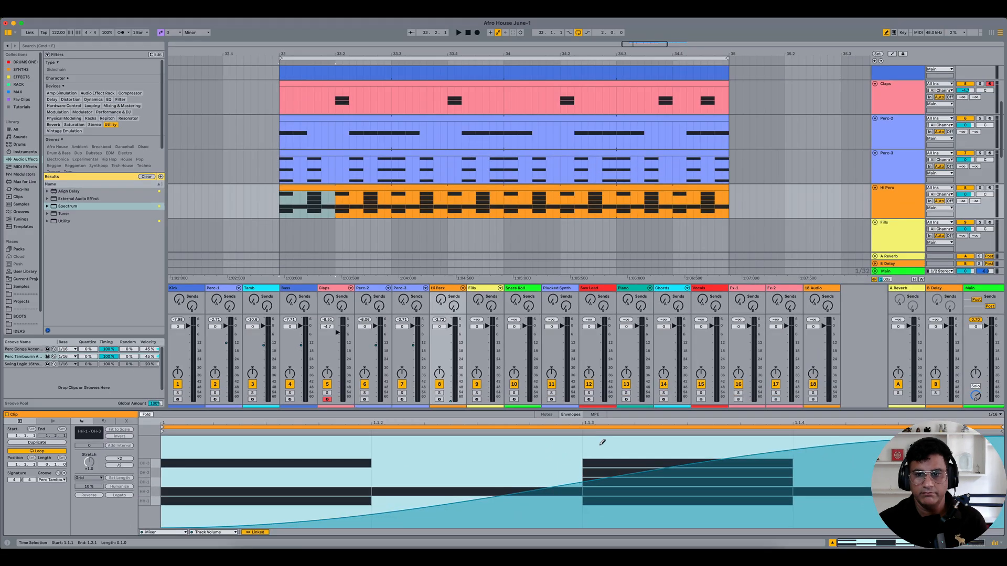
- Draw the Hi Perx volume envelope at 100% from 1.1.3, remove the step breakpoint and bend the leading ramp downward
left_click(602, 442)
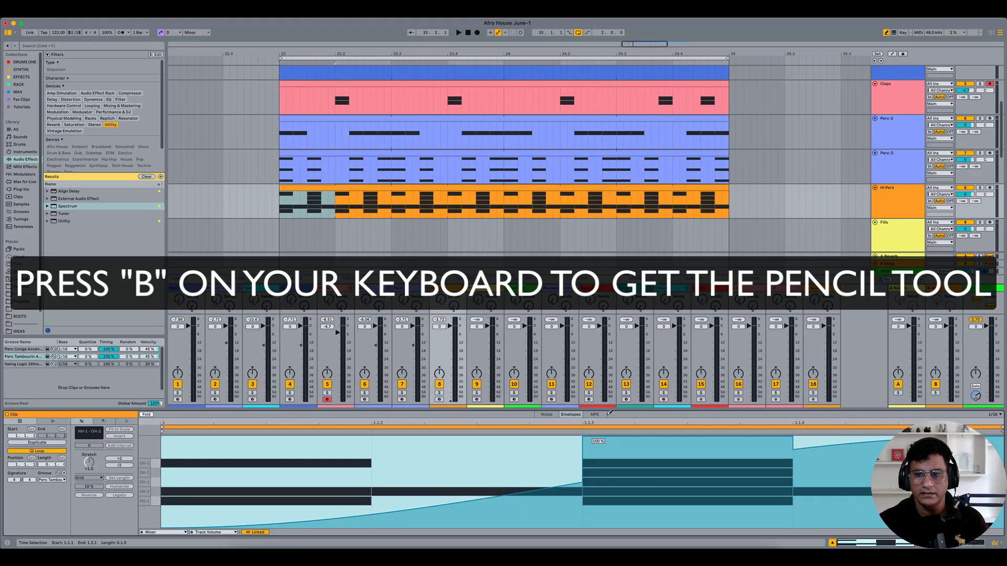
left_click(583, 482)
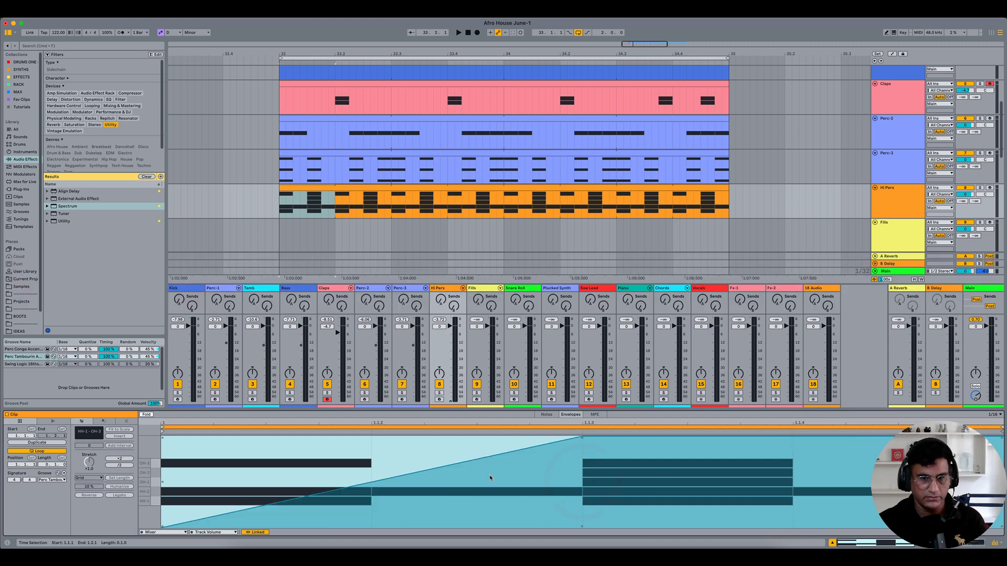
left_click_drag(415, 479, 416, 507)
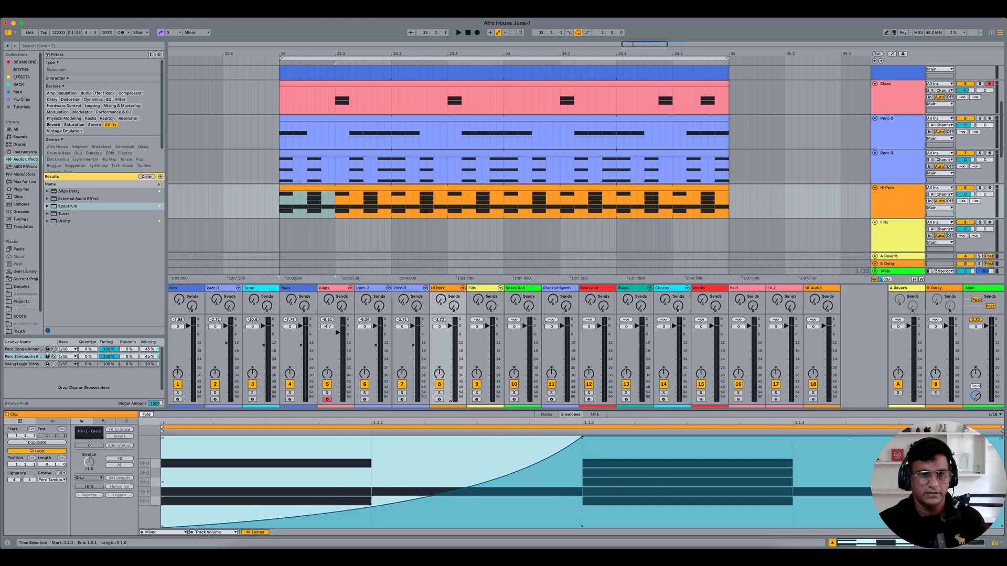
- Raise the start point of the Hi Perx volume envelope to exactly 60%
left_click(170, 508)
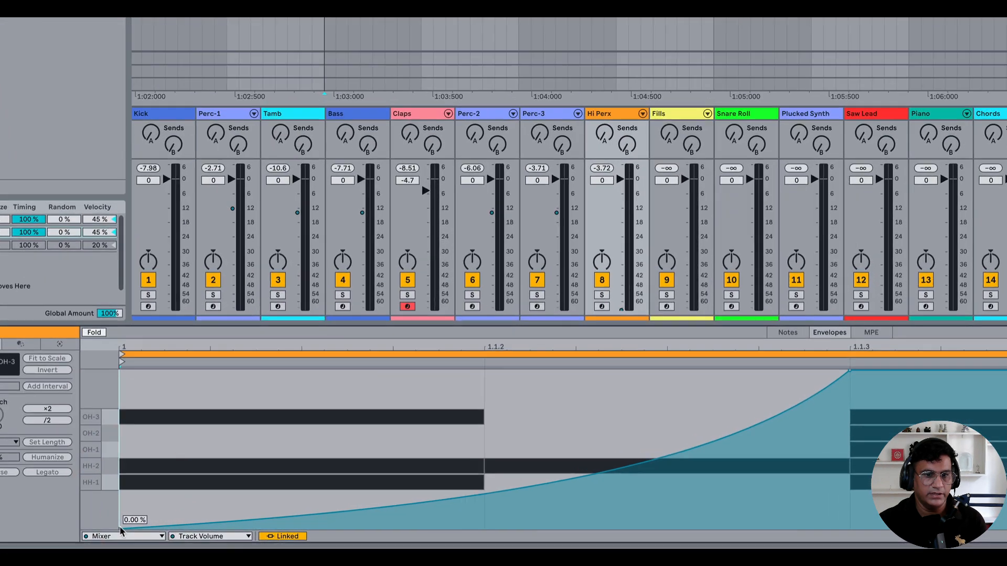
left_click_drag(162, 528, 162, 475)
left_click(174, 449)
right_click(114, 423)
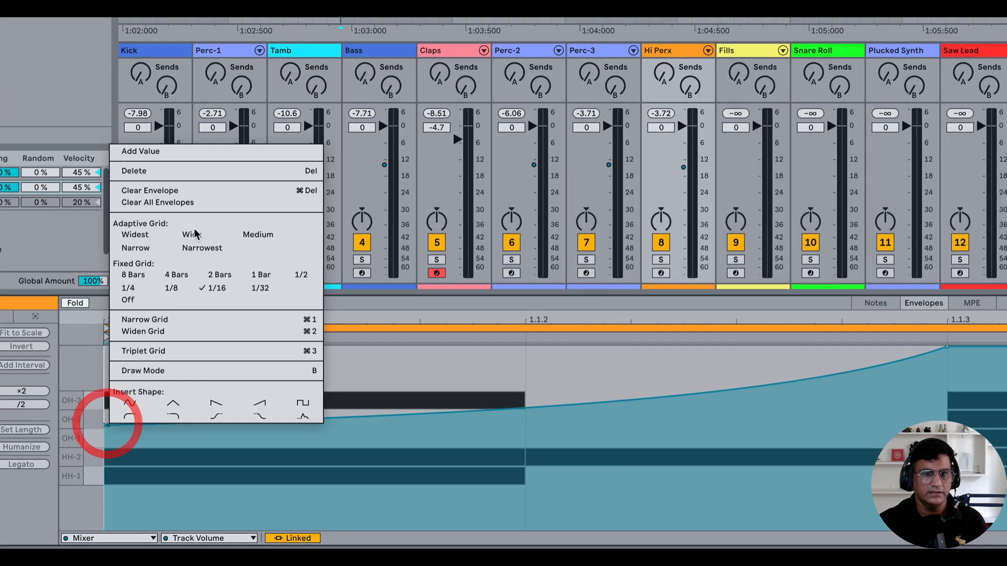
left_click(198, 154)
type("60")
key("Return")
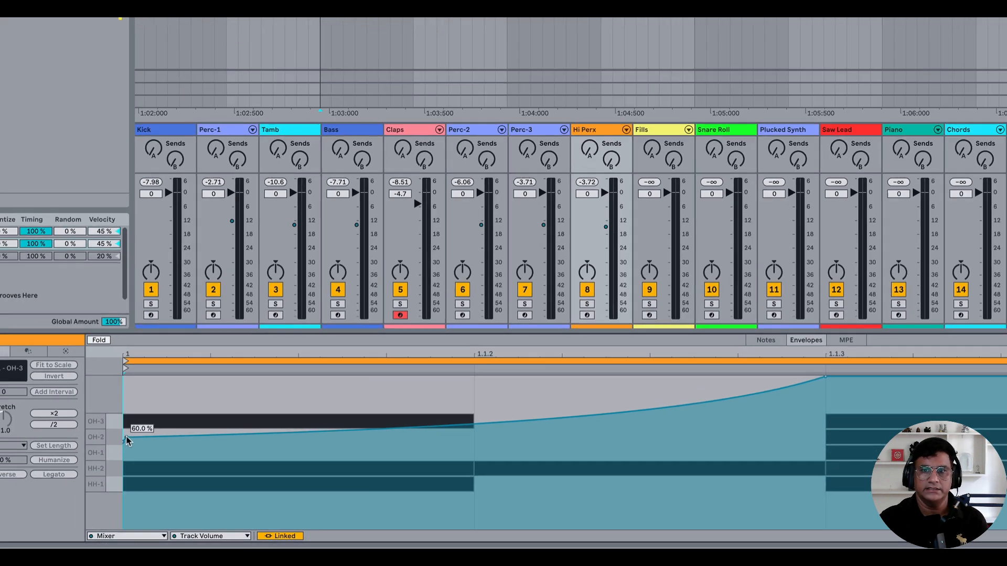
key("space")
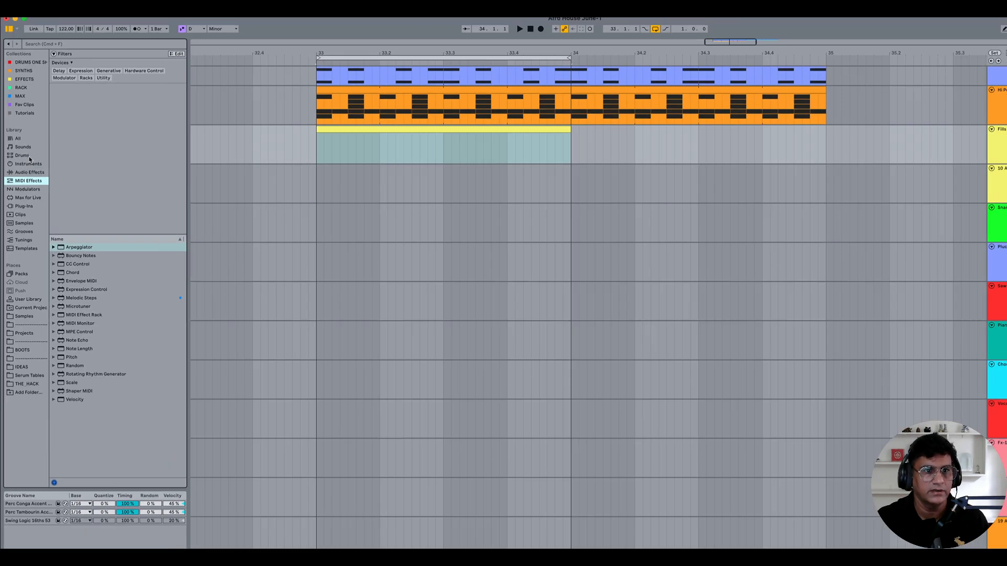
- Search the Drums library for "cong"
left_click(29, 156)
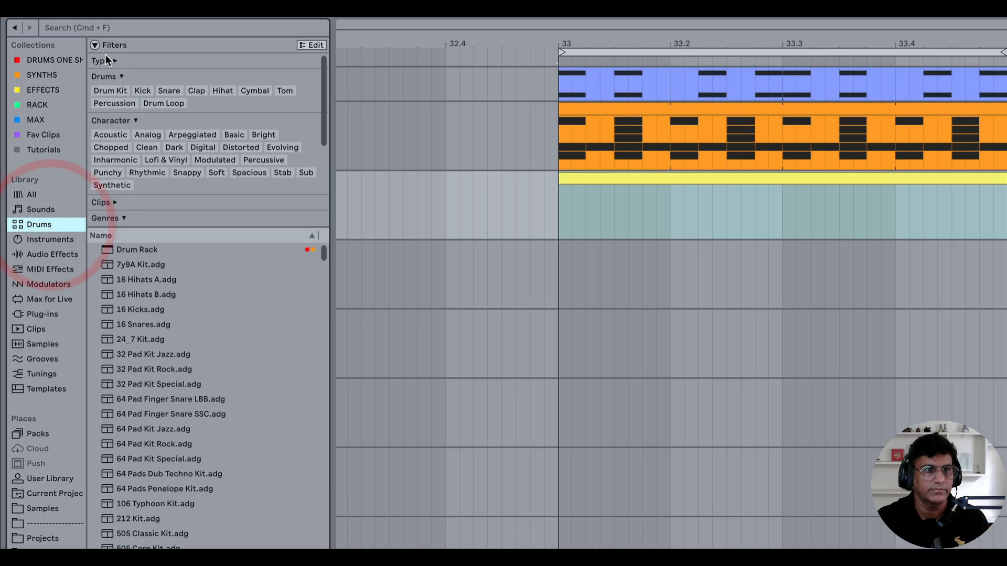
left_click(44, 42)
type("cong")
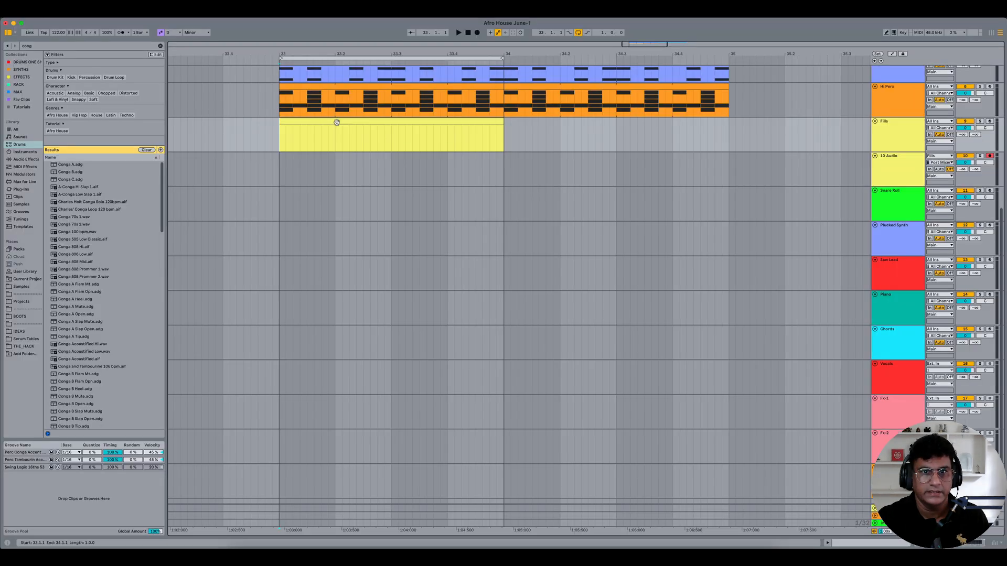
- Open the Fills clip in an enlarged note editor, solo the Fills track and turn on note preview
double_click(662, 189)
left_click_drag(290, 444, 280, 320)
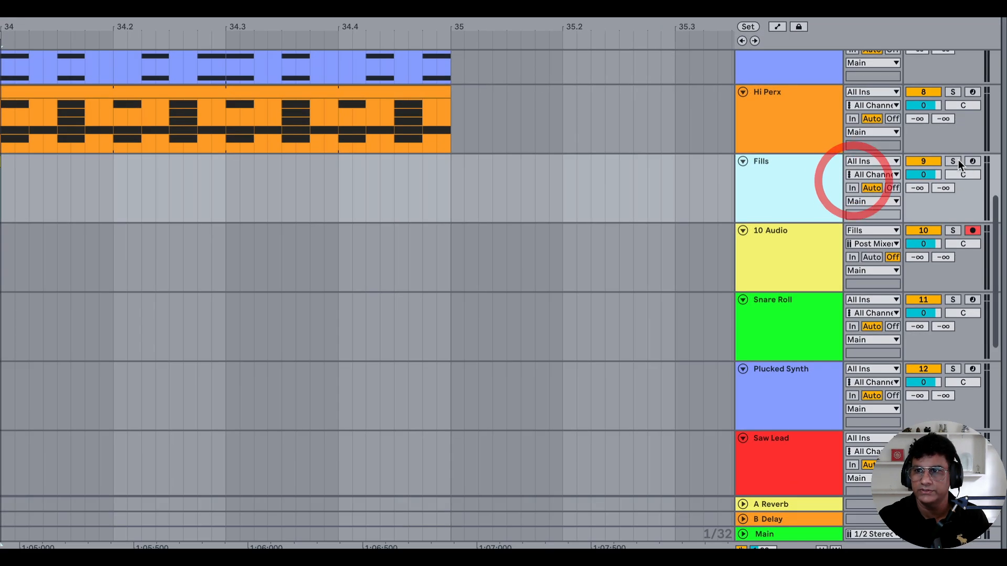
left_click(979, 121)
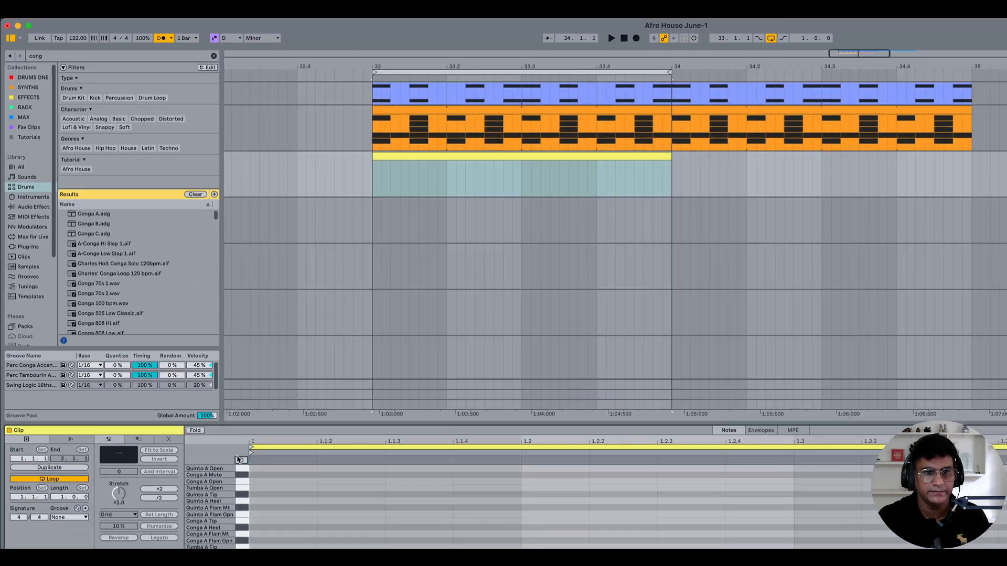
left_click(180, 349)
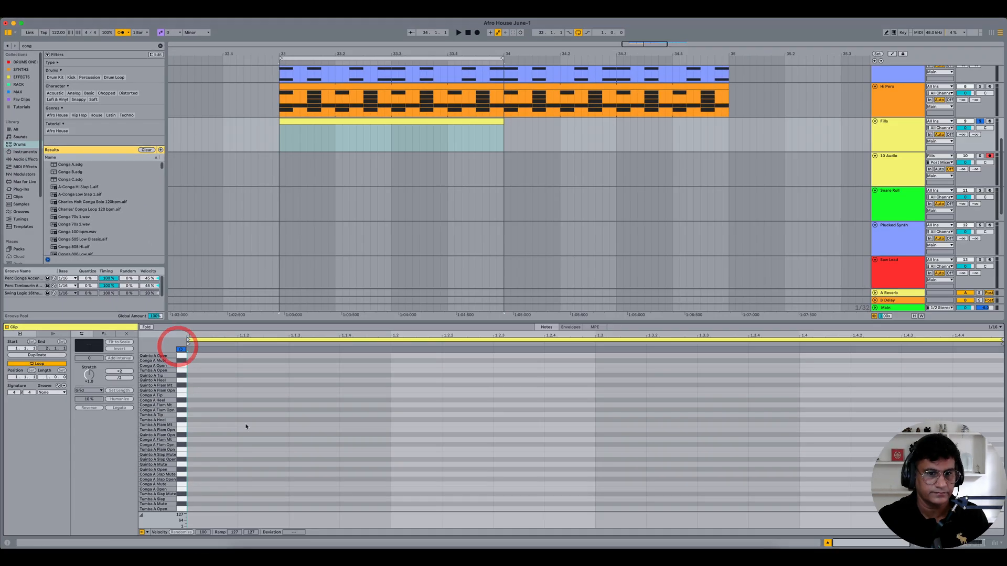
- Program sixteenth-length Tumba A Open notes at 1.1.1, 1.1.4, 1.2.3, 1.3.2, 1.4.1, 1.4.2 and 1.4.3 and audition the pattern
double_click(223, 508)
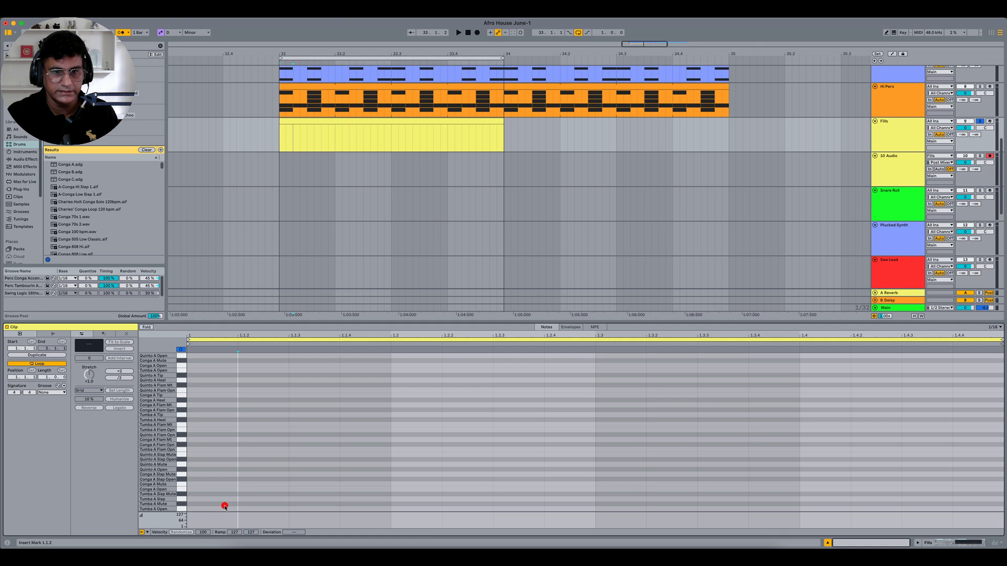
double_click(343, 507)
double_click(502, 508)
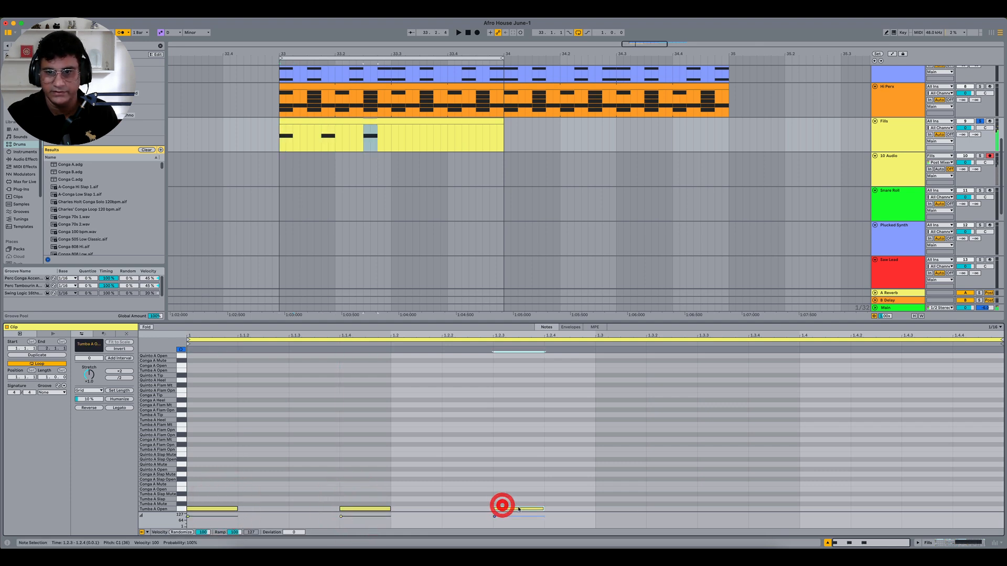
double_click(672, 508)
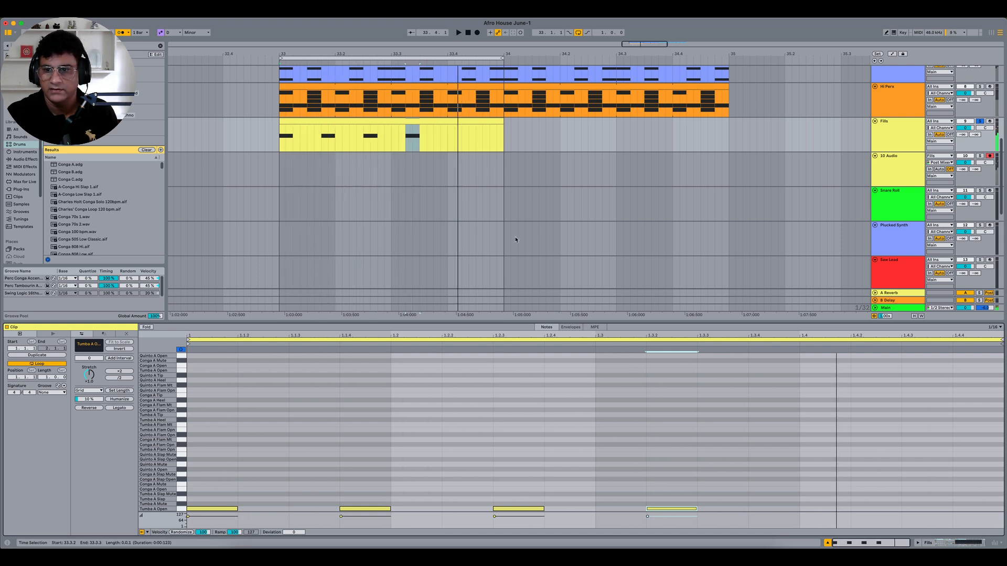
left_click(837, 509)
left_click(870, 509)
left_click(914, 508)
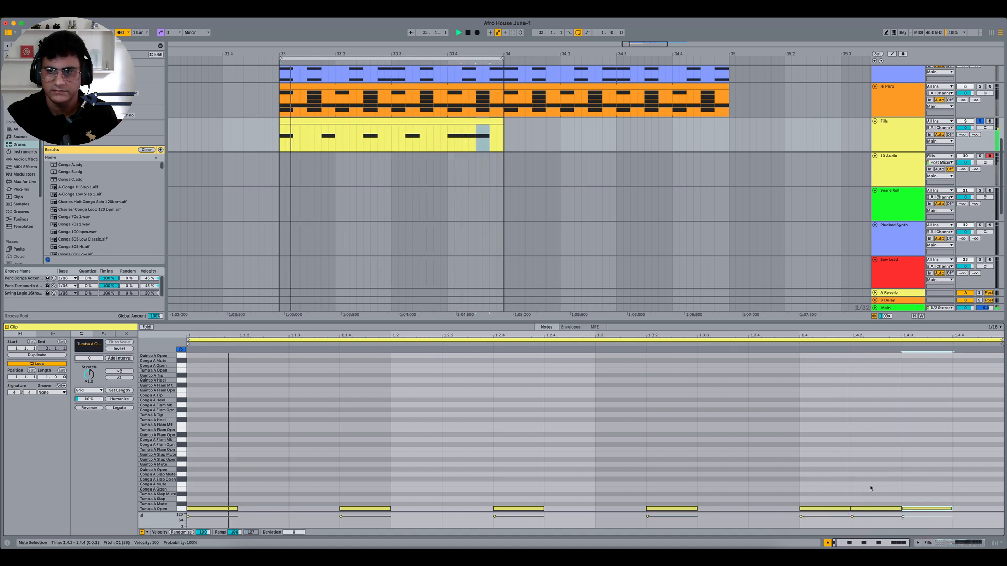
key("space")
- Set the velocity of all Tumba A Open notes to 127 and play the pattern back
left_click(639, 458)
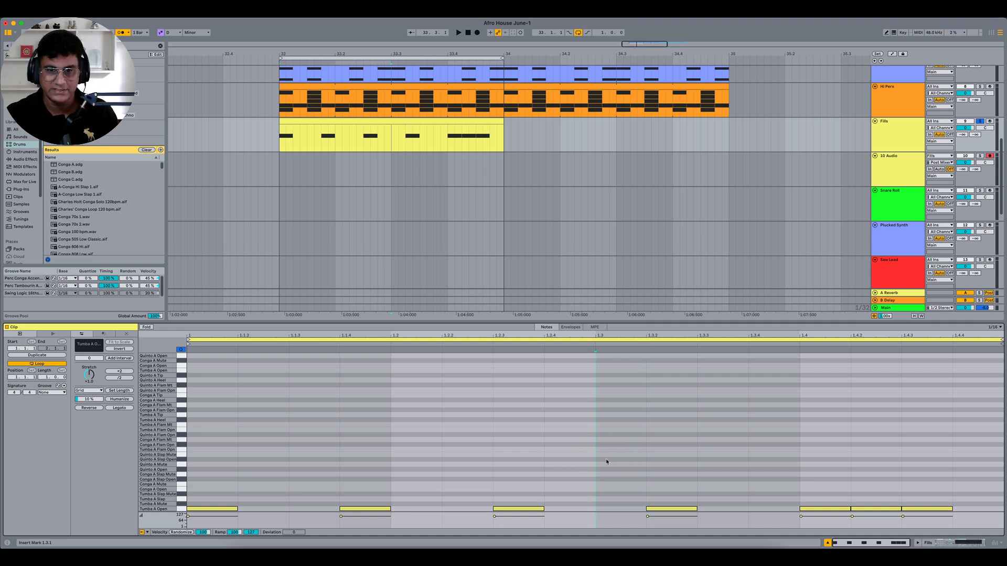
key("ctrl+a")
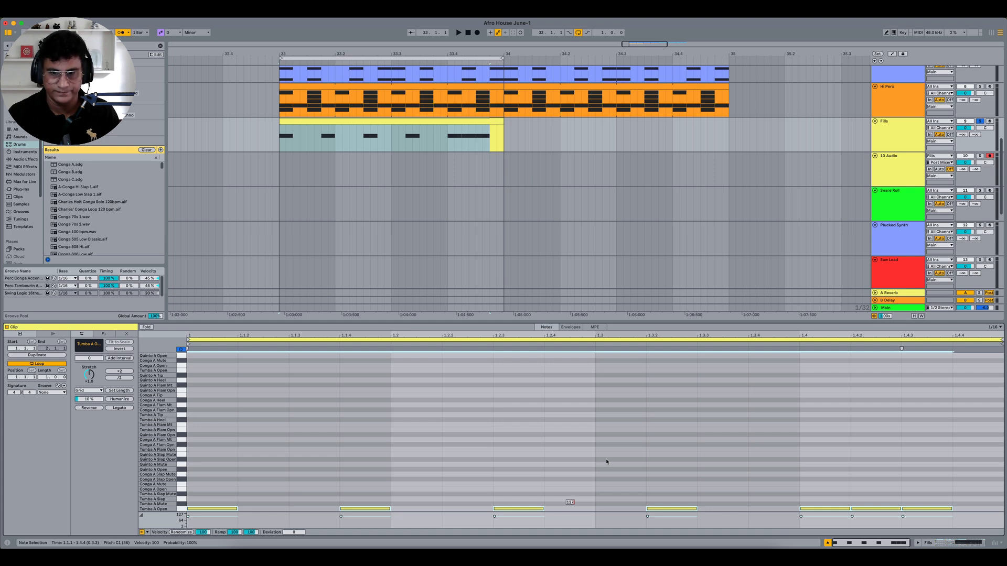
key("Return")
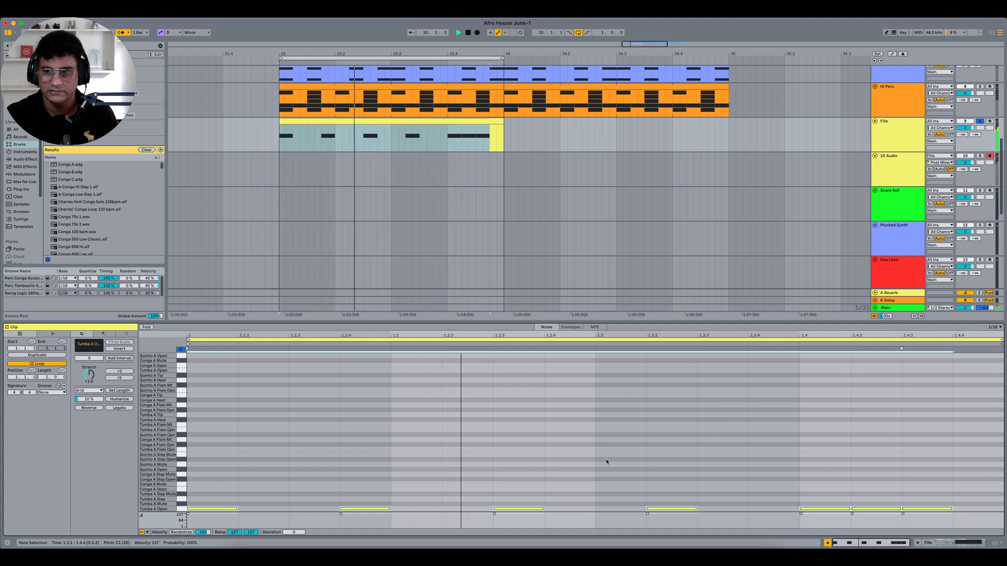
key("space")
left_click(674, 450)
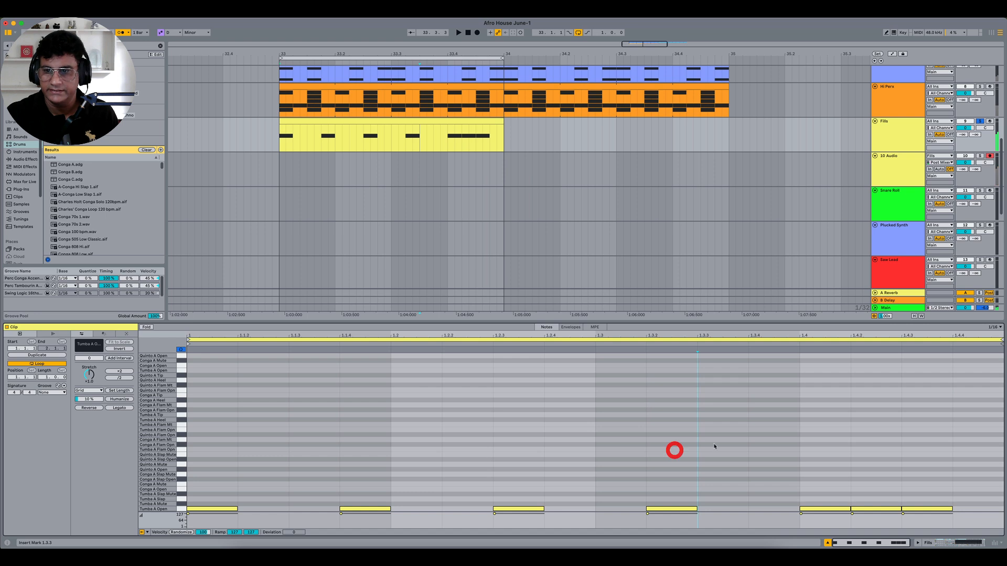
- Ramp the velocities of the last three Tumba A Open notes from 110 to 127 and turn off note preview
left_click_drag(811, 473, 931, 513)
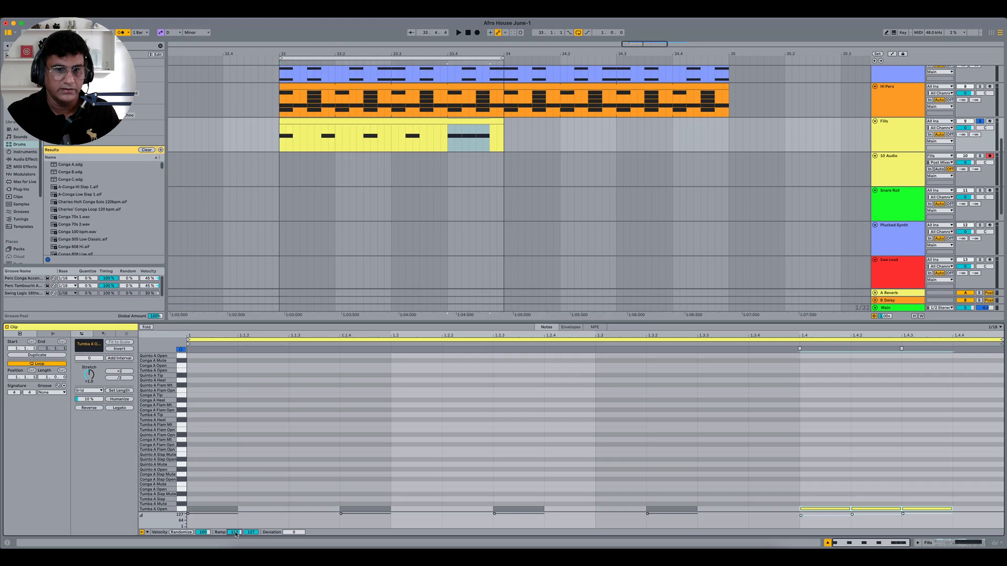
left_click(230, 476)
key("space")
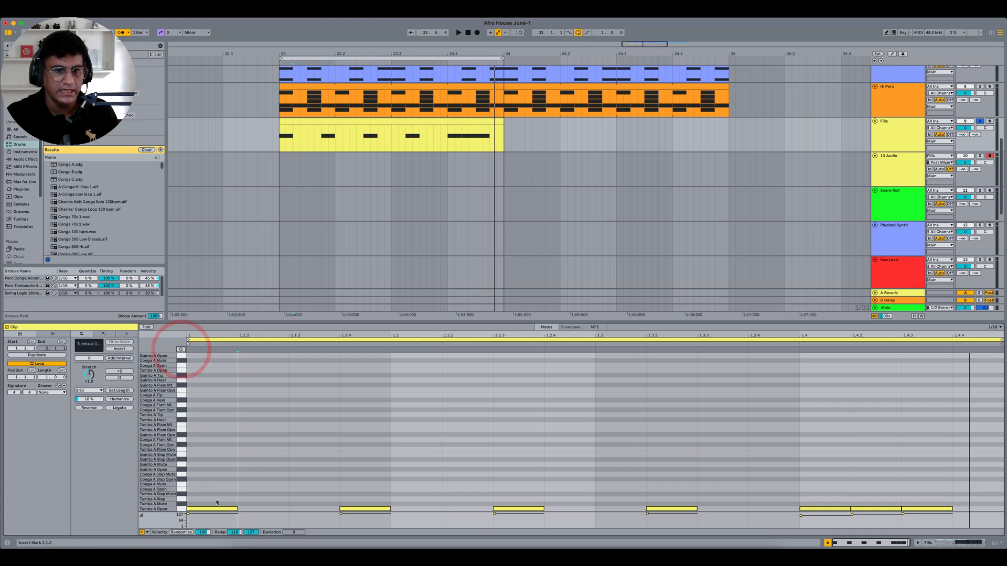
- Duplicate the Tumba A Open pattern upward repeatedly until every conga row up to the highest Quinto A Open holds the same notes
left_click_drag(205, 483, 921, 526)
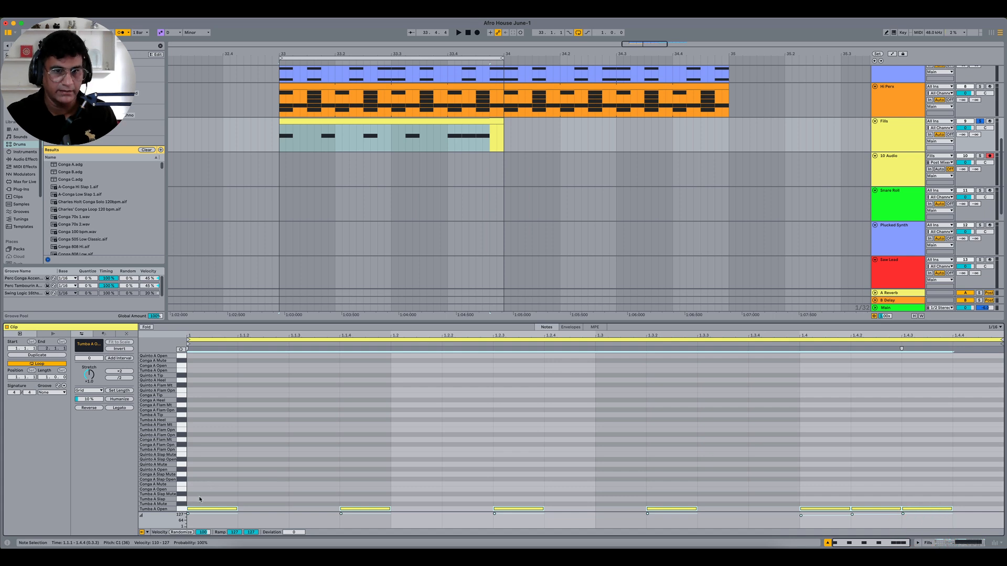
left_click_drag(205, 510, 956, 518)
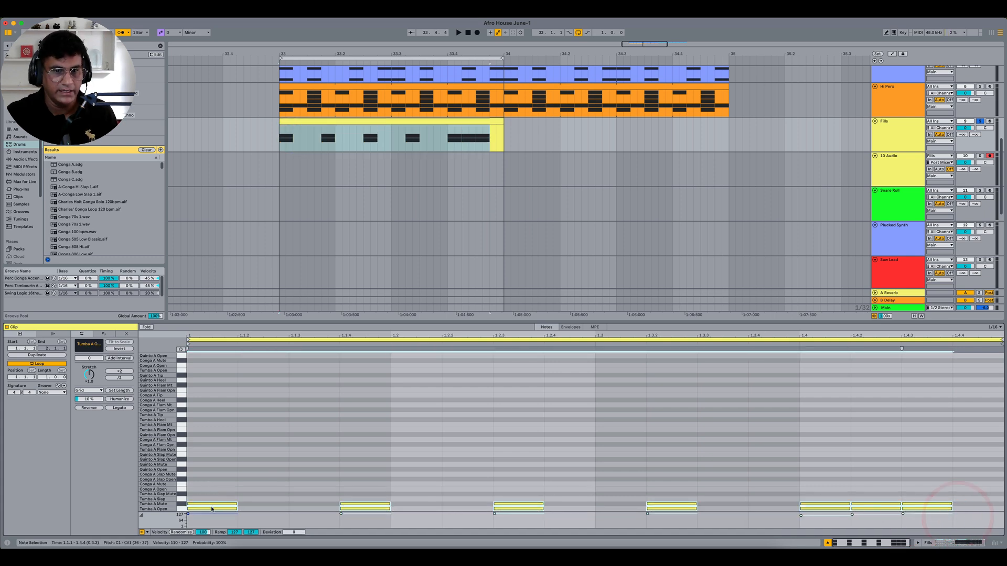
mouse_move(208, 511)
left_mouse_down()
mouse_move(240, 491)
mouse_move(215, 505)
left_mouse_up()
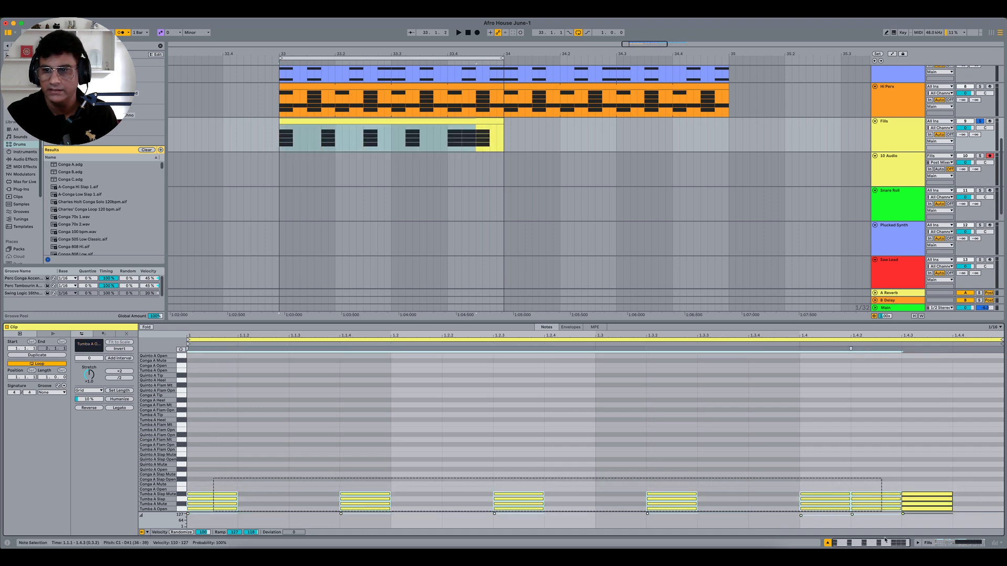
left_click(884, 519)
left_click_drag(193, 510, 933, 516)
left_click_drag(207, 510, 205, 472)
left_click_drag(205, 417, 952, 521)
left_click_drag(219, 509, 225, 415)
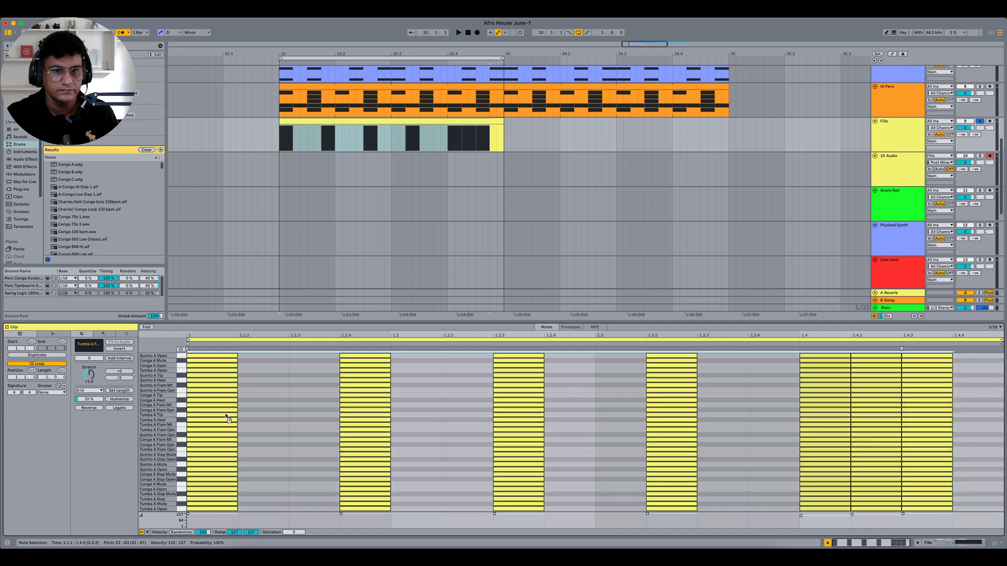
left_click(287, 417)
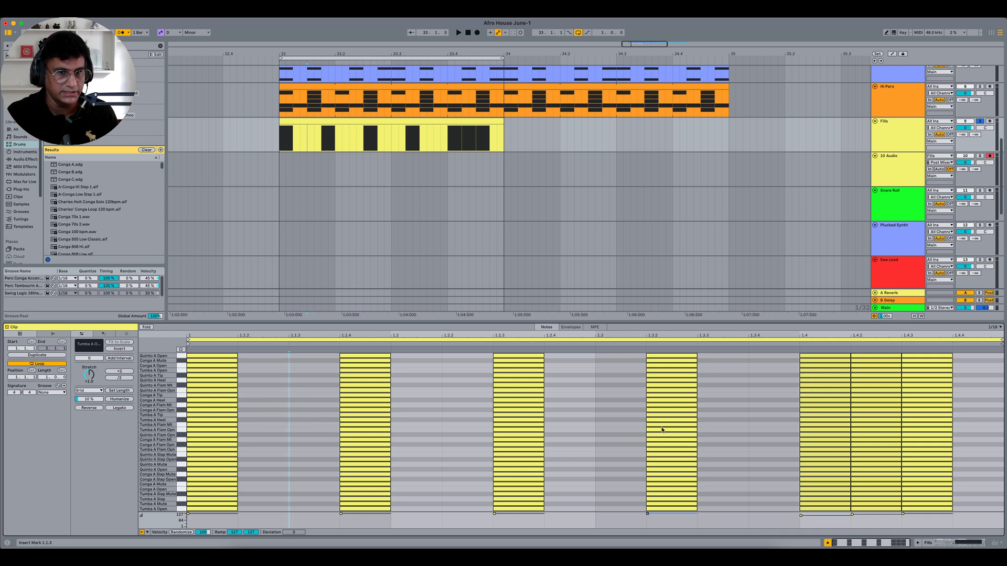
- Quantize all notes in the Fills clip to 1/16 at 100%, adjusting both note starts and ends
left_click(298, 421)
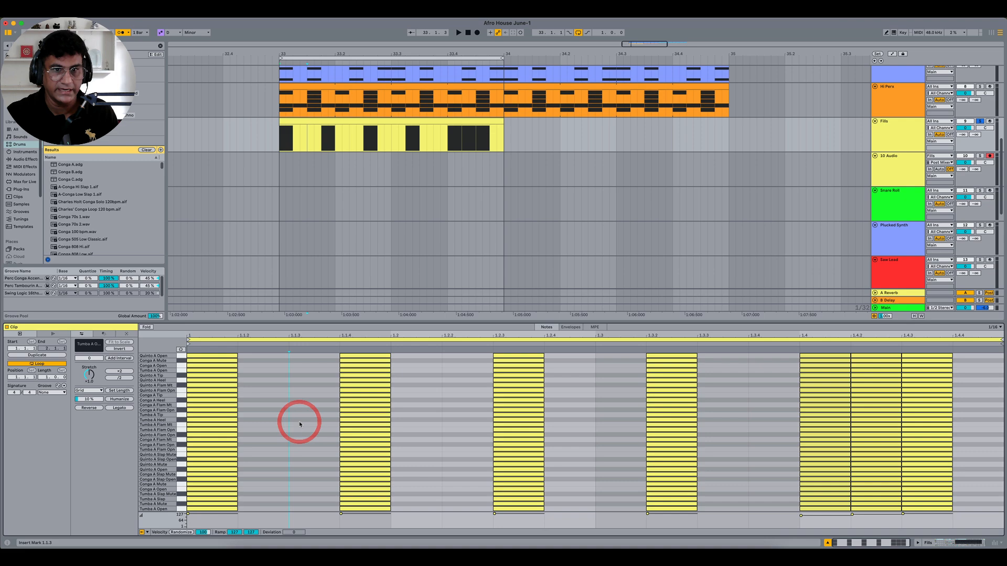
key("super+a")
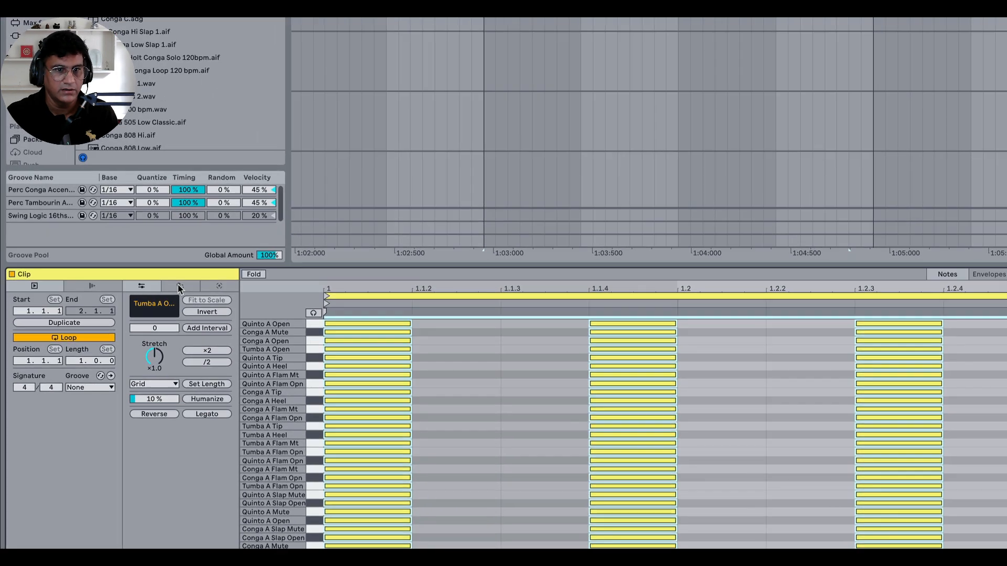
left_click(103, 334)
left_click(224, 283)
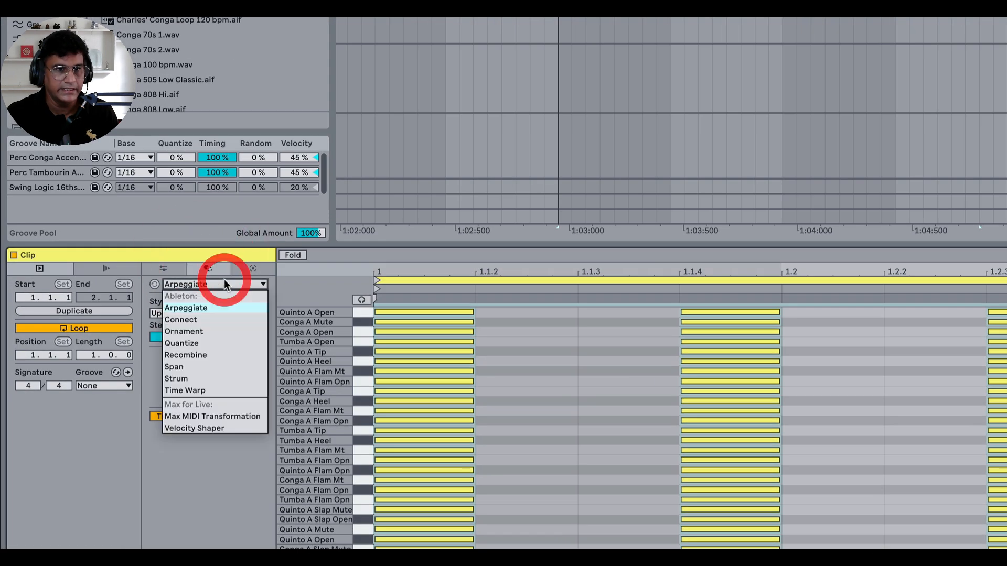
left_click(205, 343)
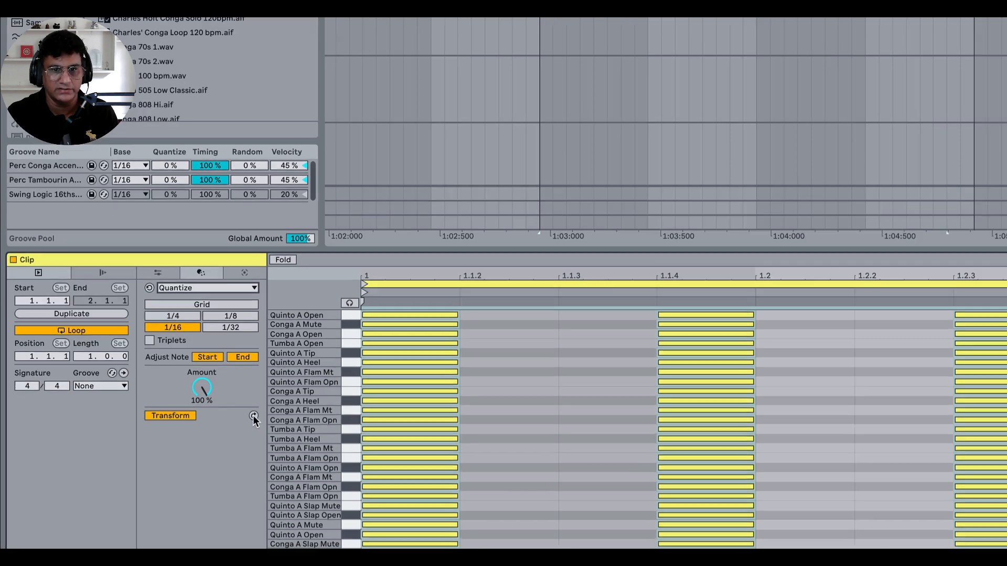
left_click(261, 417)
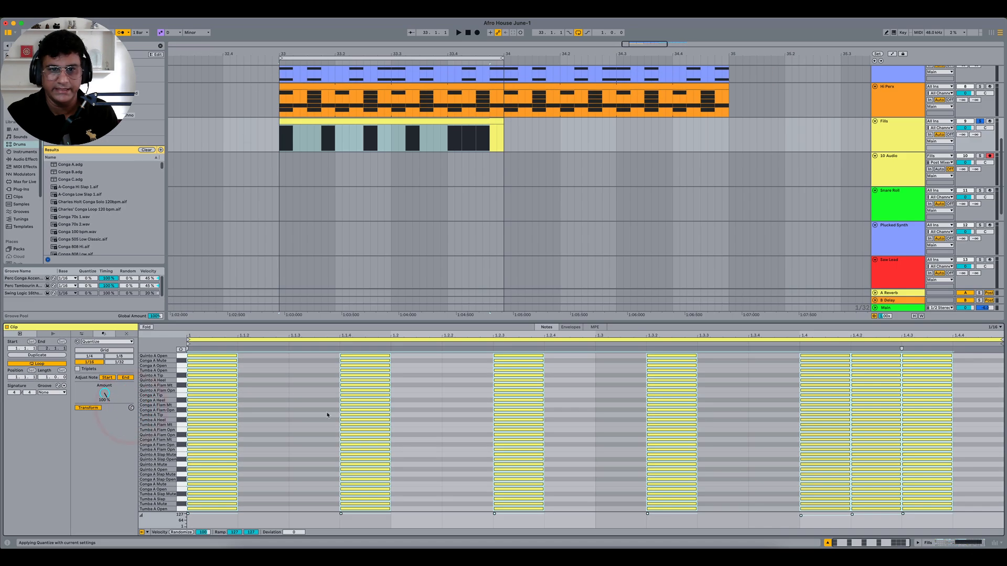
left_click(295, 403)
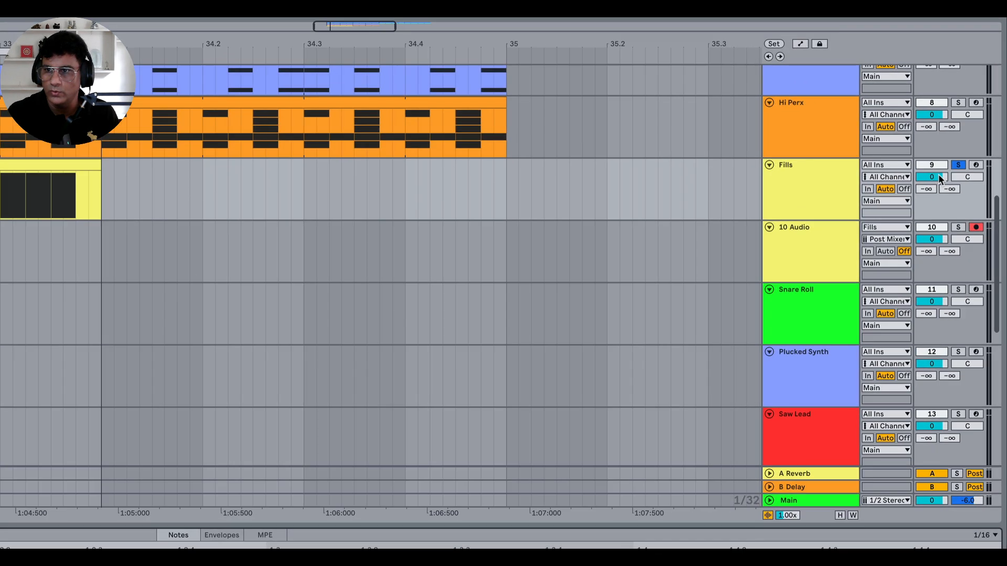
- Lower the Fills track volume to -10.1 dB while playing the stacked conga hits
left_click_drag(965, 128, 964, 134)
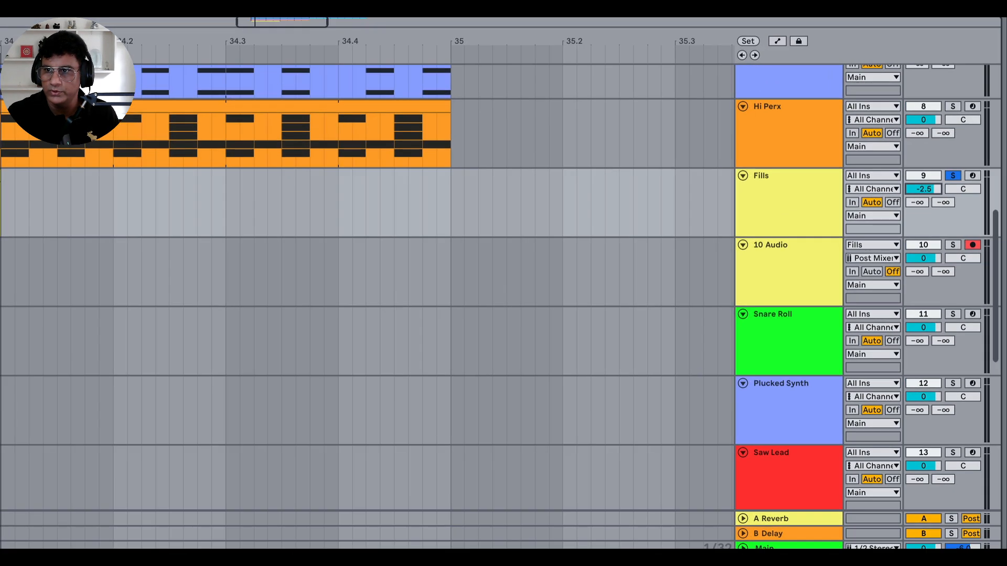
left_click_drag(931, 187, 932, 192)
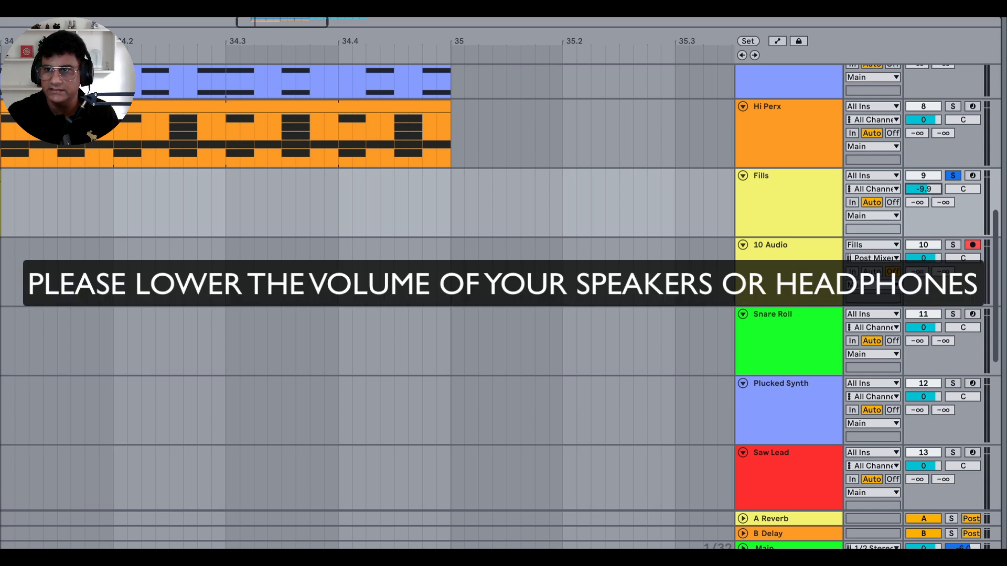
left_click_drag(923, 189, 923, 189)
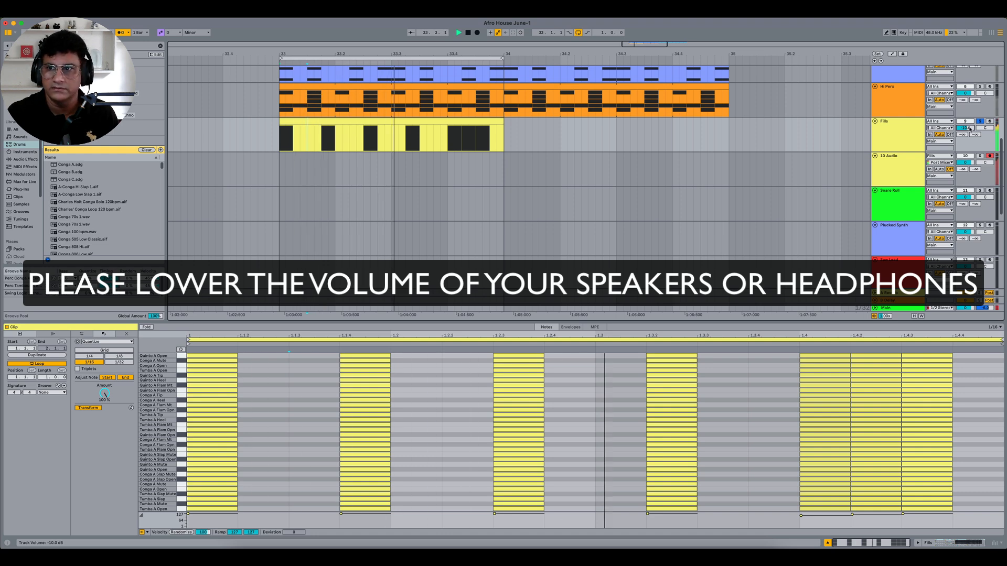
left_click_drag(969, 129, 969, 130)
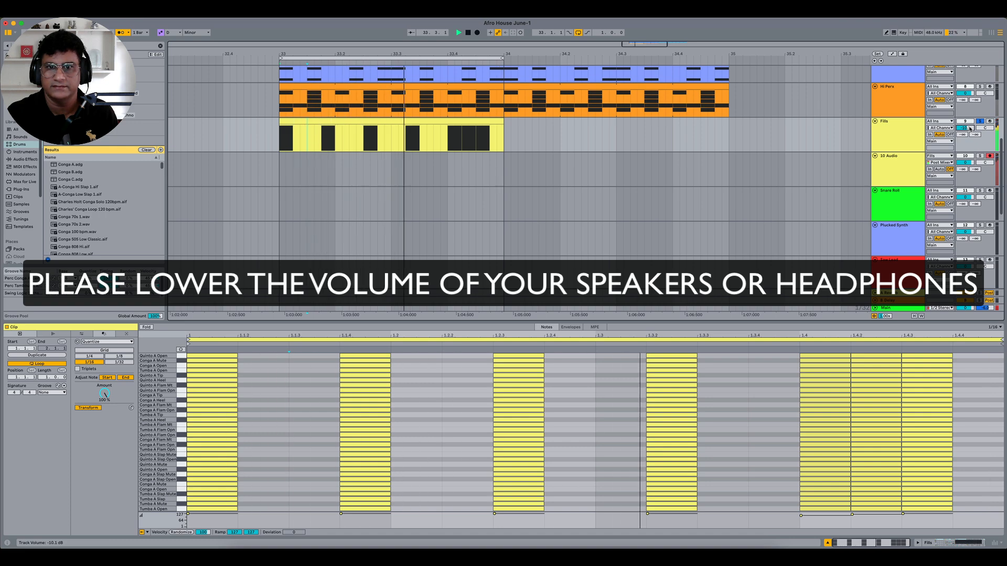
- Clear the library search, browse the MIDI effects in an enlarged list and add an Arpeggiator to the Fills track
left_click(895, 143)
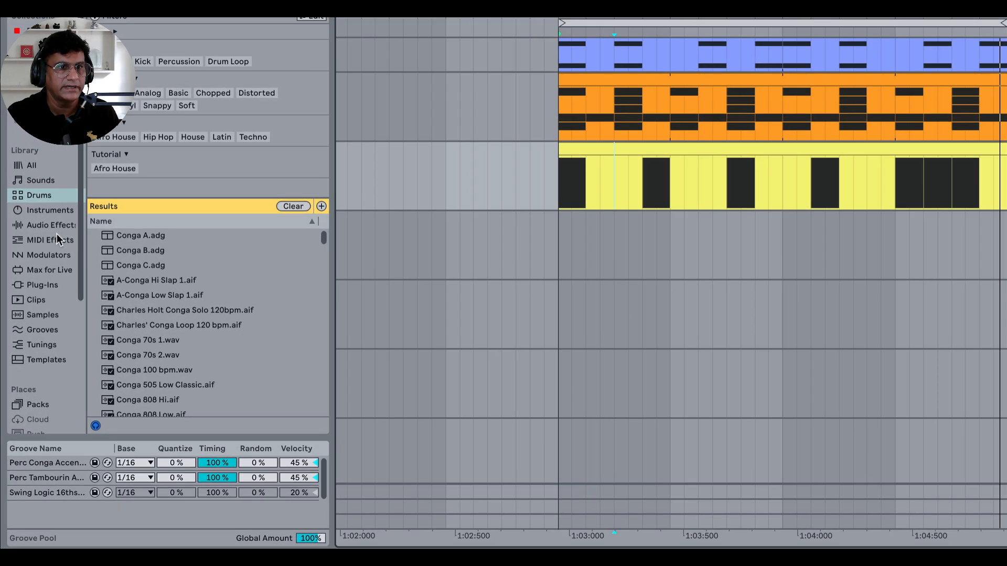
left_click(26, 166)
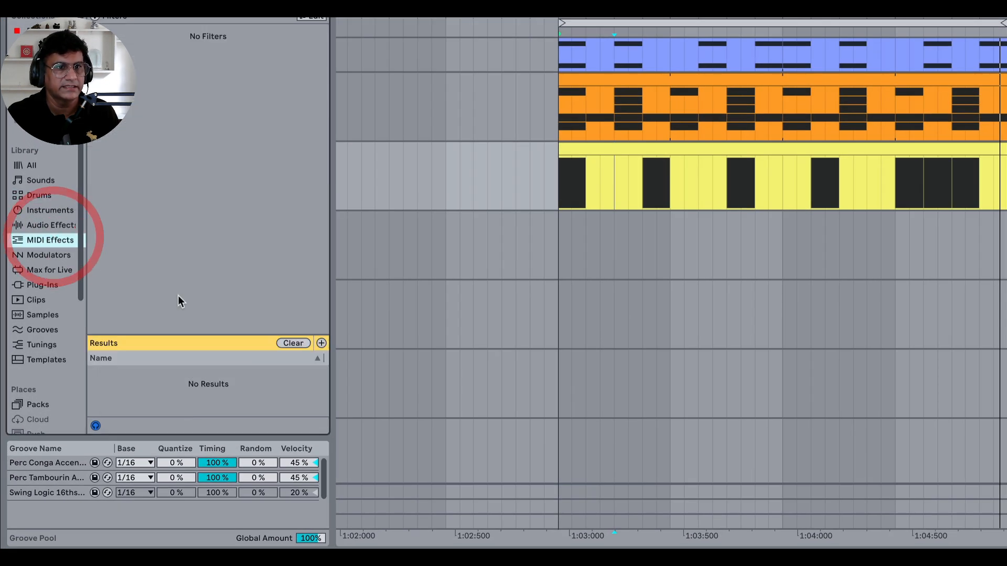
left_click(298, 343)
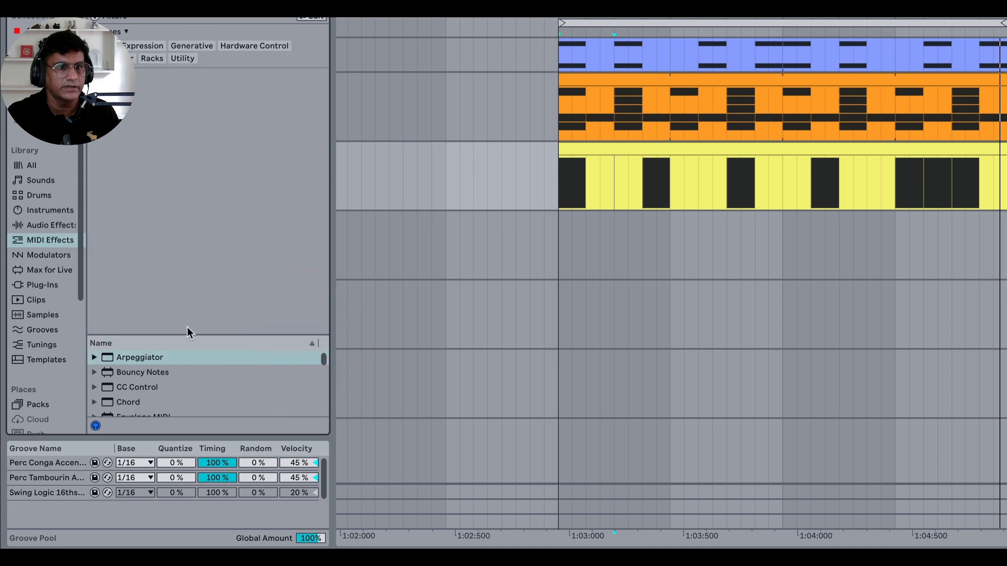
left_click(177, 226)
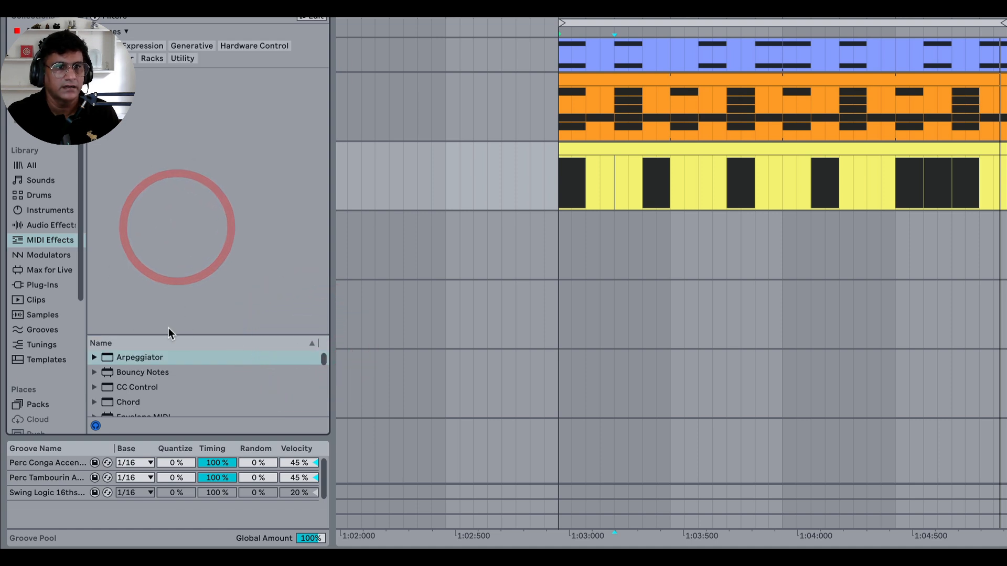
left_click_drag(166, 332, 164, 225)
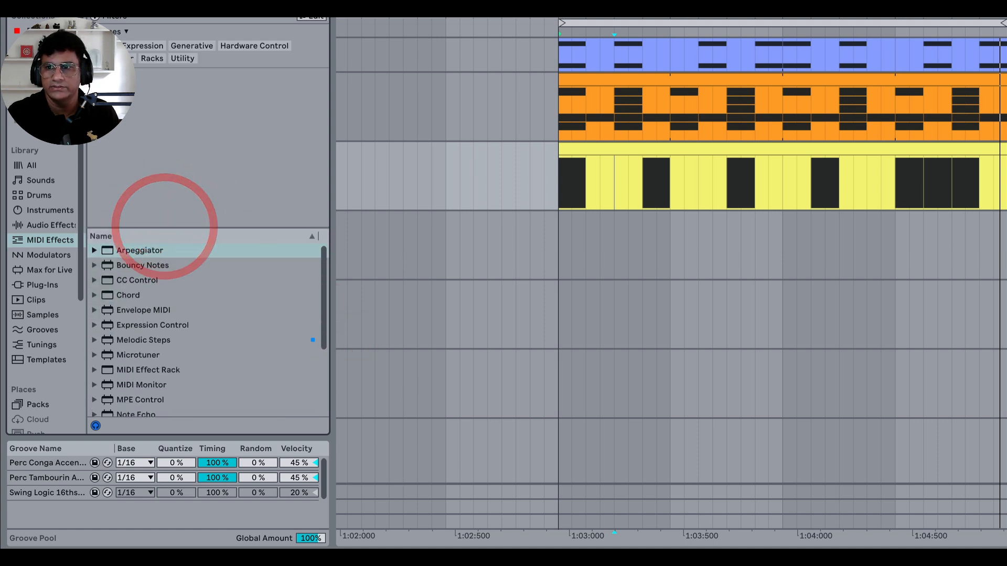
left_click(137, 252)
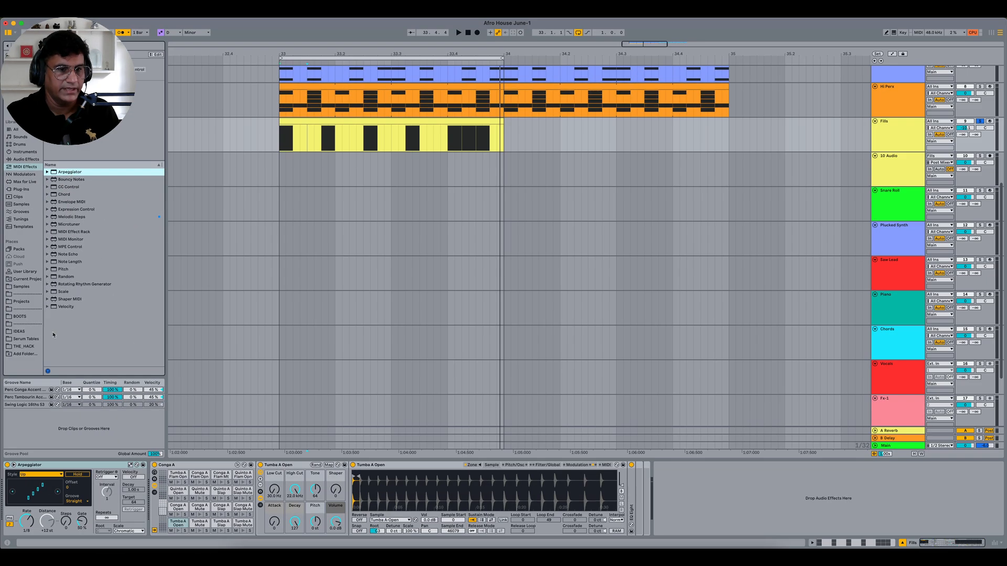
- Set the Arpeggiator's style to Random Other and adjust its rate
left_click(51, 474)
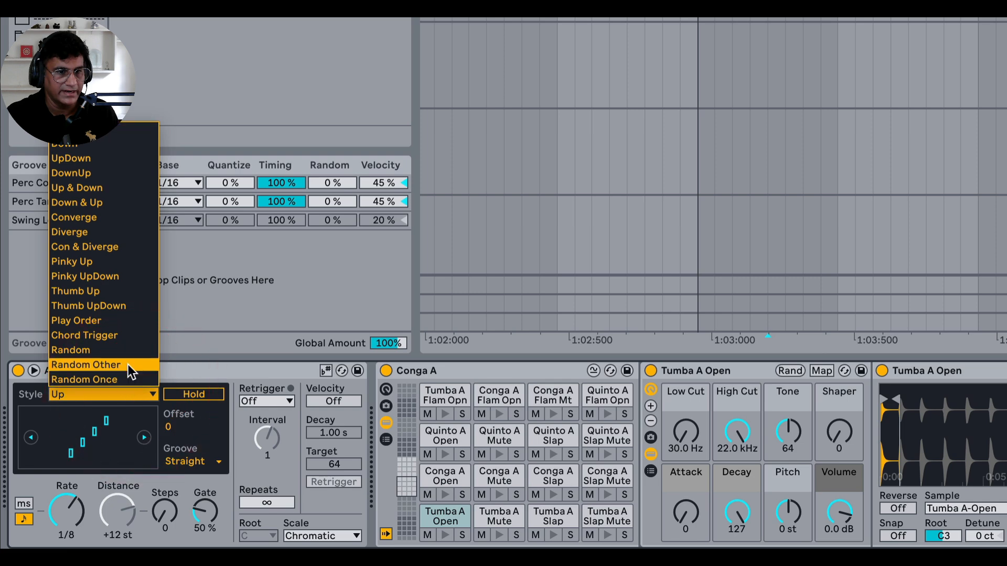
left_click(128, 363)
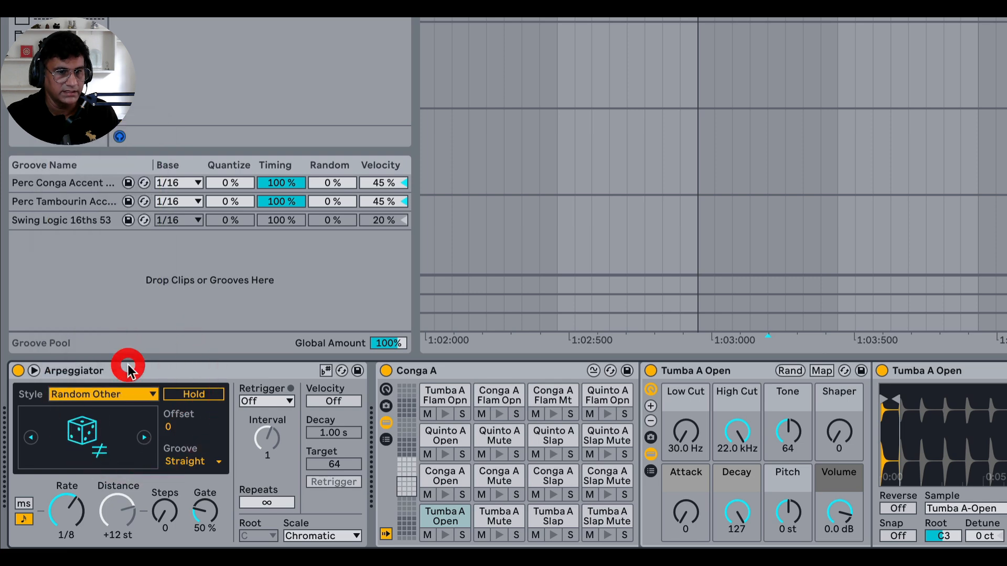
left_click_drag(73, 510, 72, 493)
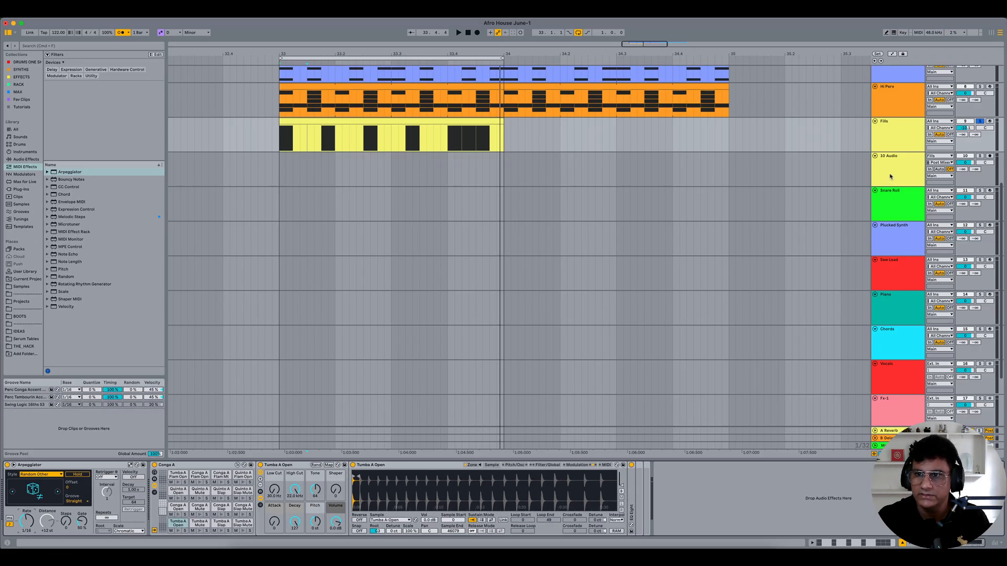
- Arm the 10 Audio track for recording with Fills as its audio input
left_click(890, 177)
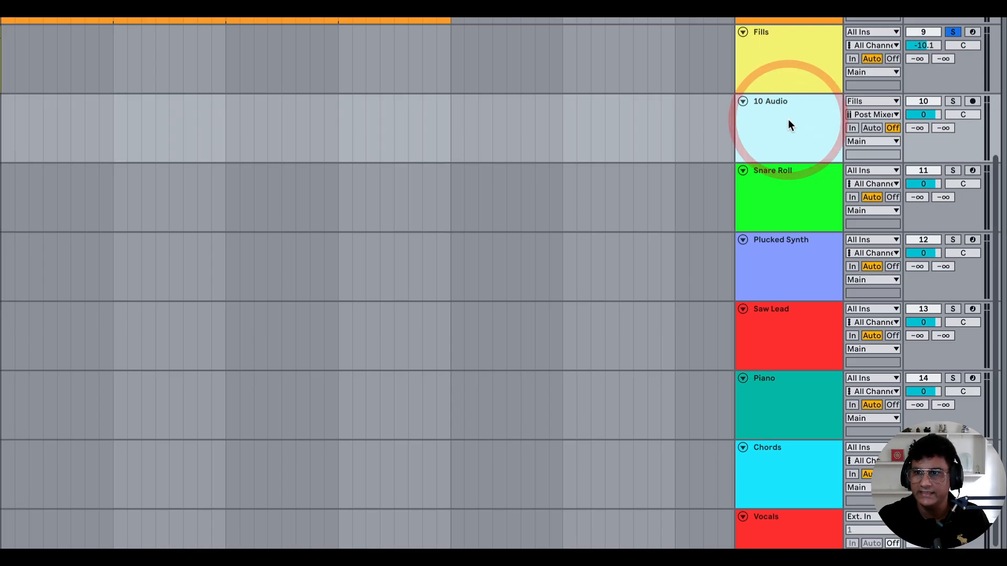
left_click(870, 102)
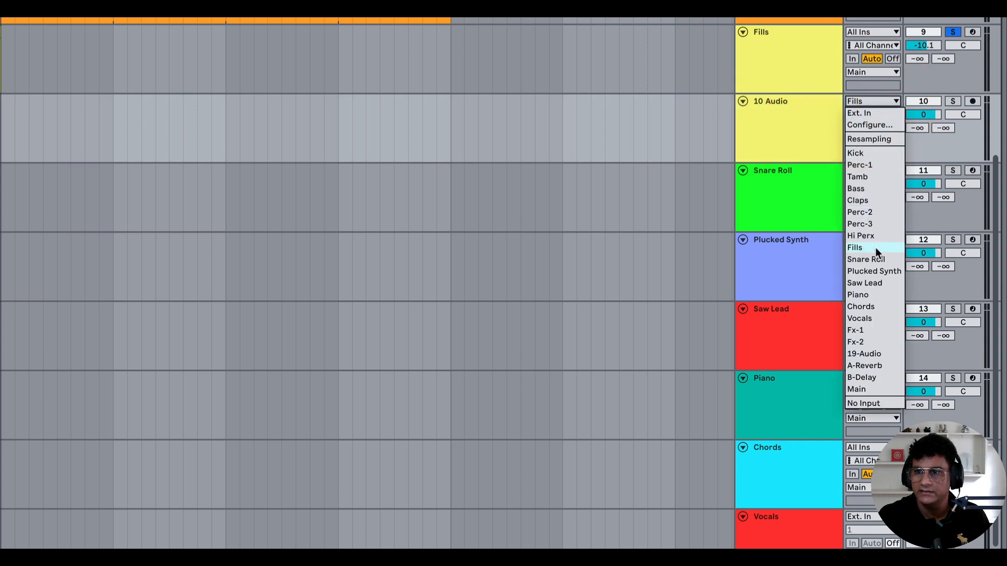
left_click(780, 134)
left_click(971, 102)
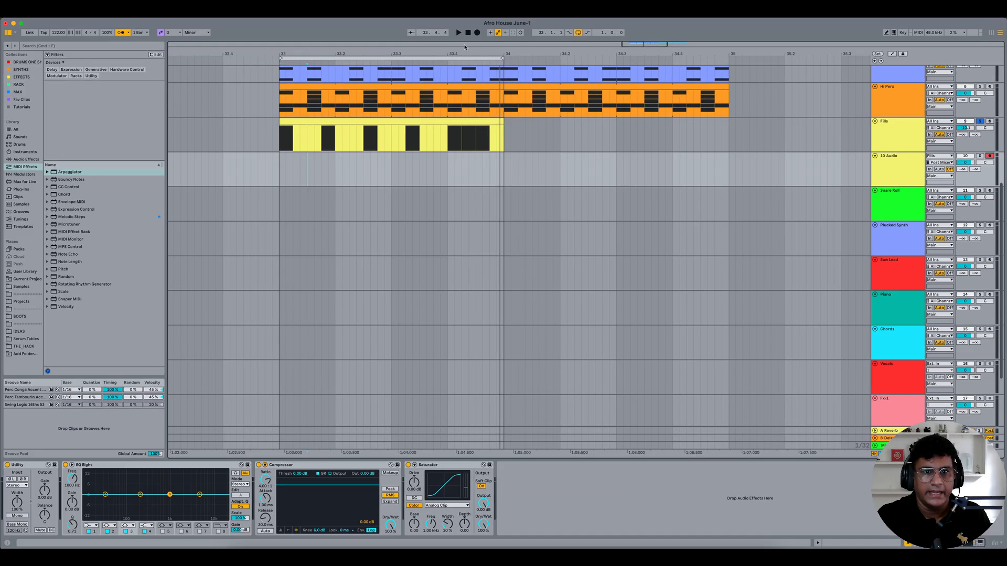
- Record a test pass of the Fills output onto the 10 Audio track, starting at bar 33
left_click(279, 164)
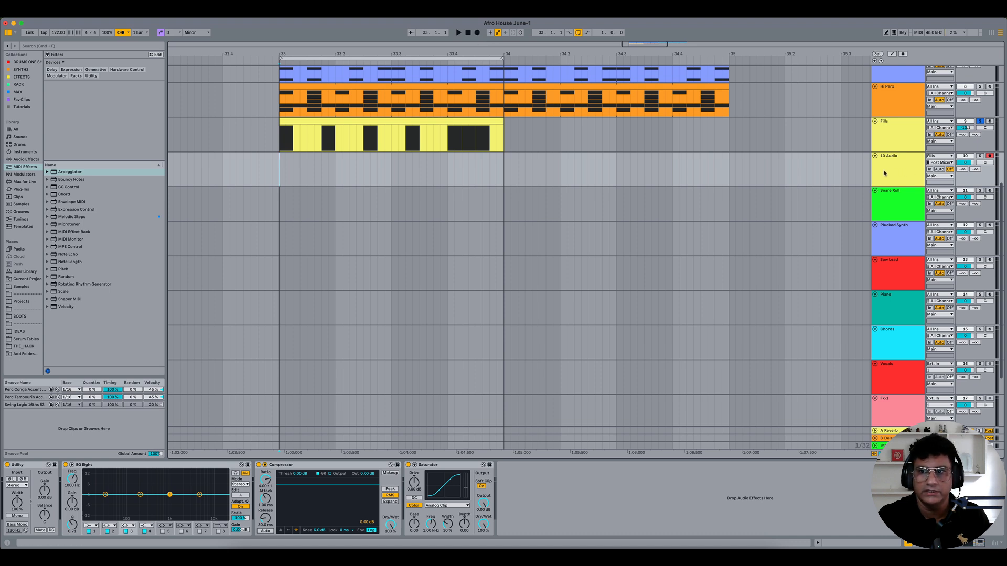
left_click(476, 33)
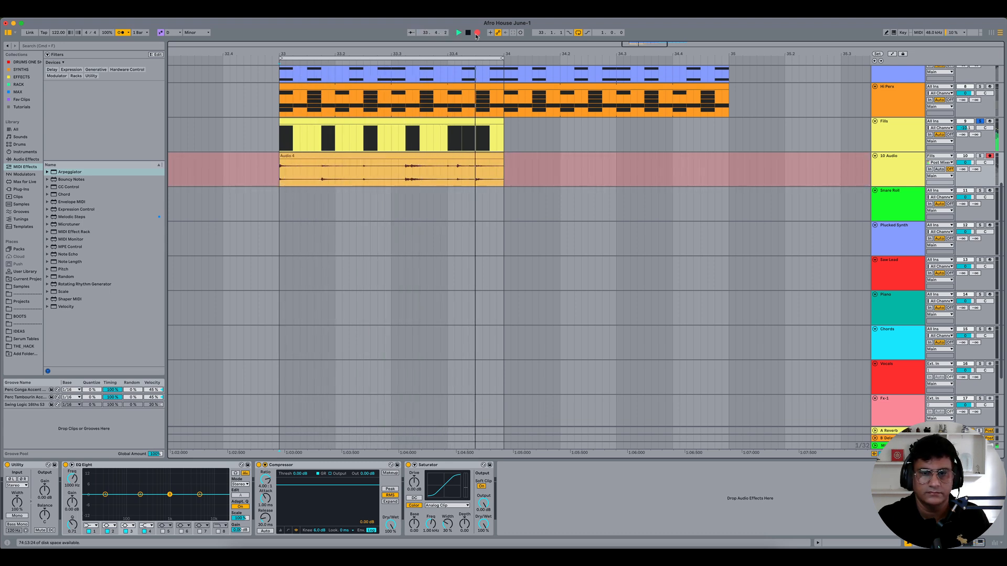
key("space")
- Delete both test-recorded clips from the 10 Audio track
left_click(379, 156)
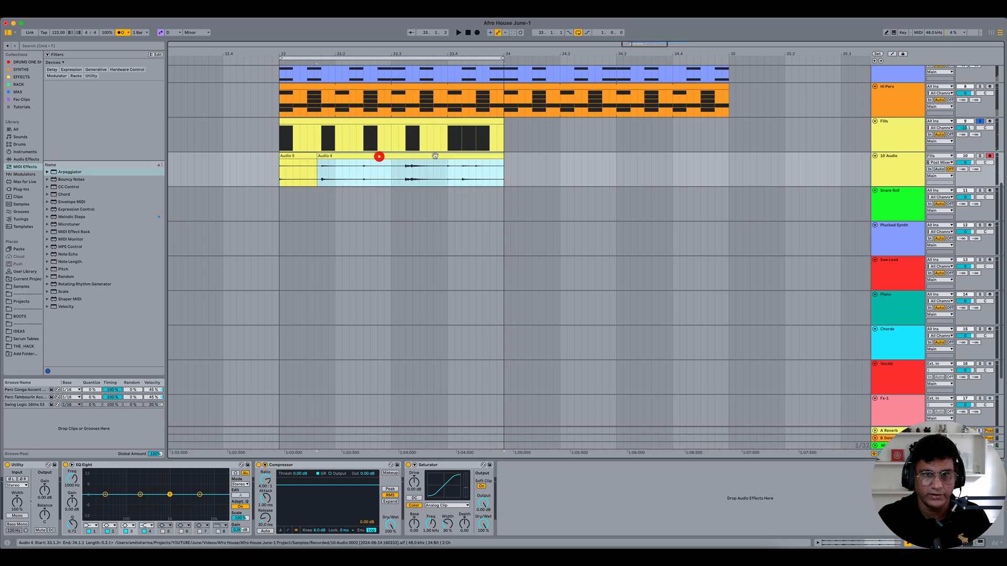
left_click(299, 157)
left_click(383, 157, "shift")
key("Delete")
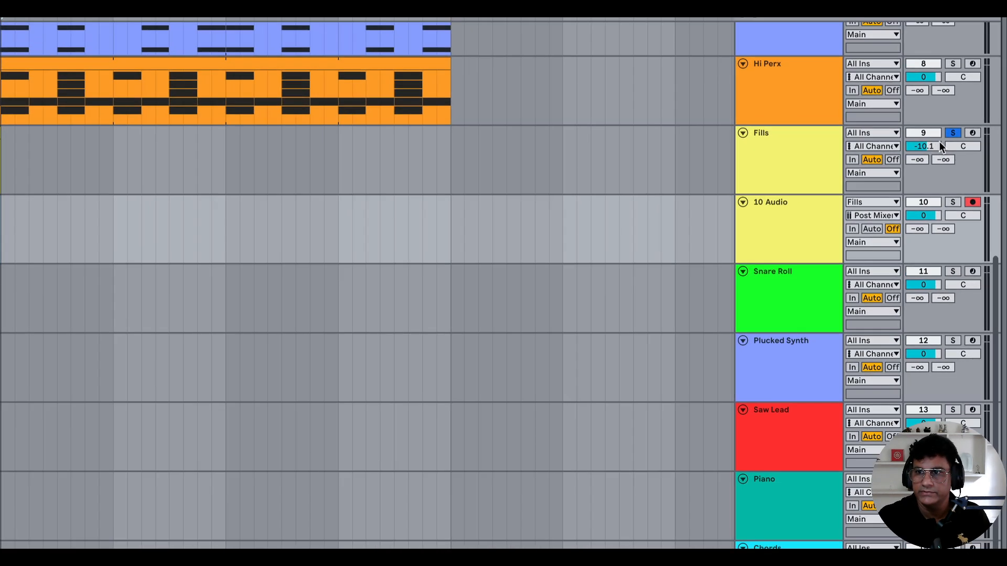
- Reset the Fills volume to 0 dB and record looped takes onto 10 Audio from bar 33, extending the loop end to 34.2 before stopping
double_click(972, 127)
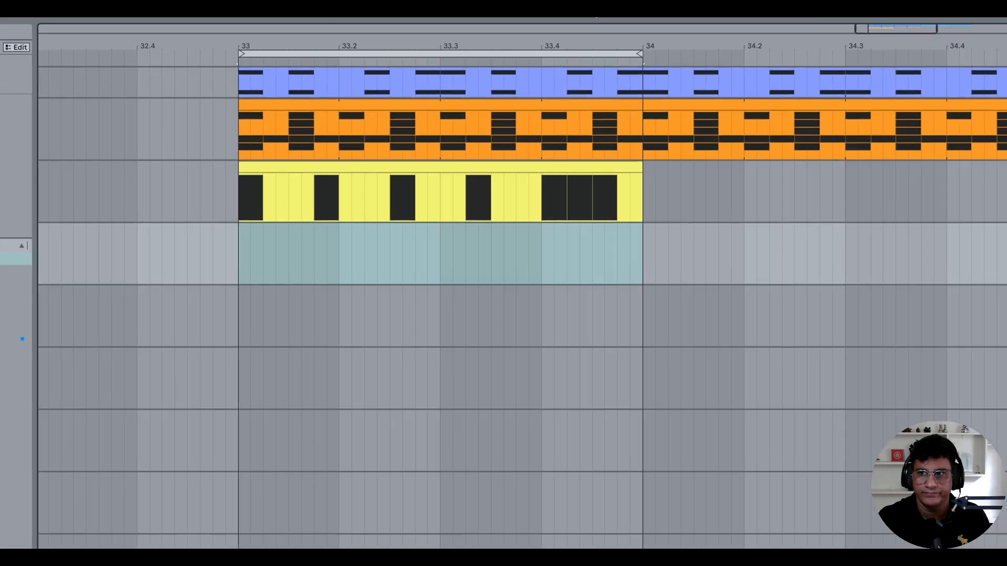
key("F9")
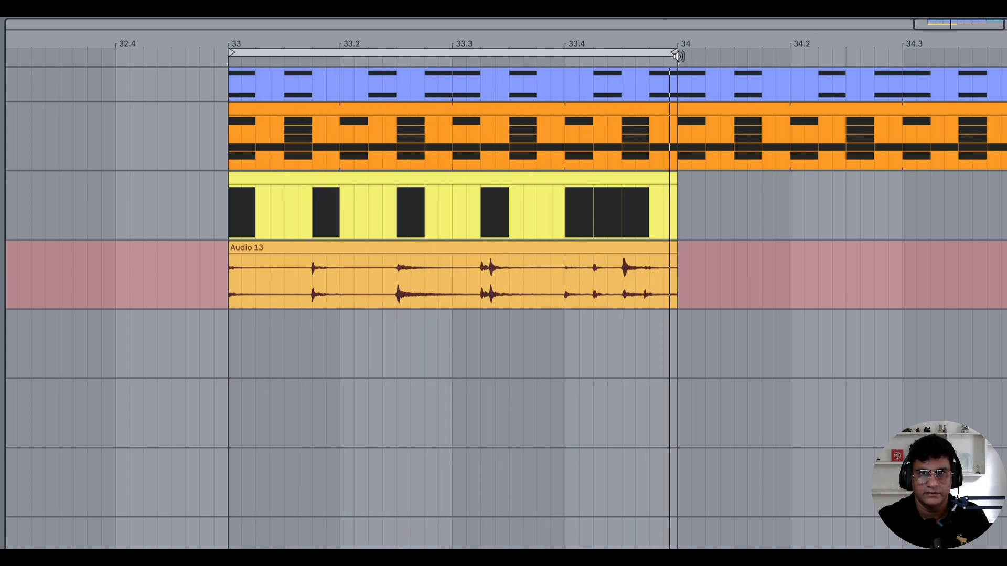
left_click_drag(678, 56, 789, 68)
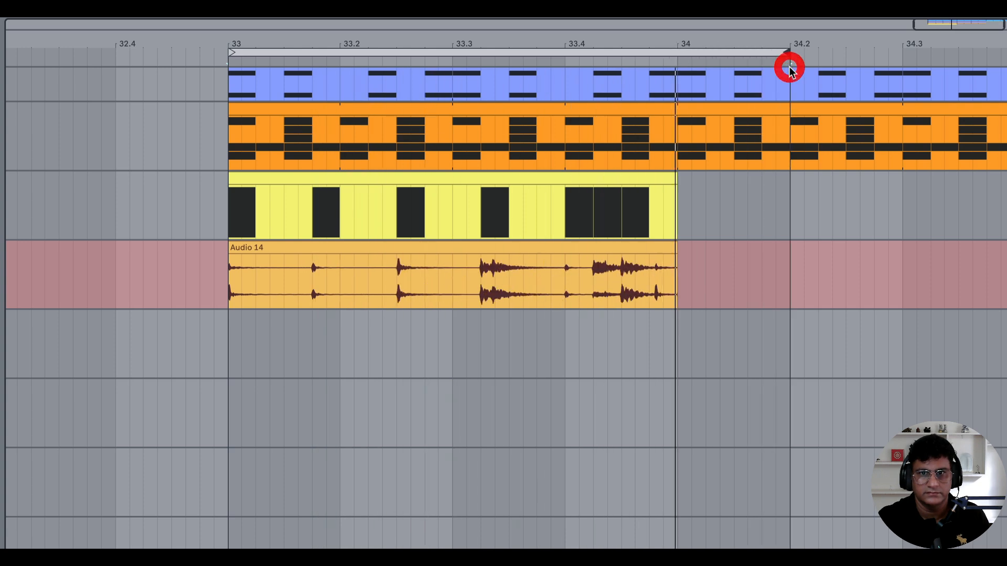
key("space")
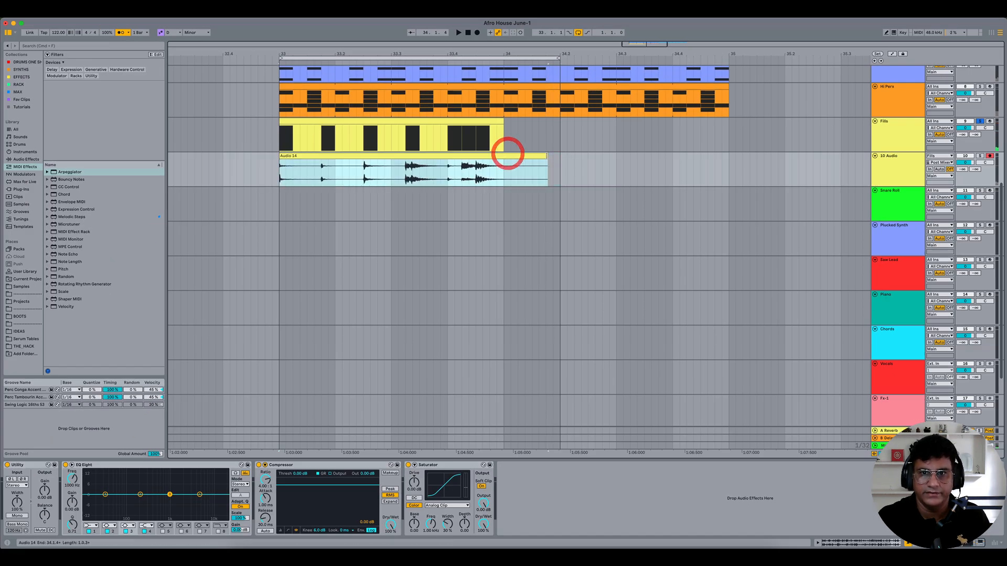
- Trim the end of the recorded 10 Audio clip to bar 34 and shorten the loop to match
left_click_drag(547, 156, 505, 157)
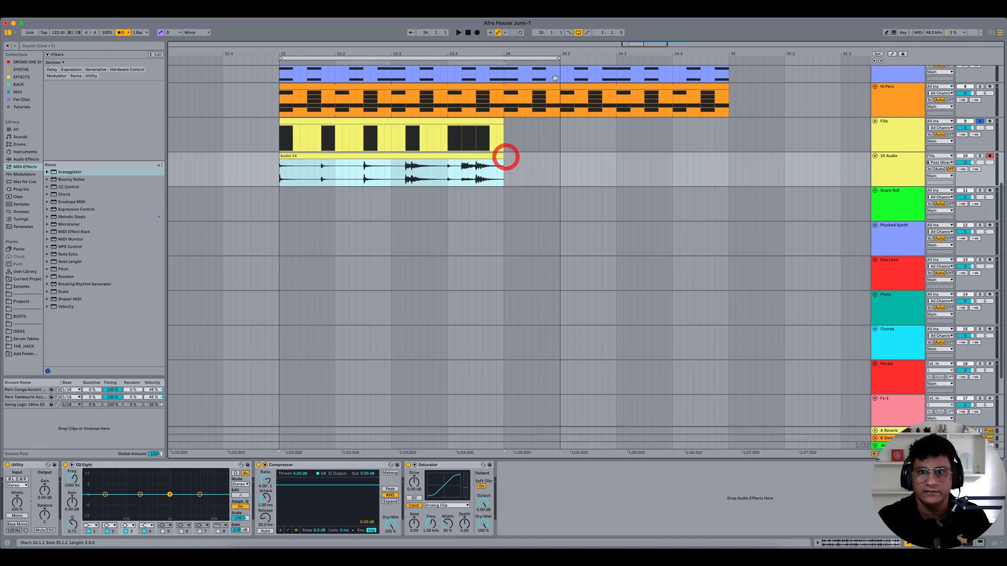
left_click_drag(558, 58, 504, 68)
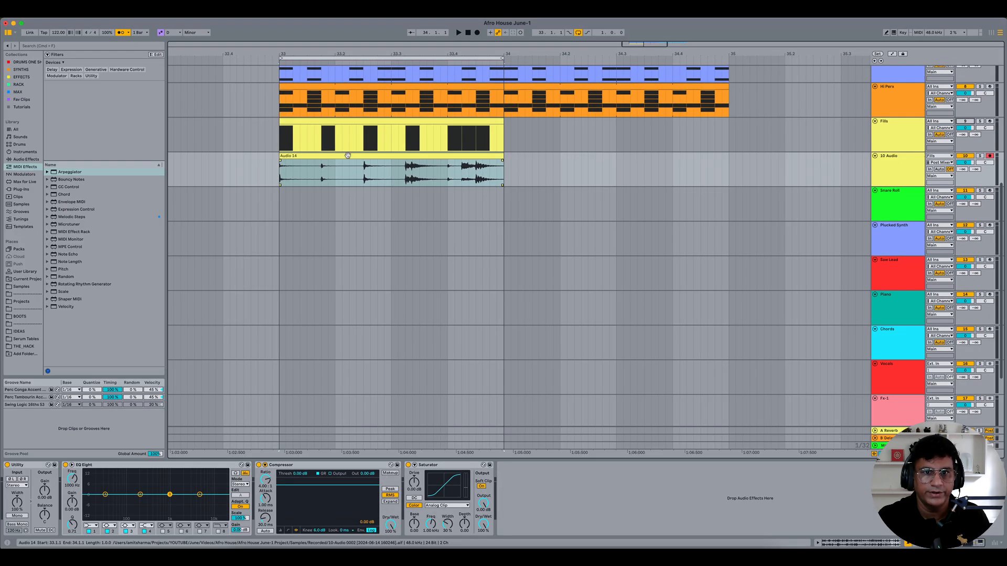
- Open the recorded clip on 10 Audio and examine the full waveform containing all the looped passes
double_click(347, 155)
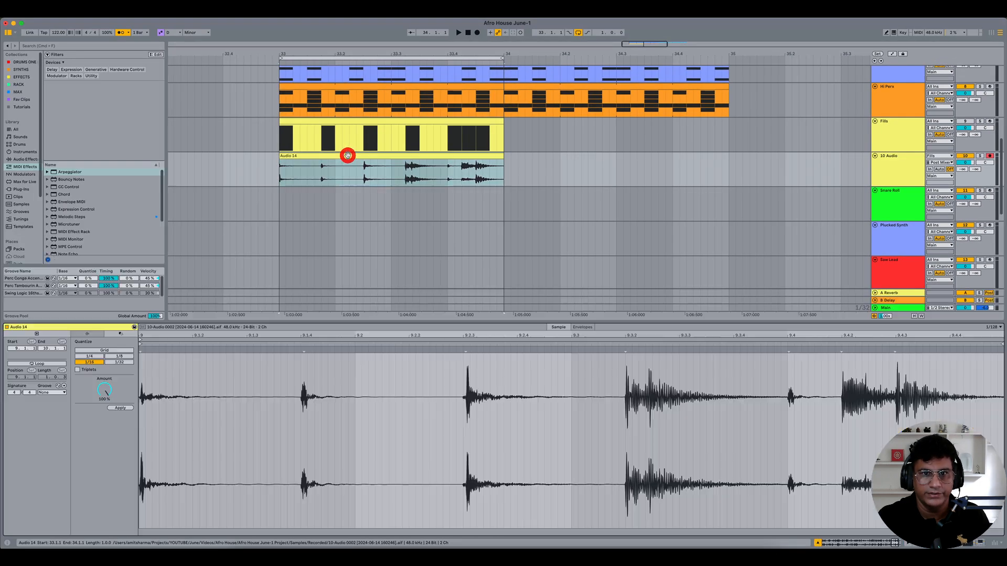
left_click_drag(447, 334, 447, 260)
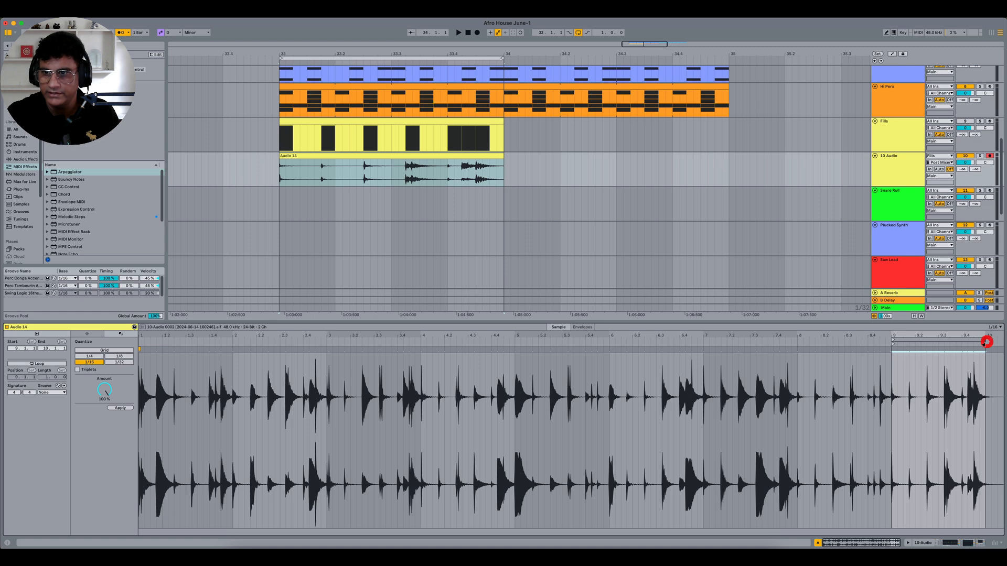
left_click_drag(893, 342, 231, 346)
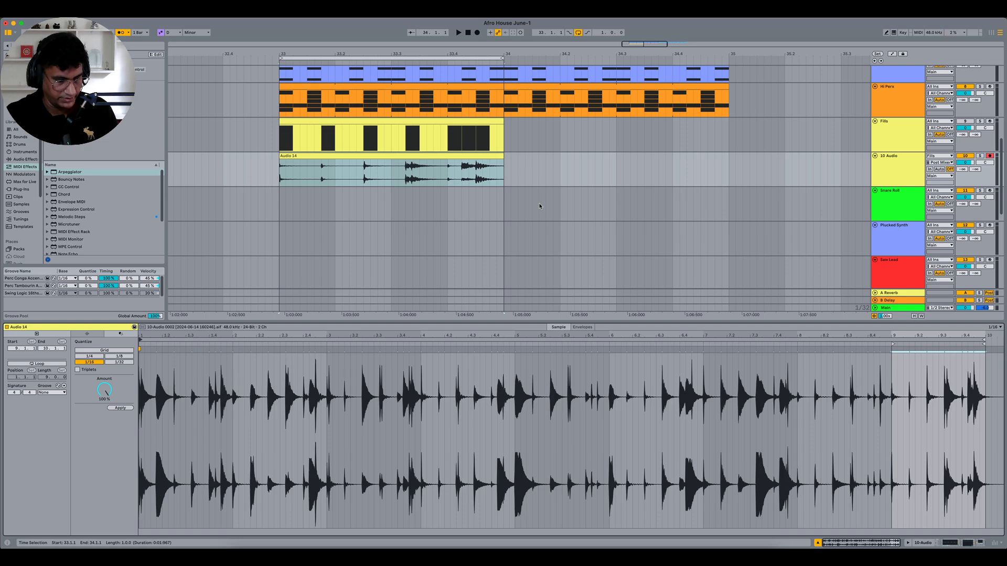
key("super+z")
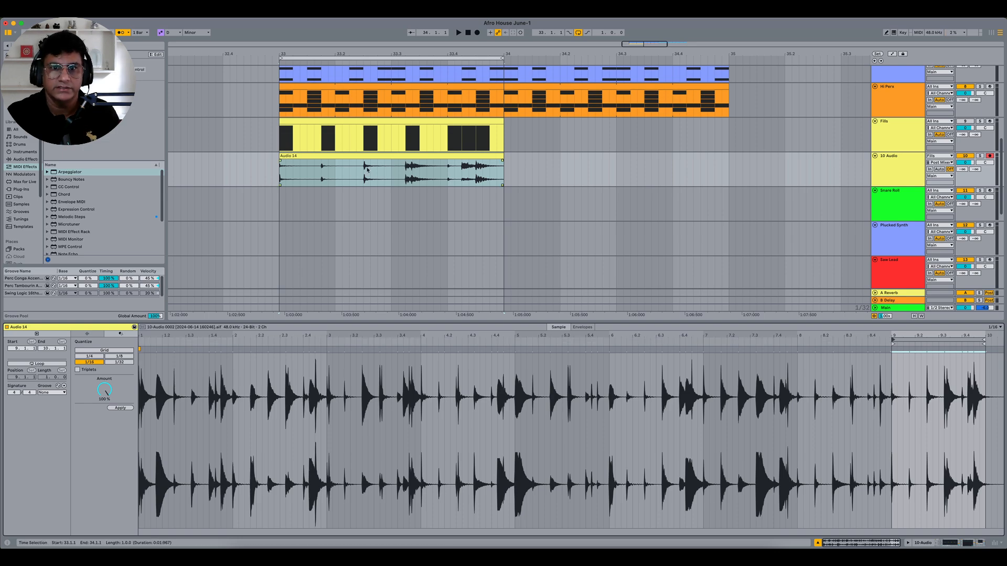
- Close the clip view and show the take lanes of the 10 Audio track
left_click(899, 167)
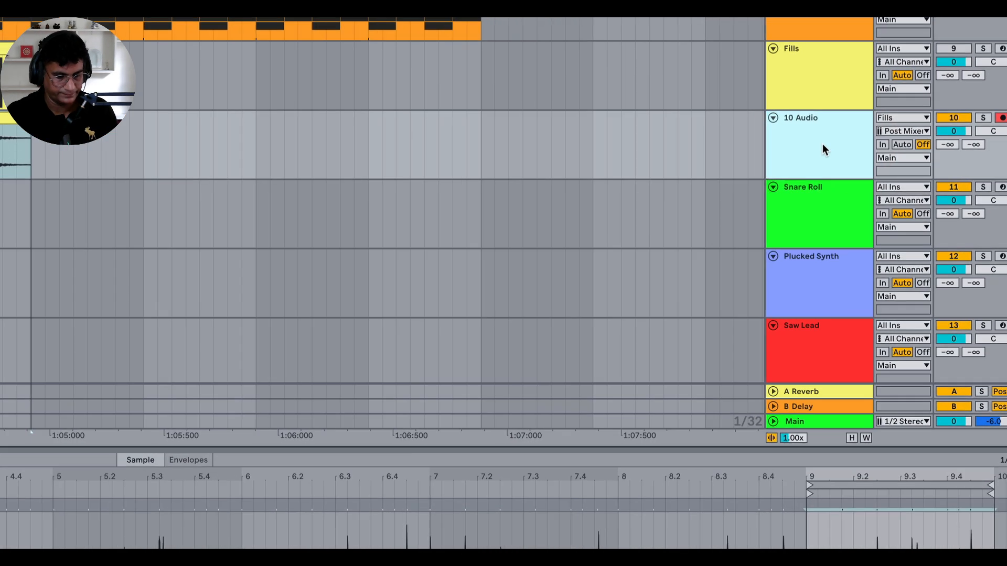
key("super+alt+l")
right_click(791, 149)
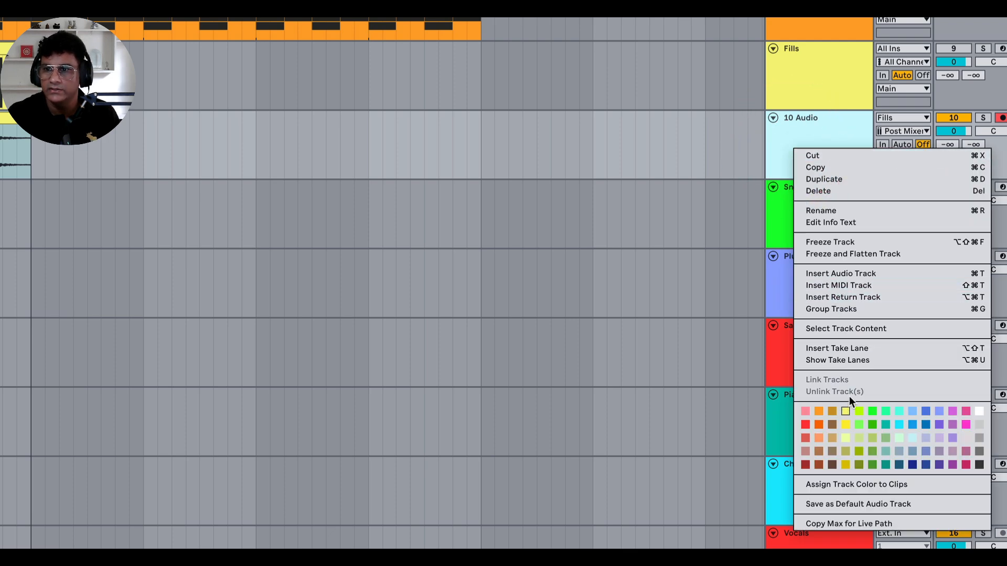
left_click(851, 360)
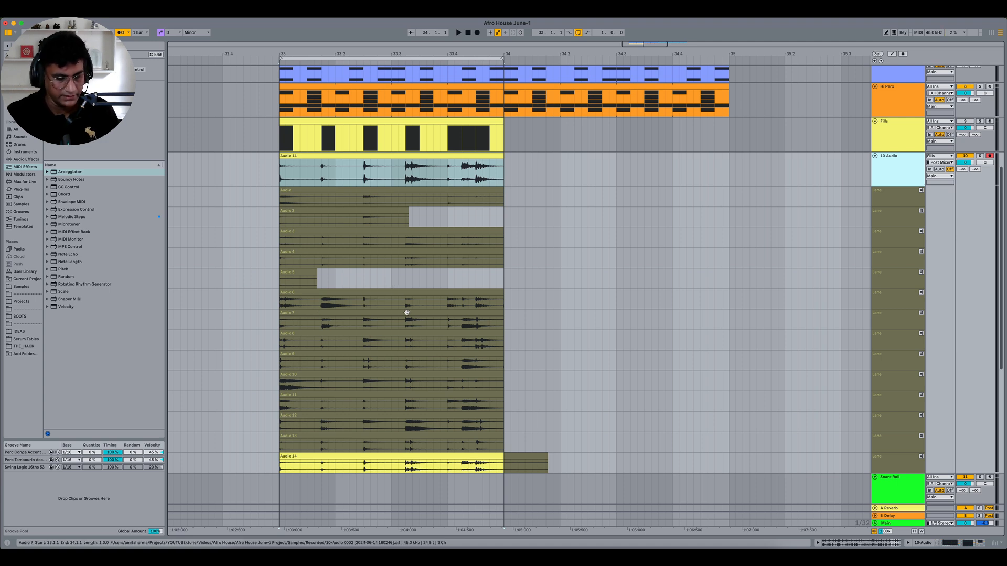
- Turn on Draw mode and set the arrangement's fixed grid to 1/16
key("b")
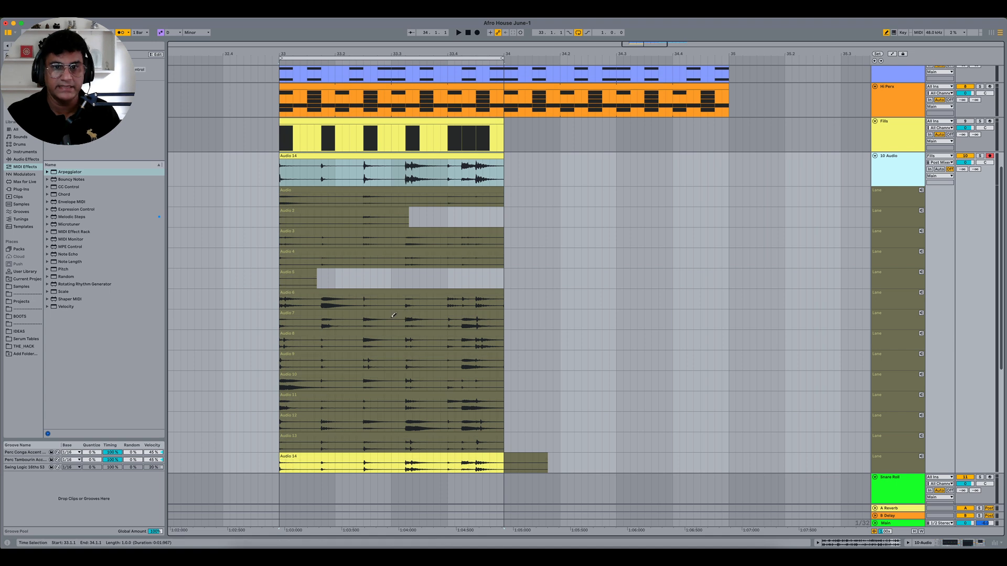
right_click(378, 318)
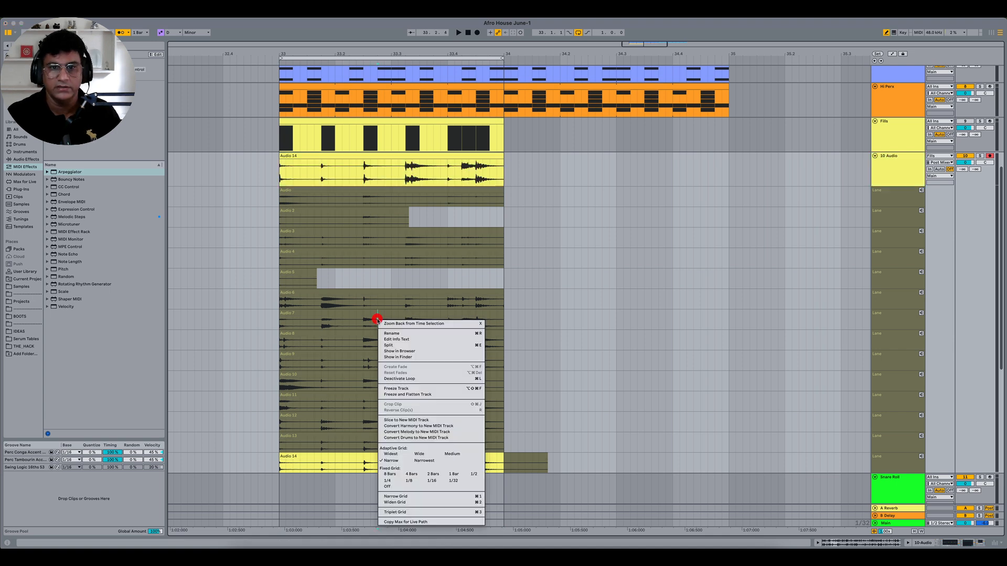
left_click(437, 482)
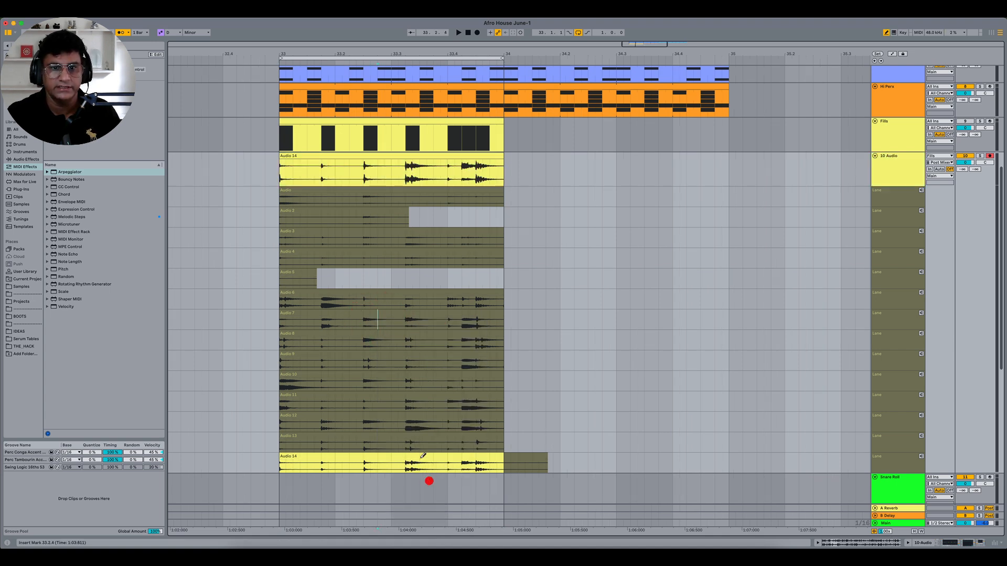
- Play the loop and solo the 10 Audio track
key("space")
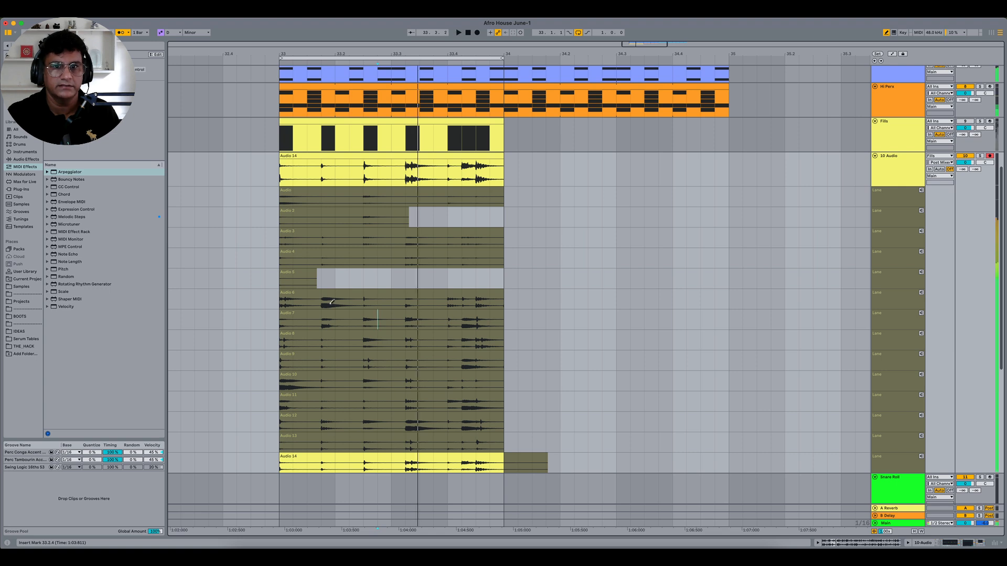
left_click(979, 156)
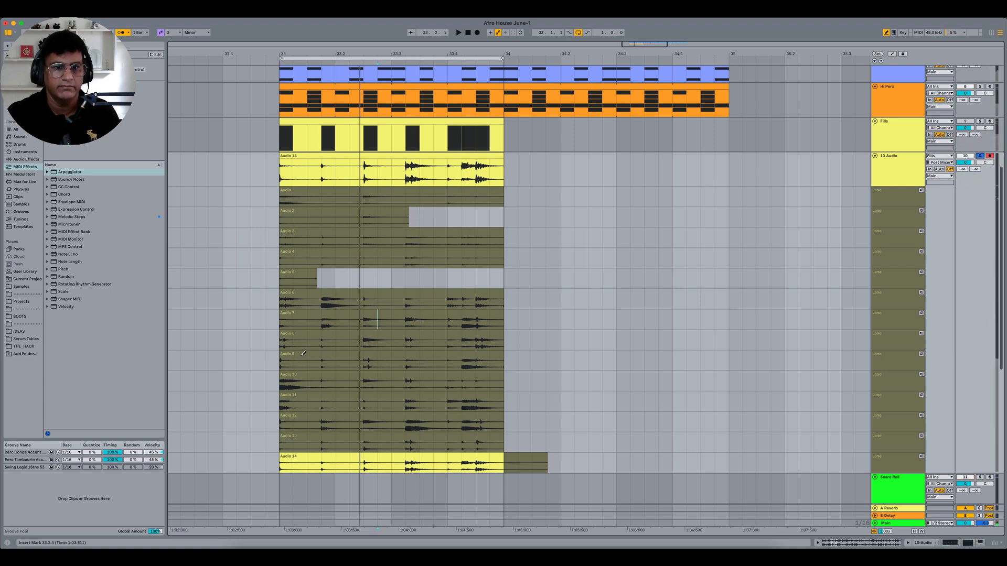
- Try comping the first four hits from takes Audio 10, 7, 9 and 6, audition the comp, and replace the third hit with the first take
left_click_drag(282, 380, 311, 381)
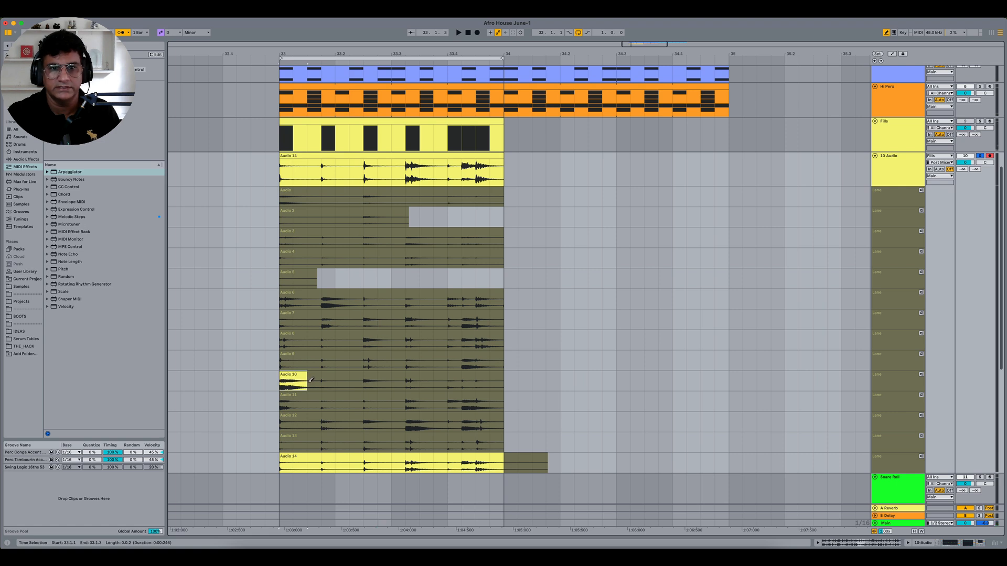
left_click(310, 380)
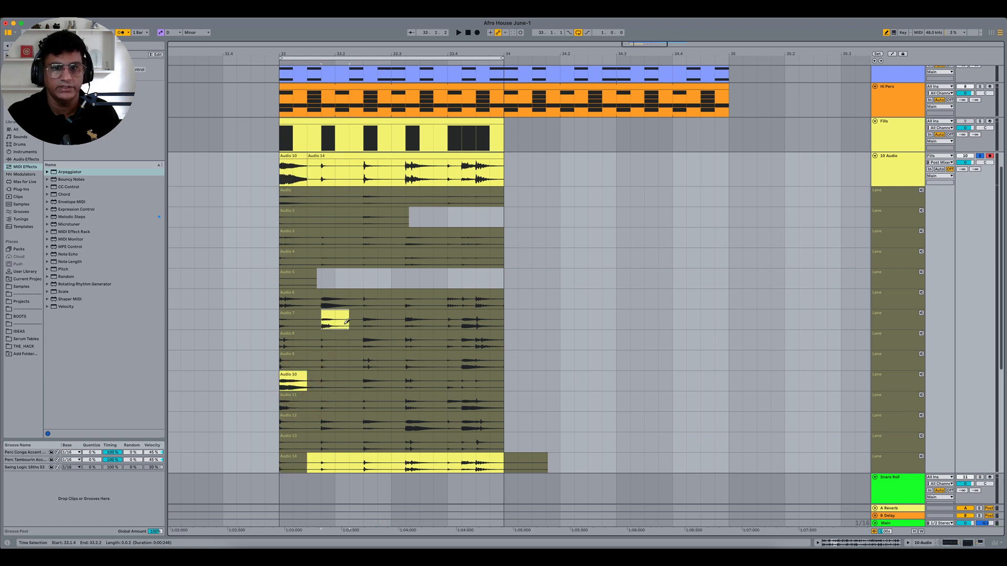
left_click(343, 320)
left_click_drag(364, 361, 391, 360)
left_click(394, 361)
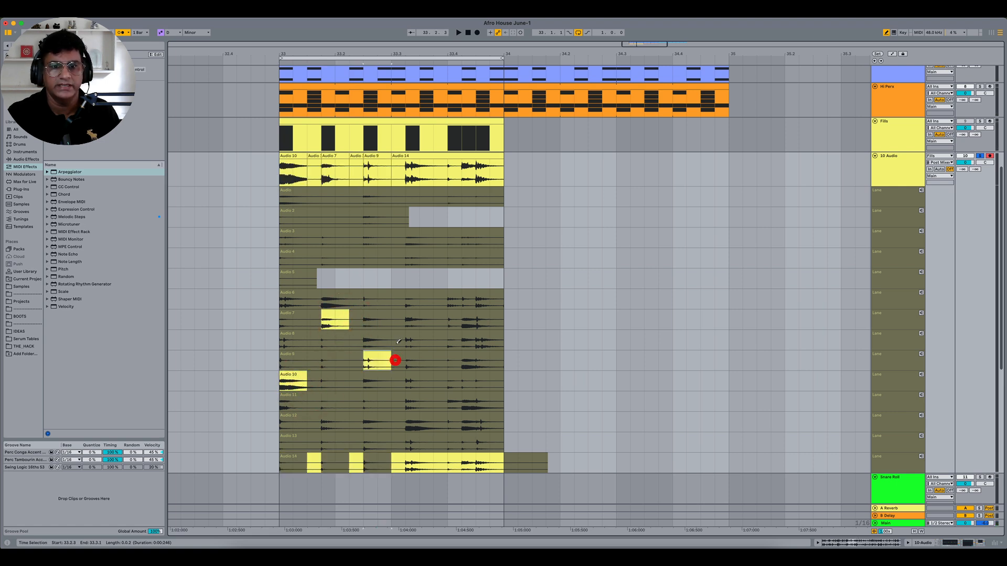
left_click_drag(406, 299, 433, 299)
left_click(439, 297)
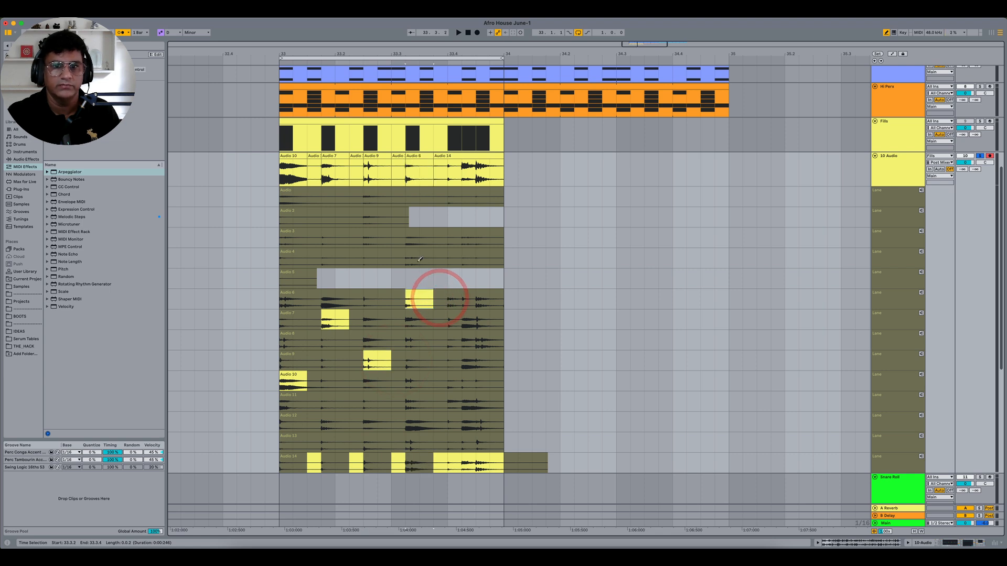
key("space")
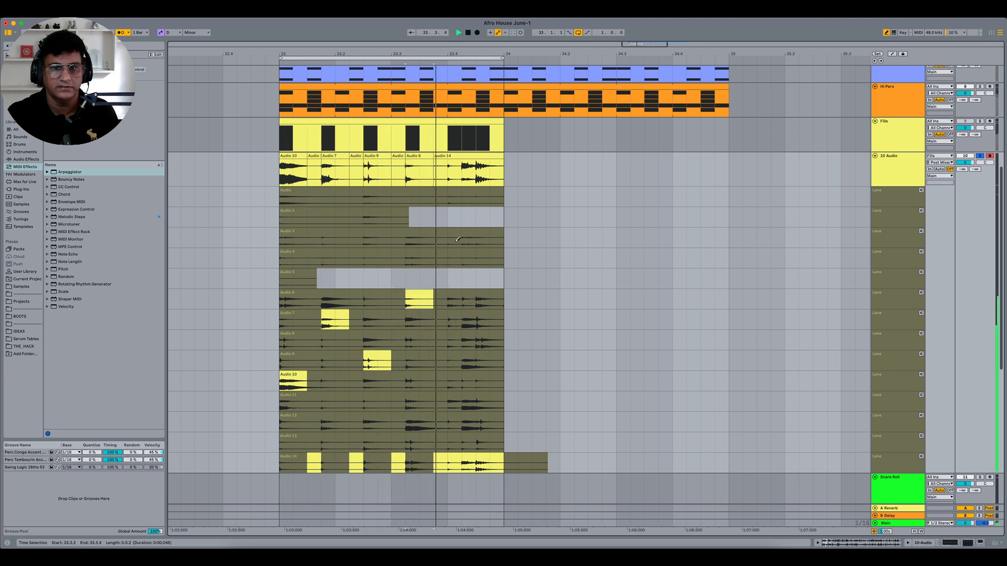
left_click_drag(363, 197, 391, 197)
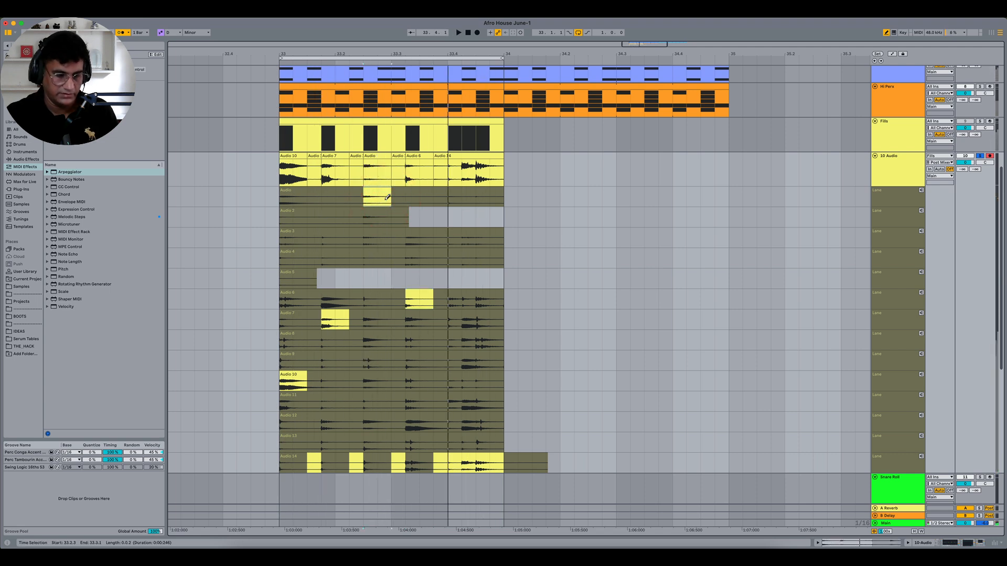
- Undo all the comping edits on the 10 Audio take lanes
key("super+z")
key("super+z")
key("super+z")
key("super+z")
key("super+z")
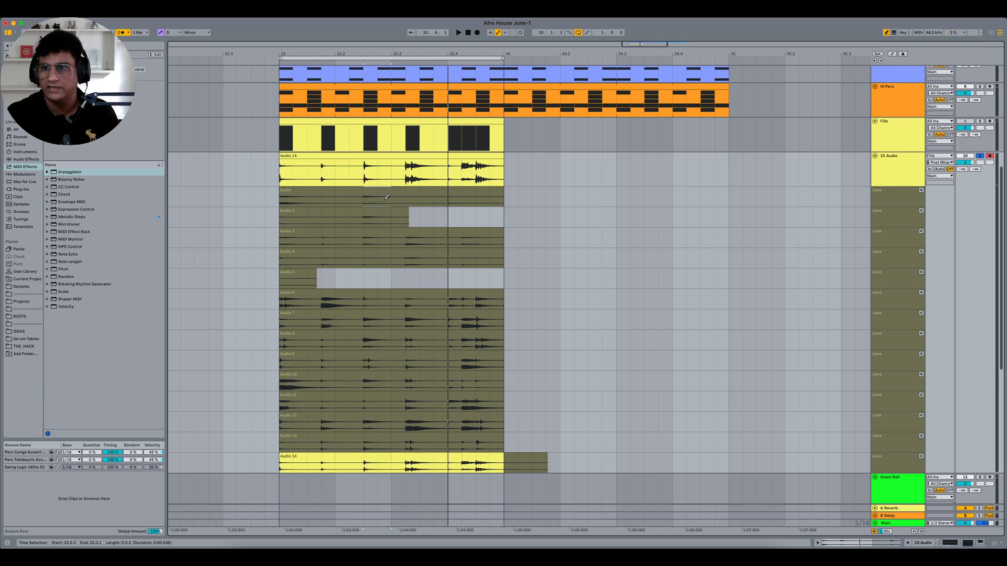
- Hide the take lanes of the 10 Audio track and open its recorded clip in the clip editor
right_click(886, 179)
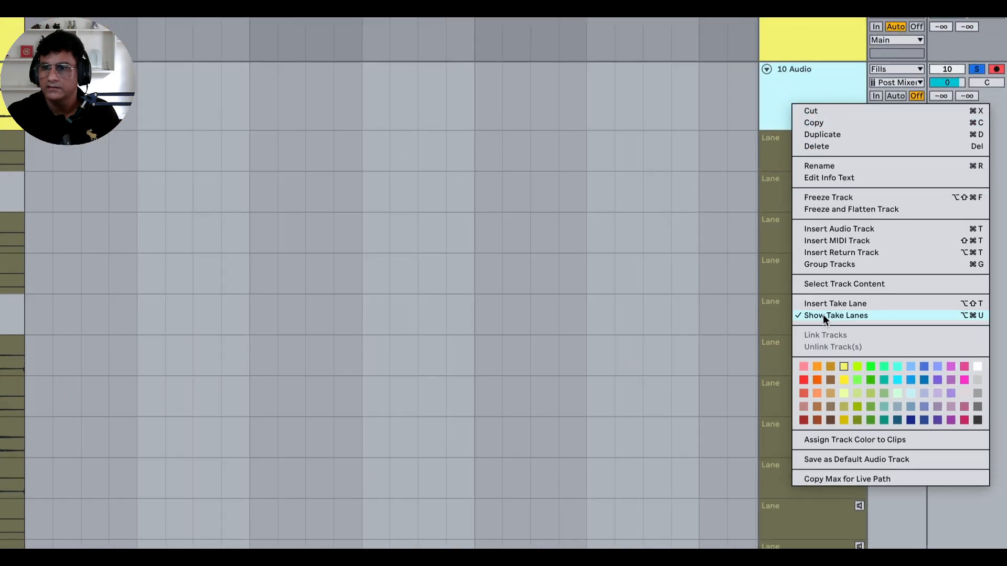
left_click(823, 314)
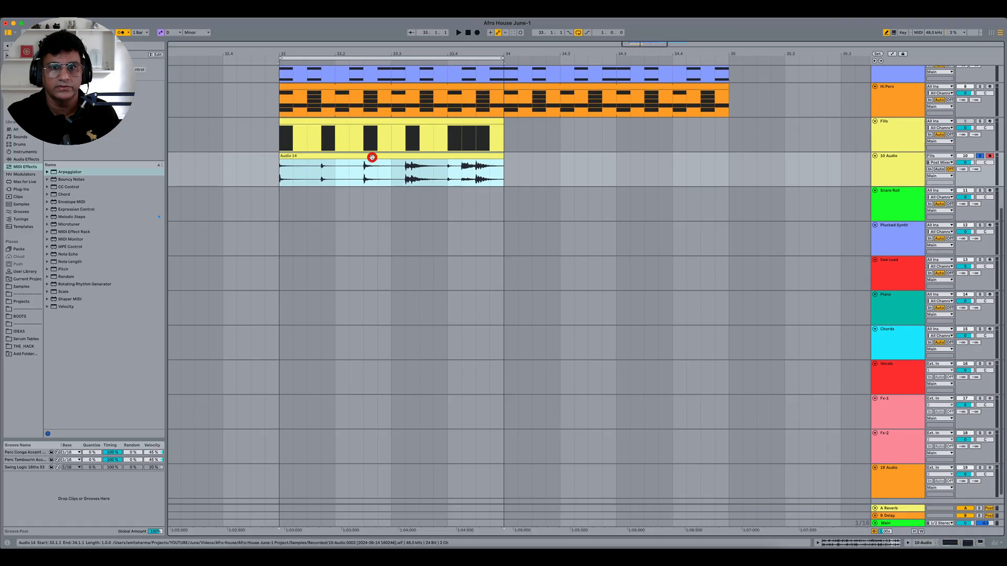
double_click(382, 157)
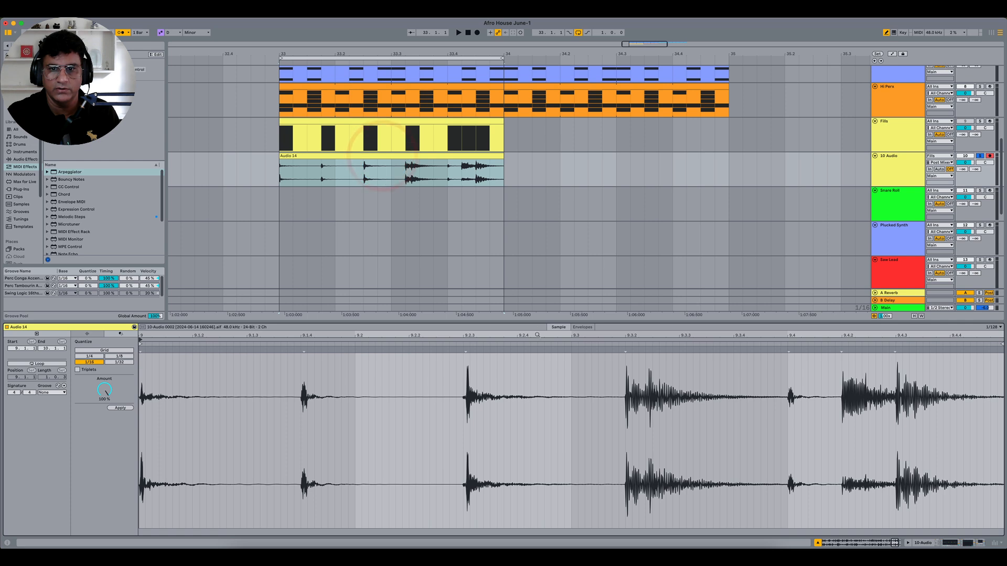
- Show the whole recording in the clip editor and move the clip's loop brace to bar 2
double_click(537, 334)
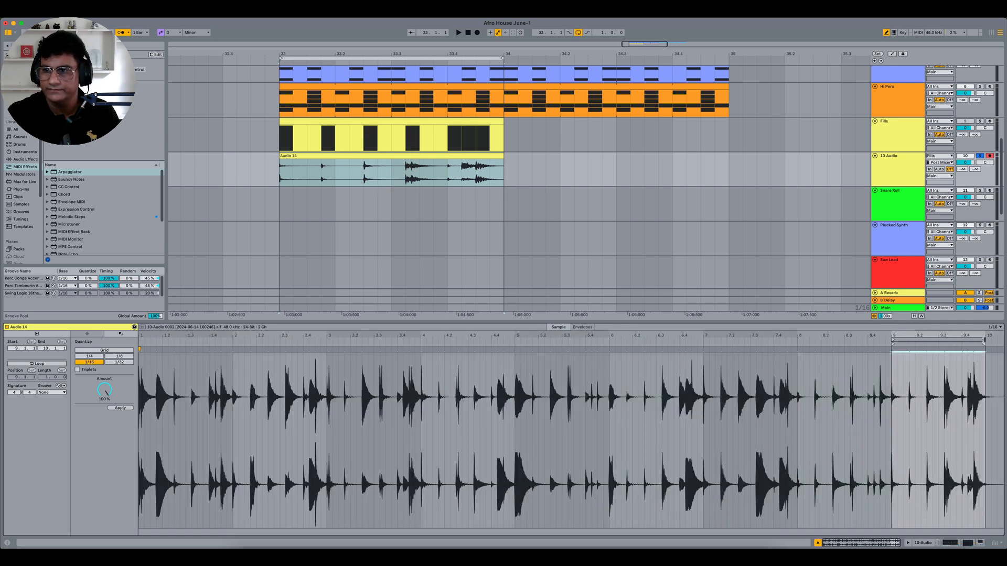
left_click_drag(947, 340, 289, 345)
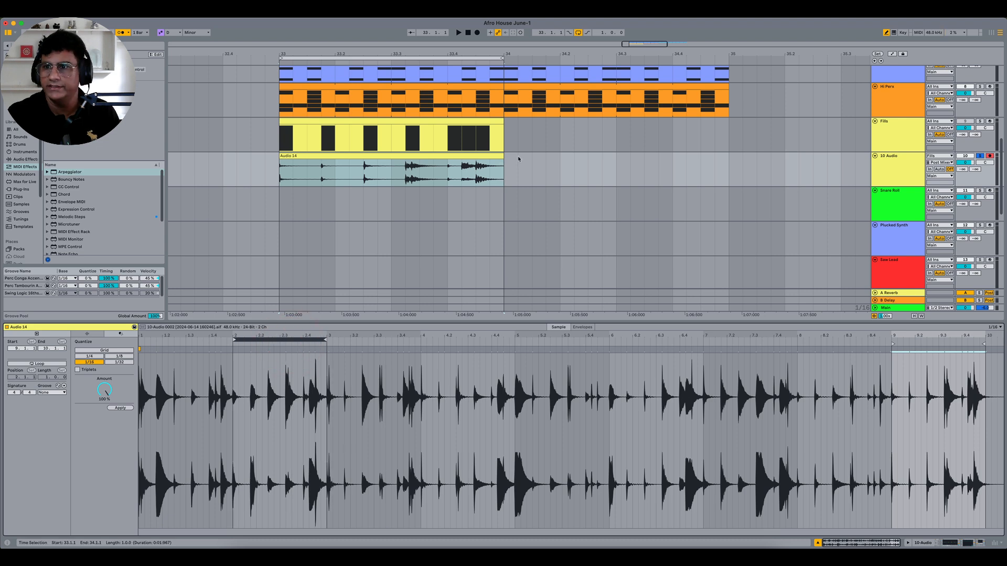
- Solo the Bass, Claps, Perc-2 and Perc-3 tracks and audition them together with the 10 Audio track
scroll(429, 178, "up", 1)
scroll(926, 146, "up", 5)
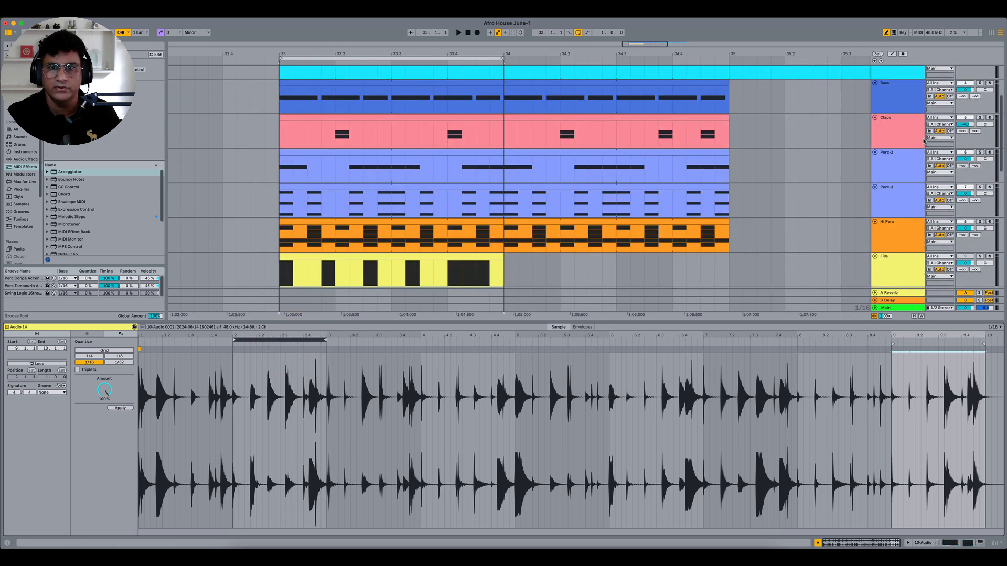
left_click(979, 83)
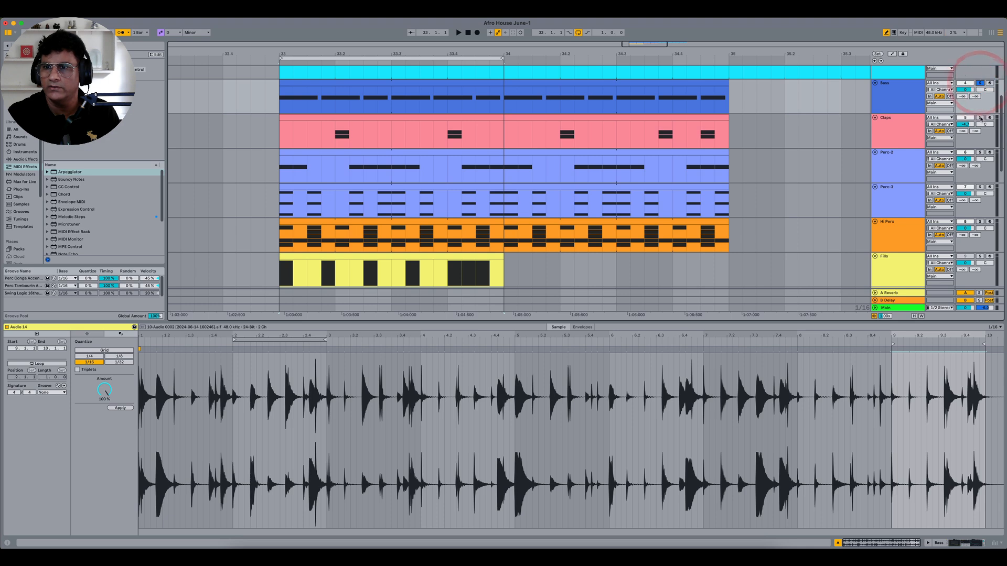
left_click(980, 117)
left_click(979, 152)
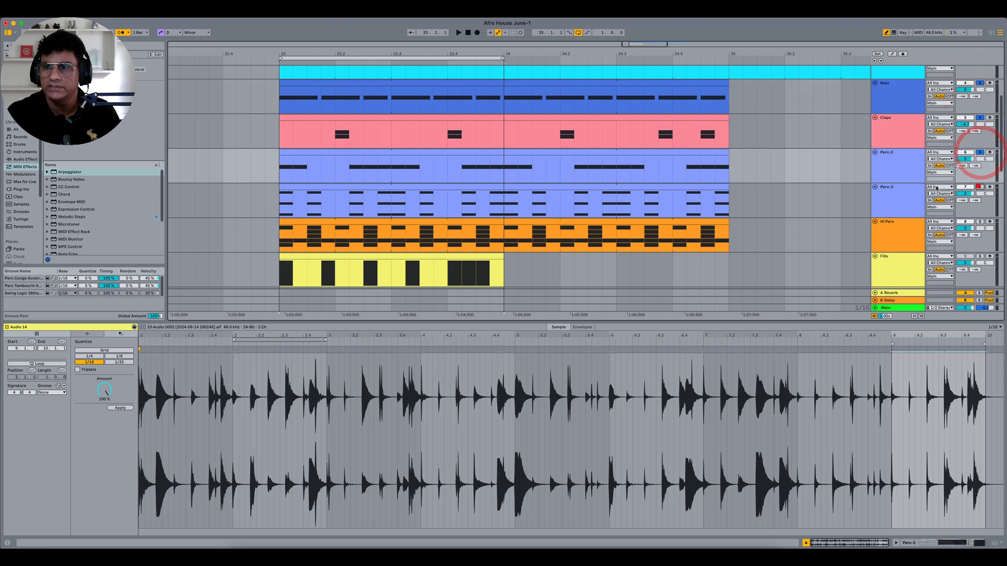
left_click(979, 187)
key("space")
scroll(797, 177, "down", 4)
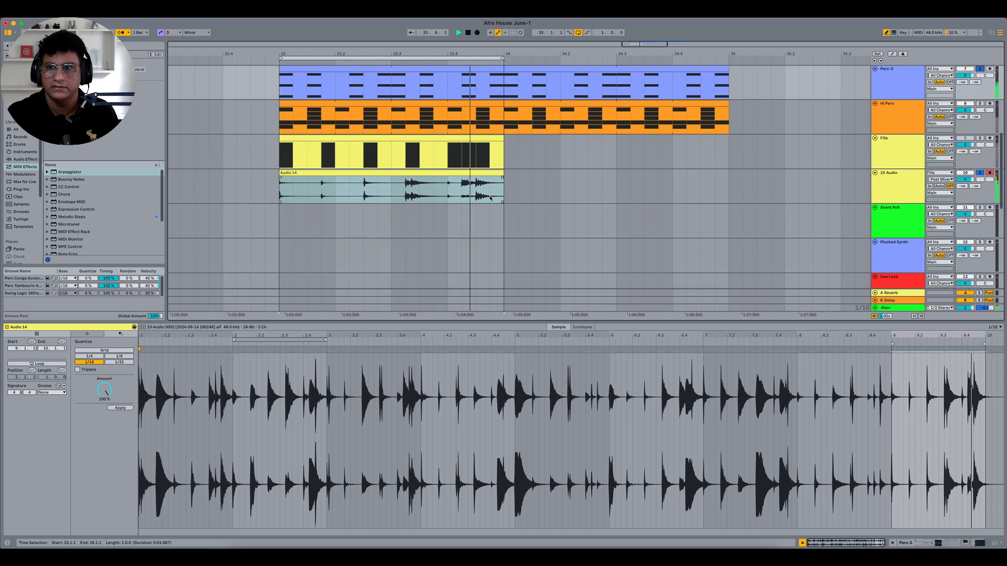
key("space")
- Solo the Kick and Perc-1 tracks as well and play the loop with the recorded fill
scroll(928, 142, "up", 7)
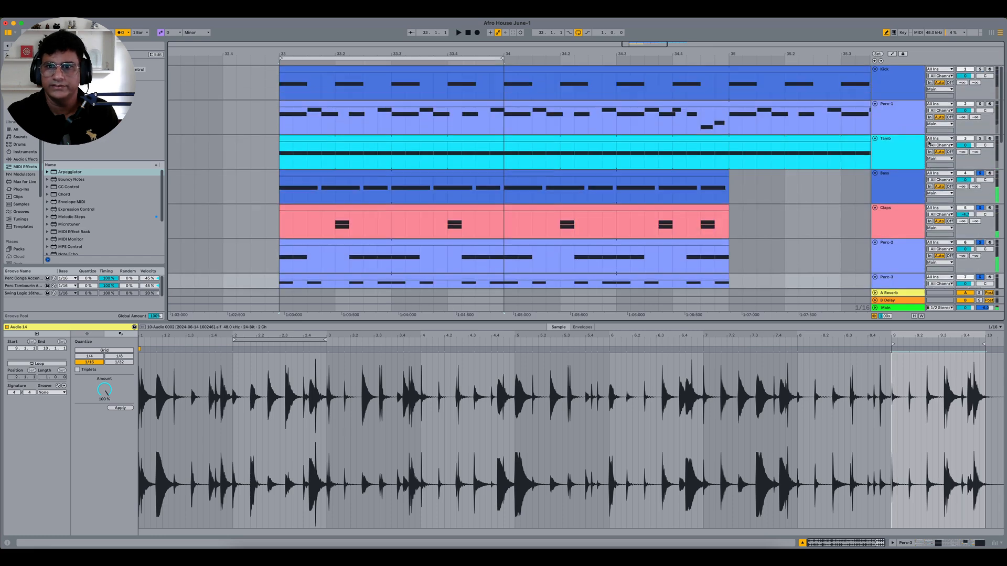
left_click(980, 70)
left_click(979, 104)
key("space")
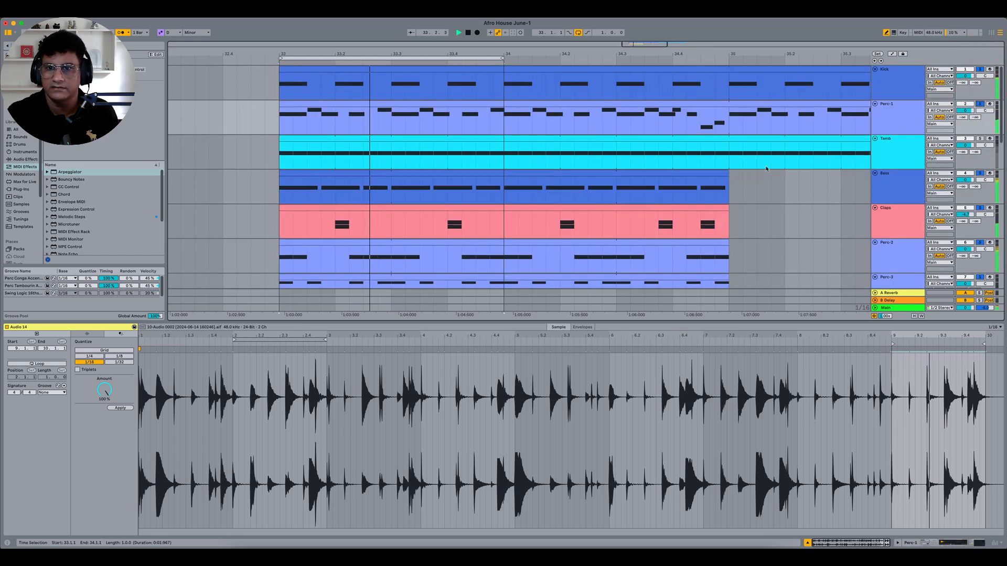
scroll(769, 169, "down", 7)
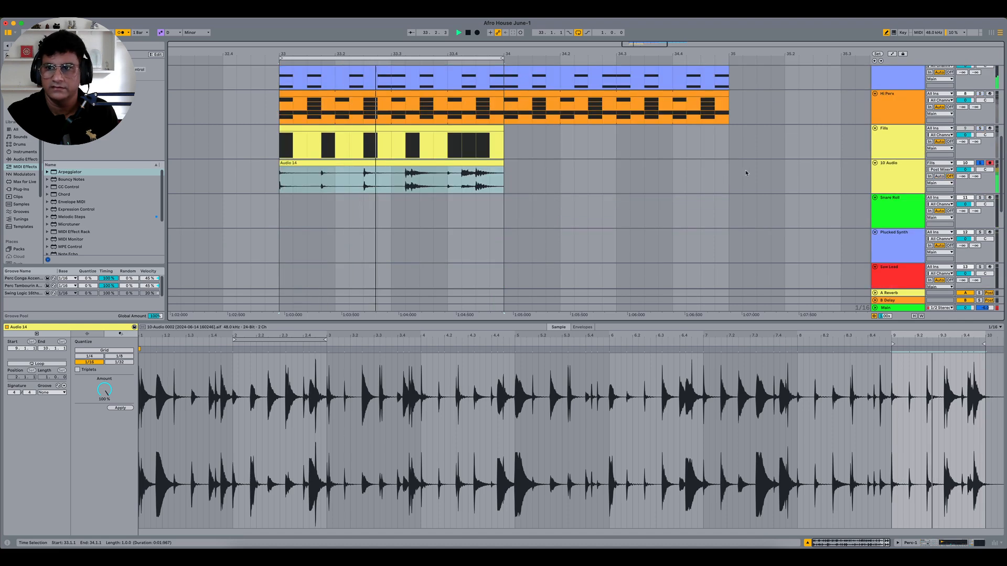
scroll(747, 169, "up", 1)
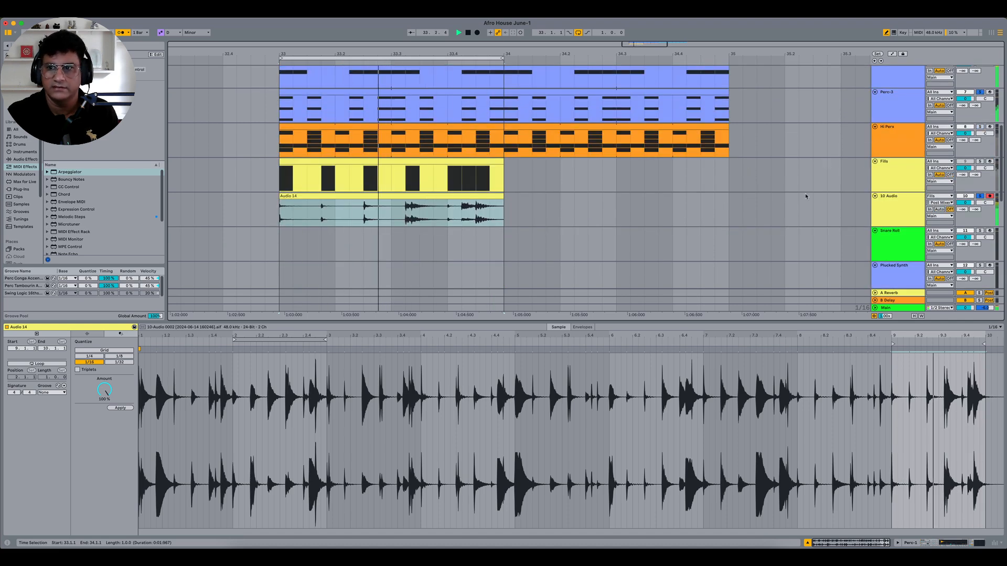
- Turn on looping for the 10 Audio clip and audition the bar 2 section of the recording
left_click(348, 198)
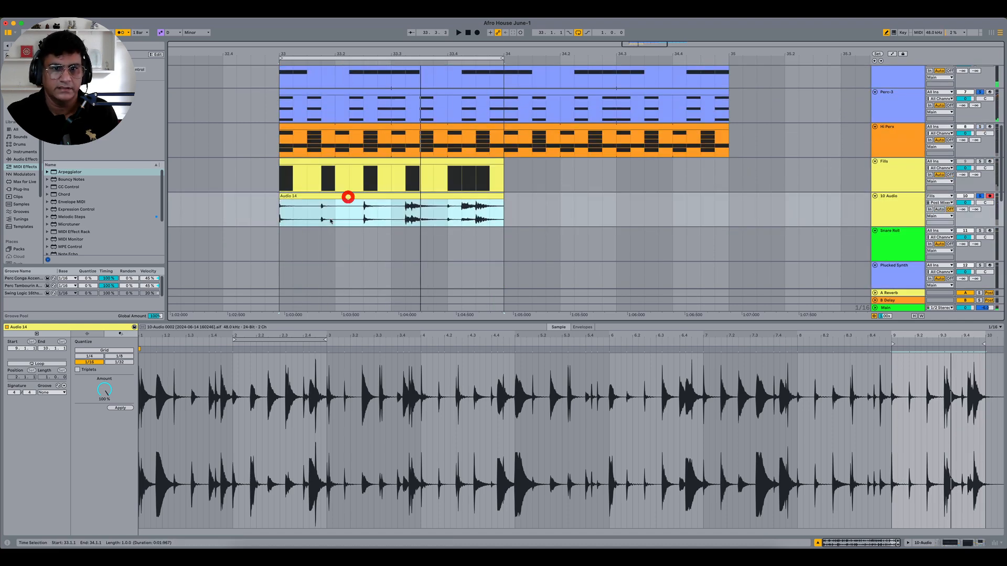
left_click(47, 363)
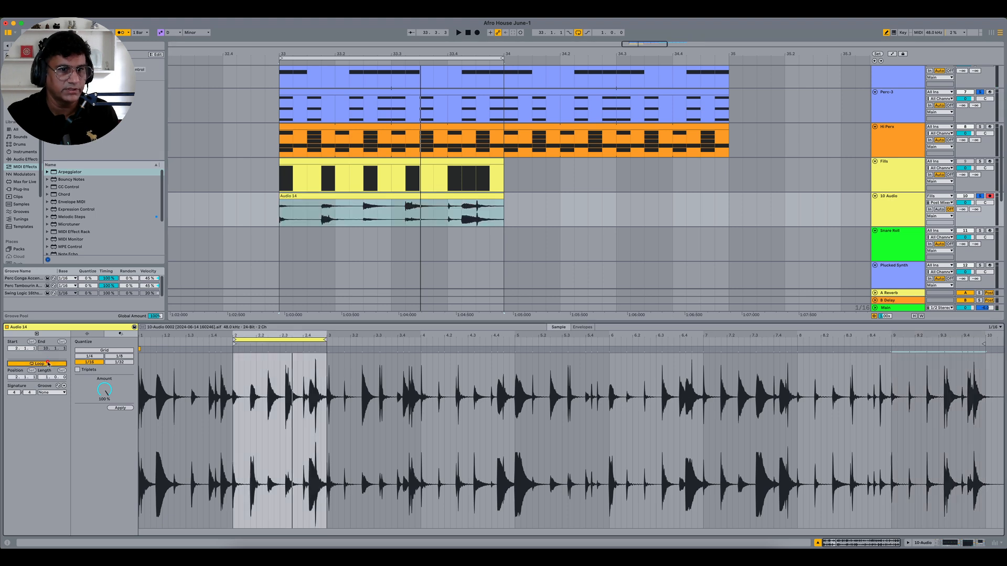
left_click_drag(262, 334, 319, 333)
key("space")
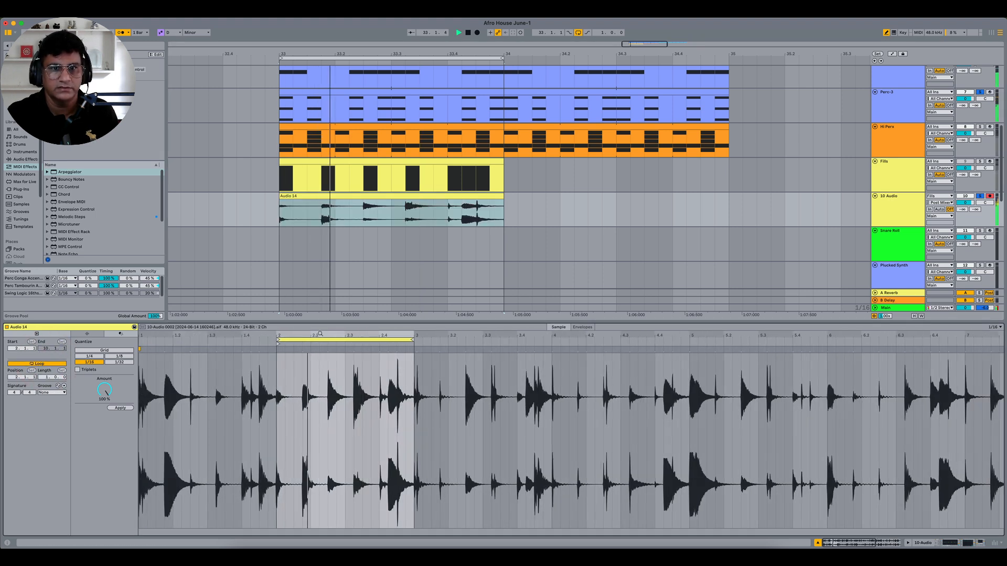
key("space")
- Move the clip's loop to bar 1 of the recording, audition it, and hide the clip editor
left_click_drag(320, 338, 164, 346)
left_click(164, 346)
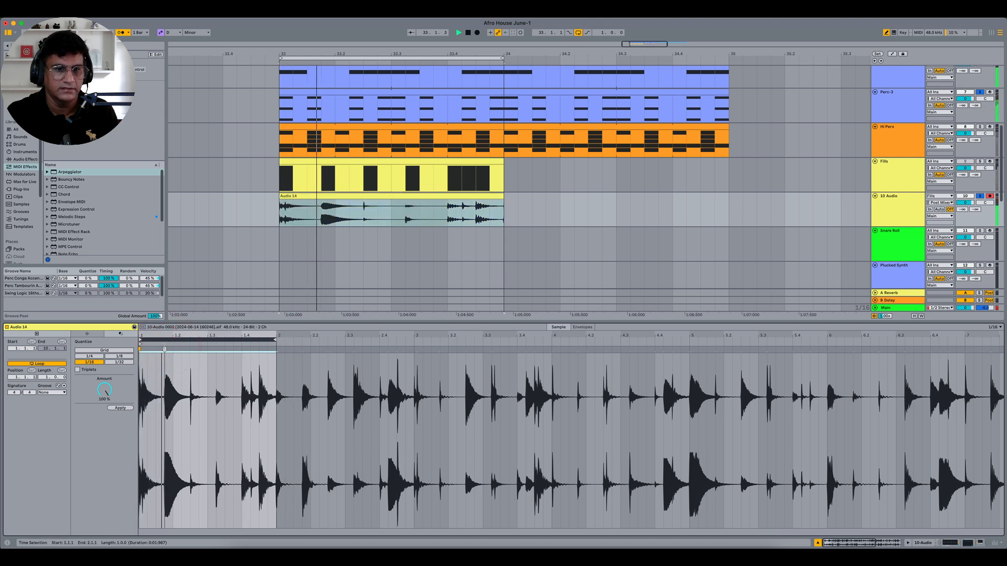
key("space")
left_click(383, 201)
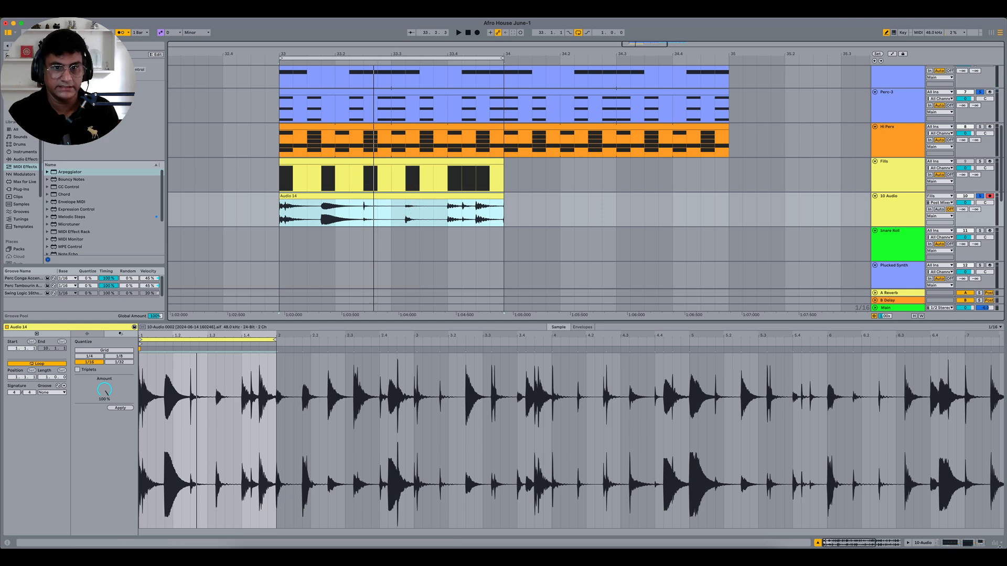
left_click(818, 543)
scroll(643, 394, "up", 5)
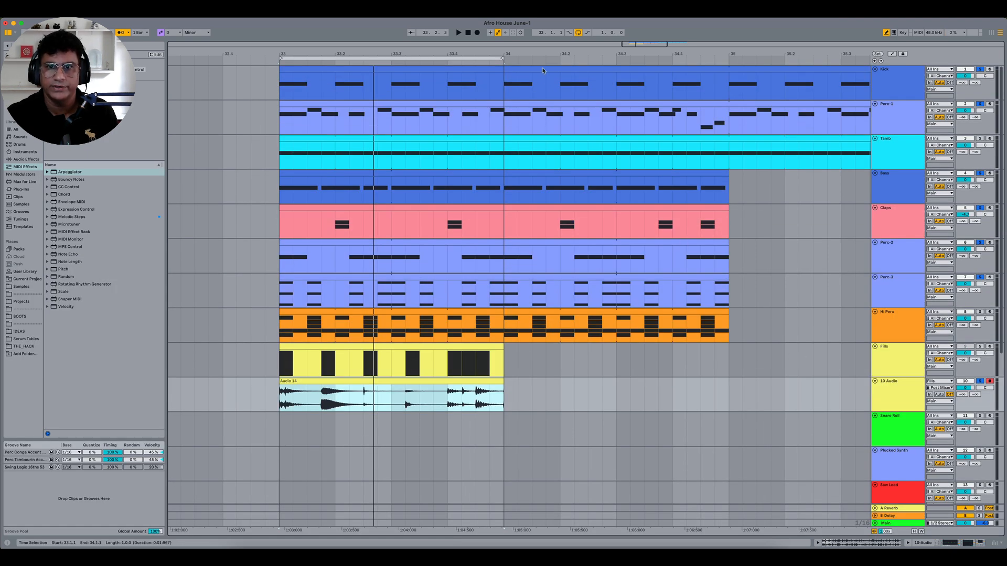
- Extend the arrangement loop to four bars from bar 33 and lengthen the Bass through Hi Perc clips to bar 37
left_click_drag(545, 56, 397, 53)
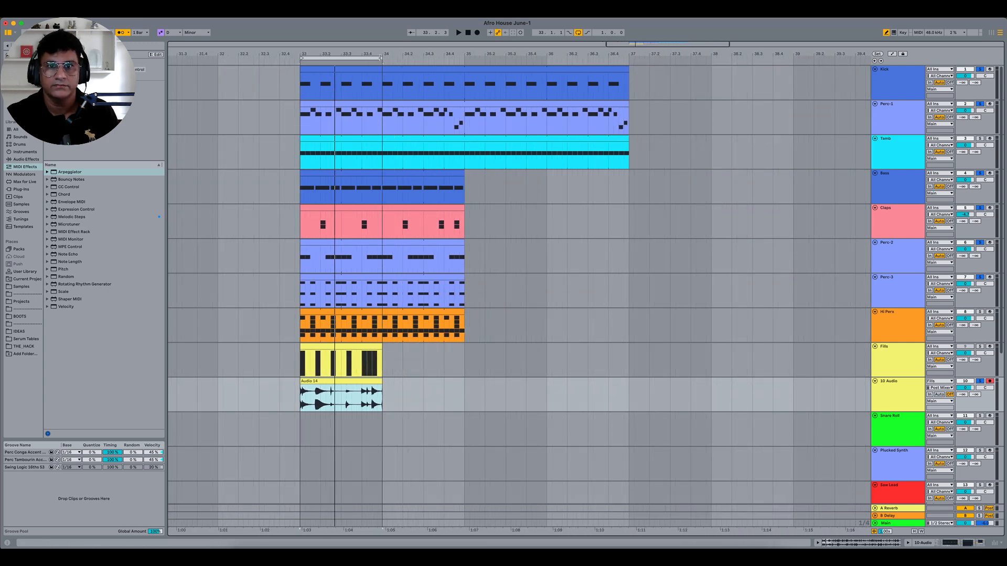
left_click_drag(381, 58, 647, 79)
left_click(431, 173)
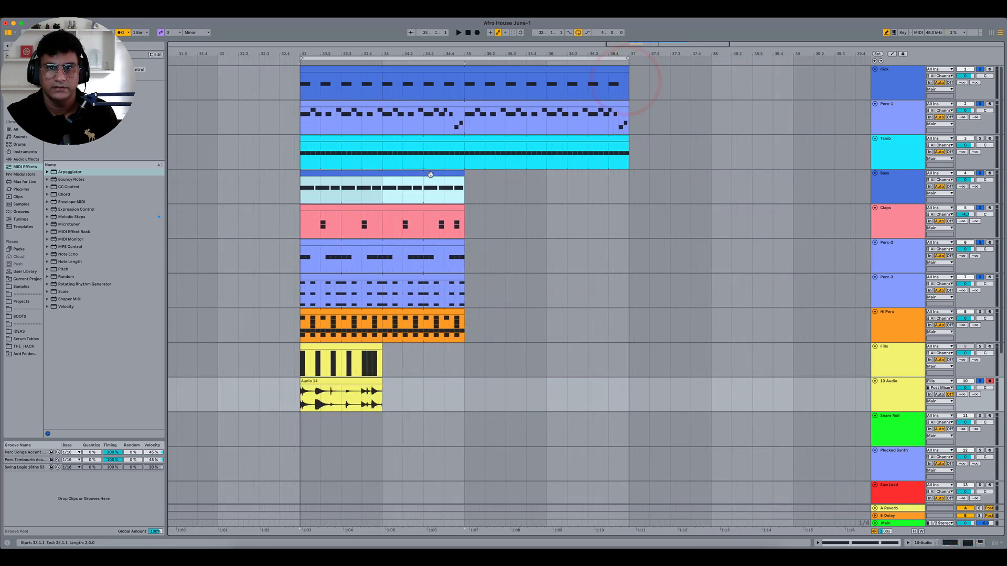
left_click(447, 312, "shift")
left_click_drag(462, 316, 628, 314)
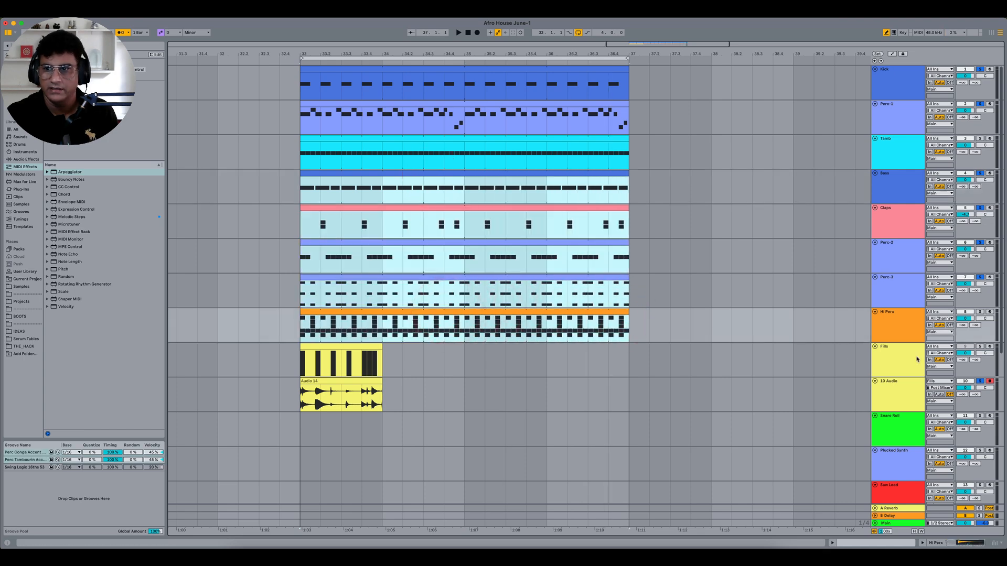
- Move the Fills track below the 19 Audio track, deactivate its MIDI clip, and save the set
left_click(884, 360)
scroll(885, 358, "down", 6)
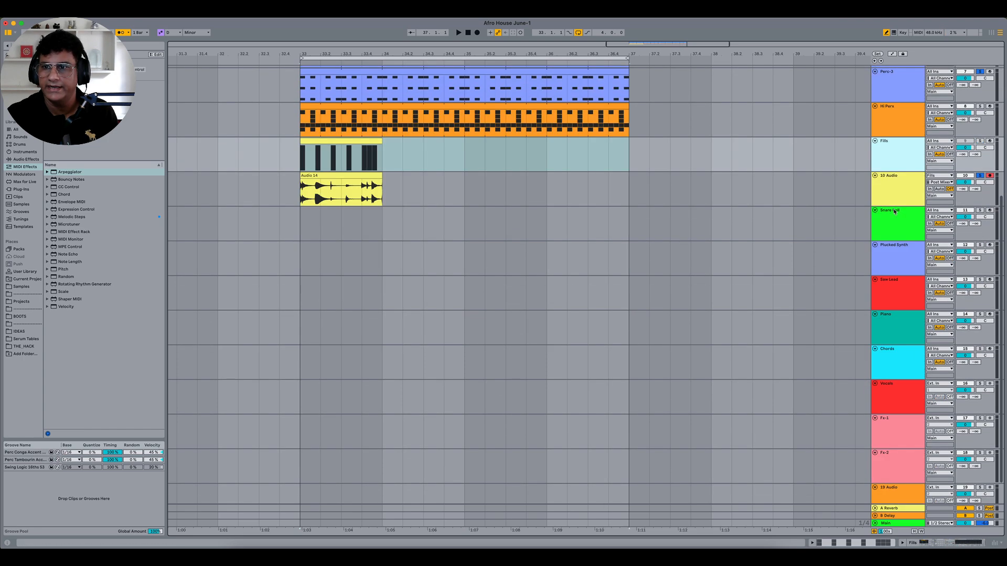
scroll(886, 152, "down", 2)
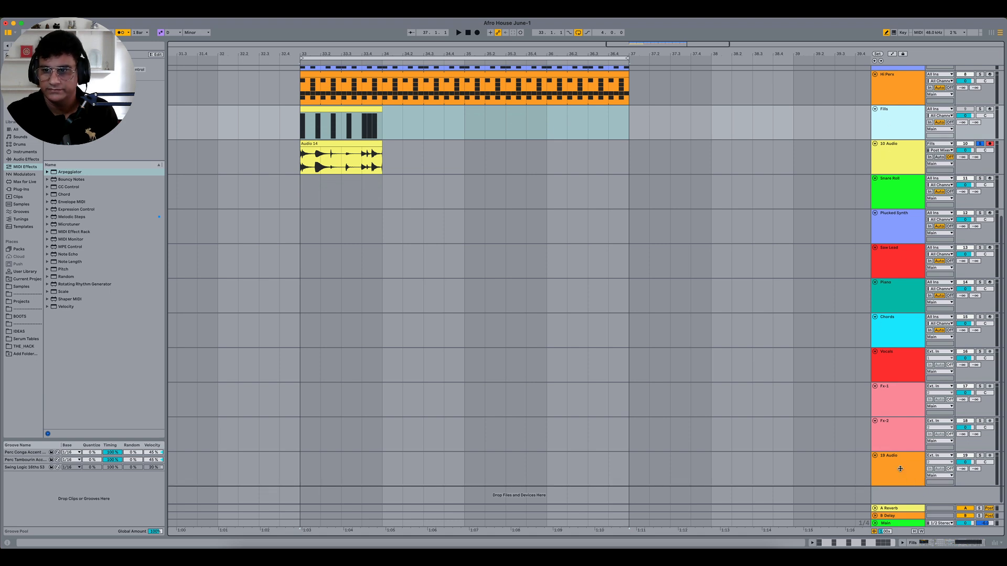
left_click_drag(899, 468, 901, 471)
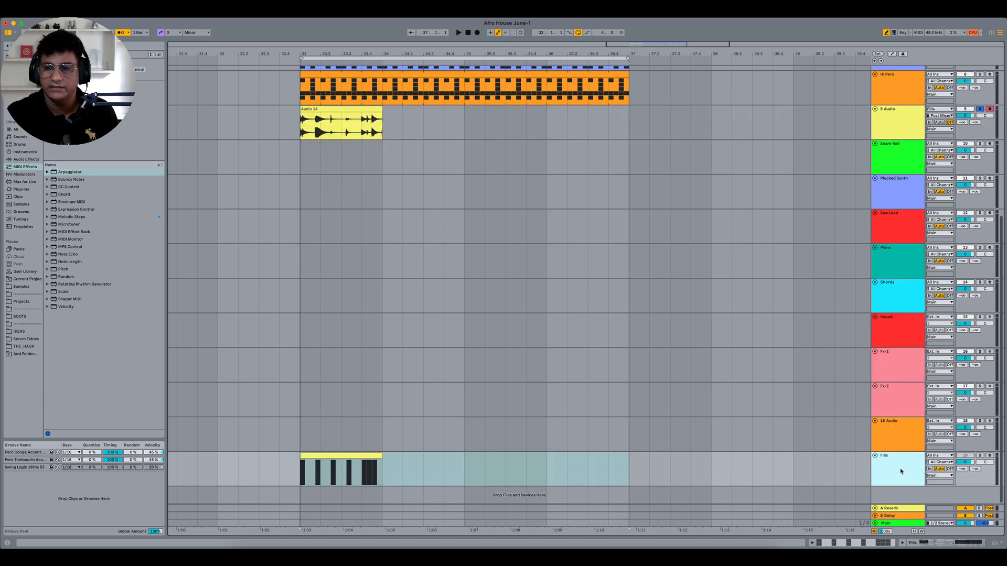
left_click(340, 456)
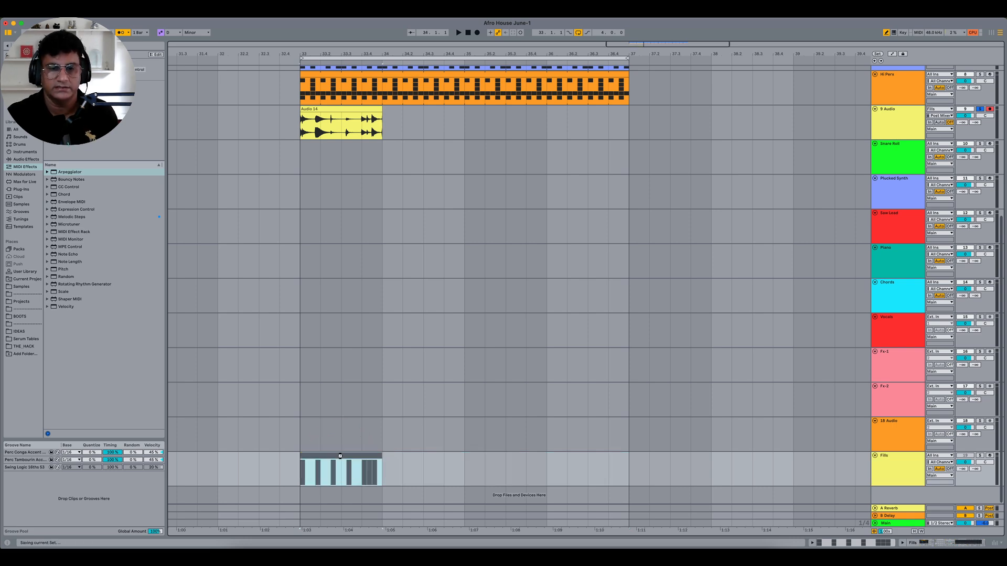
- Move the recorded fill clip on 9 Audio to bar 36 and trim the Kick clip to end at bar 36
scroll(340, 457, "up", 10)
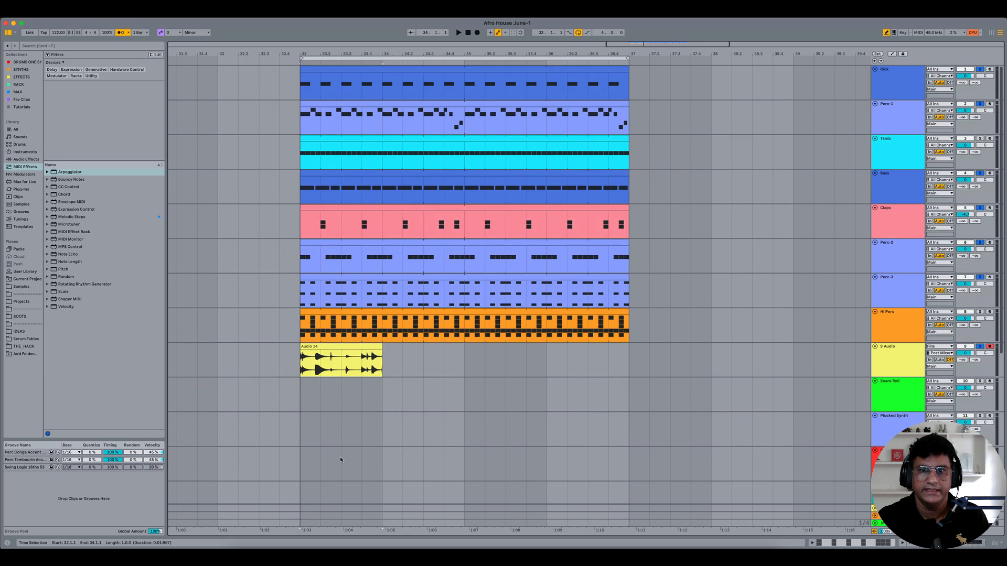
left_click_drag(336, 356, 582, 355)
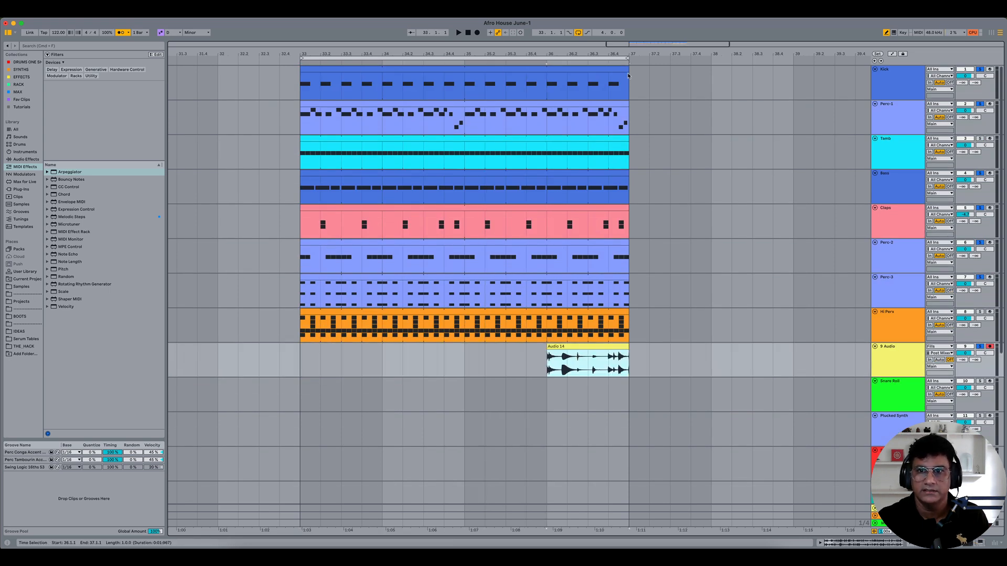
left_click_drag(628, 78, 544, 77)
- Play the arrangement from bar 33 and turn off solo on all the soloed tracks, including 9 Audio
left_click(301, 129)
key("space")
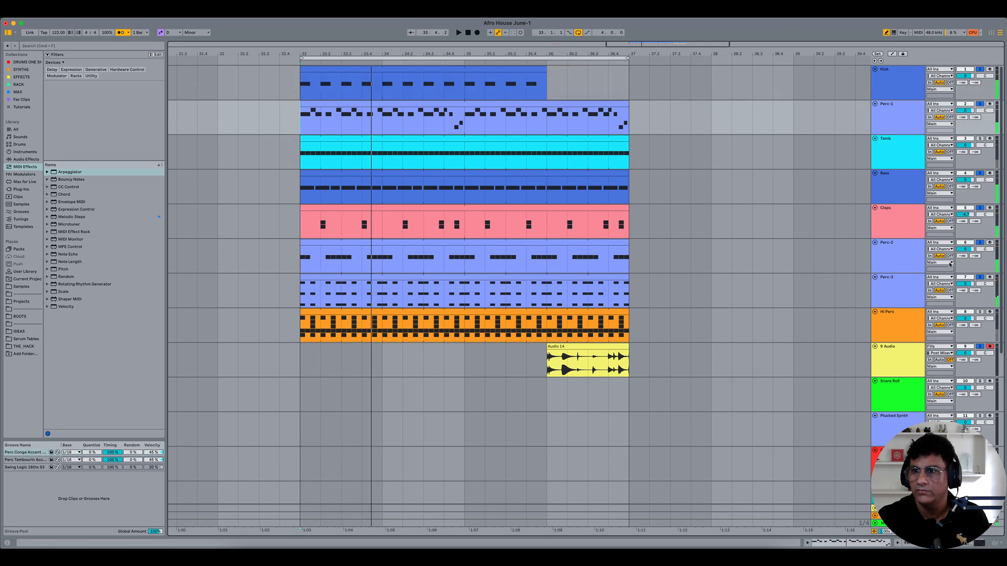
left_click(980, 276)
left_click(979, 242)
left_click(980, 207)
left_click(979, 173)
left_click(979, 69)
left_click(979, 346)
left_click(302, 362)
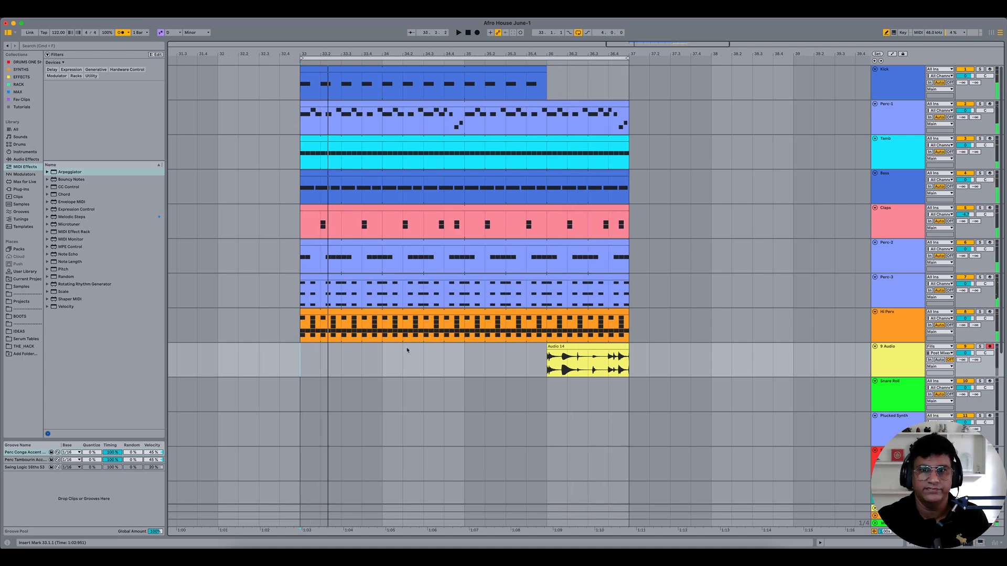
- Open the recorded fill clip on 9 Audio, show its clip gain, and reduce the clip editor's height
double_click(582, 347)
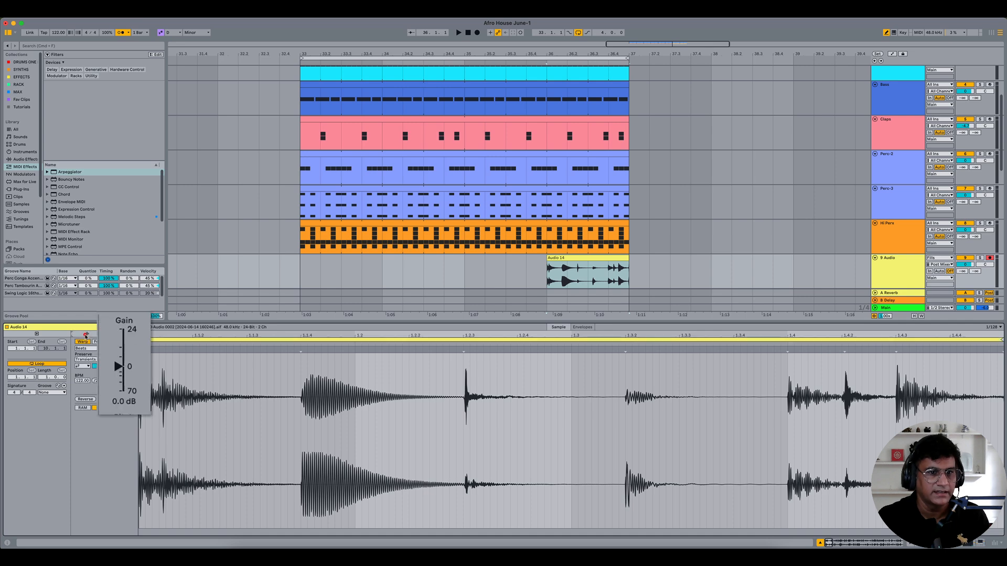
left_click(86, 334)
left_click(117, 441)
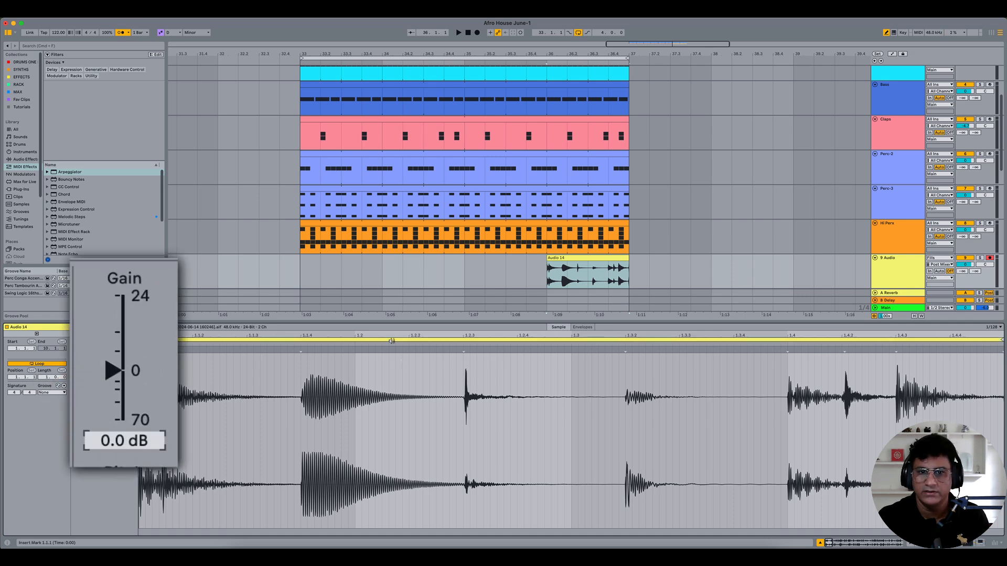
left_click_drag(398, 321, 394, 379)
- Open the 9 Audio track's device chain, try Soft Sine on the Saturator, and set its curve to Medium Curve
left_click(888, 274)
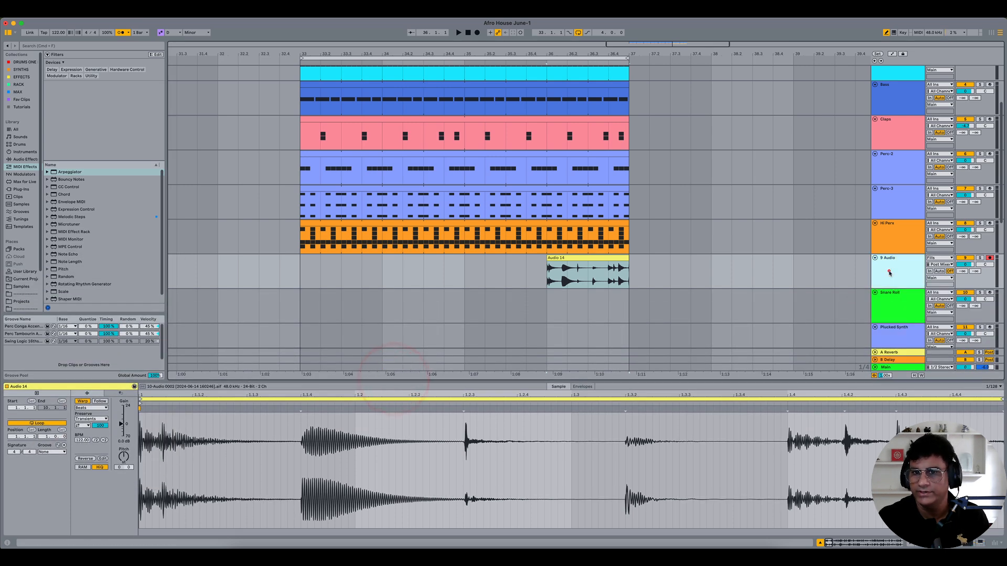
left_click(888, 274)
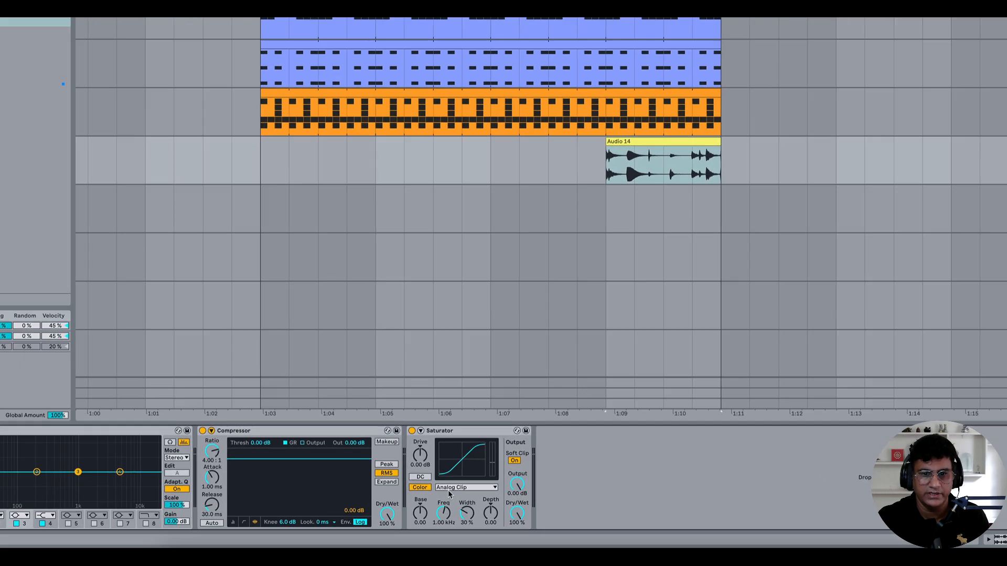
left_click(433, 505)
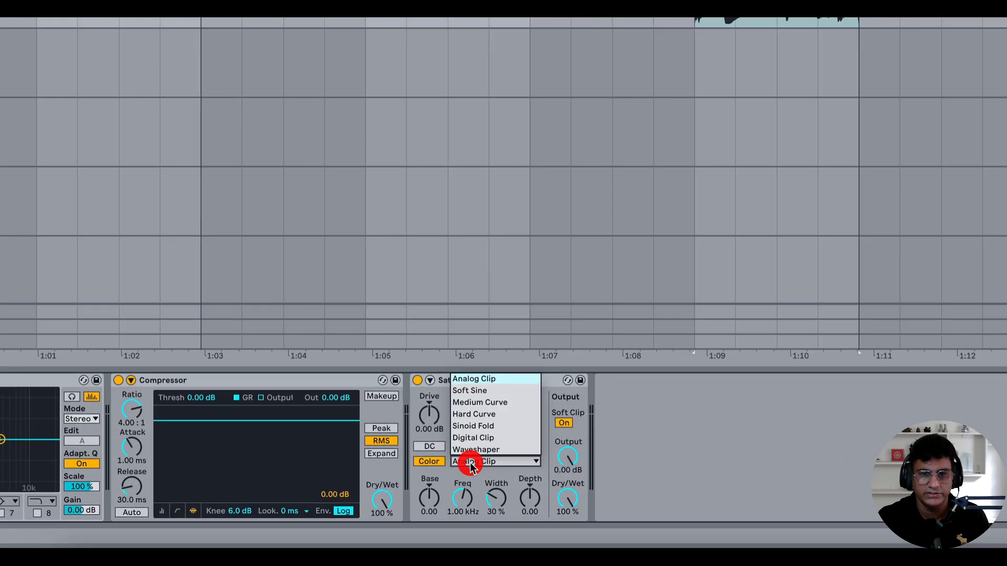
left_click(504, 391)
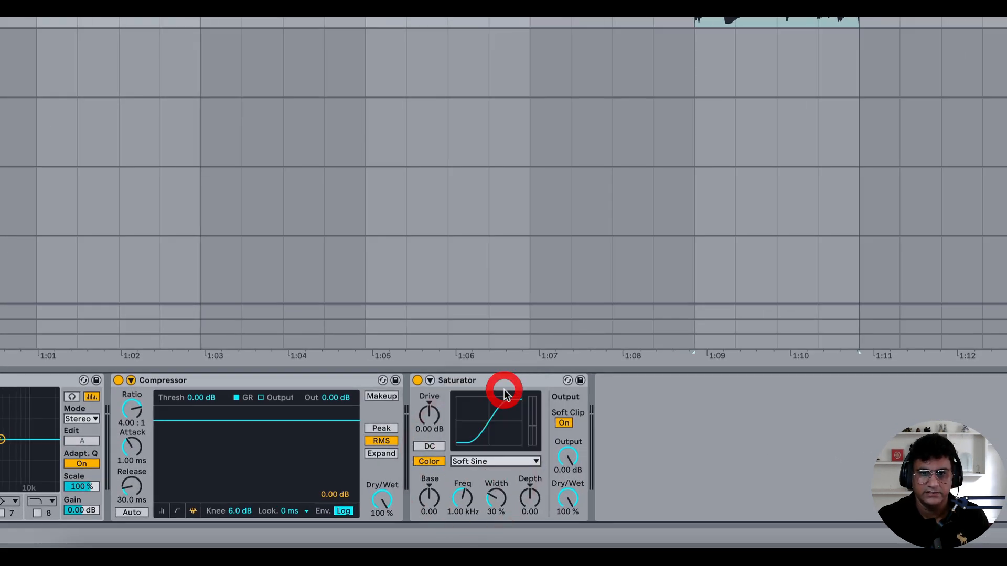
left_click(486, 461)
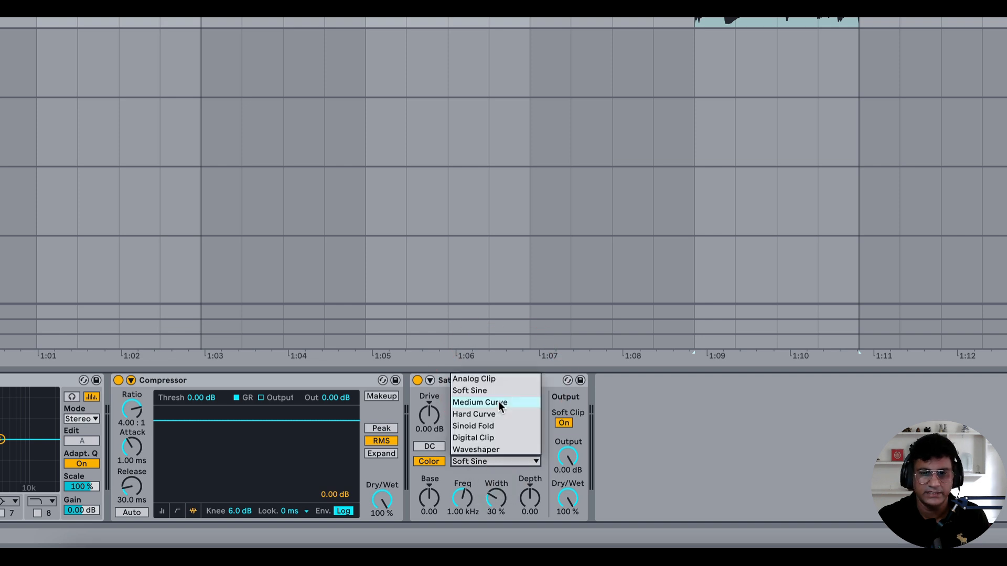
left_click(498, 402)
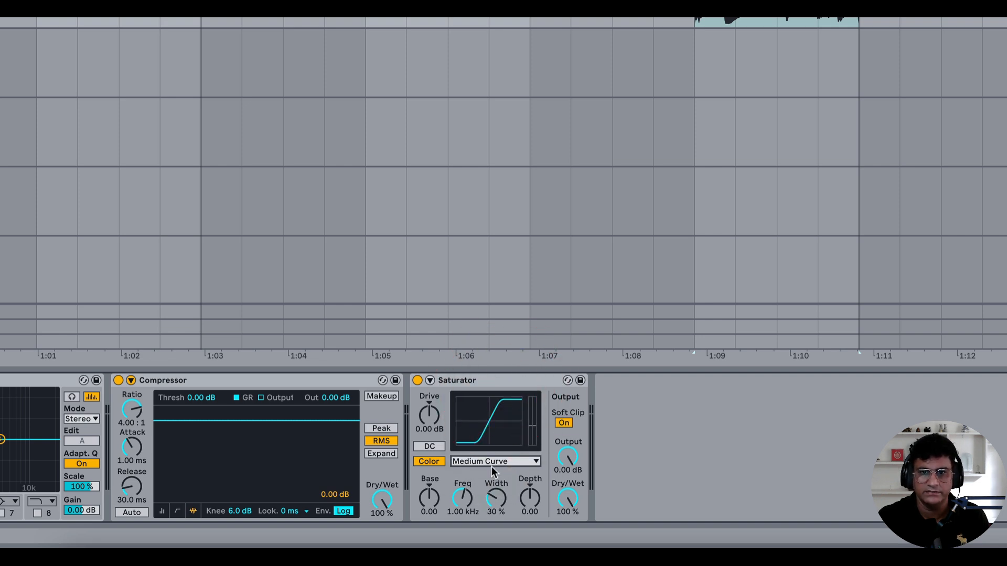
- Set the Saturator curve on 9 Audio to Soft Sine, comparing the sound by playing the arrangement from bar 33
left_click(304, 271)
key("space")
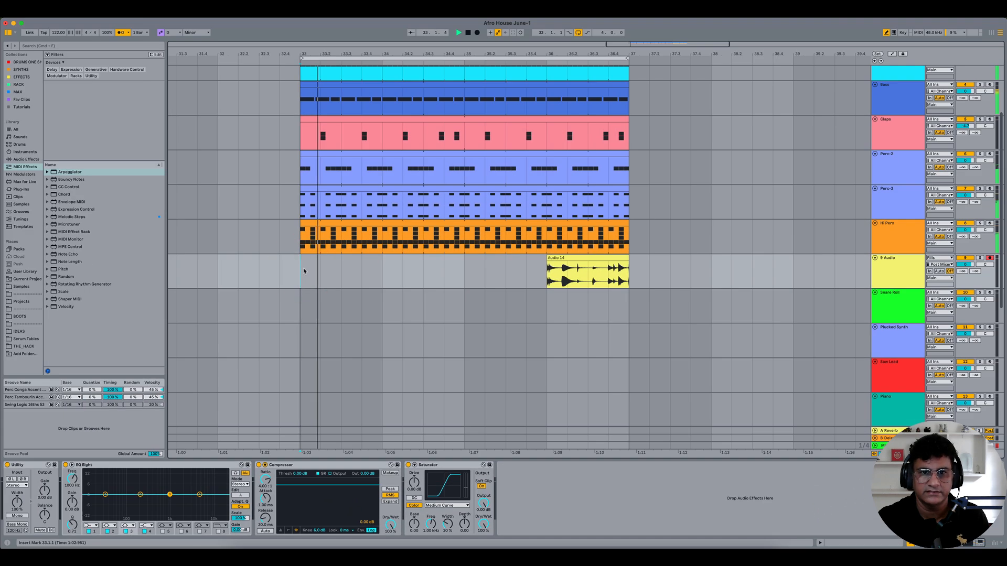
scroll(396, 318, "up", 5)
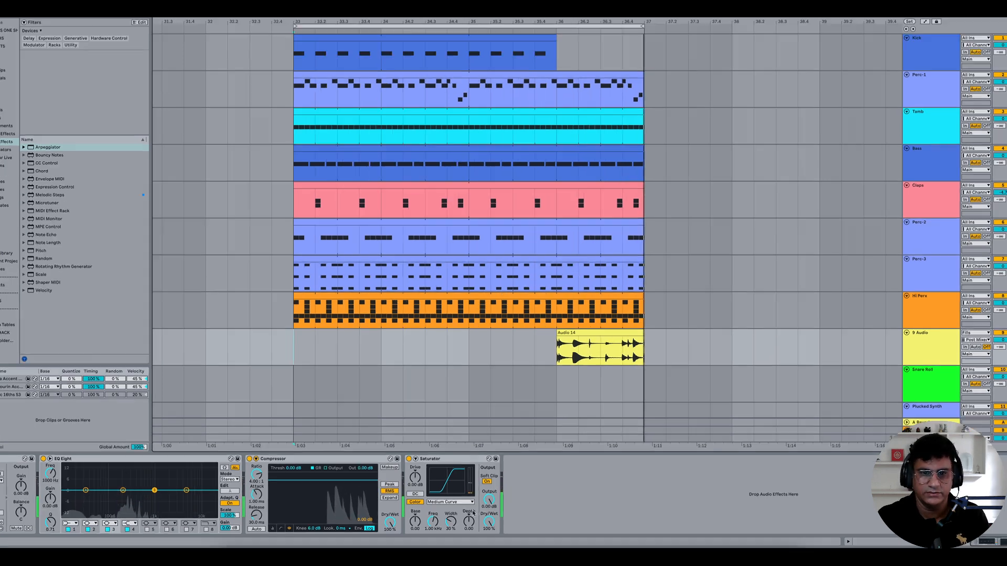
left_click(447, 505)
left_click(506, 390)
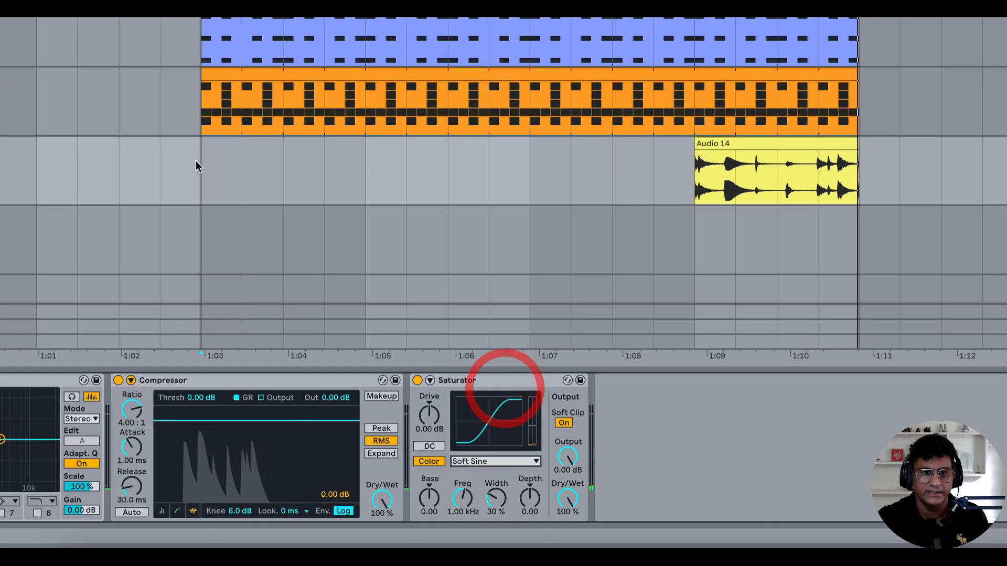
left_click(200, 160)
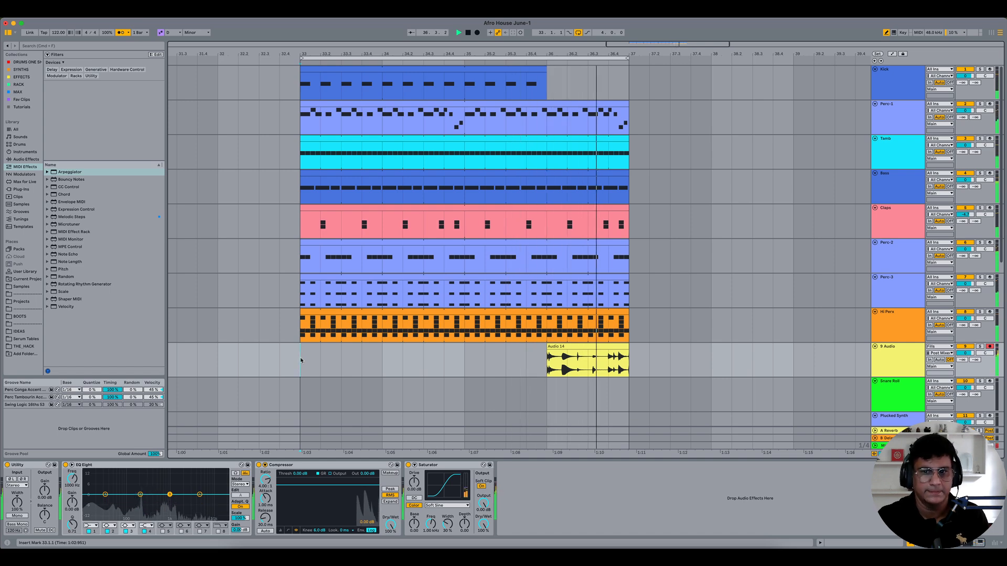
key("space")
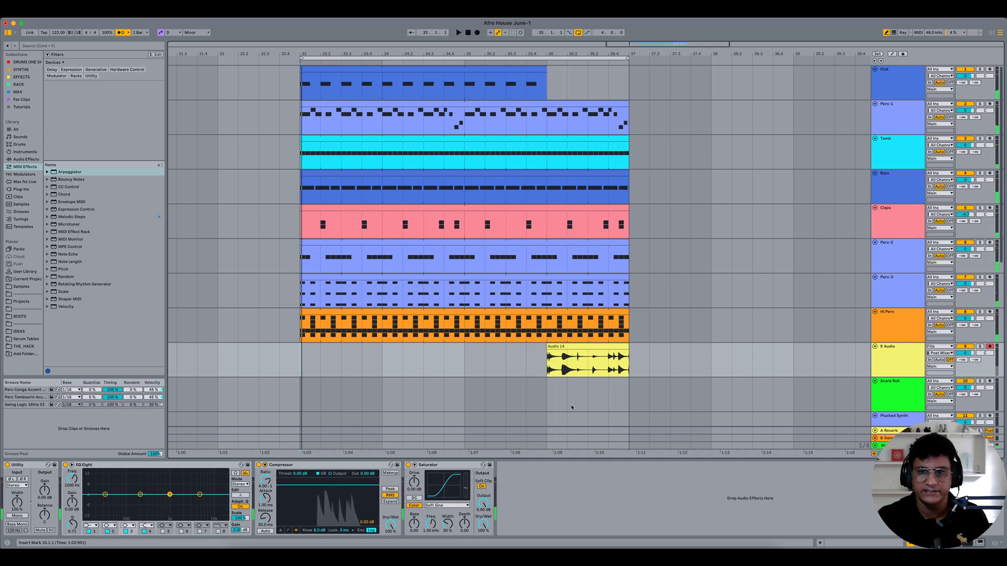
- Open the fill clip on 9 Audio, hide its detail view, and place the insert marker at bar 33 on Snare Roll
left_click(574, 347)
left_click_drag(640, 391, 640, 349)
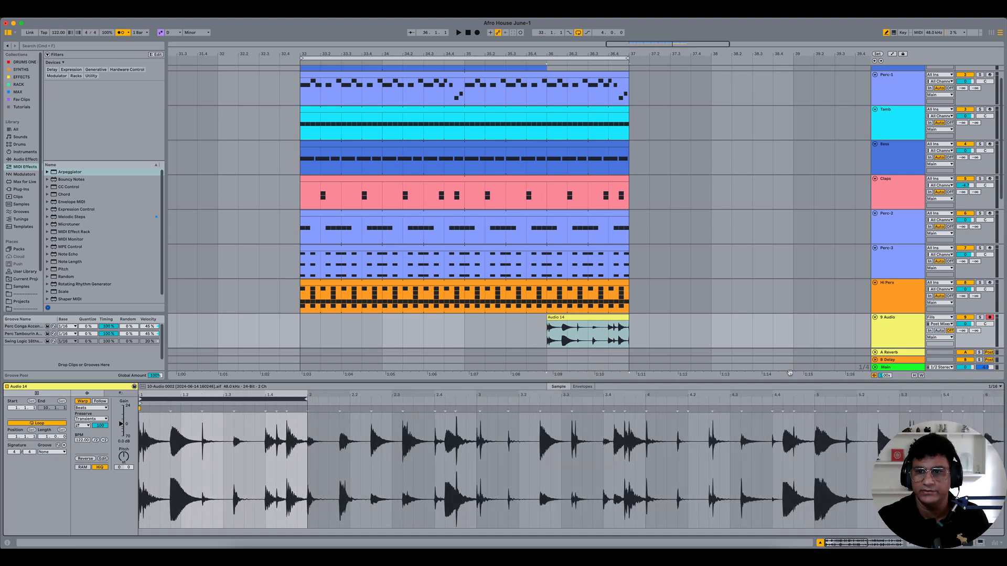
key("super+alt+l")
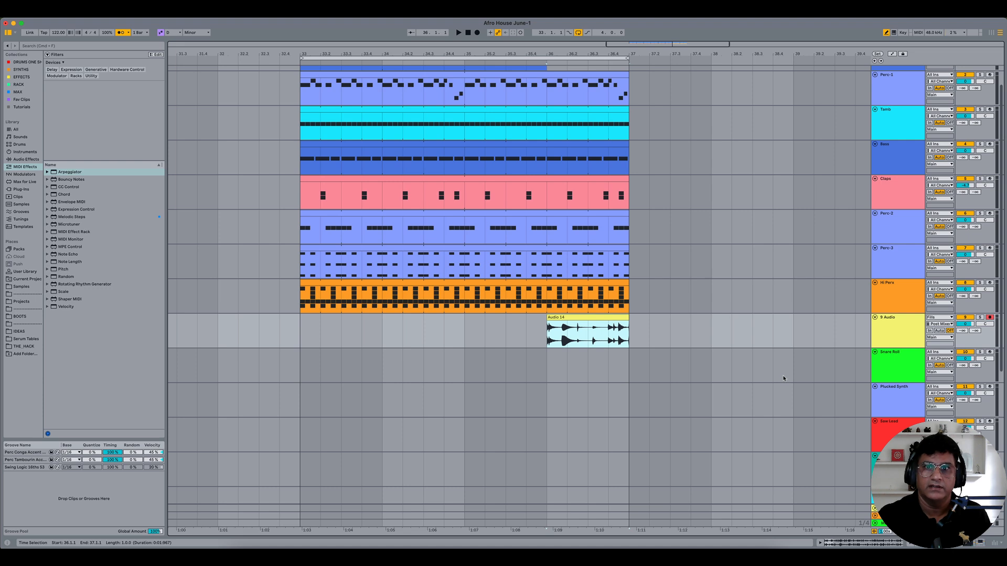
scroll(528, 299, "up", 2)
left_click_drag(517, 55, 517, 44)
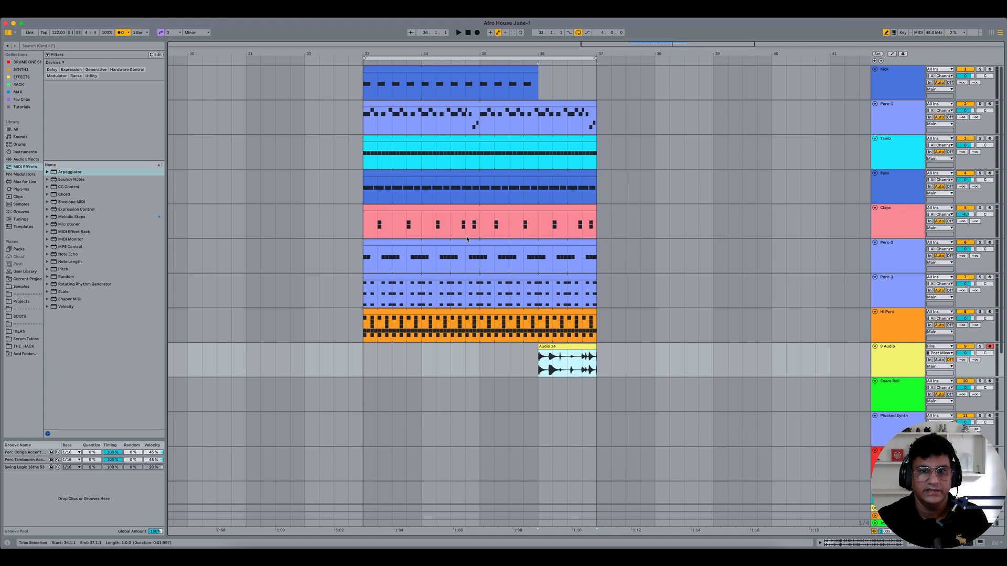
left_click(361, 392)
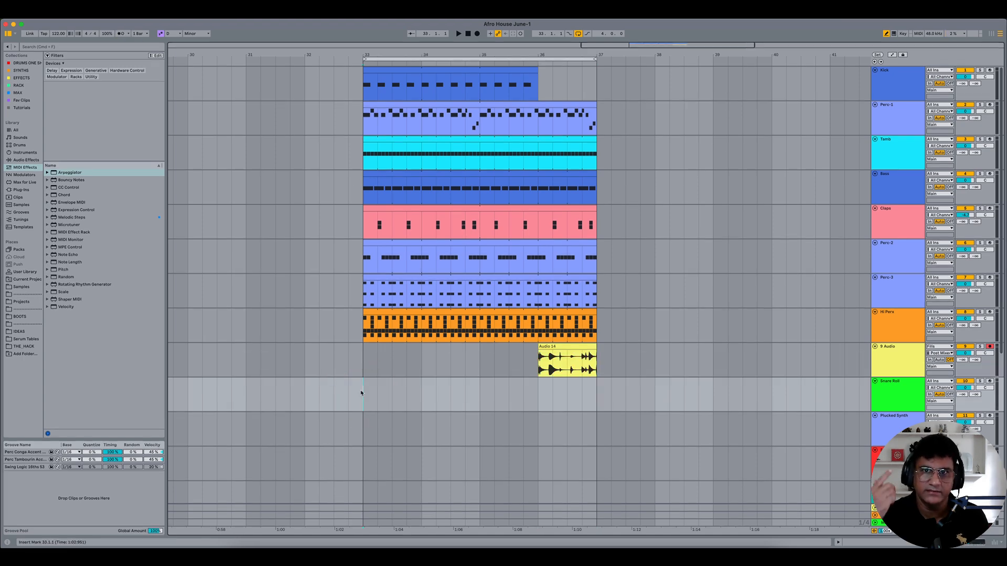
- Filter the Drums library to snares and search it for 909
left_click(19, 146)
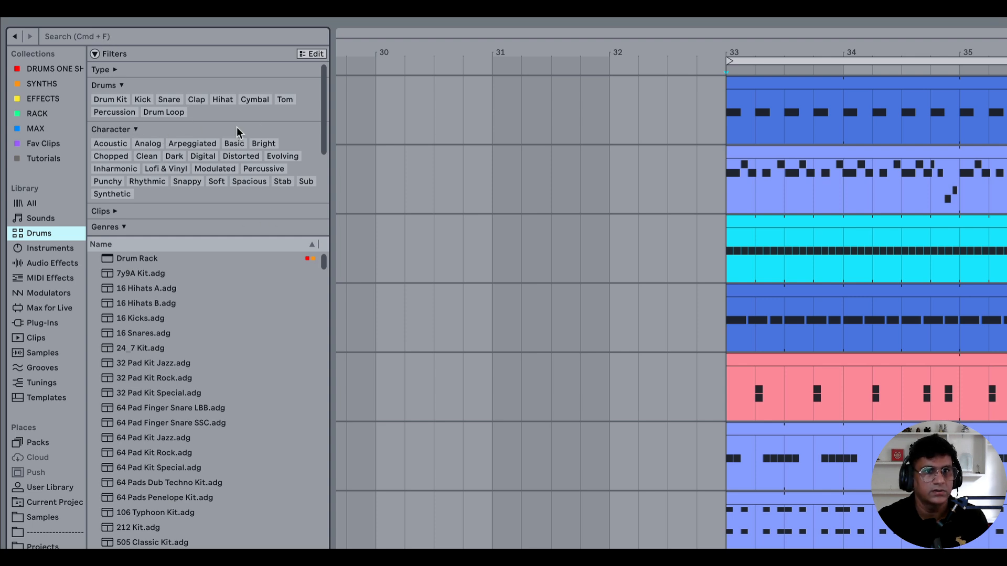
left_click(168, 99)
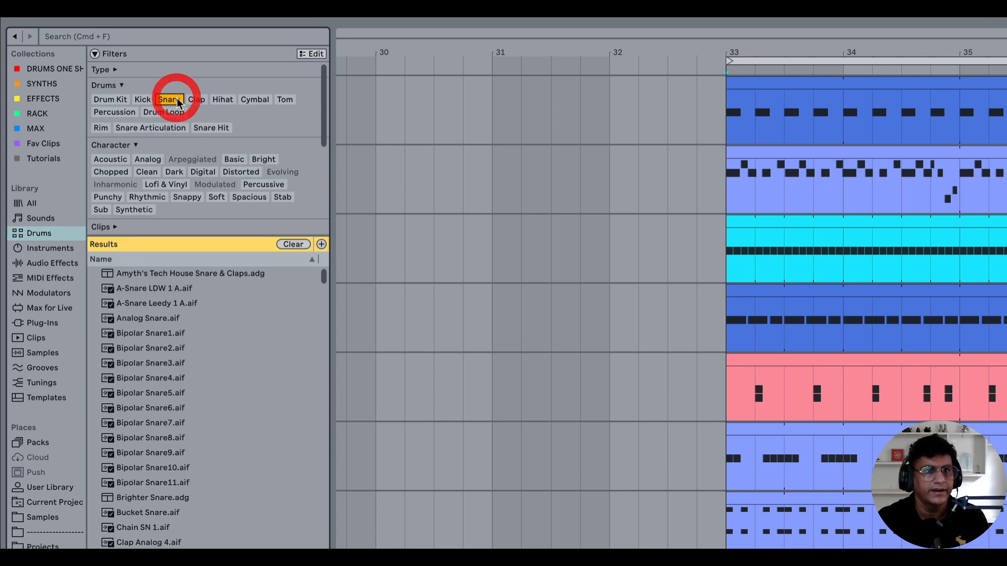
left_click(90, 36)
type("909")
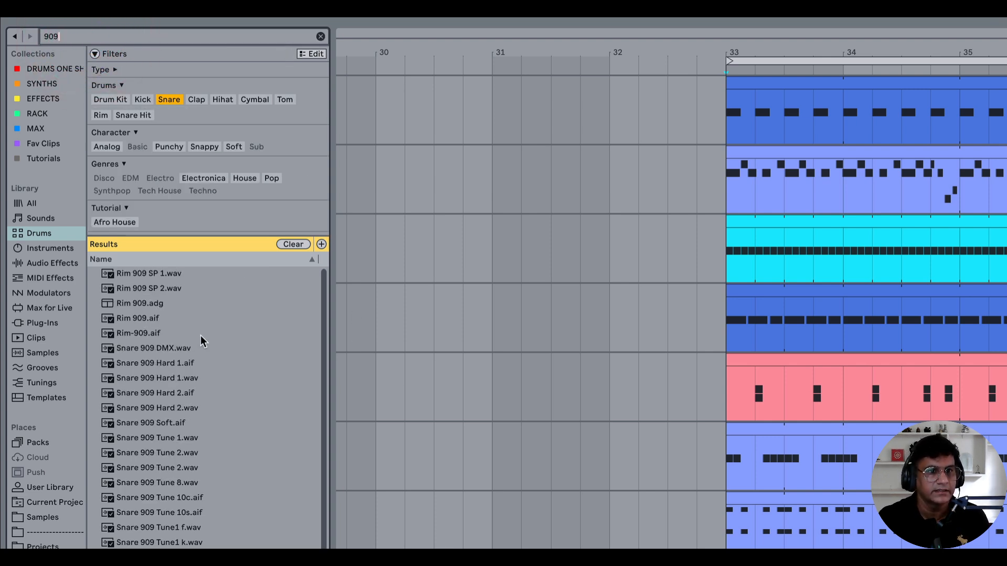
- Audition the 909 rim and snare samples and load Snare 909 Hard 1.aif onto the Snare Roll track
left_click(168, 273)
left_click(170, 288)
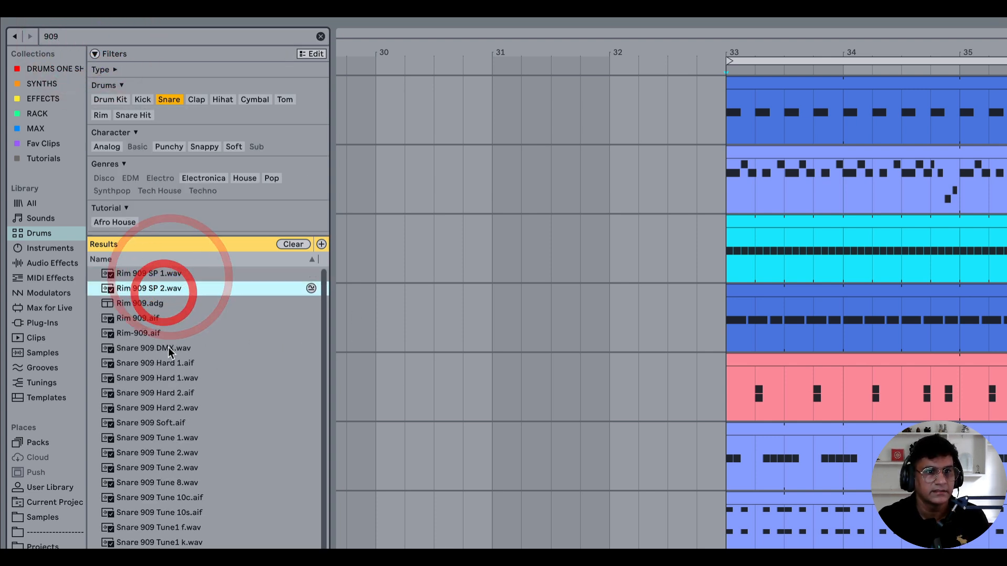
left_click(176, 362)
left_click(166, 361)
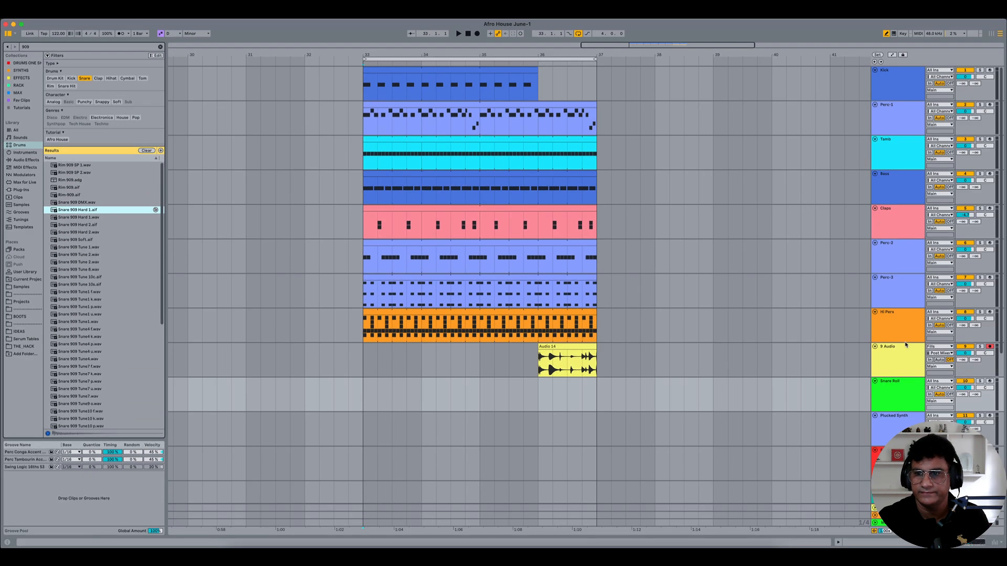
scroll(902, 346, "down", 3)
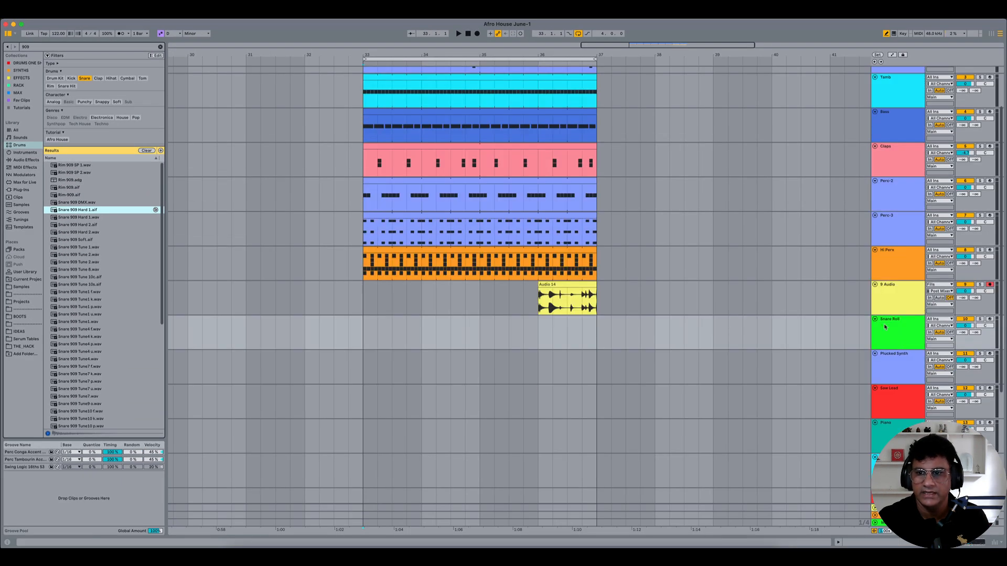
- Insert an empty MIDI clip on the Snare Roll track from bar 33 to bar 37
key("minus")
scroll(435, 196, "up", 3)
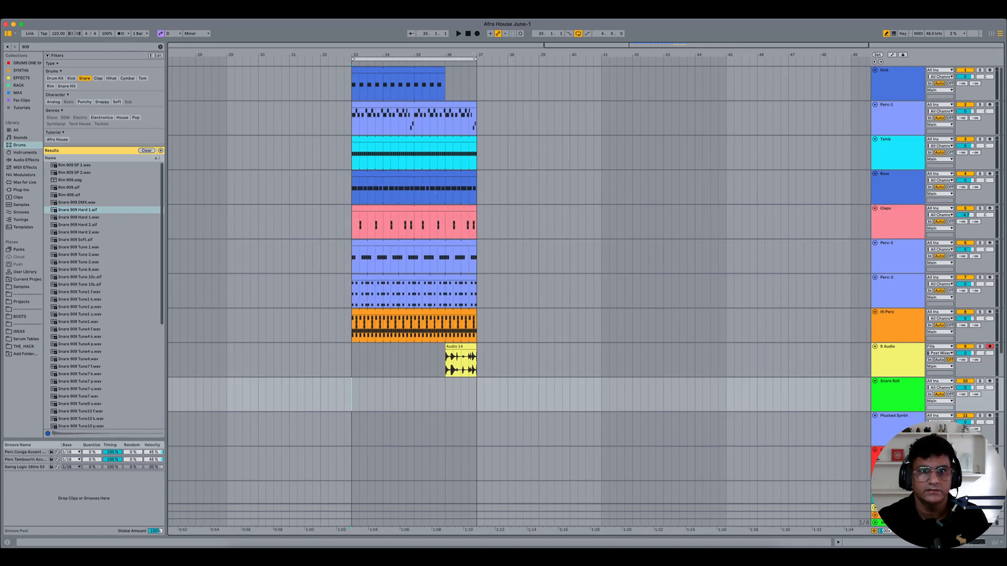
left_click_drag(352, 394, 477, 397)
right_click(411, 403)
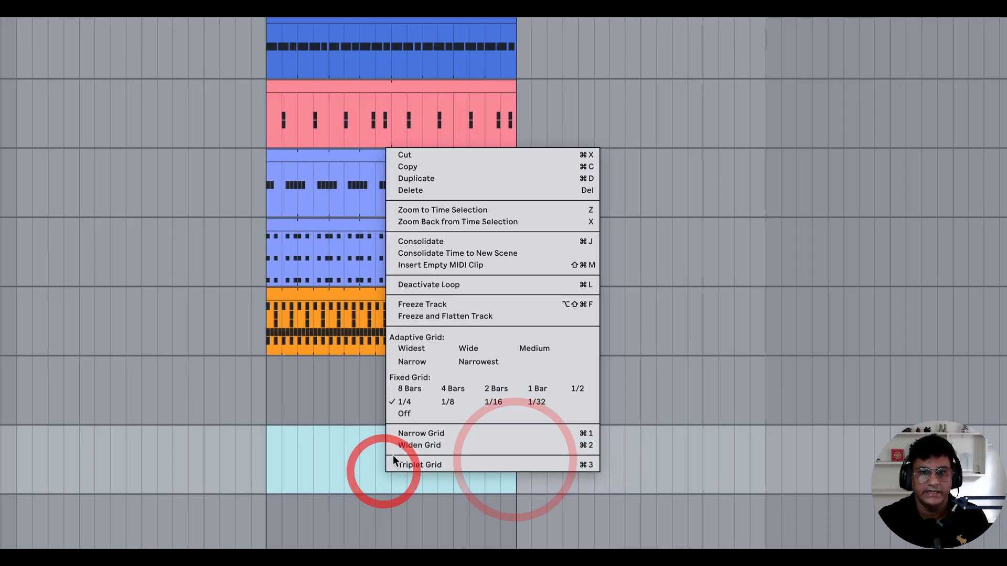
left_click(442, 298)
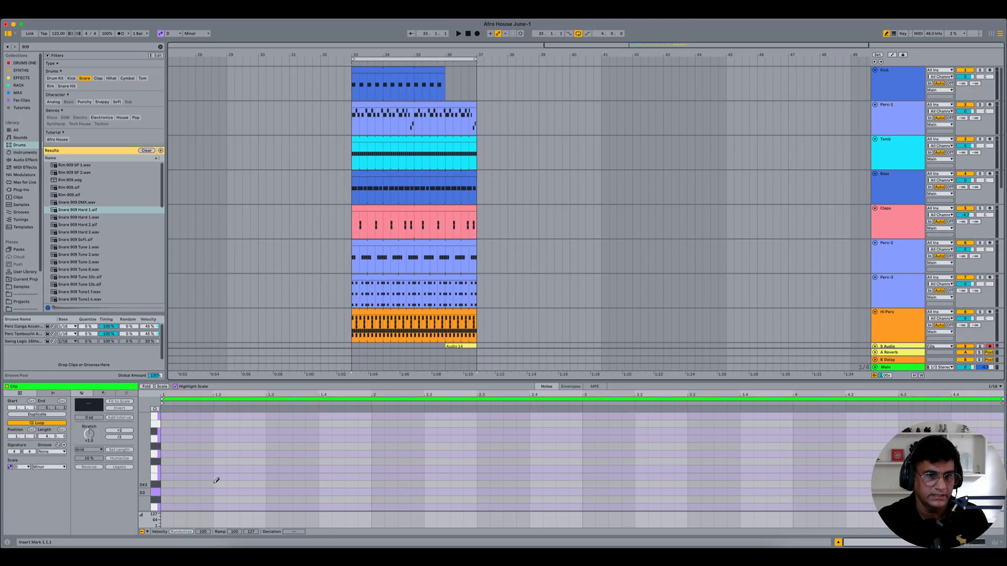
- Add a C3 note at the start of the Snare Roll clip, enable note preview, and stretch it across the clip with Legato
scroll(214, 485, "down", 3)
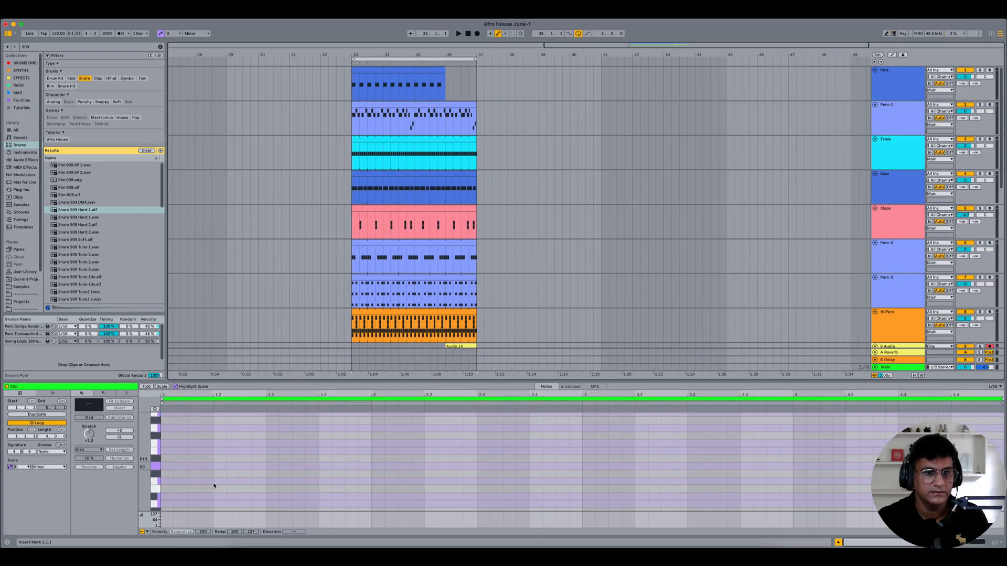
double_click(168, 481)
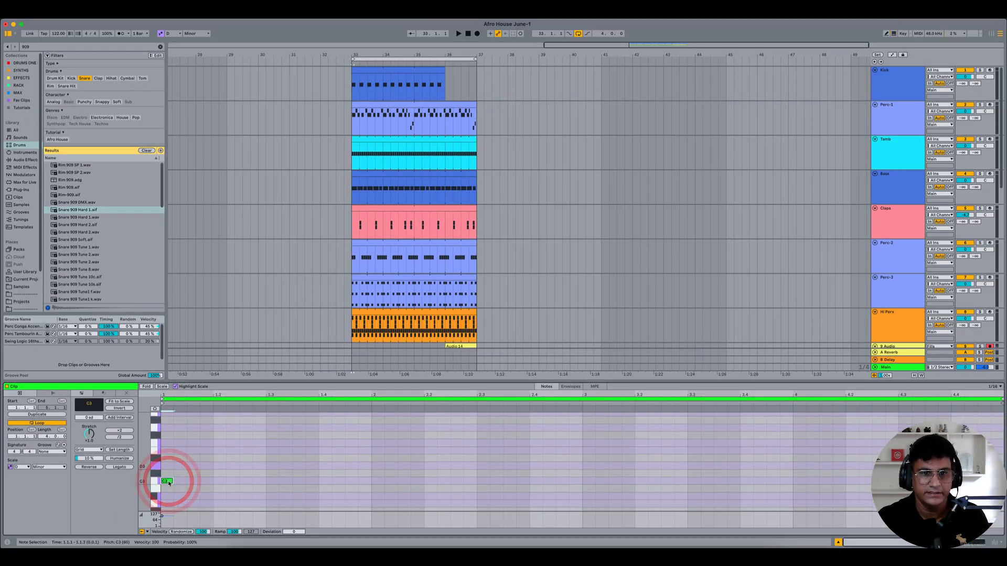
left_click(155, 409)
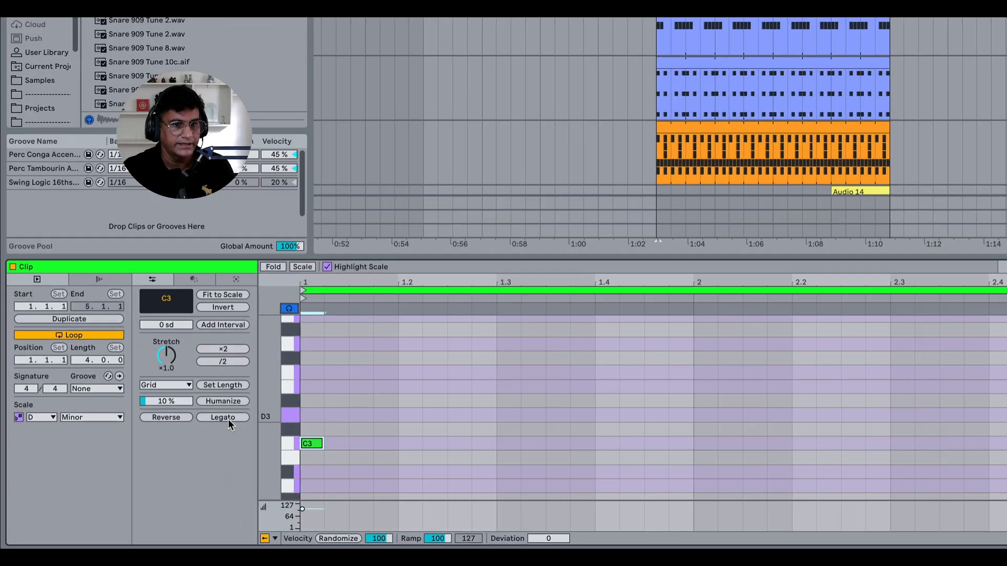
left_click(120, 467)
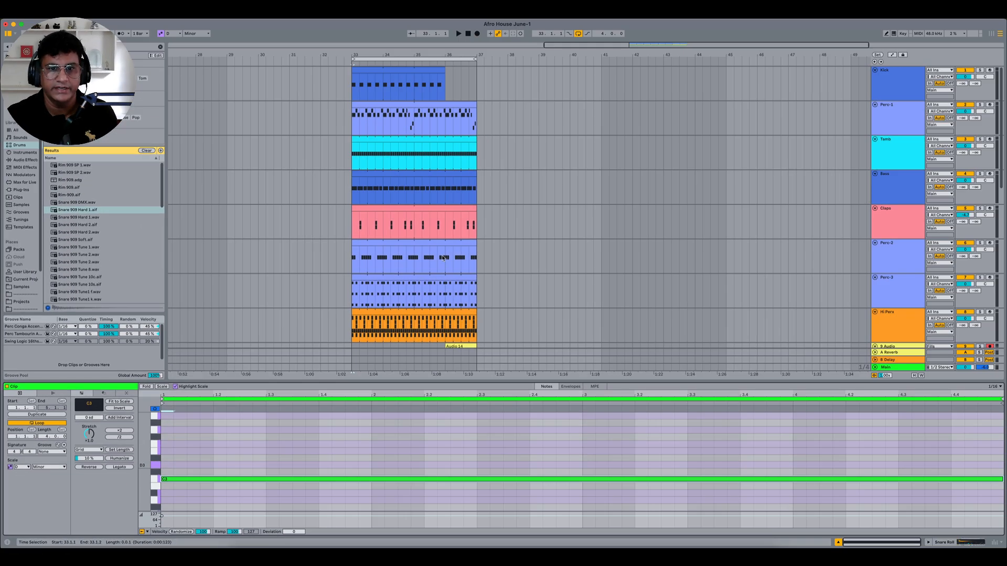
- Select the long C3 note in the Snare Roll clip and split it into consecutive 1/16 notes
scroll(442, 257, "down", 3)
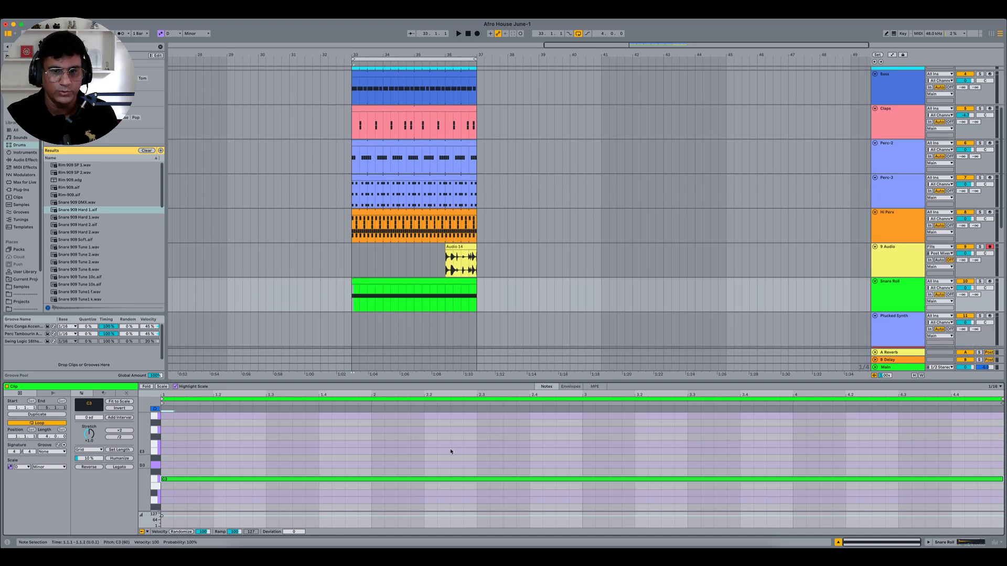
left_click_drag(468, 449, 494, 502)
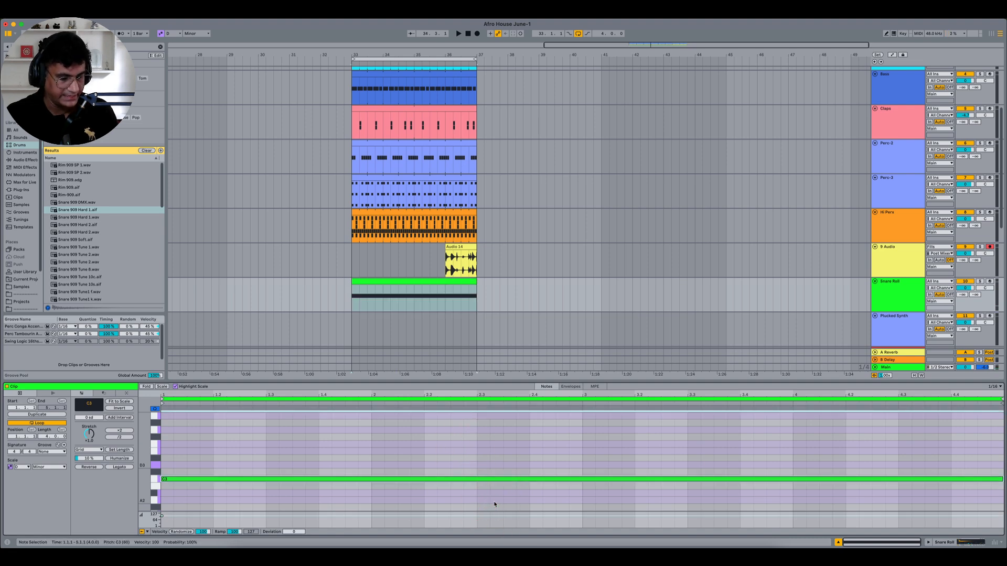
key("super+e")
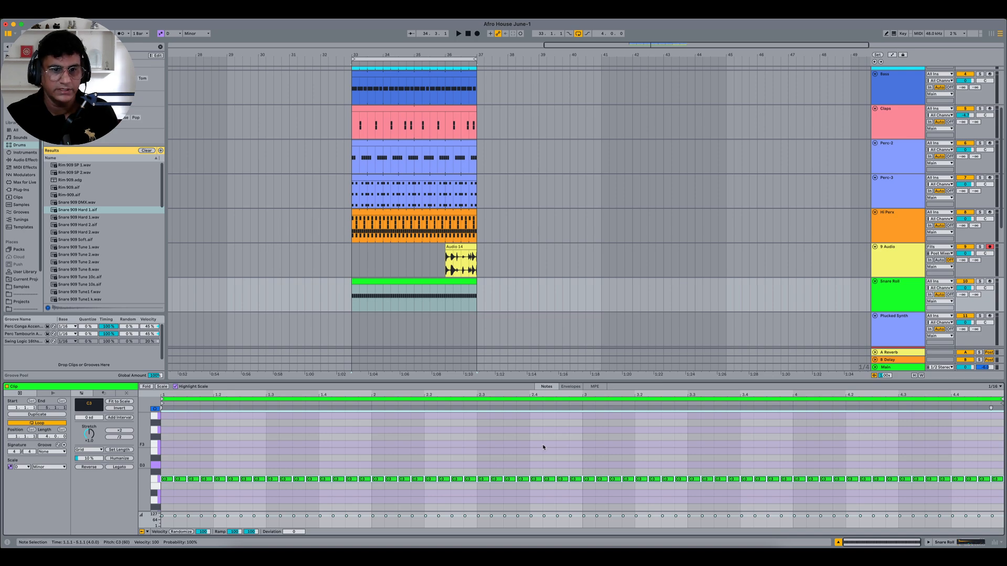
- Ramp the velocities of the C3 notes in the Snare Roll clip from 60 up to 127
left_click_drag(236, 532, 236, 549)
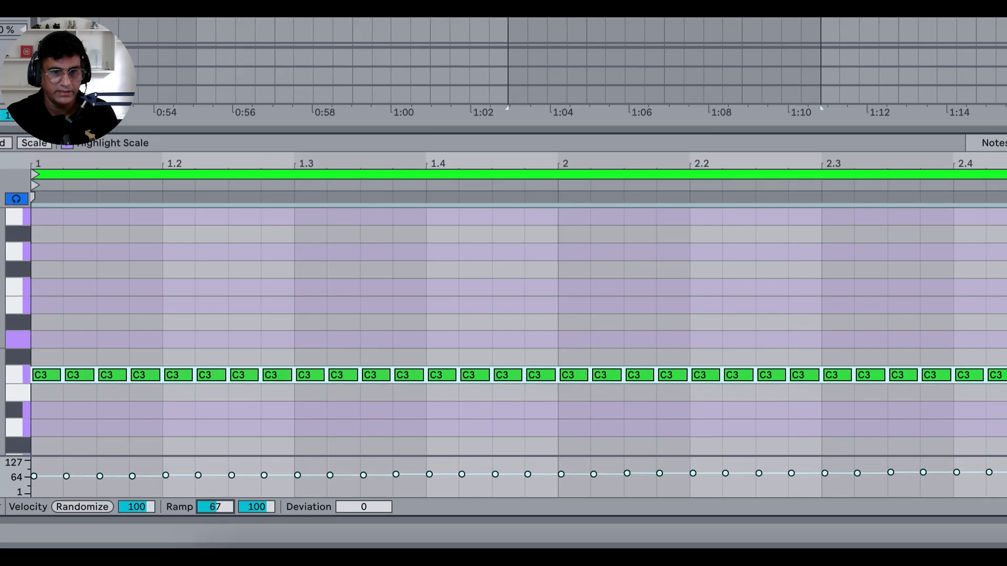
left_click_drag(227, 502, 227, 508)
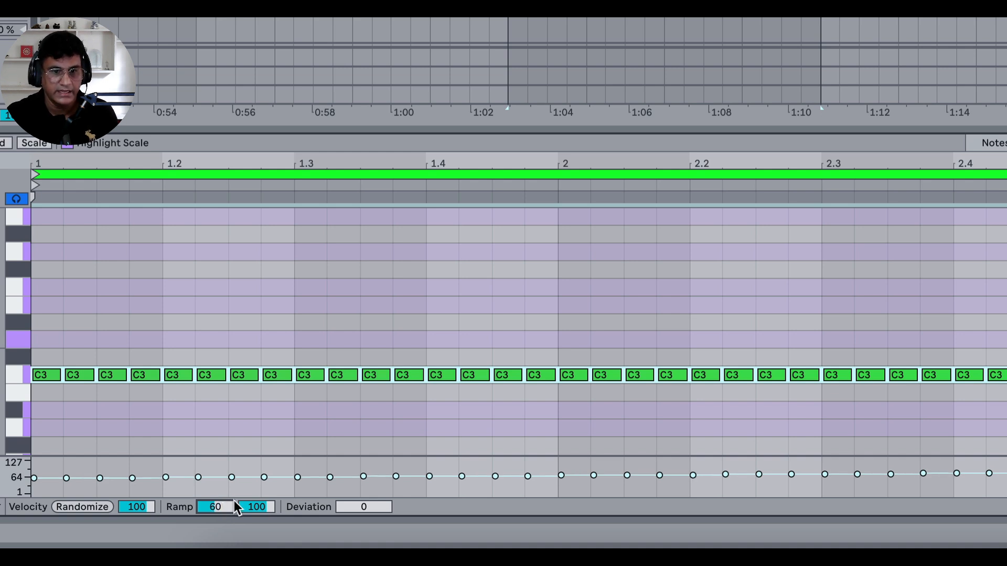
left_click_drag(256, 505, 256, 485)
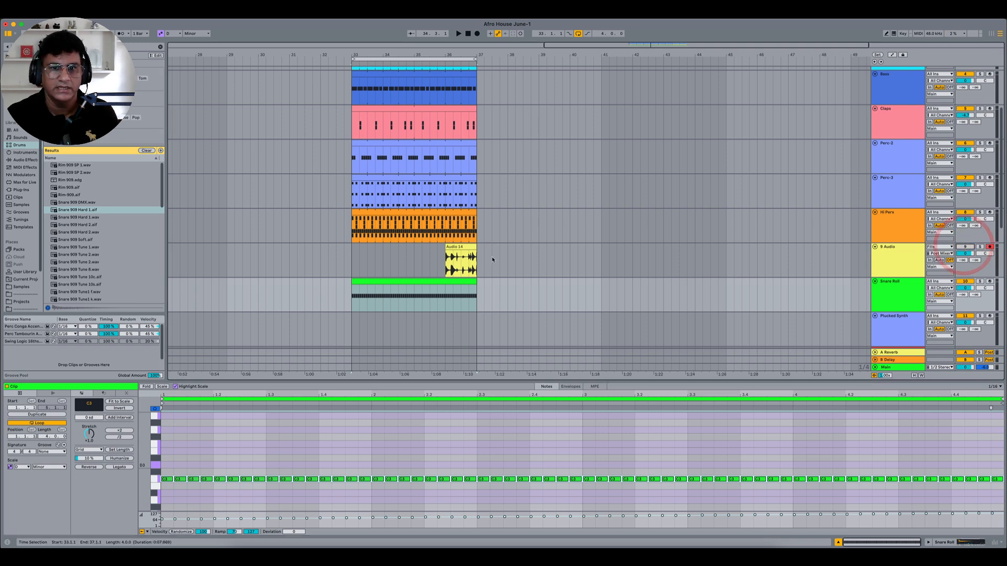
- Select the Snare Roll clip and play the looped section to hear the roll with the other tracks
left_click(409, 281)
left_click(409, 281)
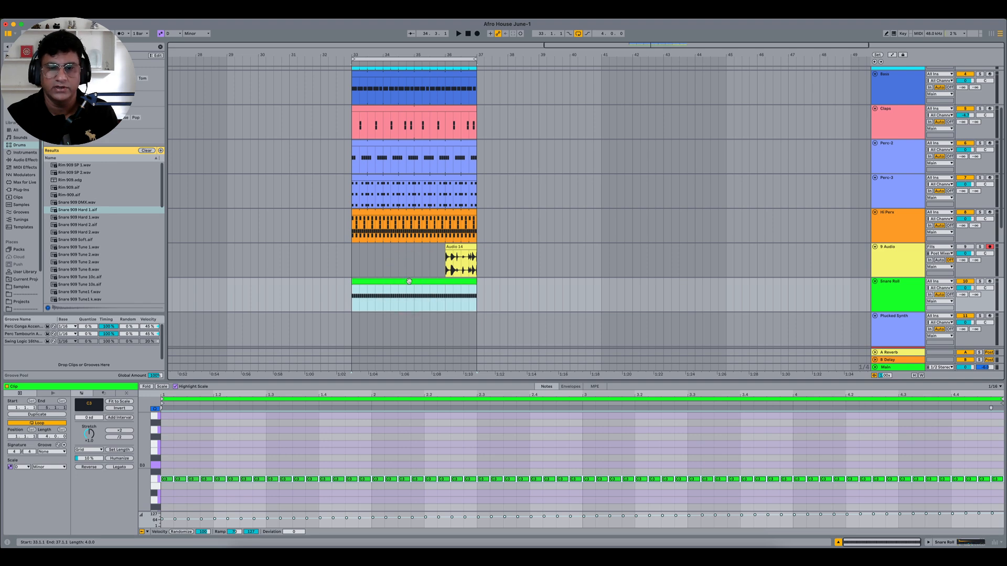
key("space")
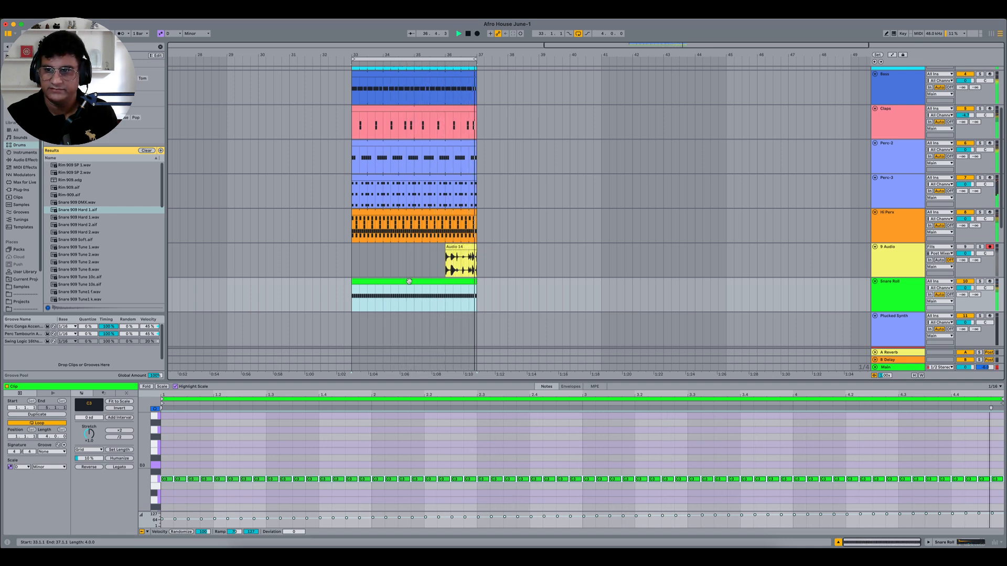
key("space")
- Show the Snare Roll track's Simpler, remove the library's Snare filter, and set the Simpler's filter circuit to MS2
left_click(892, 294)
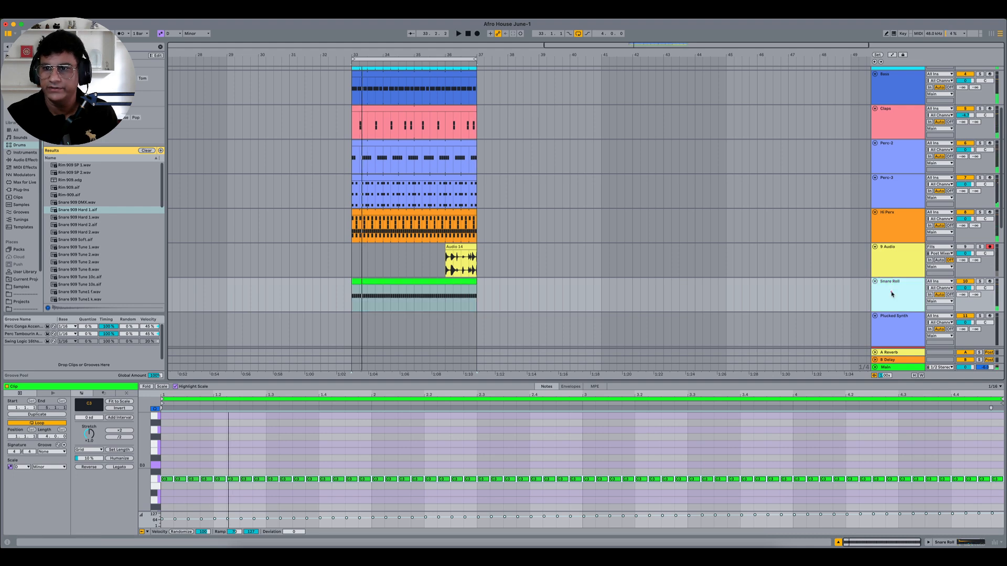
left_click(891, 294)
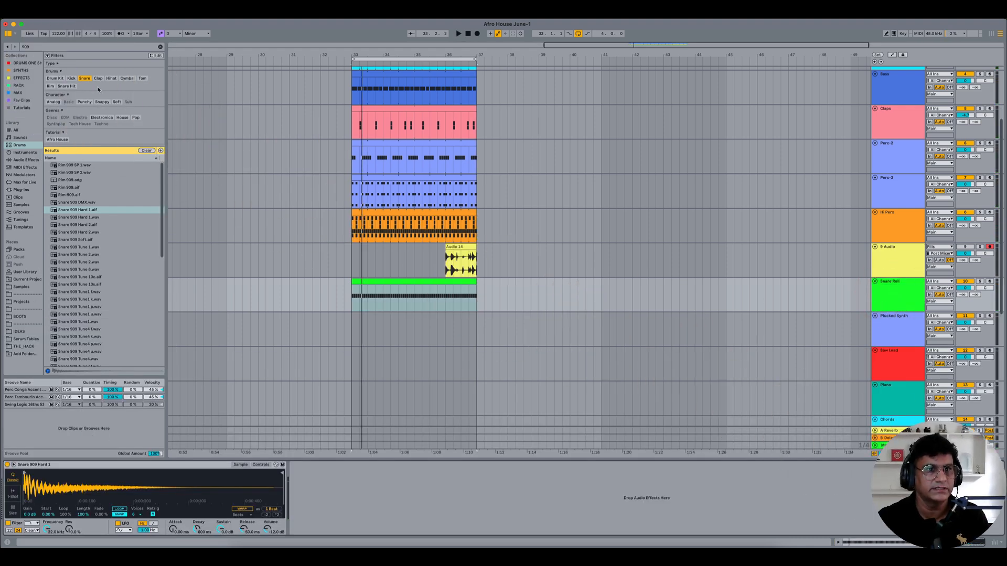
left_click(84, 78)
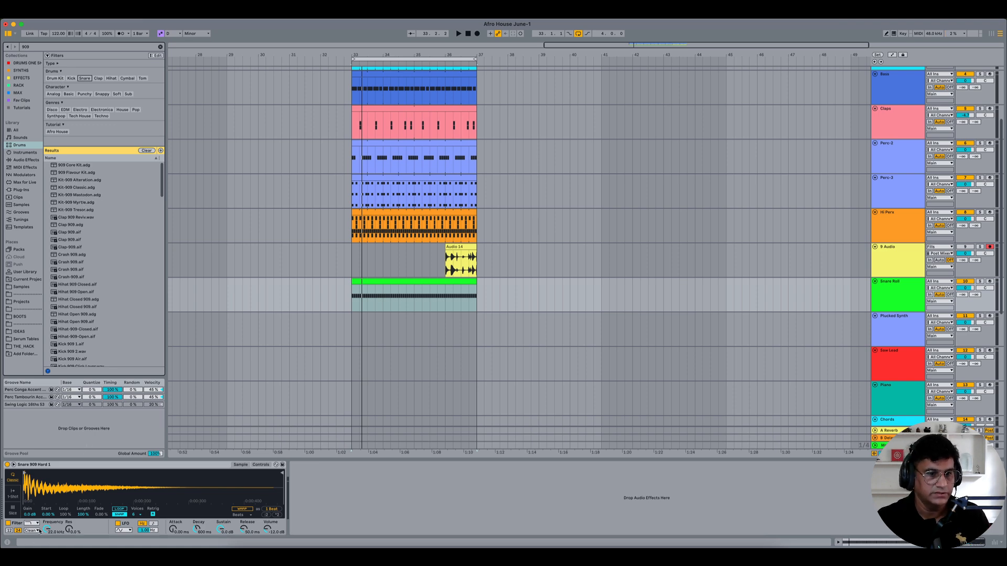
left_click(92, 536)
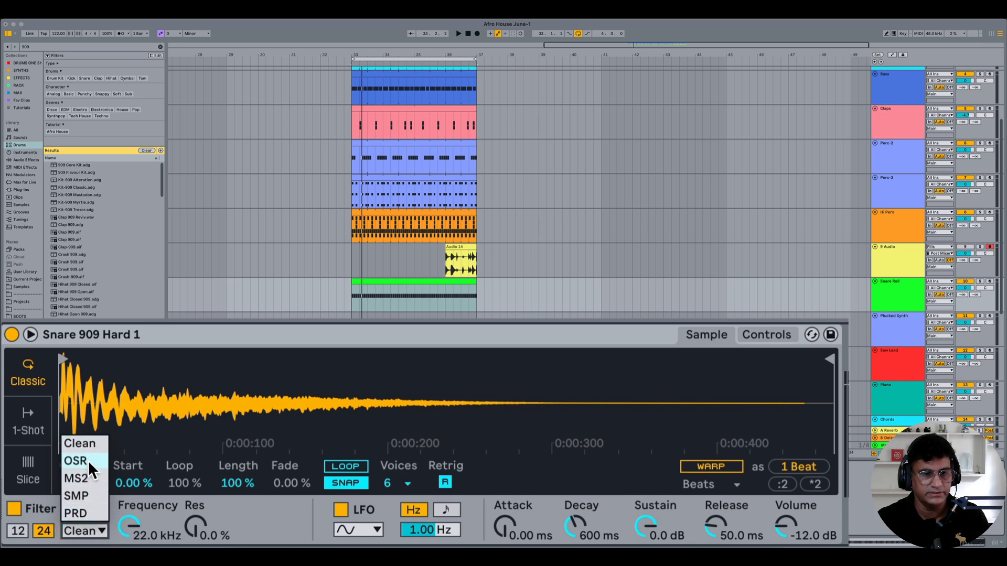
left_click(83, 476)
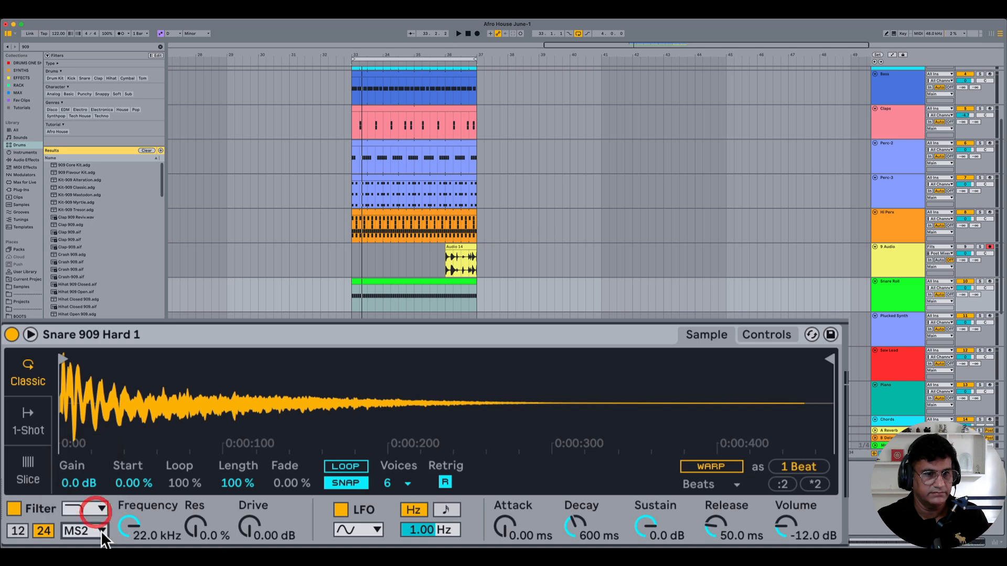
- Raise the Simpler filter's Drive to about 6 dB and play the Snare Roll clip with the other tracks
left_click_drag(242, 534, 242, 526)
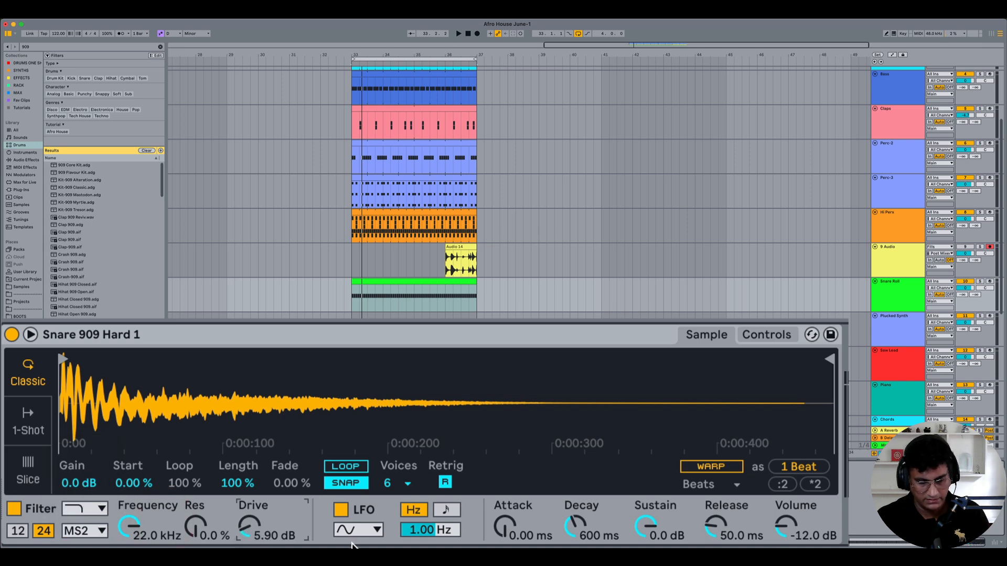
left_click(376, 281)
key("space")
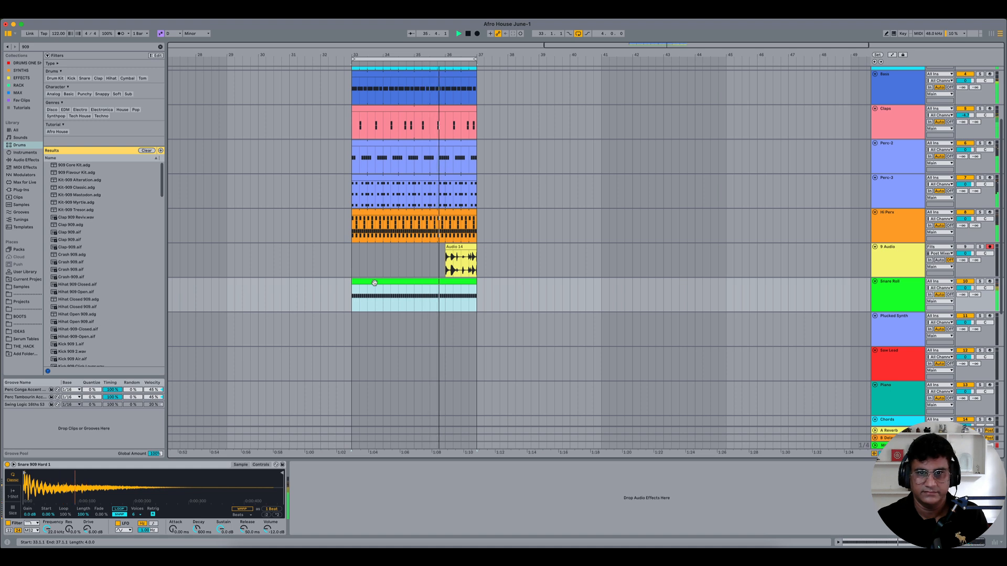
key("space")
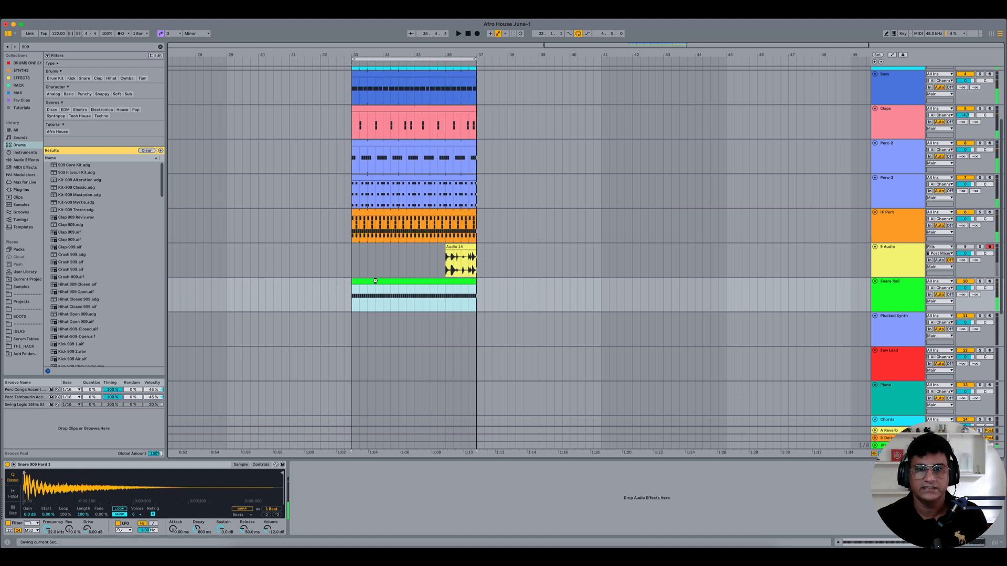
- Select all tracks from Kick through Snare Roll and fold them together
scroll(524, 304, "up", 5)
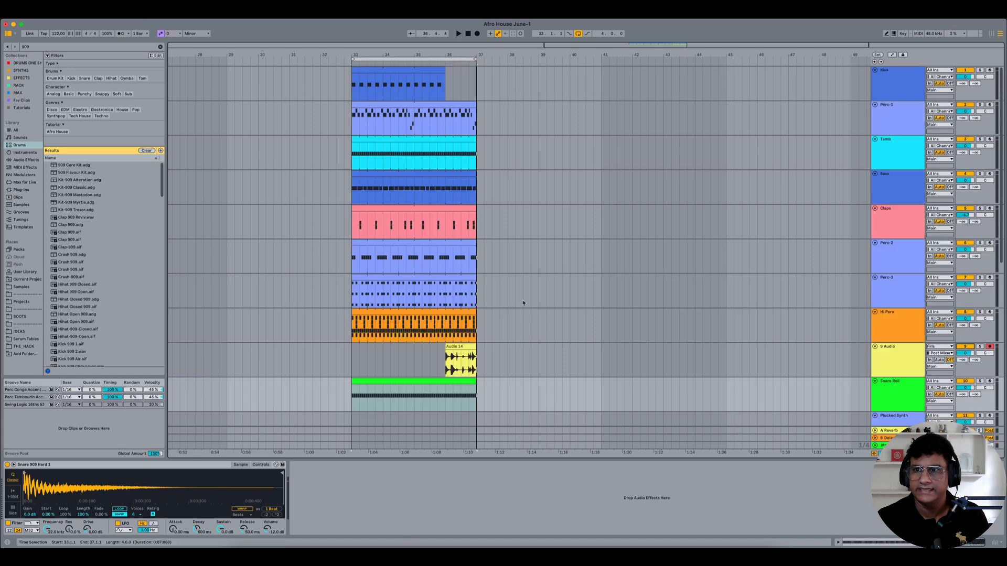
left_click(892, 87)
scroll(909, 290, "down", 3)
left_click(904, 326, "shift")
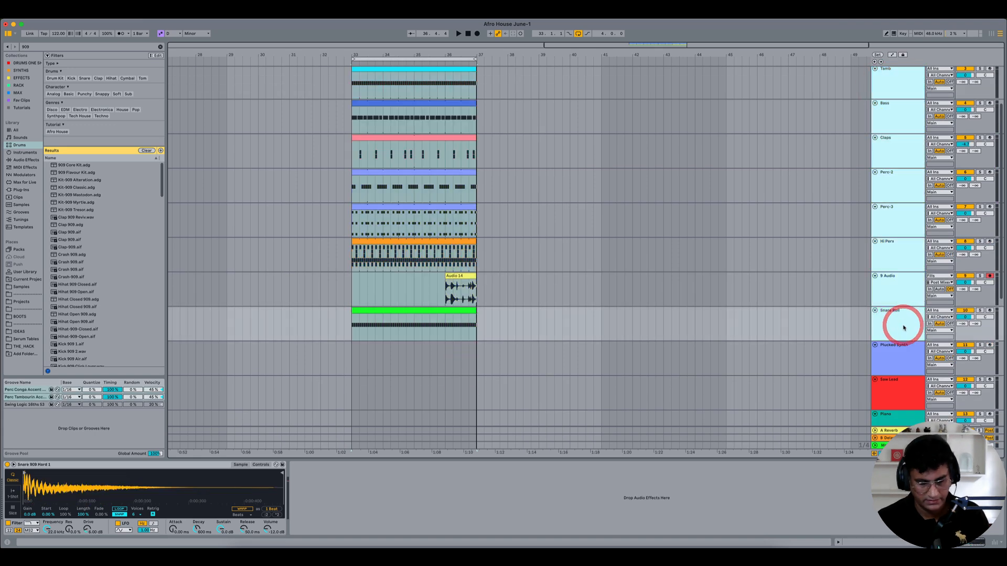
key("u")
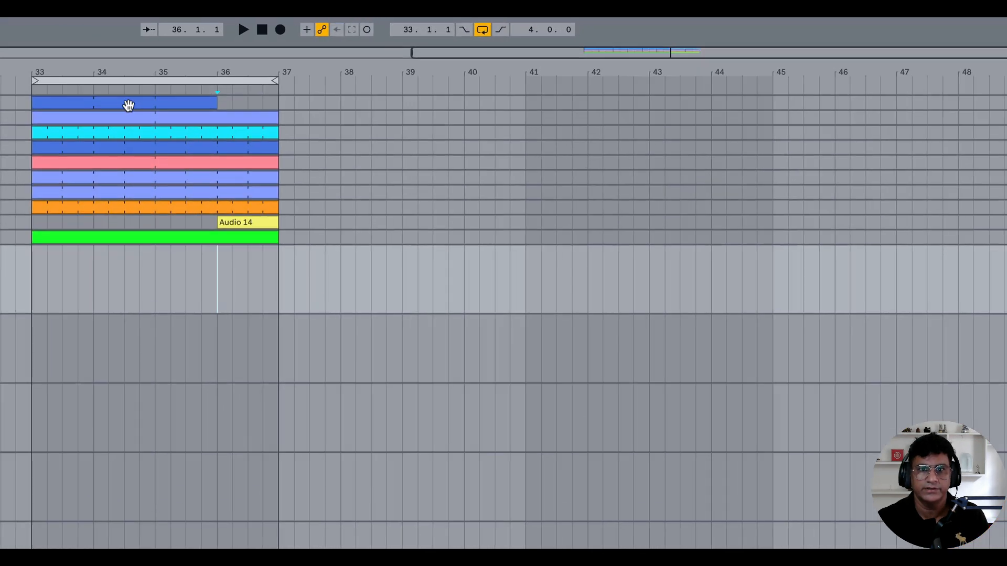
- Duplicate the four-bar section of the Kick through Snare Roll tracks to bar 37 and extend the loop to 8 bars
left_click(129, 106)
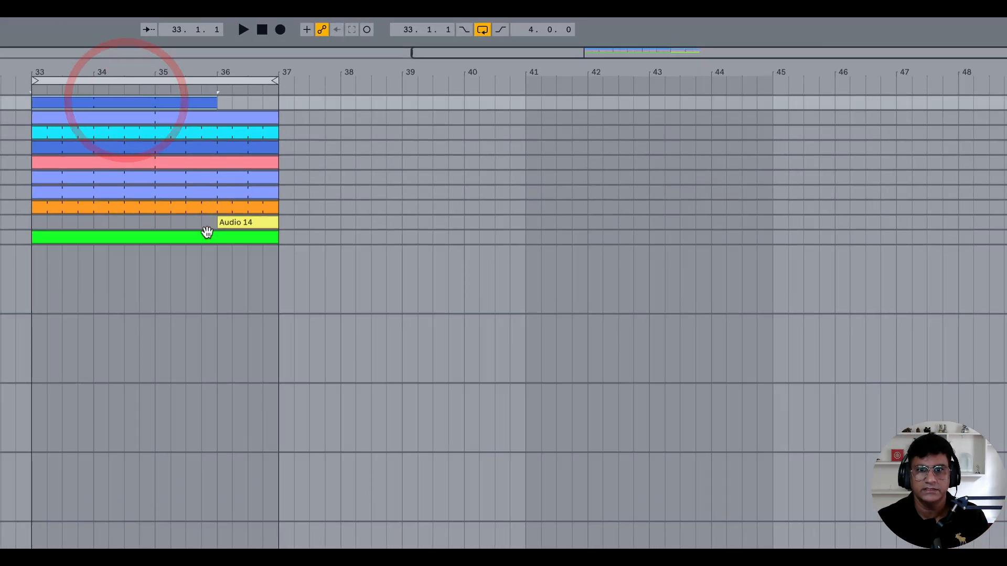
left_click(207, 227, "shift")
key("ctrl+d")
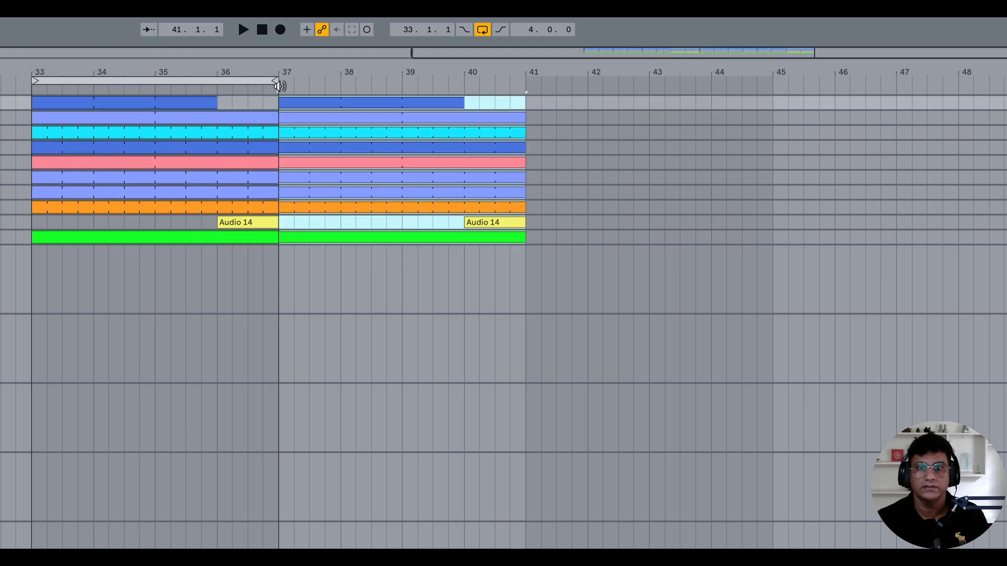
left_click_drag(270, 79, 522, 85)
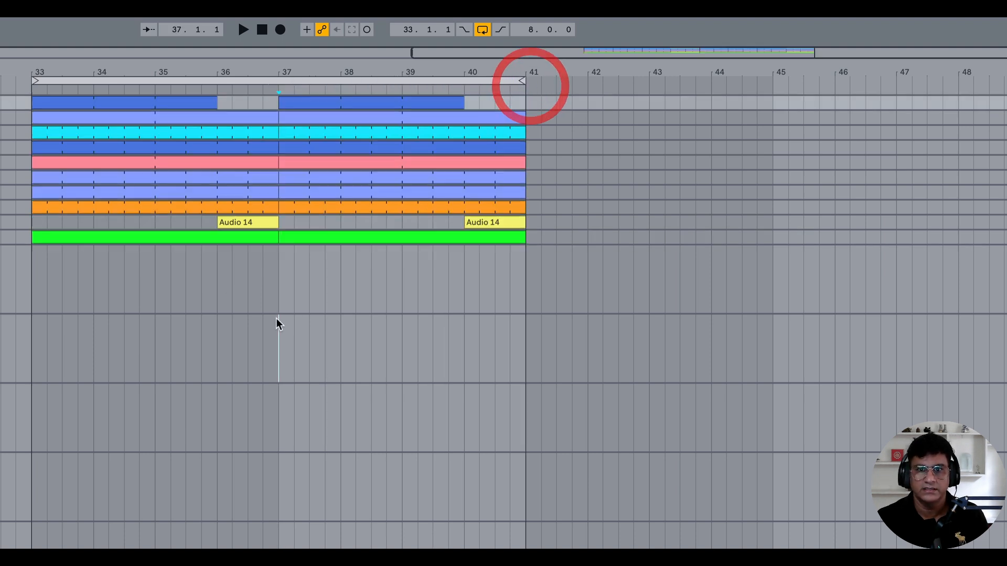
- Deactivate the first Audio 14 fill clip, at bar 36
left_click(278, 336)
left_click(276, 221)
key("0")
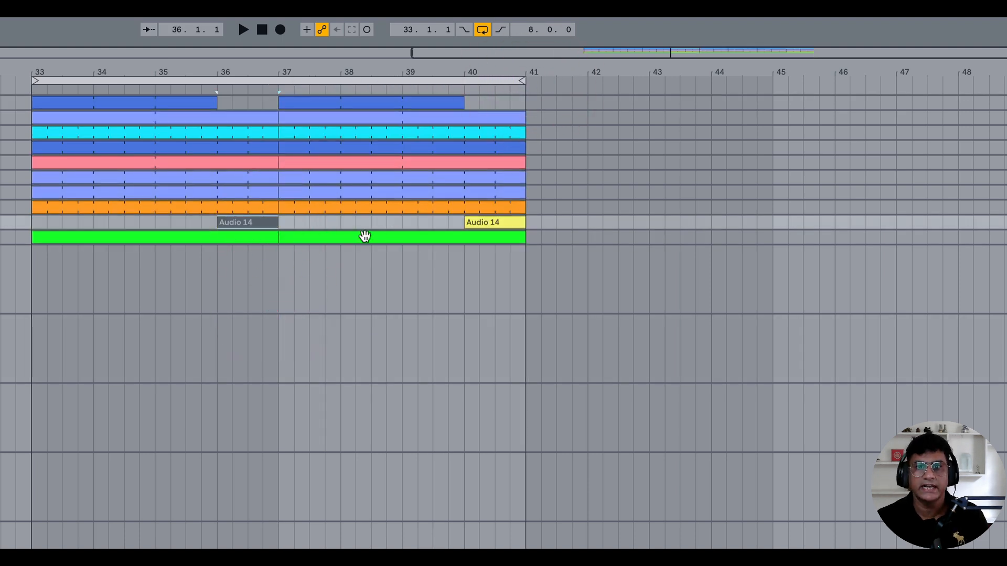
left_click(262, 283)
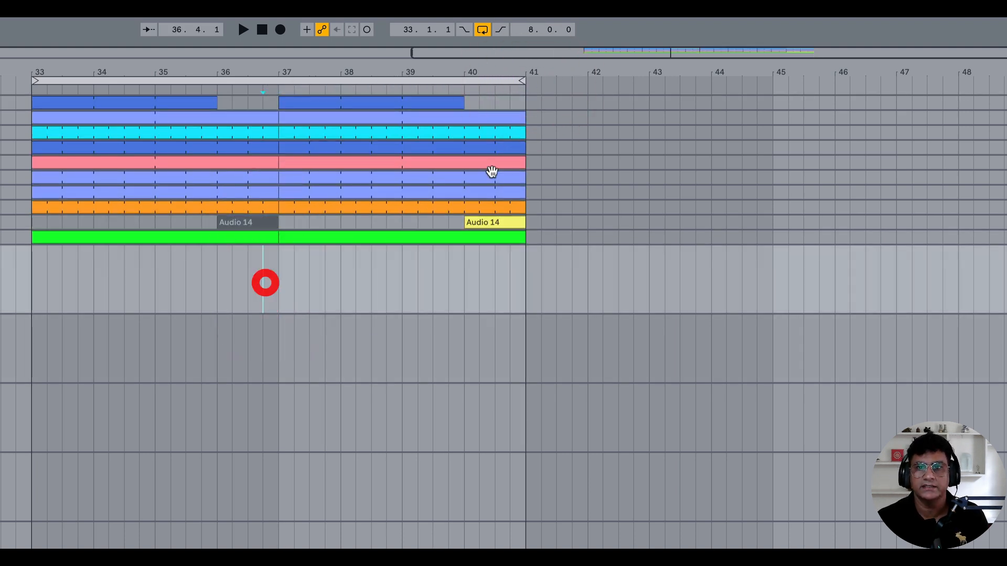
- Deactivate both Snare Roll clips, at bars 33 and 37
left_click(171, 237)
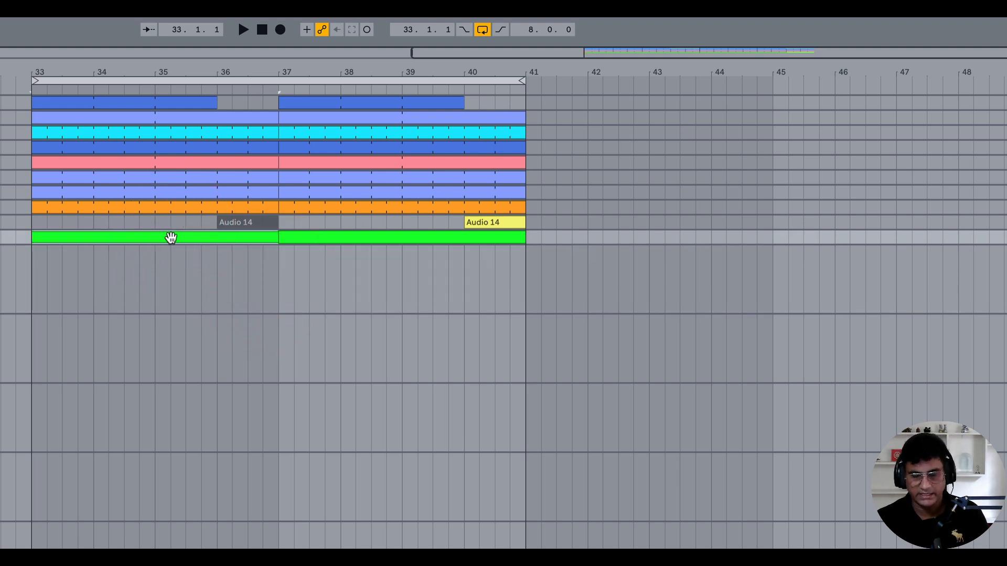
key("0")
left_click(411, 259)
left_click(412, 235)
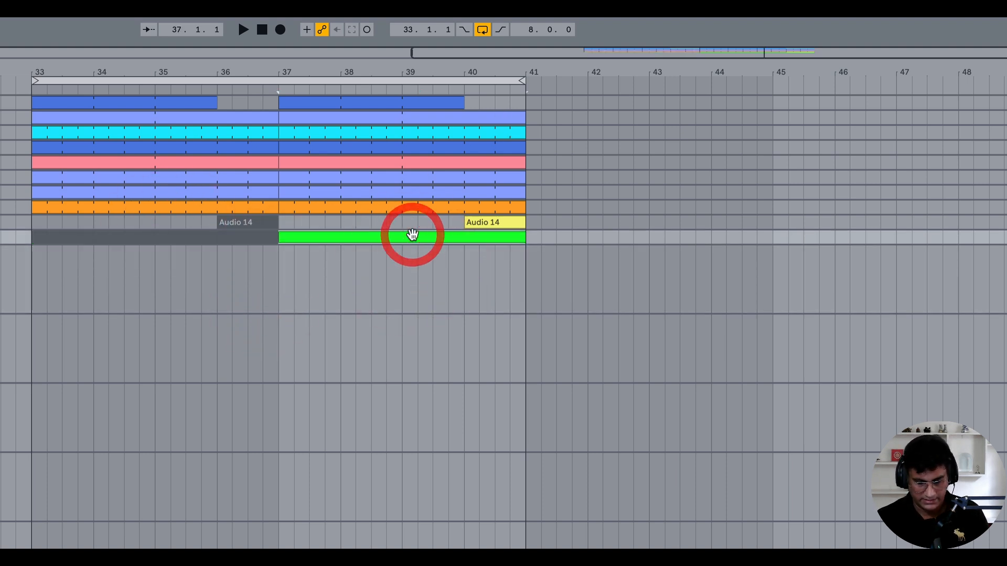
key("0")
- Play the eight-bar loop to hear the fill at its end, and unfold the 9 Audio track
left_click(205, 78)
key("space")
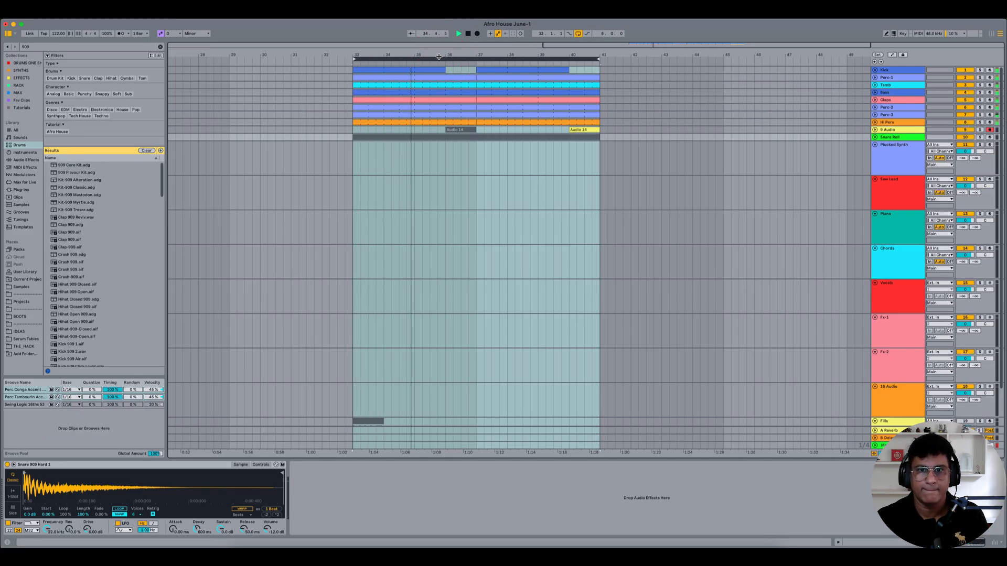
scroll(447, 53, "up", 3)
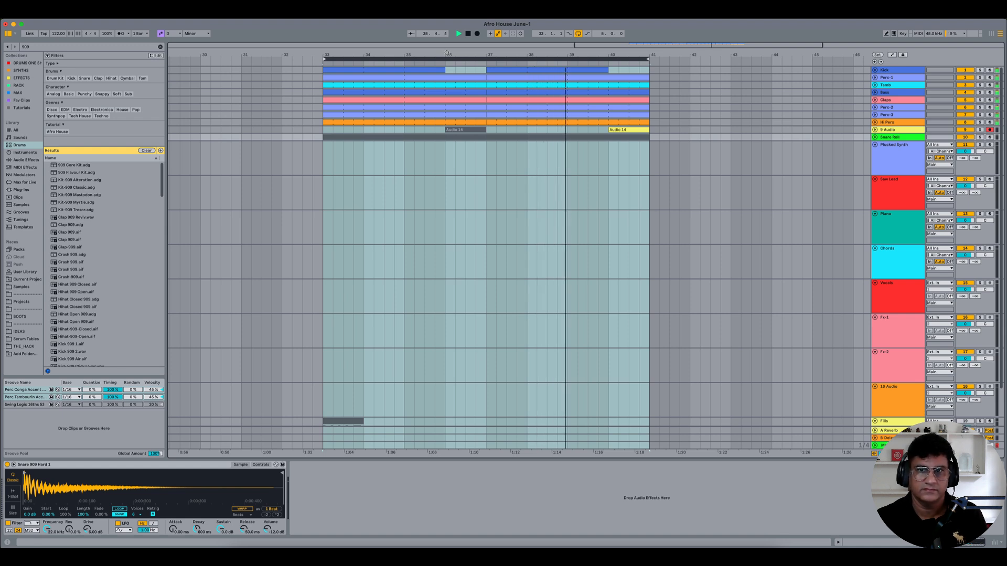
left_click(875, 129)
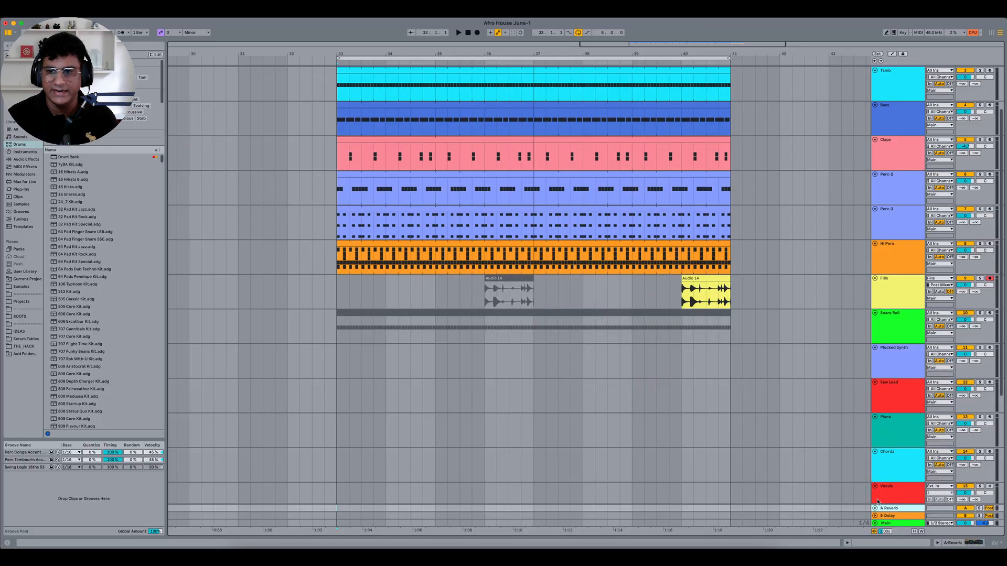
- Insert a new return track directly after the A Reverb return track
right_click(898, 511)
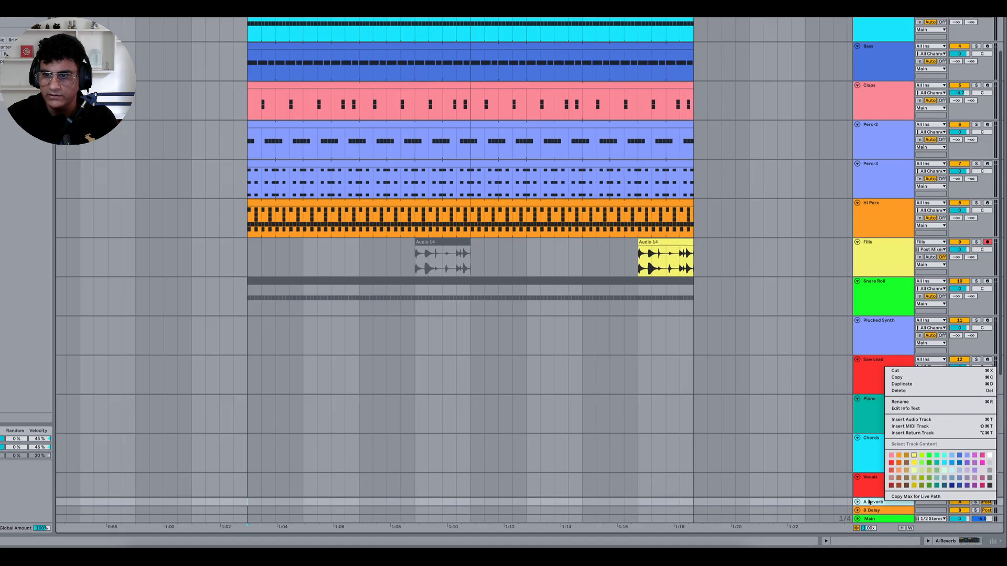
left_click(893, 508)
left_click(897, 515)
left_click(899, 508)
right_click(793, 471)
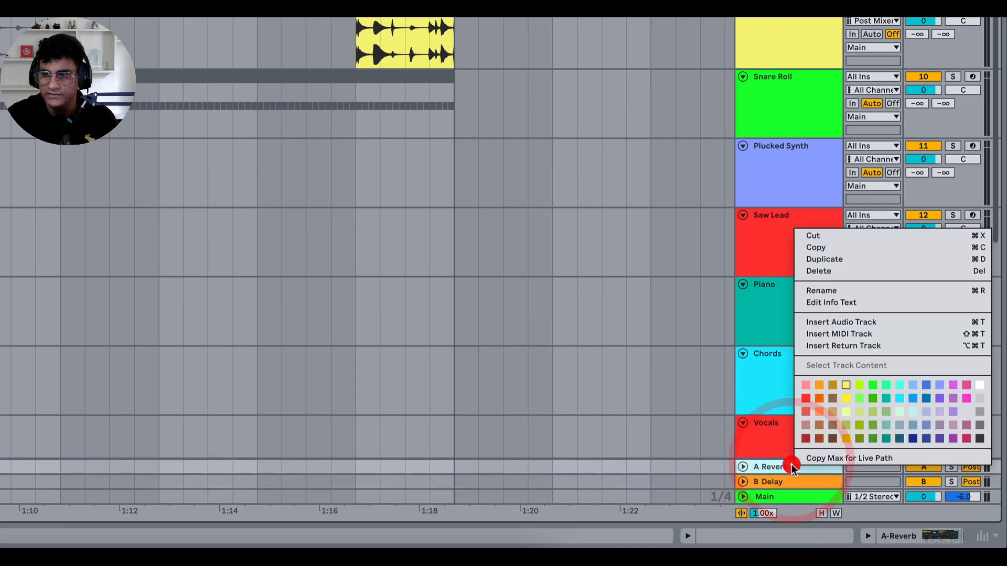
left_click(853, 345)
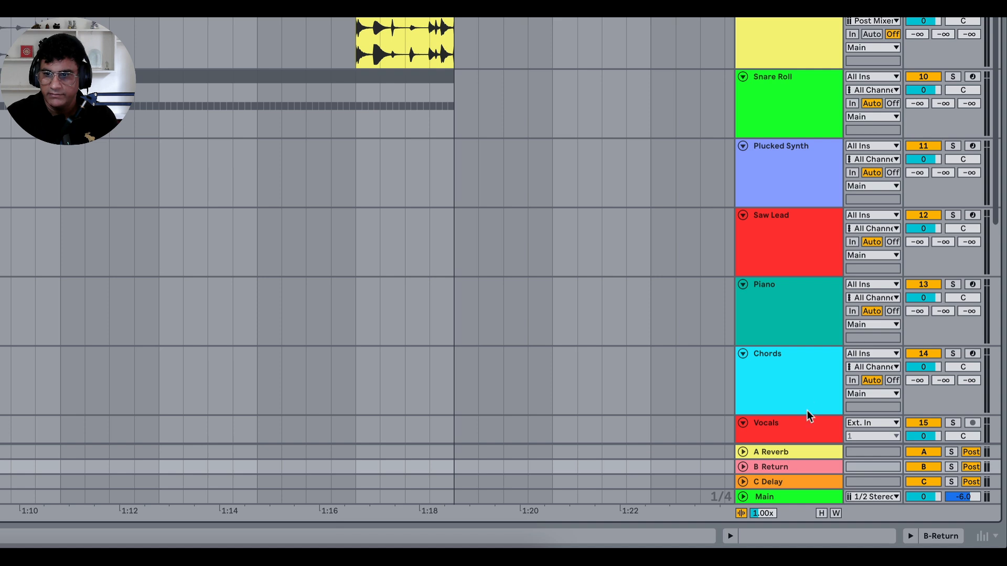
- Open the A Reverb return track's device chain, filter the audio effects library by Reverb, and expand the Reverb device's presets
left_click(801, 451)
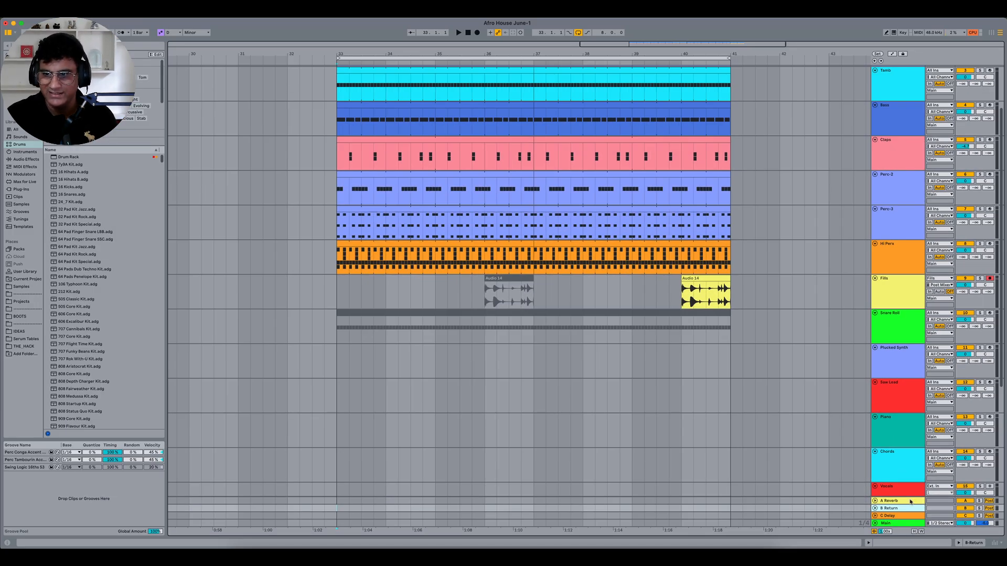
double_click(887, 500)
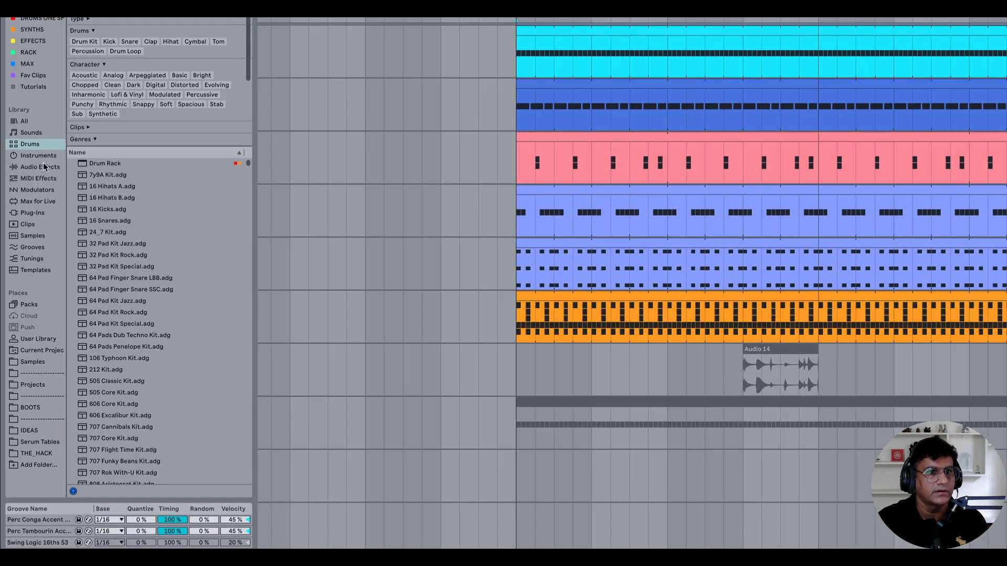
left_click(24, 159)
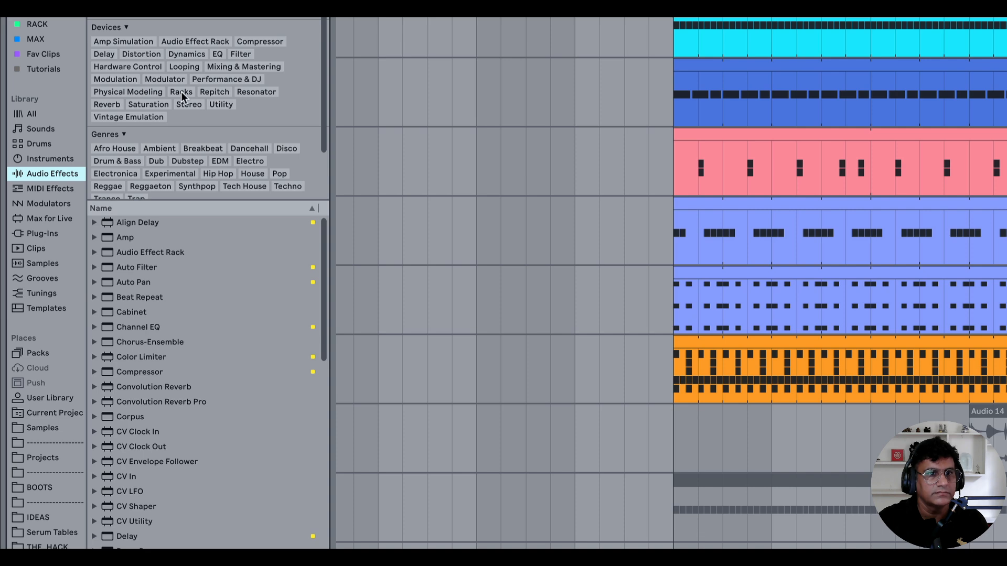
left_click(107, 105)
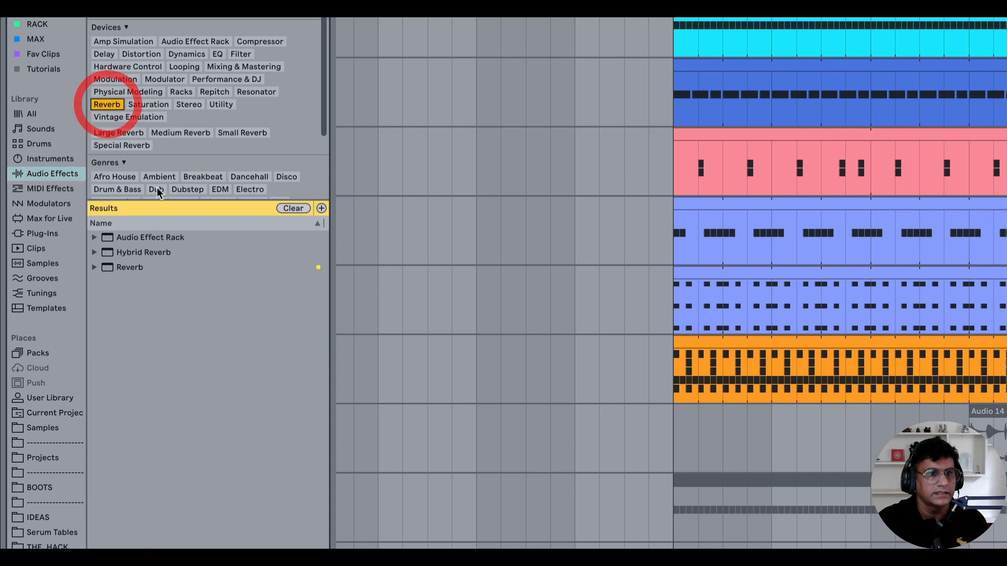
left_click(95, 268)
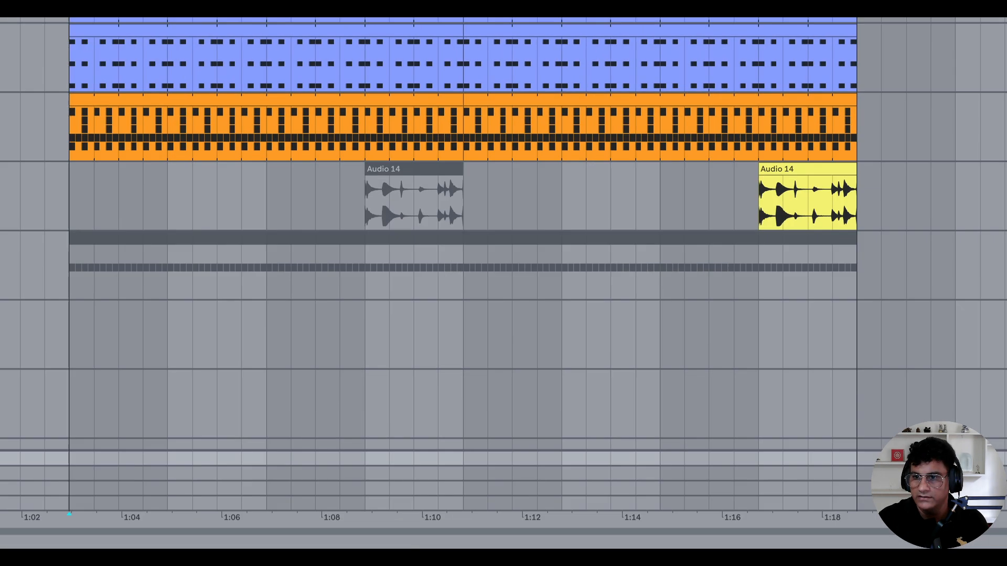
- Rename the A Reverb return track to DRUM VERB and load the Drums Room.adv reverb preset onto it
left_click(763, 295)
double_click(788, 295)
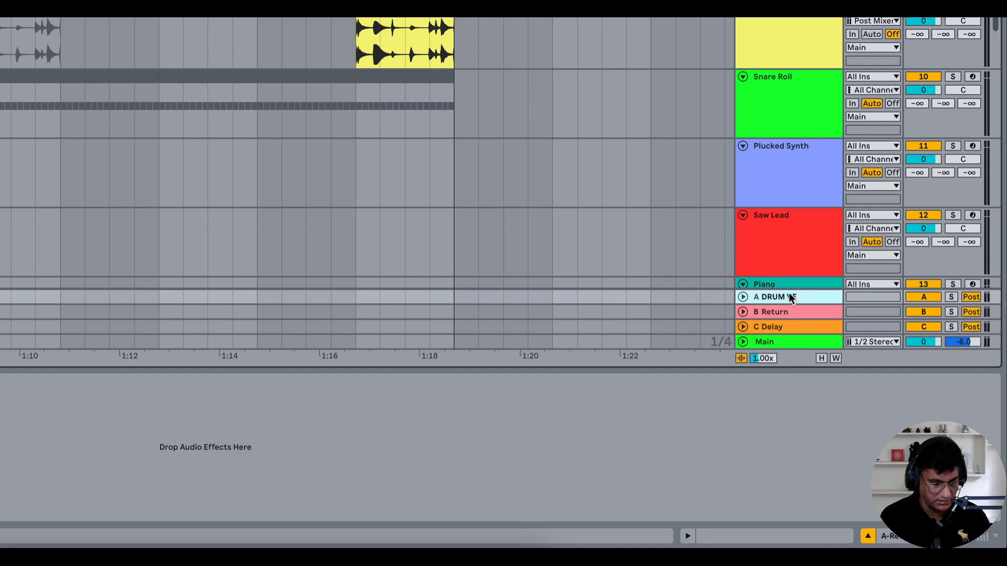
key("Return")
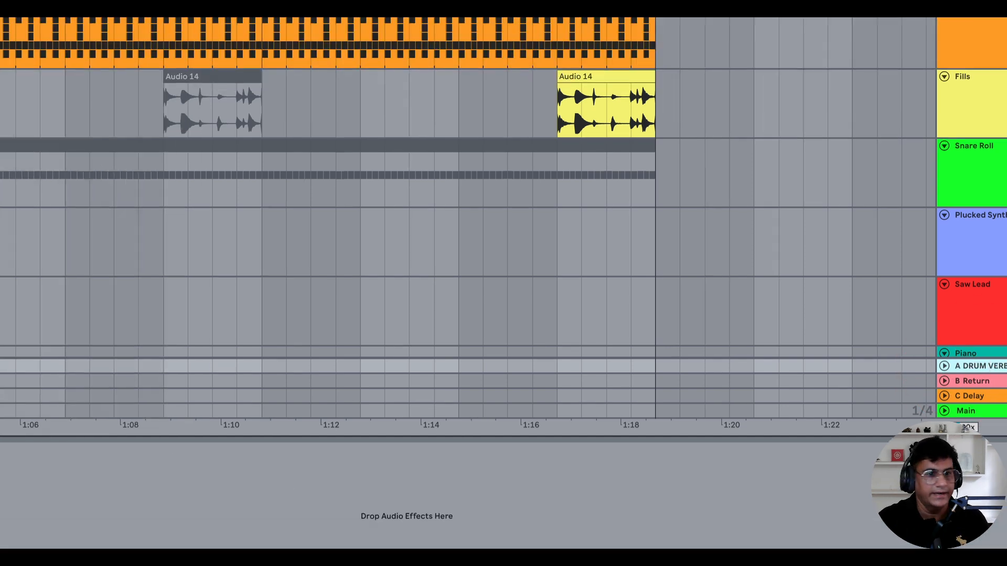
scroll(184, 390, "down", 3)
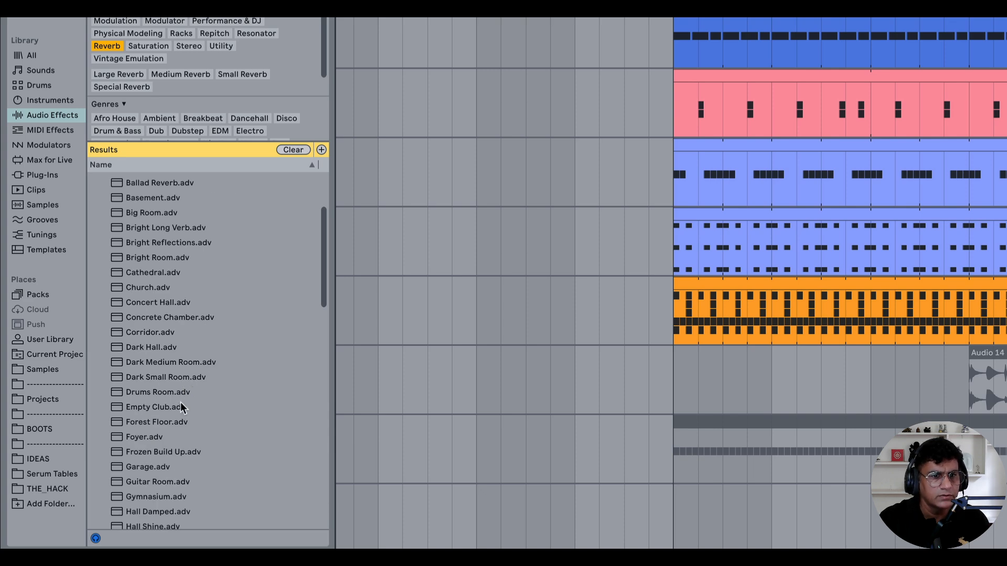
double_click(163, 393)
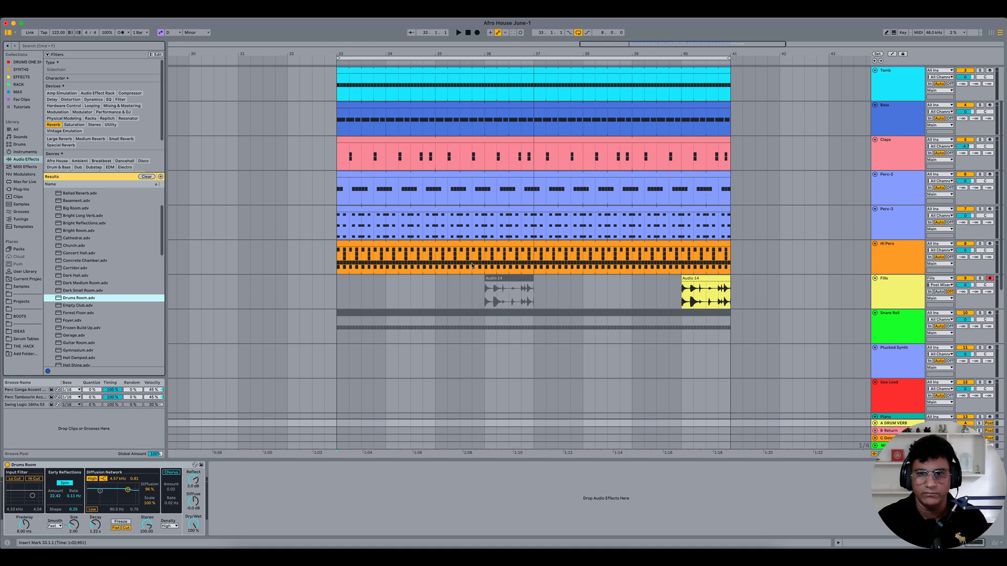
- Set the arrangement's fixed grid to 1/32
left_click_drag(422, 54, 507, 53)
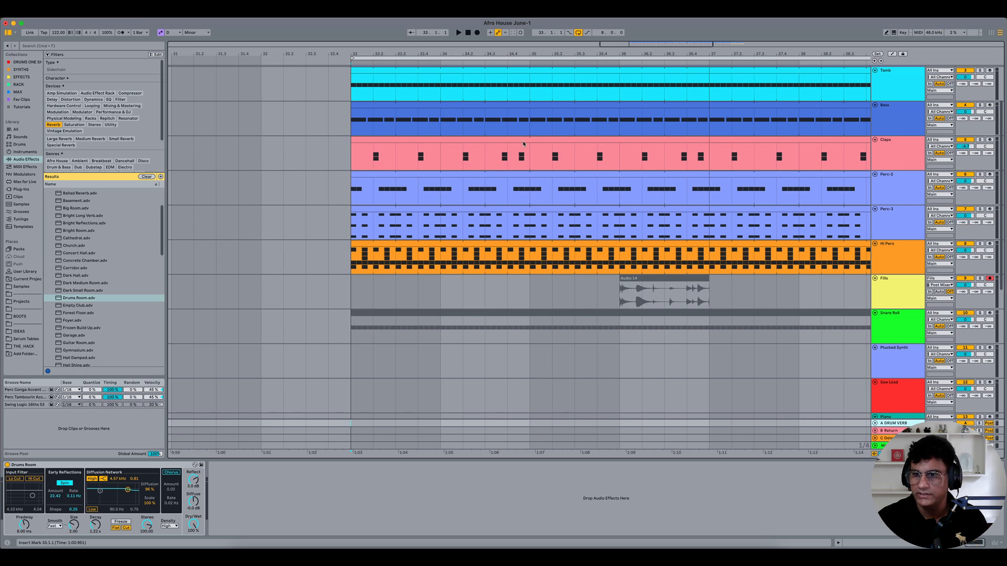
scroll(596, 397, "down", 2)
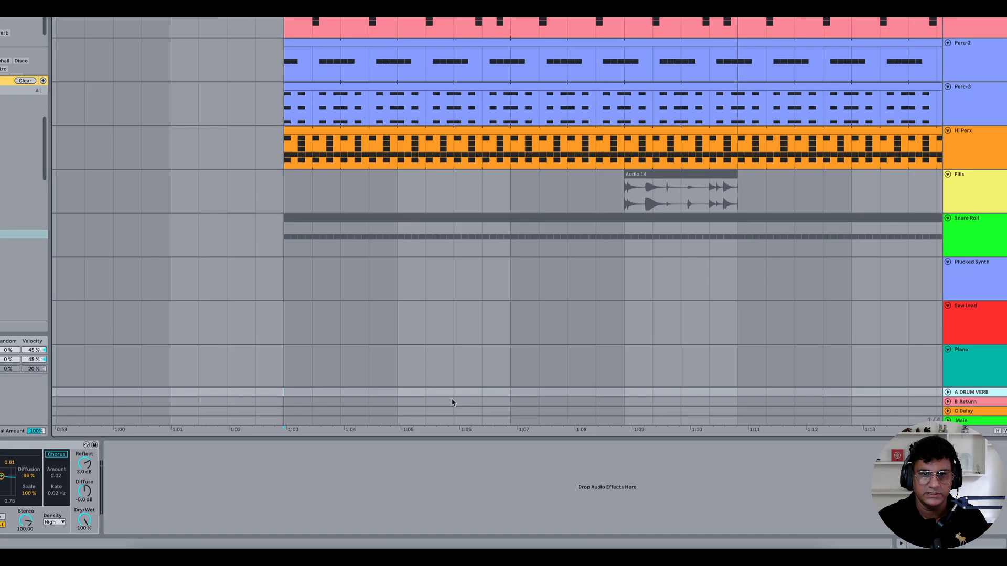
right_click(486, 425)
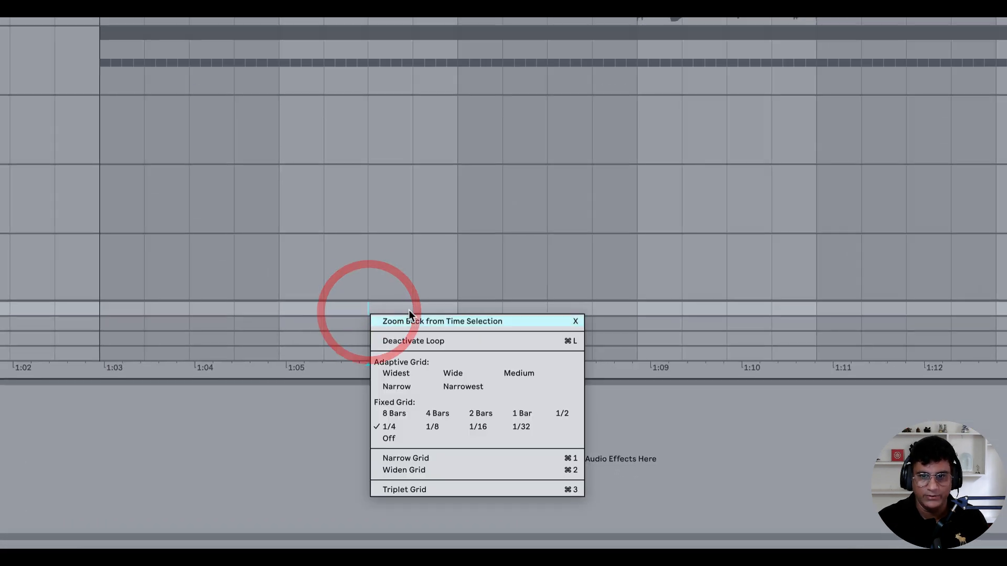
left_click(518, 426)
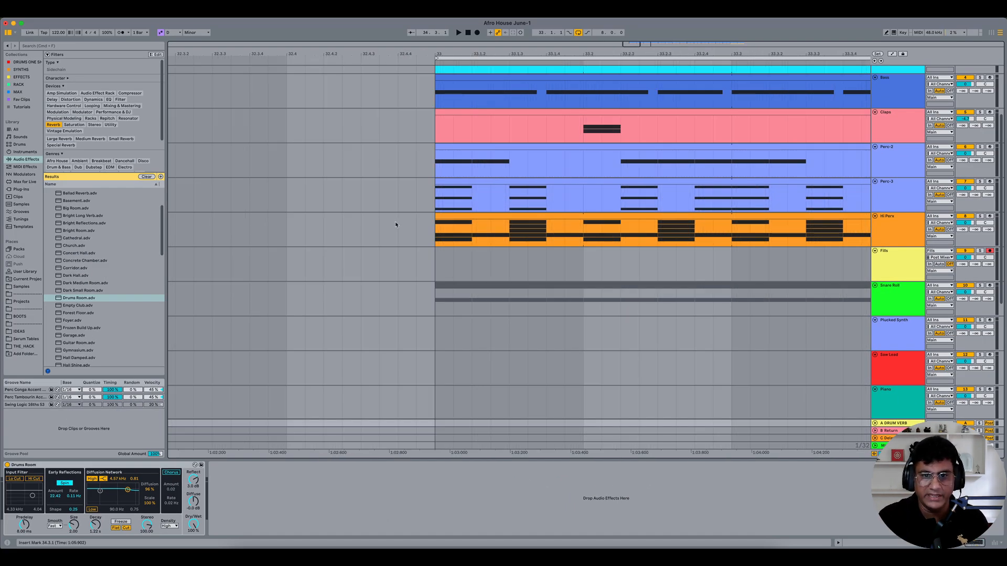
- Select the first 1/32 of bar 33 on the DRUM VERB return track
scroll(488, 338, "down", 2)
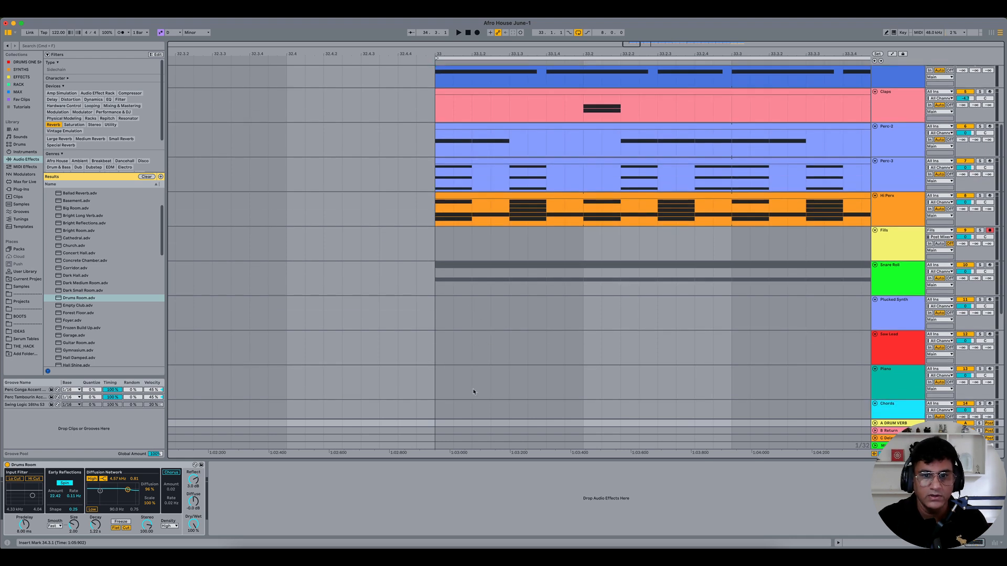
right_click(462, 422)
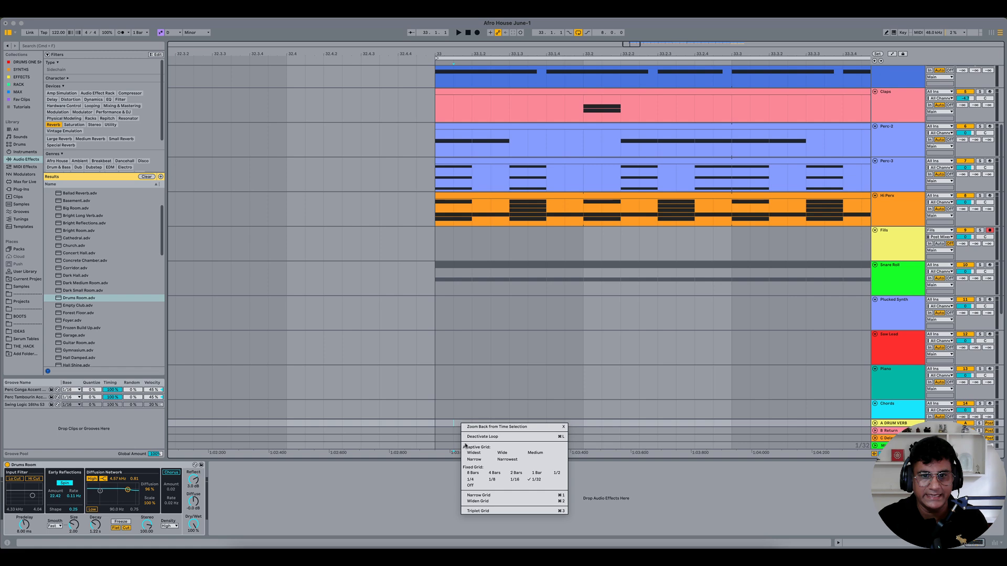
left_click(445, 423)
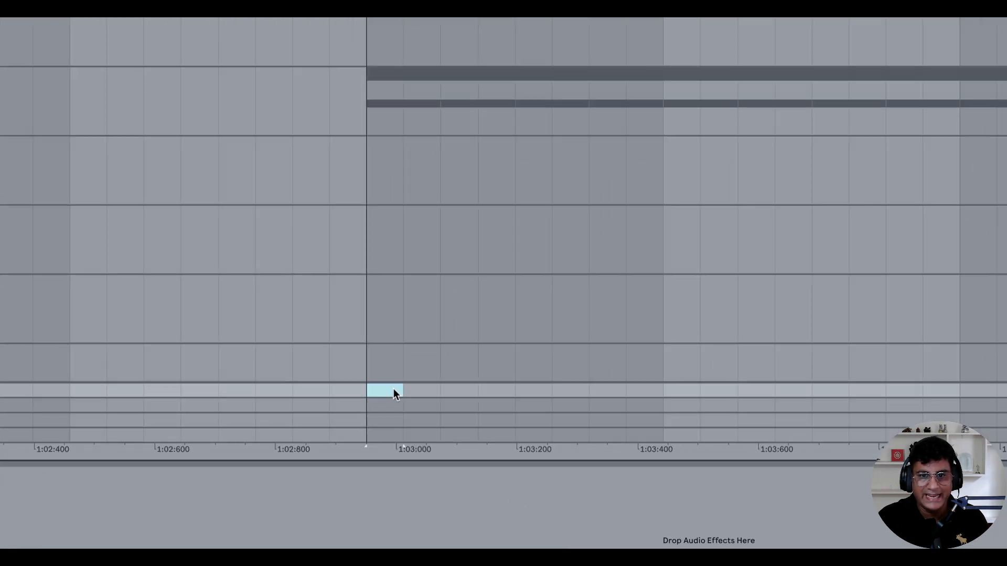
- Select a single 1/32-note span in bar 33 on the DRUM VERB return track to read its duration
left_click(394, 390)
left_click_drag(414, 385, 433, 385)
left_click_drag(413, 349, 452, 355)
mouse_move(418, 390)
left_mouse_down()
mouse_move(466, 404)
mouse_move(408, 388)
mouse_move(433, 388)
left_mouse_up()
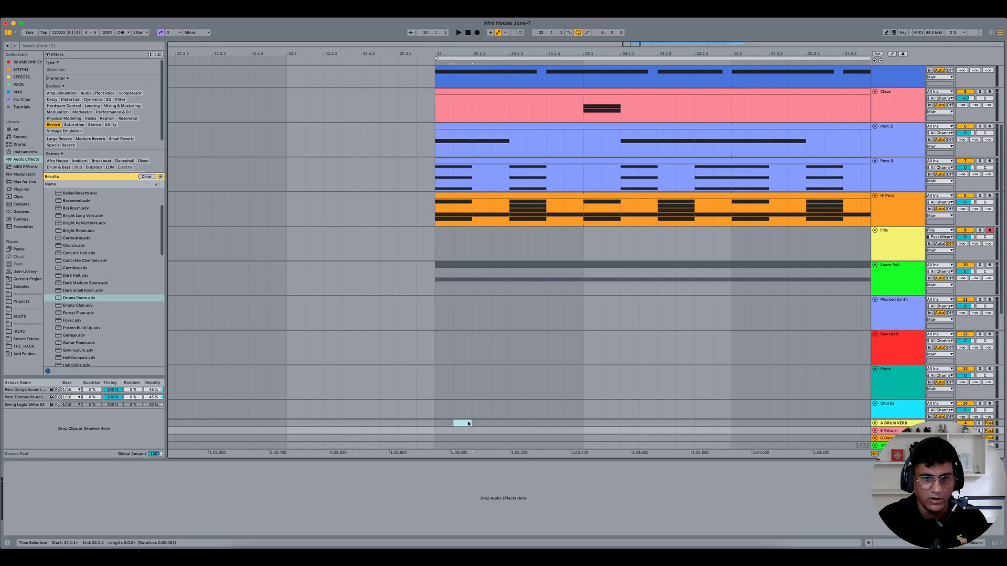
left_click_drag(468, 423, 468, 424)
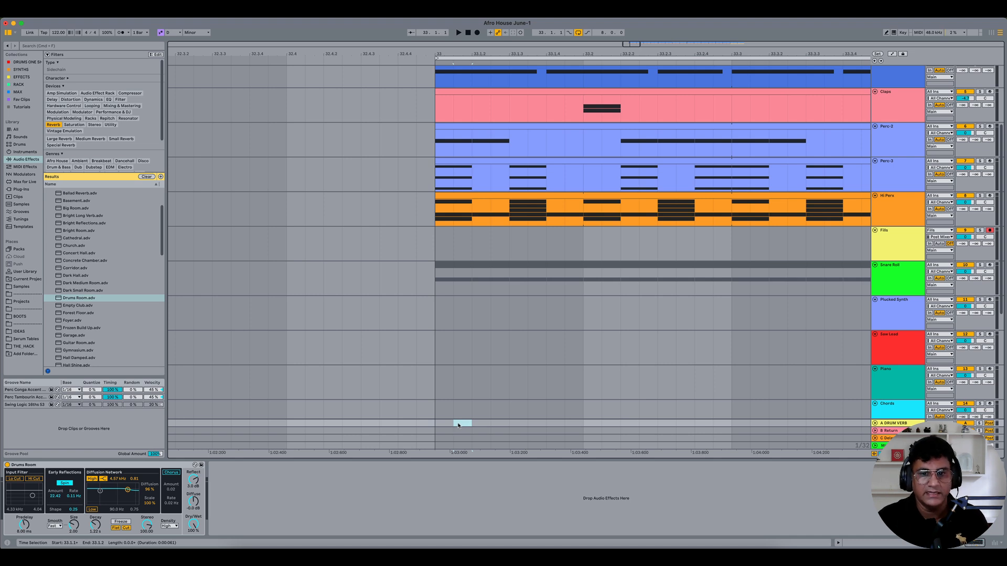
- Set the decay time of the Drums Room reverb on the DRUM VERB return track to 610 ms
left_click(465, 424)
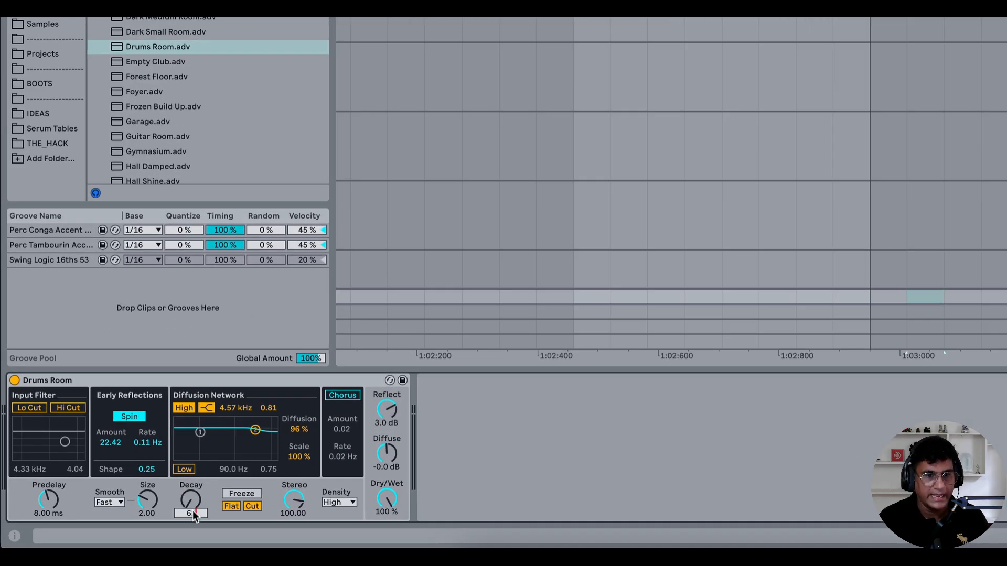
type("1")
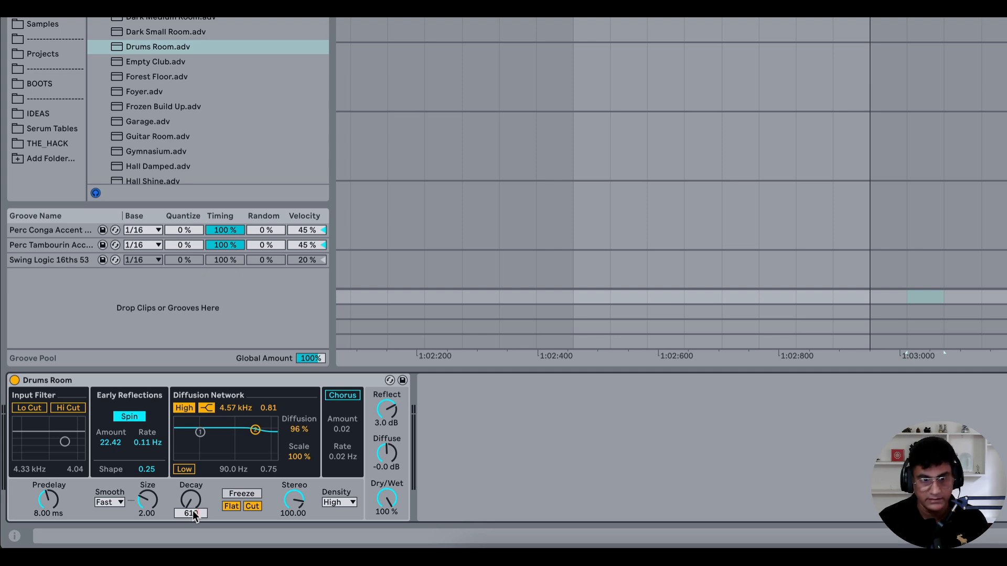
type("0")
key("Return")
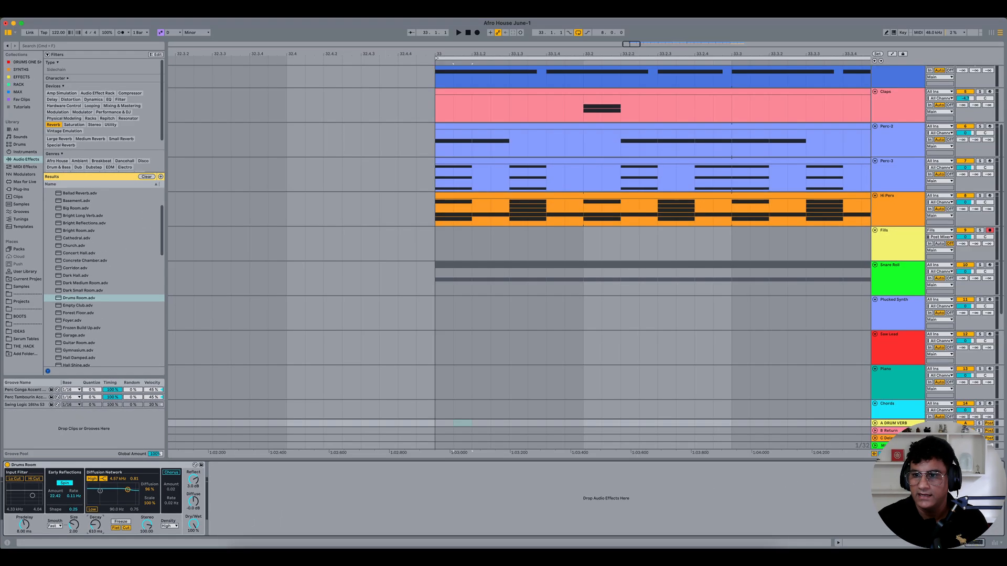
- Load the Bright Room.adv reverb preset onto the B return track
left_click(900, 430)
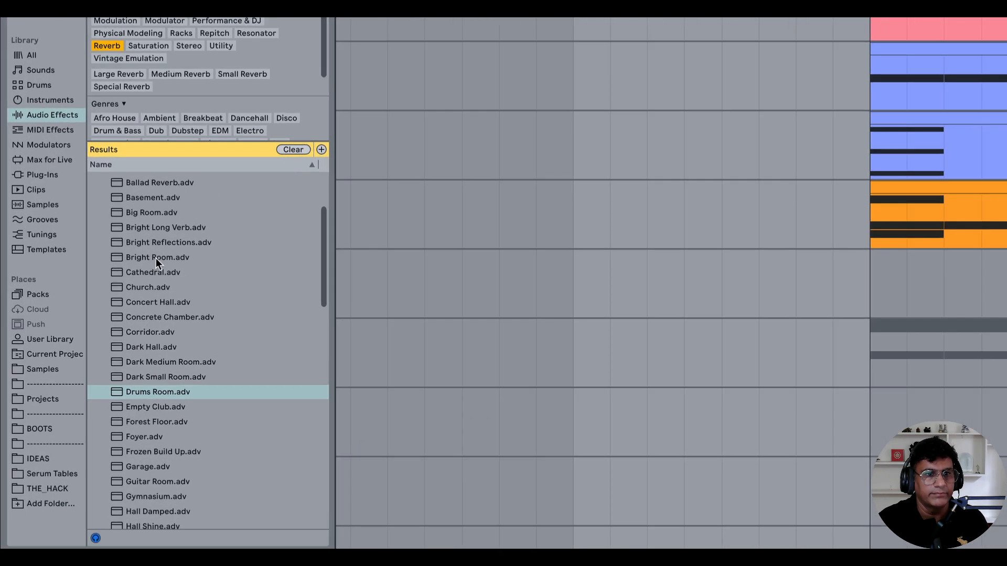
left_click(155, 258)
double_click(156, 258)
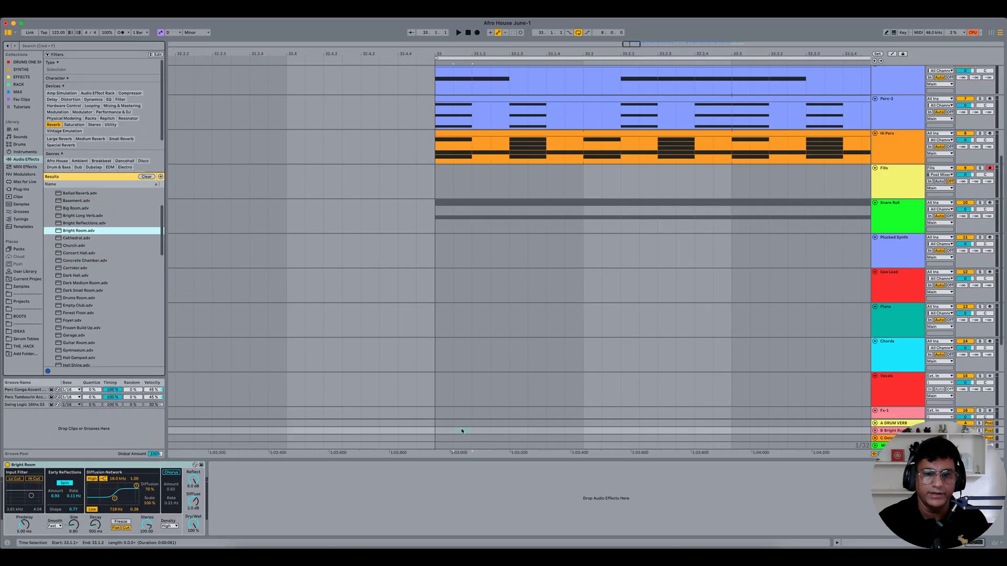
- Set the arrangement's fixed grid to 1/8 and select the first 1/8 of bar 33 on the B return track
right_click(462, 431)
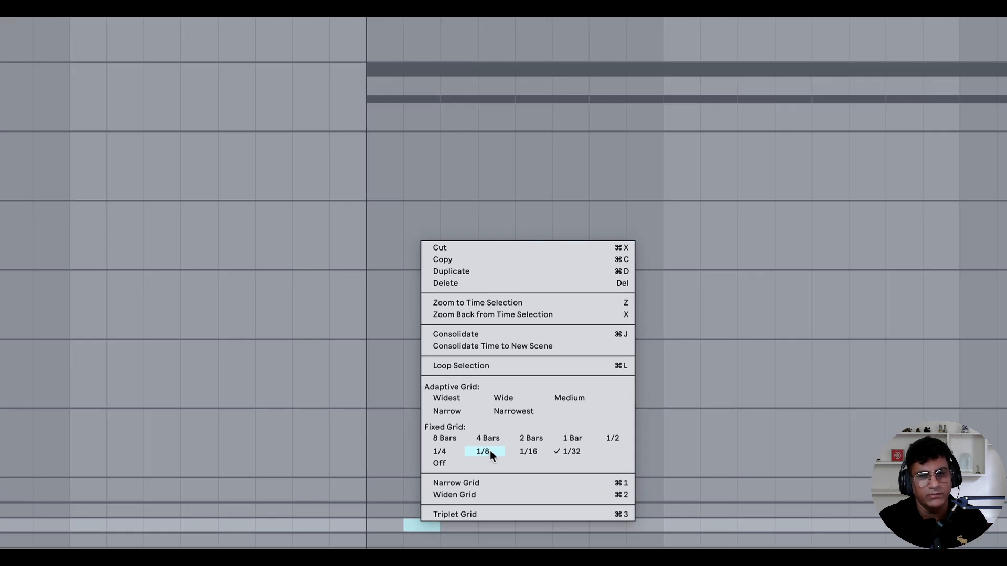
left_click(490, 452)
left_click_drag(371, 525, 508, 526)
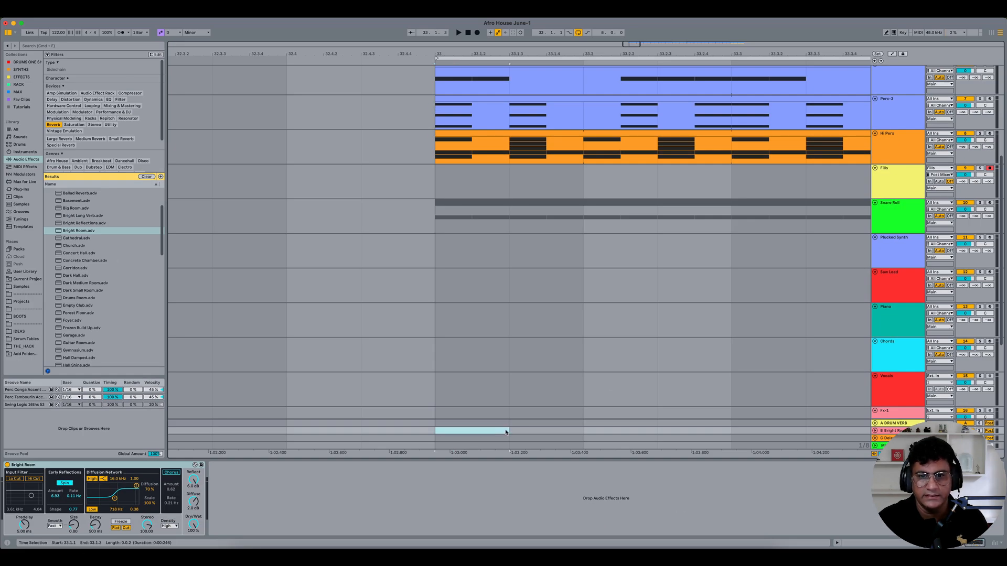
left_click(506, 431)
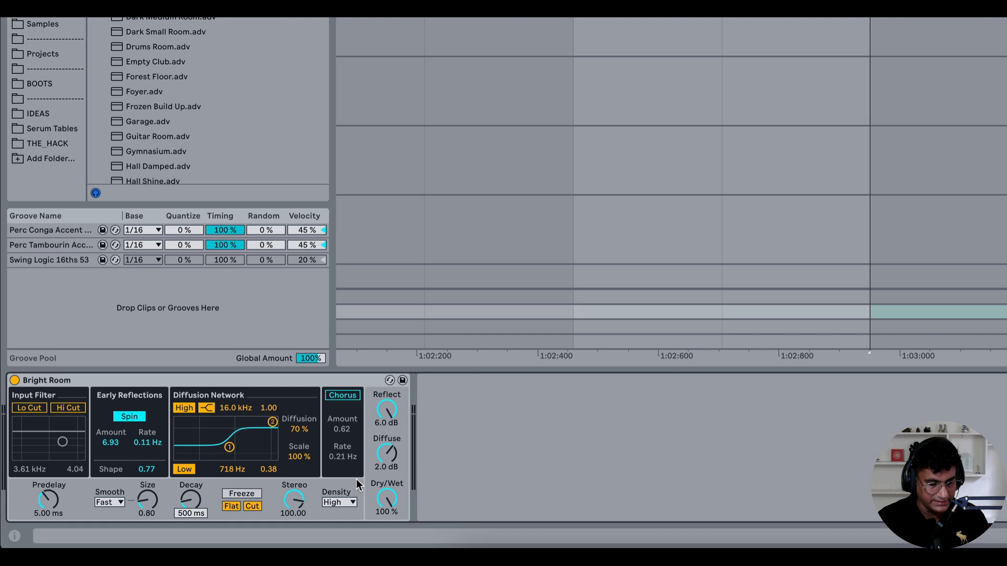
- Set the Bright Room reverb's decay time to 2460 ms
type("2")
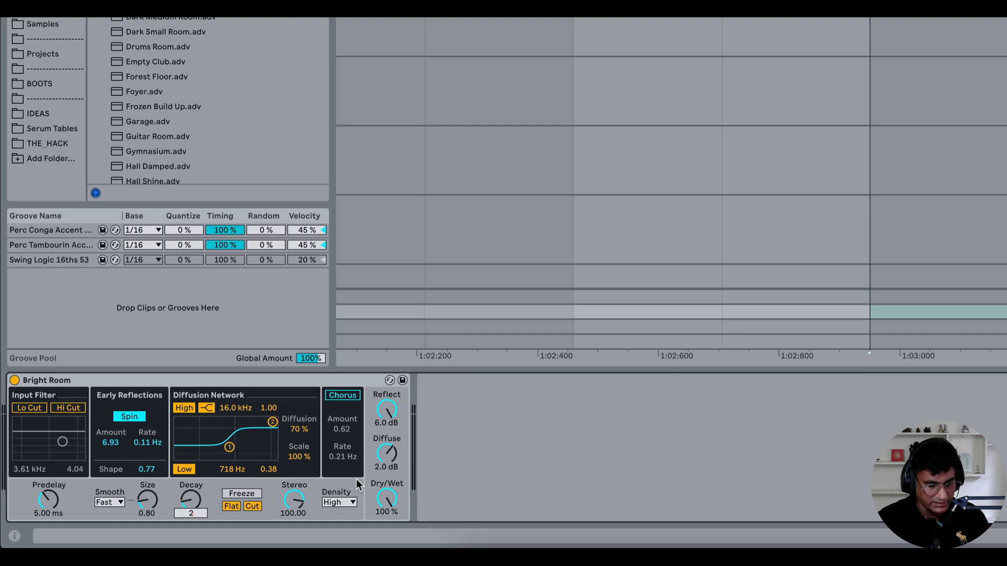
type("460")
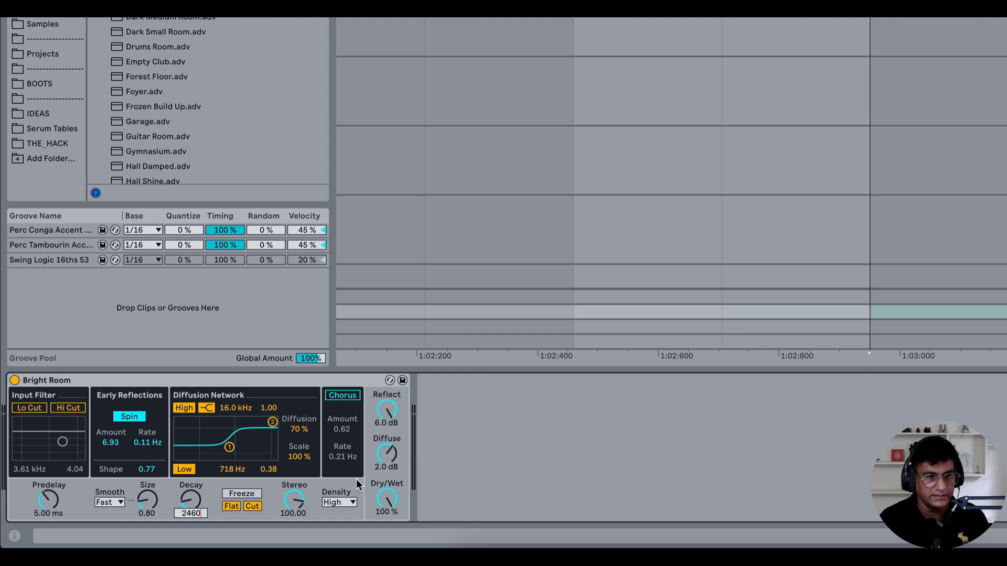
key("Return")
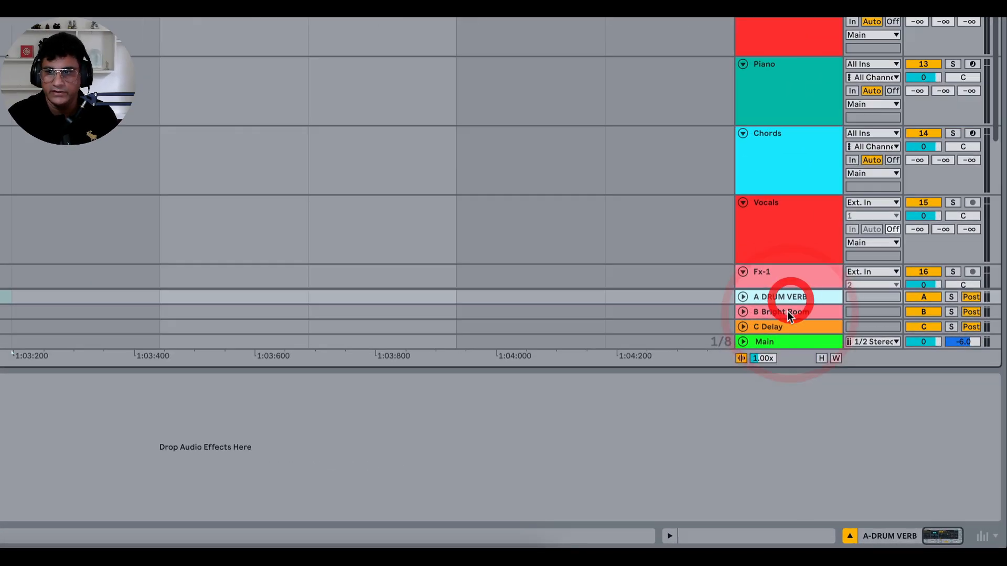
- Rename the B Bright Room return track to SYNTH VERB
double_click(889, 421)
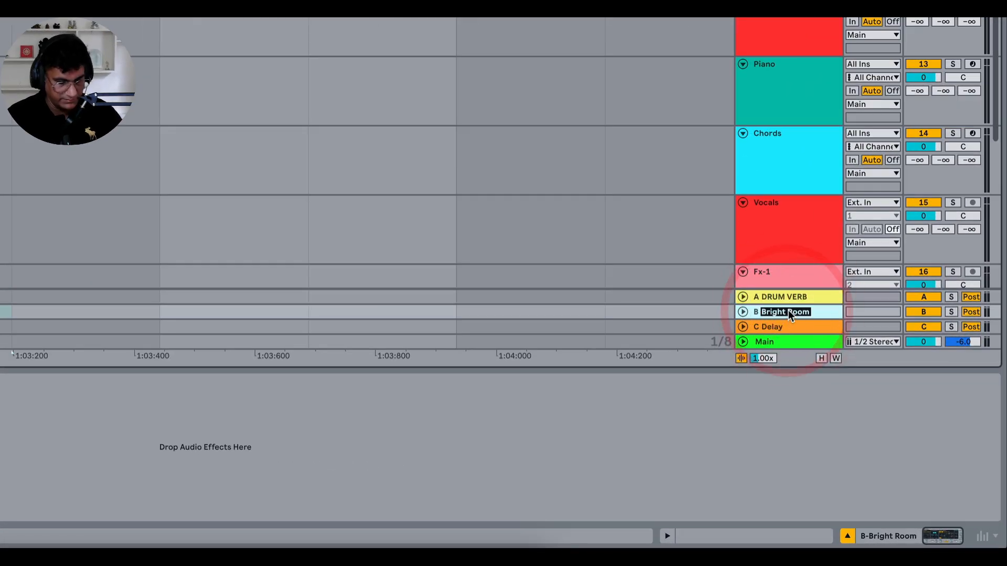
type("SYNTH VER")
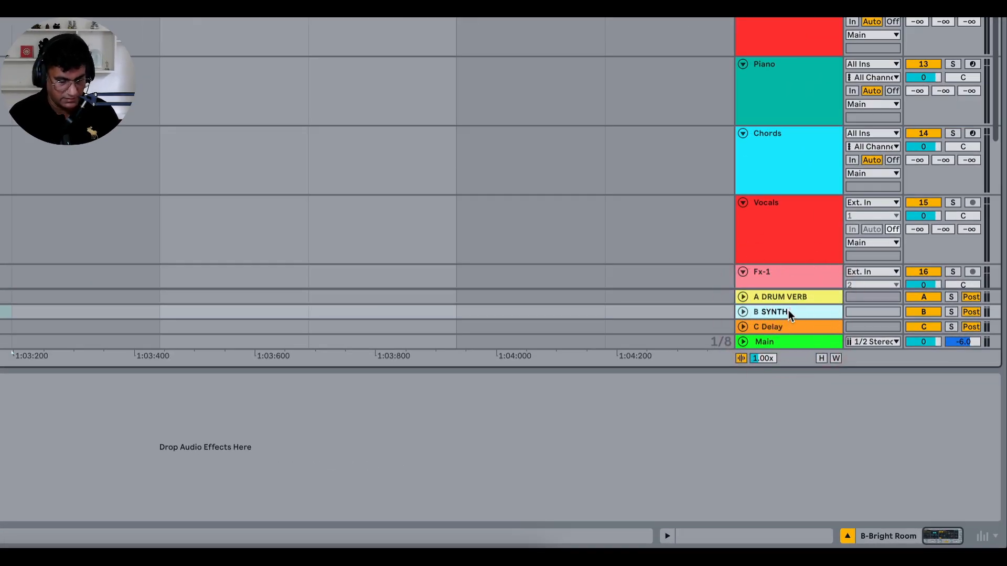
type("B")
key("Return")
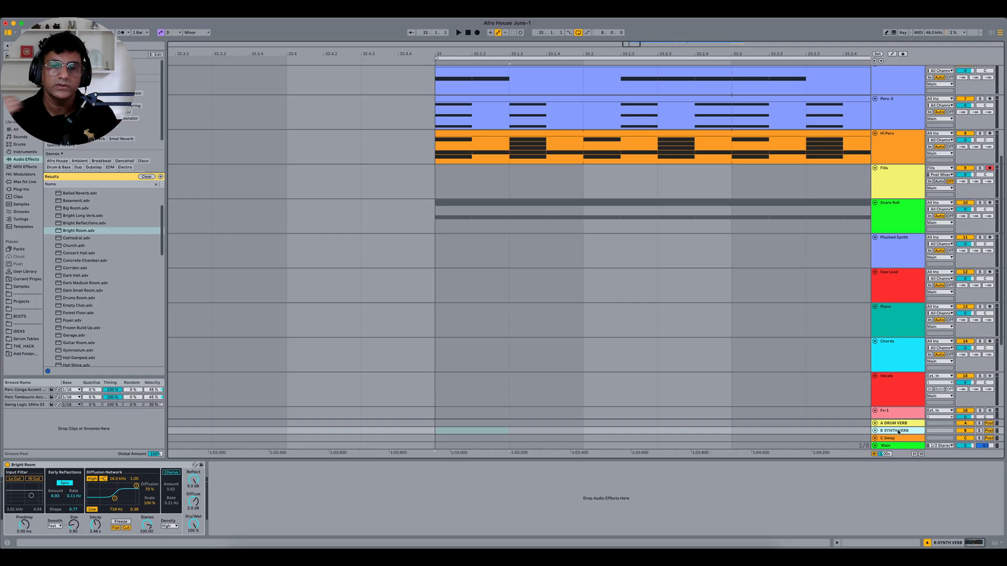
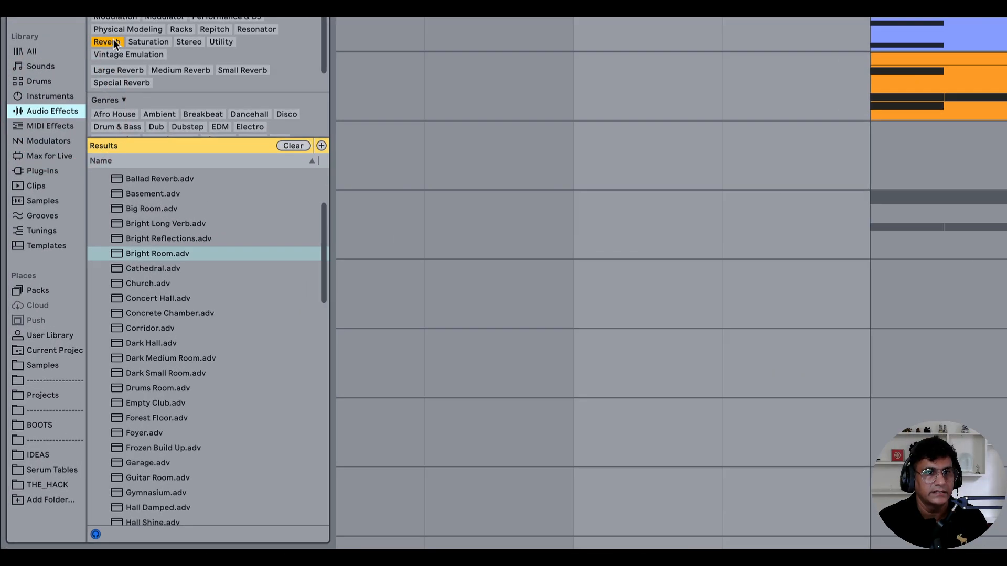
- Filter the audio effects library by Utility, add a Utility after the reverb on DRUM VERB, and set its gain to 10 dB
left_click(53, 124)
left_click(217, 43)
left_click(144, 237)
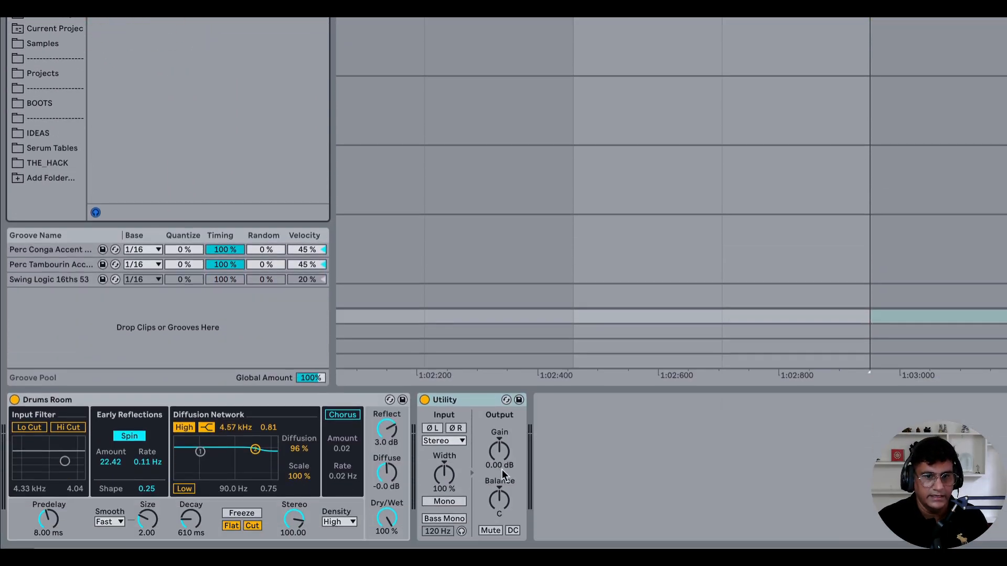
left_click(499, 465)
type("10")
key("Return")
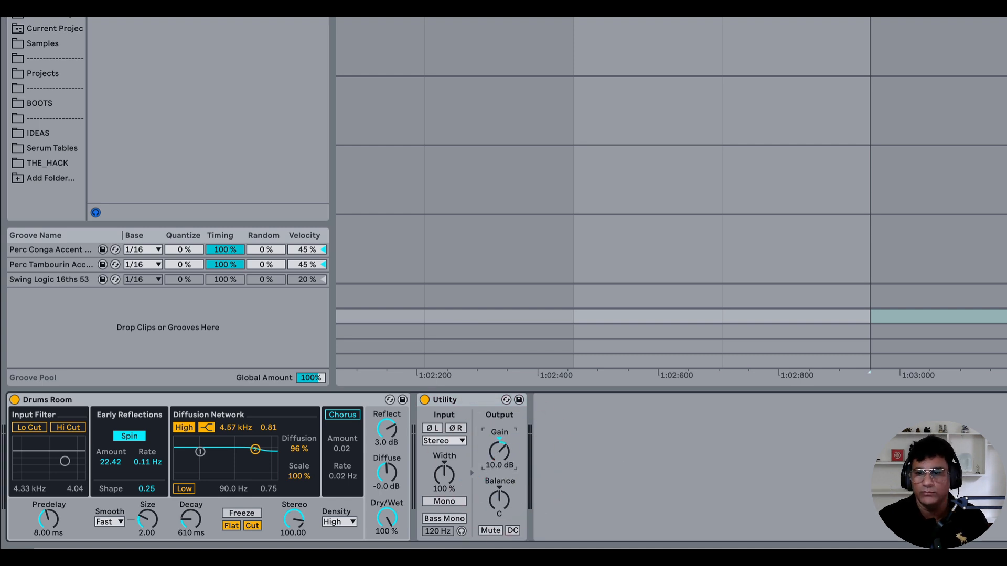
- Add a Utility after the Bright Room reverb on SYNTH VERB and set its gain to 10 dB
left_click(997, 331)
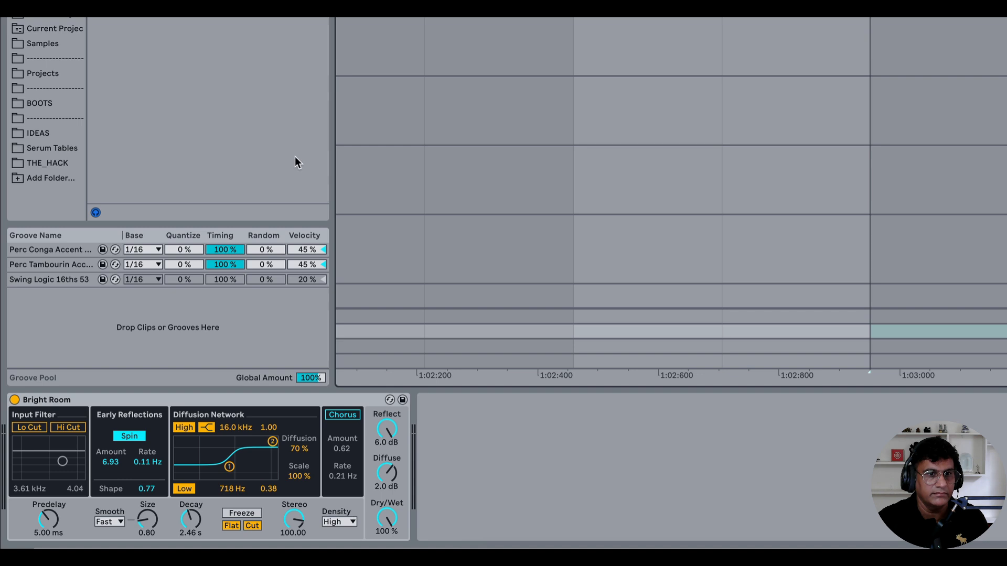
double_click(145, 19)
left_click(500, 465)
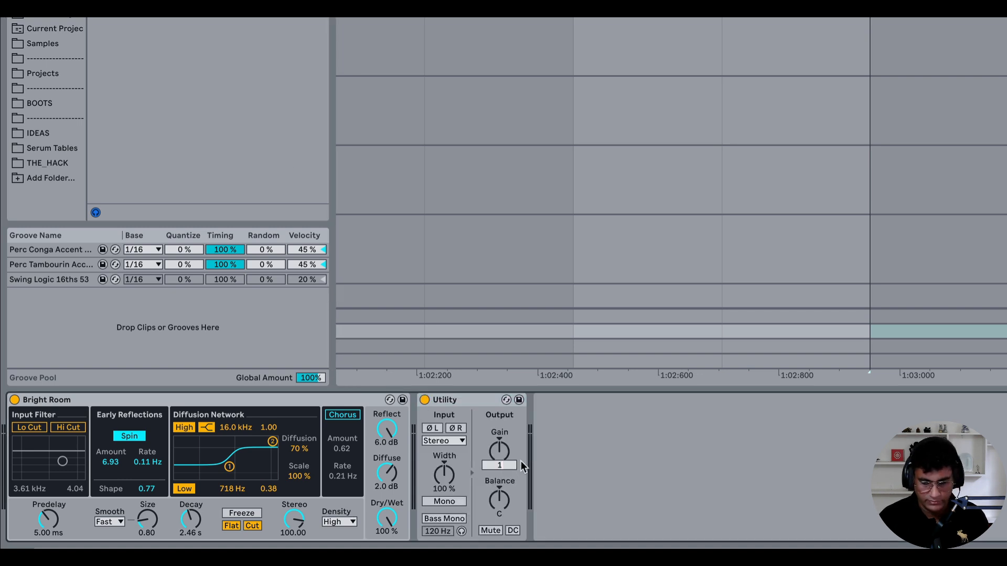
type("10")
key("Return")
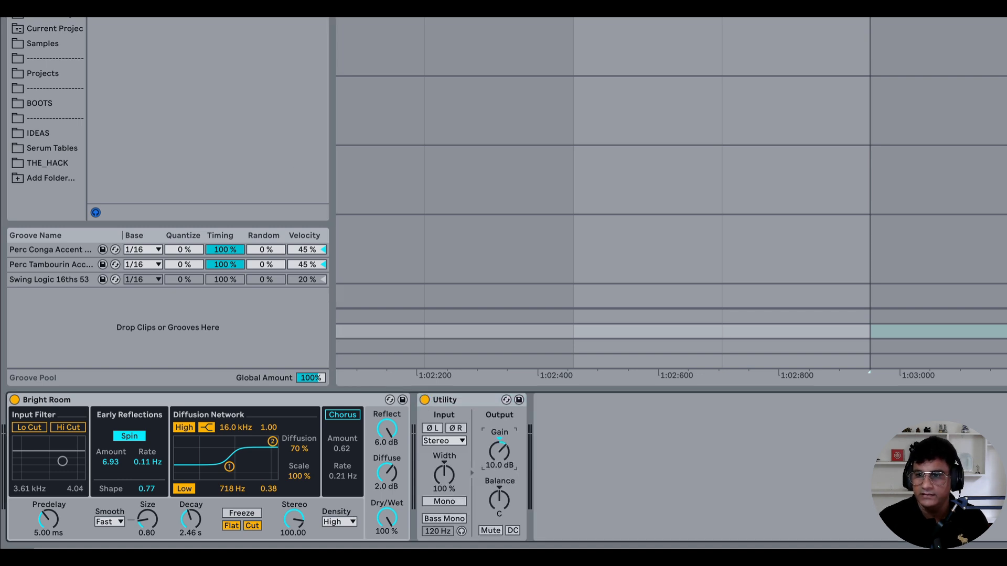
- Set the feedback of the C return track's Delay to 50% and turn on its Ping Pong option
key("Down")
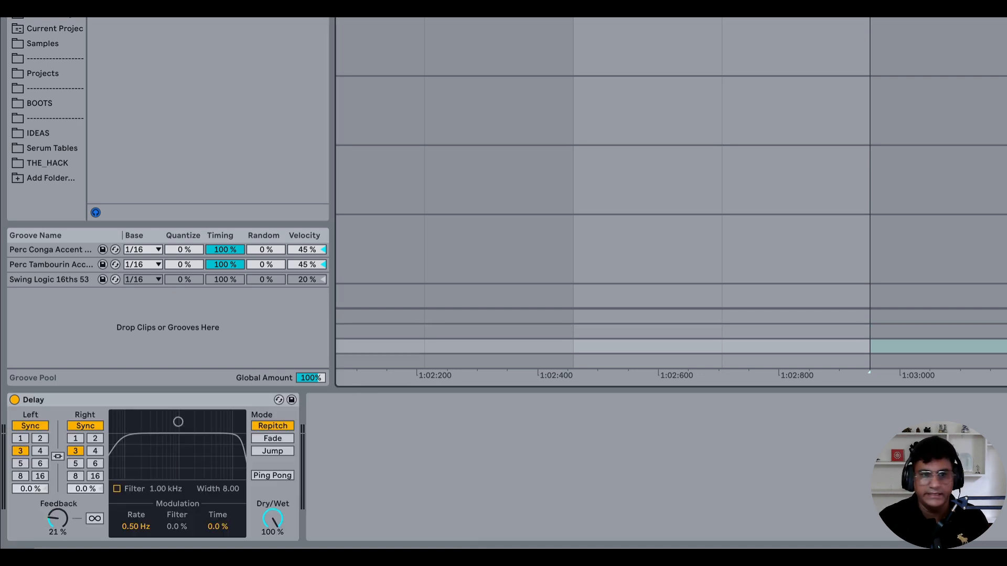
double_click(60, 519)
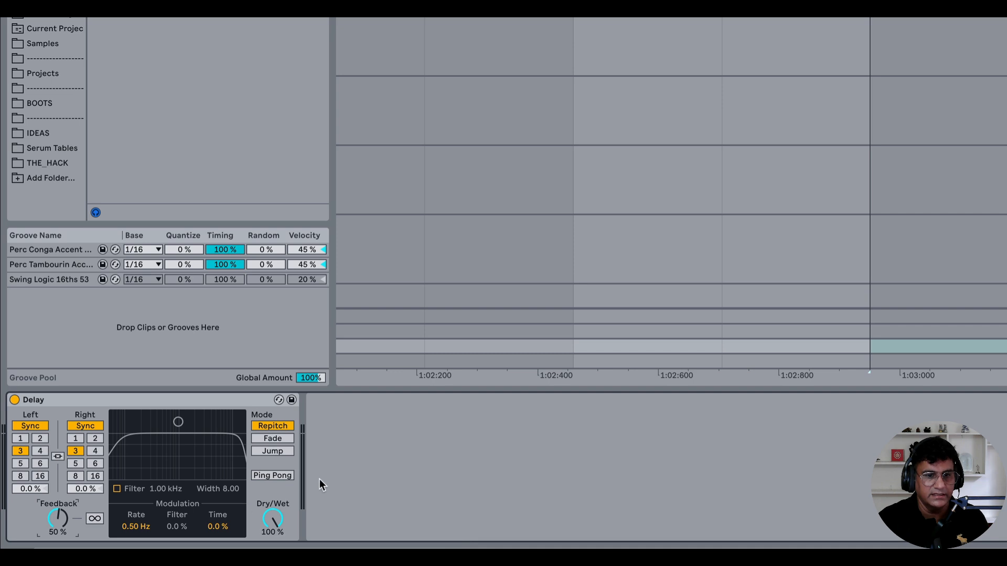
left_click(277, 475)
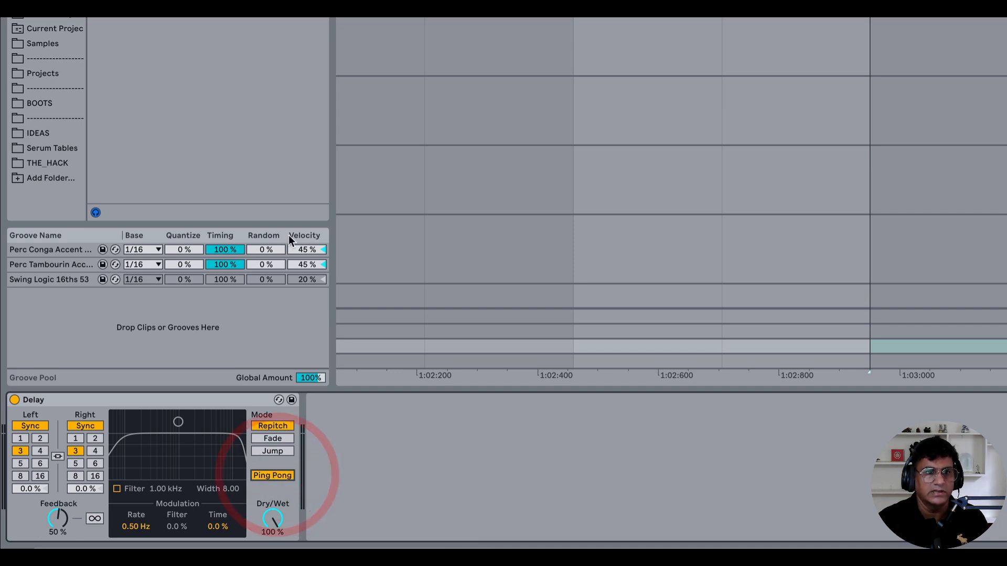
- Add a Utility with 10 dB gain after the Delay on the C return track and rename the track to DELAY
left_click_drag(173, 20, 413, 418)
left_click(394, 462)
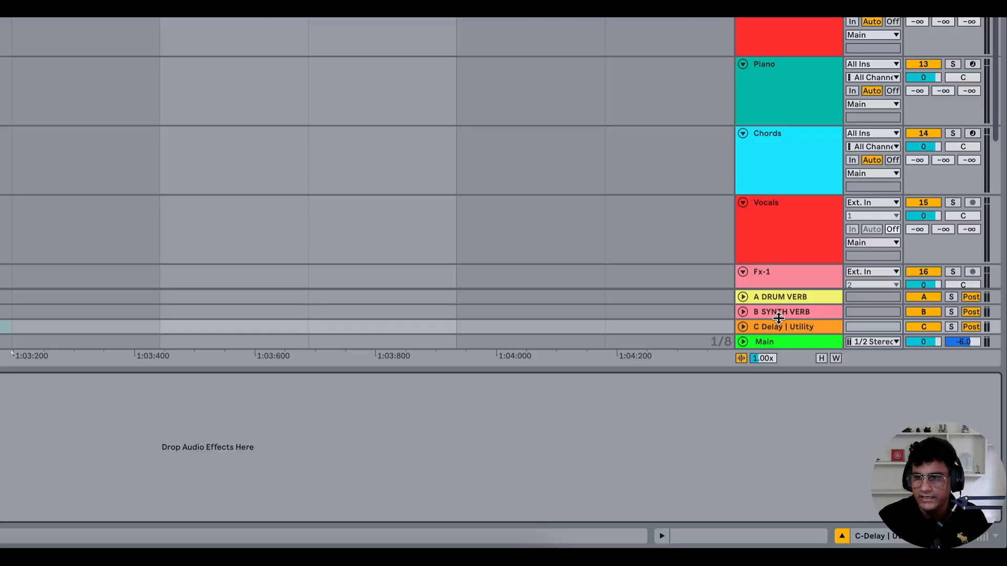
double_click(797, 328)
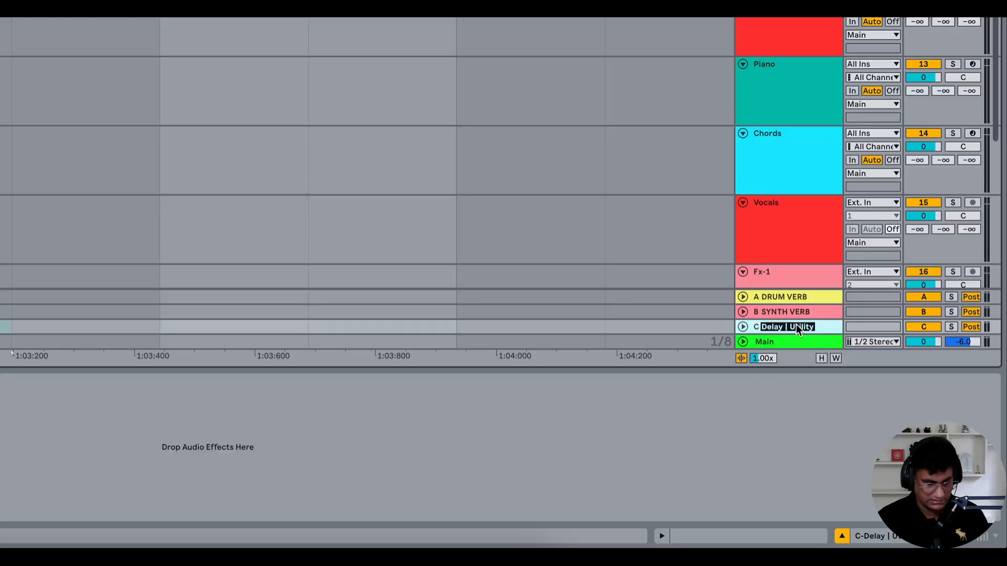
type("DELA")
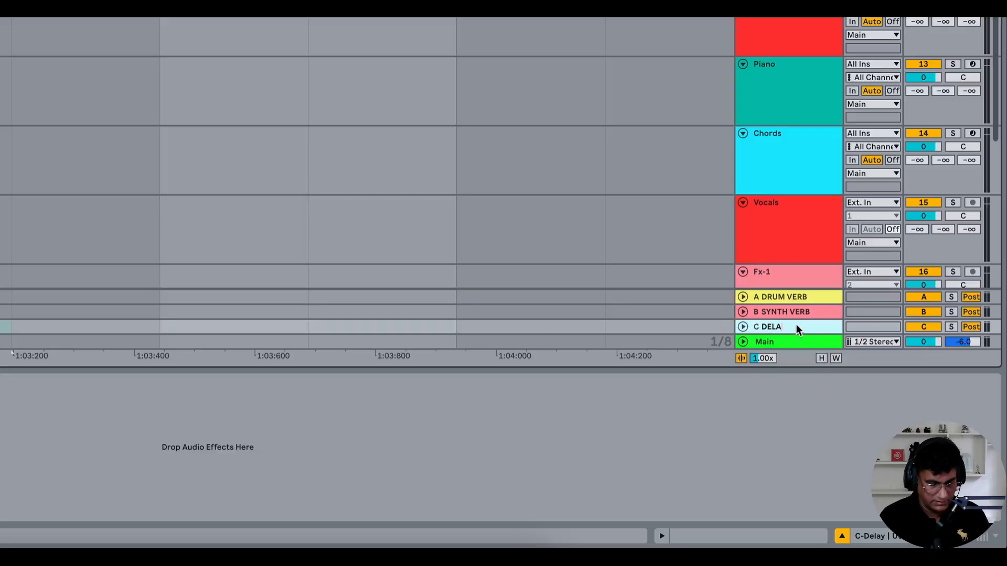
key("Return")
- Give the DRUM VERB, SYNTH VERB and DELAY return tracks the same yellow color
left_click(797, 325)
left_click(799, 297, "shift")
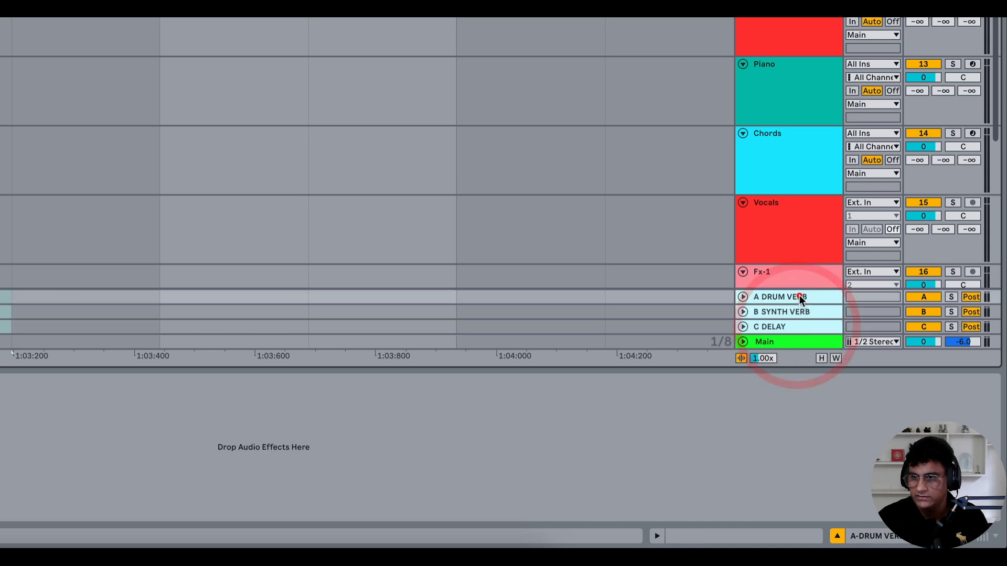
right_click(800, 297)
left_click(854, 443)
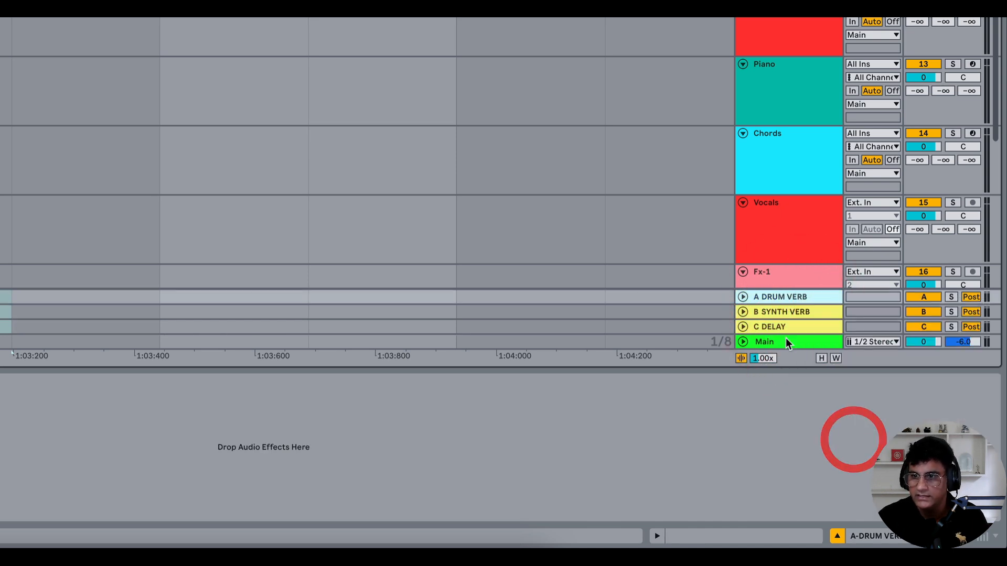
left_click(797, 312)
left_click(801, 329)
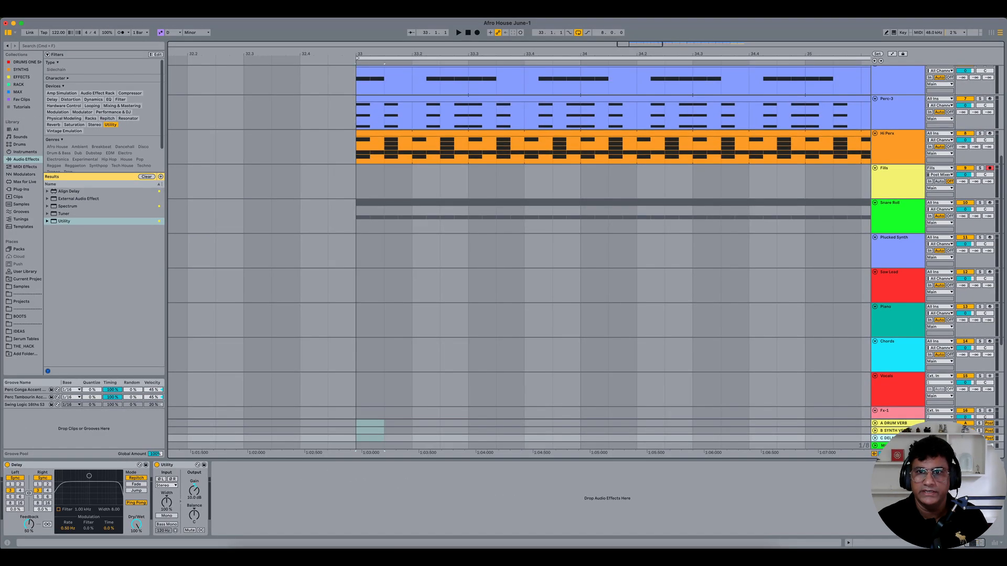
- Solo the Perc-1 track
left_click_drag(614, 59, 398, 58)
scroll(486, 182, "up", 5)
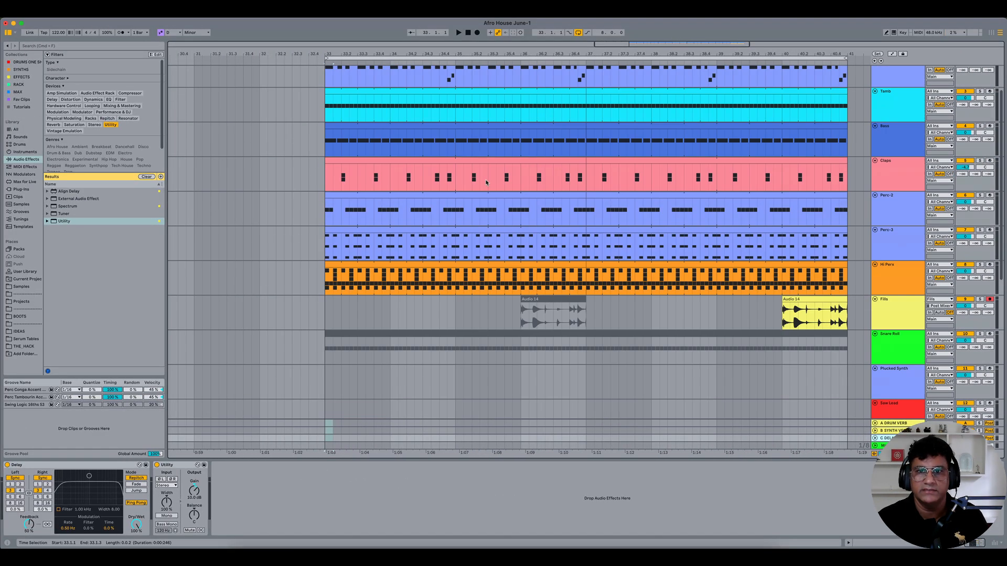
left_click(895, 118)
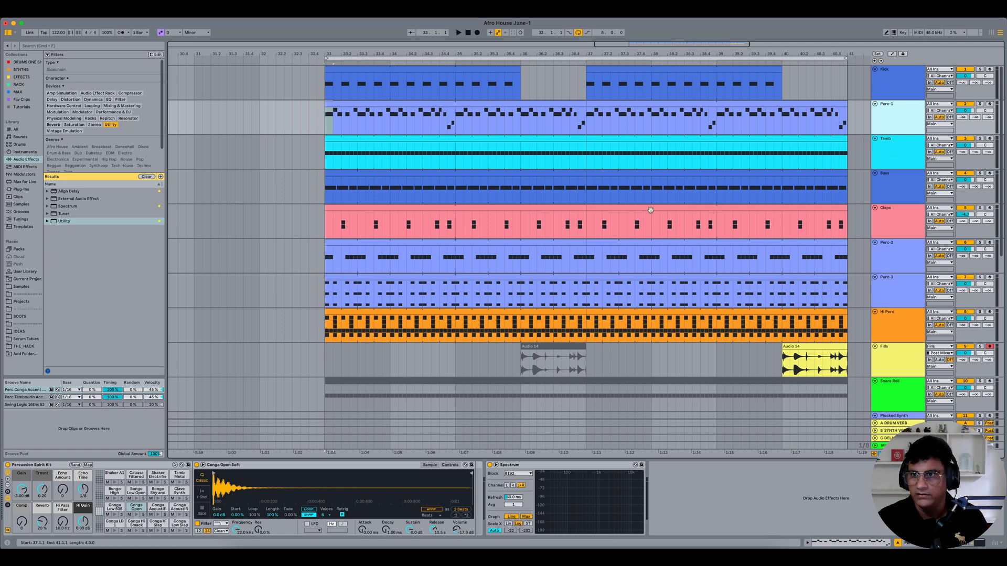
left_click(897, 178)
left_click(906, 149)
left_click(896, 126)
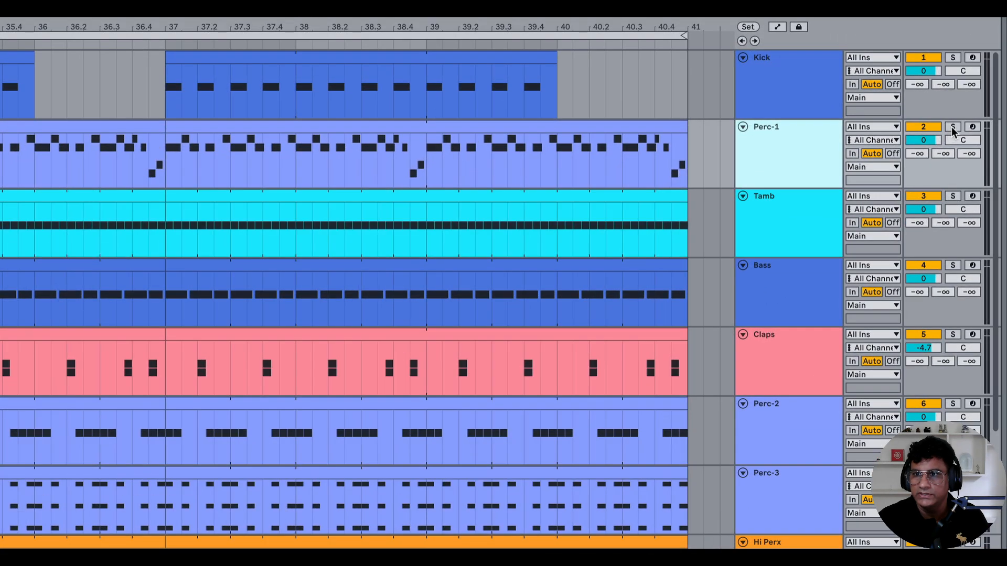
left_click(979, 104)
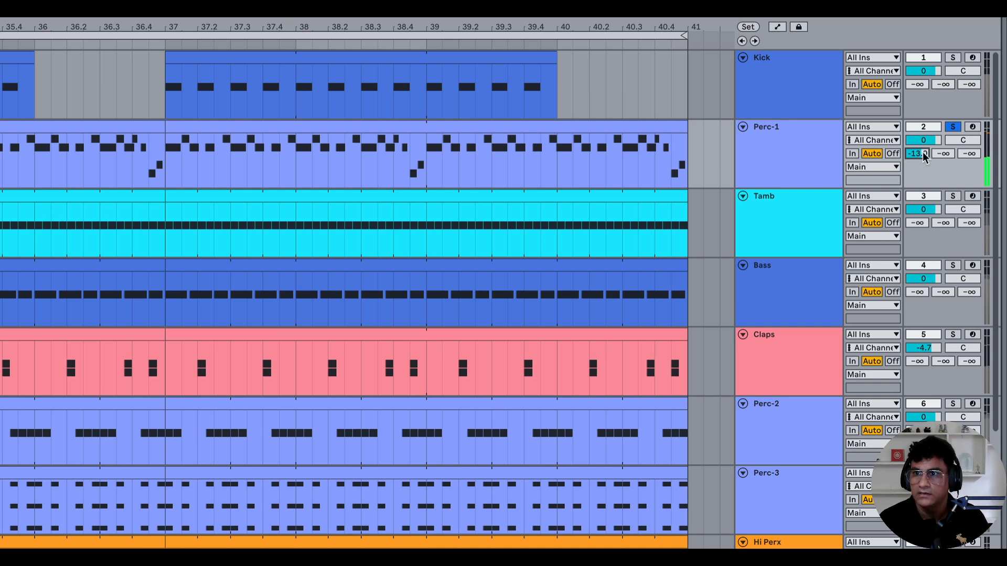
- Unsolo Perc-1 and set the Tamb track's DRUM VERB send to -17 dB while it is soloed
left_click(952, 128)
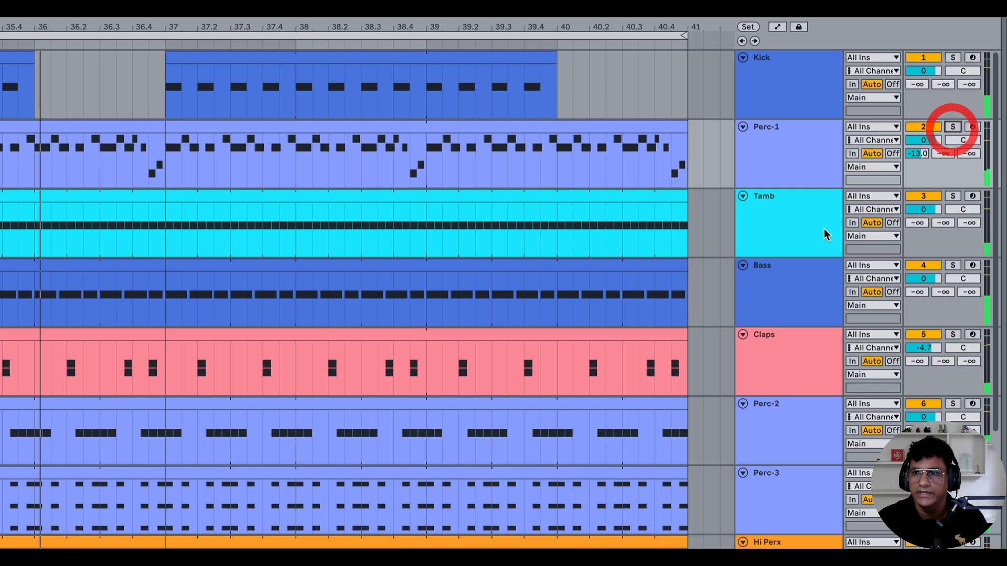
left_click(803, 229)
left_click(952, 196)
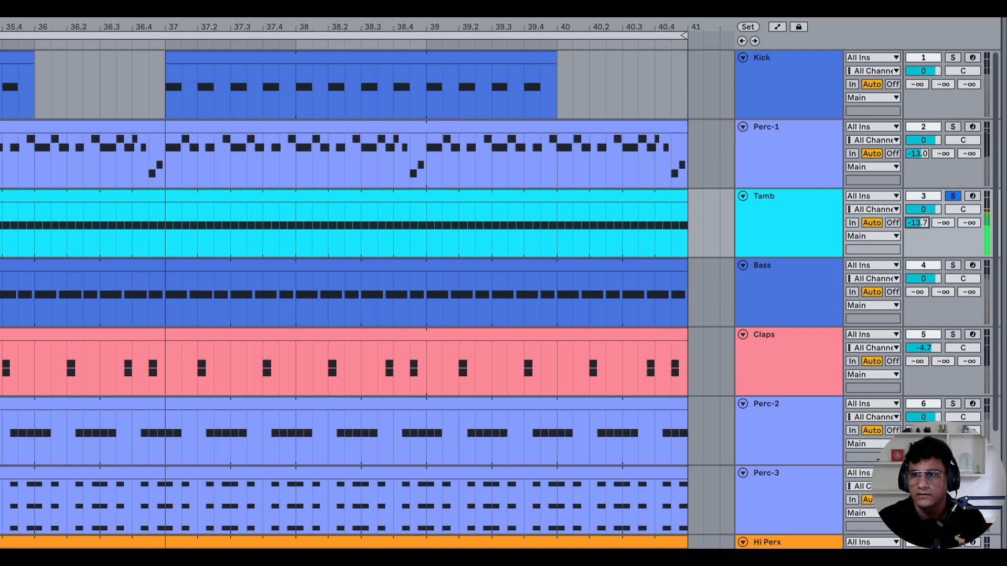
left_click_drag(921, 222, 921, 225)
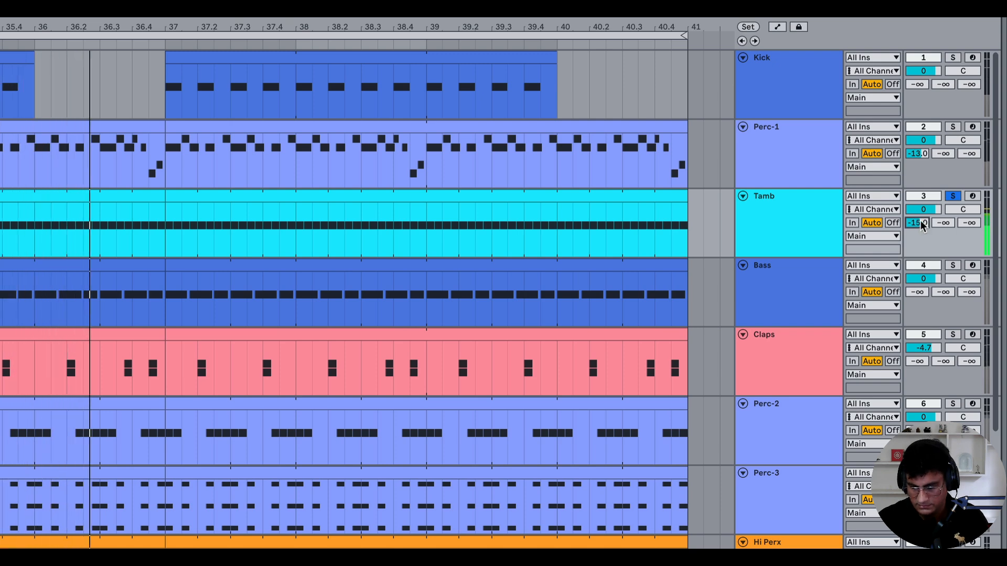
key("Down")
key("Down")
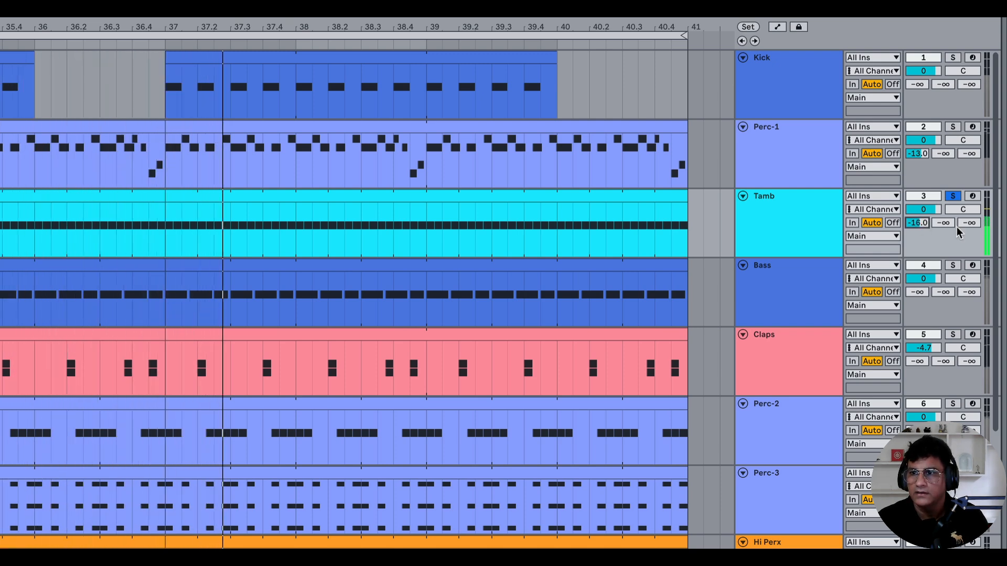
left_click(953, 196)
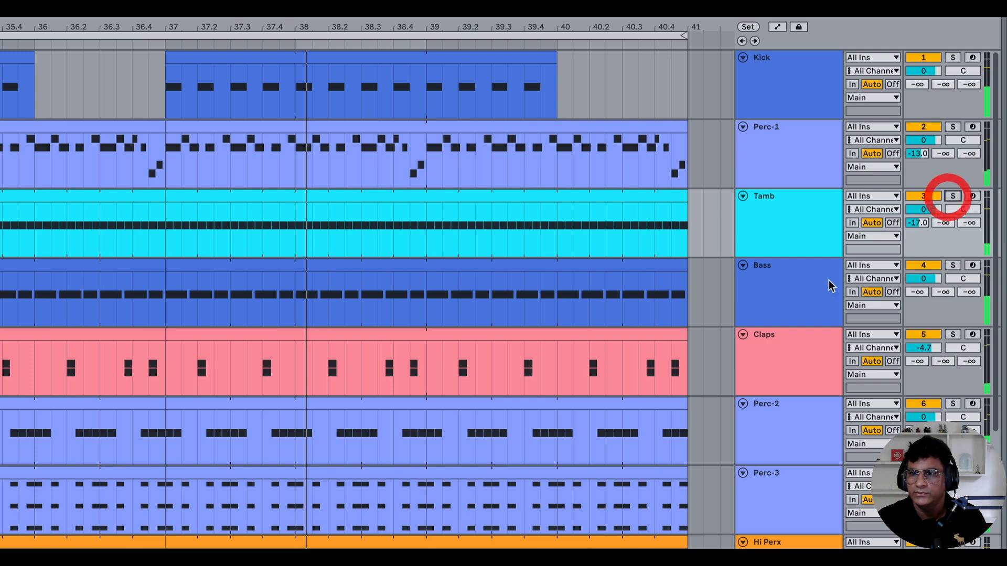
- Set the Claps track's DRUM VERB send to -15 dB with the track soloed during playback, and unsolo it
left_click(797, 291)
left_click(801, 358)
scroll(801, 358, "down", 1)
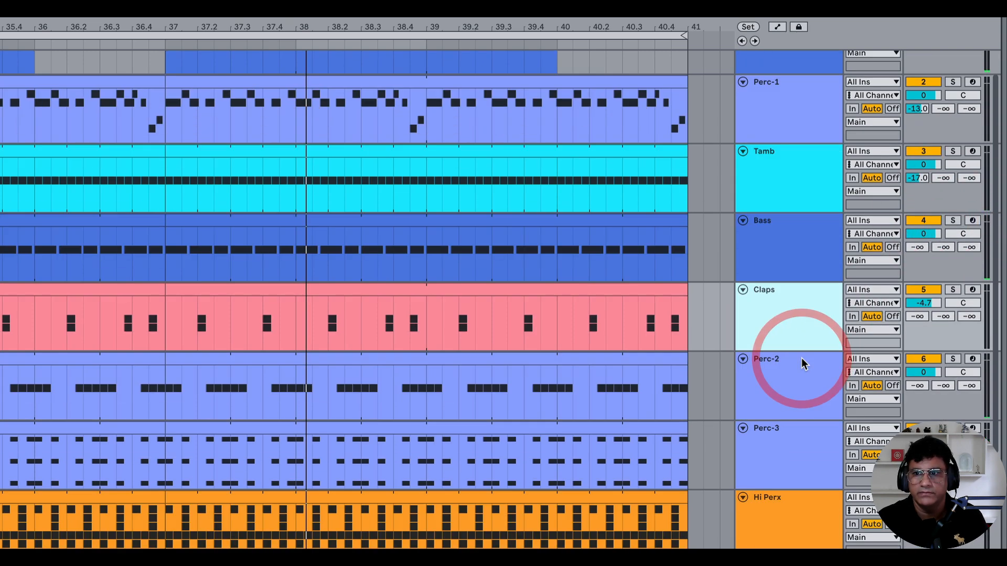
left_click(788, 315)
left_click(953, 290)
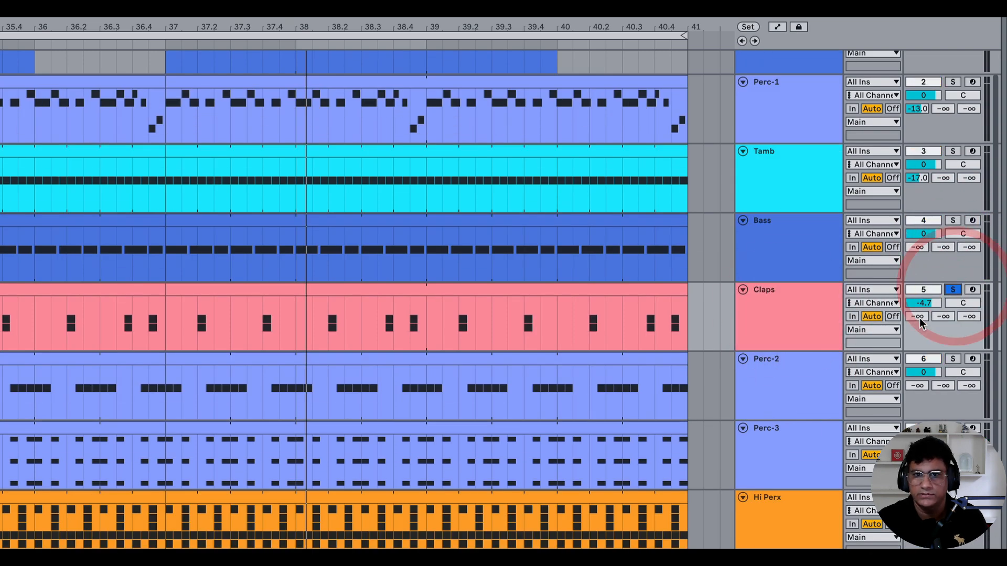
key("space")
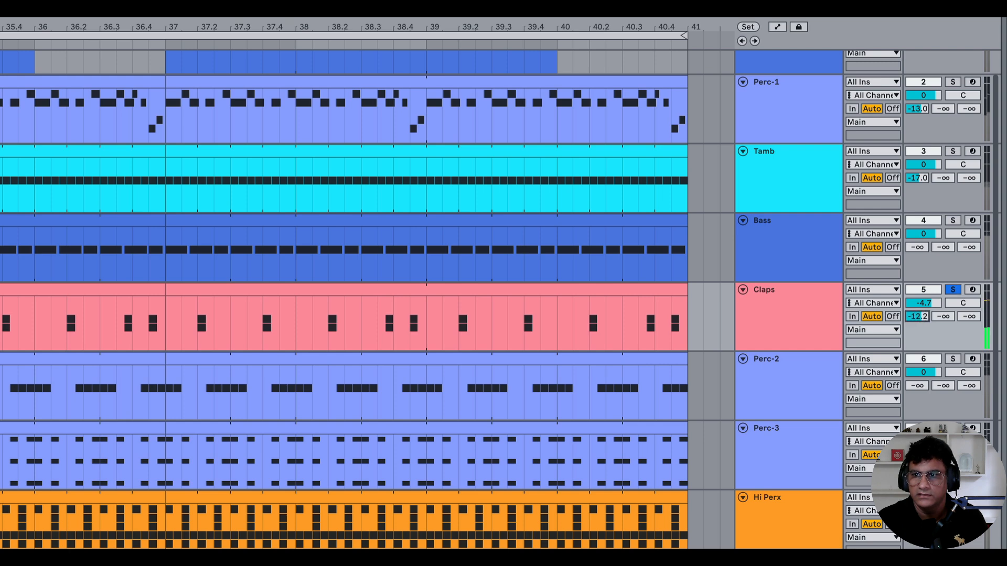
mouse_move(923, 318)
left_mouse_down()
mouse_move(924, 328)
mouse_move(940, 319)
left_mouse_up()
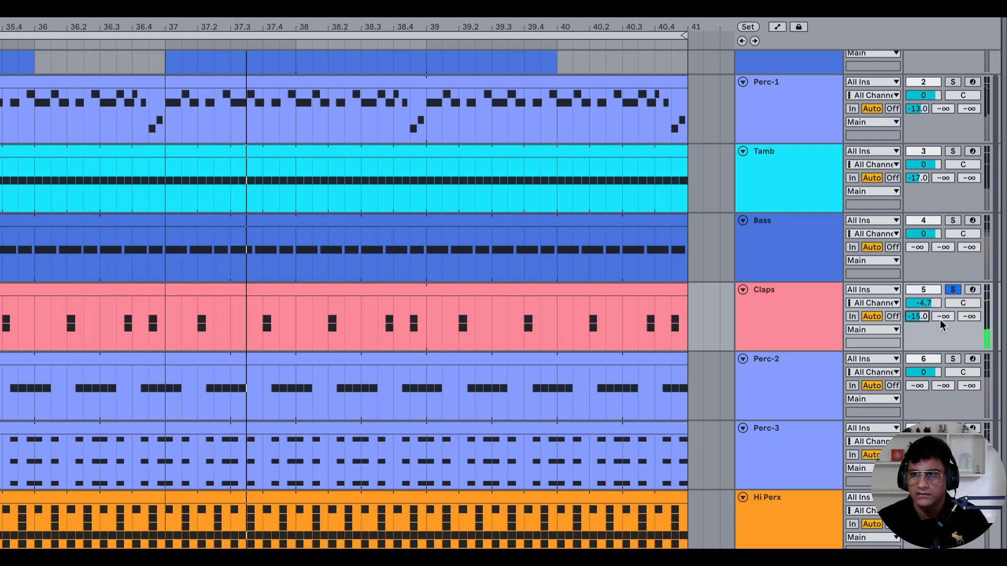
key("Up")
key("Down")
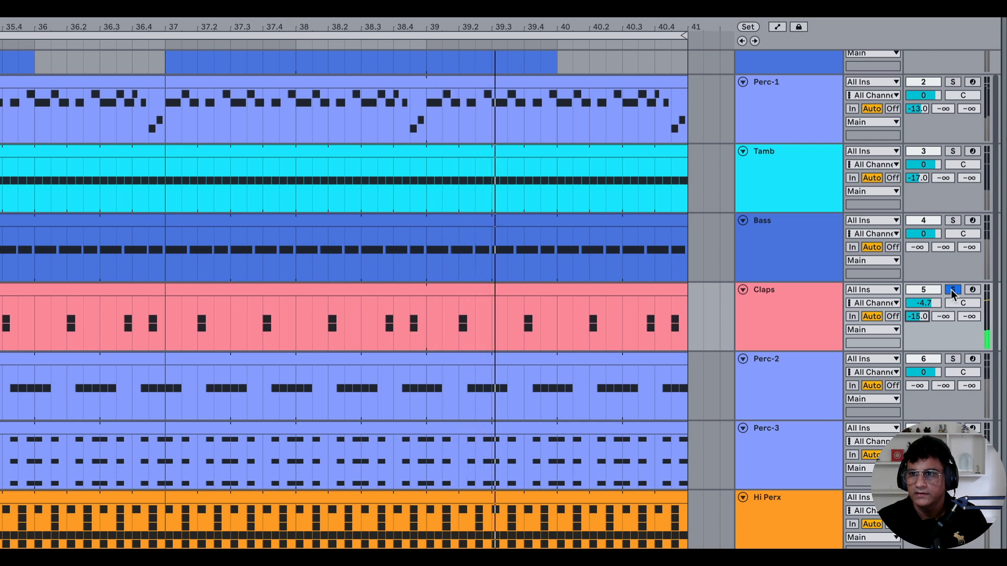
left_click(953, 290)
- Solo Perc-2, set its DRUM VERB send to -17 dB, and unsolo it
left_click(802, 387)
scroll(827, 250, "down", 5)
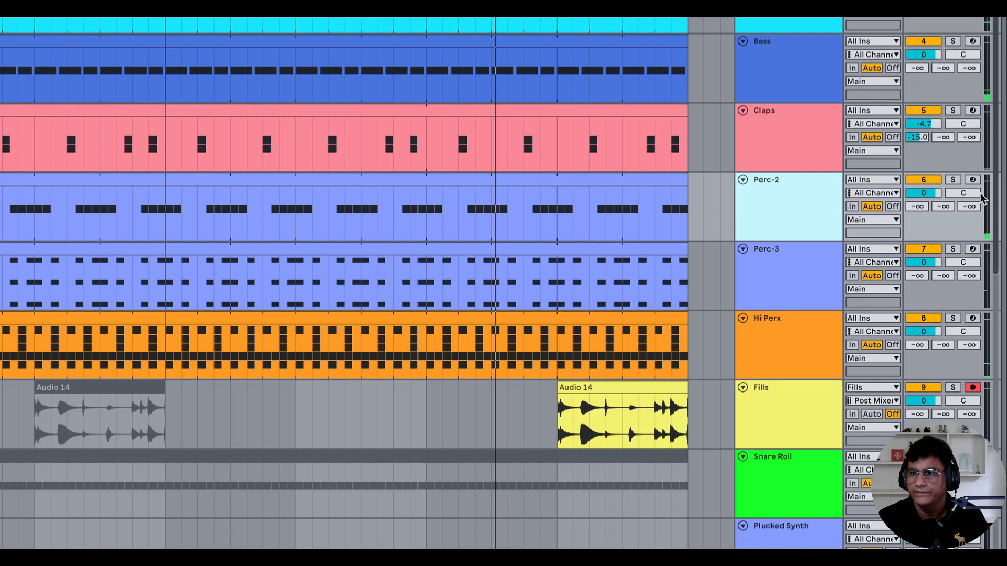
left_click(953, 180)
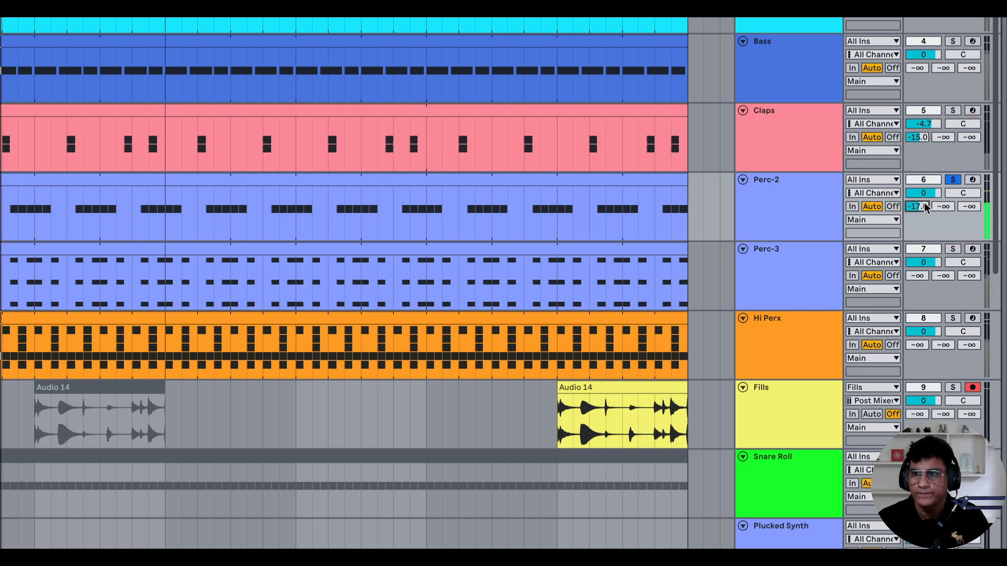
left_click(953, 180)
- Solo Perc-3, set its DRUM VERB send to -15 dB, and unsolo it
left_click(953, 249)
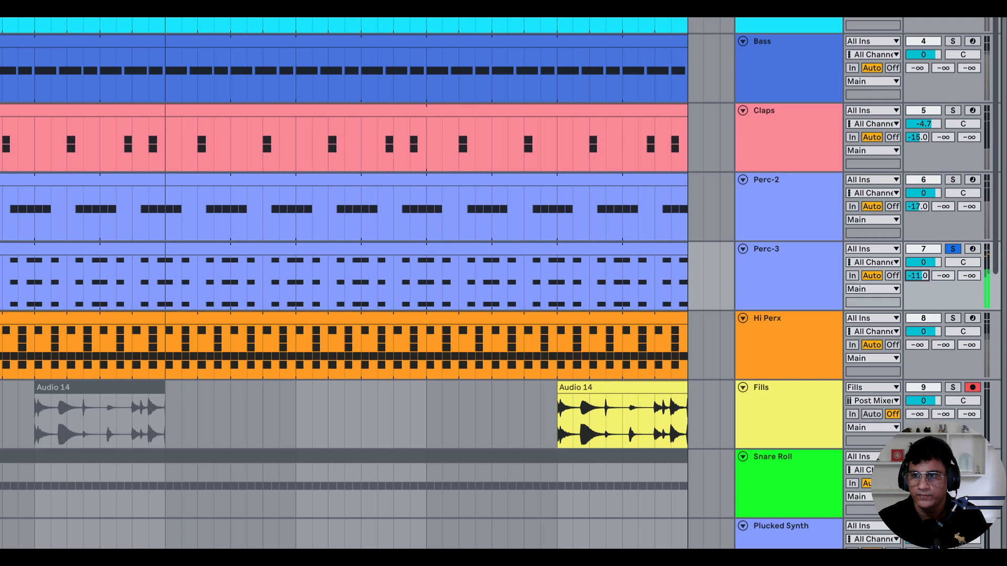
left_click_drag(921, 273, 921, 277)
key("Down")
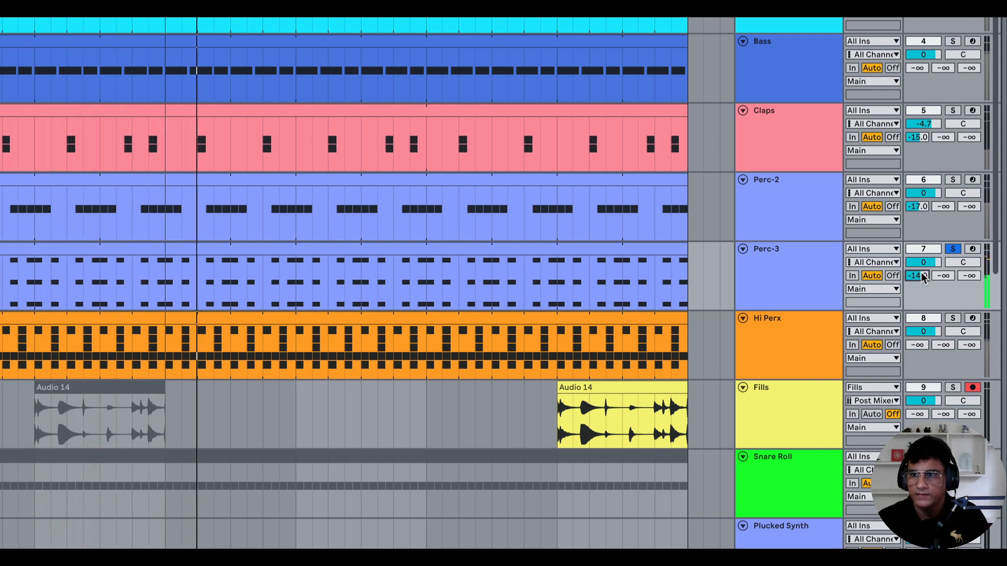
key("Down")
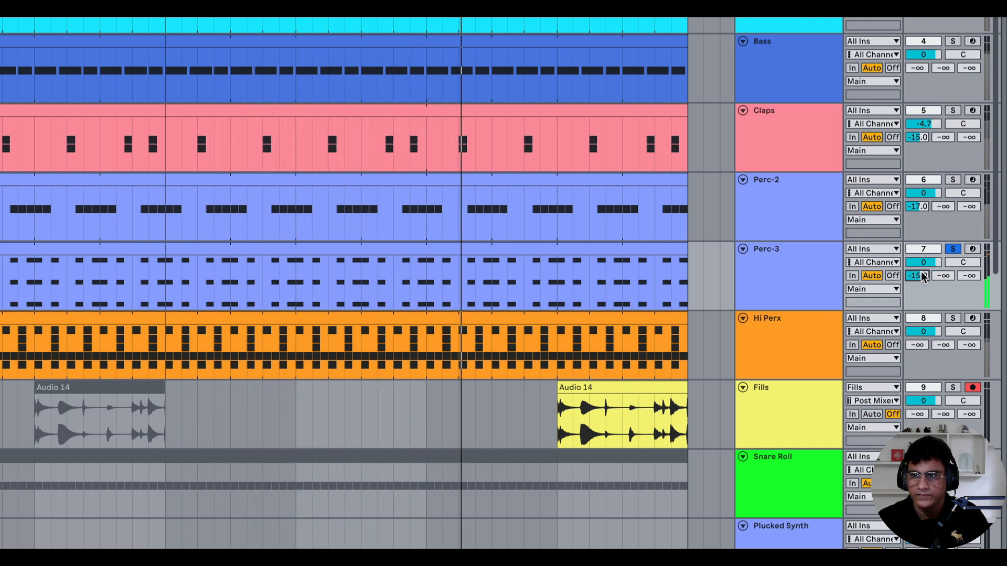
left_click(952, 252)
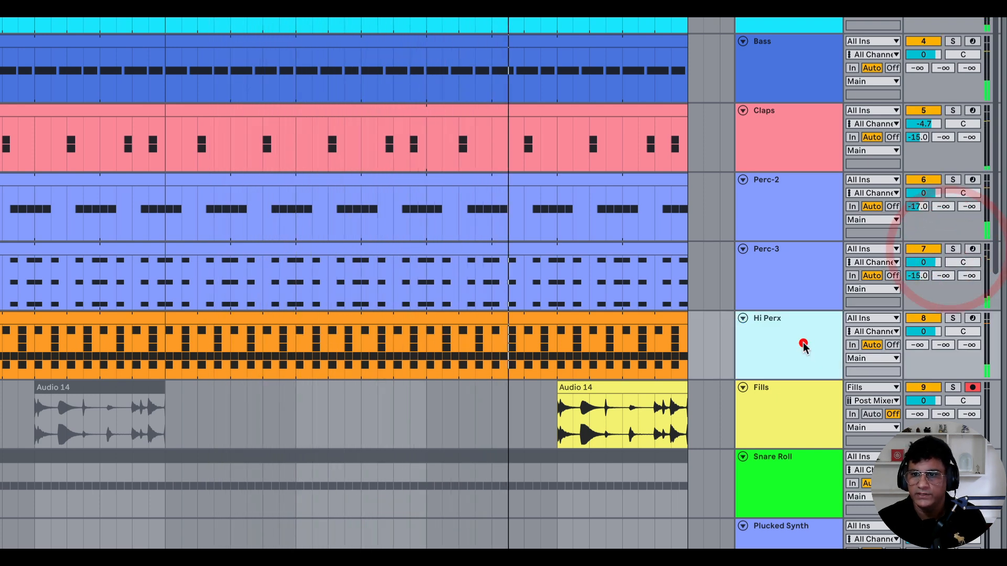
- Solo Hi Perx, set its DRUM VERB send to -15 dB, and unsolo it
left_click(801, 346)
scroll(803, 342, "down", 1)
scroll(803, 342, "down", 1)
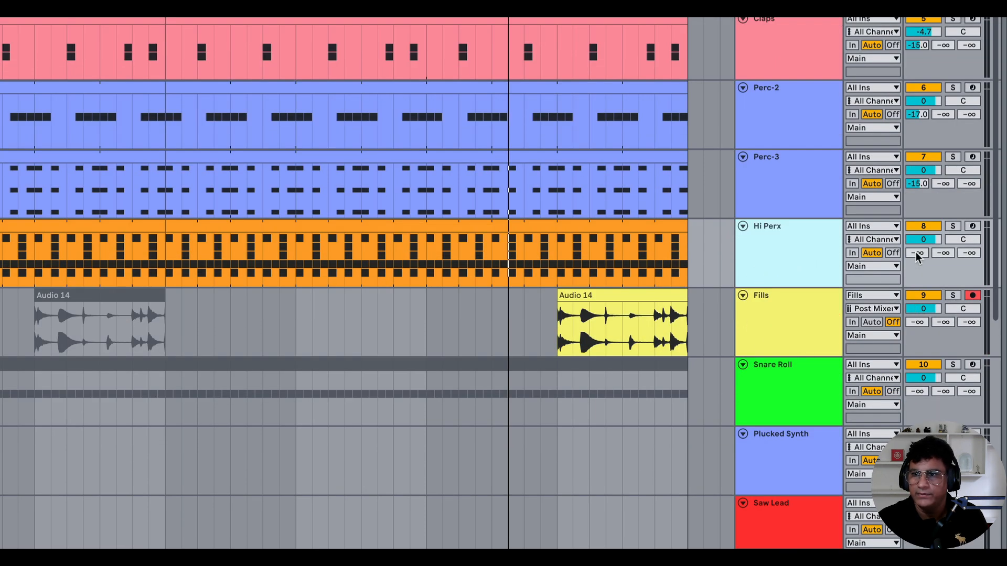
key("space")
left_click(952, 226)
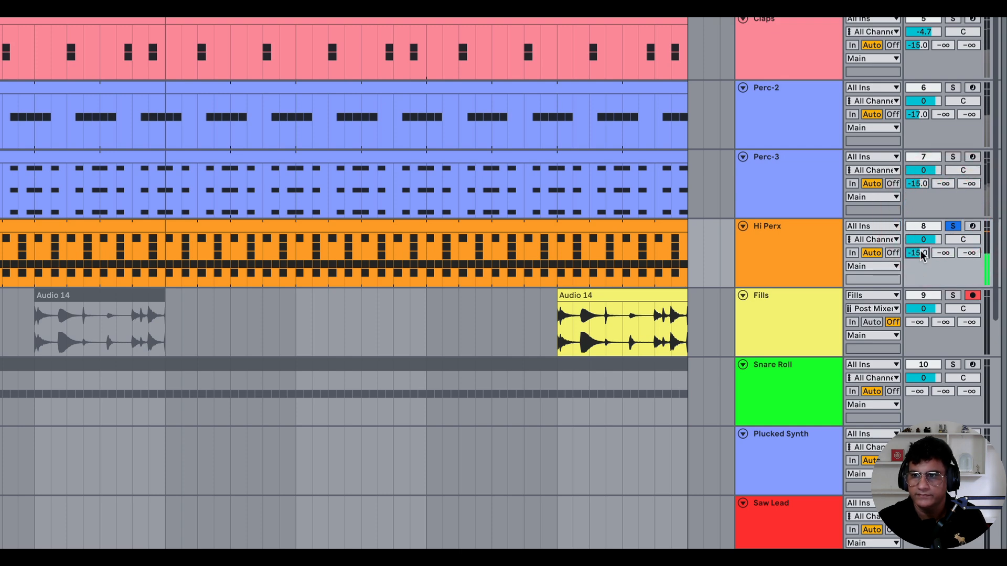
left_click(952, 226)
- Solo the Fills track and loop only the Audio 14 clip from bar 40 to 41
left_click(761, 324)
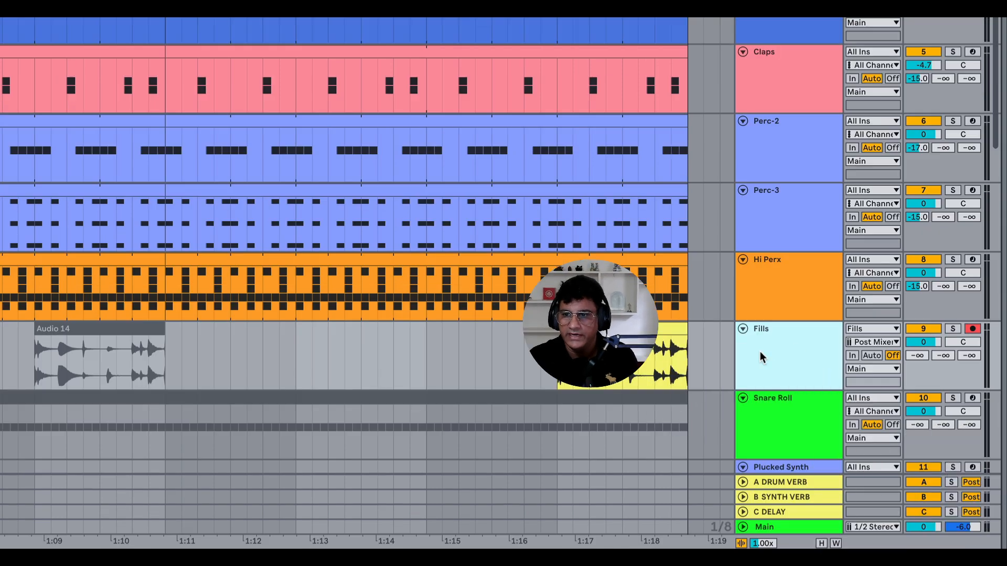
left_click(952, 328)
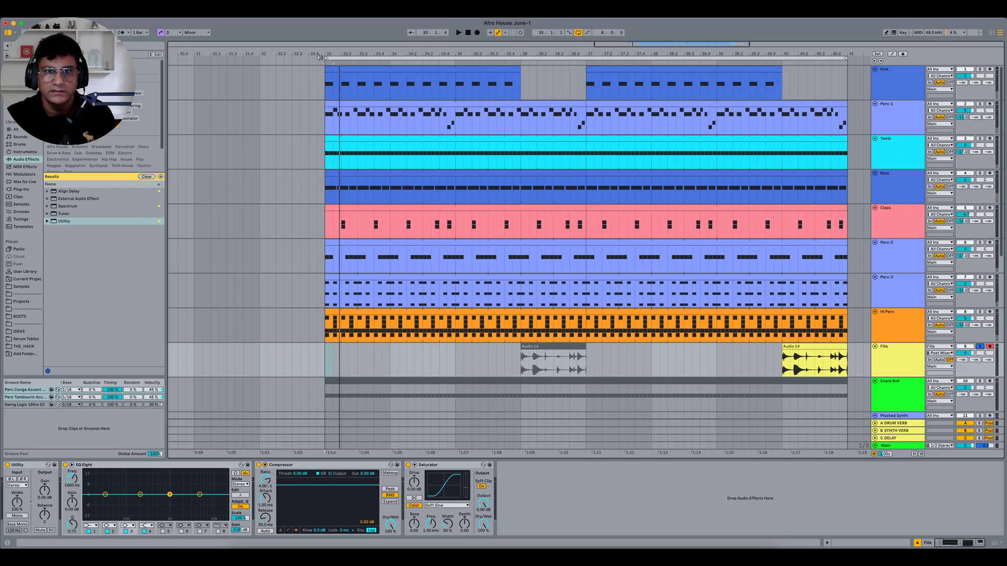
left_click_drag(326, 58, 783, 58)
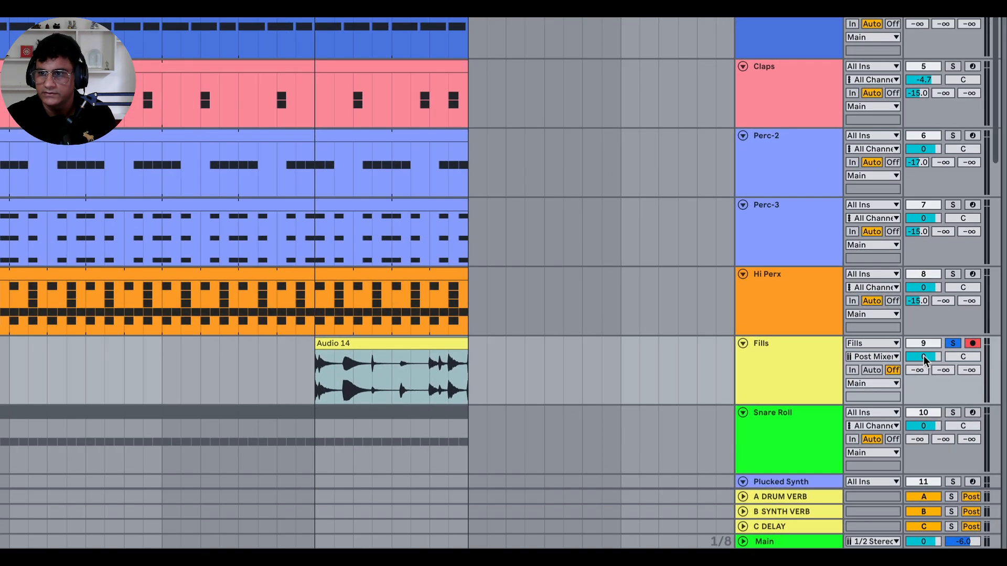
- Set the Fills track's DRUM VERB send to -15 dB during playback and unsolo the track
key("space")
left_click_drag(918, 371, 917, 325)
left_click(920, 371)
left_click_drag(920, 371, 920, 376)
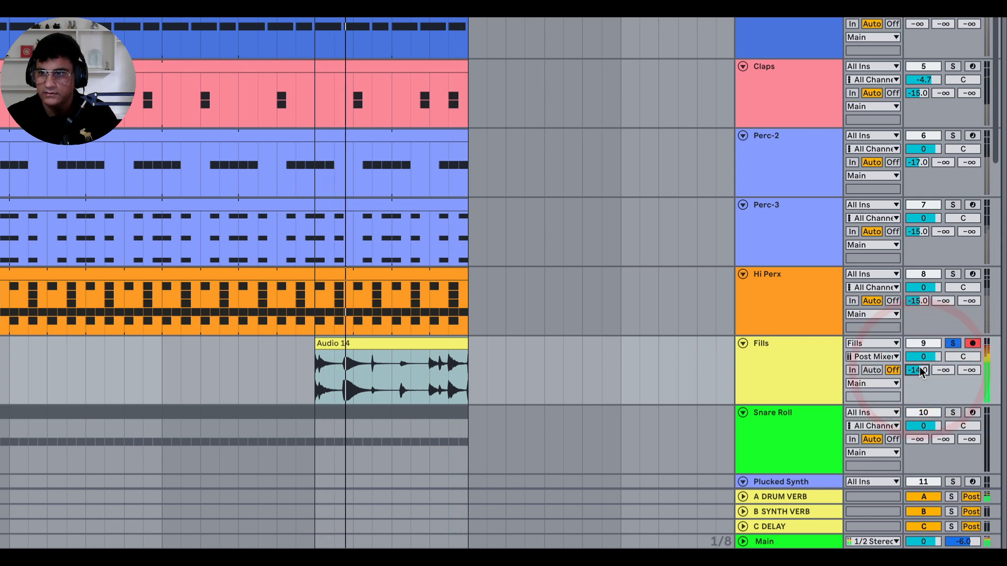
key("Down")
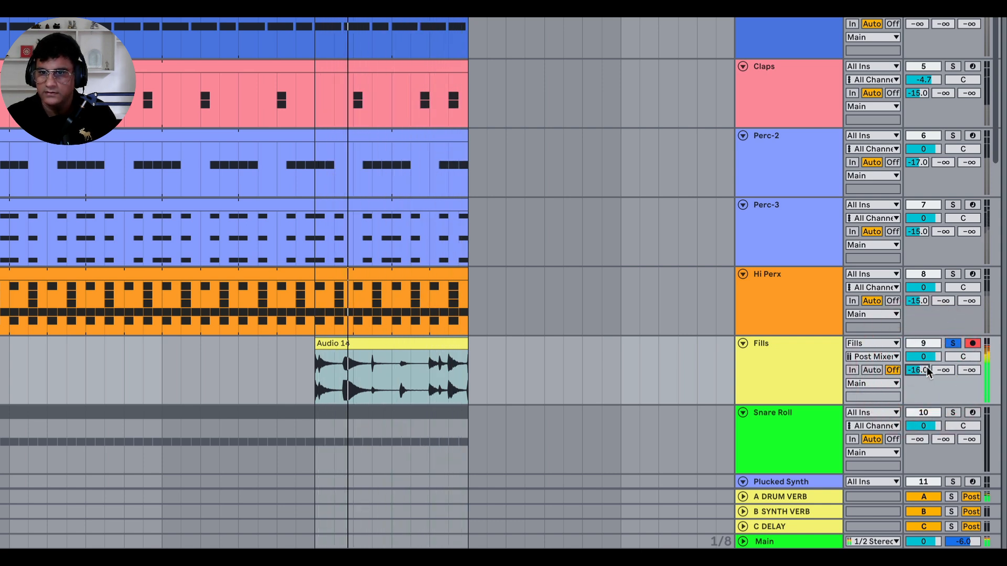
key("Up")
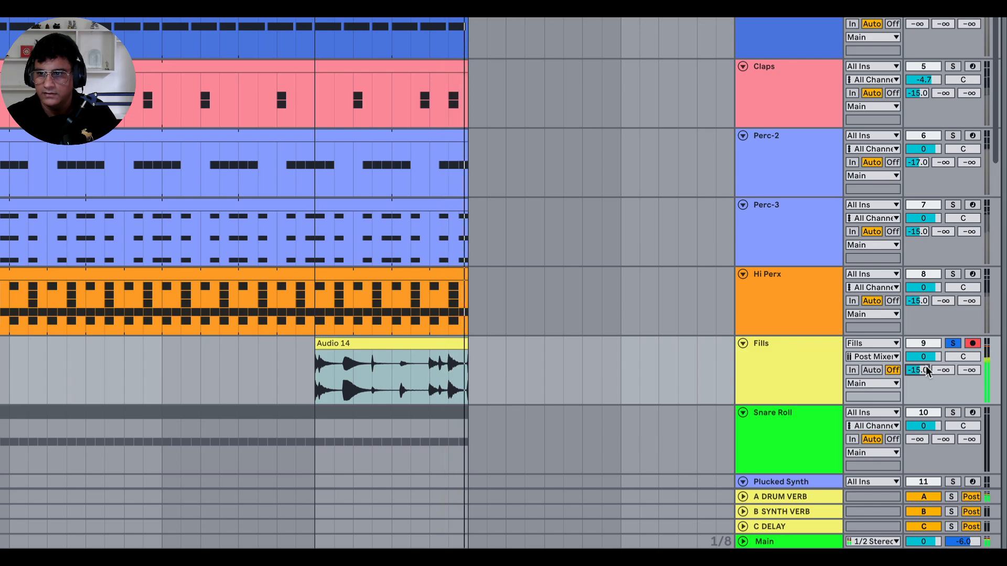
left_click(952, 343)
- Activate the muted Snare Roll clip from bar 37 to 41 and loop that range
left_click(813, 427)
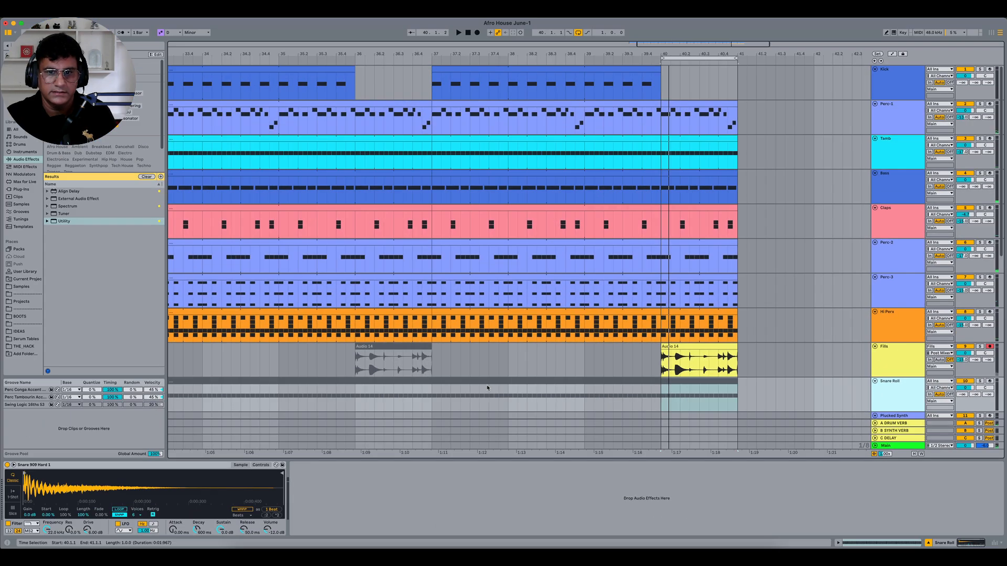
left_click(71, 407)
left_click(487, 382)
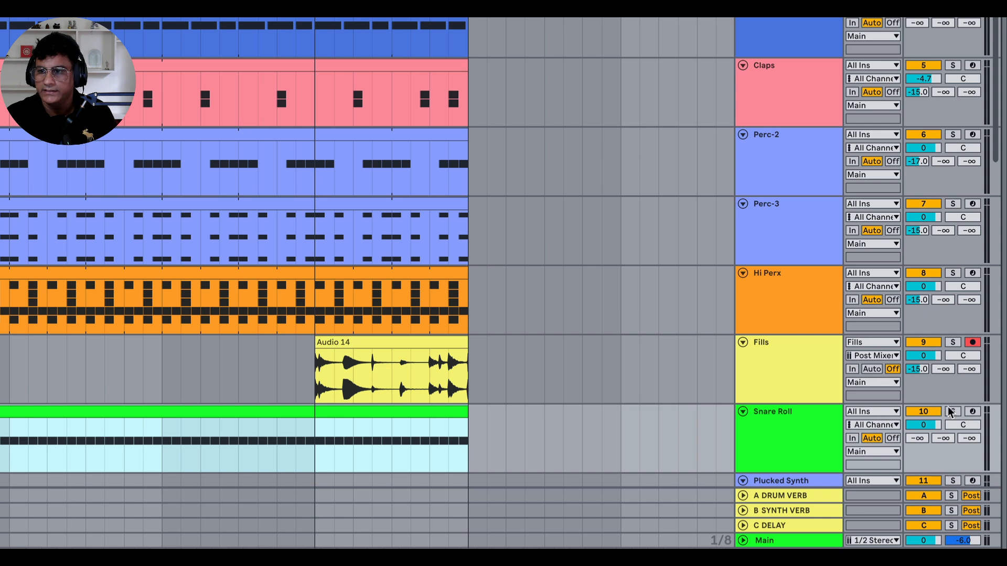
- Solo the Snare Roll track, set its DRUM VERB send to -14 dB, and unsolo it
left_click(951, 411)
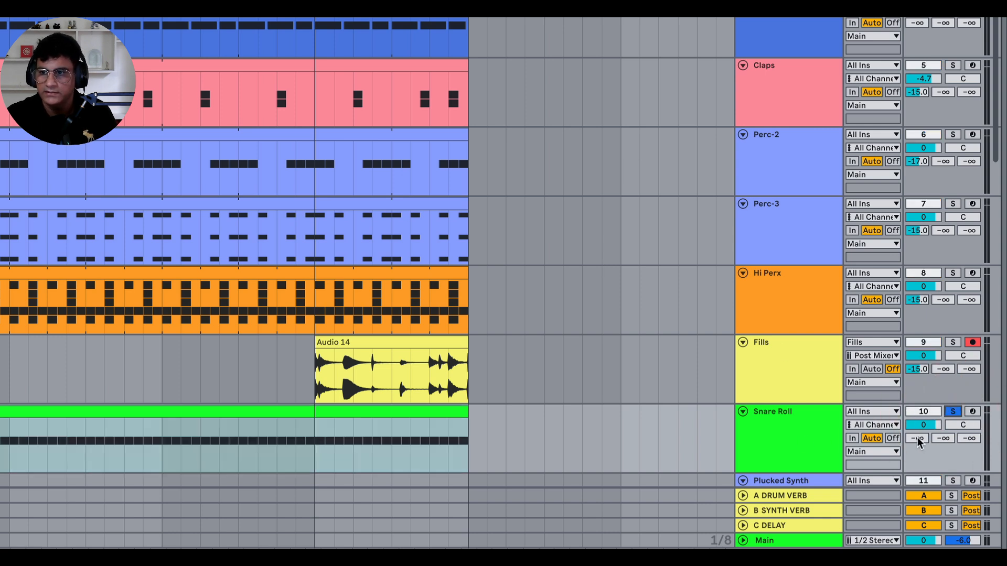
left_click_drag(917, 438, 917, 454)
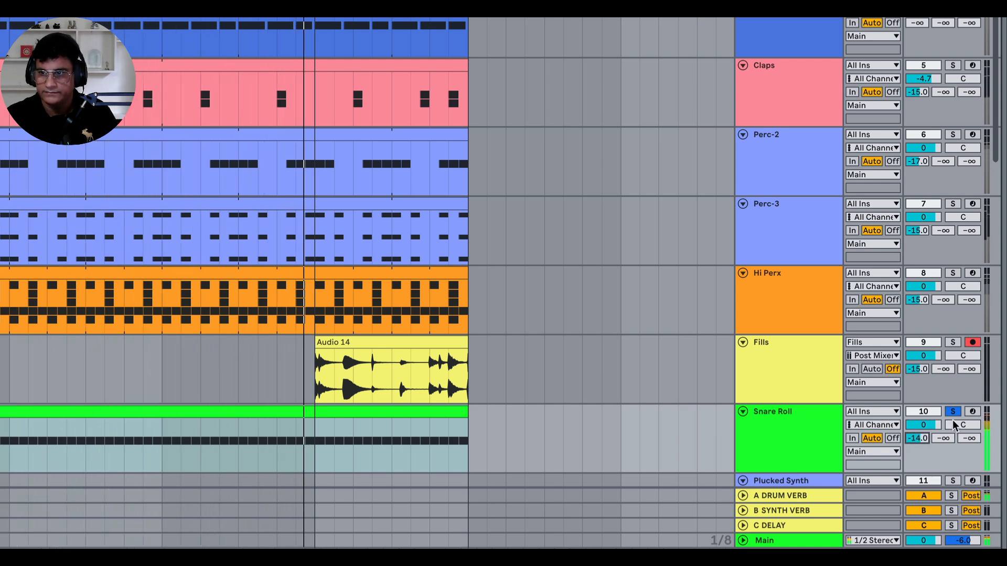
left_click(953, 412)
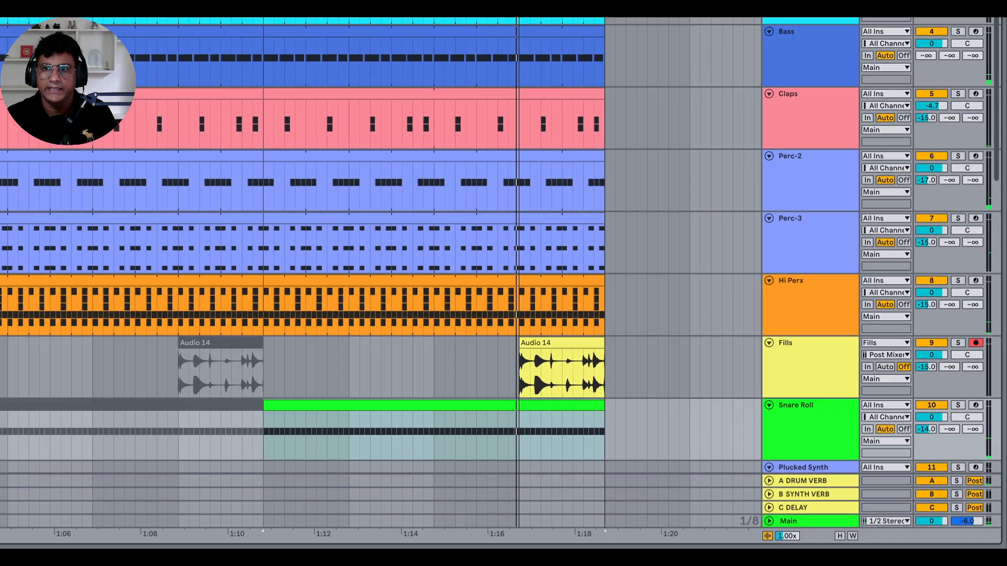
- Stop playback, activate the Snare Roll clip from bar 33 to 37, and deactivate the one from bar 37 to 41
key("space")
left_click(556, 381)
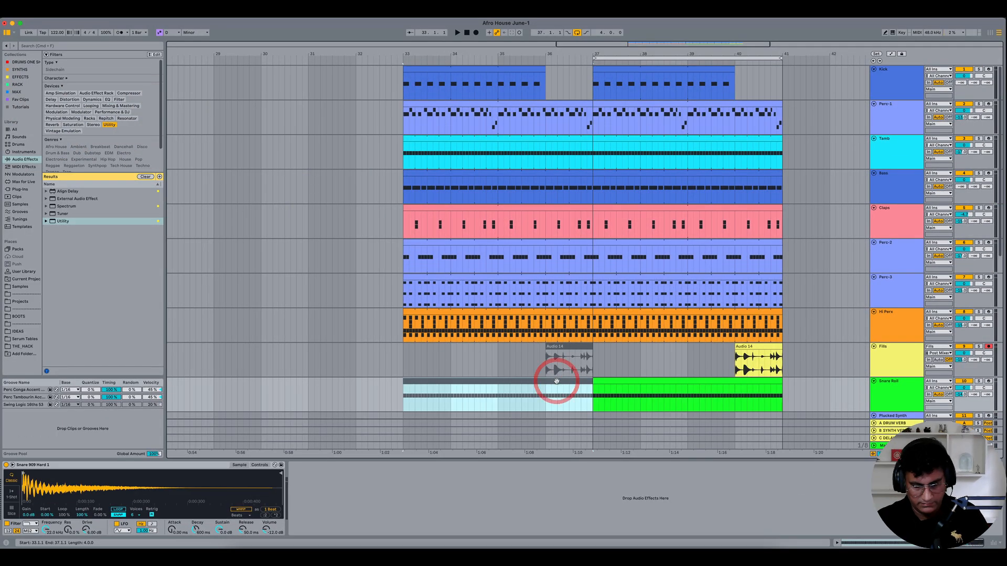
left_click(636, 385)
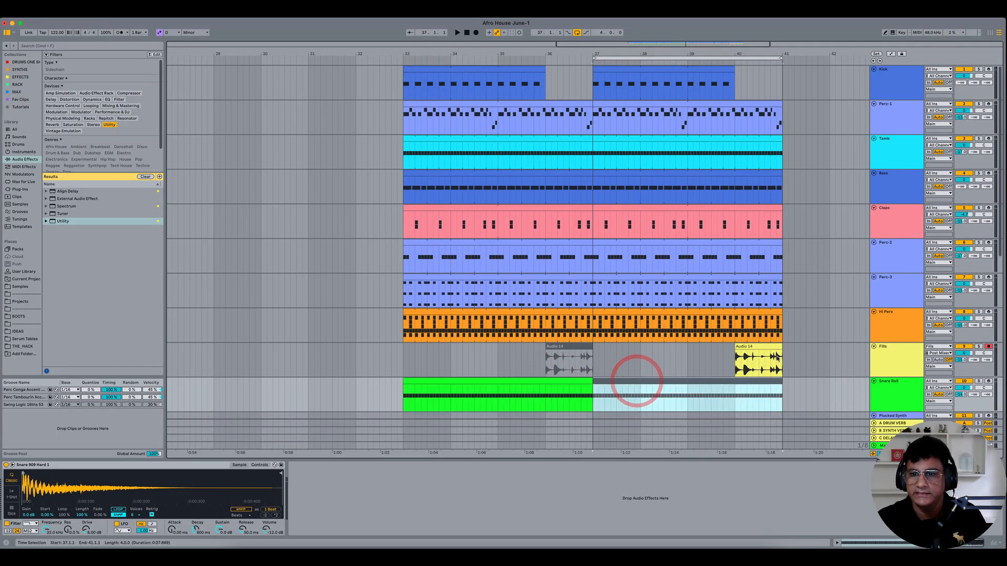
- Extend the loop to cover bars 33 to 41 and lower the Snare Roll track's volume to -7 dB during playback
left_click(403, 346)
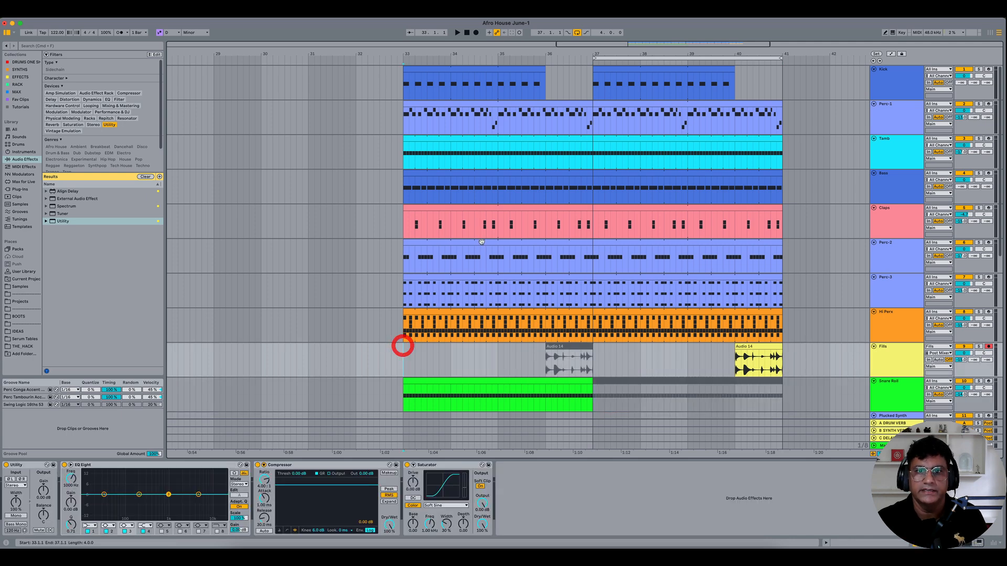
left_click_drag(593, 59, 413, 84)
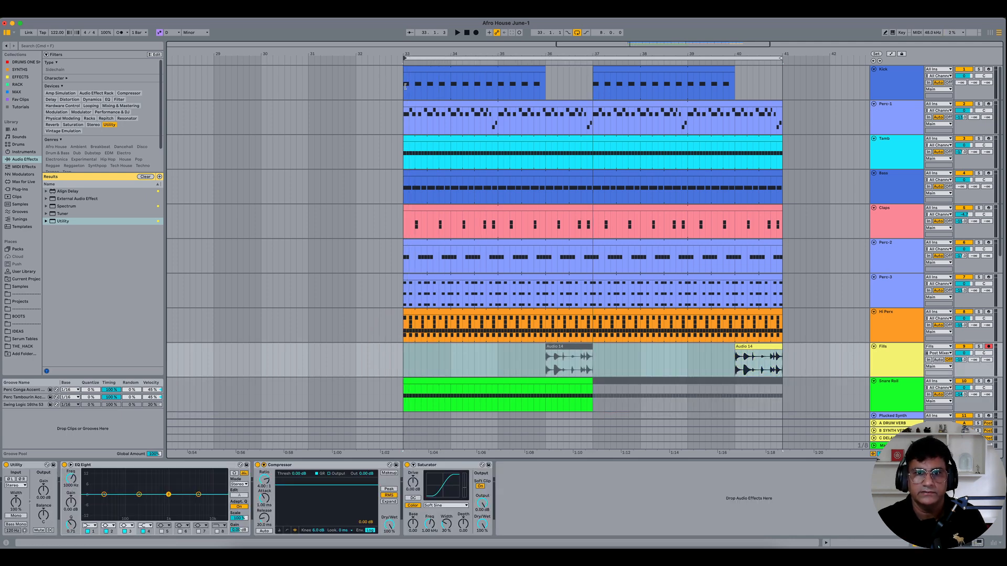
key("space")
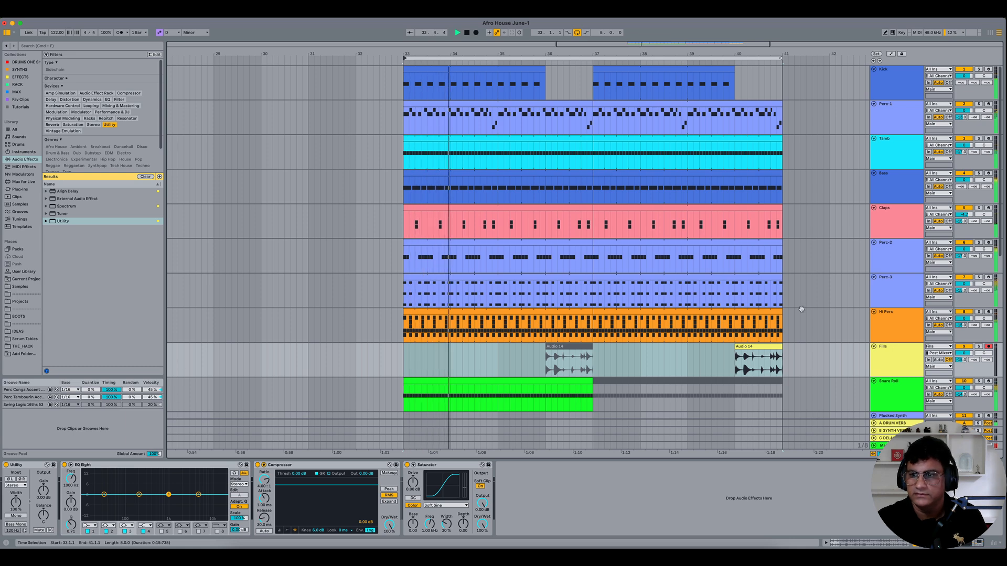
left_click_drag(966, 387, 967, 391)
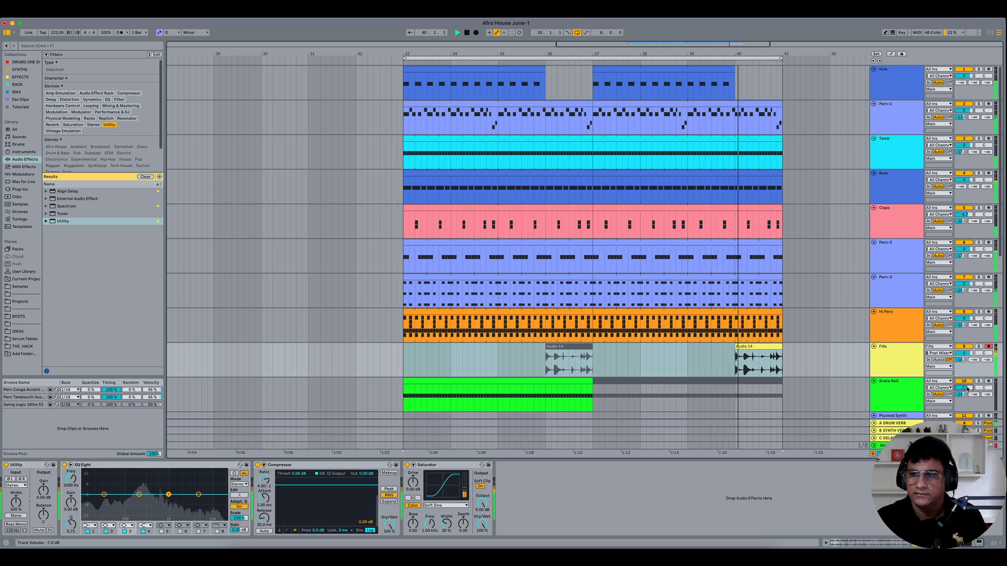
- Stop playback, then place KSHMR_Sweep_Down_04_Clean at bar 33 on Fx-1 and KSHMR_Medium_Sweep_14_Clean at bar 37 on Fx-2
key("space")
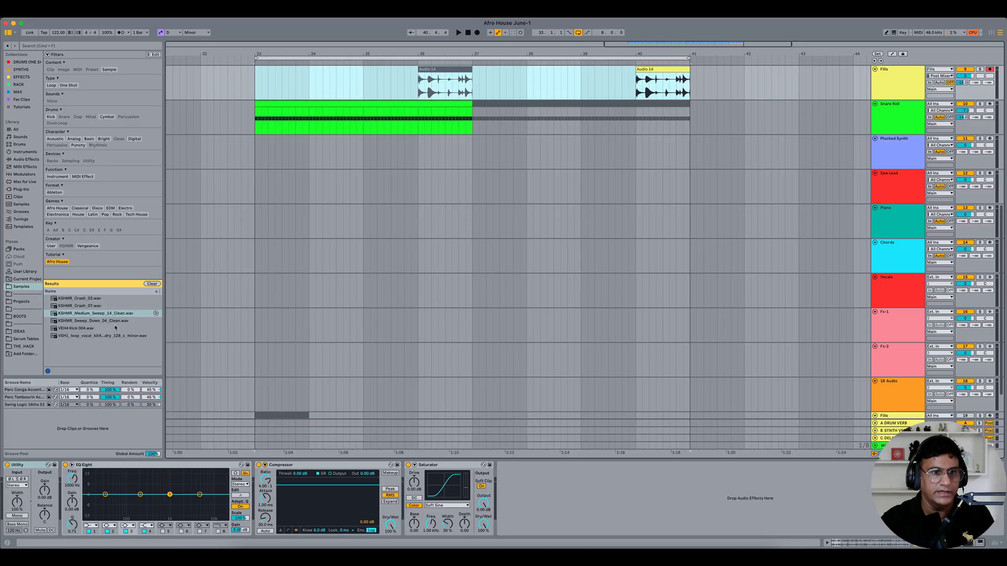
left_click(114, 321)
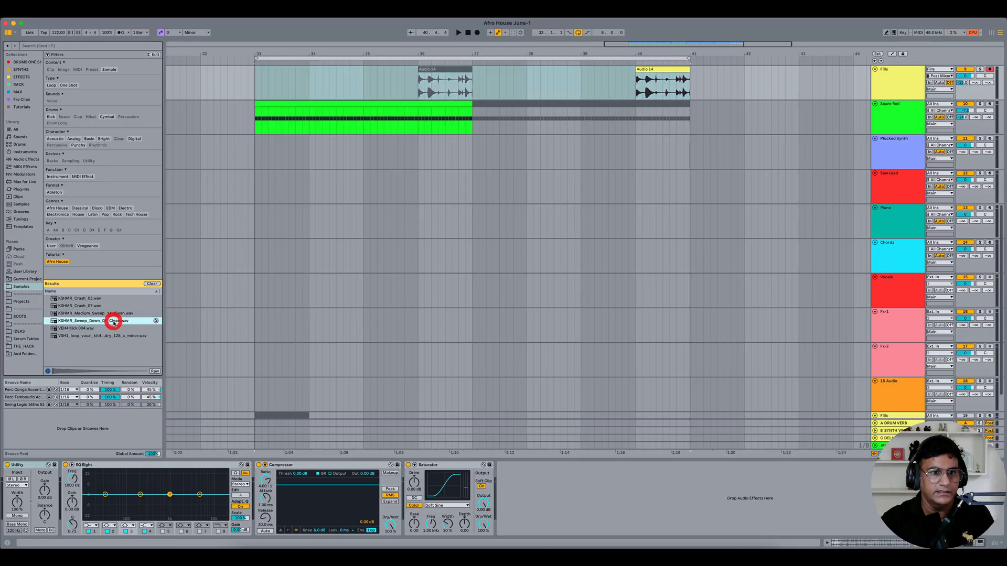
left_click_drag(111, 323, 253, 331)
left_click(124, 313)
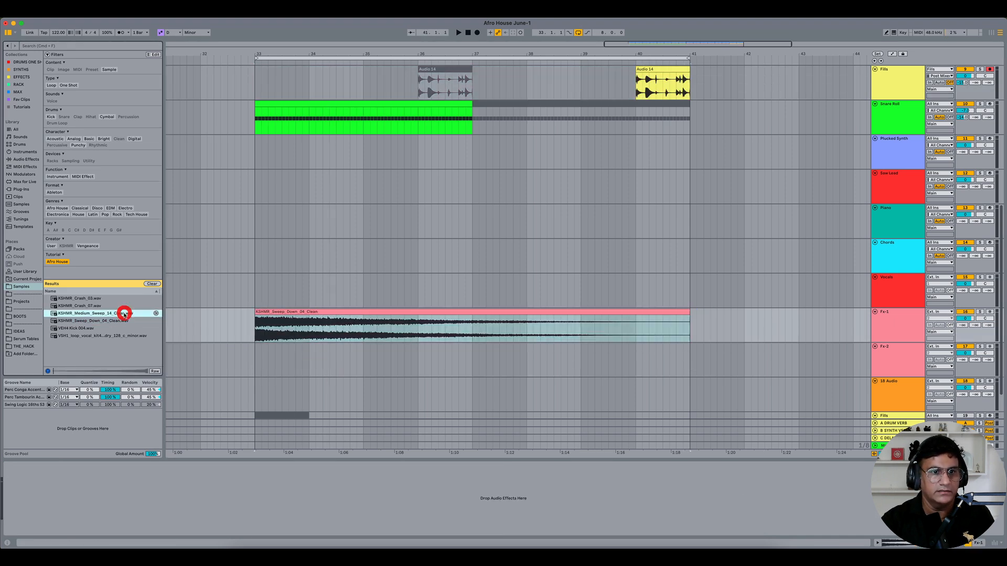
left_click_drag(124, 313, 471, 359)
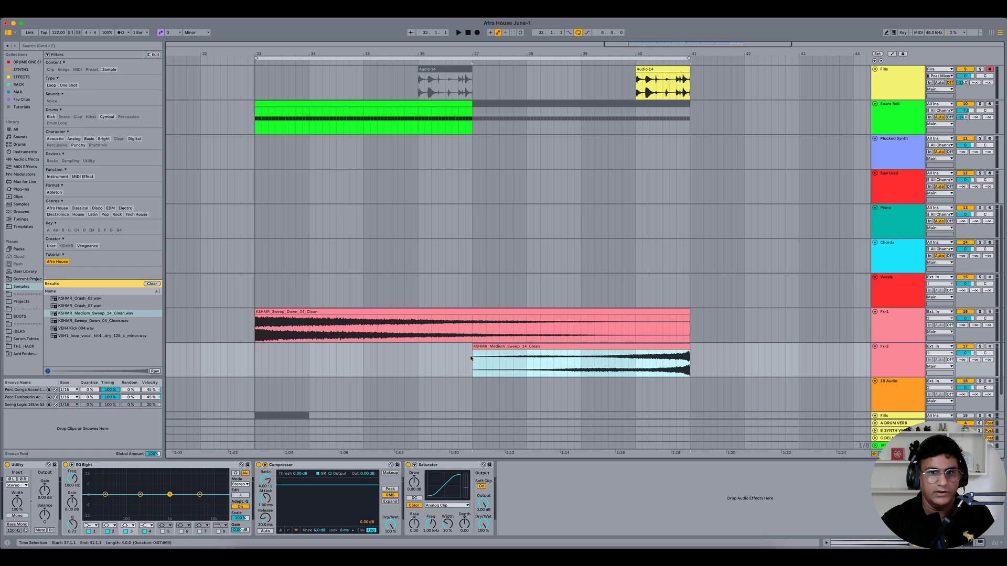
- Move the Fx-1 and Fx-2 tracks directly below the Snare Roll track
left_click(891, 331)
left_click(892, 352)
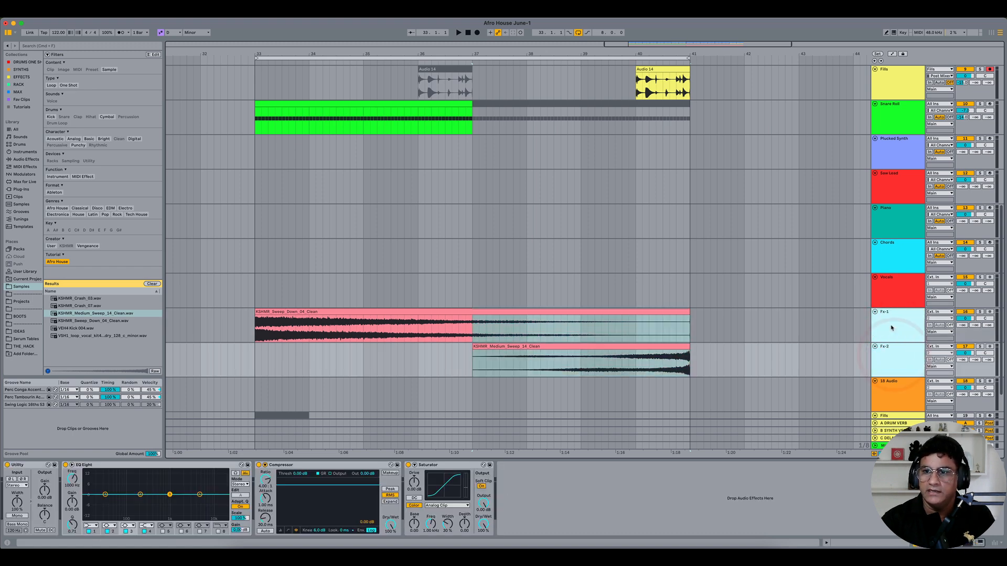
left_click(890, 330, "shift")
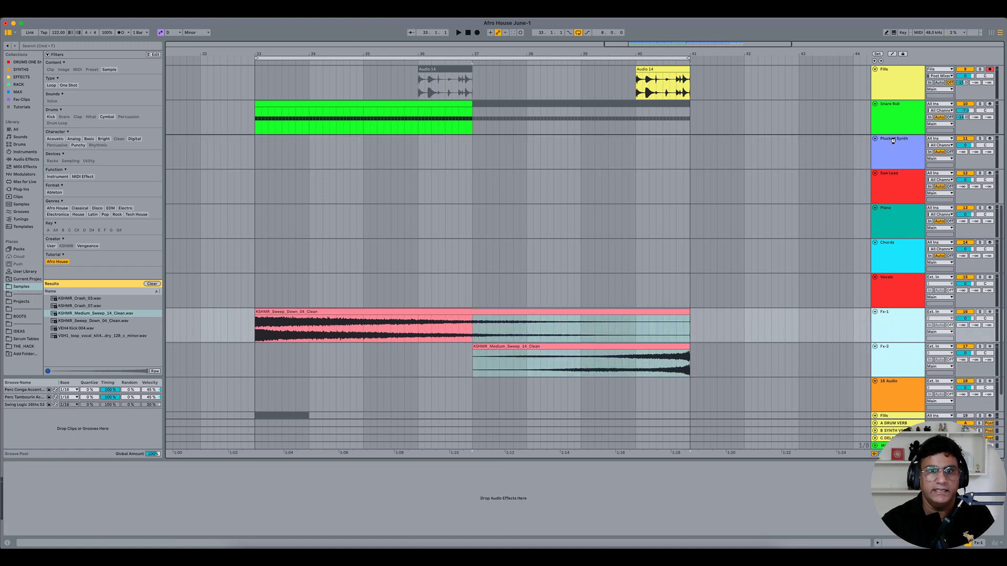
left_click_drag(894, 142, 894, 142)
- Fold all tracks from Kick to Fills to compact the arrangement
scroll(594, 293, "up", 10)
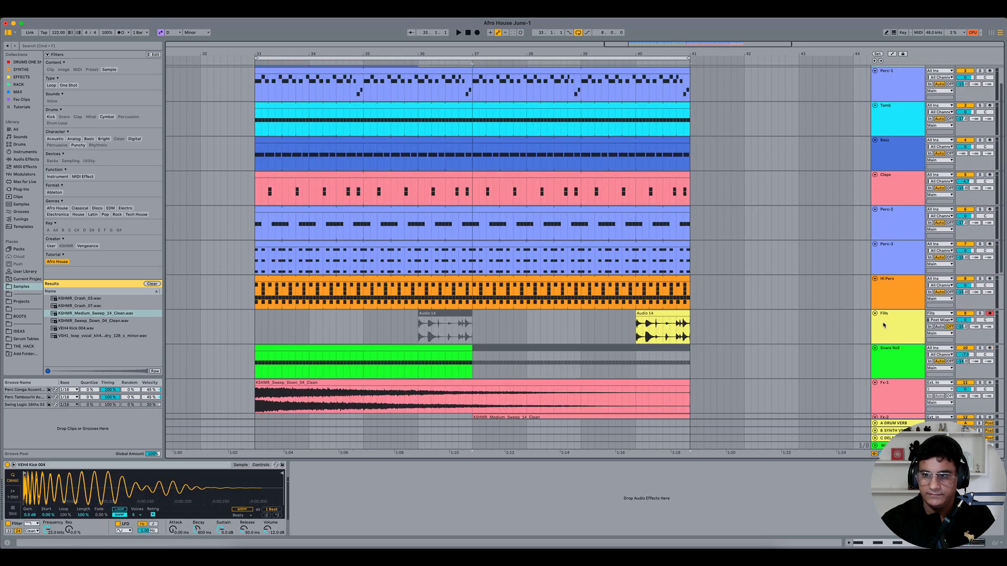
left_click(884, 324, "shift")
key("u")
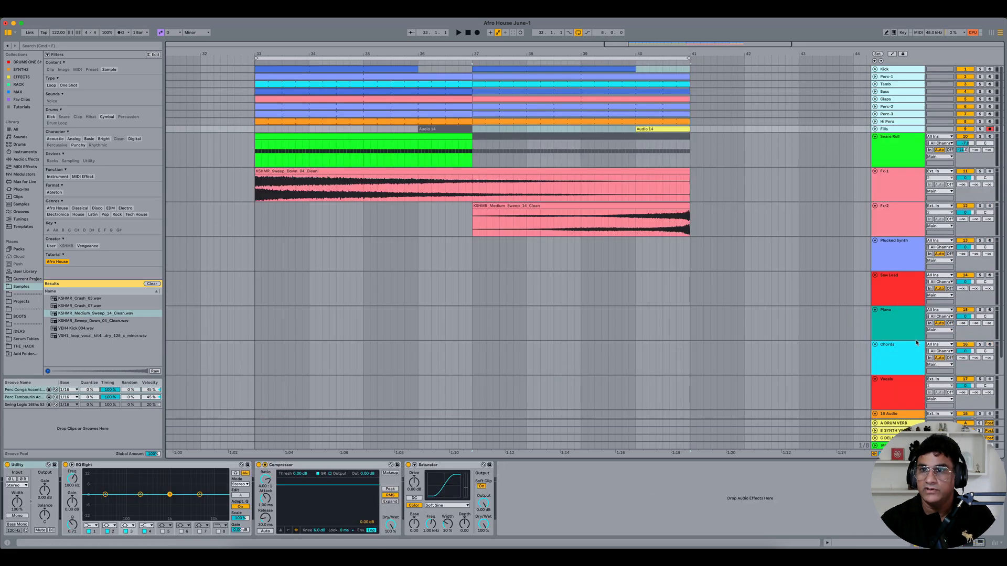
left_click(398, 284)
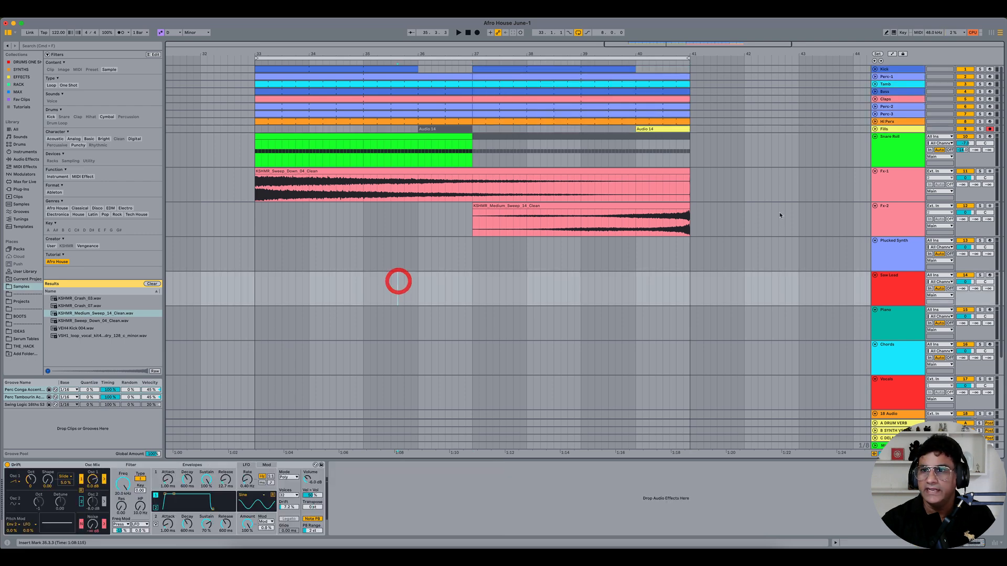
- Set the Fx-1 track's volume to -10 dB and the Fx-2 track's volume to -9 dB
left_click(899, 180)
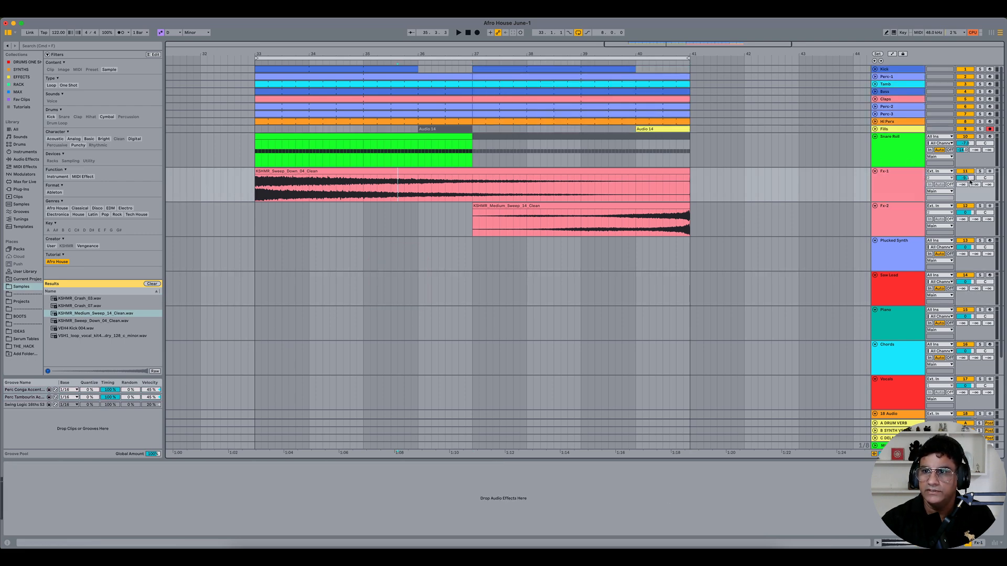
left_click_drag(969, 178, 969, 180)
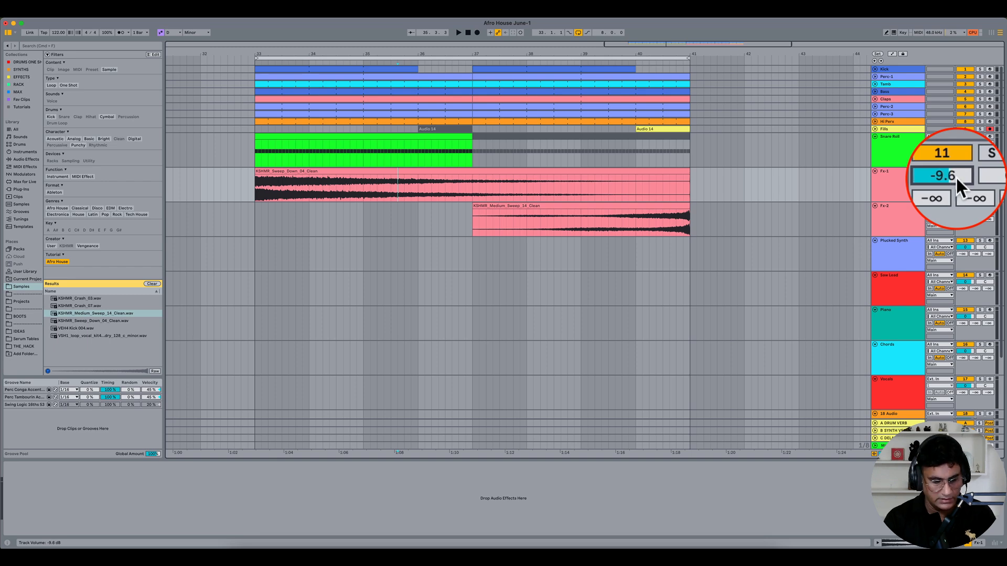
key("Return")
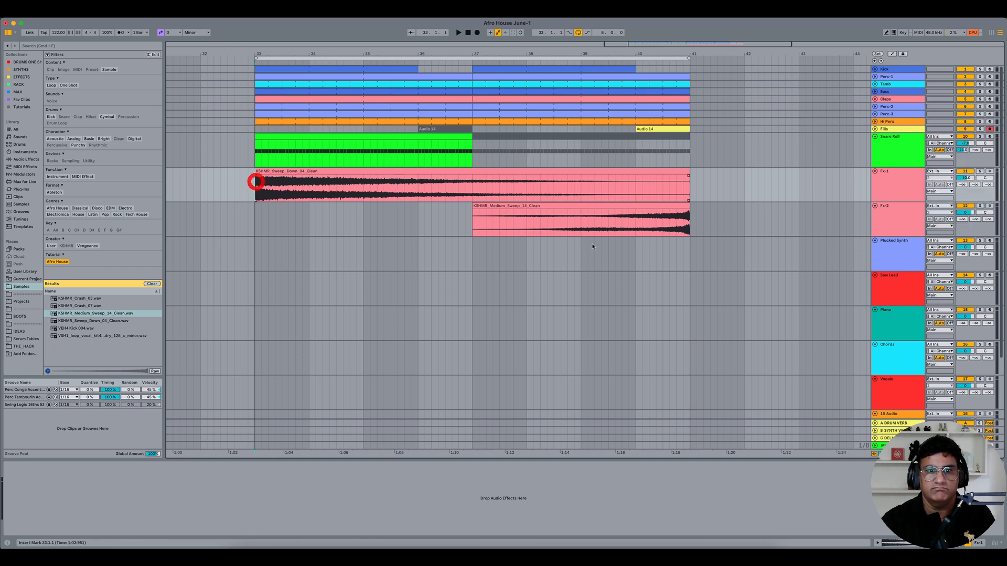
left_click(884, 216)
left_click(936, 197)
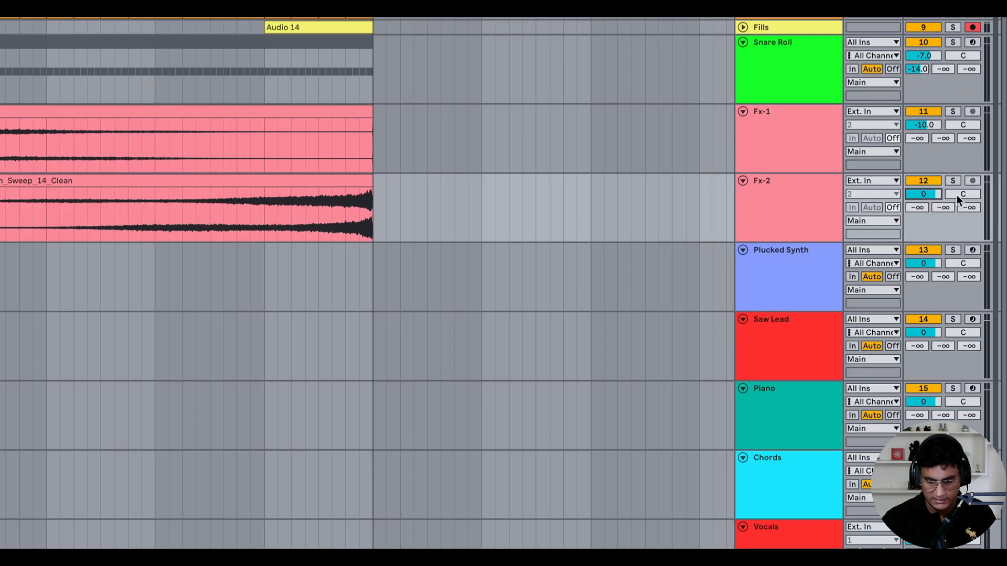
key("Return")
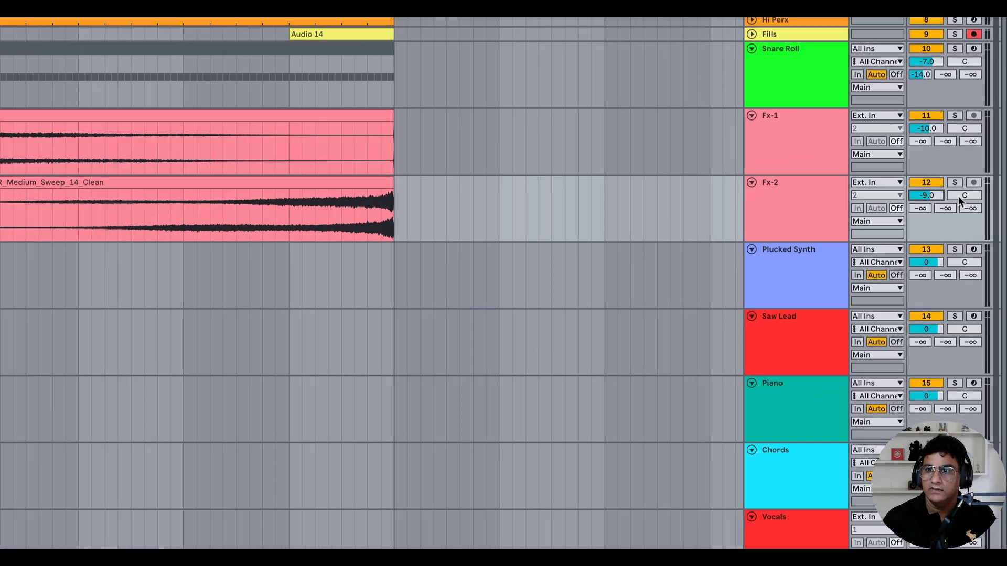
- Play the loop from bar 33 to check how both sweeps sit in the mix
left_click(257, 190)
key("space")
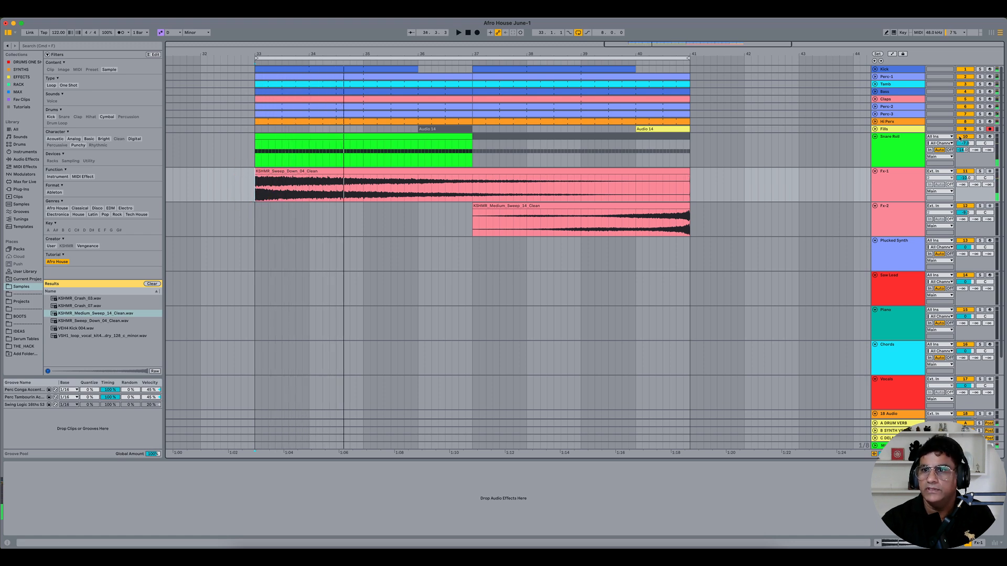
left_click(255, 182)
key("space")
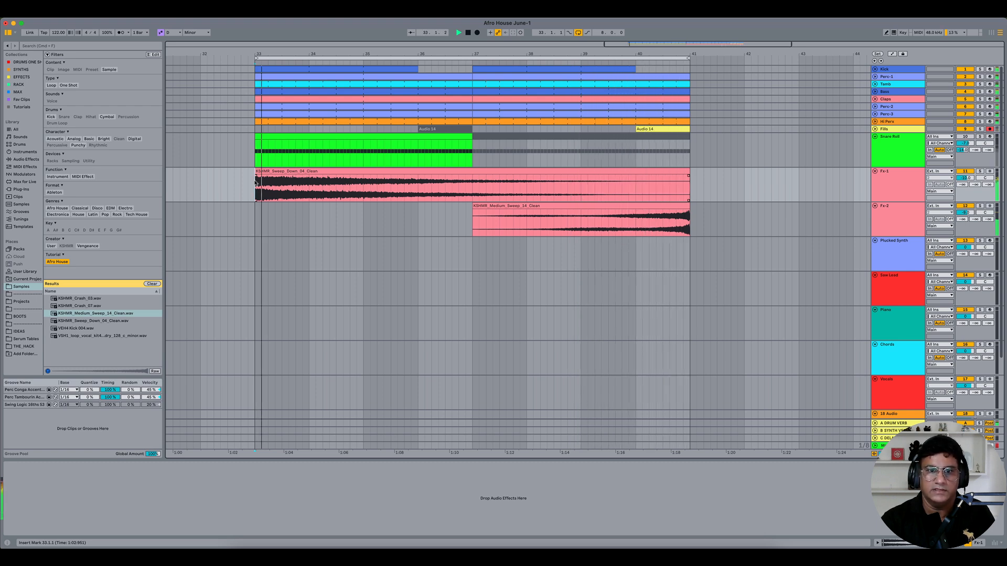
- Insert an audio track below Fx-2 and name it Crash
right_click(919, 225)
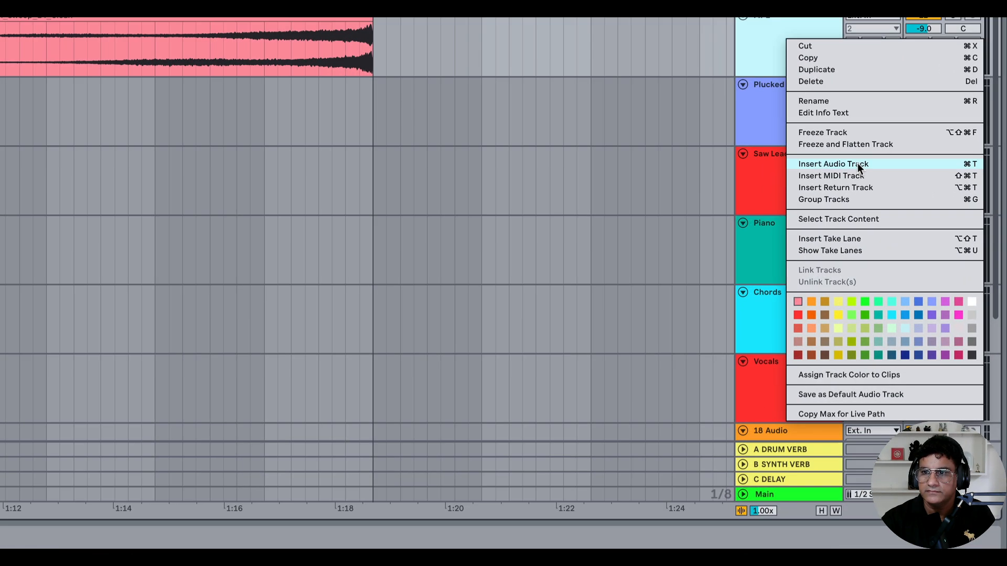
left_click(828, 164)
left_click(760, 118)
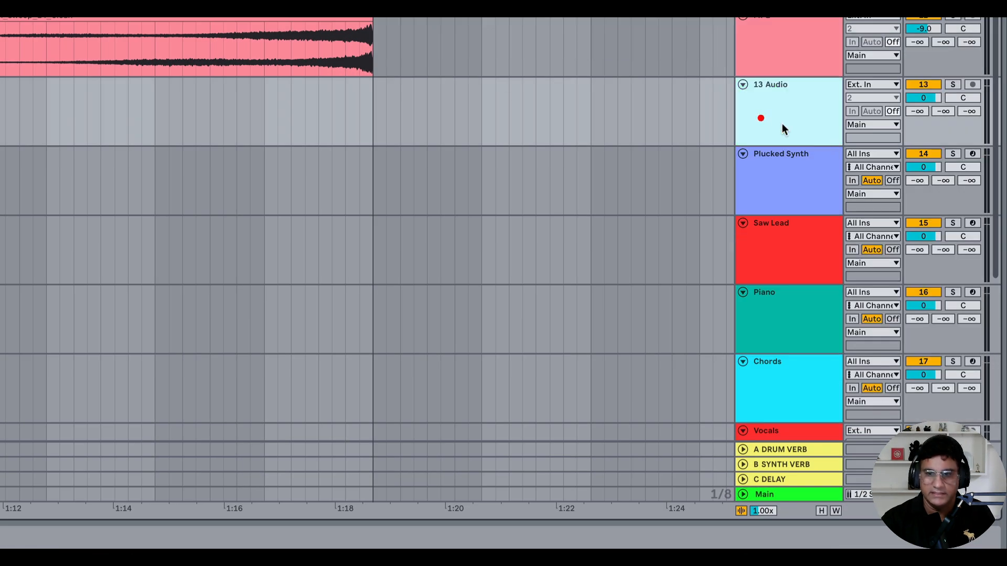
key("super+r")
type("Crash")
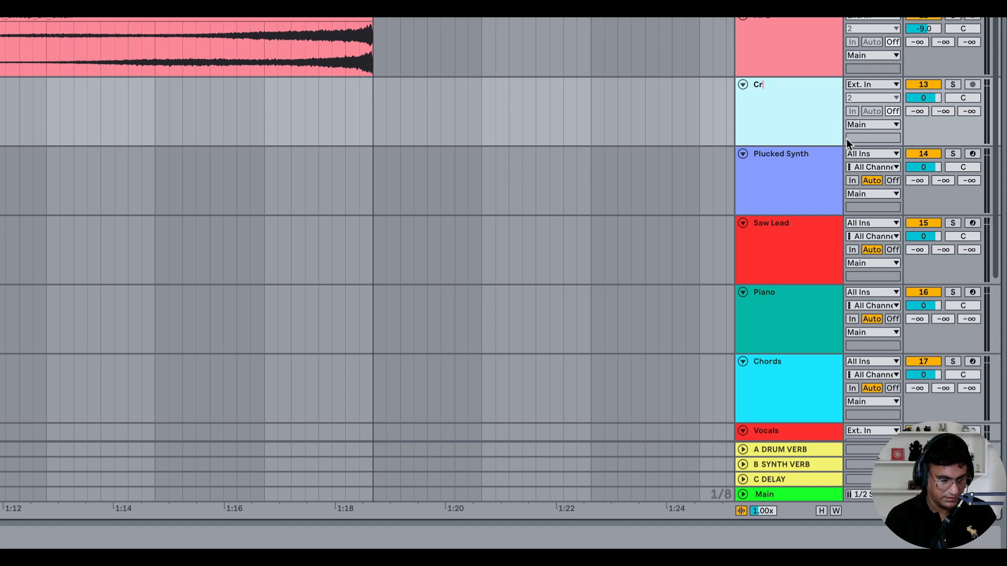
key("Return")
- Give the Crash track the same pink color as the Fx-1 and Fx-2 tracks
left_click(791, 19)
right_click(789, 94)
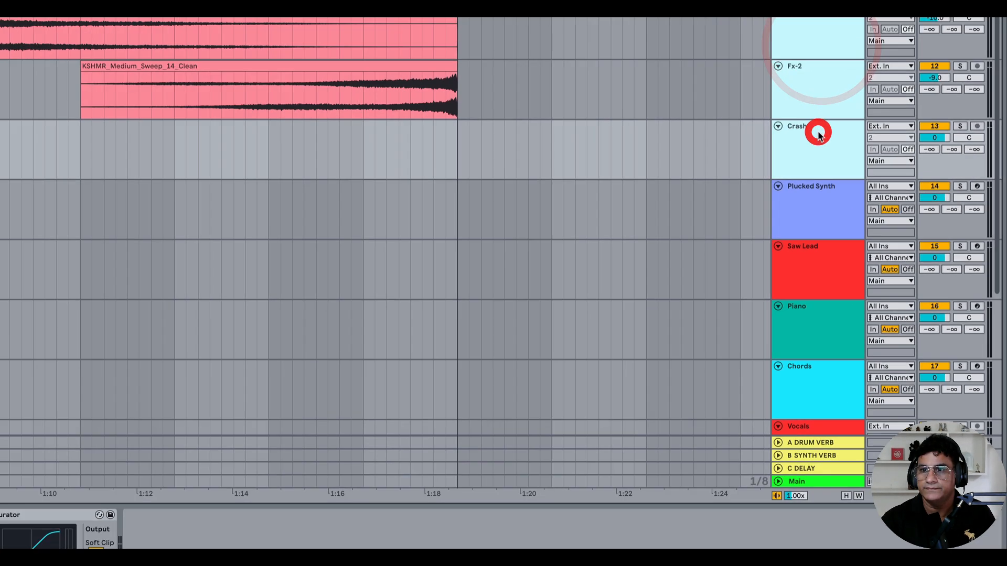
left_click(903, 370)
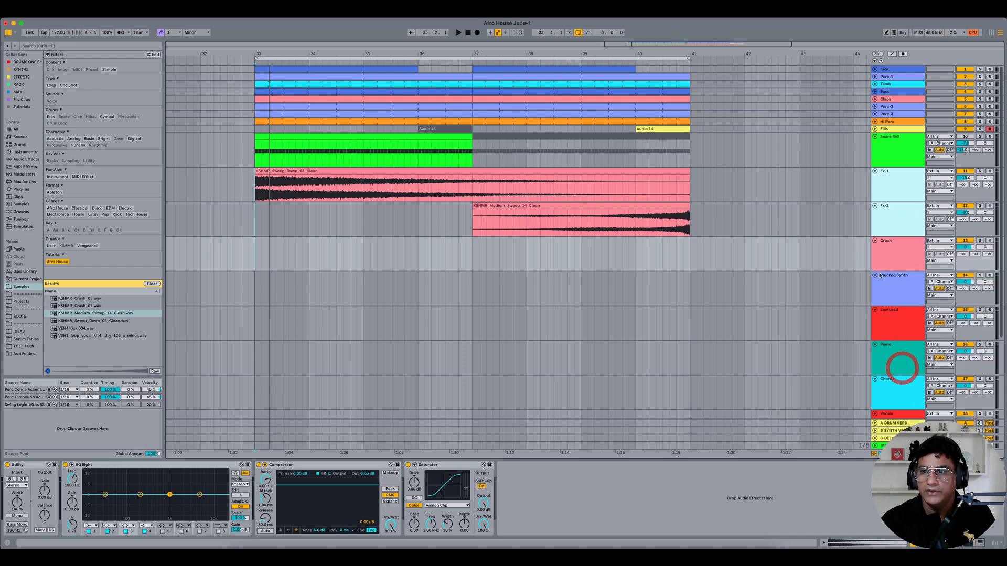
left_click(884, 261)
- Clear the sample filters, enlarge the results list and open the KSHMR_Crashes folder under KSHMR-Vol-3, KSHMR_Drums, KSHMR_Cymbals
left_click(24, 287)
left_click(152, 284)
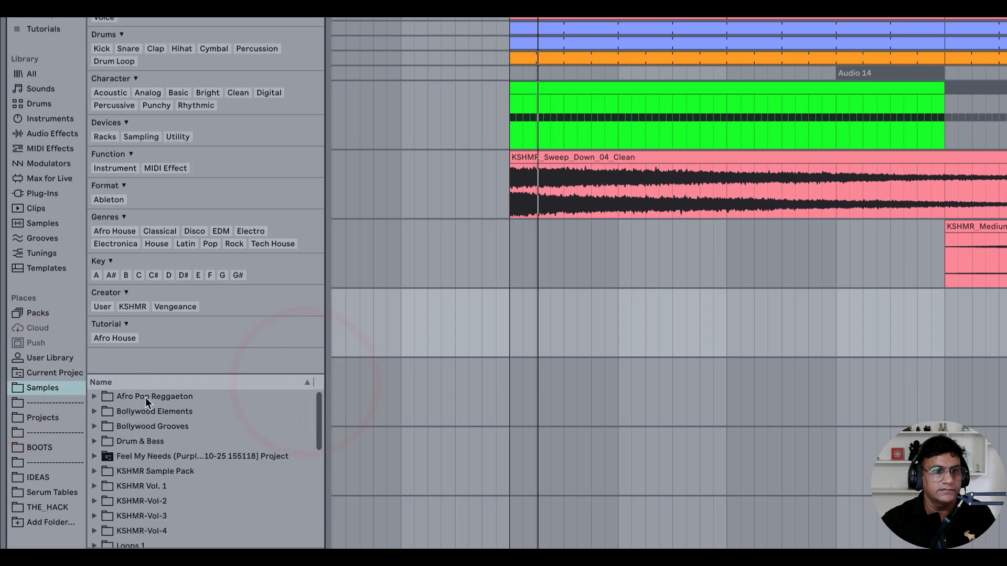
left_click(94, 516)
scroll(234, 448, "down", 5)
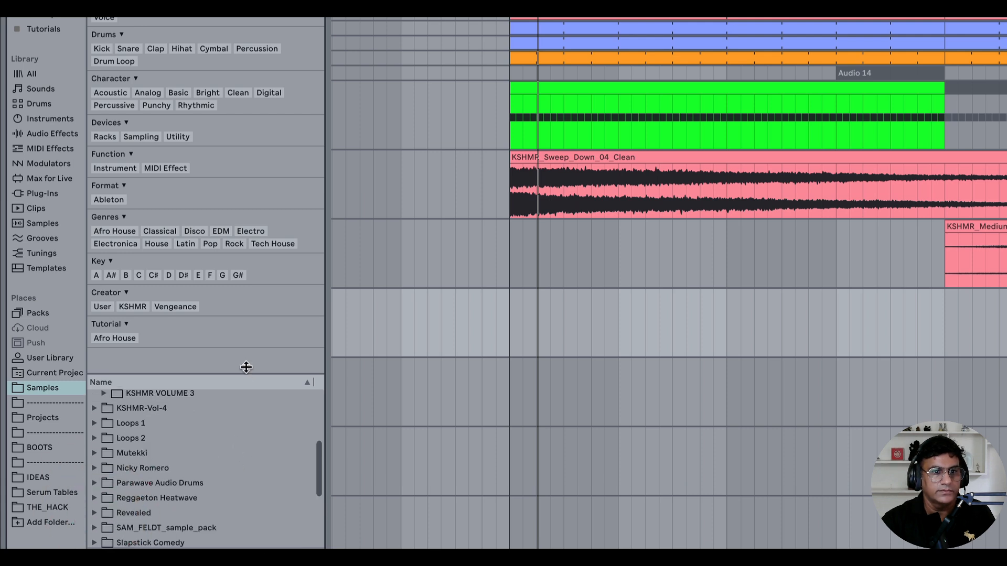
left_click_drag(248, 373, 227, 157)
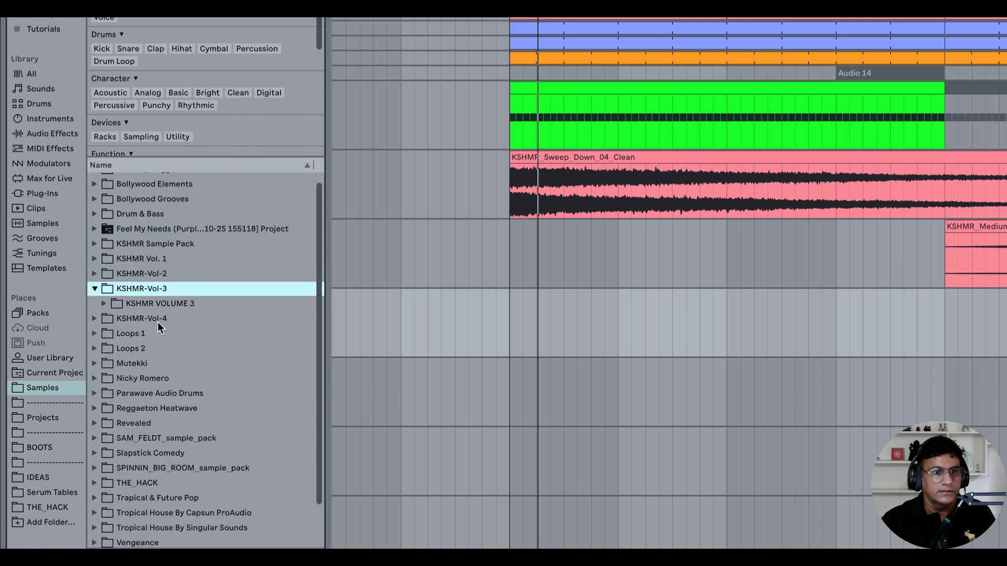
left_click(104, 304)
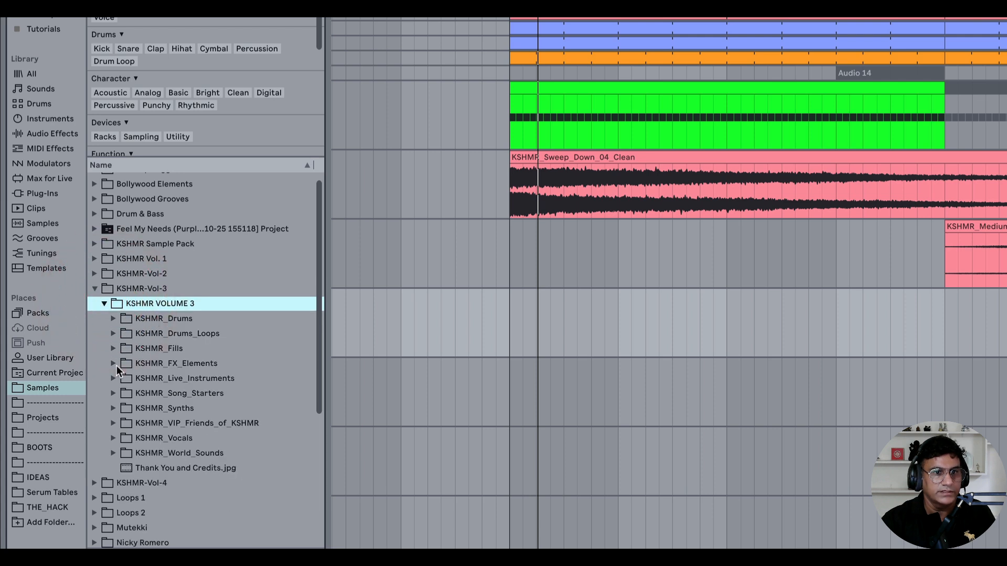
left_click(113, 318)
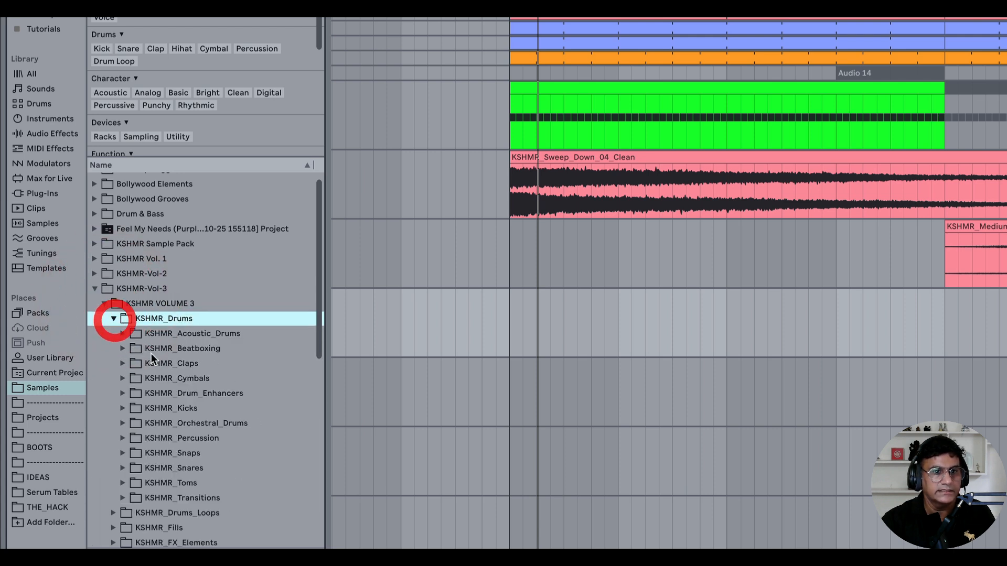
left_click(122, 378)
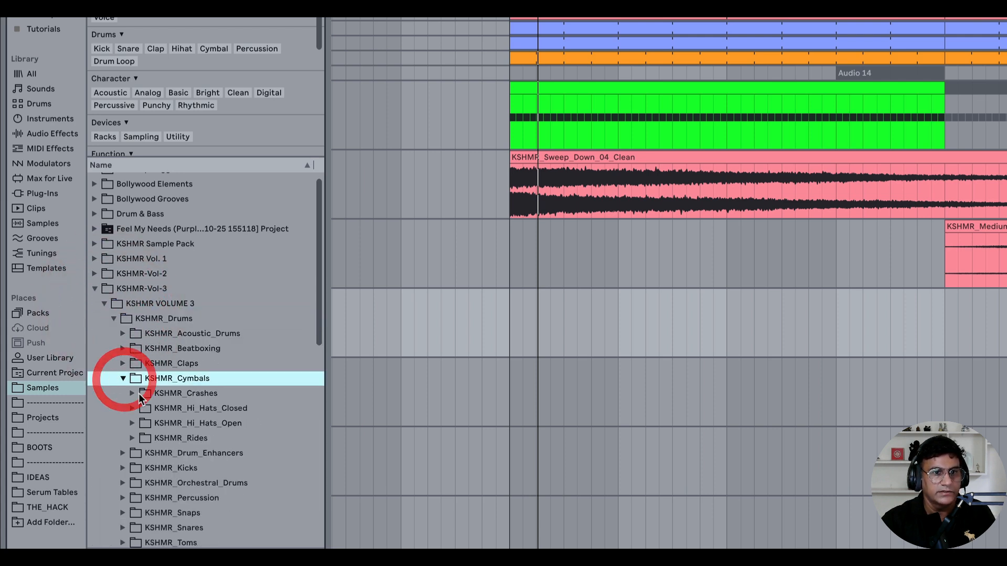
left_click(132, 394)
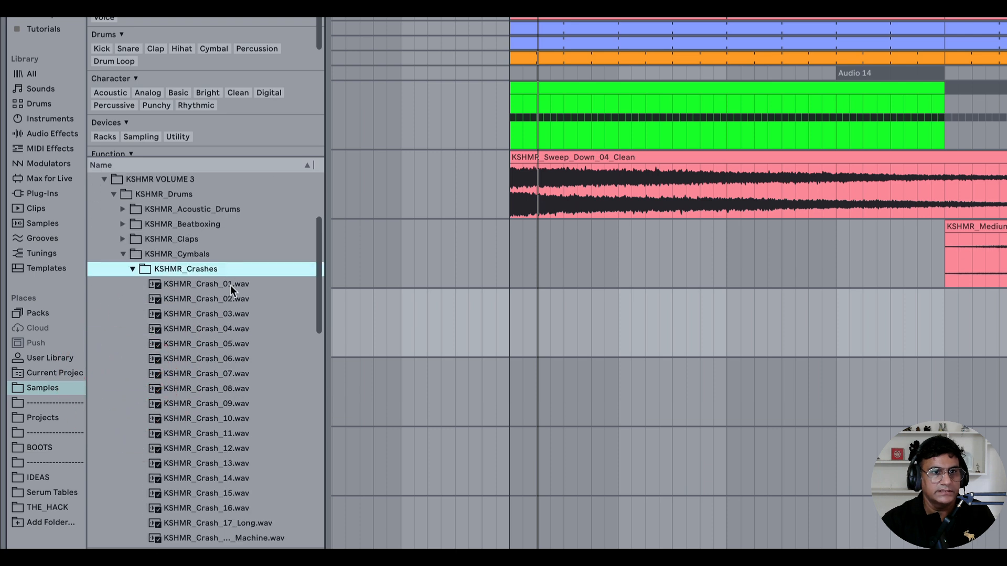
- Audition KSHMR_Crash_01 to 04 and place KSHMR_Crash_04.wav at bar 37 on the Crash track
left_click(231, 284)
left_click(230, 298)
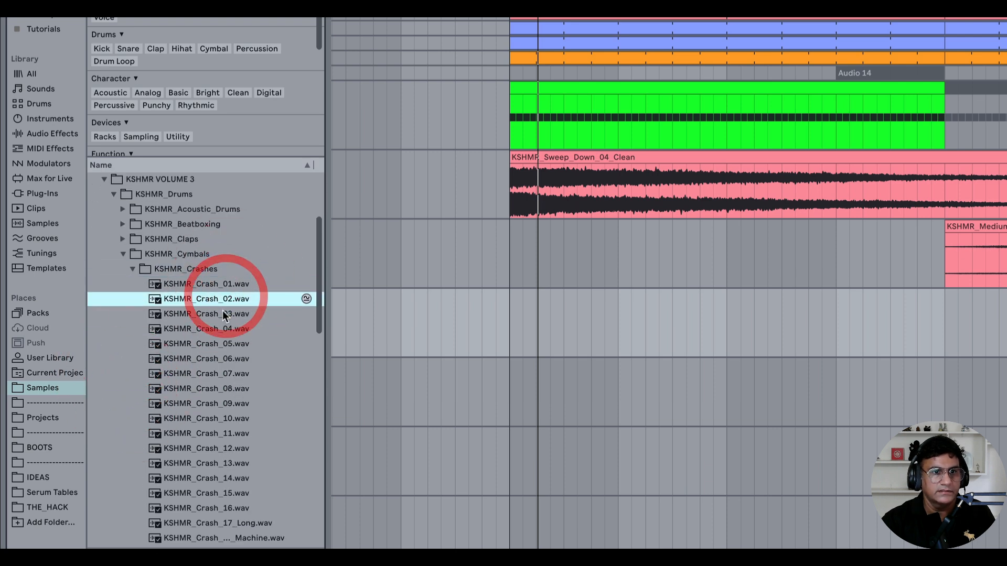
left_click(223, 315)
left_click(215, 328)
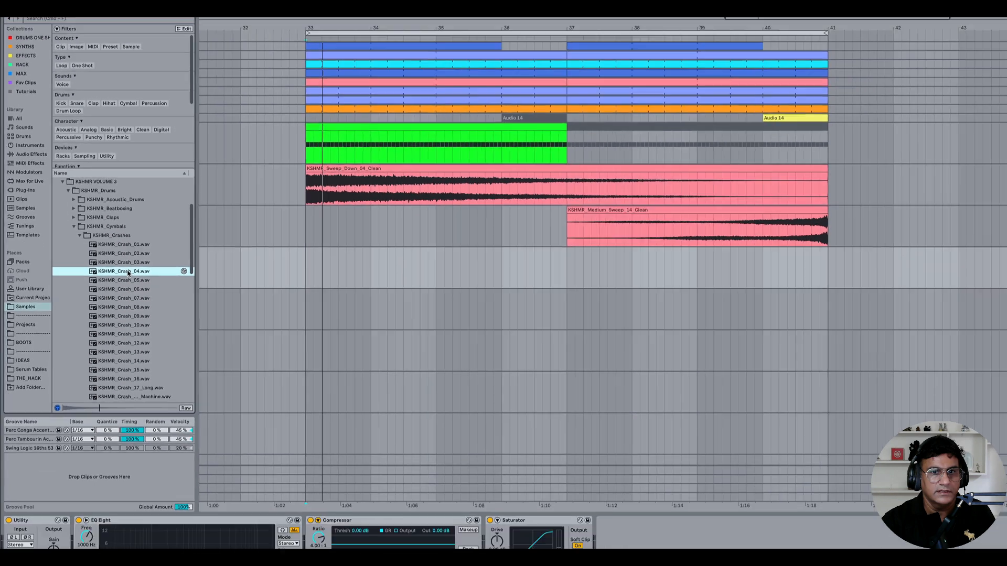
left_click_drag(214, 328, 473, 250)
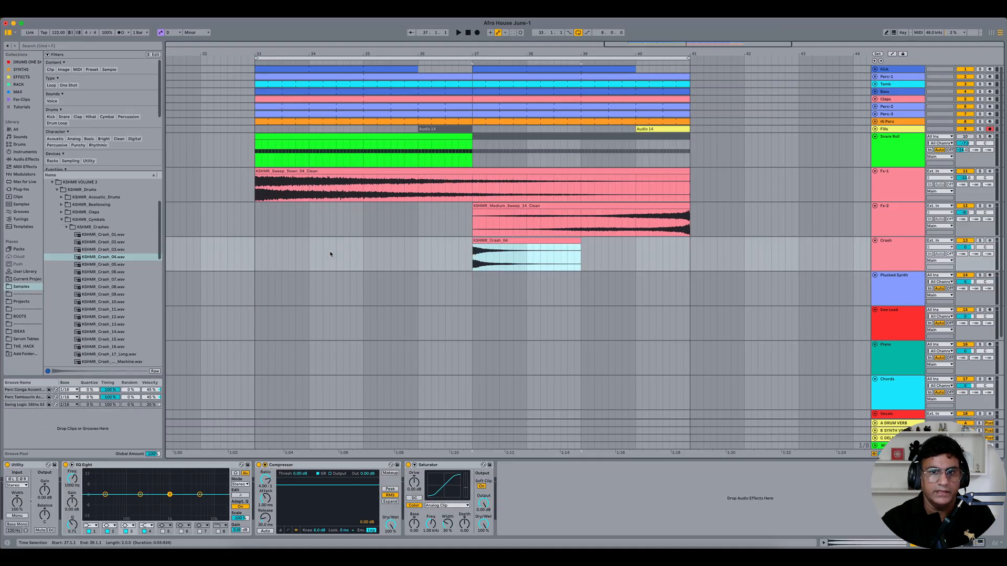
- Lower the Crash track's volume and play the loop from bar 33 to check the crash in context
left_click_drag(970, 246, 966, 251)
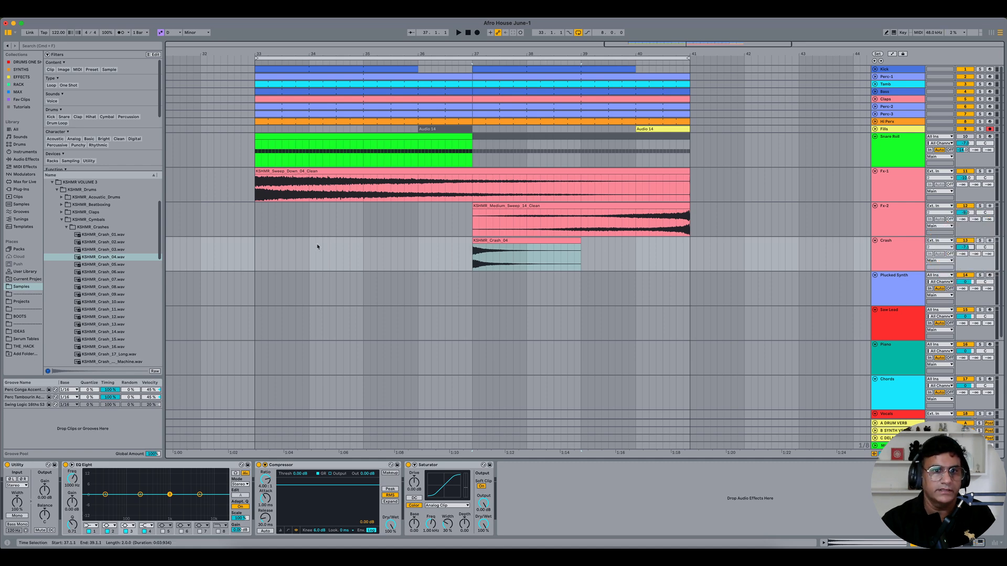
left_click(258, 254)
key("space")
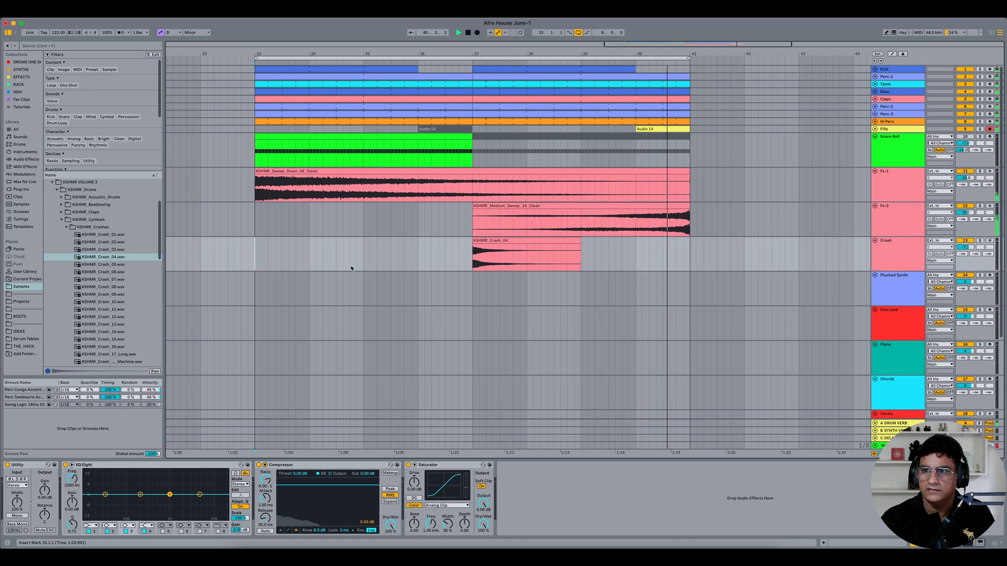
key("space")
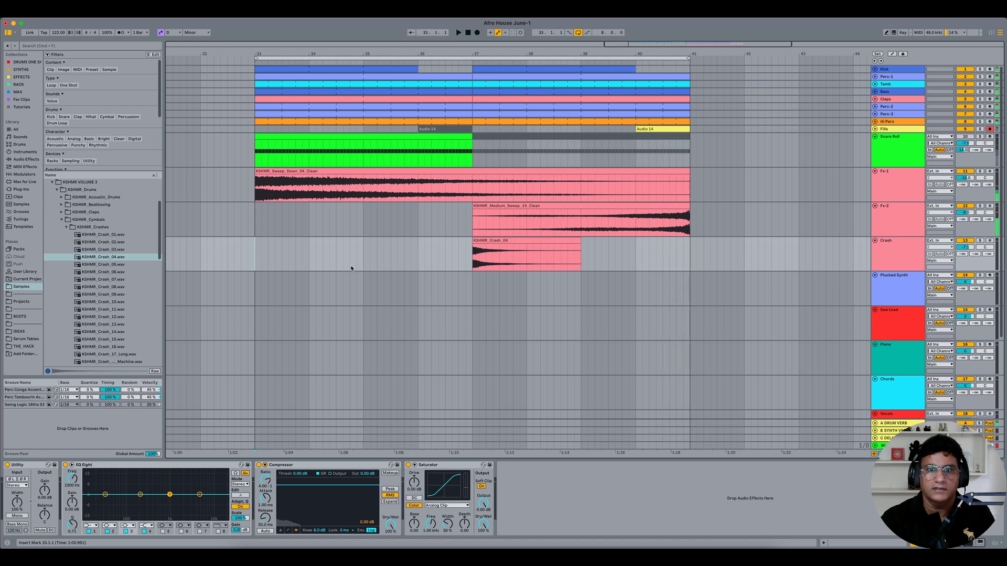
- Unfold the Fills track, activate its Audio 14 clip at bar 36 and deactivate the one at bar 40
left_click(875, 129)
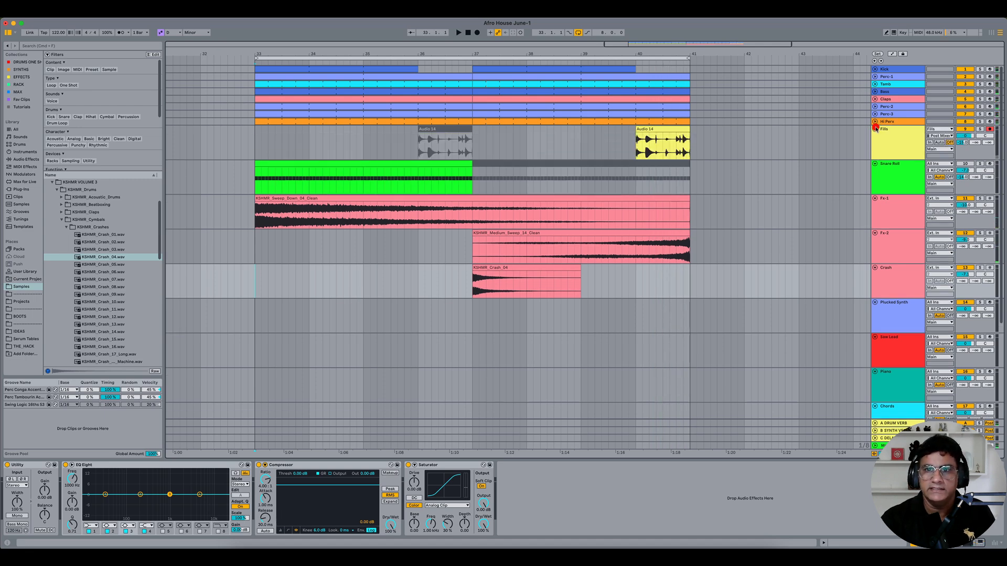
left_click(435, 129)
left_click(435, 130)
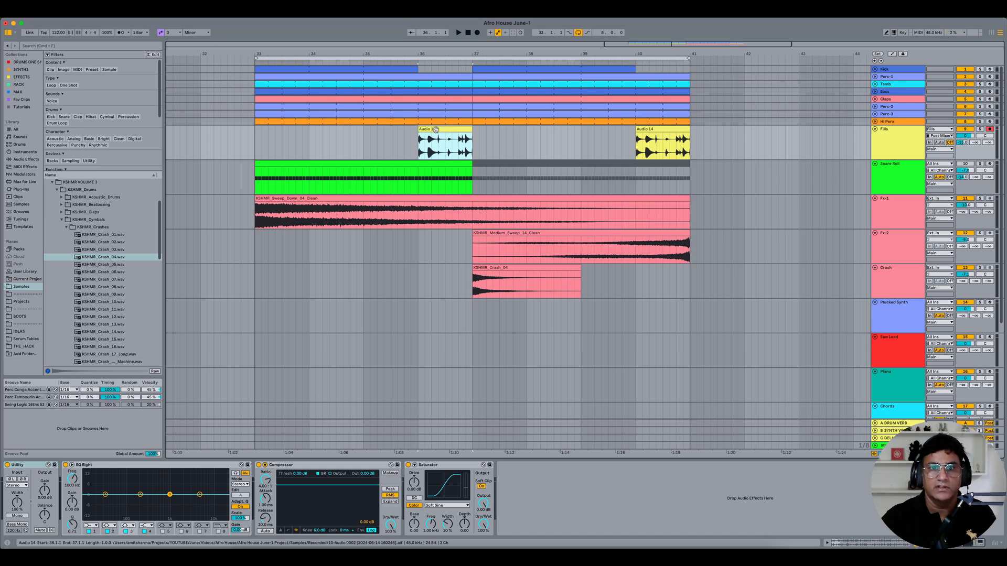
left_click(647, 129)
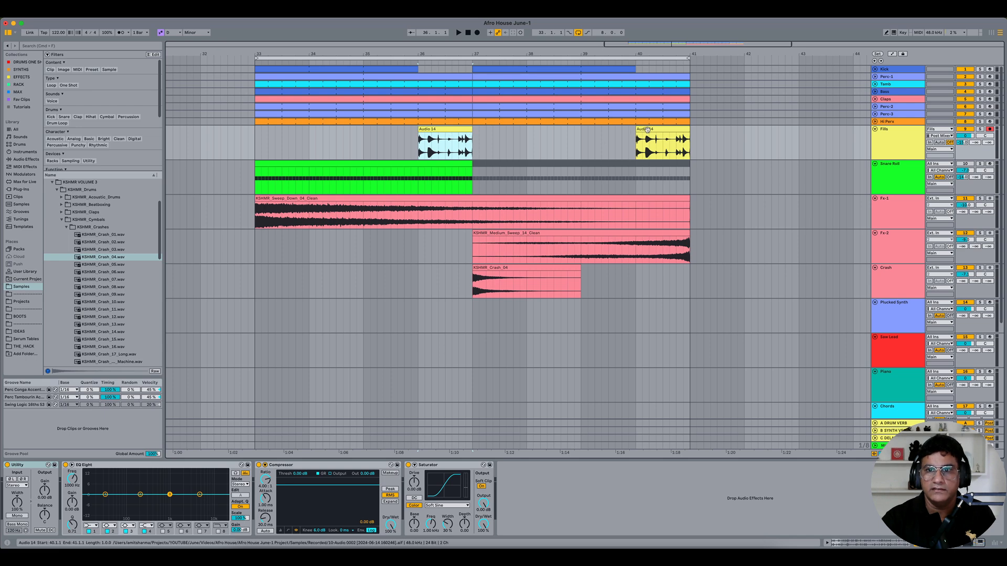
- Deactivate the Snare Roll clip at bar 33, activate the one at bar 37 and open its notes for editing
left_click(387, 165)
key("minus")
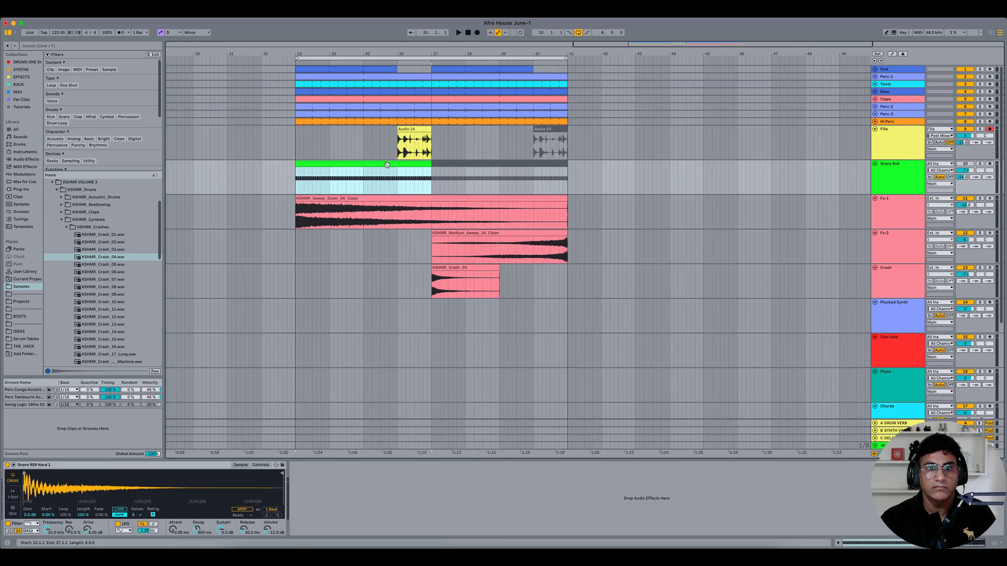
left_click_drag(396, 53, 427, 86)
left_click(548, 161)
key("0")
double_click(573, 164)
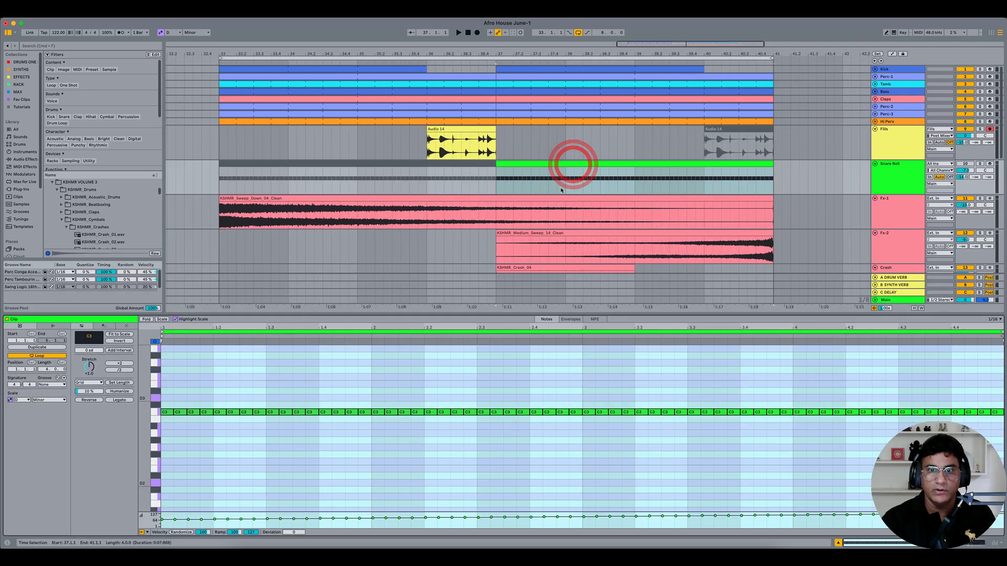
- Try ramping the velocities of all C3 notes in the bar 37 snare roll clip from 15 to 127
left_click(278, 470)
key("super+a")
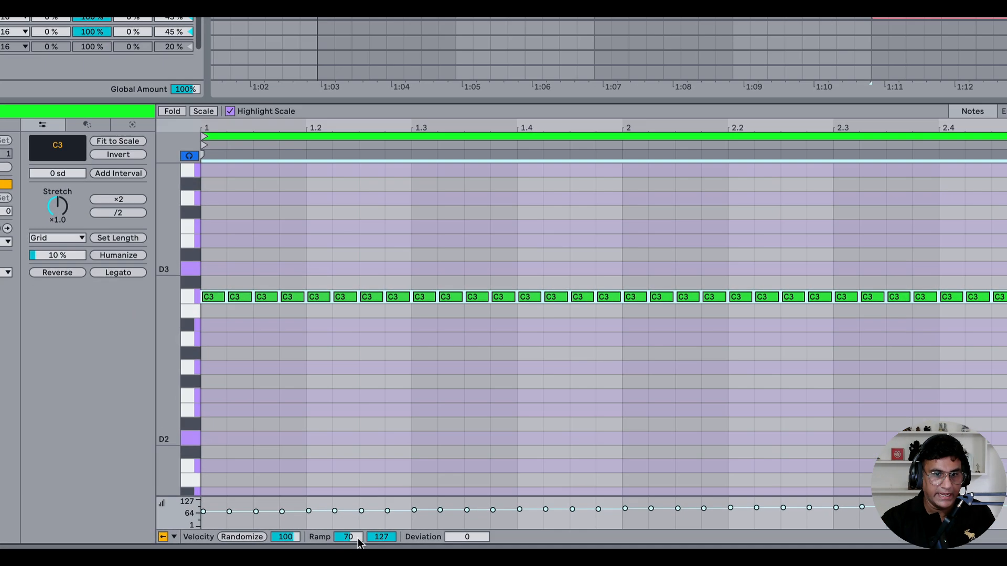
left_click_drag(346, 540, 349, 550)
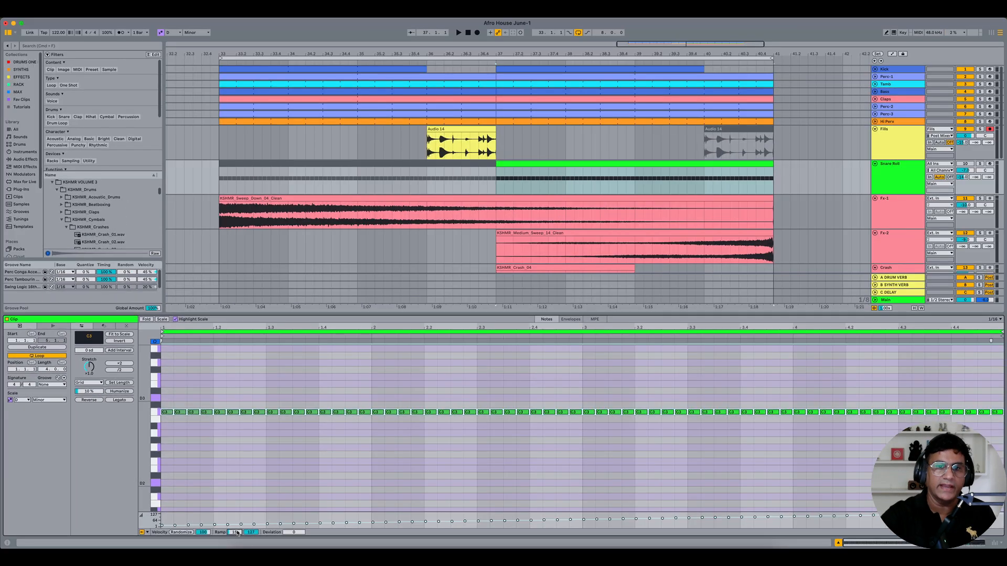
left_click(408, 325)
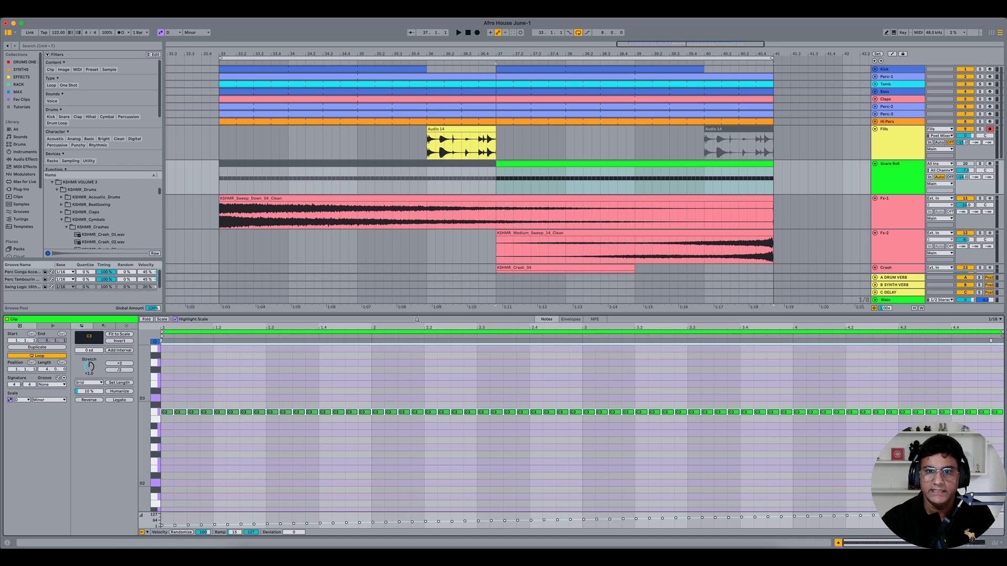
- Play the eight-bar loop from bar 33 to check the rearranged fill and snare roll in context
left_click(493, 180)
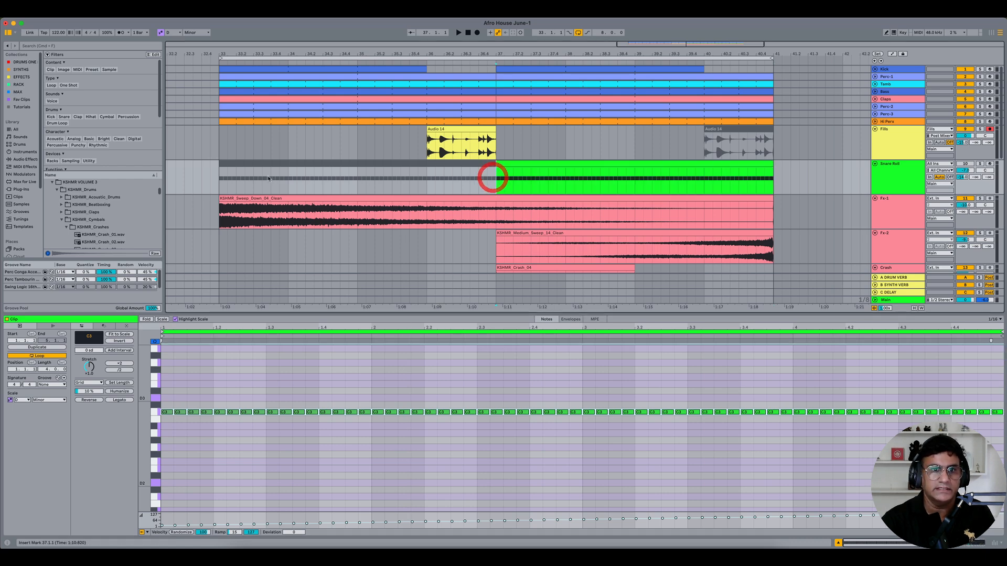
left_click(219, 179)
key("space")
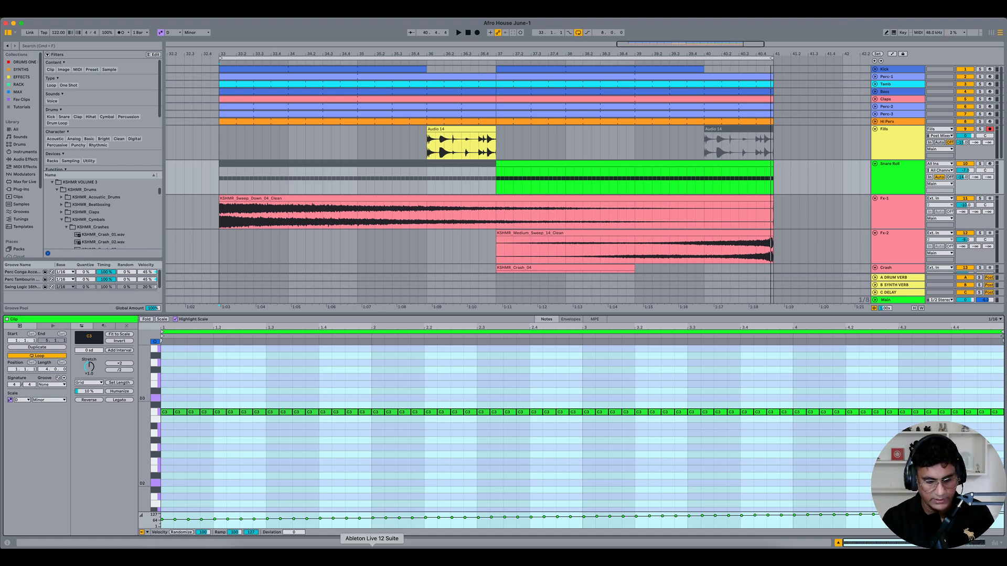
- Hide the detail views, shorten the loop to bars 33–35 and insert an empty two-bar MIDI clip there on the Plucked Synth track
key("alt+super+4")
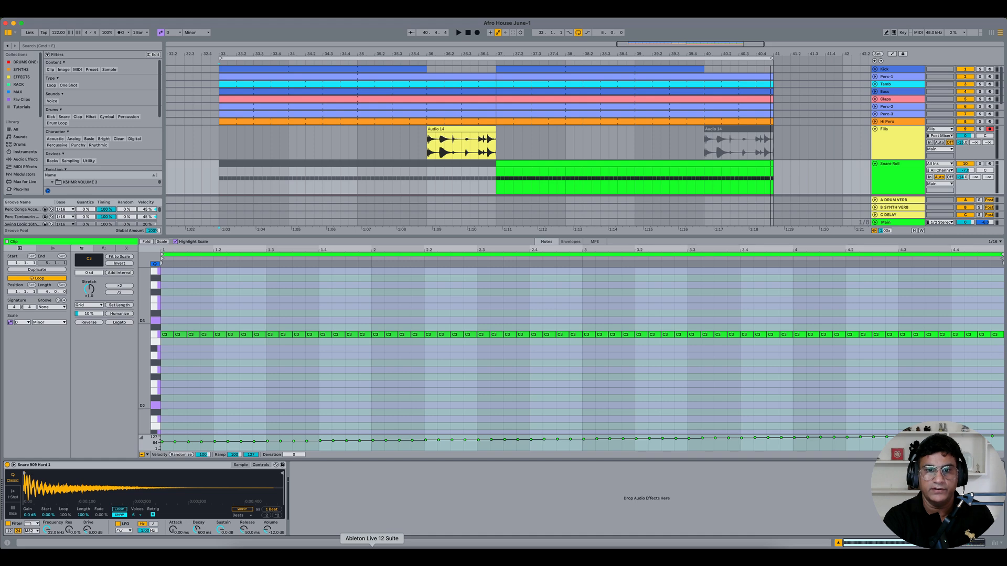
key("alt+super+3")
key("alt+super+4")
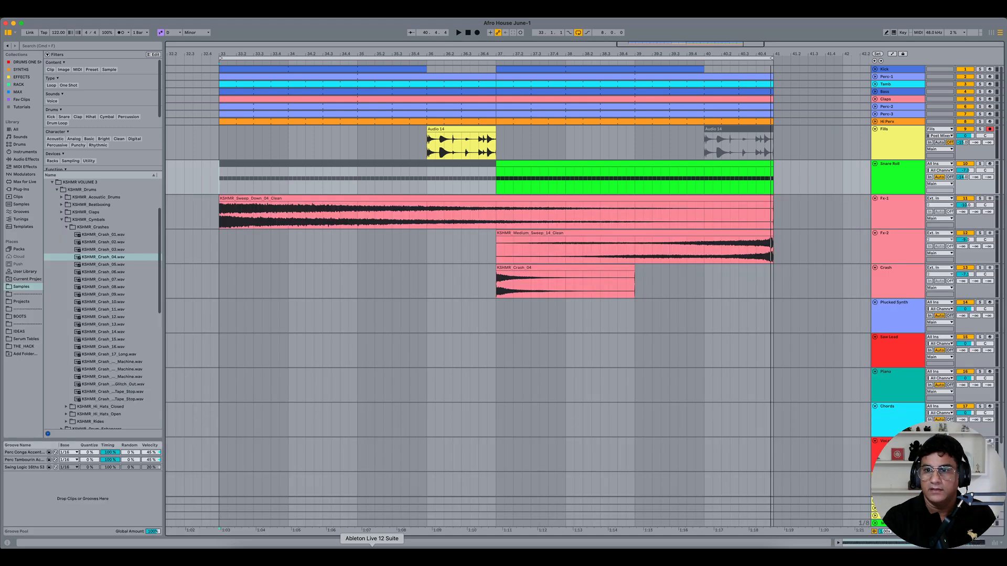
left_click(893, 328)
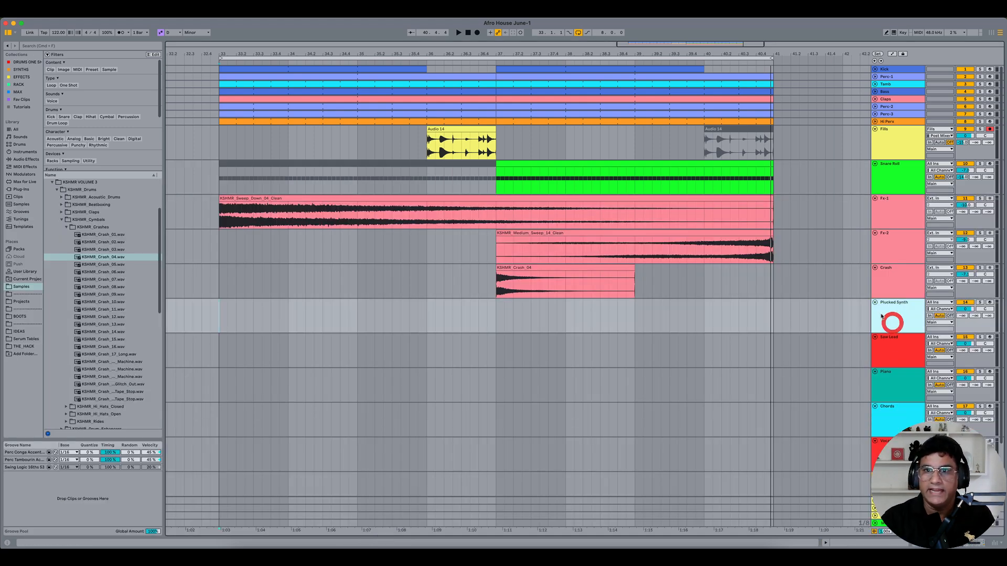
left_click_drag(771, 57, 526, 208)
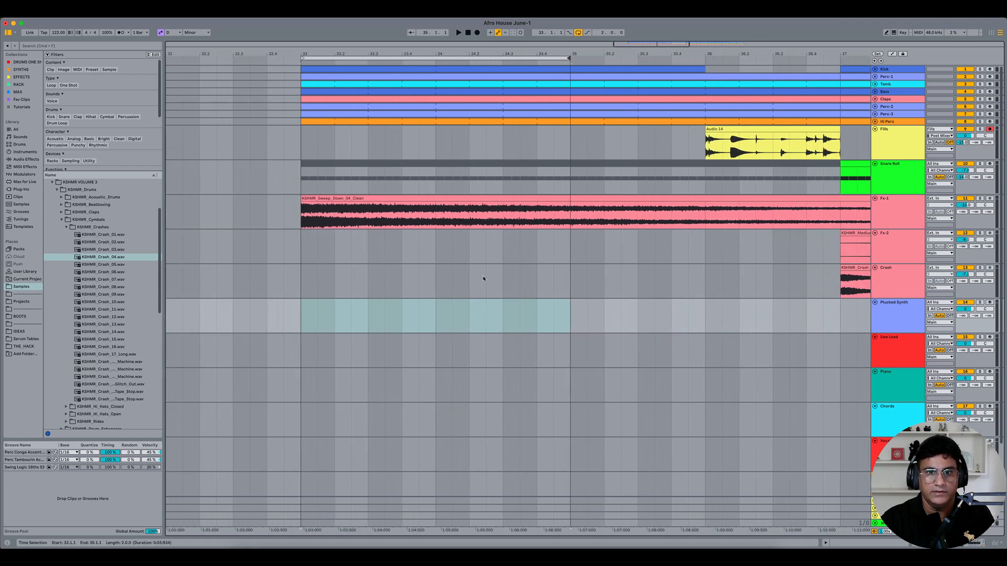
right_click(326, 320)
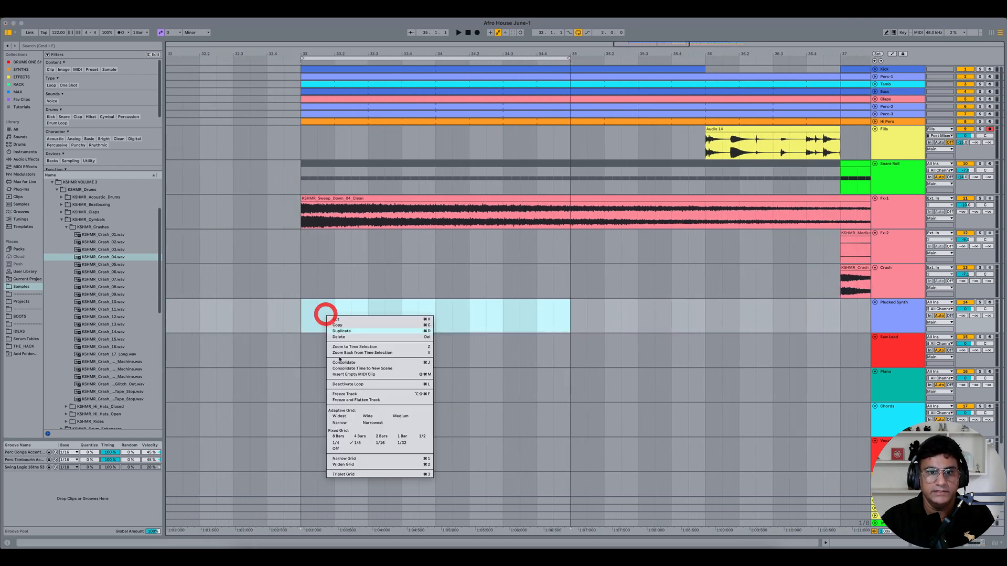
left_click(379, 374)
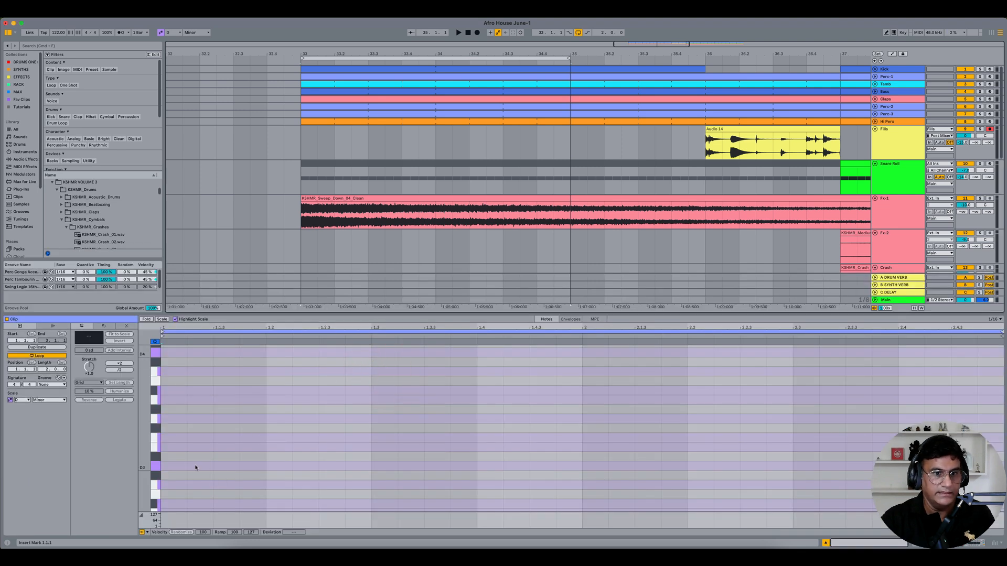
- Add four consecutive D2 sixteenth notes on the clip's first beat and shorten the clip loop to one beat
scroll(203, 457, "down", 5)
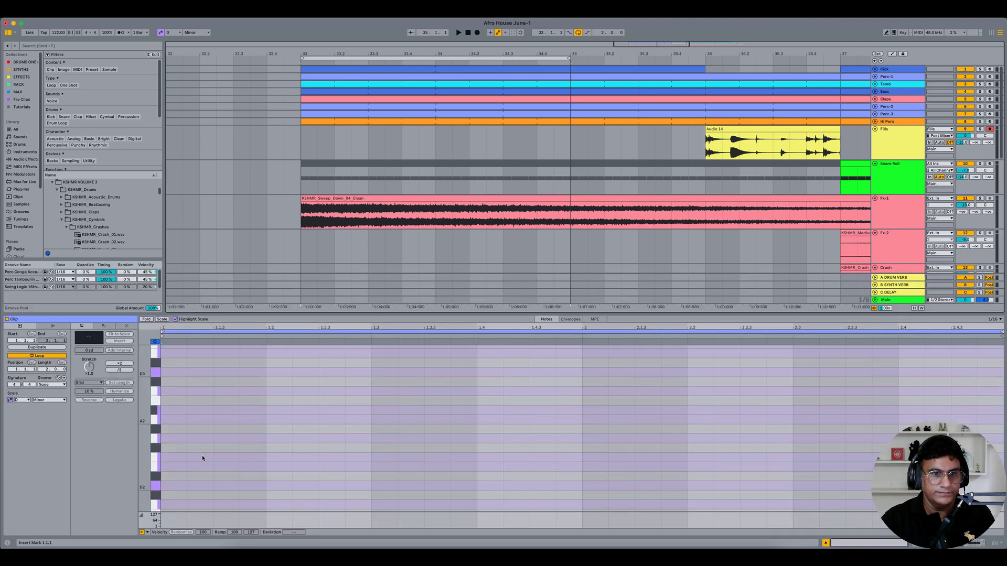
right_click(252, 461)
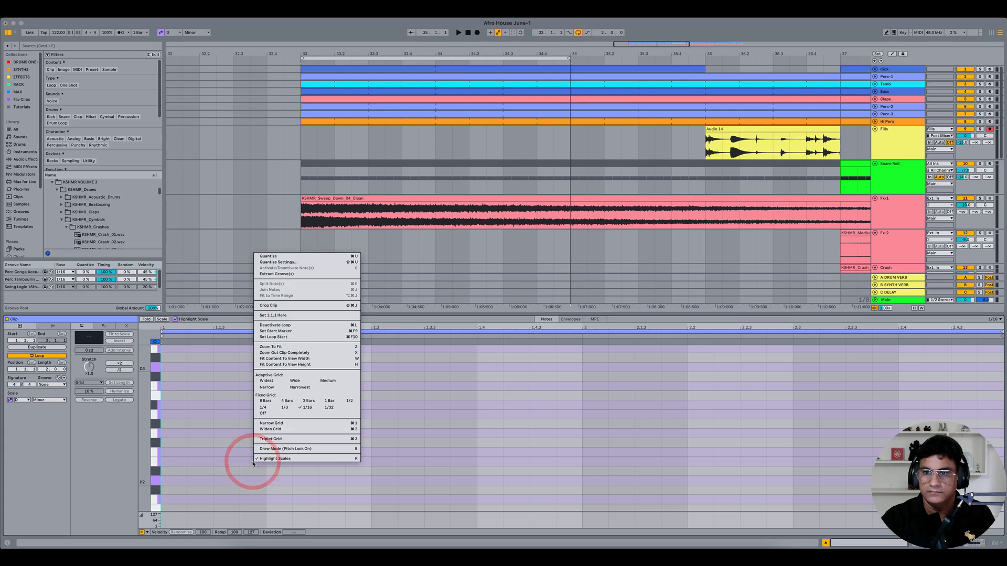
left_click(198, 470)
double_click(169, 480)
double_click(200, 480)
double_click(226, 481)
double_click(253, 481)
left_click_drag(1001, 330, 256, 432)
- Play the repeating D2 pattern and solo the Plucked Synth track
scroll(416, 229, "down", 4)
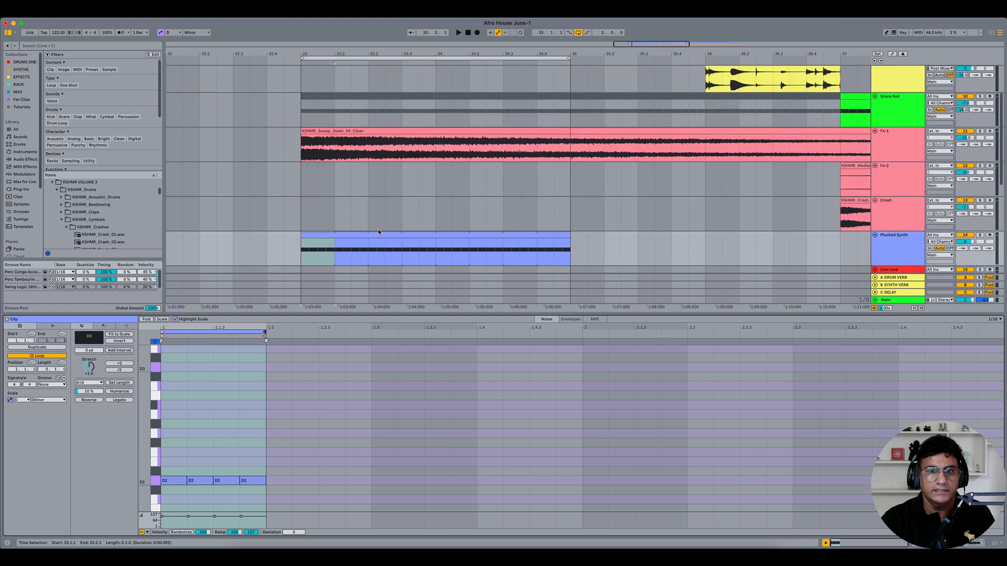
left_click(416, 230)
key("space")
left_click(907, 237)
left_click(980, 230)
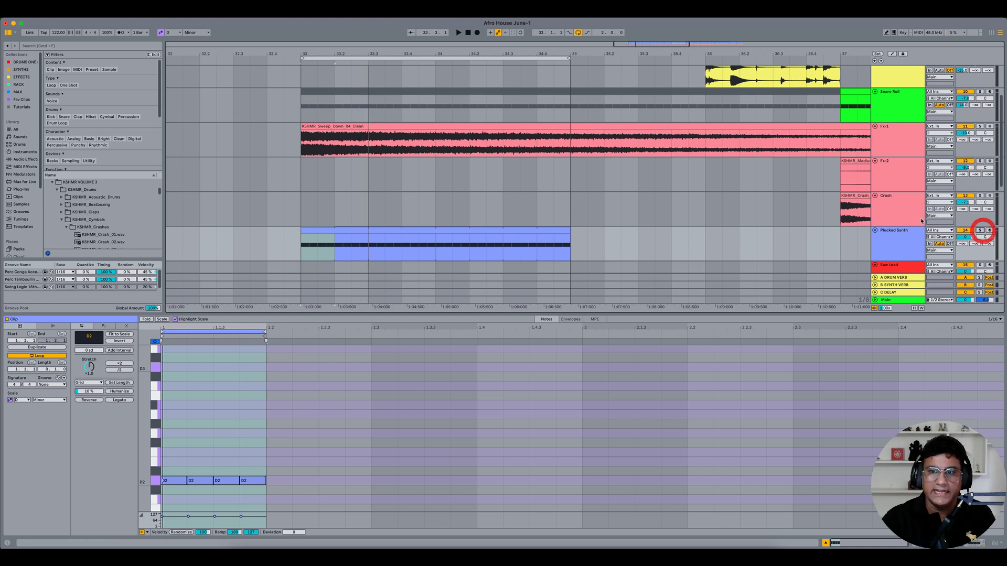
- Show the Plucked Synth track's Drift device below the clip and resize the note editor around the D2 notes
left_click(903, 239)
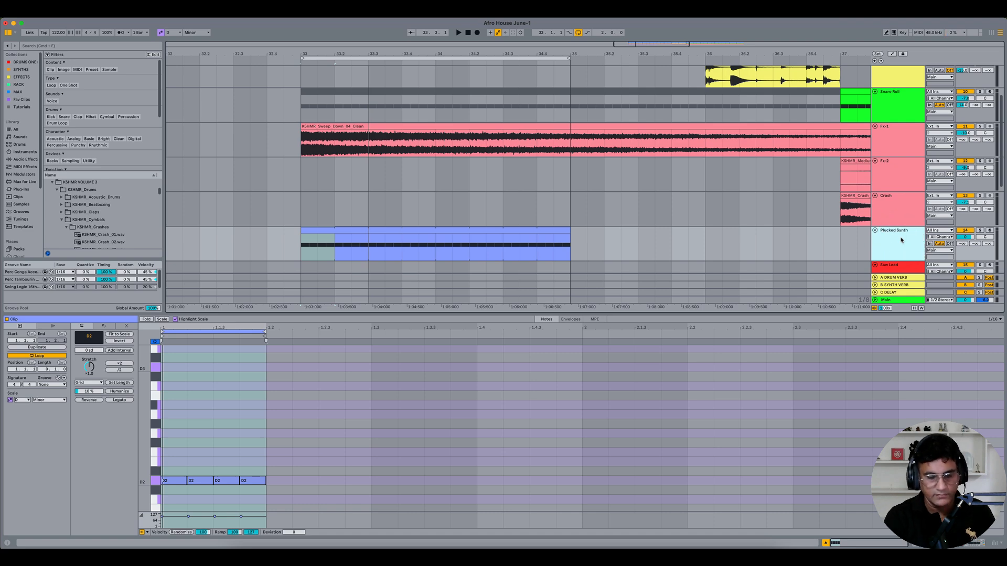
key("alt+super+4")
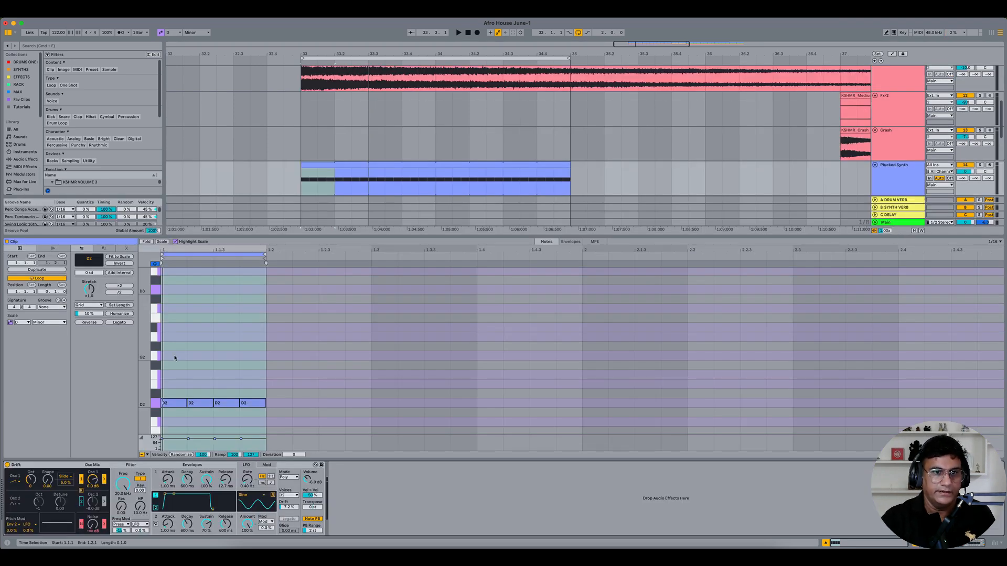
left_click_drag(149, 326, 142, 326)
left_click_drag(244, 241, 258, 300)
left_click(148, 386)
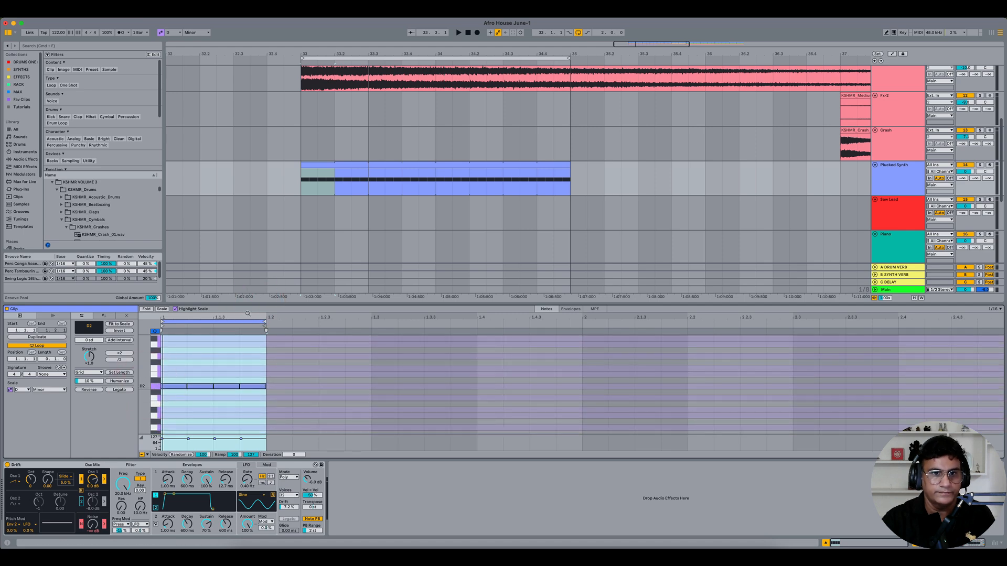
left_click_drag(164, 317, 164, 349)
left_click(233, 387)
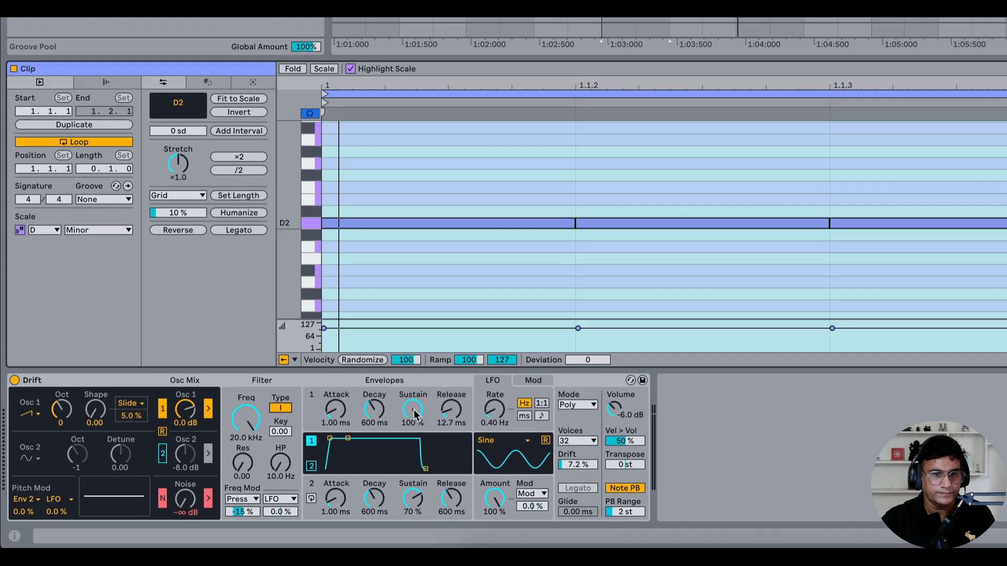
- Lower Drift's envelope 1 sustain to 23% while checking the sound in playback
left_click_drag(208, 483, 208, 495)
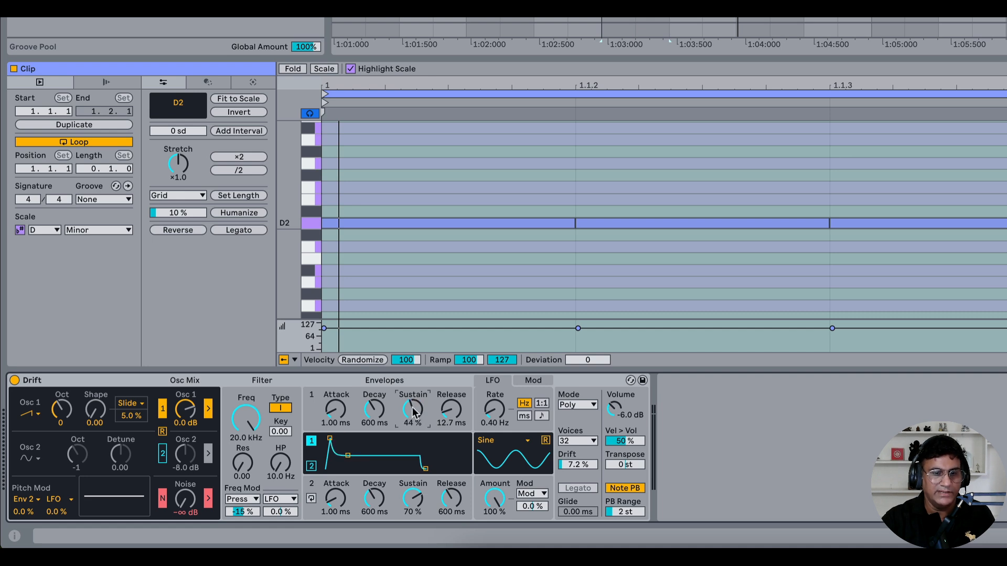
left_click_drag(419, 408, 420, 415)
key("space")
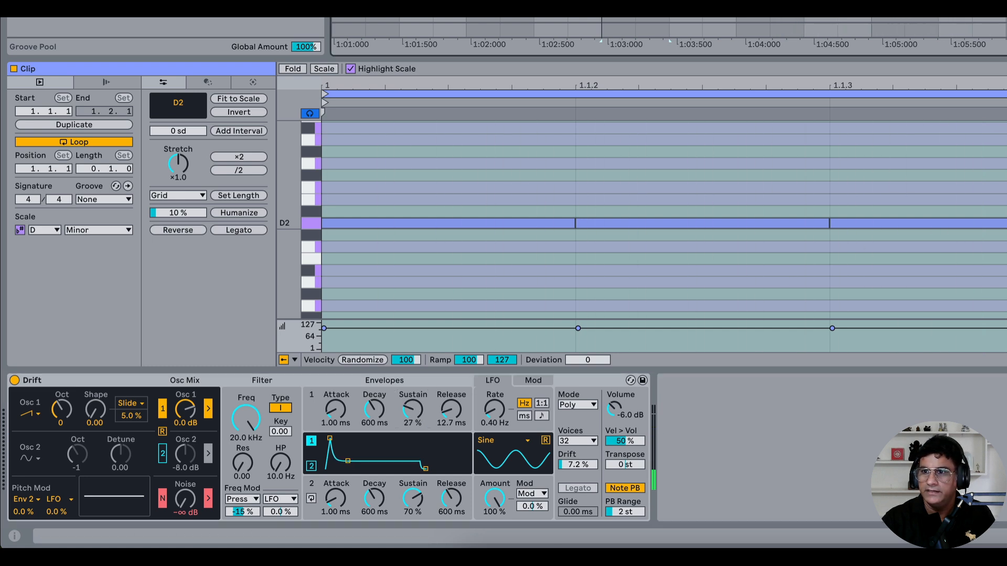
key("space")
left_click_drag(416, 414, 416, 415)
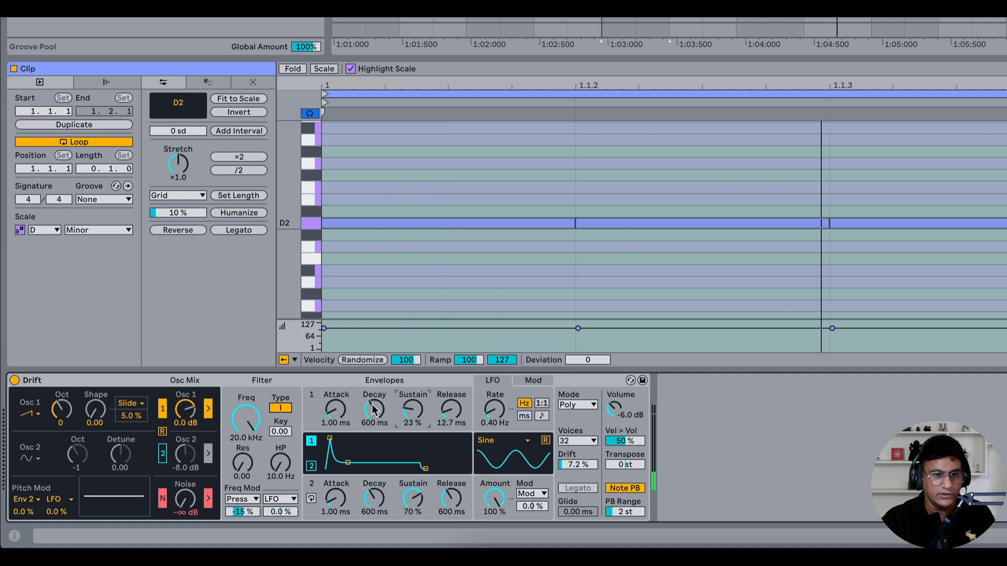
- Shape Drift's envelope 1 into a pluck with 198 ms decay, 14% sustain and 124 ms release during playback
left_click_drag(374, 410, 412, 417)
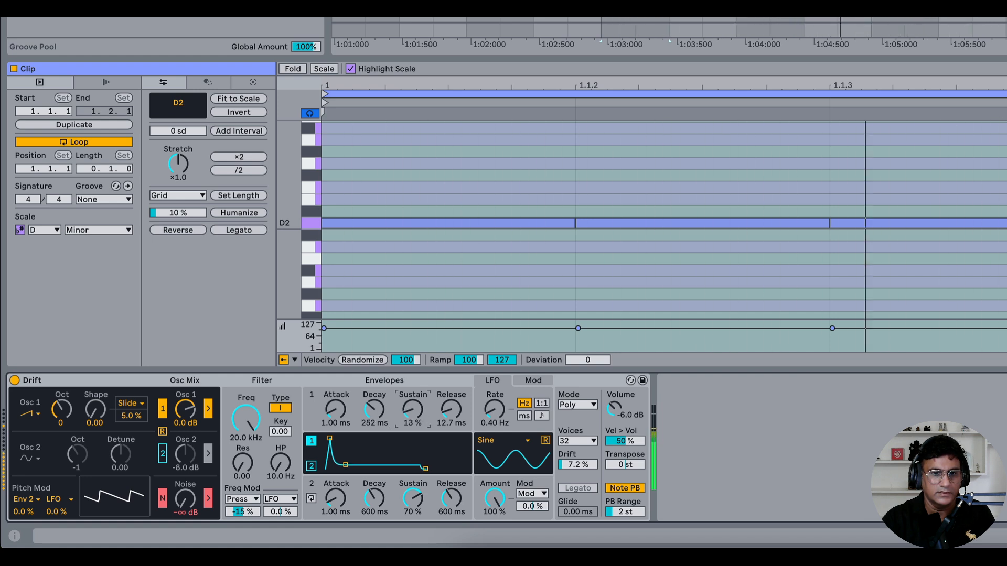
left_click(451, 410)
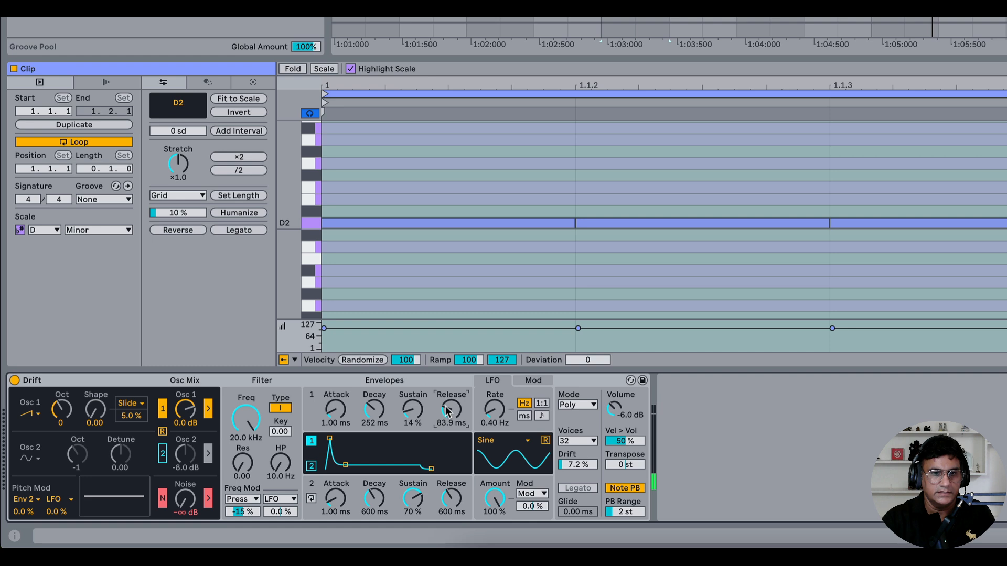
left_click_drag(451, 411, 451, 419)
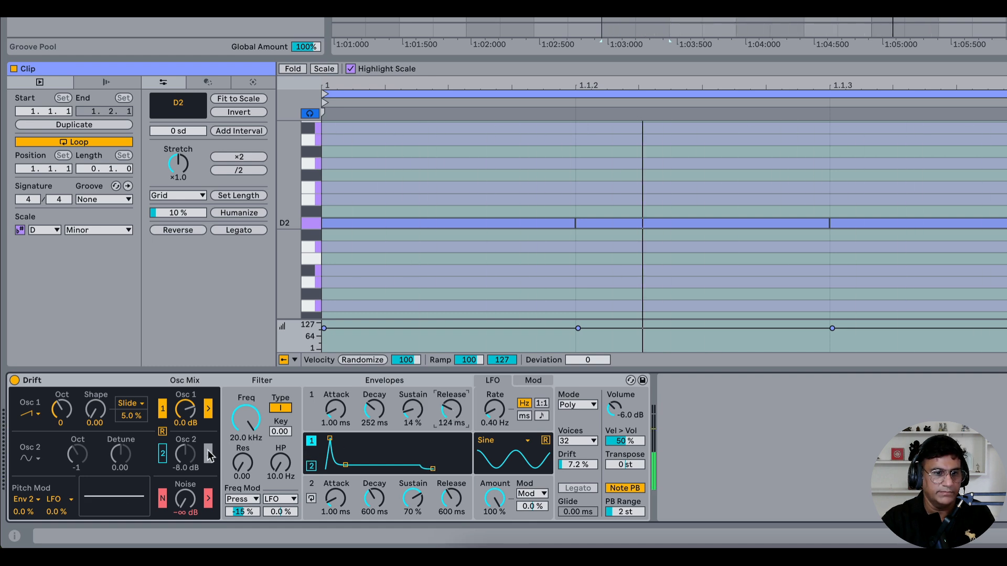
left_click(339, 435)
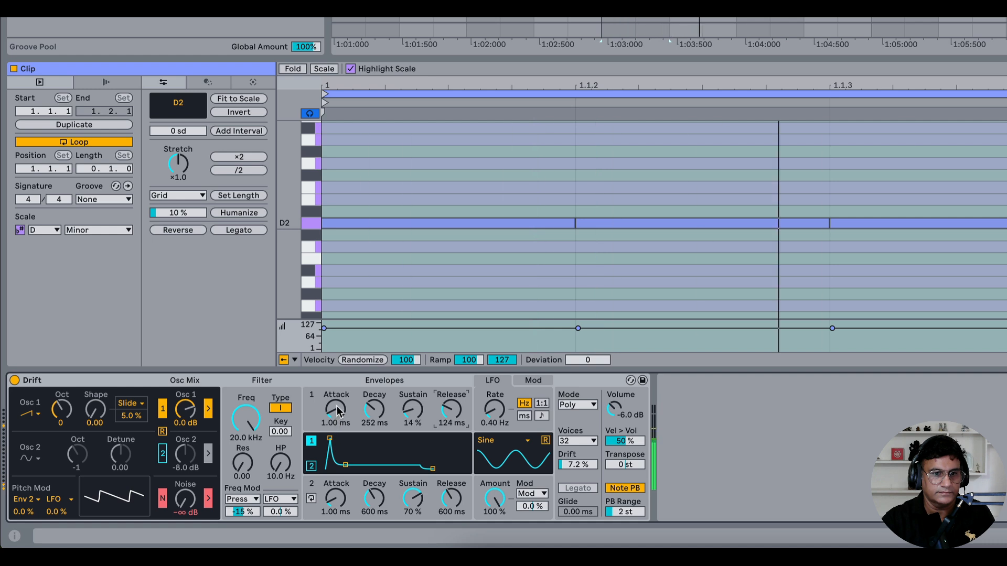
left_click_drag(372, 414, 371, 418)
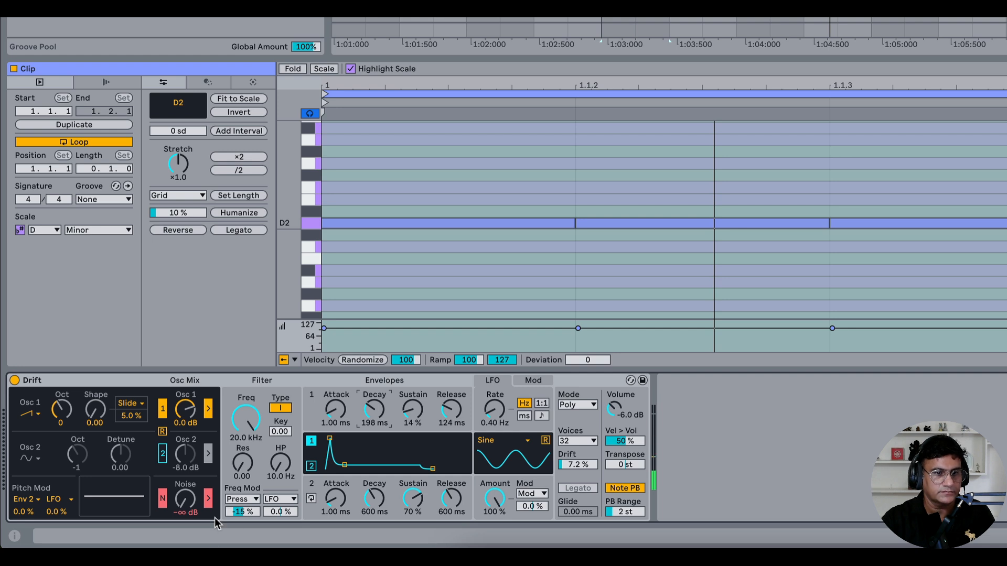
key("space")
- Raise Drift's noise level to -4.0 dB and lower the filter frequency to 109 Hz
left_click_drag(185, 498, 185, 493)
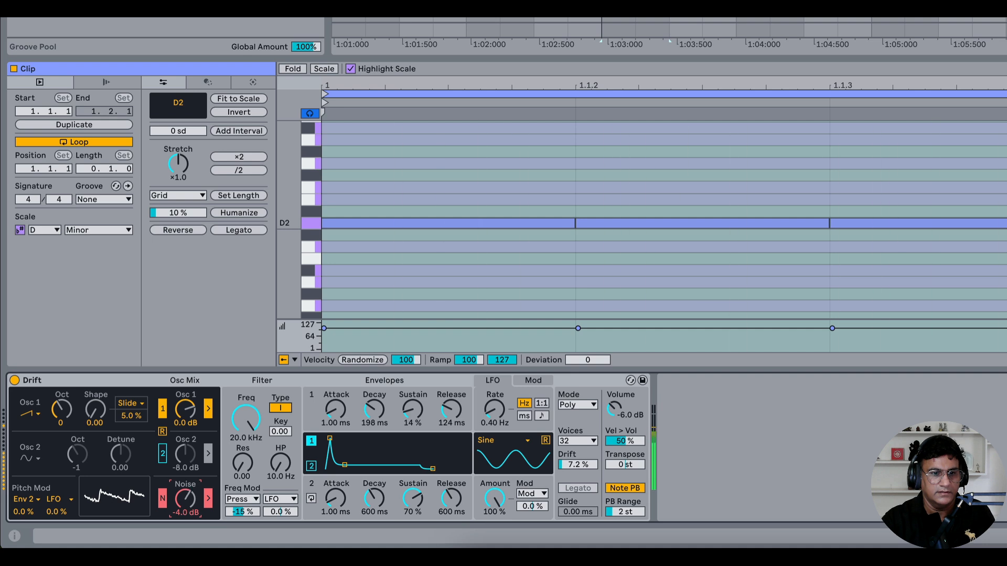
key("space")
left_click_drag(245, 418, 246, 469)
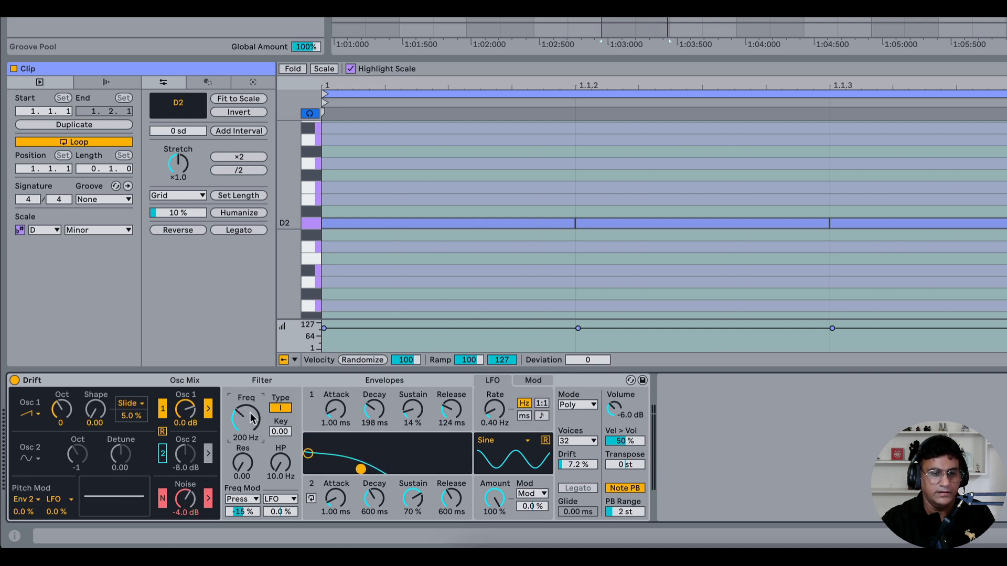
left_click_drag(254, 418, 254, 423)
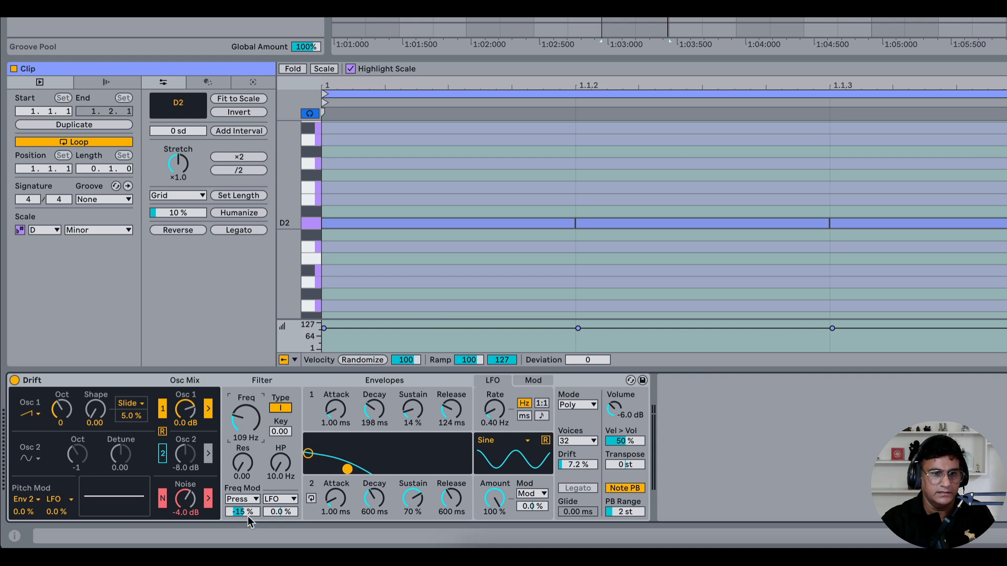
- Modulate Drift's filter frequency with Env 1 at an 81% amount and audition the sound
left_click(241, 498)
left_click(245, 407)
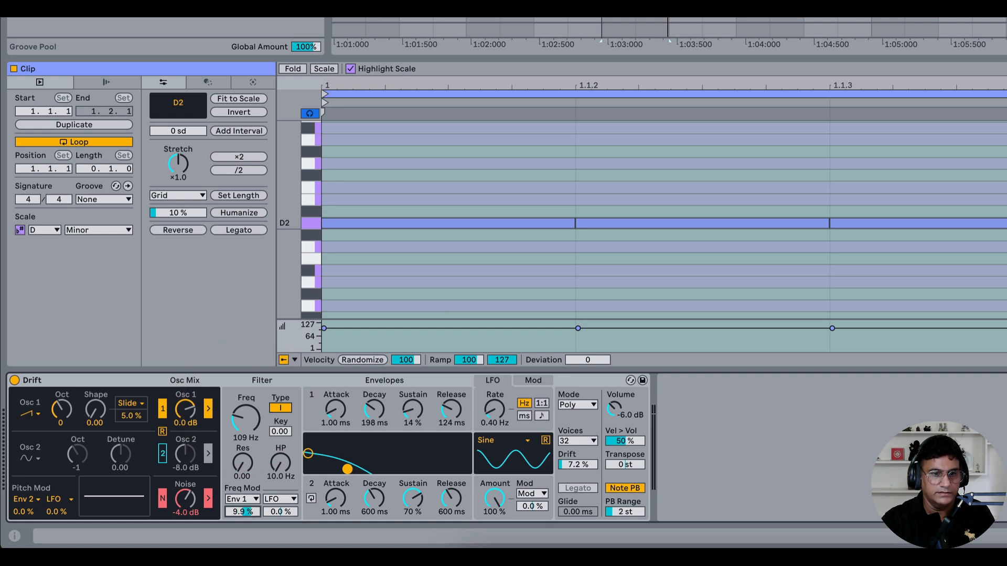
mouse_move(242, 511)
left_mouse_down()
mouse_move(242, 488)
mouse_move(242, 501)
left_mouse_up()
key("space")
key("space")
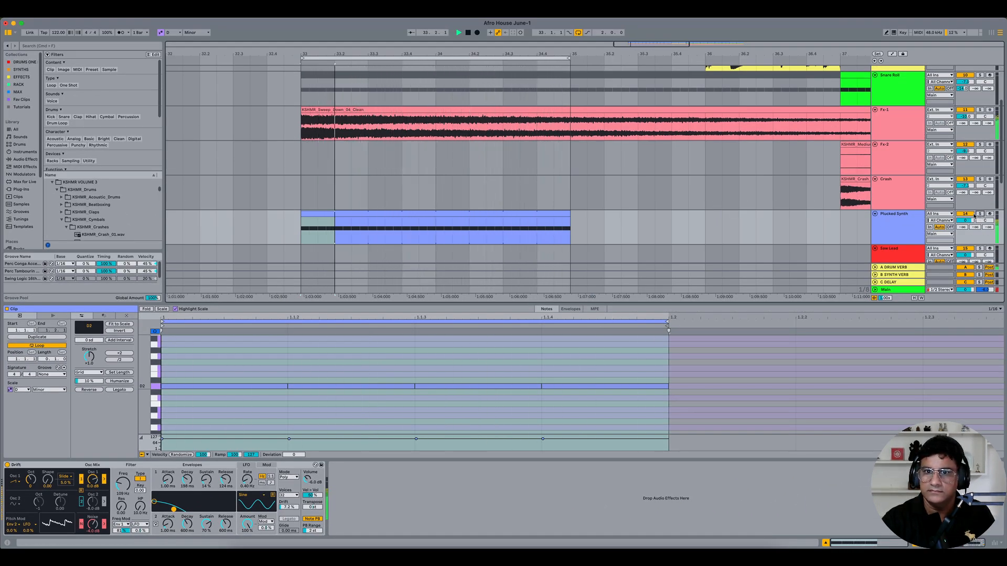
- Select the Plucked Synth track and set Drift's envelope 1 decay to 283 ms while checking the sound in playback
scroll(749, 215, "up", 2)
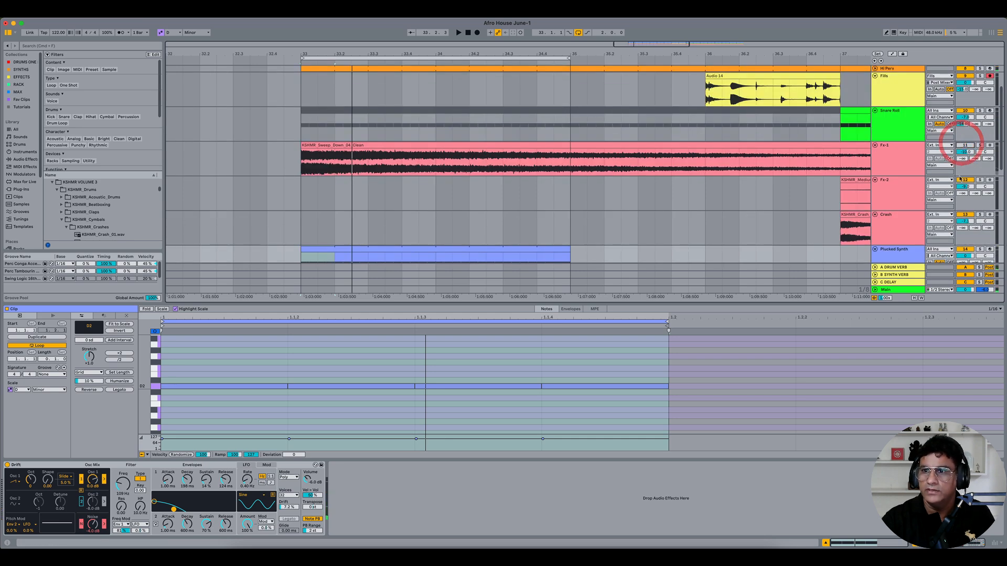
scroll(563, 211, "down", 1)
scroll(563, 210, "down", 2)
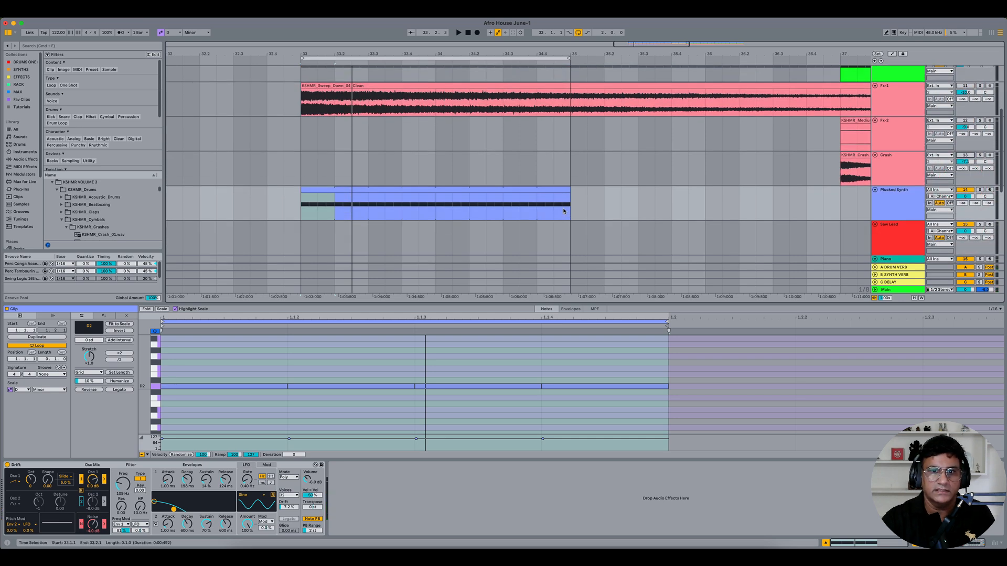
left_click(894, 198)
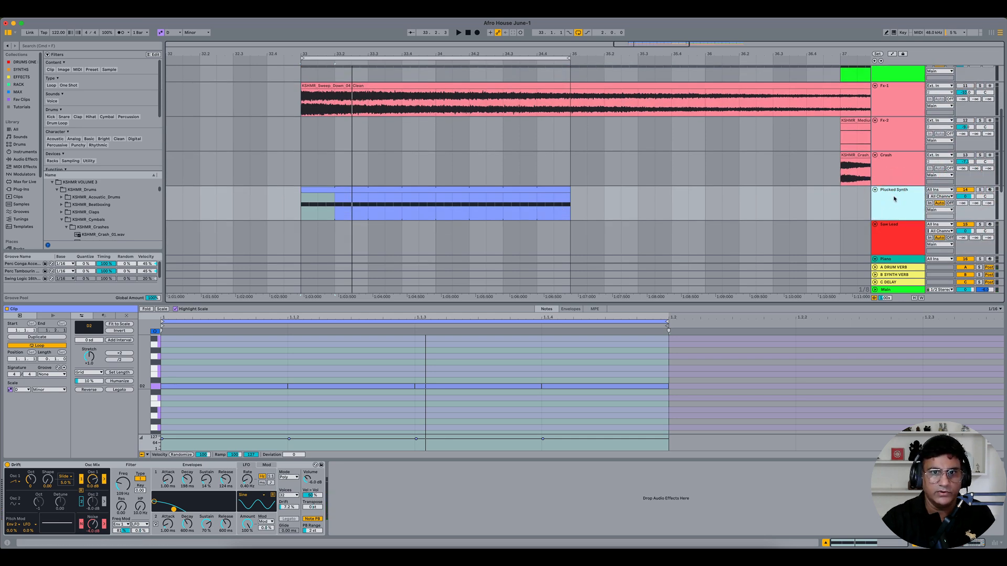
key("space")
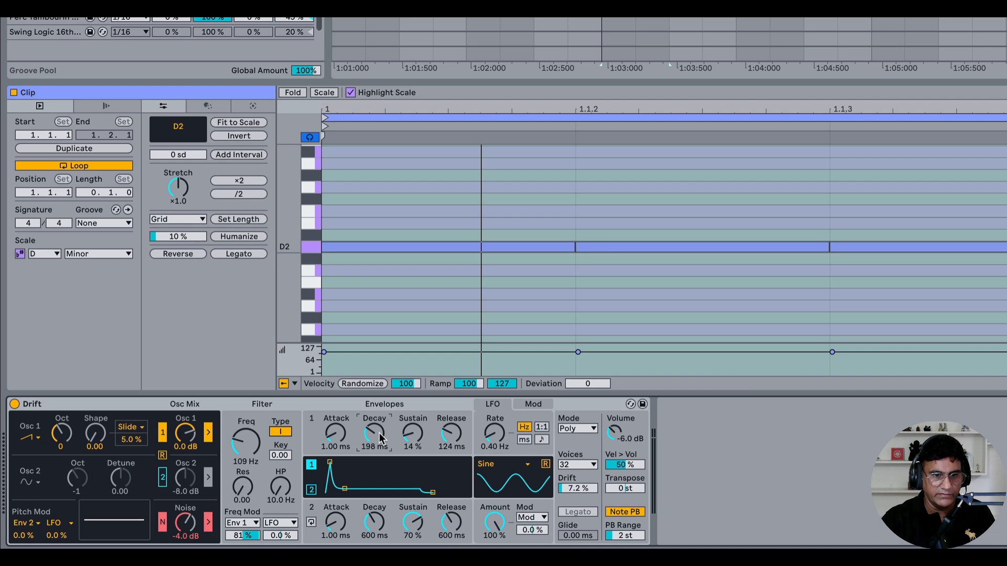
left_click_drag(379, 433, 379, 424)
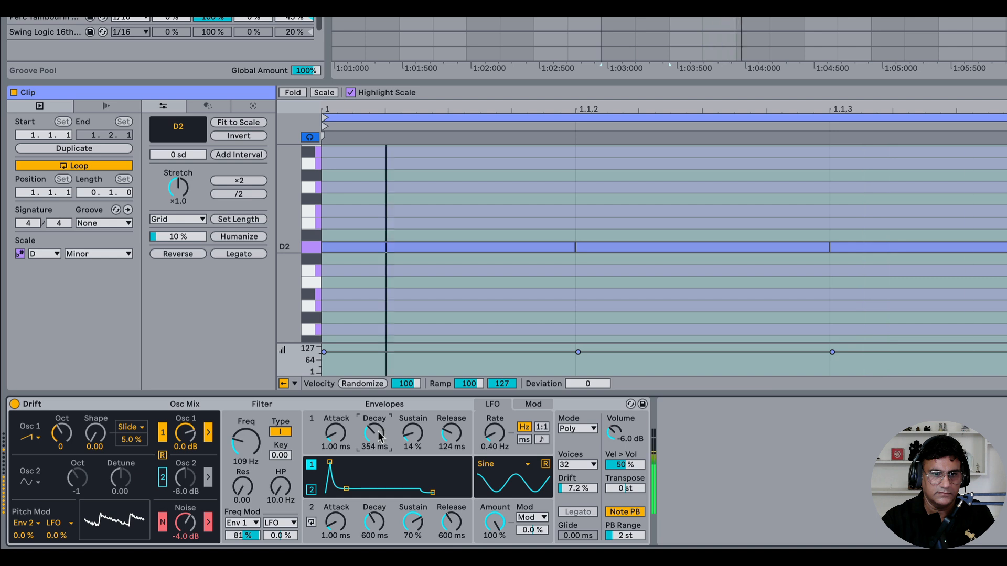
left_click_drag(377, 430, 377, 433)
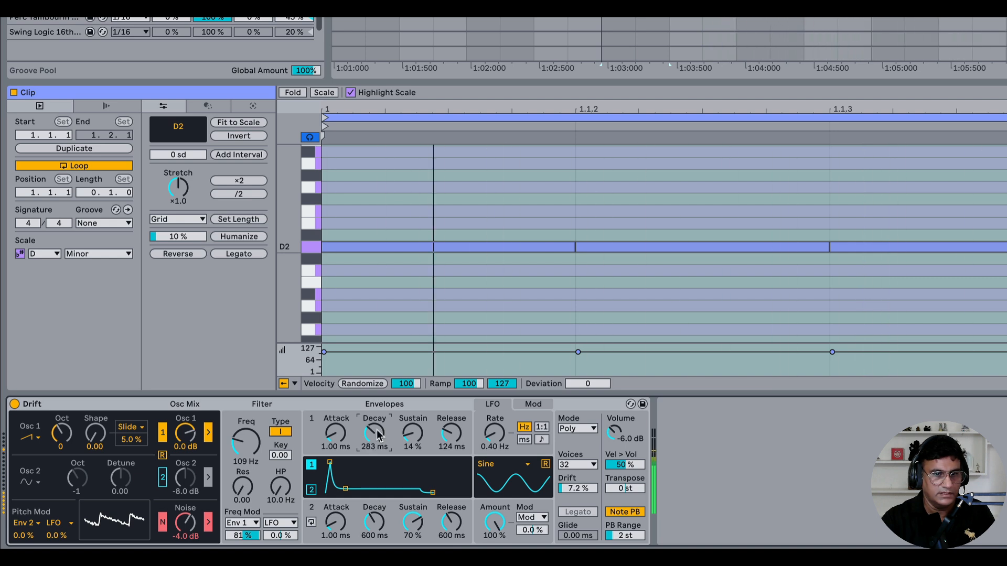
key("space")
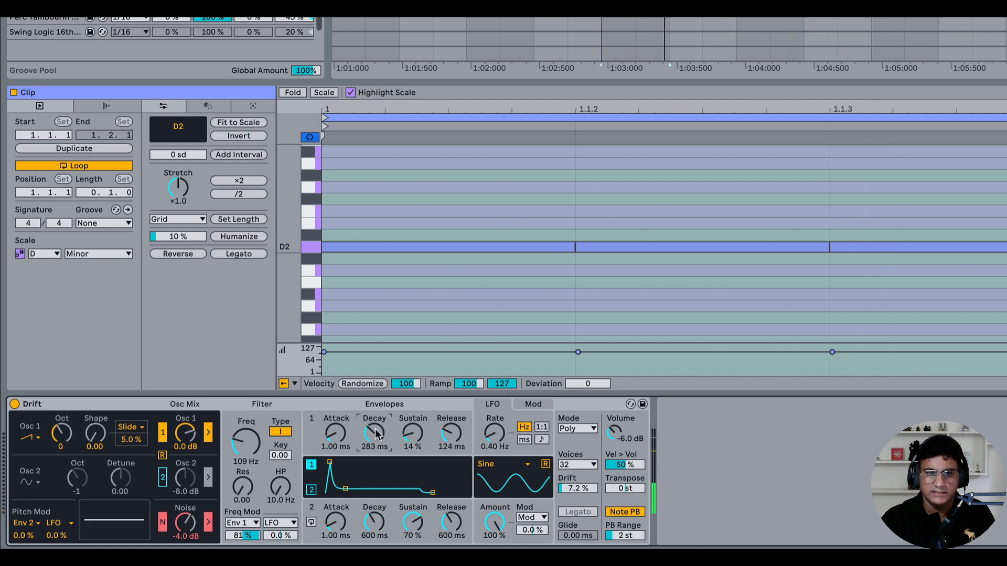
- Switch Drift's voice mode to Stereo and set its stereo spread to 60 % while auditioning the loop
left_click(577, 429)
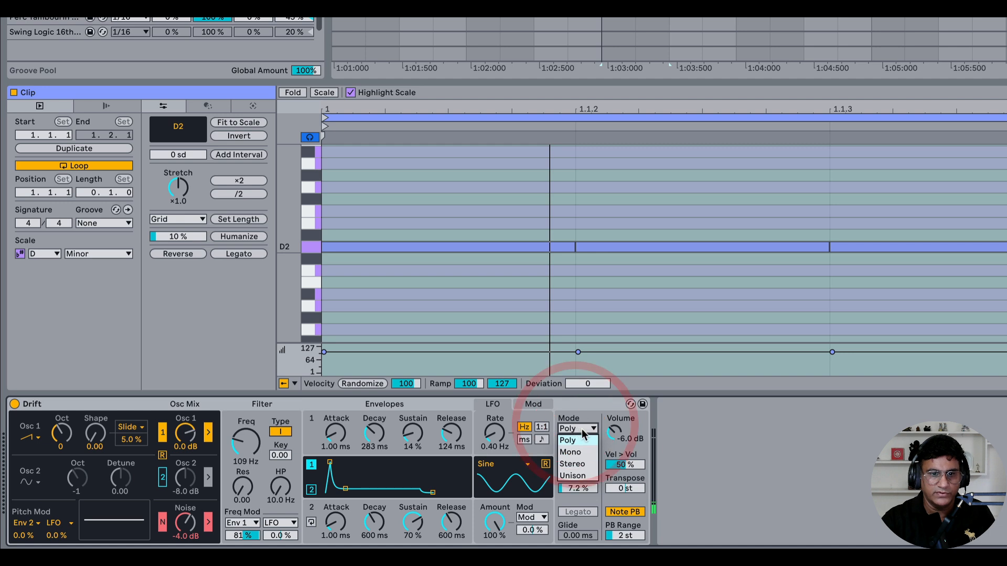
left_click(573, 463)
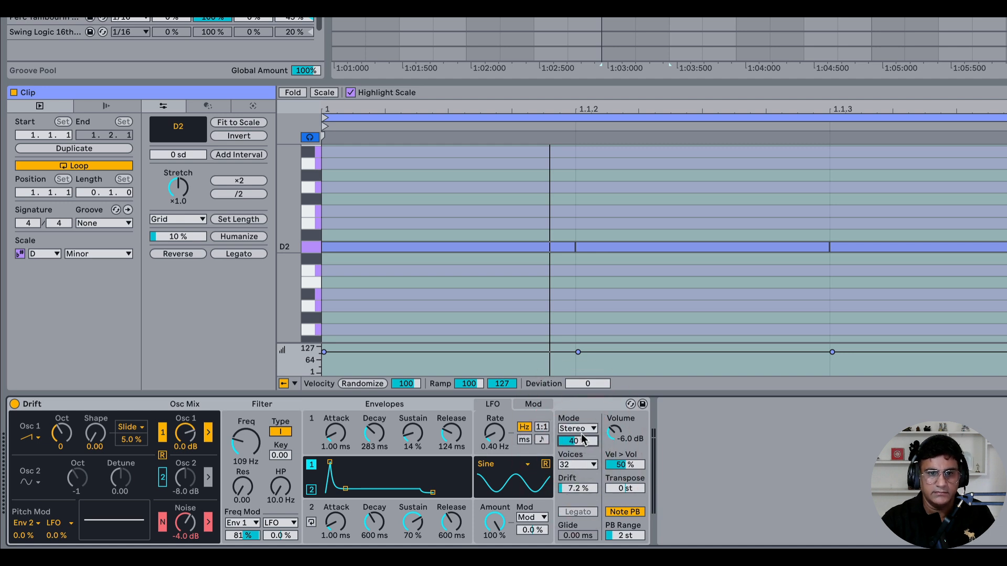
key("space")
left_click_drag(585, 443, 584, 439)
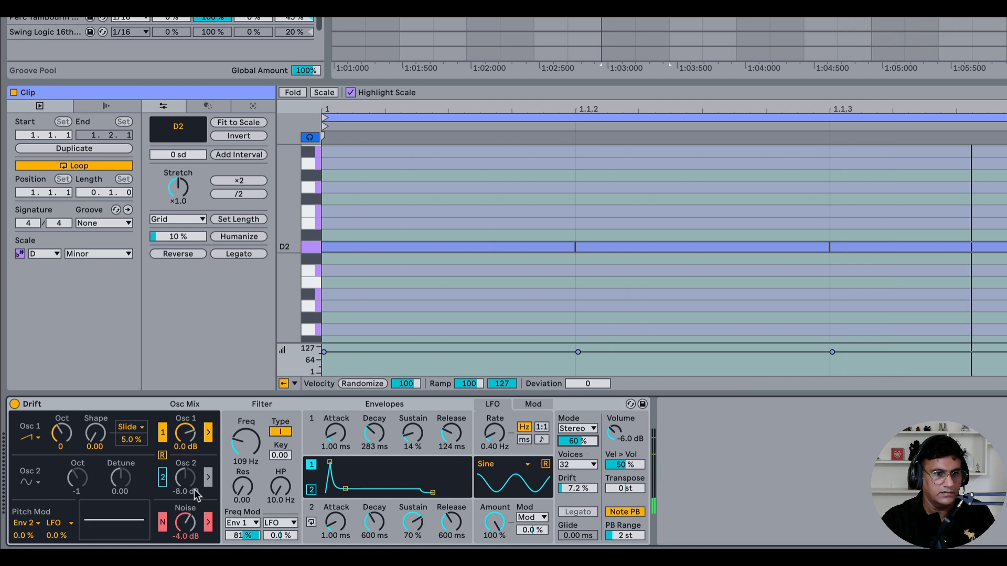
- Turn on Drift's oscillator 2 as a sawtooth at 0.0 dB and octave 0, then reset its detune after trying slight negative values
left_click(162, 477)
left_click_drag(185, 478, 185, 469)
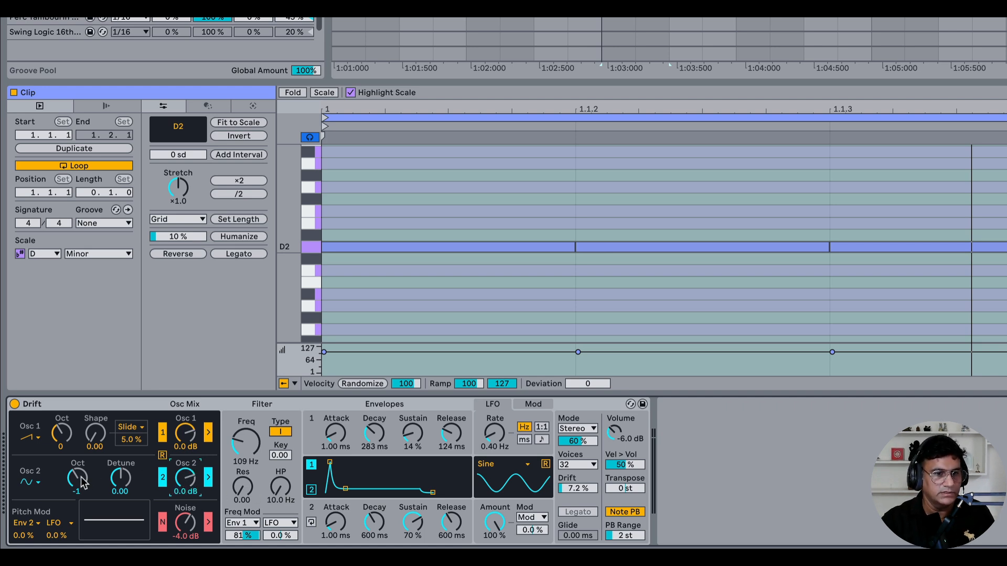
left_click(30, 481)
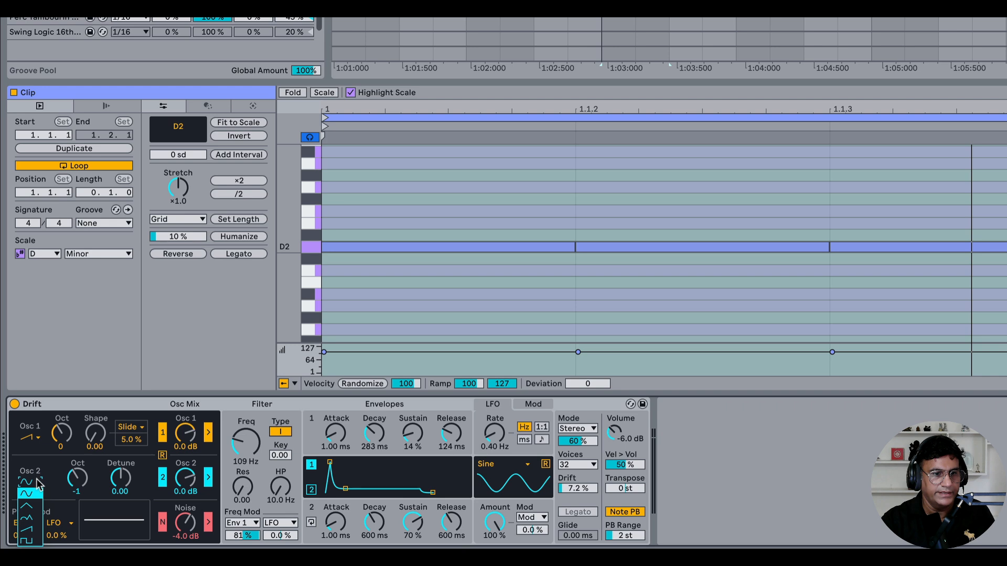
left_click(32, 531)
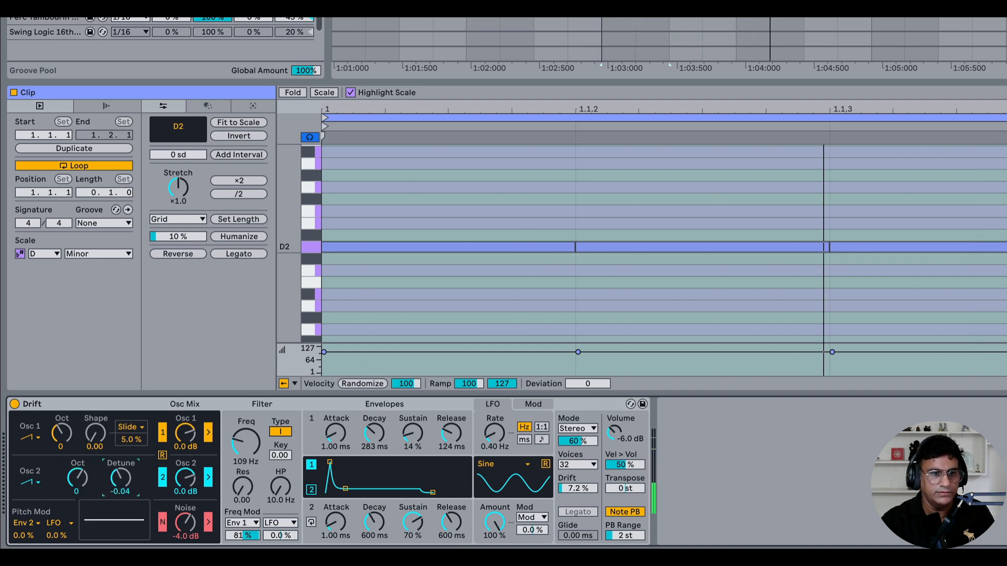
left_click_drag(121, 479, 122, 476)
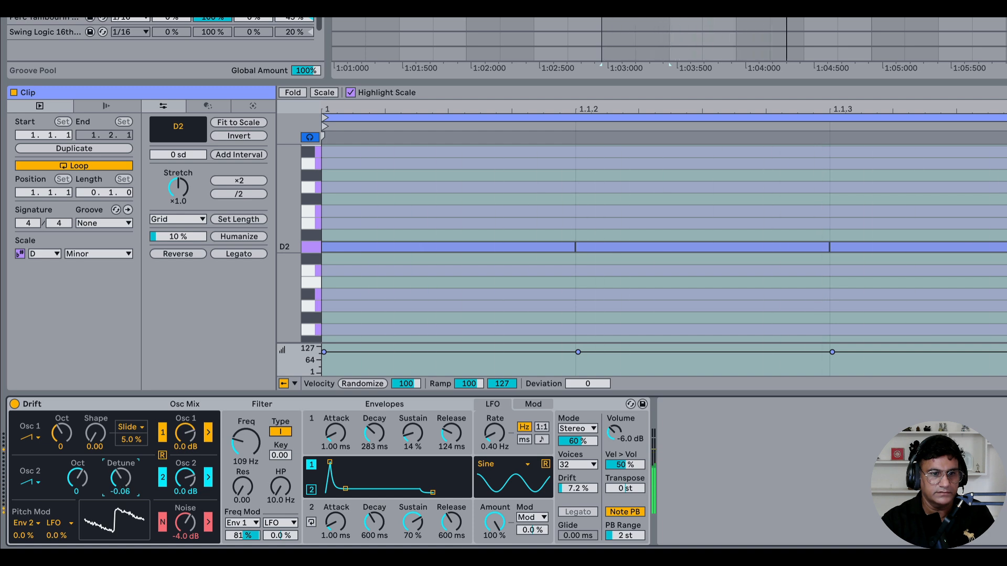
double_click(121, 482)
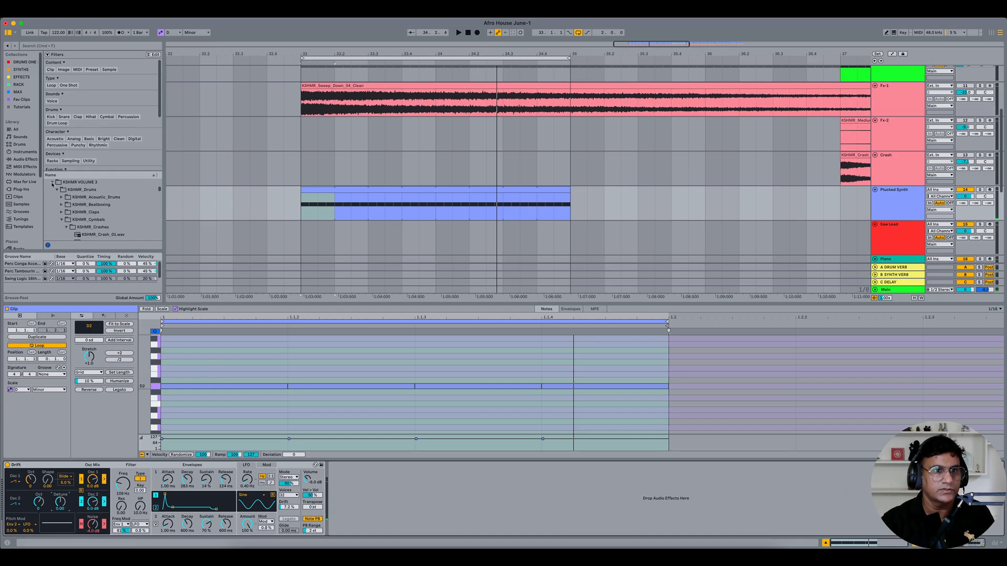
- Find Chorus-Ensemble among the modulation audio effects and add it after Drift on the Plucked Synth track
left_click(25, 159)
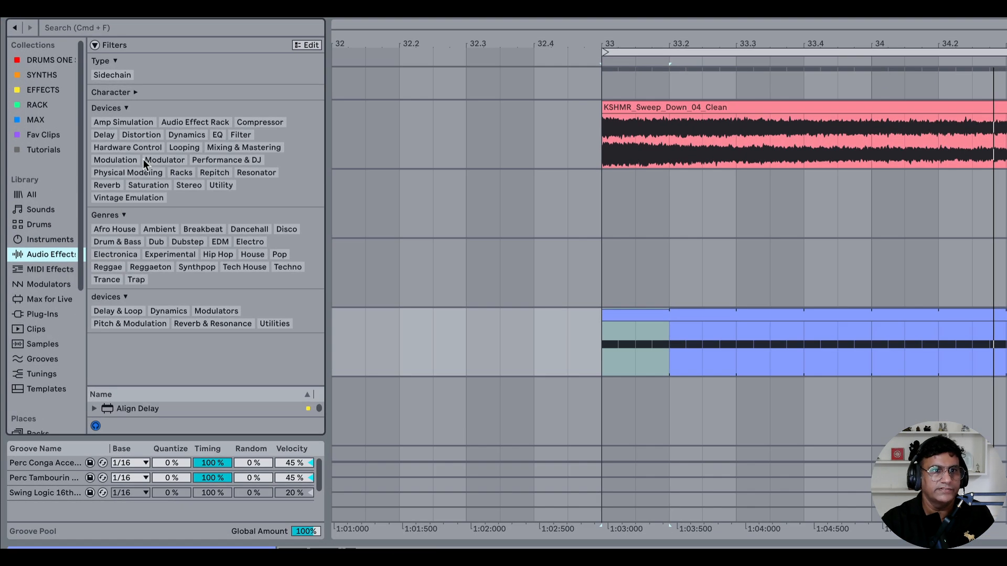
left_click(116, 160)
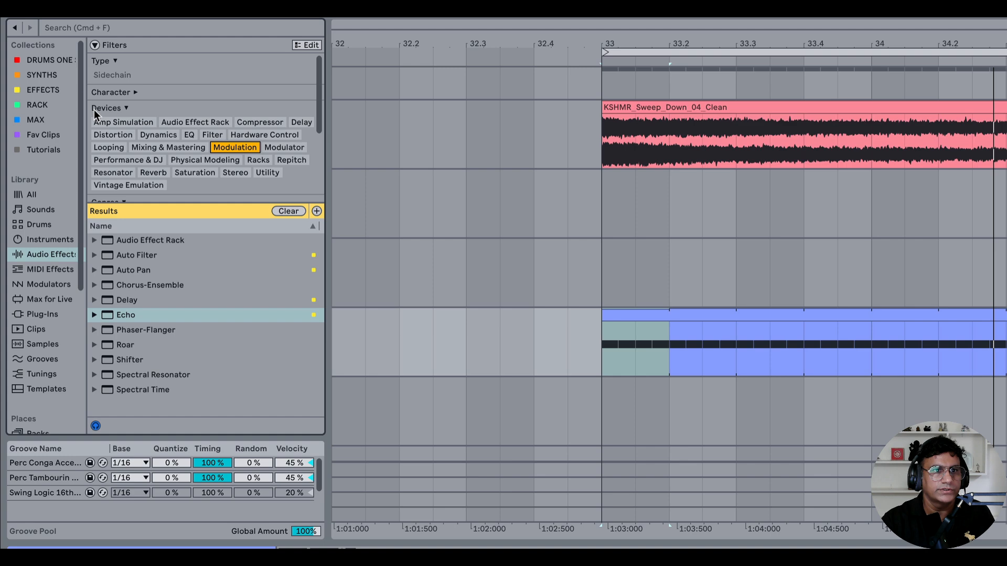
left_click(67, 26)
type("choru")
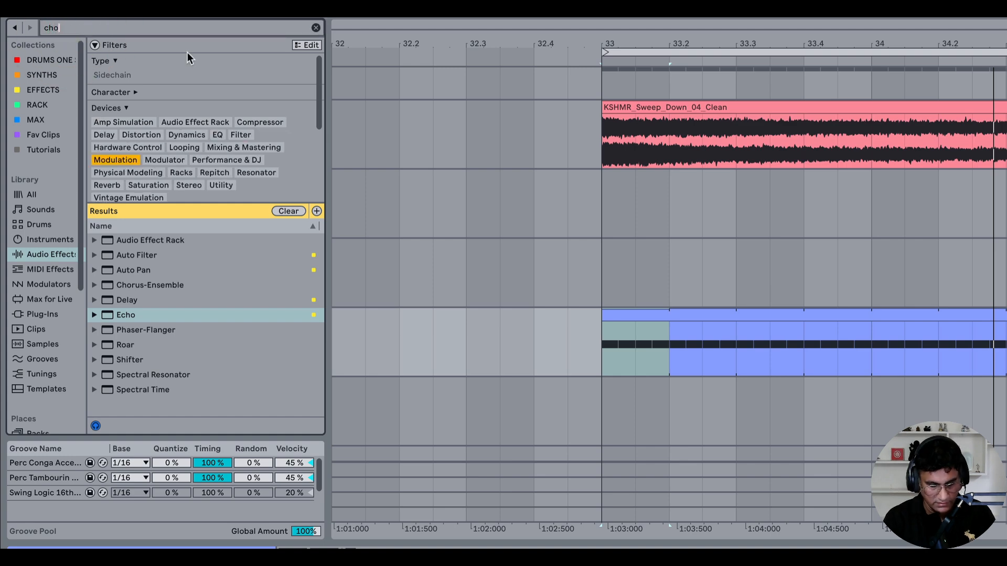
double_click(157, 240)
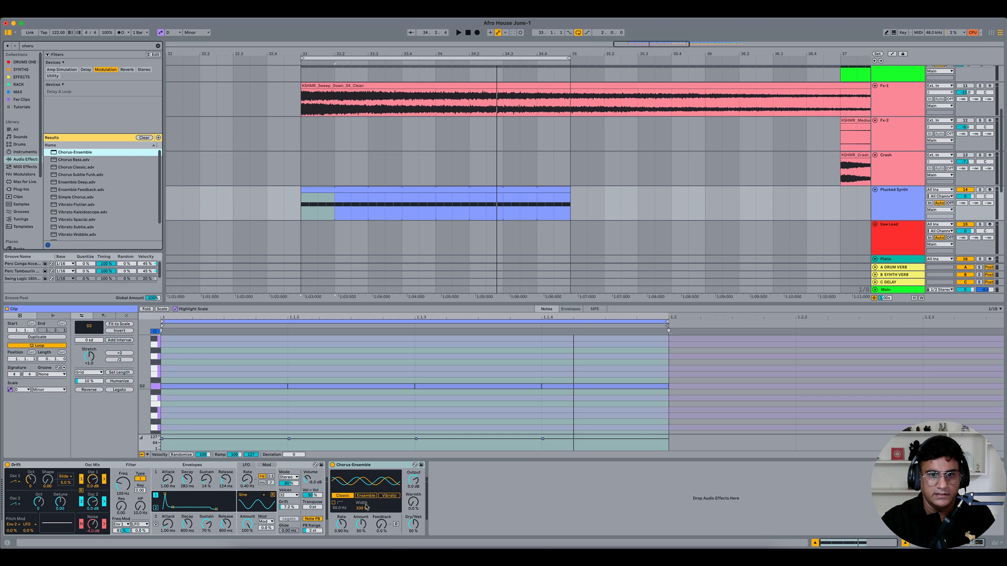
- Set Chorus-Ensemble to Ensemble mode, raise its Amount and lower its Dry/Wet while auditioning the loop
left_click(366, 496)
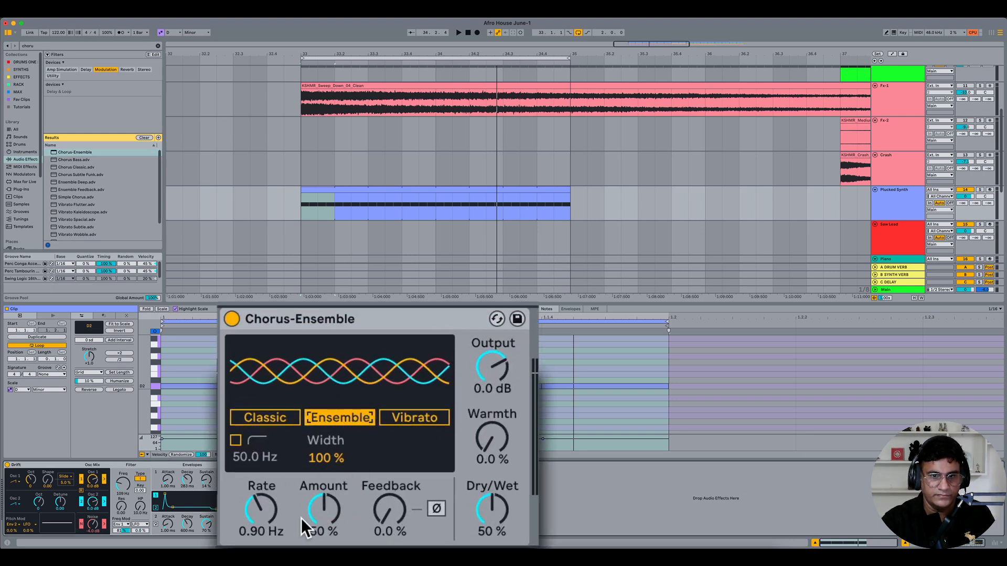
mouse_move(324, 509)
left_mouse_down()
mouse_move(324, 493)
mouse_move(323, 510)
left_mouse_up()
key("space")
left_click(480, 531)
key("space")
left_click_drag(488, 511, 491, 505)
key("space")
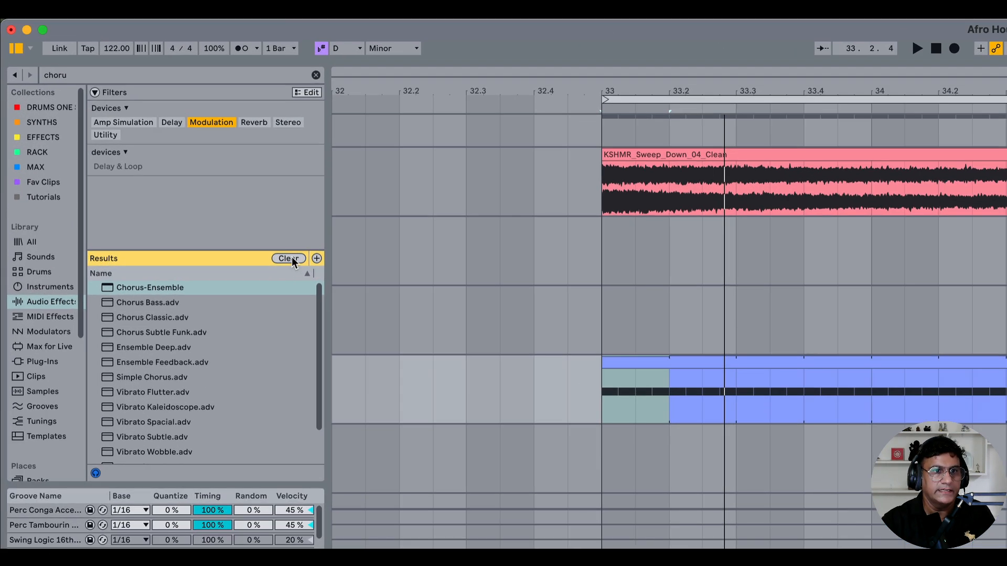
- Add the OTT preset of Multiband Dynamics after the chorus
left_click(144, 138)
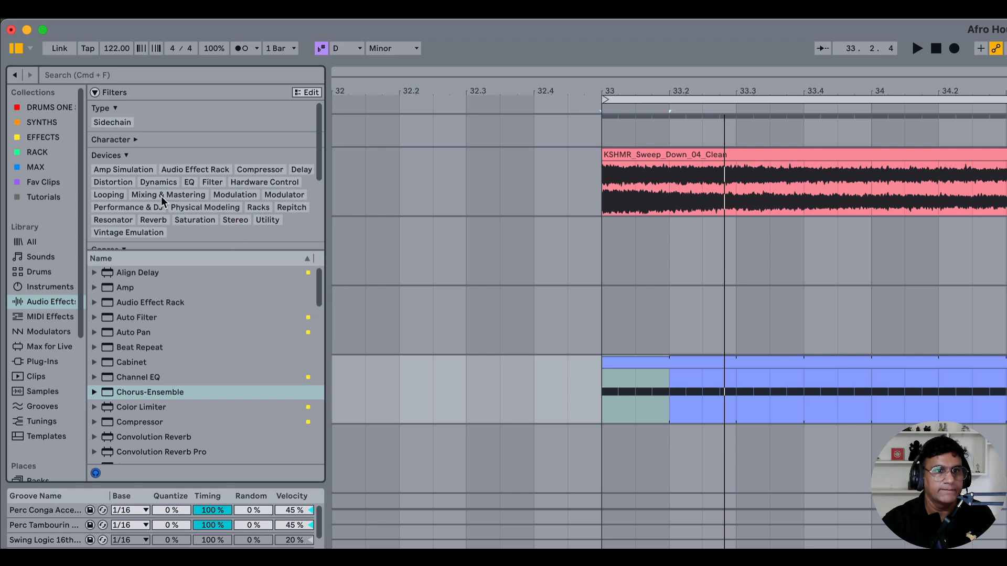
left_click(164, 183)
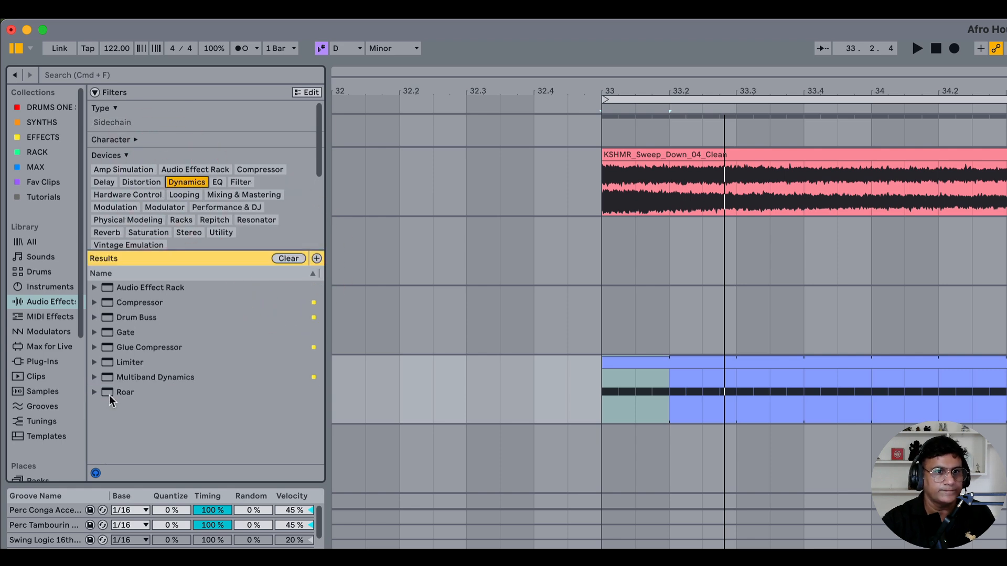
left_click(94, 377)
scroll(148, 368, "down", 5)
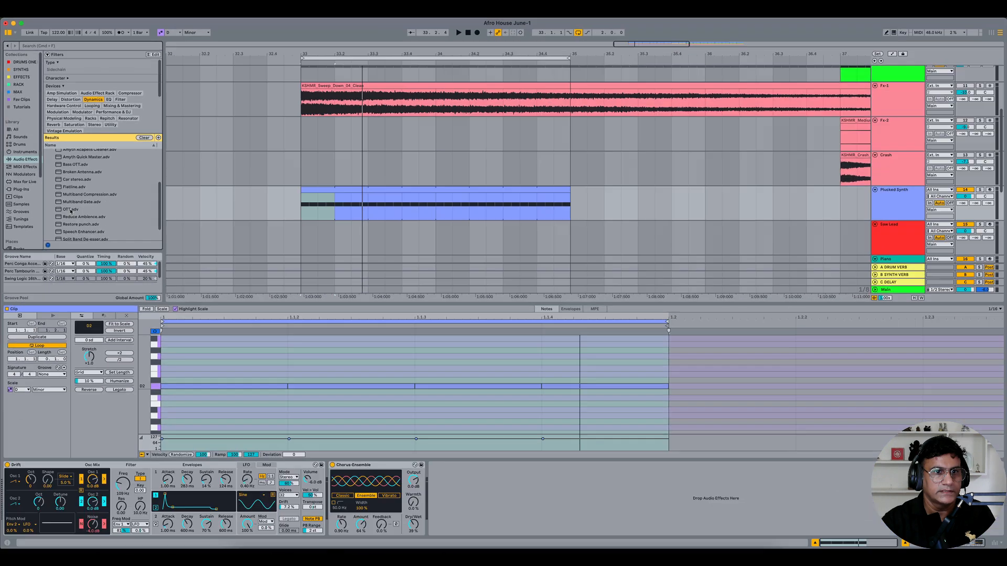
left_click_drag(132, 376, 518, 474)
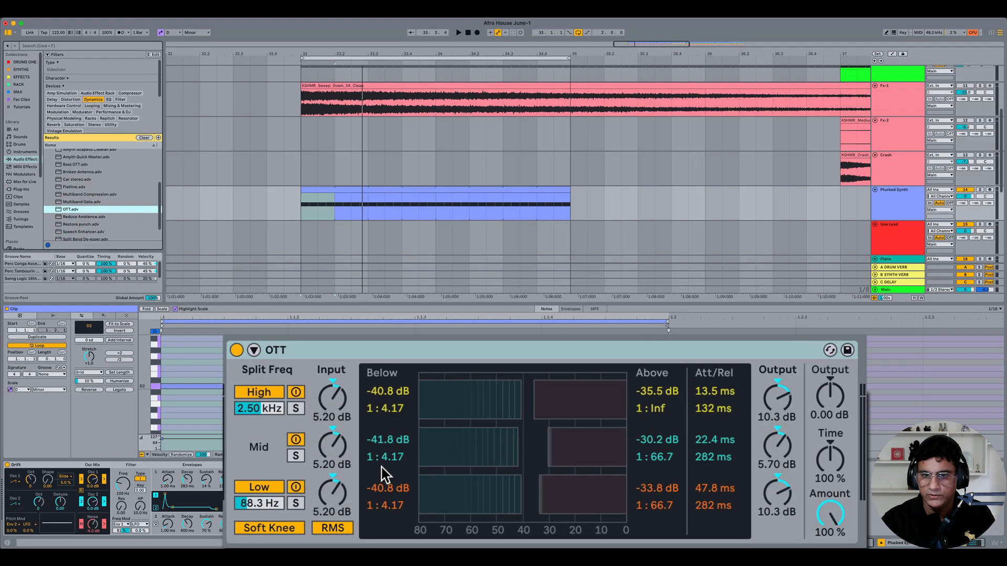
- Solo OTT's mid band and the Plucked Synth track, and listen to the mid band alone
left_click(295, 455)
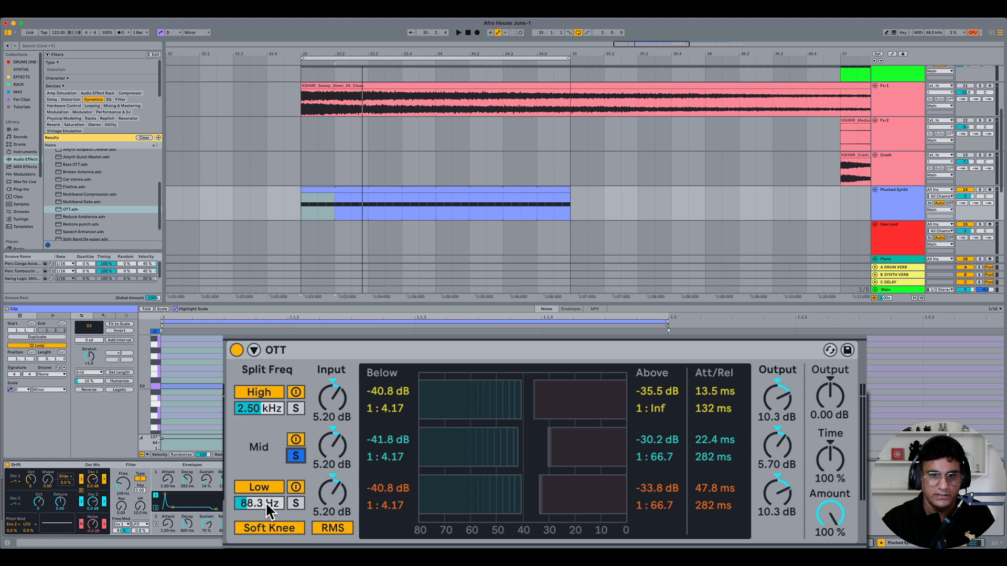
key("space")
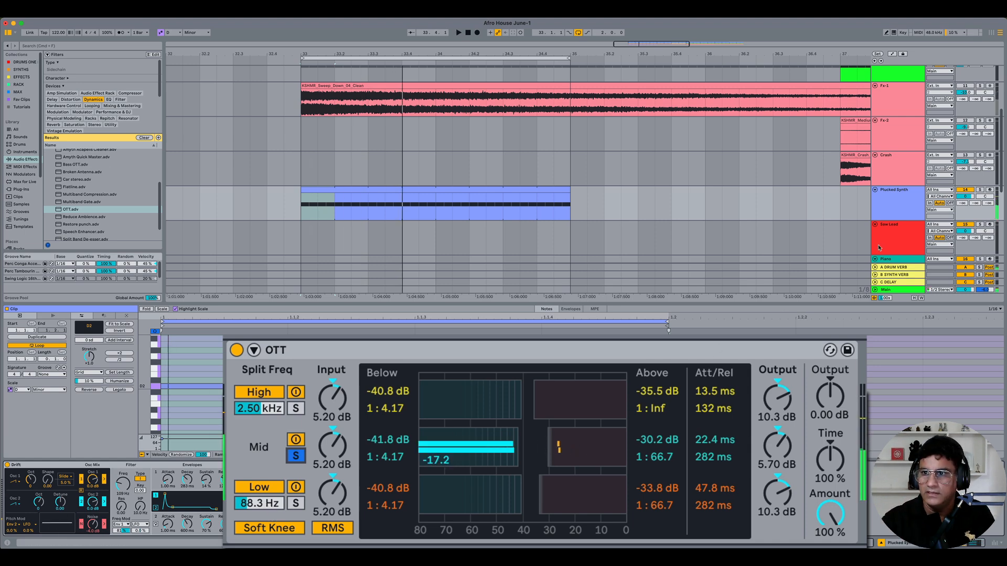
left_click(980, 190)
key("space")
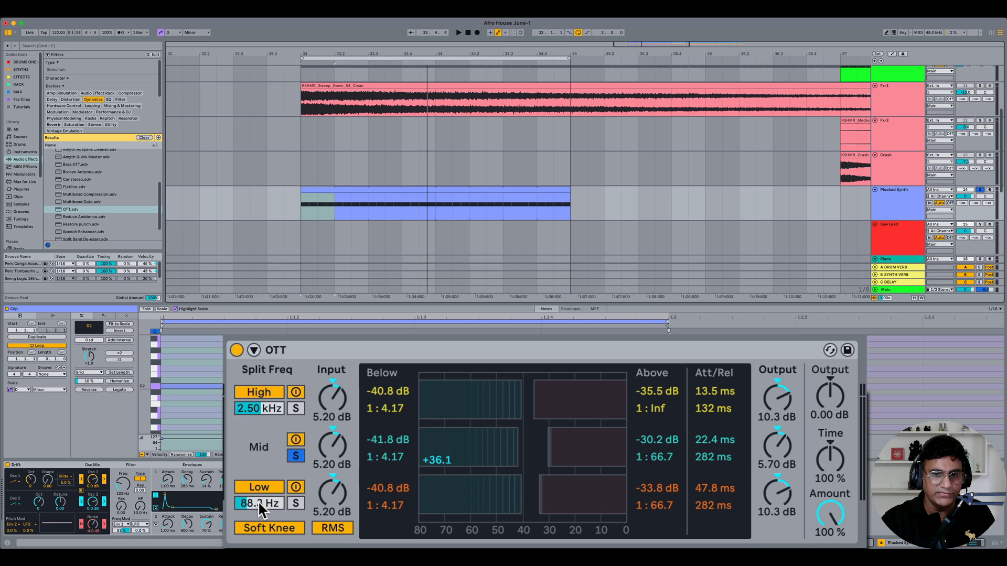
- Set OTT's high split frequency to 2.26 kHz and its low split to 446 Hz, then unsolo the mid band
key("space")
left_click_drag(258, 502, 258, 492)
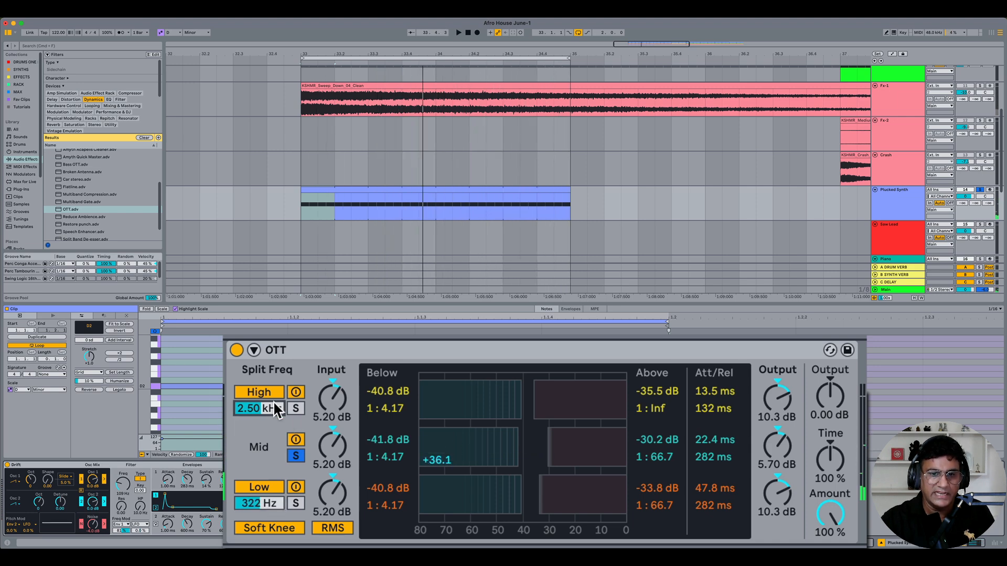
left_click_drag(275, 410, 276, 415)
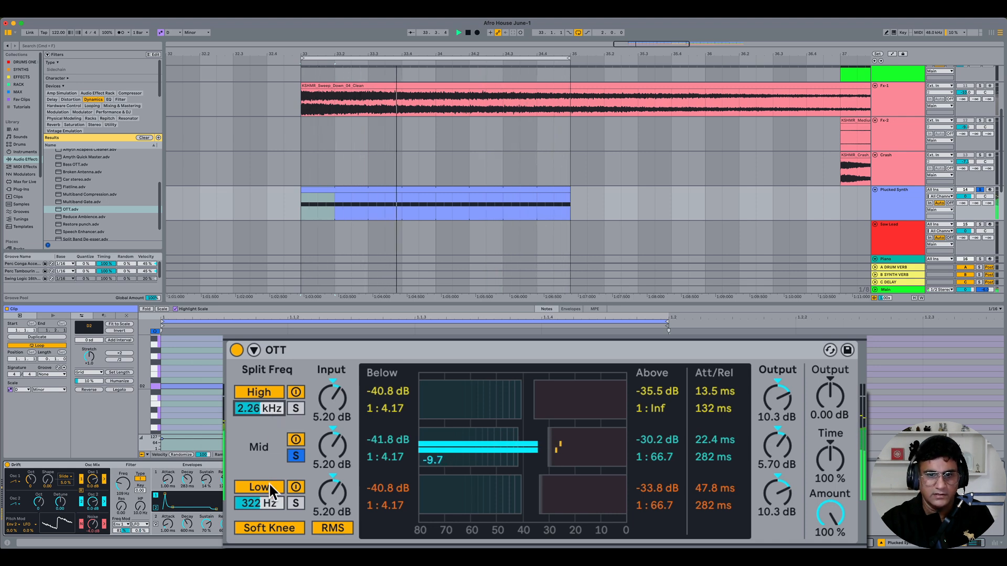
left_click_drag(269, 498, 271, 499)
key("space")
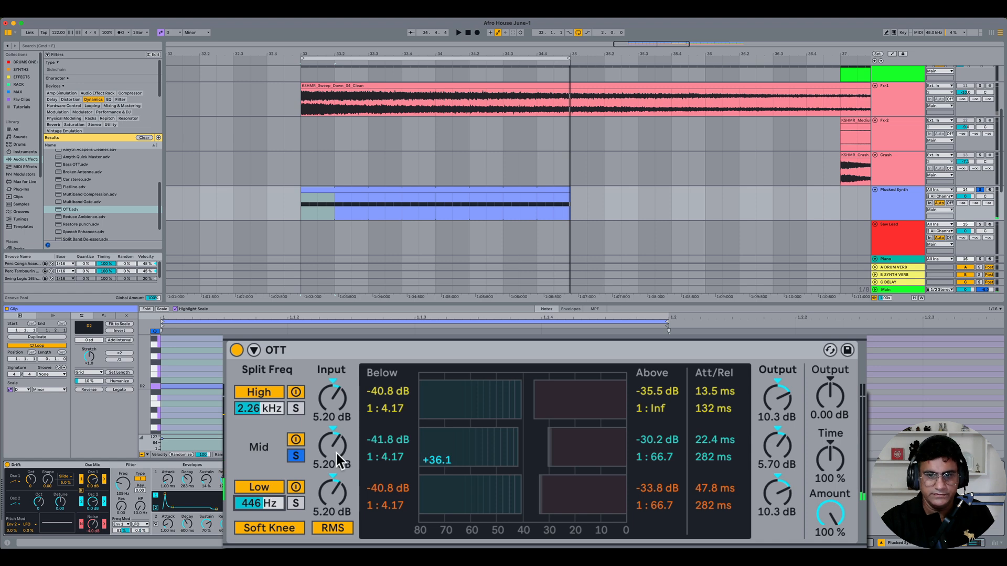
left_click(296, 456)
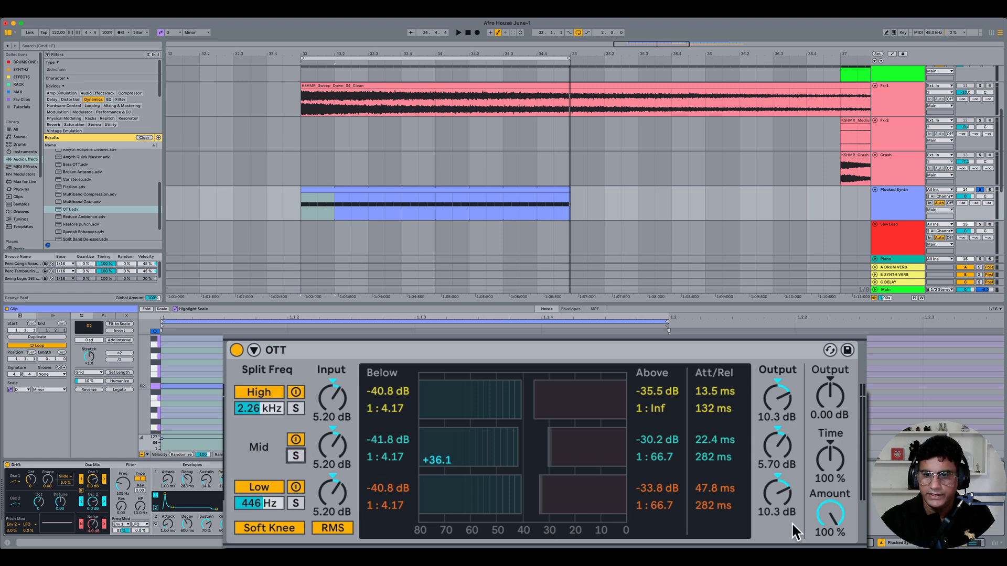
- Lower OTT's Amount to about 40 % while playing the loop
left_click(837, 518)
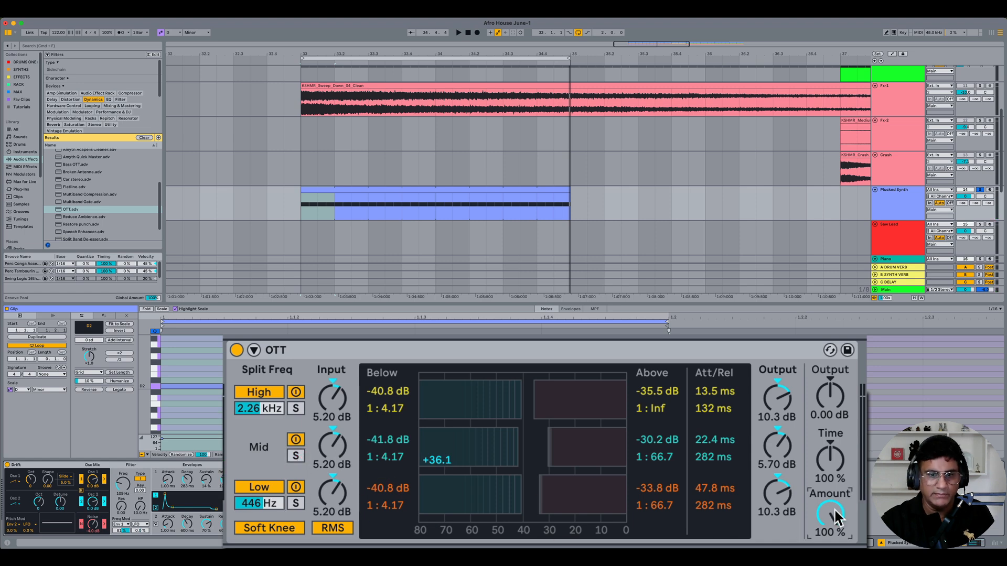
key("space")
left_click_drag(837, 518, 837, 541)
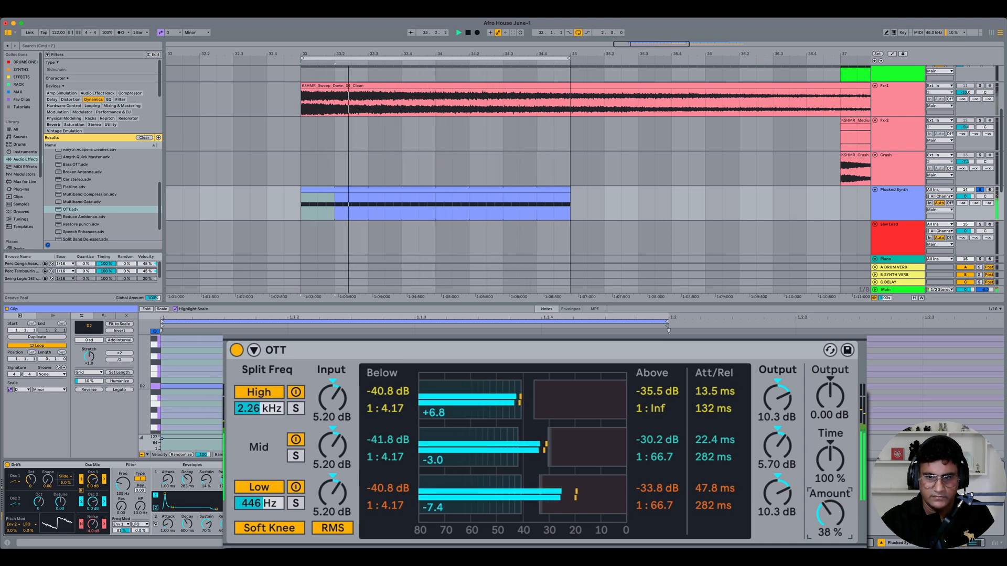
key("space")
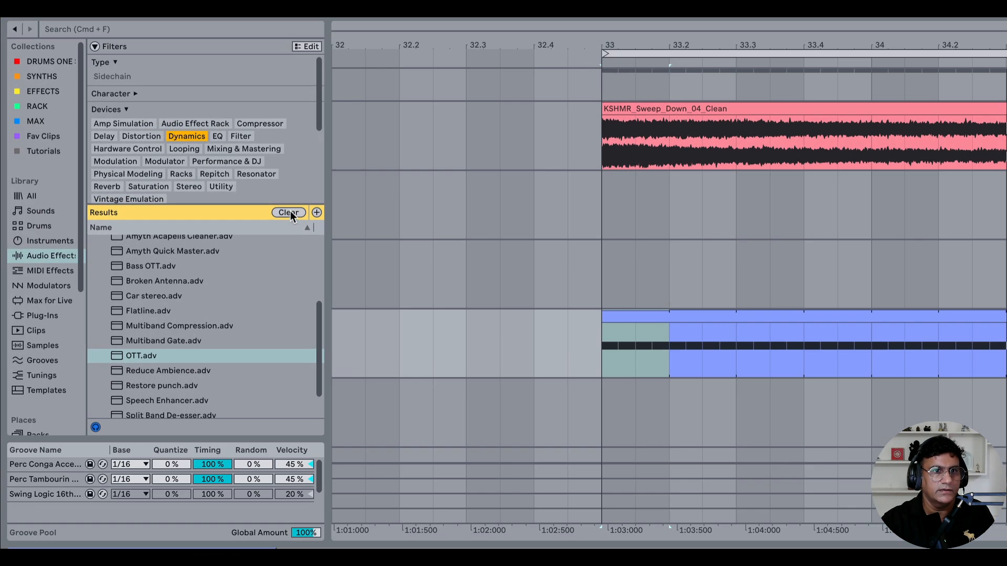
- Search the audio effects for "drum" and add Drum Buss after OTT
left_click(144, 138)
left_click(58, 27)
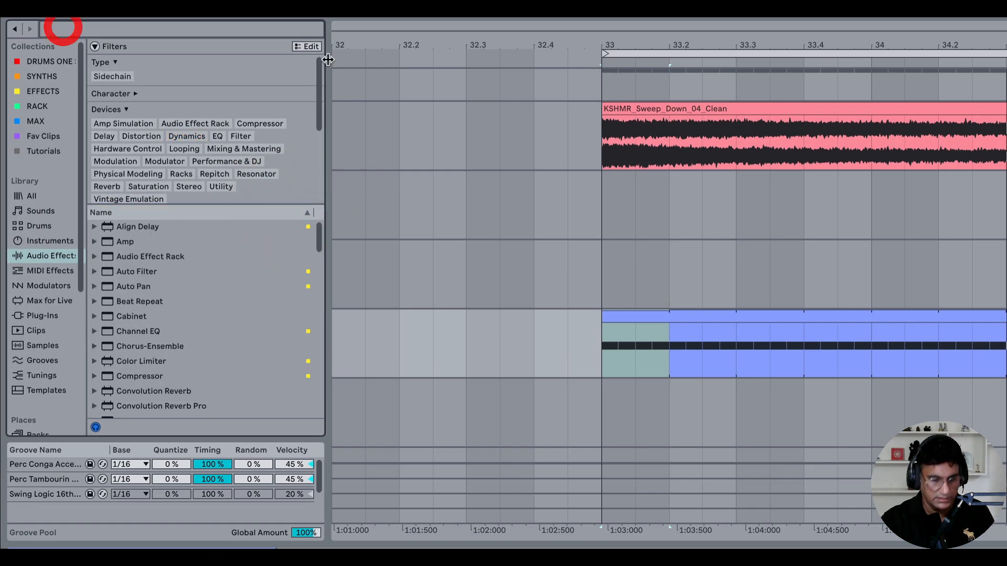
type("drum")
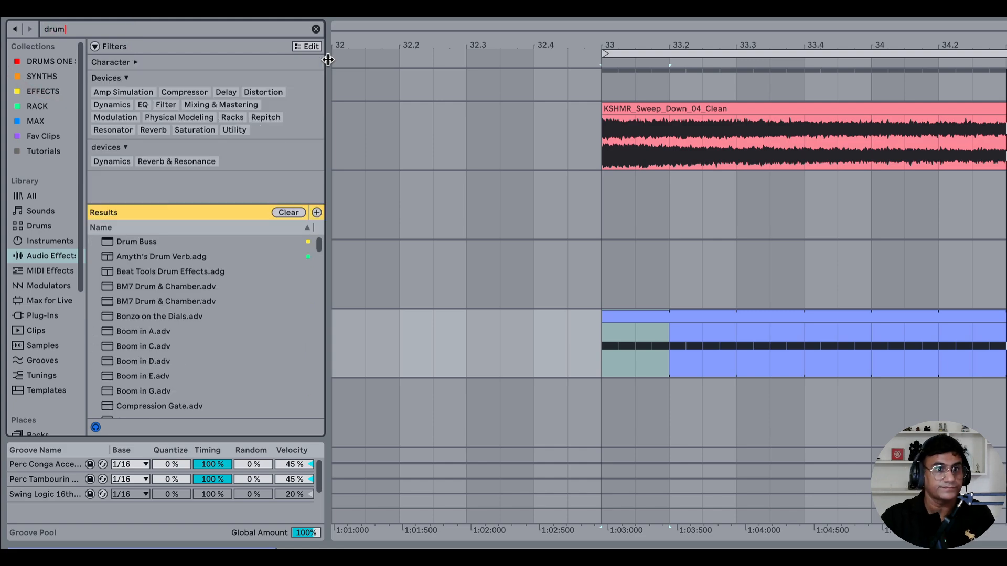
left_click_drag(149, 243, 188, 258)
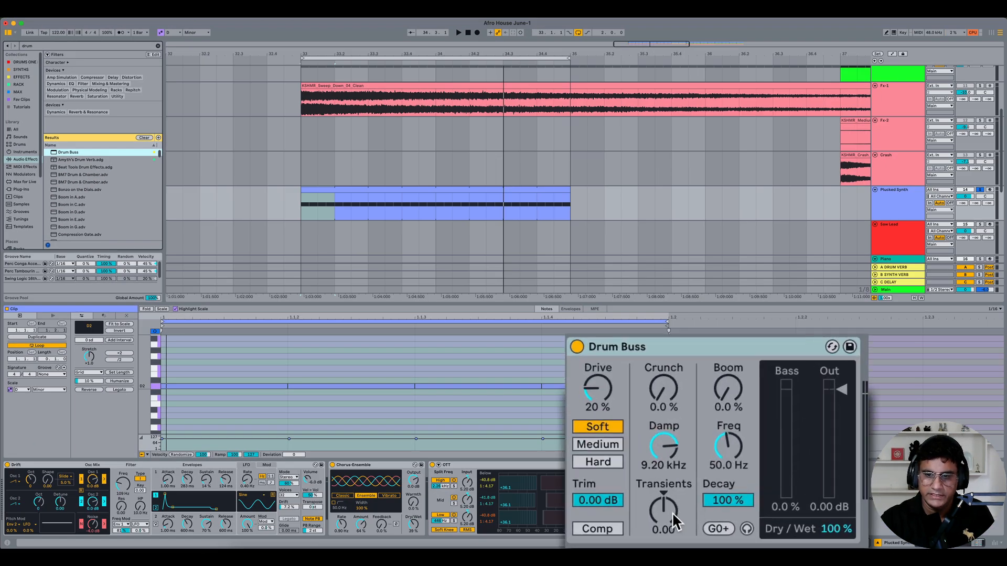
- Raise Drum Buss's Transients to sharpen the pluck's attack, fine-tuning it while the loop plays
left_click_drag(674, 522, 674, 506)
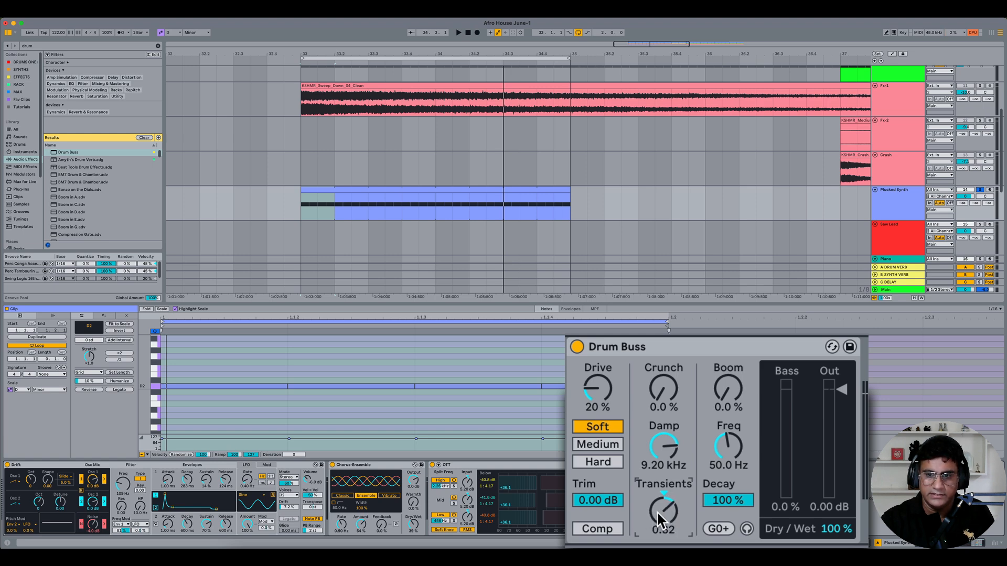
key("space")
left_click_drag(659, 510, 660, 509)
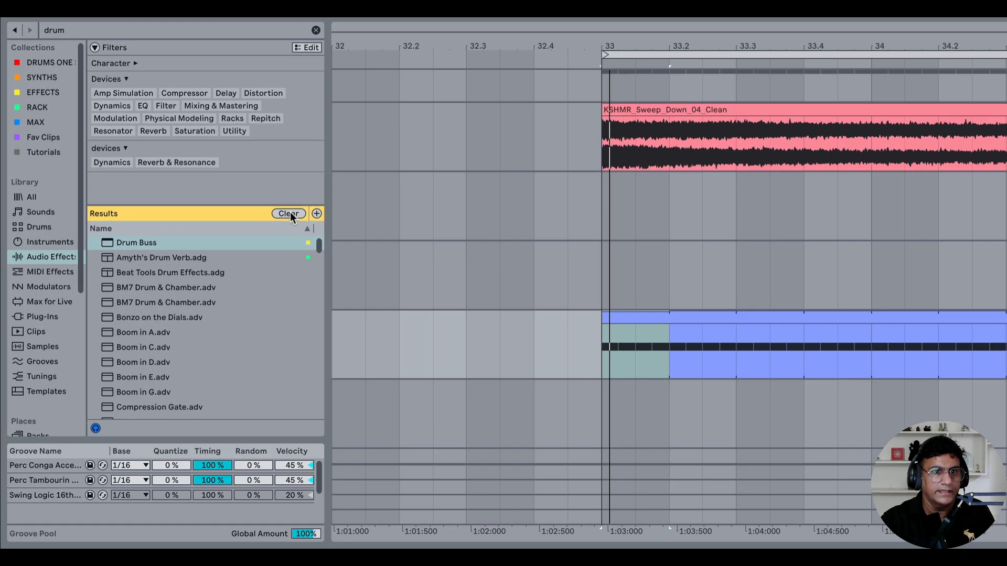
- Filter the audio effects by Utility and add the Utility device after Drum Buss
left_click(290, 212)
left_click(270, 176)
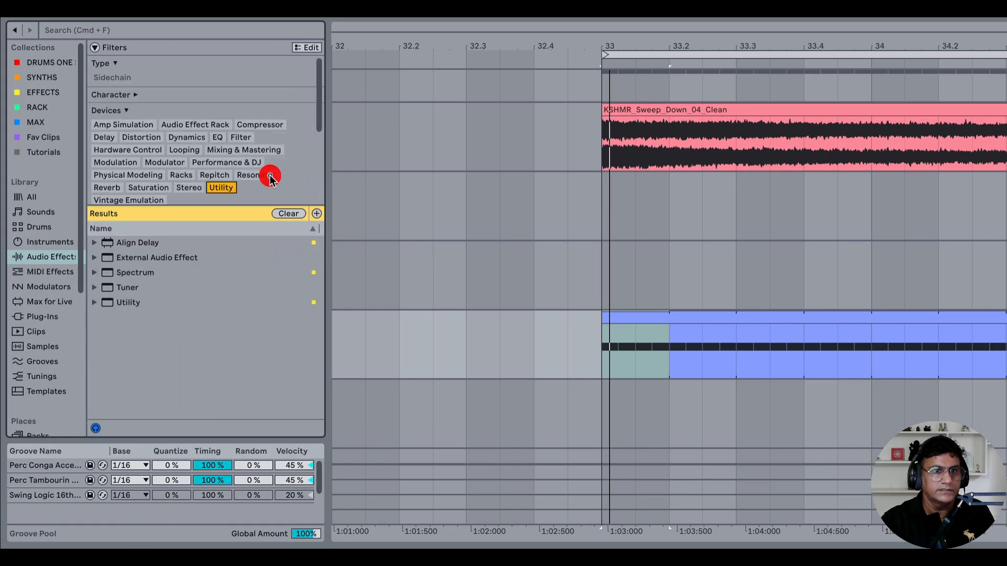
double_click(125, 302)
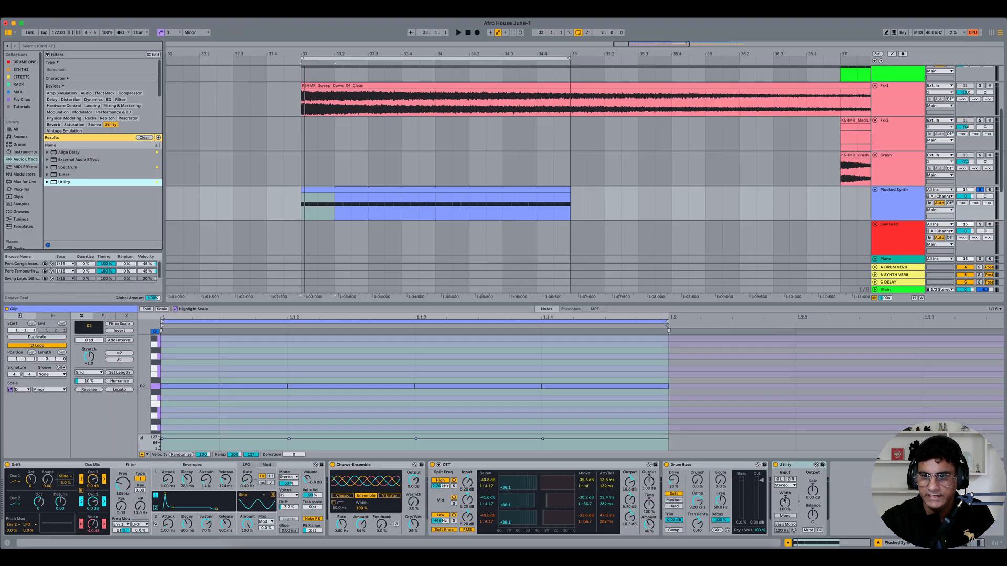
- Widen the Utility device's stereo Width to about 161 %, checking it while the loop plays
left_click_drag(785, 506, 785, 504)
left_click_drag(755, 449, 754, 437)
key("space")
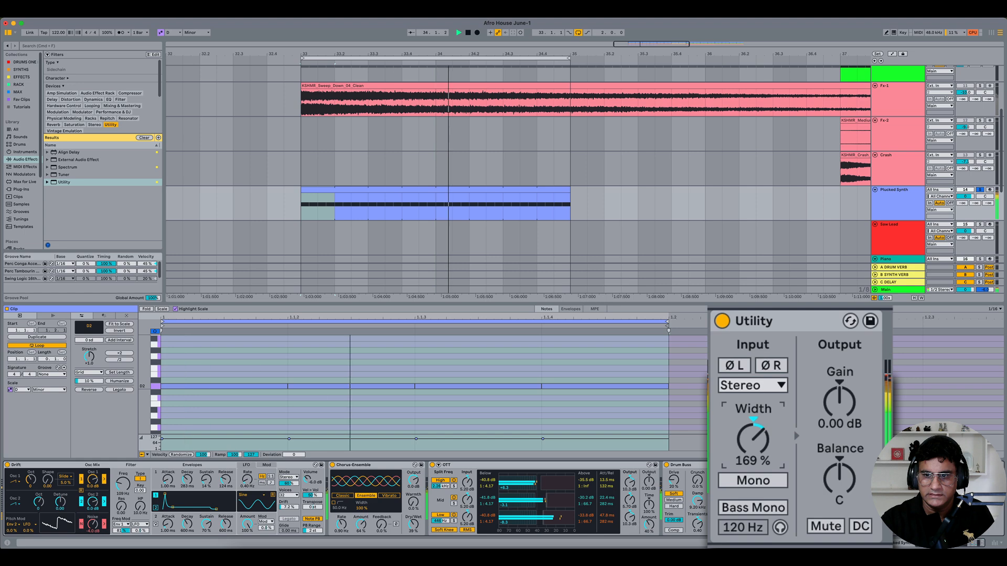
key("space")
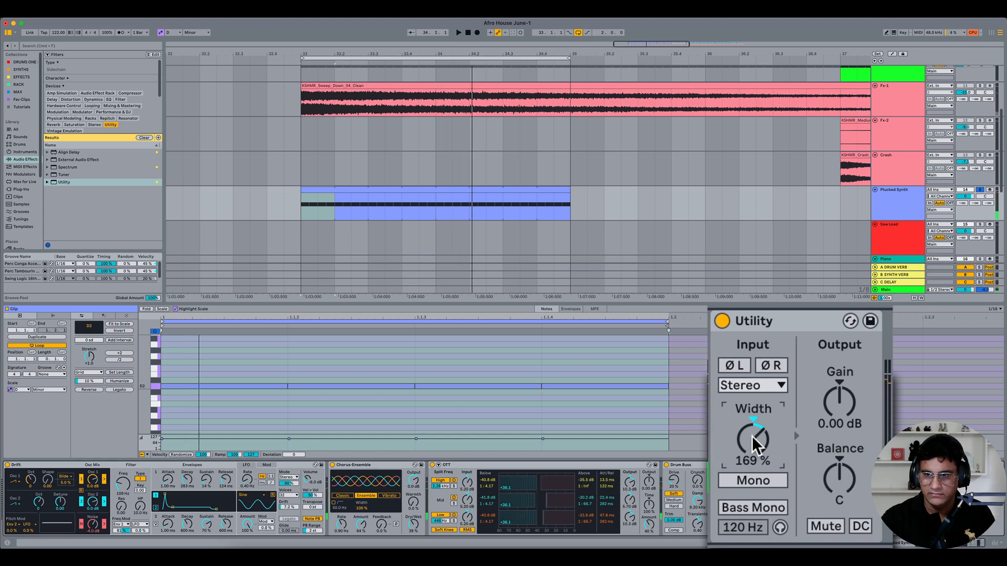
key("space")
left_click_drag(750, 436, 750, 440)
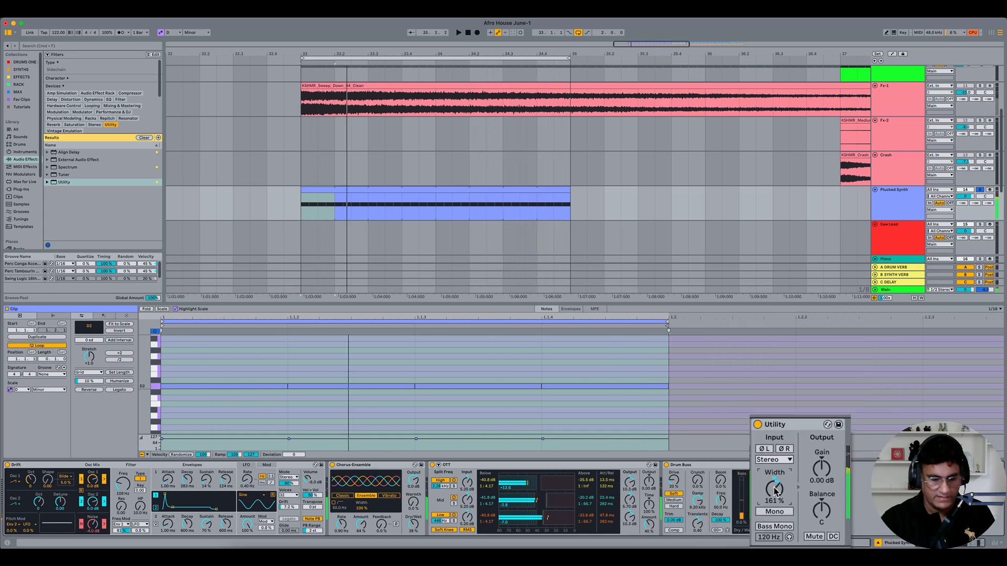
- Hide the clip editor, turn off solo on the Plucked Synth track and select that track
key("alt+super+3")
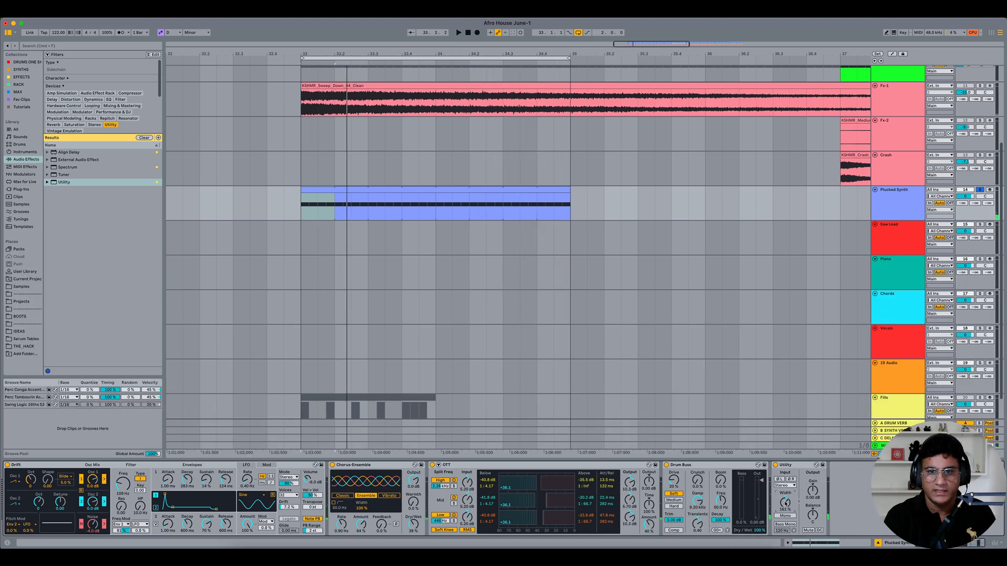
left_click(978, 189)
left_click(893, 204)
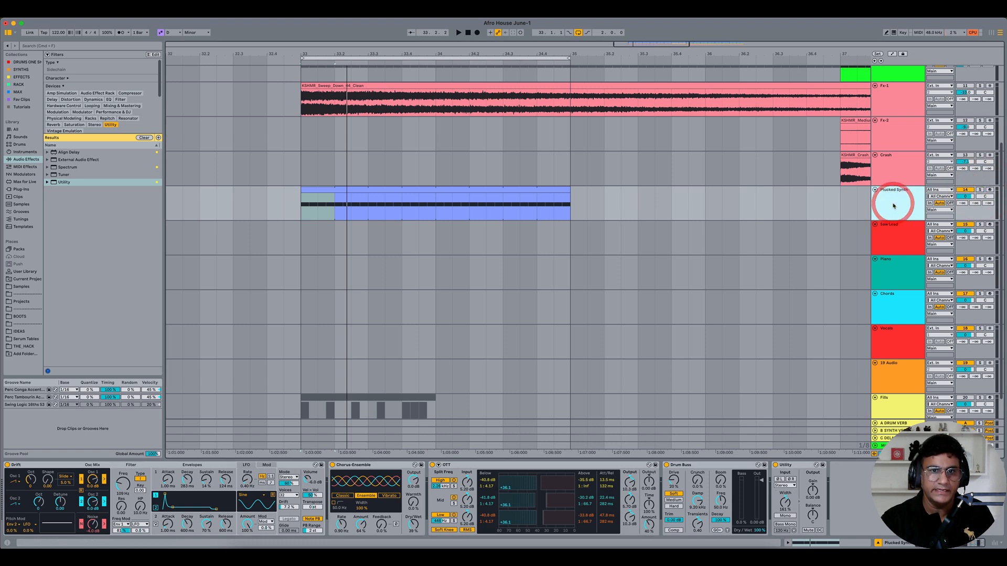
left_click(894, 205)
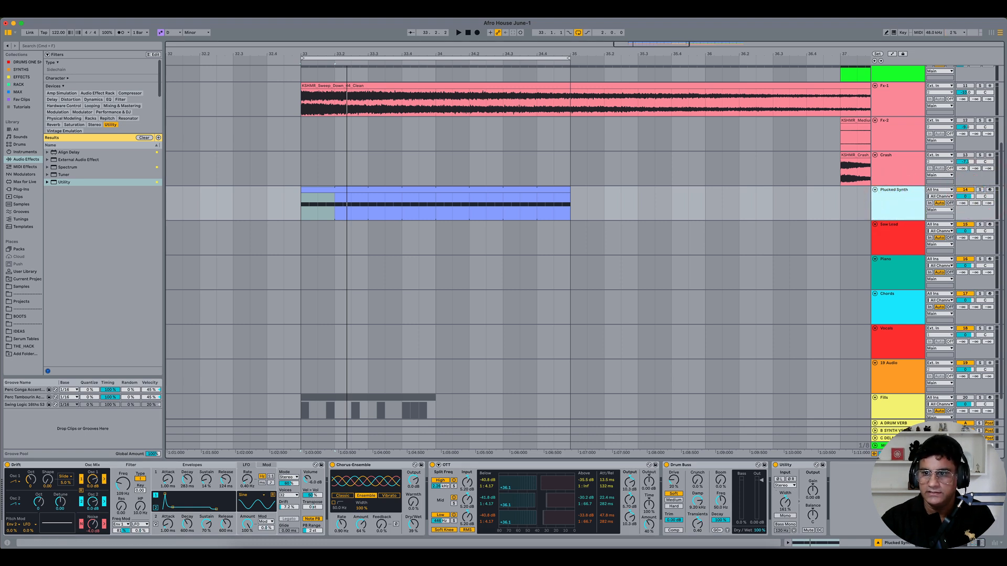
- Select the B SYNTH VERB return track and change the audio effects filter from Utility to Reverb
left_click(898, 431)
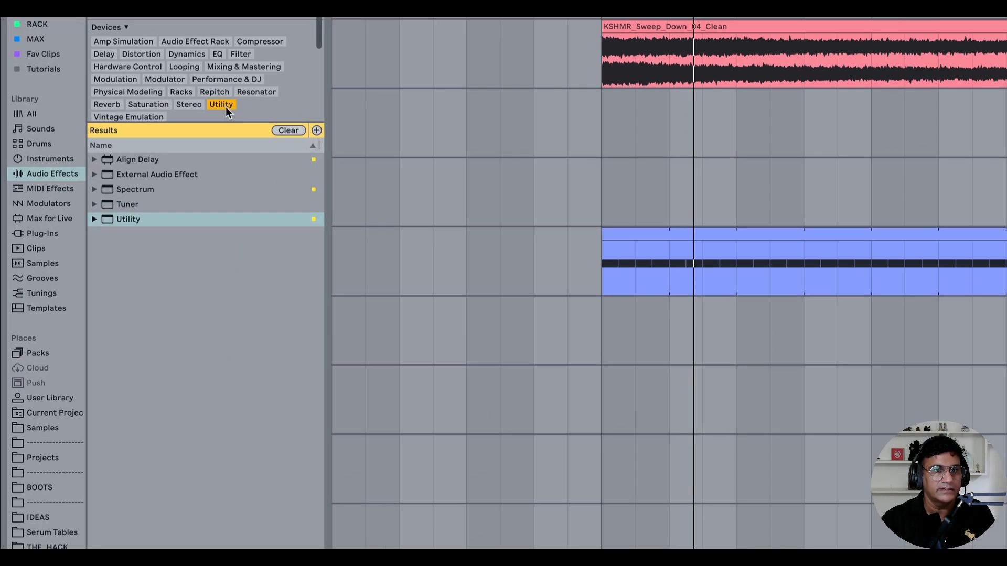
left_click(111, 125)
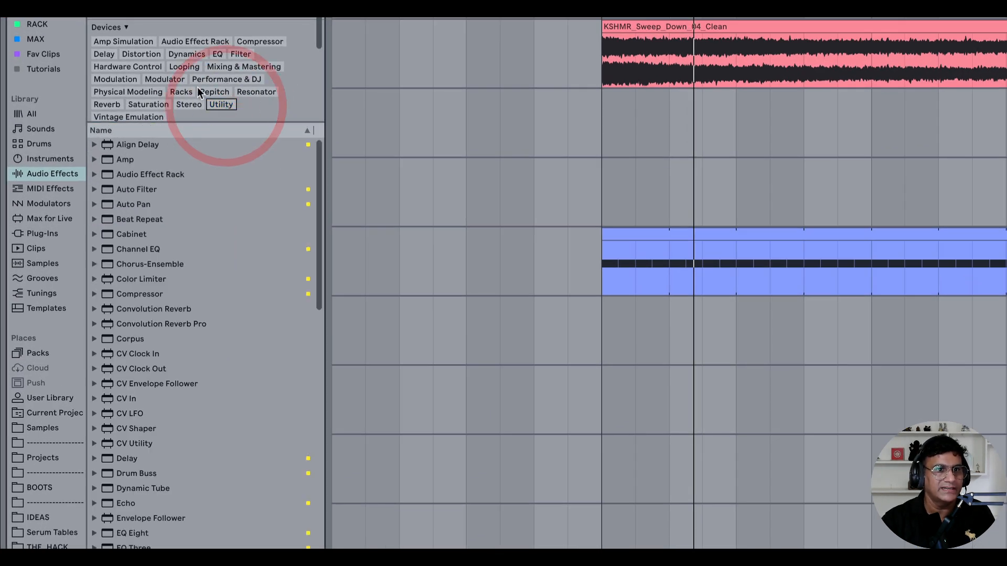
scroll(156, 90, "down", 2)
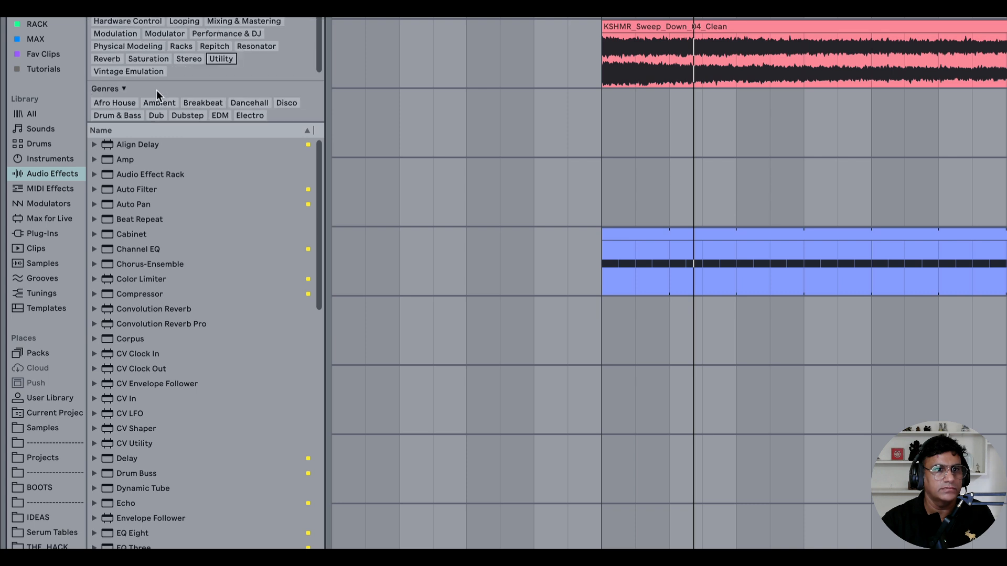
scroll(185, 67, "down", 3)
scroll(186, 67, "up", 3)
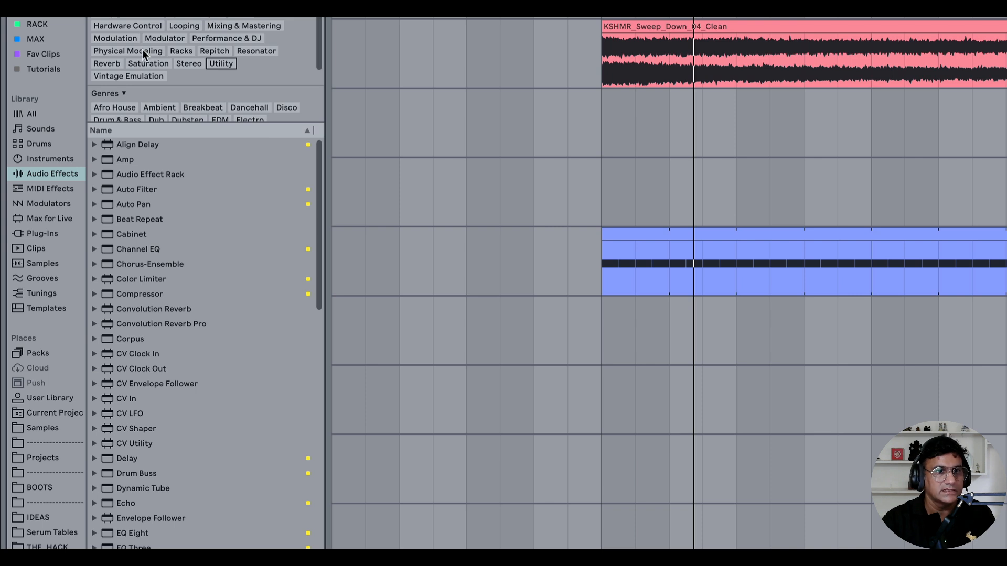
left_click(107, 64)
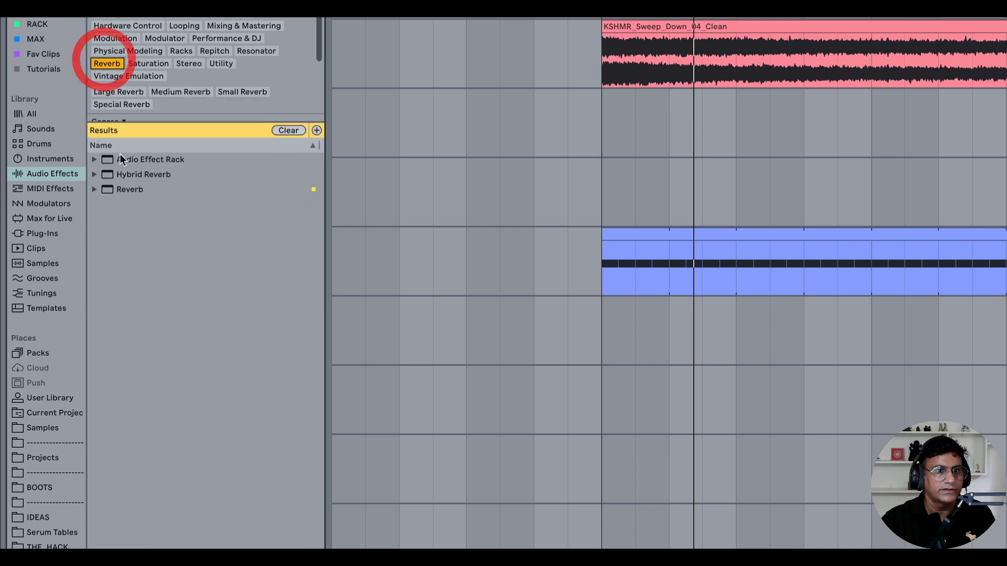
- Load Reverb's Main Hall preset on the B SYNTH VERB return and set its Decay to 246
left_click(98, 190)
scroll(184, 432, "down", 5)
scroll(185, 432, "down", 2)
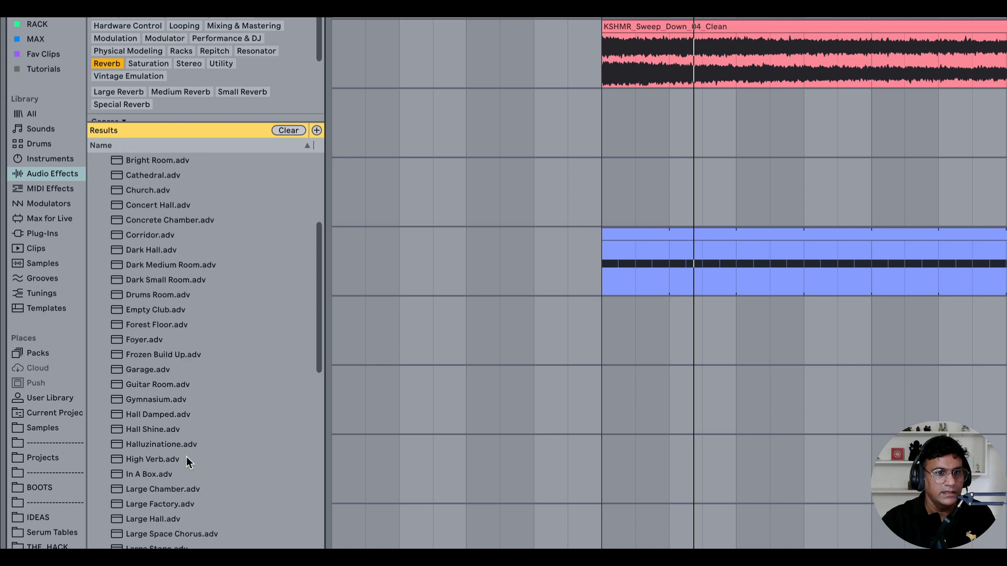
scroll(186, 459, "down", 5)
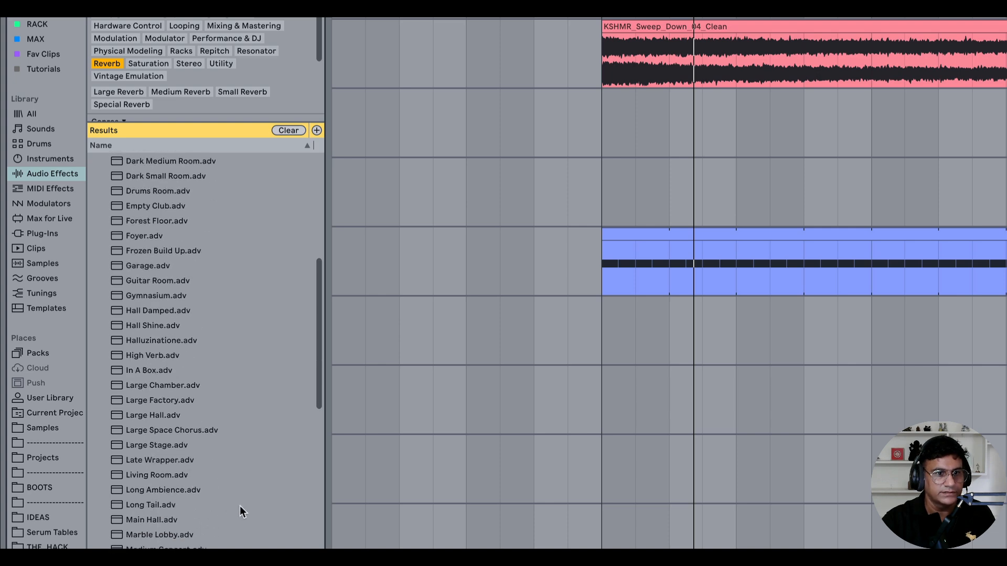
double_click(152, 521)
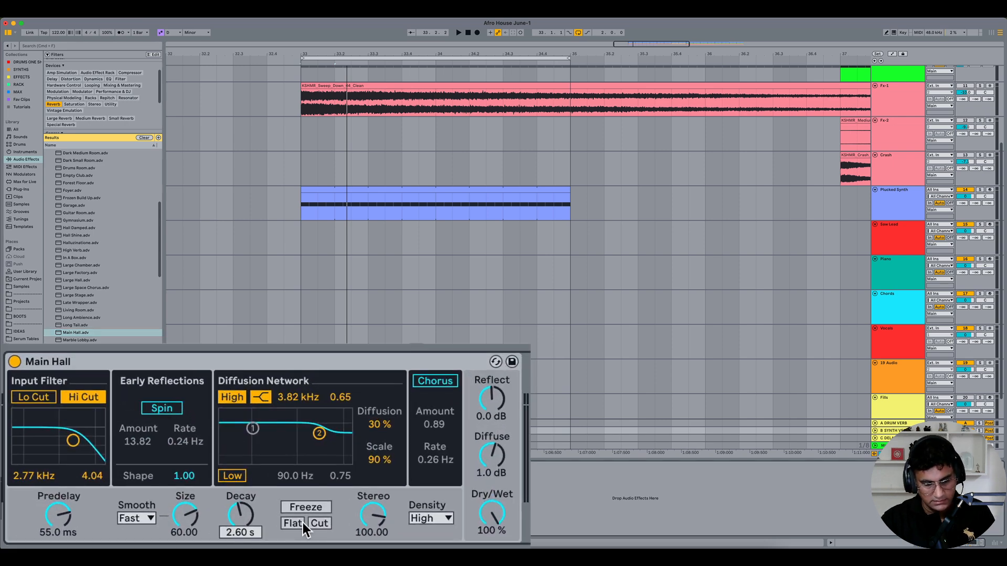
type("246")
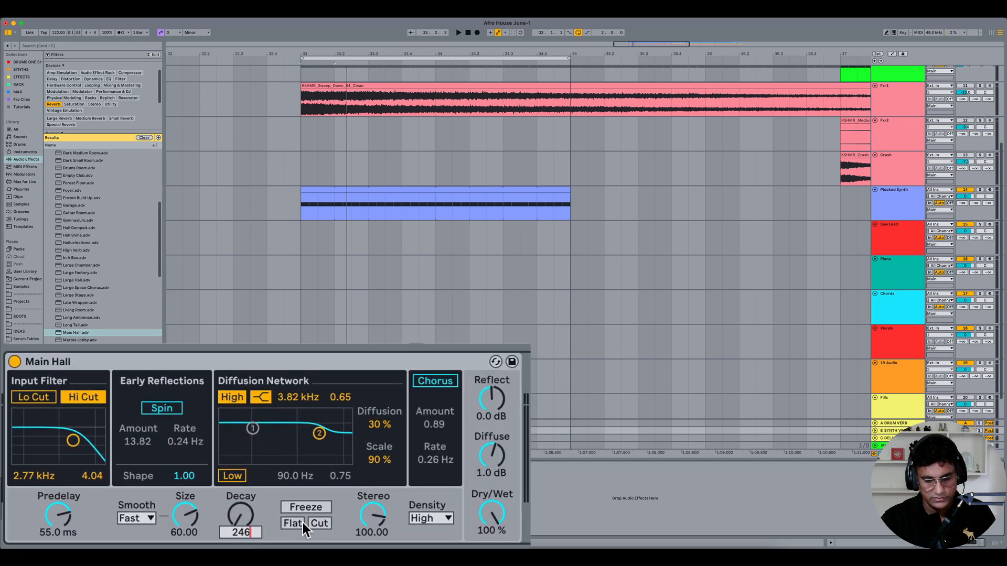
key("Return")
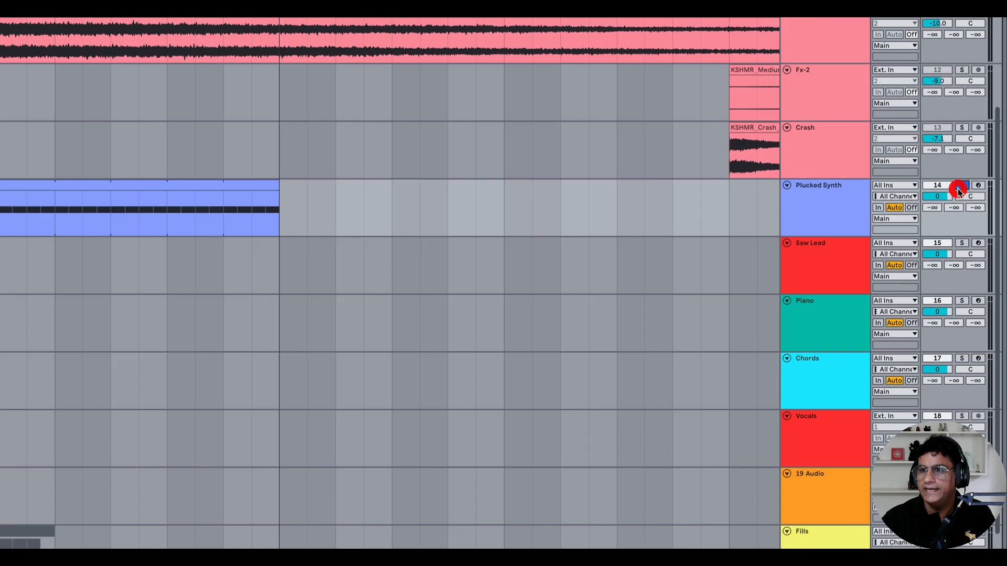
- Solo the Plucked Synth track and set its send to B SYNTH VERB to -18 dB, auditioning with playback
left_click(978, 191)
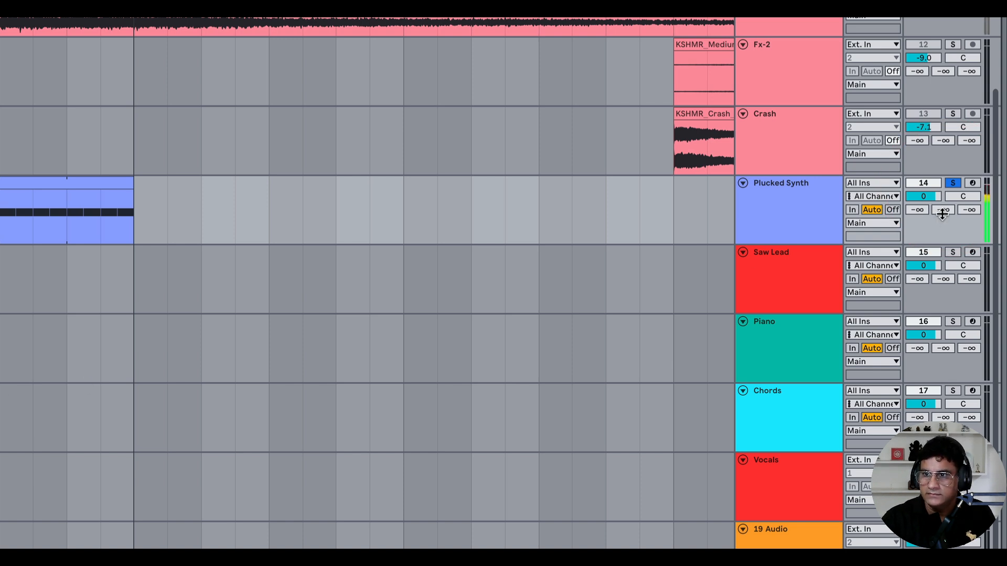
left_click_drag(943, 210, 942, 160)
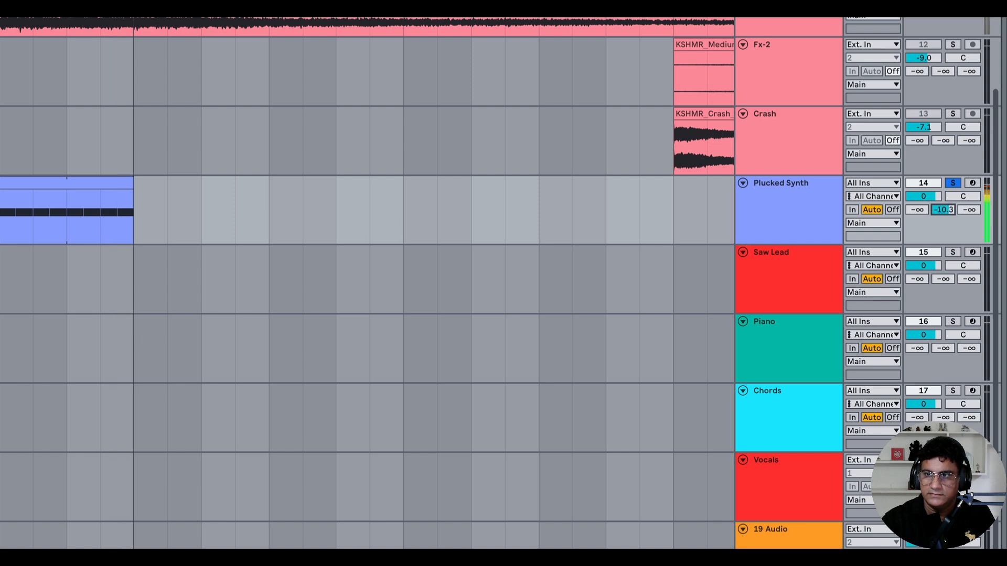
left_click_drag(946, 208, 946, 215)
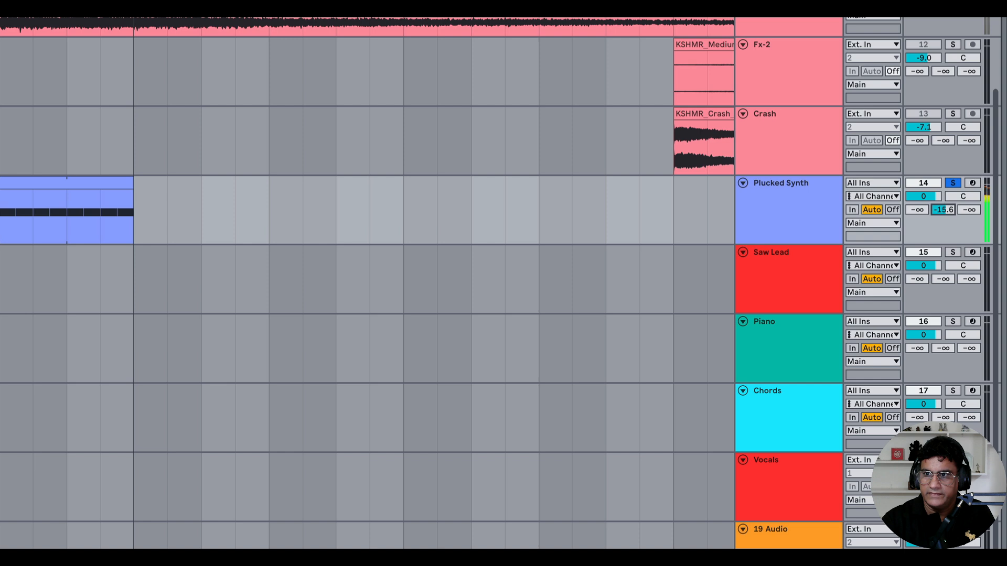
left_click_drag(946, 215, 946, 210)
key("space")
type("-18")
key("Return")
key("space")
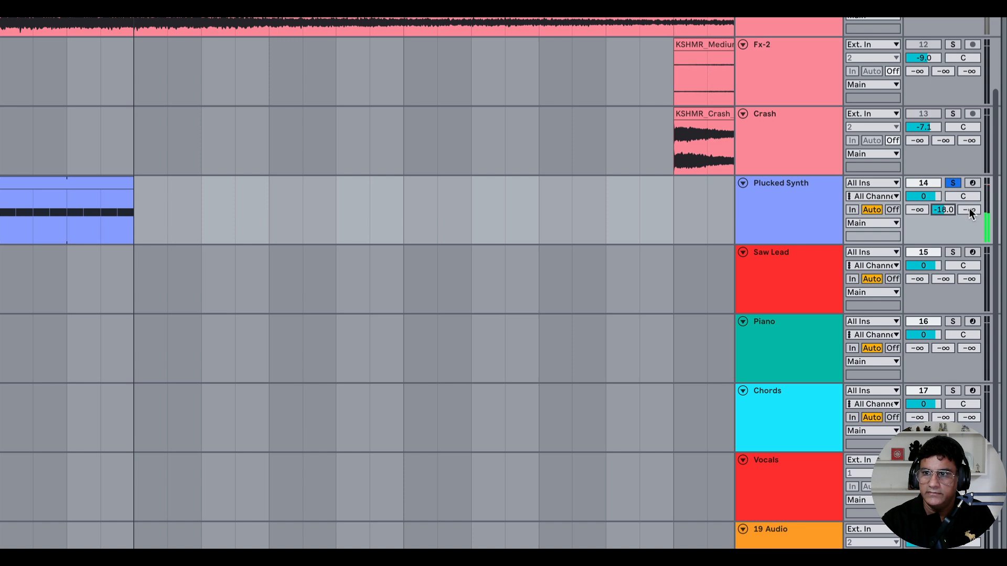
- Bring the Plucked Synth's C DELAY send to about -22 dB during playback, then turn off its solo
mouse_move(963, 208)
left_mouse_down()
mouse_move(963, 189)
mouse_move(966, 213)
left_mouse_up()
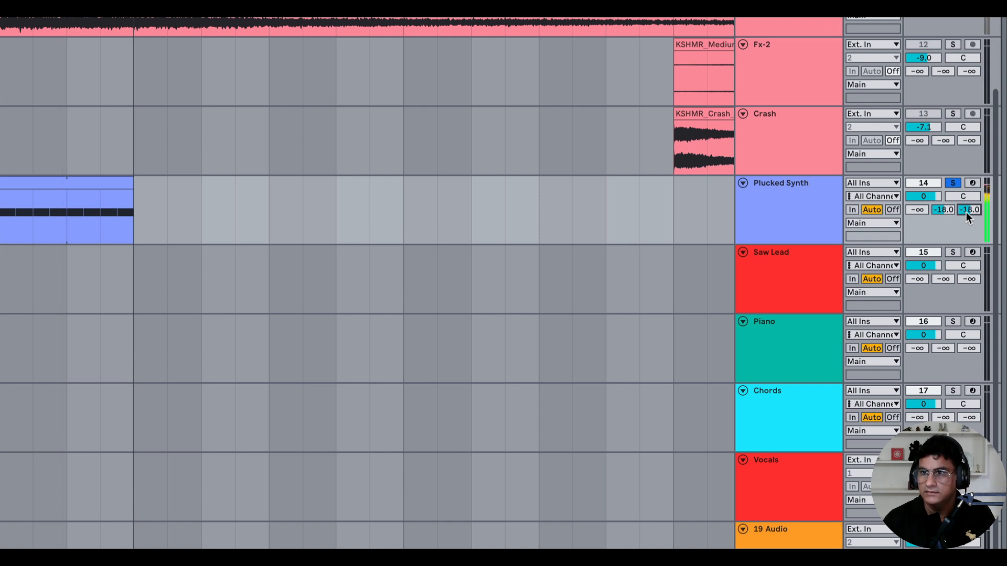
scroll(966, 212, "down", 2)
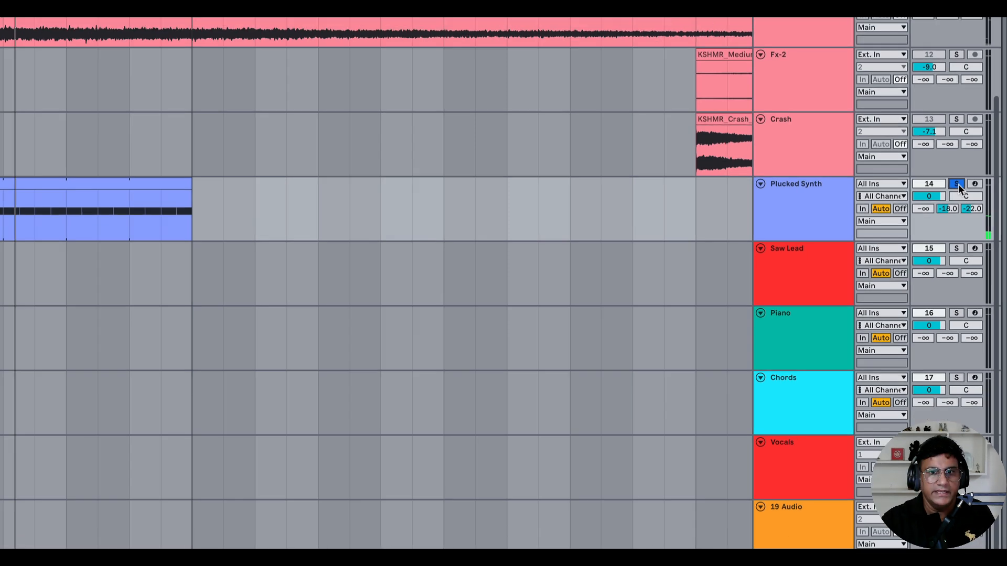
left_click(954, 183)
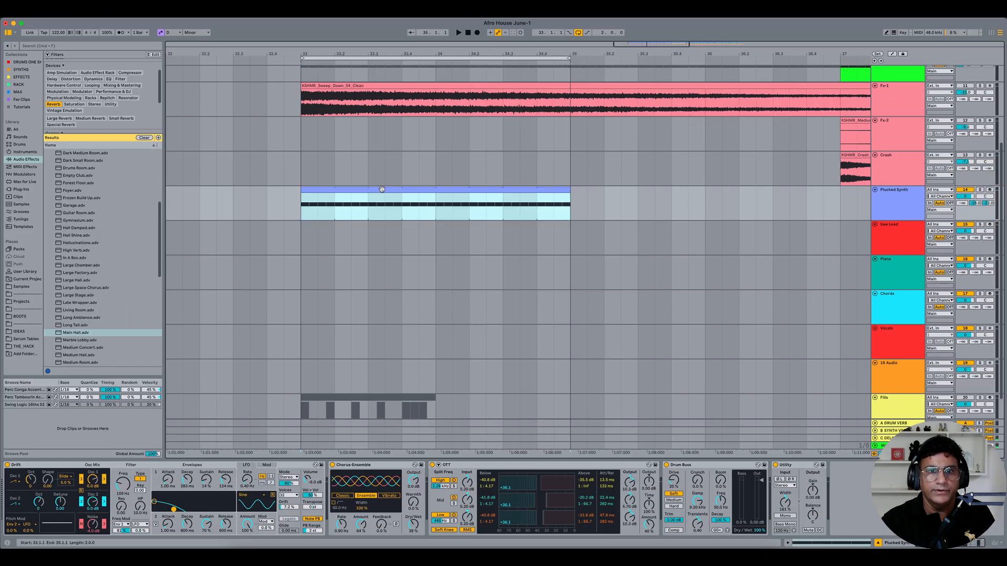
- Open the Plucked Synth clip's envelopes, show the mixer and choose the Track Volume envelope
double_click(381, 188)
left_click_drag(399, 373, 400, 332)
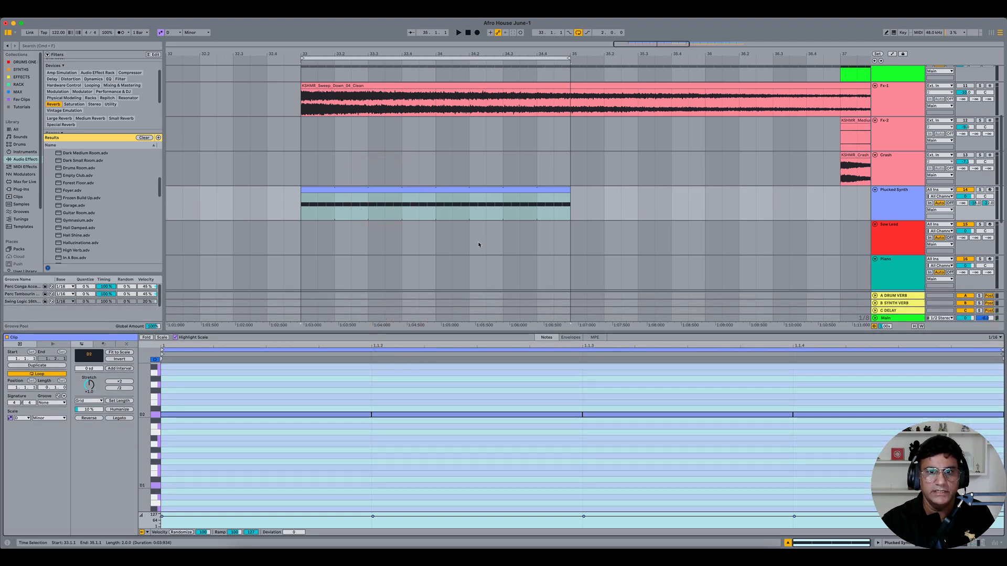
left_click(428, 193)
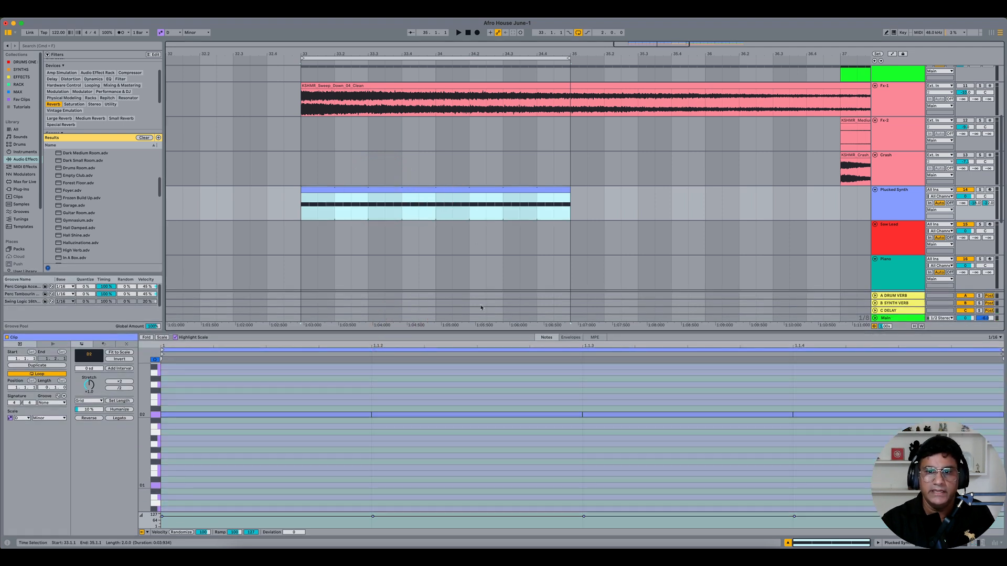
left_click(574, 337)
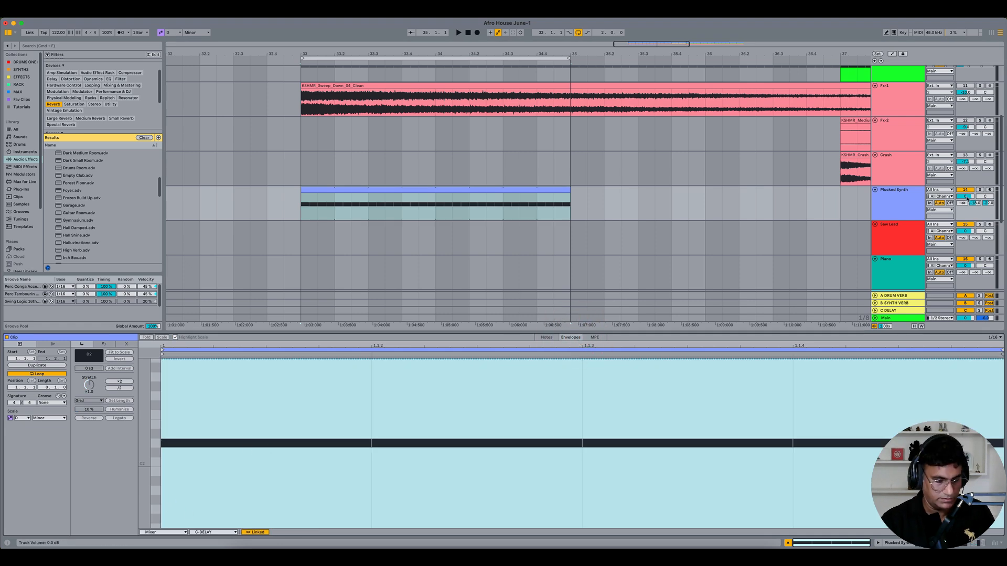
key("super+alt+m")
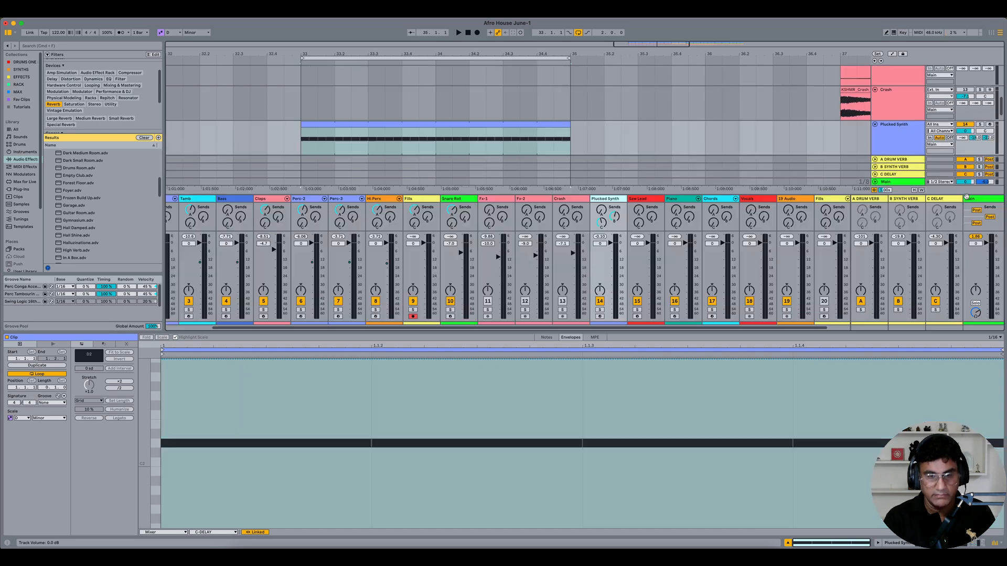
left_click(611, 244)
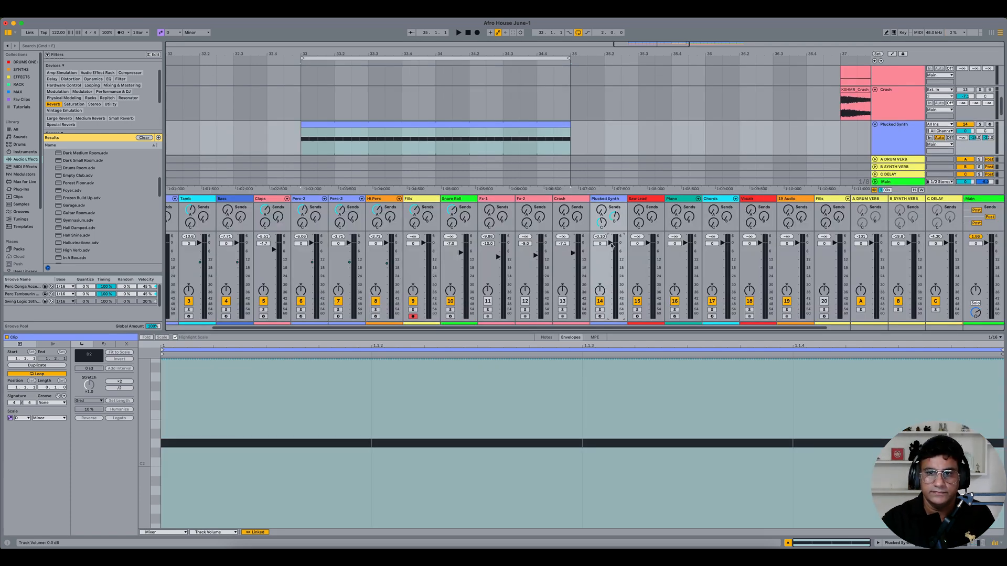
left_click(272, 476)
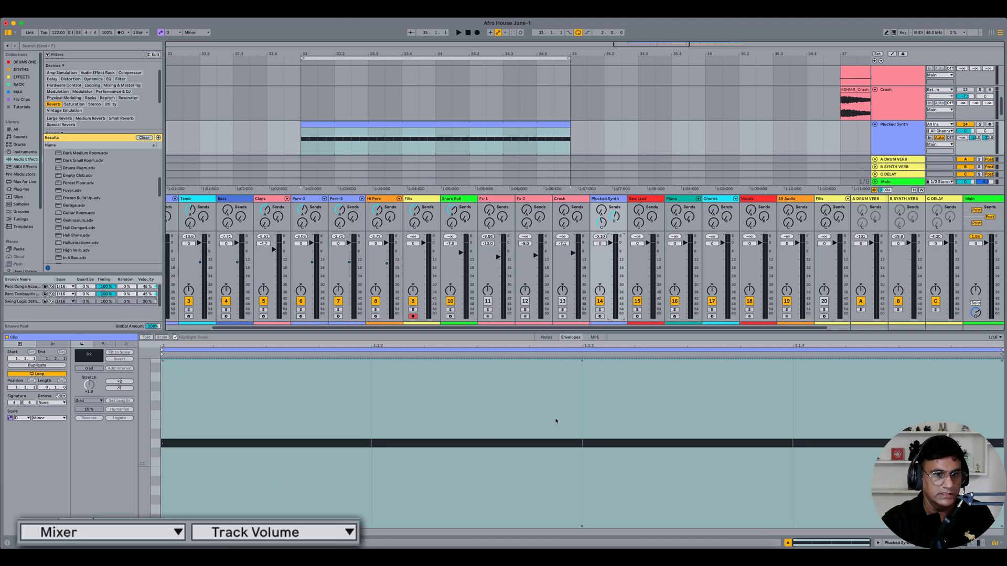
- Unlink the Track Volume envelope from the clip and insert a rising S-curve shape across its one-beat loop
left_click(258, 532)
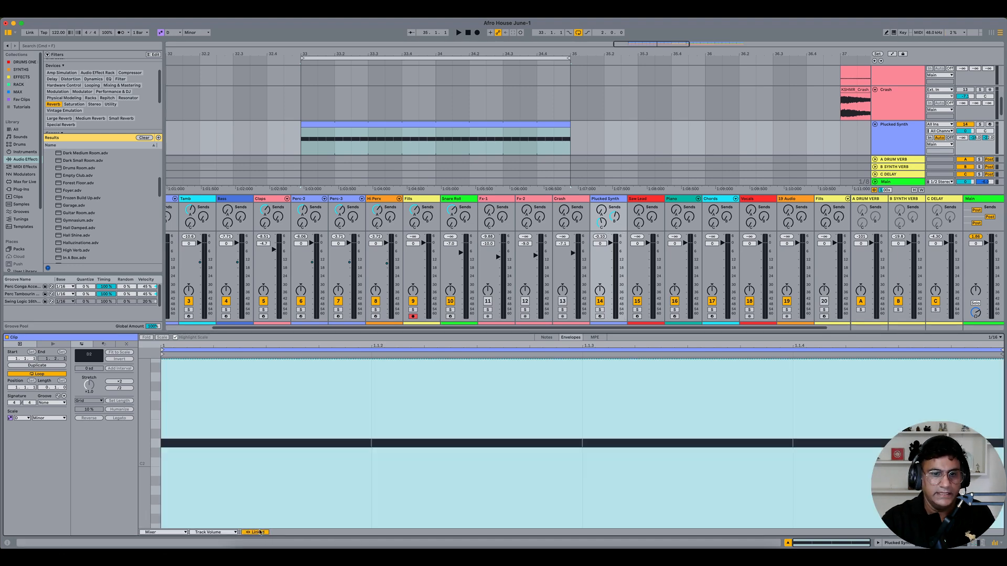
left_click(258, 532)
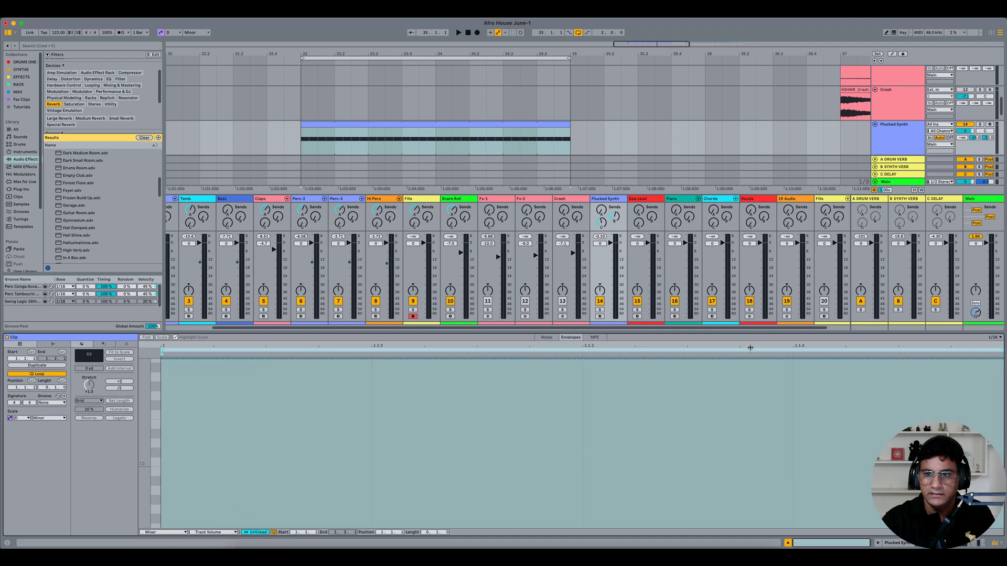
left_click_drag(1002, 351, 970, 350)
left_click_drag(892, 344, 902, 345)
right_click(310, 441)
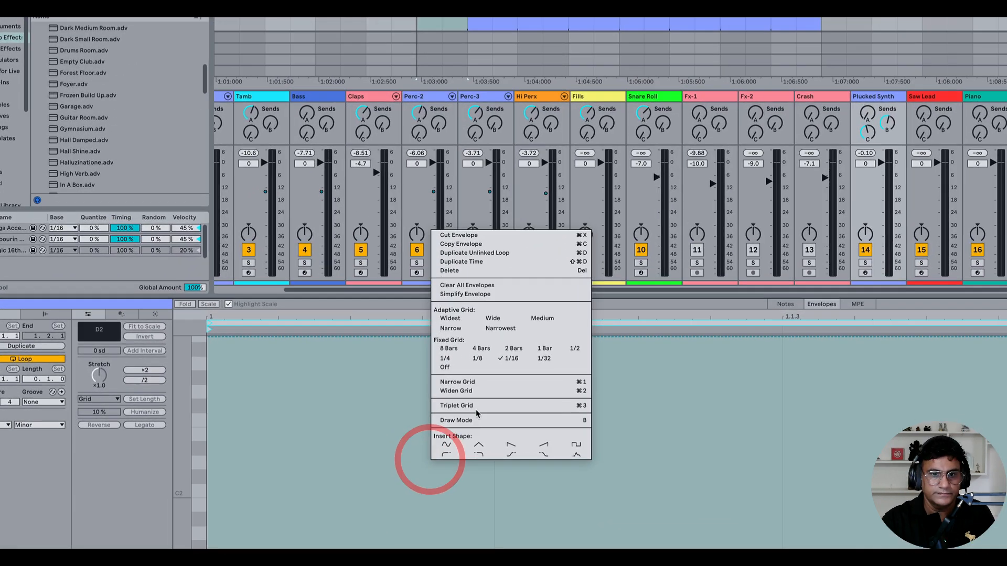
left_click(513, 457)
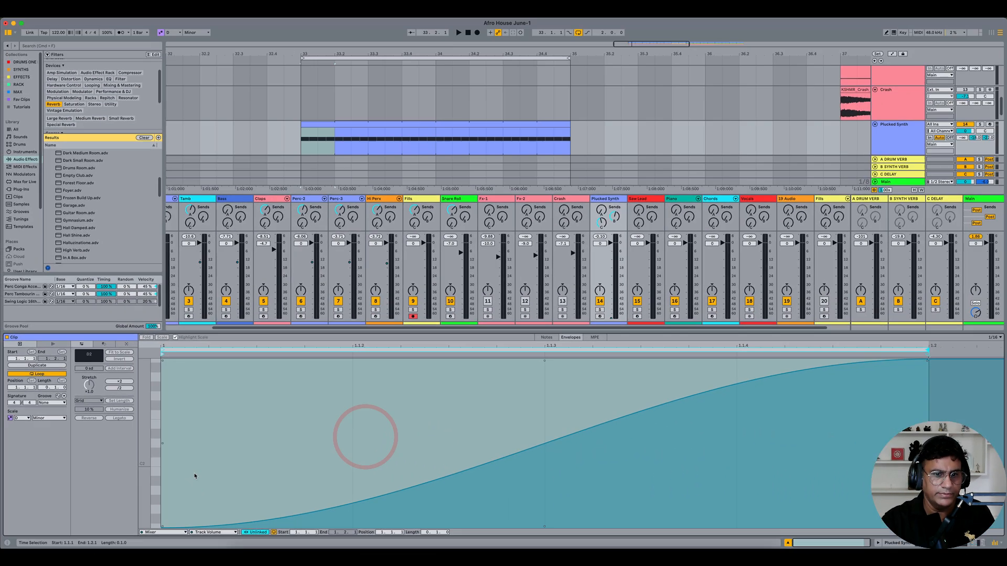
- Raise the first breakpoint of the Track Volume envelope to exactly 60%
left_click(256, 509)
left_click_drag(162, 528, 162, 495)
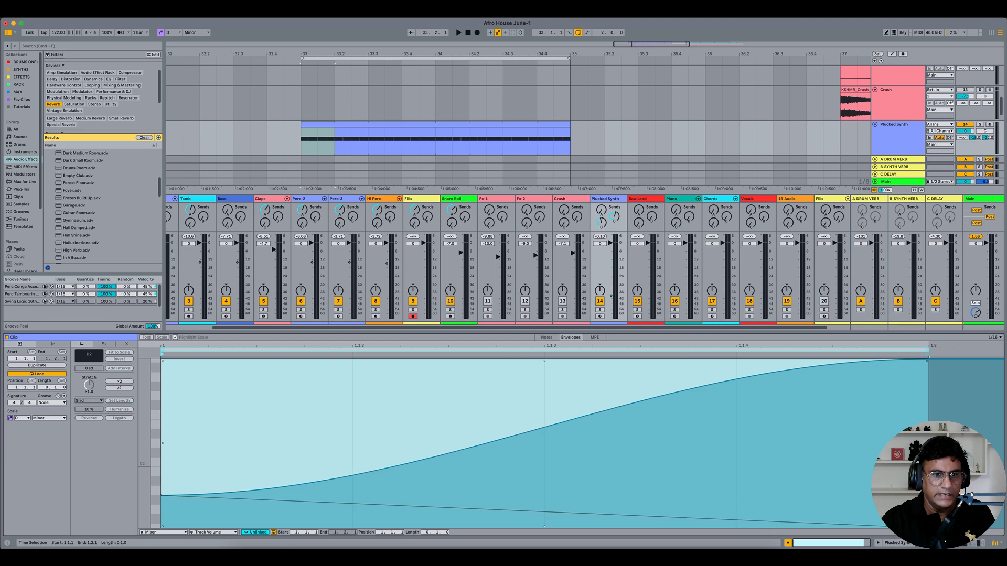
right_click(161, 495)
left_click(194, 357)
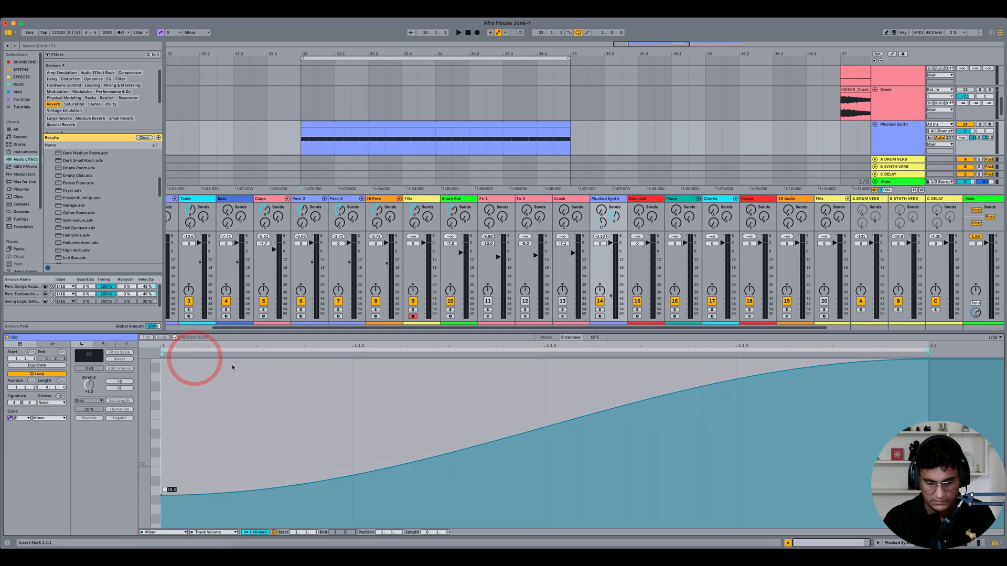
key("Return")
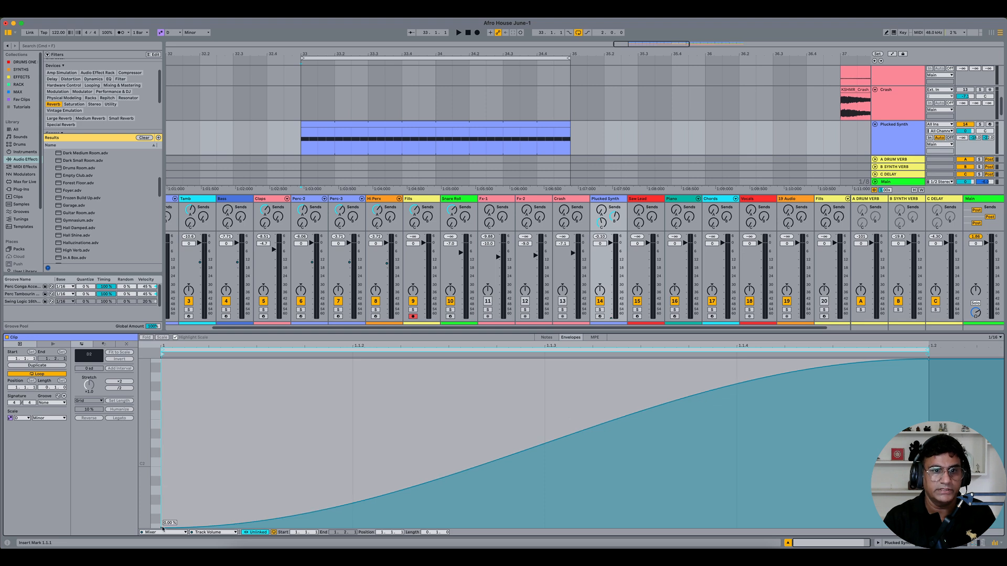
right_click(162, 528)
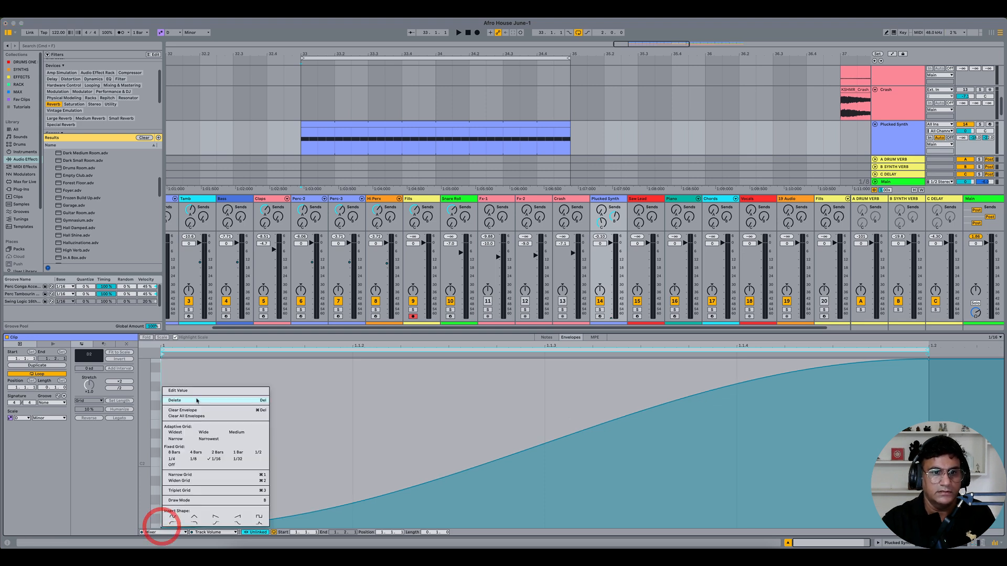
left_click(196, 390)
type("60")
key("Return")
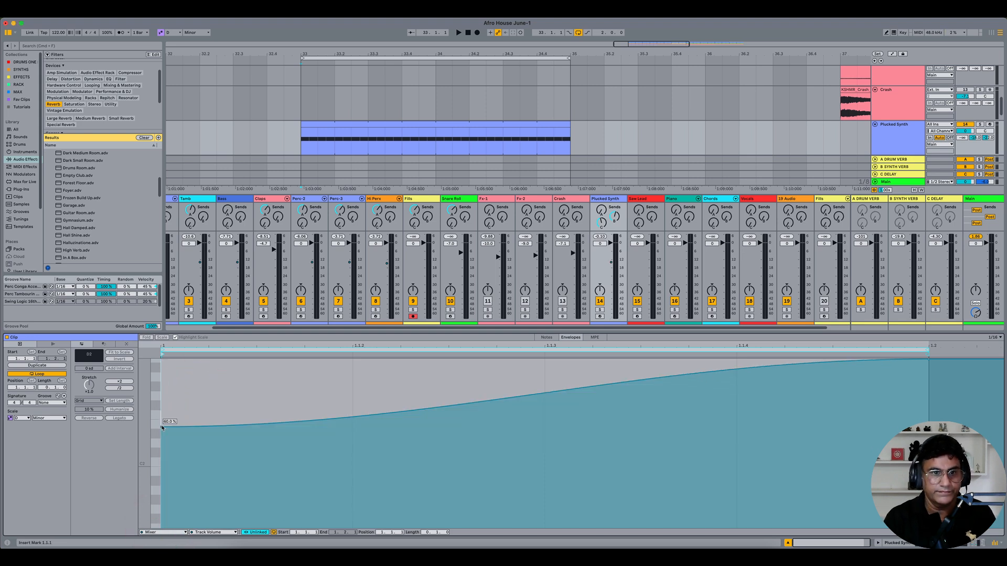
- Audition the volume envelope in the full mix, then solo the Plucked Synth track and listen to it alone
key("space")
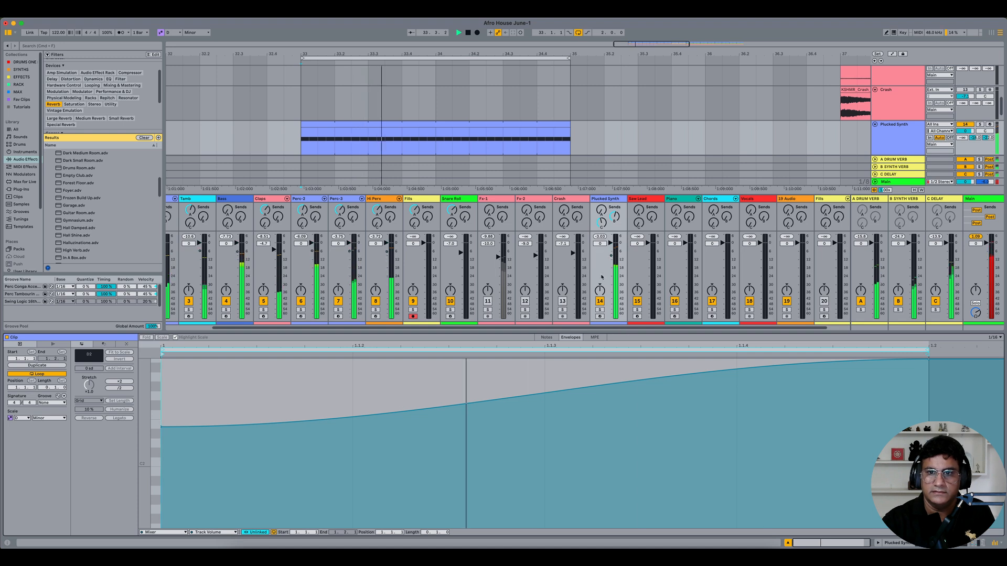
left_click(599, 310)
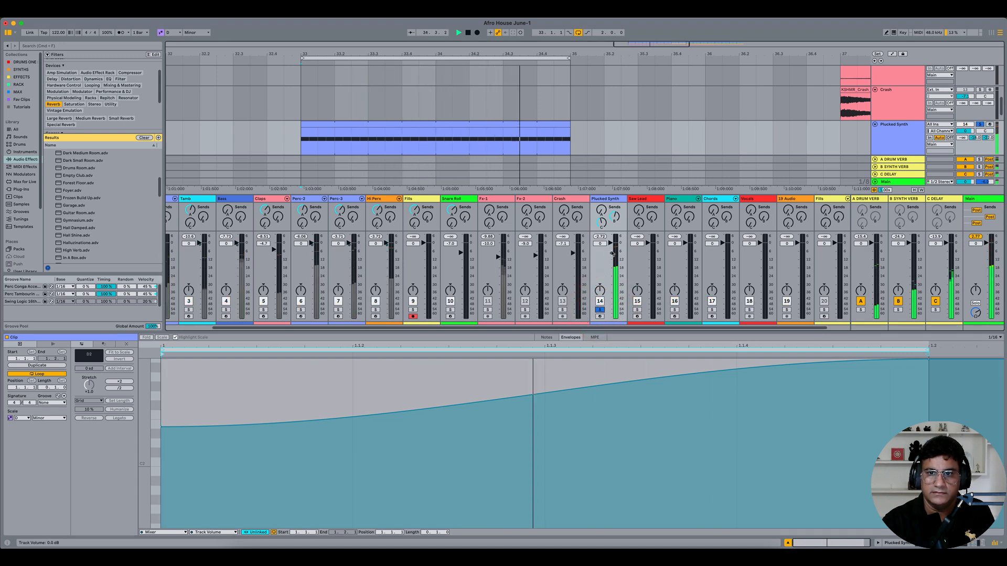
key("space")
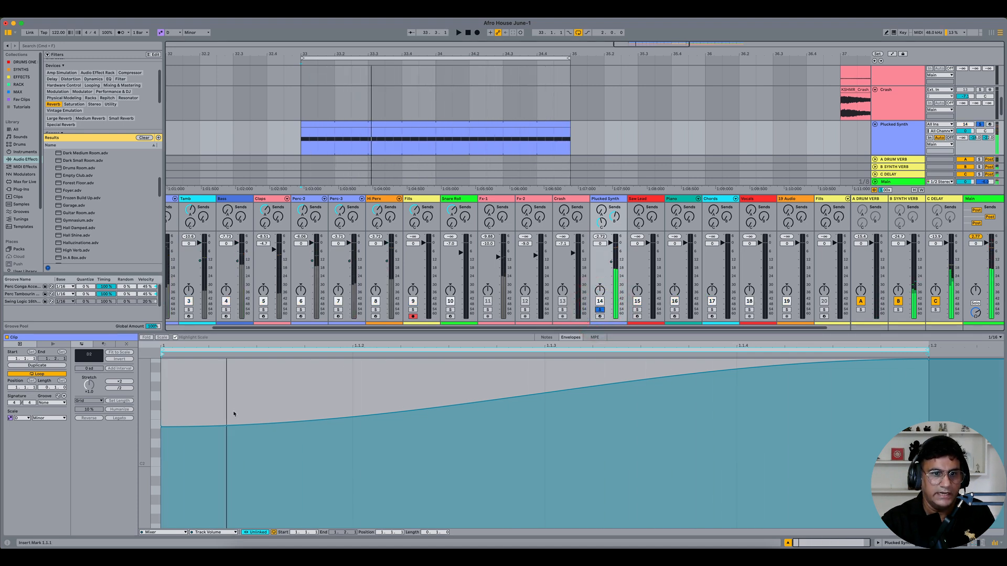
- Set the Track Volume envelope's first breakpoint to 50% and audition the soloed Plucked Synth
left_click_drag(170, 431, 171, 445)
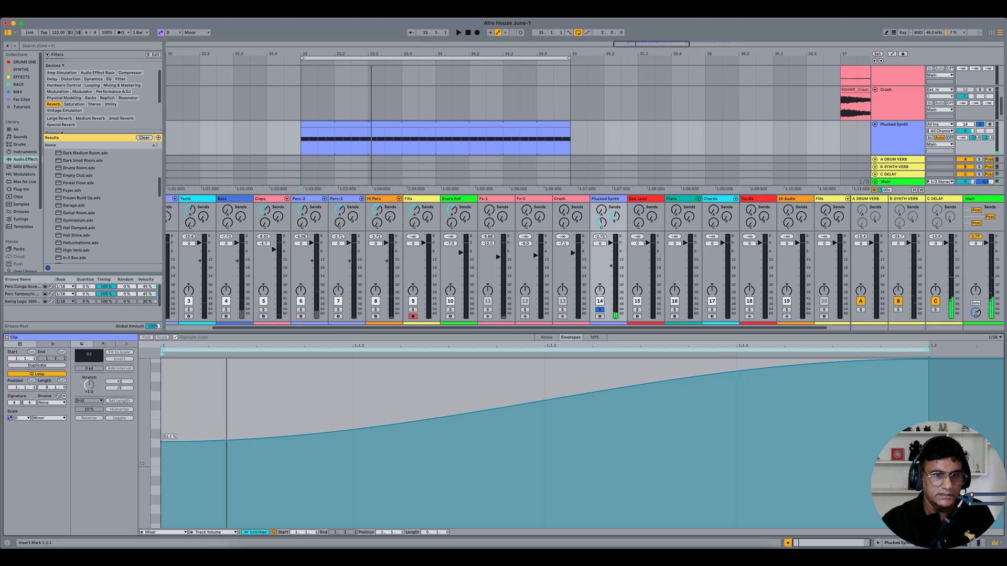
right_click(161, 442)
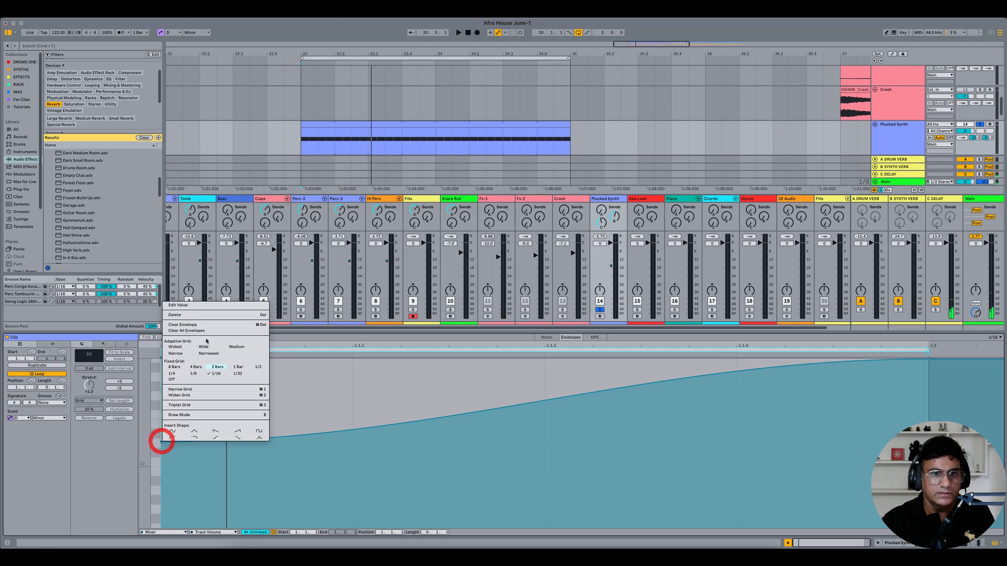
left_click(202, 309)
type("50.0")
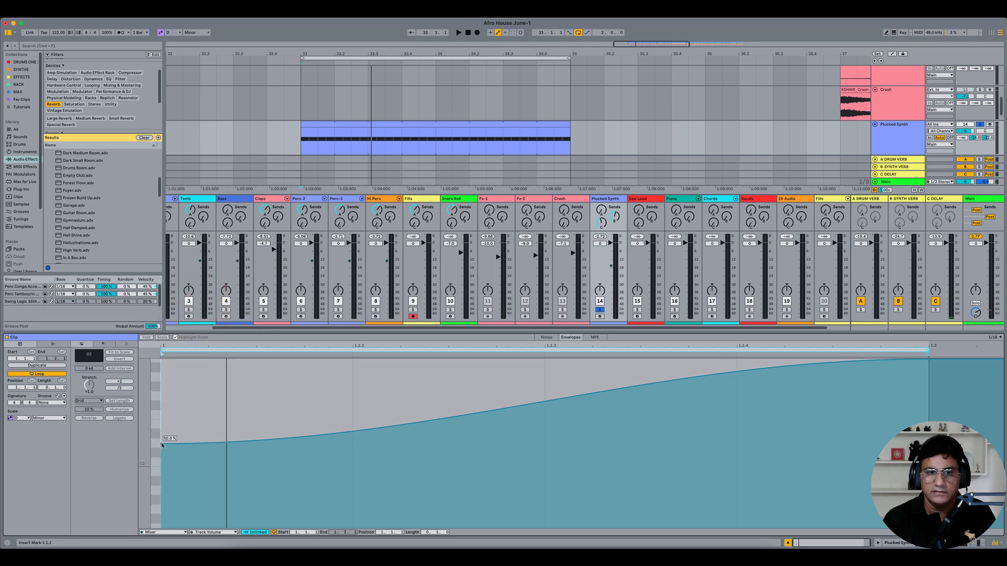
type("0")
key("Return")
key("space")
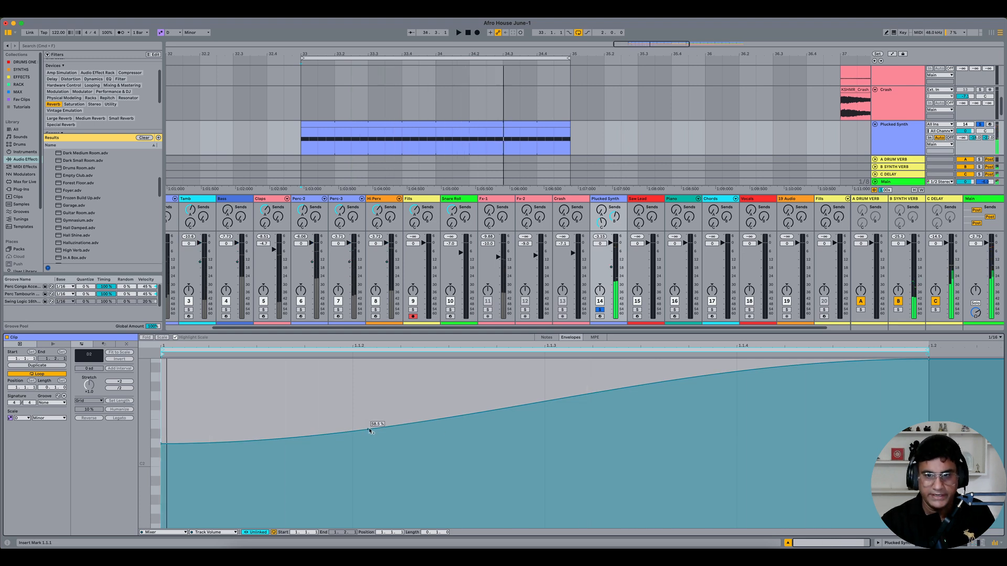
- Hold the envelope at full level from 1.1.3 onward and bend the rise before it into one upward-sweeping curve
mouse_move(563, 383)
left_mouse_down()
mouse_move(741, 360)
mouse_move(834, 361)
left_mouse_up()
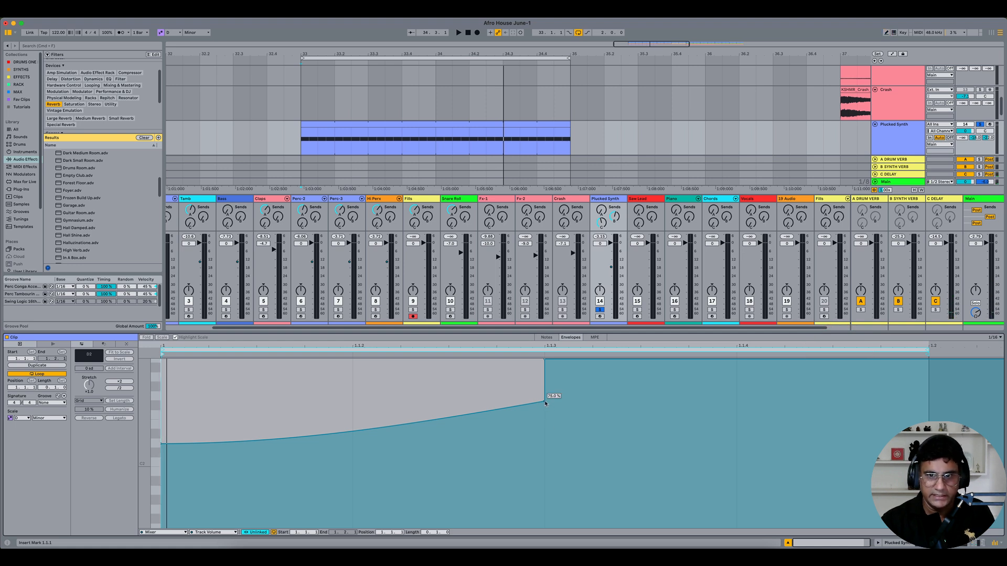
left_click(545, 401)
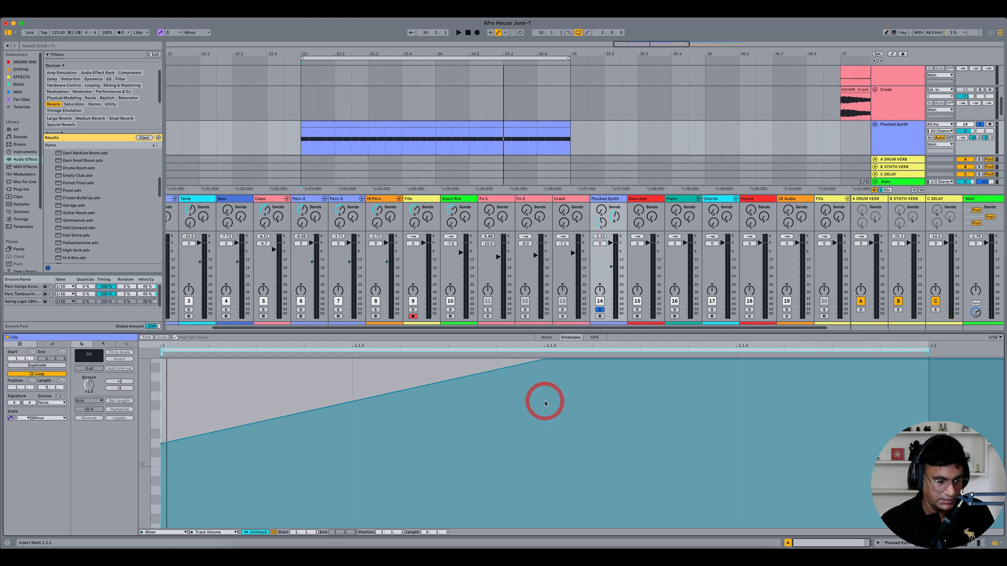
left_click_drag(367, 406, 367, 420)
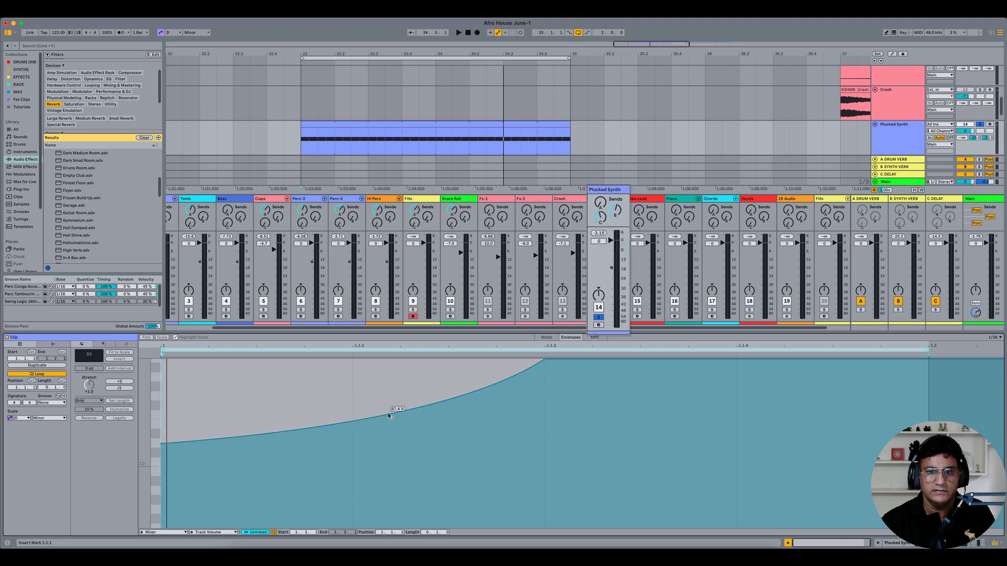
- Turn off the Plucked Synth's solo and lower its track volume to slightly below -5.5 dB while auditioning
key("space")
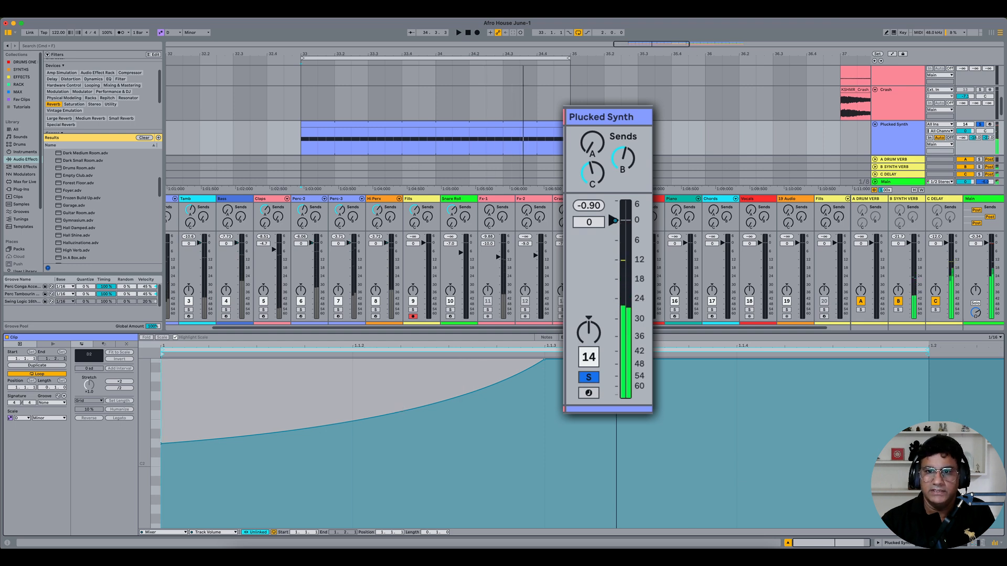
left_click_drag(614, 222, 610, 250)
key("space")
key("space")
left_click(593, 378)
left_click(606, 303)
key("space")
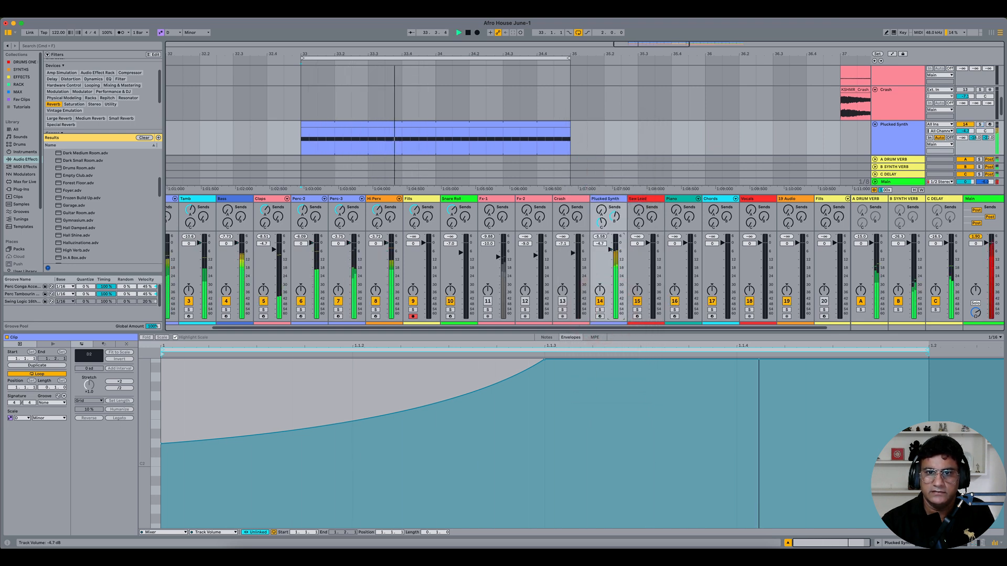
left_click_drag(610, 251, 610, 250)
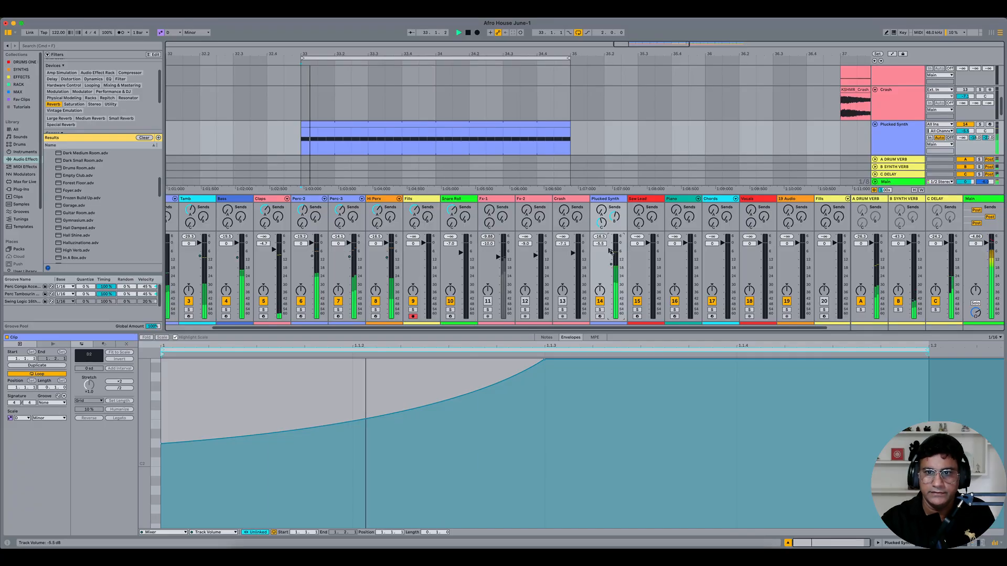
left_click_drag(610, 251, 610, 254)
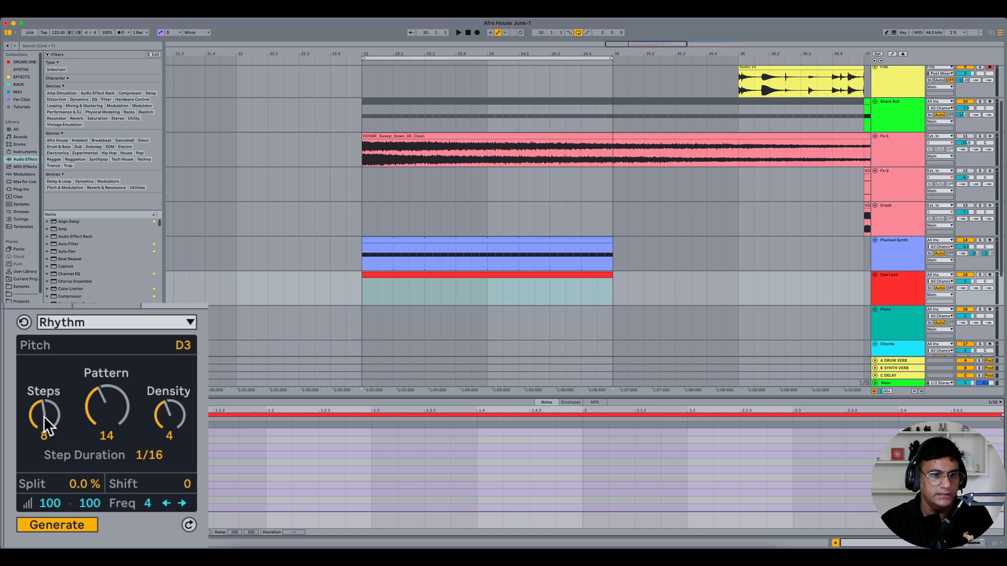
- Generate a D3 rhythm with 11 Steps and Density 6 in the Saw Lead clip, then shorten its loop length to 0.1.3
mouse_move(45, 414)
left_mouse_down()
mouse_move(45, 403)
mouse_move(42, 416)
left_mouse_up()
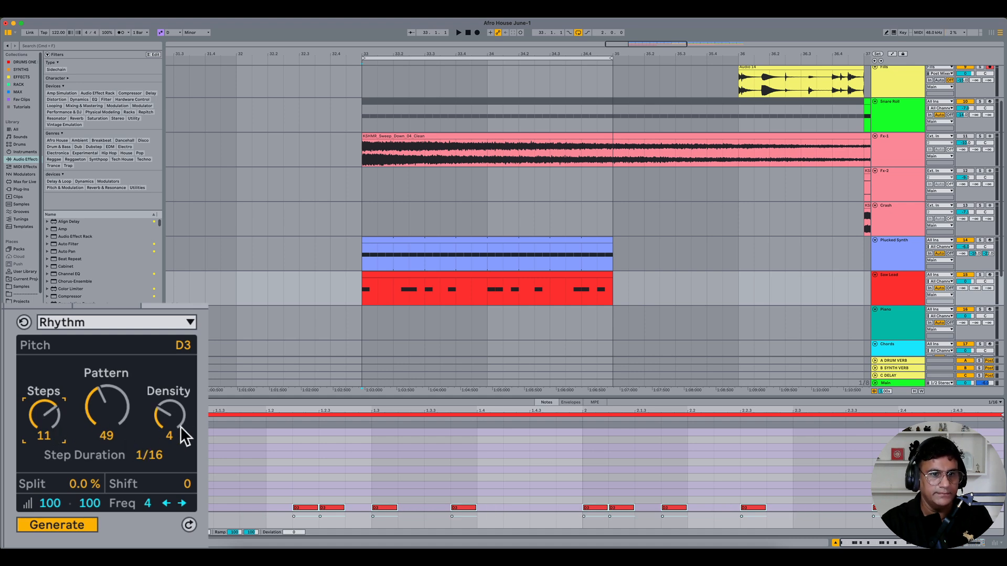
left_click_drag(172, 414, 172, 405)
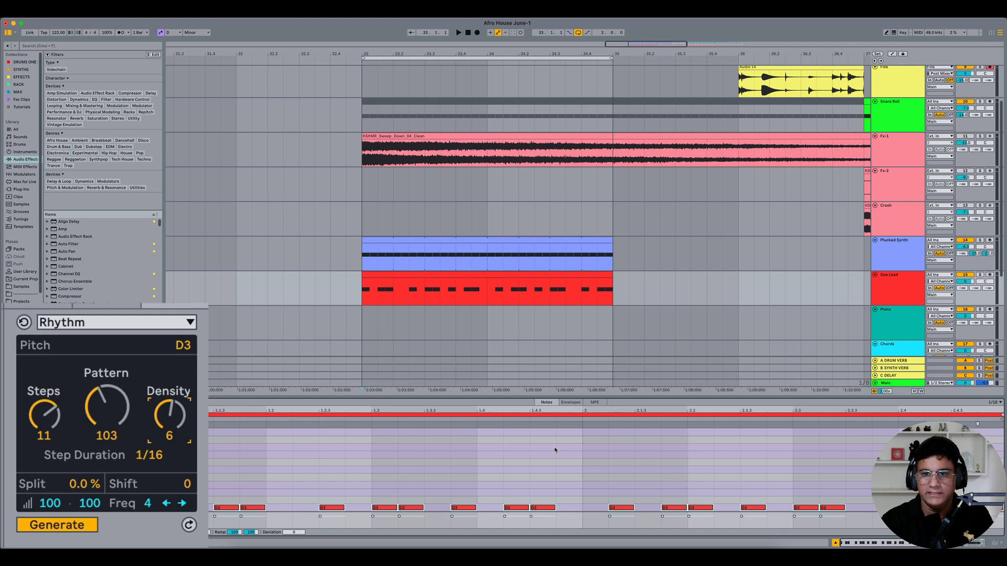
left_click_drag(1001, 414, 555, 415)
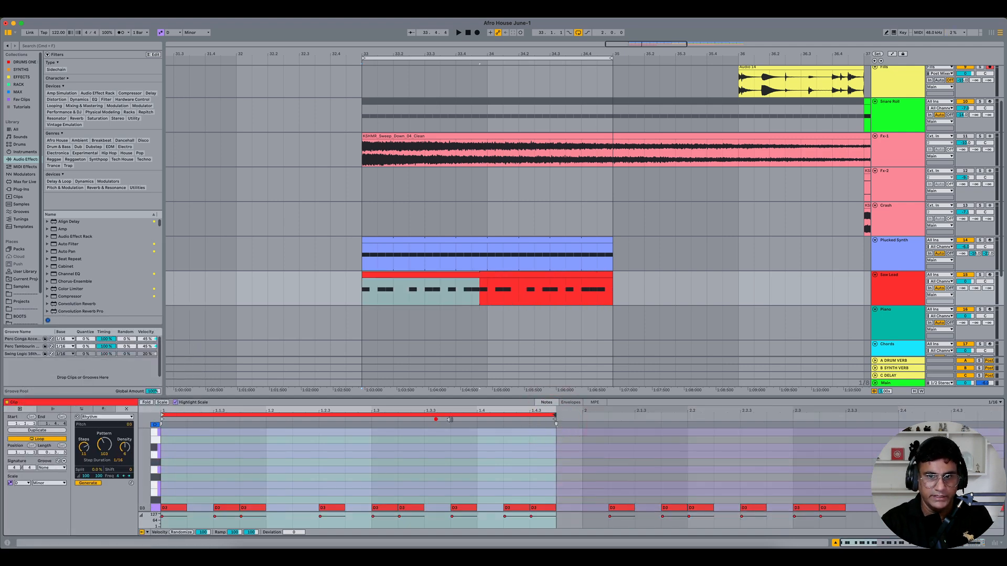
left_click_drag(555, 416, 345, 415)
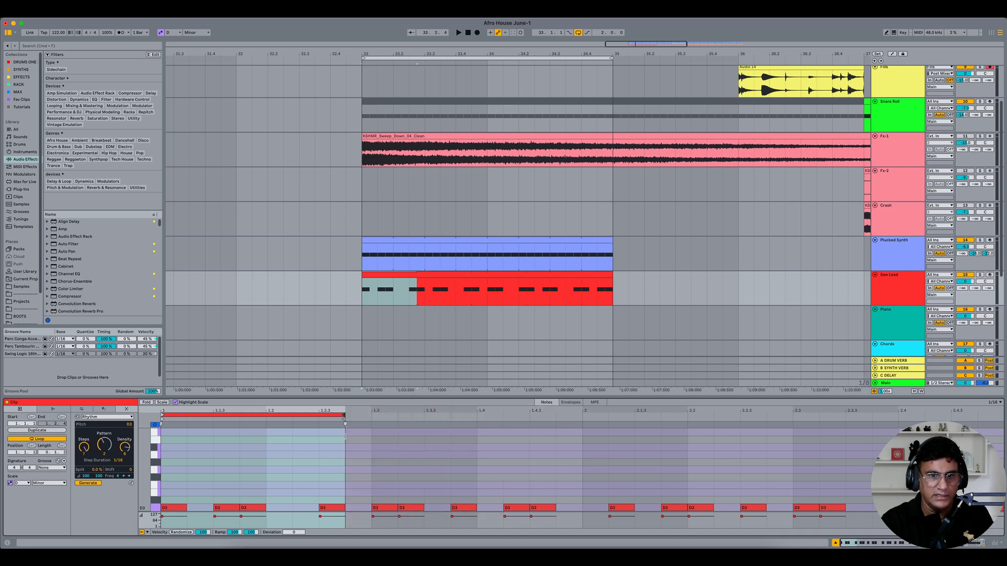
- Solo the Saw Lead track together with the Kick track
left_click(979, 274)
scroll(880, 271, "up", 3)
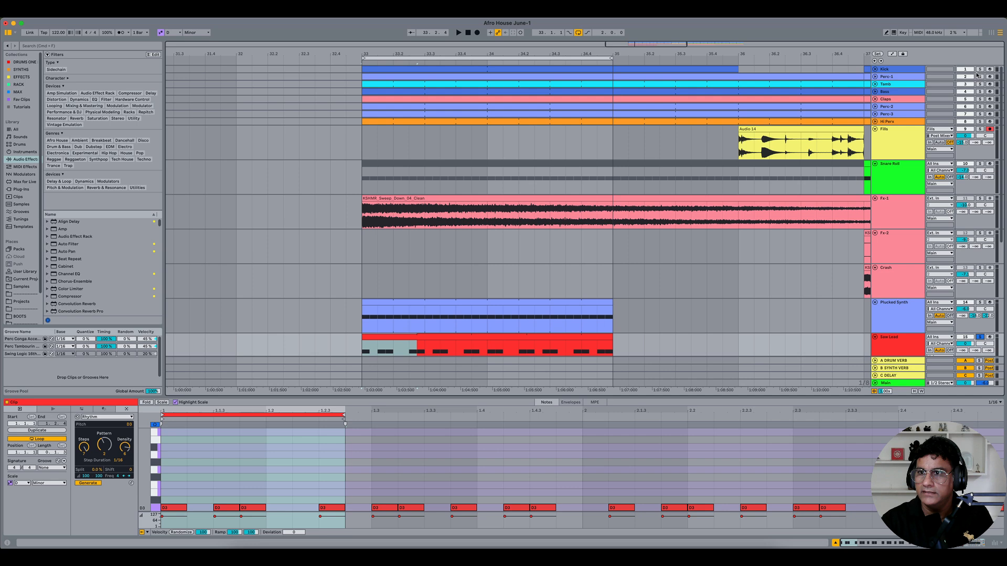
left_click(978, 69)
scroll(678, 229, "down", 3)
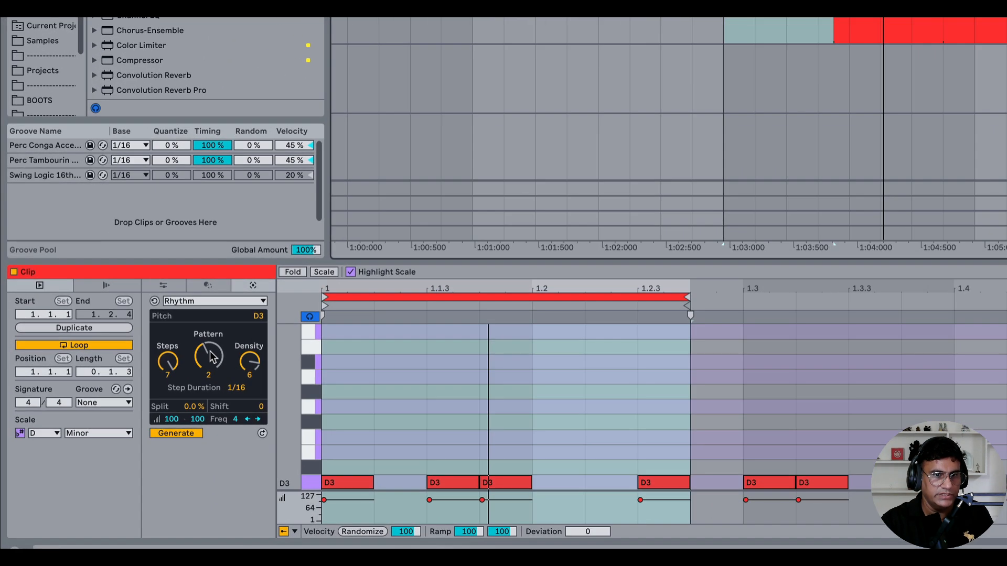
- Audition different Rhythm patterns and densities on the 7-step Saw Lead loop, settling on Pattern 8 with Density 5
left_click_drag(209, 351, 210, 356)
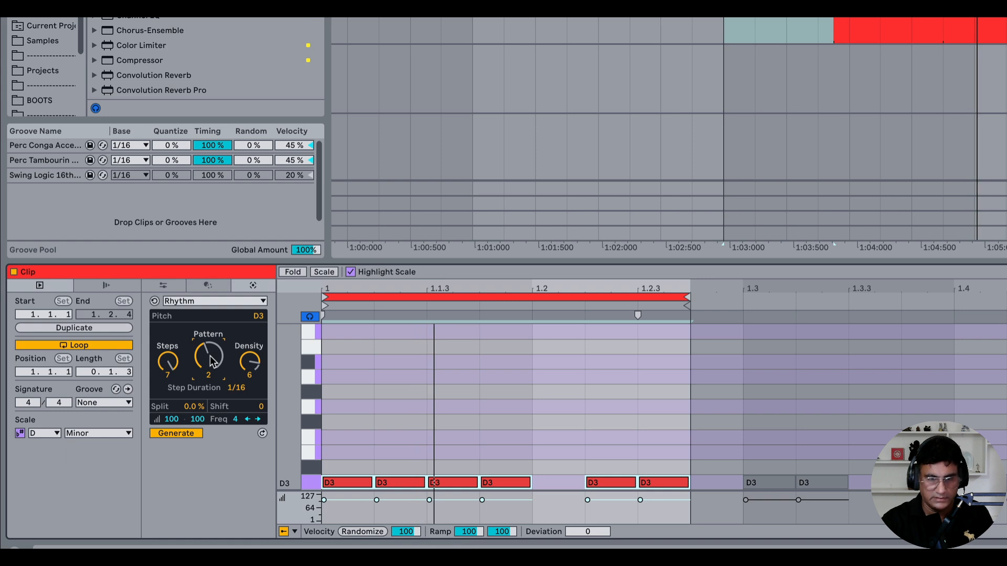
scroll(213, 361, "up", 1)
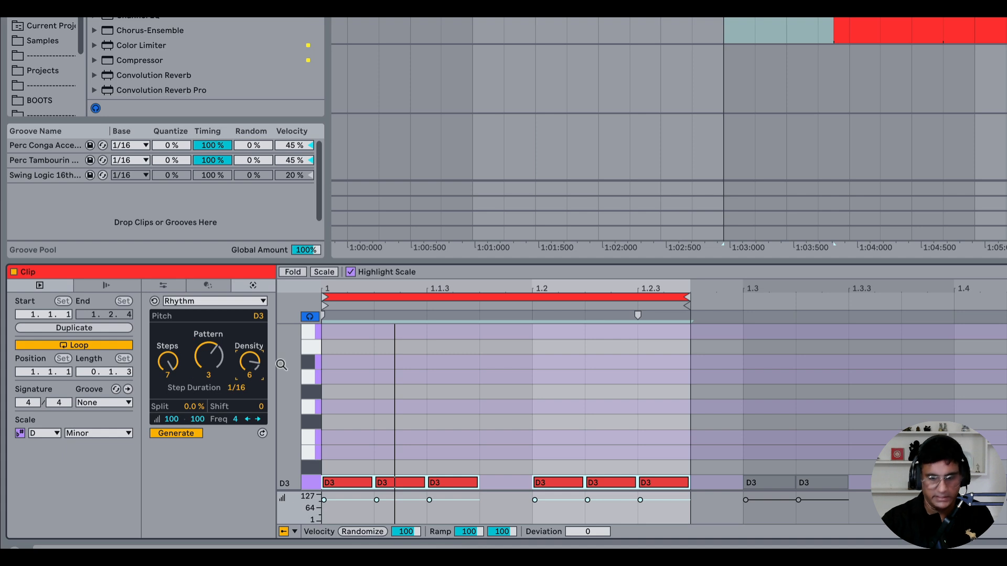
key("Down")
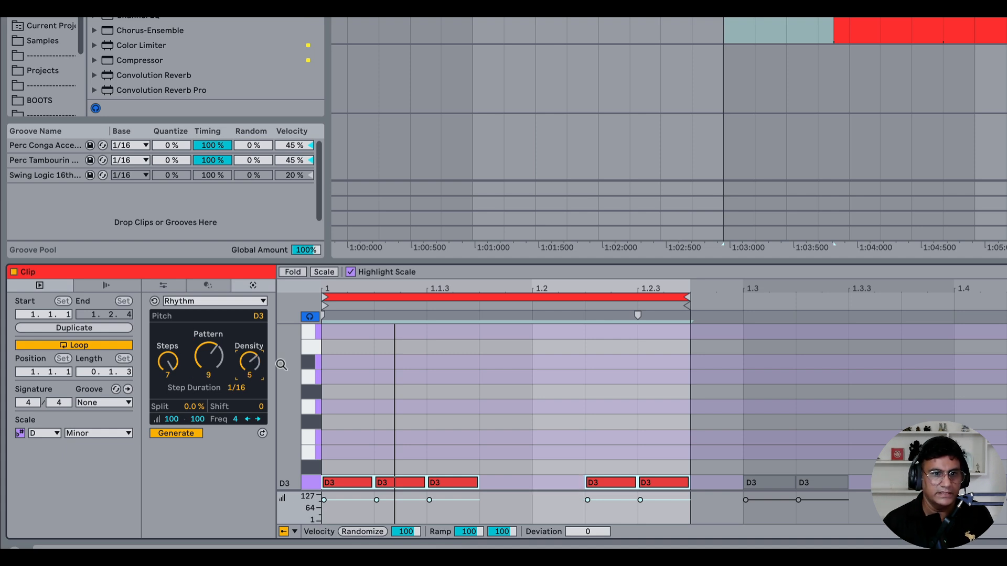
key("Down")
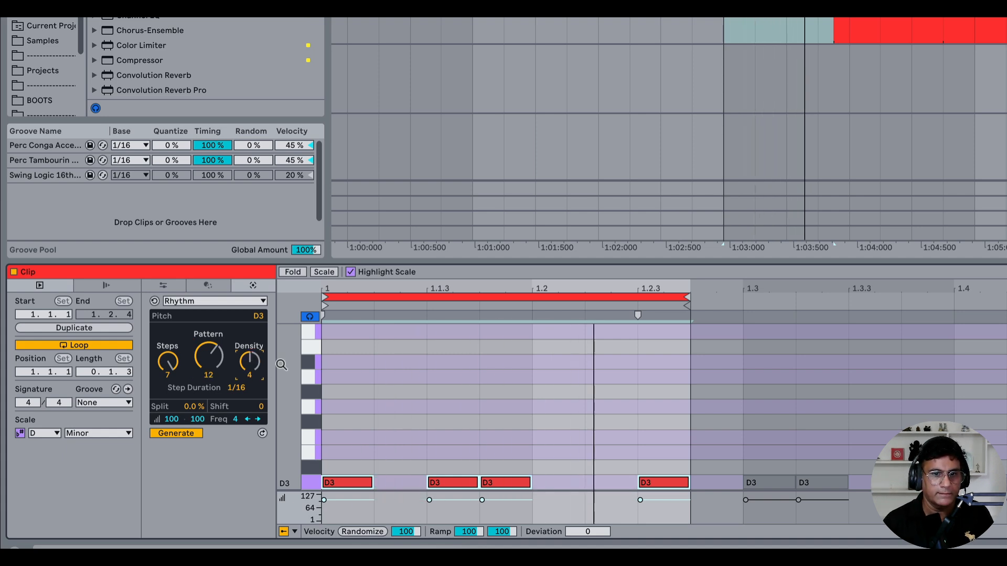
key("Up")
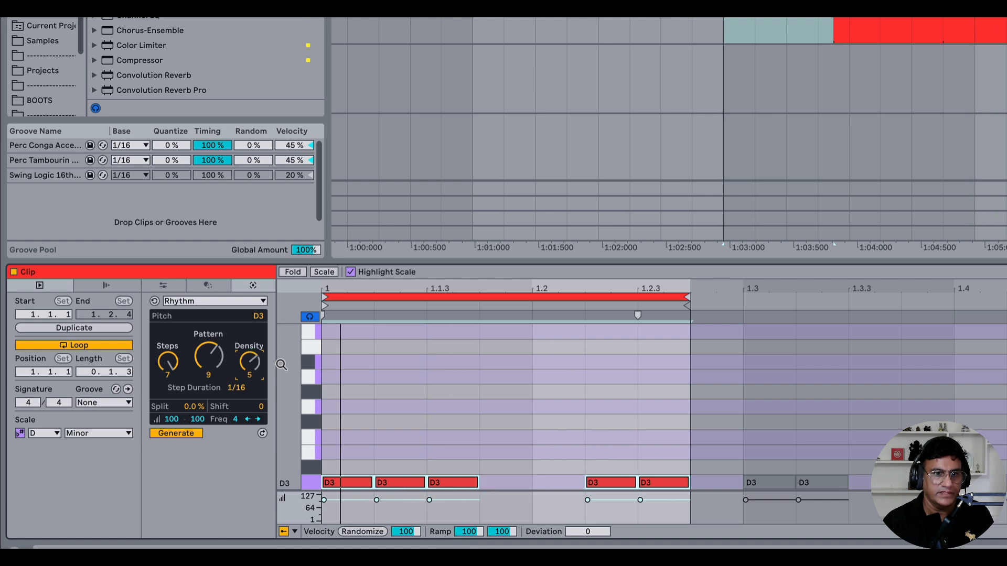
key("Down")
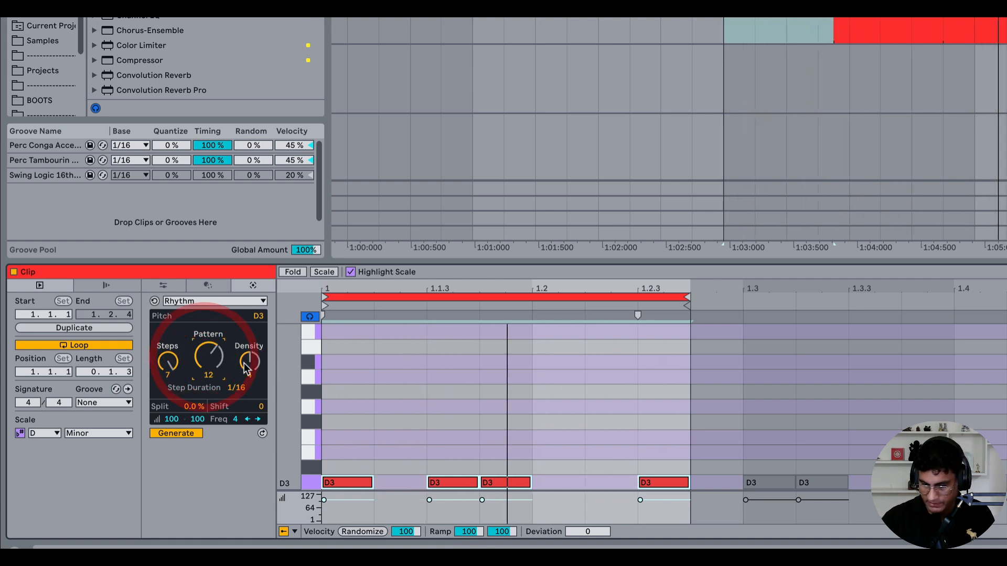
key("Down")
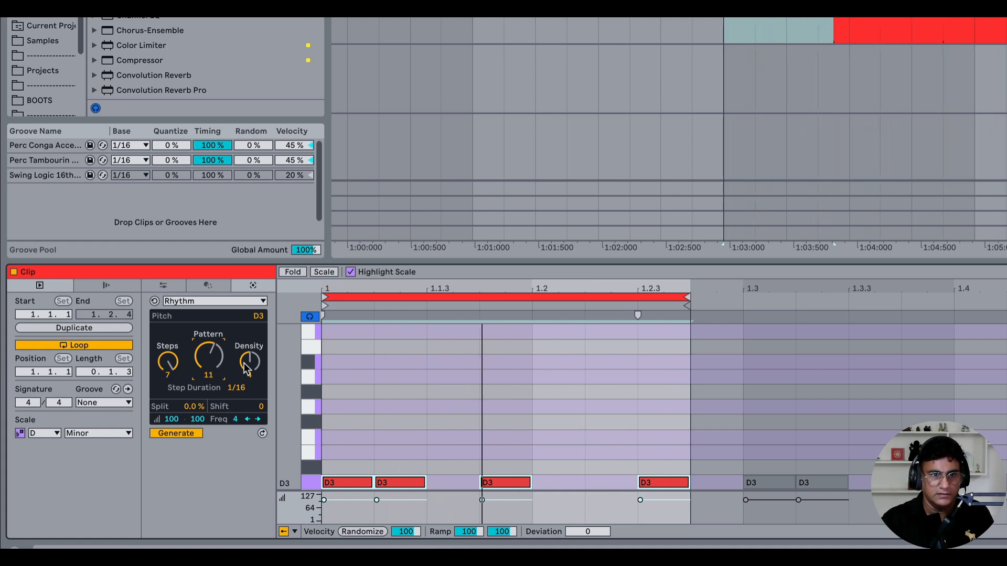
key("Up")
key("space")
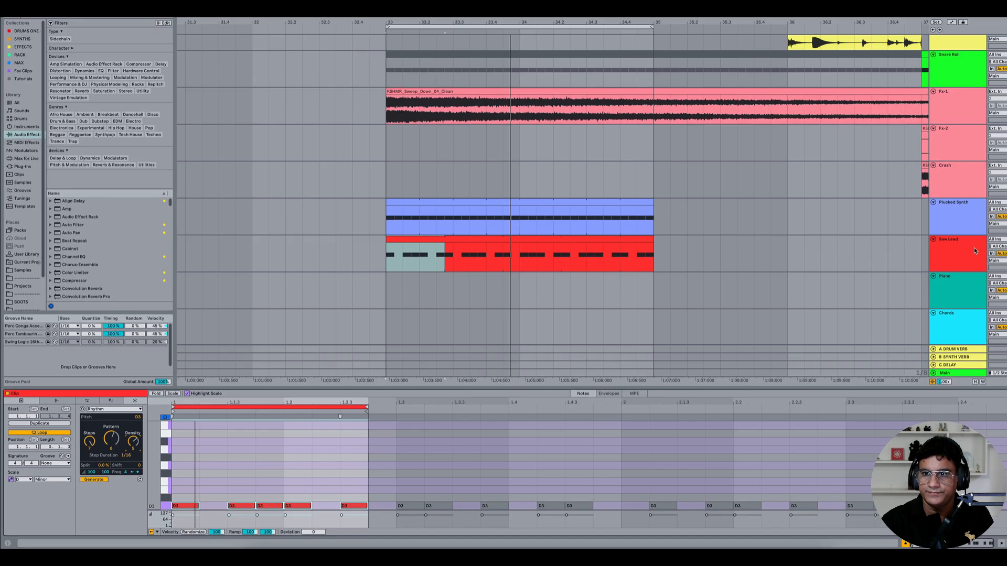
- Show the Saw Lead's Drift instrument, set its Envelope 1 Sustain to 39% and lower the filter frequency to 263 Hz
left_click(975, 251)
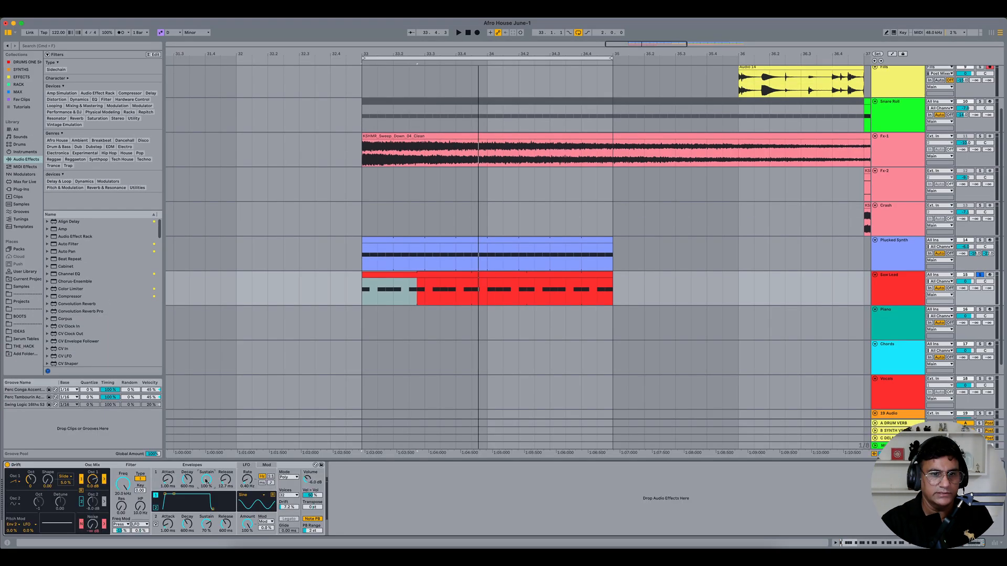
left_click_drag(207, 481, 206, 511)
key("space")
left_click_drag(517, 403, 471, 397)
left_click_drag(307, 411, 306, 459)
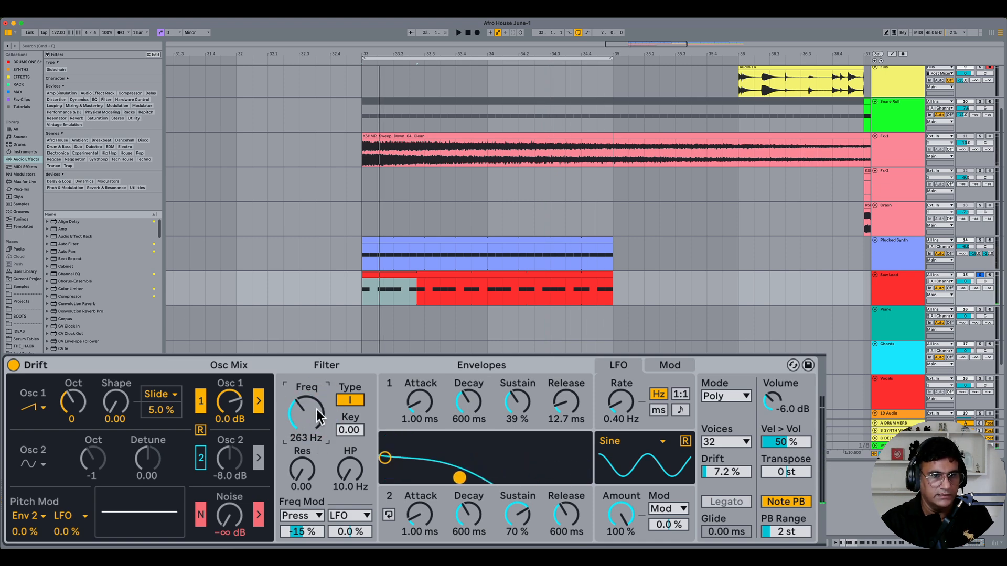
- Lower Drift's filter frequency to 144 Hz and set its first frequency modulation source to Env 1 at 57%
left_click_drag(313, 420, 313, 429)
key("space")
key("space")
left_click(309, 516)
left_click(325, 399)
left_click_drag(301, 531, 301, 512)
key("space")
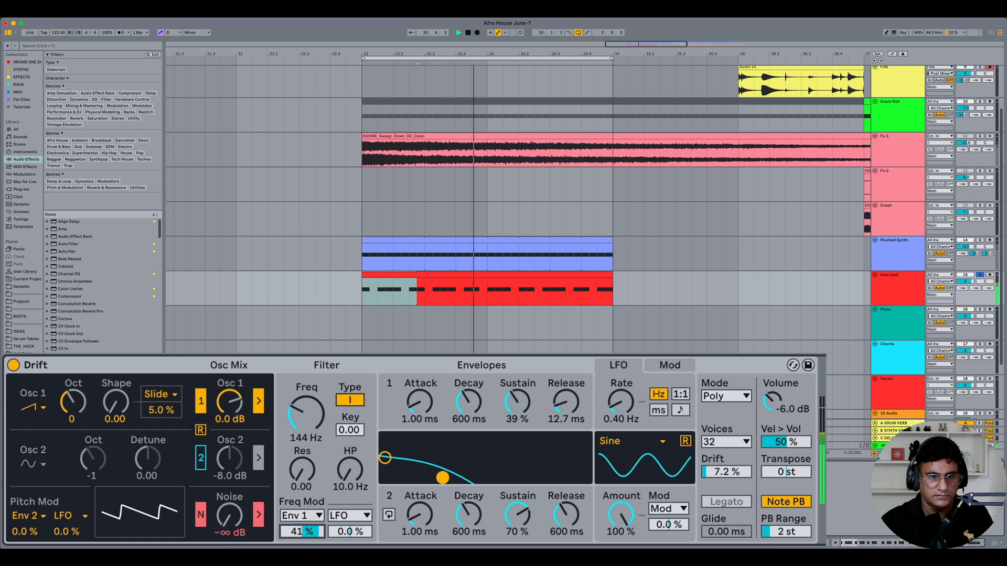
left_click_drag(315, 531, 314, 529)
key("space")
- Set Drift's Envelope 1 Release to 800 ms and raise its Noise level to -6.0 dB
mouse_move(566, 402)
left_mouse_down()
mouse_move(567, 386)
mouse_move(566, 409)
left_mouse_up()
key("space")
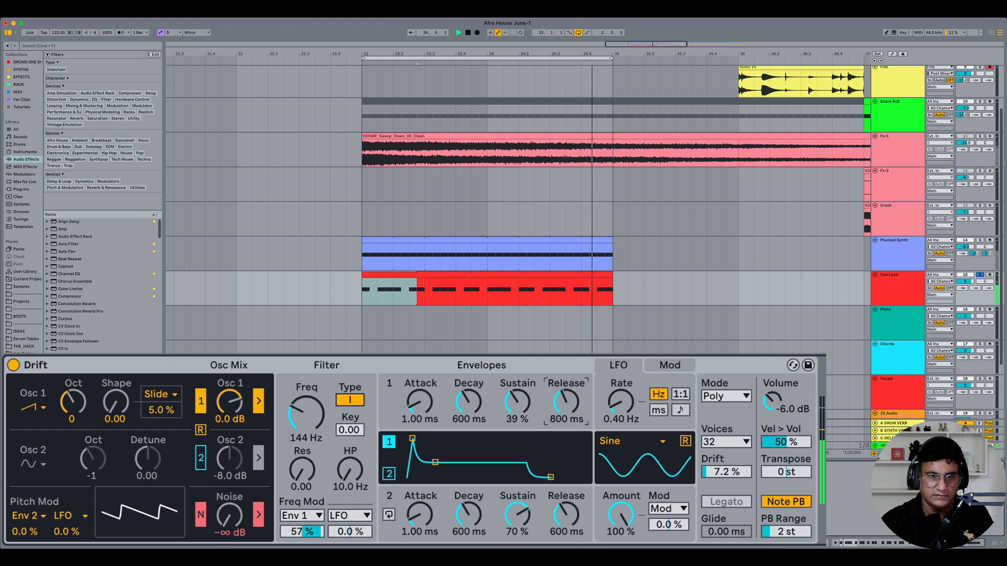
key("space")
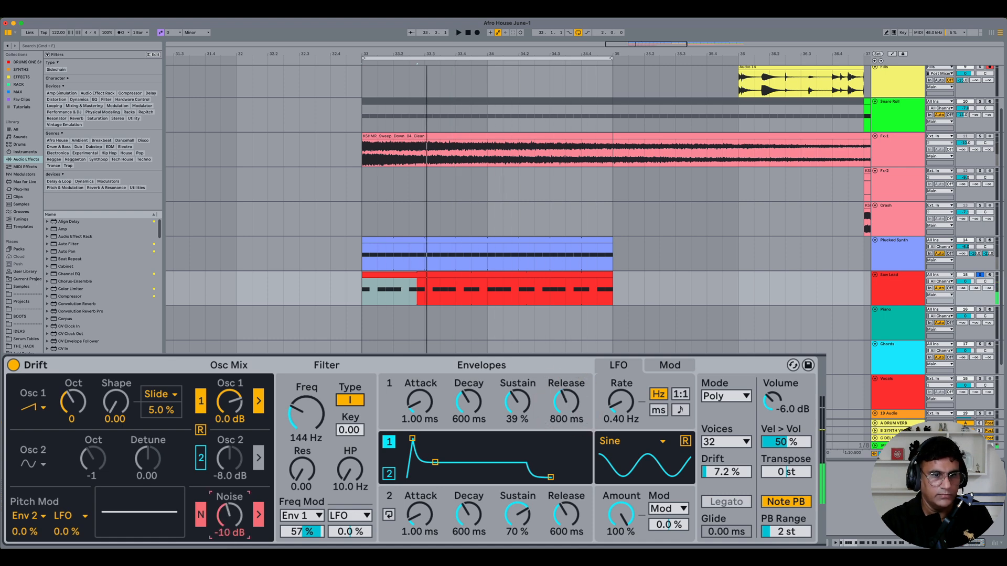
key("space")
left_click_drag(232, 516, 231, 511)
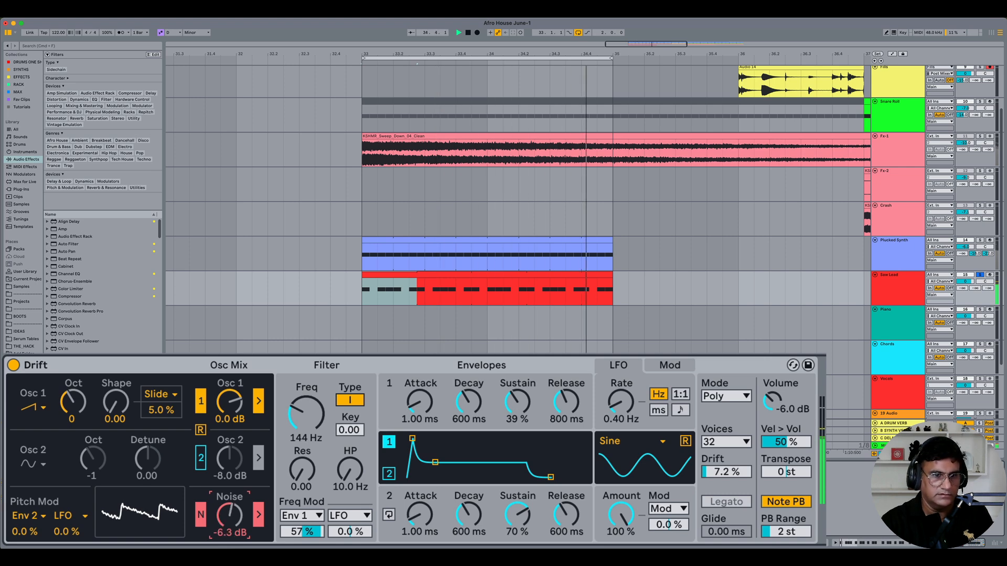
left_click_drag(224, 518, 224, 515)
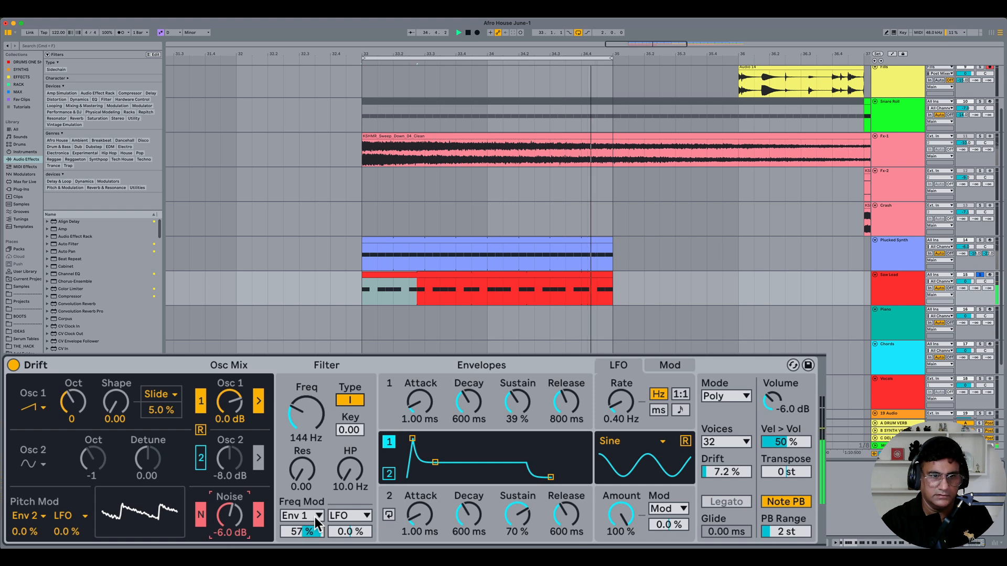
- Set Drift's filter resonance to 0.15 and save the project
mouse_move(297, 471)
left_mouse_down()
mouse_move(298, 463)
mouse_move(301, 470)
left_mouse_up()
key("space")
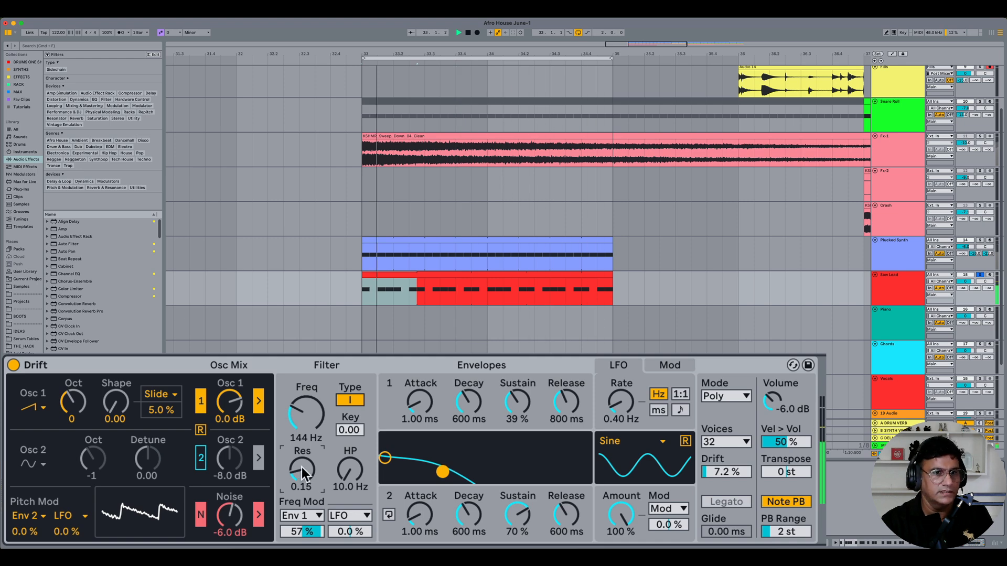
key("super+s")
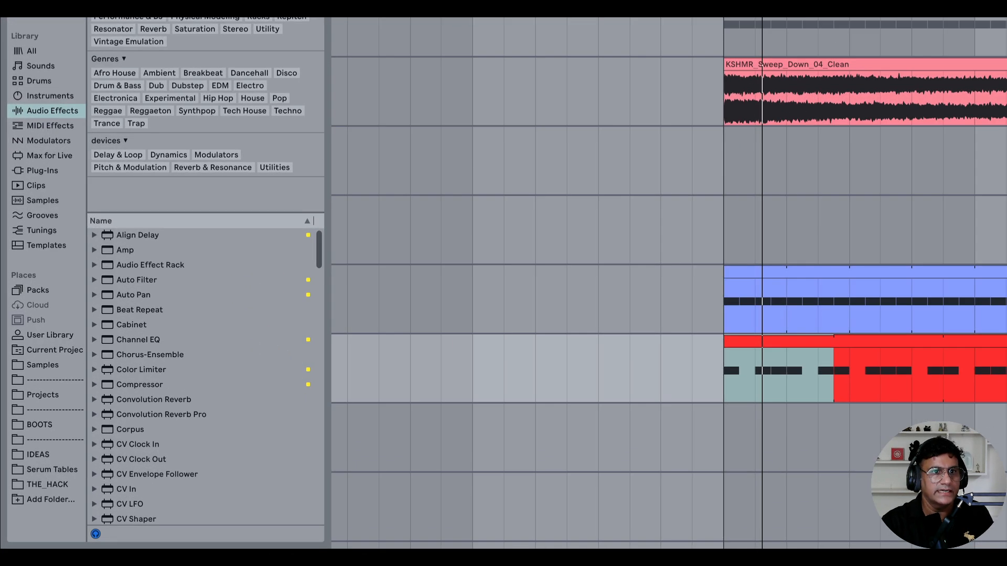
- Add the Multiband Dynamics preset OTT after Drift on the Saw Lead track
left_click(168, 155)
left_click(95, 340)
scroll(160, 380, "down", 1)
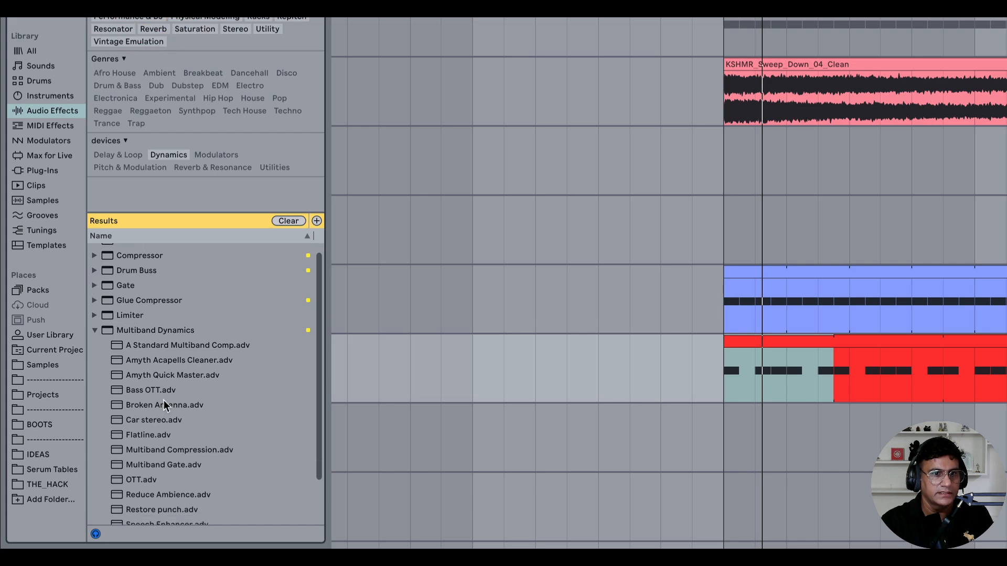
double_click(138, 479)
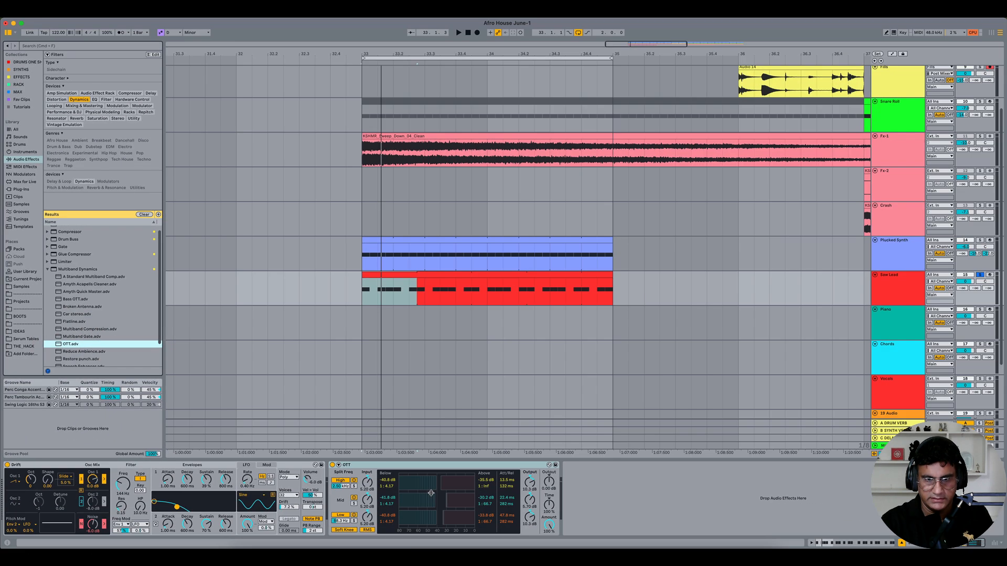
- Solo OTT's Mid band and take the Kick track out of solo to audition the Saw Lead alone
left_click(353, 503)
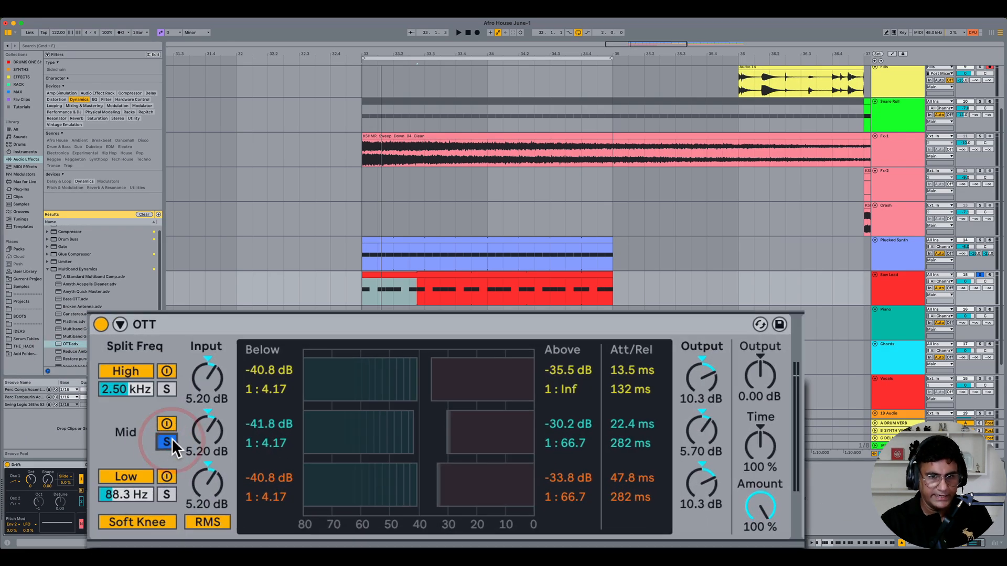
scroll(977, 255, "up", 3)
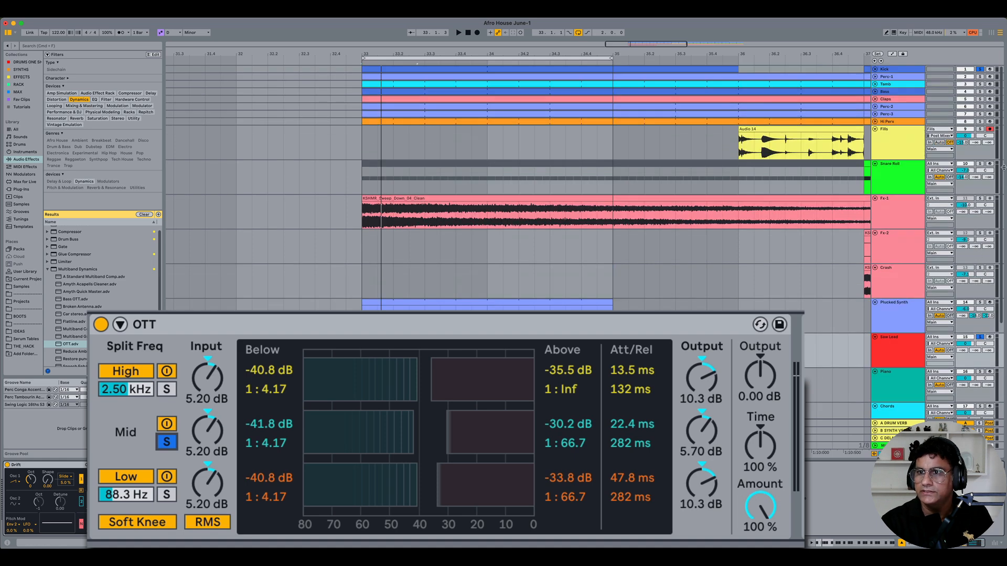
left_click(966, 70)
scroll(522, 383, "down", 3)
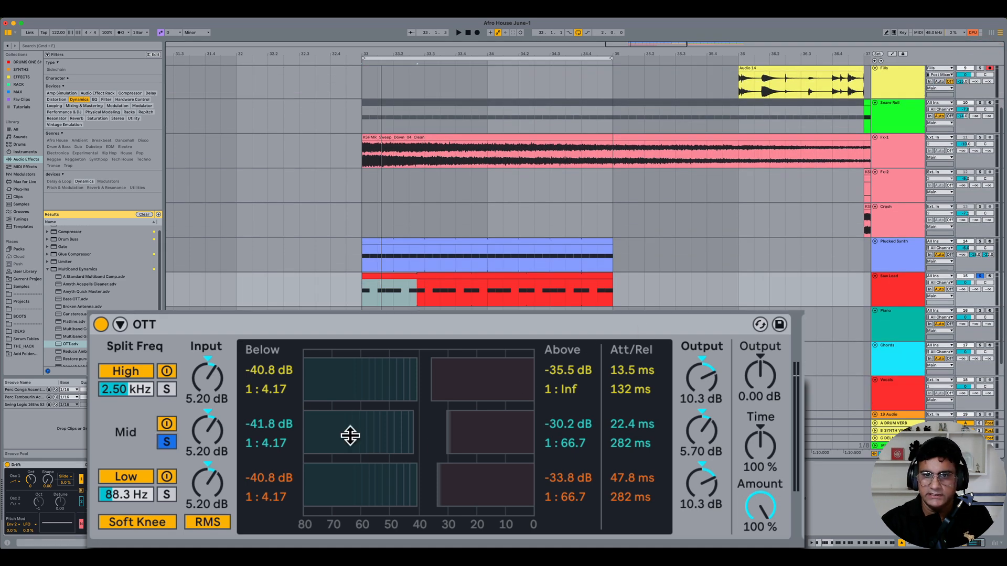
key("space")
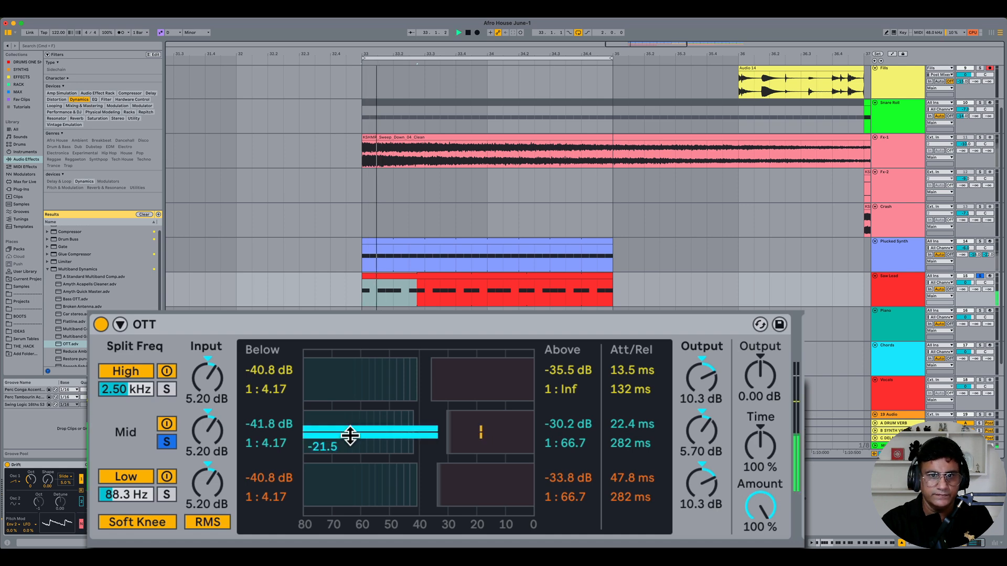
- Set OTT's low split frequency to 359 Hz and its high split frequency to 2.71 kHz
left_click_drag(138, 497, 138, 446)
left_click_drag(135, 496, 135, 485)
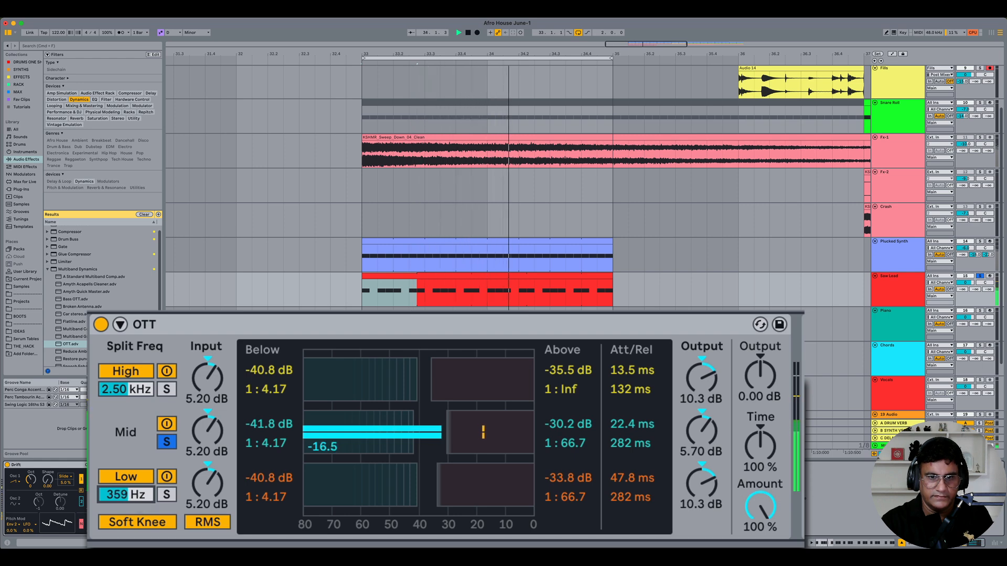
left_click_drag(145, 385, 138, 405)
left_click_drag(136, 494, 136, 496)
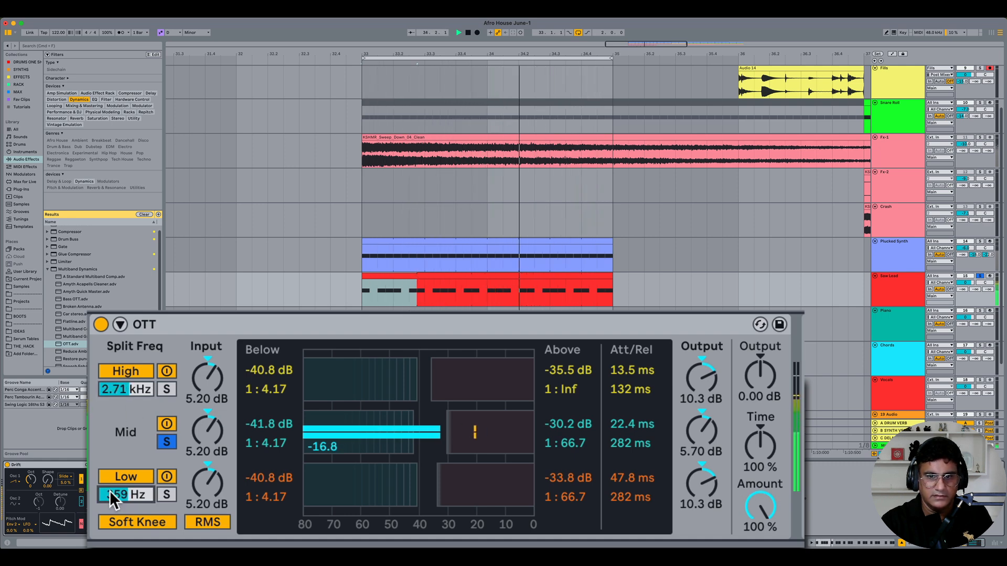
- Take OTT's Mid band out of solo and reduce the overall Amount
left_click(165, 443)
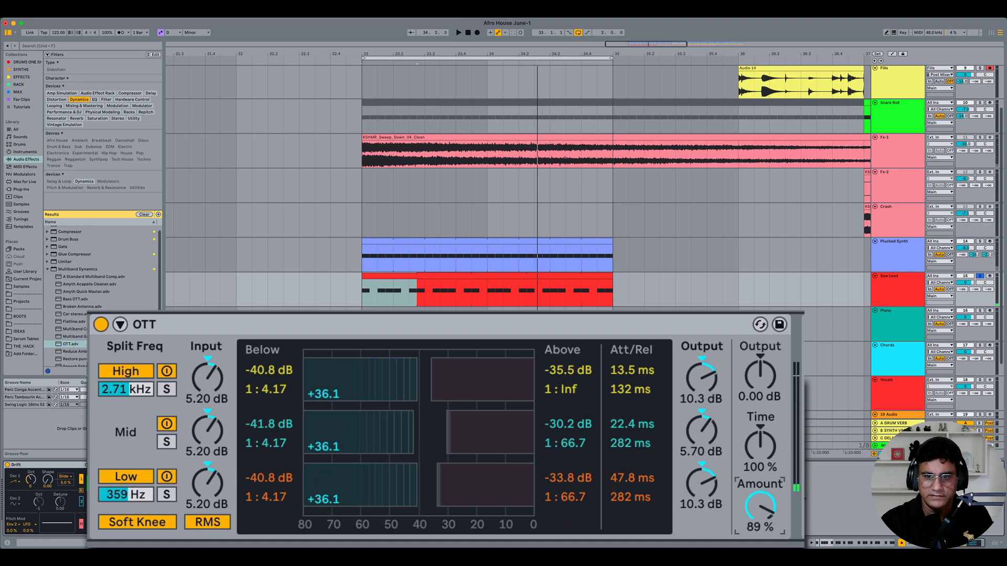
key("space")
left_click_drag(767, 516, 767, 525)
key("space")
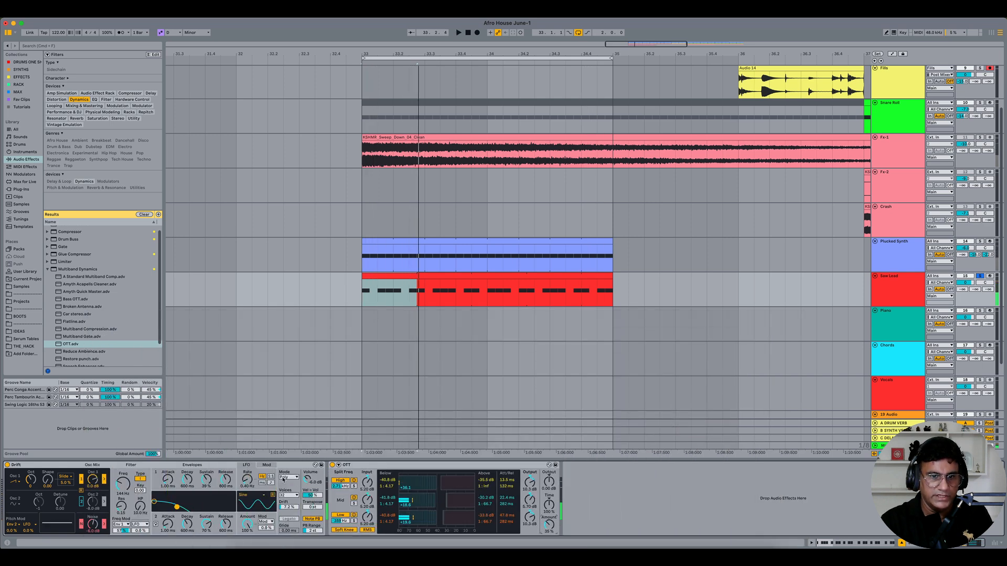
- Switch Drift's voice mode to Stereo, raise the spread slightly and audition the sound
left_click(668, 404)
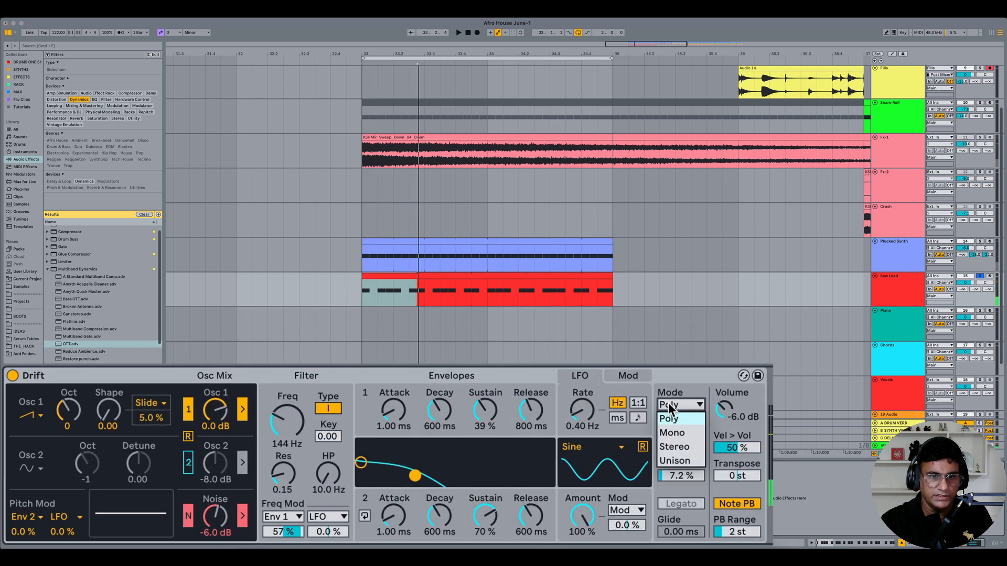
left_click(684, 447)
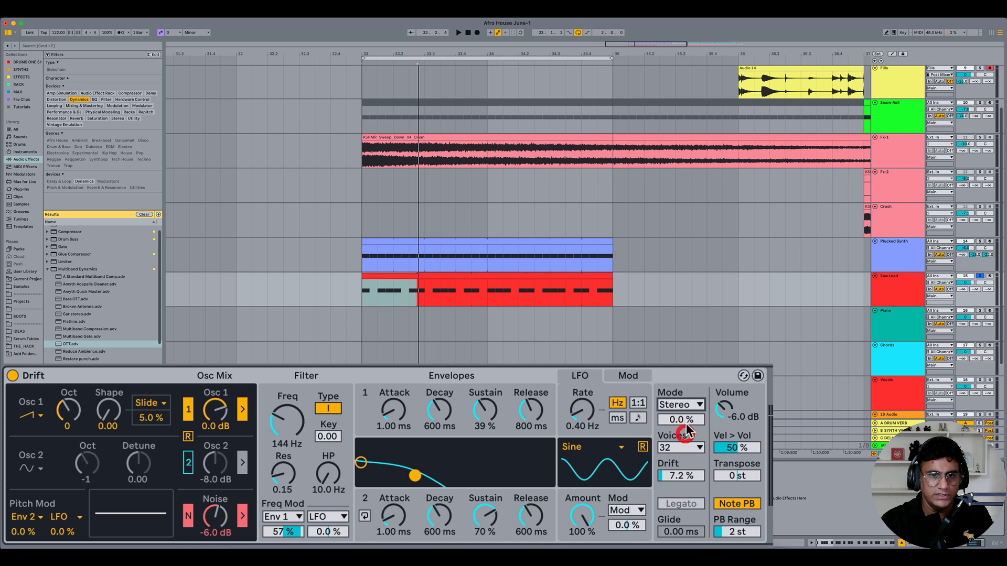
left_click_drag(687, 419, 688, 418)
key("space")
key("space")
- Clear the Dynamics filter and add an Overdrive from the Distortion effects after OTT on the Saw Lead track
left_click(148, 215)
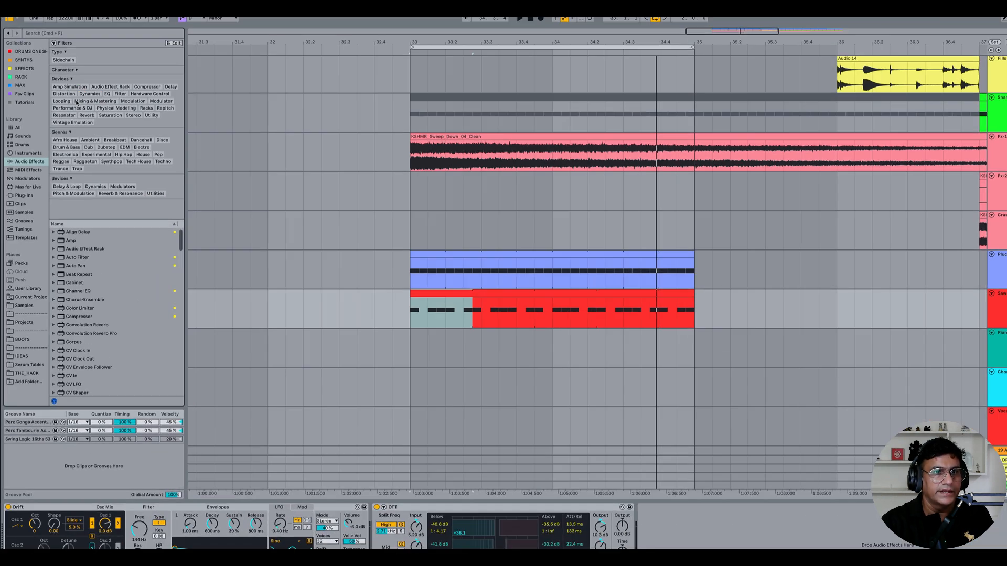
left_click(59, 100)
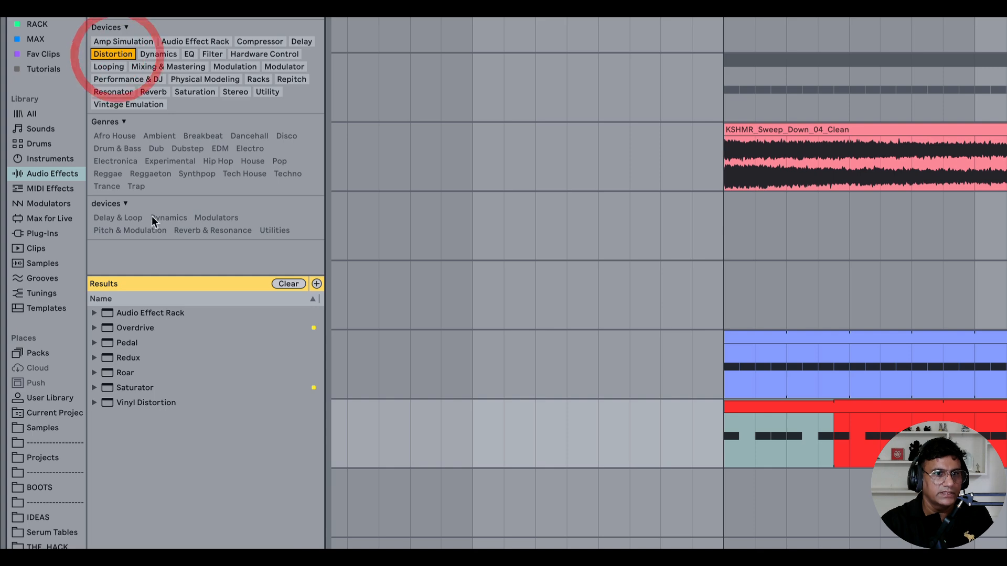
left_click(158, 329)
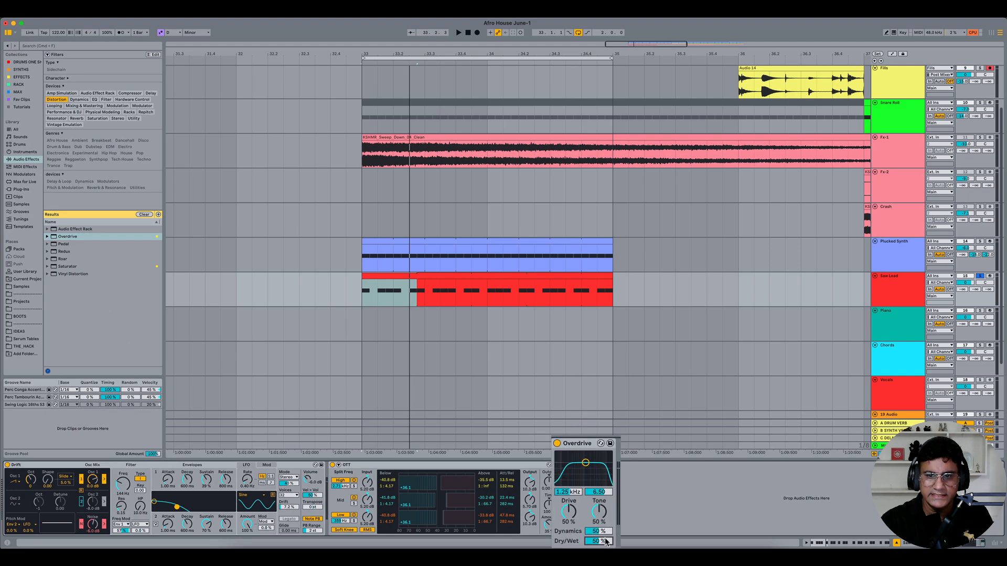
- Set Overdrive's Dry/Wet to 23% and its Drive to 56%
mouse_move(631, 532)
left_mouse_down()
mouse_move(625, 523)
mouse_move(627, 532)
left_mouse_up()
key("space")
key("space")
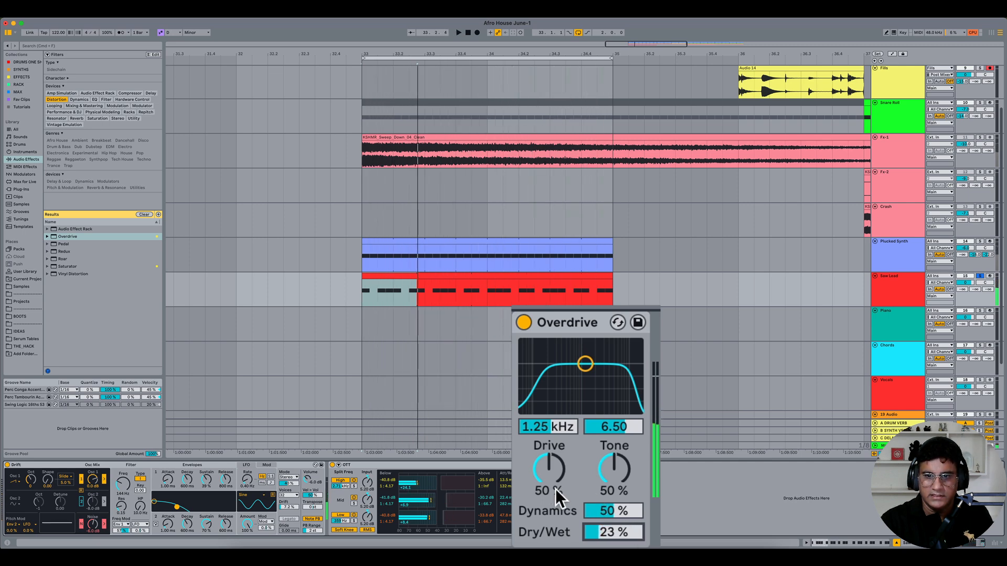
left_click_drag(550, 470, 549, 470)
key("space")
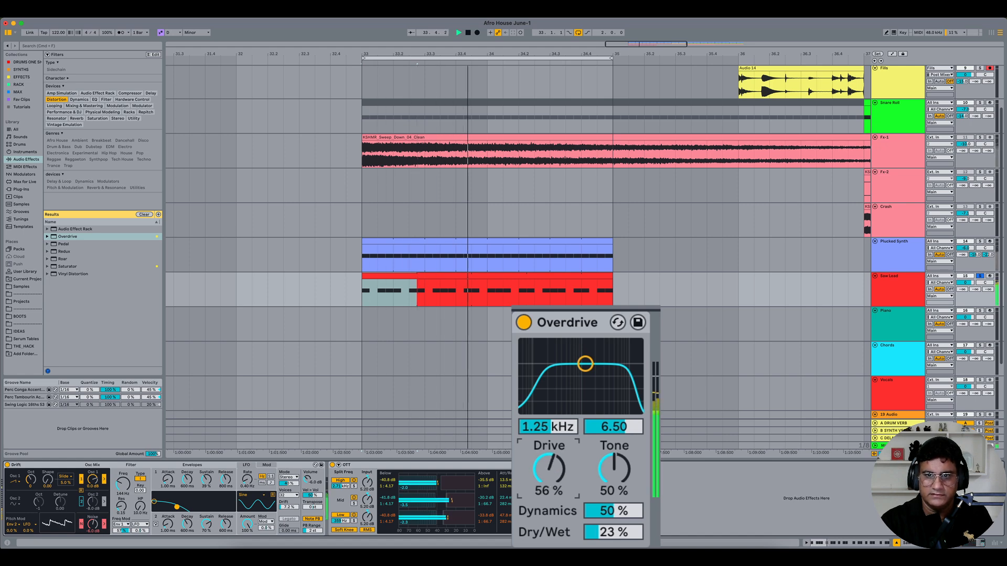
key("space")
- Take the Saw Lead out of solo and lower its track volume to -3.9 dB against the full mix
left_click(981, 276)
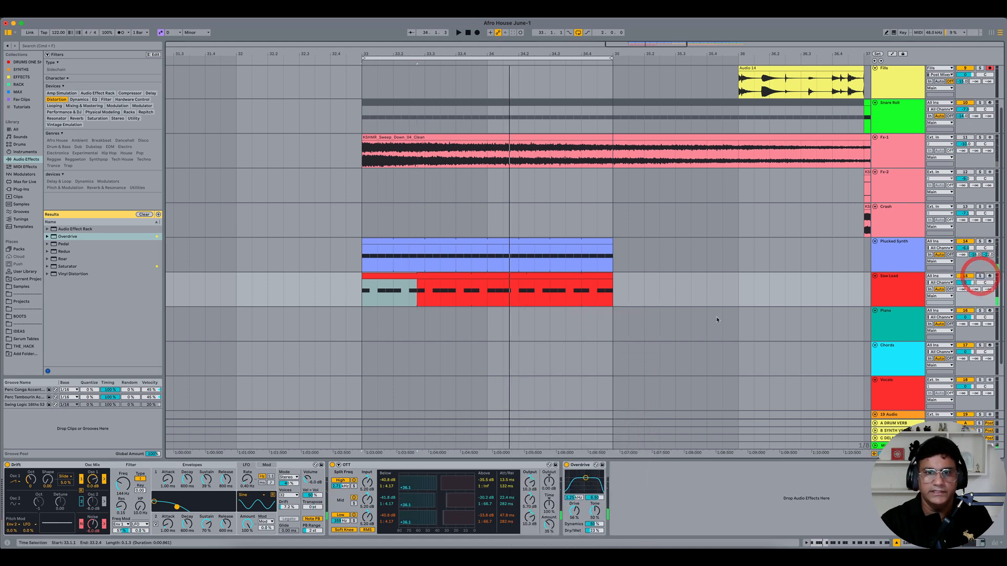
scroll(717, 319, "up", 3)
key("space")
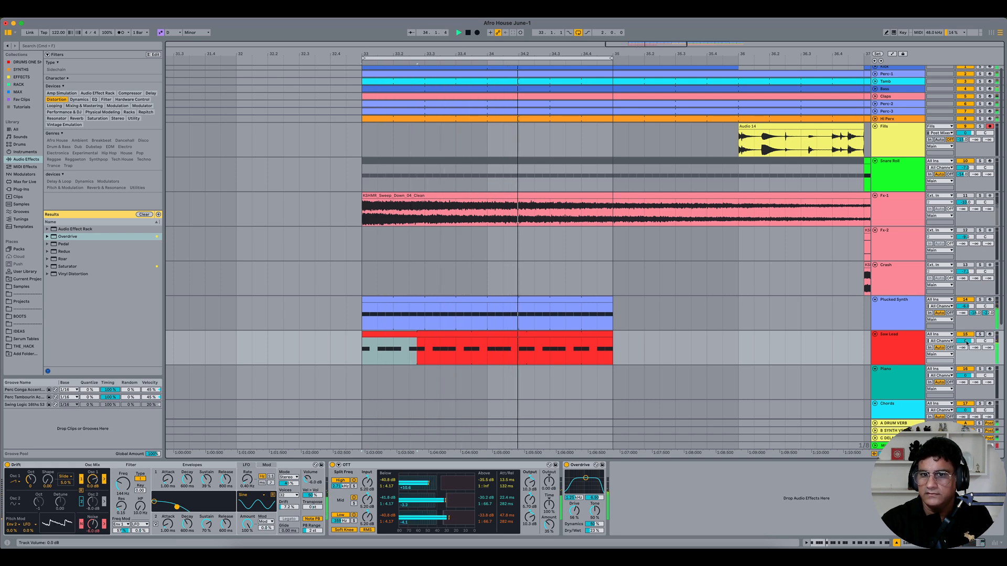
key("space")
left_click_drag(577, 56, 512, 35)
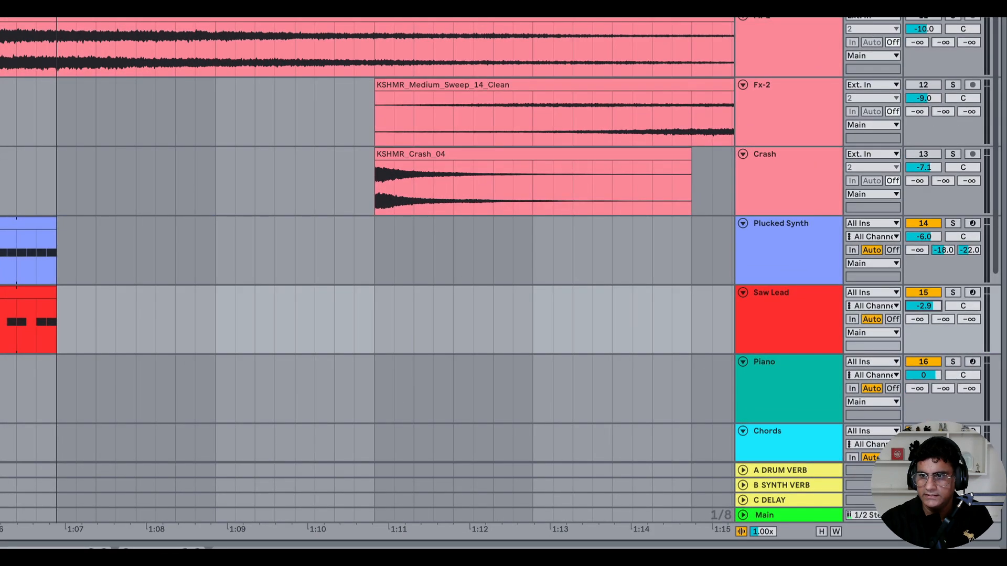
left_click_drag(927, 306, 927, 305)
key("space")
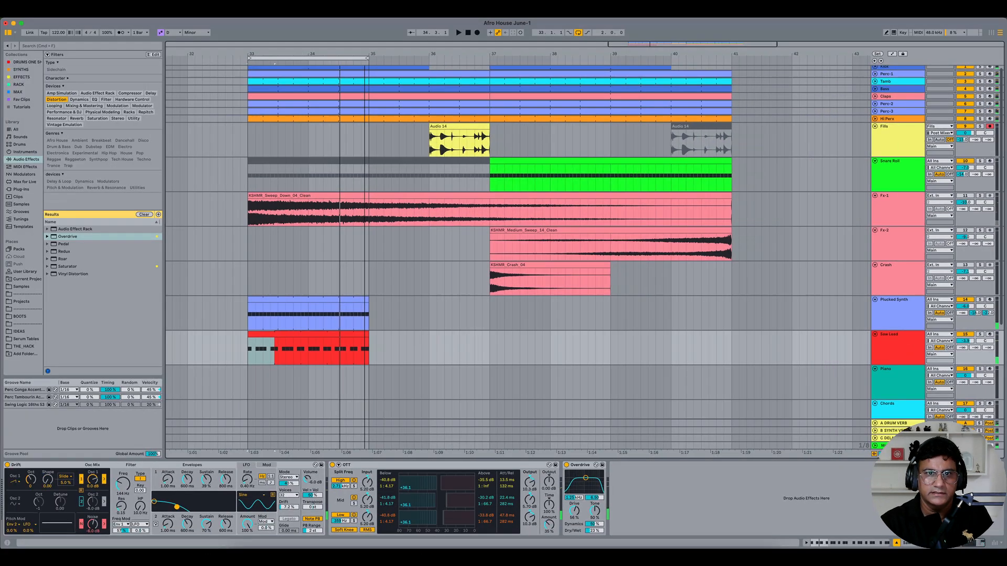
- Extend the arrangement loop and the Plucked Synth and Saw Lead clips to bar 41
left_click_drag(367, 61, 730, 58)
left_click(301, 297)
left_click_drag(369, 325, 727, 329)
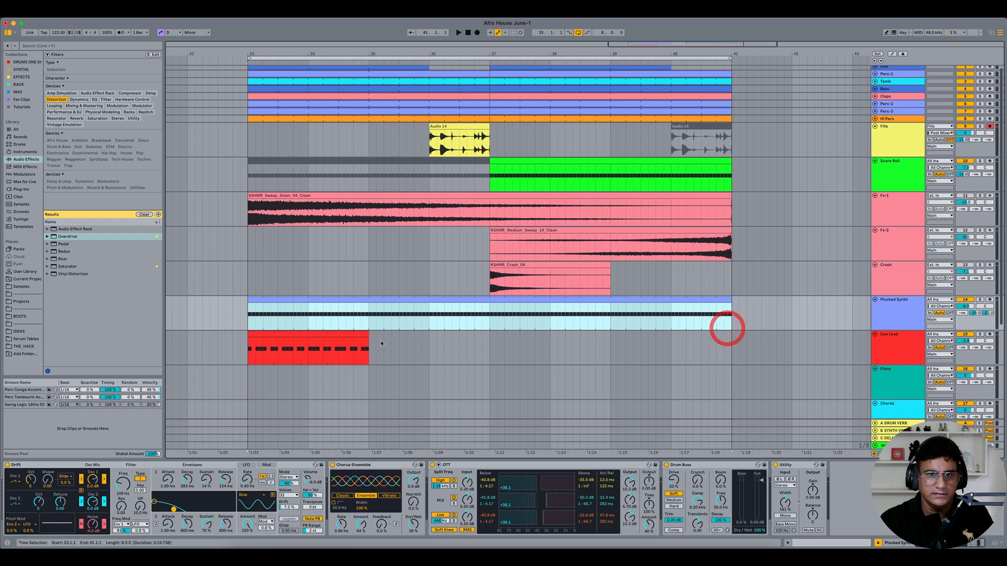
left_click_drag(369, 355, 724, 357)
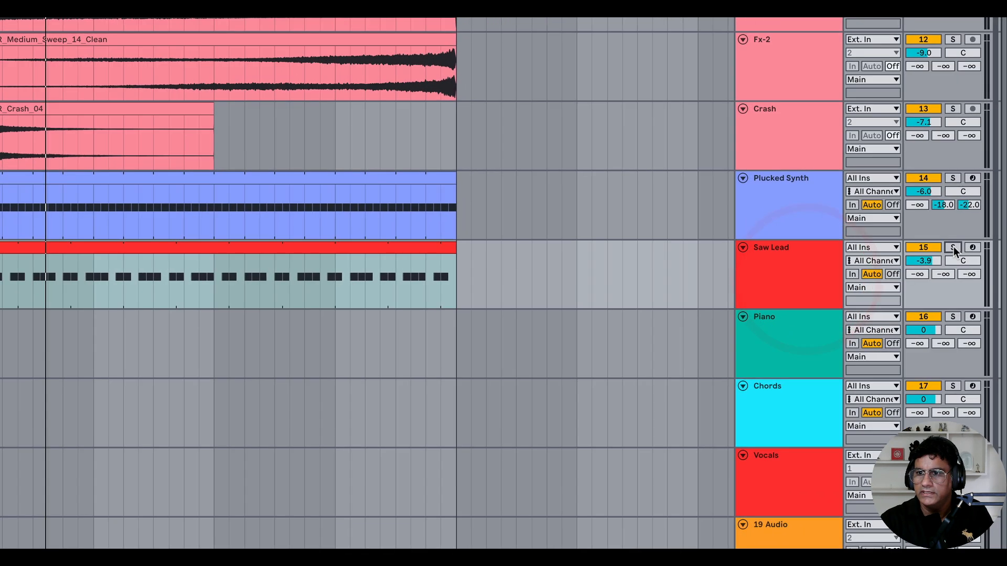
- Solo the Saw Lead and set its SYNTH VERB send to -13.0 dB and its DELAY send to -20.0 dB
left_click(979, 334)
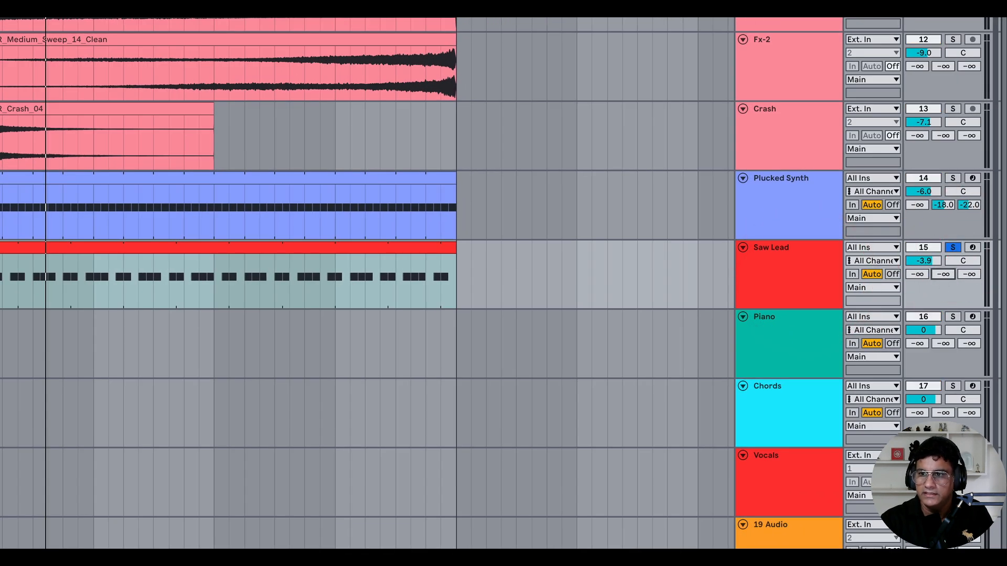
left_click_drag(942, 274, 943, 257)
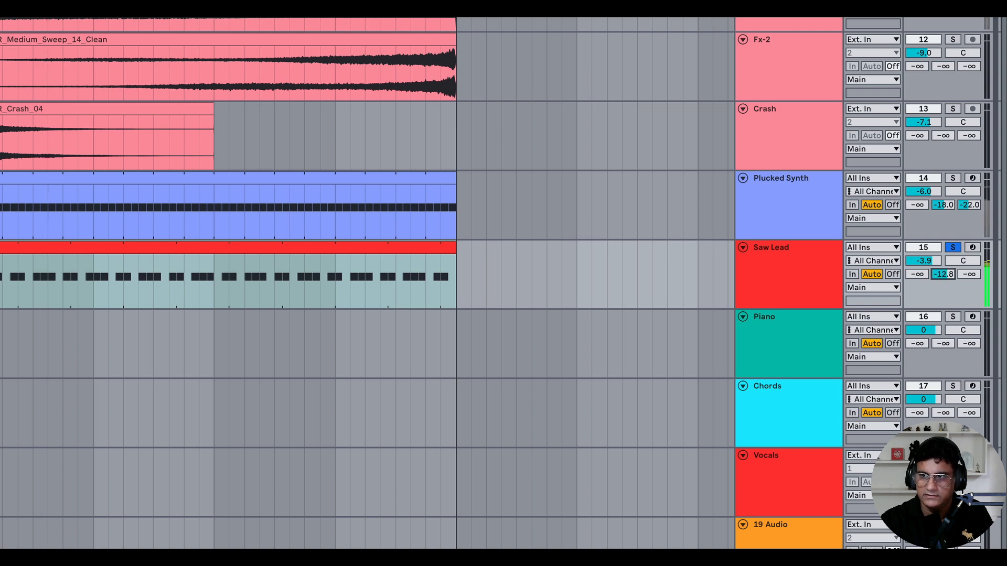
left_click_drag(941, 273, 940, 276)
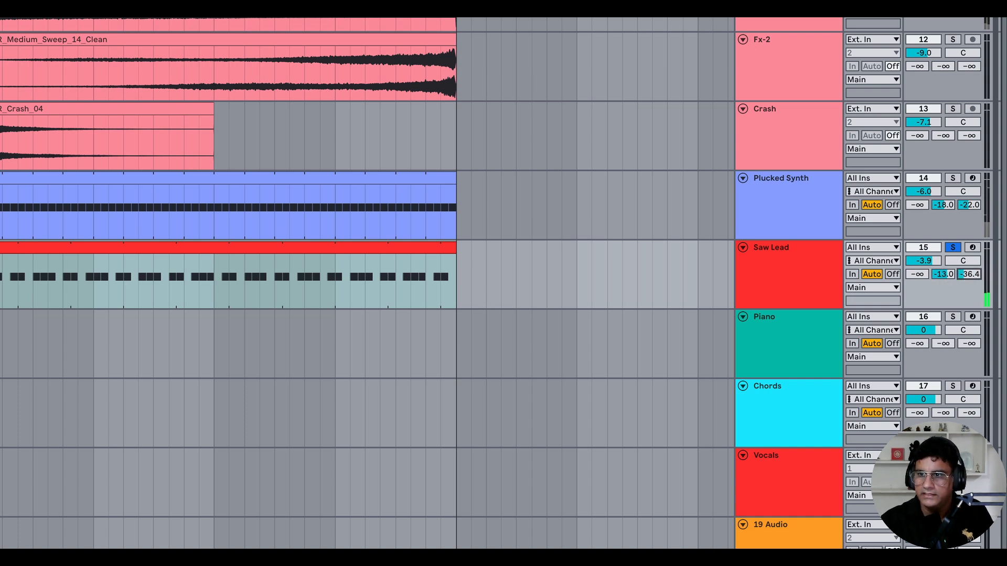
left_click(976, 273)
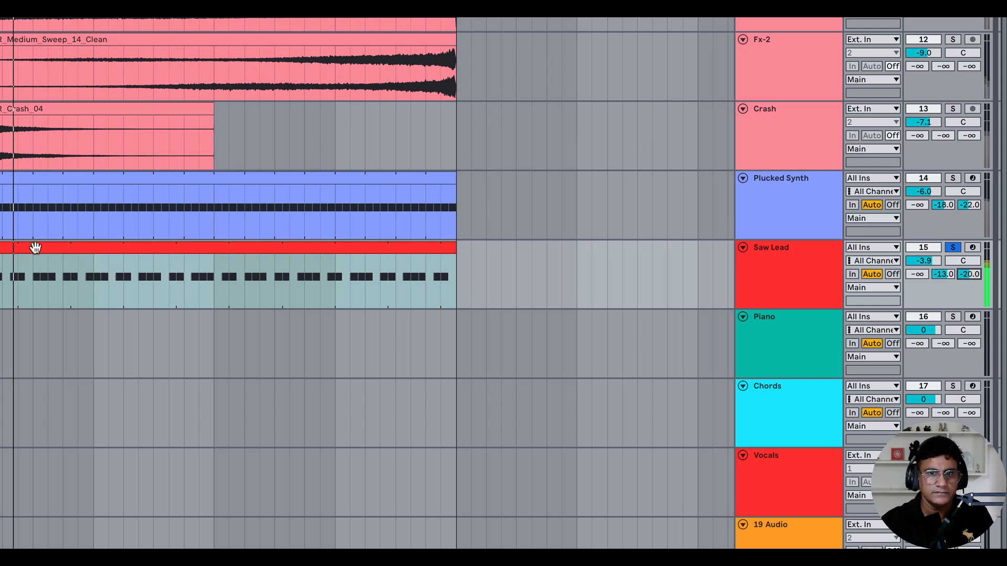
left_click(243, 256)
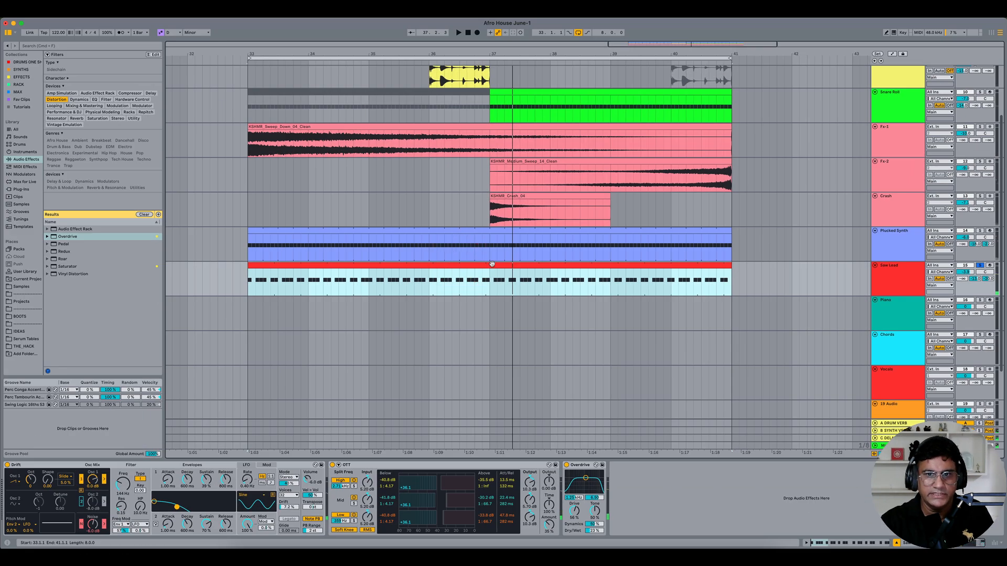
- Open the Saw Lead clip's envelopes and show the mixer's Track Volume envelope
double_click(491, 264)
left_click_drag(493, 399, 514, 349)
left_click(571, 354)
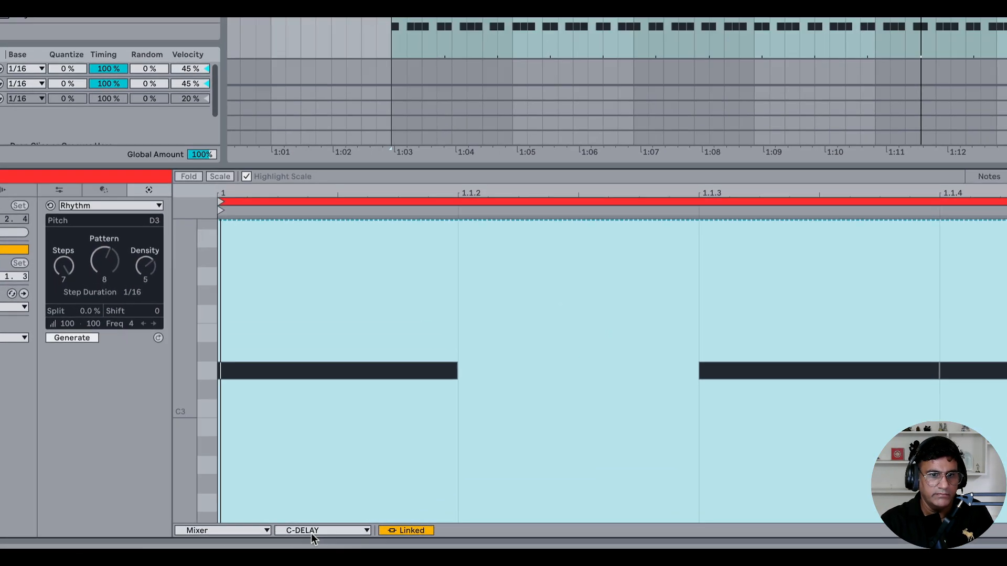
left_click(208, 533)
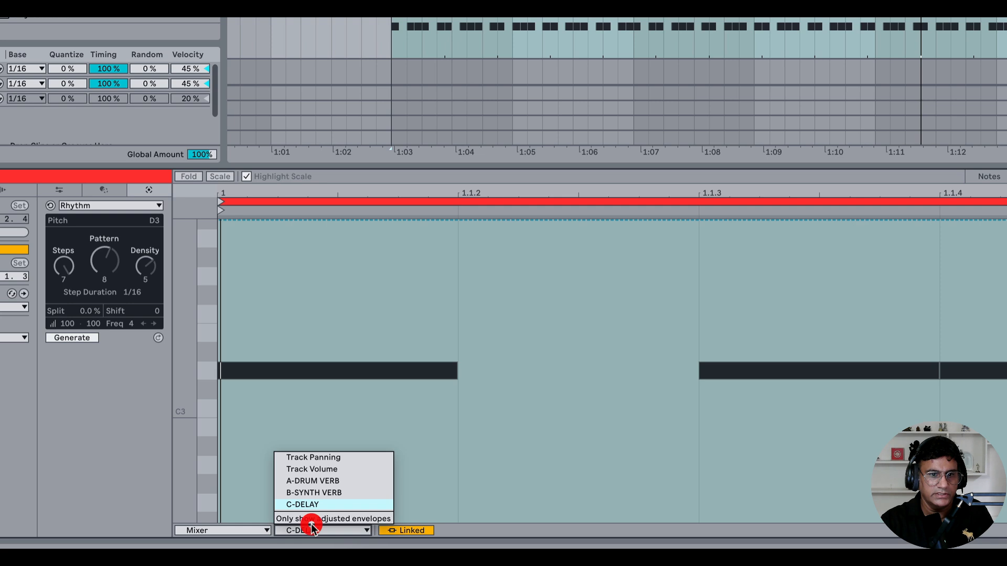
left_click(317, 468)
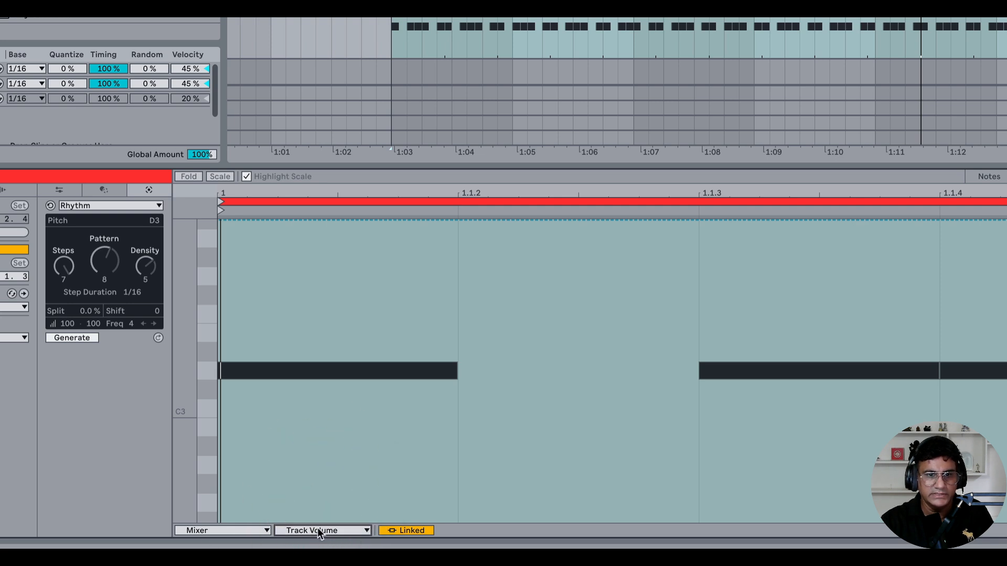
- Unlink the Saw Lead clip's Track Volume envelope and set its loop to one beat, ending at 1.2
left_click(404, 530)
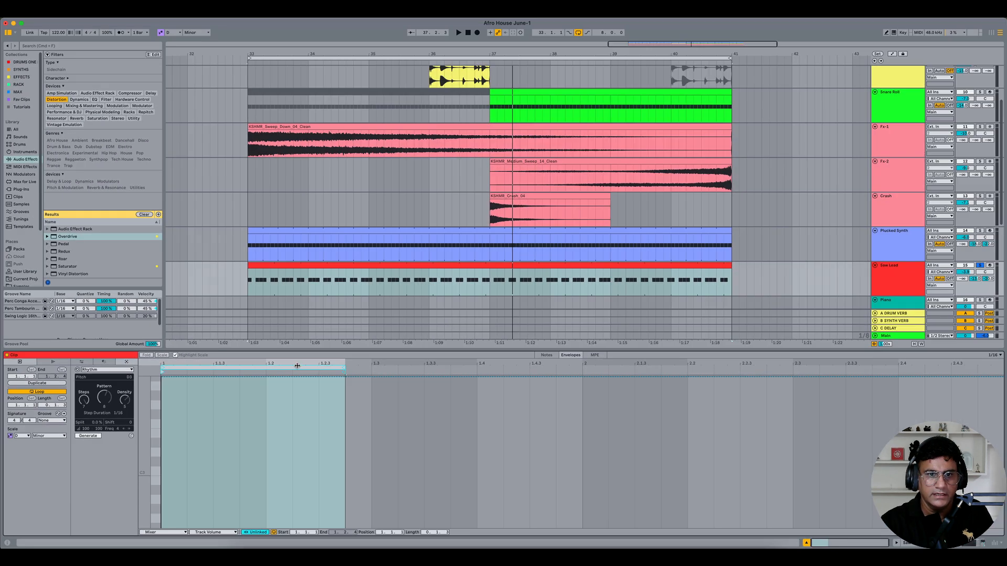
left_click_drag(437, 243, 437, 335)
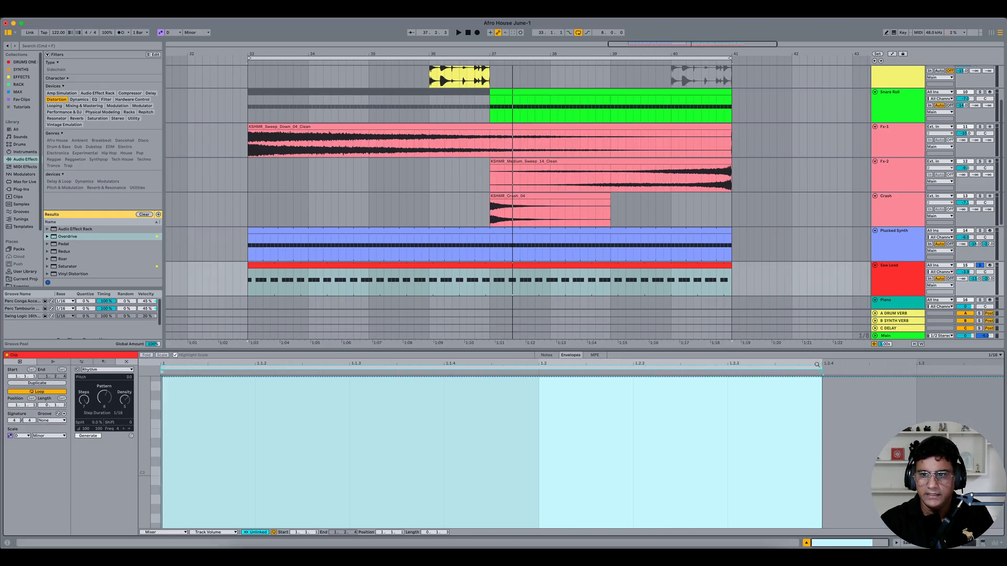
left_click_drag(821, 366, 571, 396)
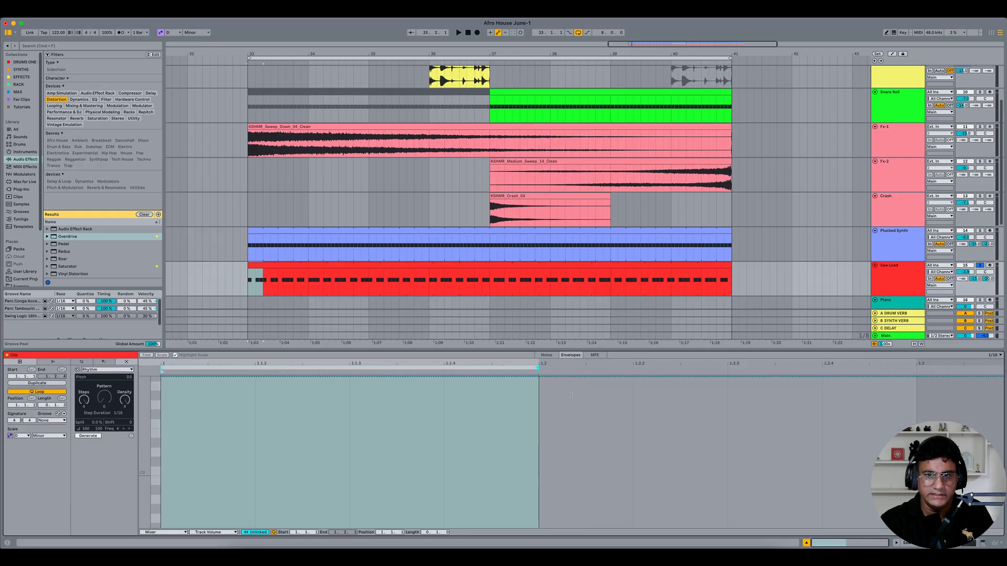
- Insert a rising shape in the volume envelope, reshape it to reach full level at 1.1.3, and bend the ramp so it rises slowly first
right_click(306, 447)
left_click(352, 423)
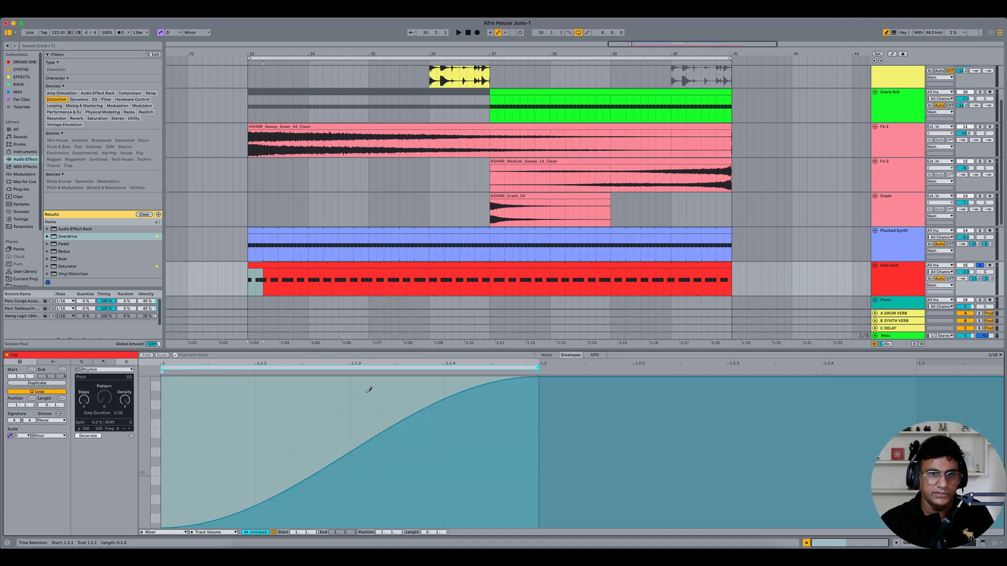
mouse_move(369, 388)
left_mouse_down()
mouse_move(370, 362)
mouse_move(484, 364)
mouse_move(481, 374)
left_mouse_up()
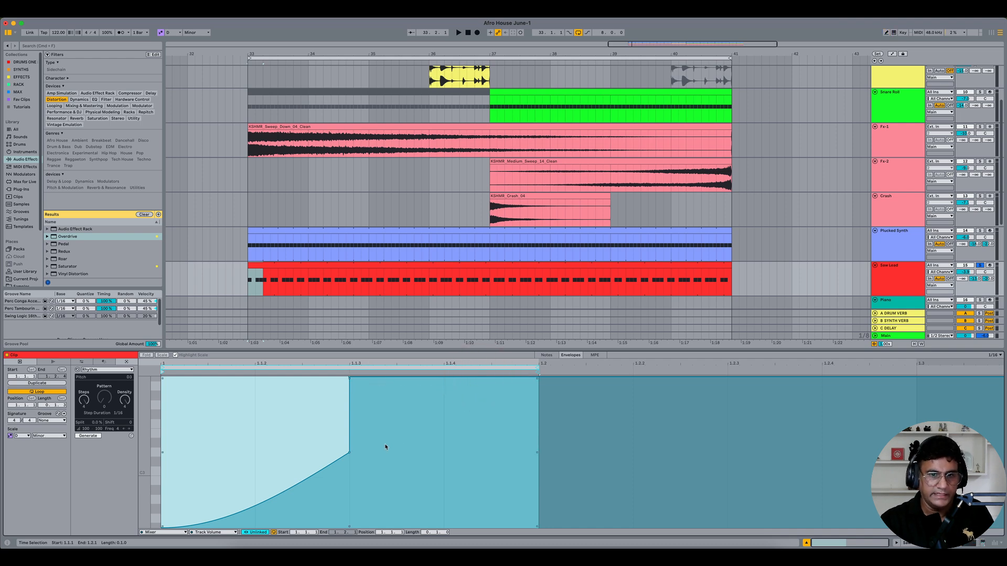
left_click(351, 454)
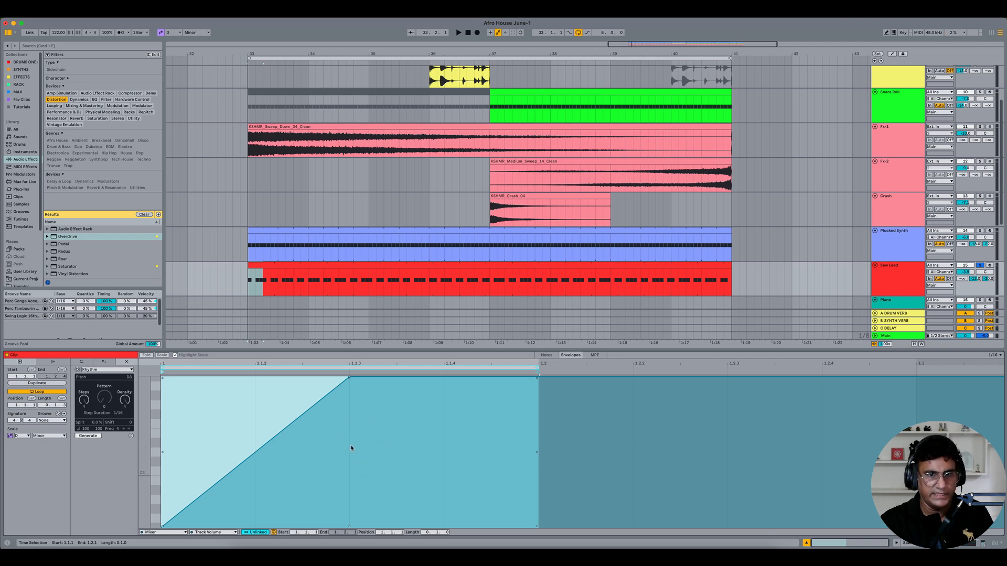
left_click_drag(281, 442, 281, 467)
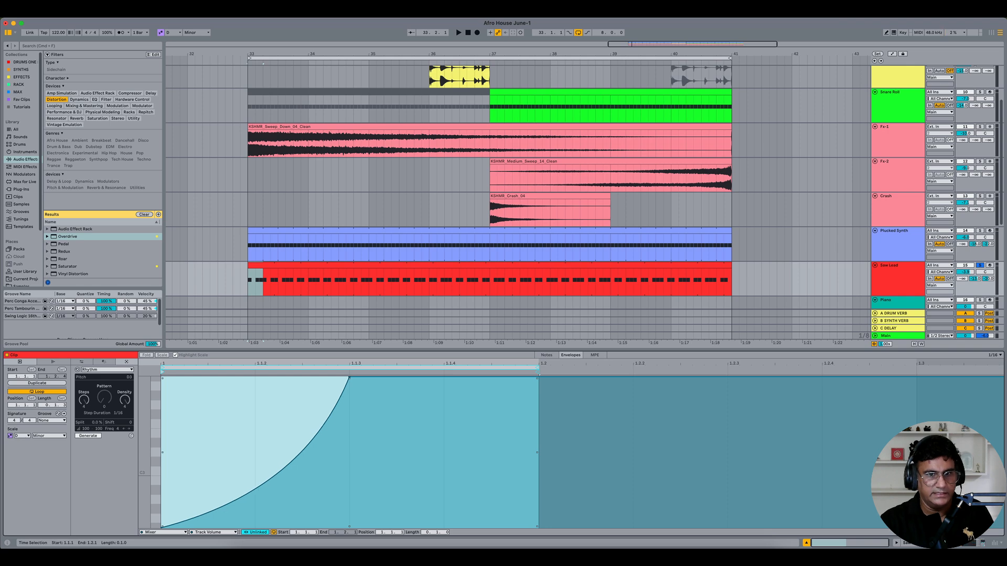
- Show the mixer and raise the start of the volume envelope to 58.6% while the Saw Lead plays
left_click(189, 472)
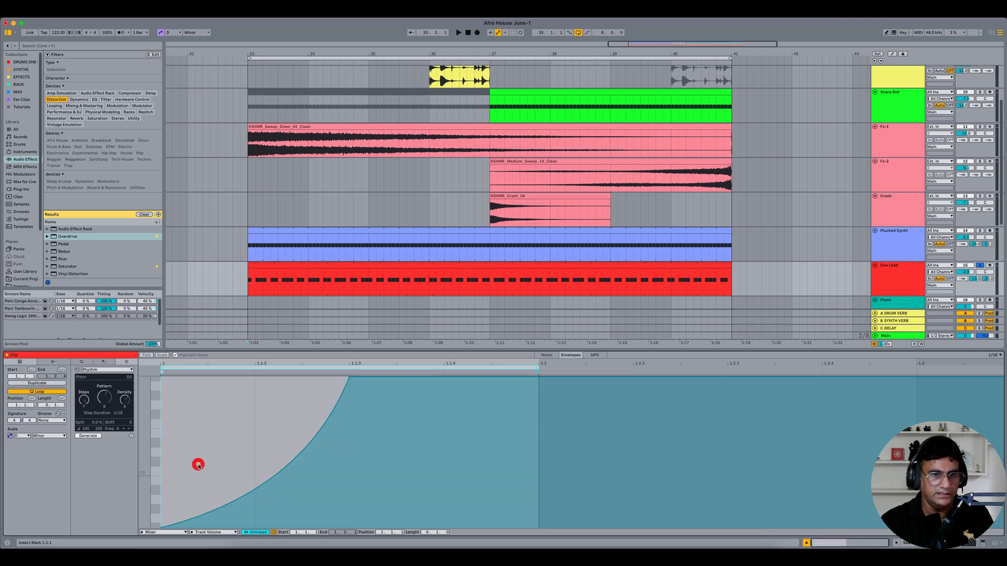
left_click_drag(162, 512, 162, 448)
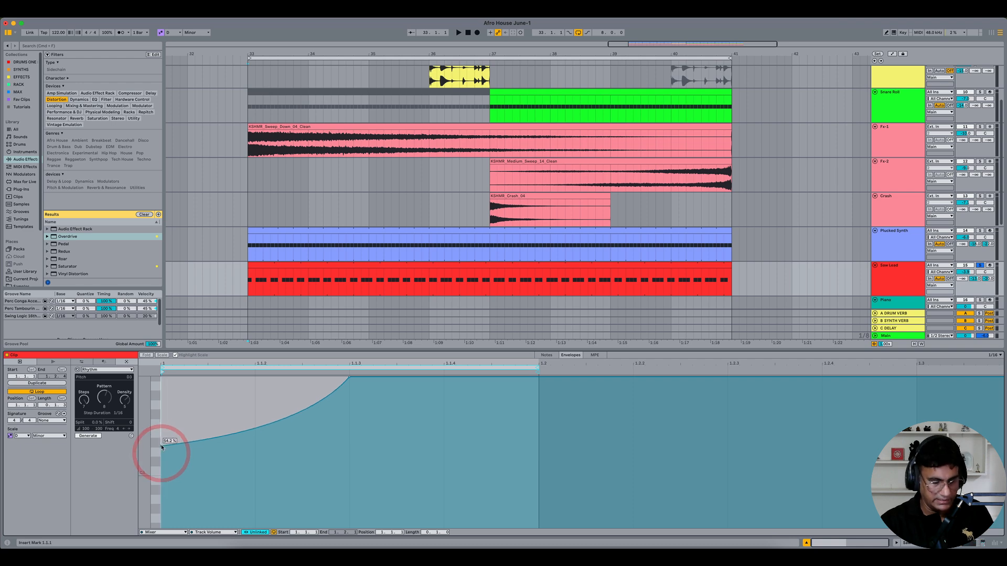
key("super+alt+m")
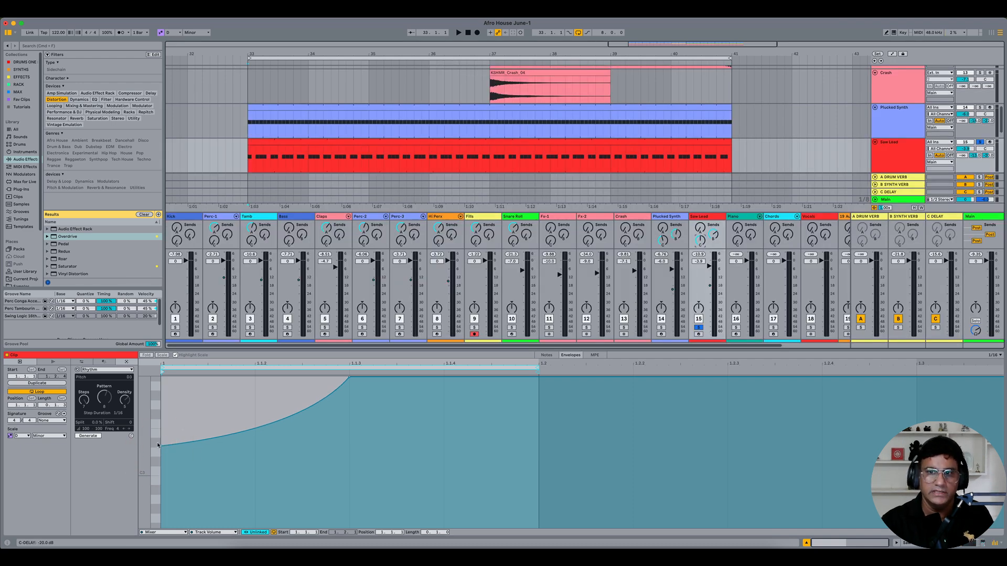
key("space")
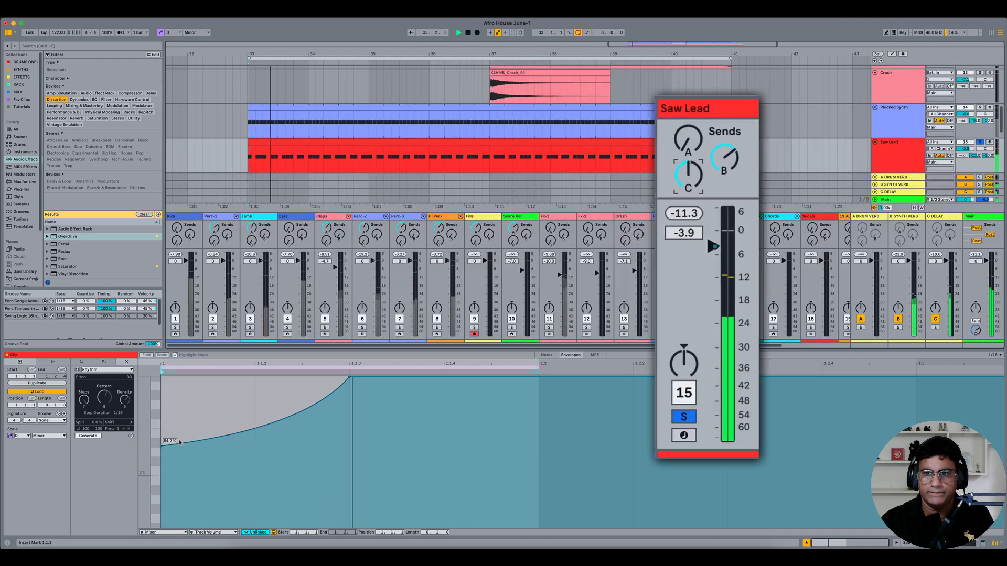
left_click_drag(165, 448, 164, 439)
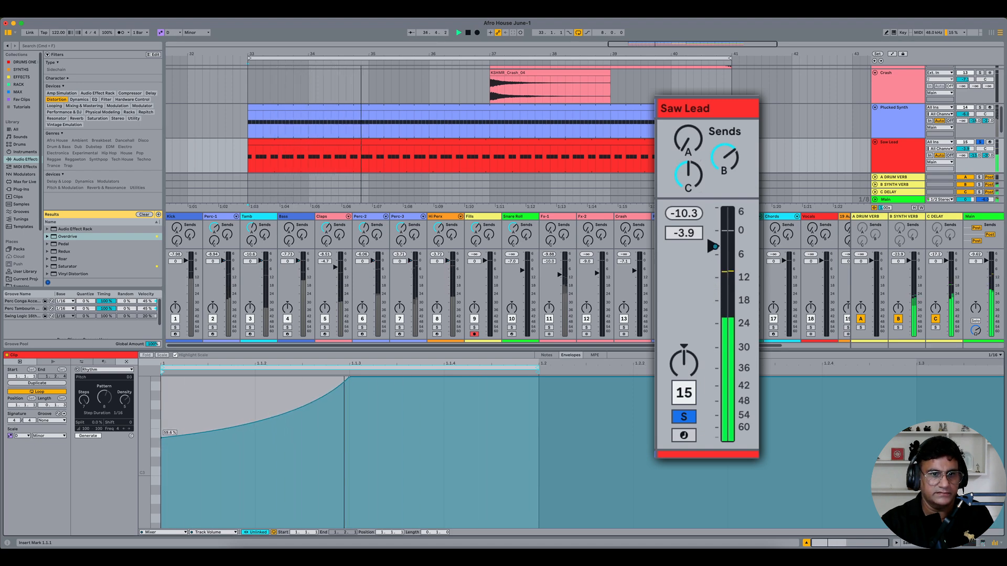
- Set the volume envelope's starting breakpoint to 60% and play the Saw Lead again
key("space")
right_click(162, 437)
left_click(196, 300)
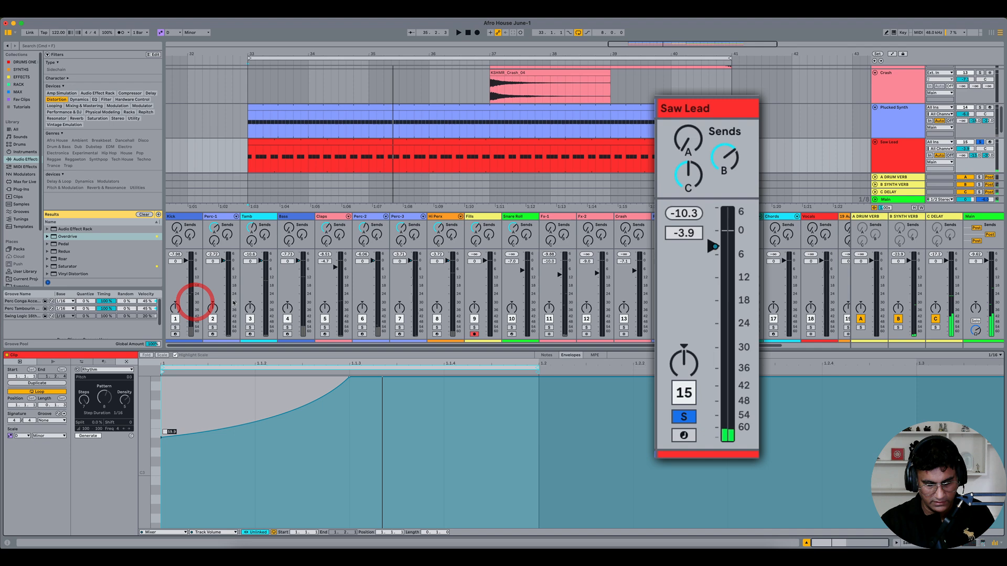
key("space")
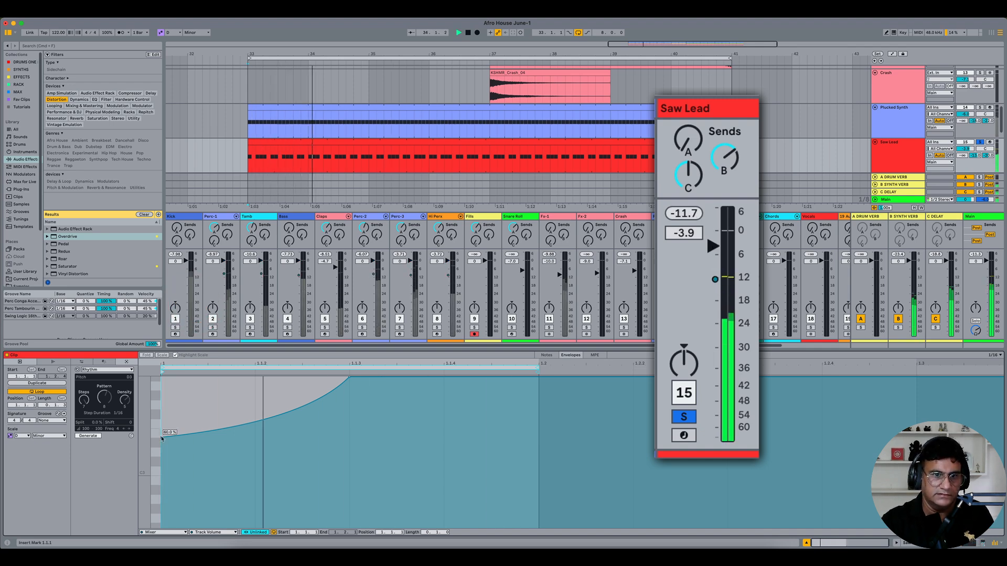
- Stop playback and set the volume envelope's starting breakpoint to 70%
key("space")
right_click(162, 437)
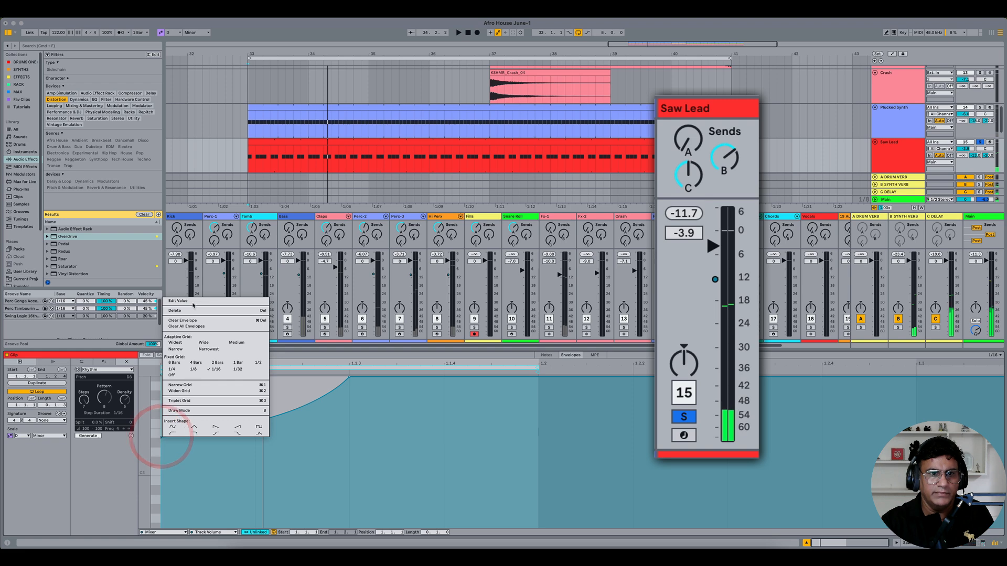
left_click(193, 300)
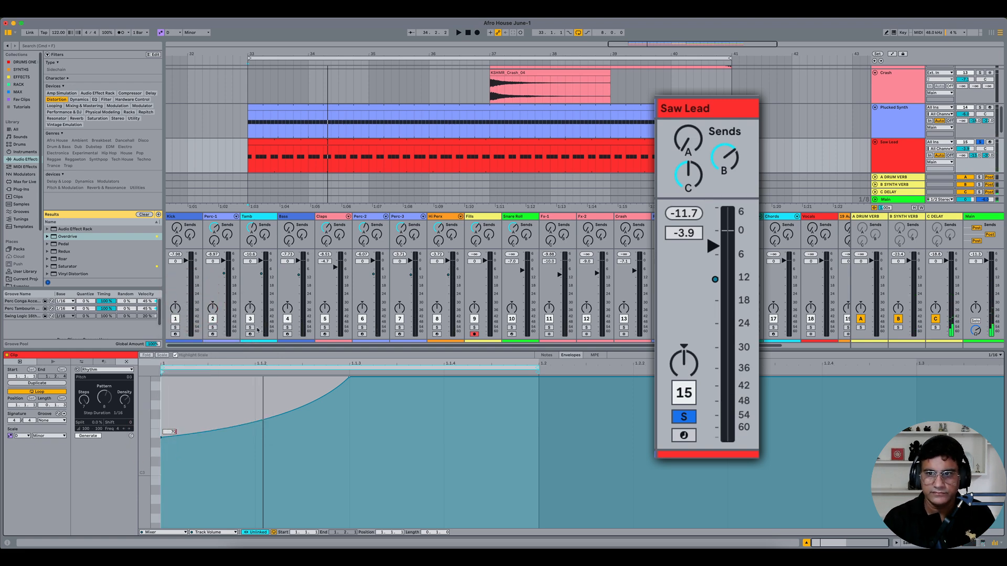
type("70")
key("Return")
- Audition the volume ducking, take the Saw Lead out of solo, and play it with the full mix
key("space")
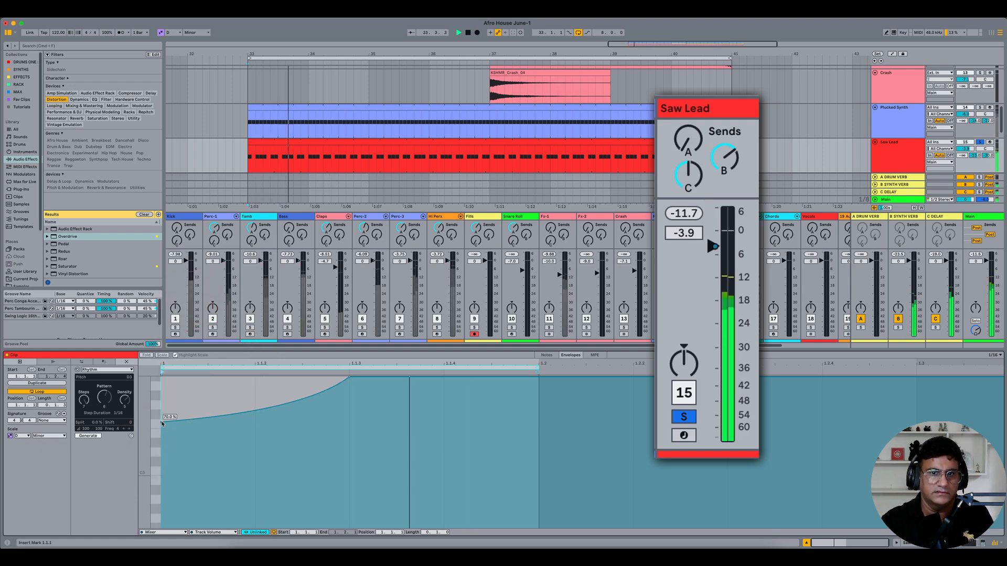
left_click(681, 416)
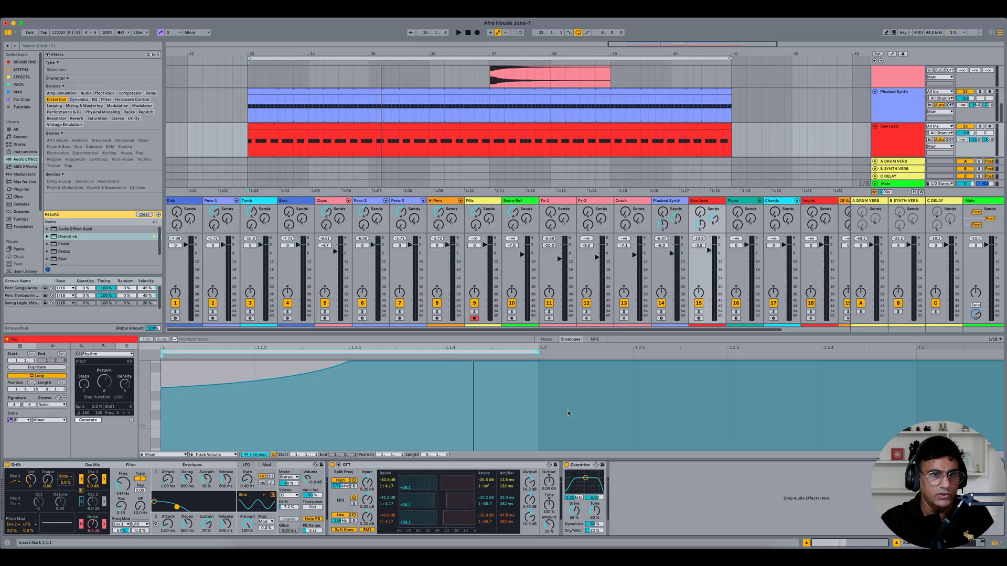
key("space")
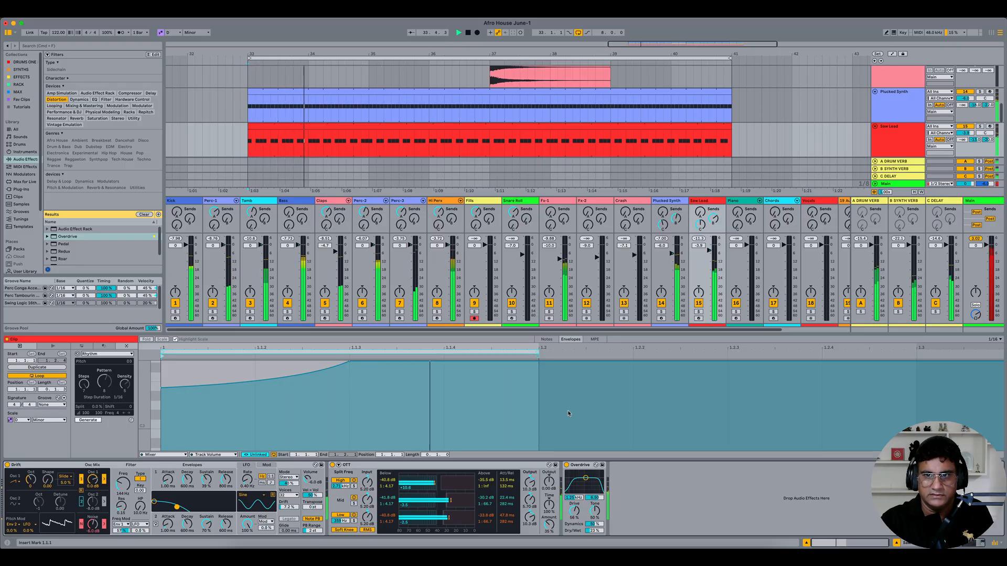
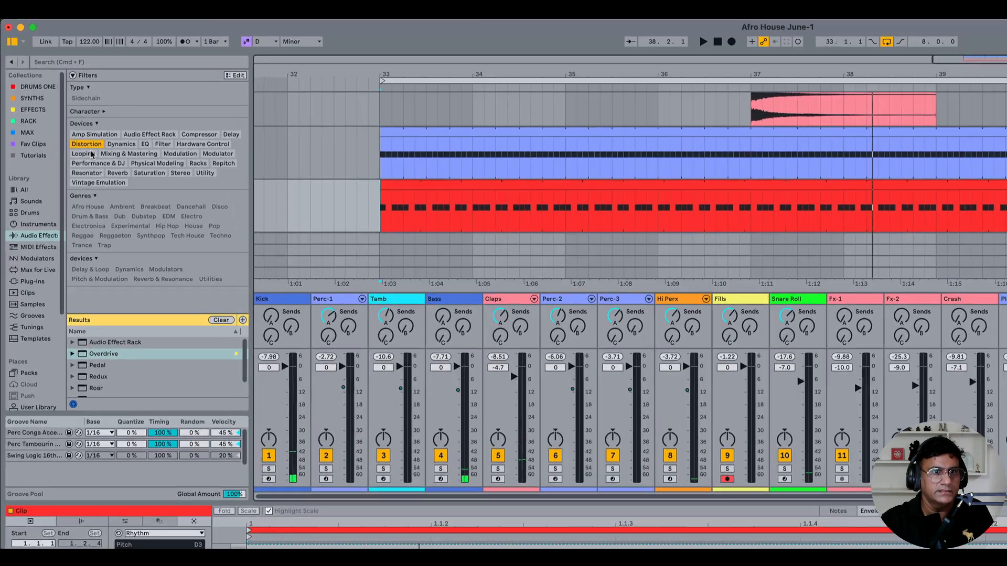
- Search the browser for "auto" and add Auto Pan after Overdrive on the Saw Lead
left_click(57, 100)
left_click(90, 75)
type("auto")
left_click(152, 455)
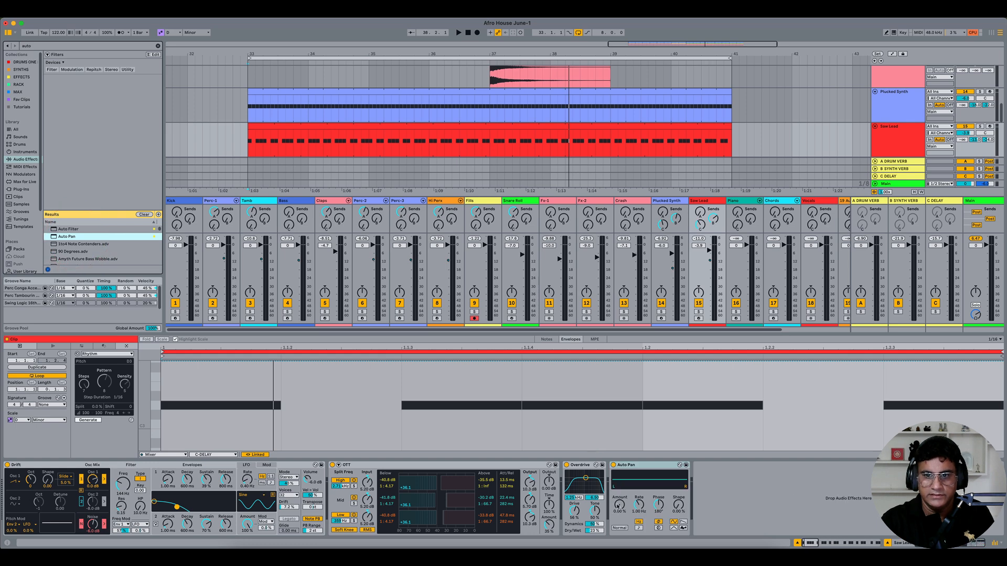
- Set Auto Pan's Amount to 19.0% while listening to it in the full mix
left_click_drag(618, 506, 618, 490)
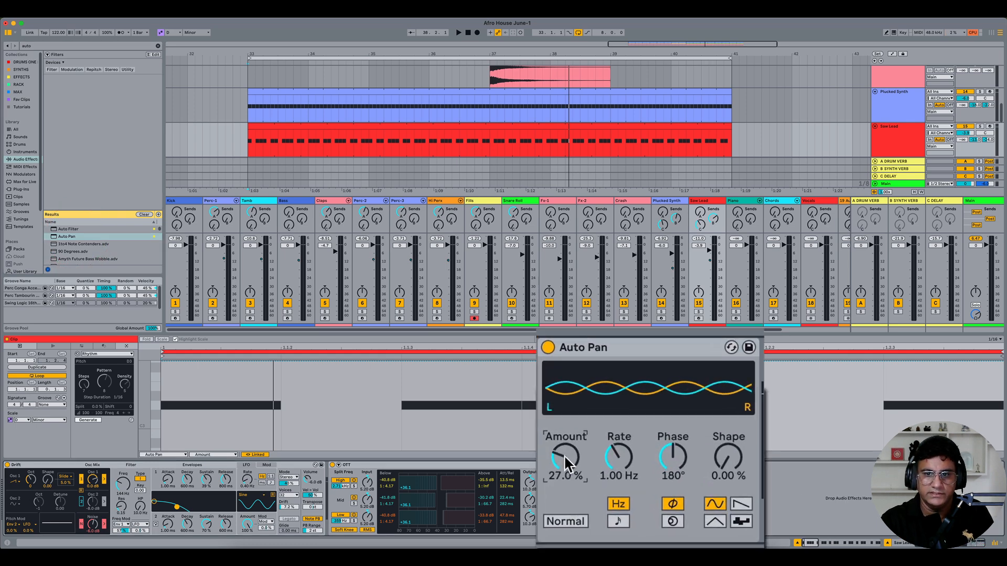
key("space")
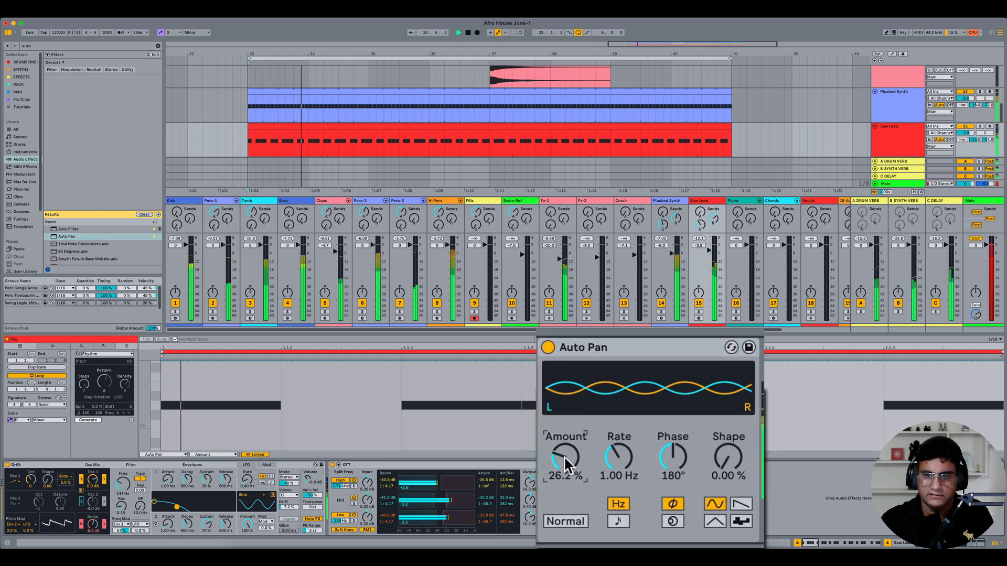
left_click_drag(566, 464, 569, 469)
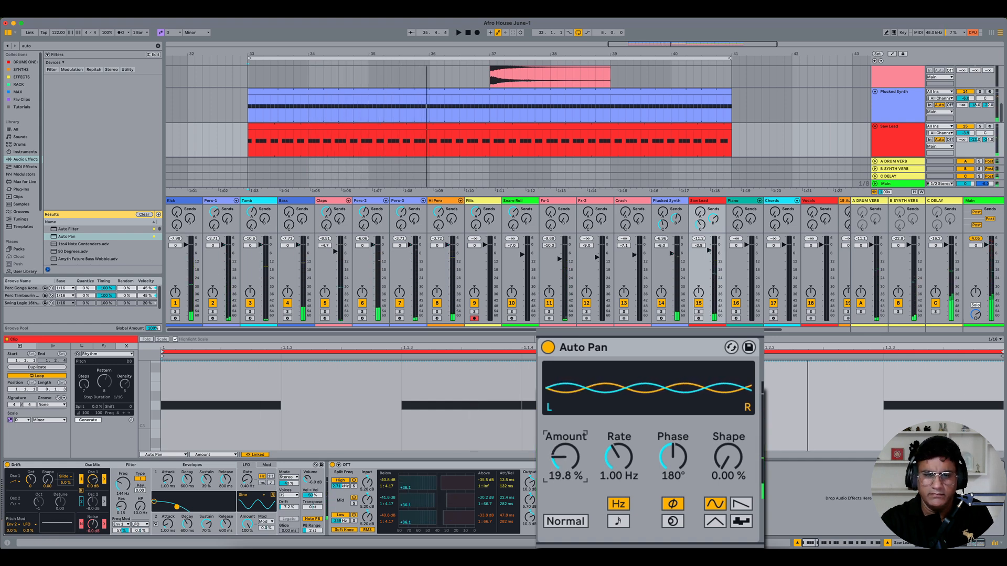
key("space")
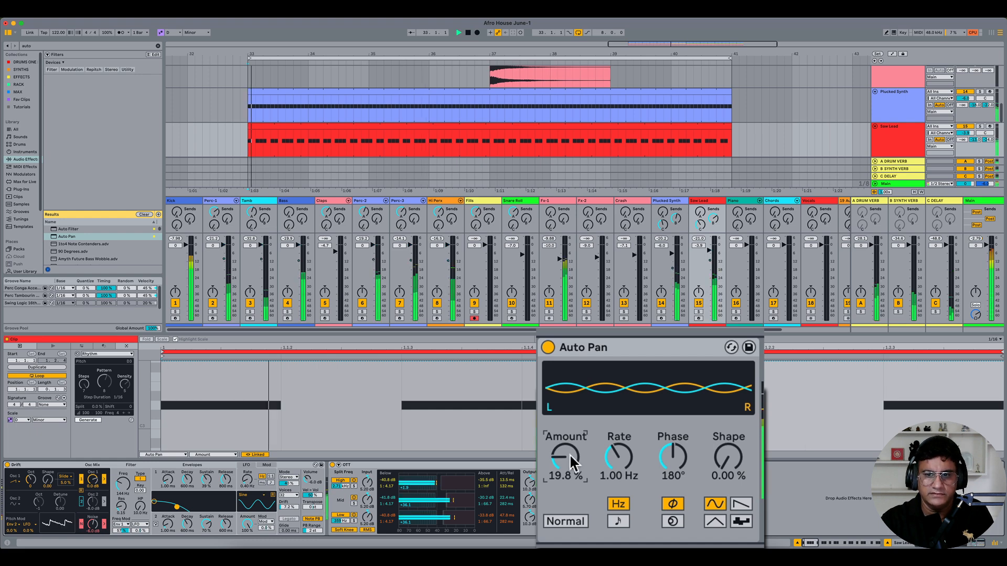
key("space")
left_click_drag(565, 458, 565, 460)
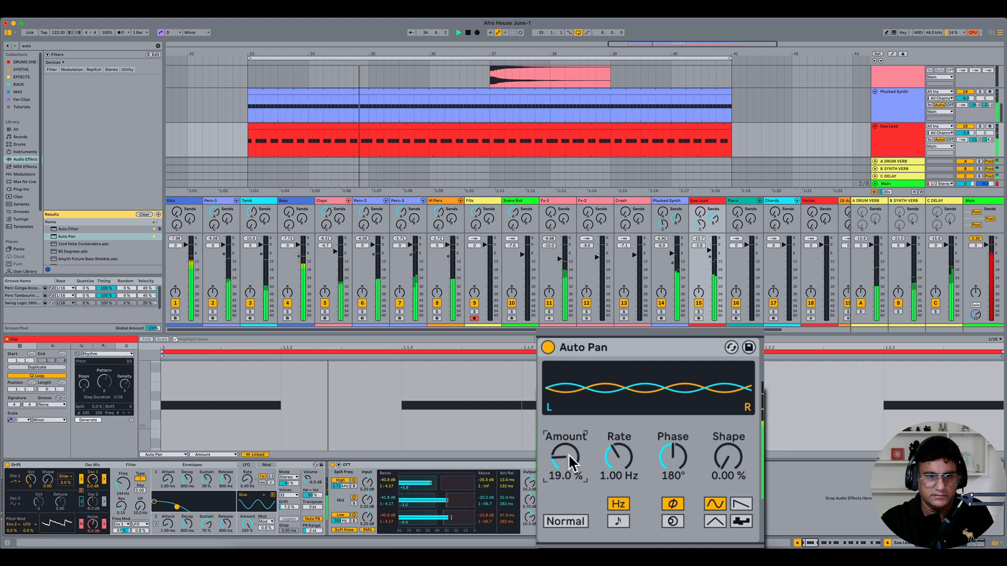
key("space")
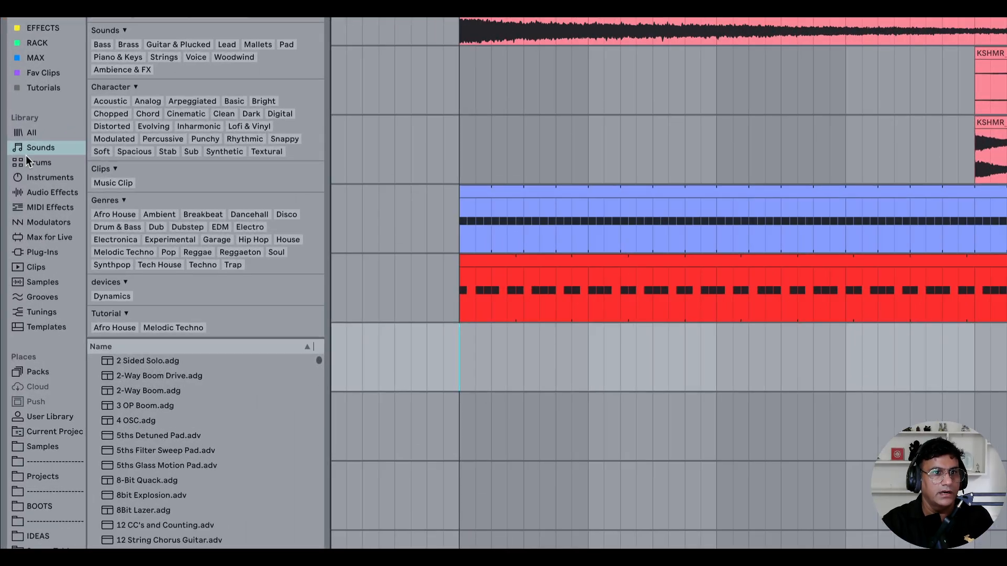
- Filter the Sounds library by Piano & Keys and Acoustic, and pick the Grand Piano Equal Bright Production preset
left_click(27, 146)
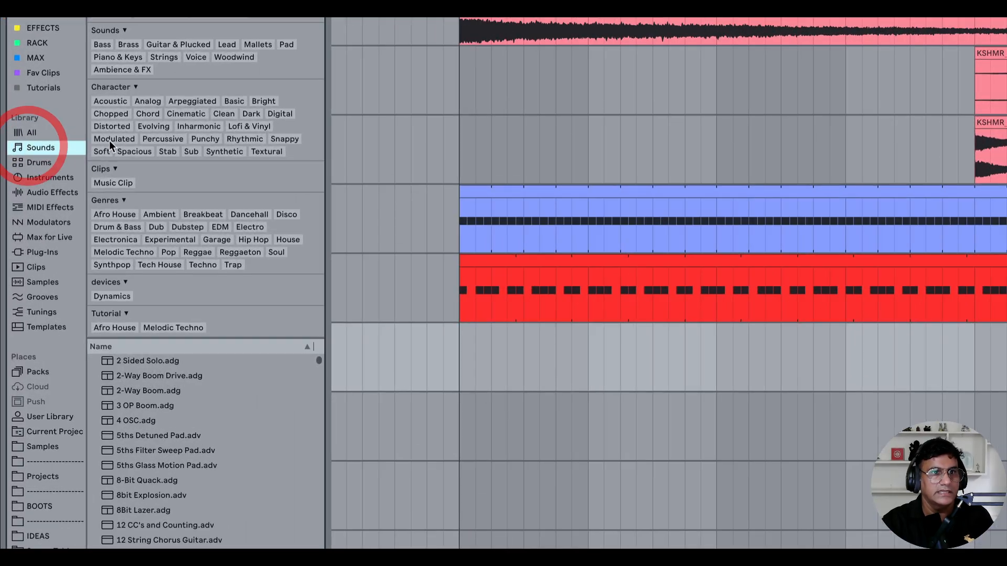
left_click(120, 58)
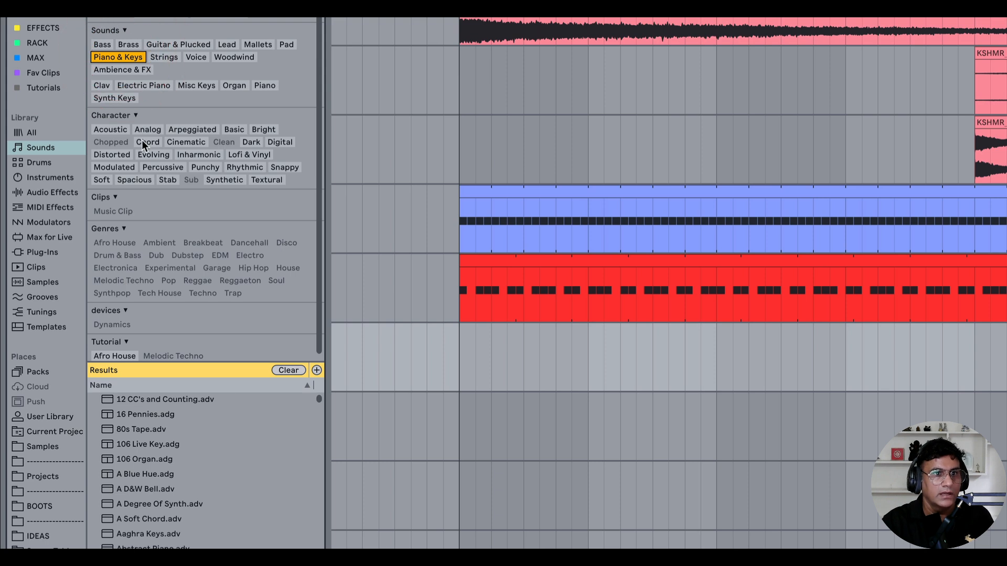
left_click(110, 129)
left_click(210, 444)
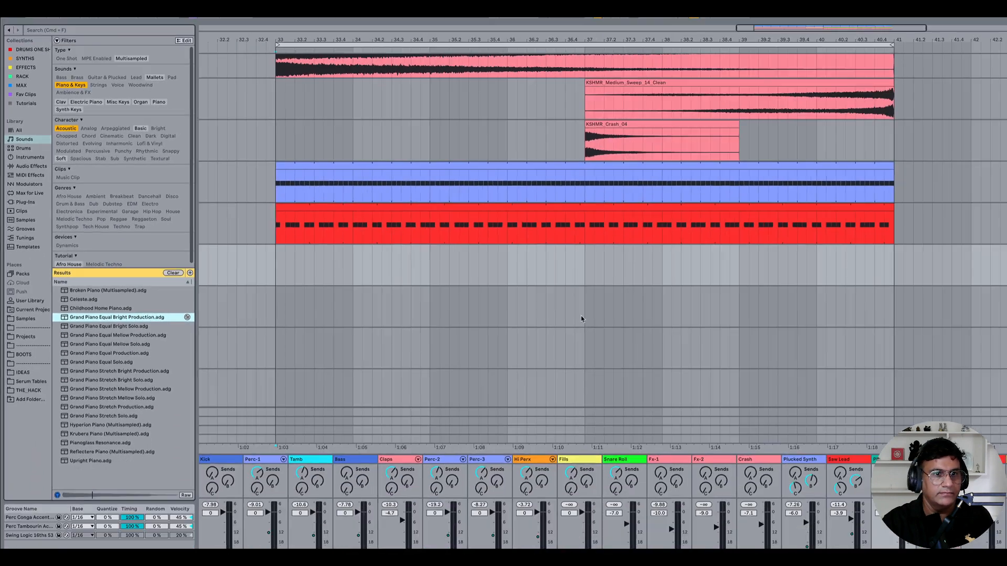
- Insert an empty one-bar MIDI clip at bar 33 on the Piano track and shorten the arrangement loop to that bar
left_click(533, 548)
left_click_drag(231, 241, 278, 242)
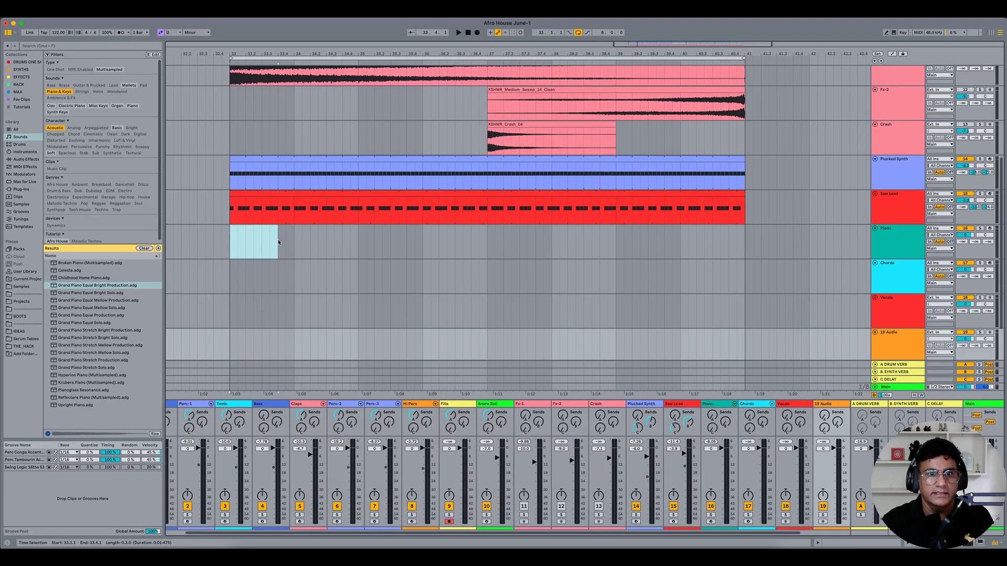
right_click(296, 241)
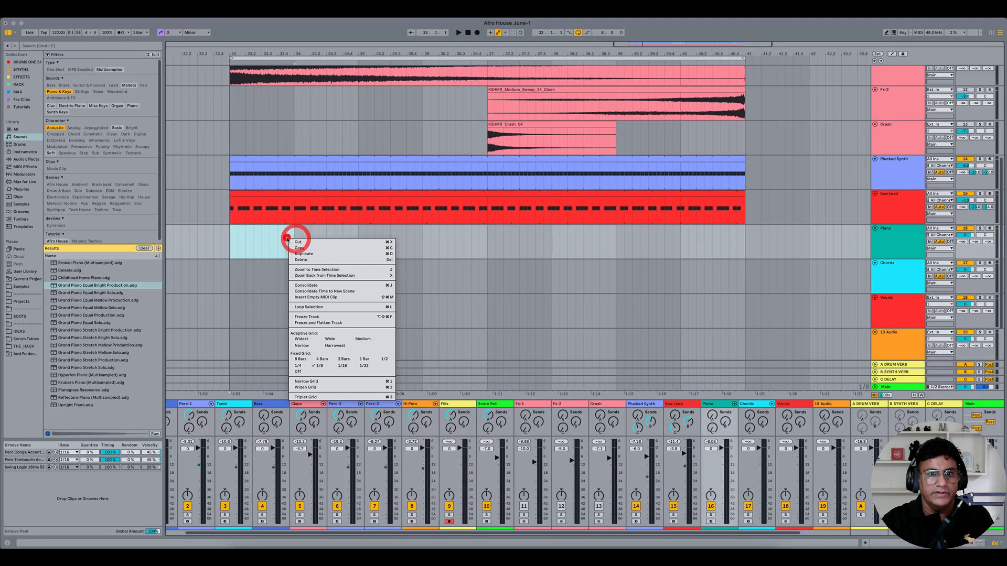
left_click(323, 294)
left_click_drag(735, 58, 293, 112)
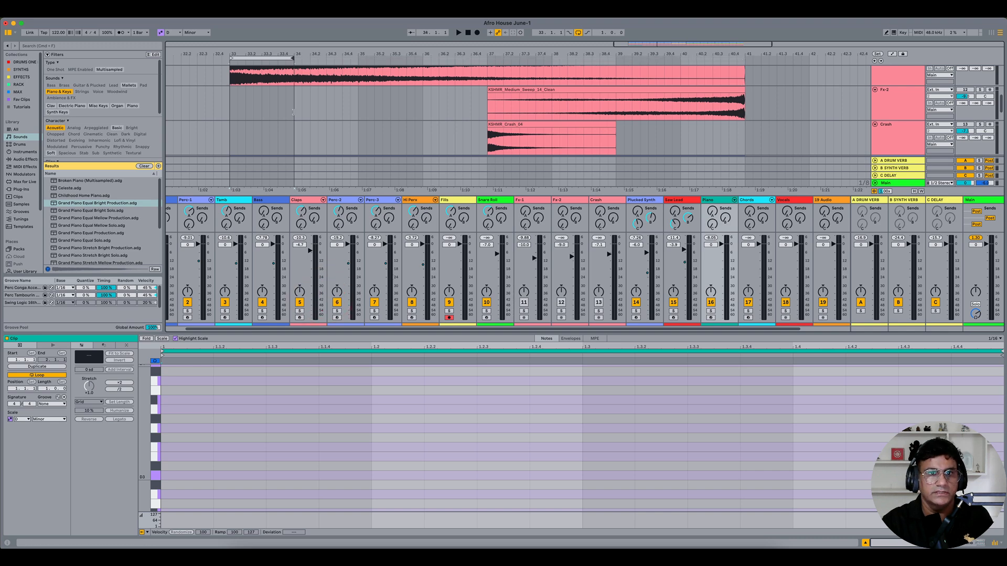
- Give the arrangement more room above the clip editor and restrict the piano clip's note rows to the D Minor scale
left_click_drag(354, 192, 354, 330)
left_click(162, 339)
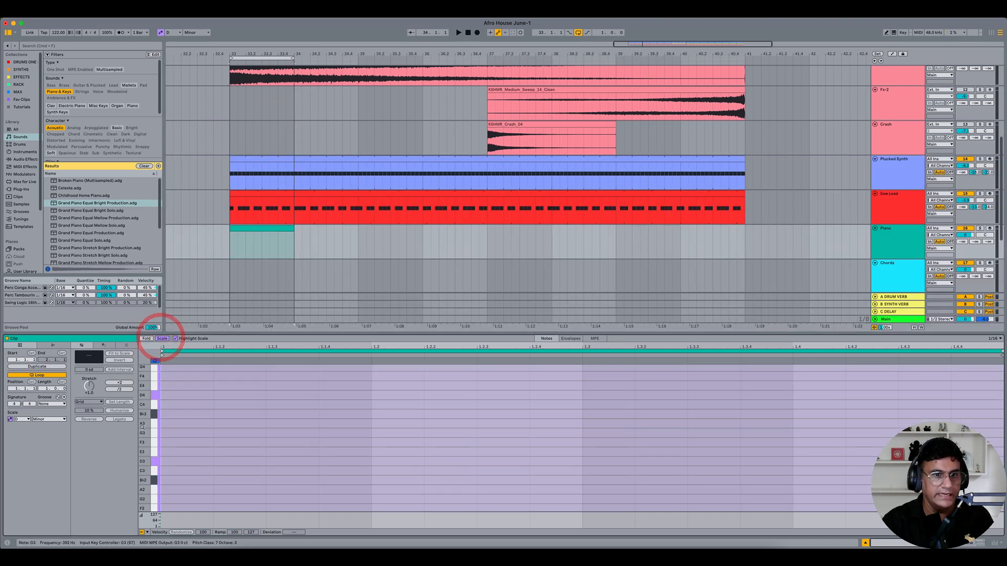
scroll(168, 432, "down", 2)
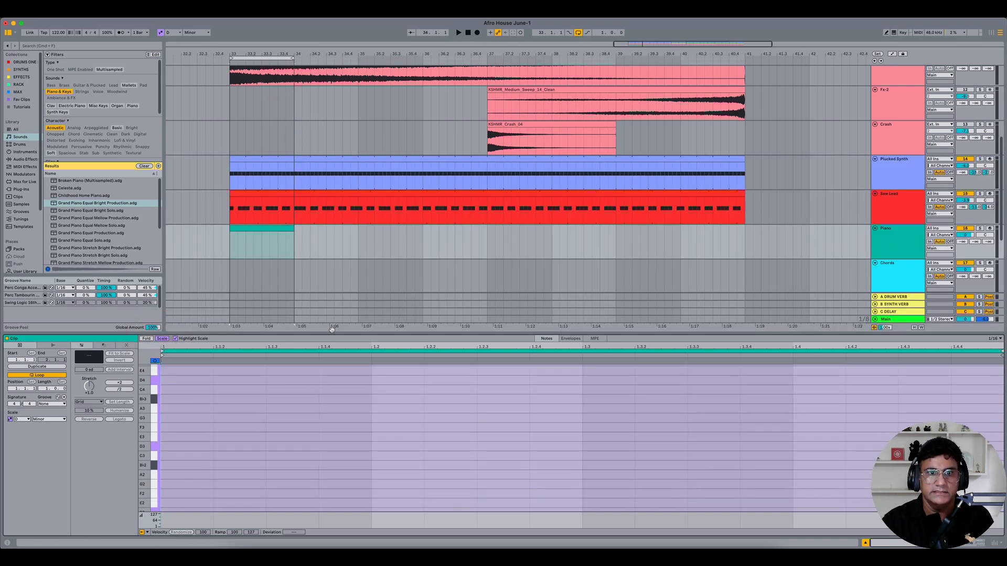
- Add two D3 notes to the piano clip, one at 1.1.1 and one at 1.1.4
left_click_drag(282, 54, 504, 77)
double_click(184, 446)
key("space")
double_click(292, 446)
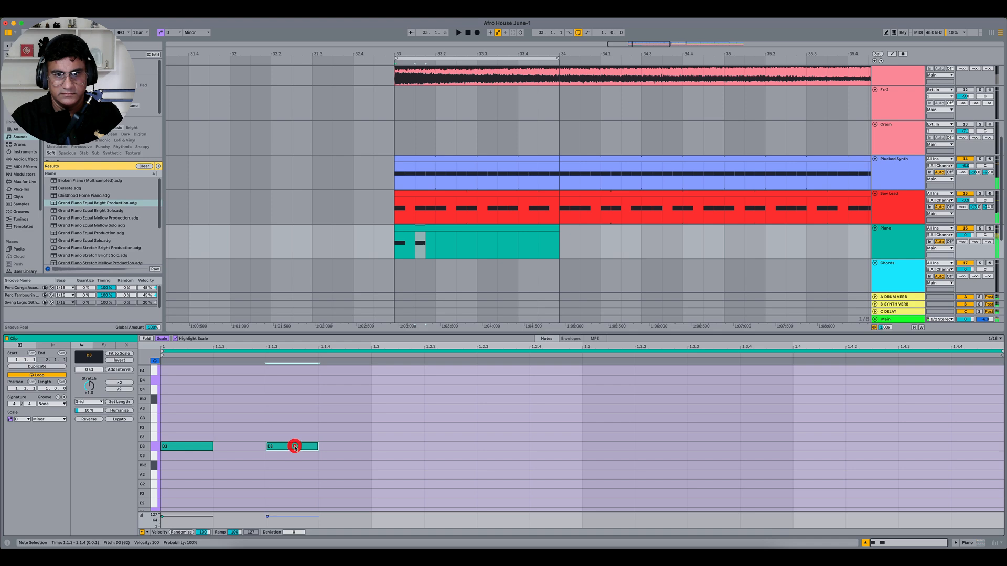
left_click_drag(293, 447, 350, 450)
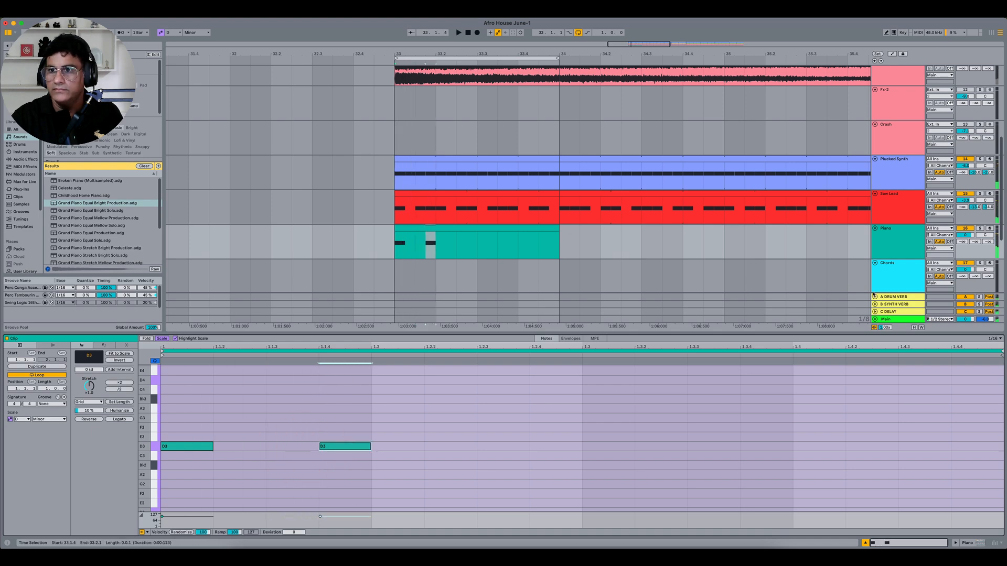
- Solo the Piano and Kick tracks and play the first piano notes against the kick
left_click(979, 229)
scroll(797, 222, "up", 5)
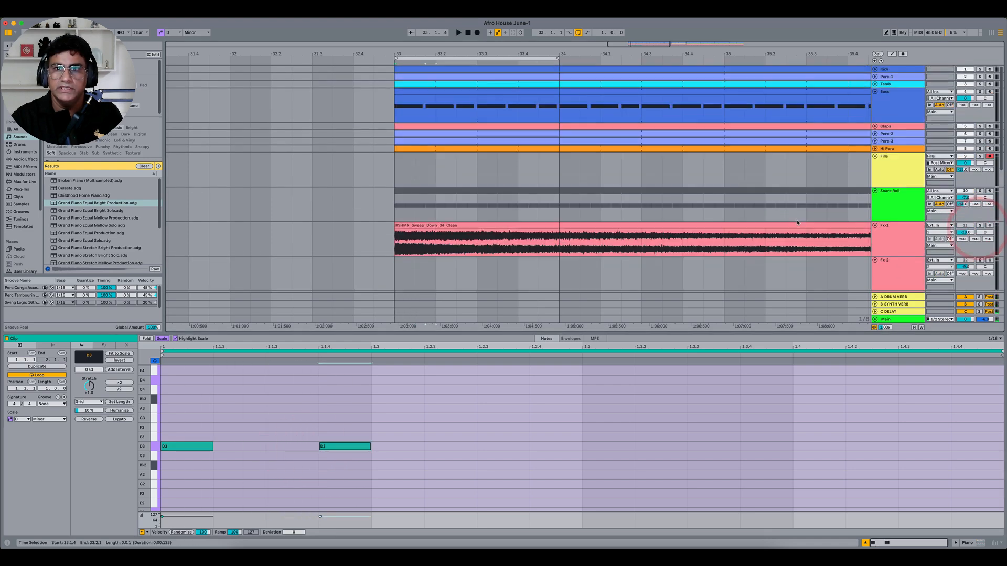
left_click(980, 69)
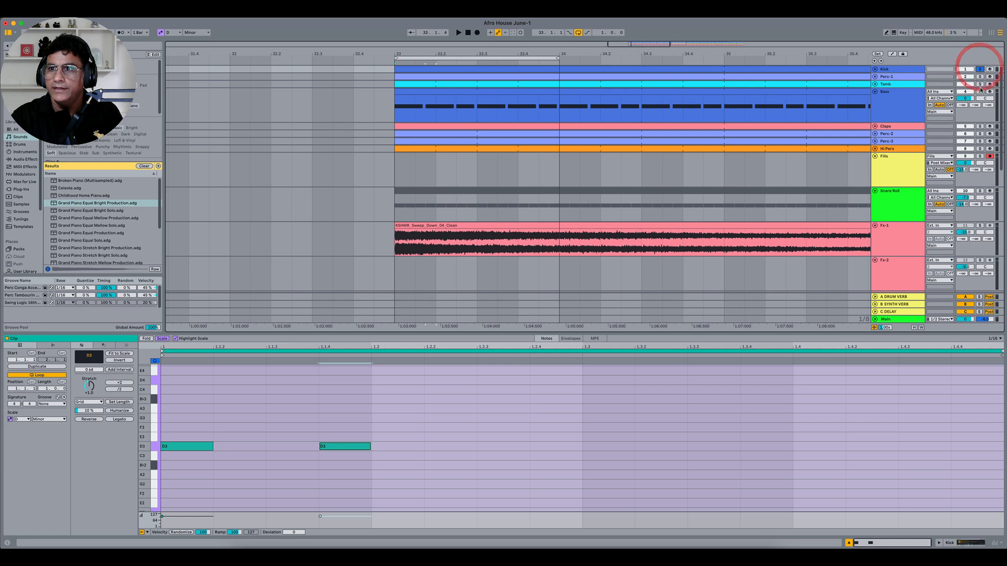
scroll(599, 158, "down", 5)
key("space")
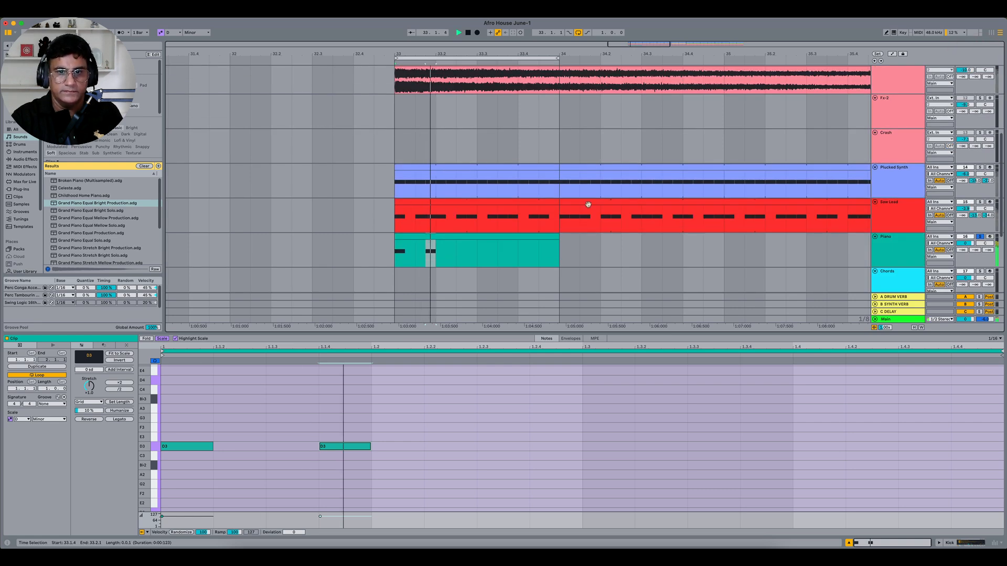
- Add a D3 note at 1.2.3 in the piano clip, and solo Perc-1 and Tamb along with the Kick
double_click(504, 448)
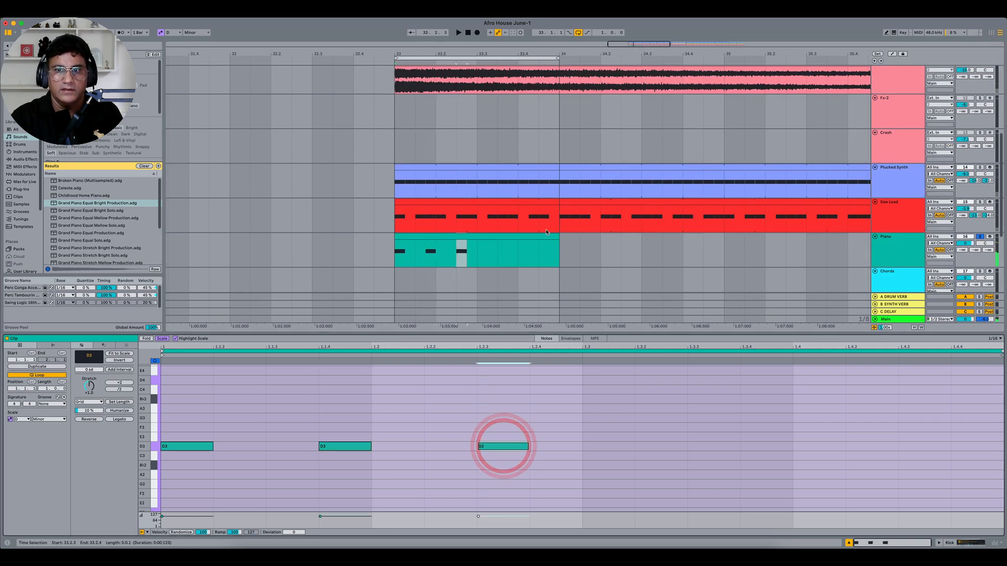
scroll(825, 188, "up", 5)
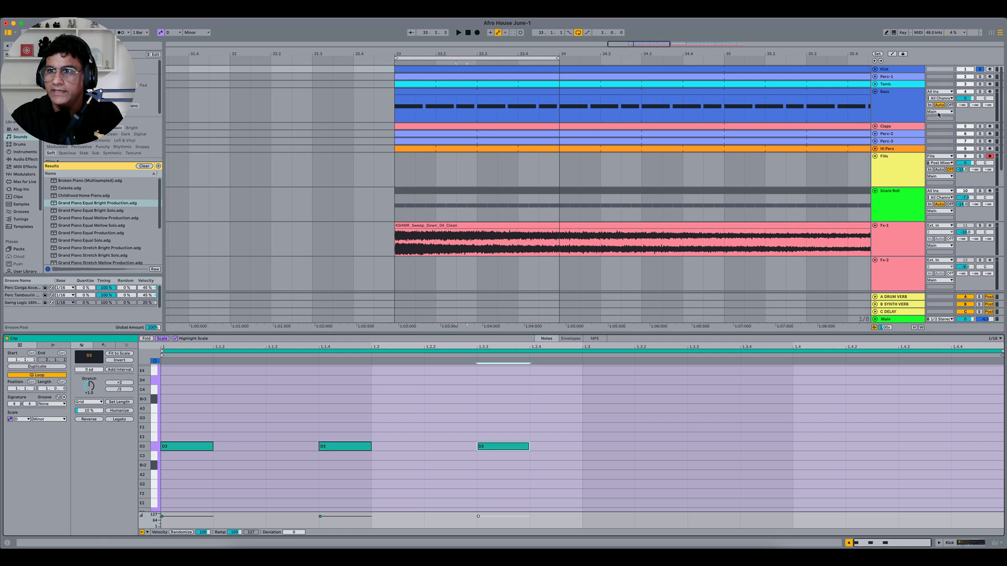
left_click(979, 77)
left_click(979, 84)
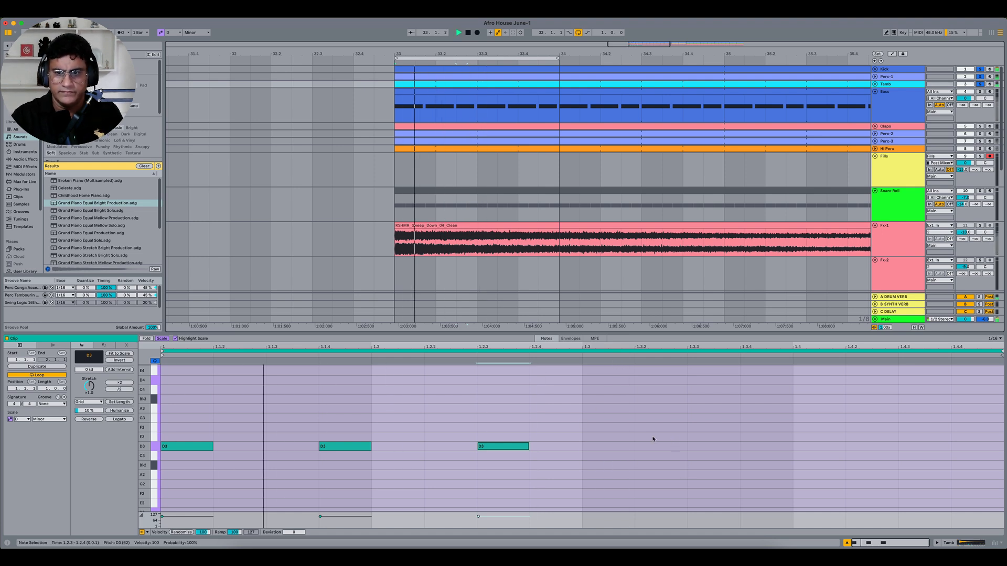
- Add F3 notes at 1.3.2 and 1.4.1 in the piano clip while the loop plays, and stop playback
double_click(652, 437)
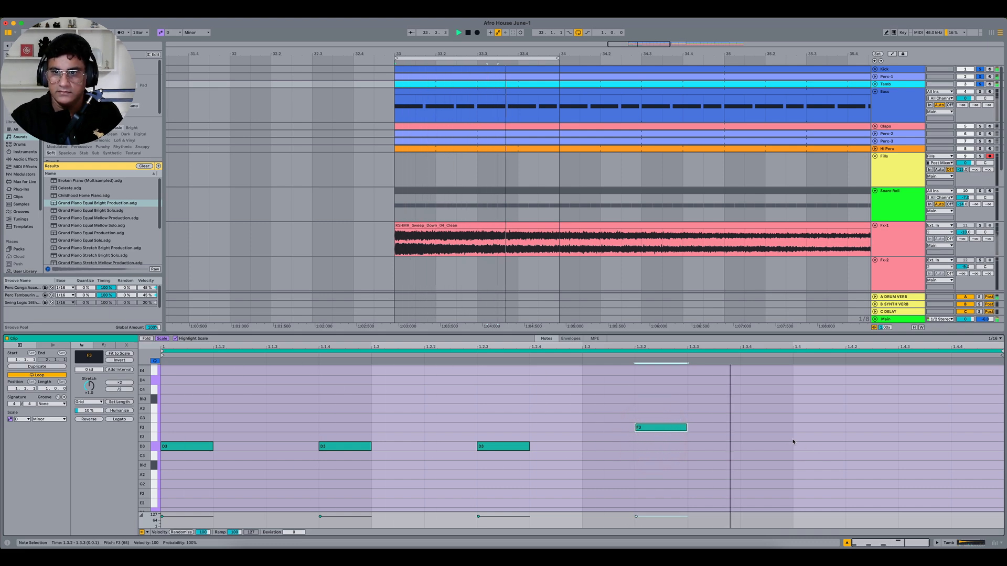
double_click(804, 419)
left_click_drag(805, 418, 803, 426)
key("space")
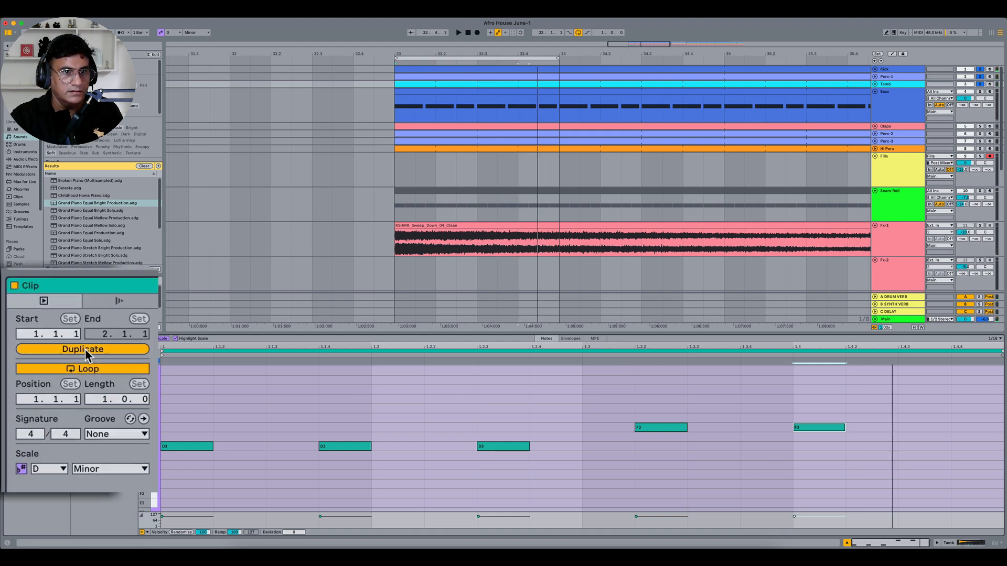
- Double the piano clip's loop to two bars and delete the copied notes in the second bar
left_click(37, 366)
left_click_drag(603, 420, 956, 464)
key("Delete")
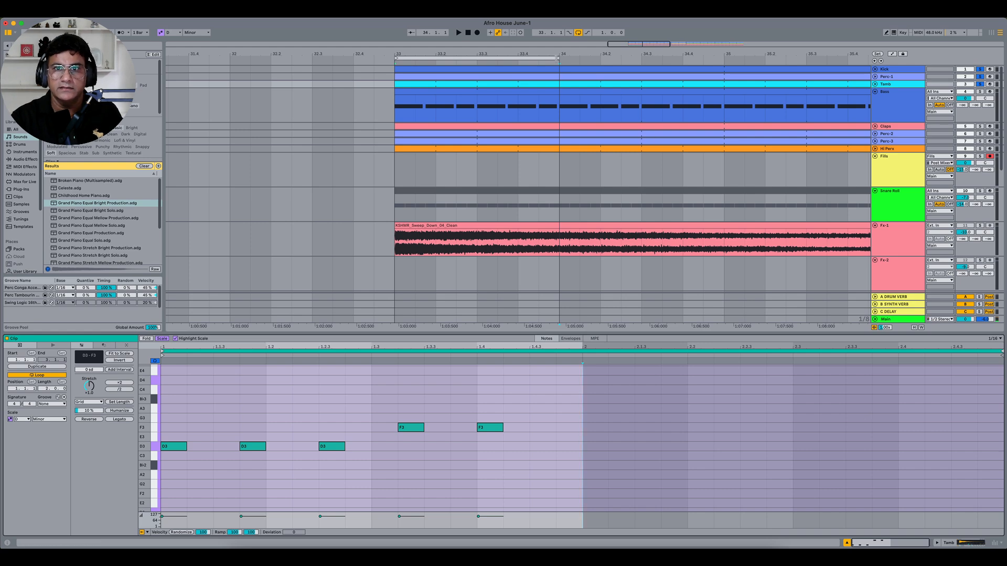
- Extend both the arrangement loop and the Piano clip to two bars, from bar 33 to bar 35
left_click_drag(555, 58, 722, 59)
scroll(630, 208, "down", 3)
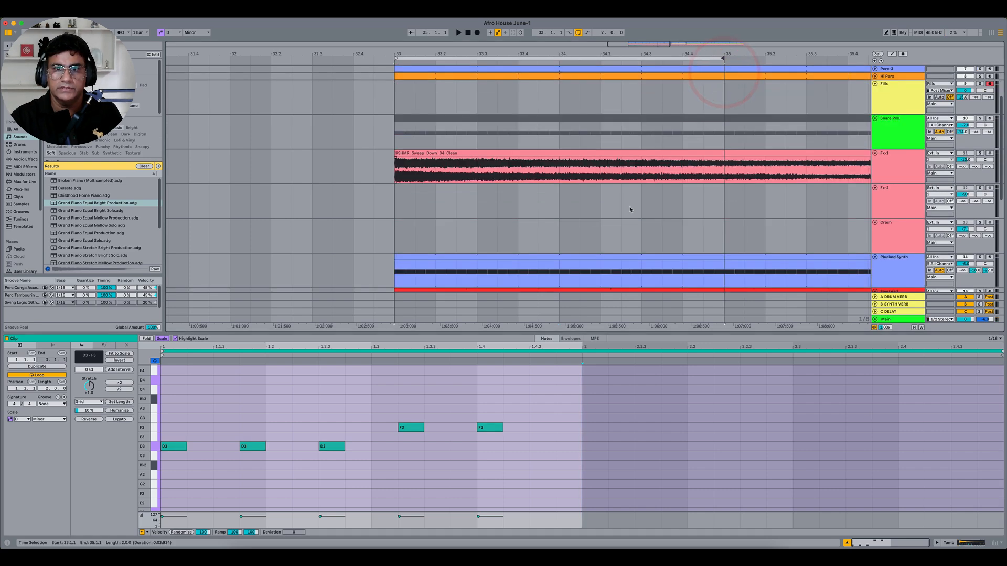
scroll(630, 209, "down", 5)
left_click_drag(560, 180, 743, 186)
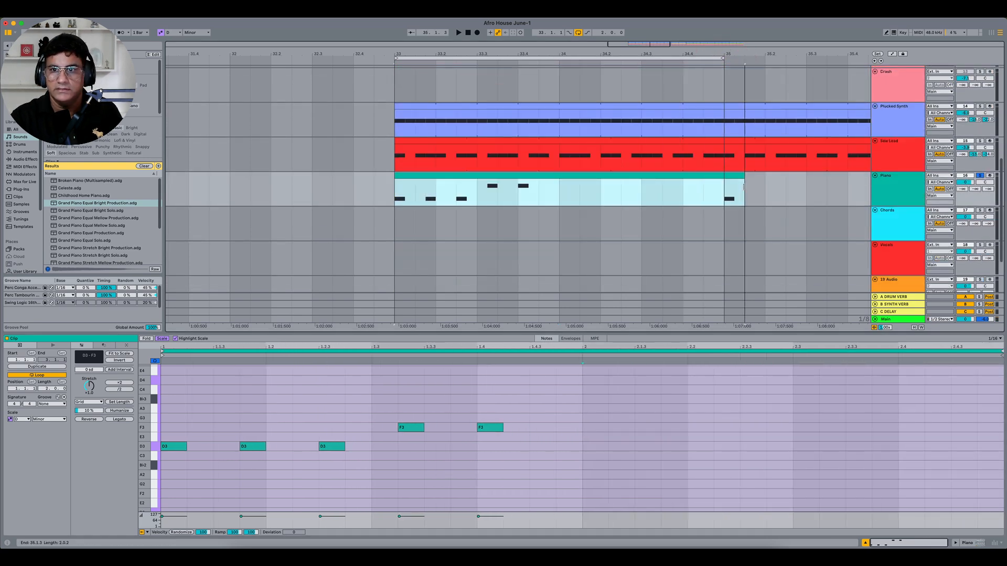
- Try the third D3 note at E3 during playback, and return it to D3
key("space")
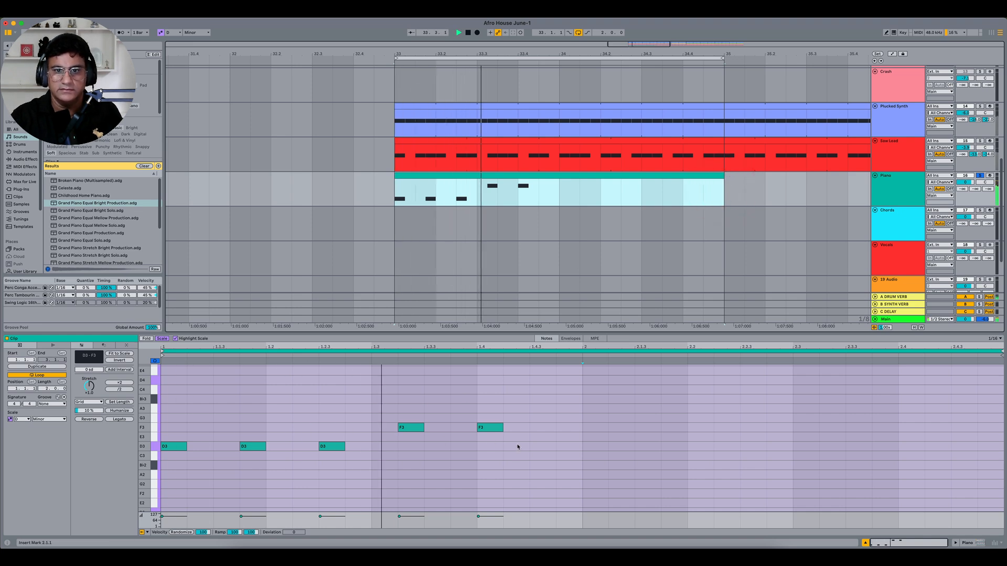
key("space")
left_click(331, 446)
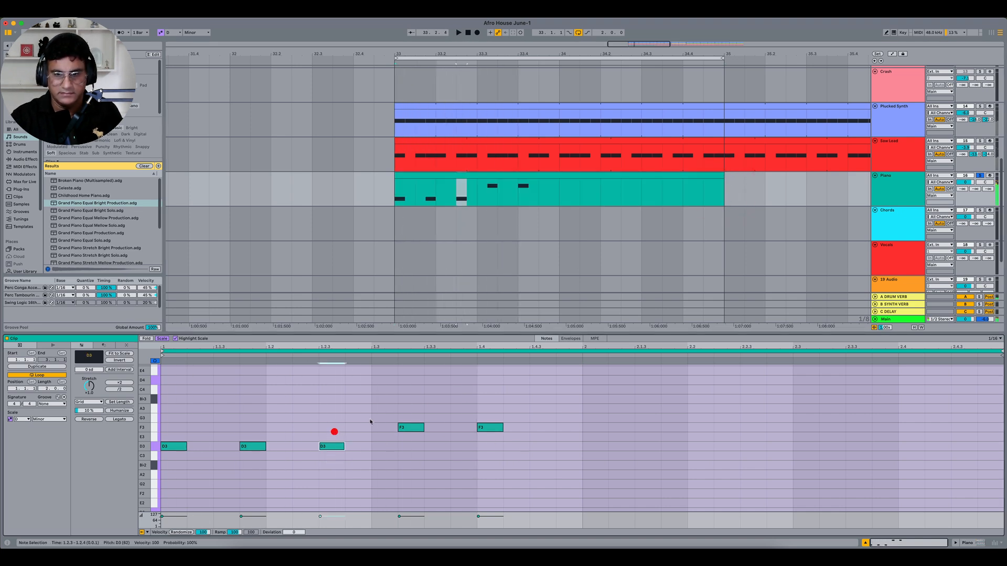
key("Up")
key("space")
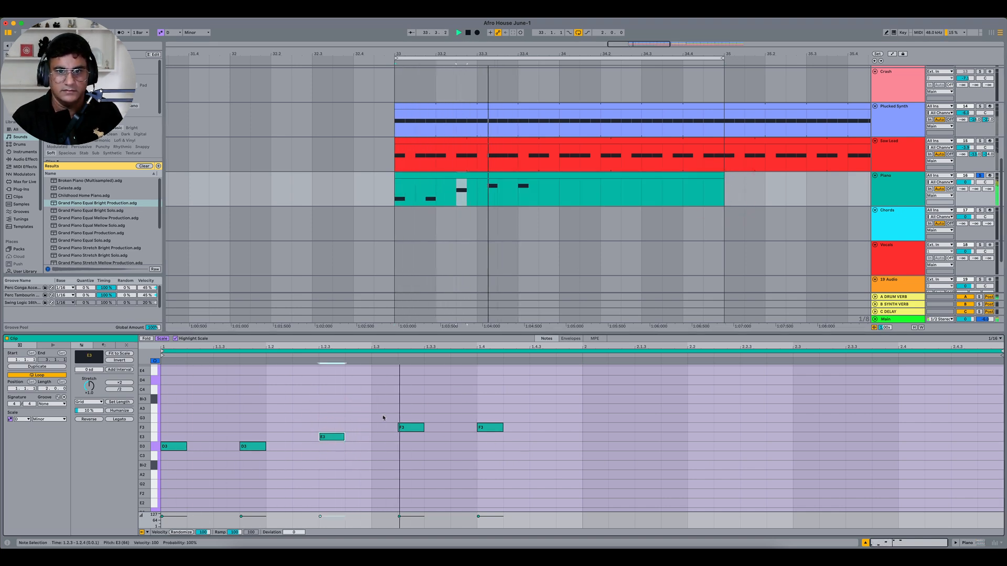
key("Up")
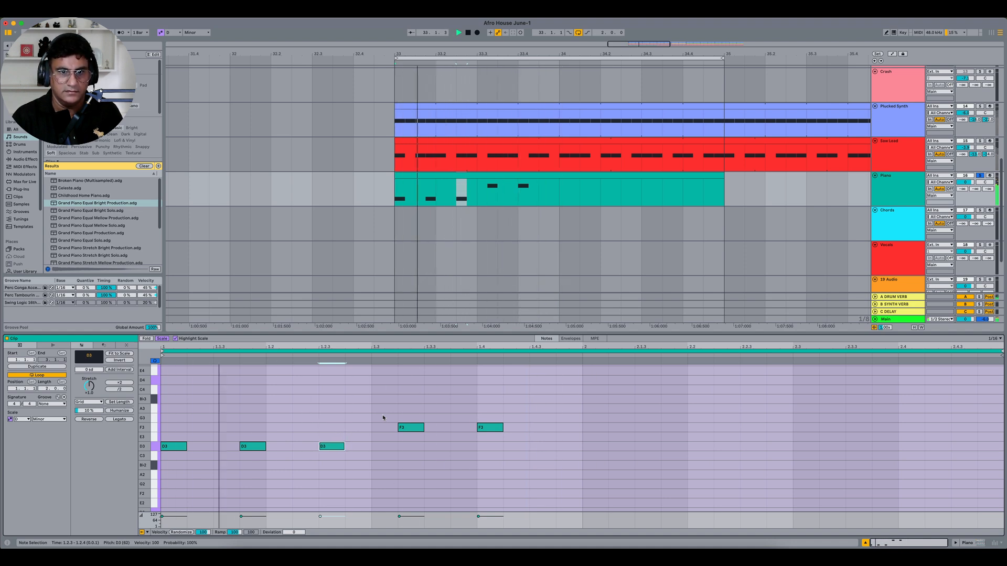
key("space")
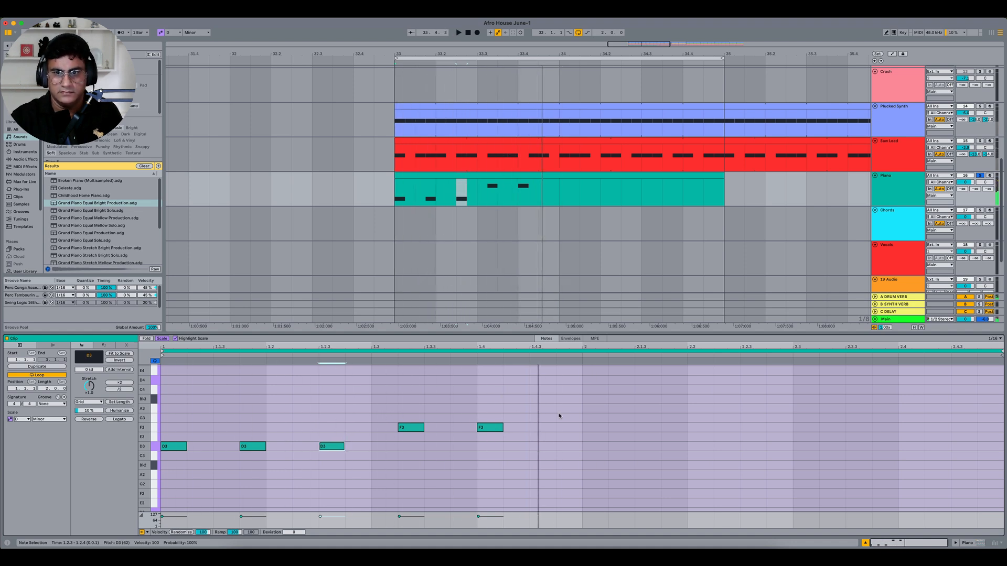
- Add E3 notes at 1.4.4 and 2.1.3, comparing other pitches for the second one during playback
double_click(560, 440)
key("space")
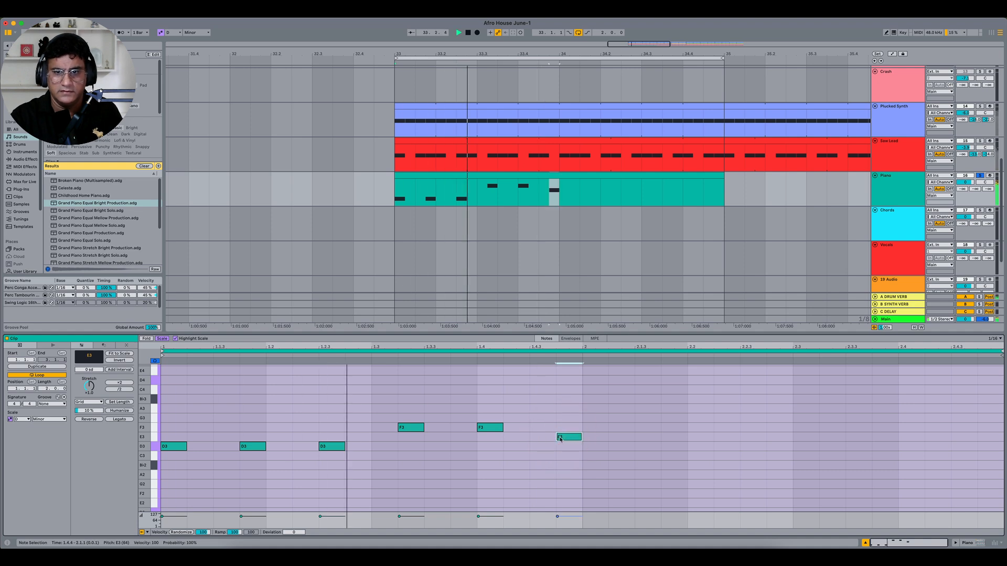
double_click(642, 454)
key("space")
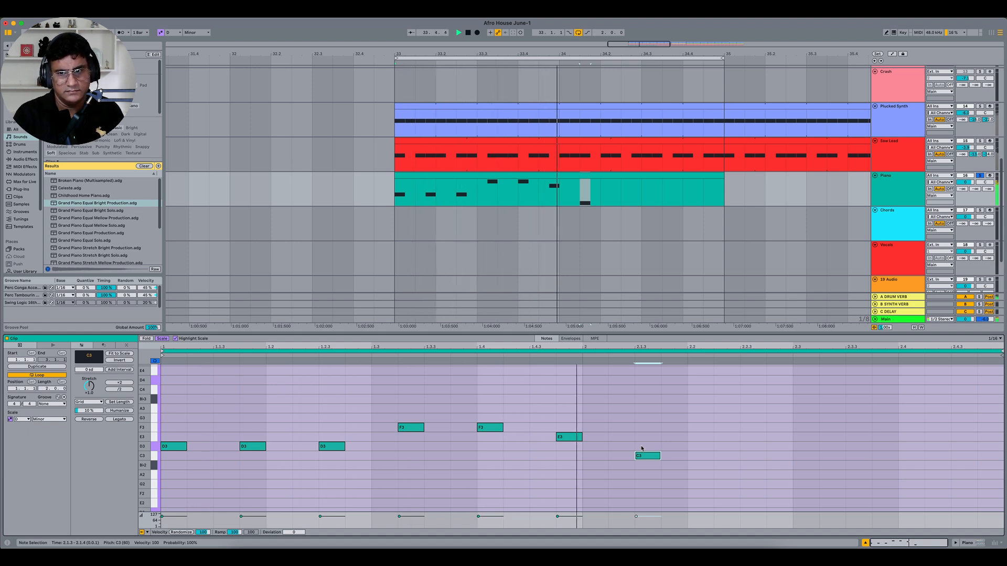
key("Up")
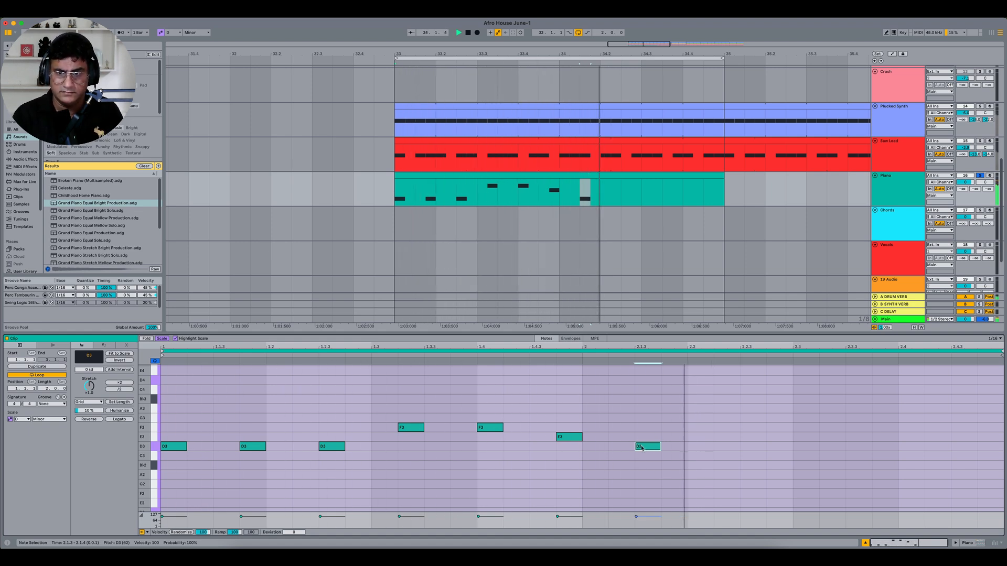
key("Down")
key("Down")
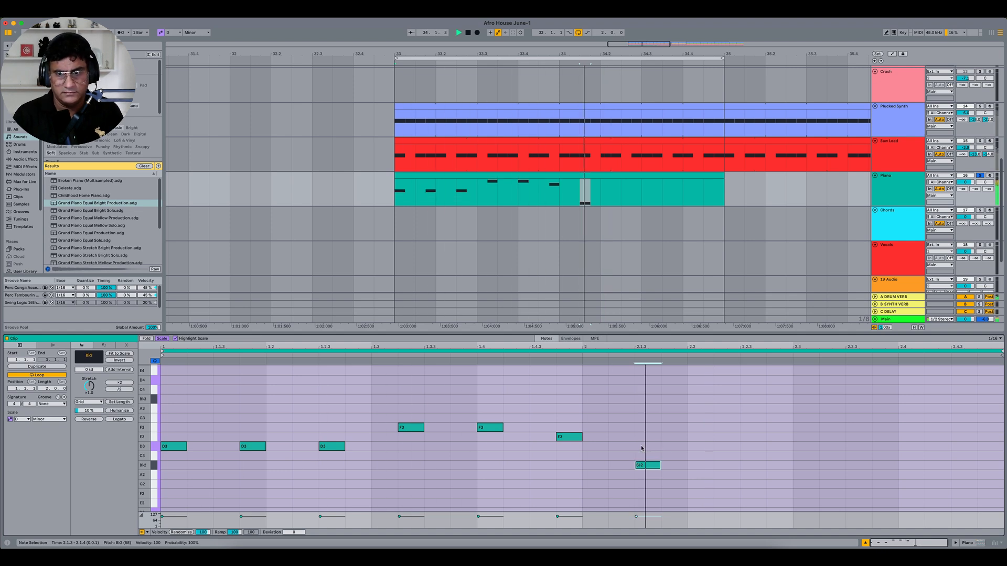
key("Up")
key("Up")
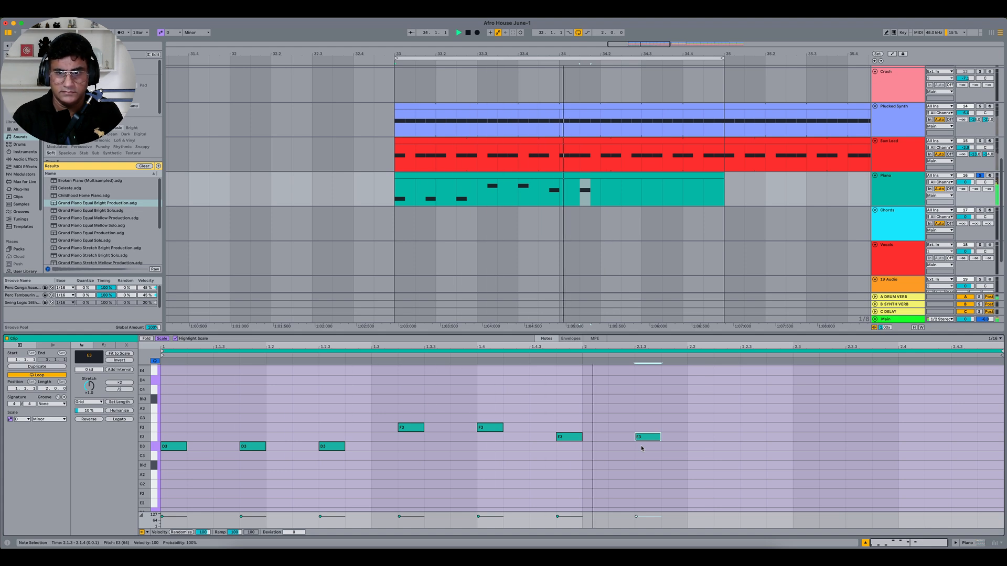
- Add C3 notes at 2.2.2 and 2.3.1 in the second bar of the piano clip
double_click(718, 448)
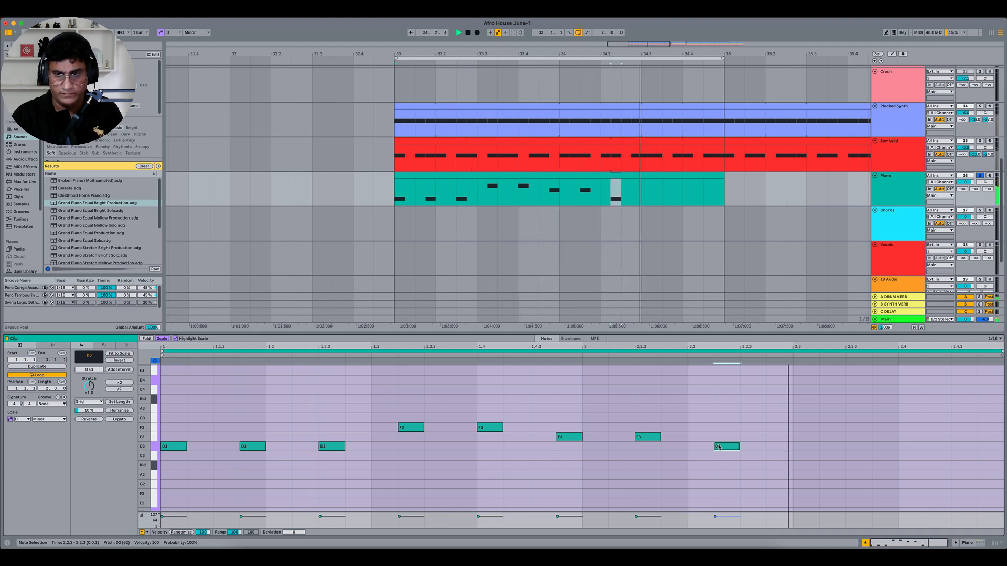
key("Down")
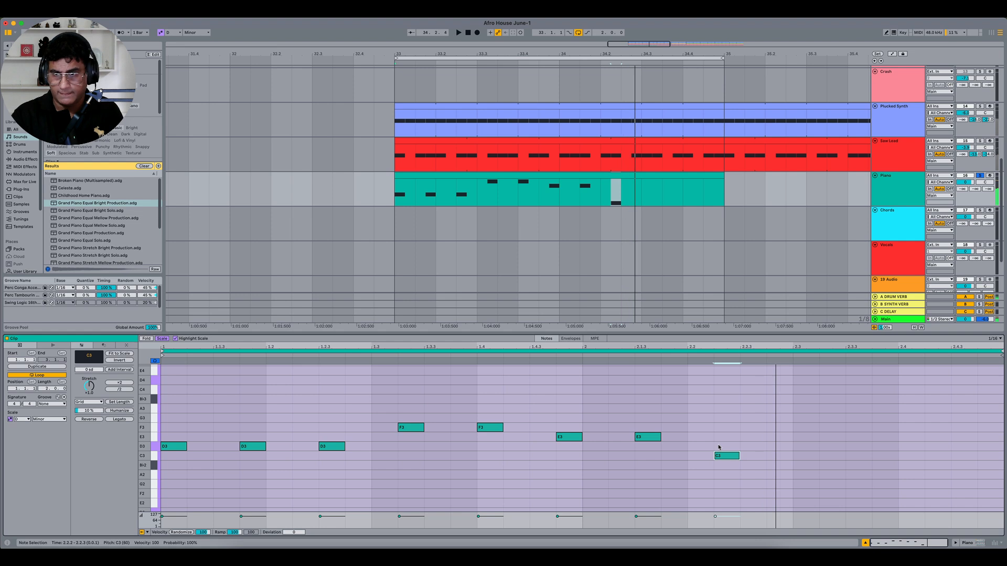
double_click(800, 456)
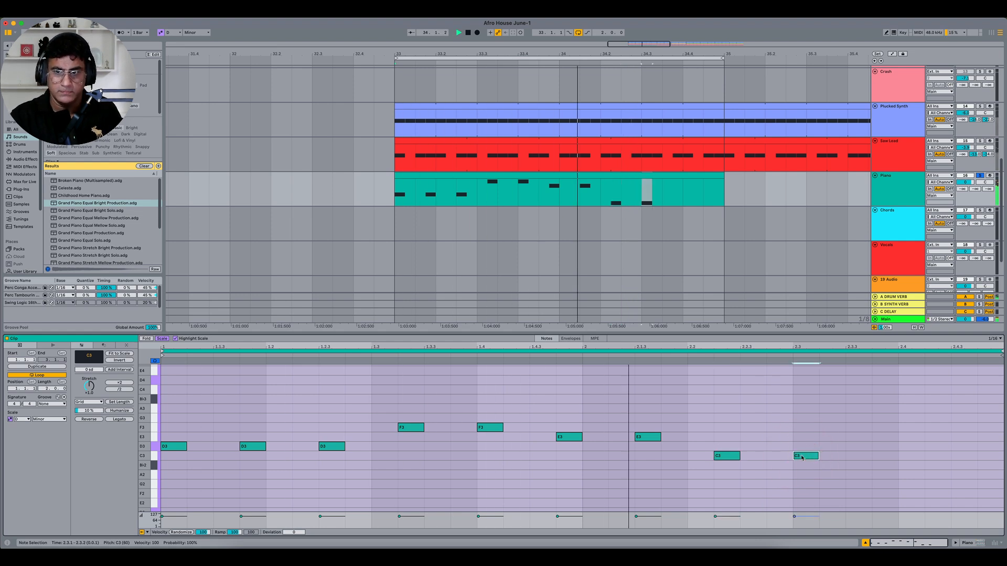
- Complete the phrase with a B♭2 note at 2.3.4 and a D3 note at 2.4.3, and play both bars
double_click(877, 464)
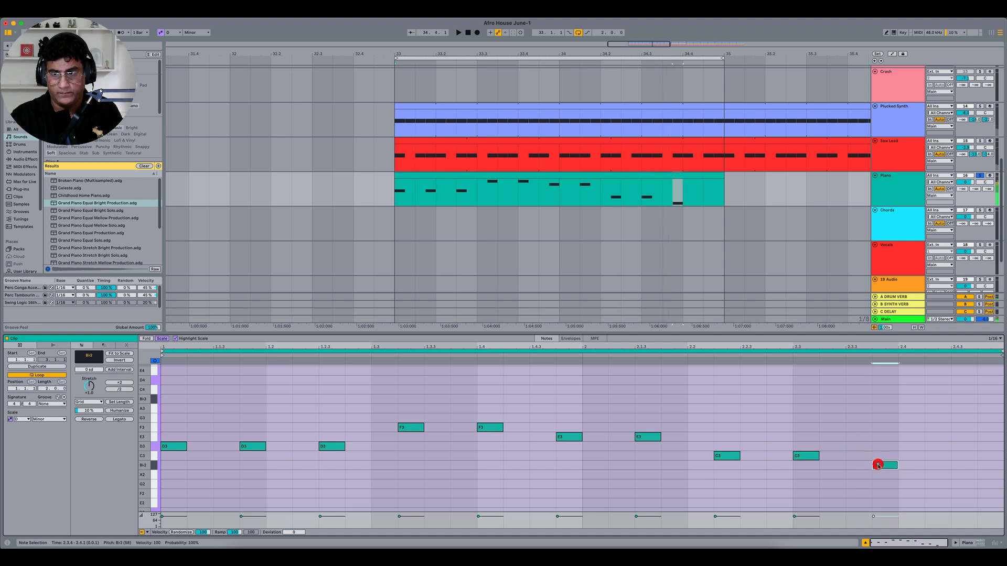
double_click(955, 455)
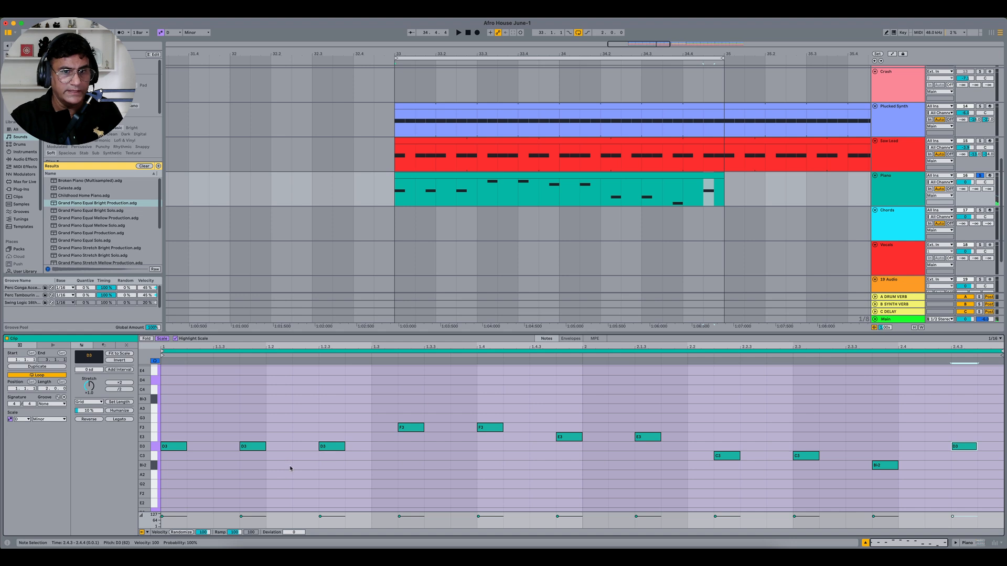
key("space")
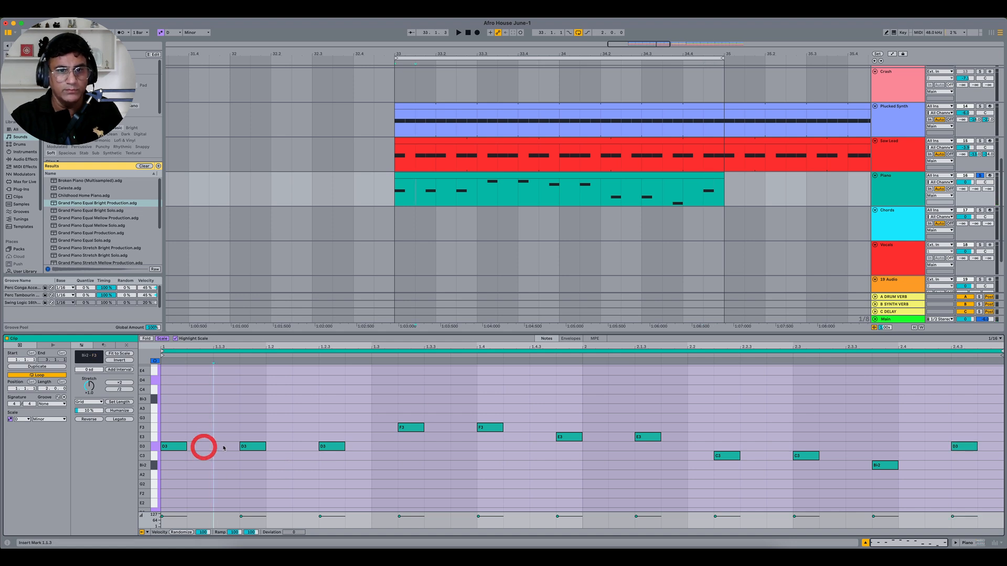
left_click(363, 446)
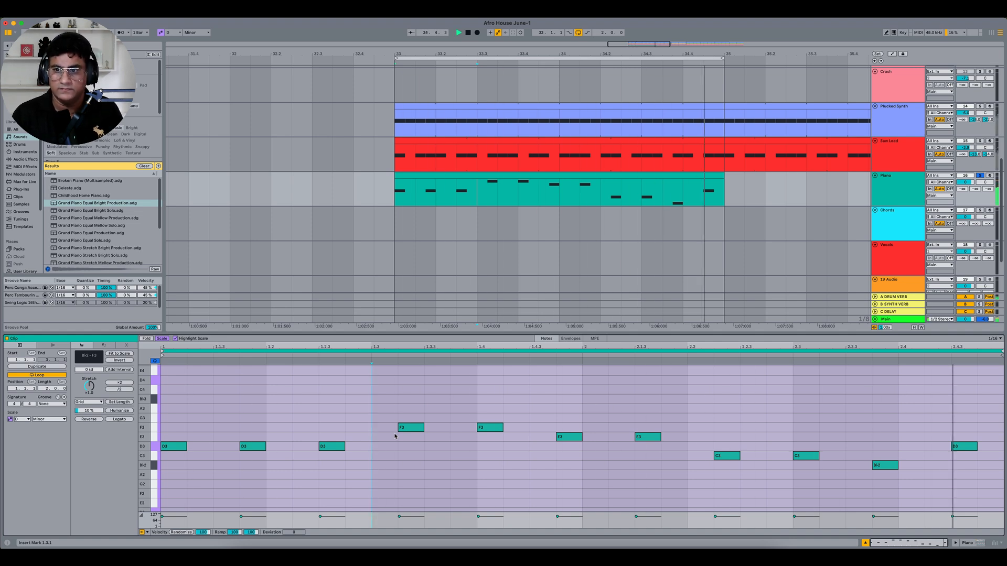
- Raise the B♭2 note at 2.3.4 to C3 and play the piano clip
left_click_drag(893, 490, 892, 425)
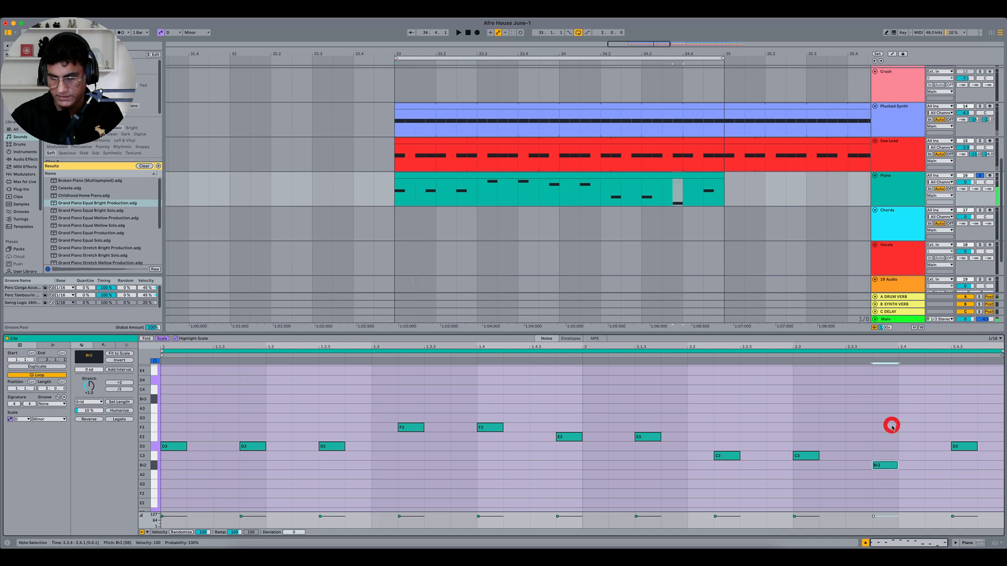
key("Up")
key("space")
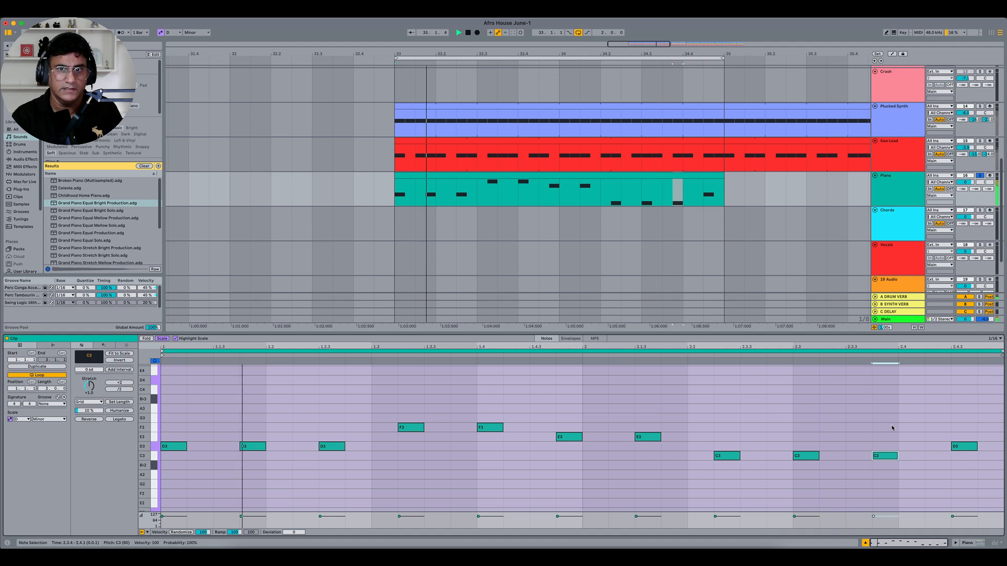
key("space")
left_click(389, 476)
- Build triads from all the piano melody notes by adding a +2 sd interval twice, and play the clip
scroll(390, 475, "up", 2)
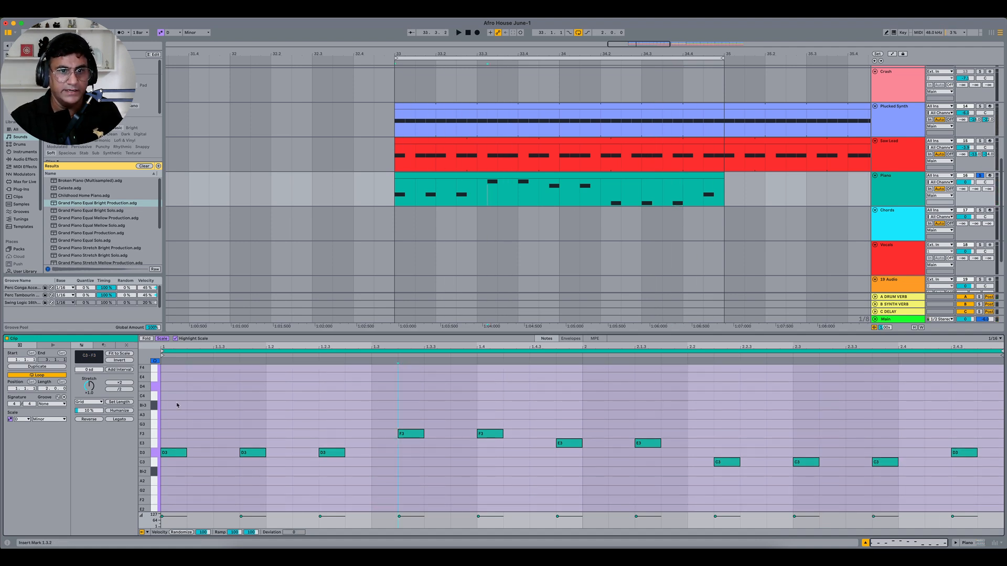
left_click_drag(180, 407, 834, 505)
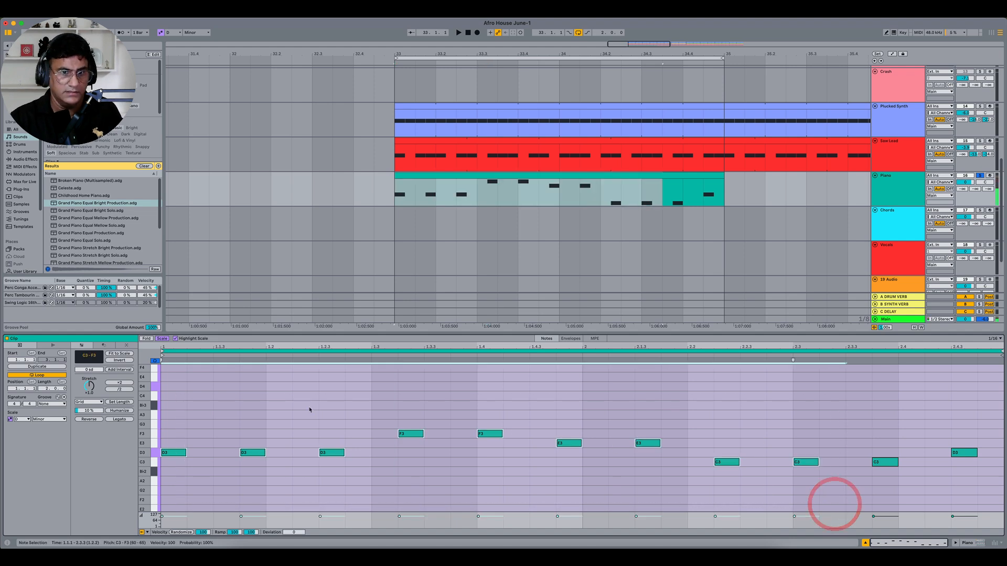
left_click_drag(174, 399, 1004, 501)
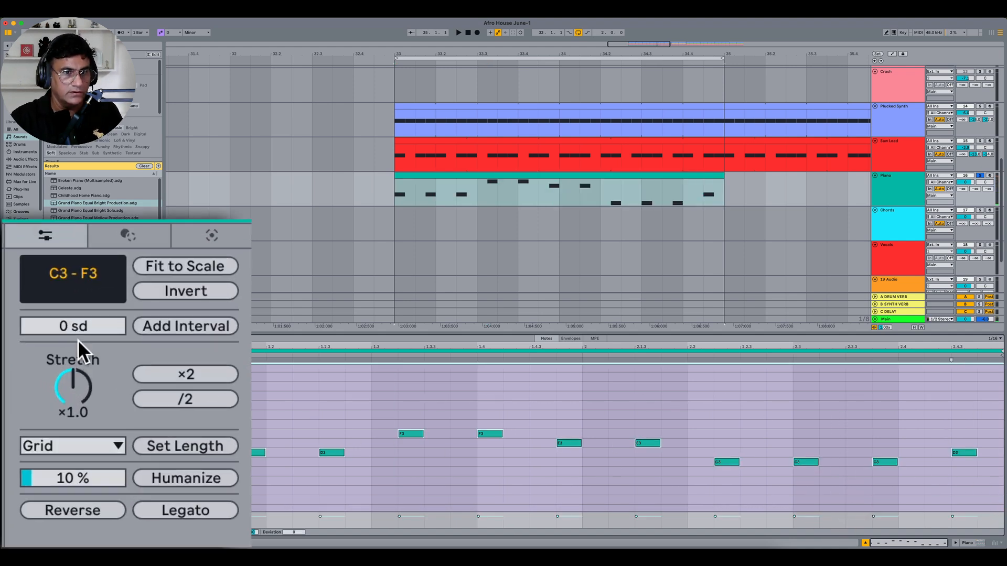
left_click(64, 324)
type("2")
key("Return")
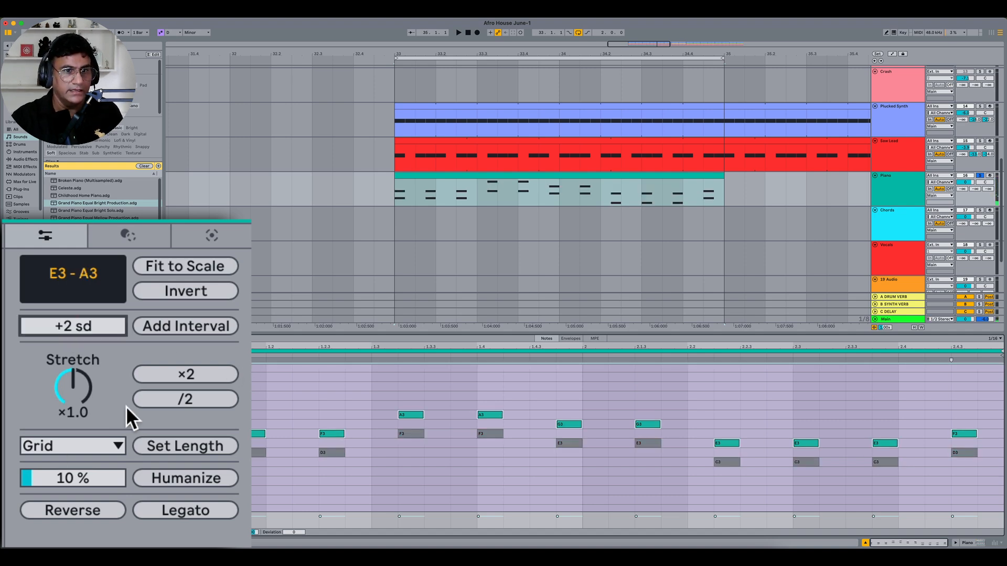
left_click(175, 326)
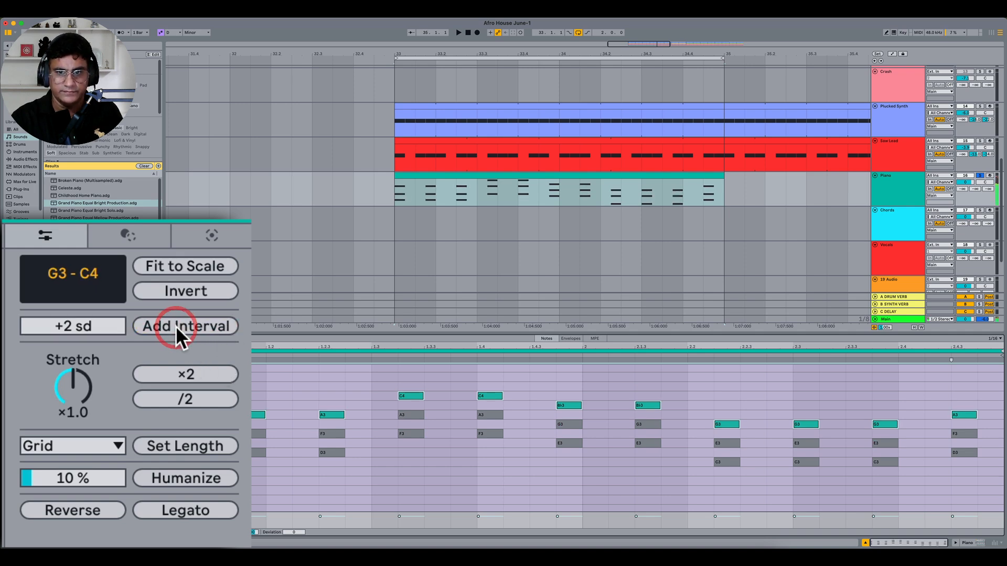
key("space")
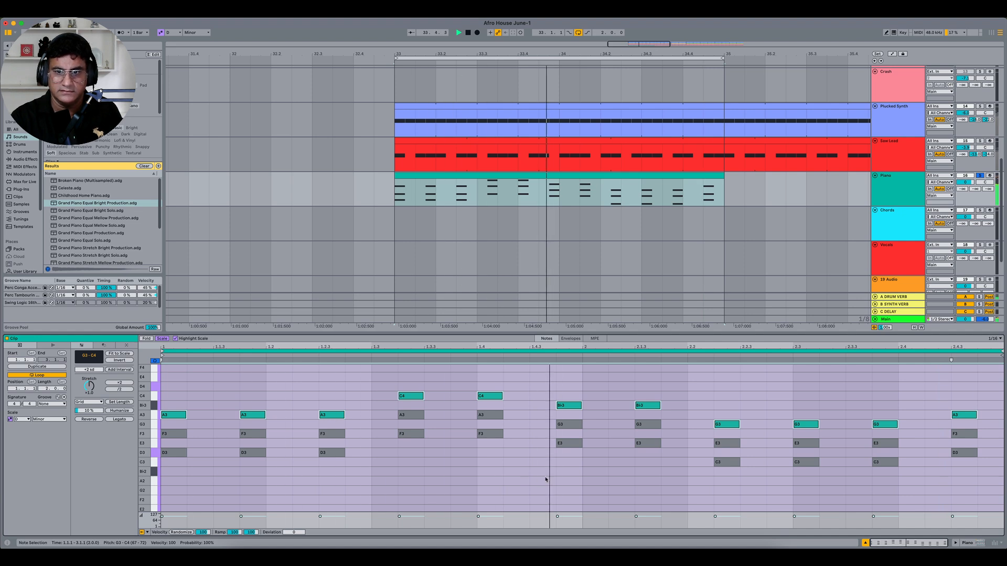
left_click(569, 479)
key("space")
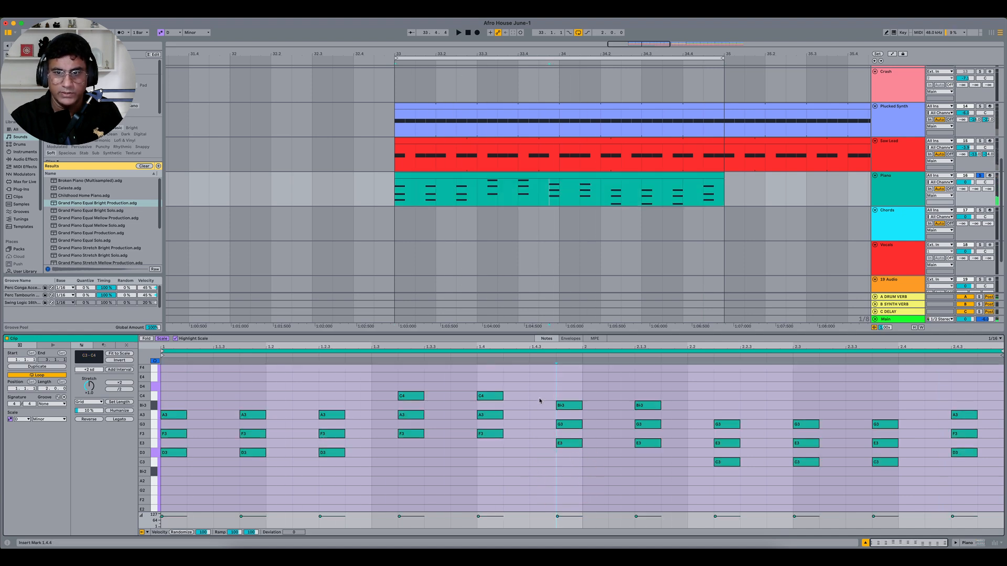
- Raise the two B♭3 notes at 1.4.4 and 2.1.3 to C4 and play the piano clip
left_click_drag(552, 399, 660, 413)
key("Up")
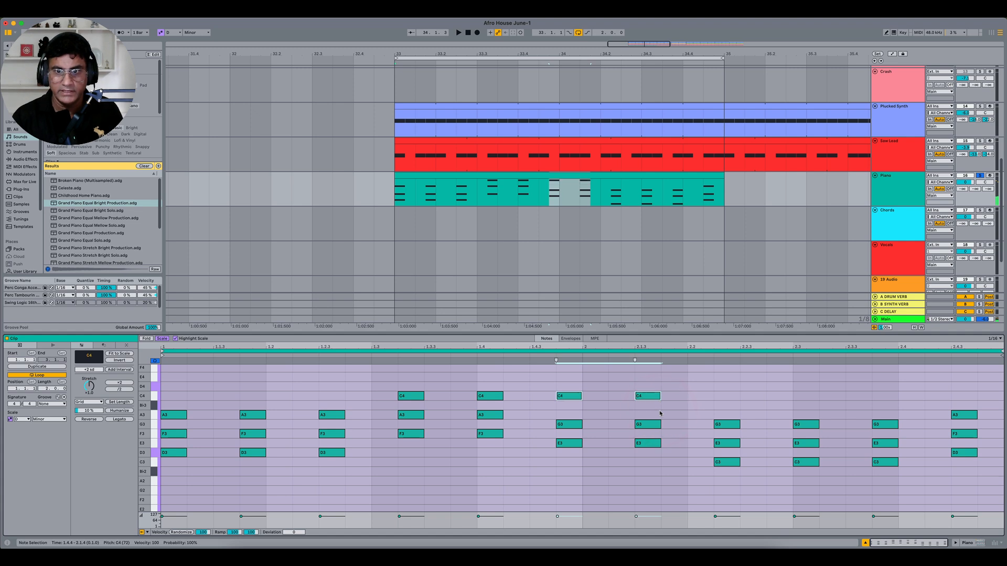
key("space")
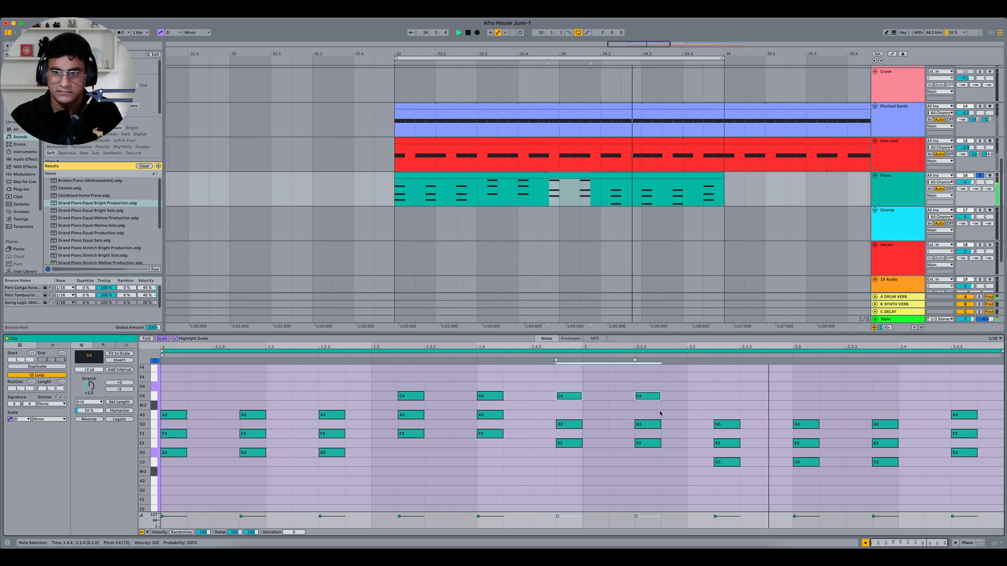
key("space")
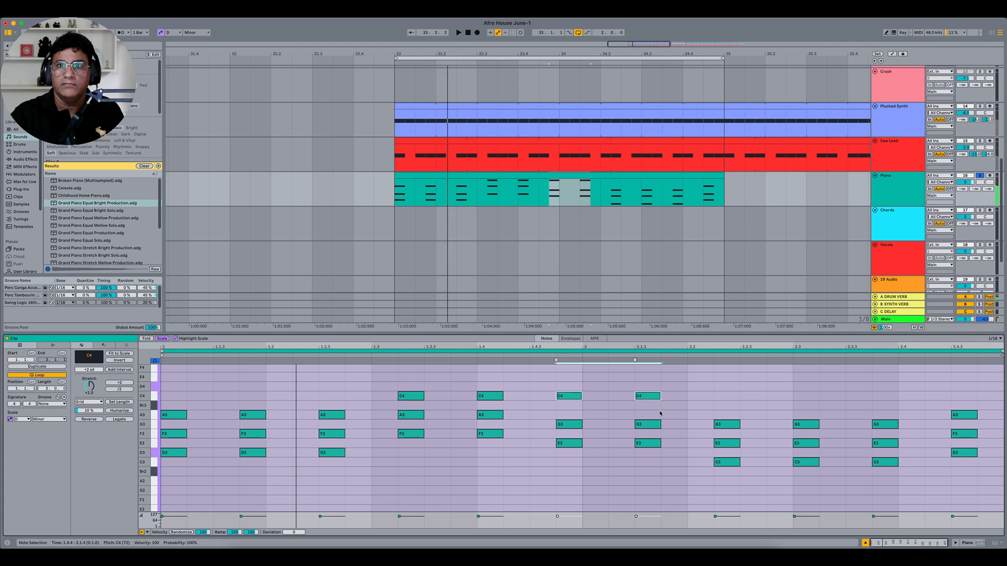
left_click_drag(574, 54, 446, 41)
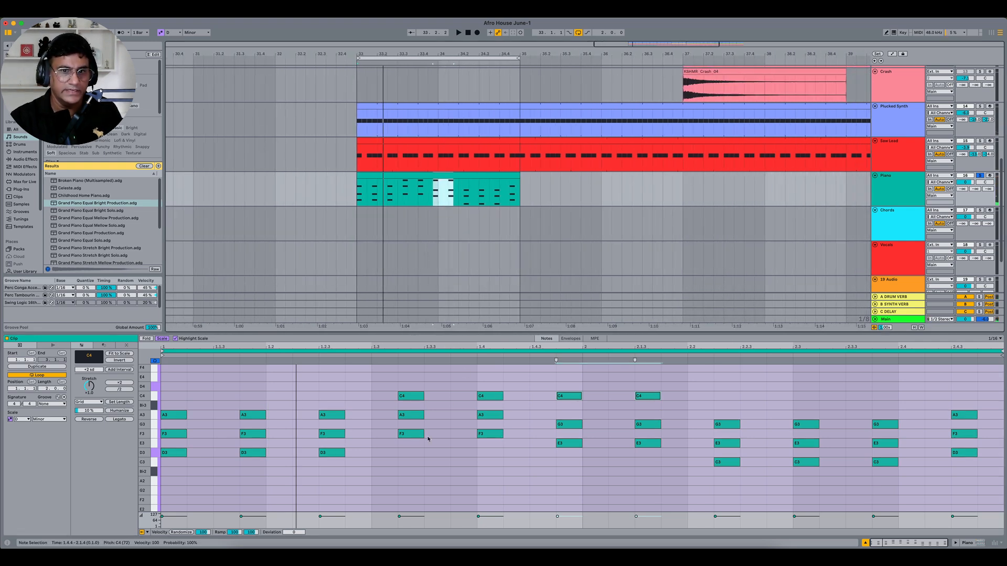
left_click(382, 461)
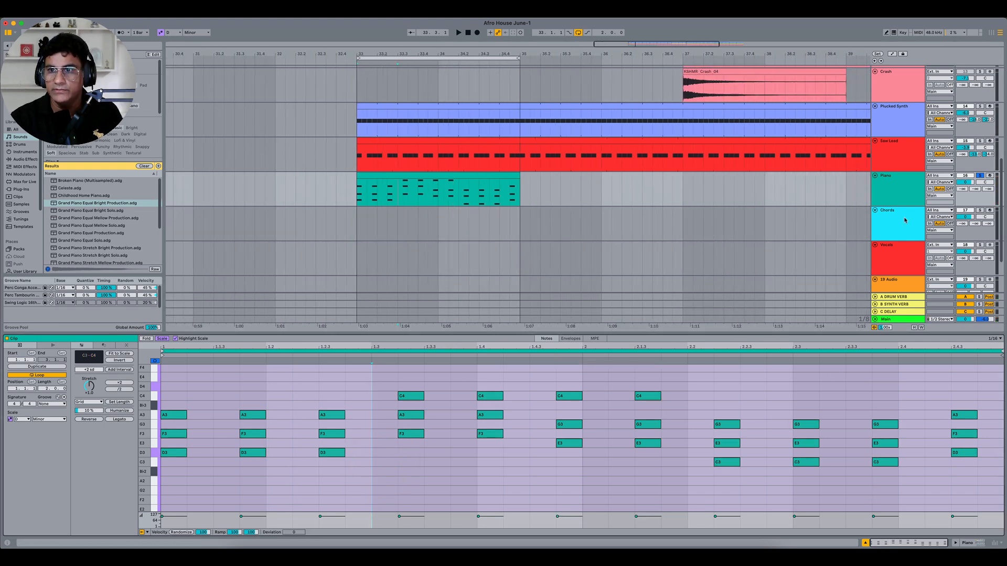
- Clear the browser's sound filters and add the Note Length MIDI effect to the Piano track
left_click(903, 188)
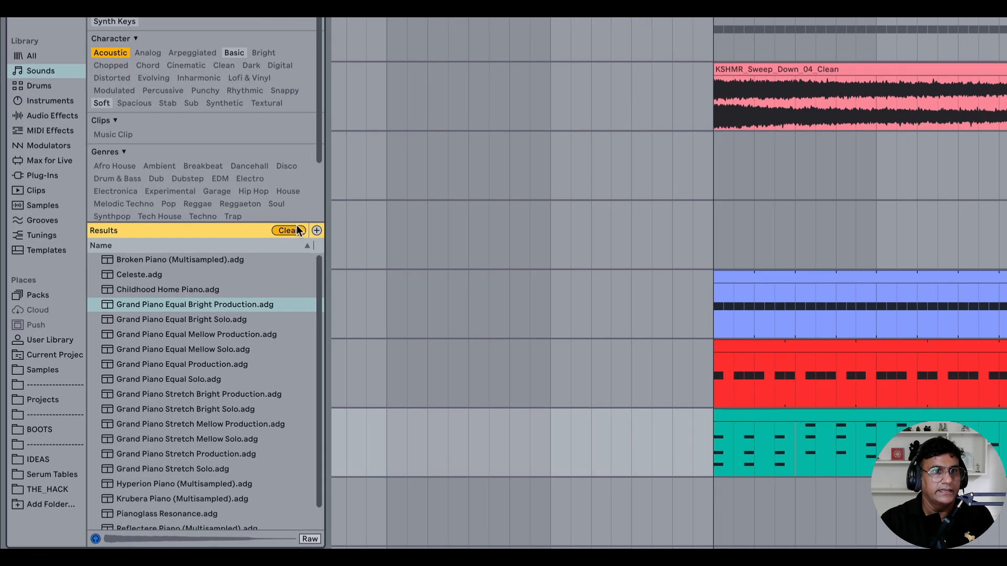
left_click(293, 230)
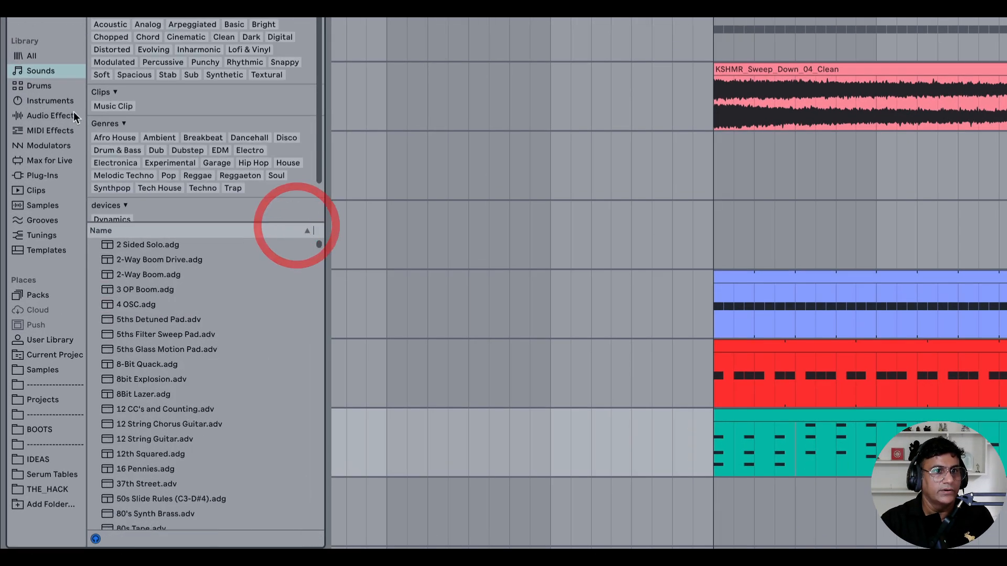
left_click(58, 130)
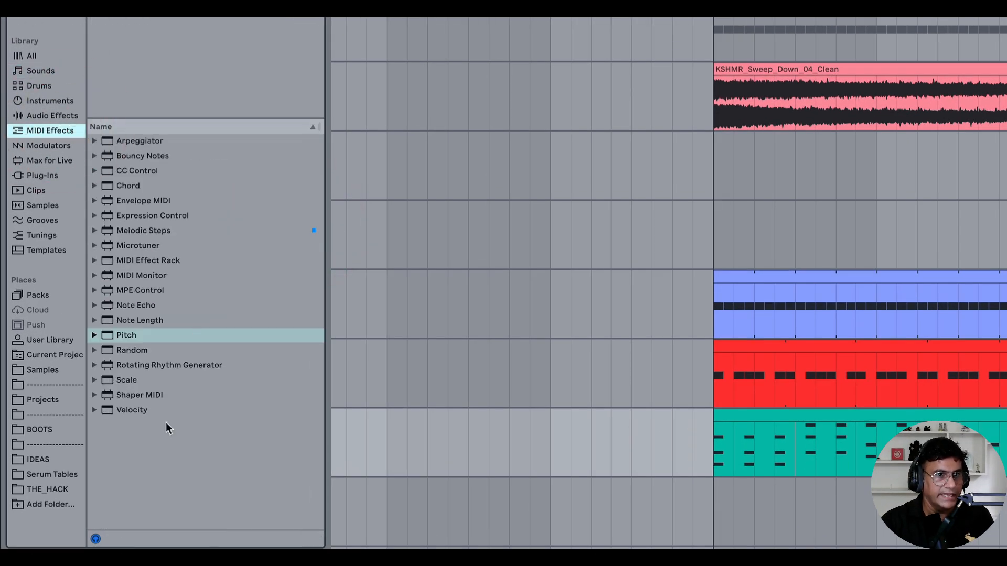
left_click(157, 319)
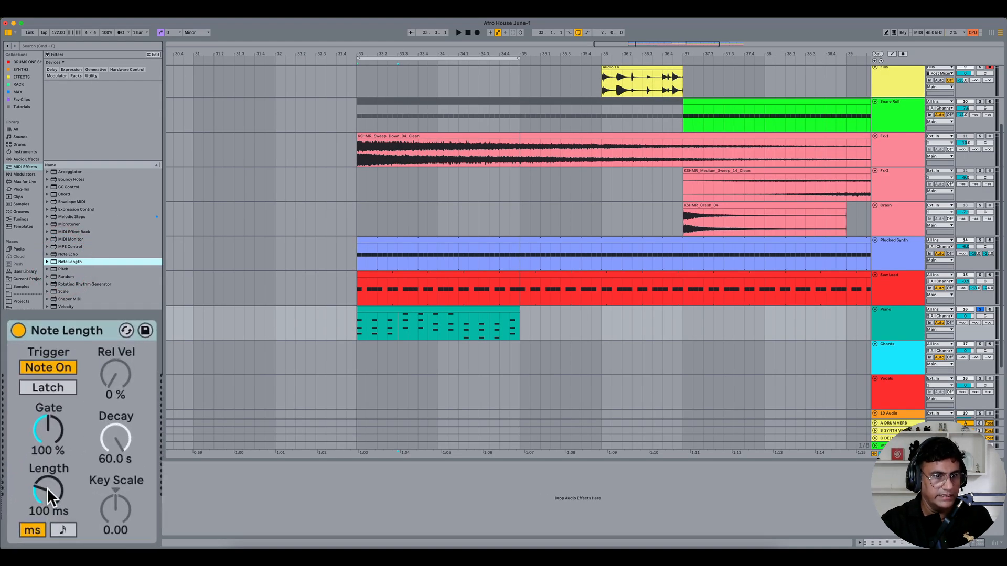
- Set the Note Length effect's length to 416 ms while listening to the piano loop
left_click_drag(46, 487, 49, 488)
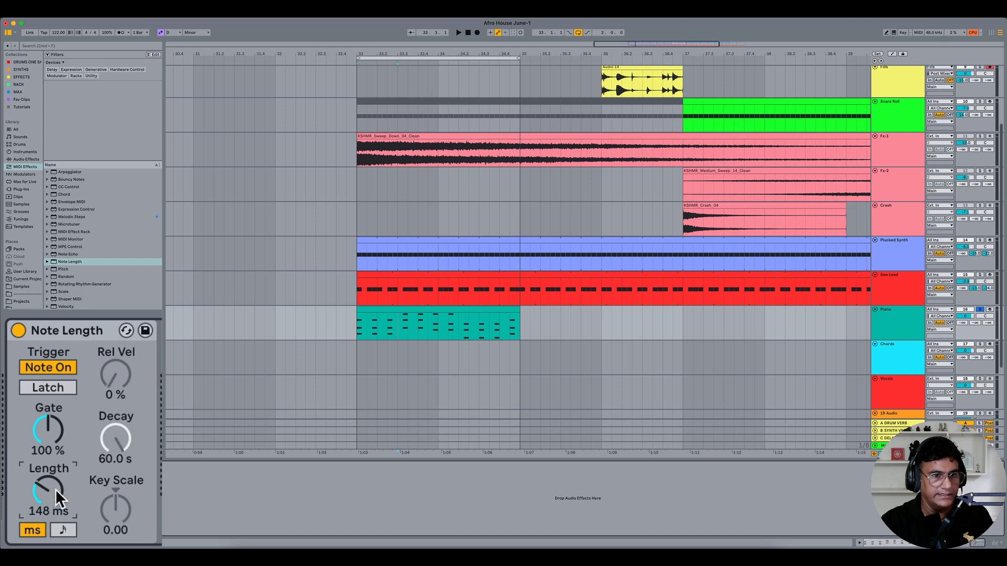
mouse_move(52, 489)
left_mouse_down()
mouse_move(52, 472)
mouse_move(51, 481)
left_mouse_up()
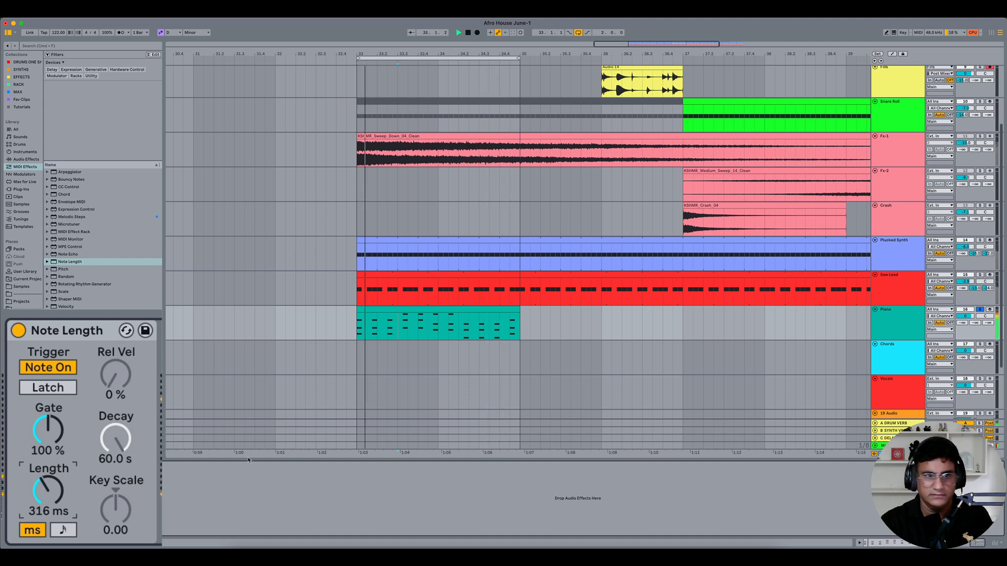
key("space")
left_click_drag(53, 491, 53, 489)
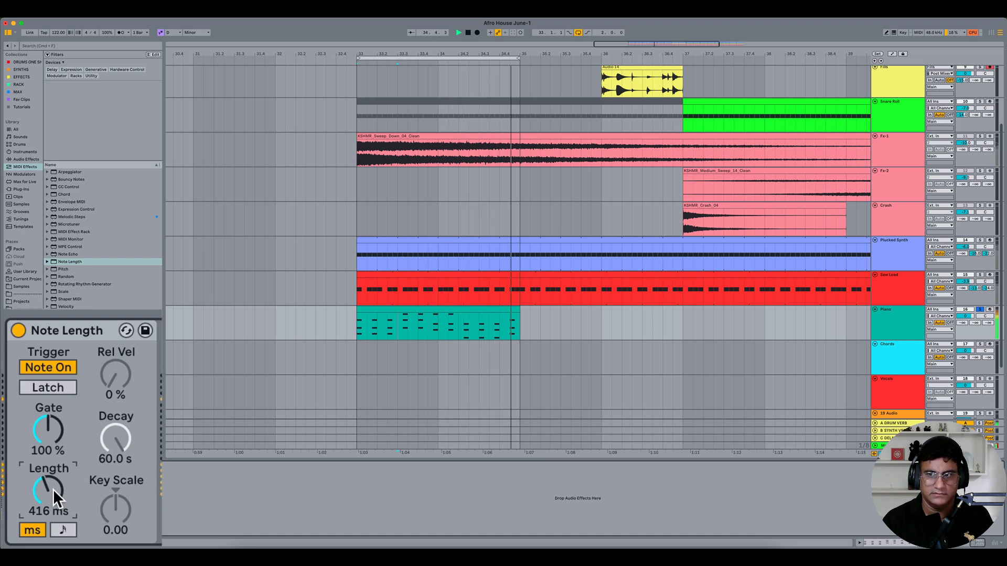
key("space")
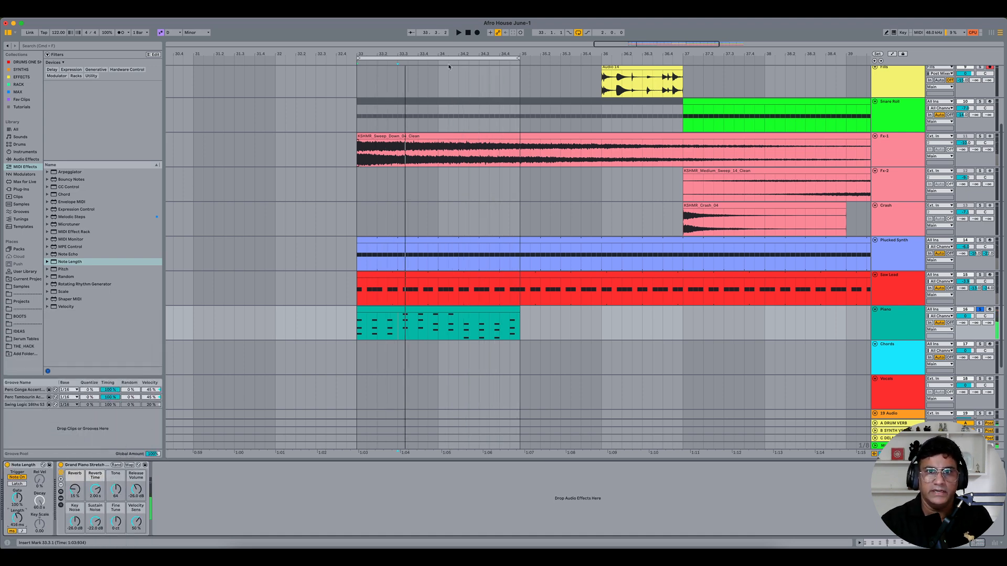
- Repeat the two-bar piano clip up to bar 41 and extend the arrangement loop to eight bars, from bar 33 to 41
left_click_drag(450, 54, 365, 34)
left_click_drag(410, 310, 758, 327)
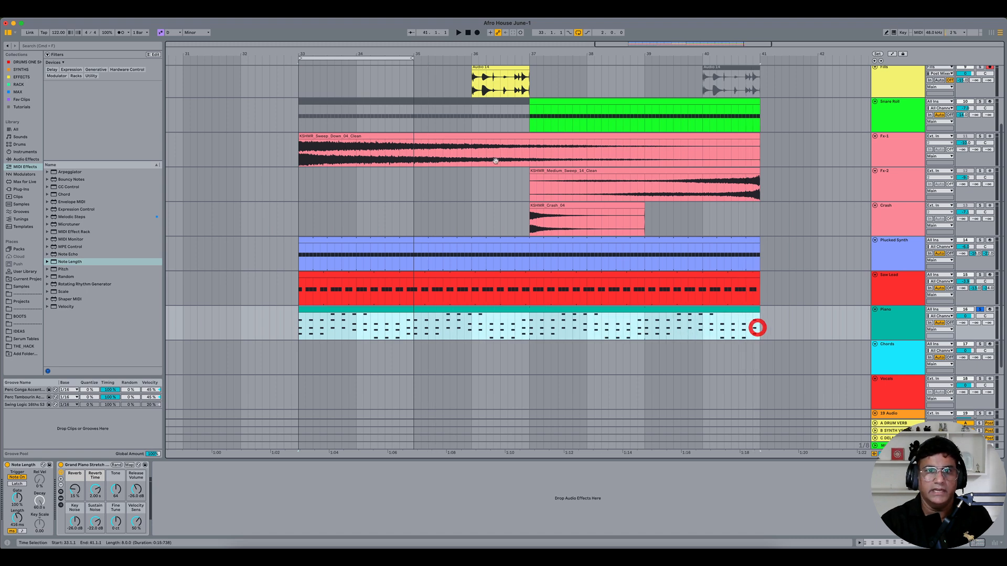
left_click_drag(412, 58, 760, 89)
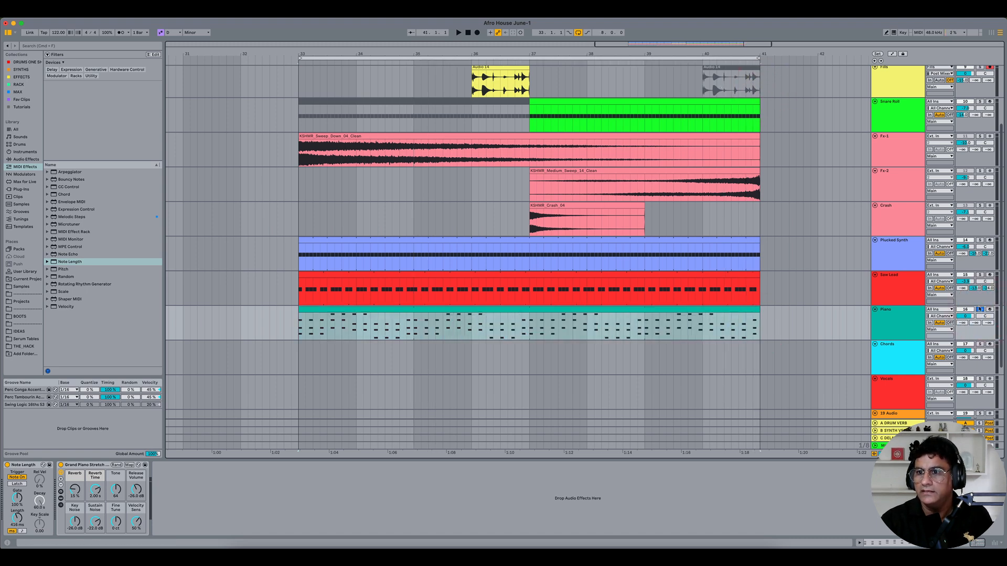
- Turn off the track solos and play the looped section with the full arrangement
scroll(979, 305, "up", 5)
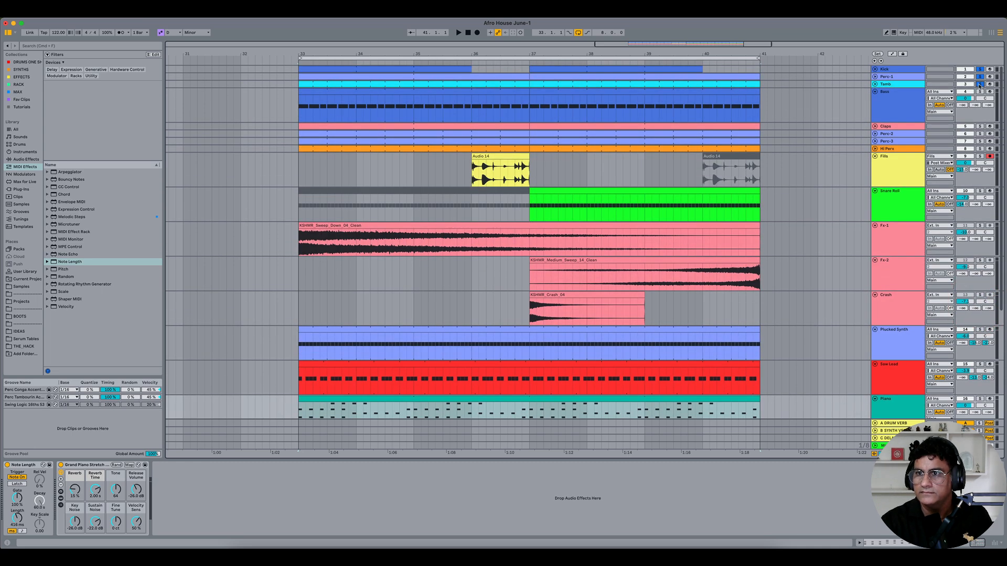
scroll(979, 76, "down", 4)
key("space")
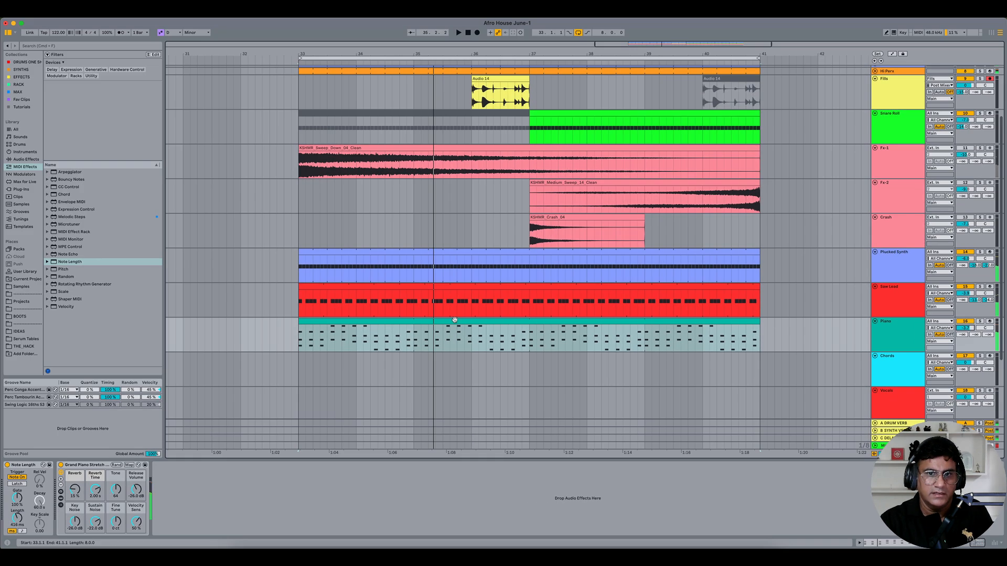
- Try doubling the lowest note of every chord in the first piano clip one octave higher, and play the result
double_click(454, 319)
left_click(328, 483)
left_click(152, 453)
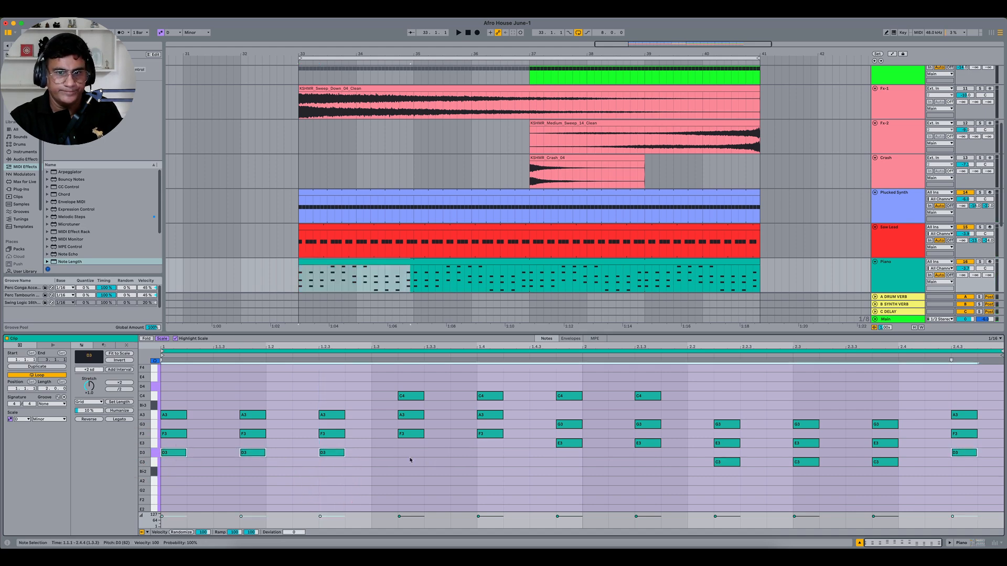
left_click_drag(401, 451, 497, 437)
left_click(569, 443, "shift")
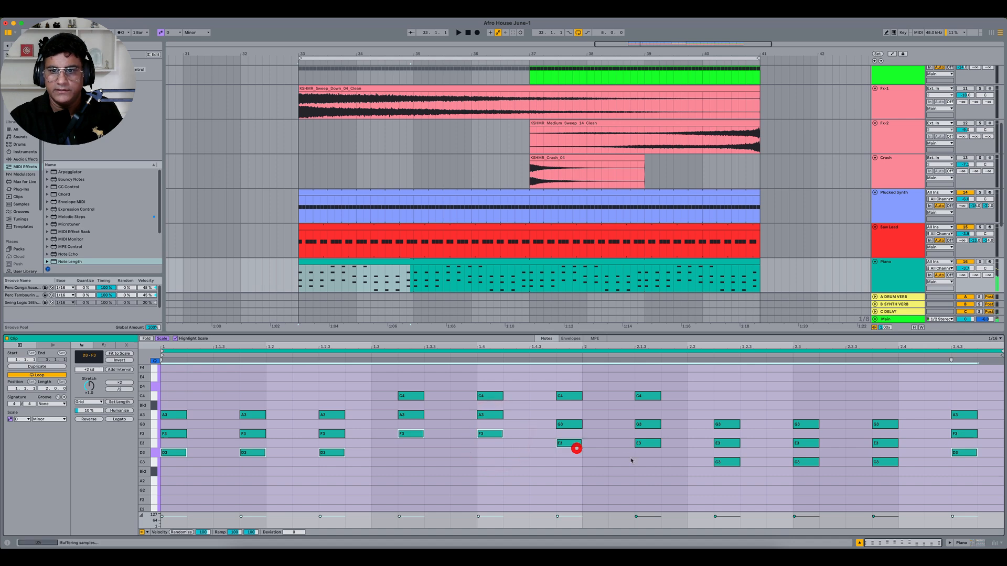
left_click(652, 443, "shift")
left_click_drag(732, 472, 812, 464)
left_click_drag(871, 474, 966, 455)
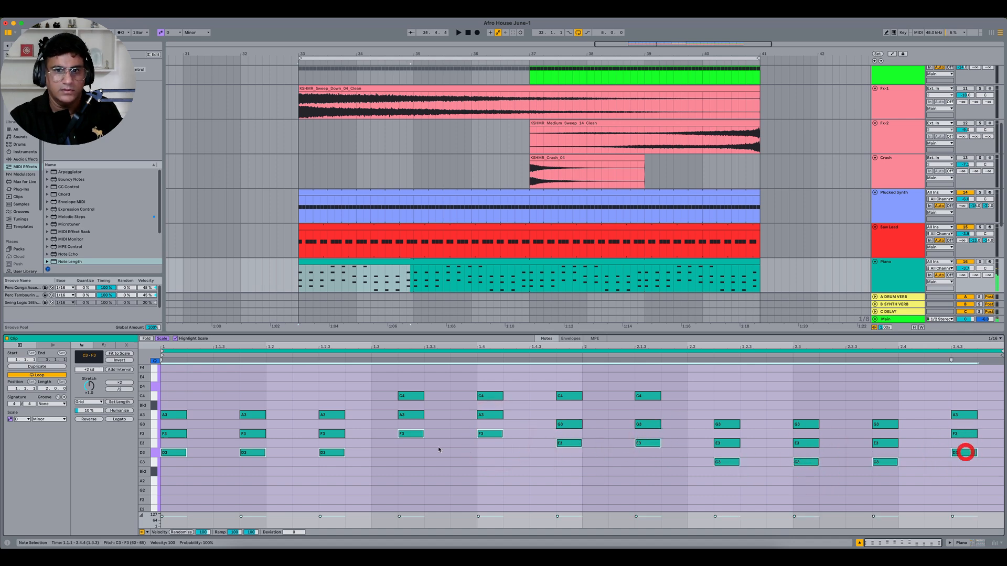
scroll(433, 450, "up", 3)
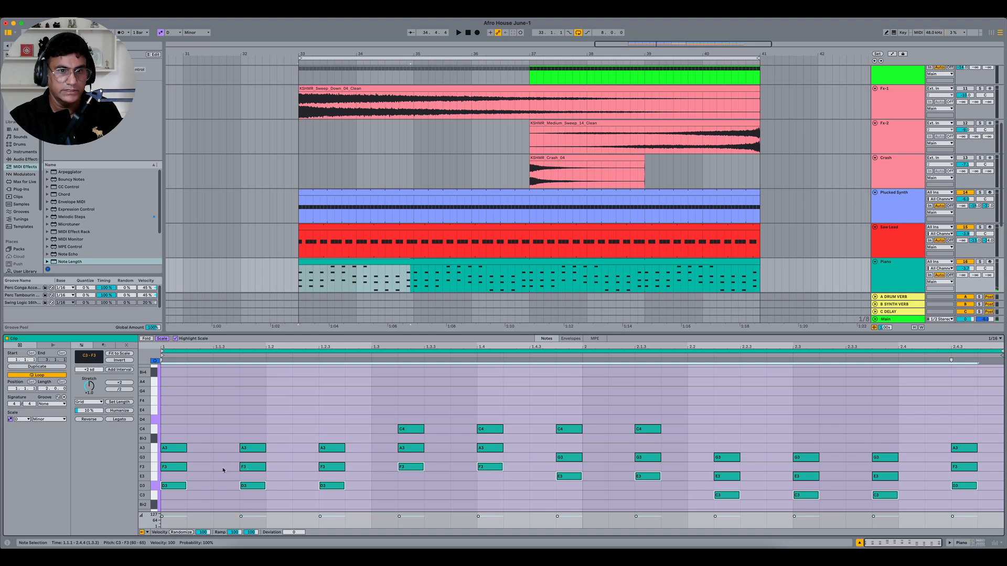
left_click_drag(177, 486, 178, 420)
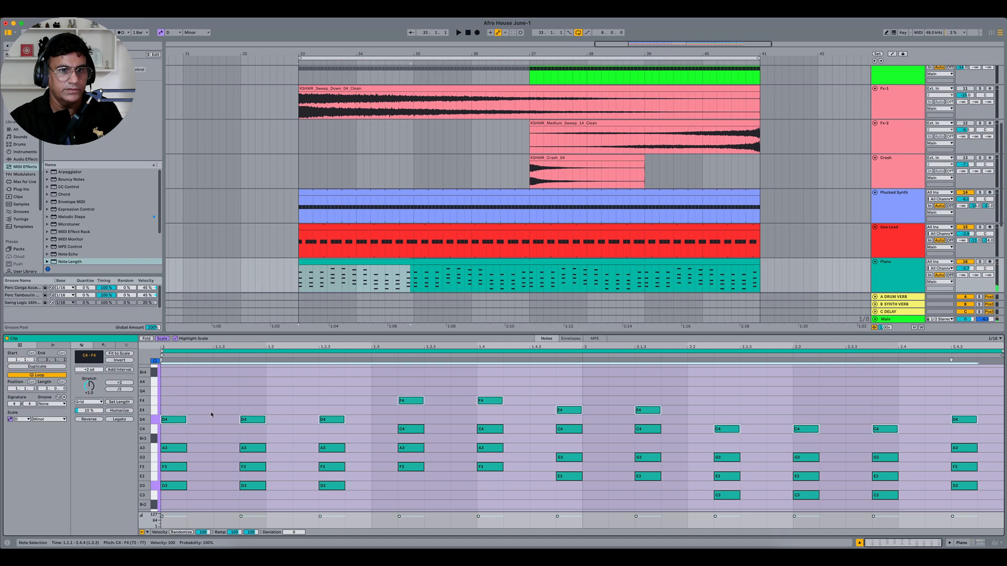
key("space")
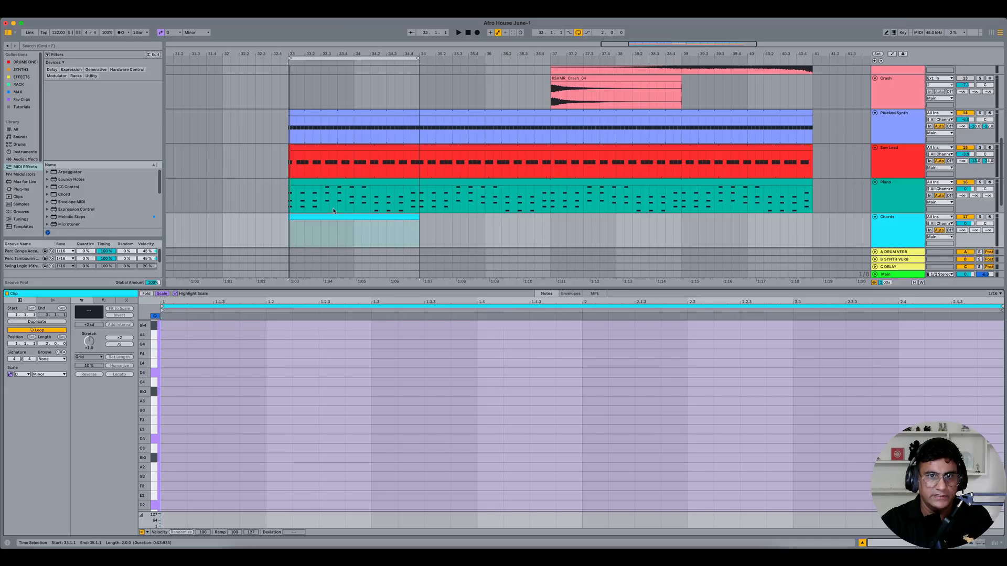
- Select the empty two-bar Chords clip together with the Piano clips to show them in one note editor
left_click(330, 216)
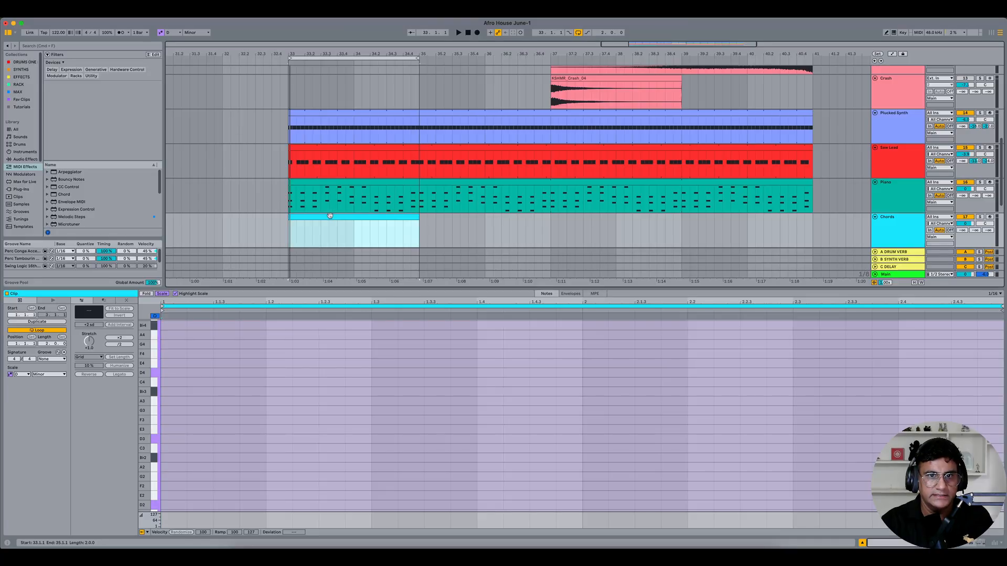
left_click(330, 215)
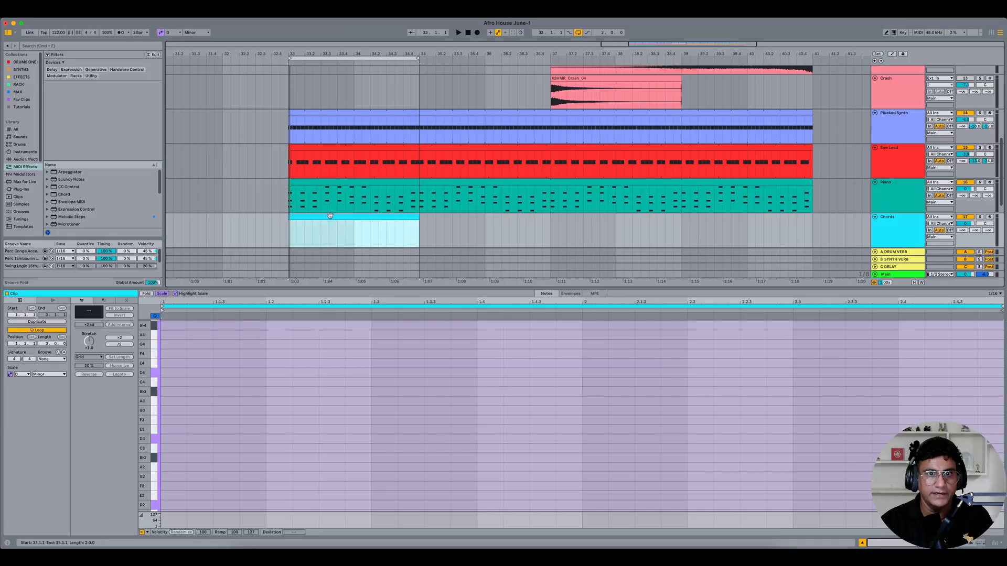
left_click(336, 182, "shift")
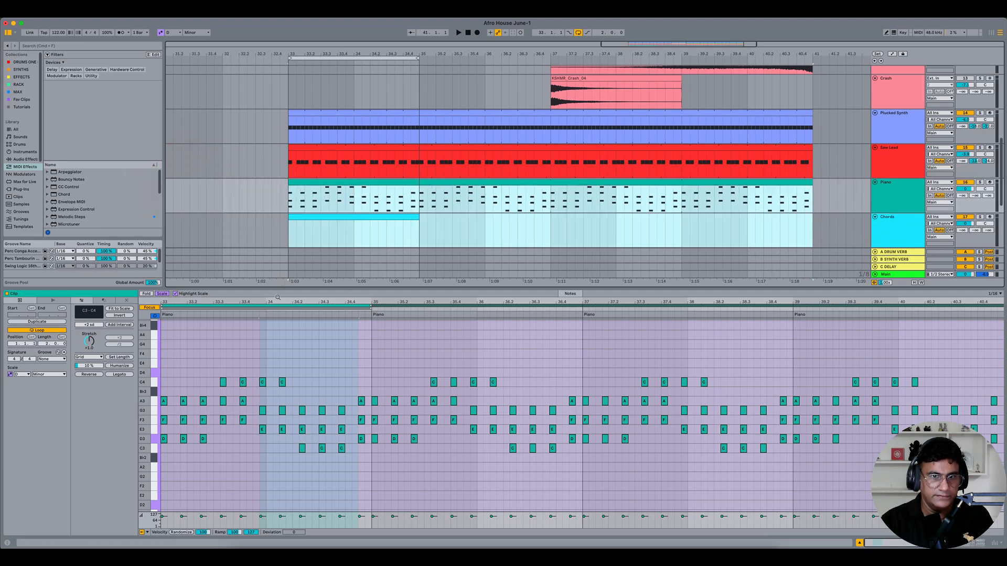
- In the Chords clip, add a D3, F3 and A3 chord lasting from bar 33 to 33.3
left_click_drag(188, 302, 189, 325)
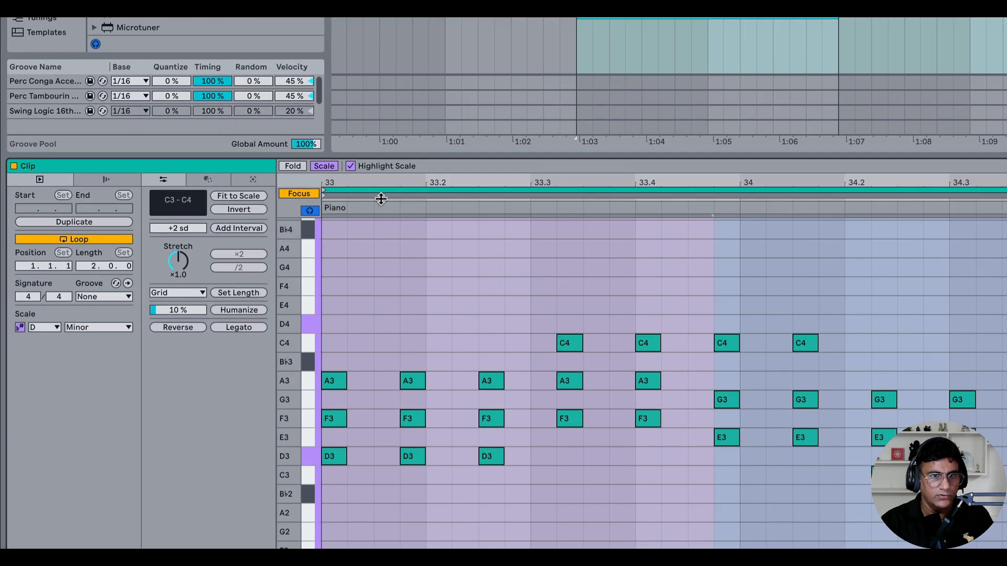
left_click(190, 309)
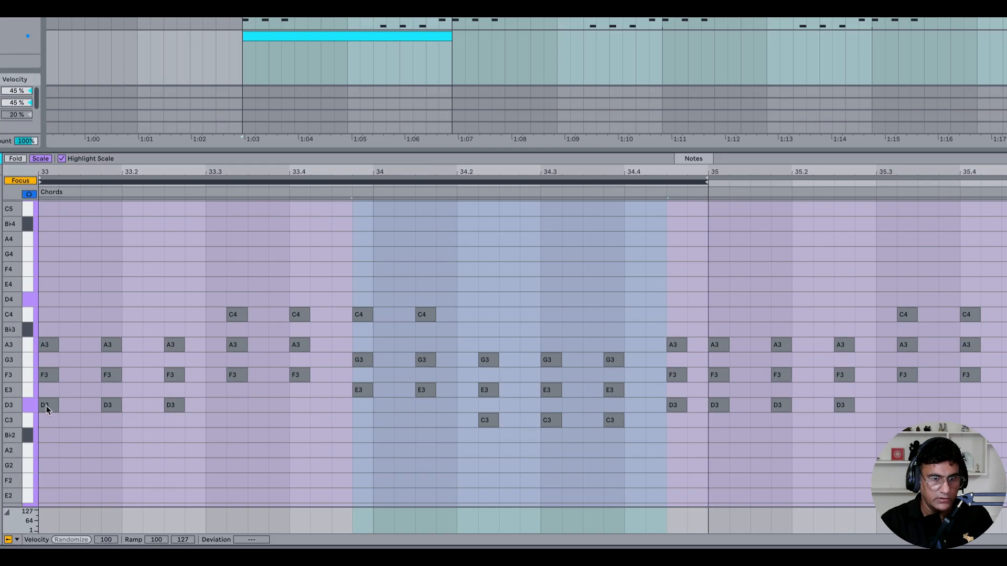
left_click(46, 406)
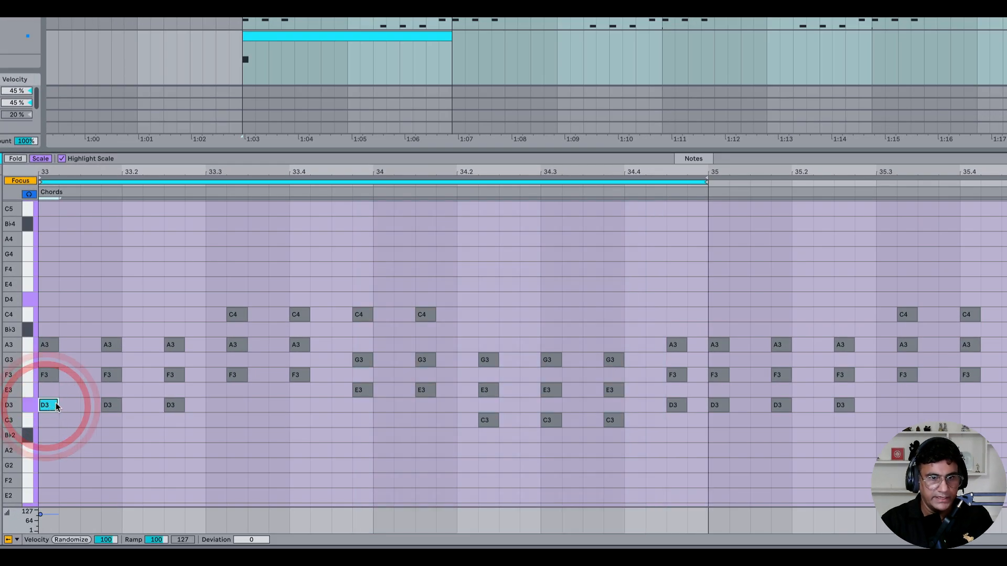
left_click_drag(58, 404, 197, 416)
left_click(207, 411)
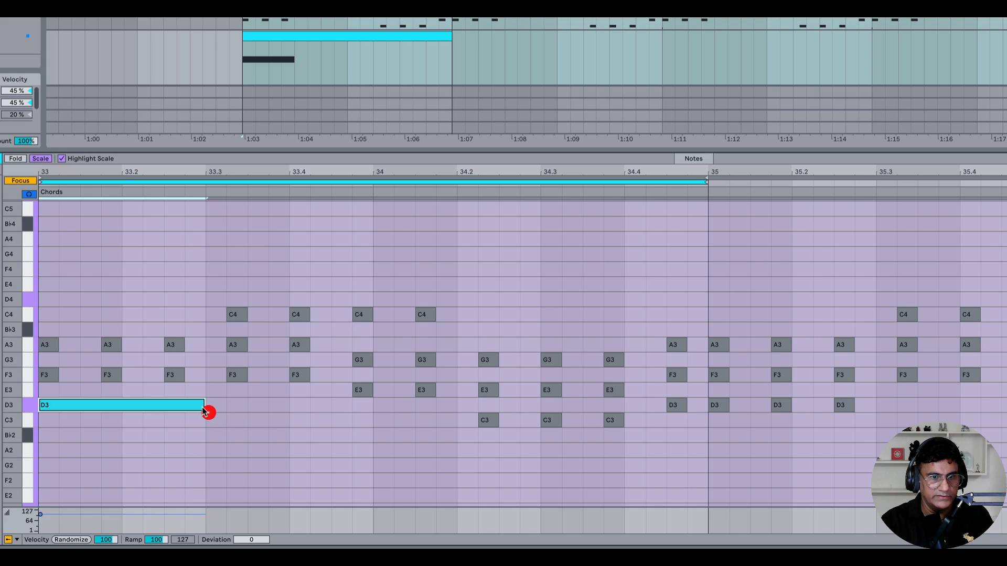
left_click(52, 375)
left_click_drag(57, 374, 208, 380)
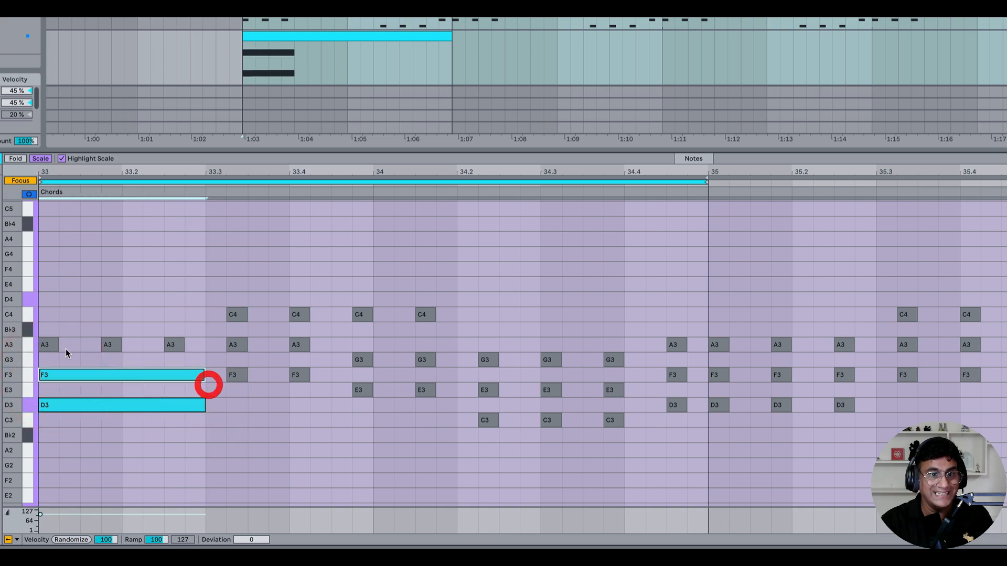
left_click(48, 345)
left_click_drag(57, 344, 205, 346)
left_click(201, 353)
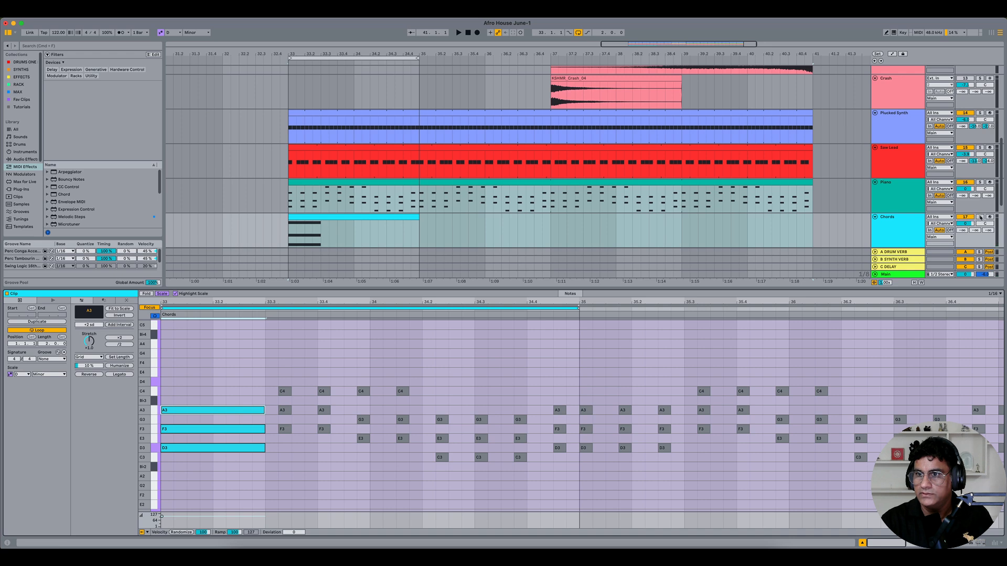
- Solo the Chords, Piano and Kick tracks and start playback of the loop
left_click(980, 216)
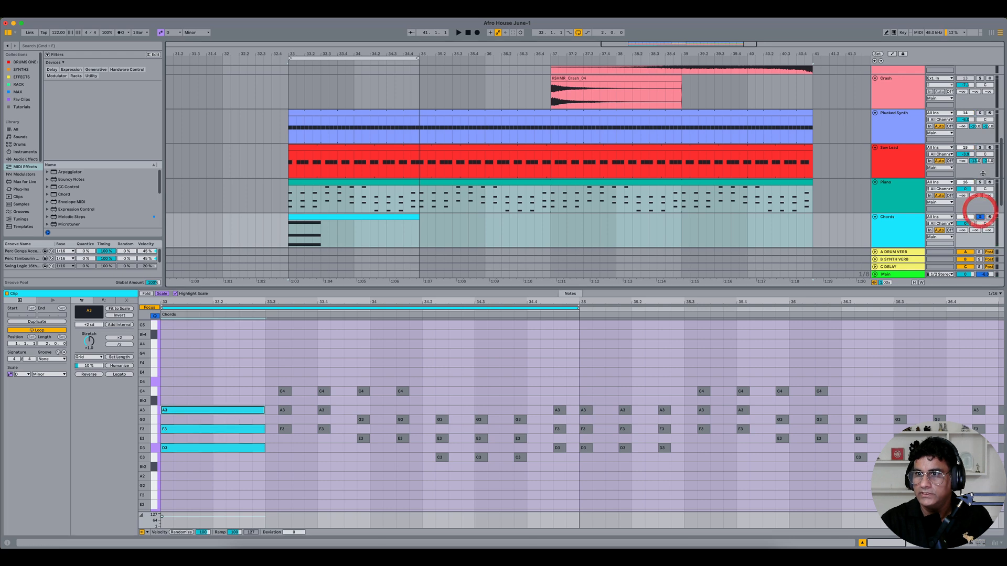
left_click(979, 182, "super")
scroll(894, 179, "up", 5)
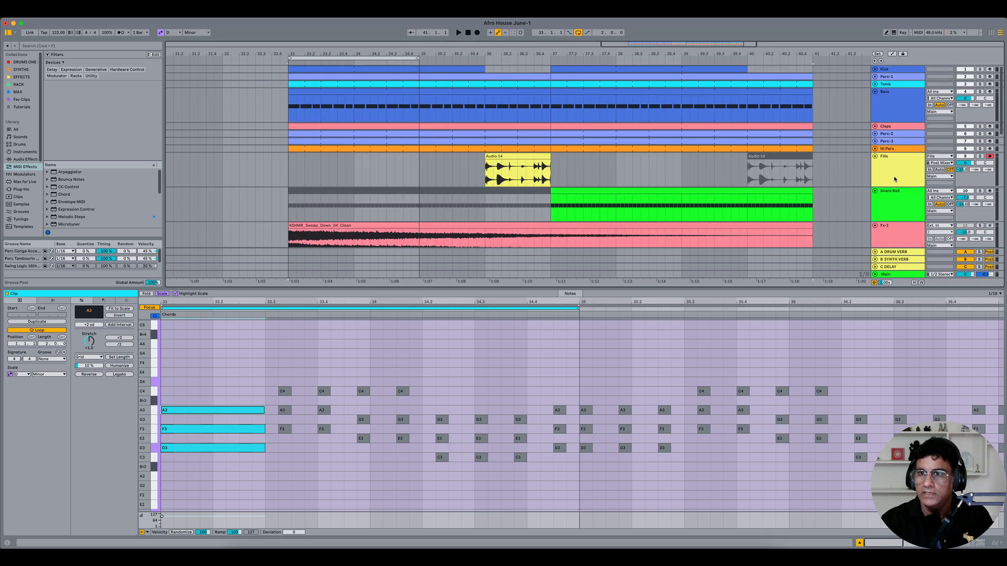
left_click(980, 69)
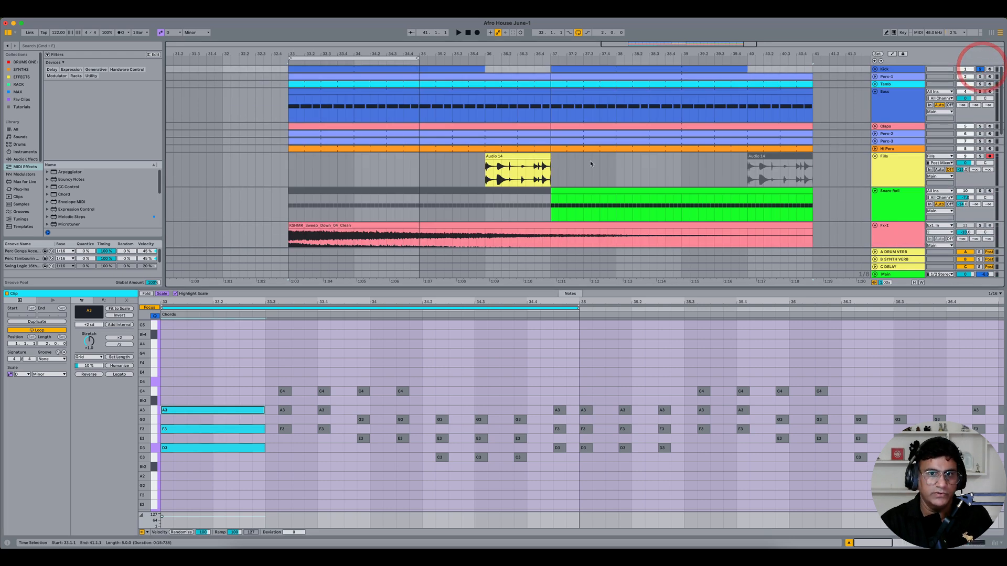
scroll(590, 164, "down", 5)
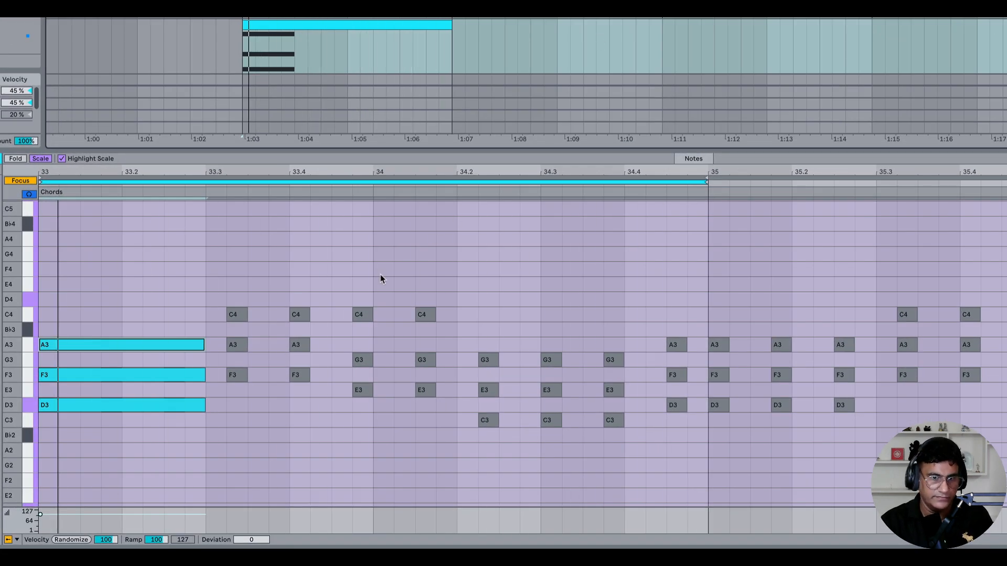
- Add a second chord of F3, A3 and C4 from 33.3 to 33.4.3 in the Chords clip
double_click(215, 375)
left_click_drag(224, 375, 322, 376)
double_click(218, 344)
left_click_drag(226, 345, 326, 346)
double_click(211, 315)
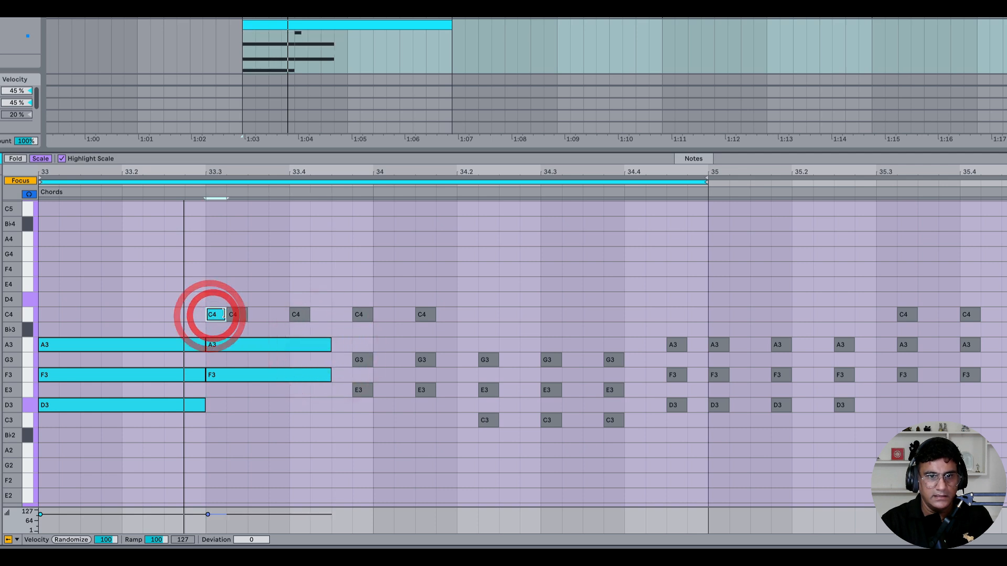
left_click_drag(225, 315, 331, 320)
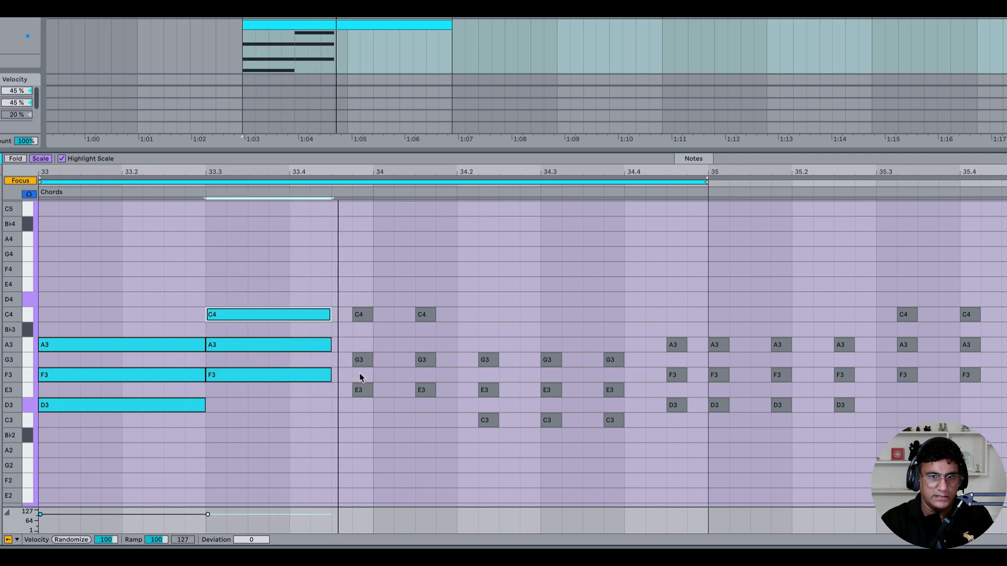
- Add E3, G3 and C4 sixteenth notes at 33.4.4 and extend the second chord to meet them
double_click(359, 391)
double_click(356, 360)
double_click(356, 316)
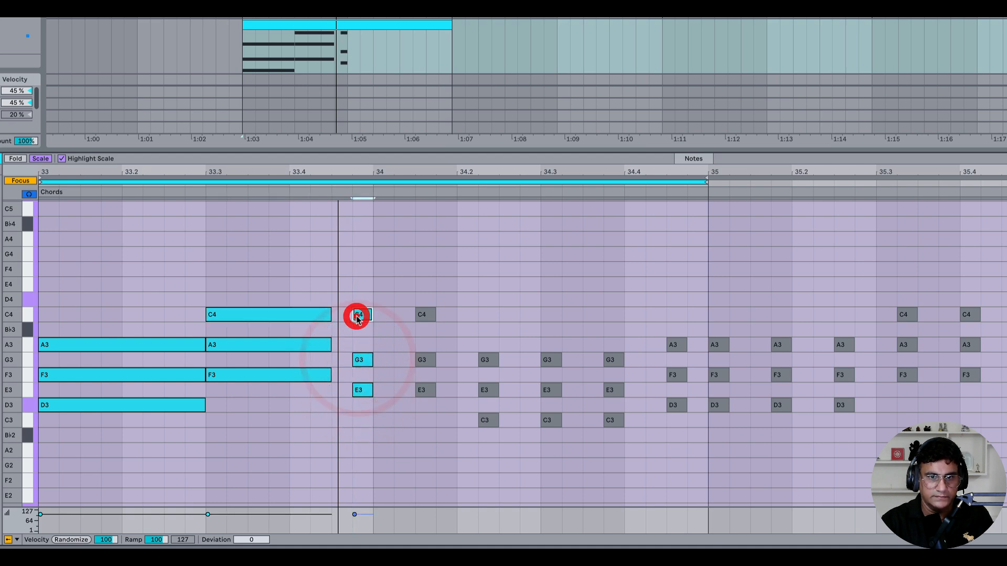
left_click_drag(311, 290, 349, 375)
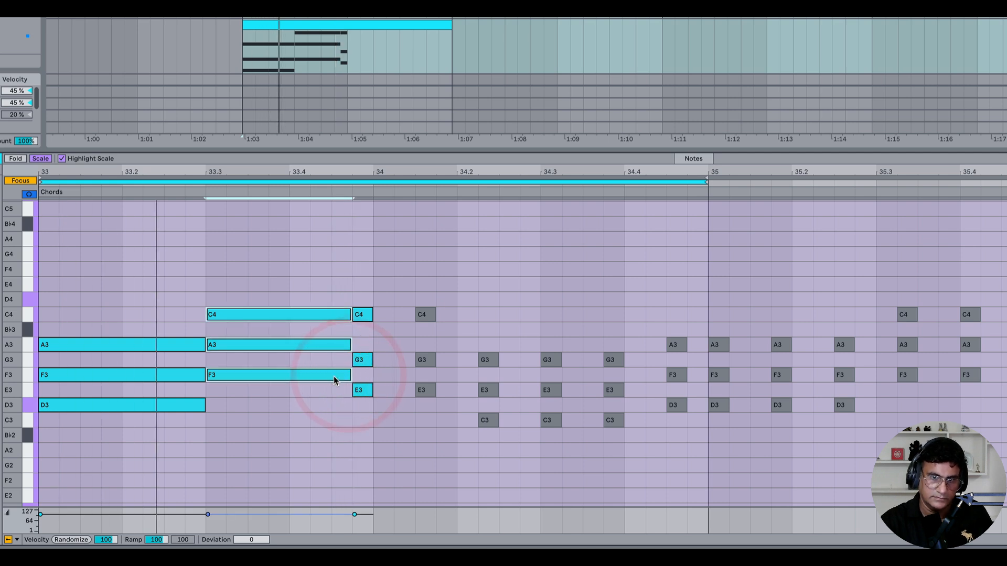
- Lengthen the E3, G3 and C4 chord through bar 34 to 34.4.2 and play the result
left_click_drag(358, 429, 356, 295)
left_click_drag(372, 389, 468, 390)
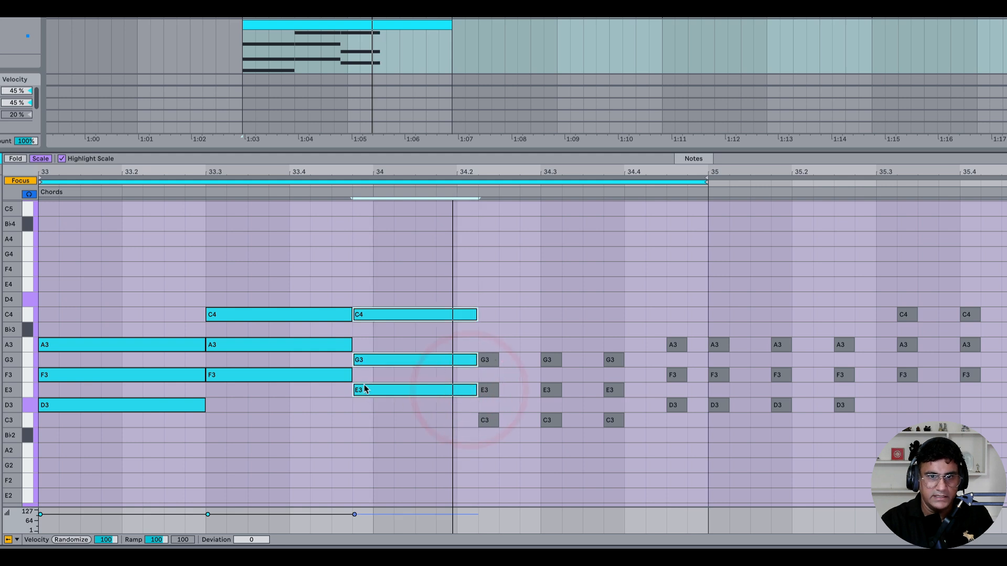
left_click(361, 403)
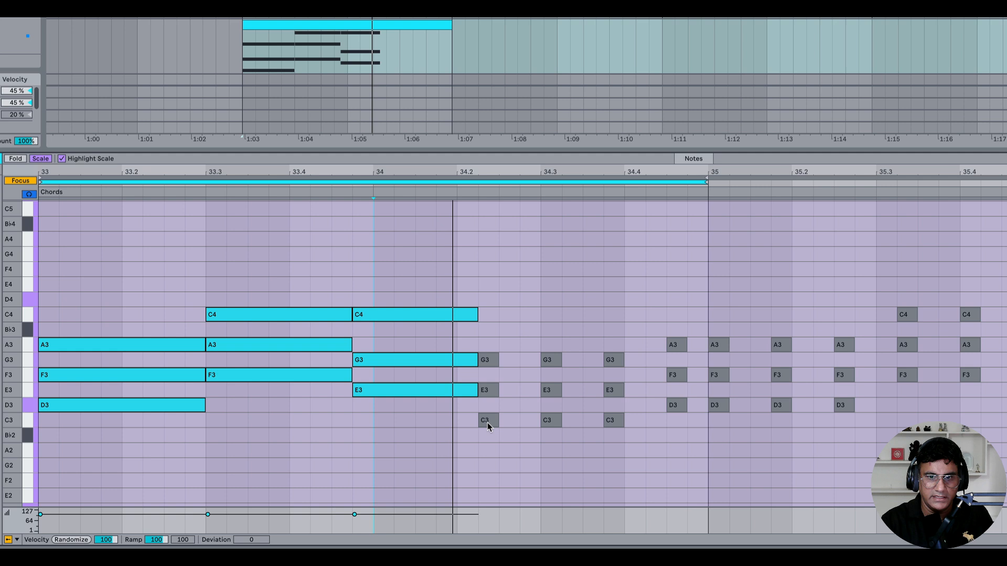
left_click_drag(454, 292, 639, 394)
key("space")
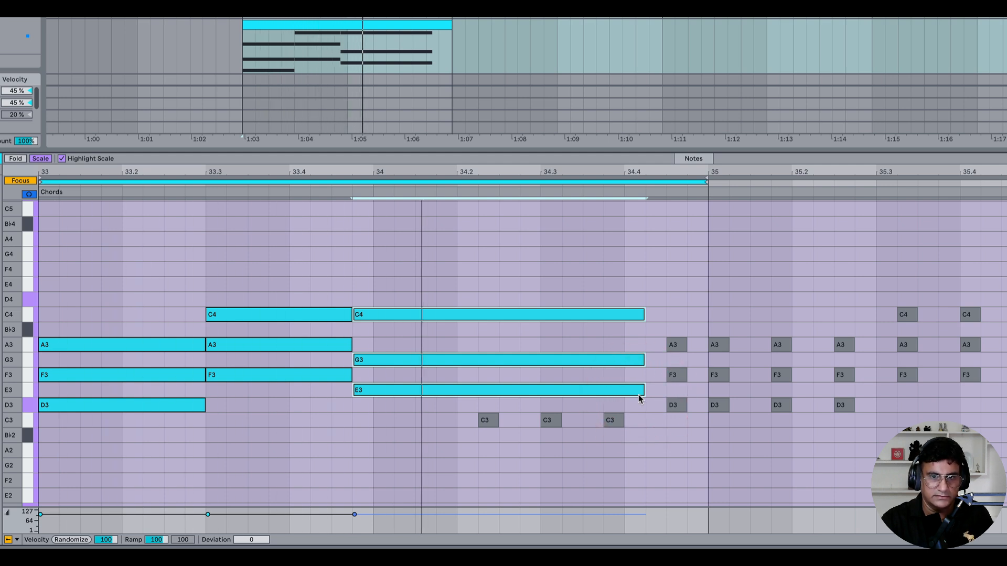
- Add a closing D3, F3 and A3 chord from 34.4.3 to bar 35 and extend the previous chord to meet it
left_click(675, 405)
left_click(675, 373)
left_click(675, 346, "shift")
left_click(682, 411)
left_click_drag(687, 407, 704, 405)
left_click_drag(597, 276, 649, 389)
left_click(662, 390)
key("space")
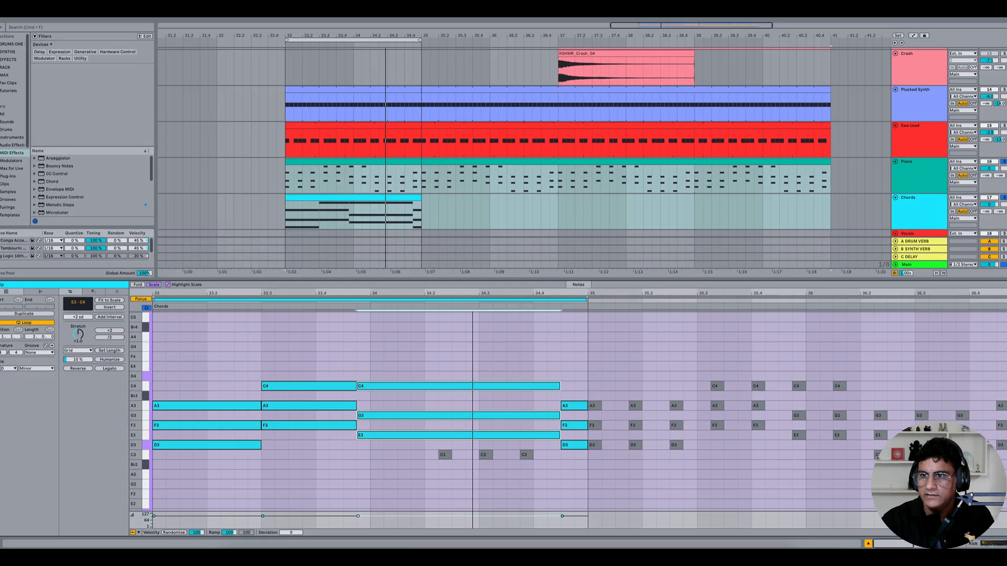
- Clear the existing track solos and solo only the Piano track
left_click(980, 210)
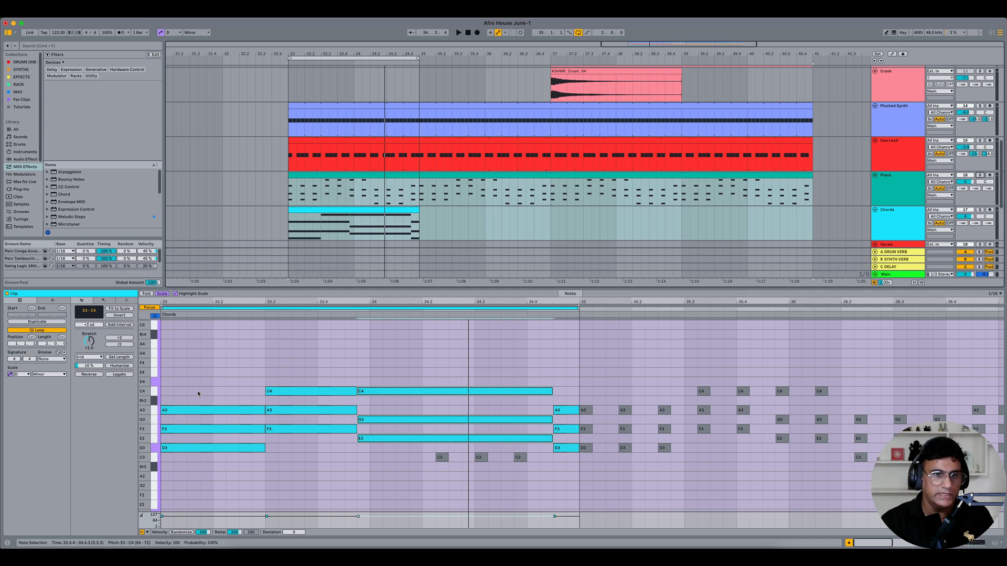
scroll(156, 408, "up", 1)
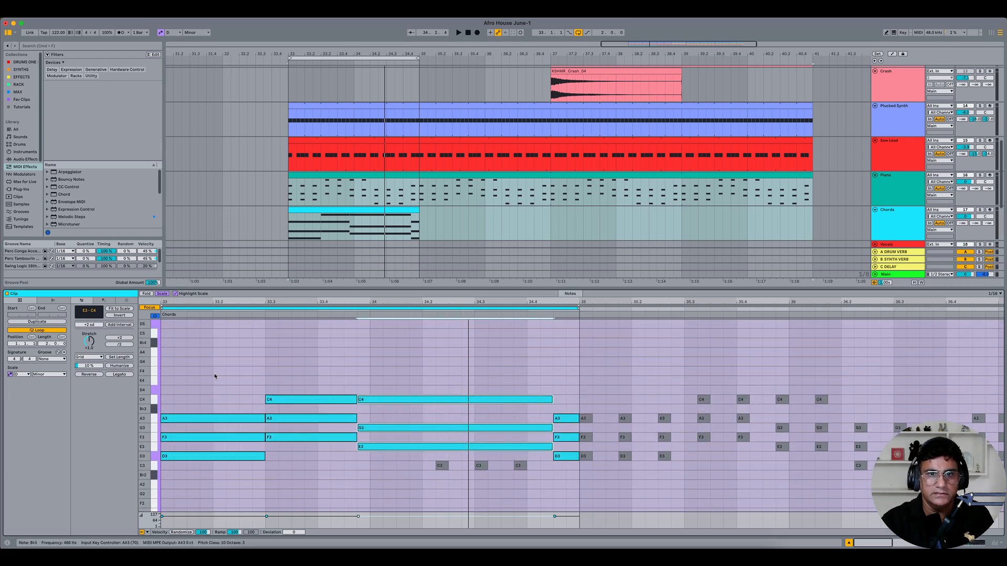
left_click(334, 176)
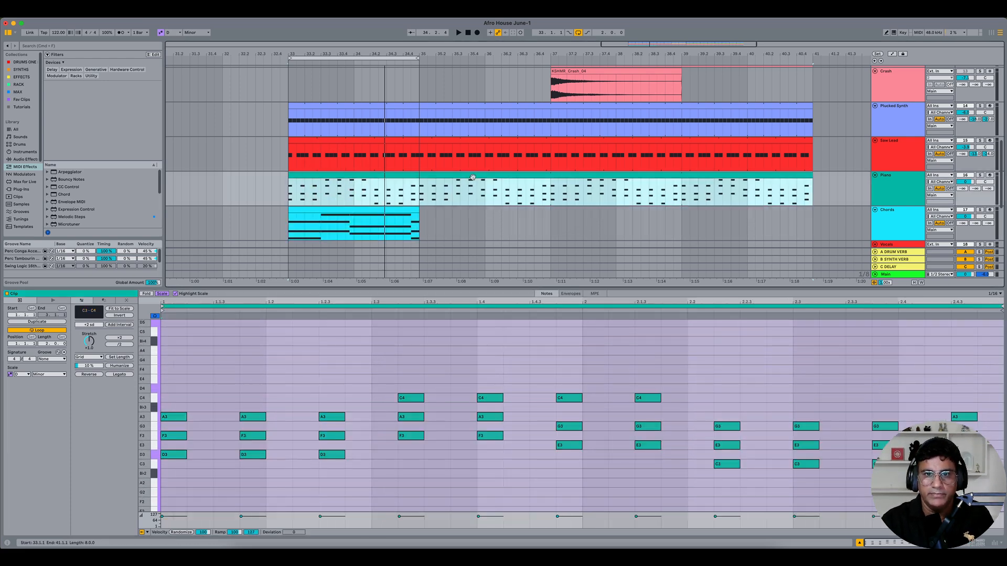
scroll(968, 190, "up", 1)
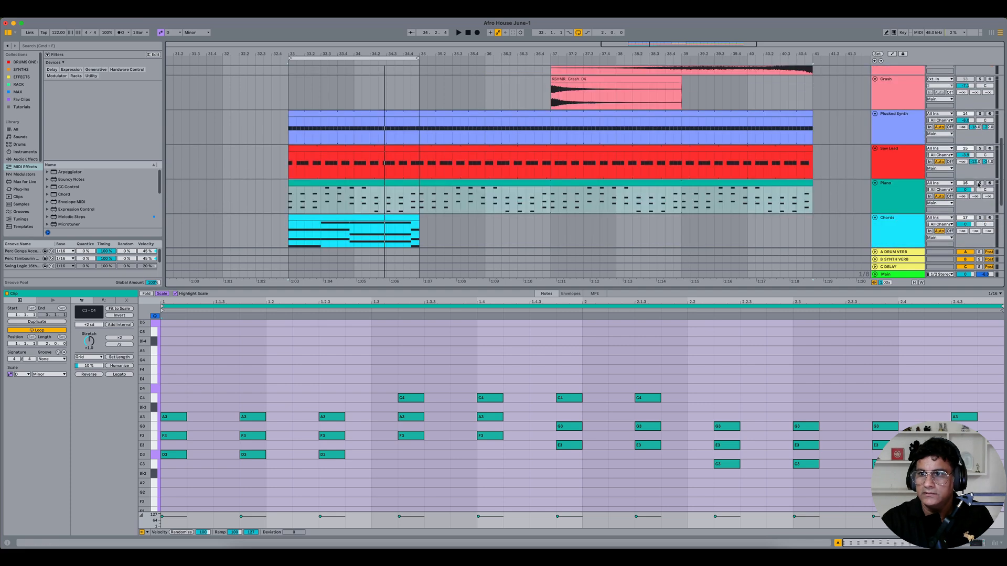
left_click(978, 183)
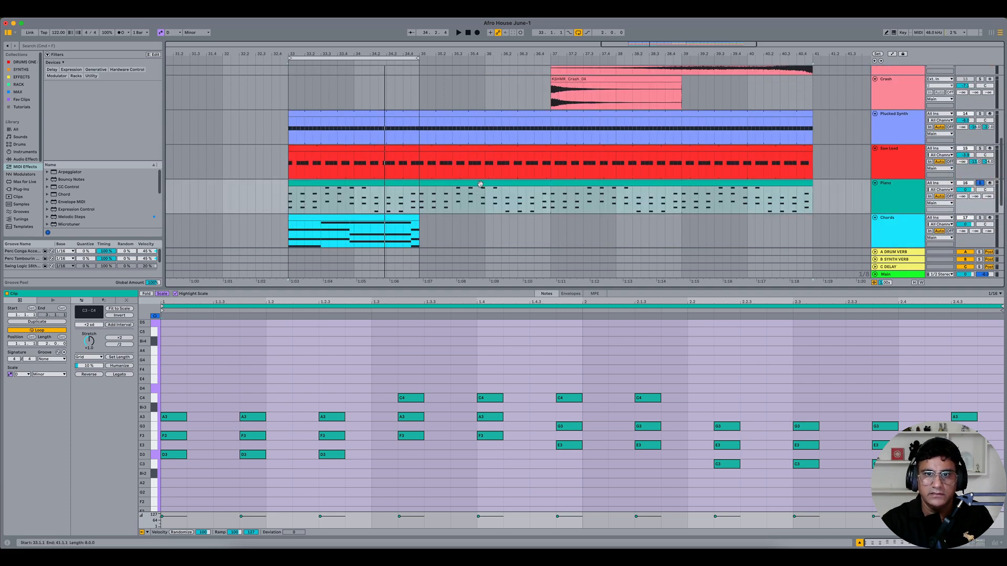
- Unlink the Piano clip's Track Volume envelope from the clip and shorten the envelope loop to one beat
left_click(480, 184)
left_click(571, 294)
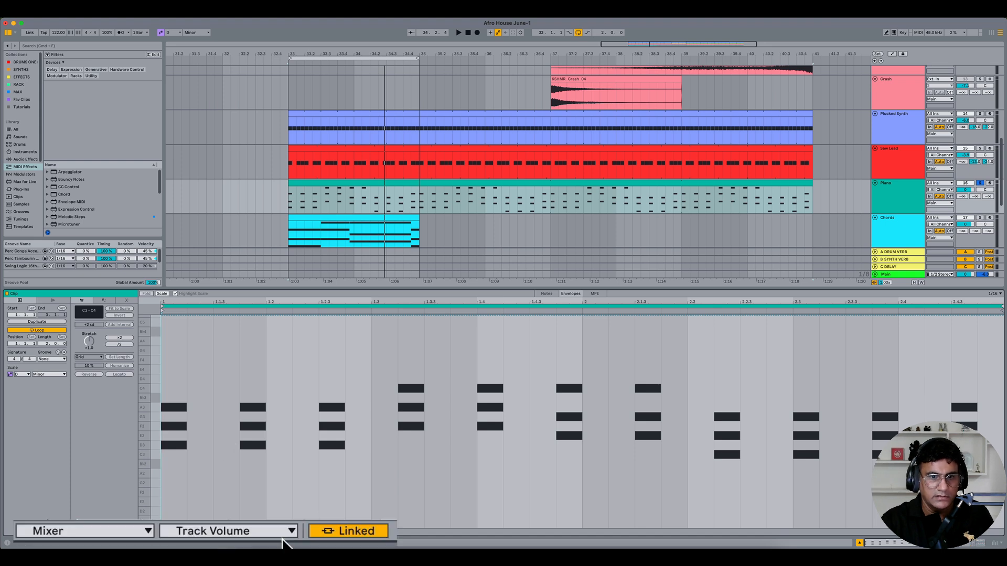
left_click(367, 540)
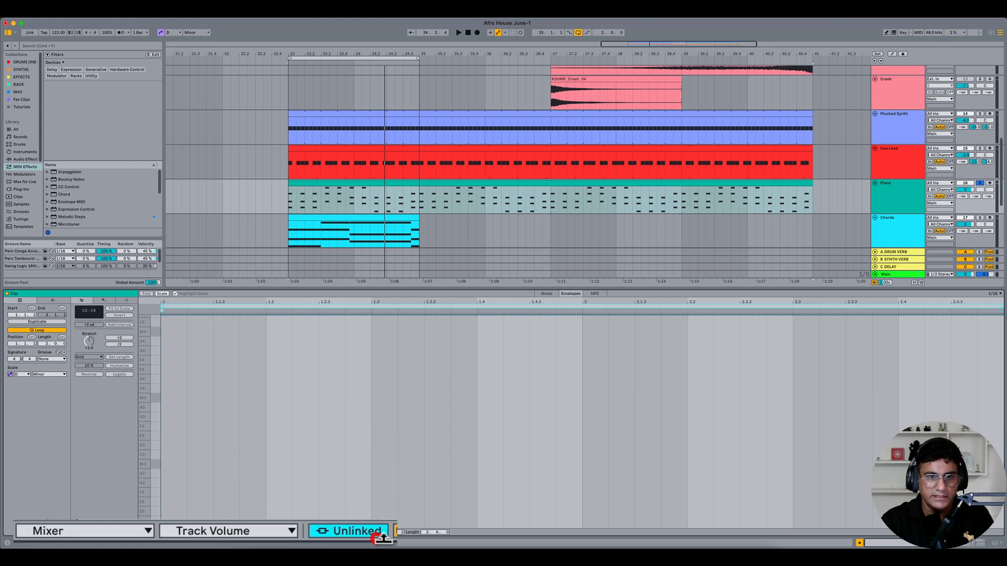
left_click_drag(1001, 305, 273, 380)
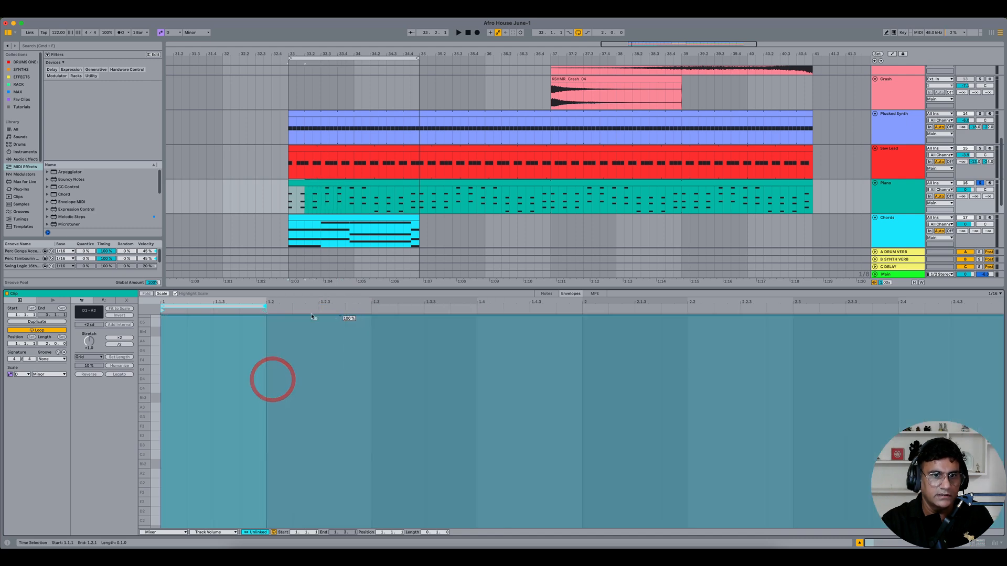
- Insert a rising curve shape in the volume envelope and reshape it into a straight ramp from 0% to 100% at 1.1.3
left_click_drag(247, 301, 624, 367)
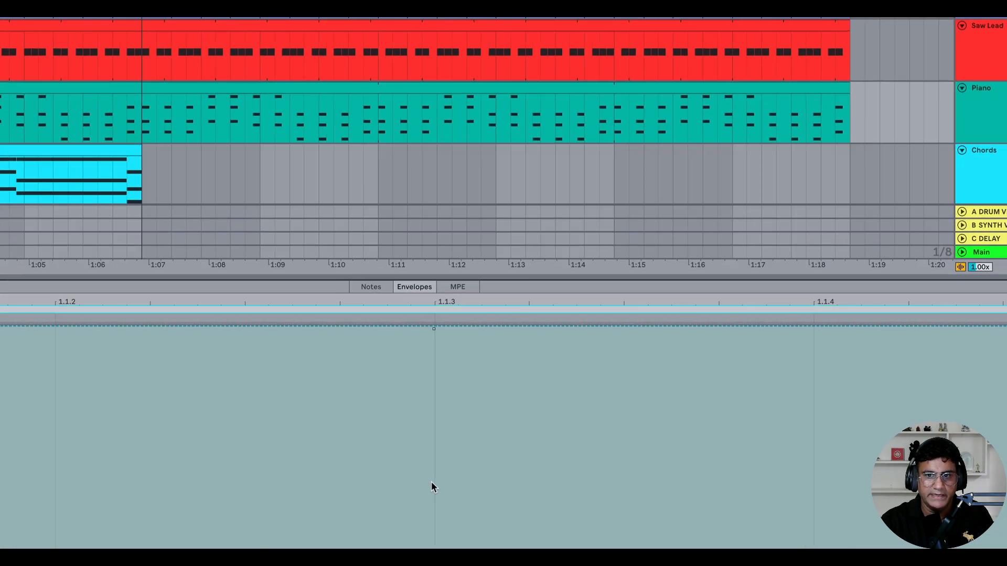
right_click(580, 402)
left_click(499, 494)
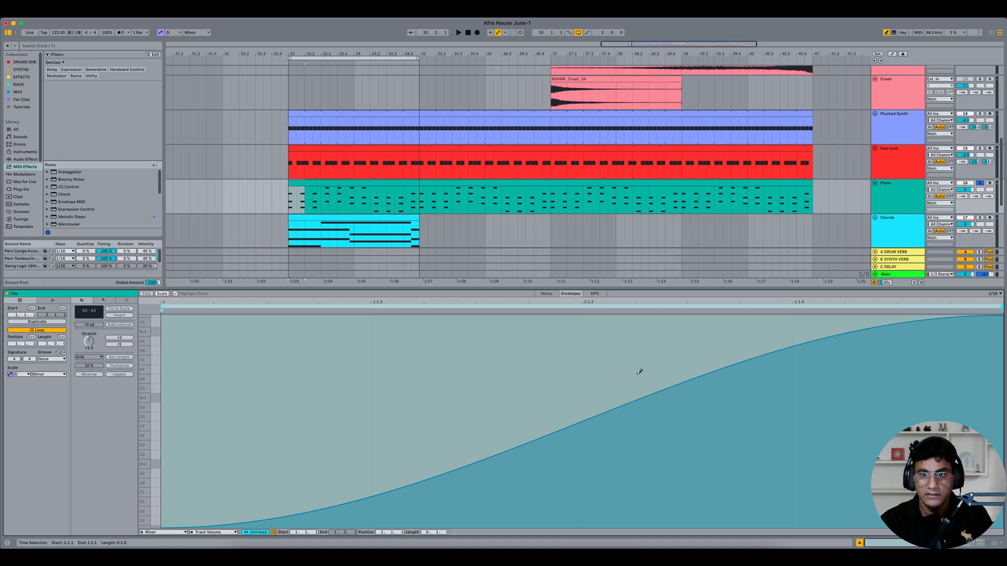
mouse_move(637, 361)
left_mouse_down()
mouse_move(653, 317)
mouse_move(859, 315)
left_mouse_up()
key("b")
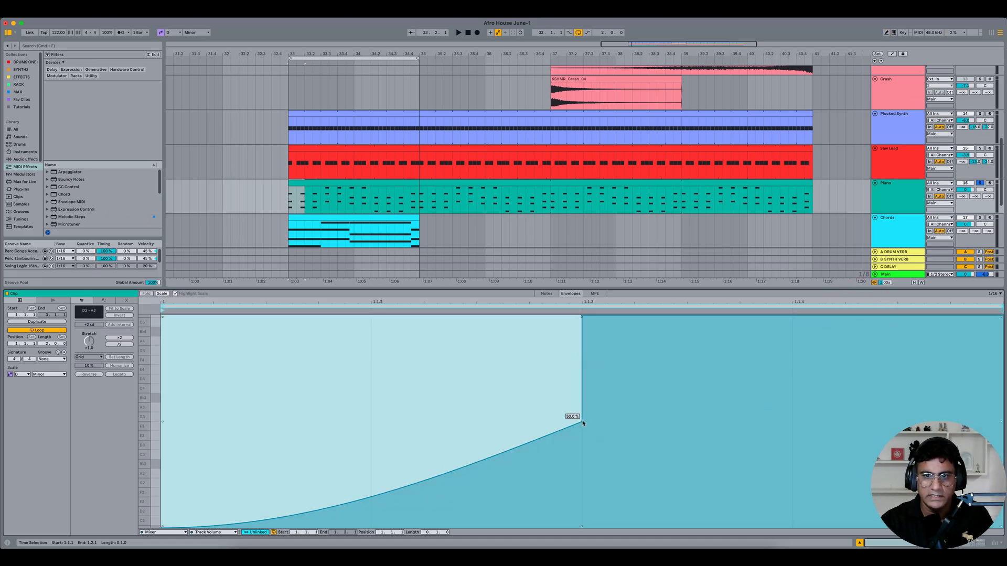
left_click(582, 422)
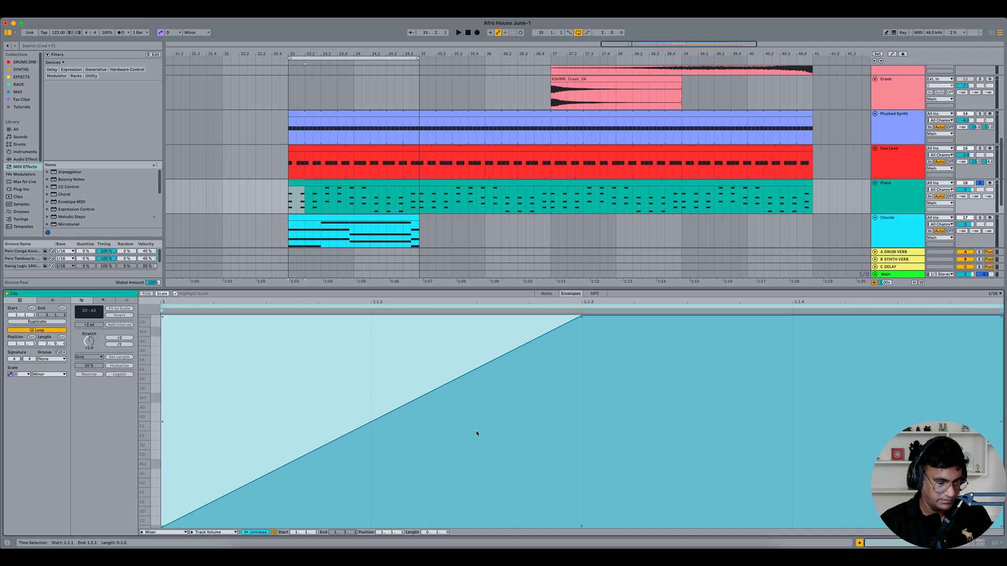
- Bend the volume ramp into a slow-starting curve and set its starting point to 80%
left_click_drag(410, 410, 411, 469)
left_click(233, 427)
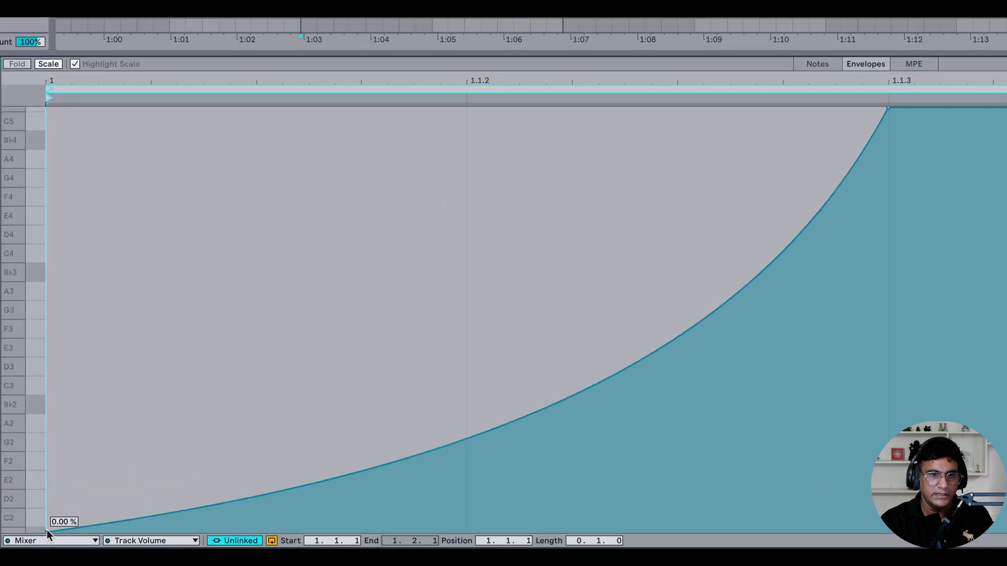
left_click_drag(46, 530, 46, 287)
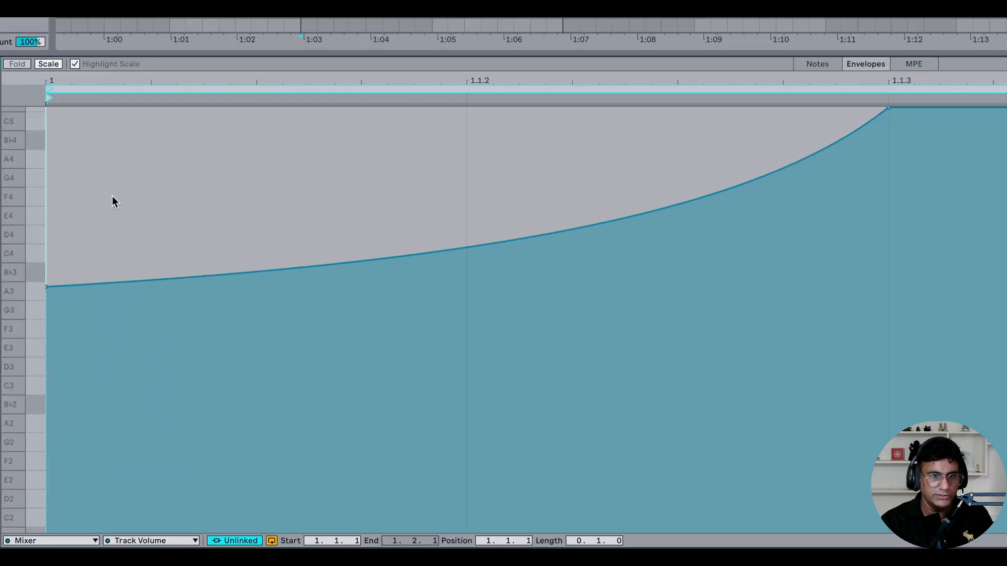
right_click(46, 286)
left_click(116, 293)
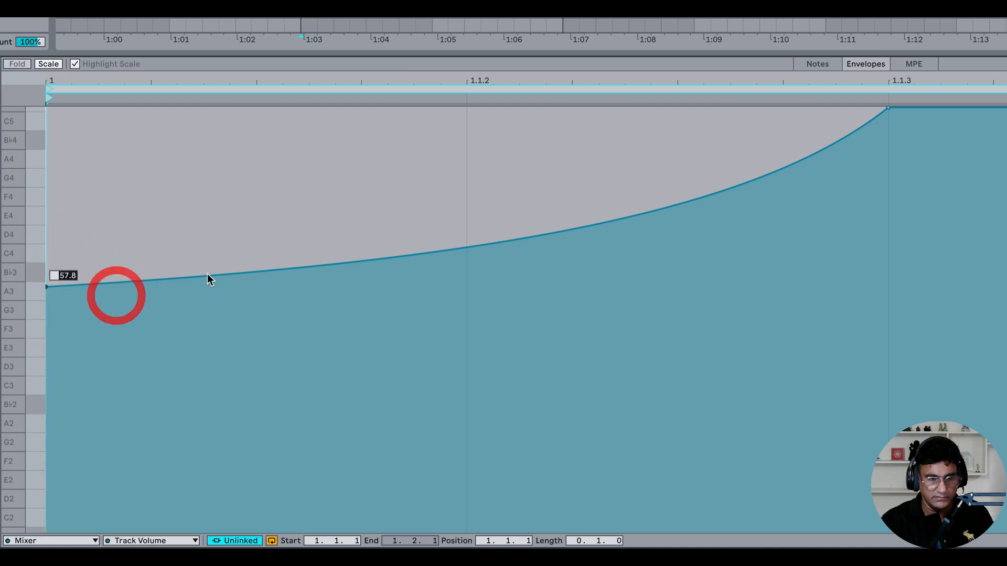
type("80")
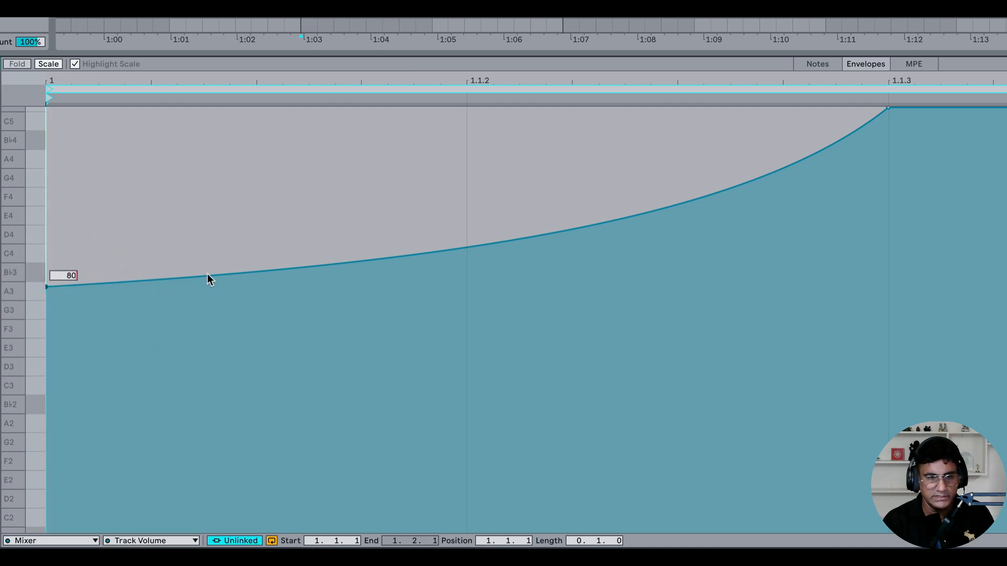
key("Return")
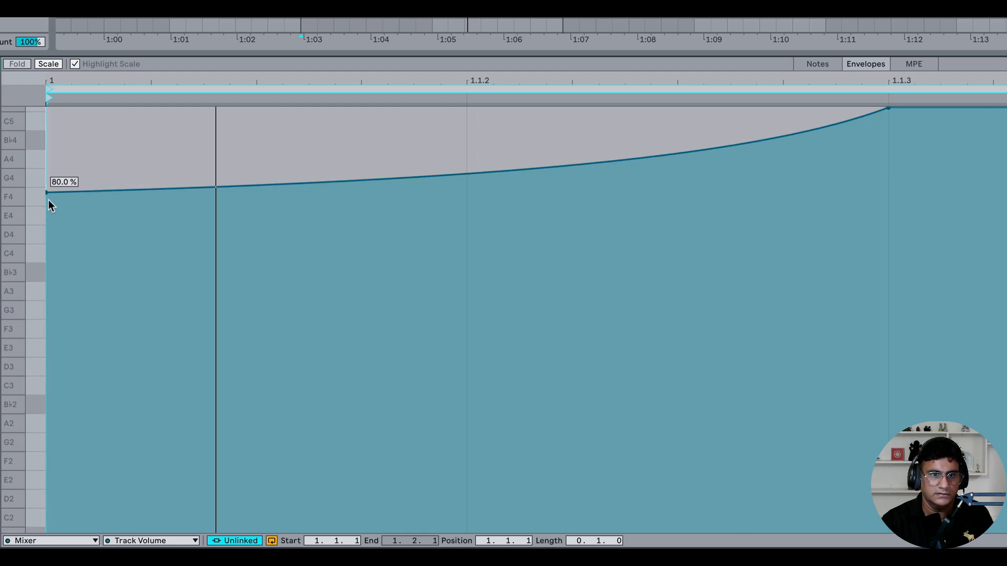
- Open the starting point's value for editing in the Piano clip's volume ramp
right_click(47, 193)
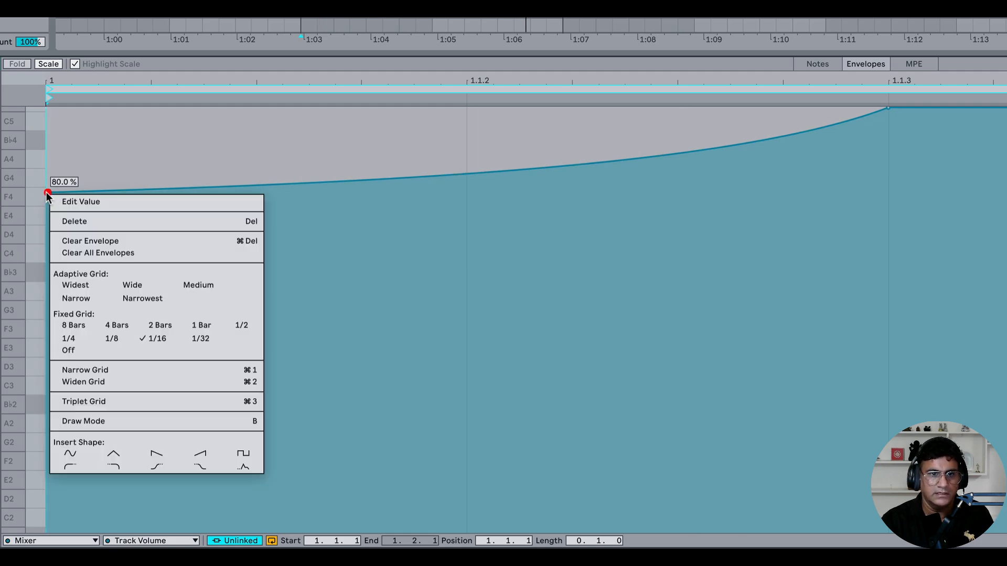
left_click(90, 201)
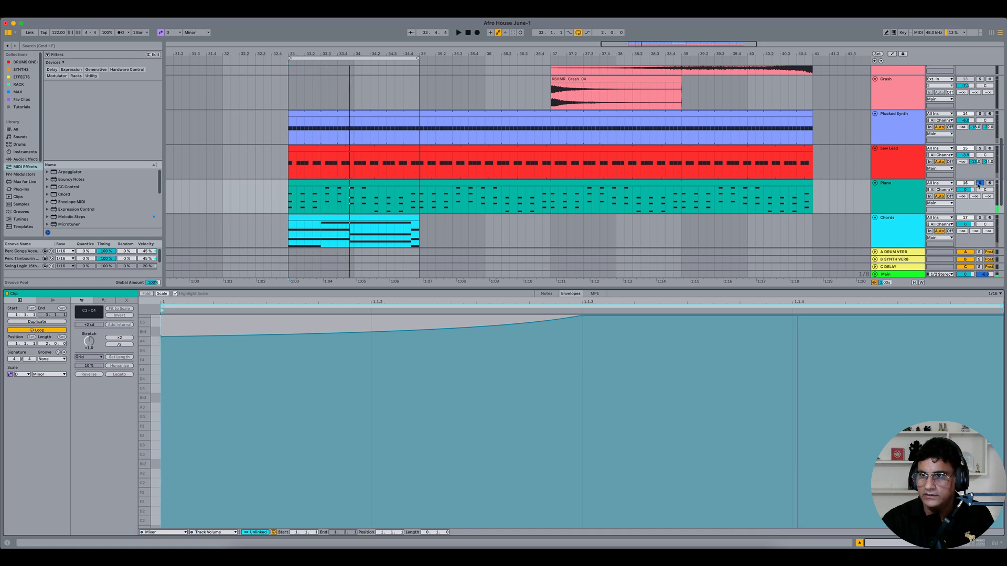
- Solo the Chords track instead of the Piano and move the boundary between its clip's second and third chords back to 1.4.3
left_click(979, 217)
left_click(889, 234)
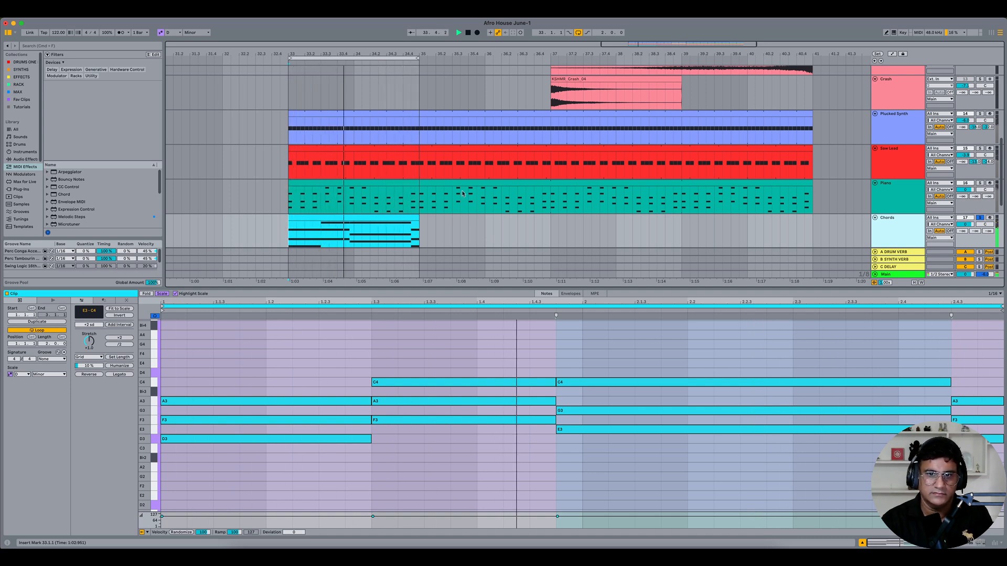
key("space")
left_click_drag(542, 364, 539, 455)
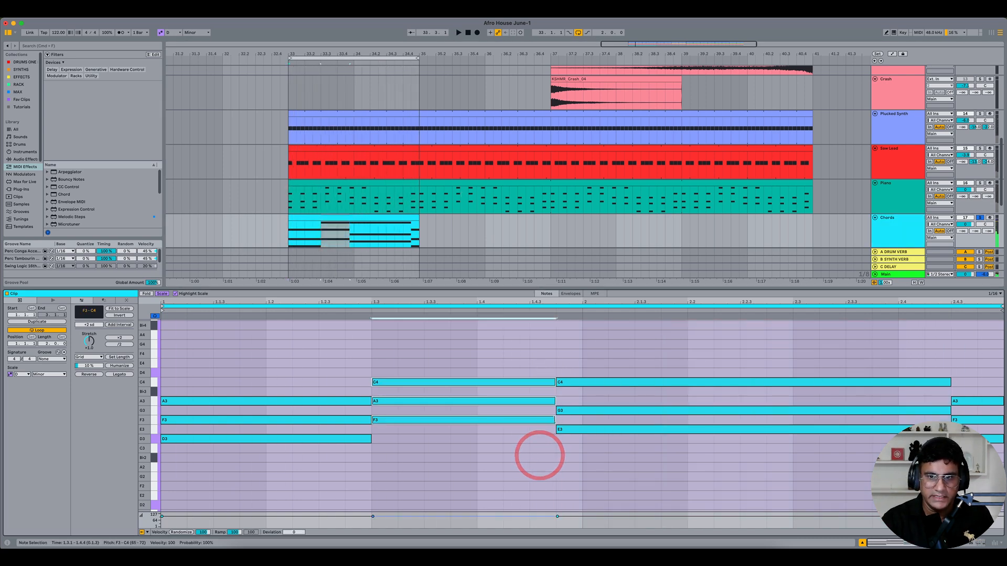
left_click_drag(555, 421, 529, 422)
left_click_drag(571, 365, 528, 433)
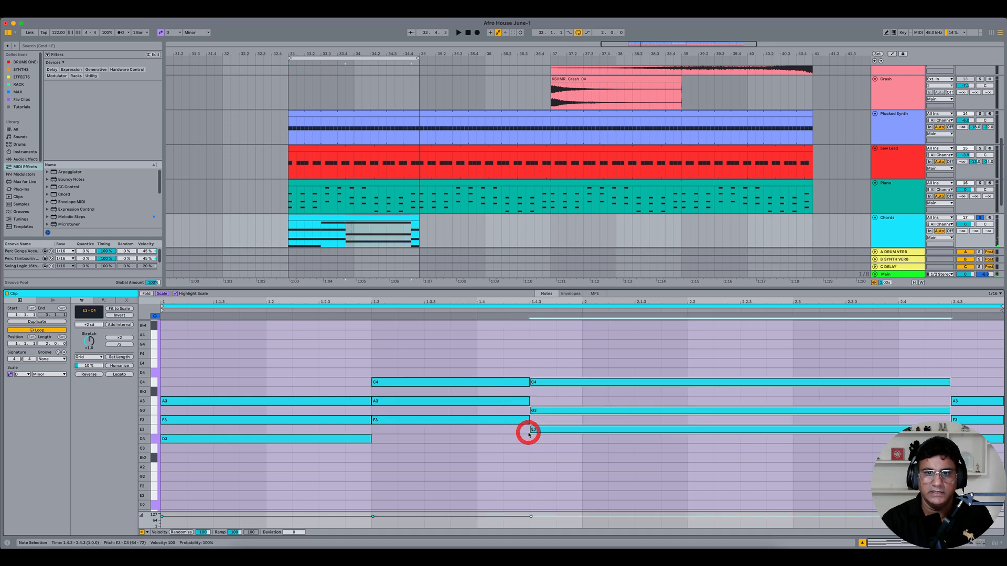
- Audition the revised chords together with the soloed Piano track and restore the Chords-only solo
key("space")
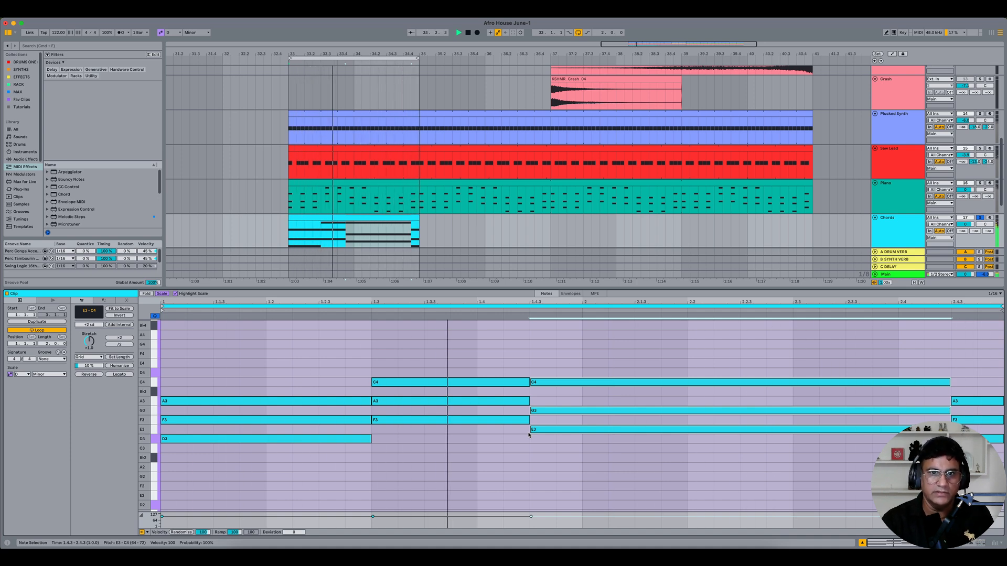
left_click(979, 183)
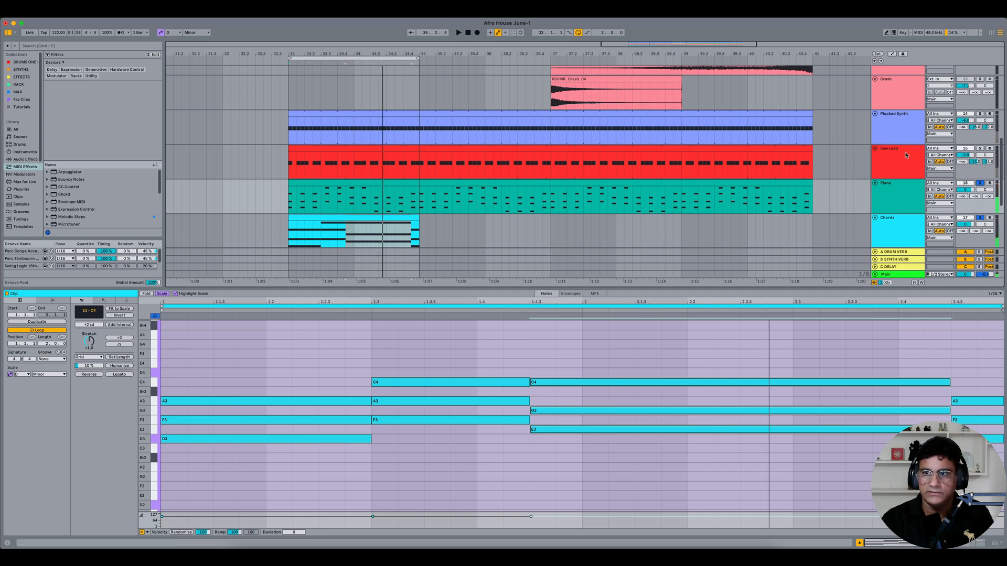
left_click(979, 182)
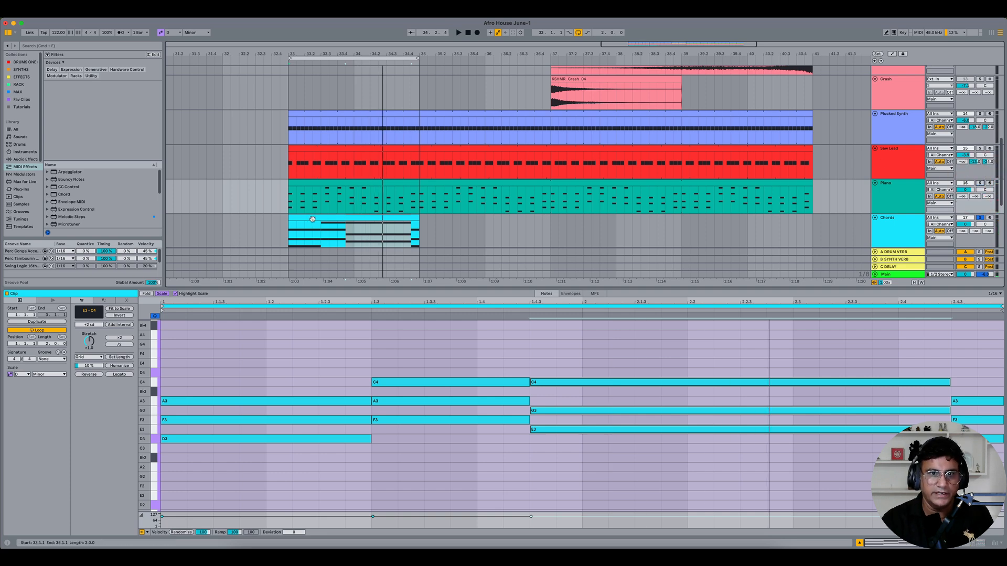
- Show the Chords clip's Mixer Track Volume envelope and unlink it from the clip
left_click(312, 219)
key("space")
left_click(571, 294)
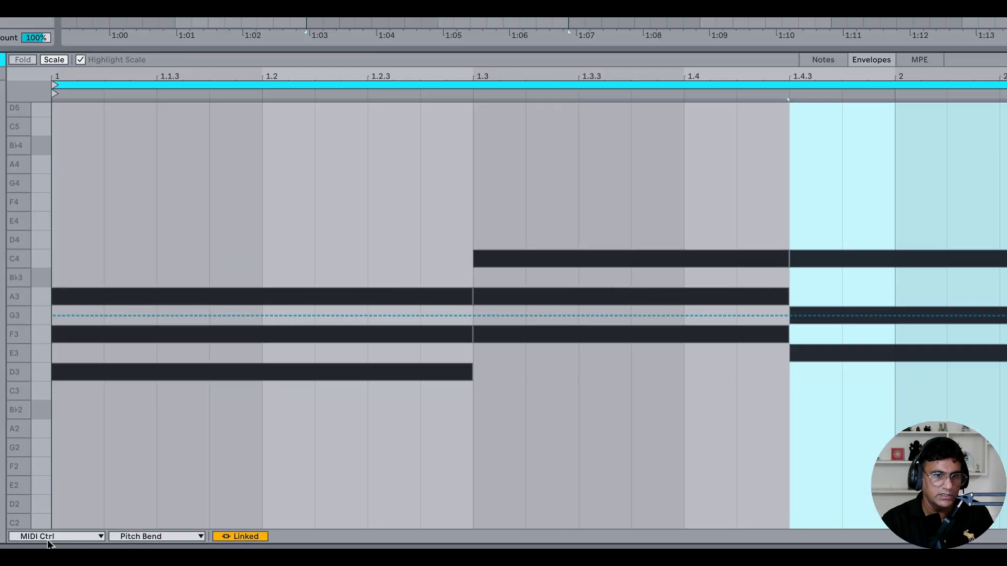
left_click(161, 532)
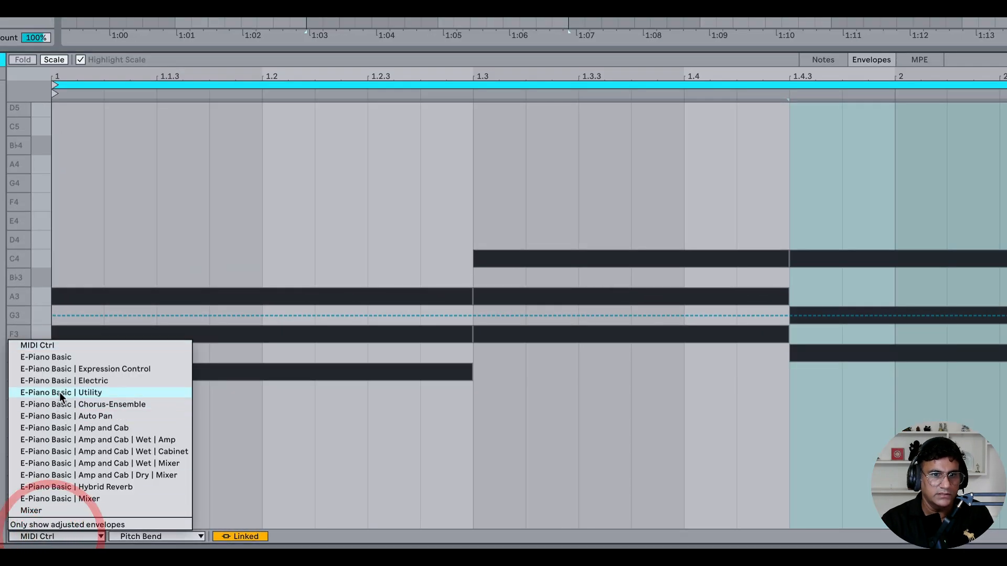
left_click(62, 508)
left_click(129, 535)
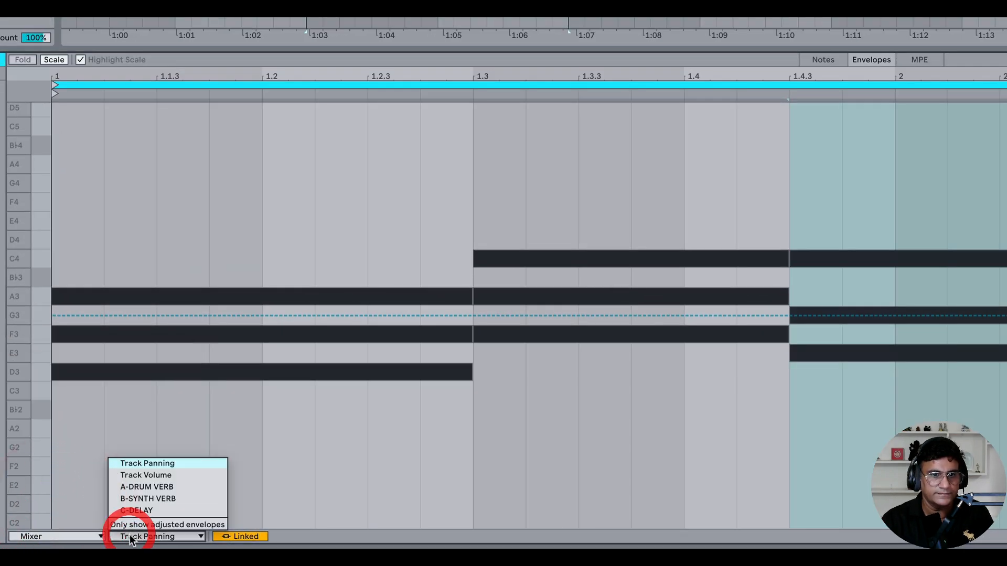
left_click(171, 475)
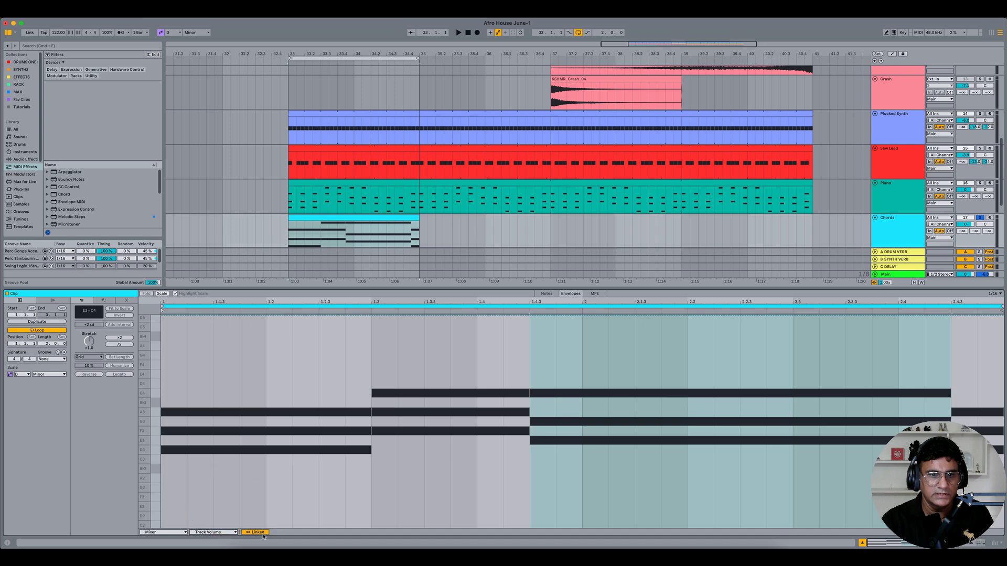
left_click(240, 535)
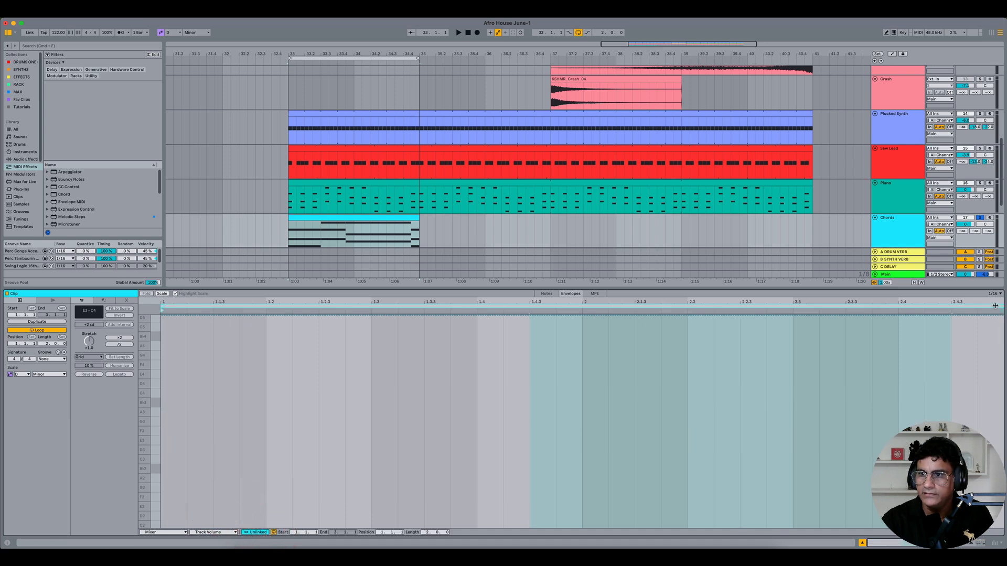
- Shorten the Chords volume envelope's loop to one beat
left_click_drag(999, 305, 647, 360)
left_click_drag(661, 306, 272, 359)
left_click_drag(246, 304, 246, 409)
- Insert a shape in the Chords volume envelope and form a straight ramp from 0% to 100% at 1.1.3, holding 100% to the loop end
right_click(707, 374)
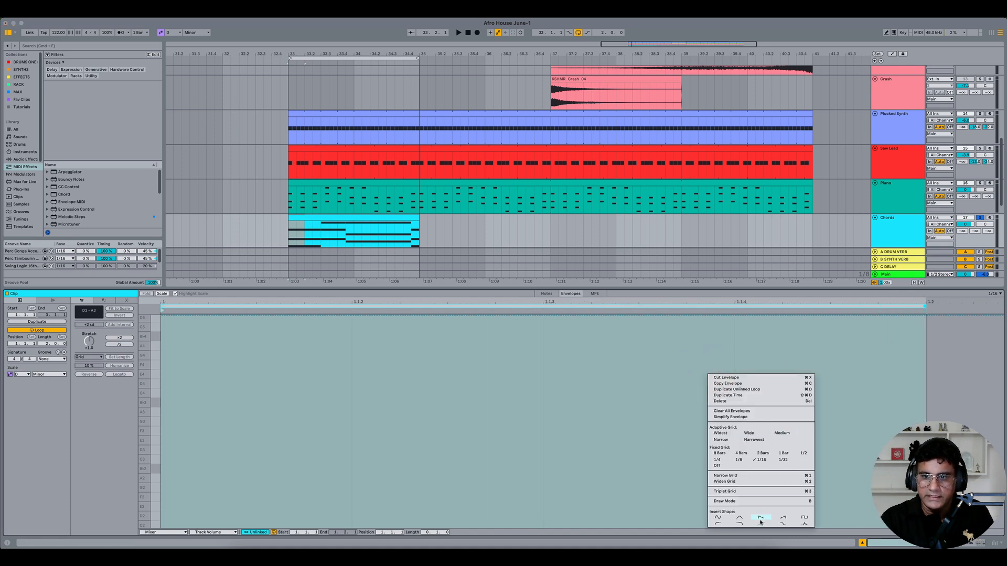
left_click(760, 518)
left_click(559, 350)
key("b")
mouse_move(583, 343)
left_mouse_down()
mouse_move(663, 320)
mouse_move(812, 315)
left_mouse_up()
key("b")
left_click(544, 422)
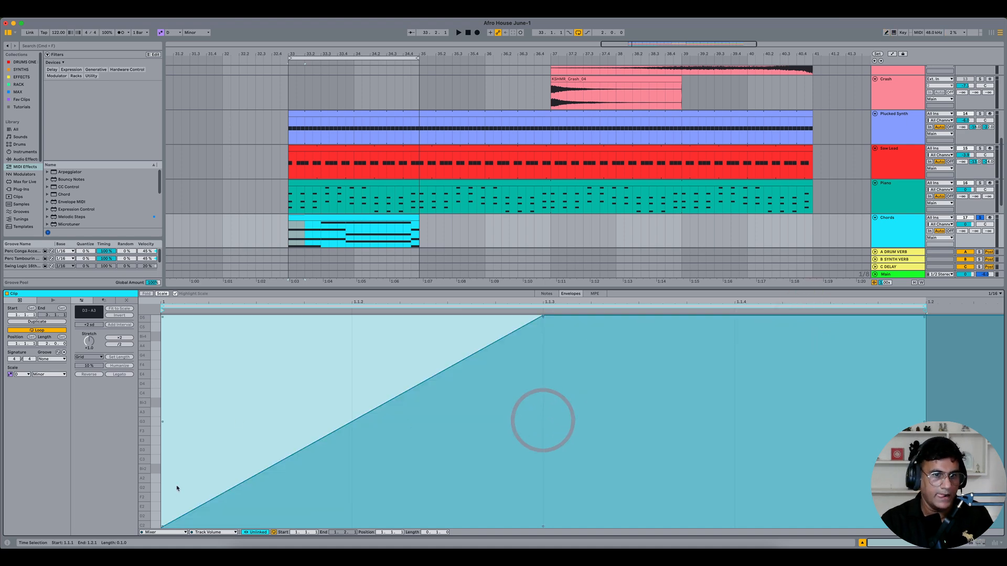
- Set the Chords volume ramp's starting point to 60%
left_click_drag(164, 526, 169, 387)
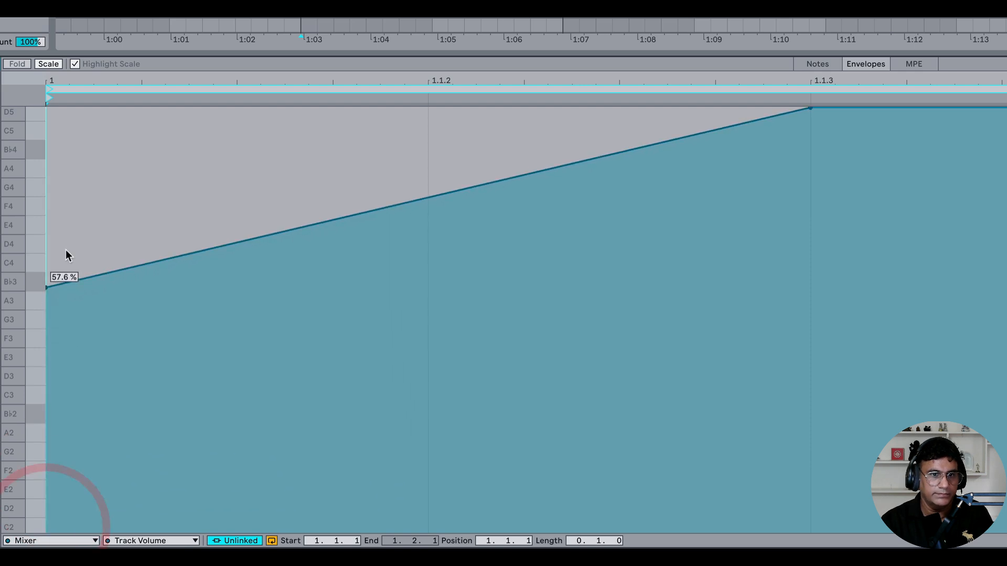
right_click(46, 287)
left_click(89, 296)
type("60")
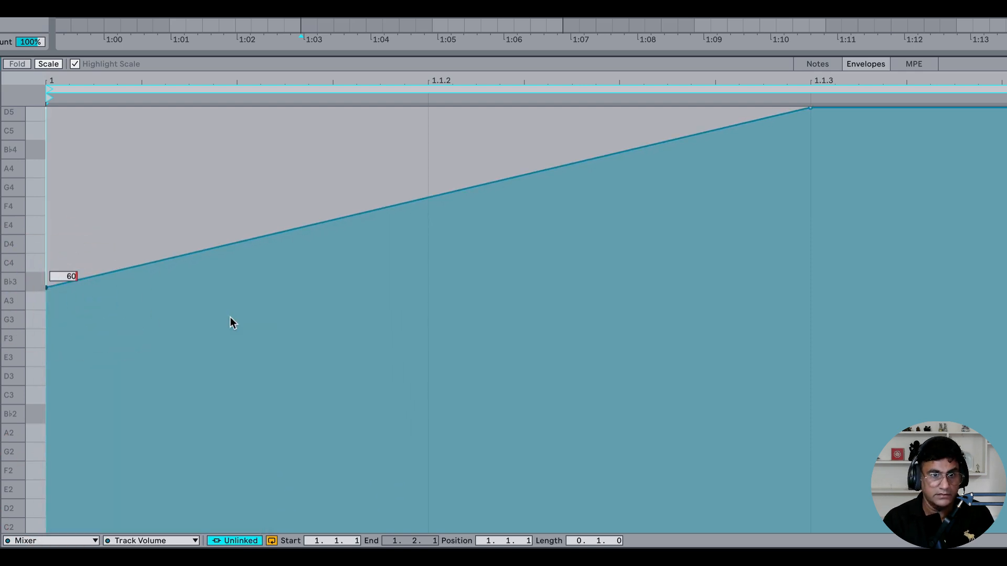
key("Return")
- Bend the Chords volume ramp into a slow-starting curve and set its starting point to 50%
left_click(433, 315)
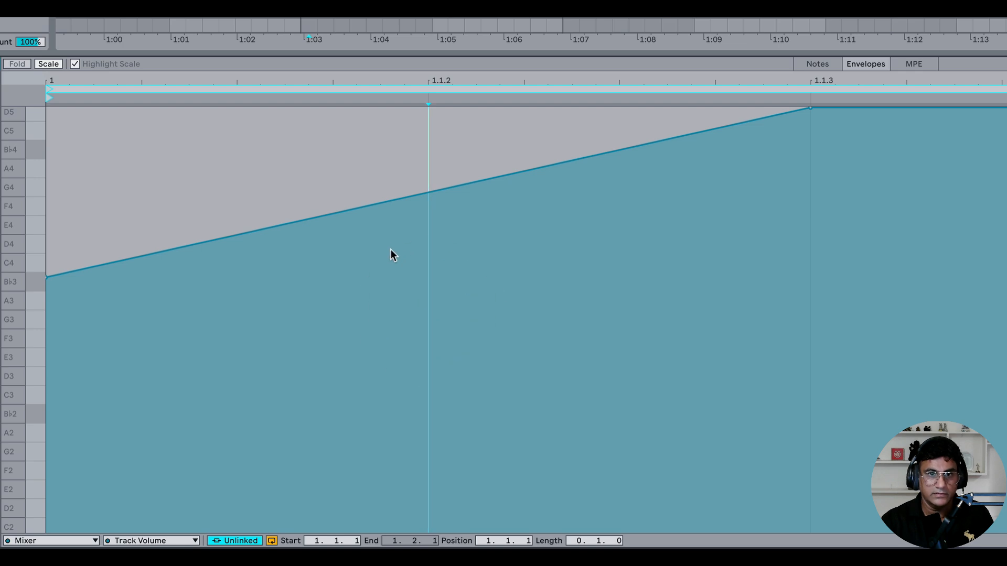
left_click_drag(396, 210, 457, 239)
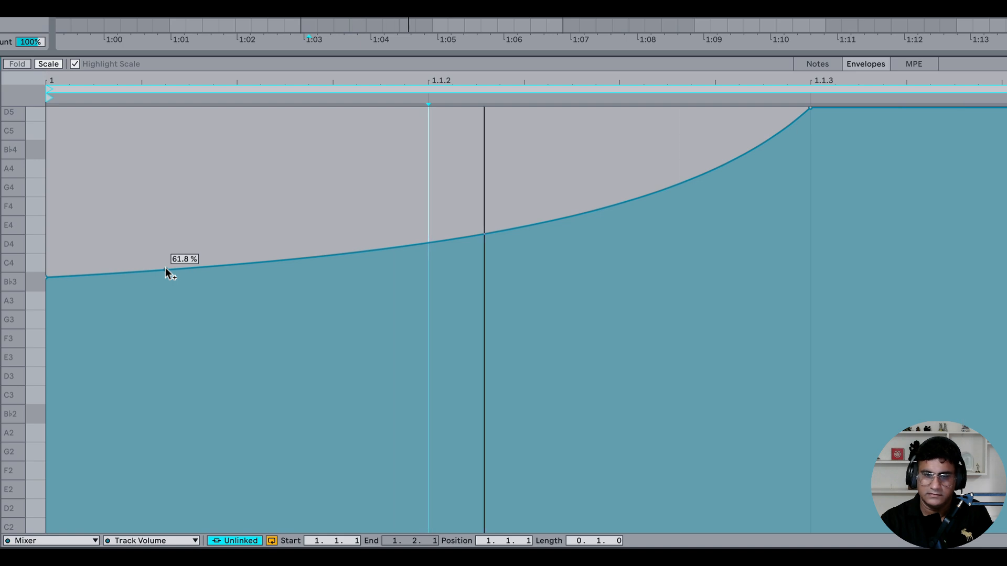
left_click_drag(47, 277, 46, 301)
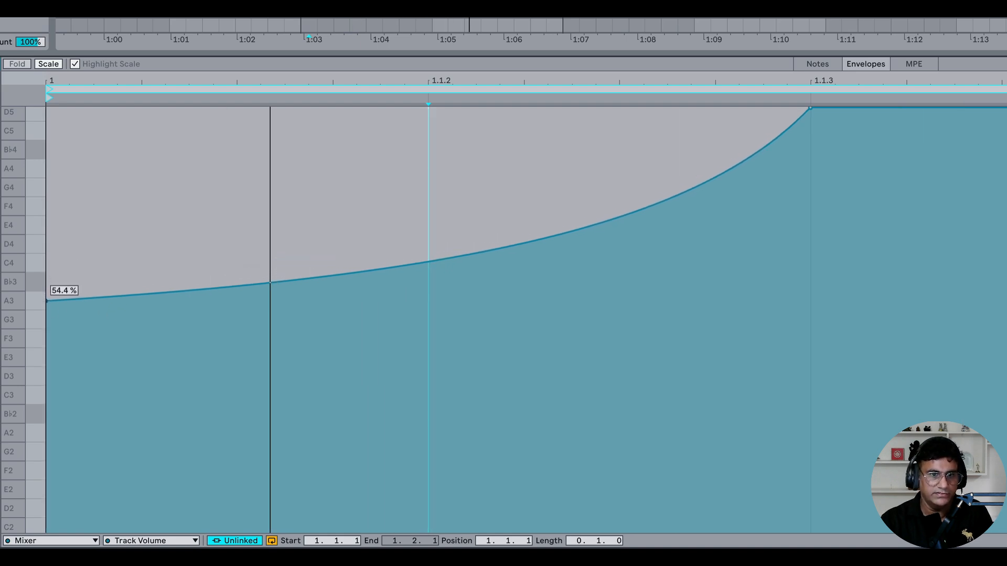
right_click(47, 301)
left_click(124, 28)
type("50")
key("Return")
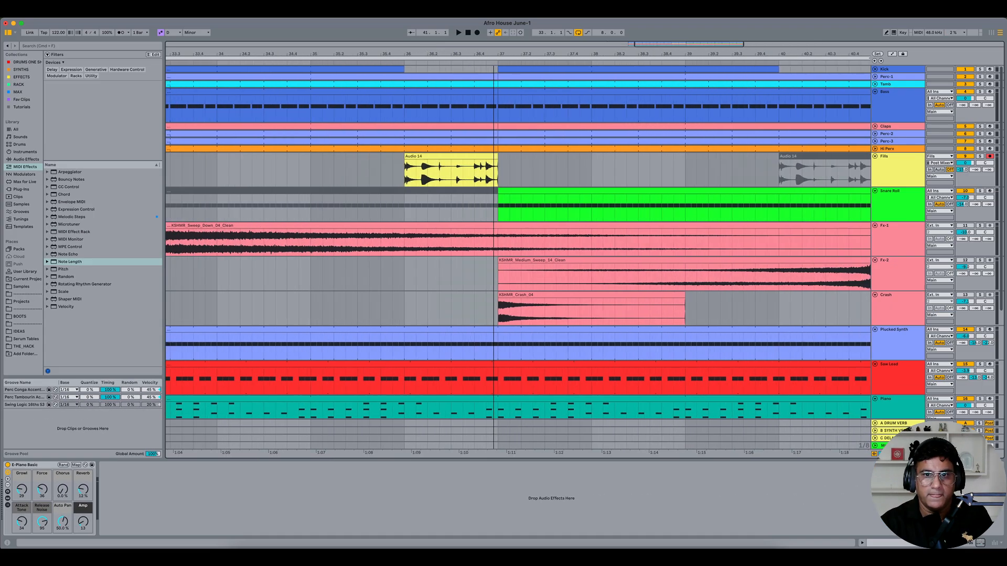
- Fold the arrangement tracks from Fills through Plucked Synth
left_click_drag(493, 54, 563, 54)
scroll(563, 262, "down", 2)
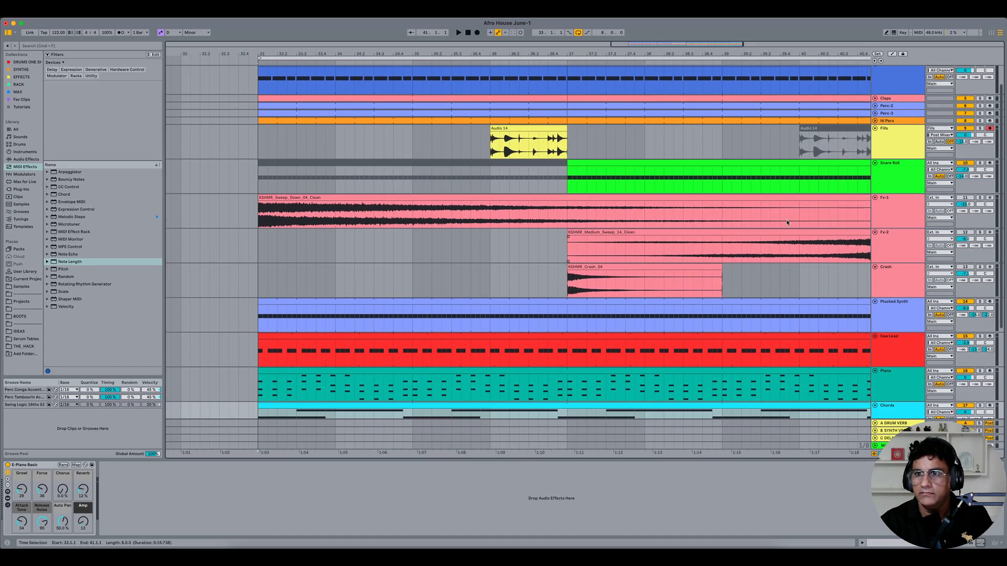
left_click(895, 144)
scroll(894, 144, "down", 2)
left_click(902, 280, "shift")
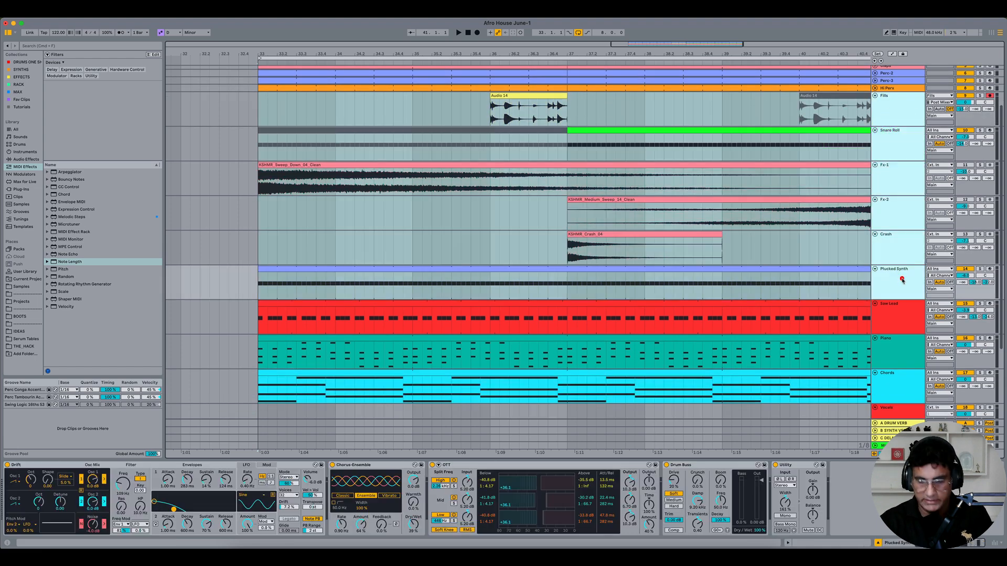
key("u")
left_click_drag(508, 54, 421, 52)
left_click(405, 335)
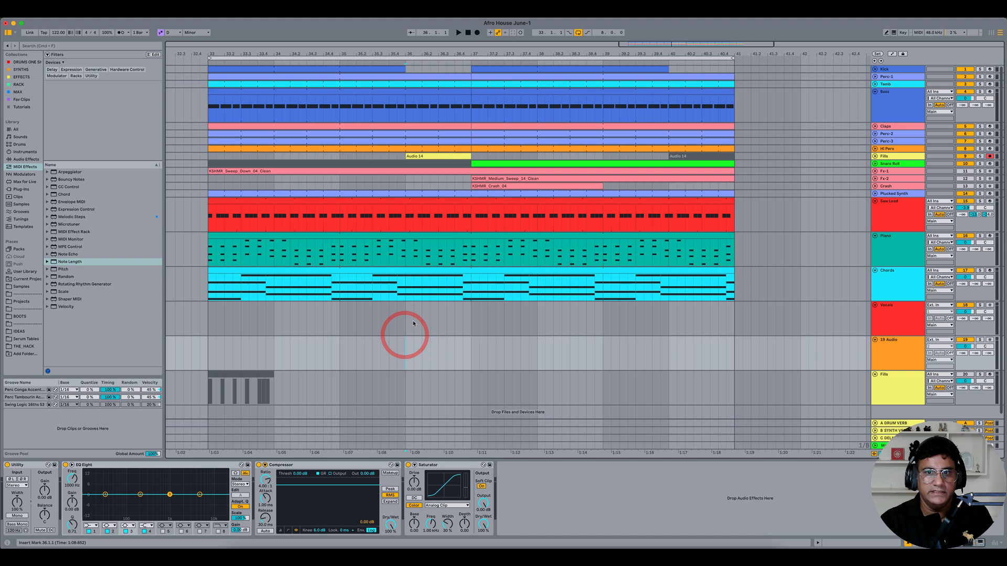
- Clear the clip names on the Fx-1, Fx-2 and Crash tracks
left_click(225, 172)
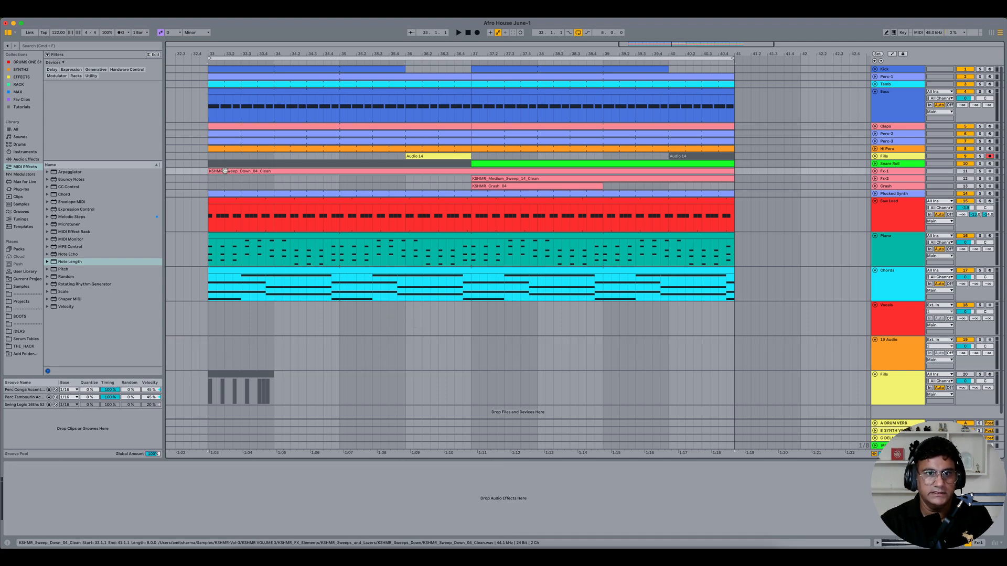
left_click(558, 188, "shift")
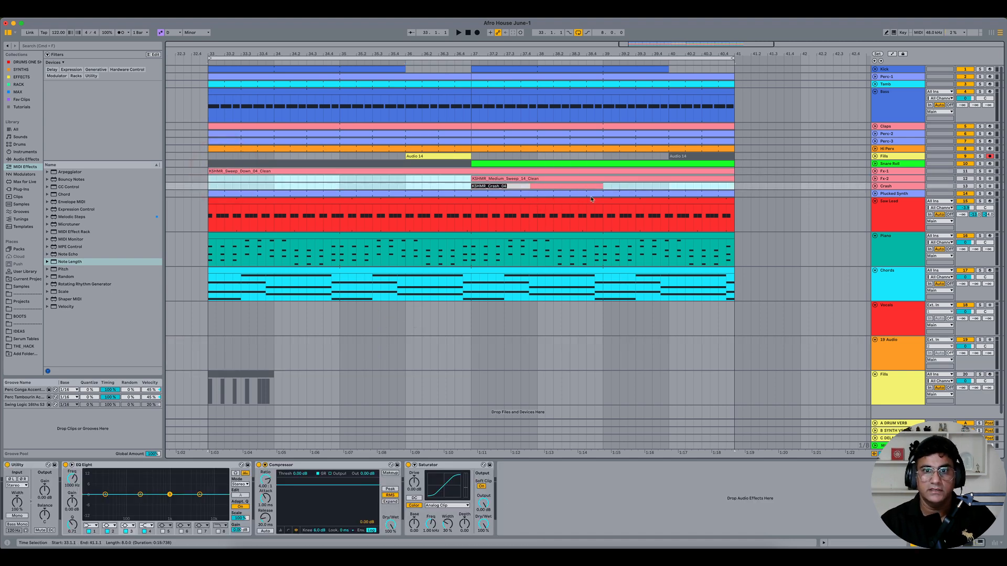
left_click(370, 345)
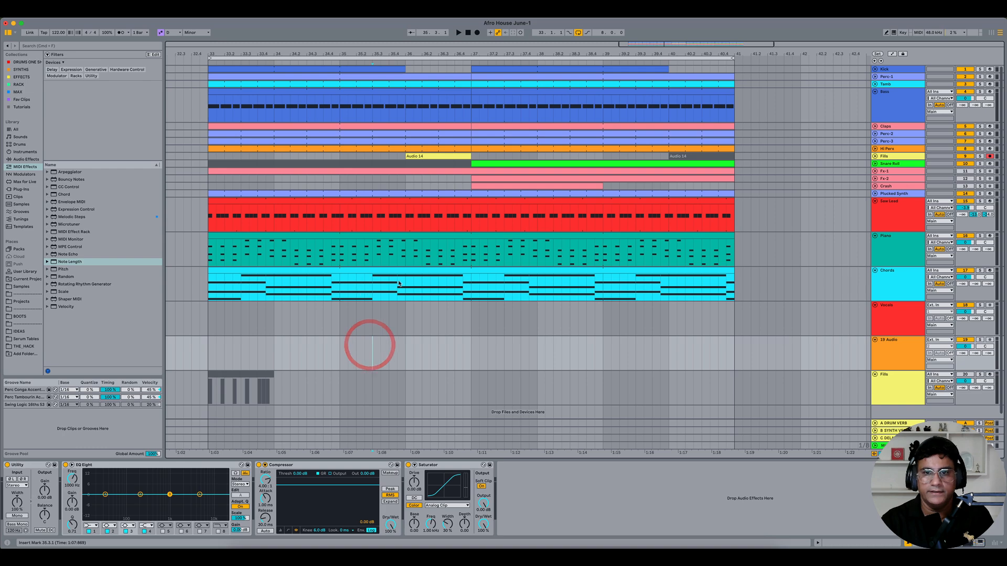
- Solo the Piano track and add the OTT preset of Multiband Dynamics to it
left_click(890, 244)
left_click(979, 236)
left_click(913, 244)
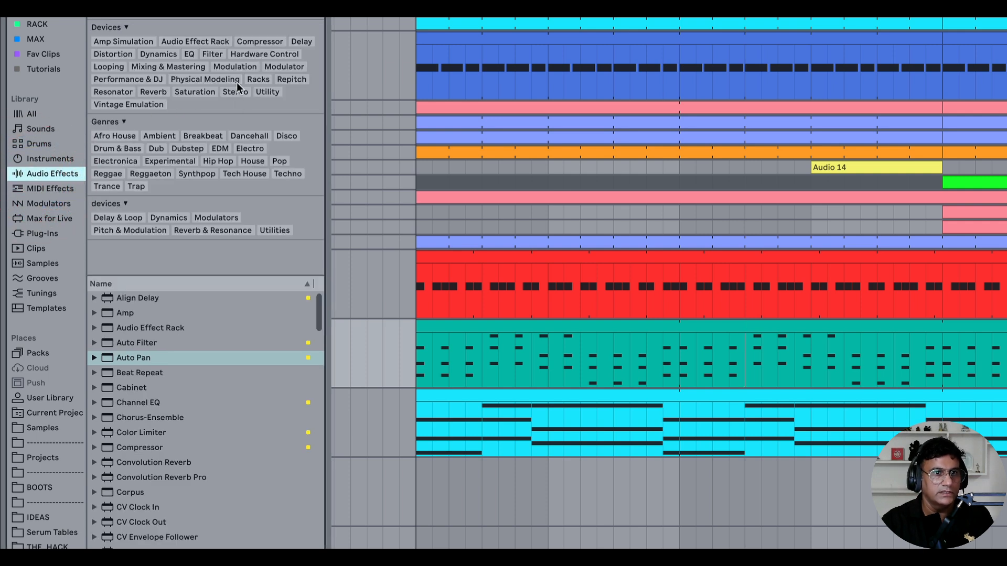
left_click(151, 56)
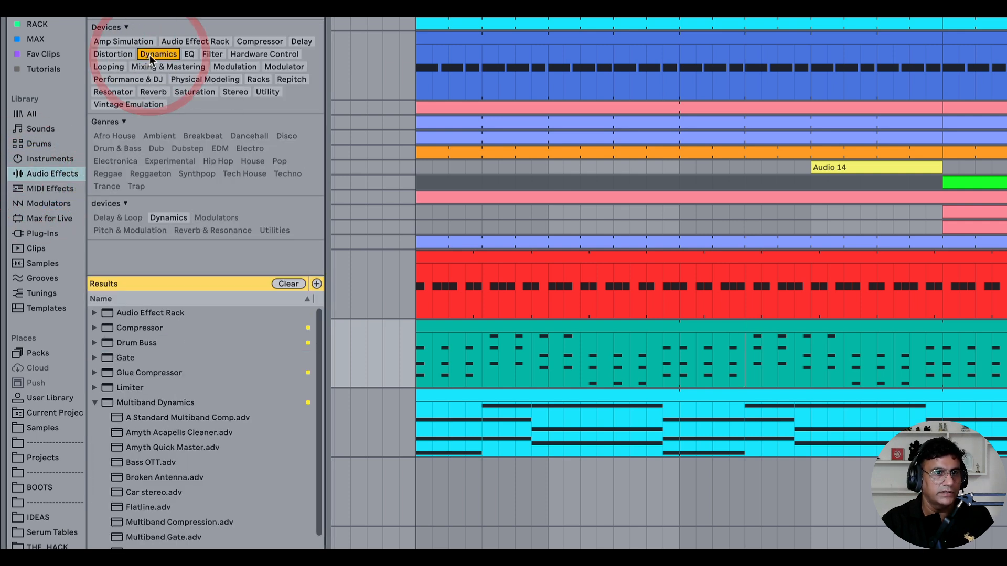
scroll(165, 435, "down", 3)
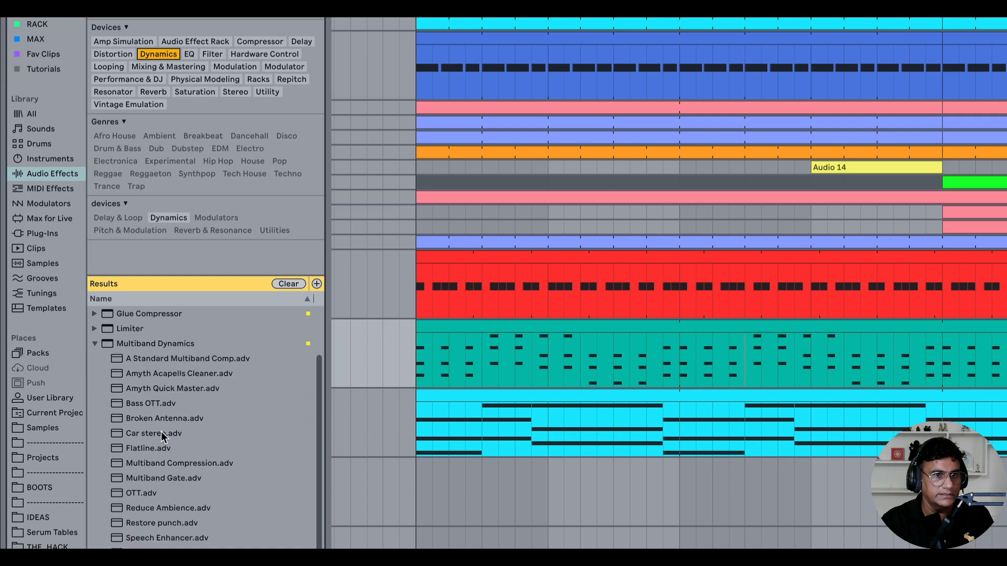
double_click(131, 492)
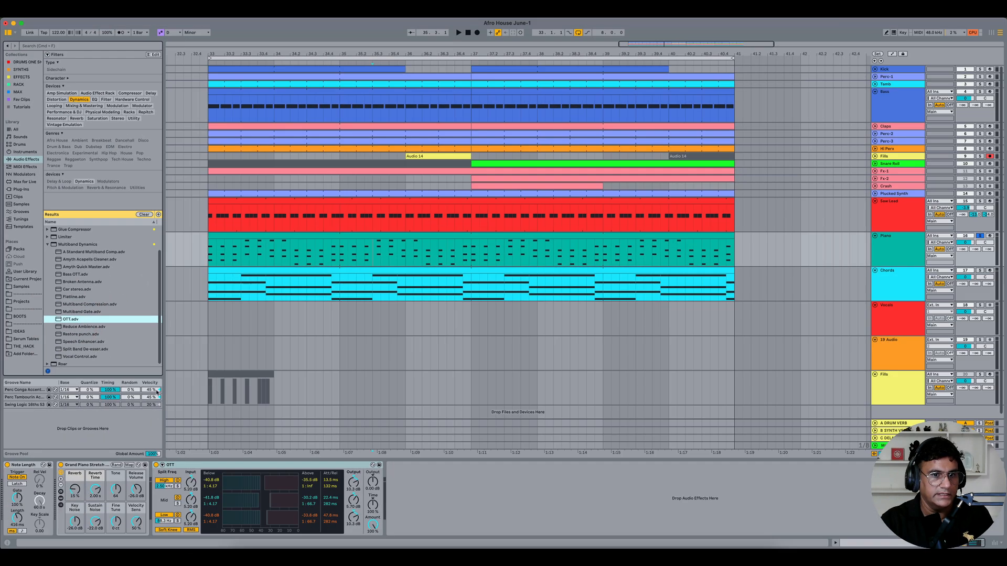
- Solo OTT's Mid band and set the split frequencies to 515 Hz for Low and 2.60 kHz for High during playback
left_click(177, 505)
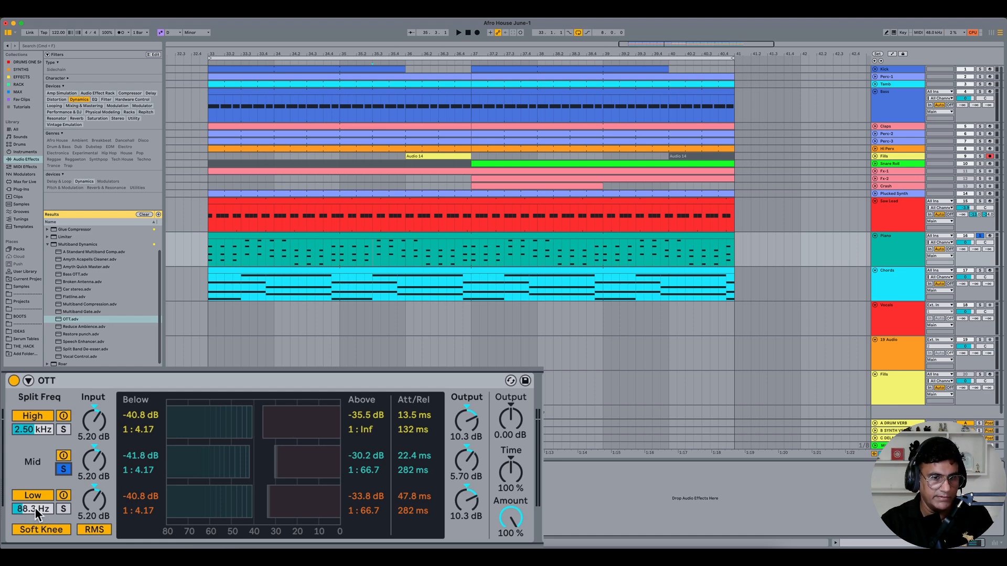
key("space")
mouse_move(36, 507)
left_mouse_down()
mouse_move(35, 480)
mouse_move(38, 506)
left_mouse_up()
left_click_drag(38, 430, 41, 427)
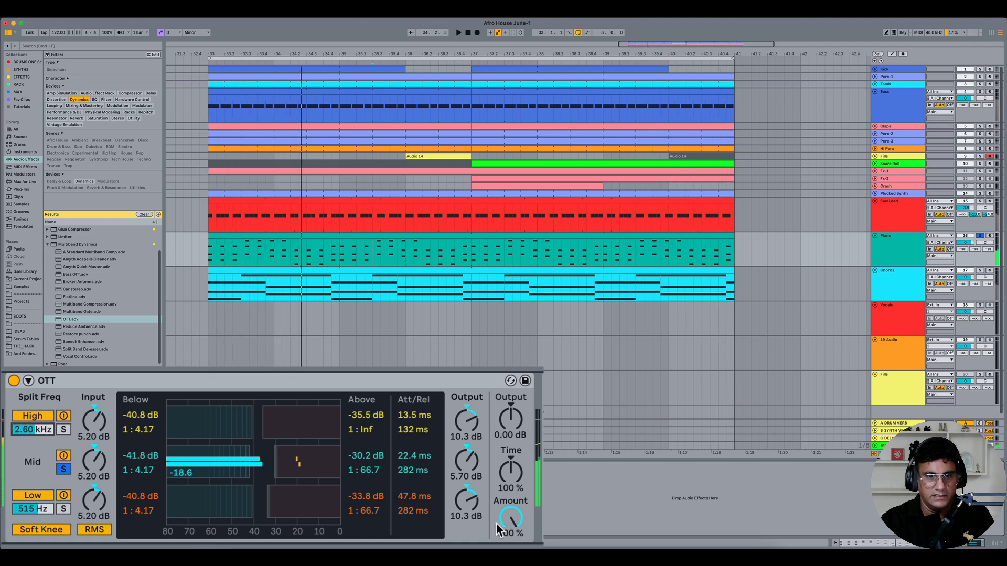
- Unsolo OTT's Mid band and reduce the effect's Amount to 39%
left_click(58, 469)
left_click_drag(511, 518, 514, 520)
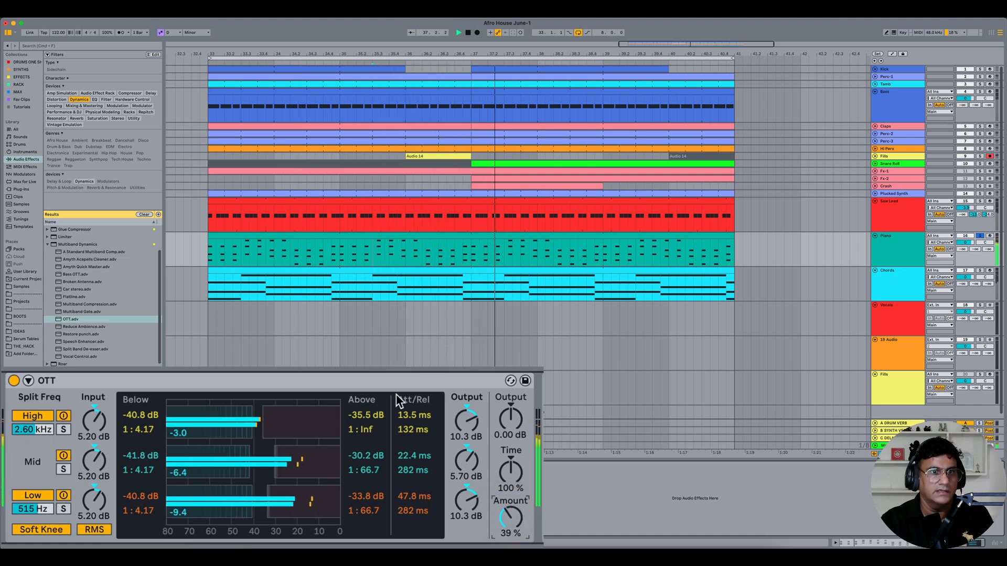
- Add Roar to the Piano track, set its Tone to 40% and Drive to 1.5 dB, and raise the Amount during playback
left_click(56, 99)
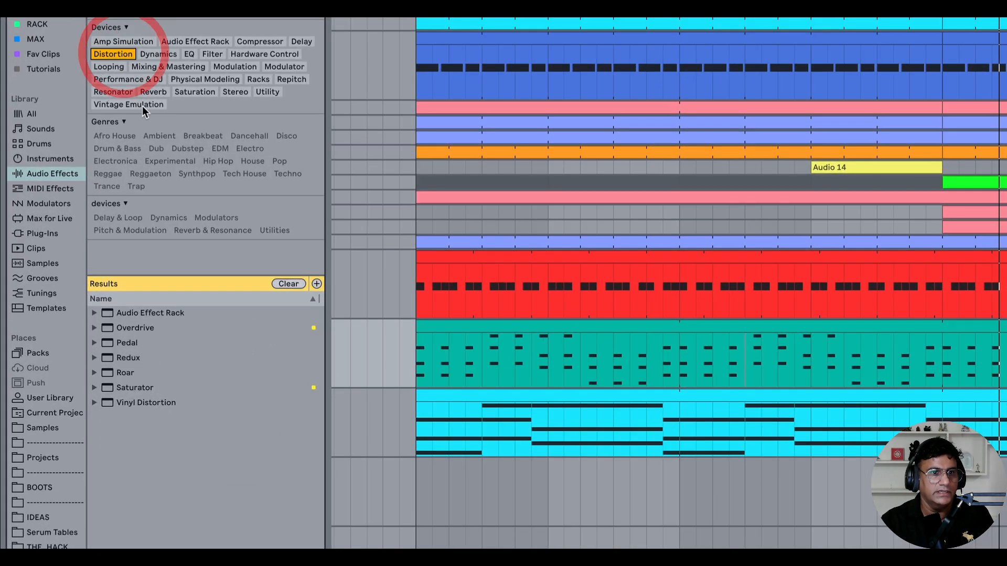
double_click(150, 376)
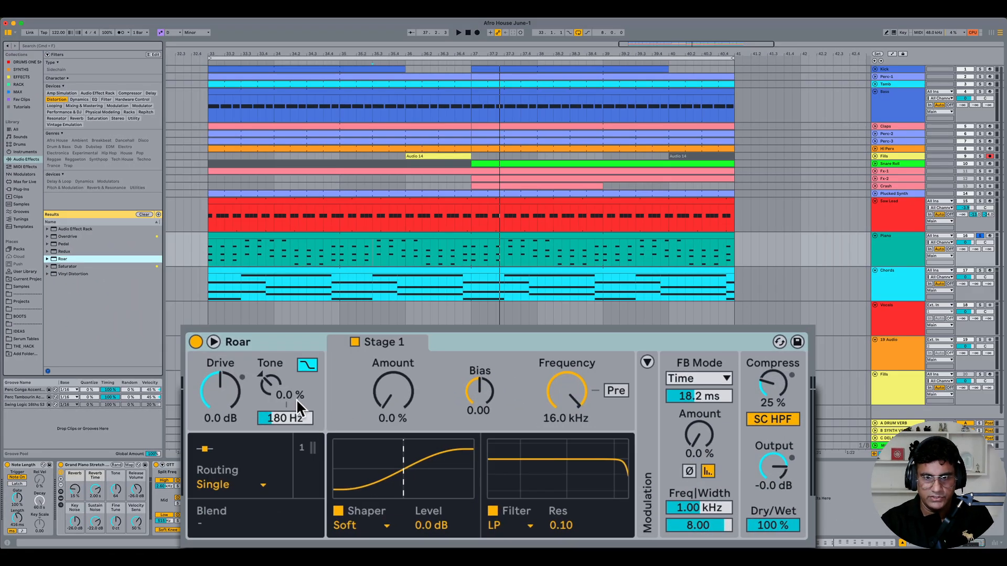
mouse_move(283, 396)
left_mouse_down()
mouse_move(275, 363)
mouse_move(273, 385)
left_mouse_up()
key("space")
left_click_drag(402, 393, 401, 384)
left_click_drag(228, 394, 227, 391)
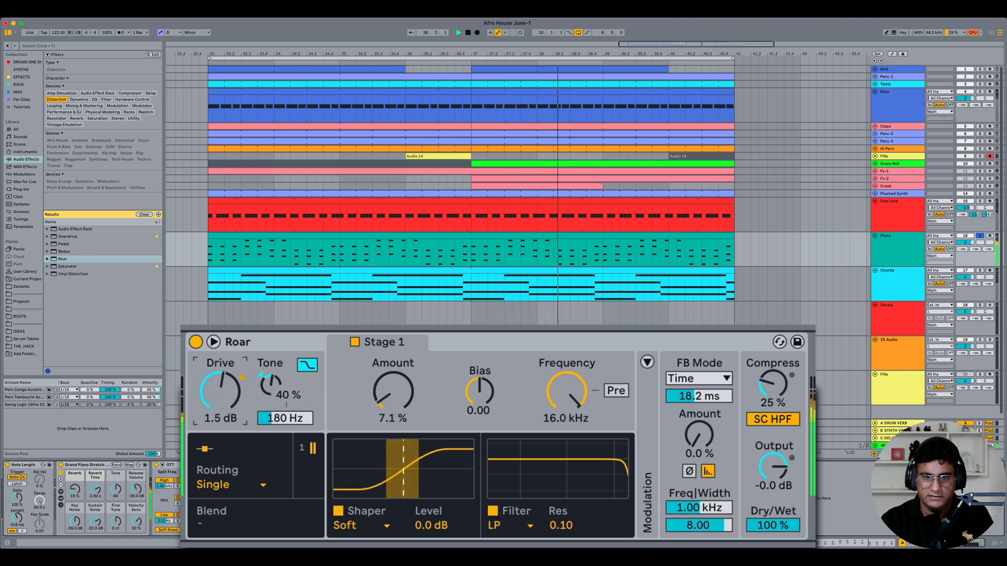
left_click_drag(391, 395, 388, 386)
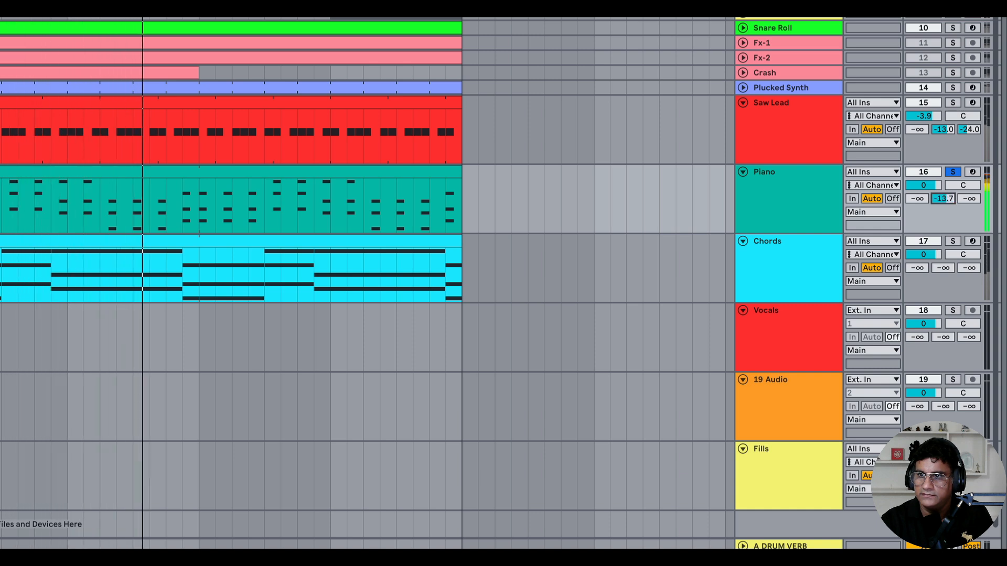
- Set the Piano track's send B to -15.0 dB and send C to -24.0 dB, and unsolo the track
left_click(943, 198)
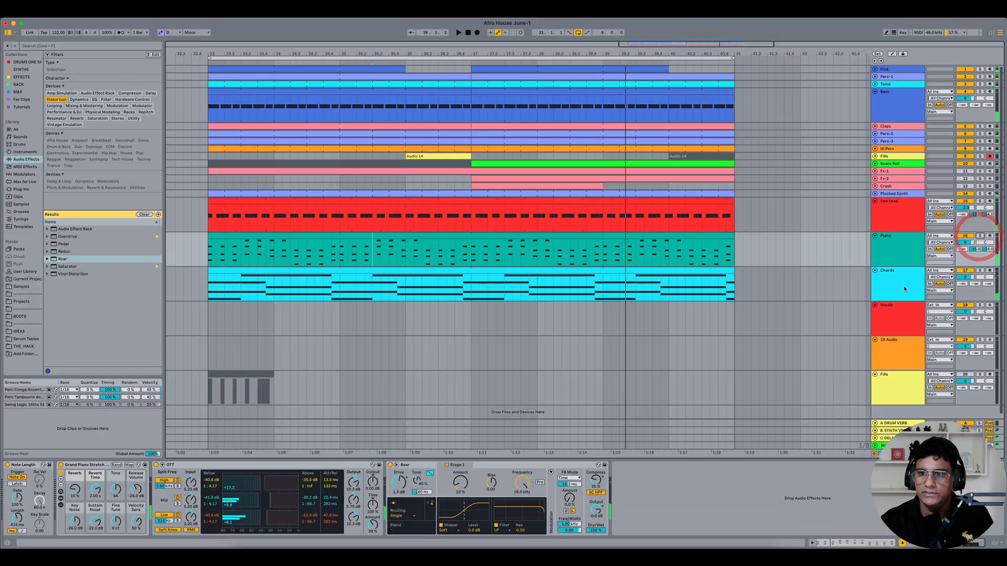
- Find Chorus-Ensemble among the audio effects and add it to the Chords track
left_click(763, 267)
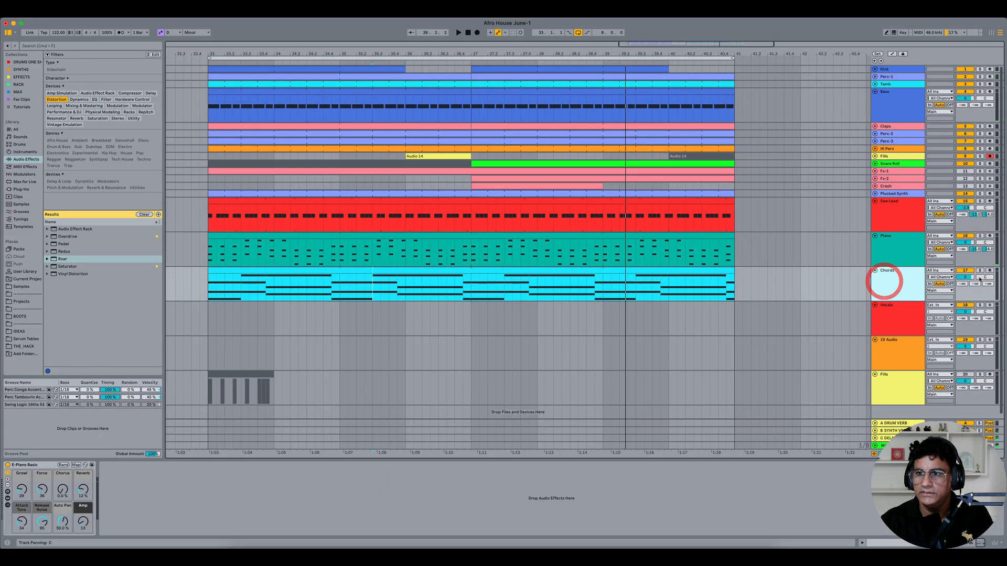
left_click(890, 289)
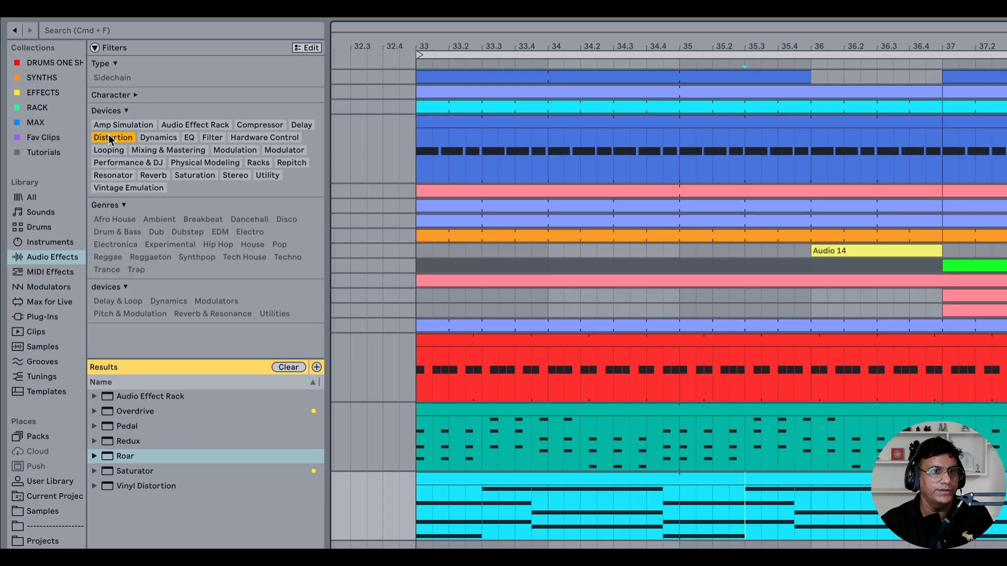
left_click(288, 367)
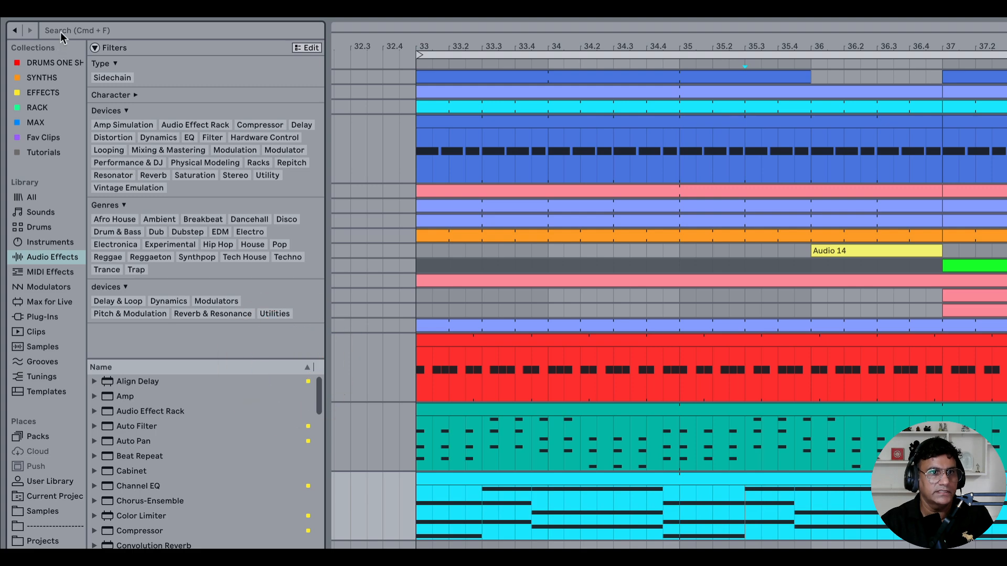
type("cho")
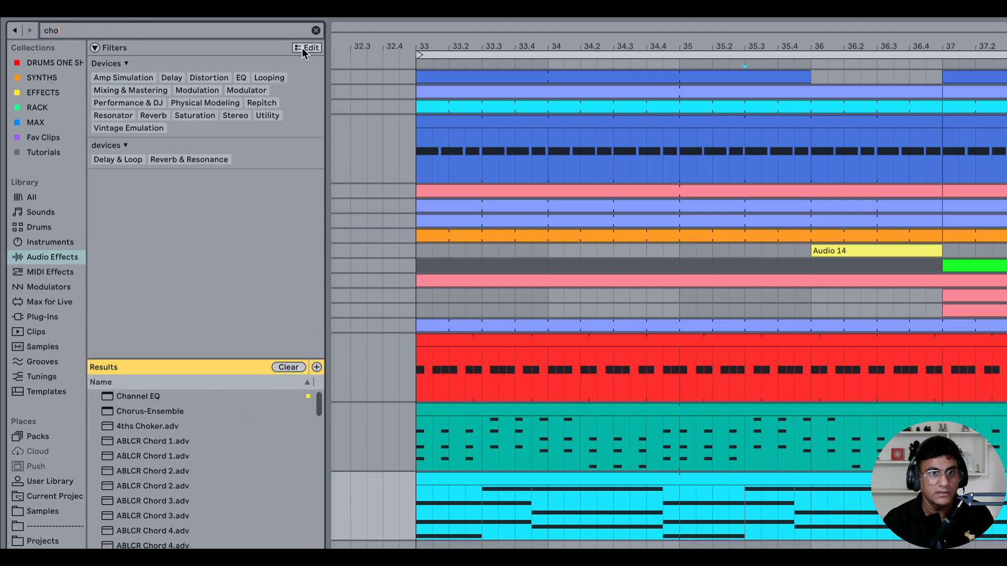
double_click(165, 398)
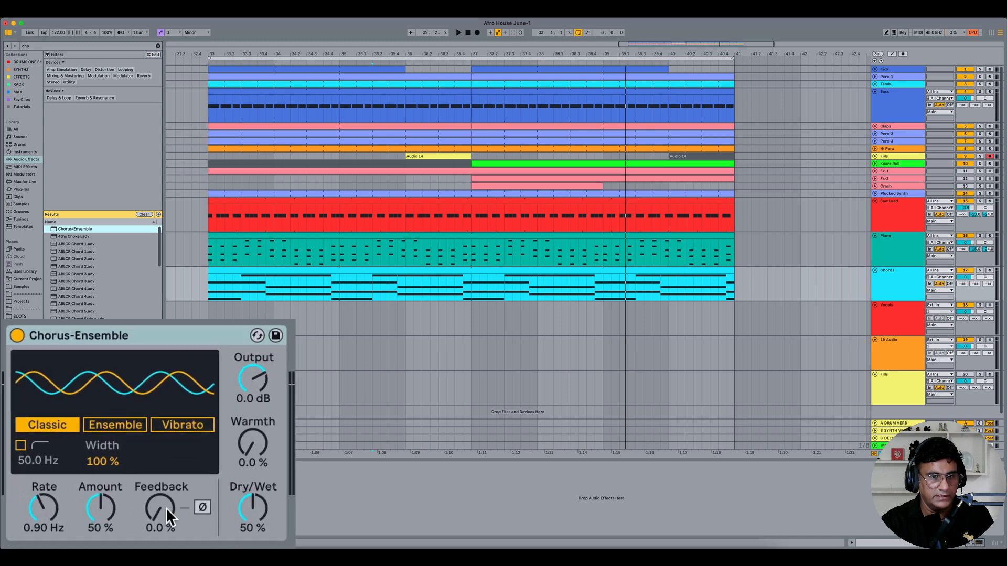
- Set Chorus-Ensemble's Amount to 59% and lower its Dry/Wet to 33% while playing the Chords track soloed
left_click_drag(97, 505, 101, 507)
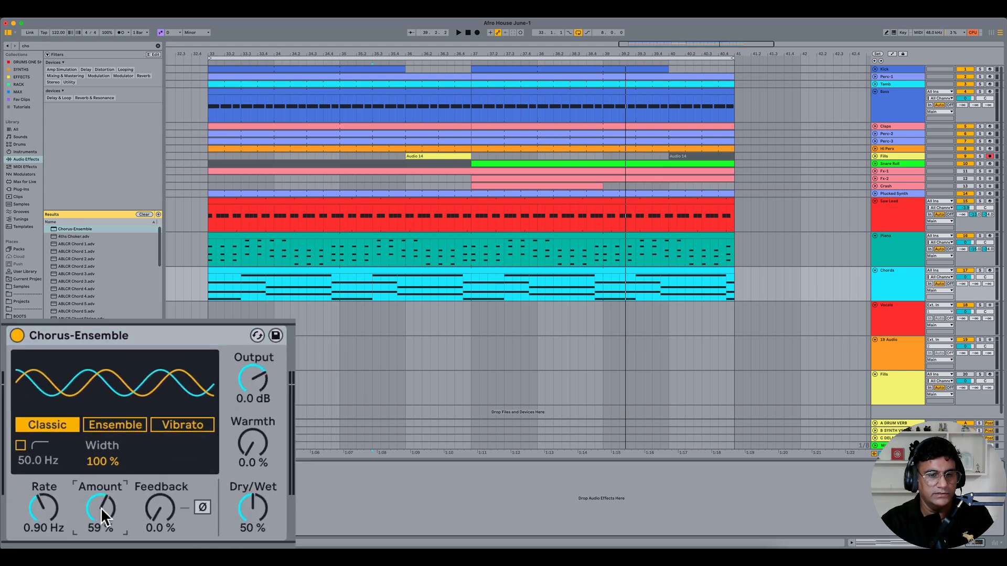
left_click(208, 285)
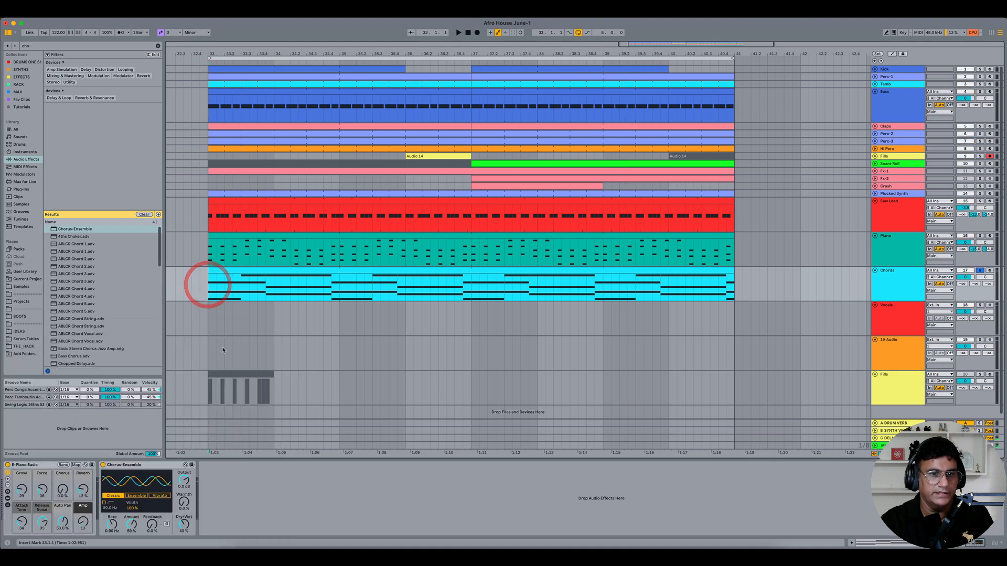
key("space")
mouse_move(183, 534)
left_mouse_down()
mouse_move(183, 542)
mouse_move(186, 524)
left_mouse_up()
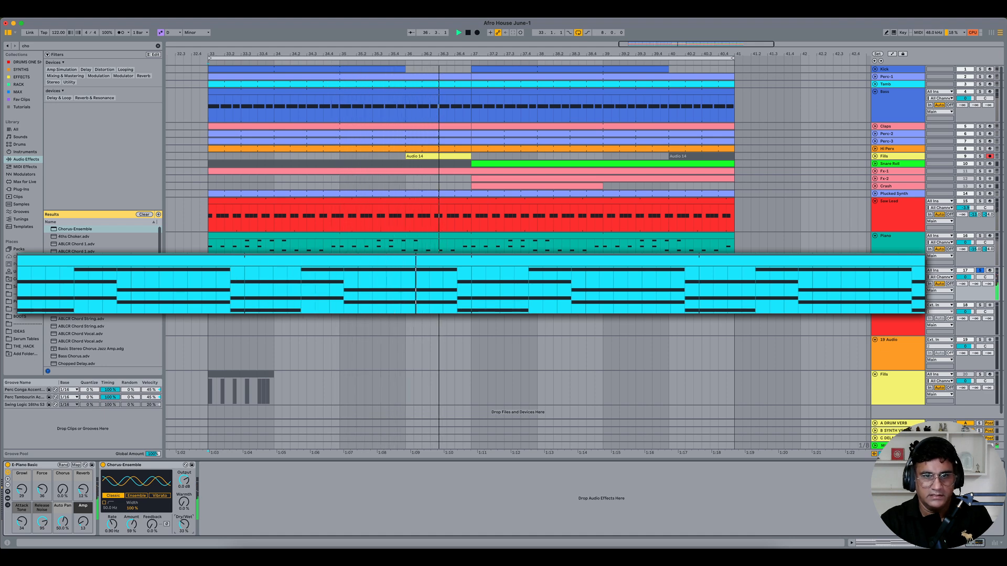
key("space")
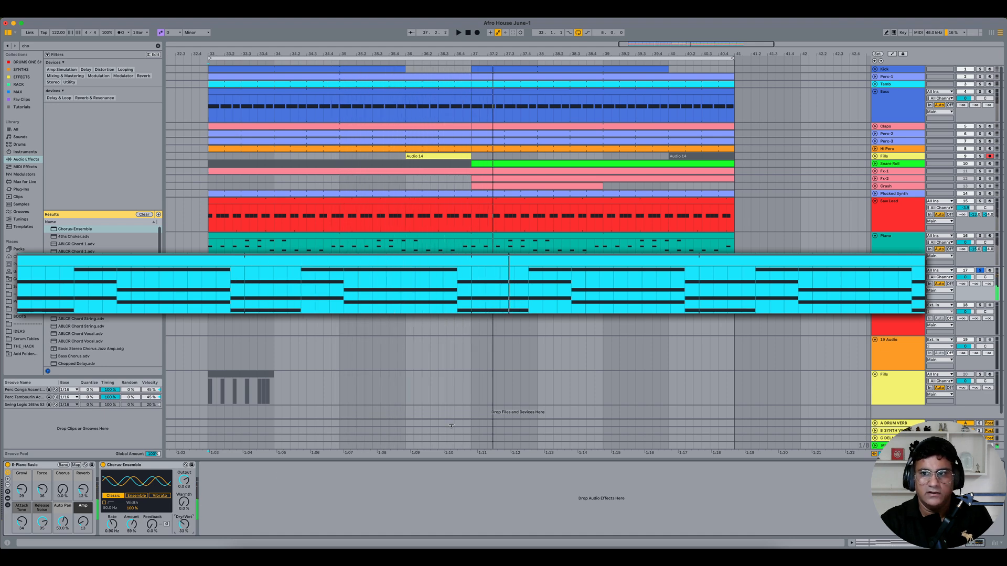
- Set the Chords track's send B to -13.0 dB and send C to -17.0 dB during playback, and unsolo the track
left_click_drag(973, 285, 973, 275)
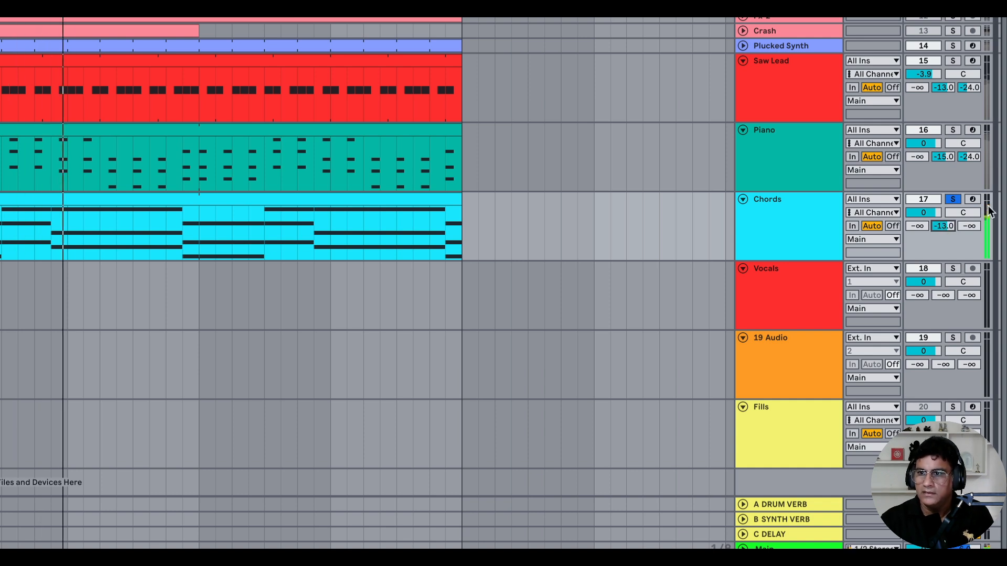
left_click_drag(974, 228, 974, 219)
key("space")
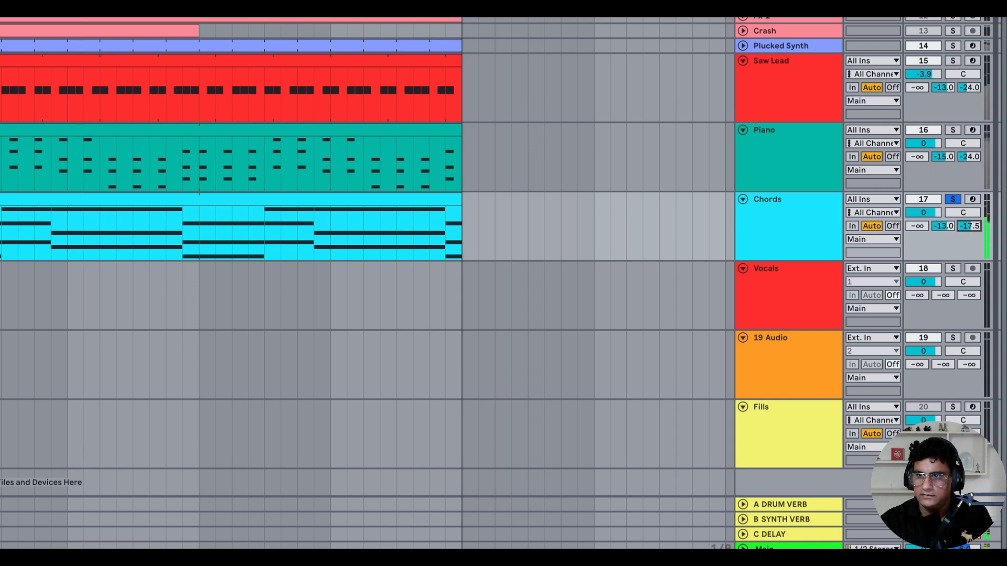
left_click(969, 226)
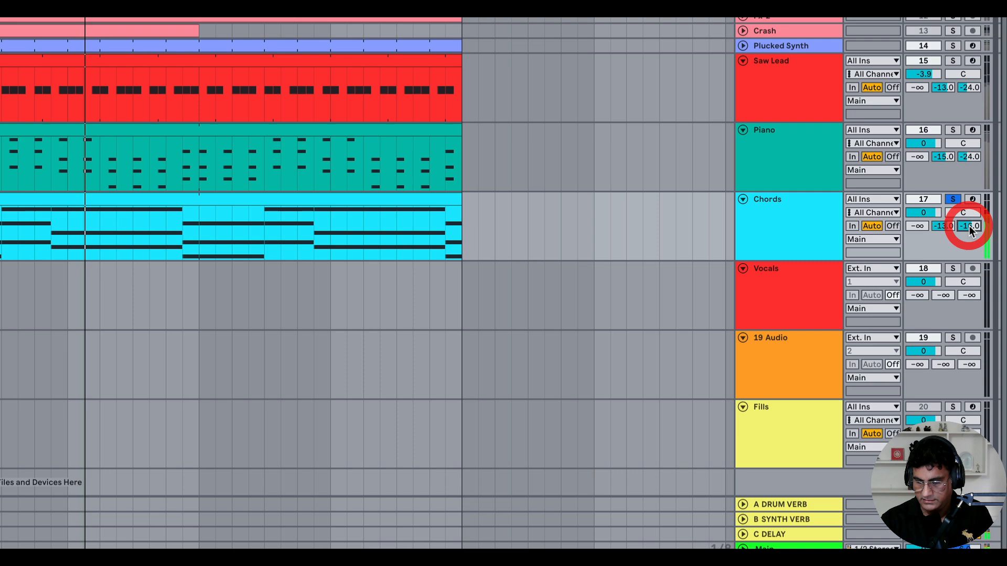
left_click(953, 199)
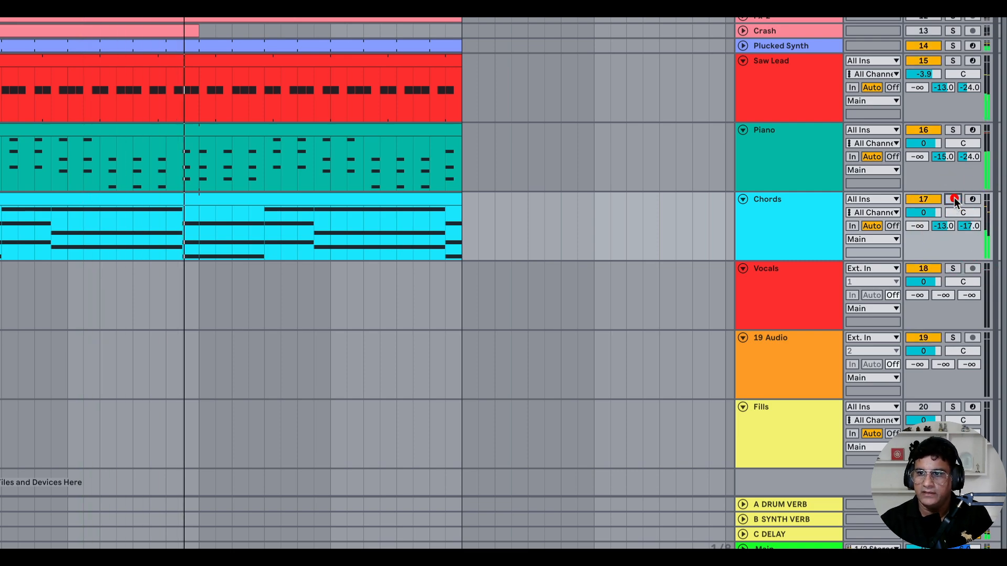
key("space")
- Place the vocal loop VSH1_loop_vocal_kit4_watchout_chorus_drop_2_lead_dry_128_c_minor.wav on the Vocals track starting at 38.3.3
left_click_drag(525, 52, 460, 41)
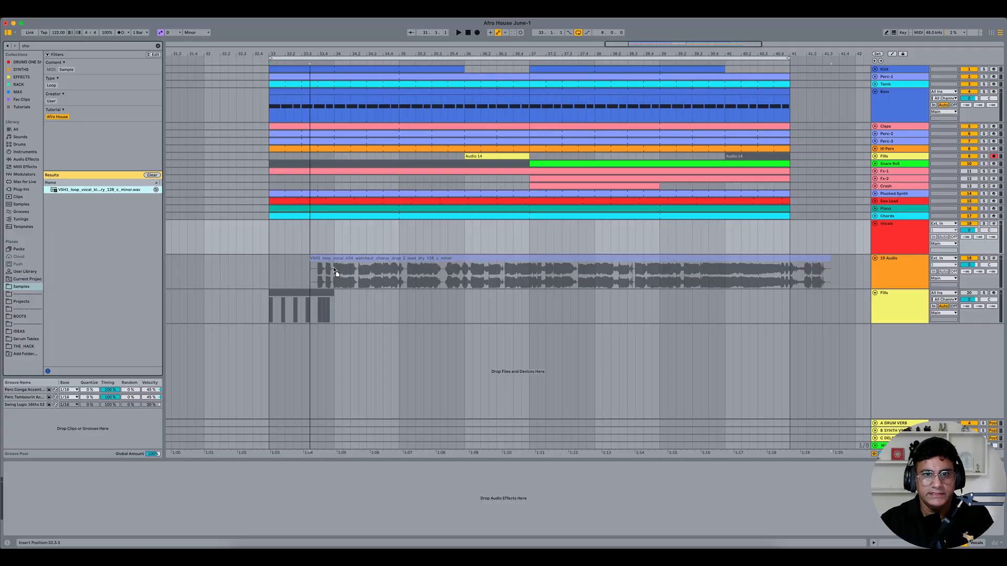
left_click_drag(334, 270, 640, 244)
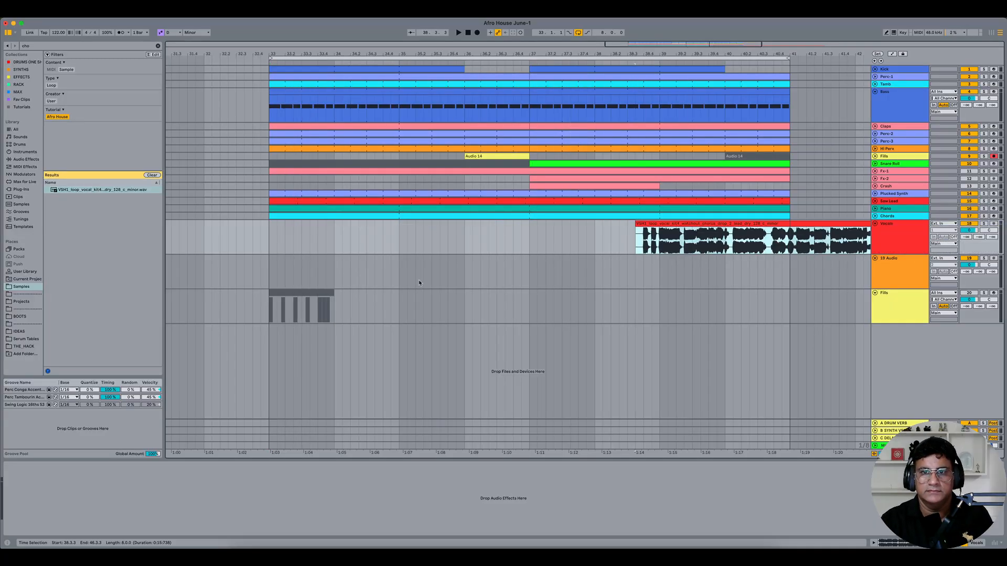
scroll(418, 279, "right", 5)
scroll(418, 279, "right", 3)
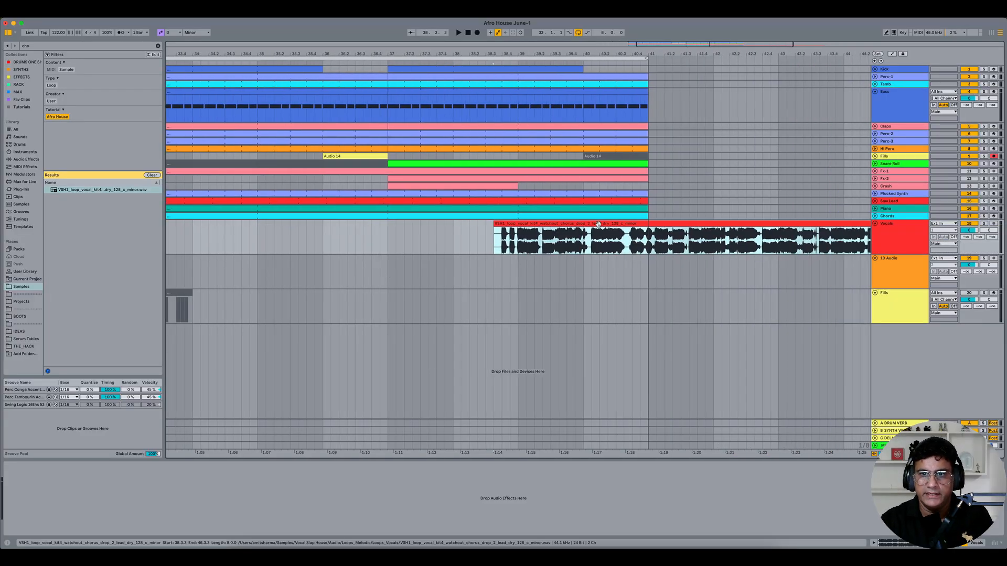
- Transpose the vocal clip up 2 semitones and change its warp mode to Complex Pro
double_click(632, 224)
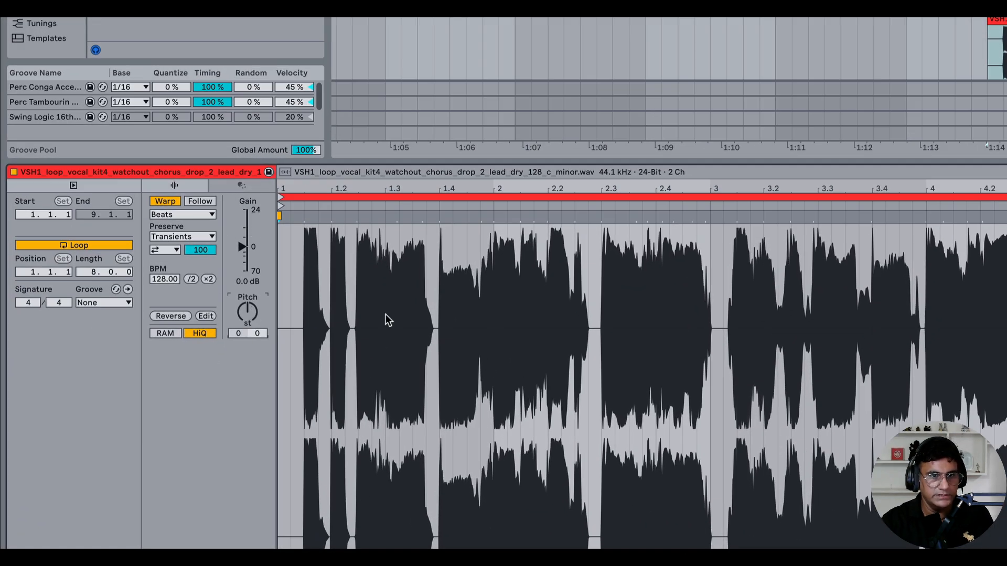
key("Up")
key("Up")
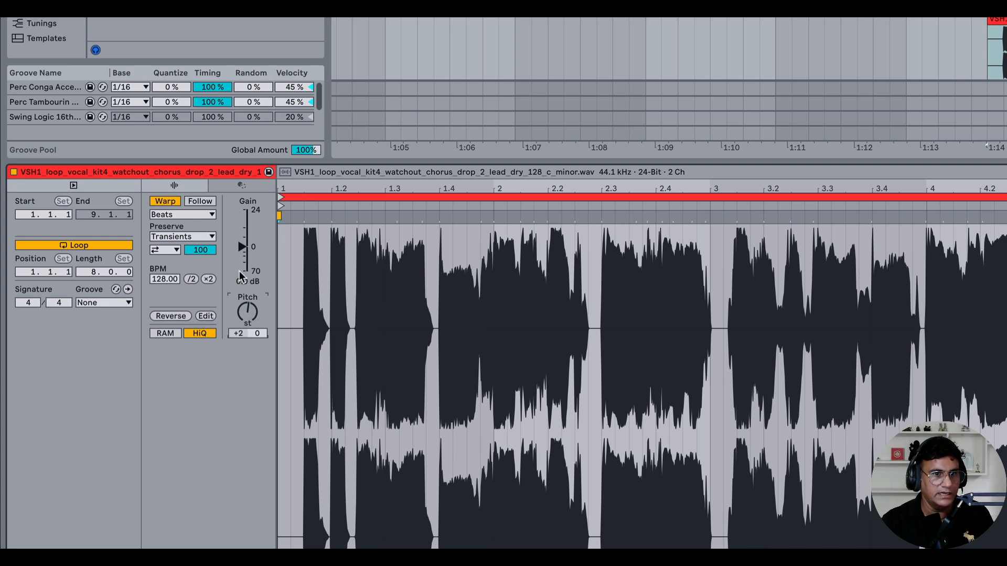
left_click(207, 215)
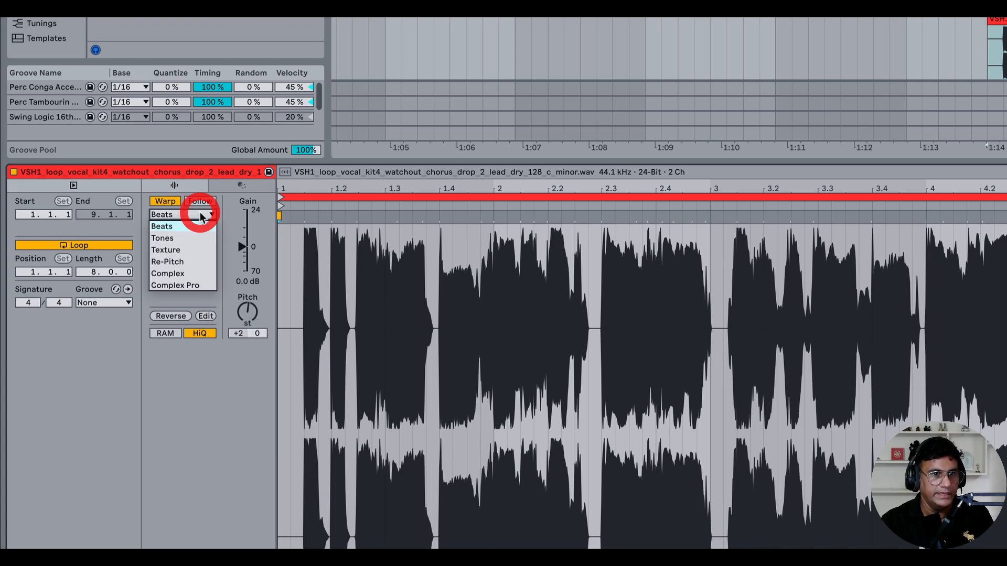
left_click(195, 285)
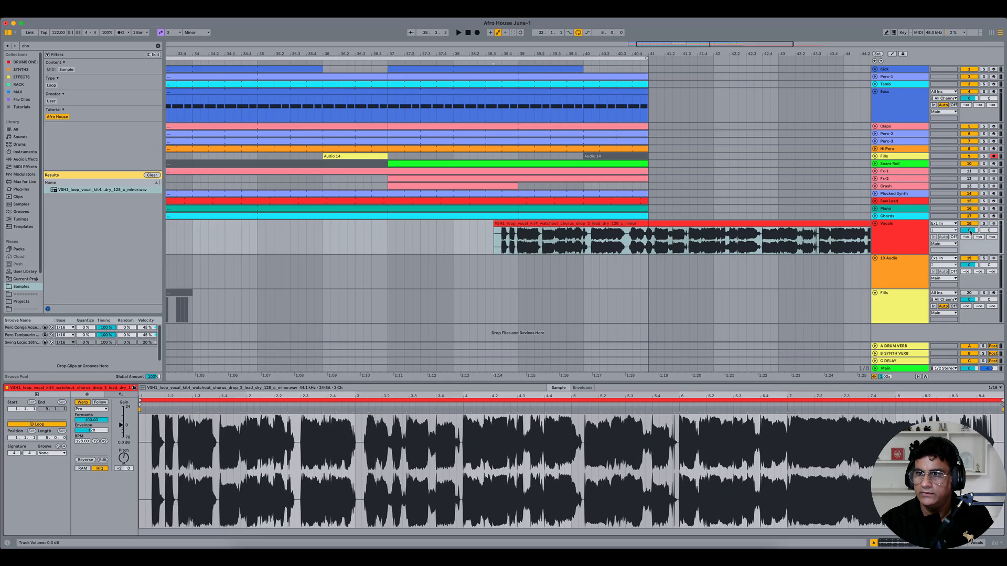
- Lower the Vocals track's volume to -11.1 dB, play from the vocal clip's start and solo the track
left_click_drag(914, 211, 914, 222)
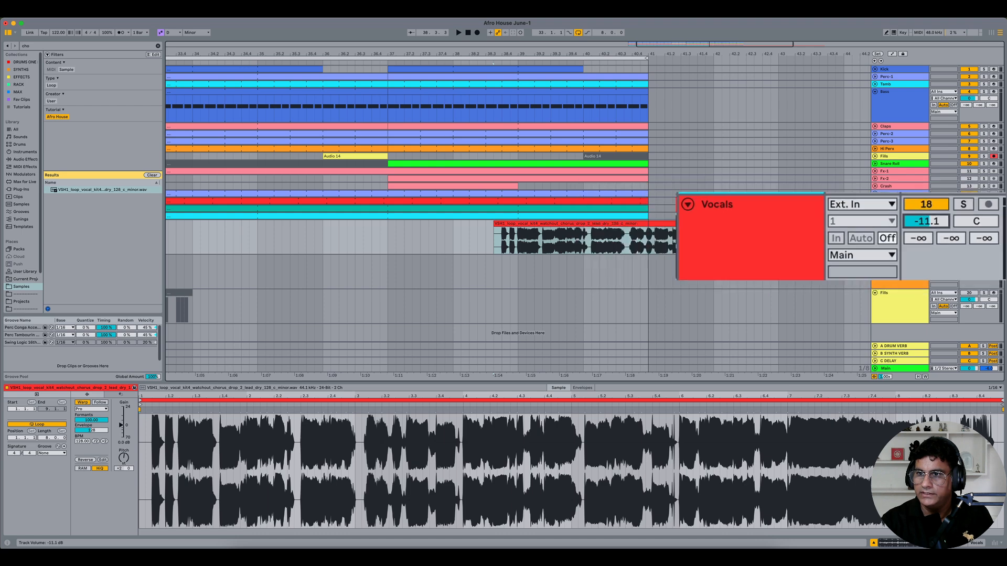
left_click(494, 234)
key("space")
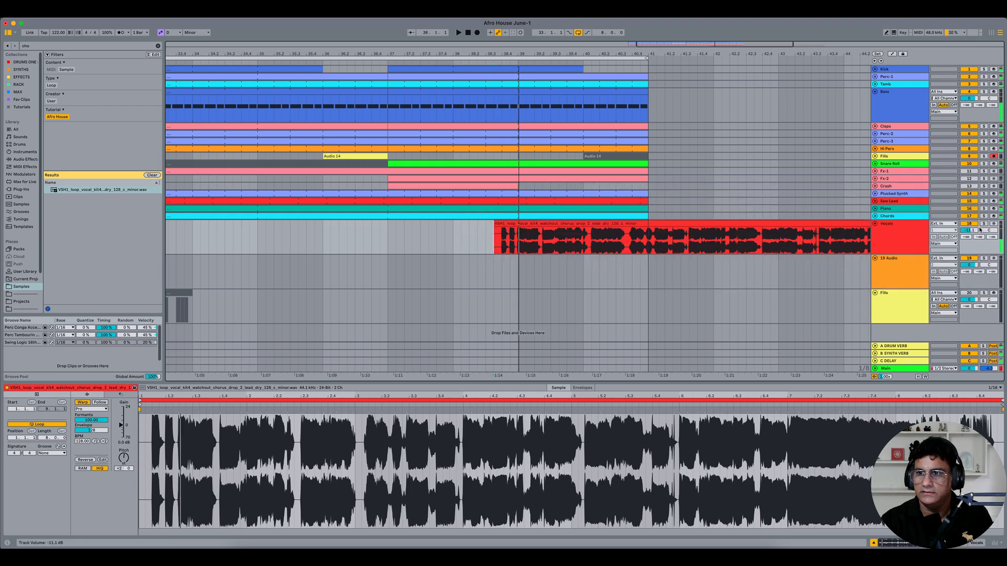
left_click(982, 224)
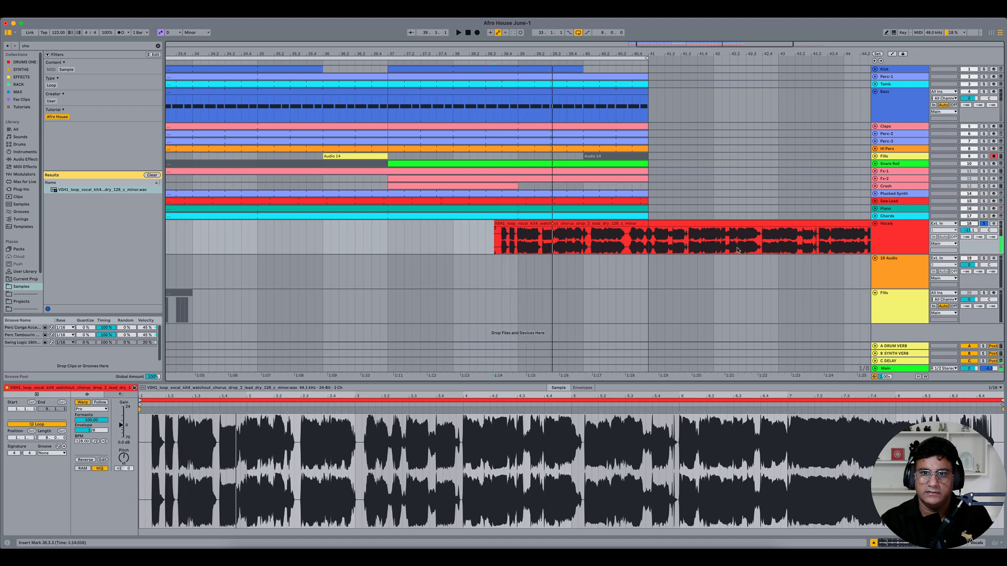
- Split the vocal clip at 39.3.3 and delete everything after the split
left_click(558, 245)
key("space")
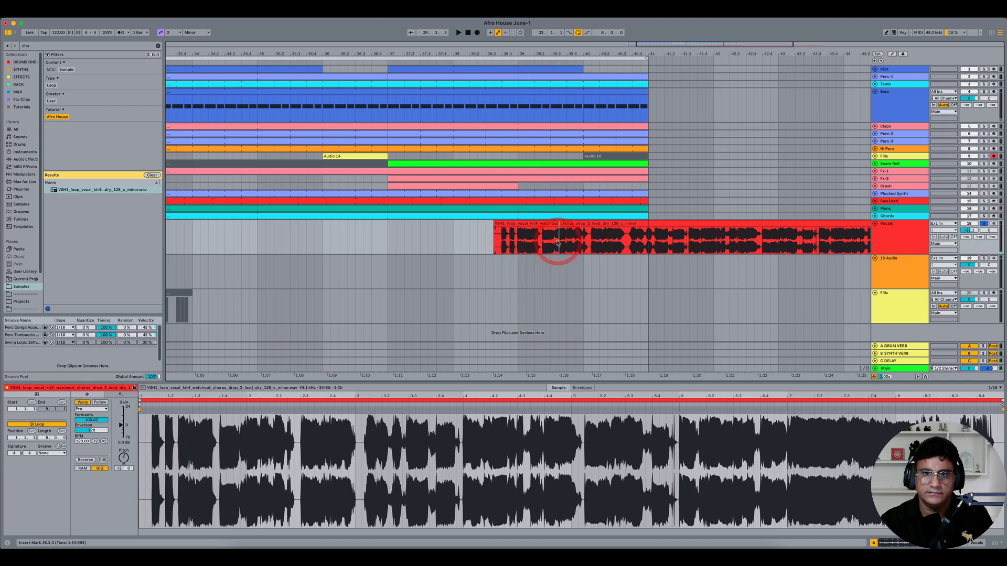
key("super+e")
left_click(607, 226)
key("Delete")
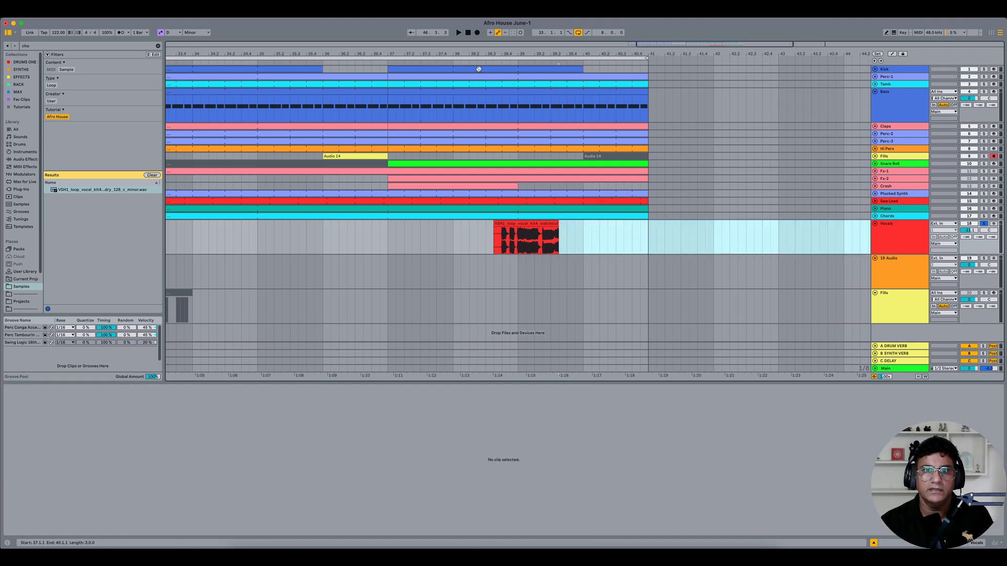
- Move the trimmed vocal clip to start at 40.3.3 and deactivate it
left_click_drag(492, 55, 584, 53)
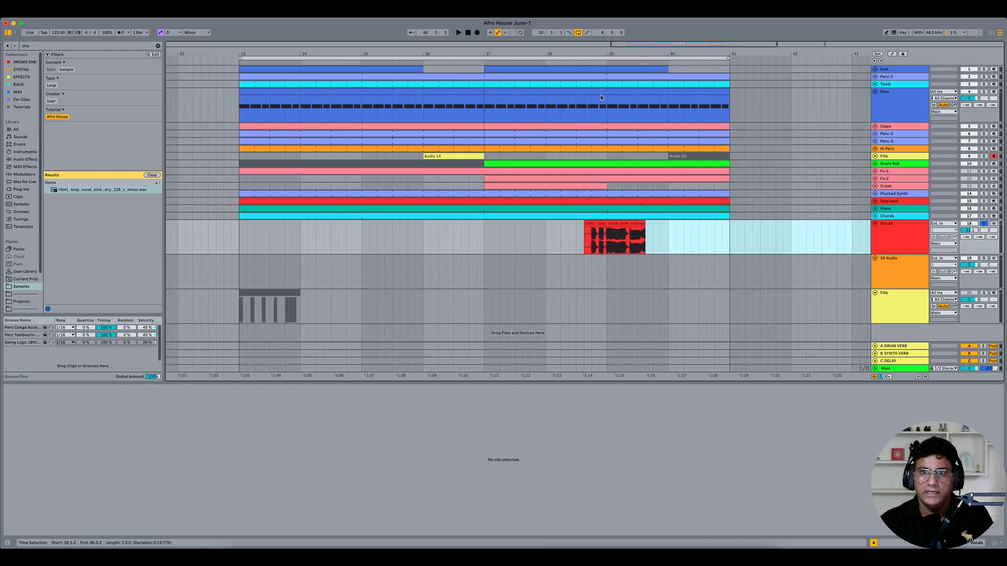
left_click_drag(634, 230, 741, 234)
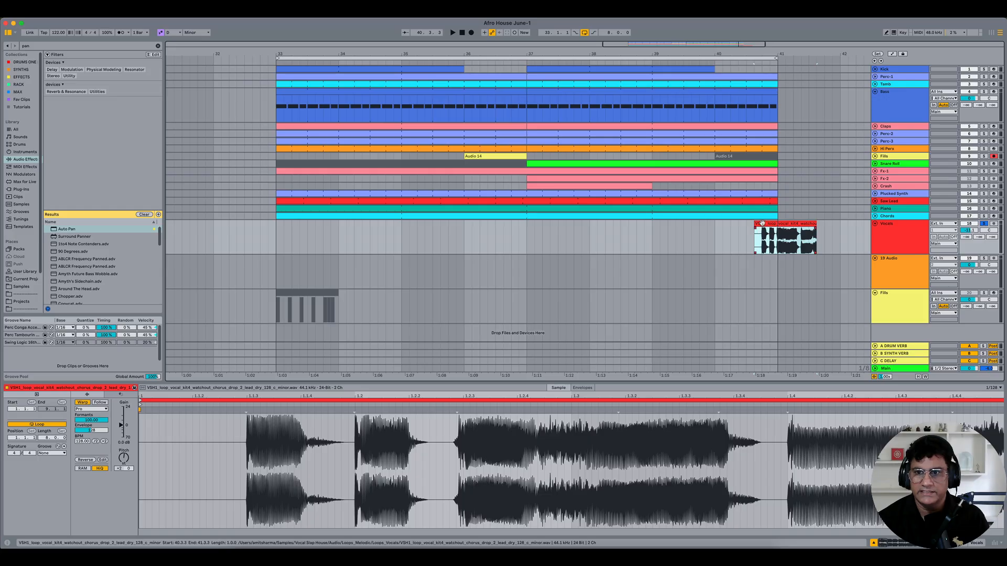
left_click(762, 223)
left_click(795, 231)
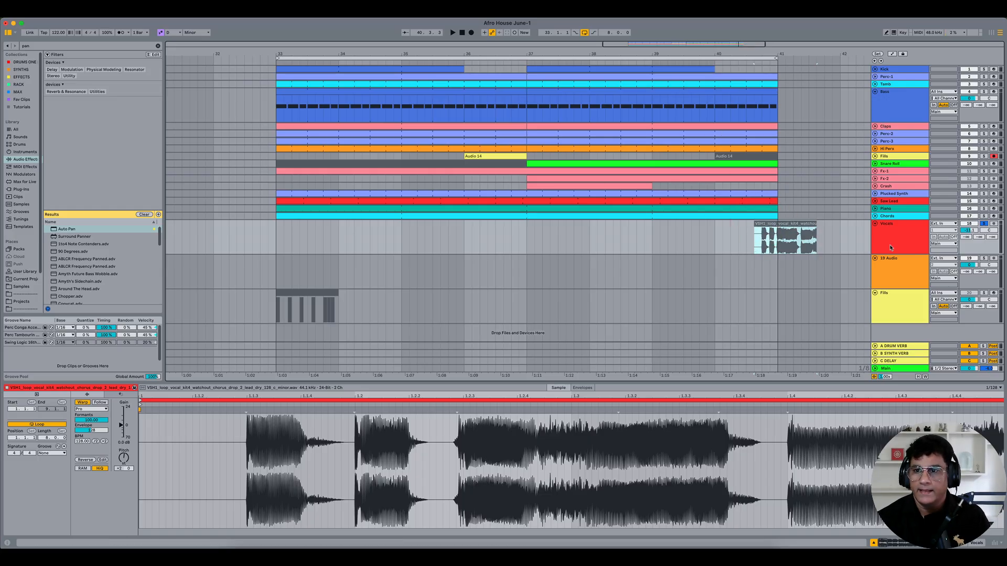
- Unfold the Plucked Synth, Saw Lead, Piano and Chords tracks in the arrangement
left_click(876, 194)
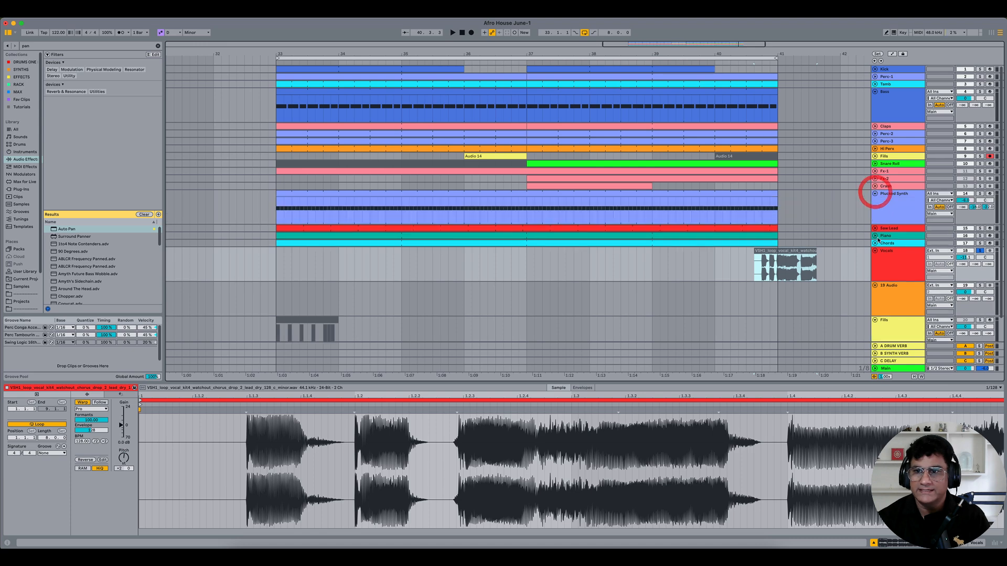
left_click(874, 228)
left_click(875, 263)
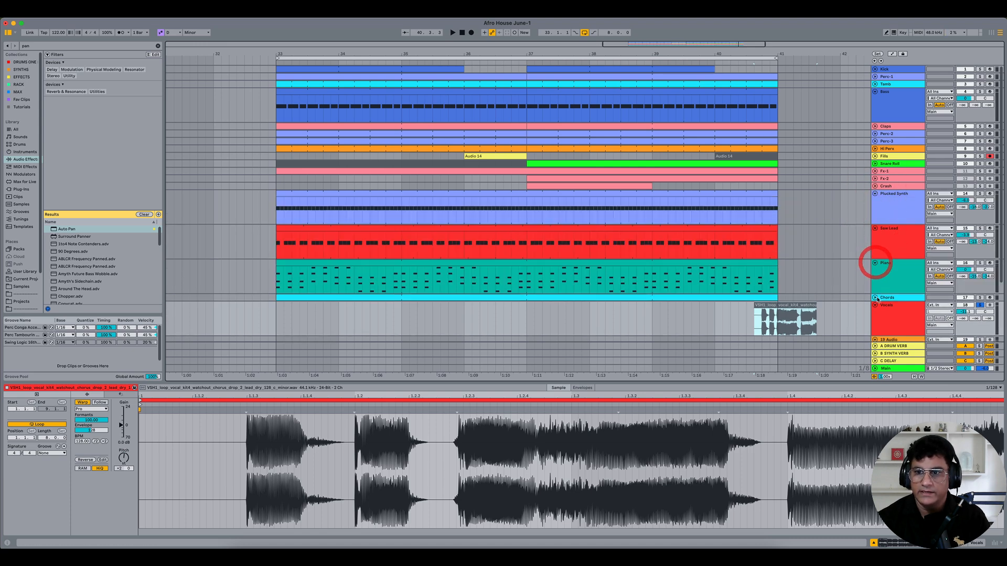
left_click(874, 298)
- Select the Plucked Synth clip, turn off the Vocals track's solo and solo the Plucked Synth track
left_click(356, 195)
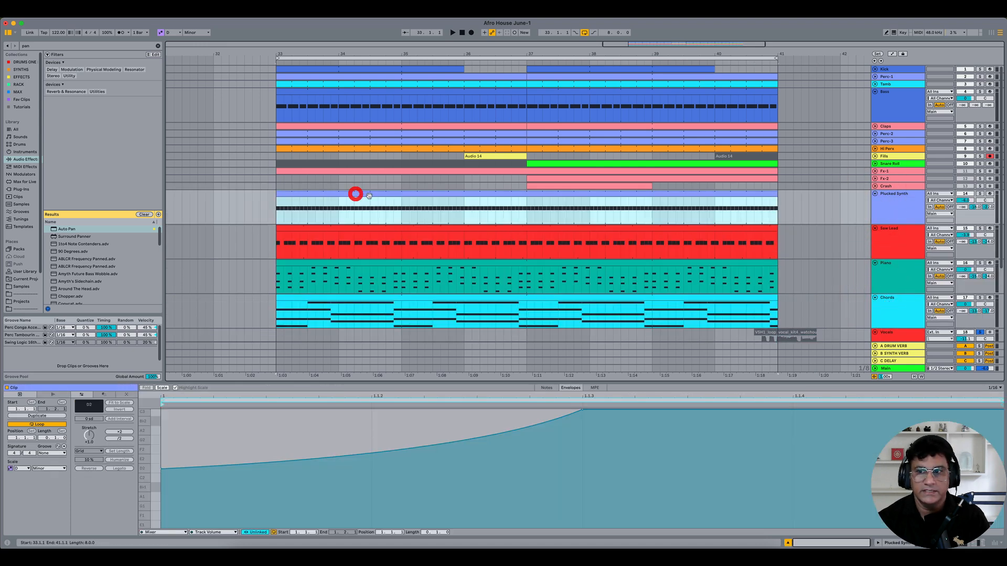
left_click(979, 332)
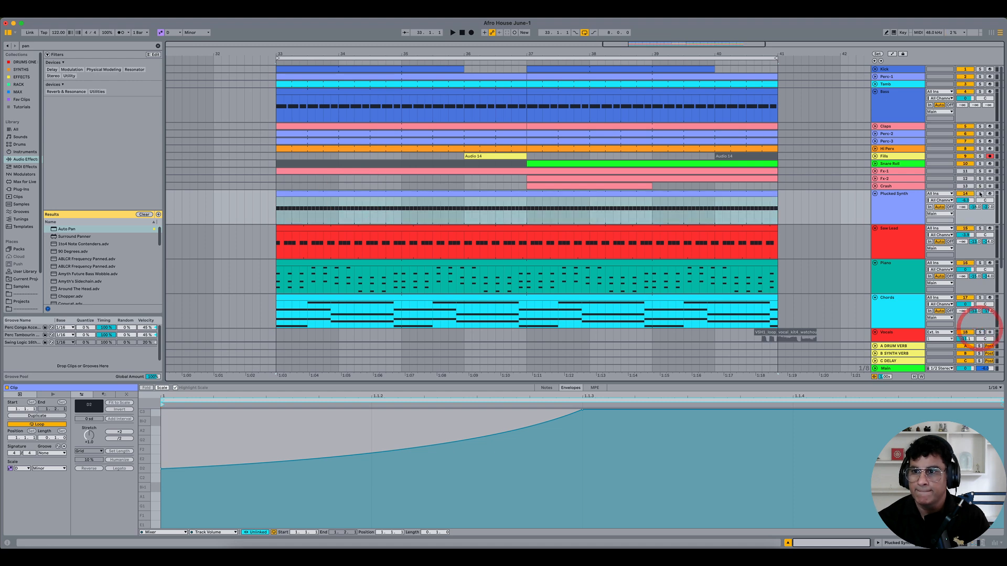
left_click(980, 194)
- Select the Plucked Synth and Saw Lead clips together and solo both of their tracks
scroll(353, 224, "down", 2)
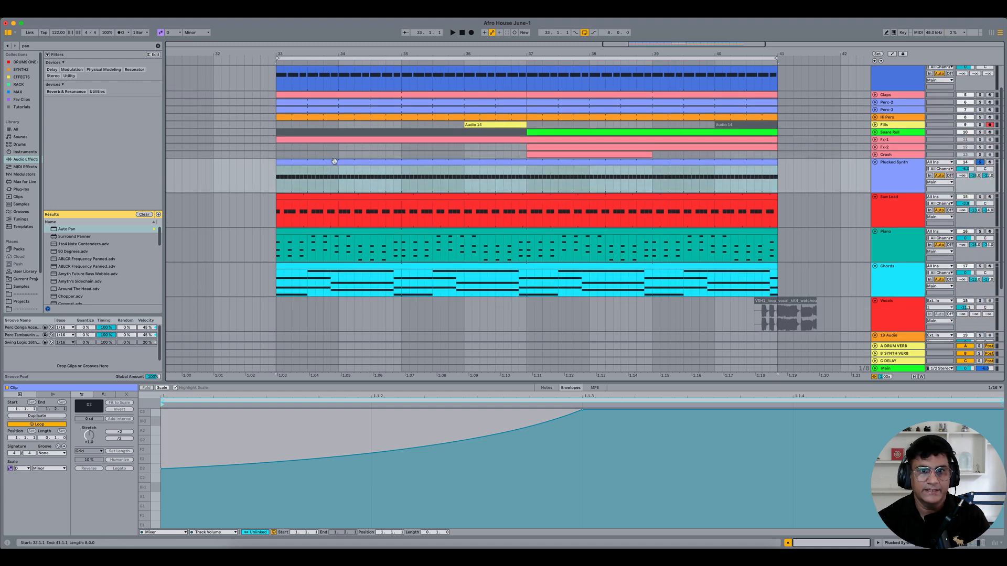
left_click(334, 162)
left_click(404, 197, "shift")
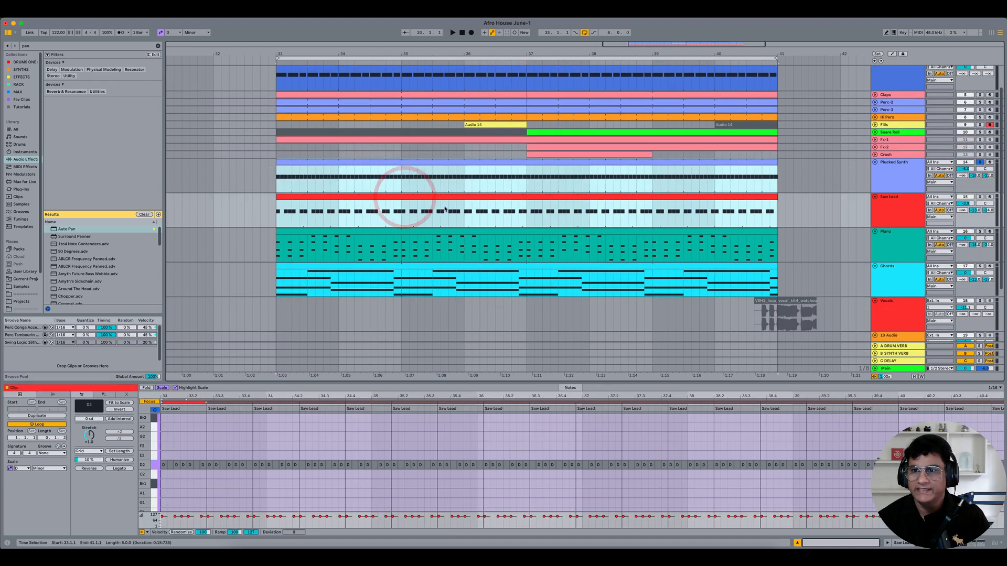
left_click(980, 163)
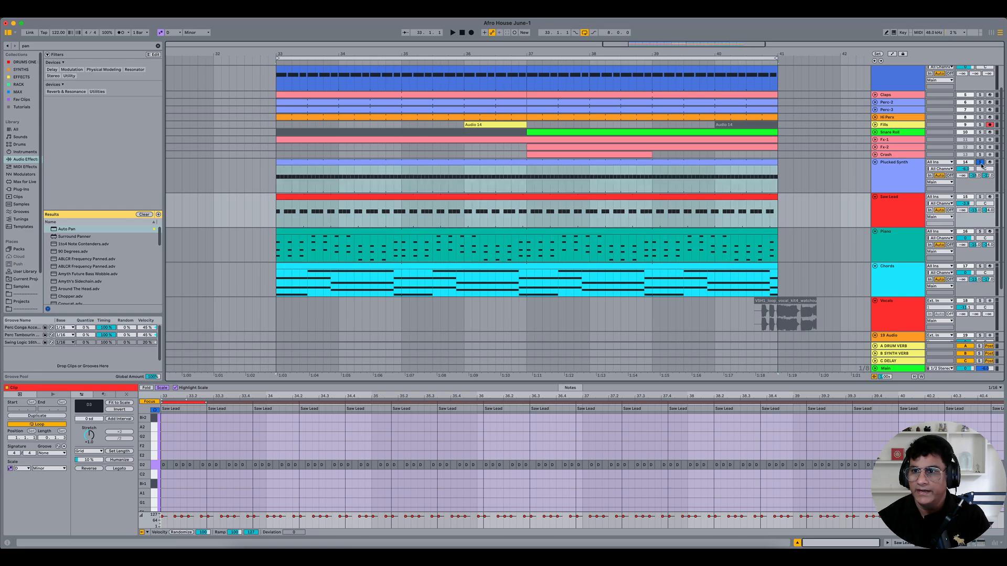
left_click(980, 163)
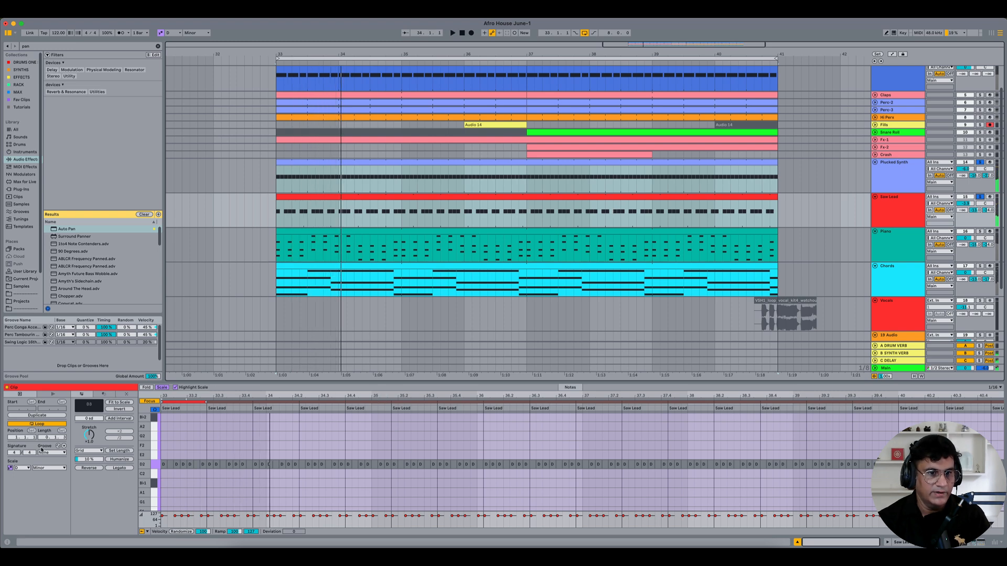
- Set the groove of the selected Plucked Synth and Saw Lead clips to Perc Conga Accent 16ths and play them
left_click(49, 451)
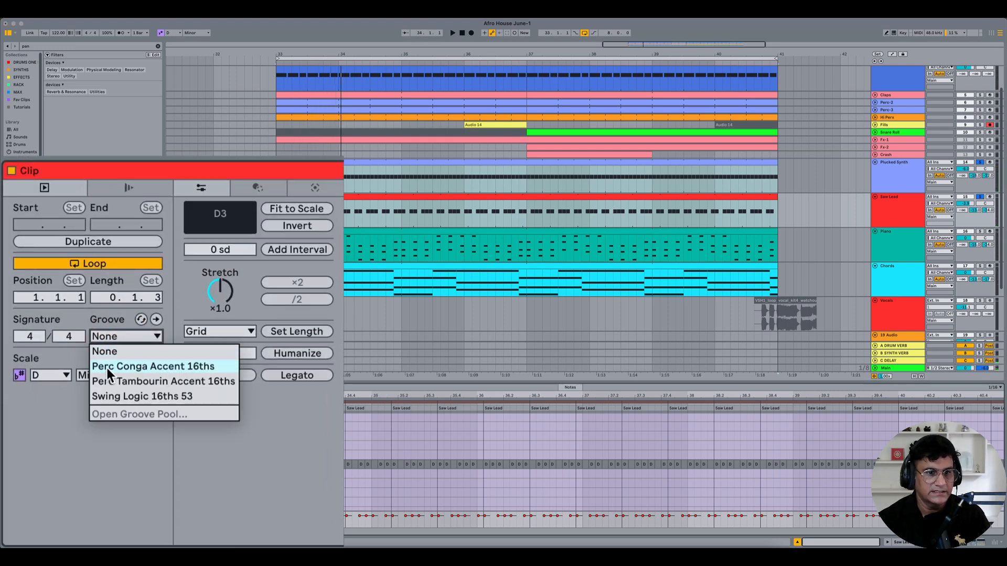
left_click(150, 366)
key("space")
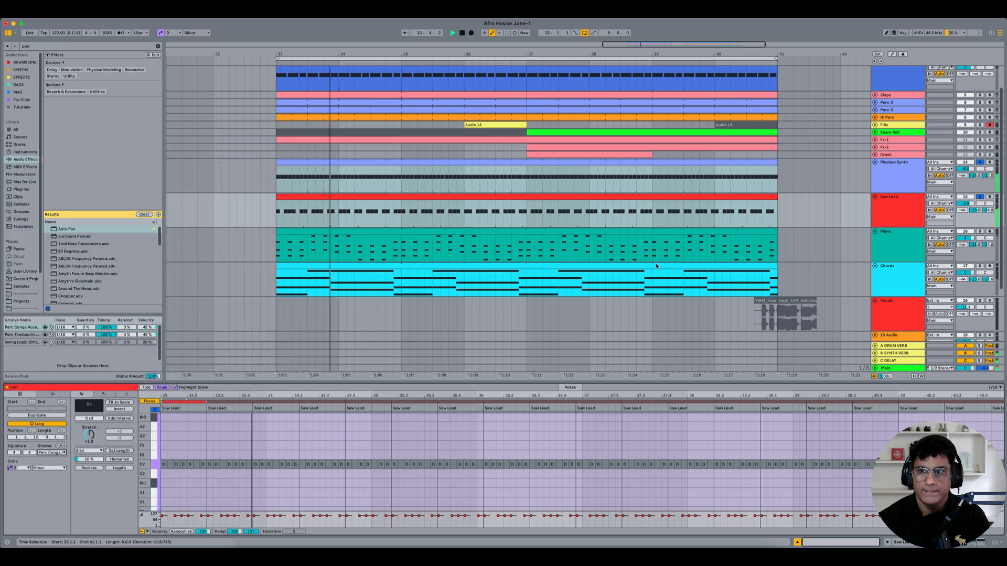
- Solo the Kick track along with the two synth tracks and play the section from its start
scroll(975, 123, "up", 2)
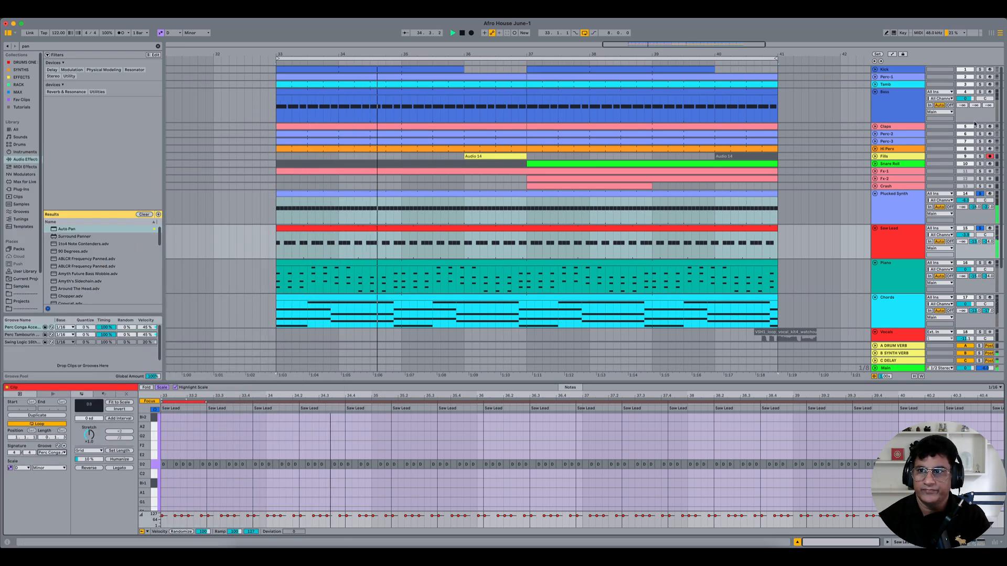
left_click(978, 69)
key("space")
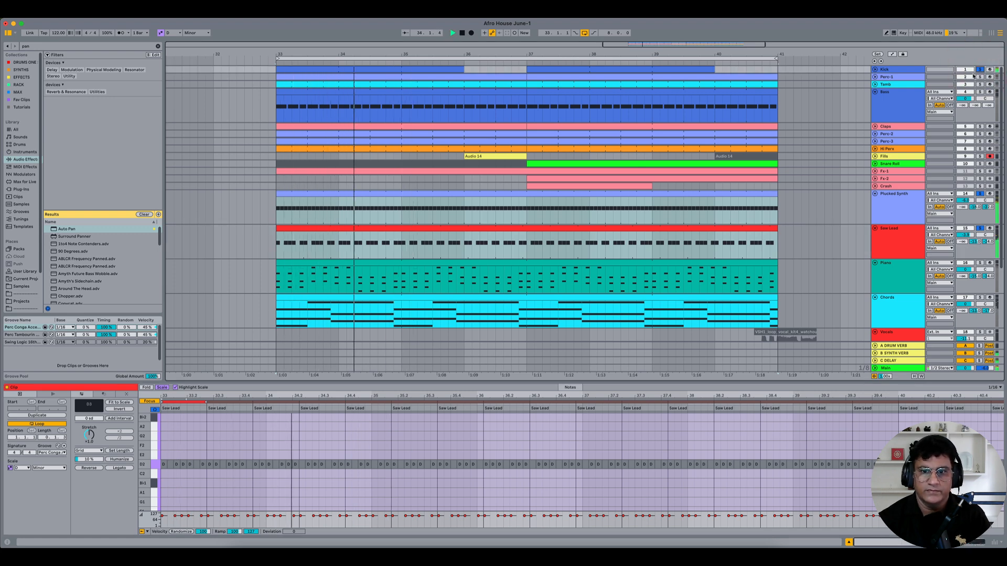
- Try the Perc Conga Accent 16ths groove on the Piano clip and play it back with the soloed tracks
left_click(359, 263)
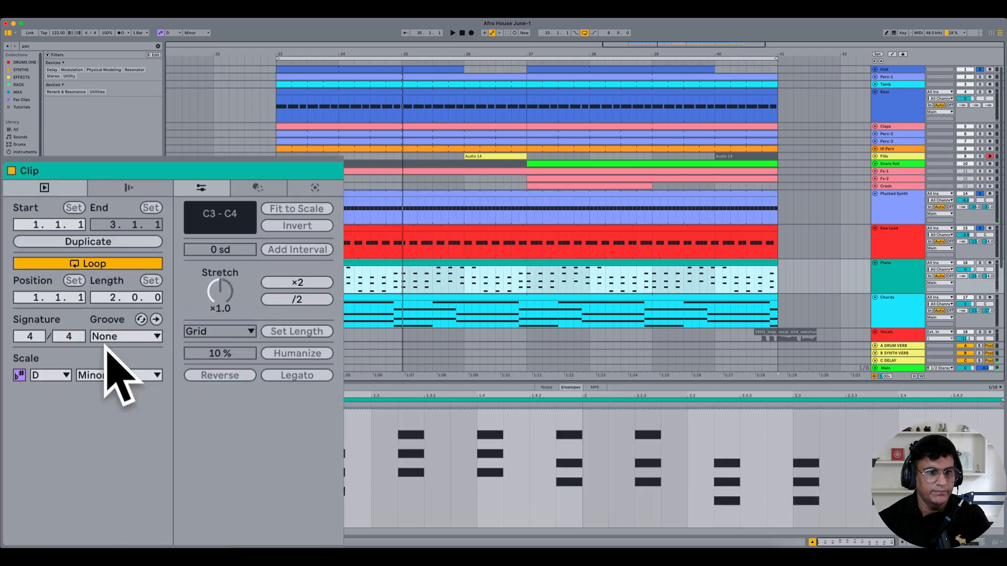
left_click(50, 454)
left_click(140, 367)
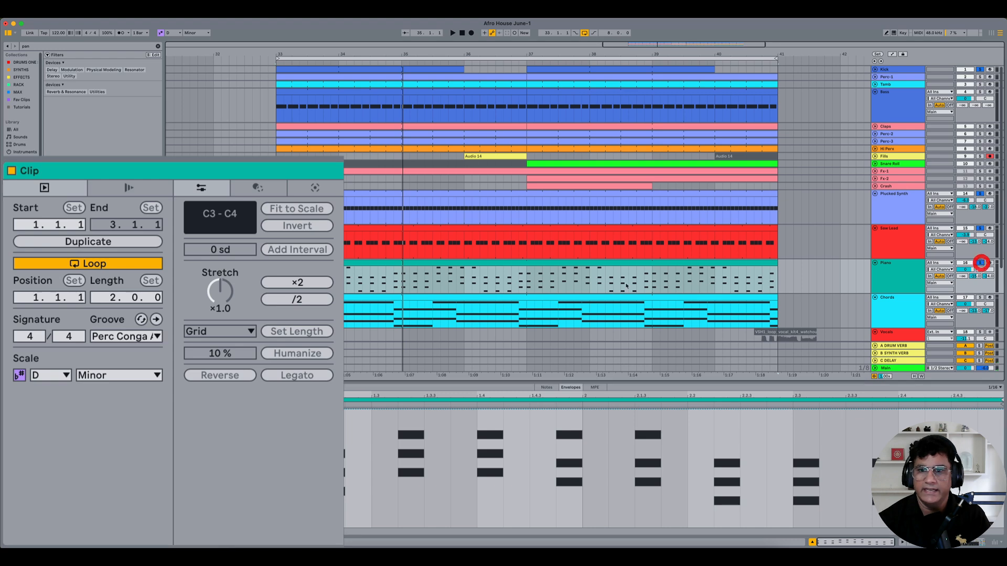
key("space")
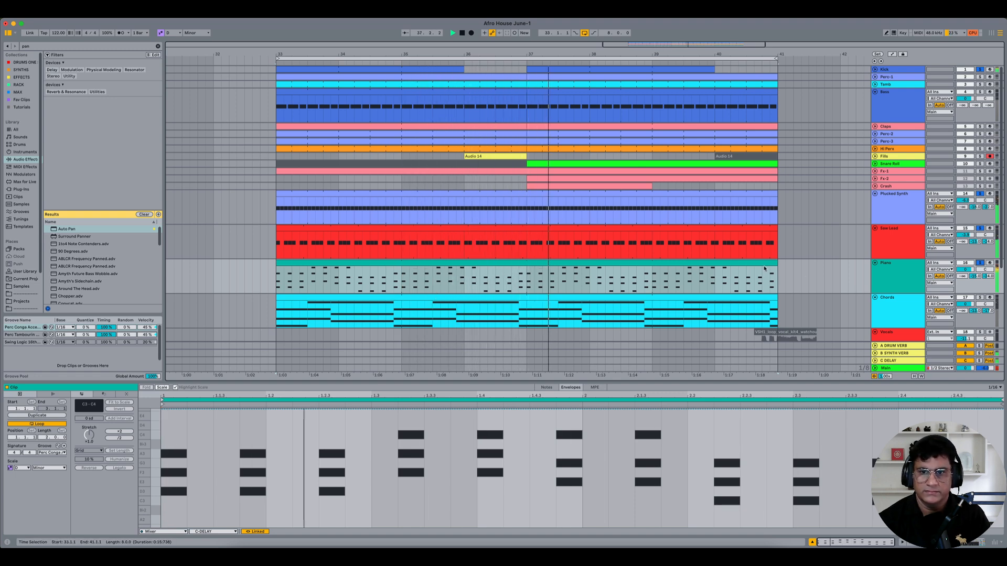
- Set the groove of all the Piano clips to None and play the section for comparison
left_click(244, 275)
left_click(309, 263)
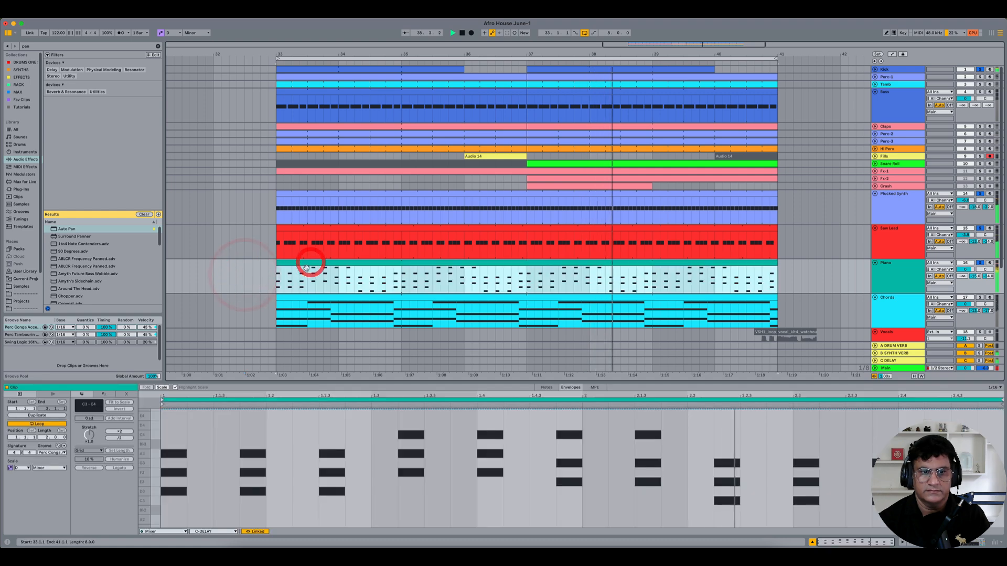
left_click(48, 451)
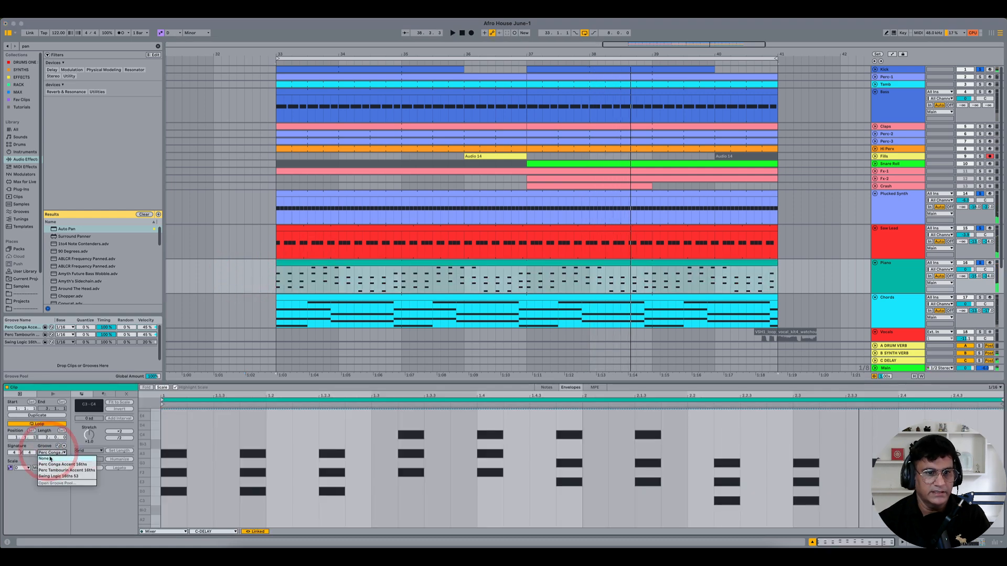
left_click(49, 457)
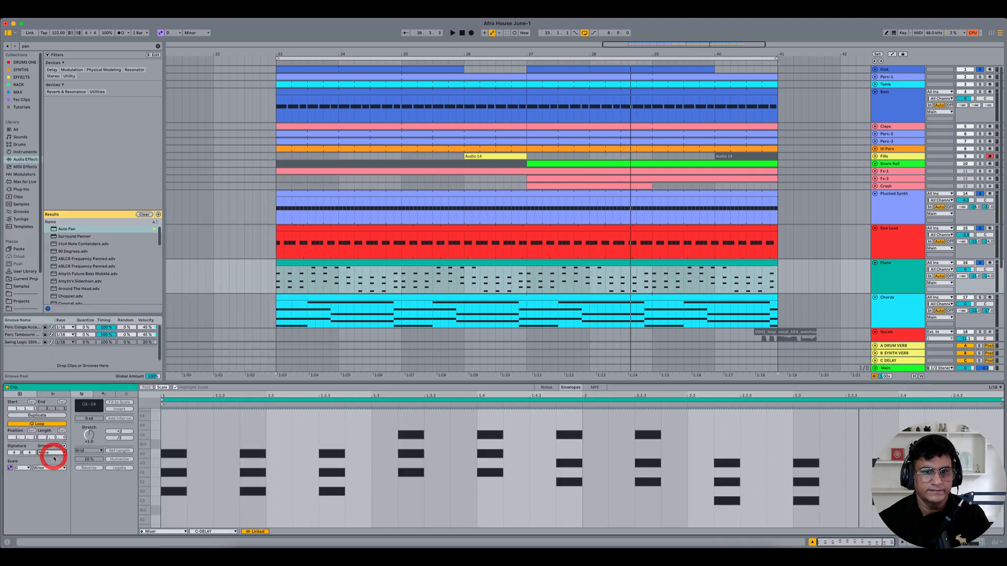
key("space")
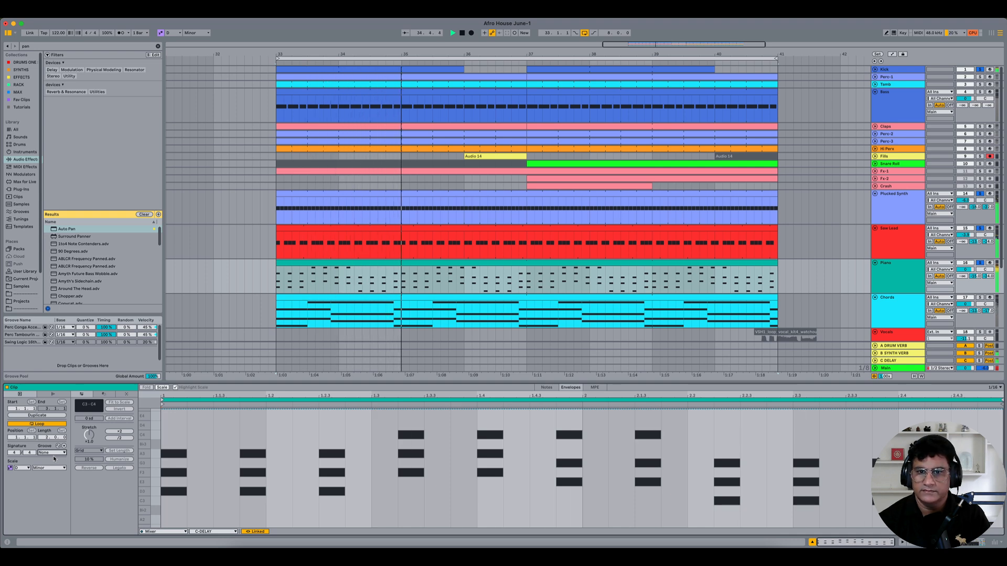
- Assign the Swing Logic 16ths 53 groove to the Piano clips and play the section
left_click(52, 453)
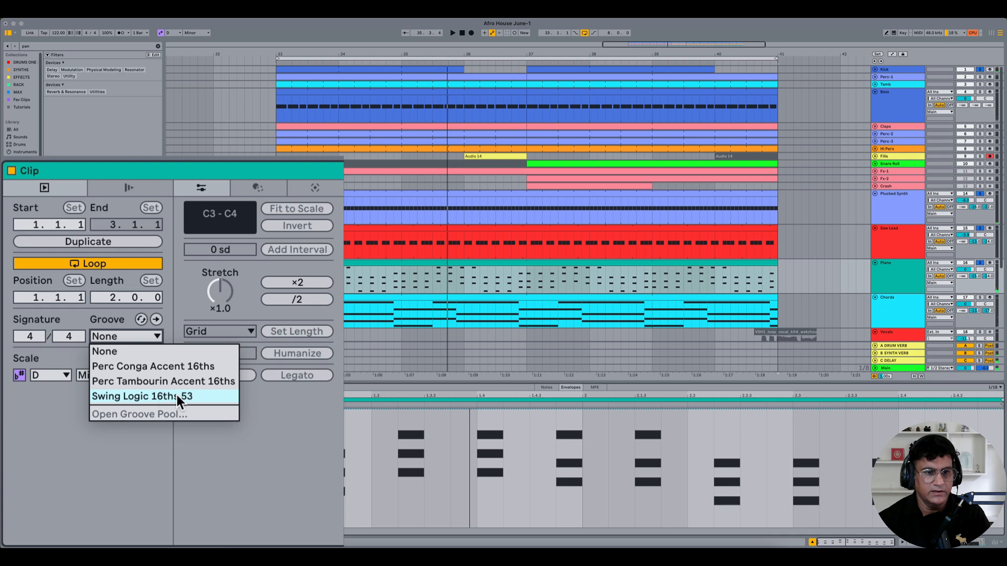
left_click(177, 395)
key("space")
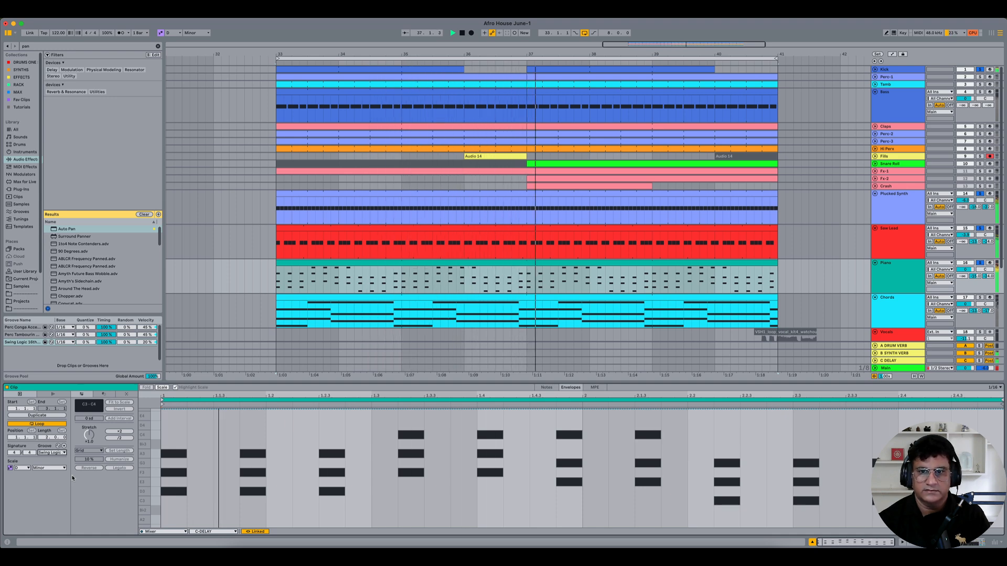
- Turn off solo on the Piano, Saw Lead, Plucked Synth and Kick tracks
left_click(980, 262)
left_click(979, 228)
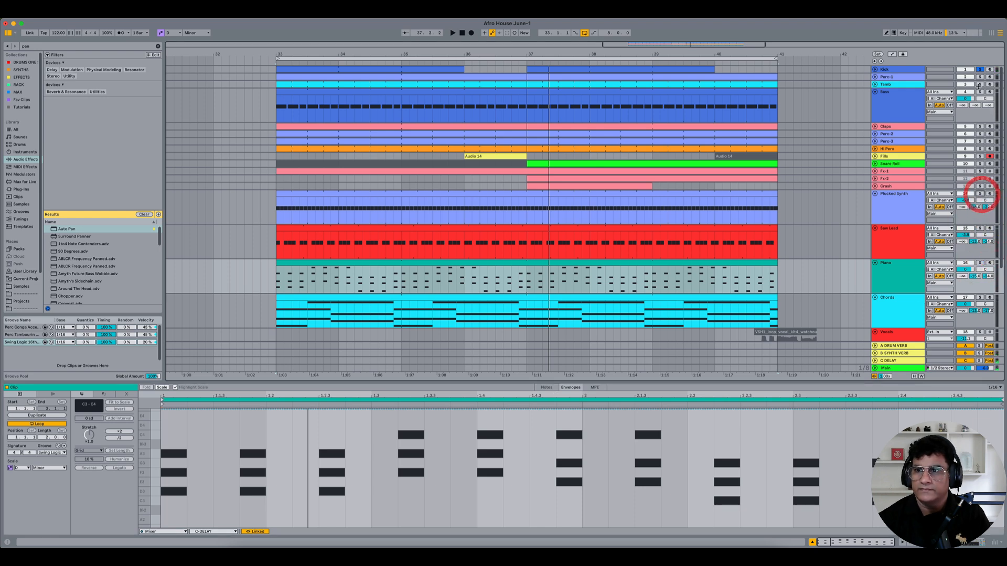
left_click(979, 69)
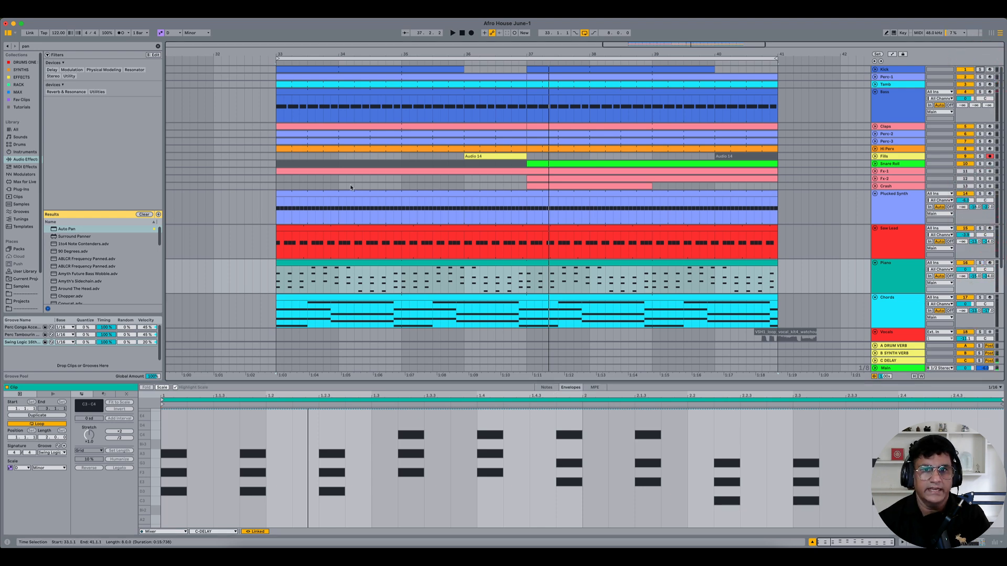
- Humanize all notes of the Perc-2, Perc-3 and Hi Perc clips with an amount of 20 %, with Focus turned off
left_click(875, 133)
left_click(874, 168)
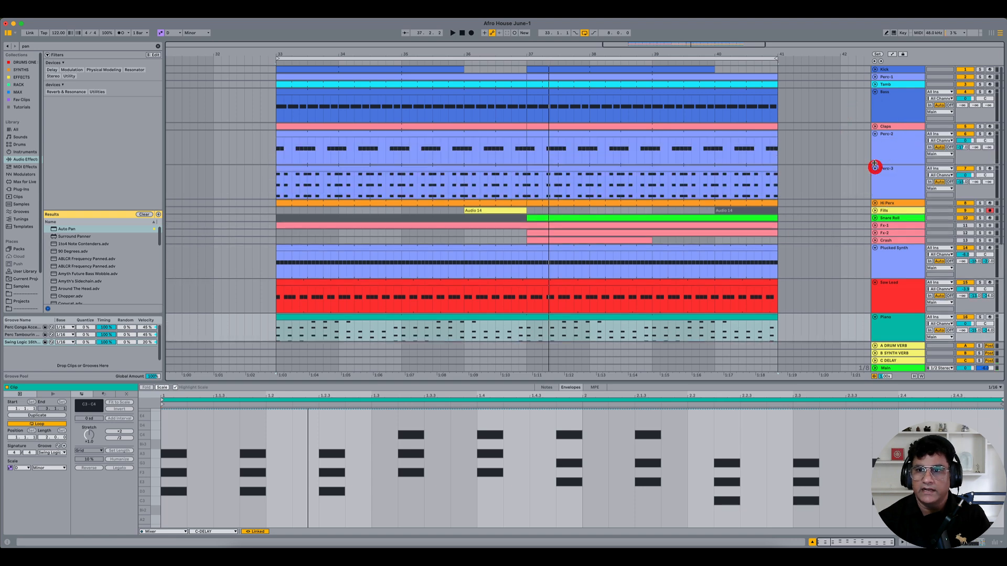
left_click(307, 132)
left_click(633, 168, "shift")
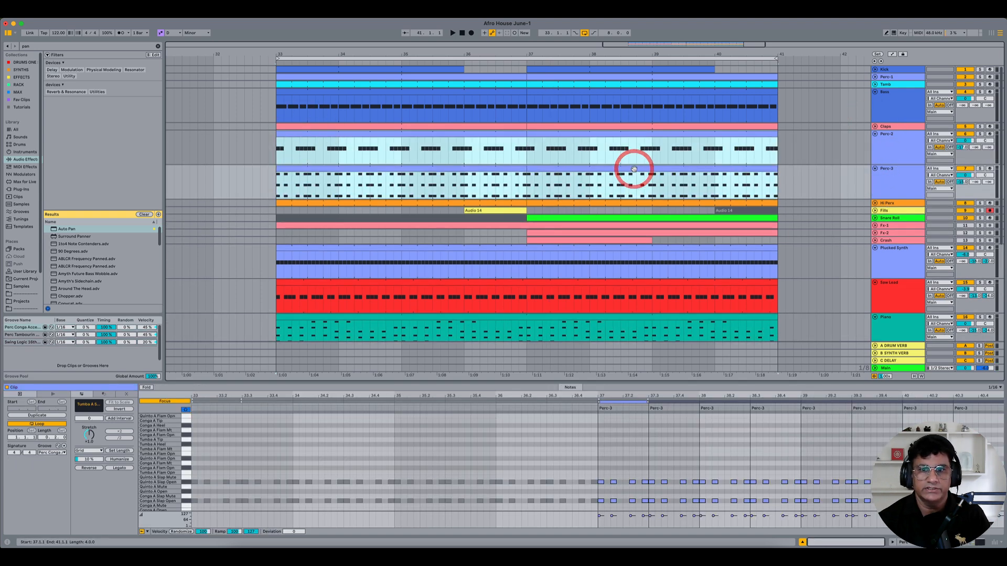
scroll(631, 167, "down", 1)
left_click(480, 175, "shift")
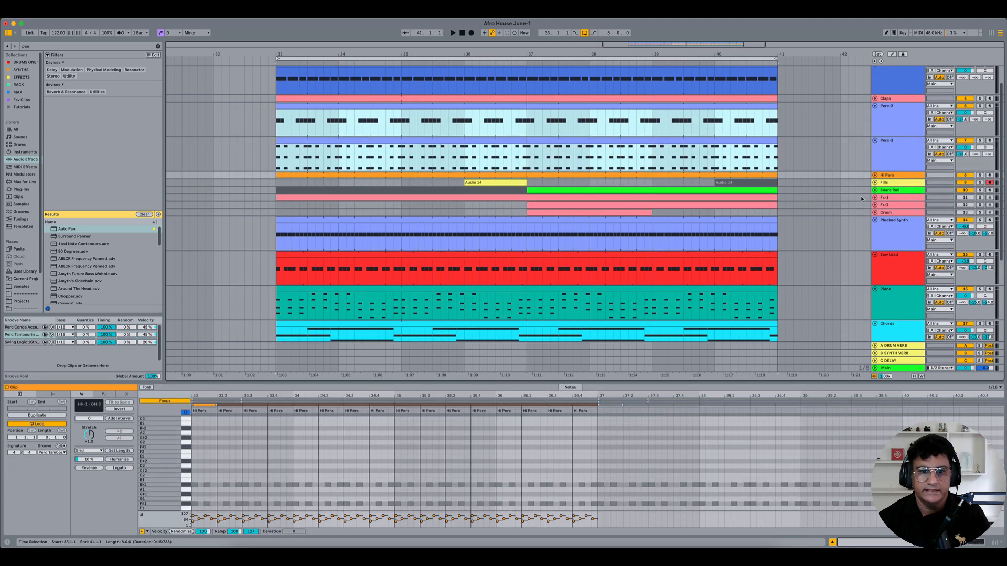
left_click_drag(356, 380, 361, 333)
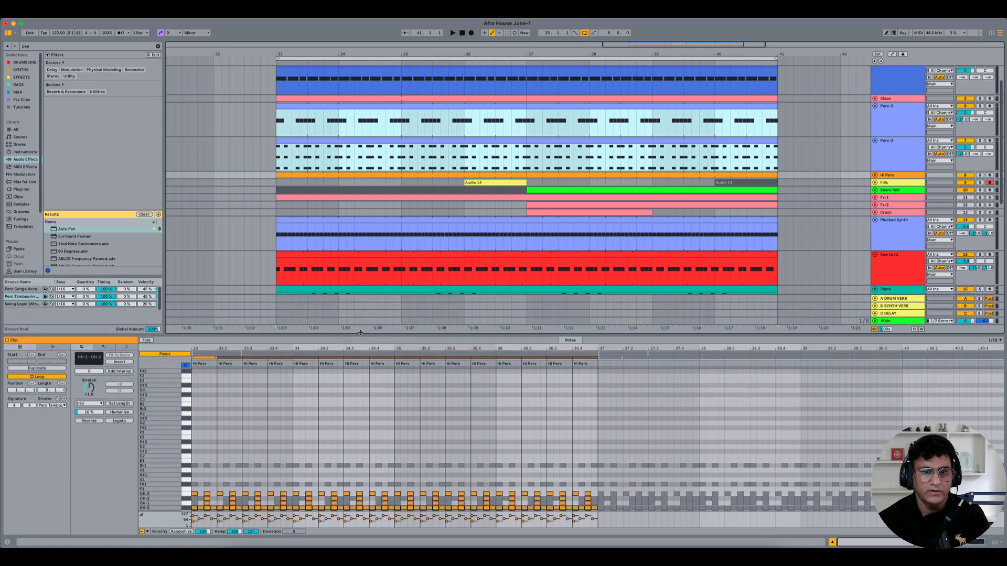
left_click(174, 354)
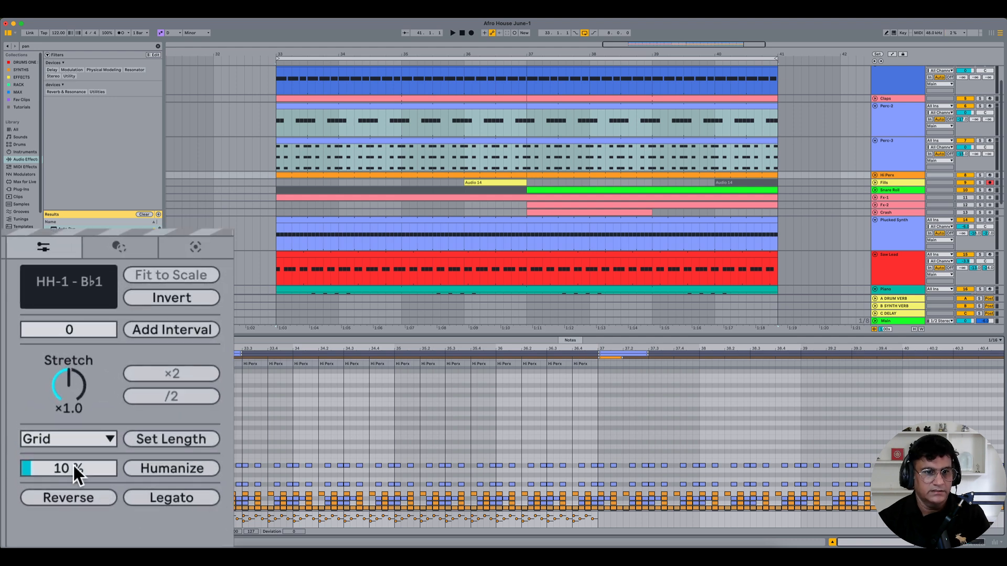
left_click_drag(69, 468, 68, 465)
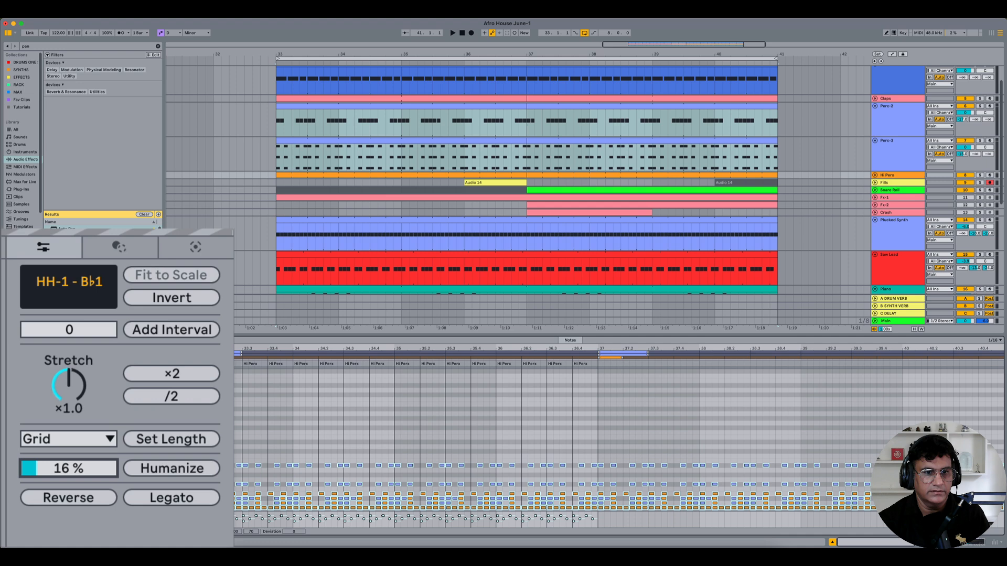
left_click(174, 464)
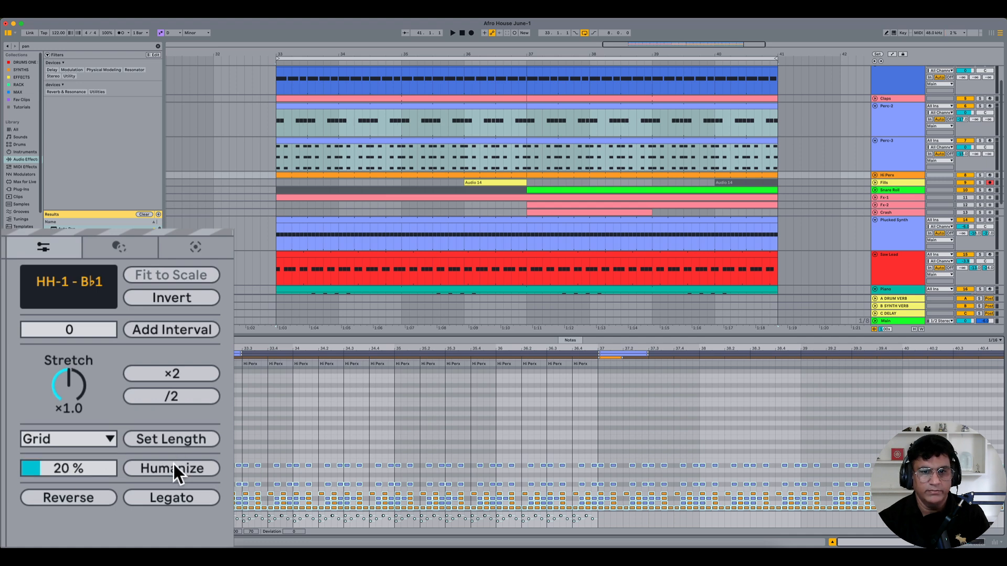
- Play the humanized percussion with Kick, Perc-1, Bass, Perc-2 and Perc-3 soloed, and clear the solos
scroll(862, 177, "up", 2)
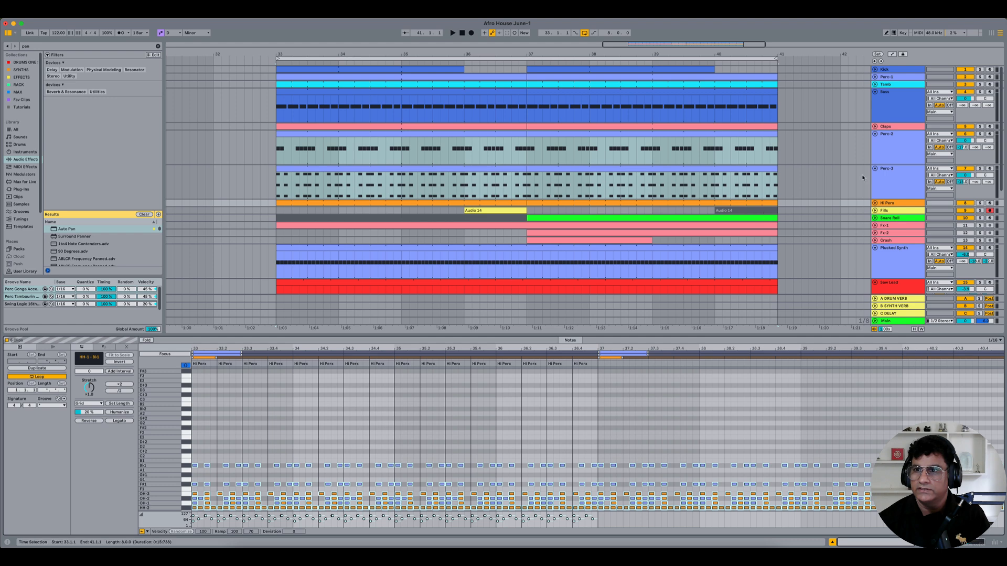
left_click(979, 70)
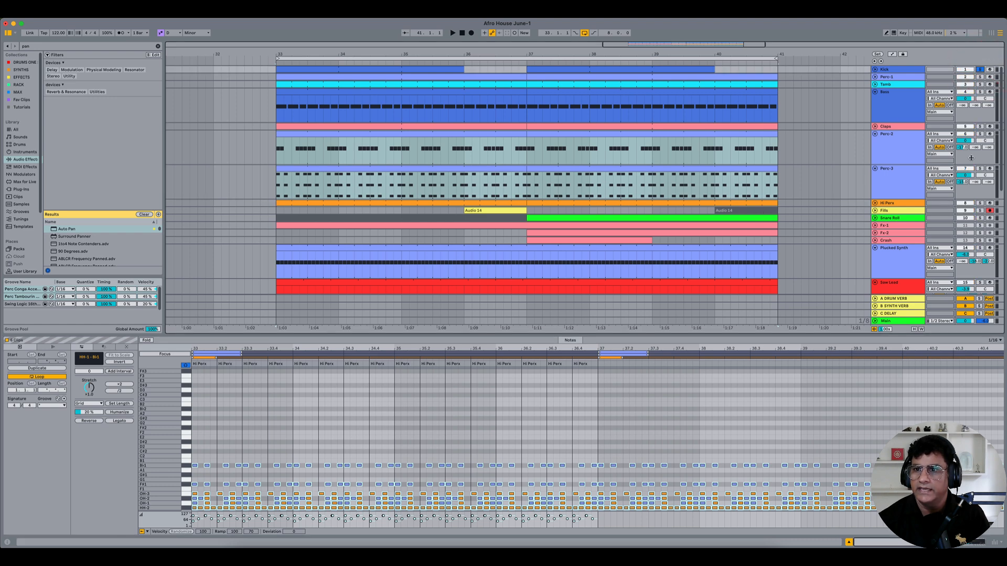
left_click(980, 135)
left_click(979, 169)
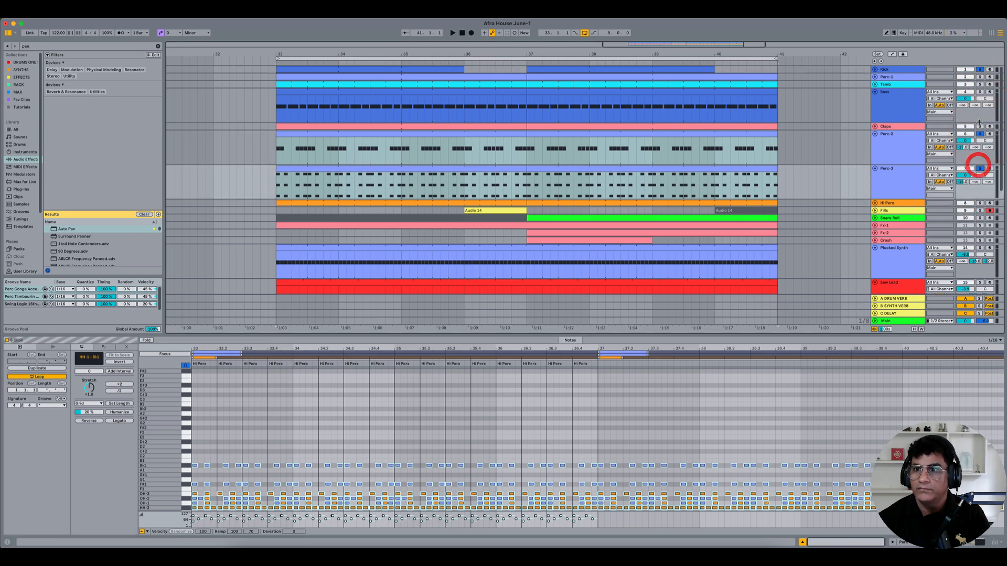
left_click(980, 92)
left_click(979, 77)
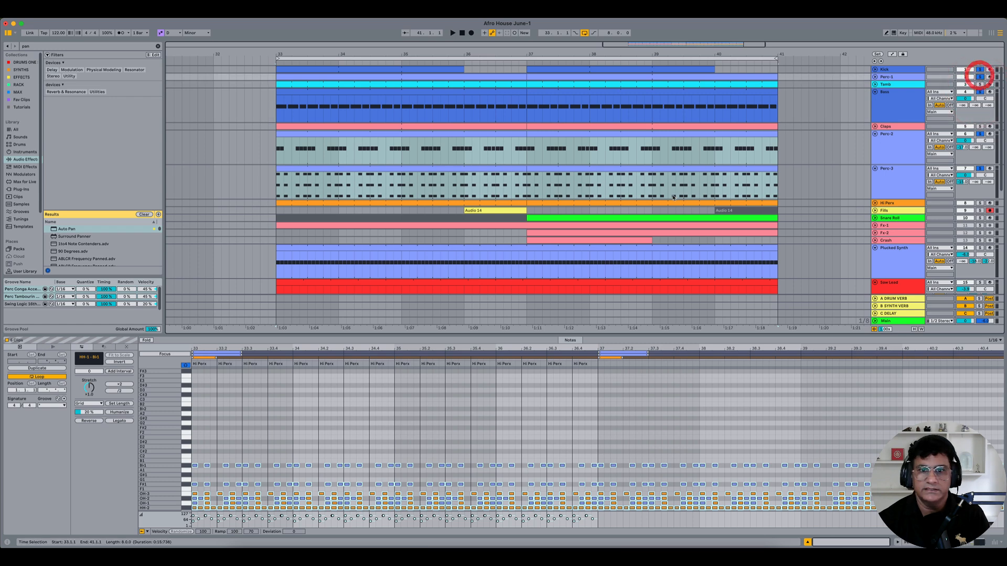
key("space")
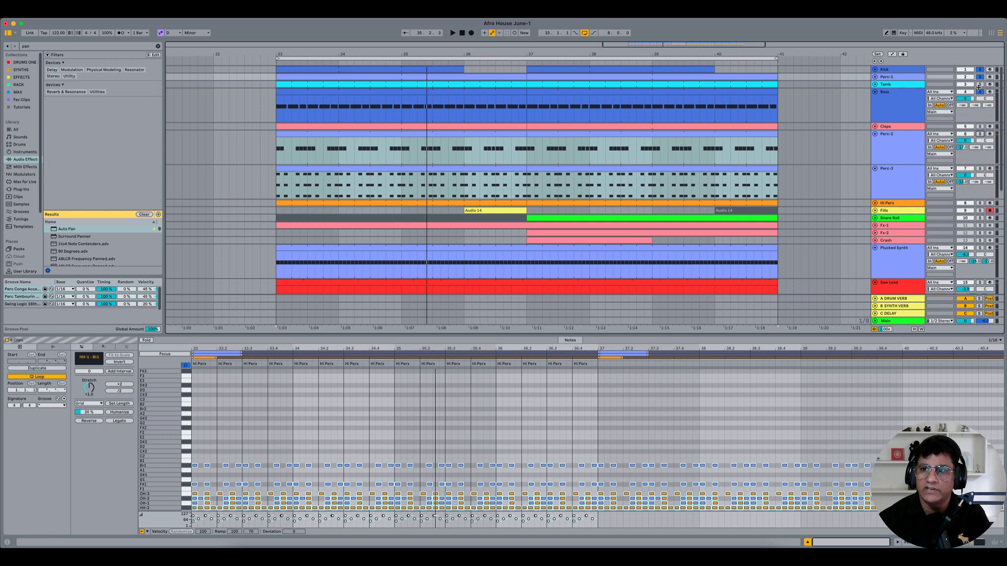
left_click(979, 84)
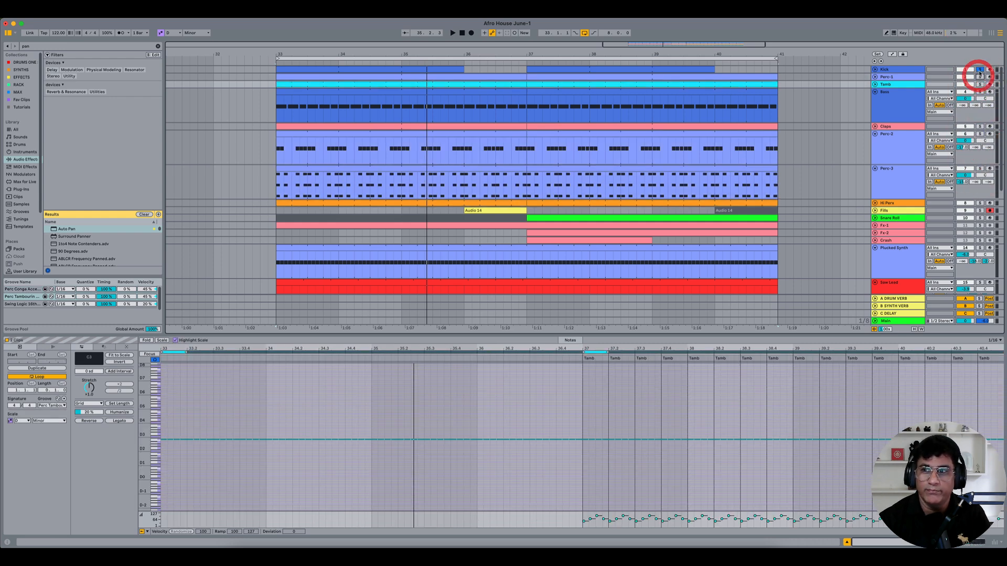
- Humanize the notes of the Plucked Synth and Saw Lead clips with the amount at 20 %
scroll(464, 212, "down", 5)
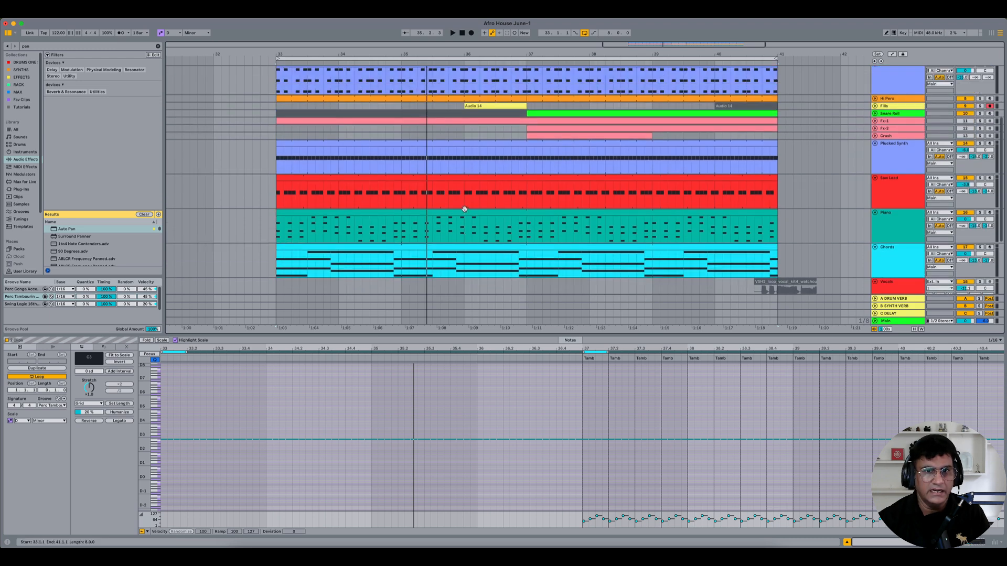
left_click(290, 141)
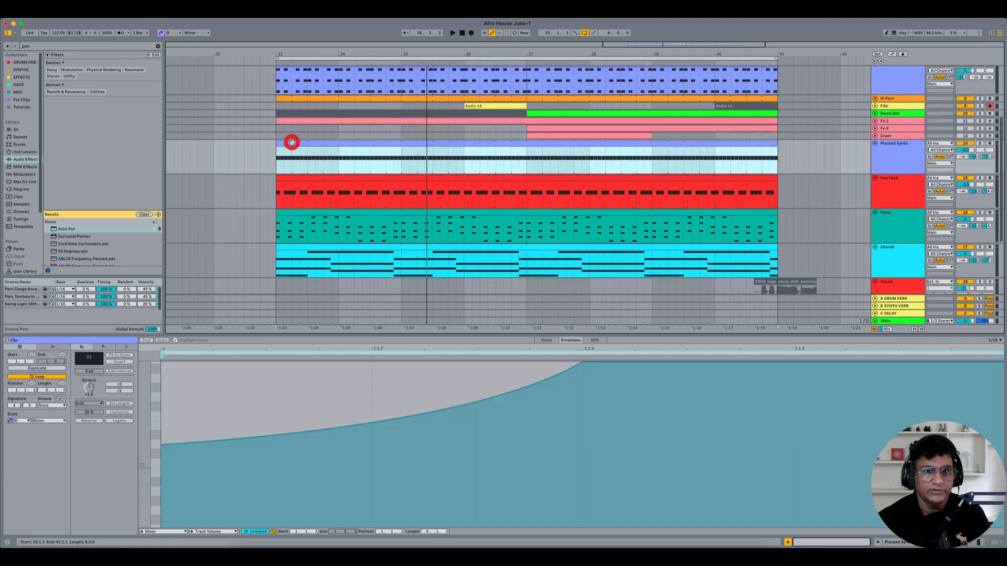
left_click(348, 176, "shift")
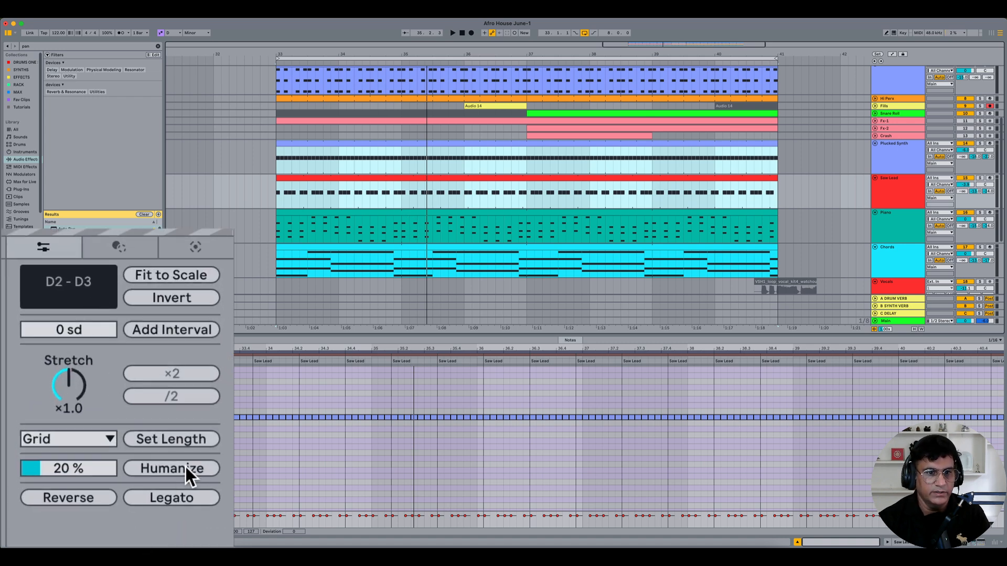
left_click(185, 467)
- Listen to the humanized Plucked Synth and Saw Lead soloed together with the Kick, and turn off solo on the two synth tracks
key("space")
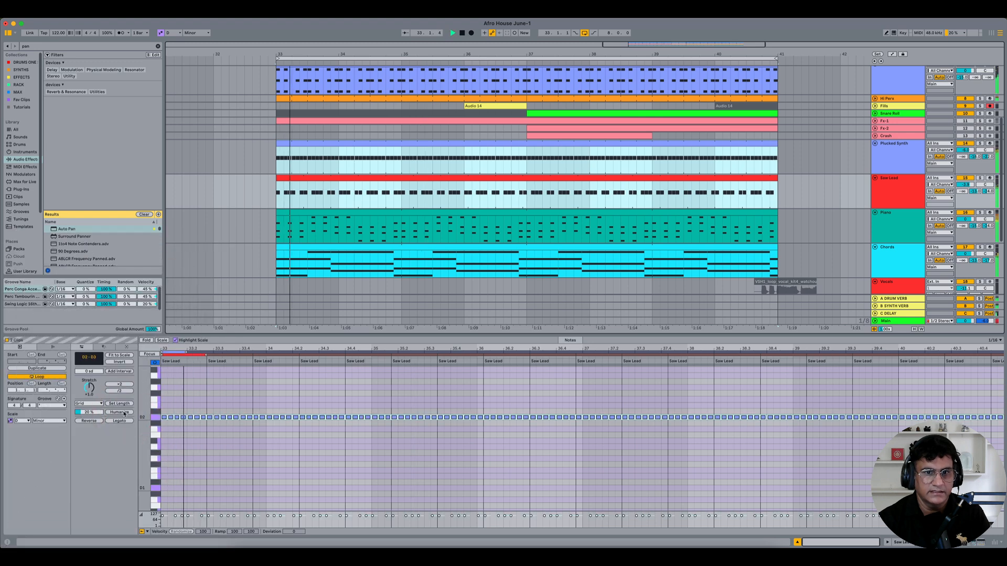
left_click(979, 143)
scroll(905, 153, "up", 4)
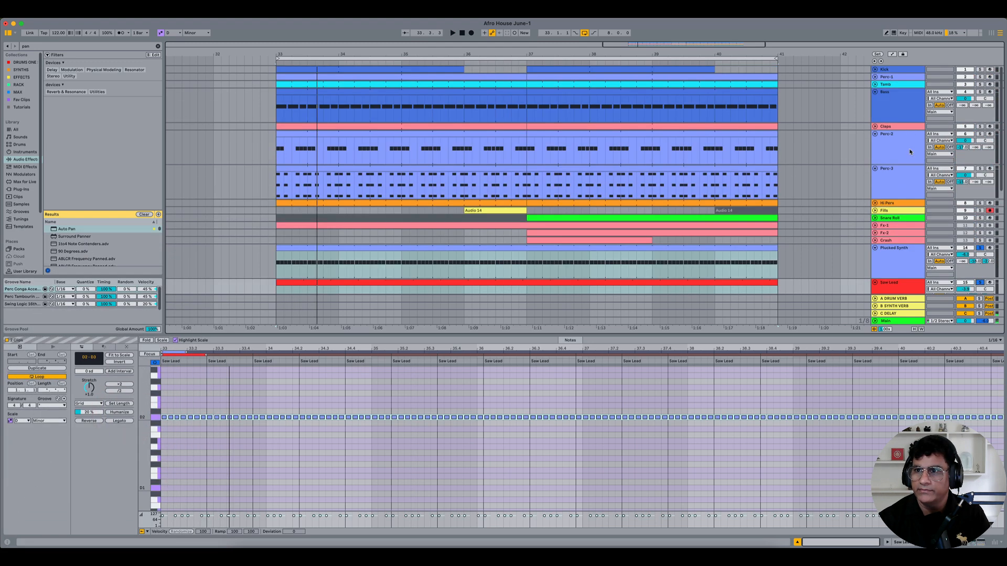
left_click(979, 69)
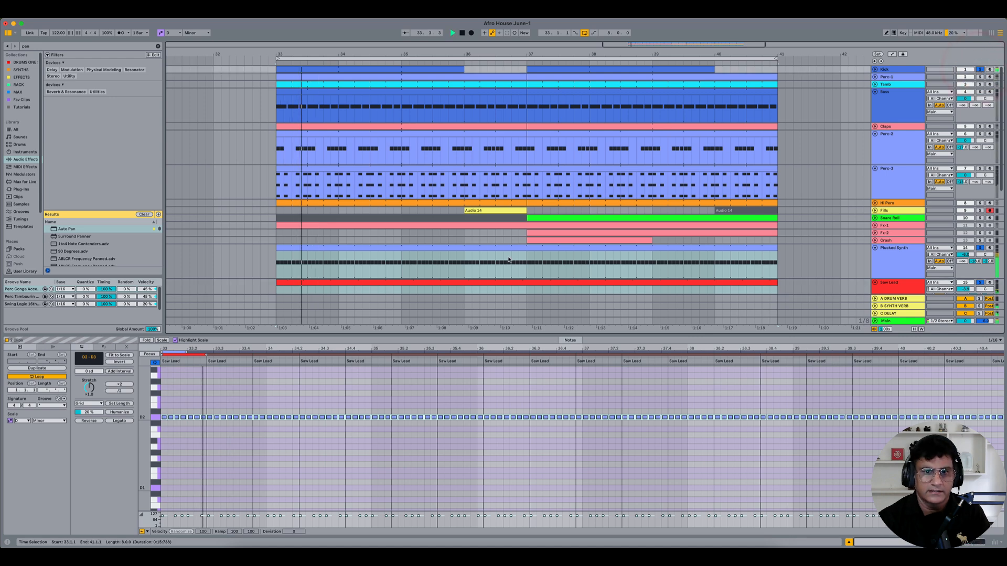
scroll(508, 260, "down", 3)
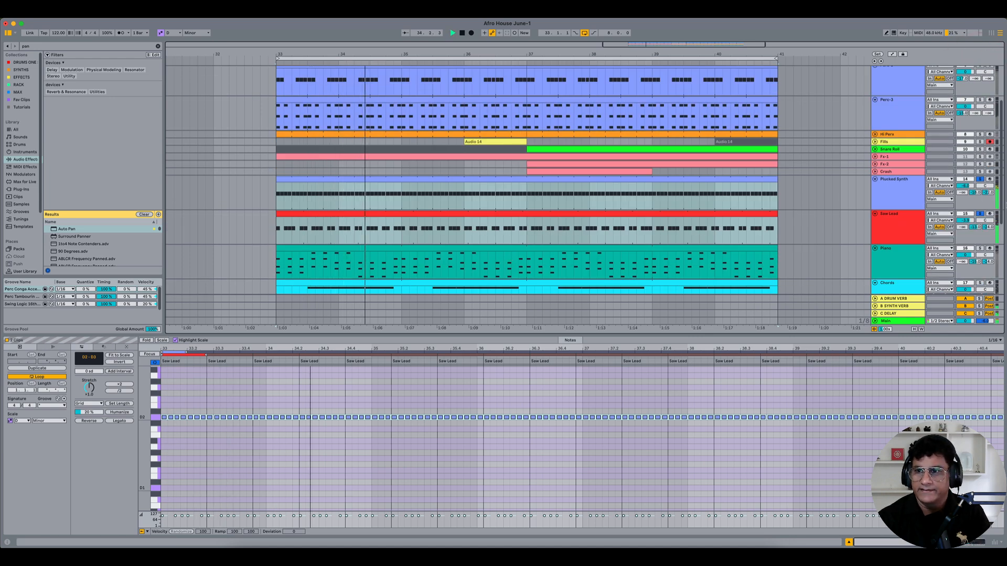
left_click(978, 180)
- Open the Piano clip and switch its editor from envelopes to notes
scroll(977, 180, "down", 2)
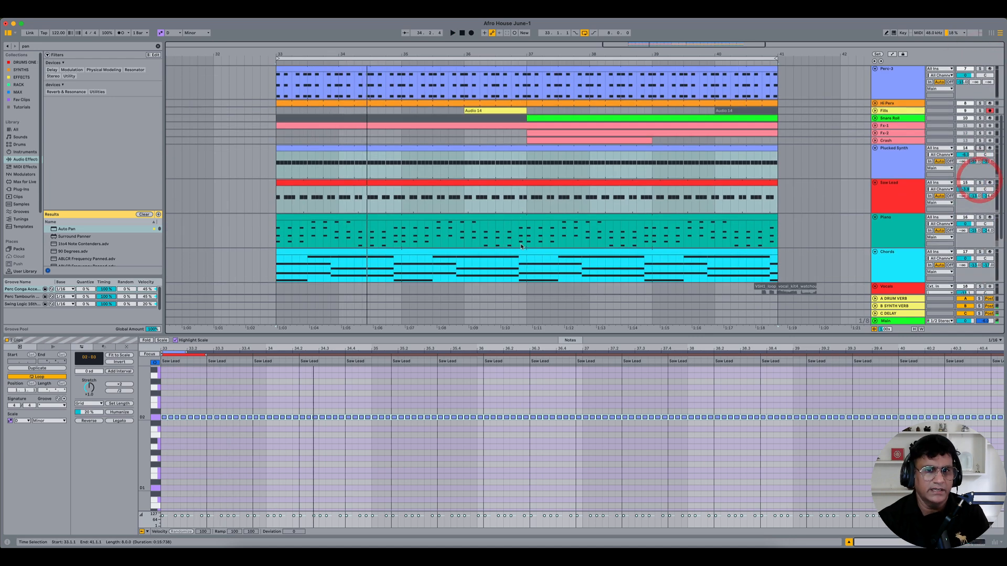
left_click(430, 217)
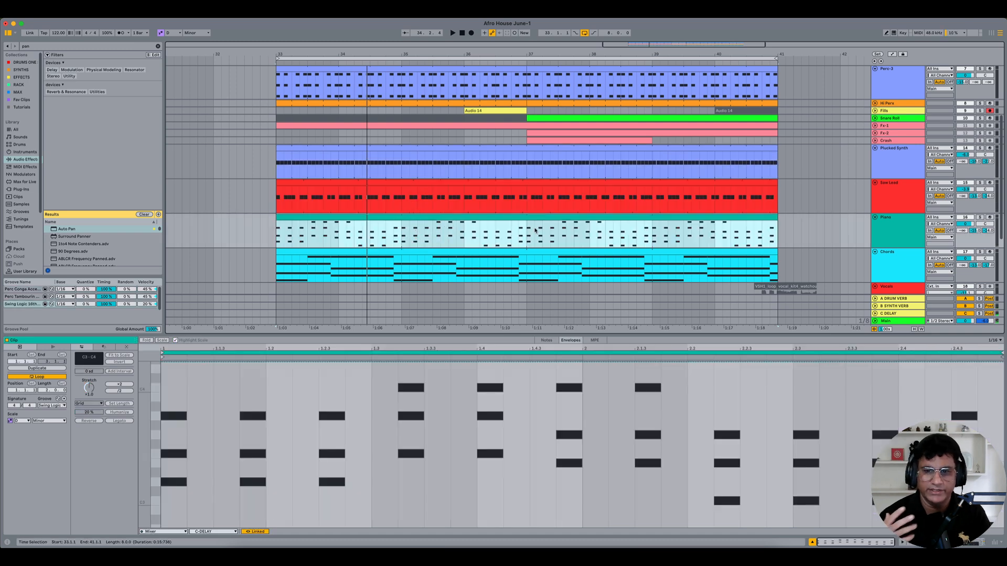
left_click(547, 340)
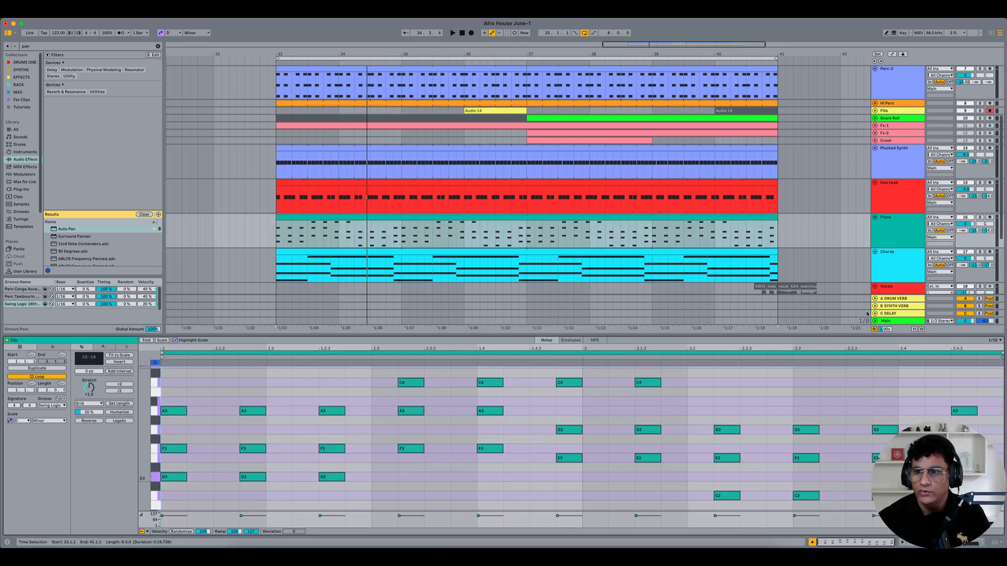
- Show the mixer in place of the clip view and turn off solo on the Kick track
left_click(900, 321)
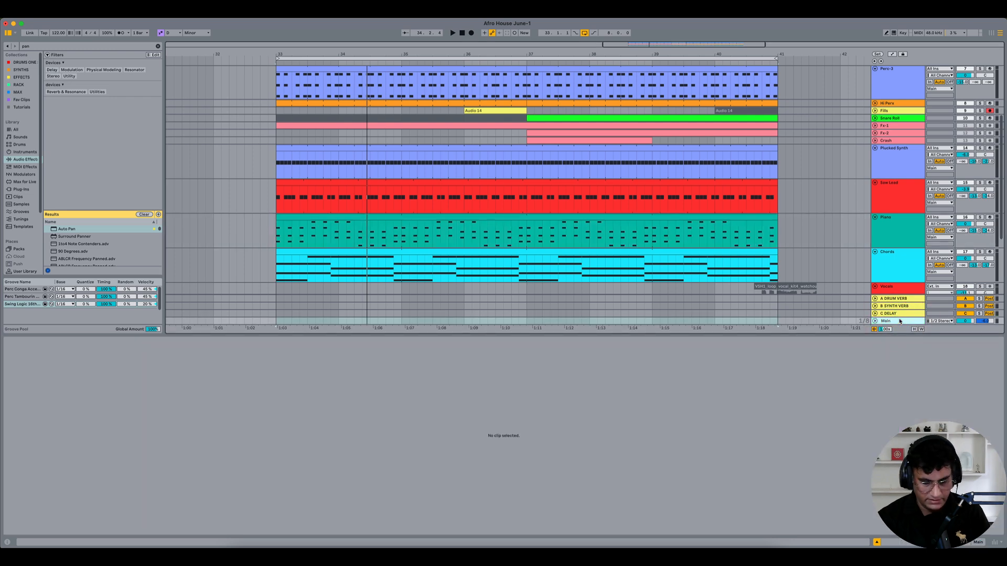
key("super+alt+m")
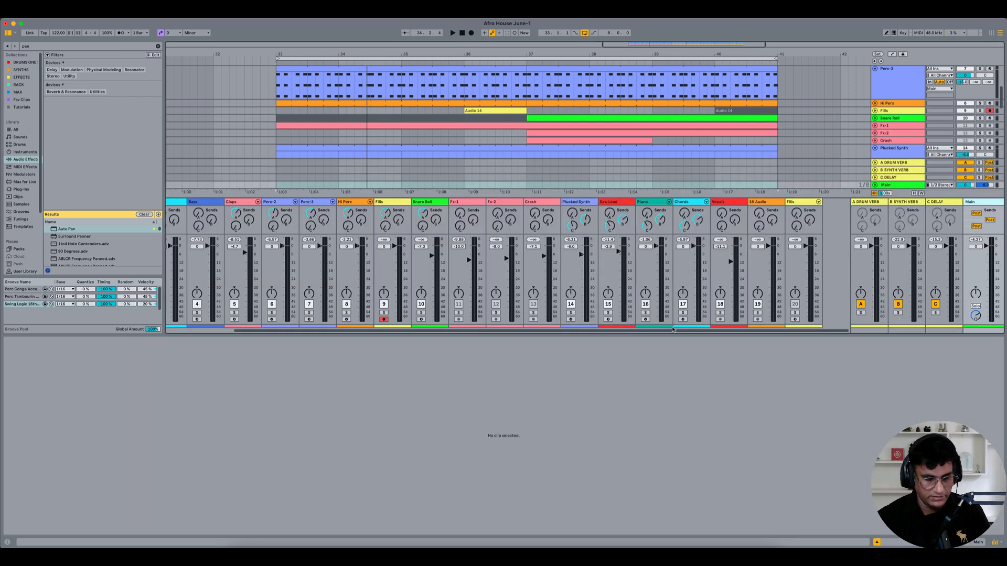
key("super+alt+l")
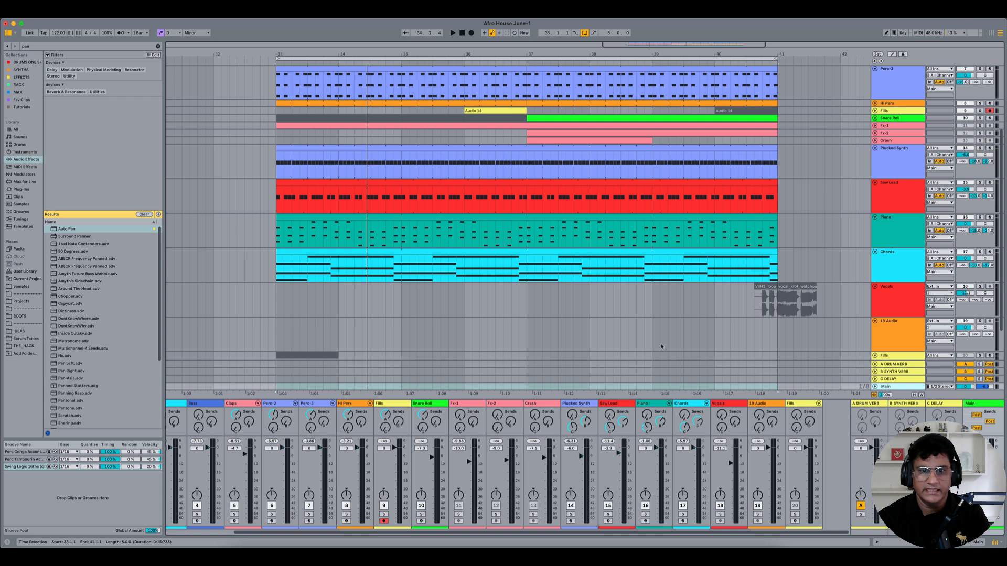
scroll(882, 256, "up", 5)
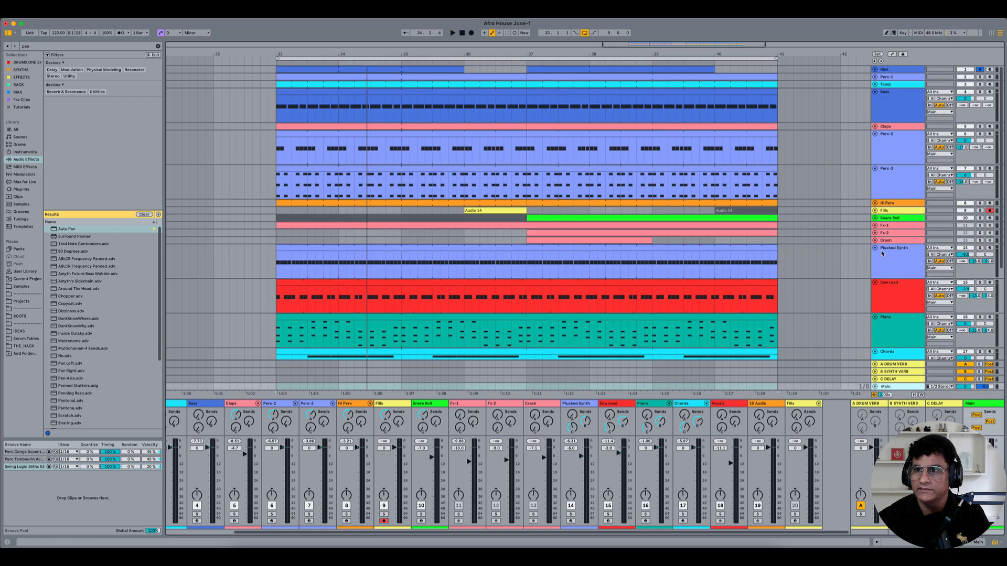
scroll(706, 233, "down", 7)
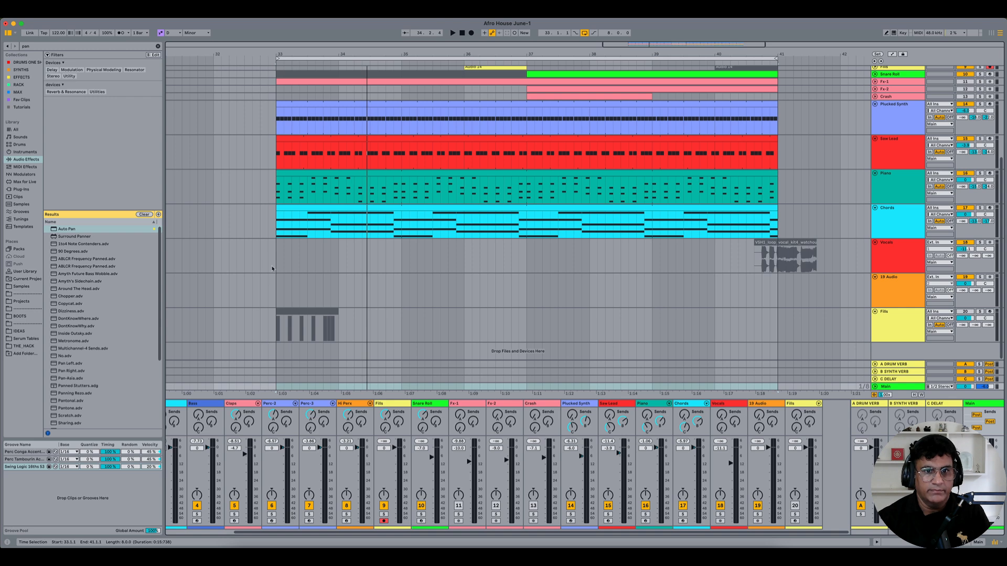
- Play the full arrangement from bar 33 to check the level of the Main track
left_click(274, 257)
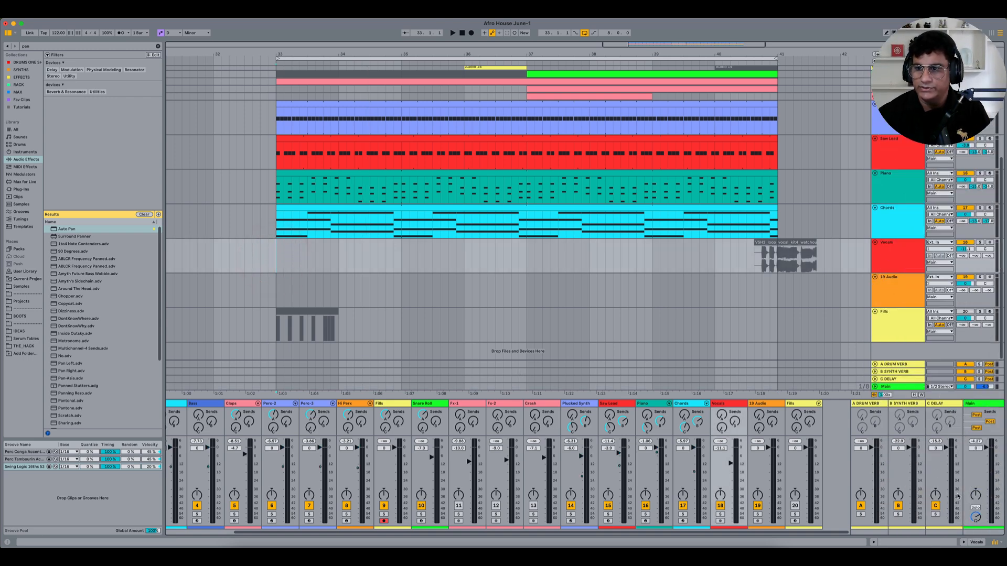
key("space")
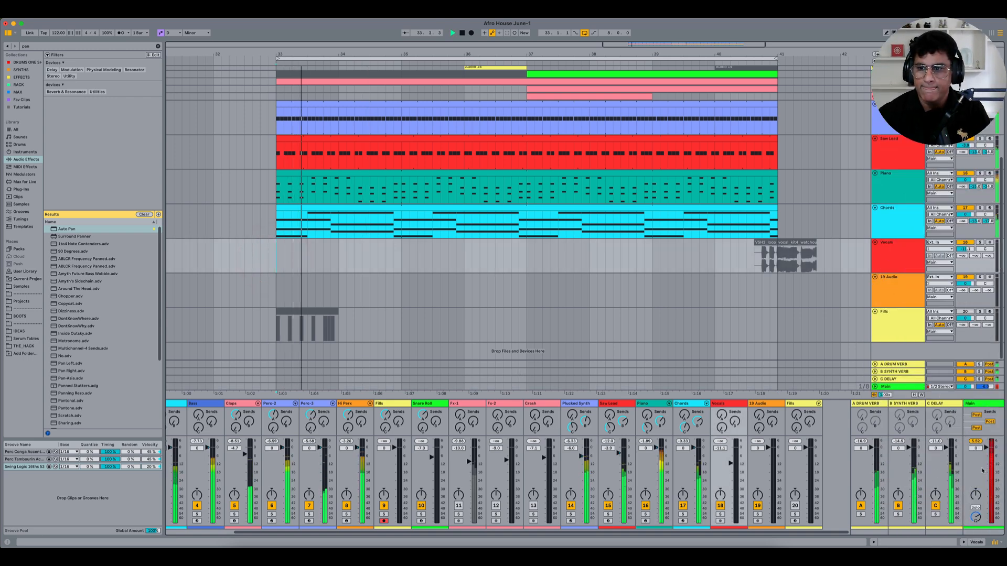
- Add a Glue Compressor to the Main track and enable its Soft clip option
double_click(979, 404)
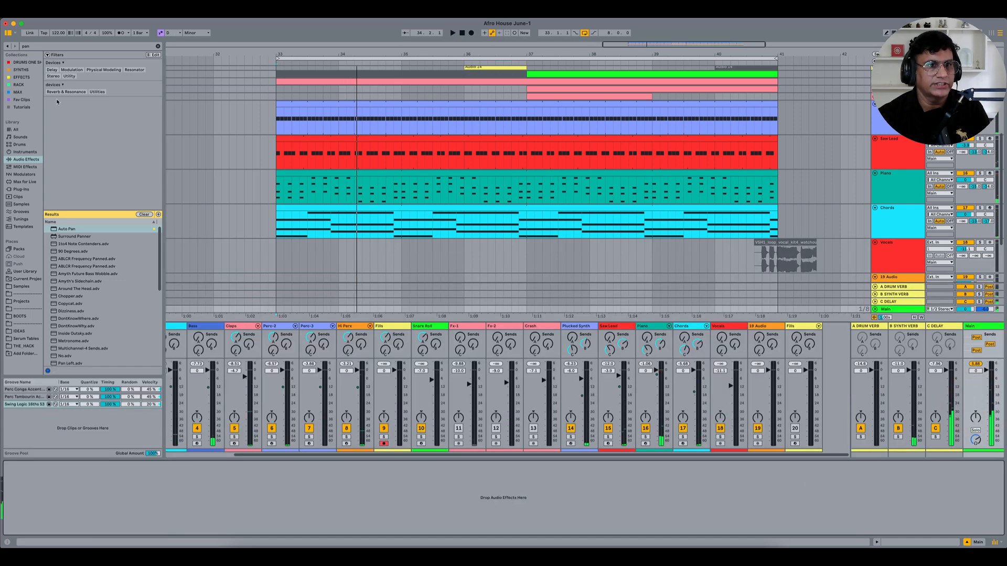
left_click(143, 214)
left_click(33, 46)
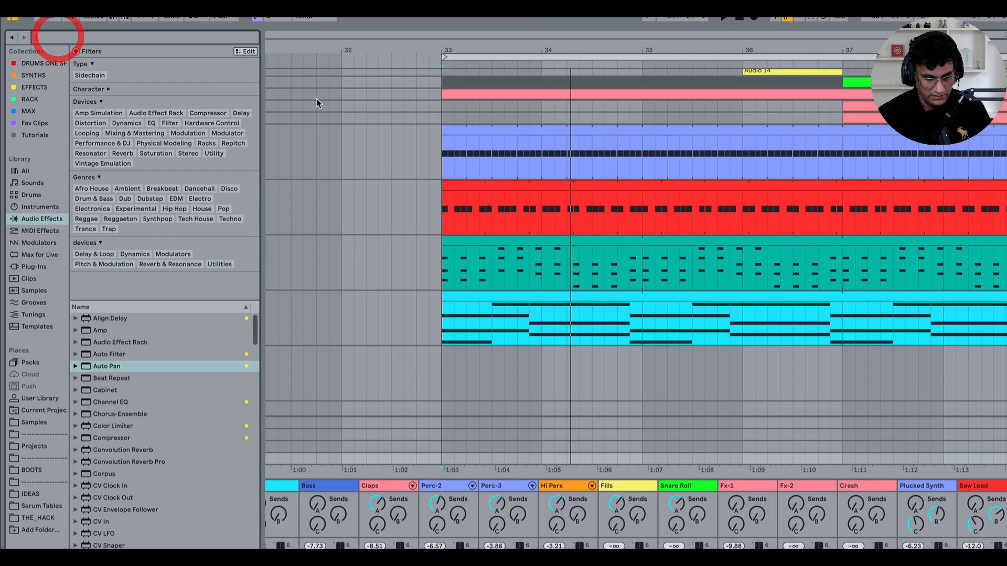
type("glu")
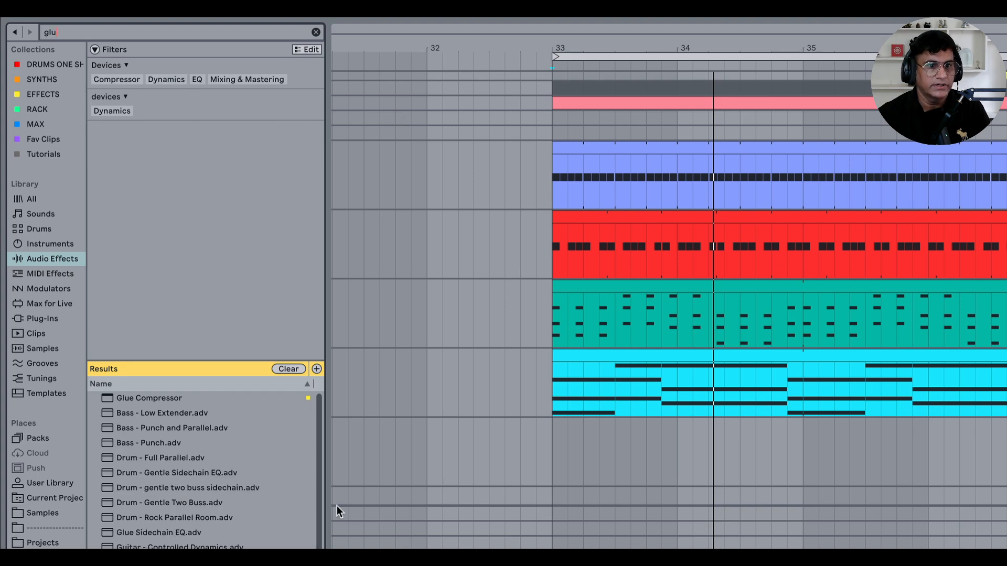
double_click(182, 400)
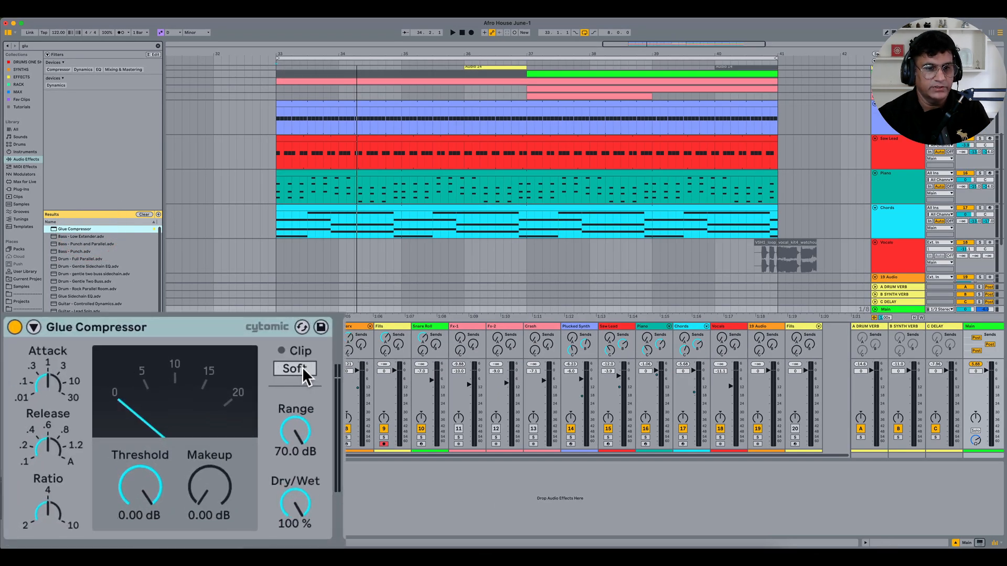
left_click(302, 368)
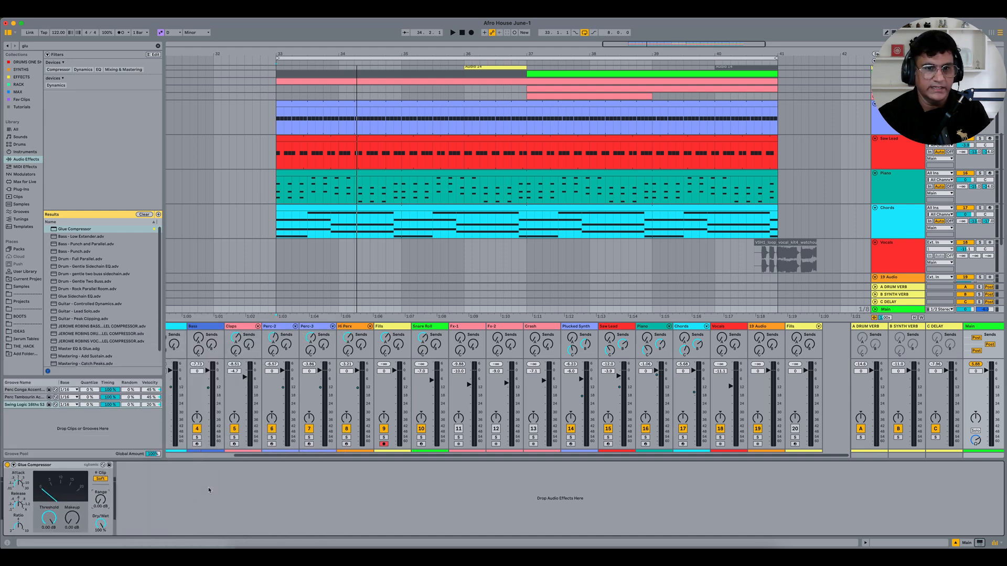
- Play the arrangement through the Glue Compressor to check the Main level, and hide the mixer
key("space")
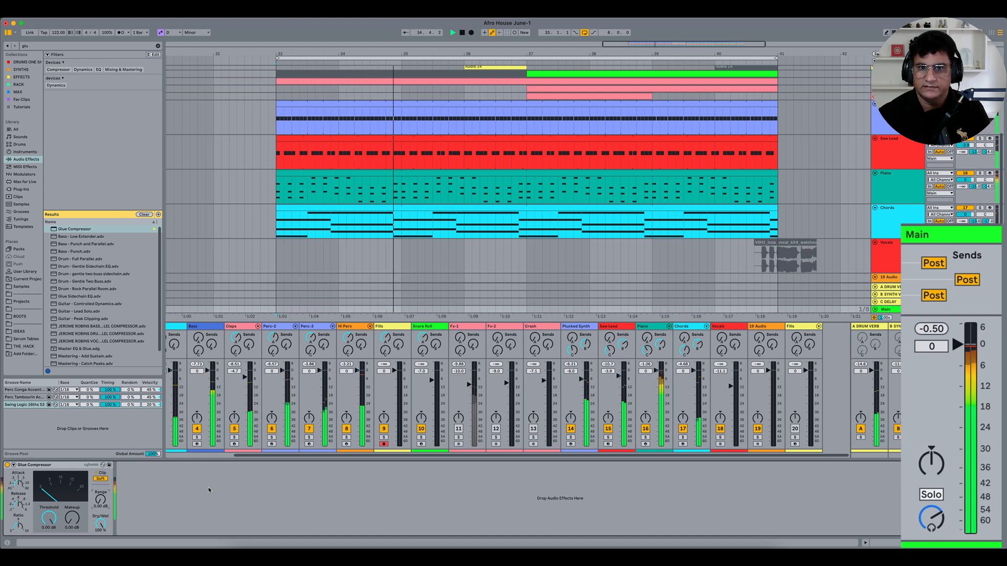
key("space")
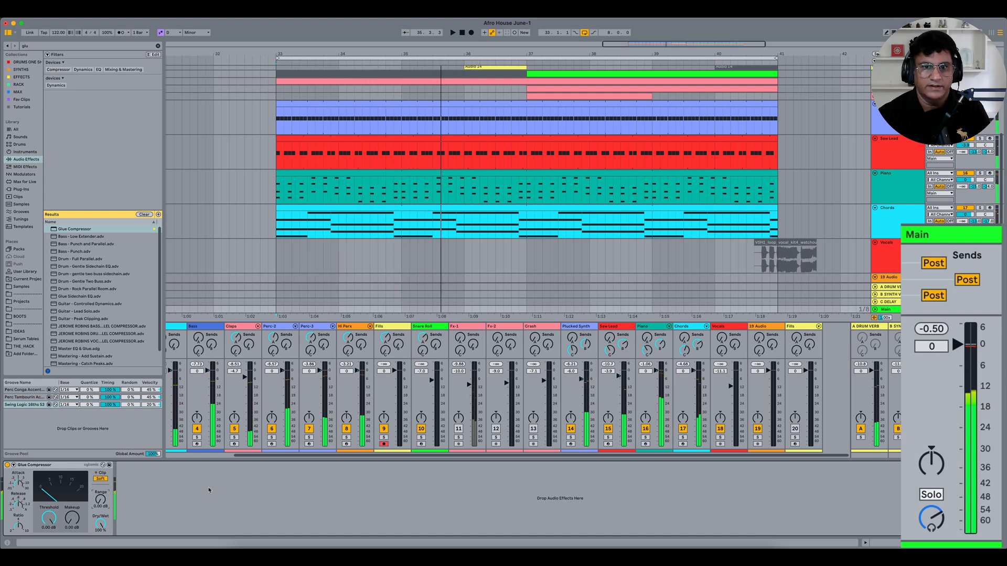
left_click(322, 507)
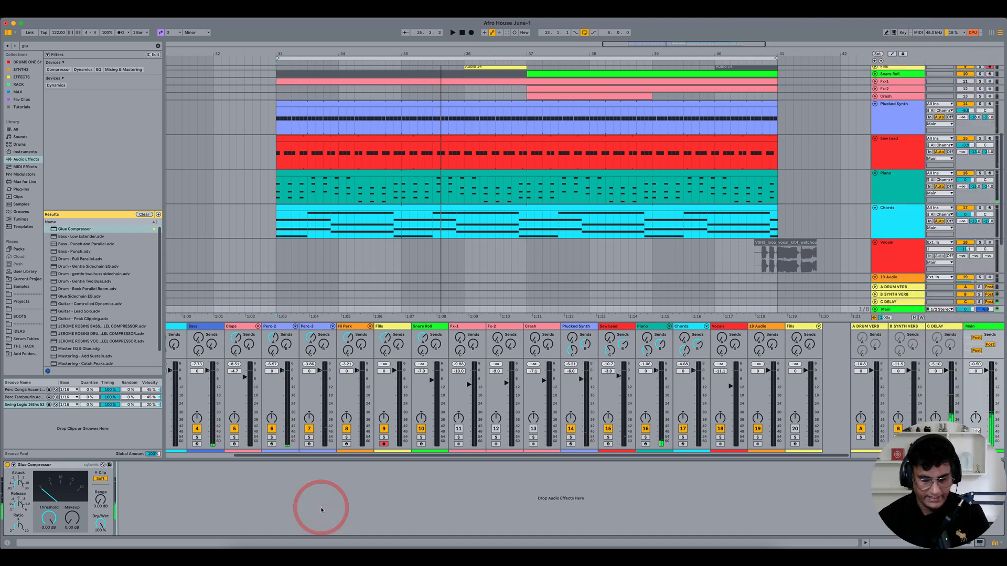
key("super+alt+m")
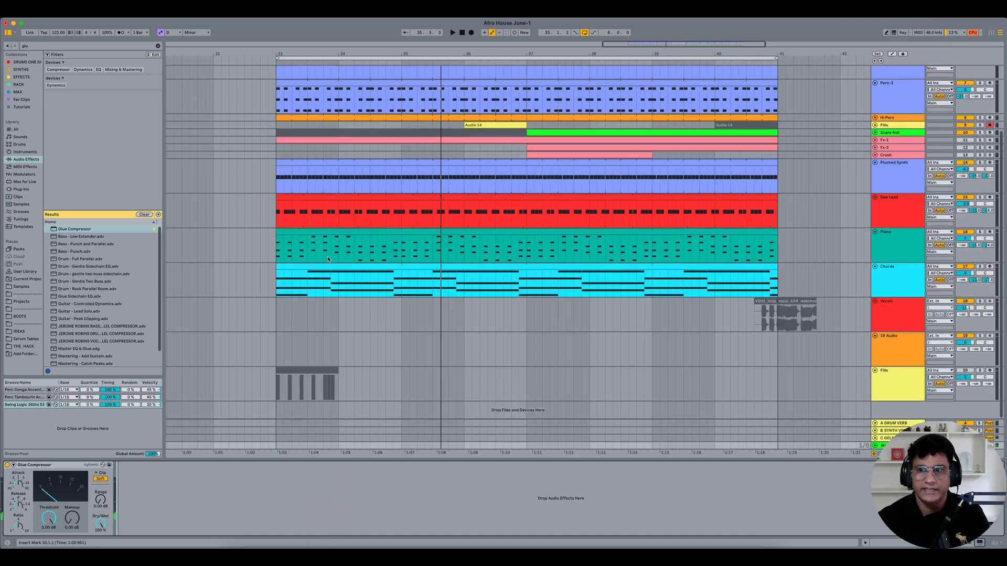
- Fold all the tracks from Bass down to Chords
scroll(317, 257, "up", 4)
left_click(885, 101)
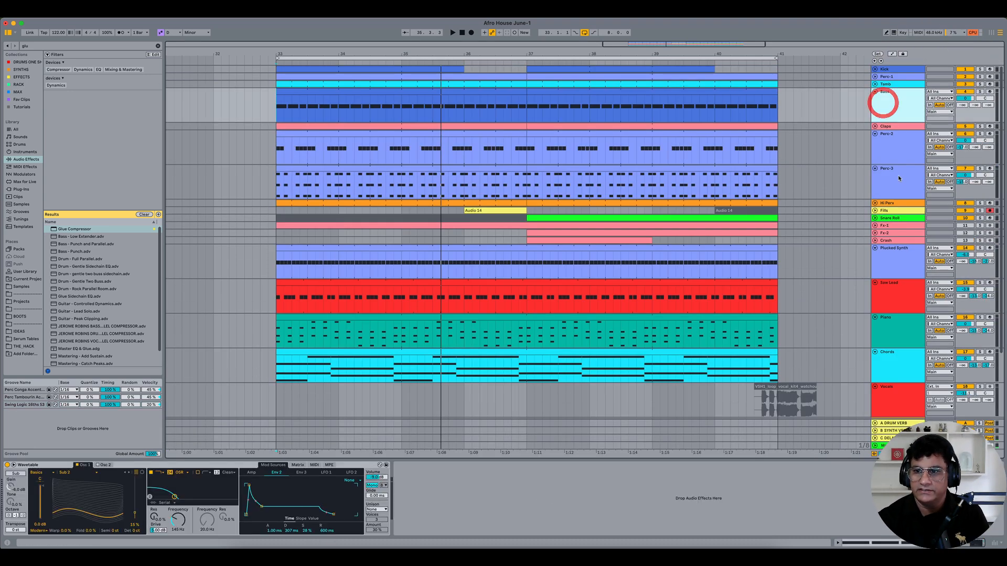
scroll(896, 210, "down", 1)
left_click(906, 320, "shift")
key("Left")
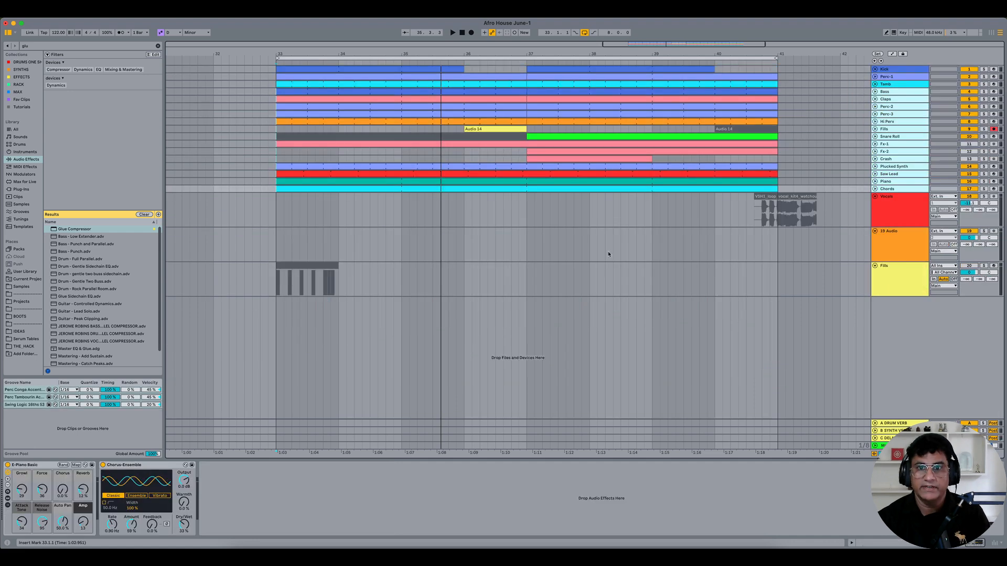
- Duplicate the Kick to Chords clips of bars 33 to 41 directly behind themselves and extend the loop to bar 49
mouse_move(346, 54)
left_mouse_down()
mouse_move(326, 31)
mouse_move(338, 36)
left_mouse_up()
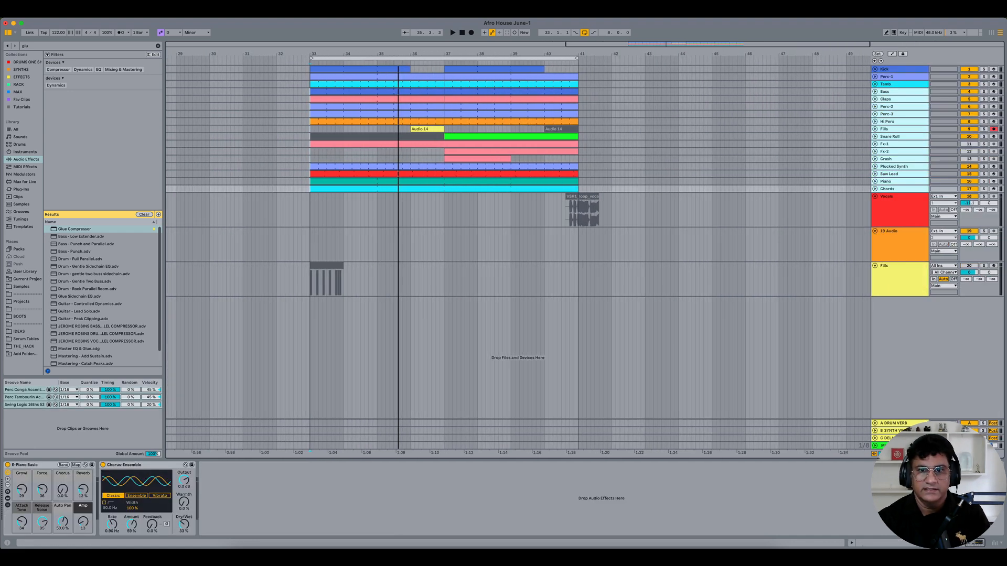
left_click(353, 68)
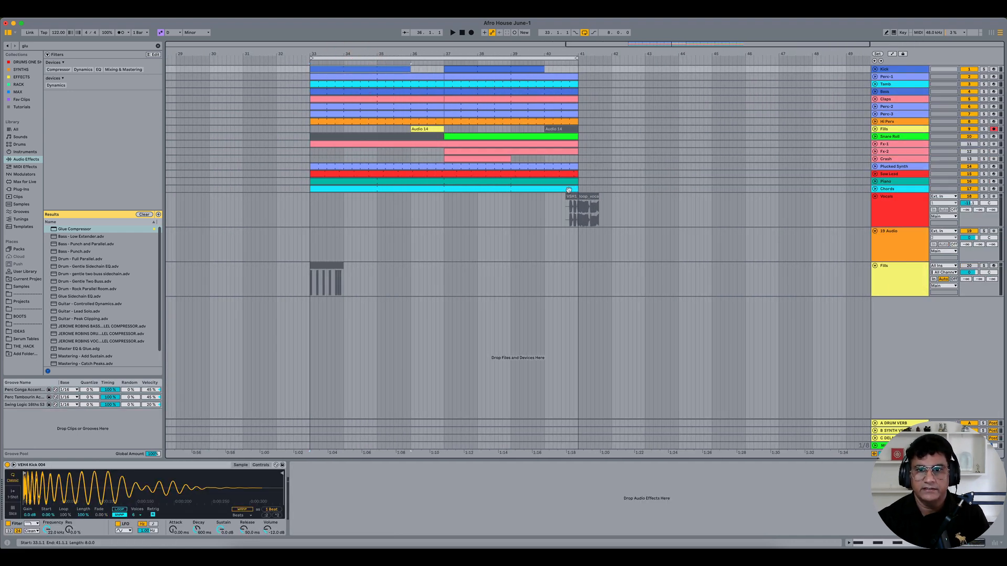
left_click(569, 190, "shift")
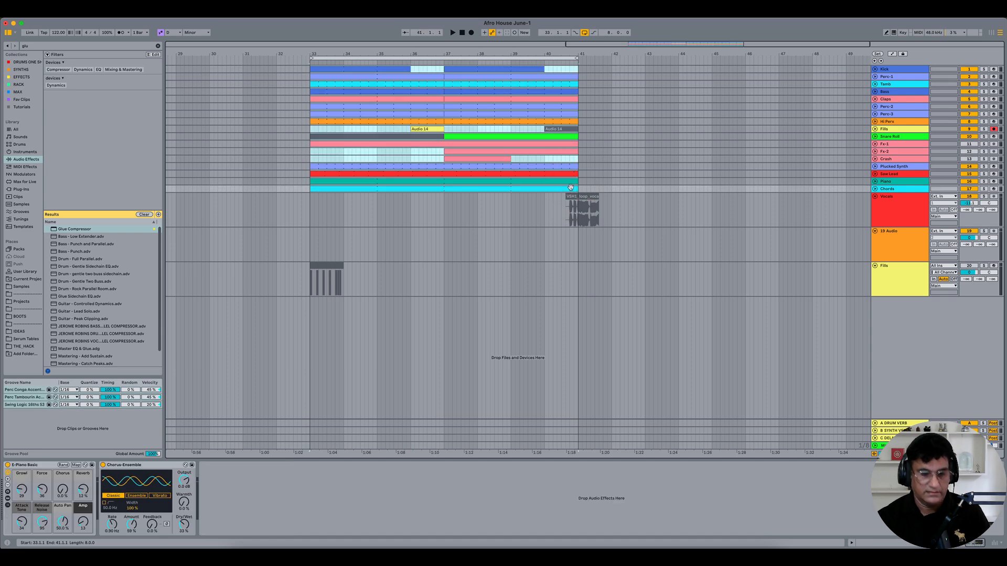
key("super+d")
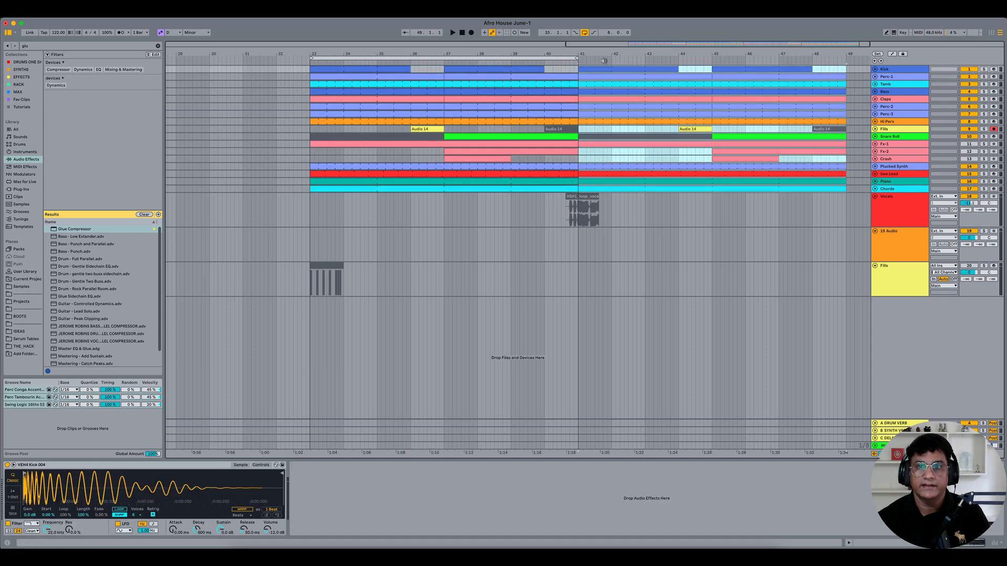
left_click_drag(576, 56, 844, 56)
left_click(414, 248)
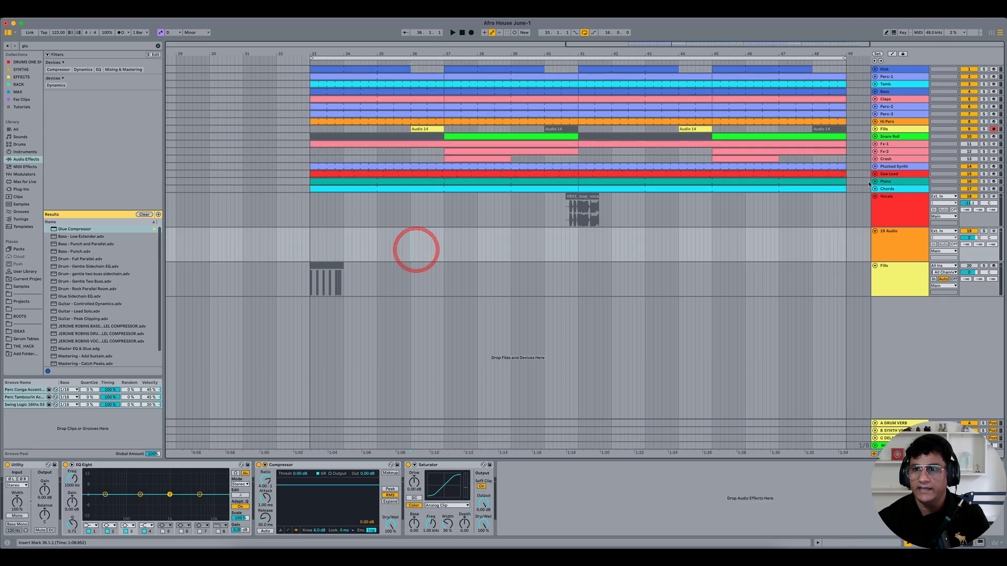
- Unfold the Chords, Piano, Saw Lead, Plucked Synth, Crash, Fx-2 and Fx-1 tracks
left_click(874, 189)
left_click(874, 181)
left_click(875, 173)
left_click(874, 166)
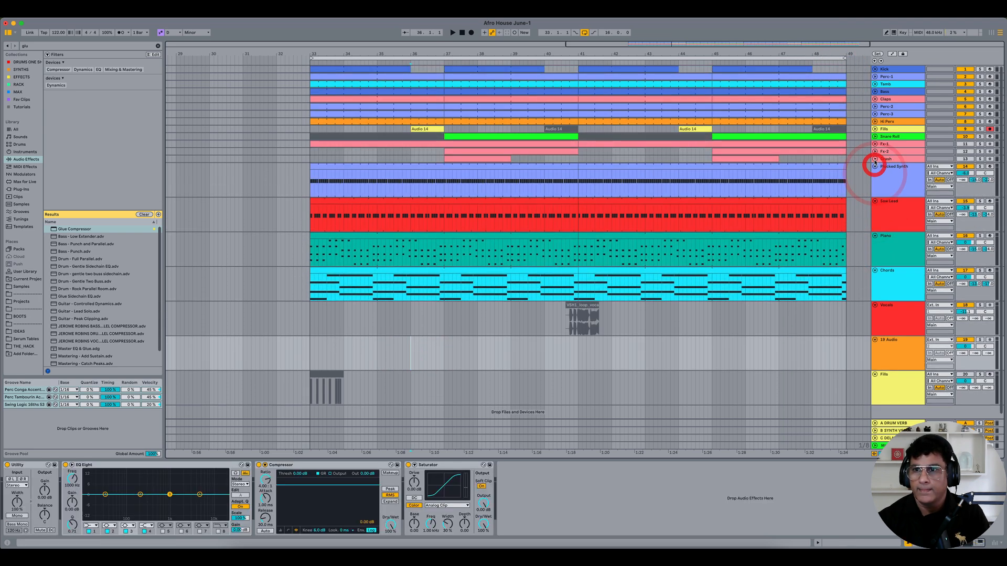
left_click(874, 158)
left_click(874, 151)
left_click(875, 143)
- Play the extended arrangement briefly from bar 33
left_click(307, 205)
left_click(309, 198)
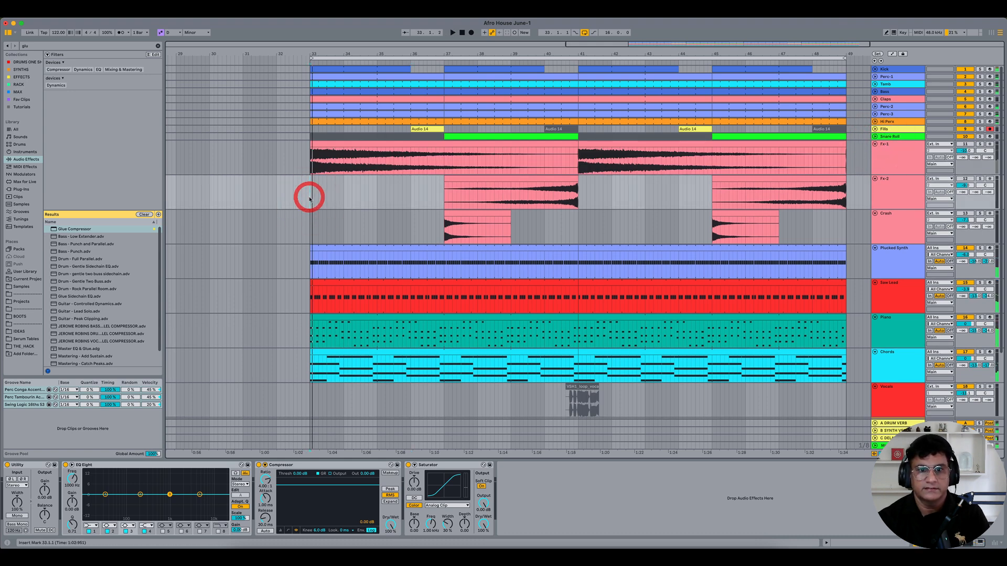
key("super+t")
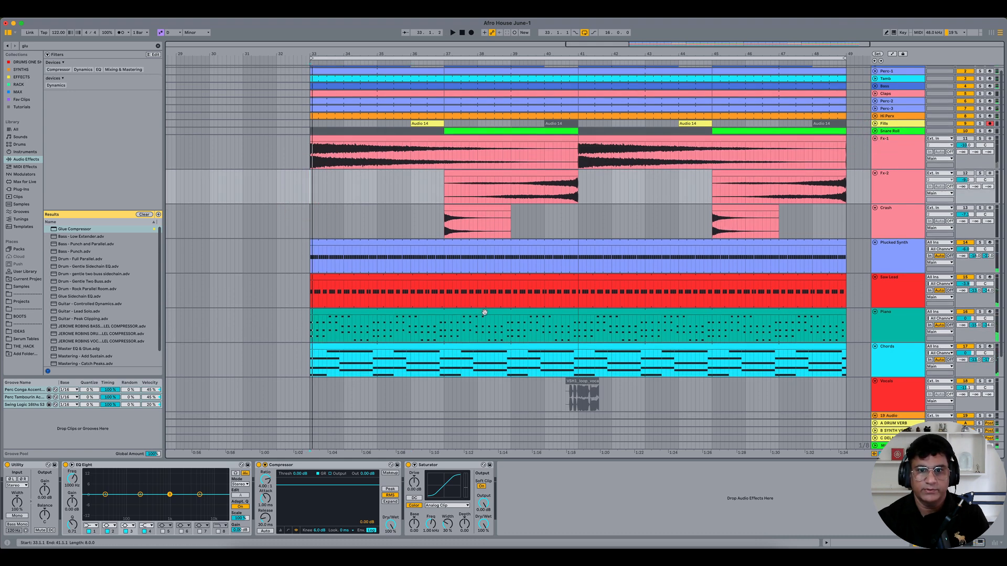
- Deactivate the first Saw Lead, Piano and Chords clips, covering bars 33 to 41
left_click(348, 279)
left_click(394, 314, "shift")
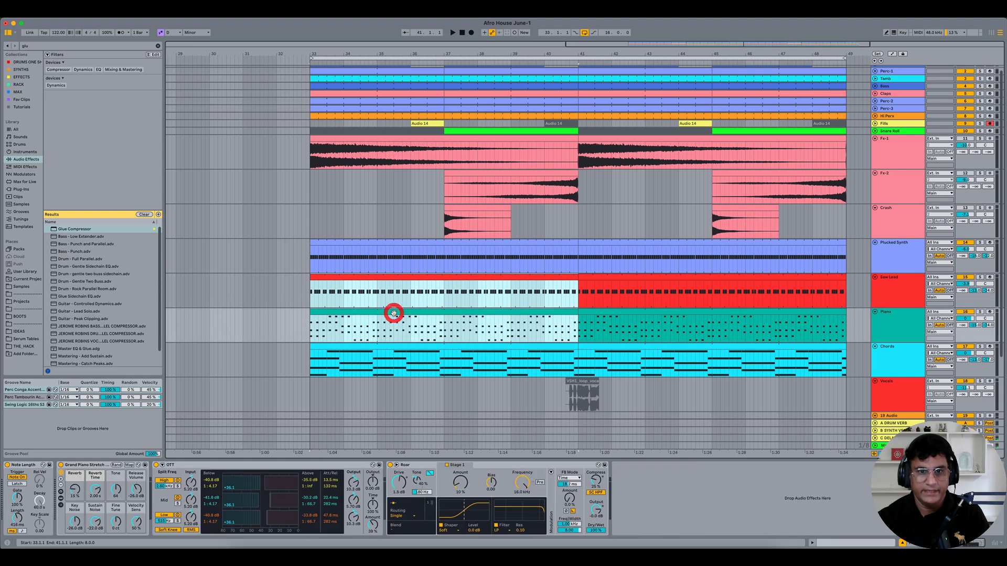
left_click(378, 347, "shift")
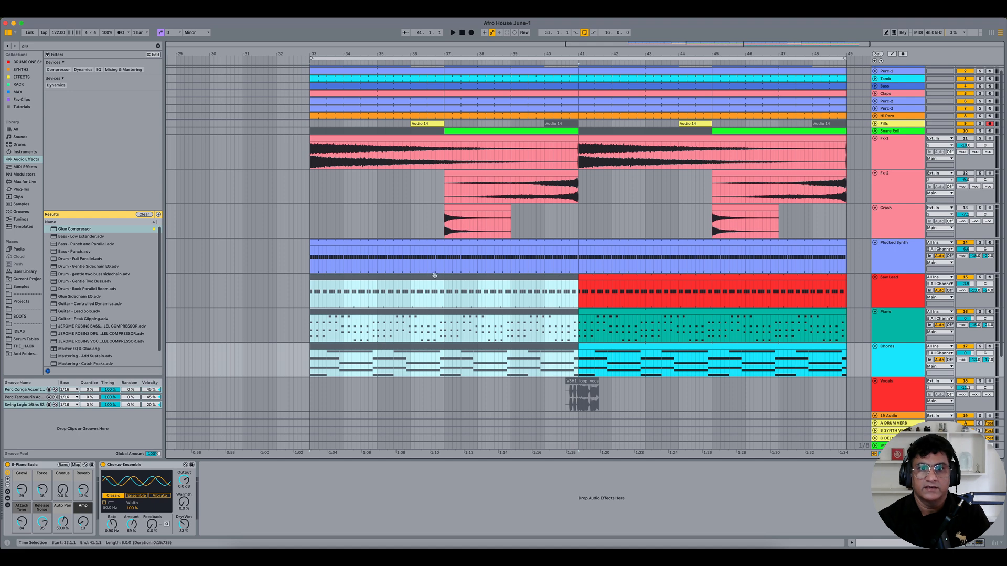
- Unfold the Fills, Hi Perx, Perc-3, Perc-2, Claps, Bass, Tamb, Kick and Perc-1 tracks
left_click(875, 123)
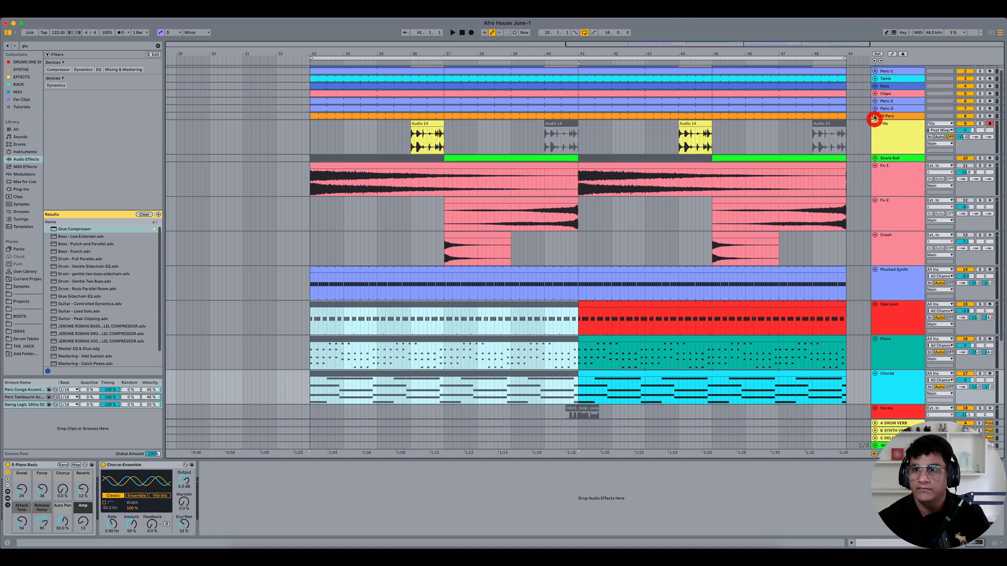
left_click(874, 116)
left_click(875, 108)
left_click(874, 100)
left_click(875, 94)
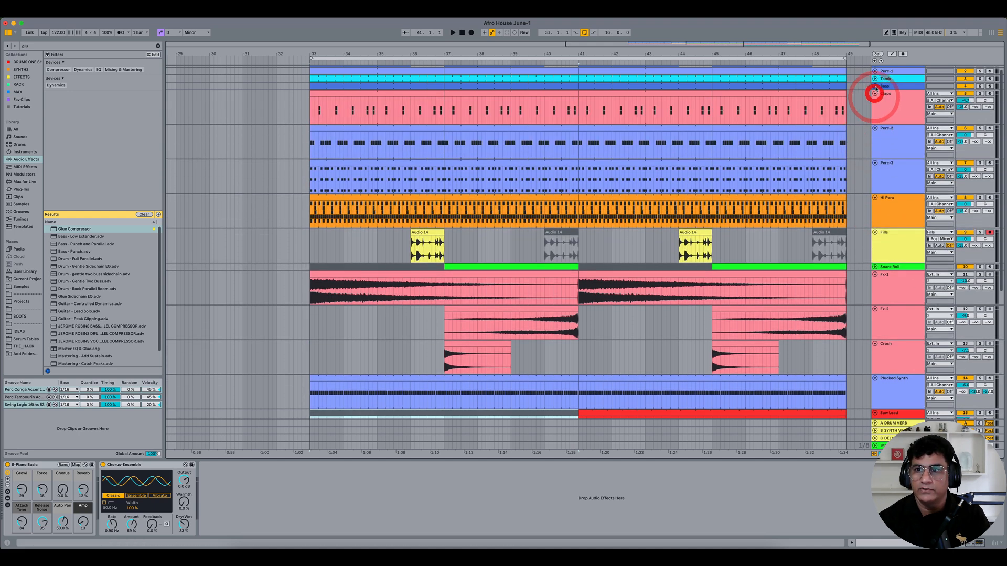
left_click(875, 86)
left_click(874, 79)
scroll(790, 140, "up", 1)
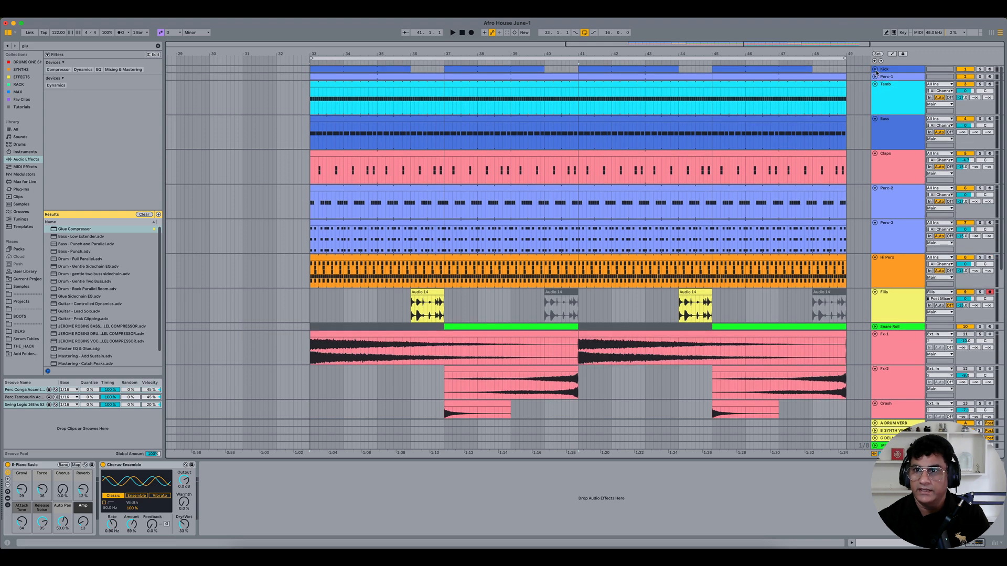
left_click(875, 70)
left_click(874, 104)
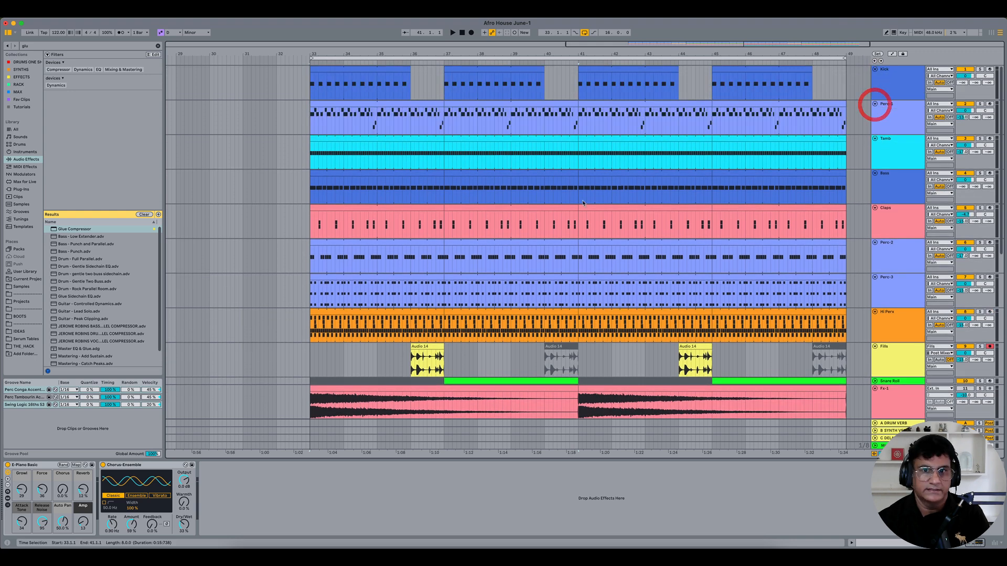
- Listen to the arrangement from bar 33 and deactivate the first Hi Perx clip, covering bars 33 to 37
left_click(310, 188)
key("space")
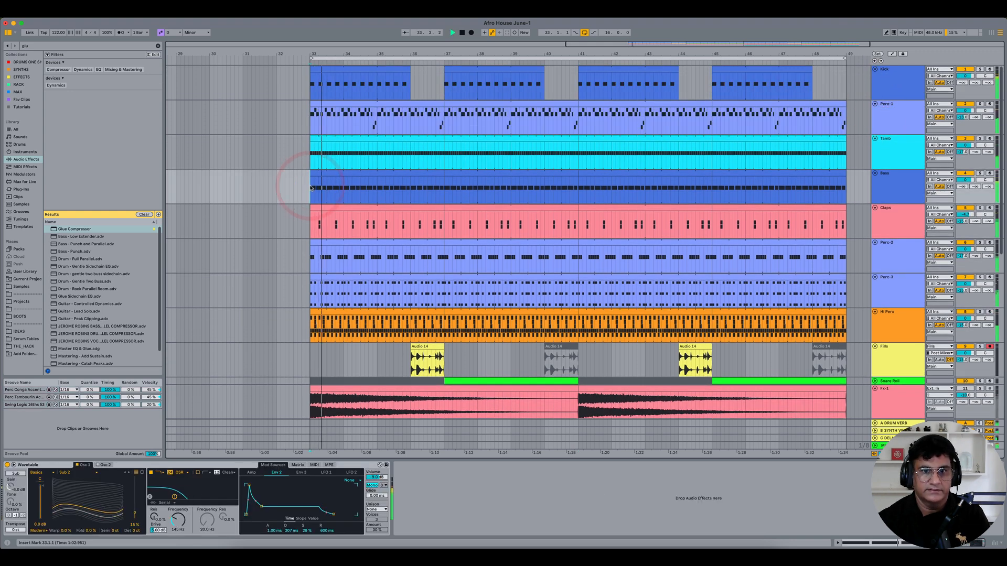
left_click(366, 311)
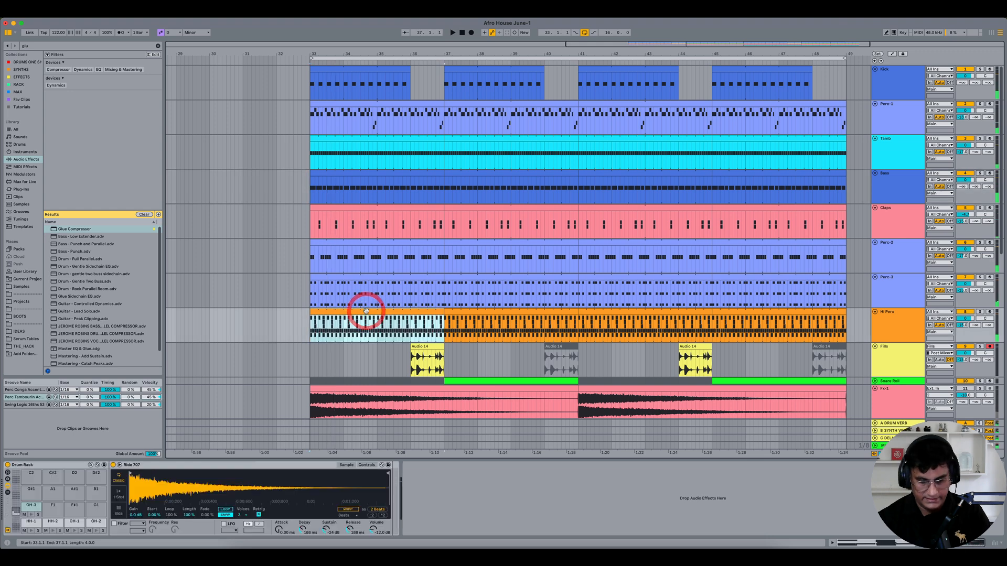
key("0")
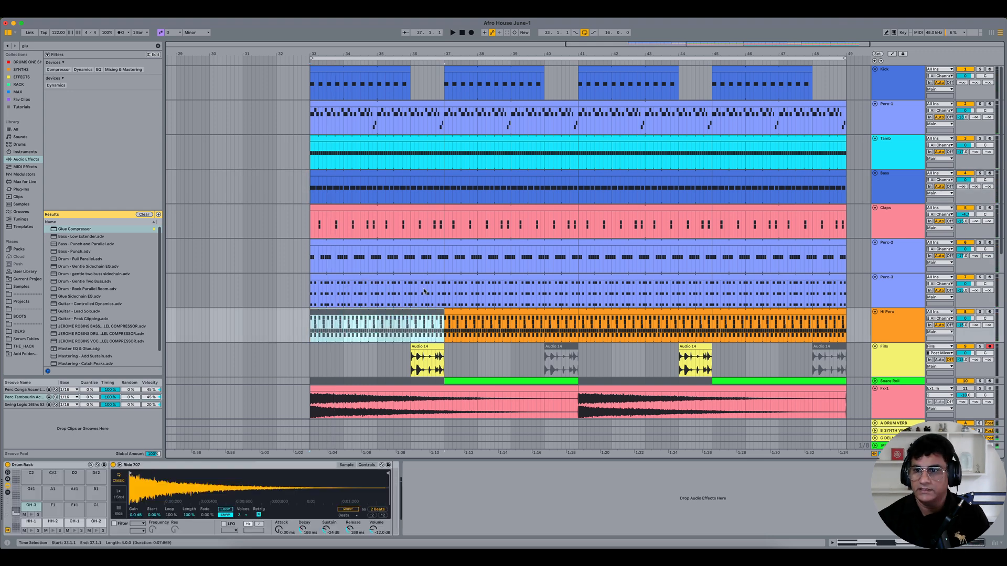
- Deactivate the first Perc-3, Perc-2 and Claps clips, covering bars 33 to 37, and play from bar 33
left_click(382, 282)
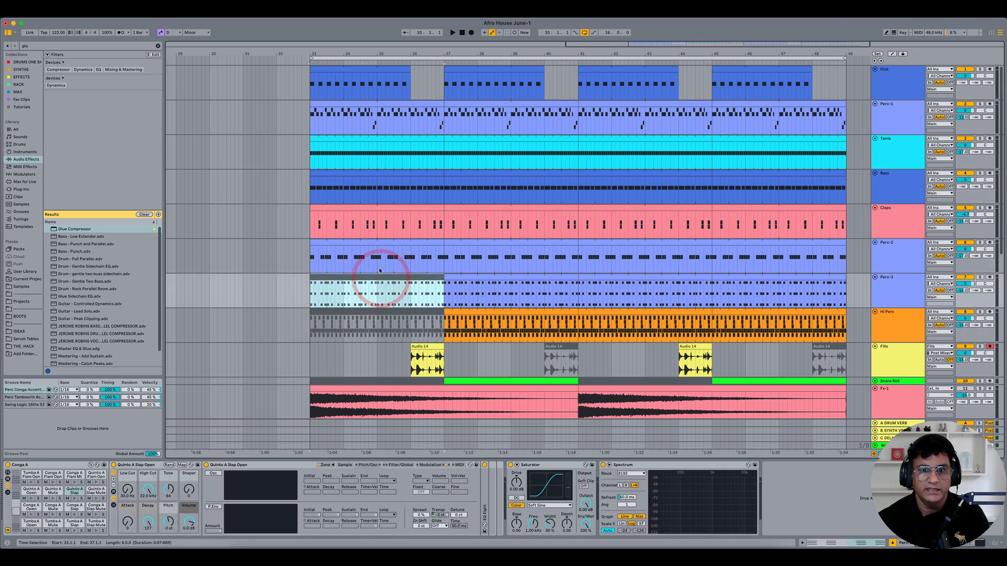
key("0")
left_click(388, 244)
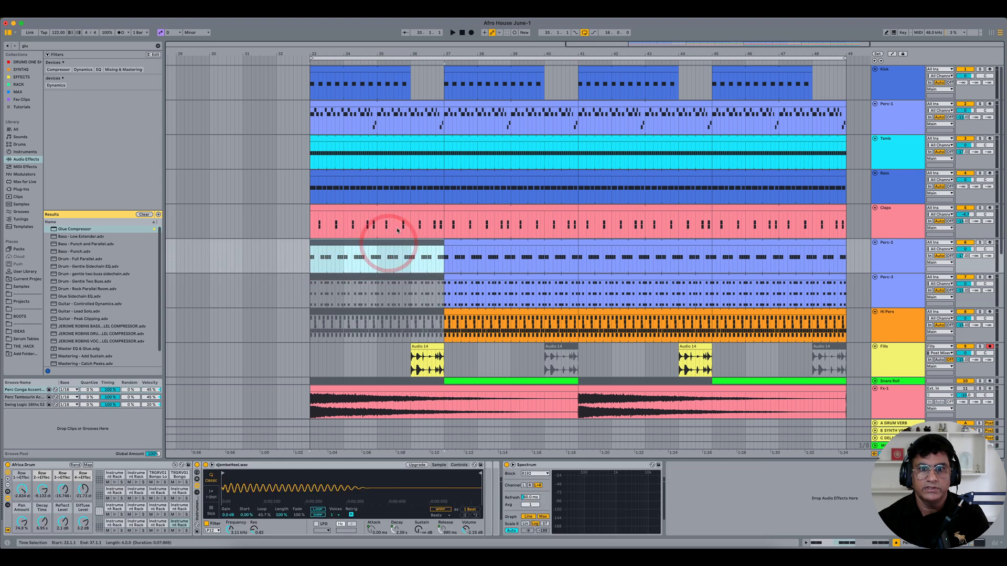
key("0")
left_click(394, 214)
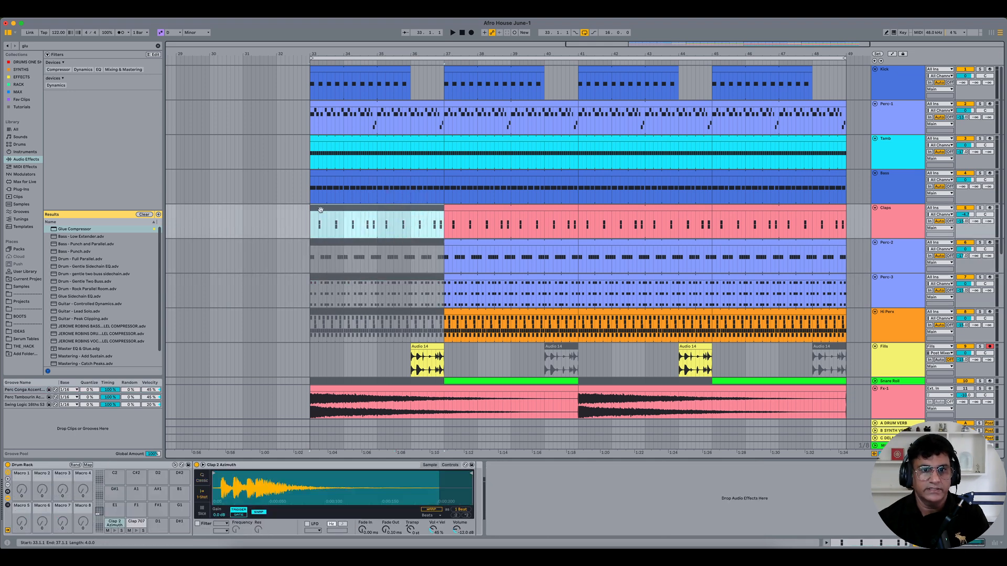
left_click(311, 209)
key("space")
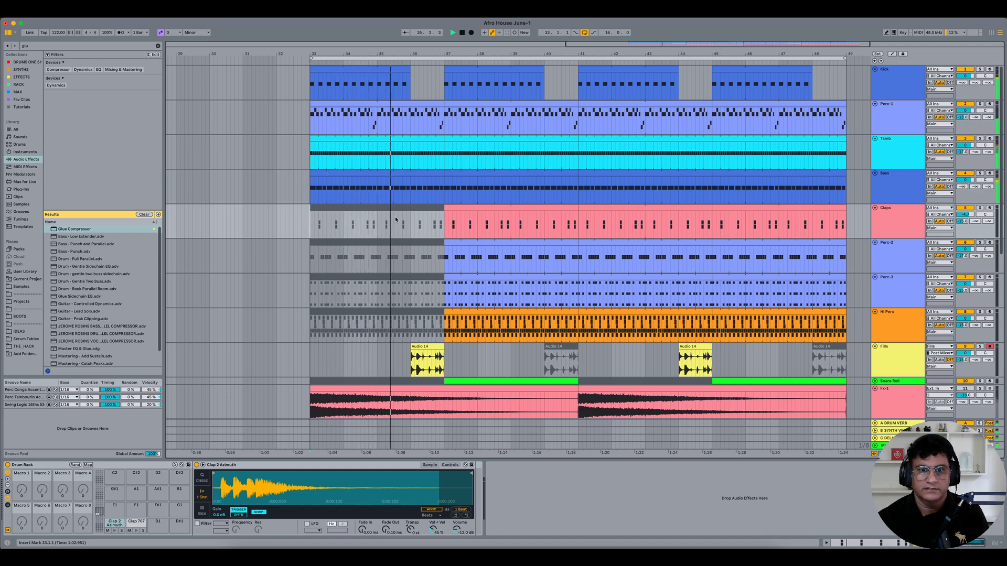
- Select the Fx-1, Fx-2 and Crash tracks and replay the thinned-out opening from bar 33
scroll(444, 257, "down", 5)
left_click(900, 273)
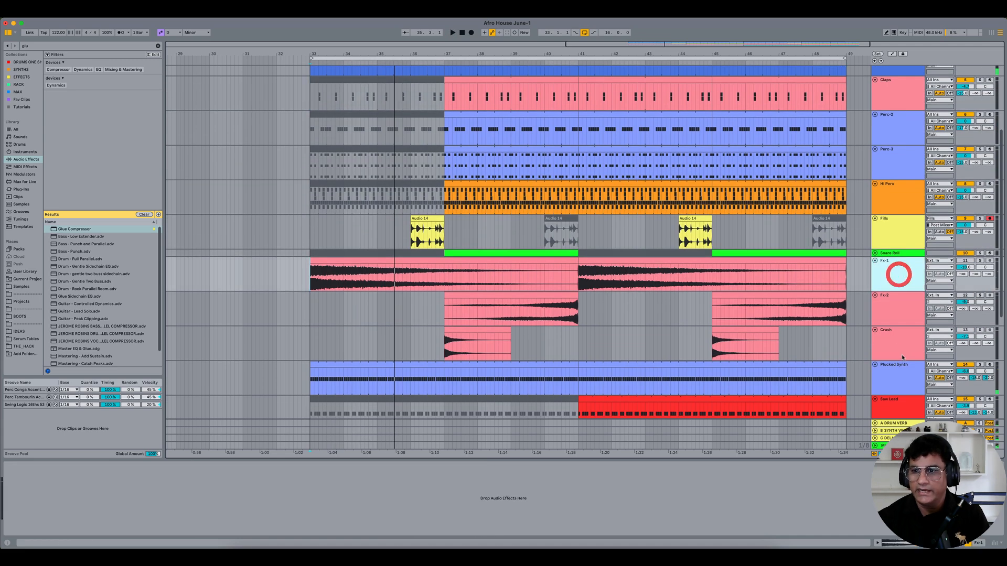
left_click(896, 344, "shift")
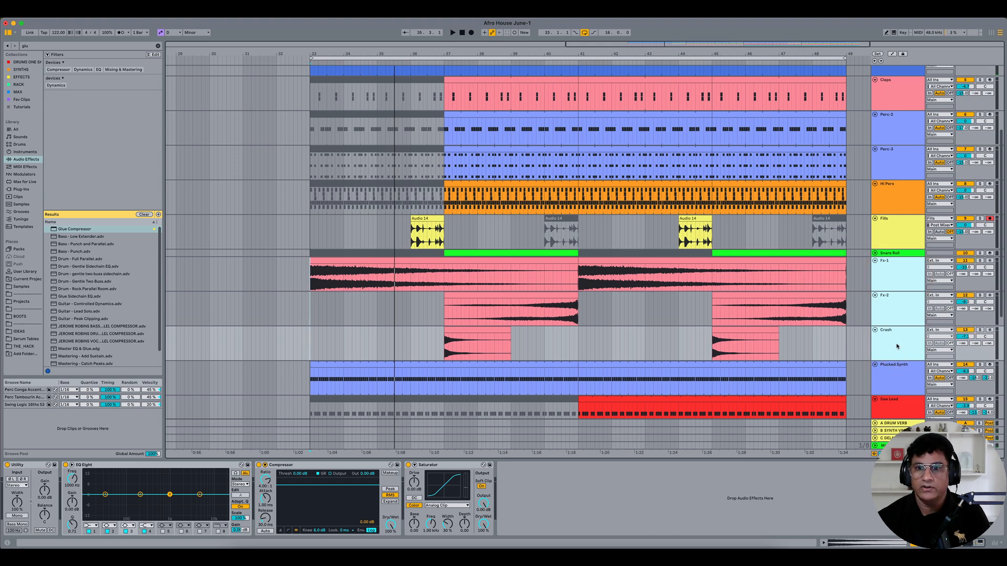
key("space")
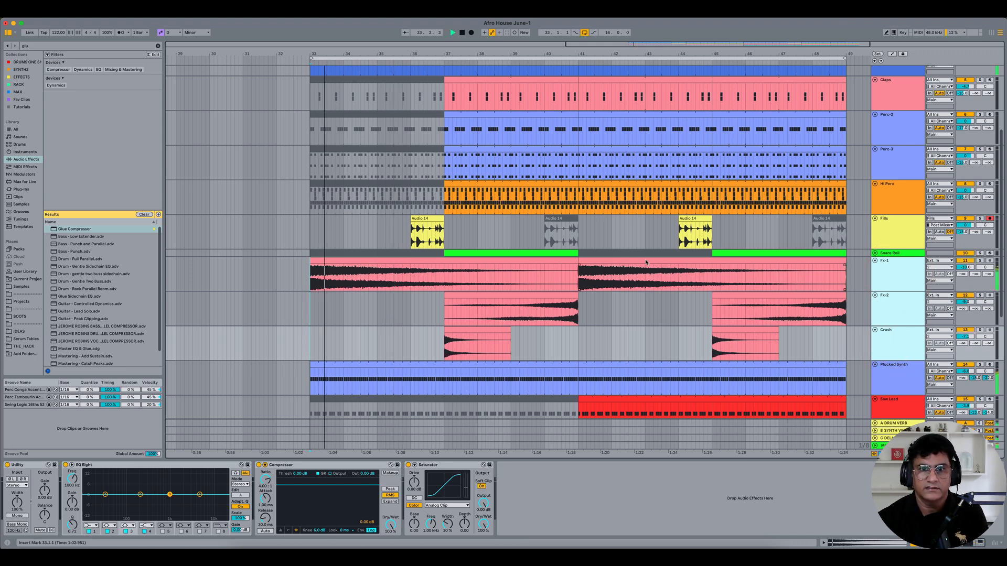
scroll(634, 257, "up", 5)
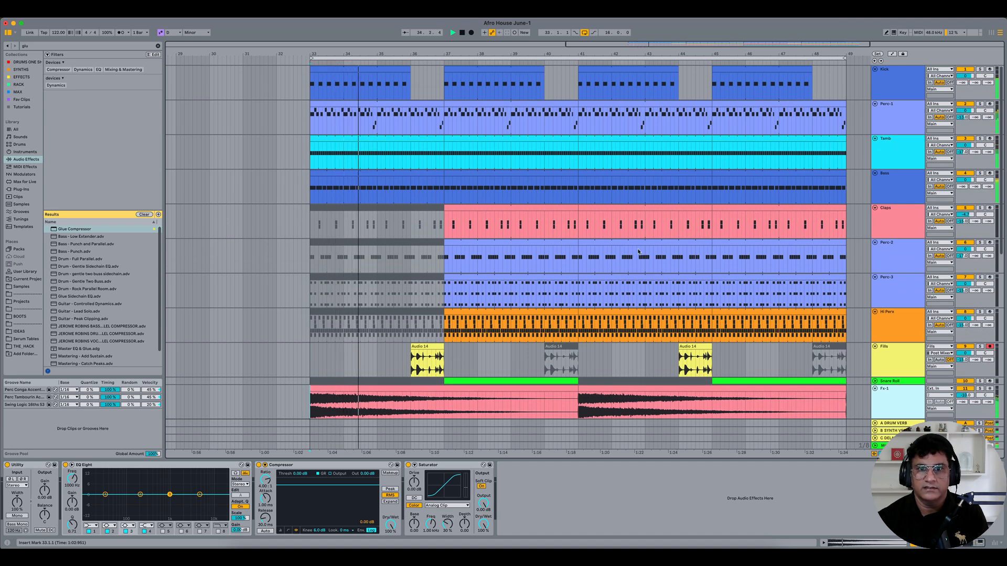
scroll(584, 149, "down", 2)
scroll(584, 150, "up", 4)
key("space")
- Deactivate the first Bass clip, covering bars 33 to 37, and listen from bar 33
left_click(332, 174)
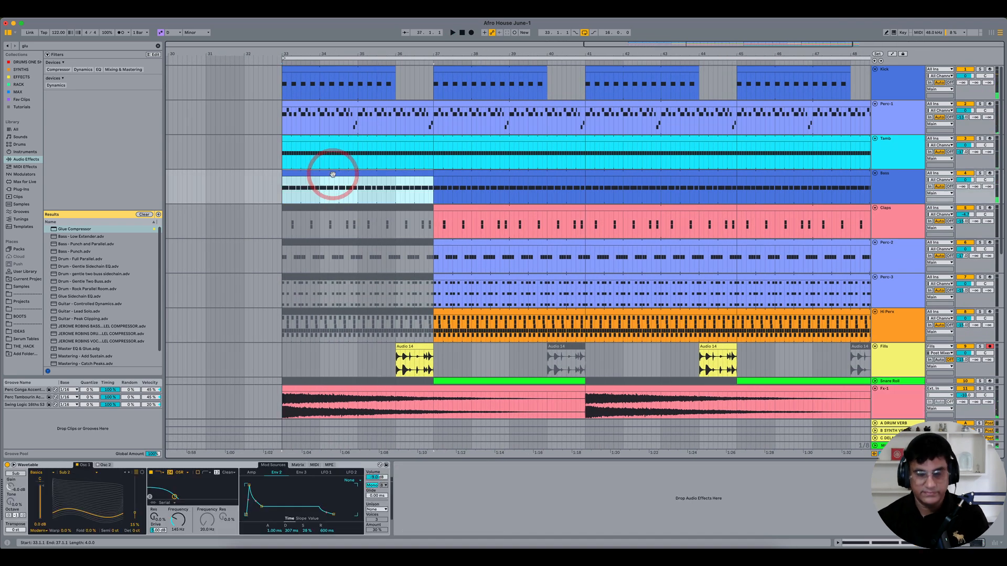
key("0")
left_click(283, 187)
key("space")
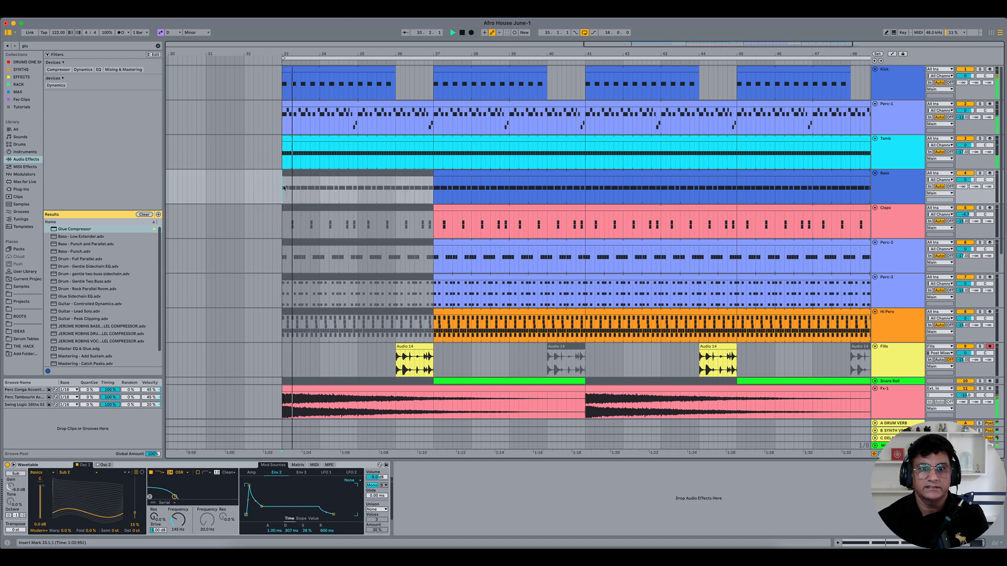
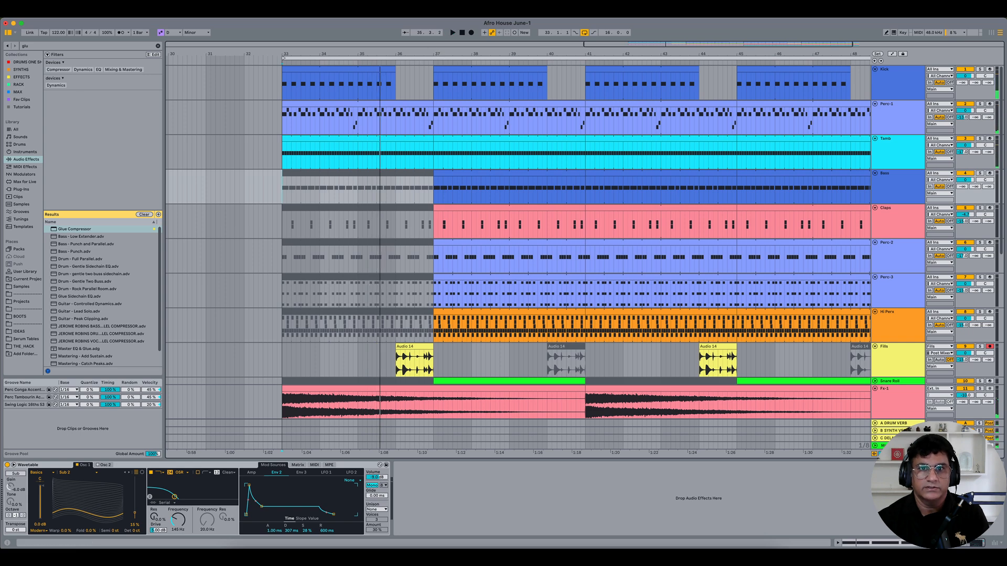
- Duplicate the time range from bar 33 to bar 37 across the whole arrangement
left_click_drag(440, 56, 362, 51)
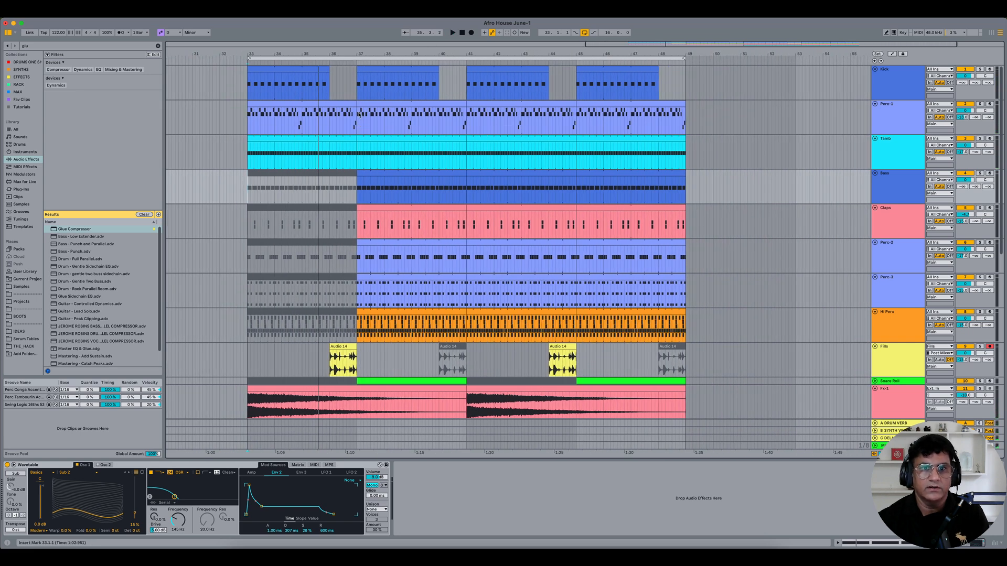
left_click(358, 91)
left_click(61, 12)
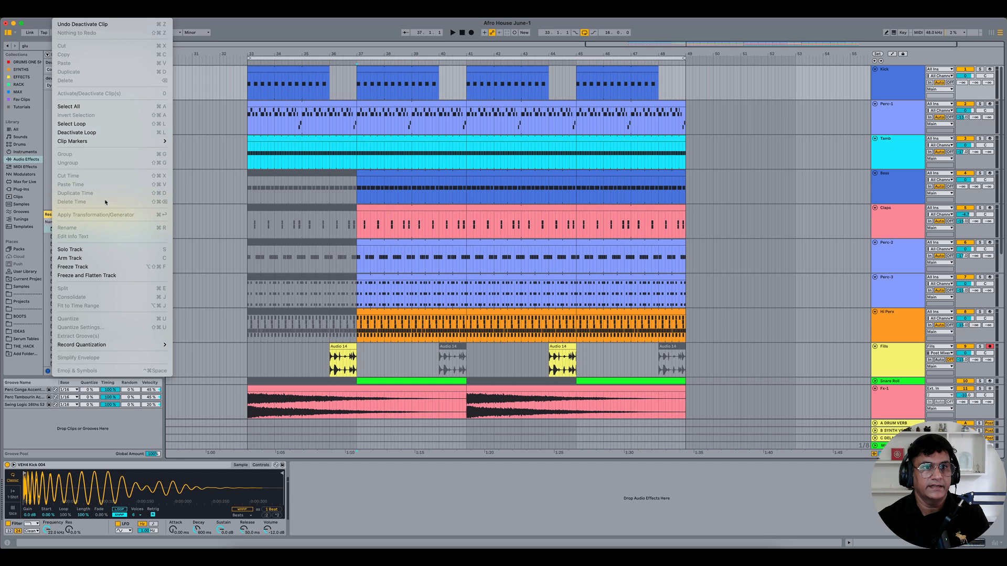
left_click(253, 188)
left_click_drag(254, 190, 362, 192)
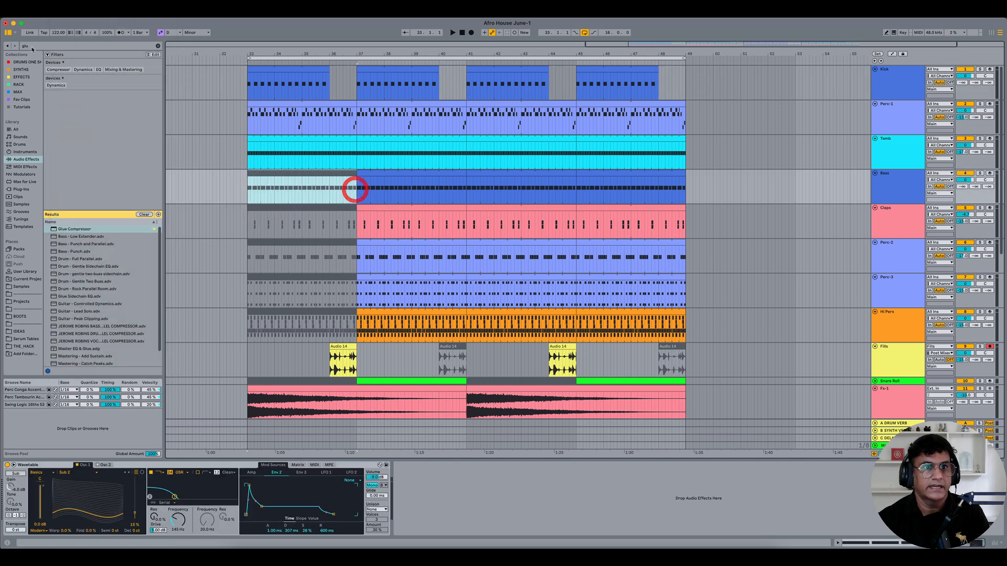
left_click(61, 13)
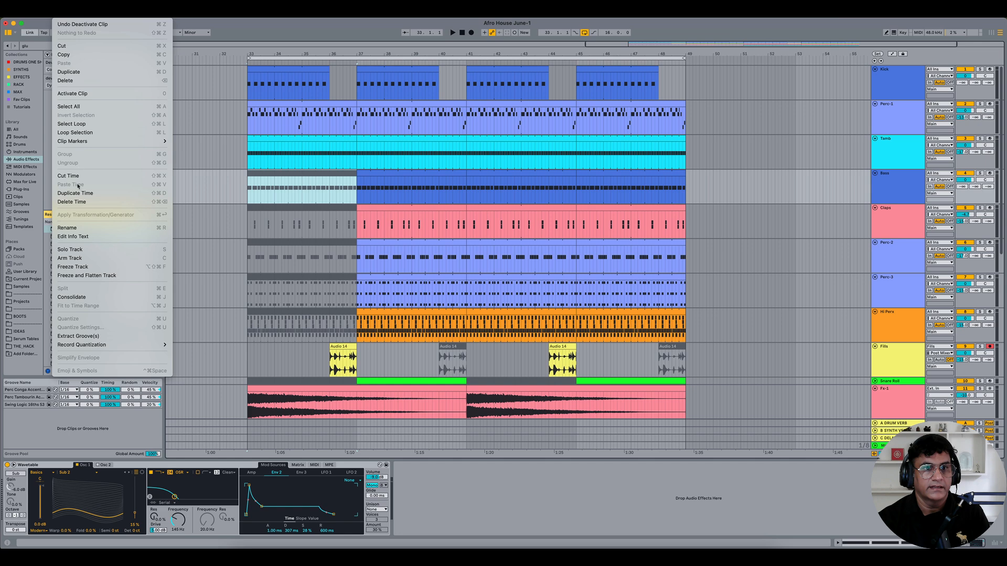
left_click(78, 193)
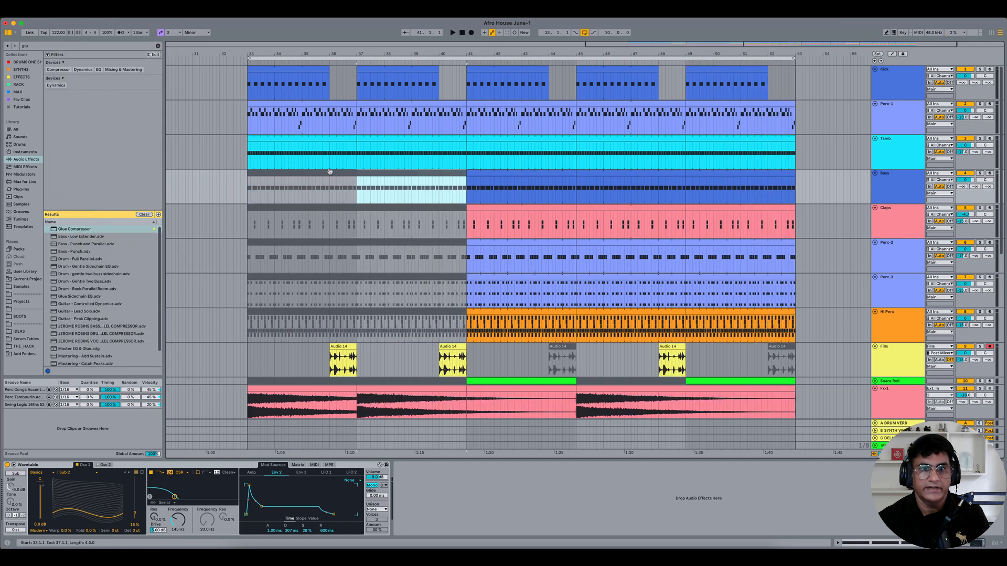
- Delete the second Kick clip, starting at bar 37, and extend the first Kick clip to bar 40
left_click(247, 180)
left_click(390, 66)
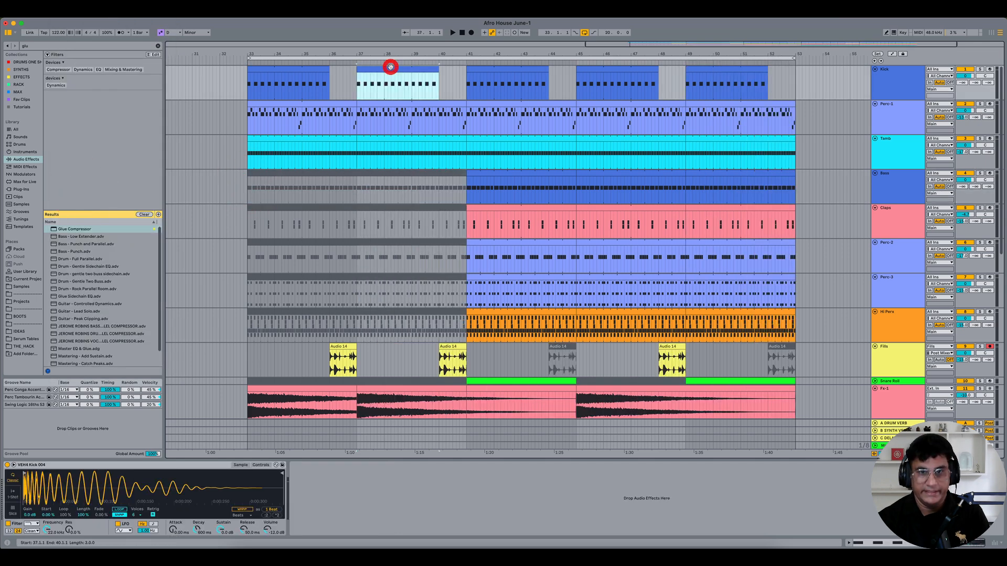
key("Delete")
left_click_drag(326, 68, 439, 78)
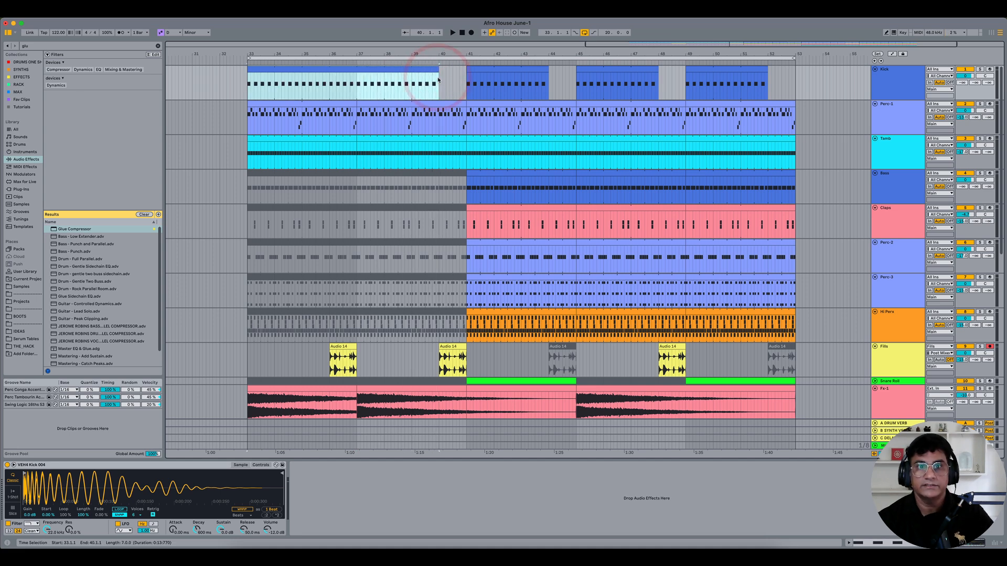
scroll(270, 192, "up", 2)
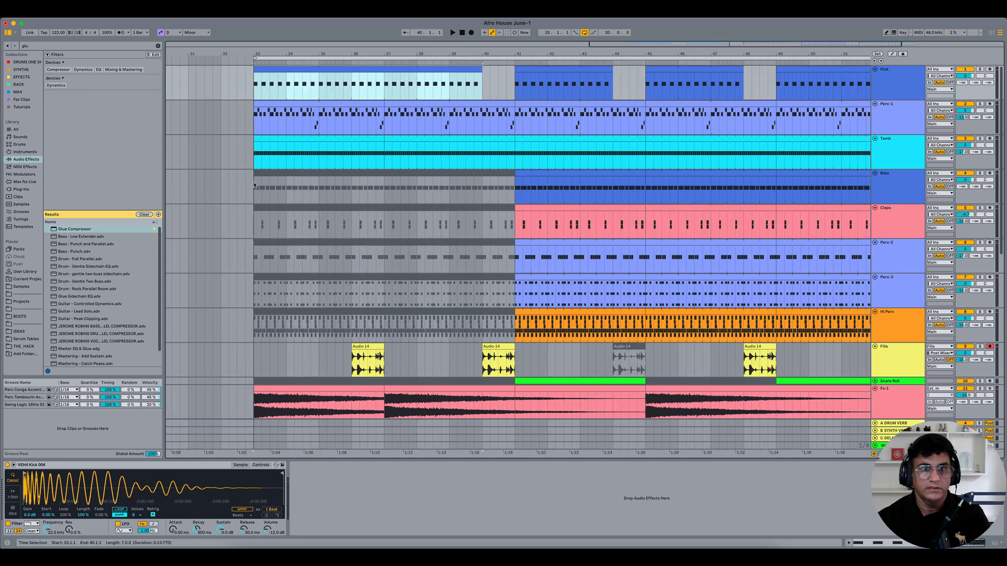
left_click(253, 186)
- Deactivate the Fills clips at bars 36 and 40 and play from bar 33
left_click(364, 347)
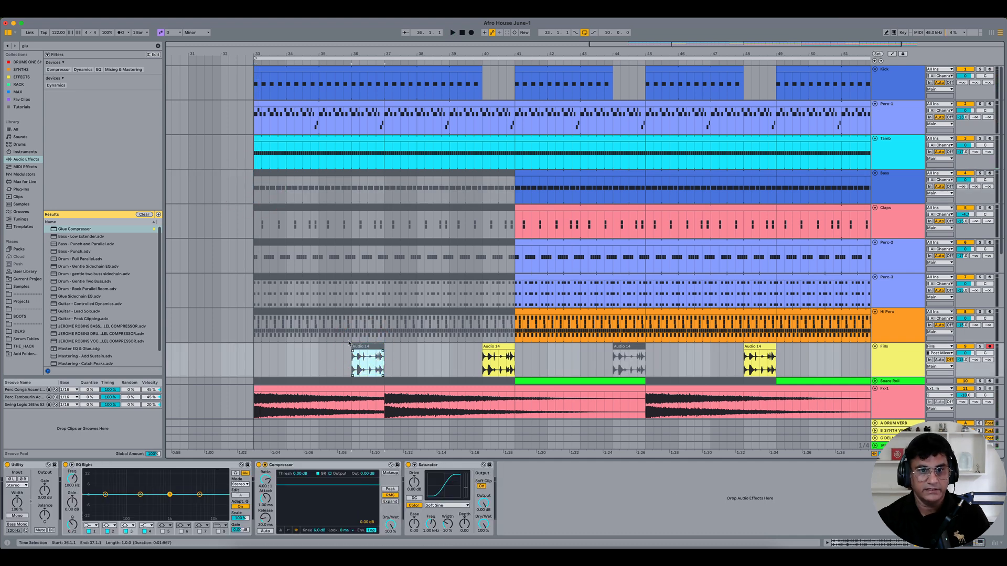
left_click(503, 347)
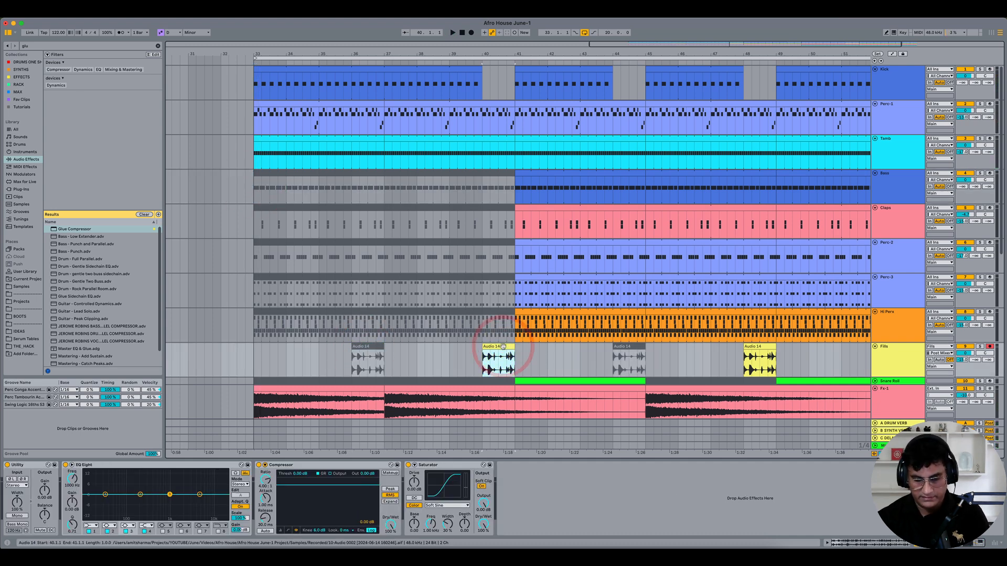
left_click(254, 346)
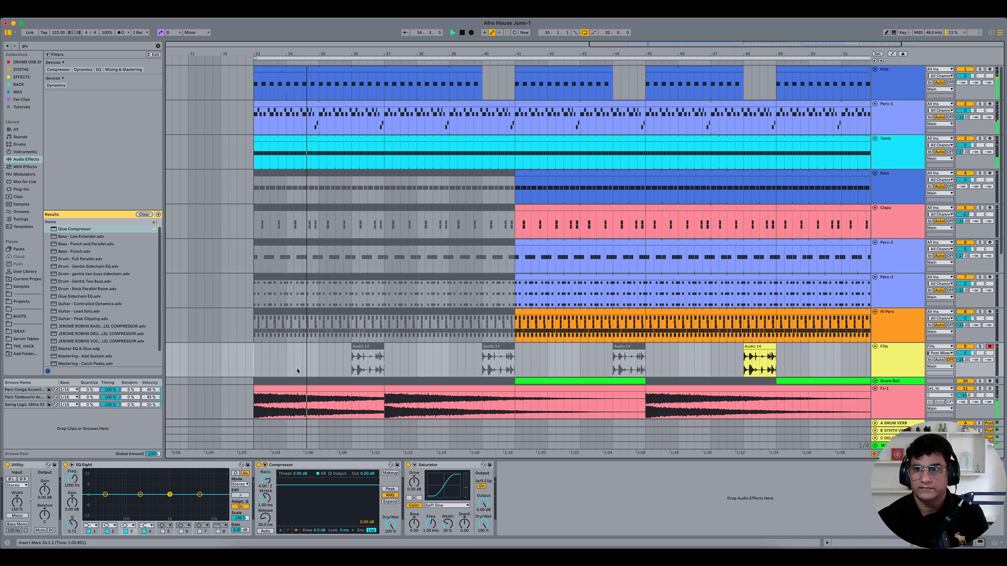
- Delete the Fx-1 section between bars 37 and 41 and extend the first Fx-1 clip to bar 41
left_click(428, 386)
key("Delete")
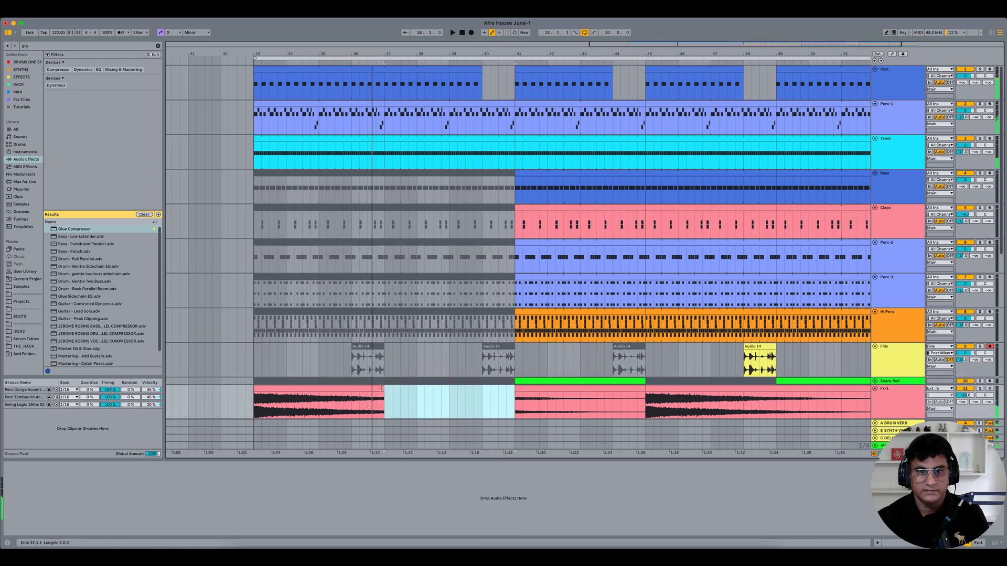
left_click(384, 388)
key("space")
left_click_drag(383, 388, 448, 388)
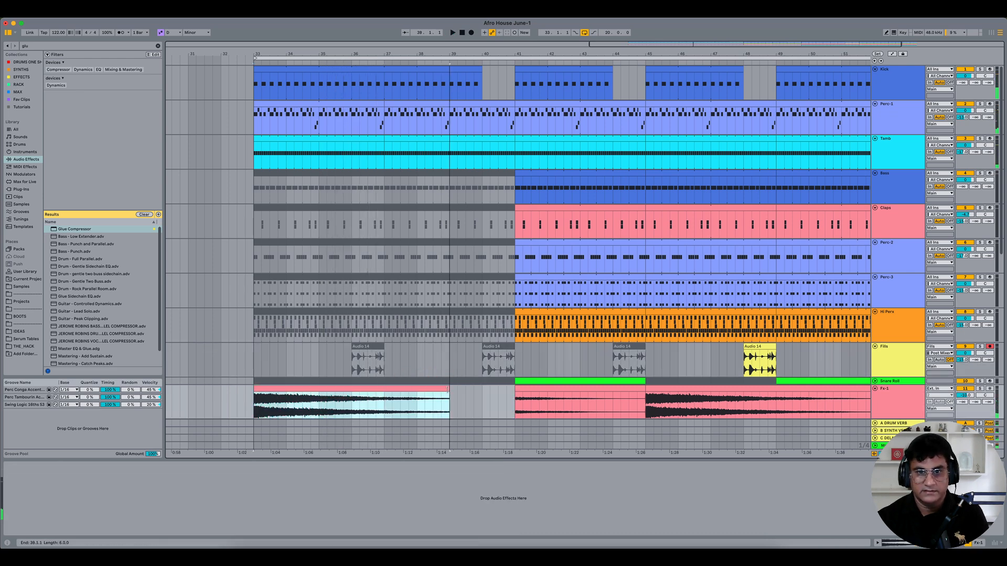
left_click(252, 397)
key("space")
left_click_drag(445, 388, 514, 388)
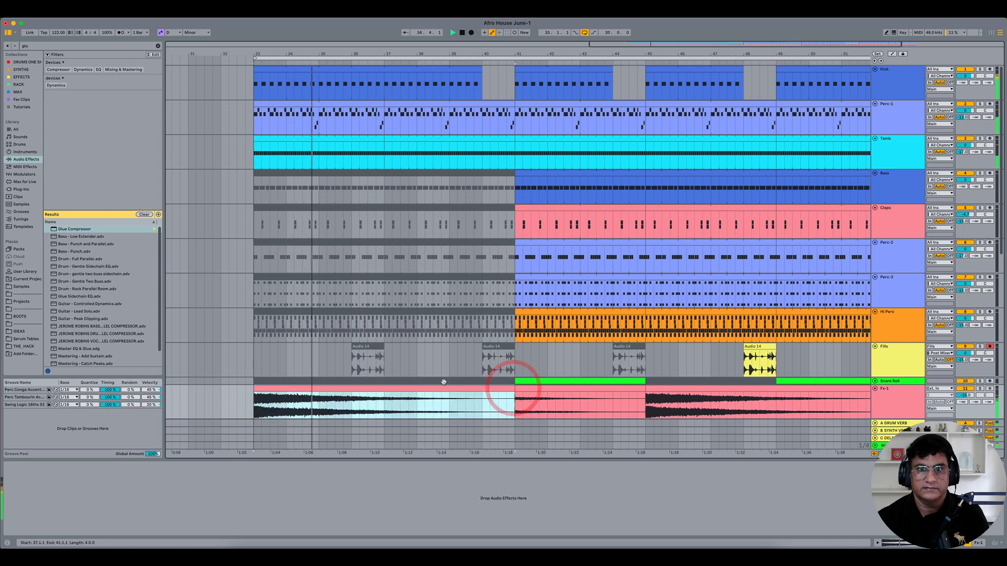
- Delete the leftover Fx-1 clip between bars 41 and 45
scroll(563, 255, "down", 5)
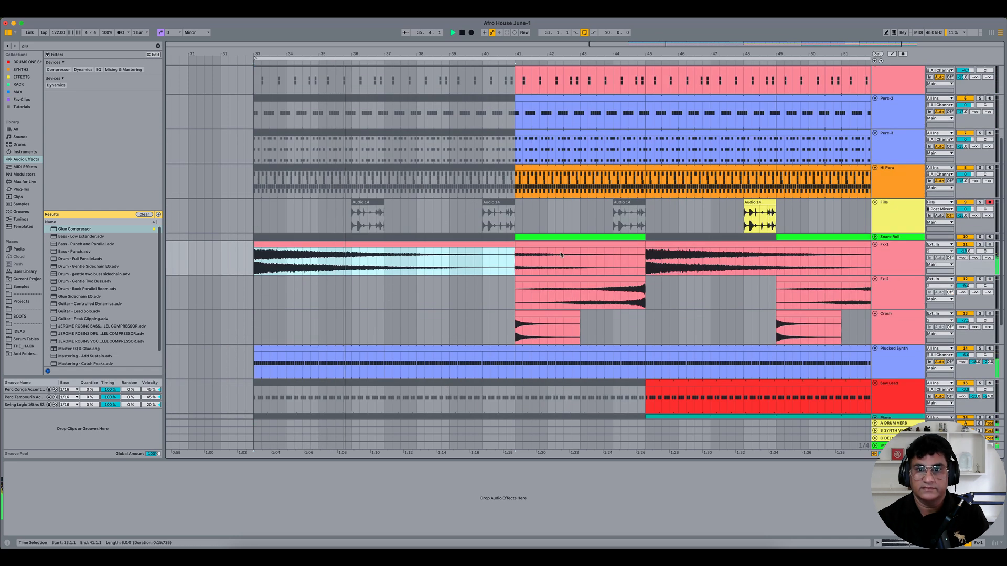
left_click(559, 244)
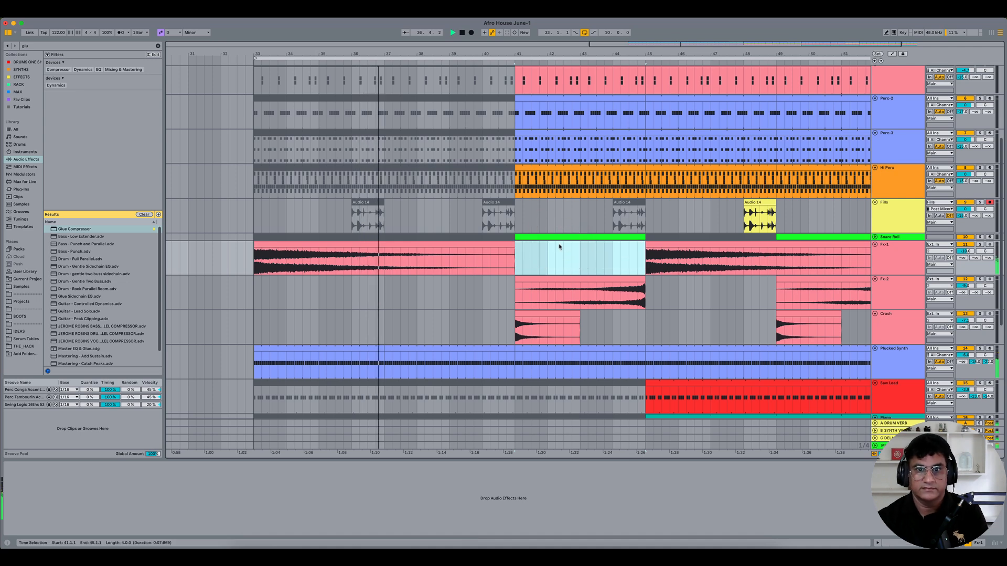
scroll(478, 355, "up", 2)
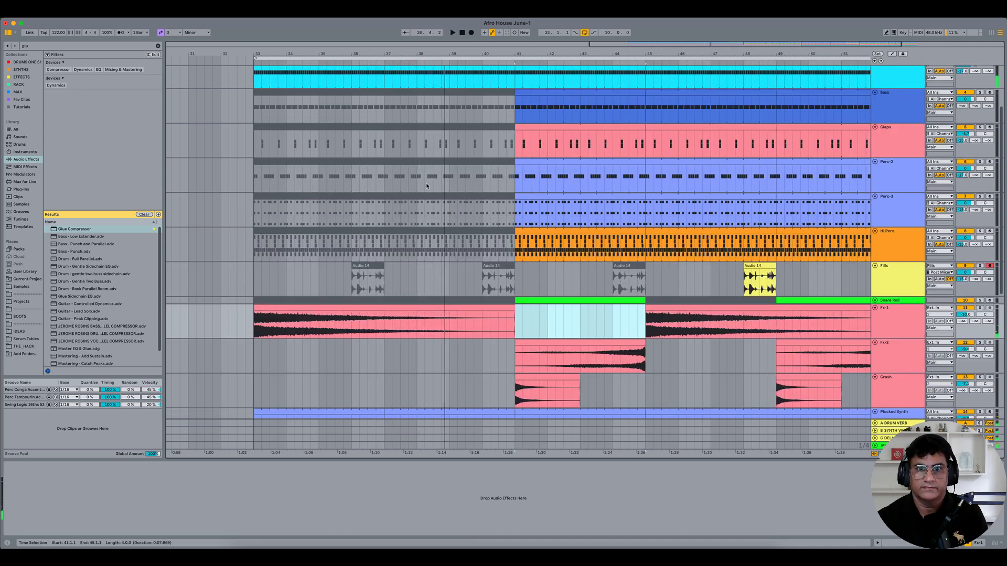
- Unfold the Snare Roll track, optimize the arrangement height to show all tracks and place the insert marker at bar 33
scroll(426, 186, "down", 3)
left_click(876, 197)
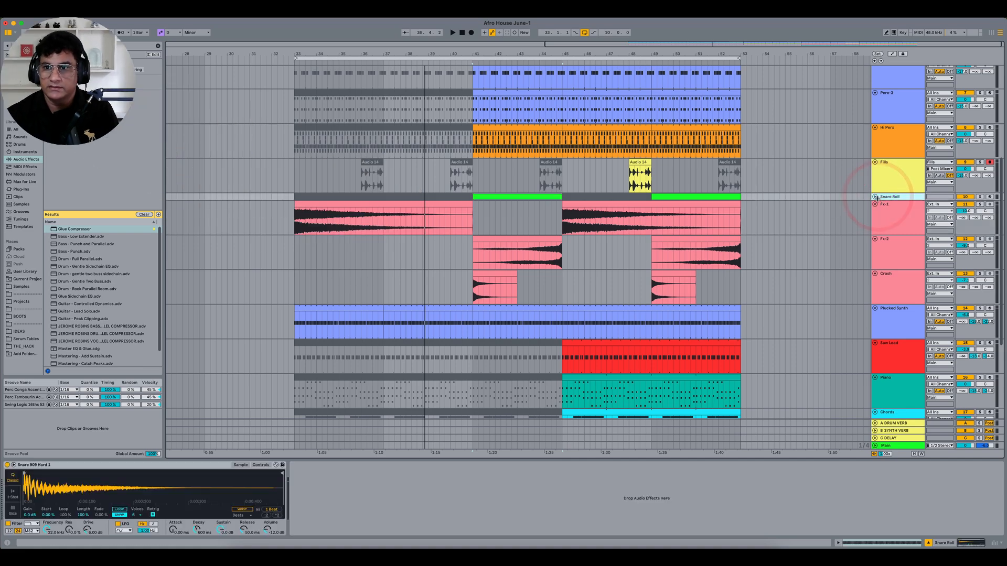
left_click(875, 197)
scroll(850, 304, "up", 1)
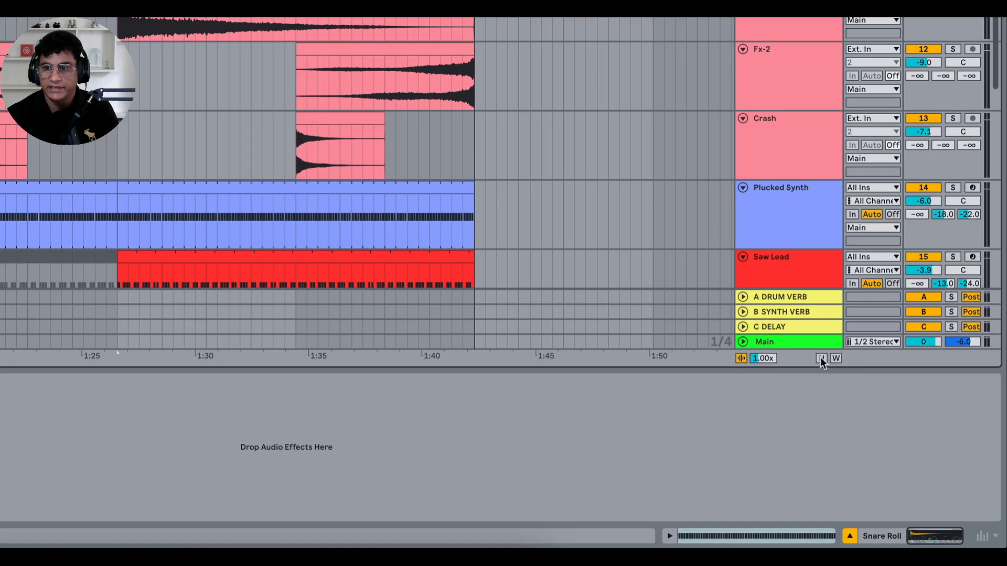
left_click(821, 358)
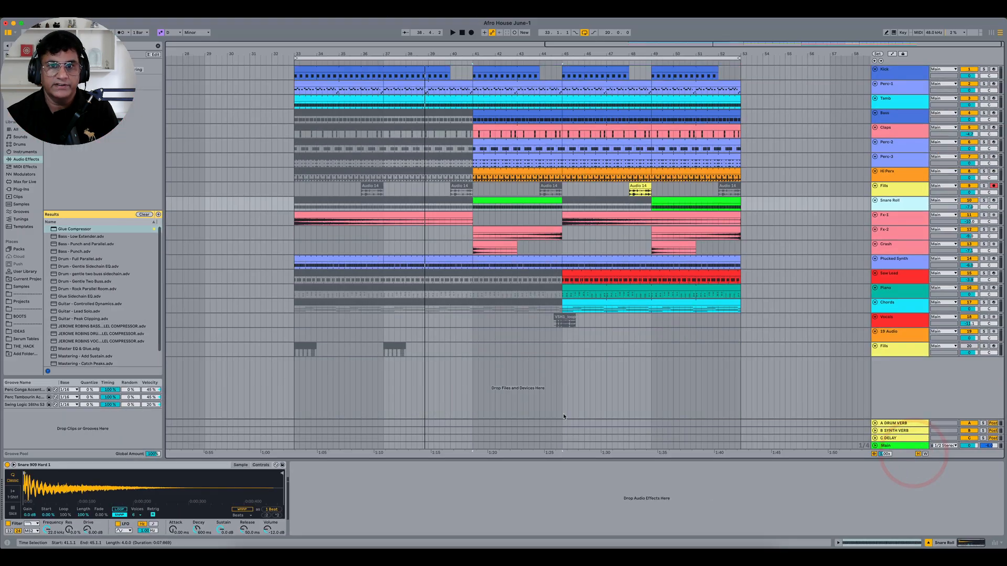
left_click_drag(441, 51, 420, 61)
left_click(243, 229)
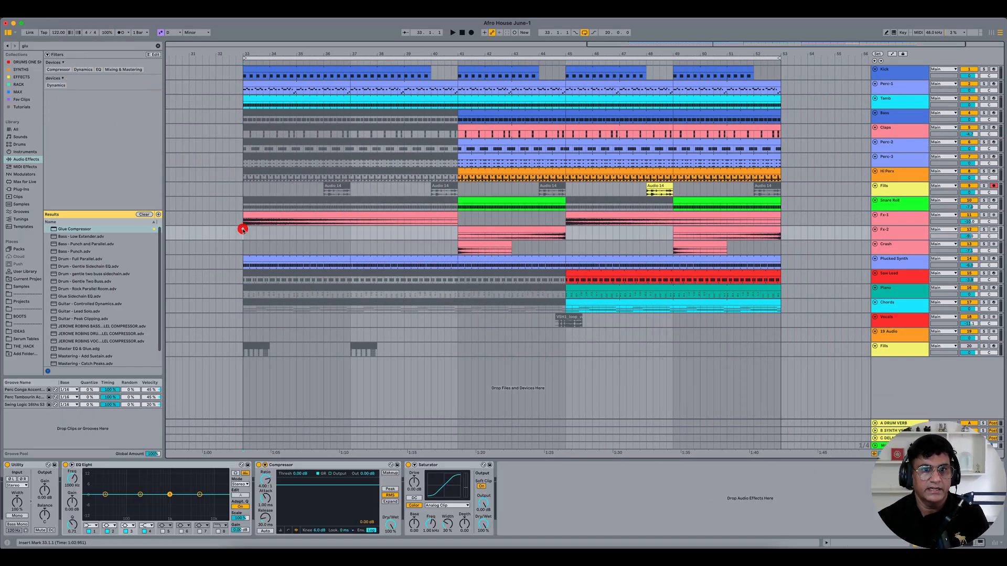
- Select the Plucked Synth track, clear the browser search and filter the audio effects by Utility
left_click(899, 262)
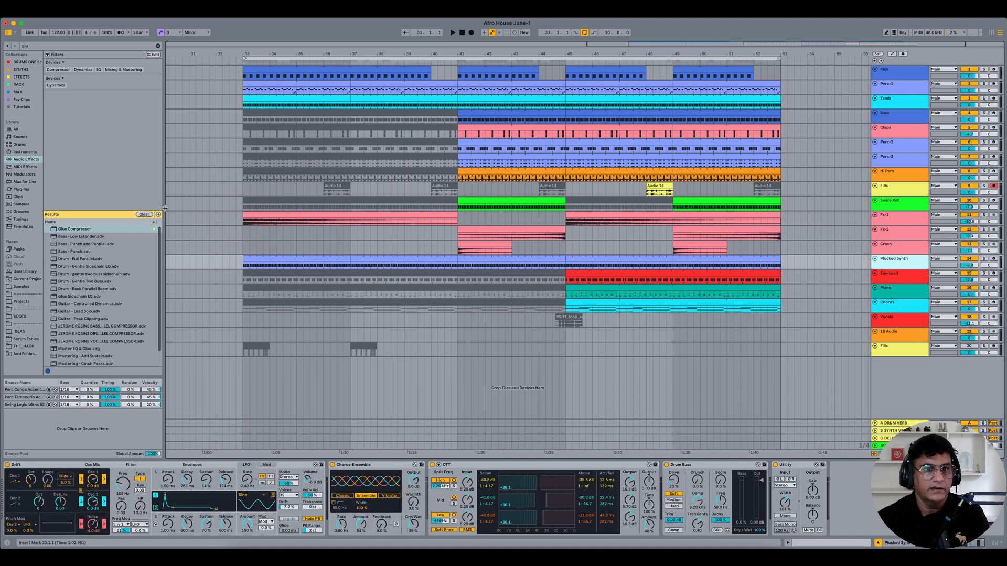
left_click(145, 215)
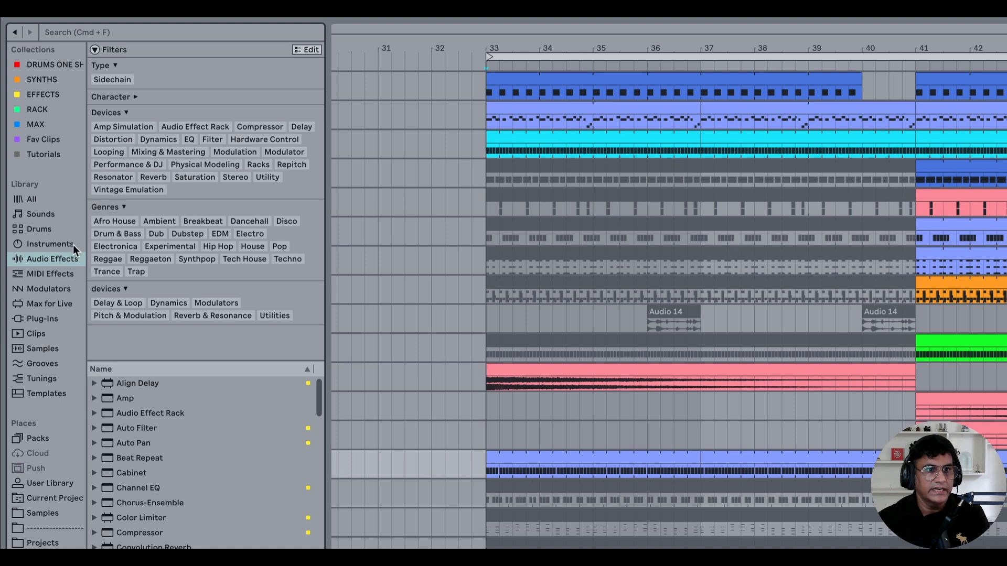
left_click(268, 178)
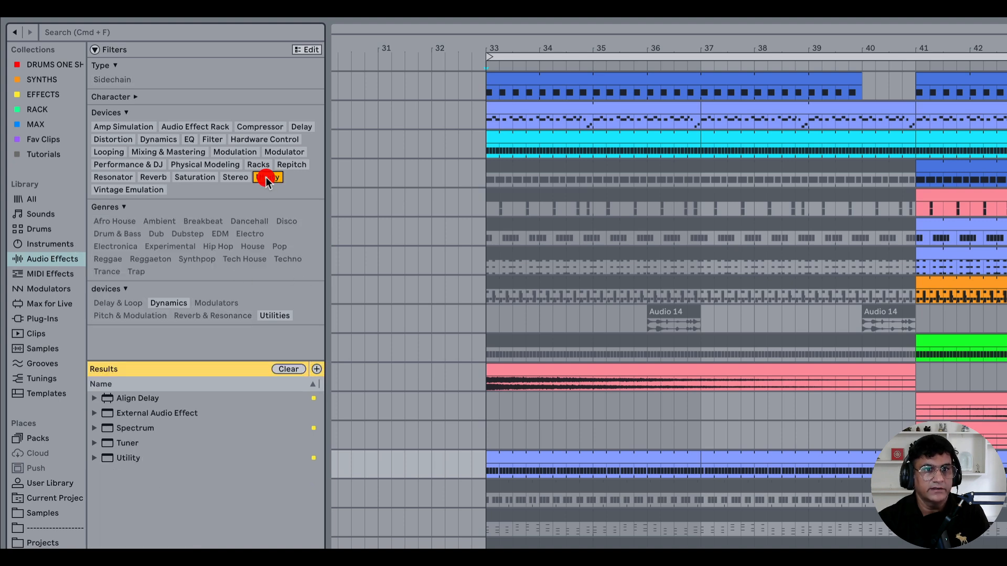
left_click(157, 457)
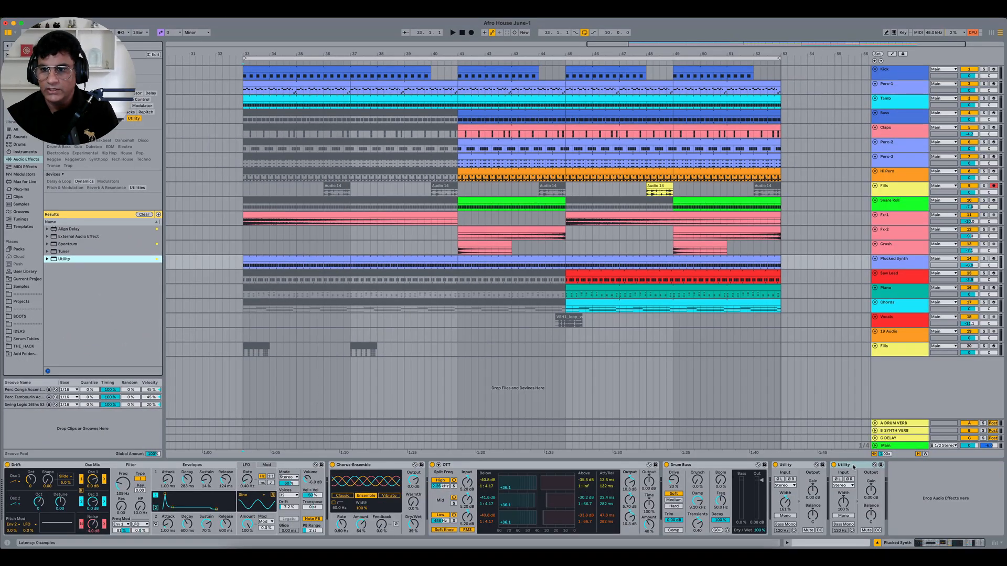
left_click(853, 467)
key("Delete")
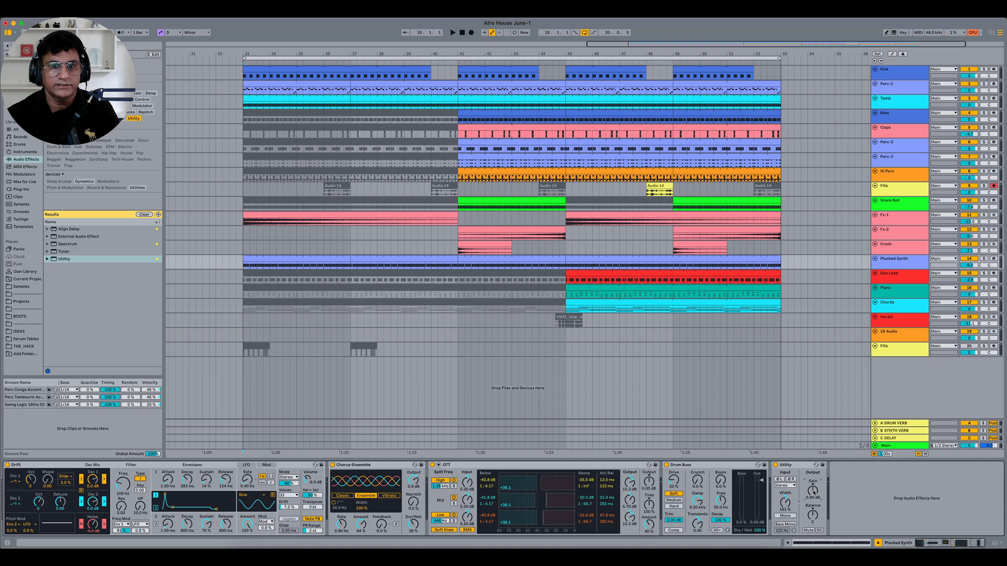
- Show the automation and draw a Utility Gain ramp on the Plucked Synth track from about -15 dB at bar 33 to 0 dB at bar 37
key("a")
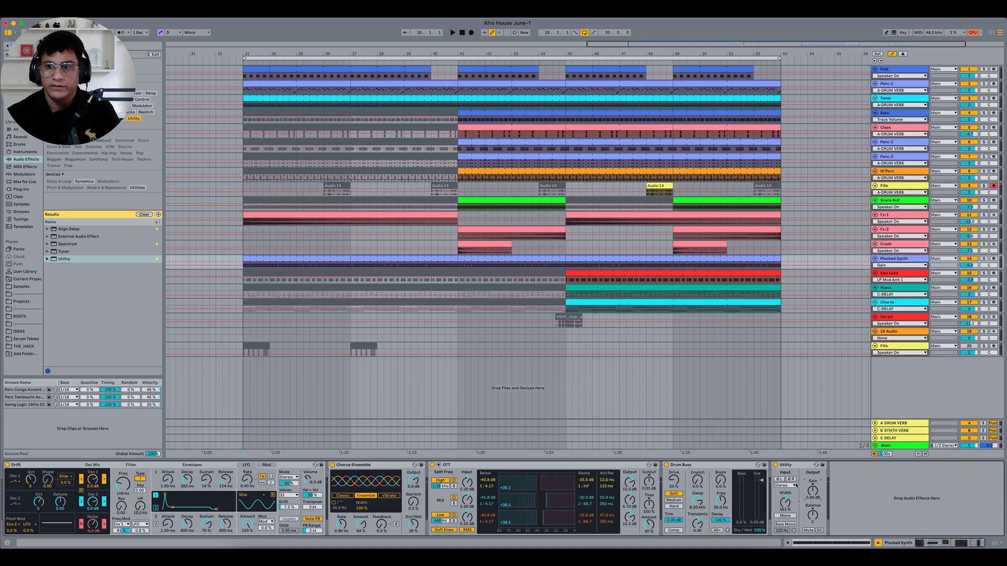
left_click_drag(891, 268, 893, 294)
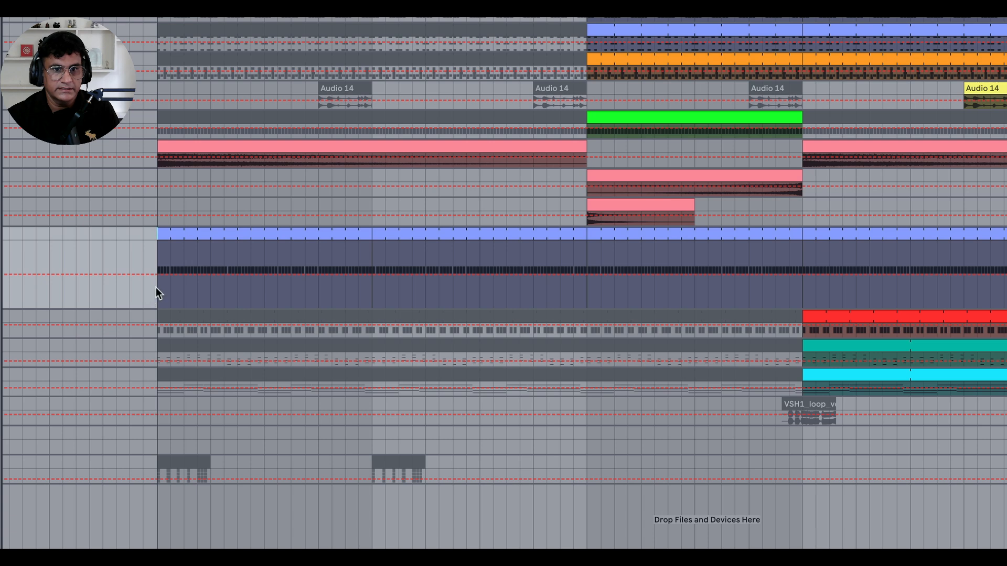
left_click_drag(242, 285, 367, 289)
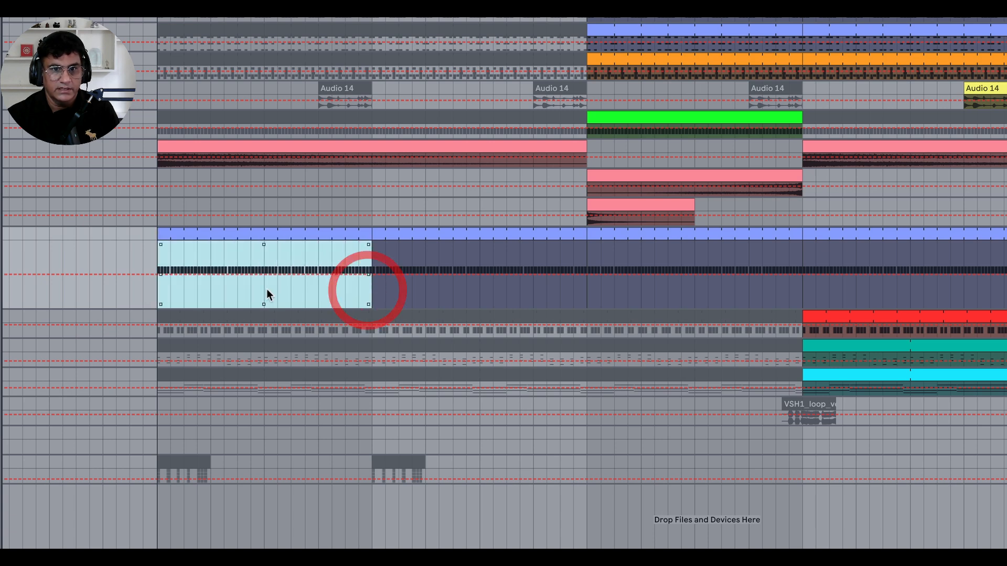
left_click_drag(267, 284, 267, 298)
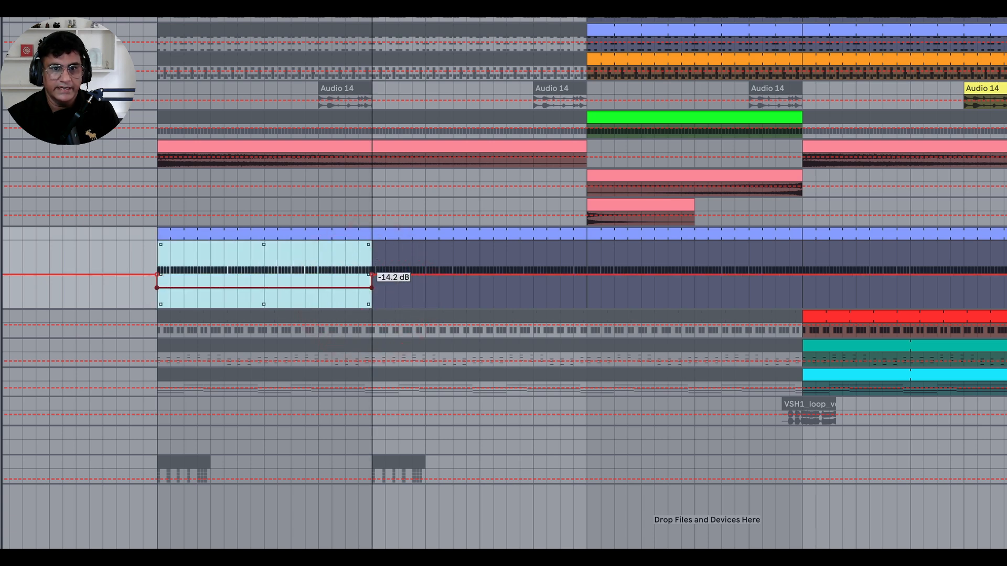
left_click(370, 287)
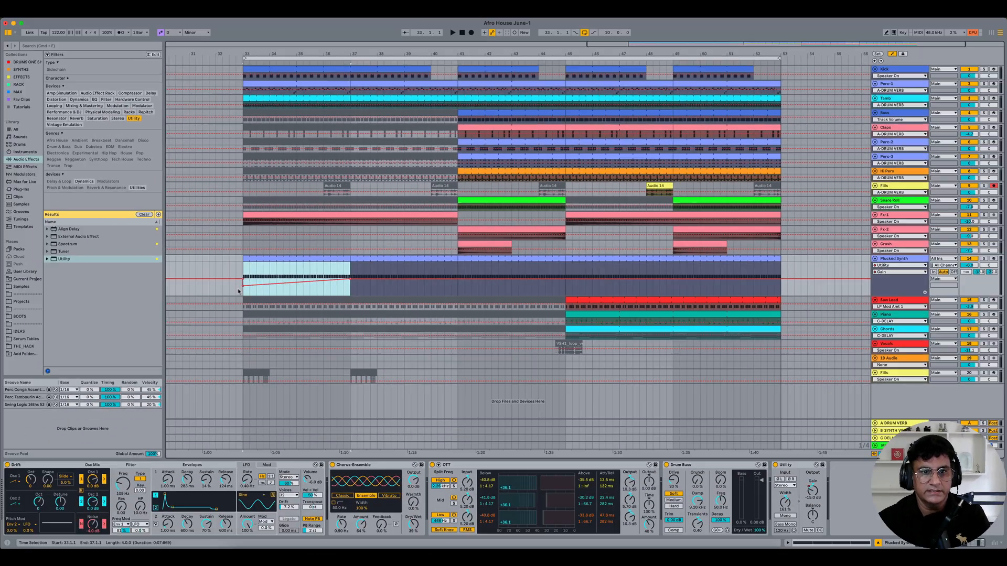
- Play the fade-in from bar 33 and stretch the Plucked Synth's Gain ramp so it reaches 0 dB at bar 41
left_click(177, 299)
left_click(243, 292)
key("space")
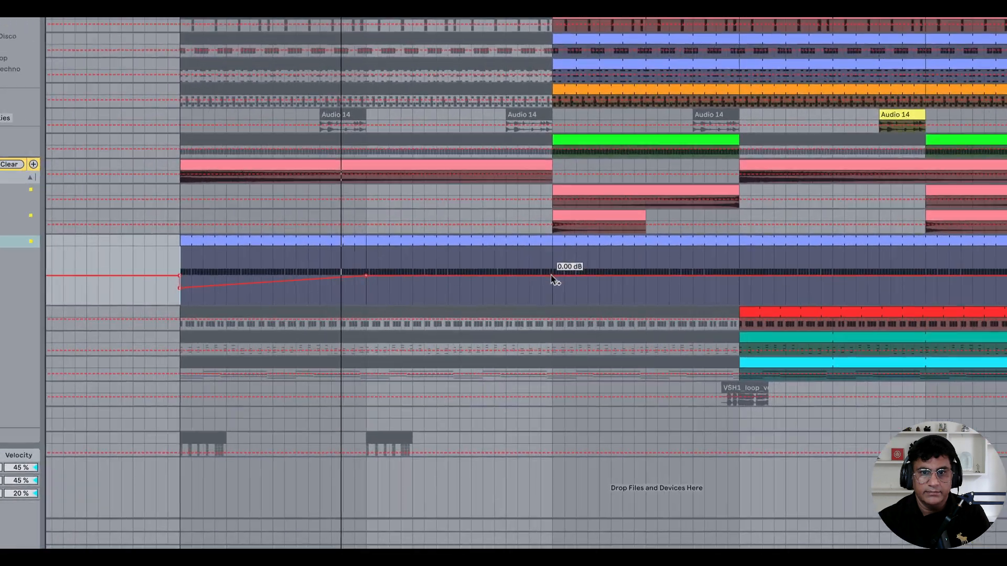
left_click(458, 279)
left_click(373, 273)
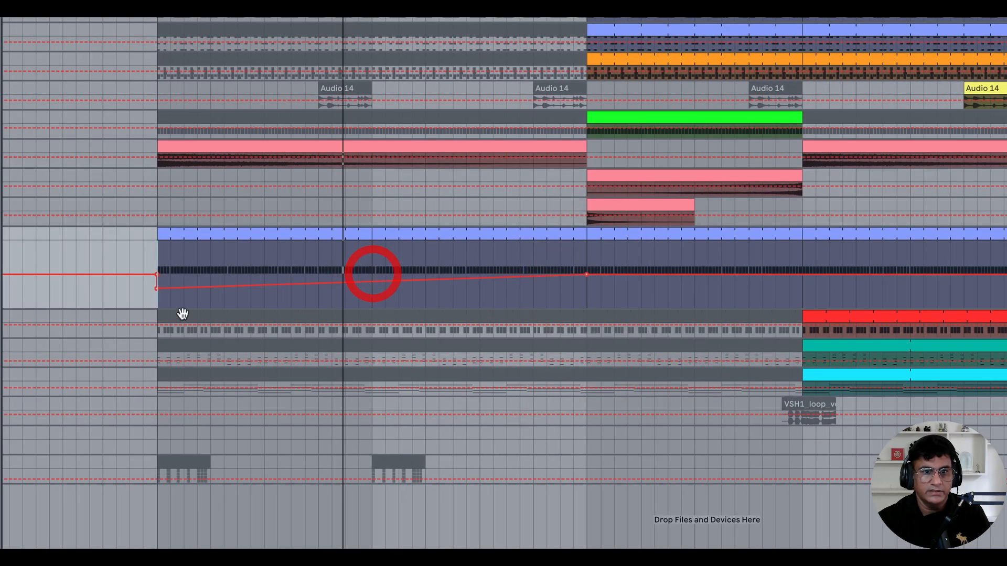
right_click(156, 288)
left_click(190, 298)
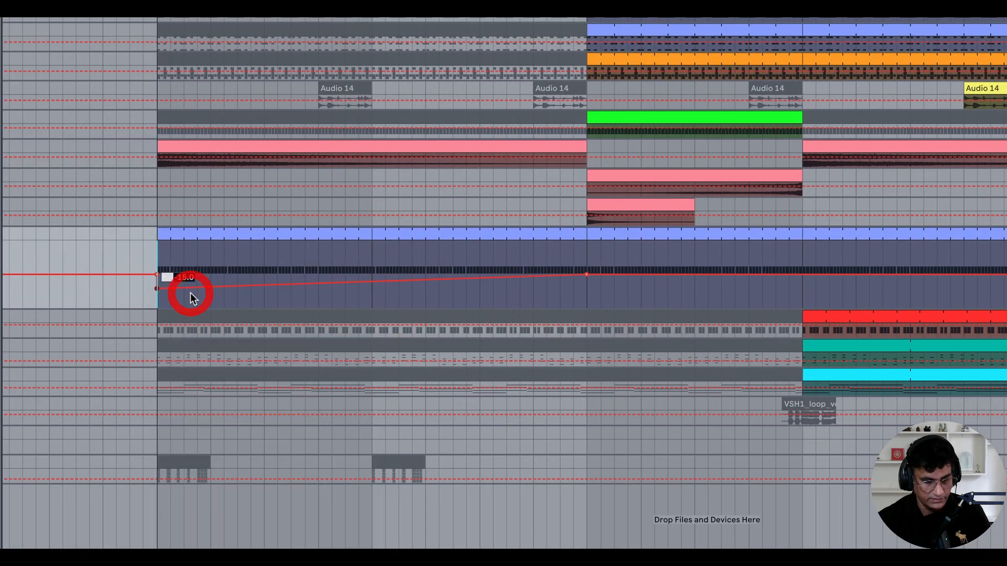
type("20")
key("Return")
key("super+z")
- Set the ramp's starting Gain breakpoint at bar 33 to -20 dB, play the result and hide the automation
right_click(155, 287)
left_click(187, 296)
type("-20")
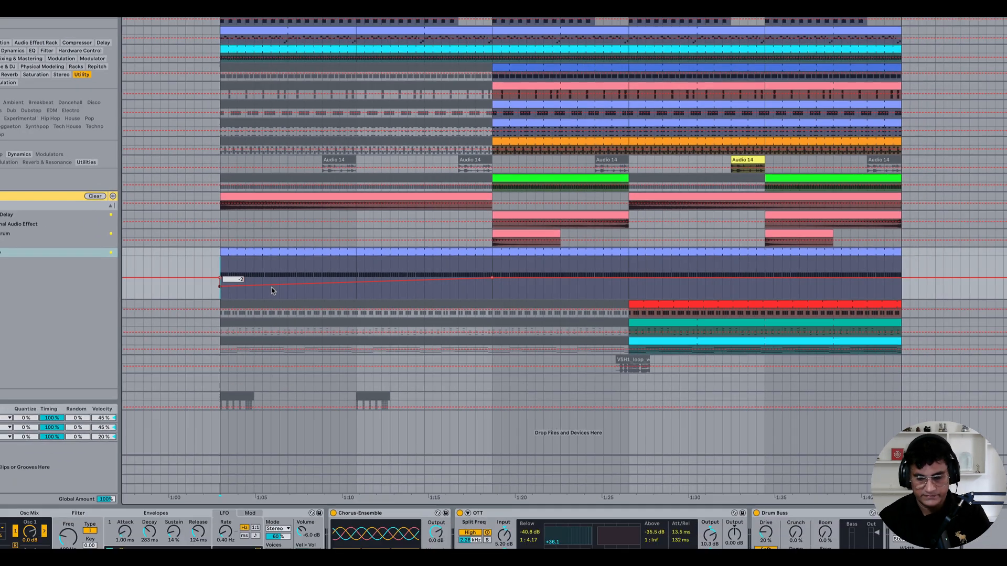
key("Return")
key("space")
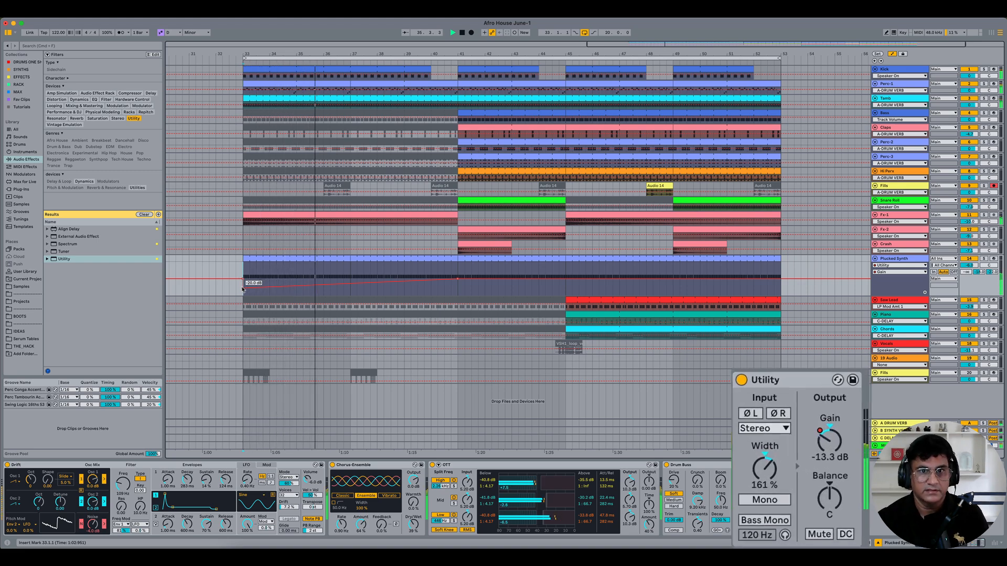
key("a")
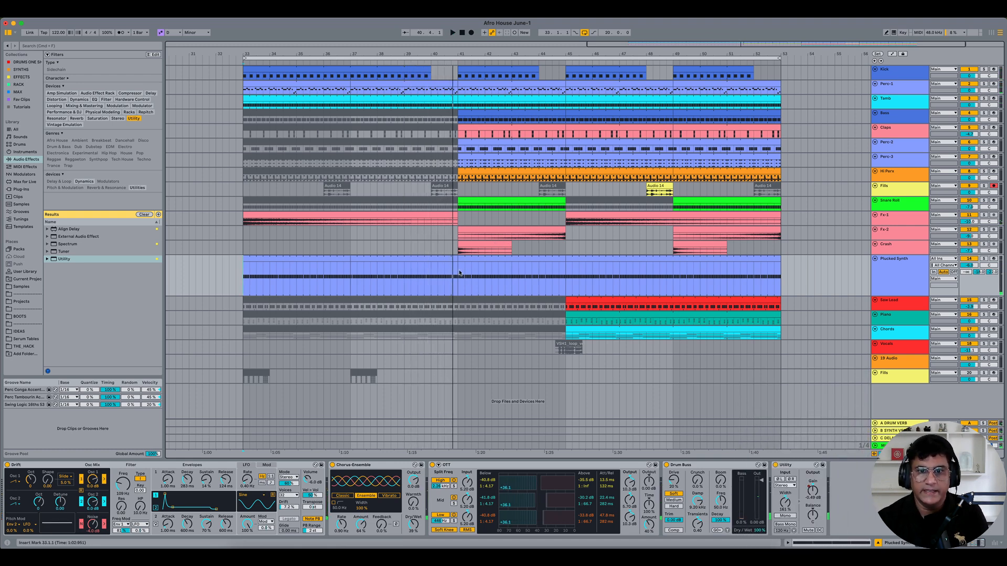
- Duplicate the time between bars 41 and 45 across all tracks
left_click_drag(460, 273, 551, 279)
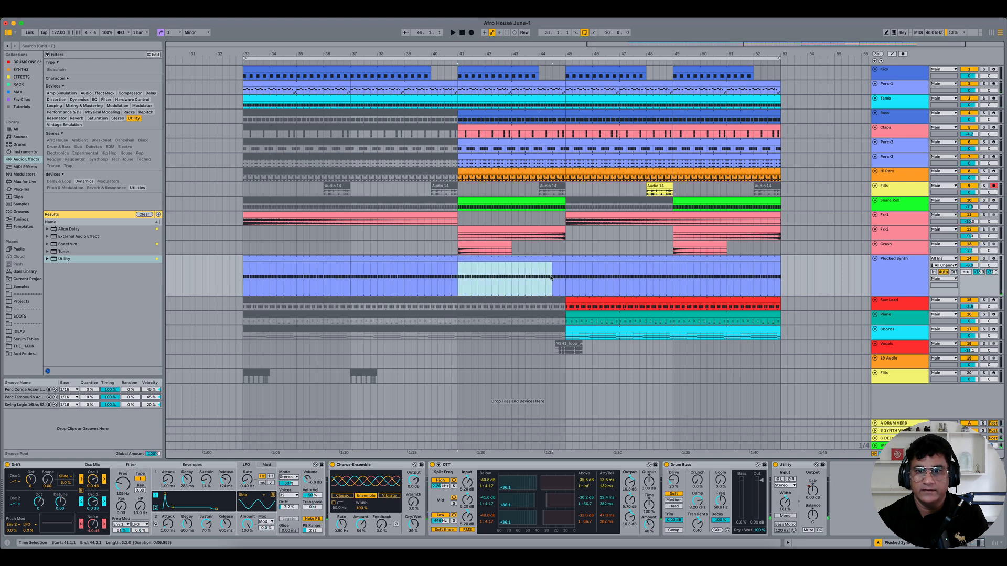
left_click(61, 12)
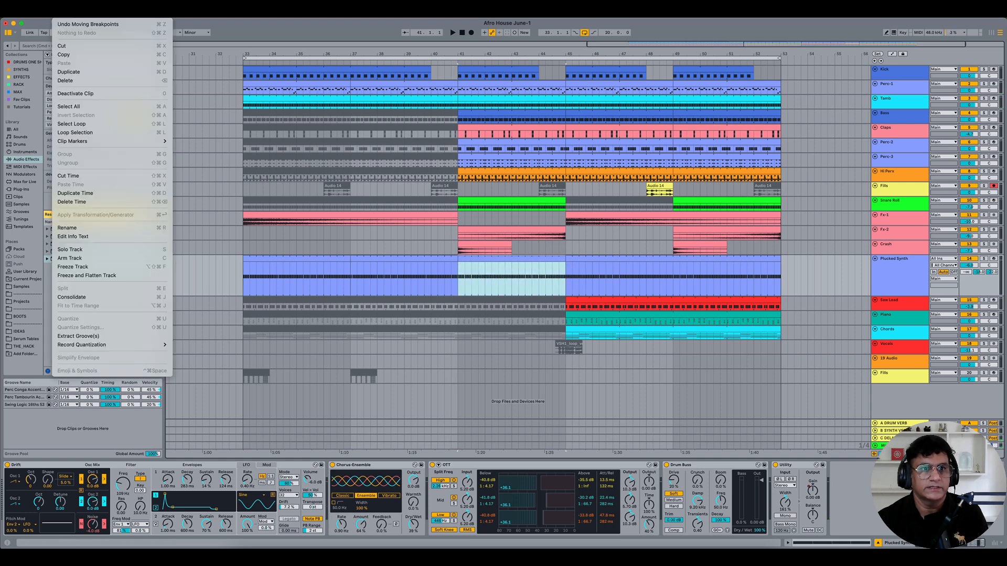
left_click(97, 193)
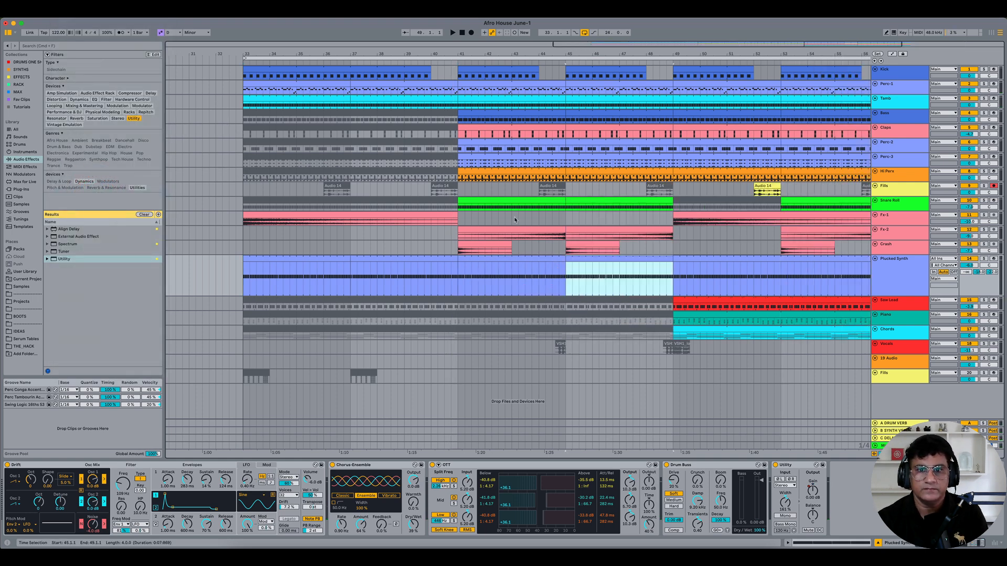
- Deactivate the two Snare Roll clips between bars 41 and 49
left_click(514, 218)
left_click(528, 199)
left_click(628, 198)
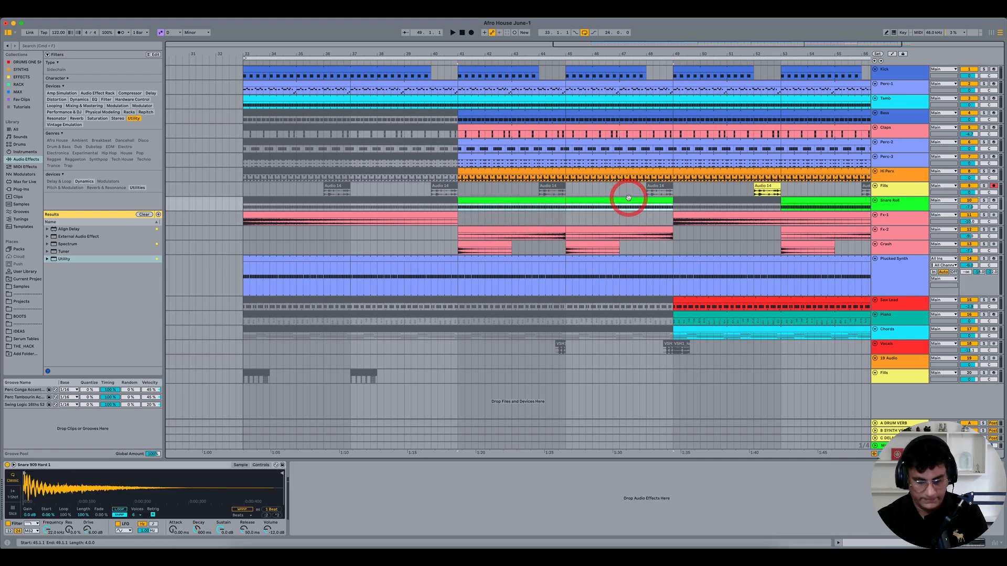
key("Delete")
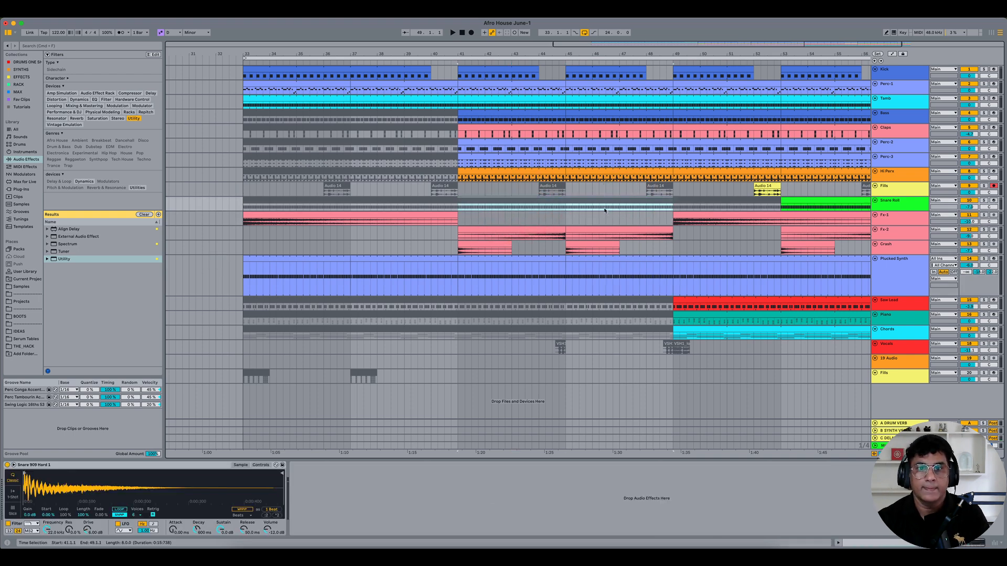
- Deactivate the Perc-3 clips between bars 41 and 49 and activate the Audio 14 fill at bar 48
left_click(419, 134)
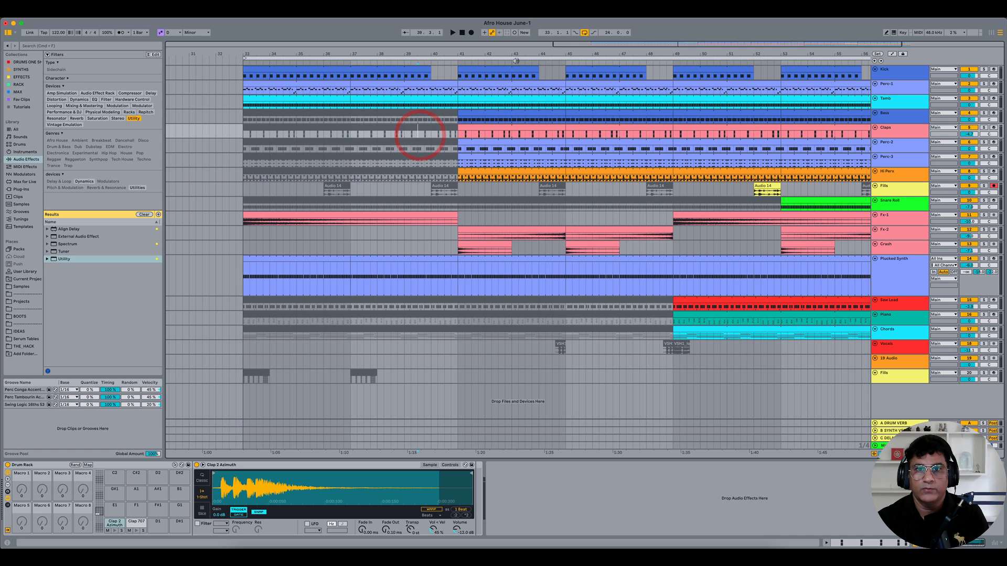
left_click_drag(510, 54, 438, 52)
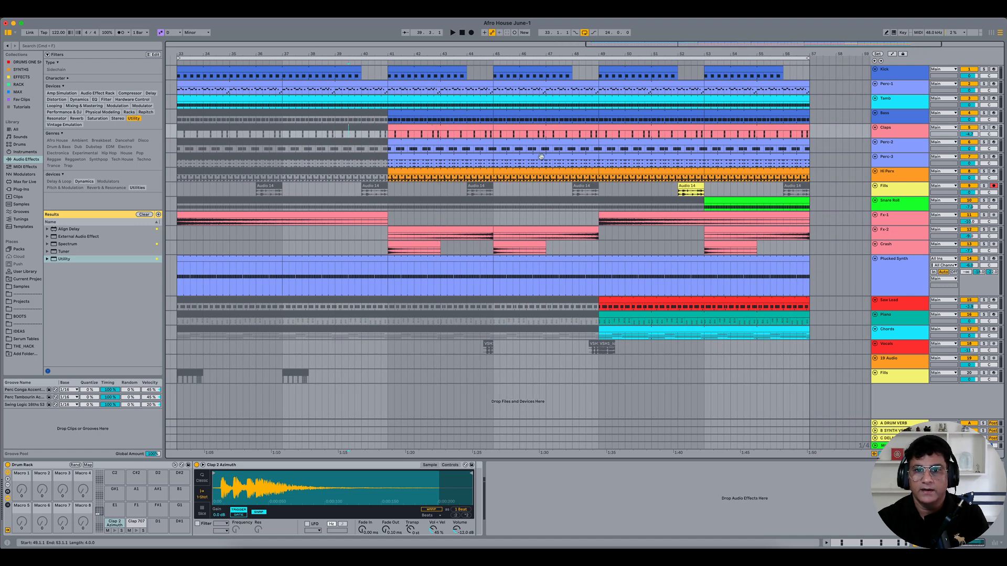
left_click(468, 156)
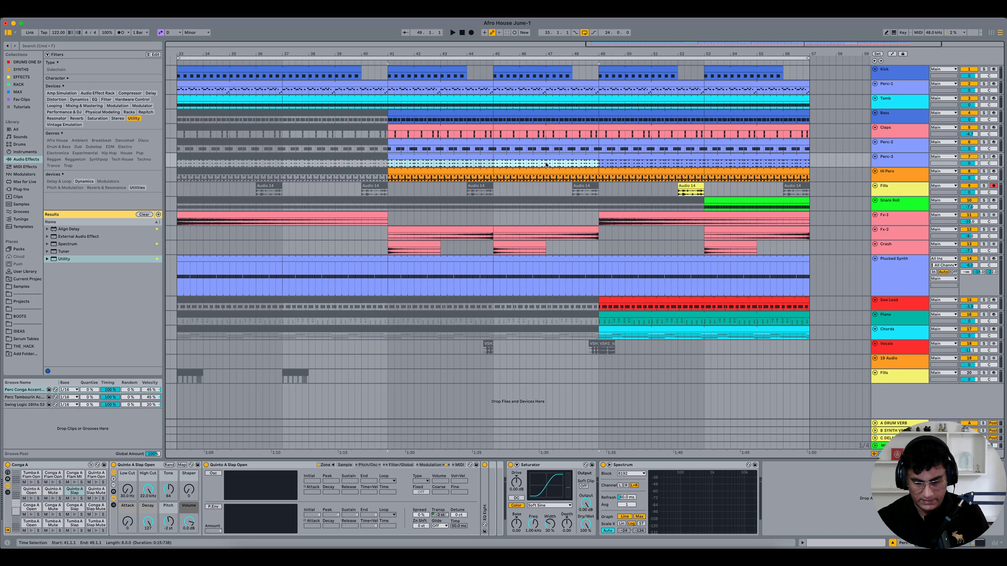
left_click_drag(468, 54, 468, 63)
left_click(593, 183)
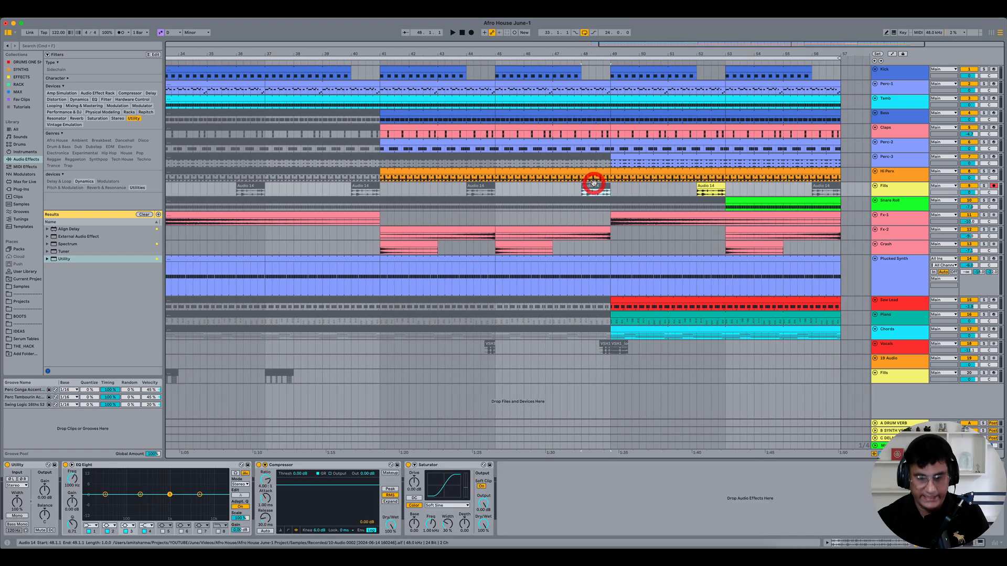
left_click_drag(559, 55, 554, 50)
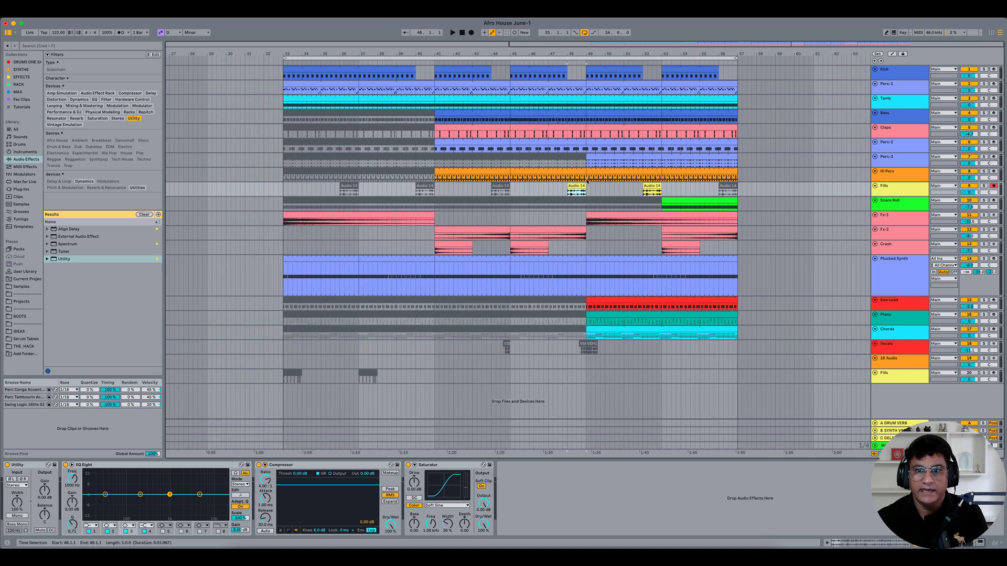
- Deactivate the Hi Perc clips between bars 41 and 49 and replace the Kick clips from bar 41 with seven-bar clips at bars 41 and 49
left_click_drag(482, 172, 547, 175)
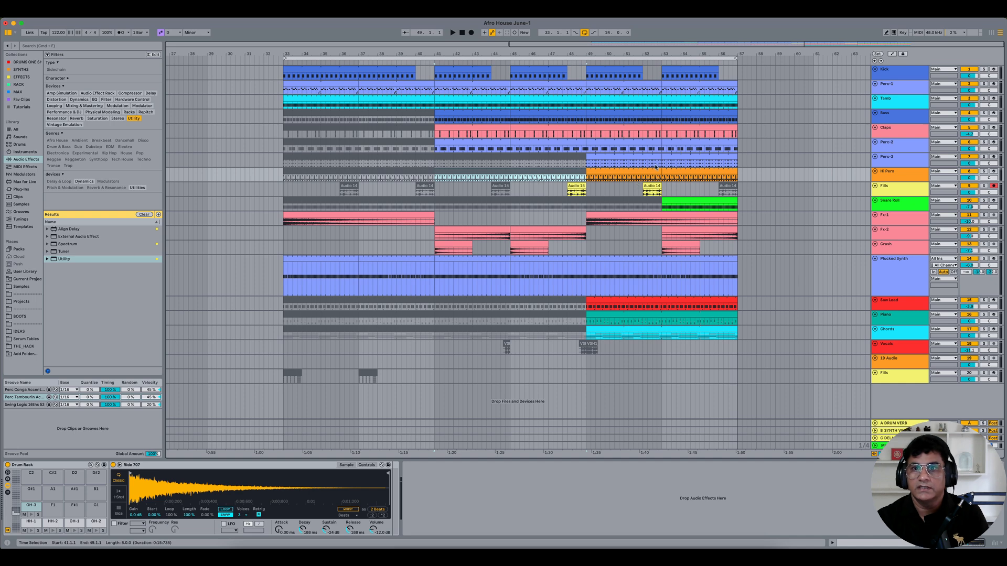
left_click(624, 73)
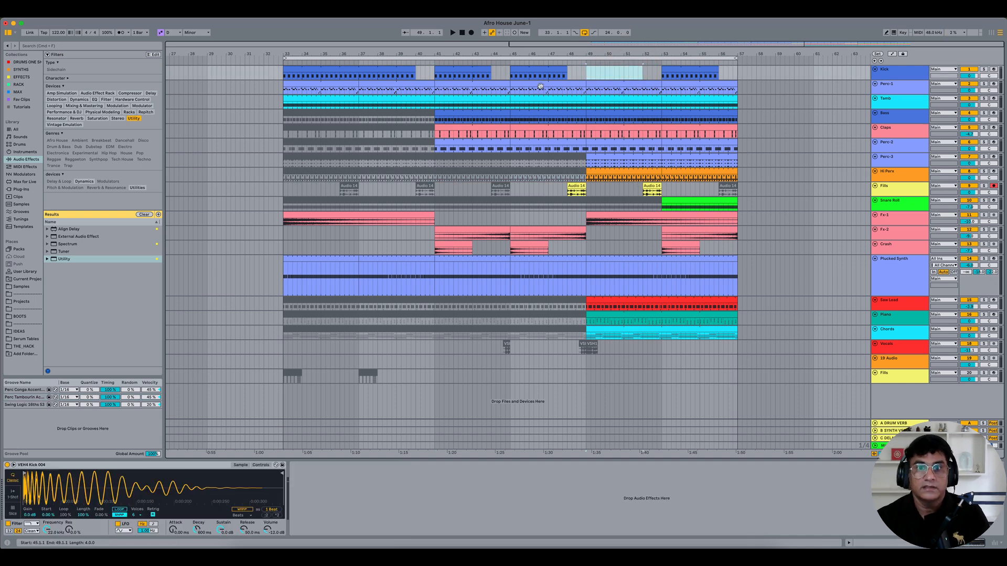
left_click_drag(391, 77, 668, 80)
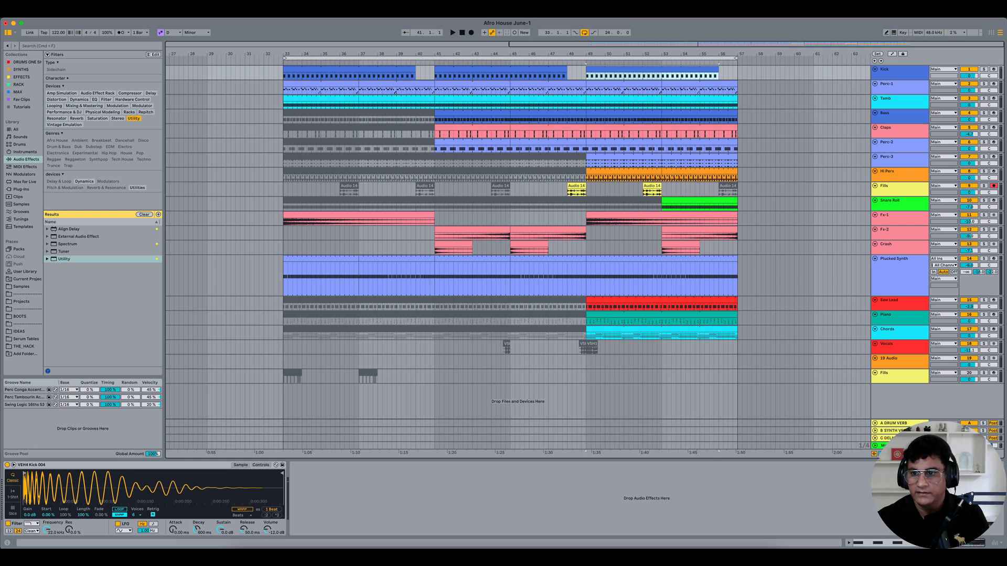
- Optimize the arrangement height, play from bar 41, and deactivate the Crash clip at bar 45 and the Fx-2 clip at bar 41
key("h")
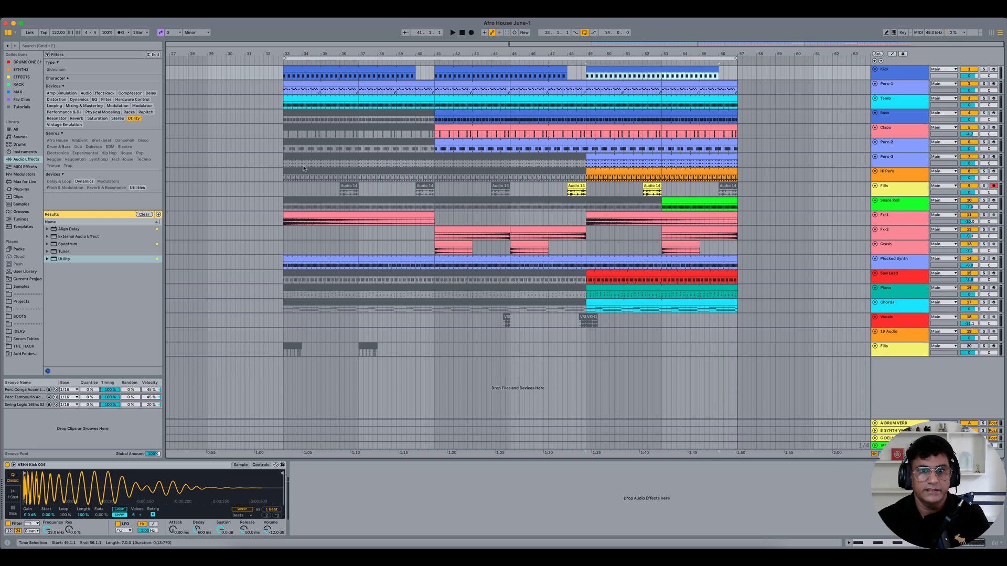
left_click(434, 162)
key("space")
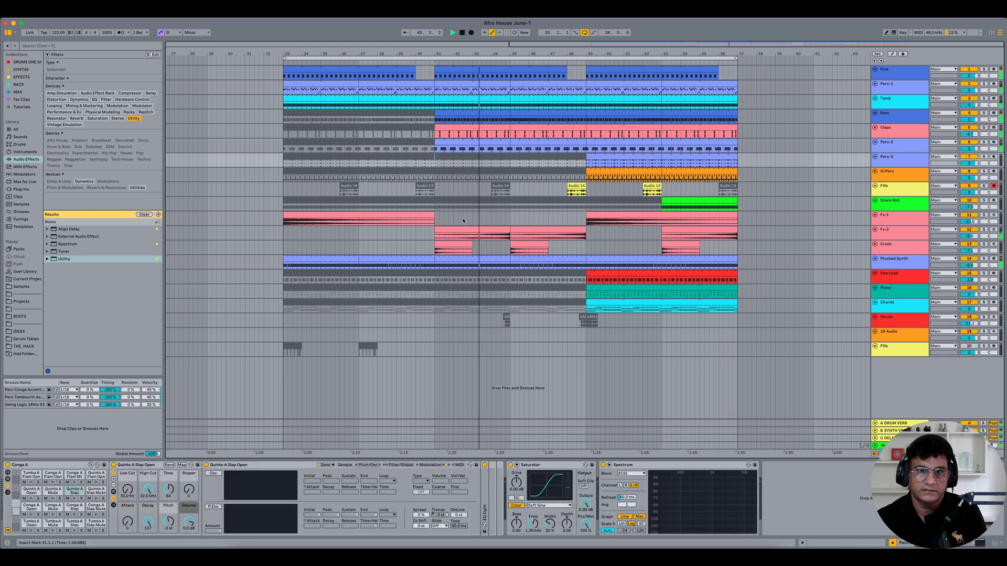
left_click(524, 244)
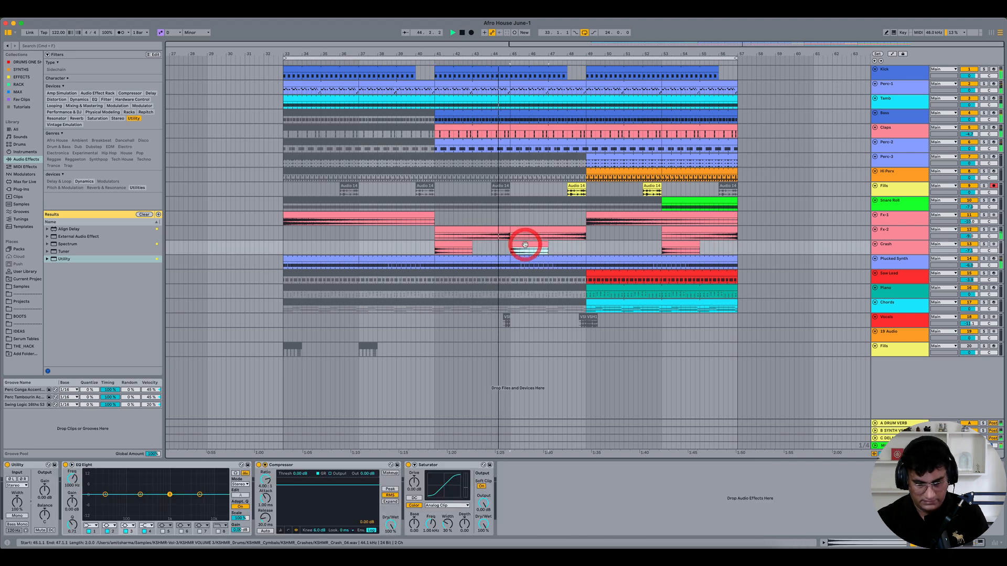
left_click(524, 228)
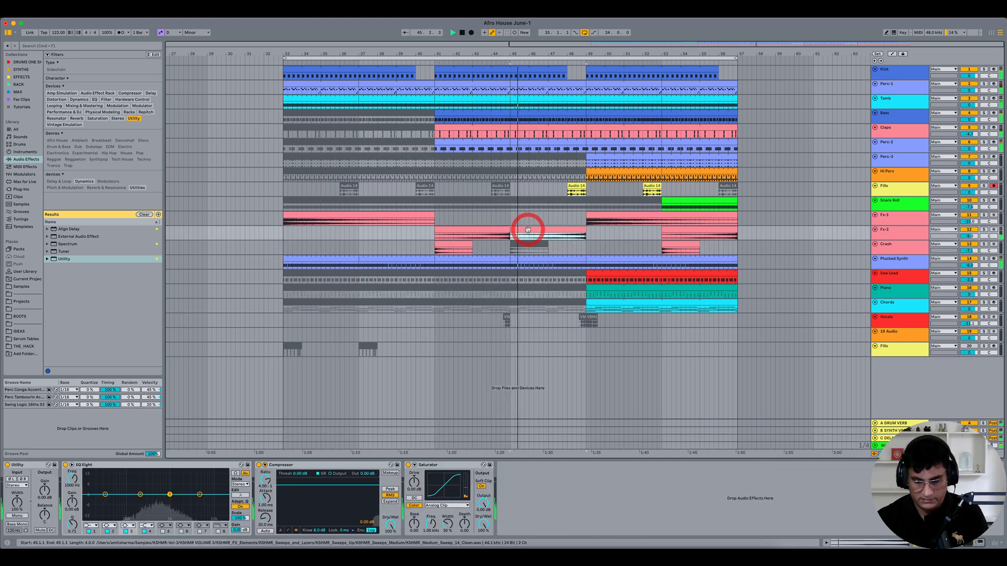
left_click(488, 229)
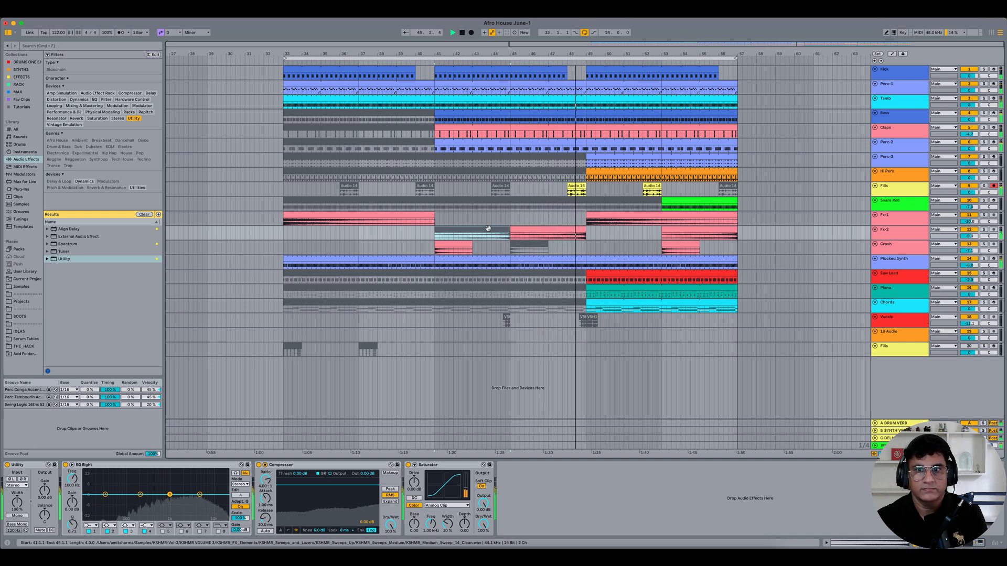
key("space")
- Deactivate the Saw Lead, Piano and Chords clips between bars 49 and 57
left_click(617, 273)
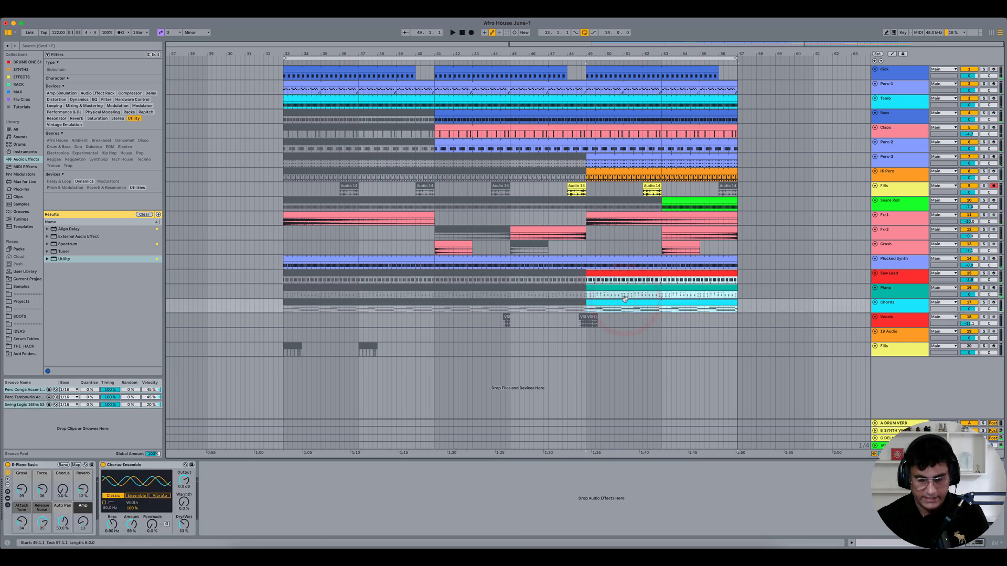
left_click(536, 297)
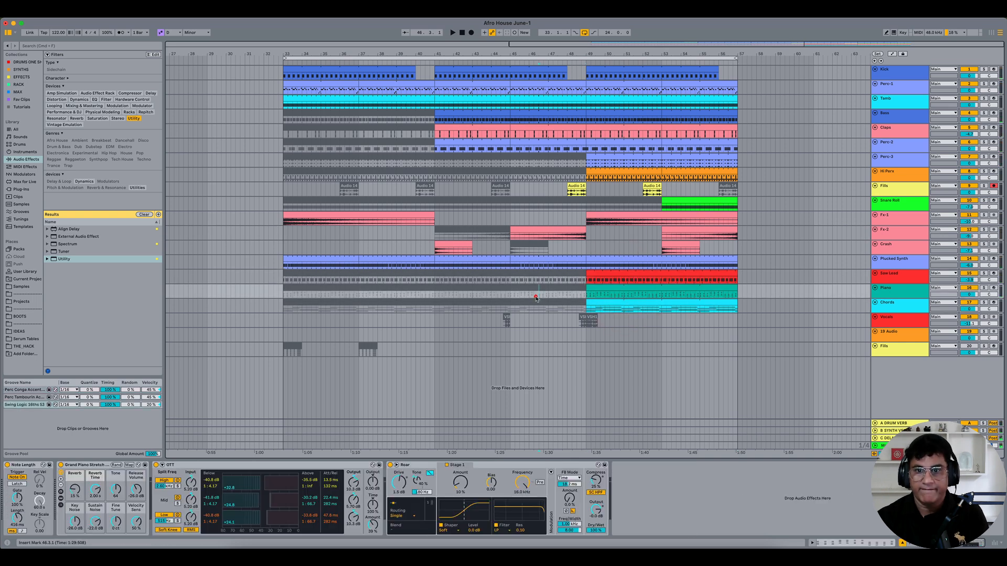
left_click(601, 271)
left_click(609, 303, "shift")
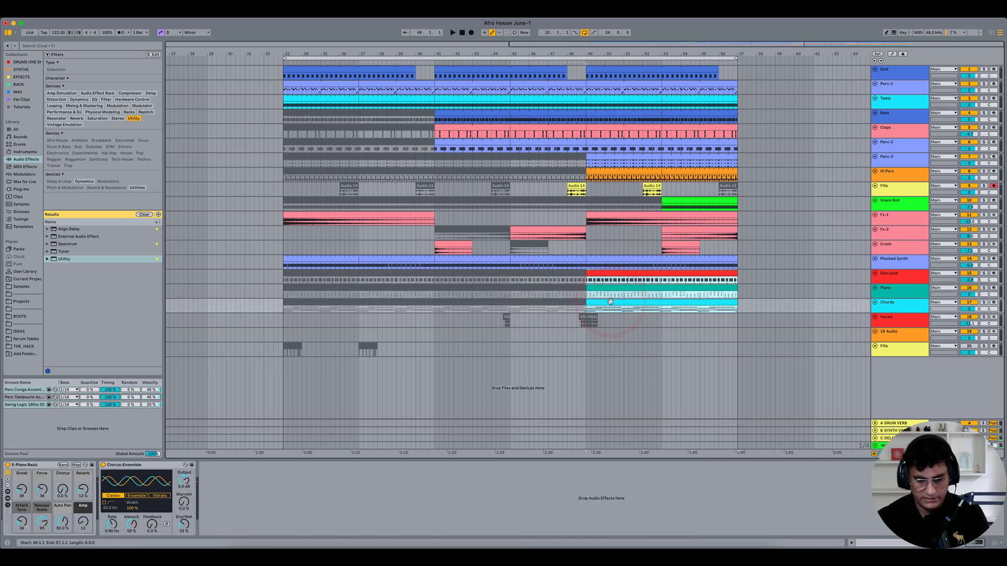
left_click(510, 213)
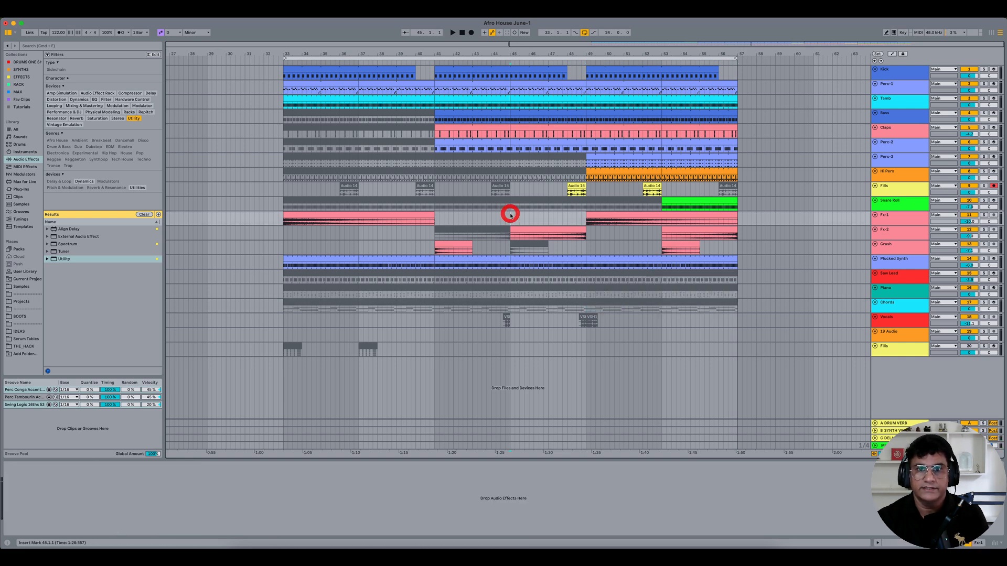
- Play from bar 45 and deactivate the Audio 14 fill at bar 52, keeping the Snare Roll clip at bar 53 active
key("space")
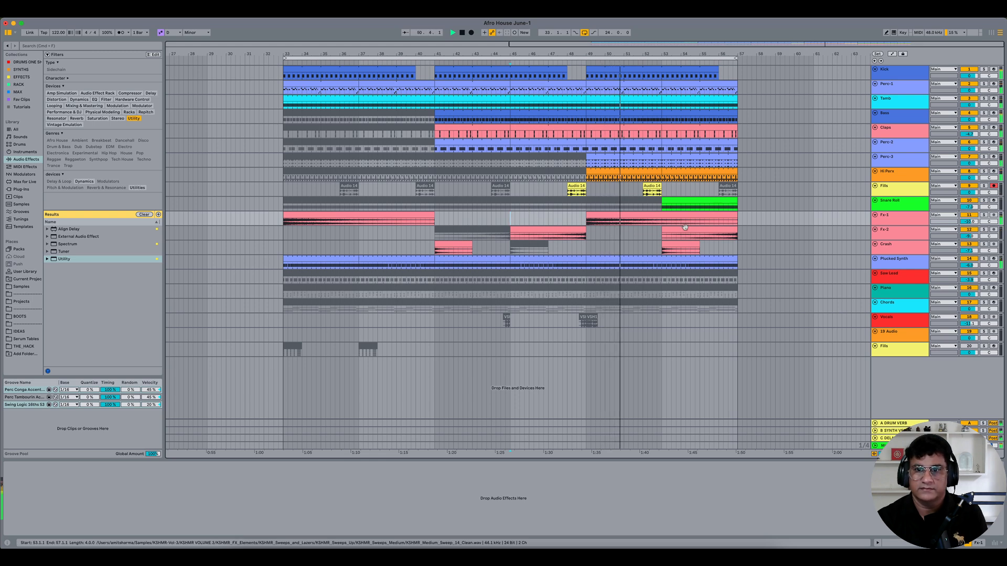
left_click(676, 243)
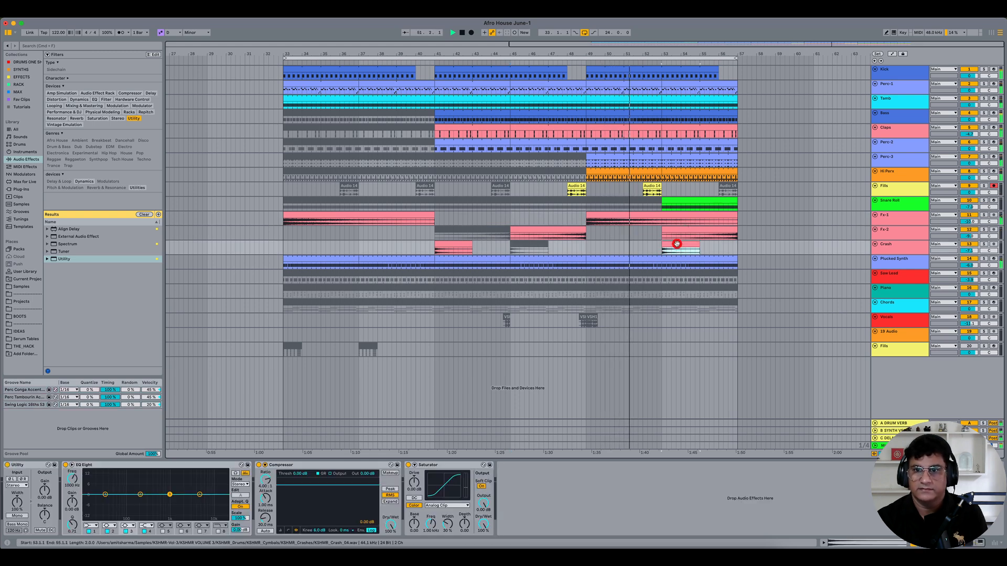
left_click(680, 202)
left_click(651, 188)
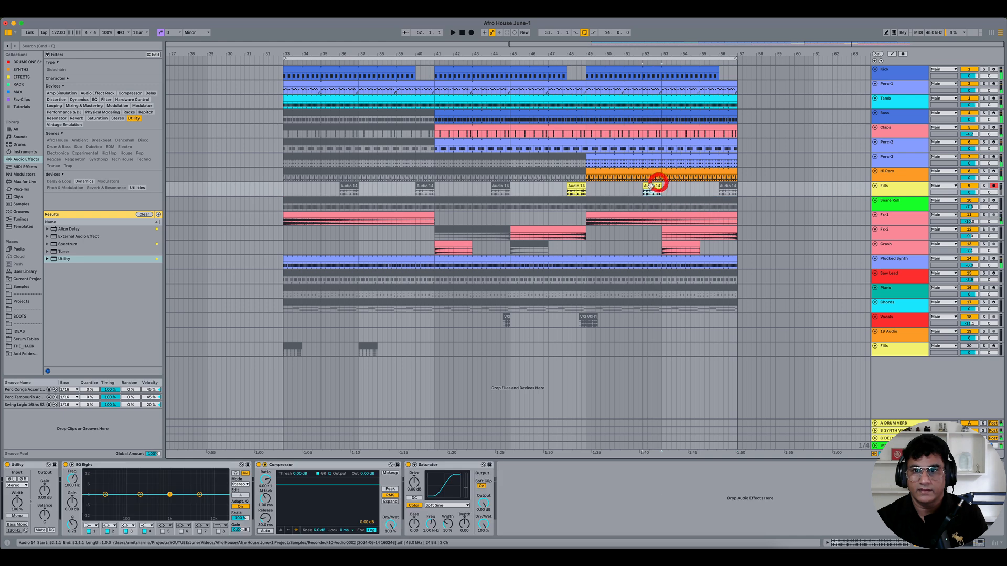
left_click(694, 201)
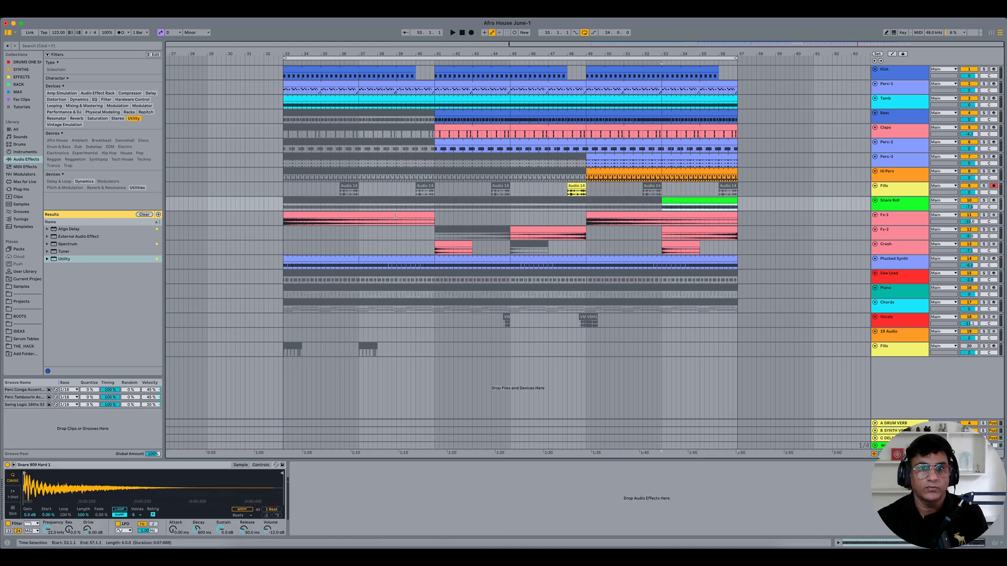
left_click_drag(284, 203, 331, 203)
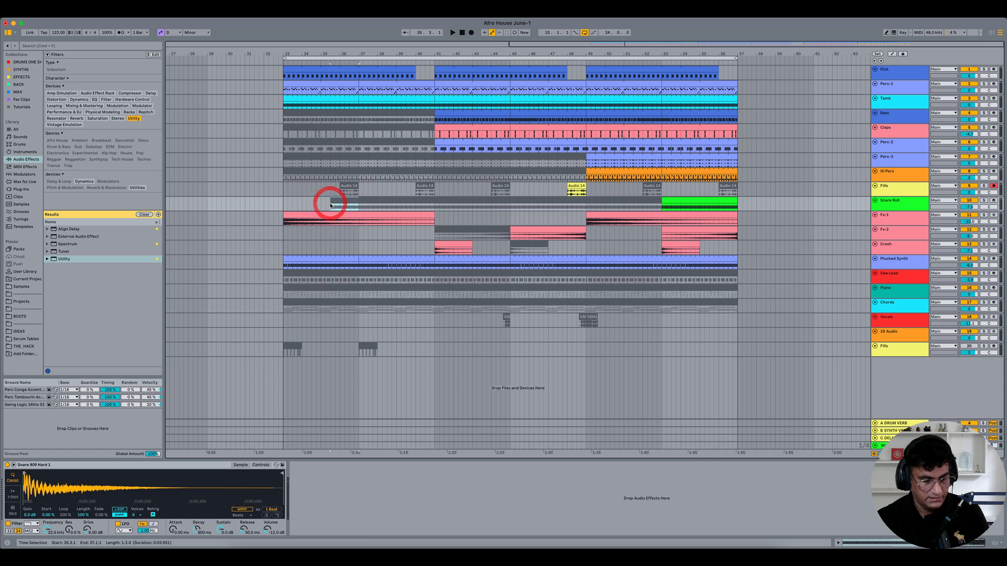
key("super+z")
left_click_drag(285, 236, 431, 237)
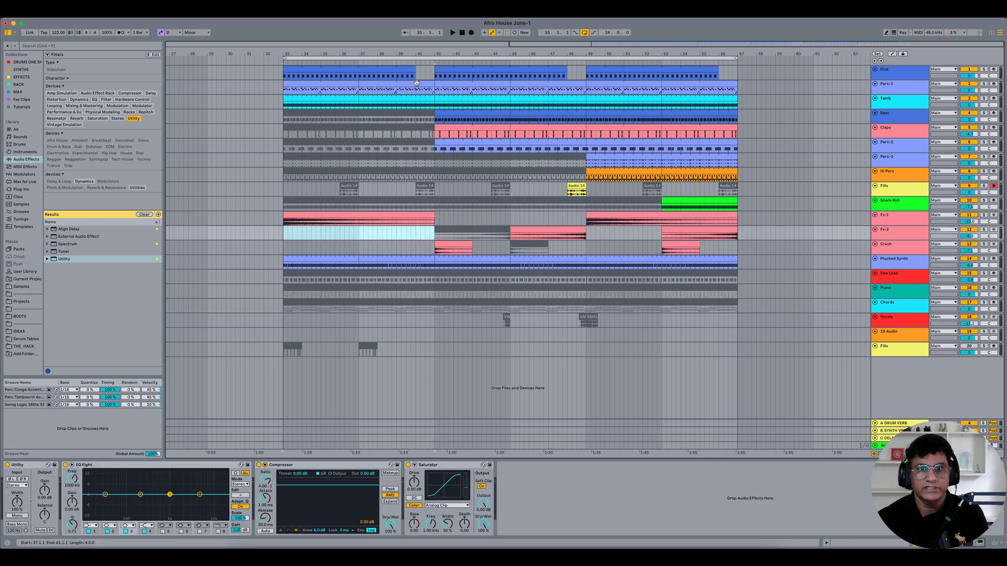
left_click_drag(421, 73, 434, 73)
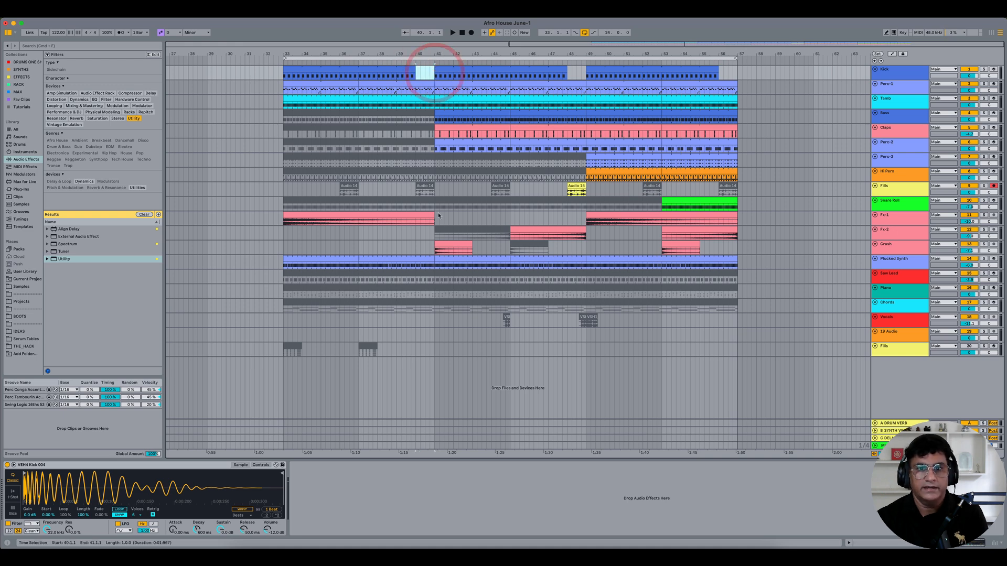
left_click_drag(438, 219, 586, 220)
left_click(576, 186)
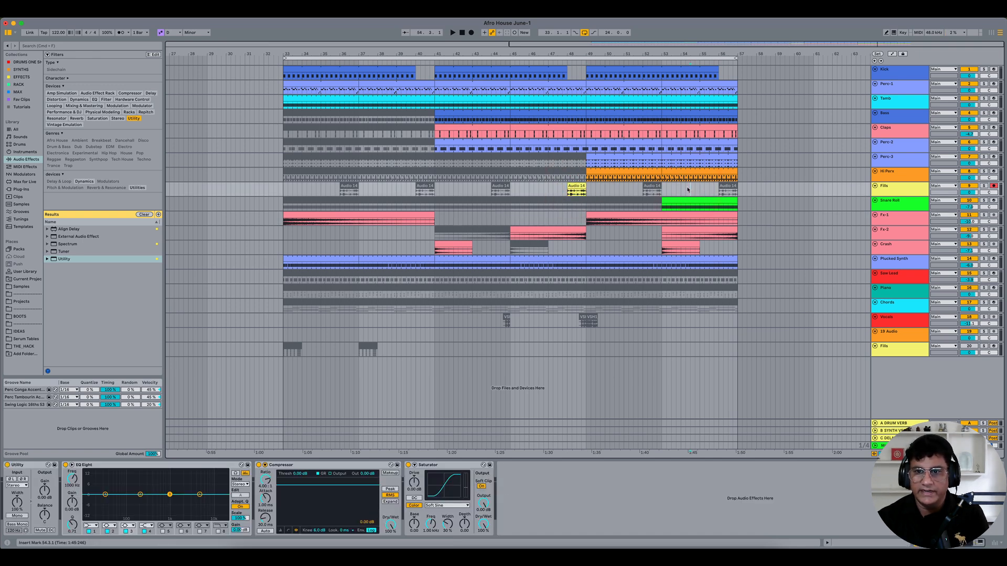
- Save the set while playing the arrangement from bar 49 and switch off the arrangement loop
left_click(586, 247)
key("space")
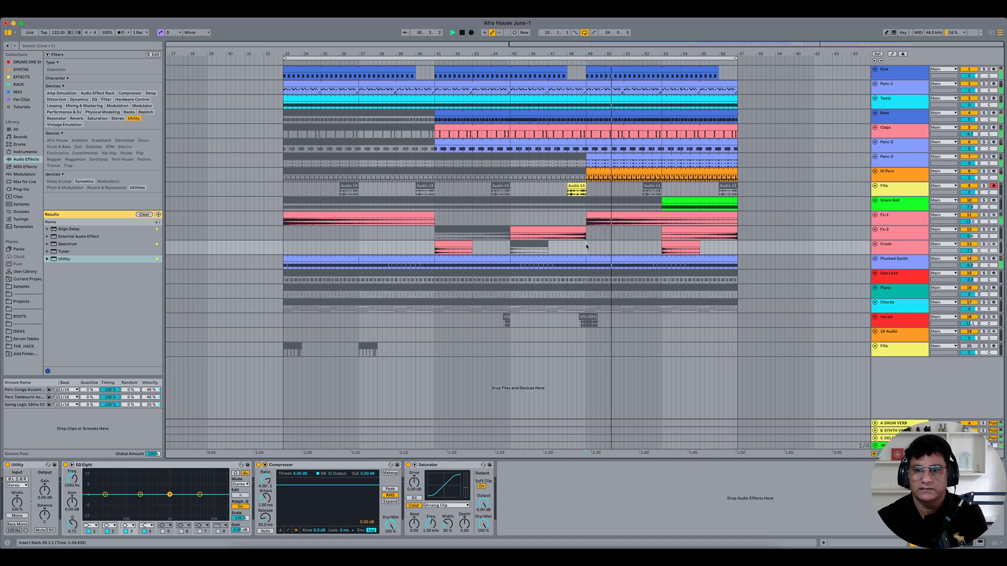
key("super+s")
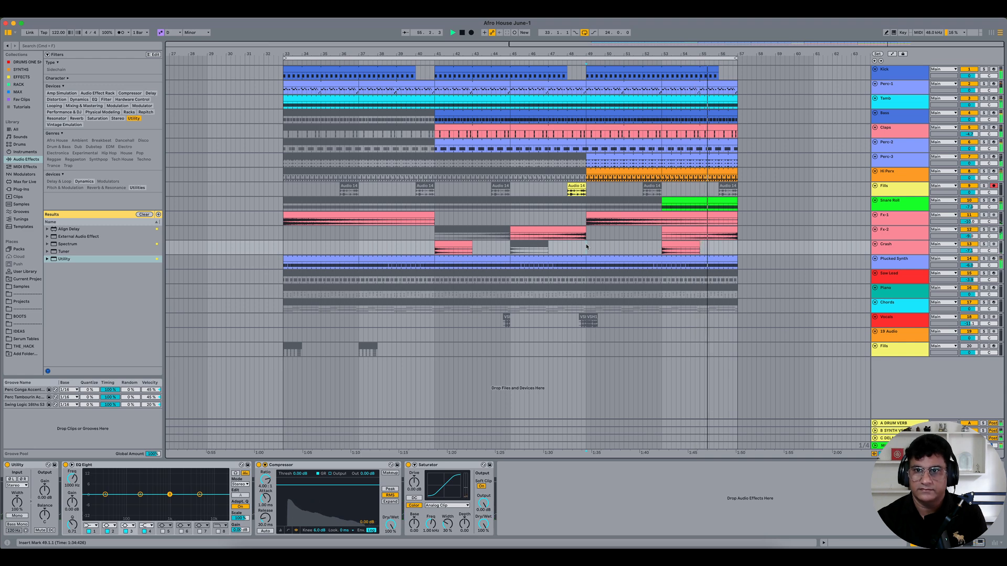
left_click(585, 32)
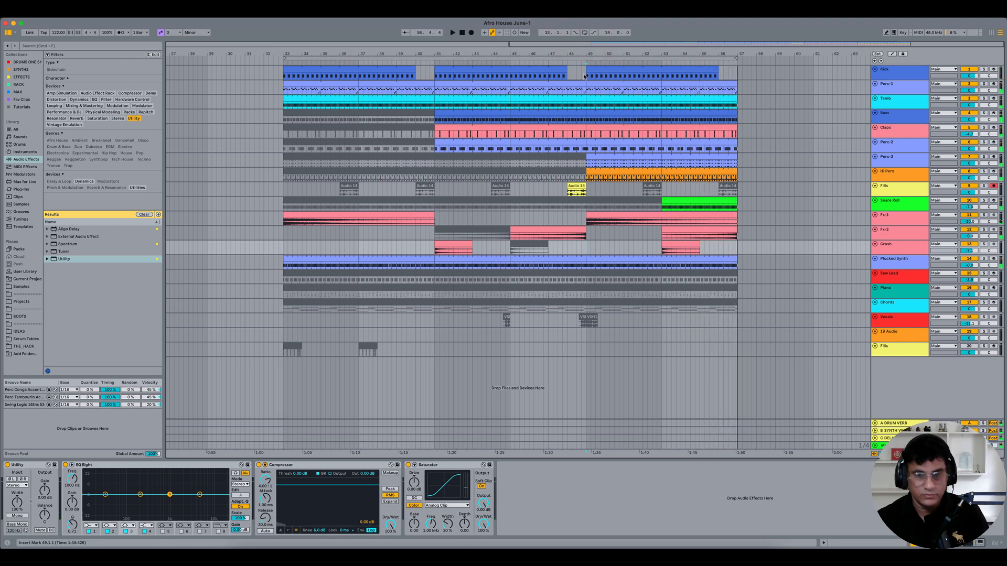
- Copy the Fx-1 sweep clip to bar 57 and duplicate the bars 49 to 57 section from Kick through Chords
left_click(428, 234)
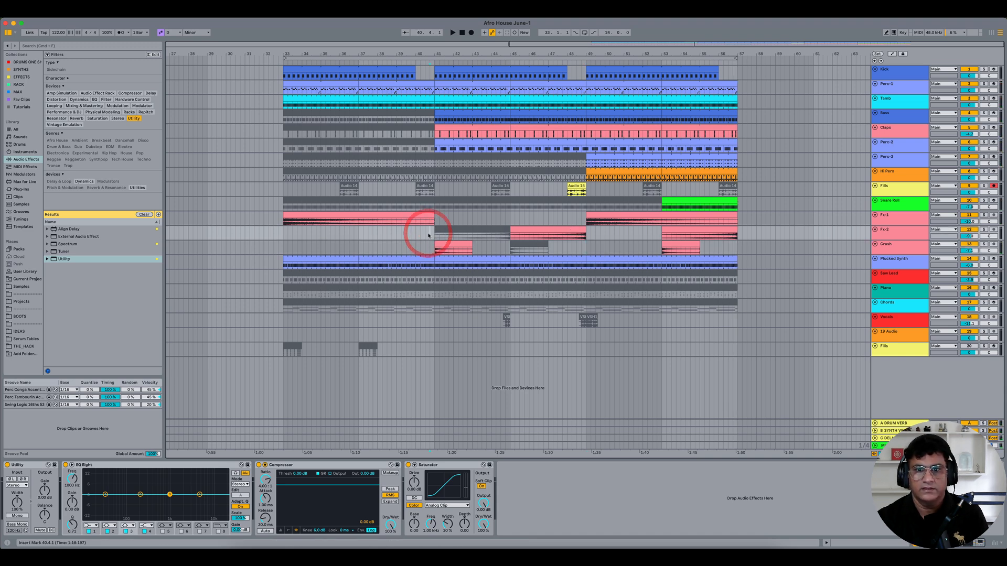
left_click(624, 214)
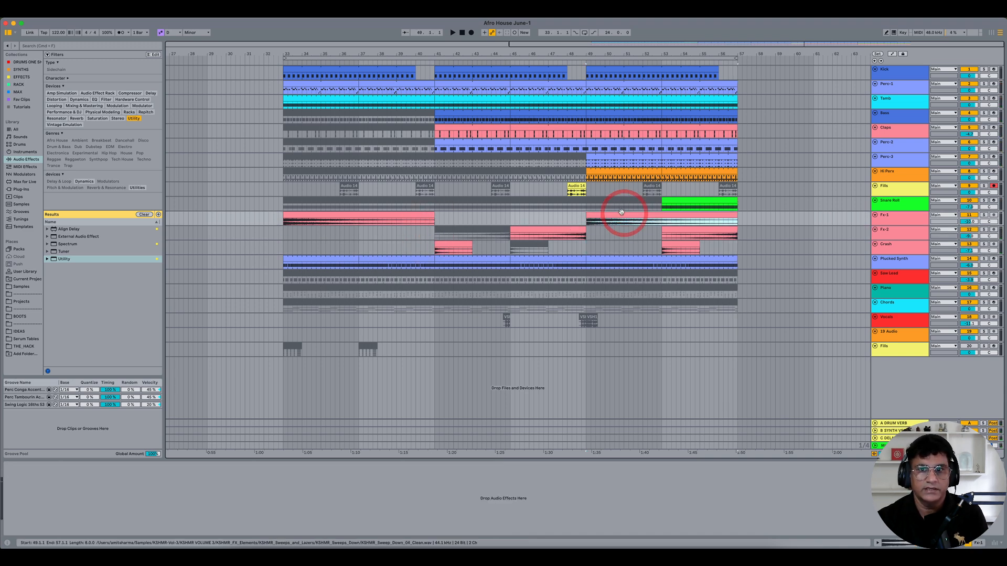
left_click_drag(620, 213, 773, 223)
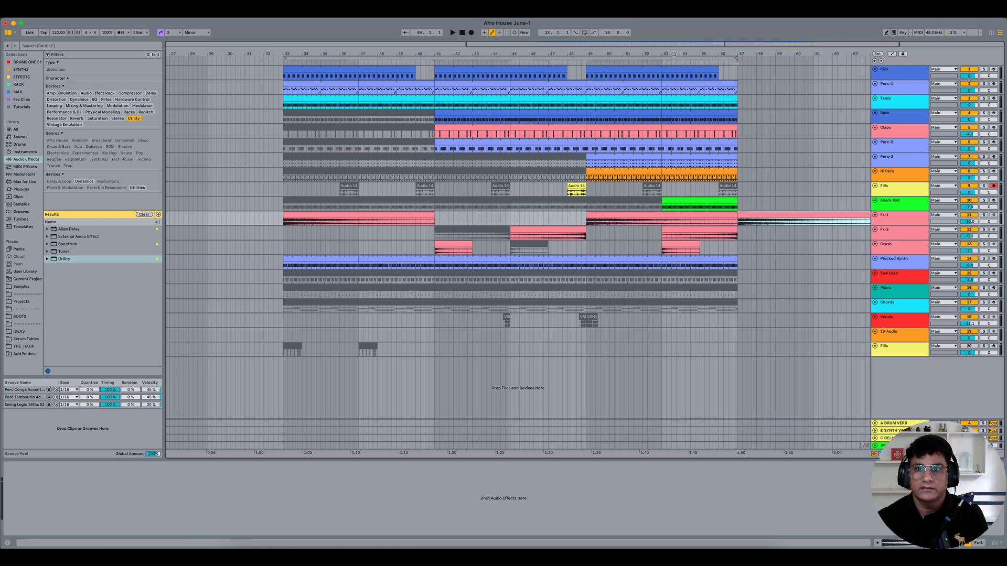
scroll(433, 106, "right", 5)
mouse_move(421, 81)
left_mouse_down()
mouse_move(570, 79)
mouse_move(569, 305)
left_mouse_up()
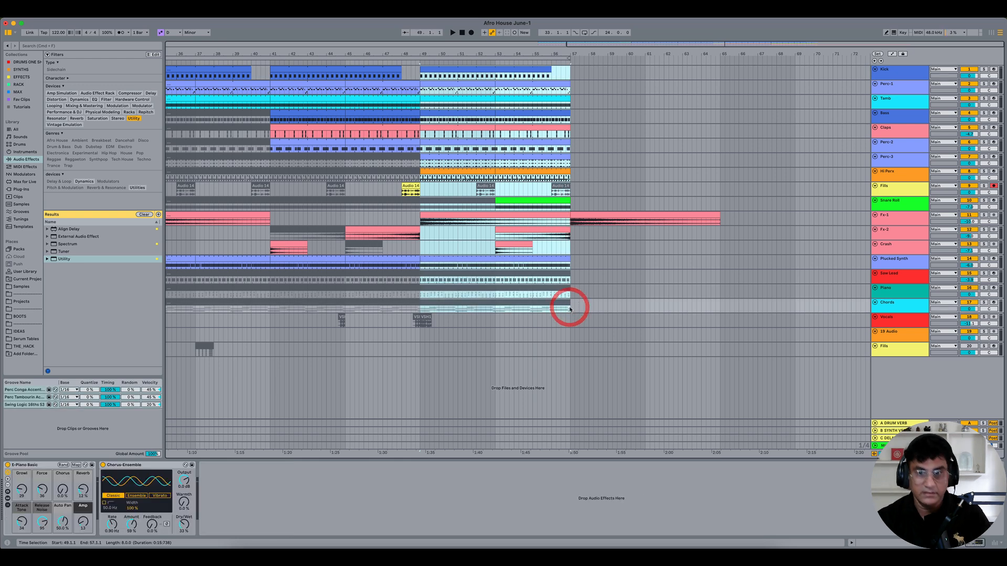
key("super+d")
left_click(563, 344)
- Deactivate the Kick clip starting at bar 57
left_click(596, 214)
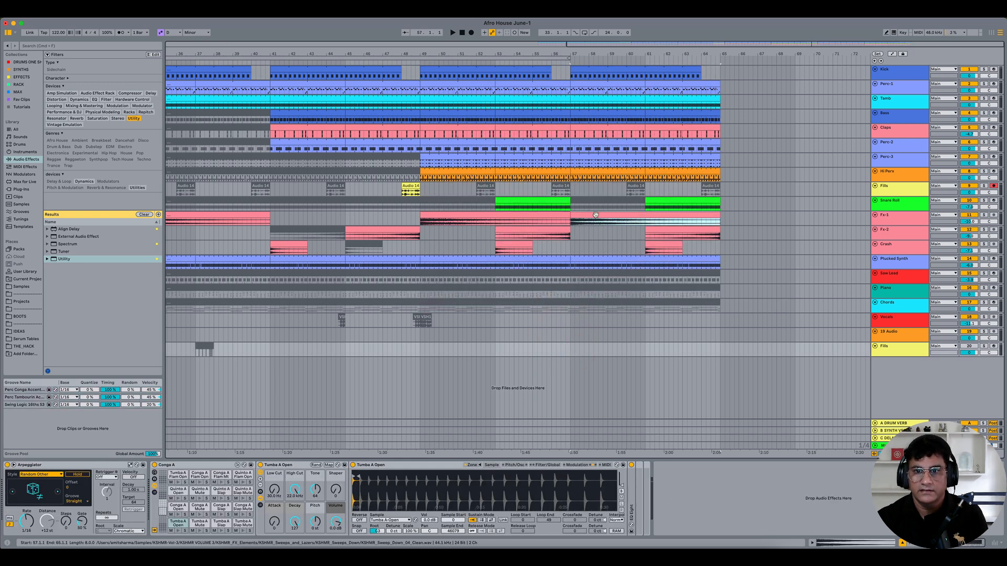
left_click(599, 242)
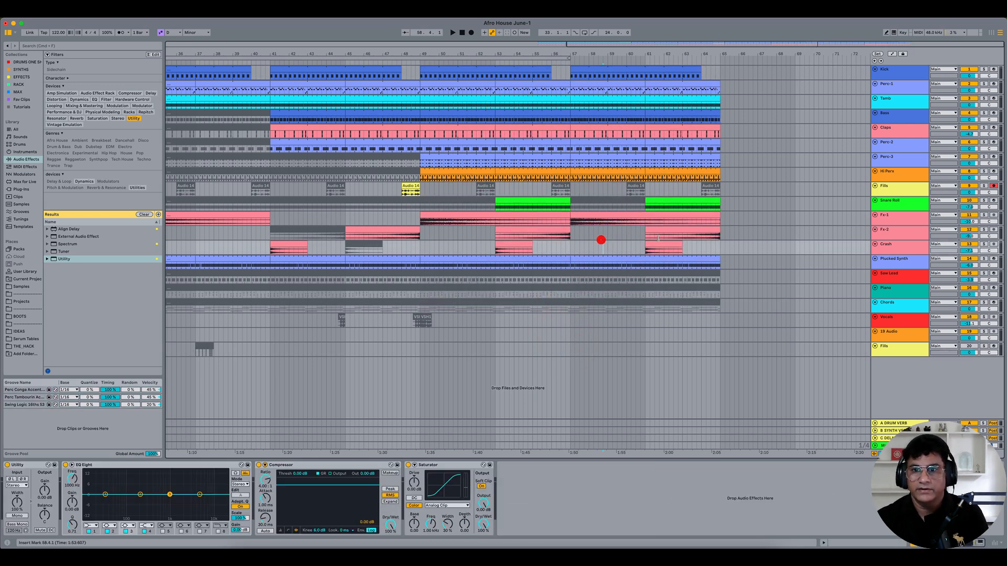
left_click(655, 245)
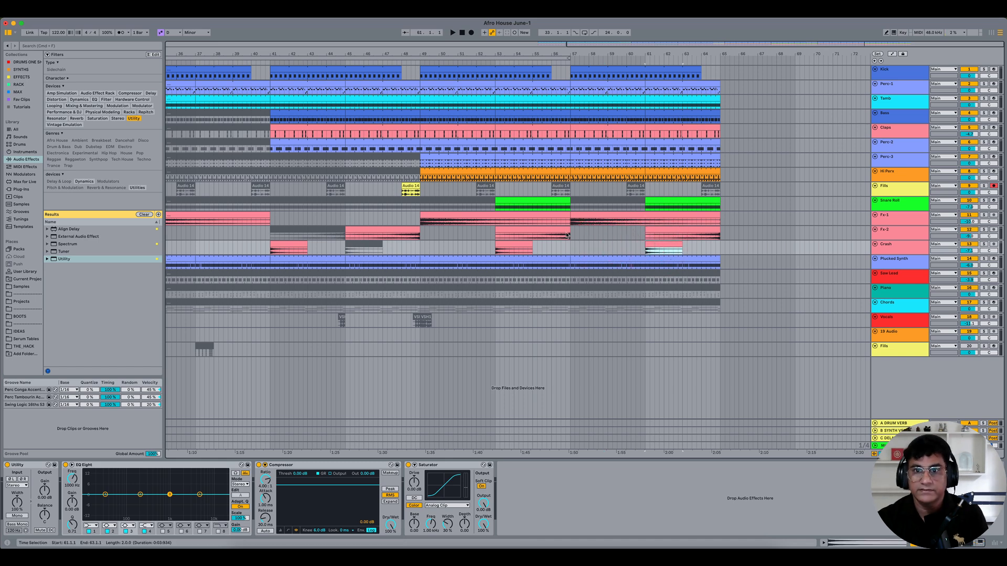
left_click(599, 68)
left_click(693, 95)
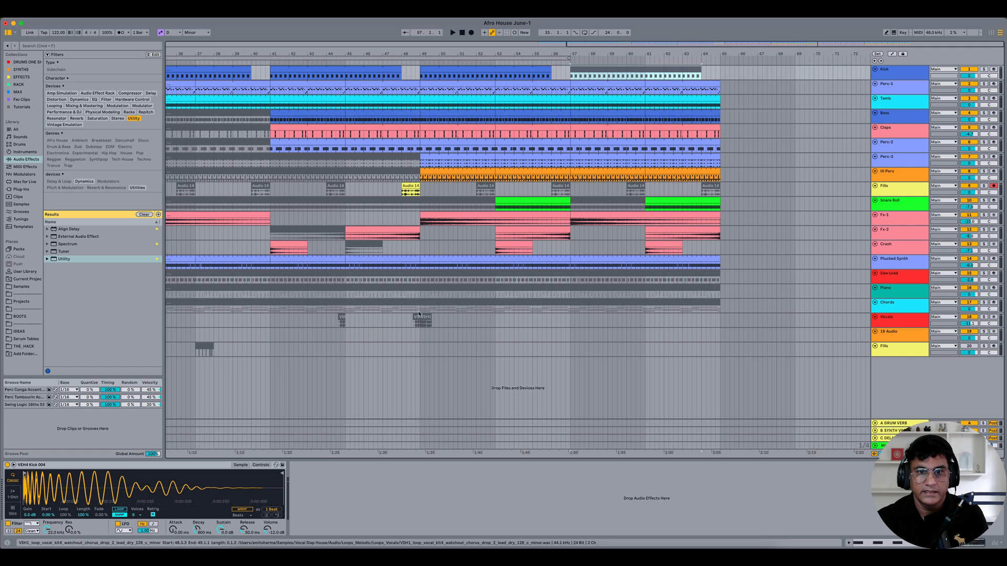
- Move the two adjacent vocal clips from around bar 49 to around bar 57, activate them and play the passage
left_click(572, 320)
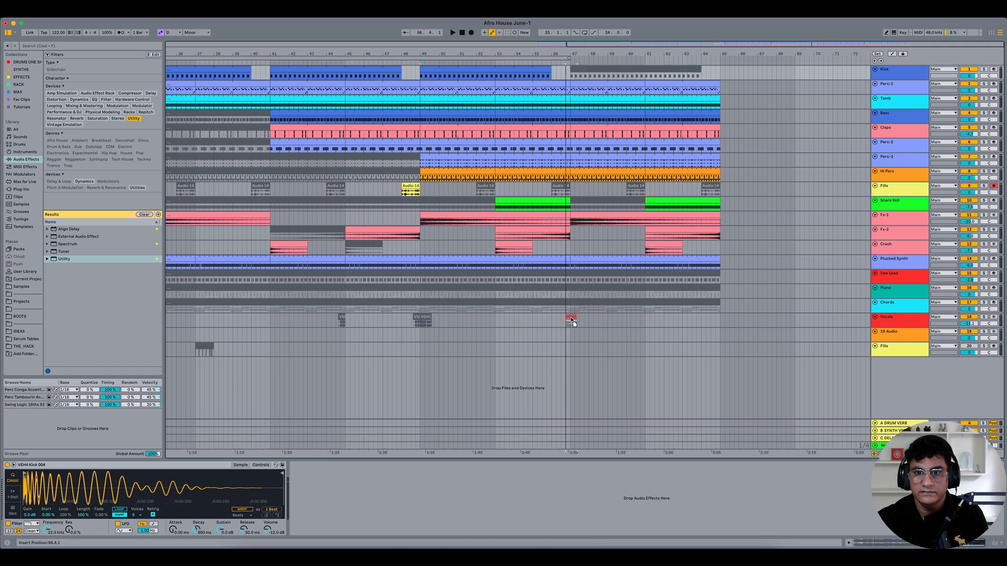
key("Delete")
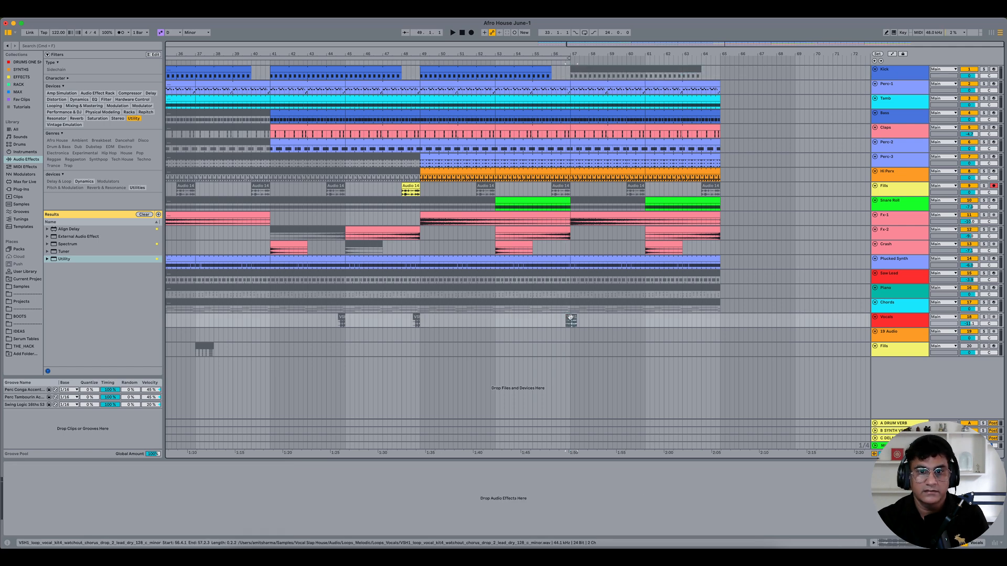
left_click_drag(438, 322, 580, 325)
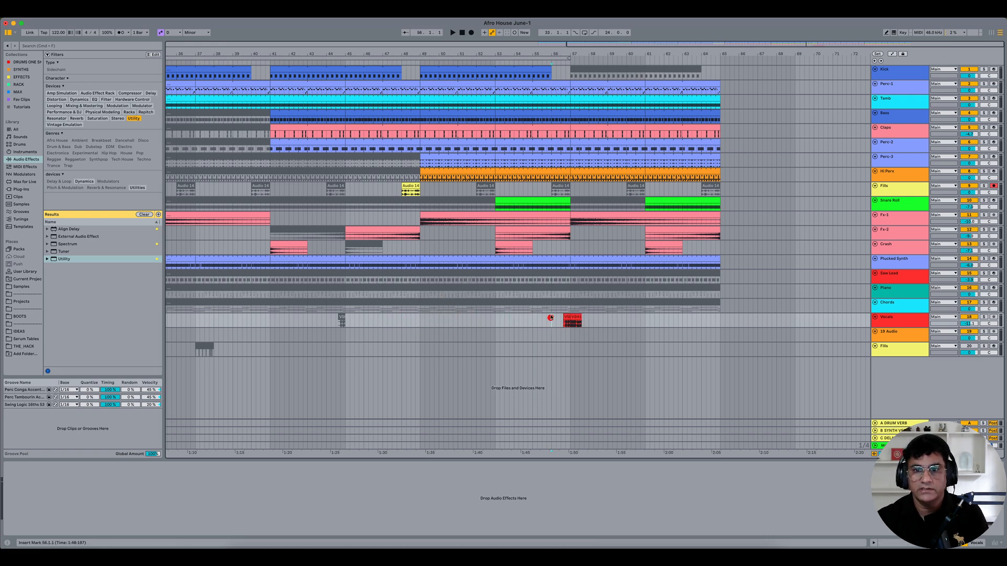
left_click_drag(572, 53, 467, 53)
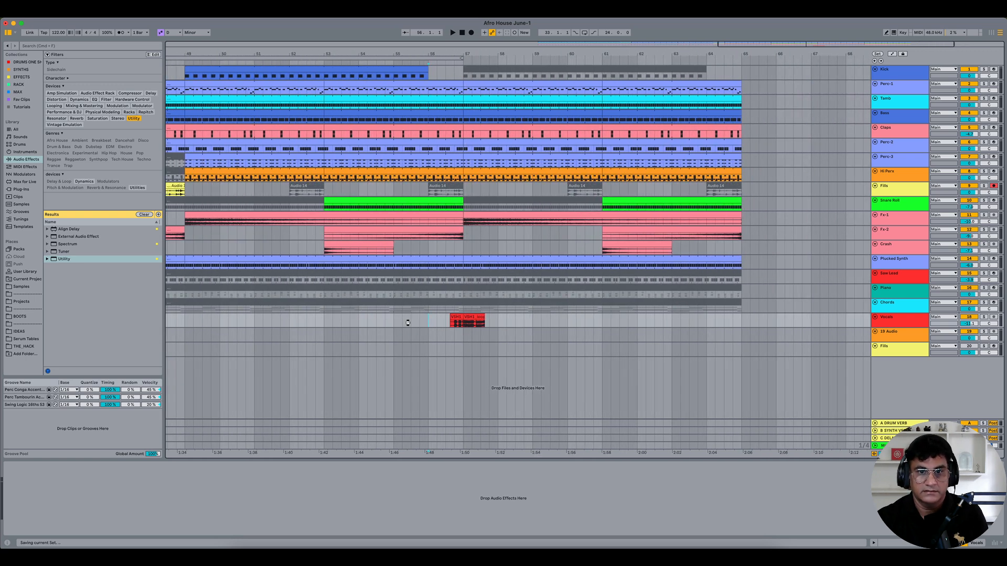
key("space")
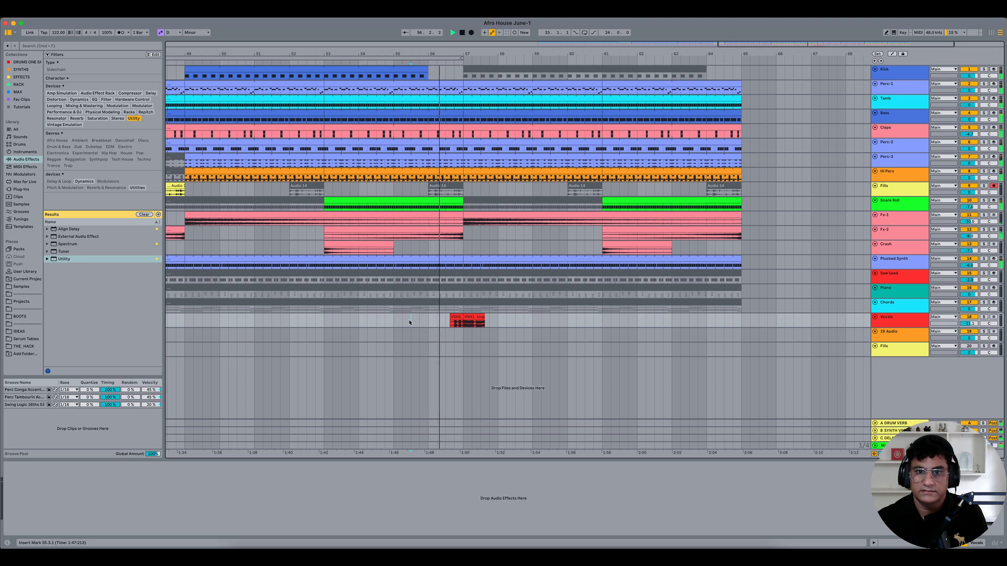
key("space")
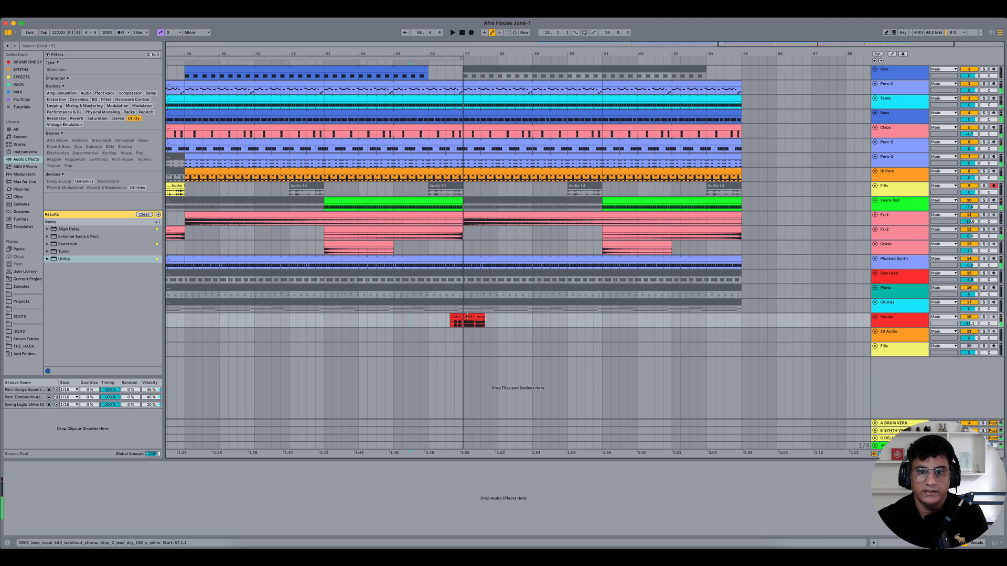
- Delete the second vocal clip at bar 57 and extend the first one over its place, with its start at 56.3.1
left_click(467, 318)
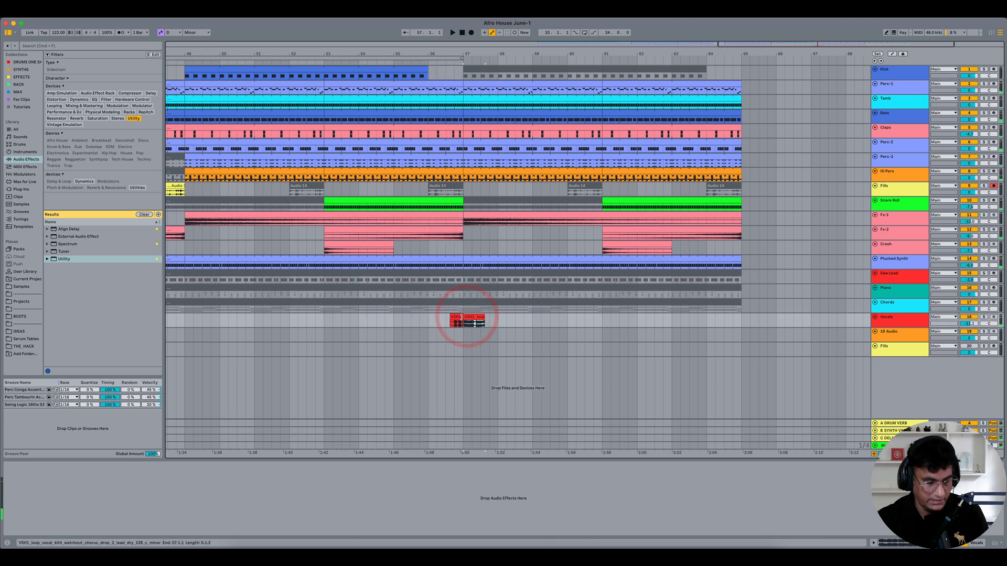
left_click(471, 317)
key("Delete")
mouse_move(462, 317)
left_mouse_down()
mouse_move(487, 318)
mouse_move(461, 319)
left_mouse_up()
left_click_drag(443, 54, 402, 79)
left_click_drag(442, 315, 455, 314)
left_click(399, 323)
- Audition the vocal clip, trim its end to 57.3.1 and enlarge the Vocals track
key("space")
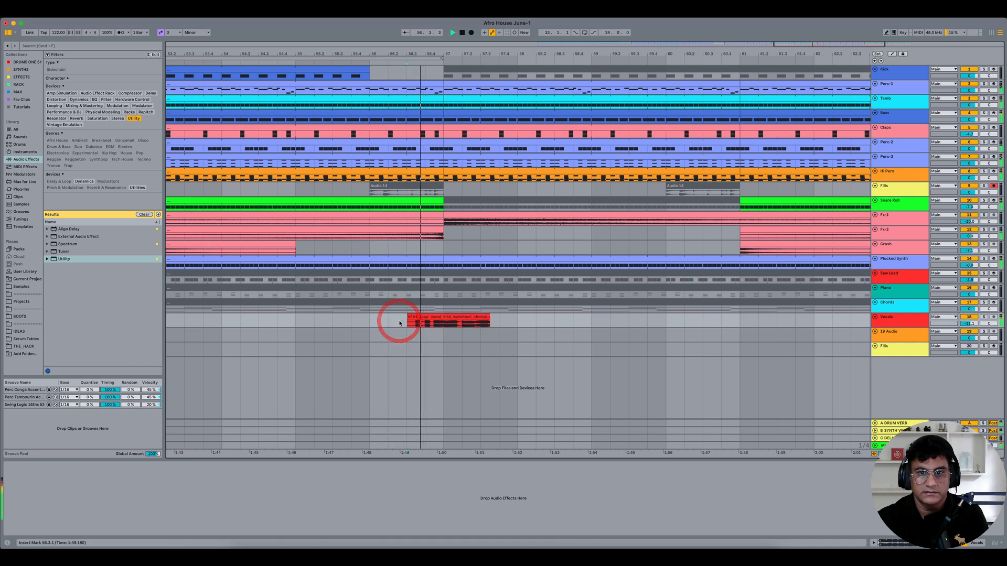
key("space")
left_click_drag(487, 316, 478, 317)
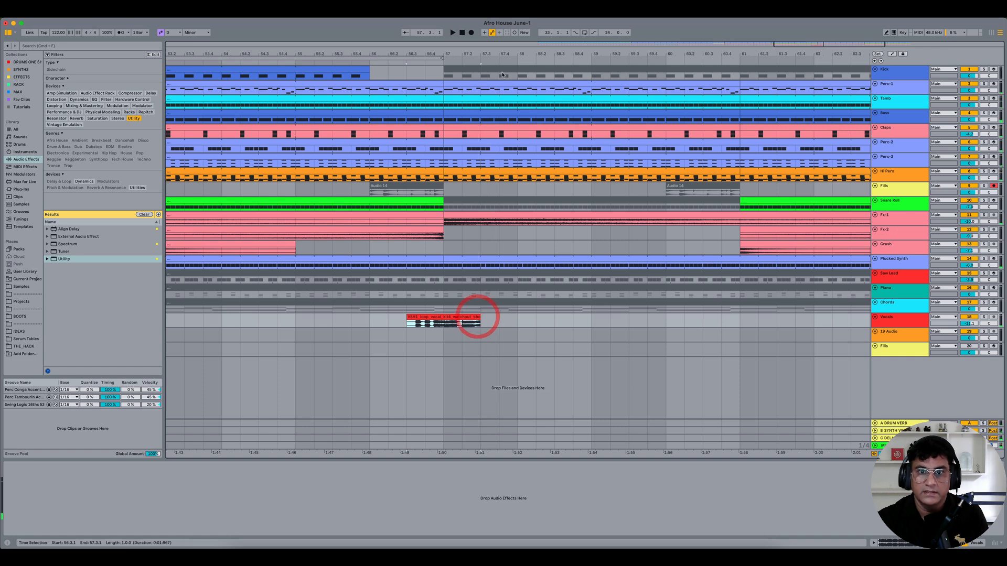
left_click_drag(467, 54, 531, 54)
left_click_drag(894, 327, 894, 358)
left_click_drag(524, 54, 481, 68)
- Play the vocal clip from 56.3.1, trim its end to about 57.2.4 and audition the result
left_click(344, 333)
key("space")
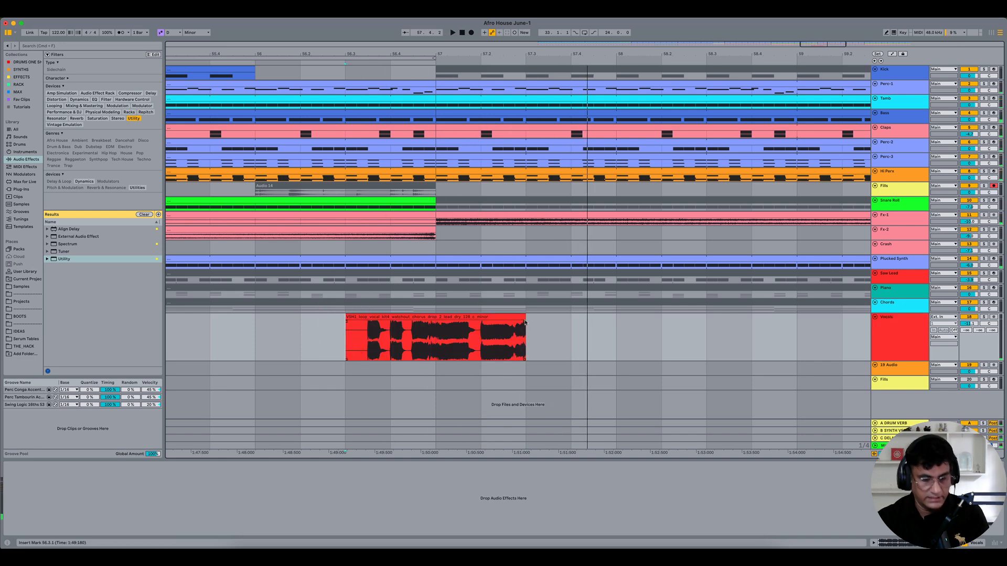
left_click_drag(523, 318, 515, 319)
left_click_drag(514, 322, 510, 323)
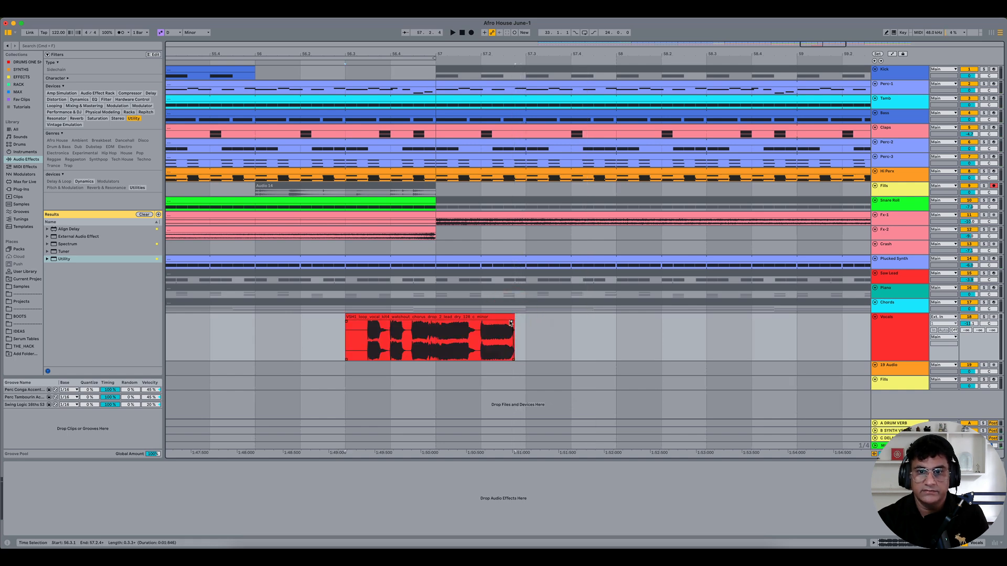
left_click(346, 340)
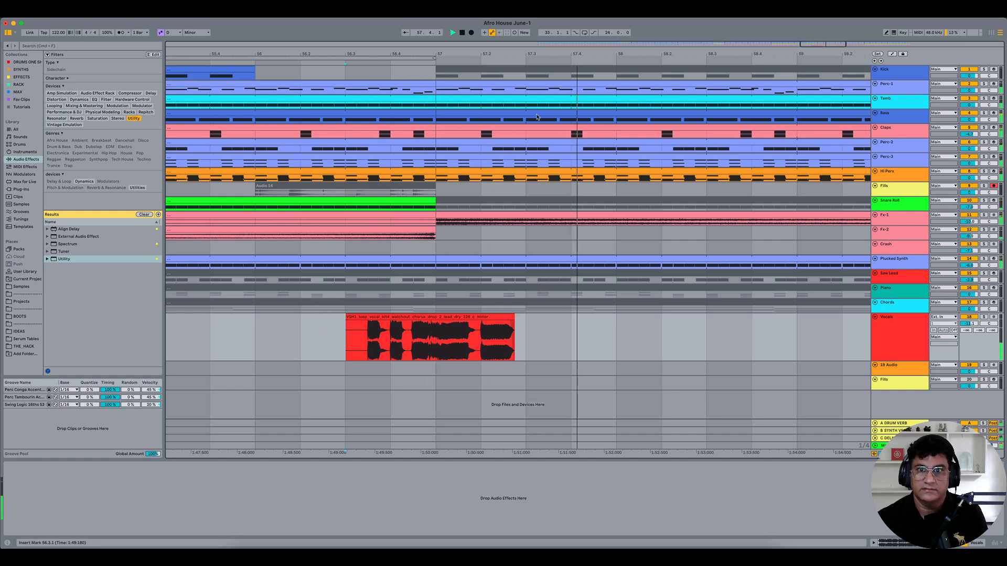
scroll(354, 330, "down", 5)
key("space")
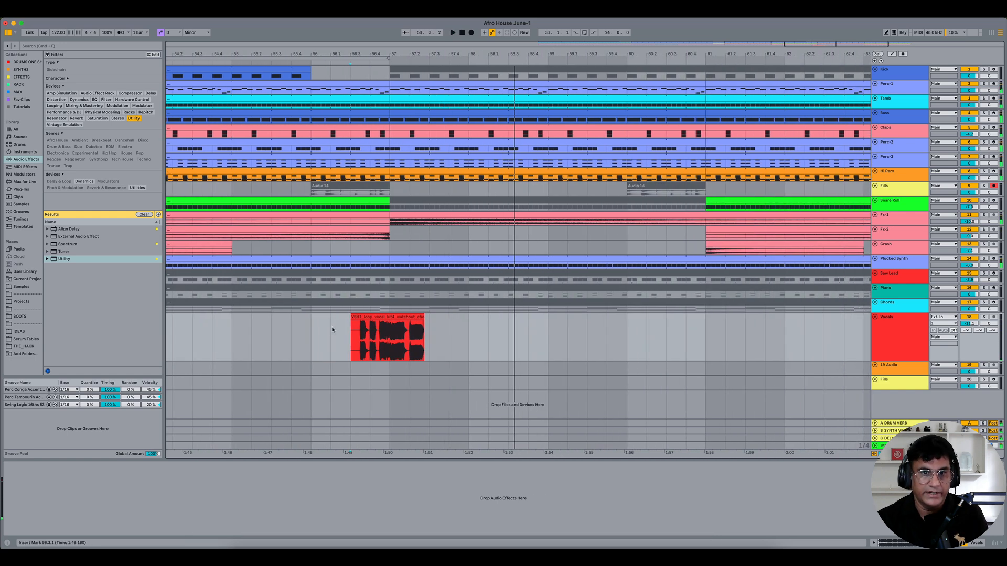
- Copy the trimmed vocal clip on the Vocals track to start at 58.3.1
left_click_drag(313, 329, 436, 334)
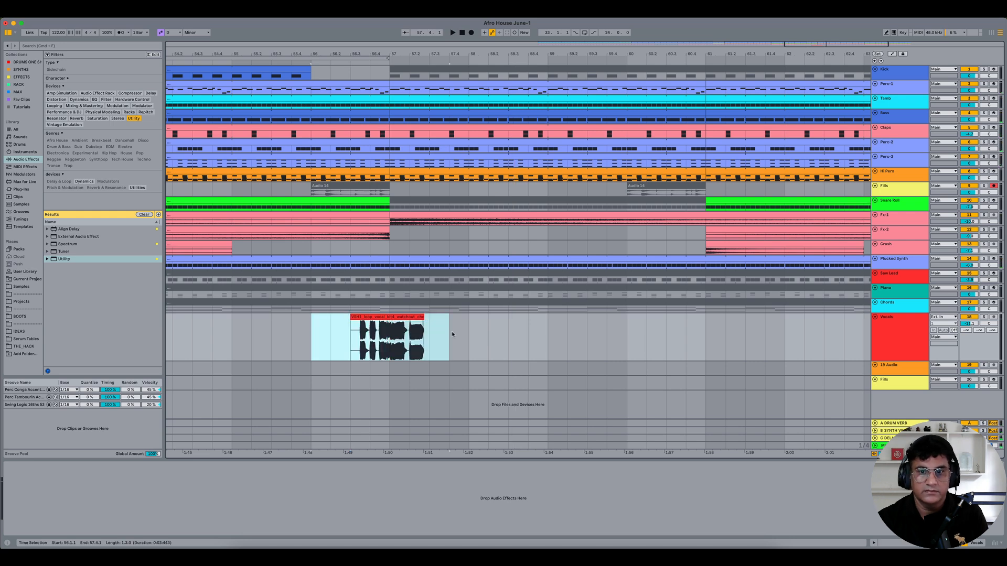
left_click(386, 318)
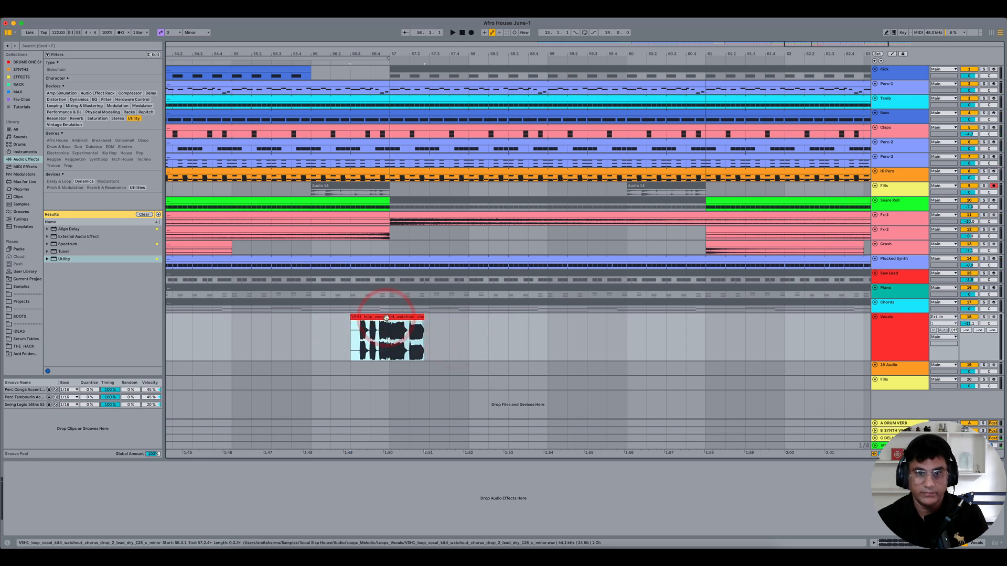
left_click_drag(386, 318, 527, 319)
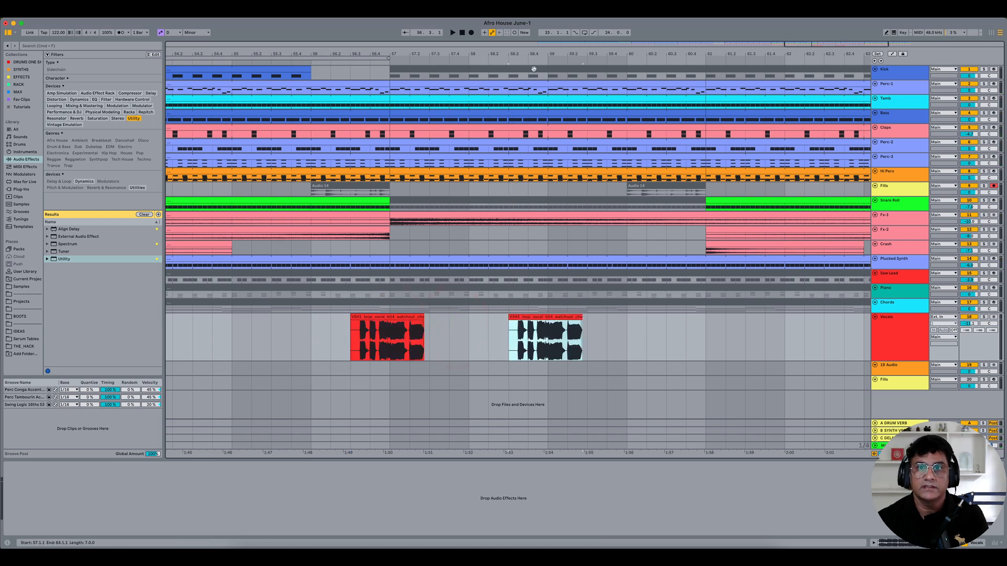
- Copy the two vocal clips on the Vocals track to 60.3.1 and 62.3.1, audition them and deactivate the Crash clip at bar 61
left_click_drag(542, 53, 430, 42)
left_click_drag(440, 317, 669, 325)
left_click(254, 329)
key("space")
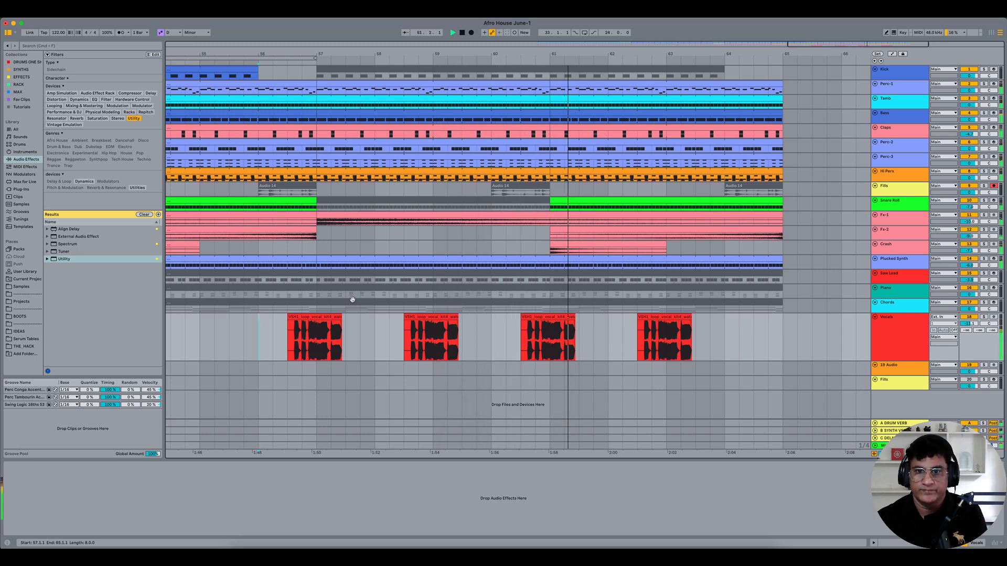
left_click(583, 245)
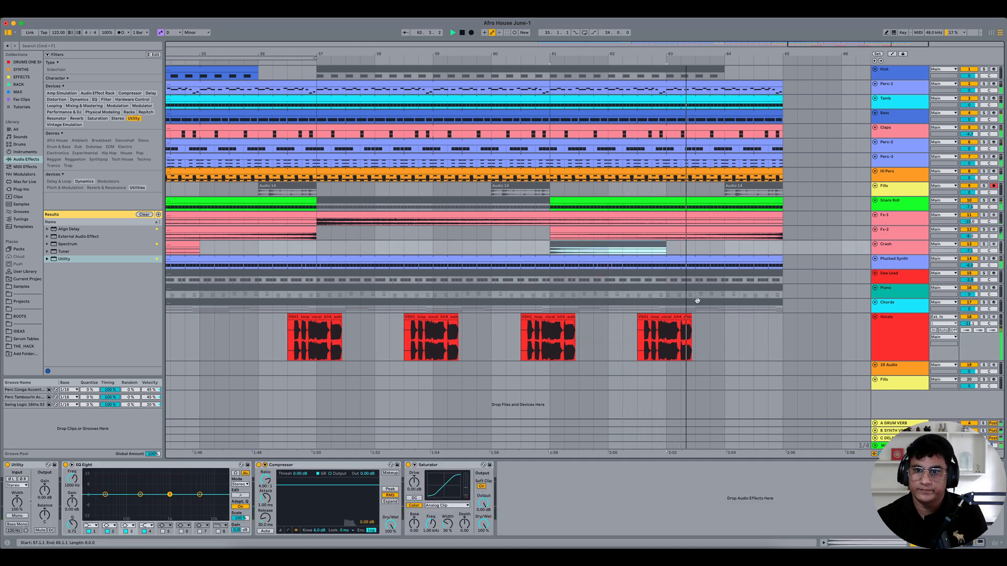
- Extend the last vocal clip on the Vocals track to end at 64.3.1 and play it from bar 62
left_click_drag(691, 317, 755, 315)
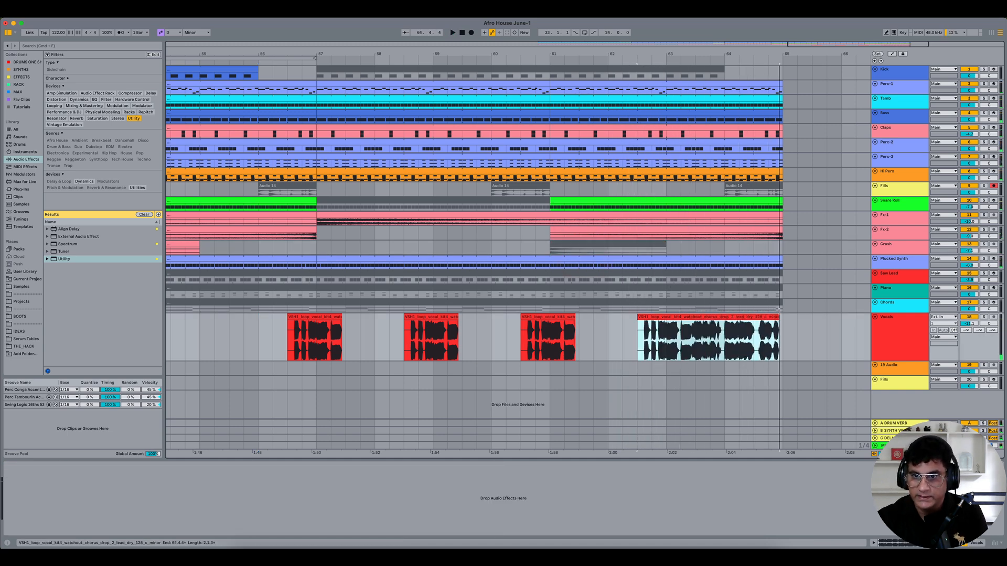
left_click(607, 323)
key("space")
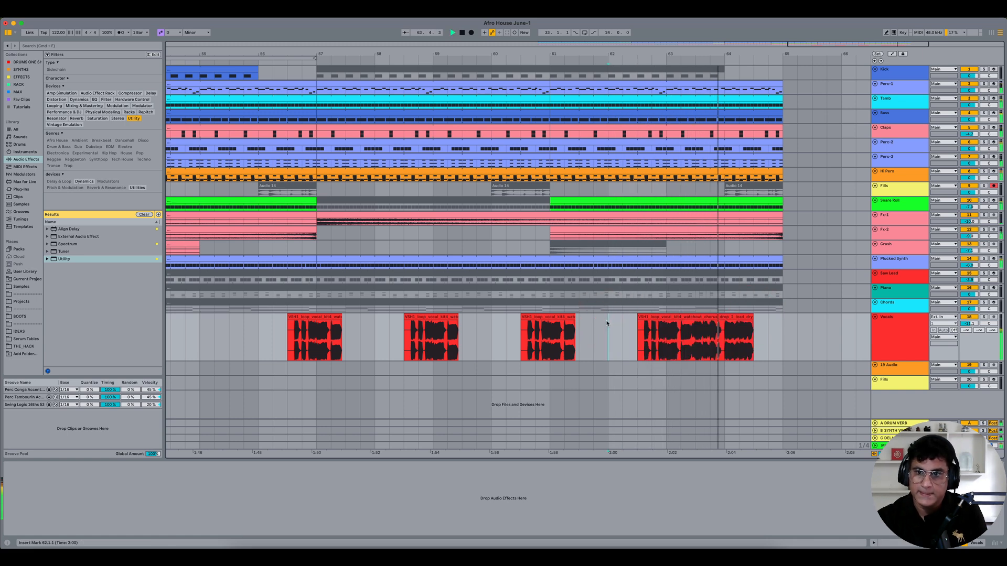
key("space")
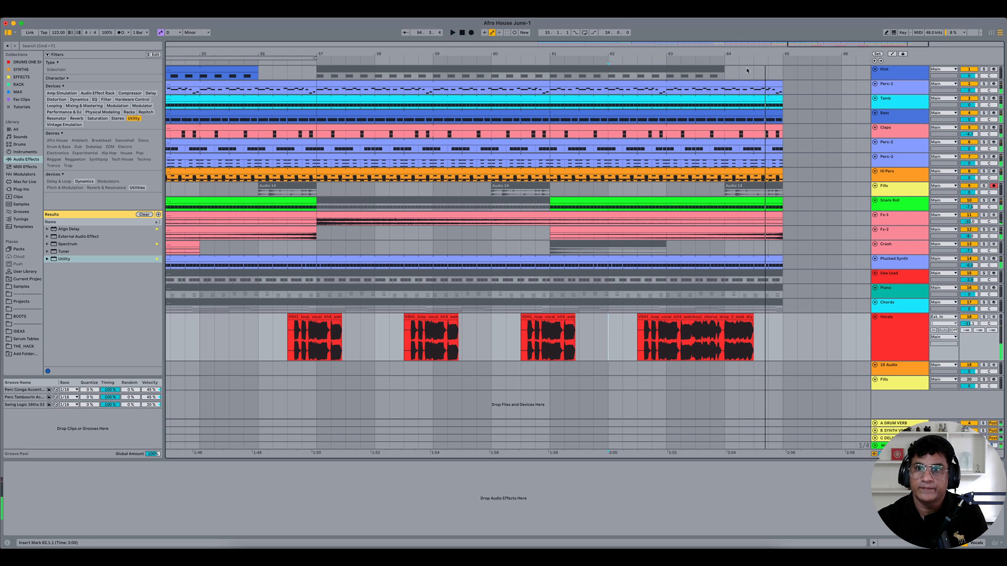
- Duplicate bars 56 to 65 of the Vocals track with the copy starting at bar 64, audition from bar 63 and save the set
left_click_drag(714, 53, 632, 53)
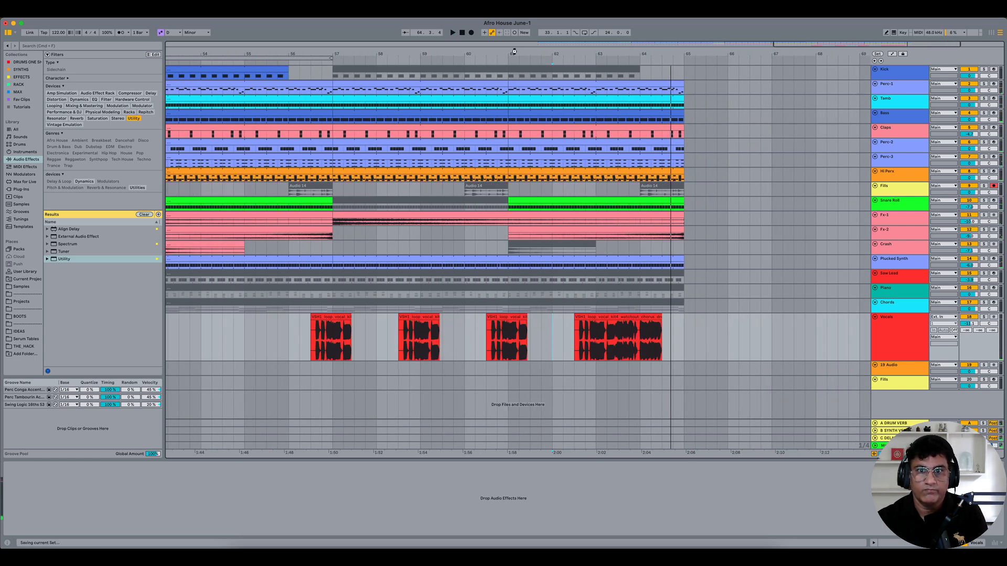
left_click_drag(515, 53, 511, 59)
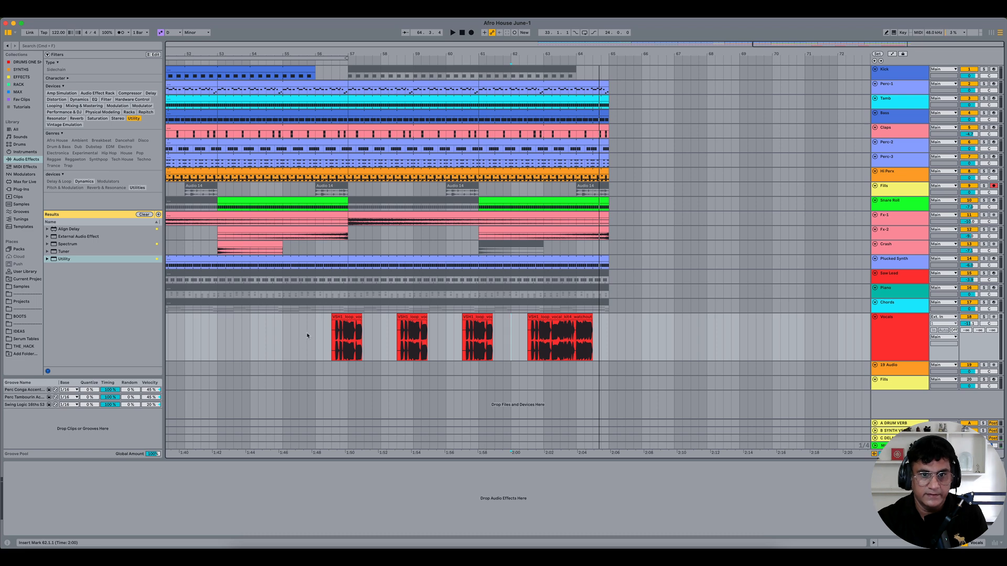
left_click_drag(315, 330, 614, 341)
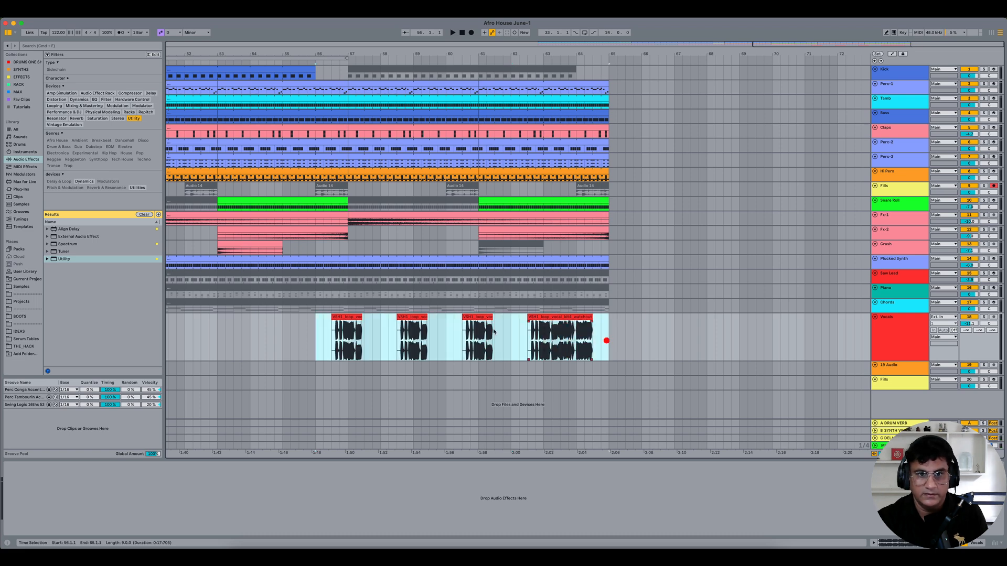
key("super+d")
left_click_drag(616, 337, 610, 337)
left_click(544, 336)
key("space")
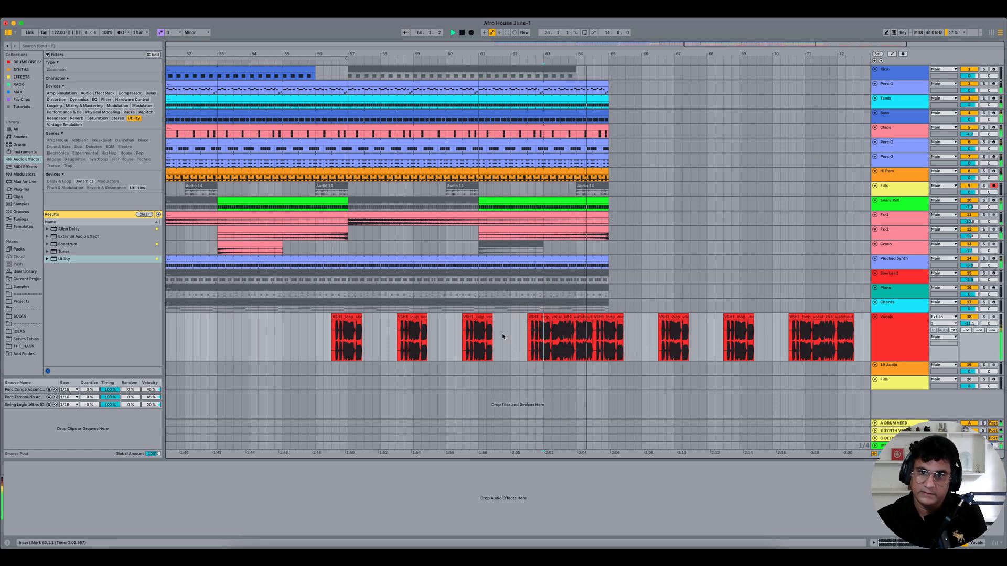
key("space")
key("super+s")
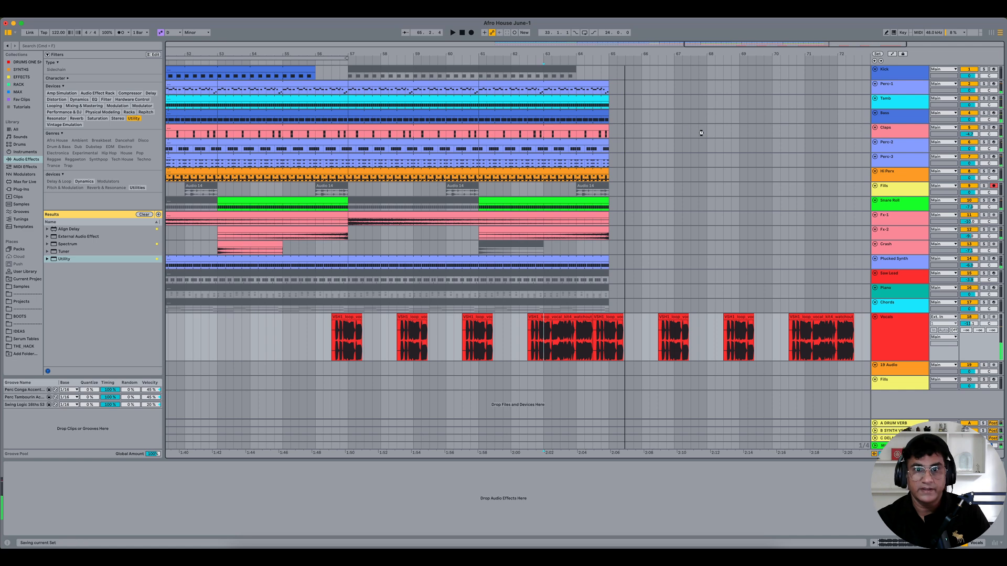
- Hide the browser and audition the arrangement from 54.4.1 and from bar 57
left_click(275, 190)
key("space")
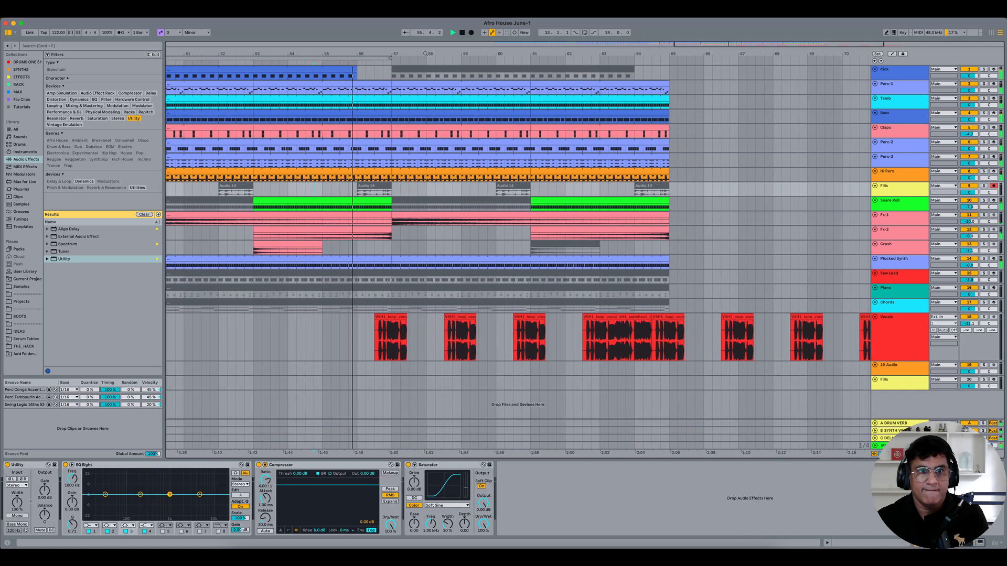
left_click(8, 34)
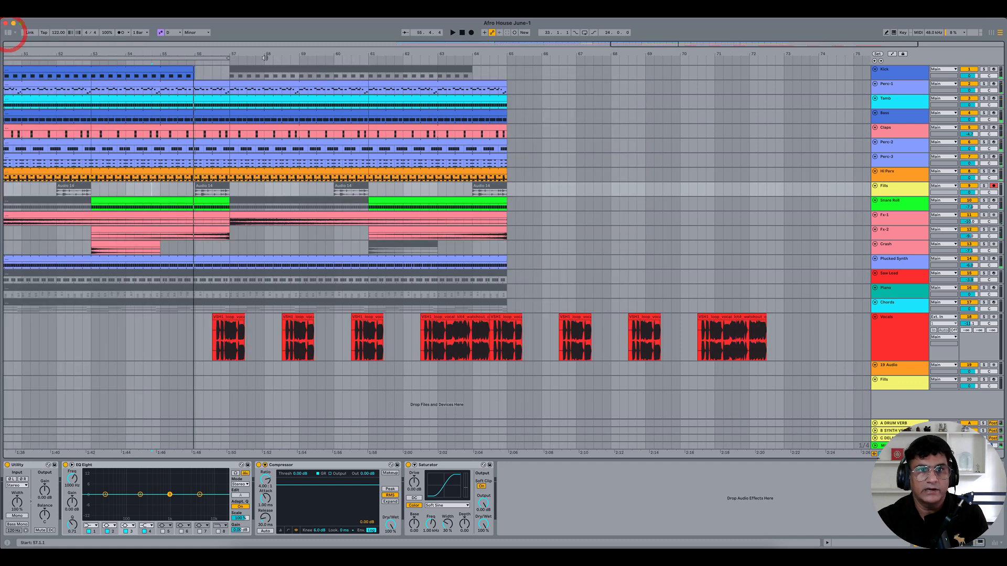
left_click_drag(273, 52, 169, 53)
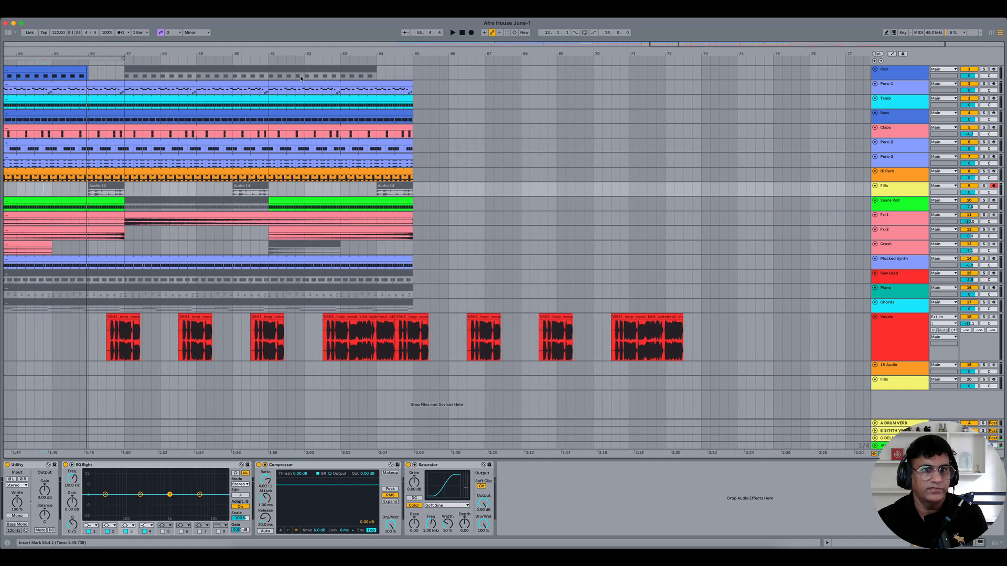
scroll(135, 248, "left", 5)
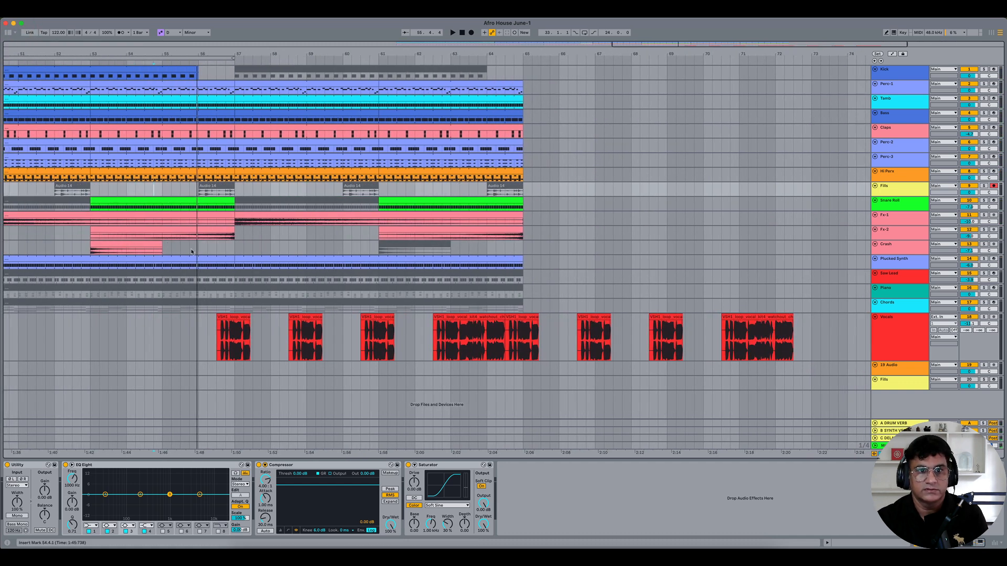
left_click(233, 247)
key("space")
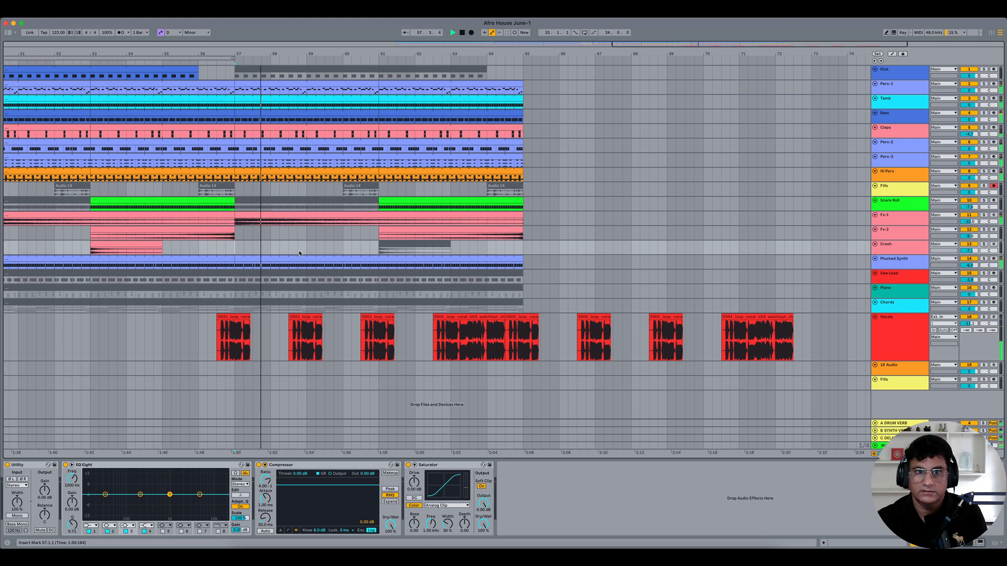
- Deactivate the Plucked Synth clip from bar 57 to 65 and audition the change from 56.3.1
left_click(254, 259)
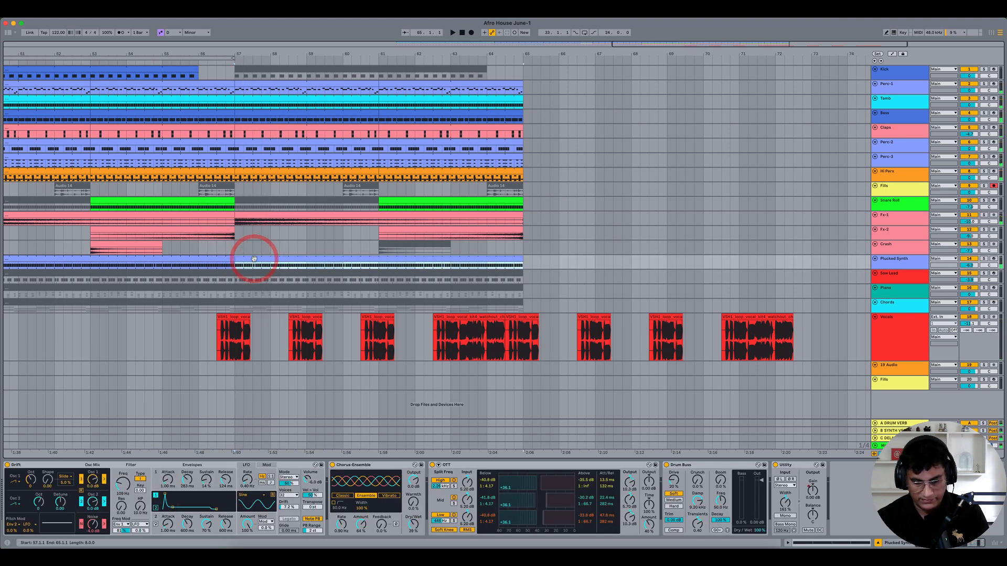
left_click(213, 247)
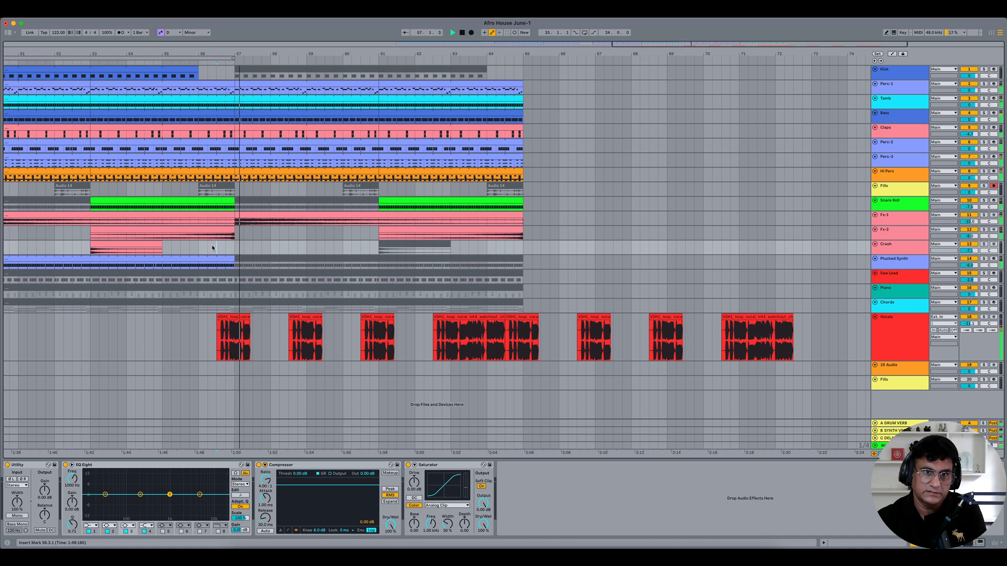
key("space")
- Play the build-up from 53.4.1 and deactivate the Hi Perc clips from bar 57 to 65
scroll(257, 200, "left", 5)
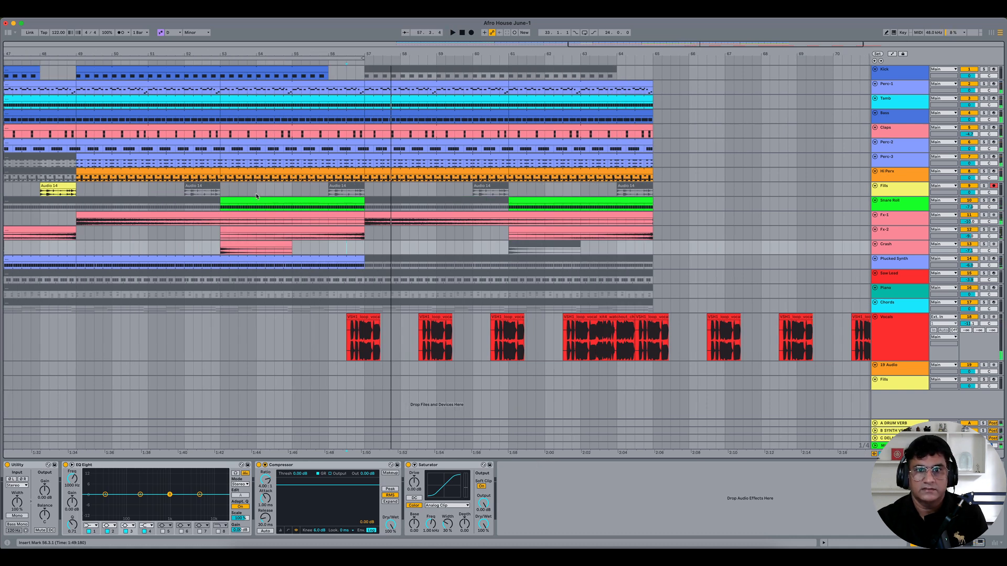
left_click(247, 188)
key("space")
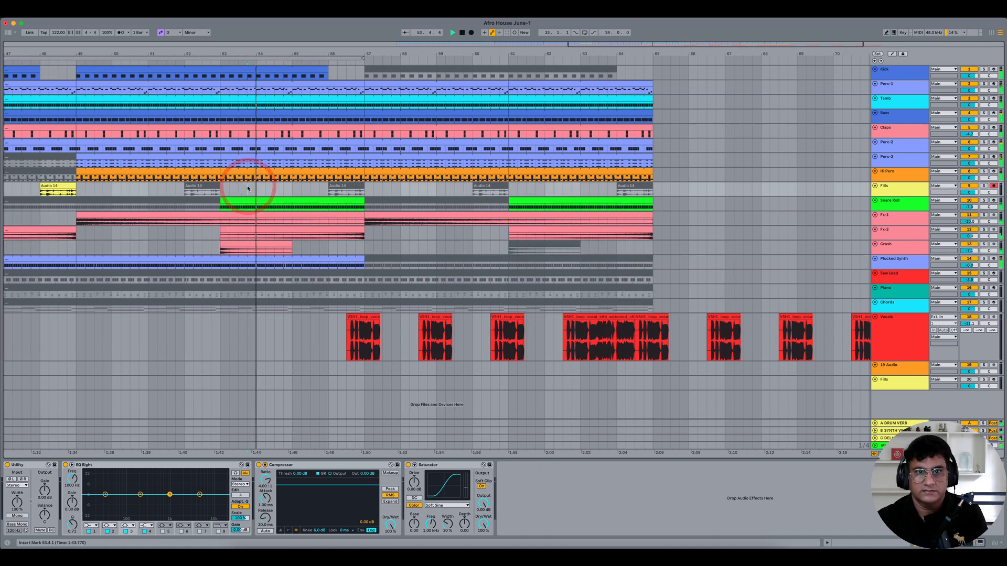
key("space")
left_click(400, 170)
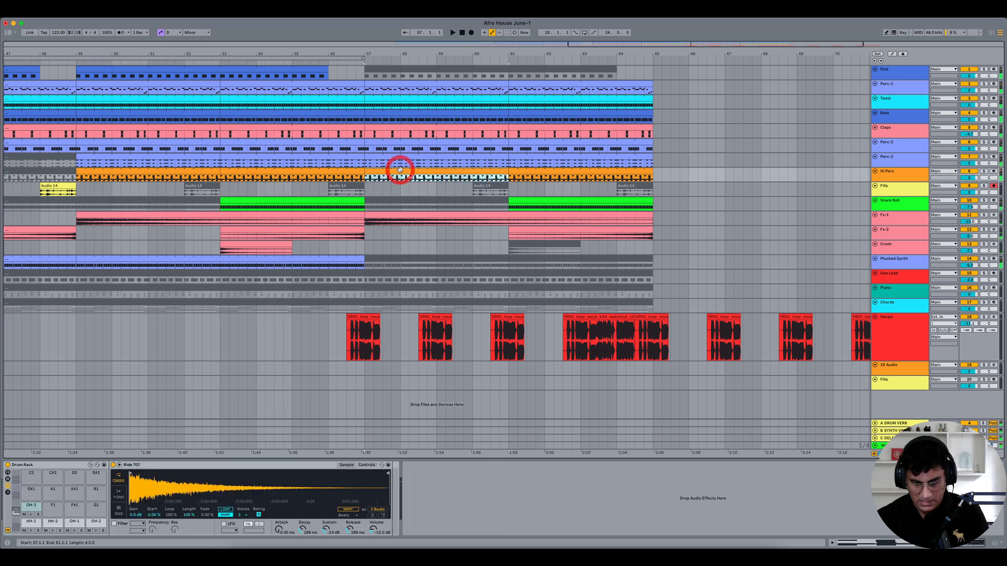
left_click_drag(399, 169, 523, 172)
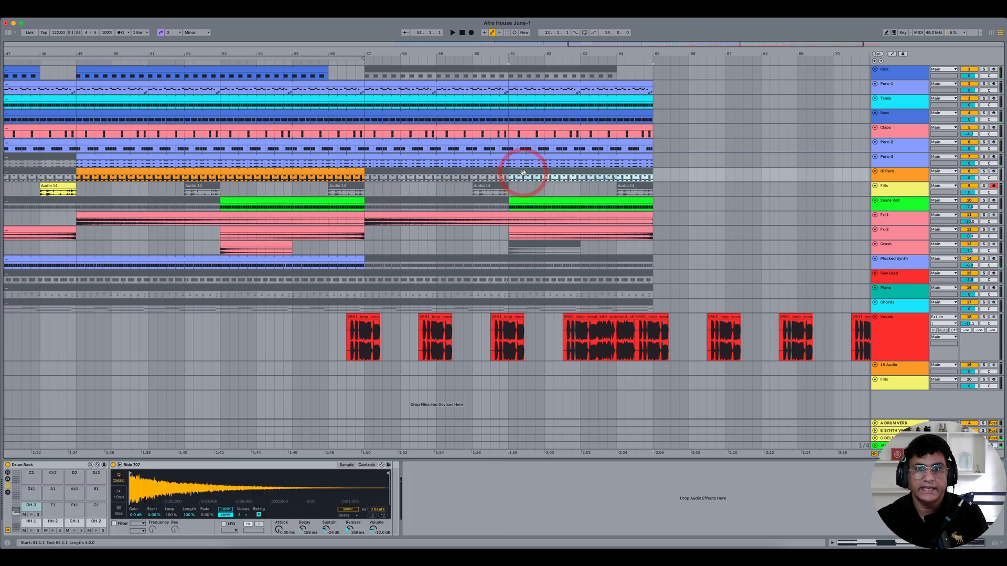
- Reactivate the Plucked Synth clip from bar 57 to 65 and play from just before bar 57
left_click(387, 257)
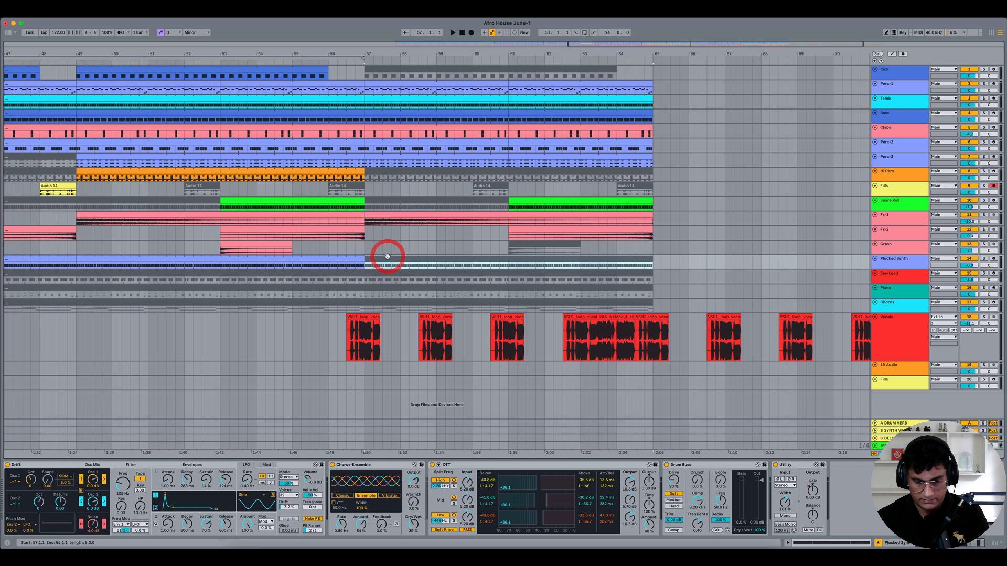
left_click(355, 249)
key("space")
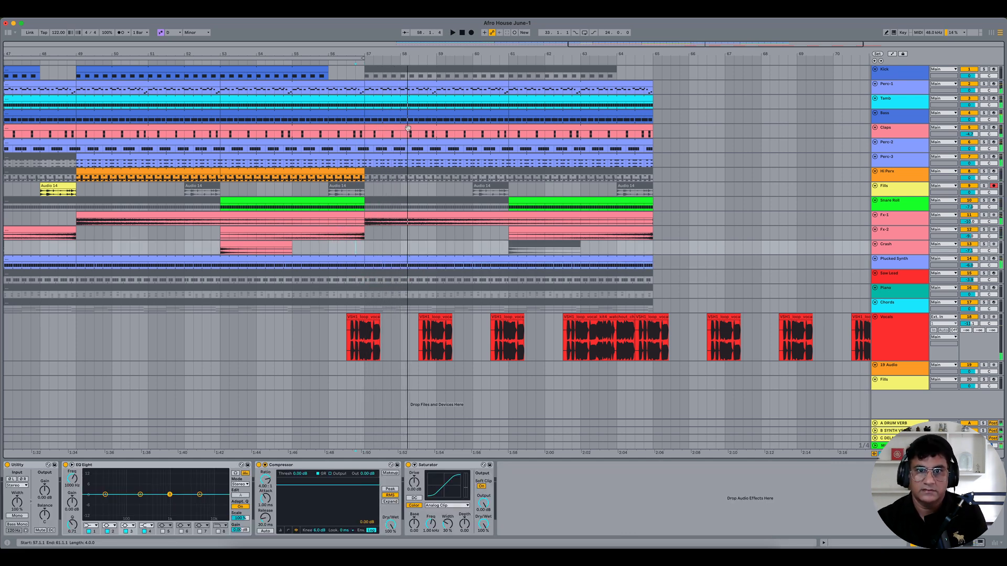
- Deactivate the Claps clips from bar 57 to 65 and audition the transition from 56.4.1
left_click(408, 128)
key("space")
left_click(537, 126)
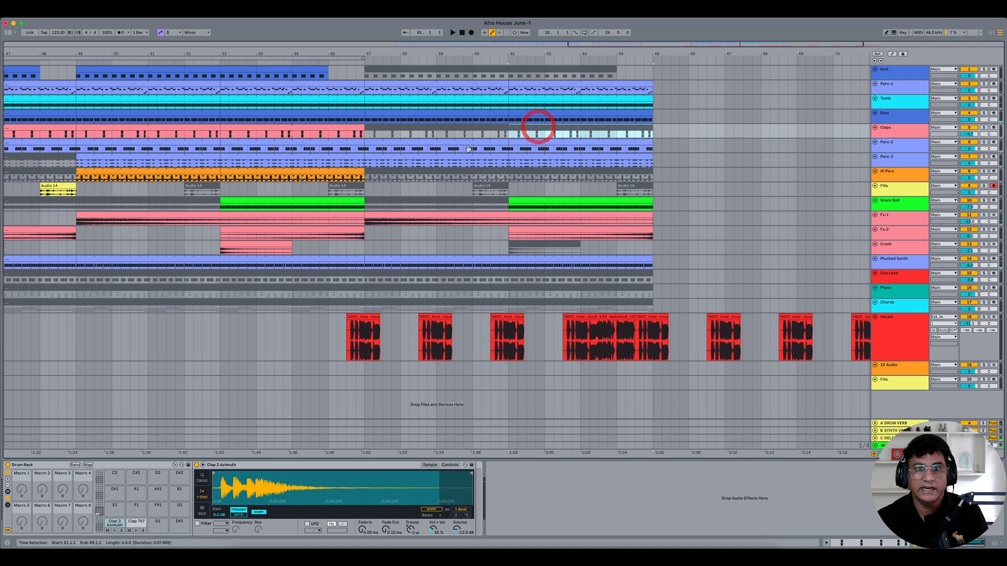
left_click(351, 243)
key("space")
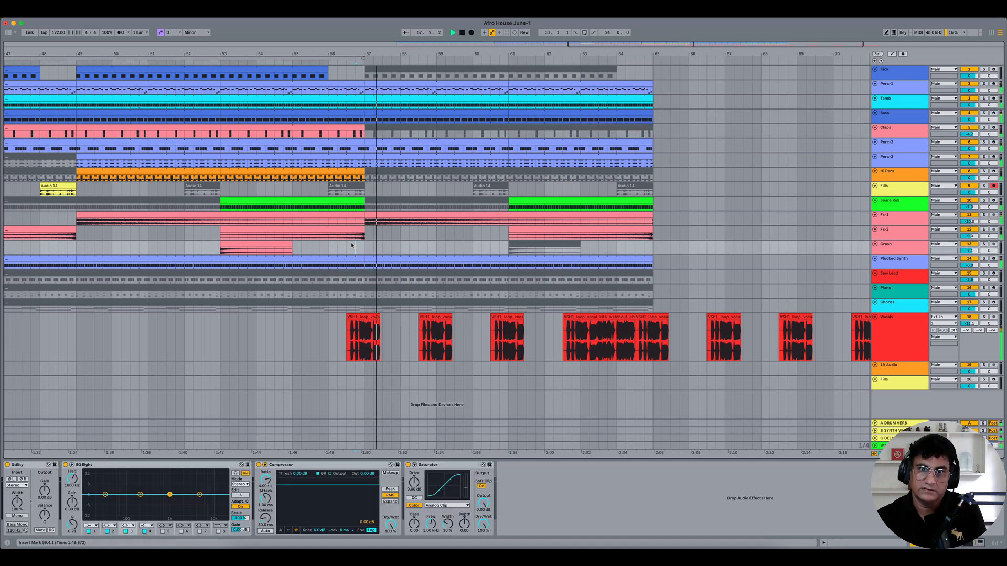
- Deactivate the Bass clips from bar 57 to 65 and audition the breakdown from 56.3.1 and from bar 57
left_click(411, 112)
key("space")
left_click(411, 111)
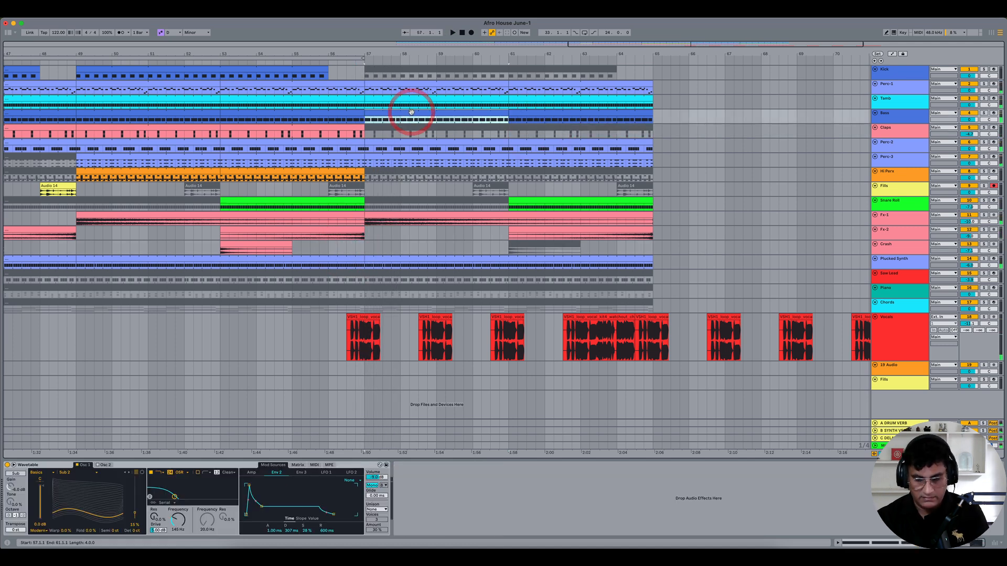
left_click(521, 112)
left_click(345, 249)
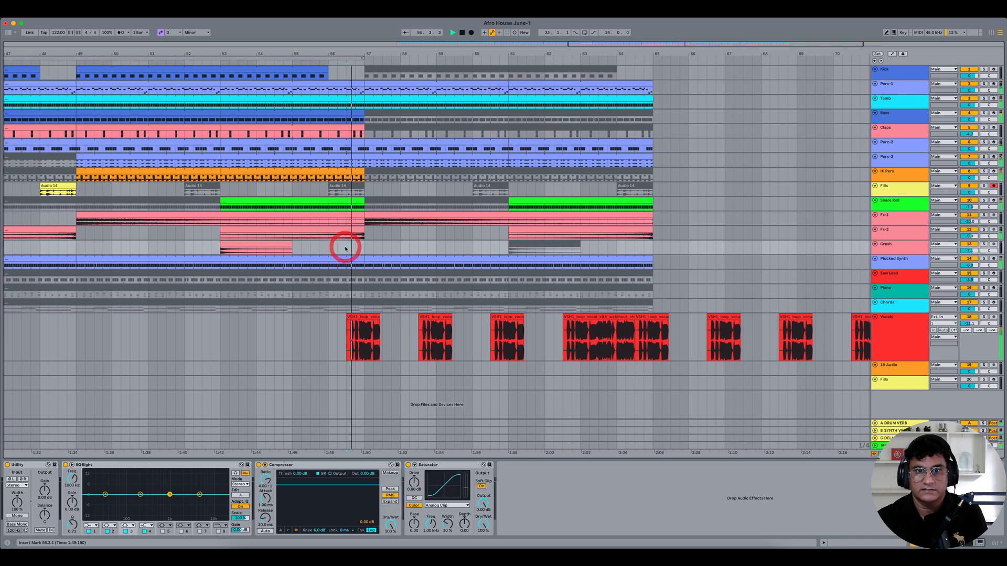
key("space")
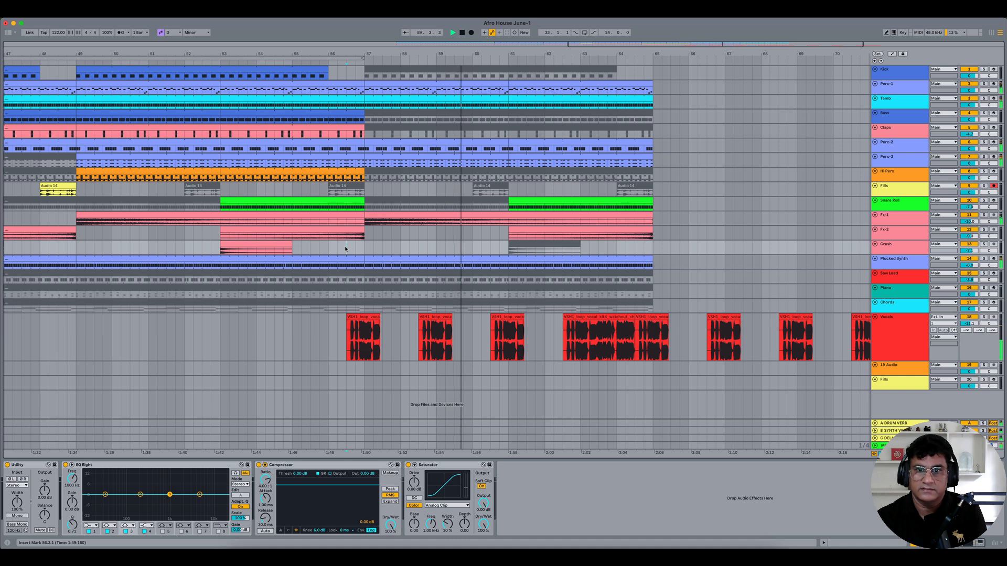
left_click(366, 248)
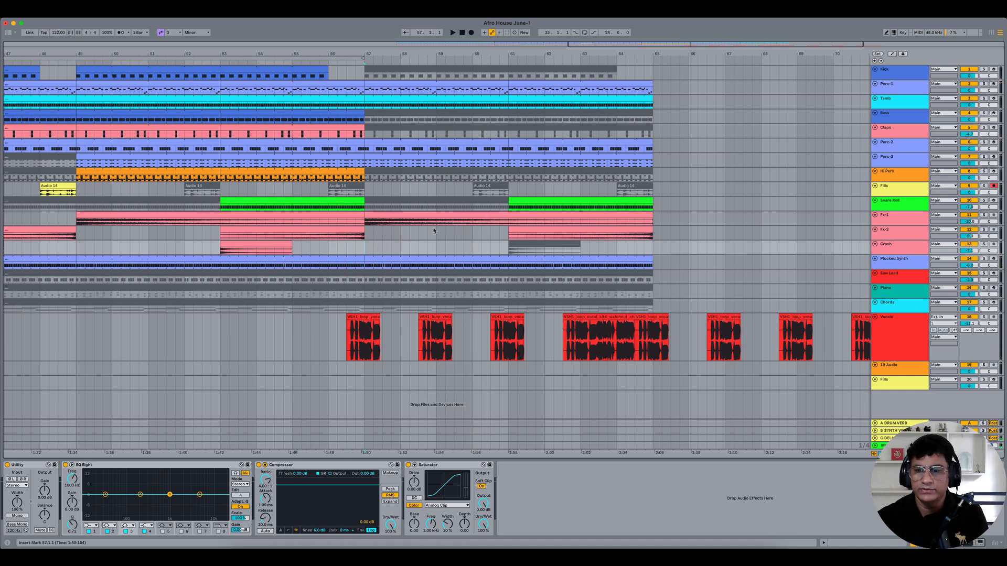
key("space")
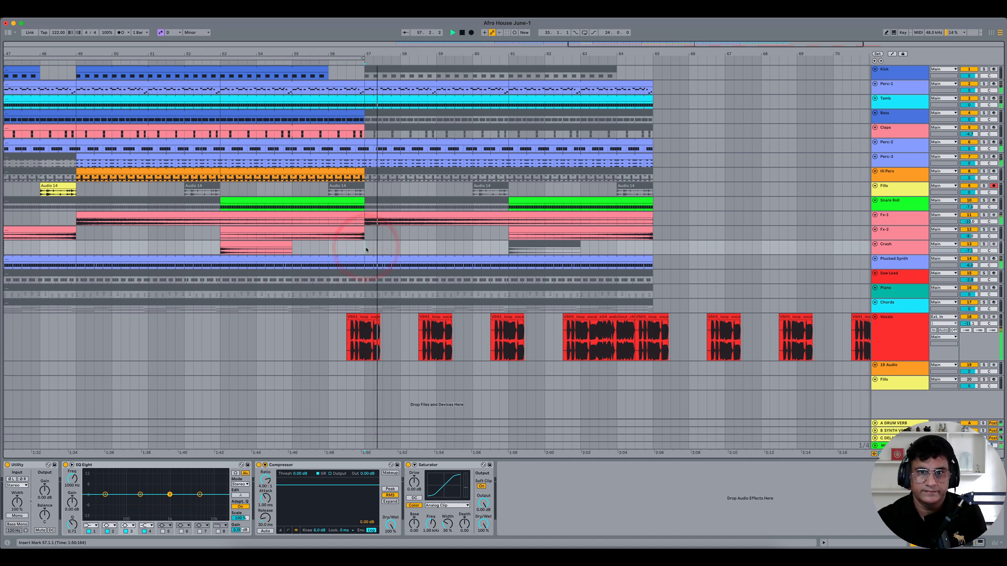
key("space")
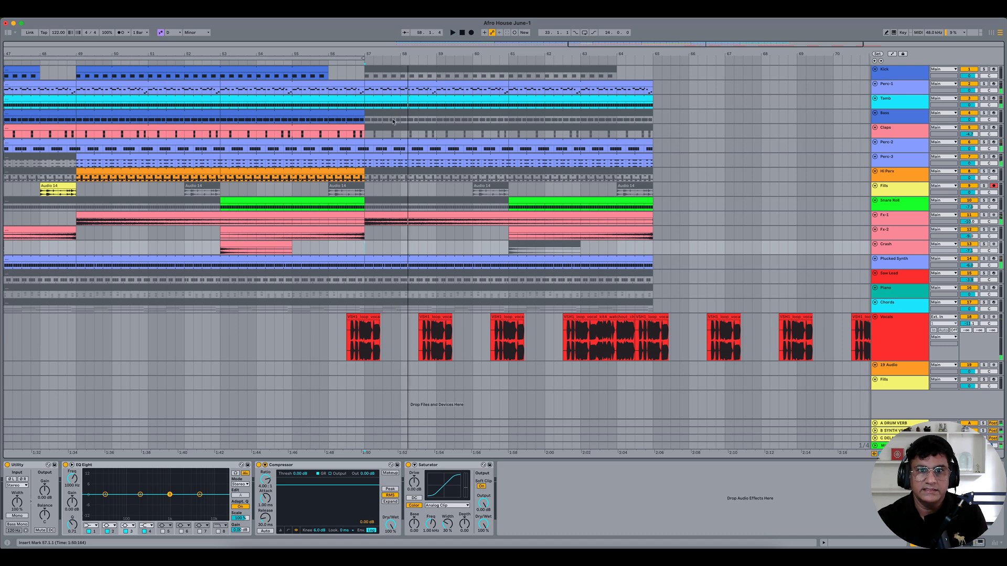
- Reactivate the Bass clips from bar 57 to 65 and listen to the breakdown from bar 57
left_click(394, 116)
left_click(589, 112)
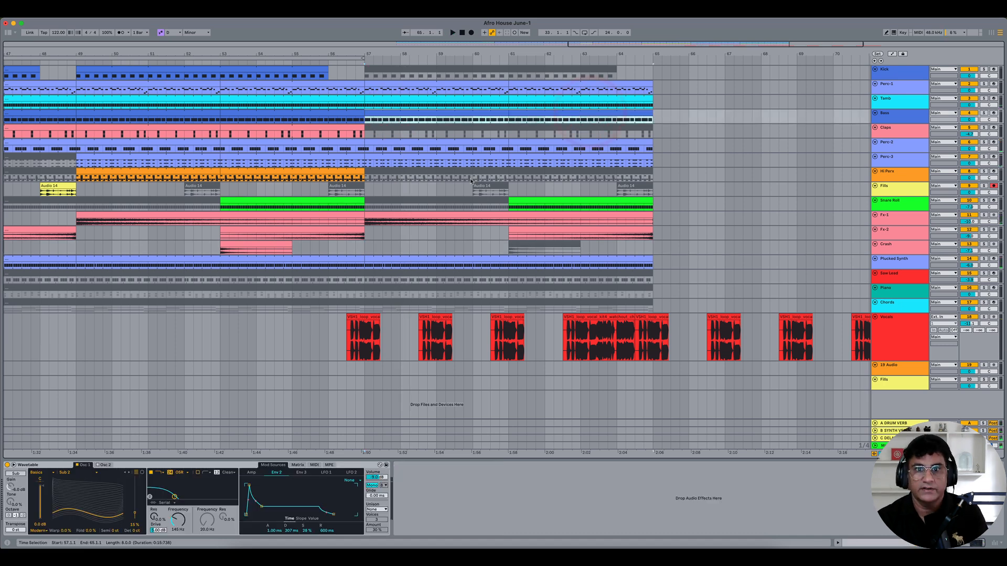
left_click(366, 247)
key("space")
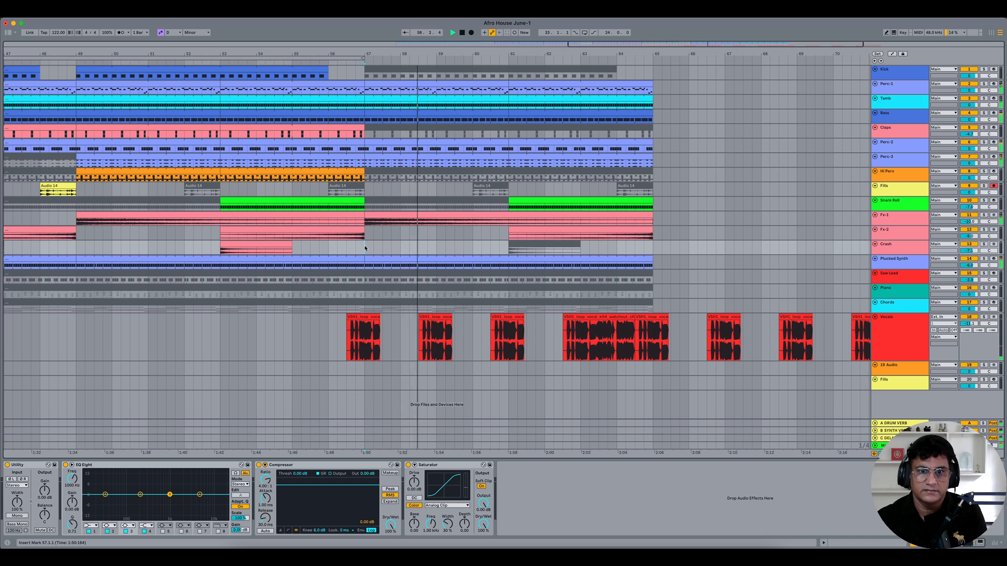
key("space")
- Deactivate the Plucked Synth clip and activate the Chords clip from bar 57 to 65, auditioning the change from 56.3.1
left_click(396, 255)
key("0")
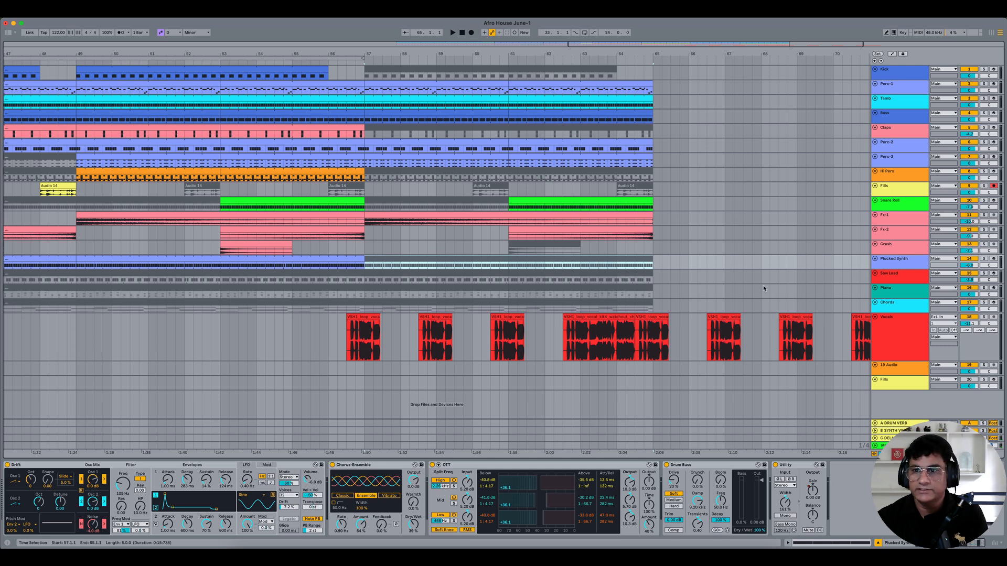
left_click(435, 302)
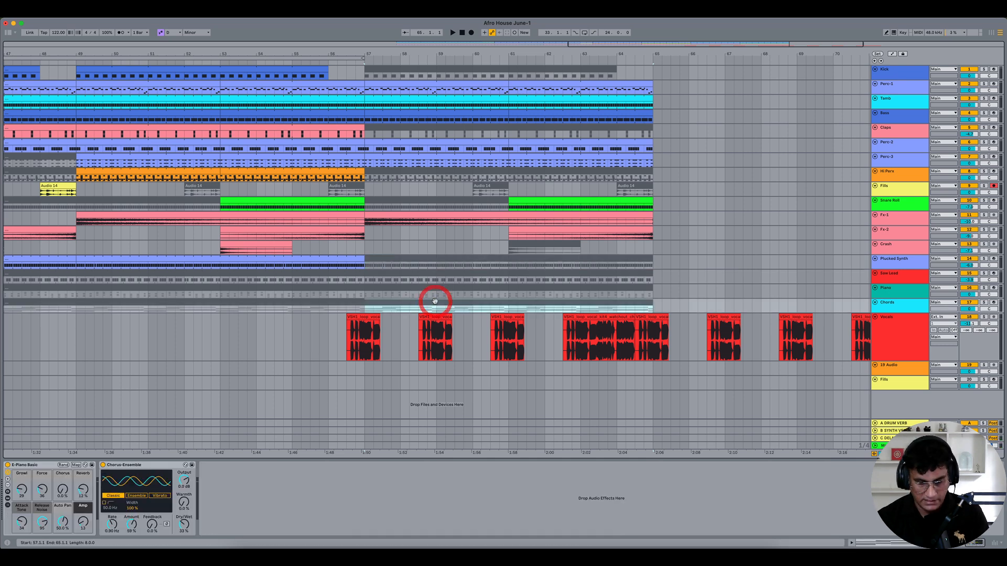
left_click(345, 308)
key("space")
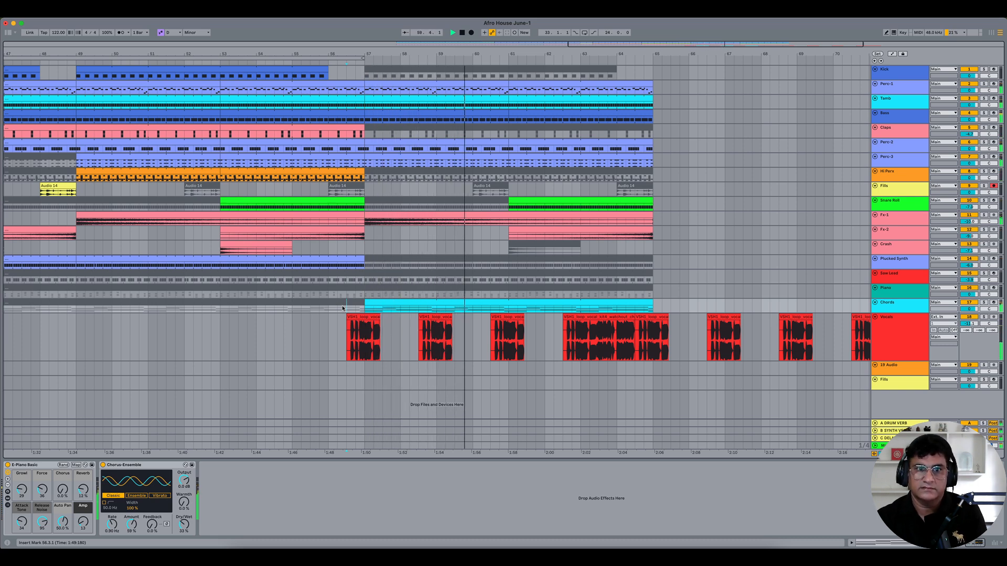
key("space")
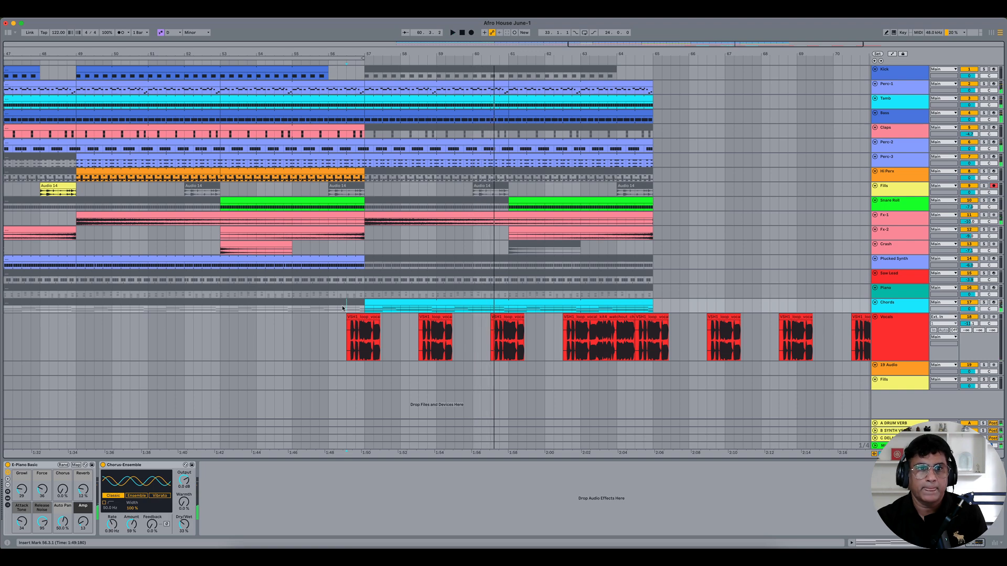
- Activate the Saw Lead clip from bar 49 to 57 and listen to that section
scroll(343, 308, "left", 10)
scroll(468, 235, "down", 5)
left_click(462, 285)
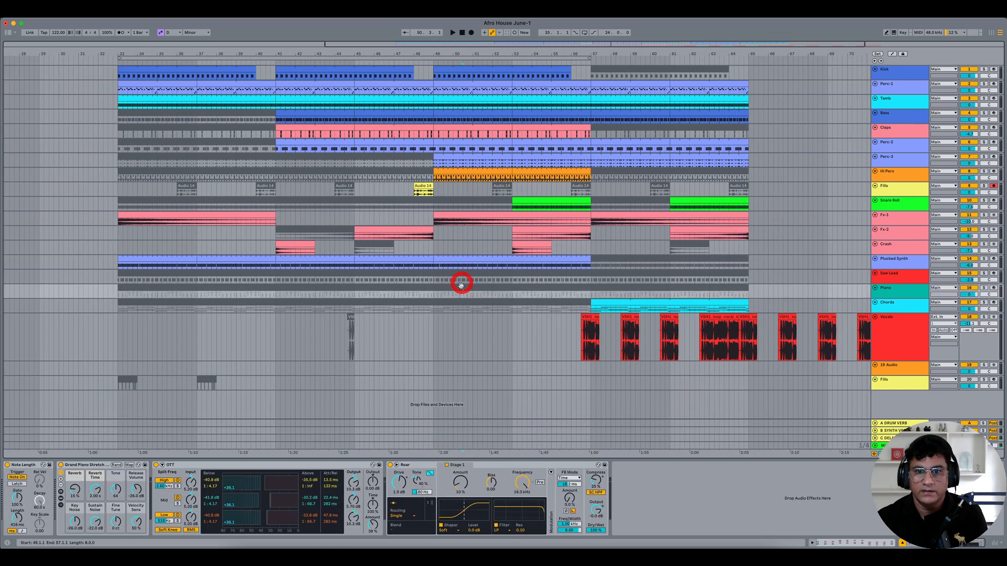
left_click(460, 271)
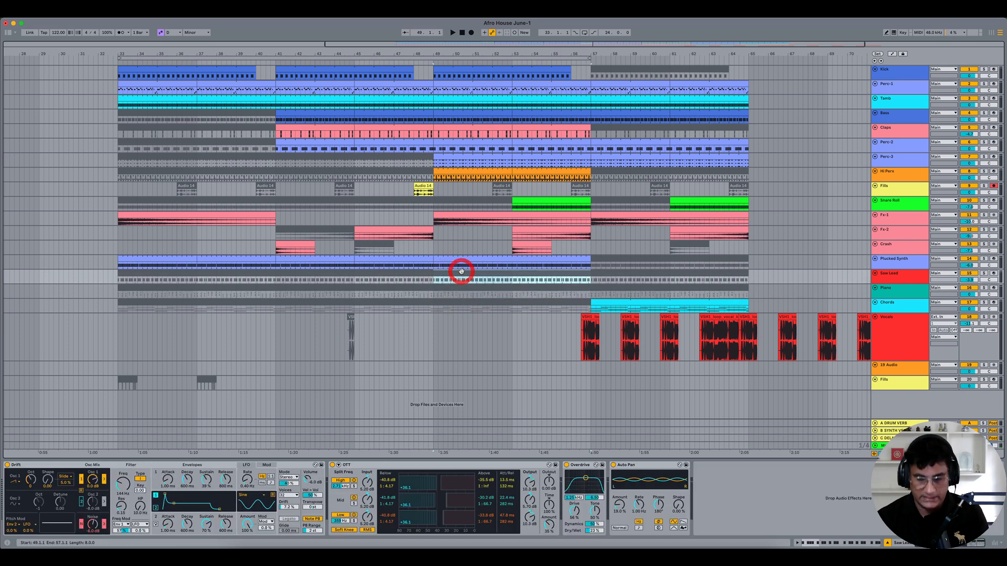
left_click(409, 273)
key("space")
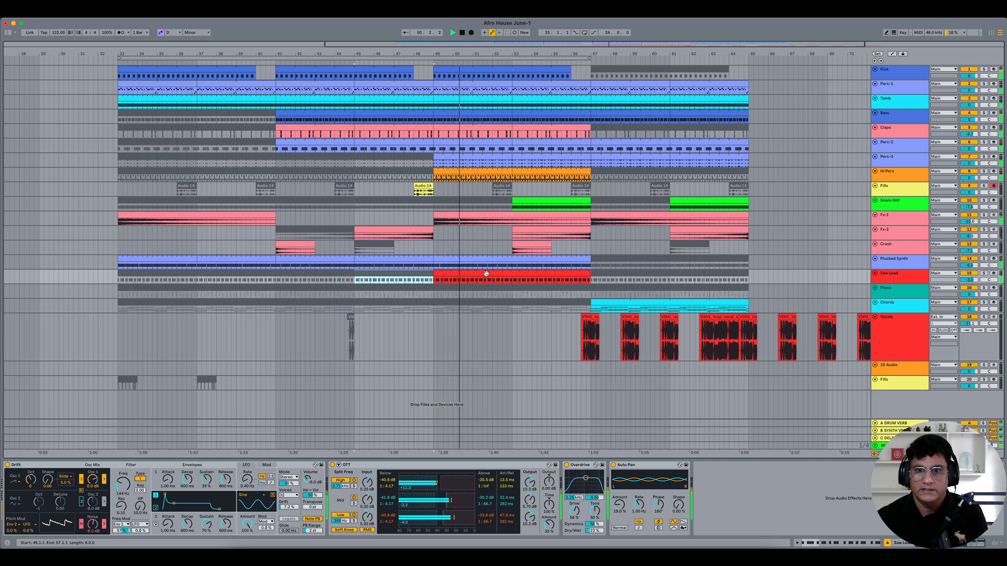
key("space")
- Try the Saw Lead clip active from bar 57 to 65, playing from 54.3.1, and deactivate it again
left_click(613, 276)
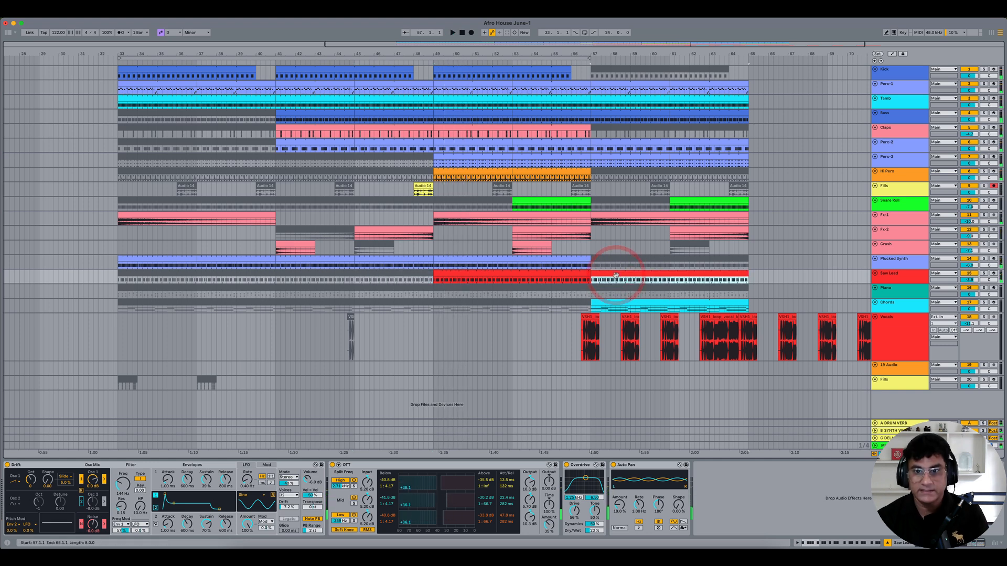
left_click(508, 293)
key("space")
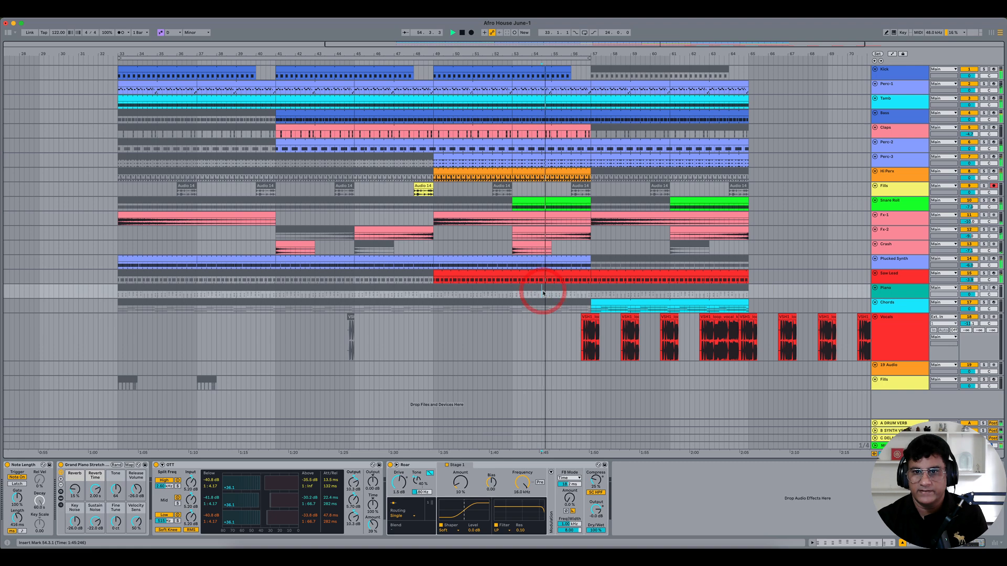
left_click(619, 272)
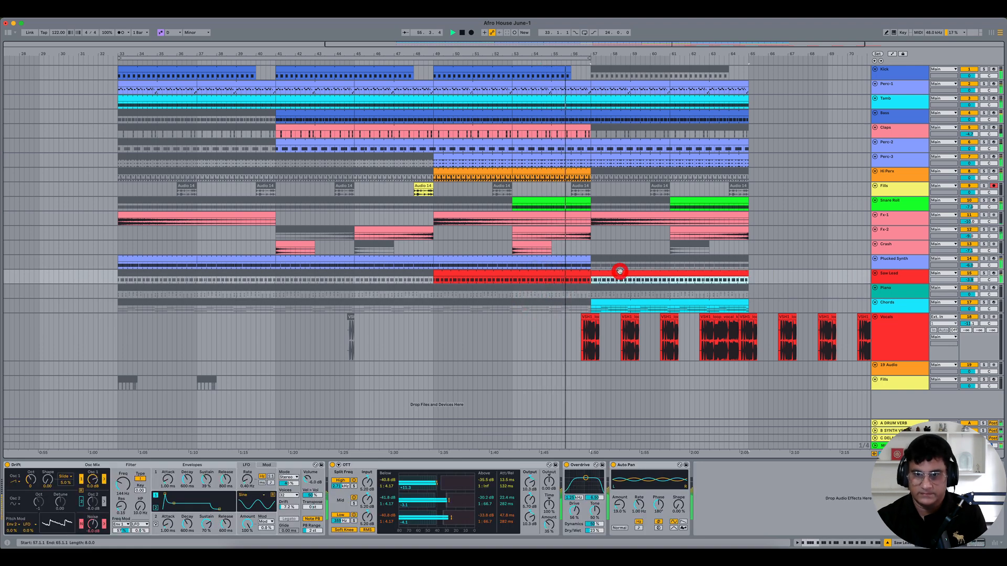
key("0")
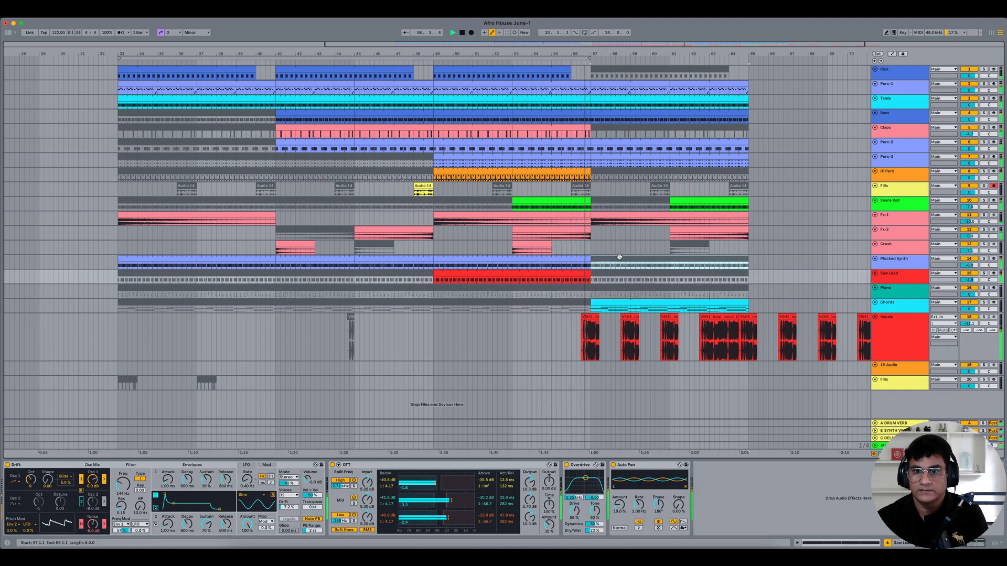
- Reactivate the Plucked Synth clip from bar 57 to 65 and save the set while listening to the breakdown
left_click(618, 264)
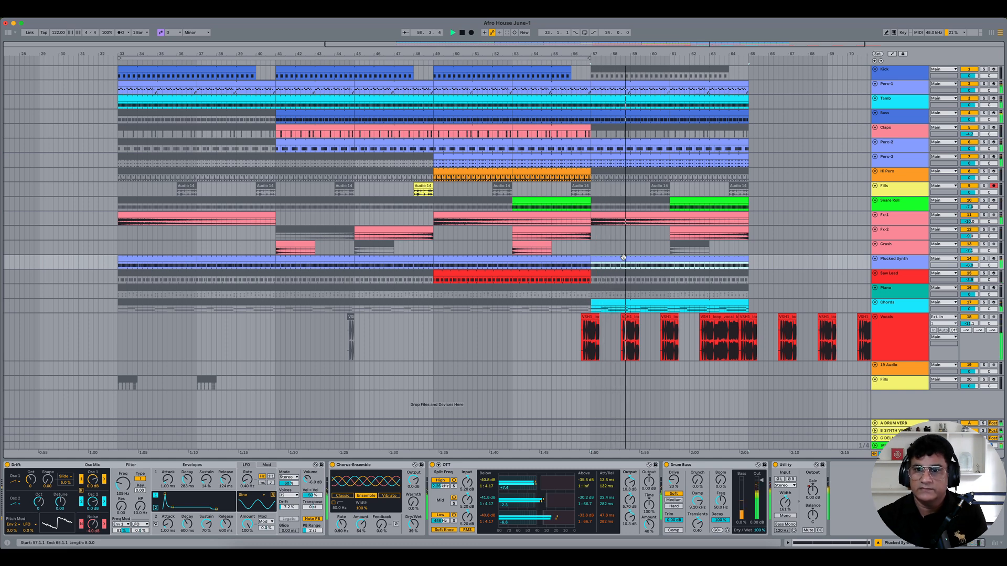
key("super+s")
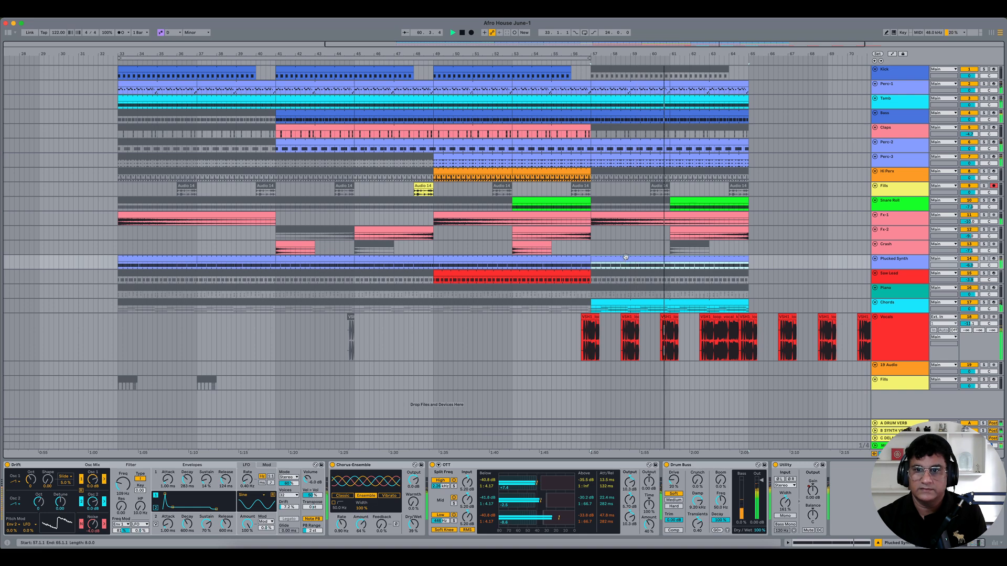
scroll(624, 259, "right", 5)
scroll(461, 227, "right", 3)
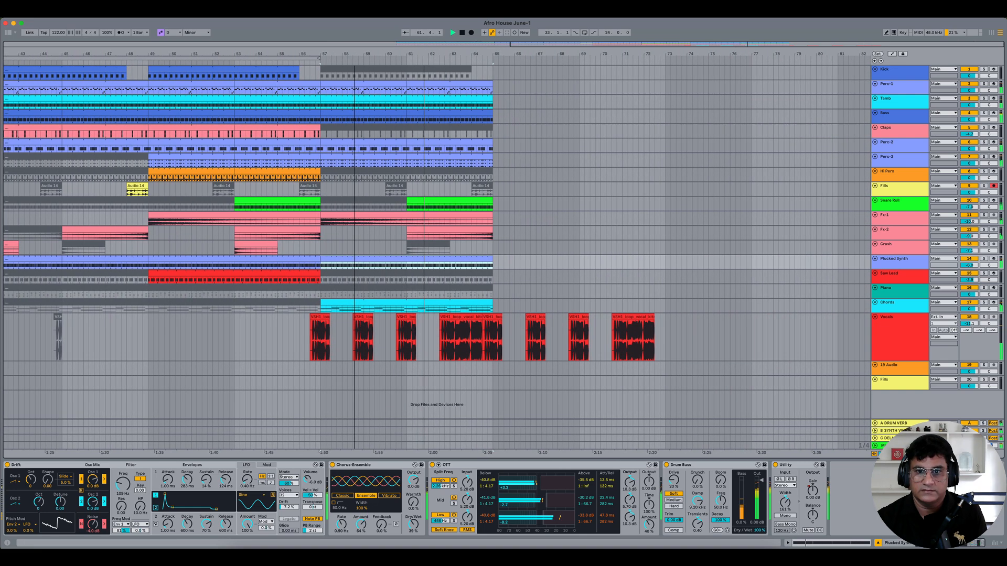
key("space")
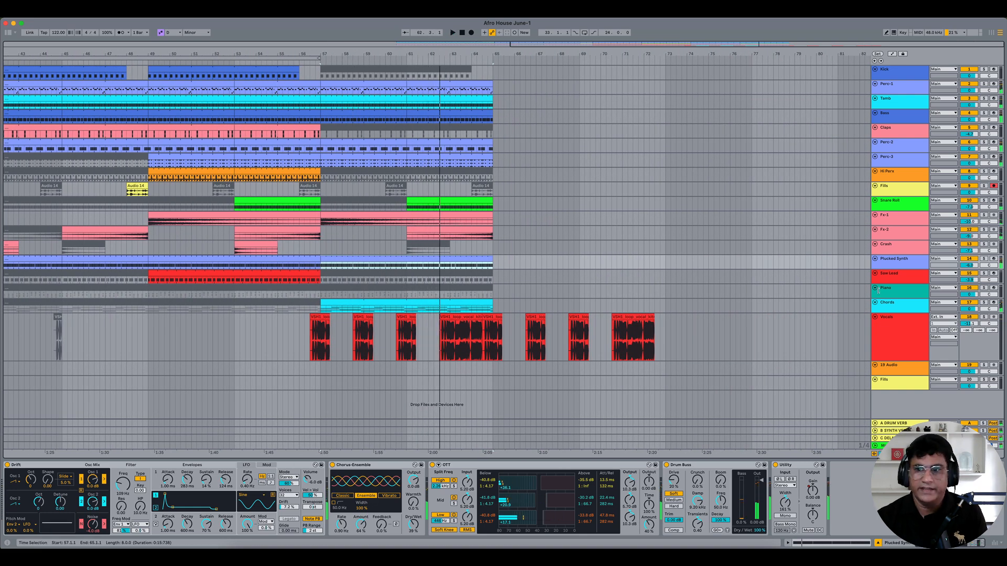
- Set the Chords track volume to -2.0 dB and audition the breakdown from 56.2.1
left_click(887, 305)
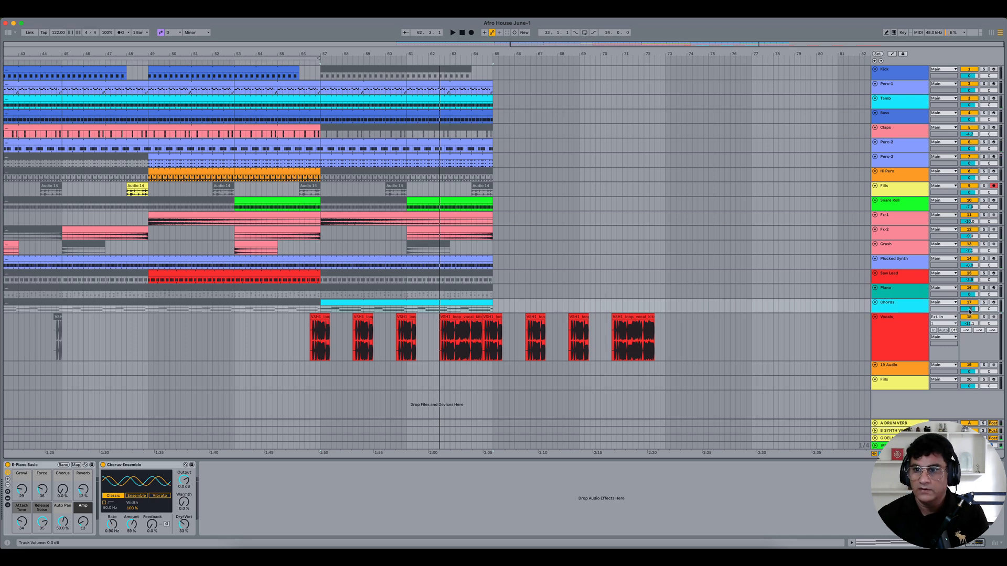
left_click(307, 306)
key("space")
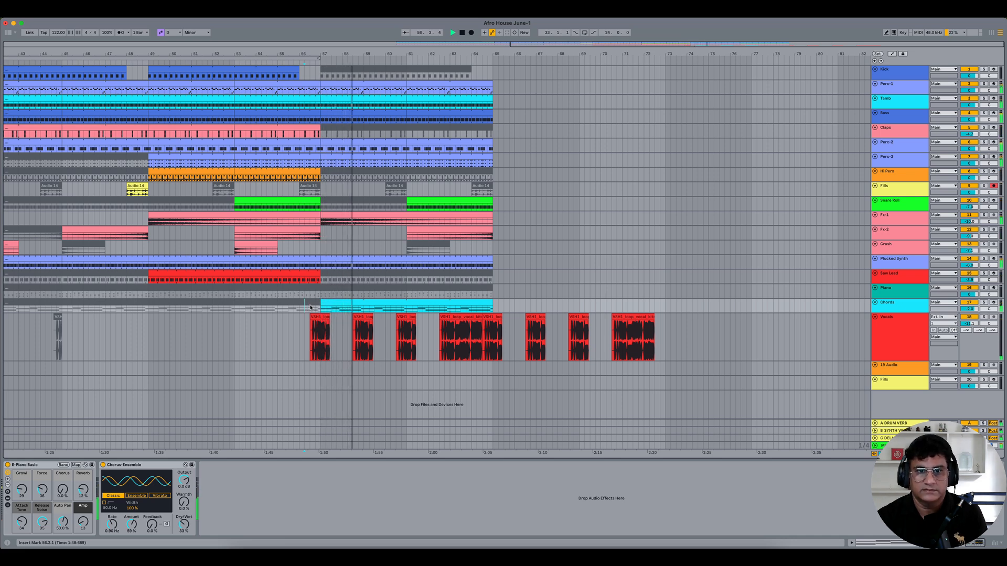
scroll(310, 308, "left", 3)
scroll(310, 307, "left", 1)
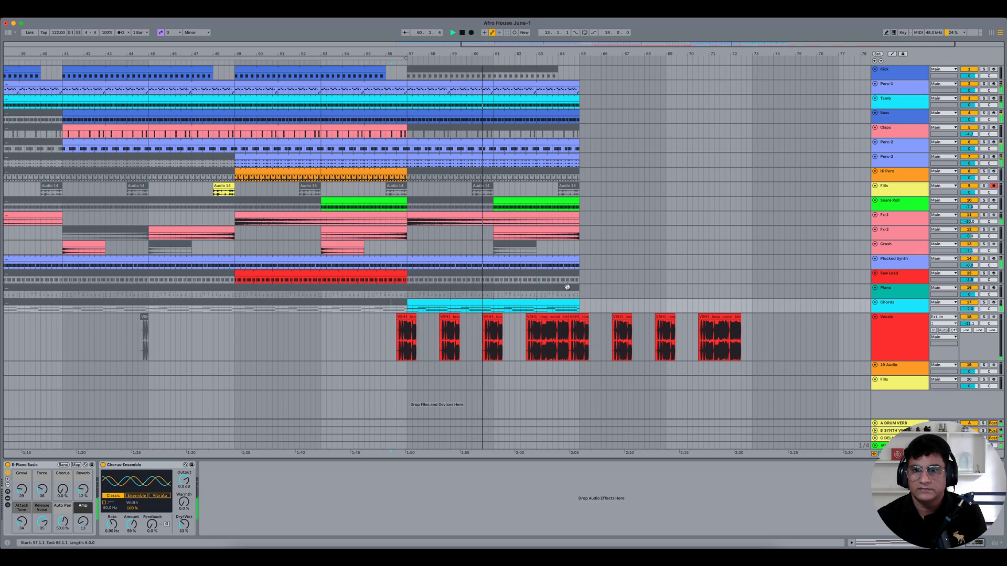
- Automate the Plucked Synth's Utility Gain to fade from bar 57 down to -20 at bar 65, recovering just after, and play from 56.3.1
left_click(897, 260)
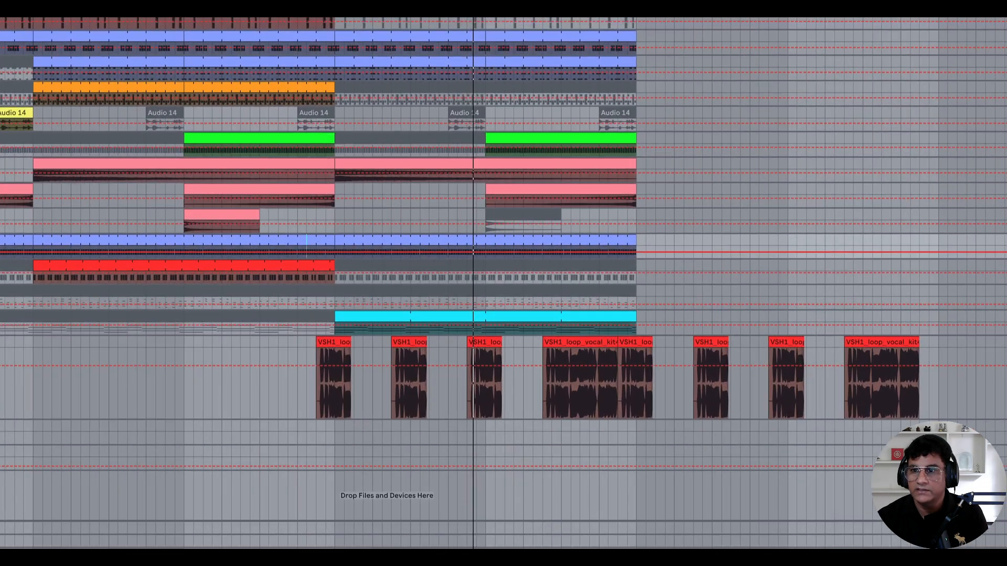
key("alt+plus")
key("alt+plus")
key("alt+plus")
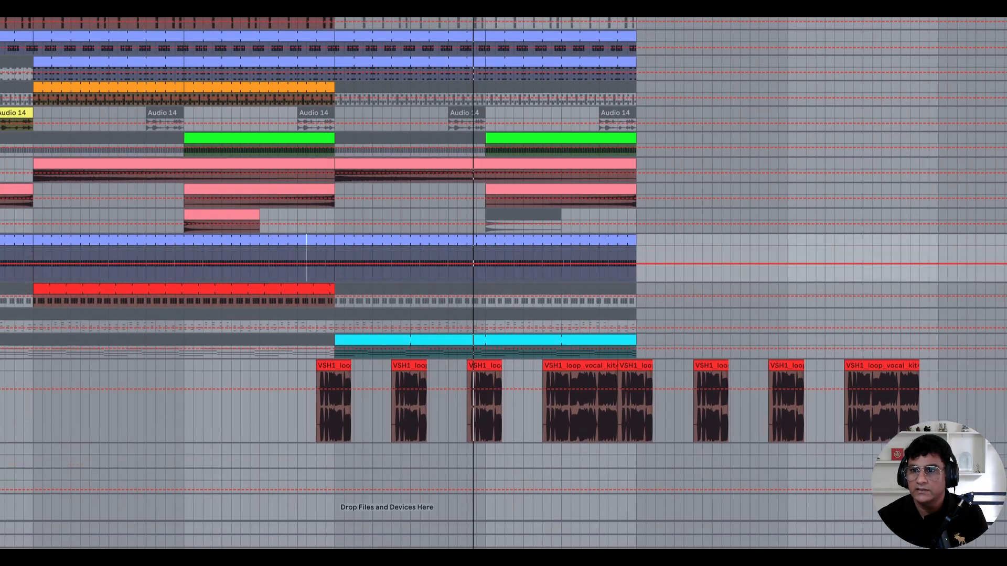
left_click(335, 270)
left_click(645, 270)
right_click(636, 271)
left_click(675, 278)
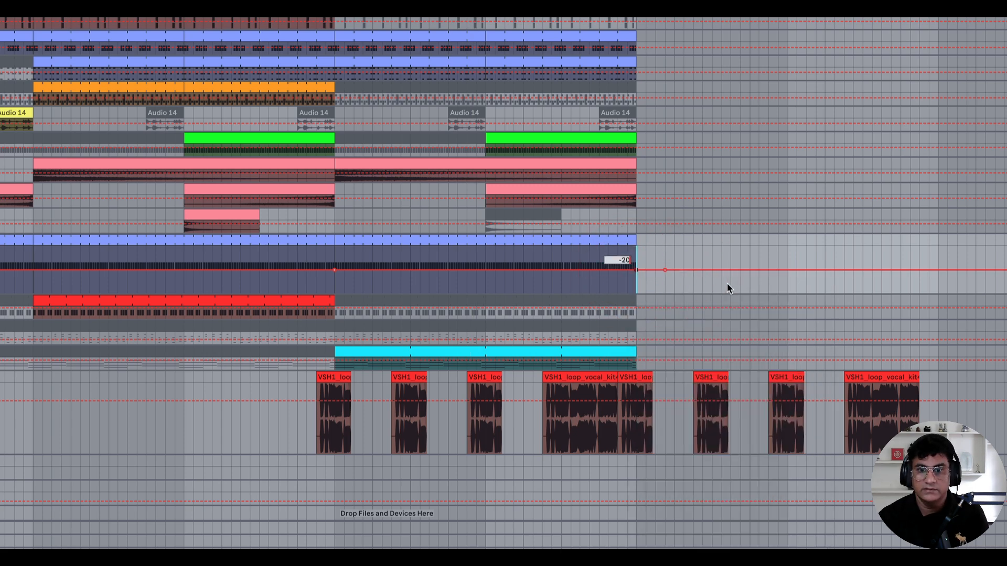
key("Return")
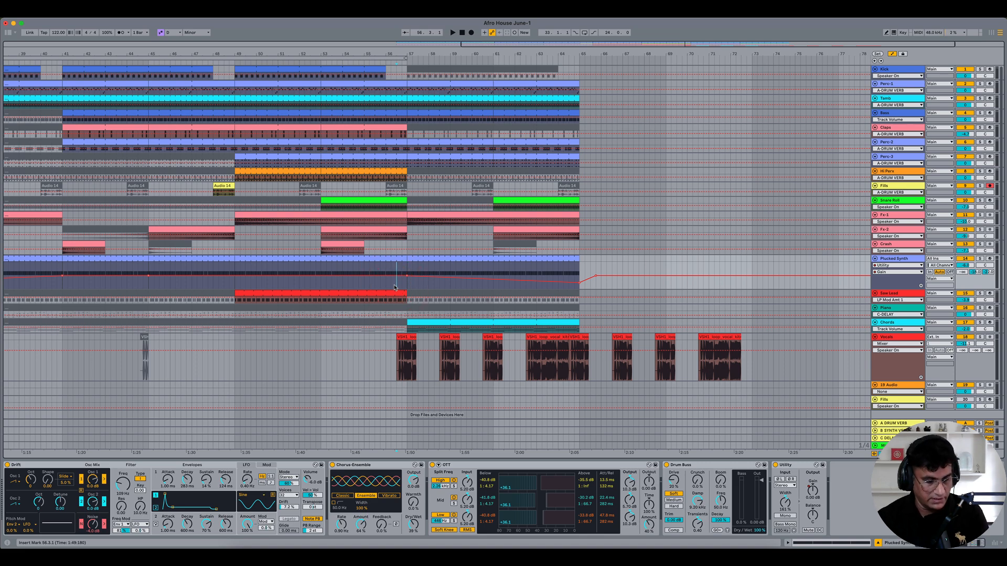
key("a")
key("space")
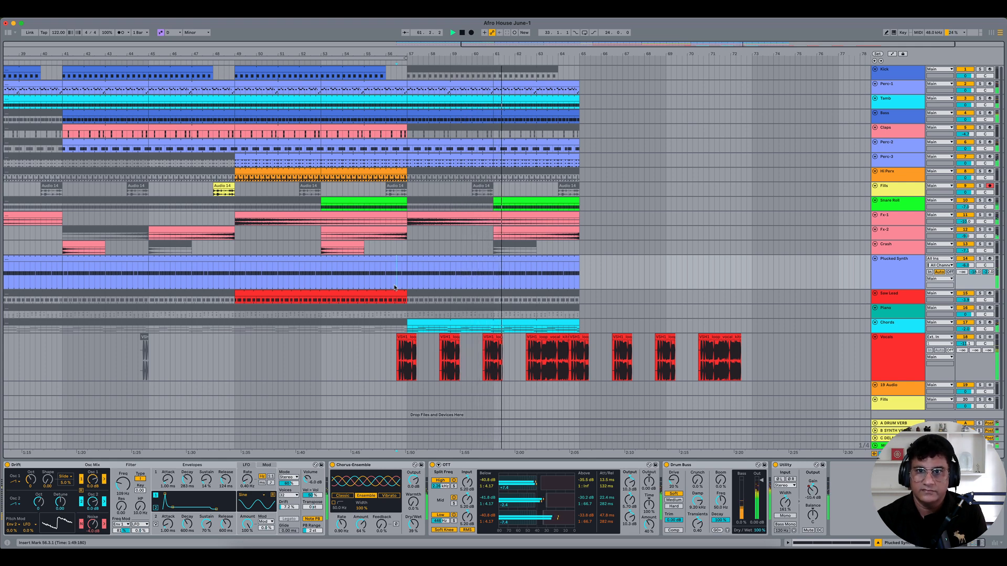
- Deactivate the Snare Roll clip from bar 61 to 65 and duplicate bars 57 to 65 of the Kick through Chords tracks to bar 65
left_click(513, 198)
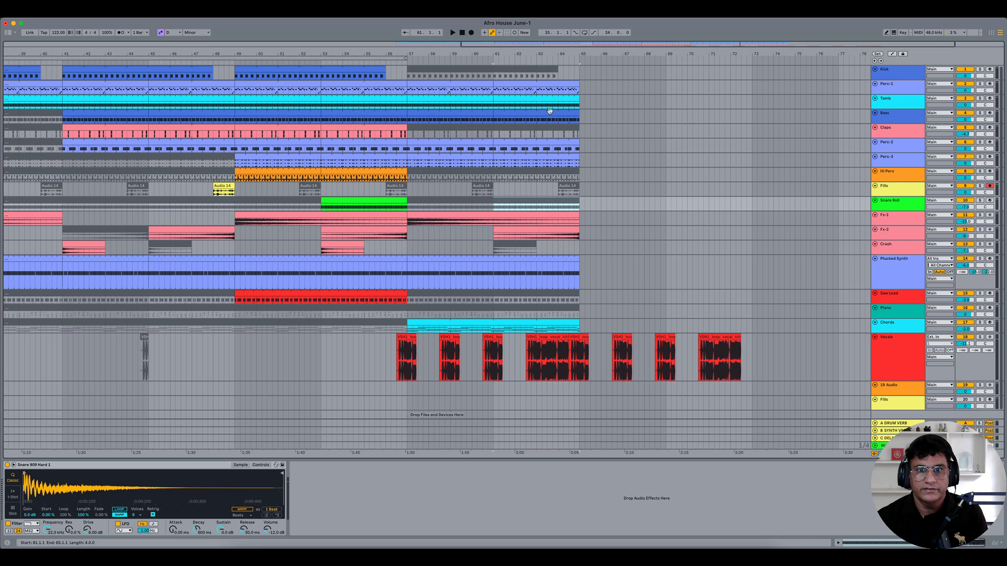
left_click_drag(407, 77, 580, 324)
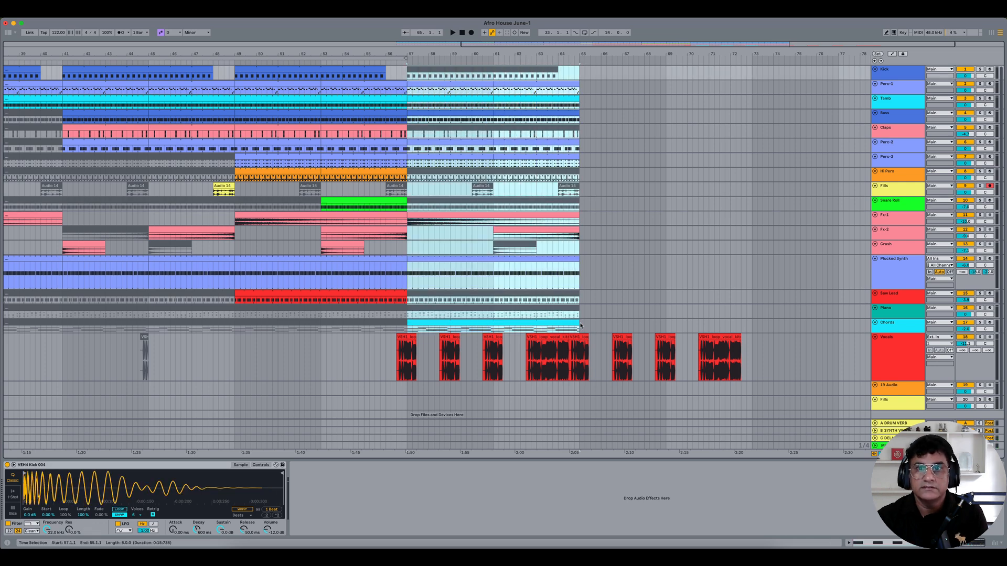
key("ctrl+d")
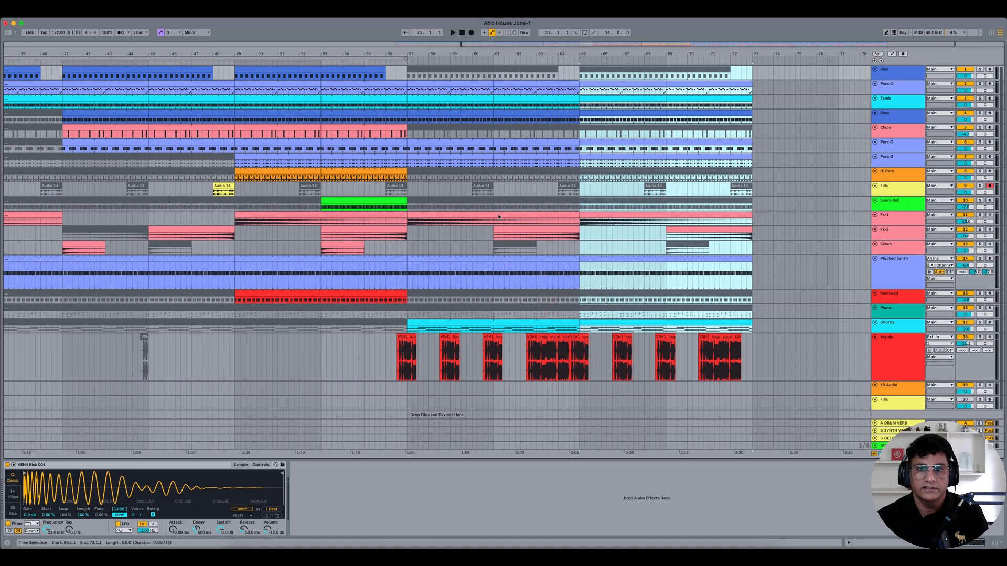
left_click(468, 242)
- Deactivate the Bass clips from bar 65 to 73
left_click(591, 112)
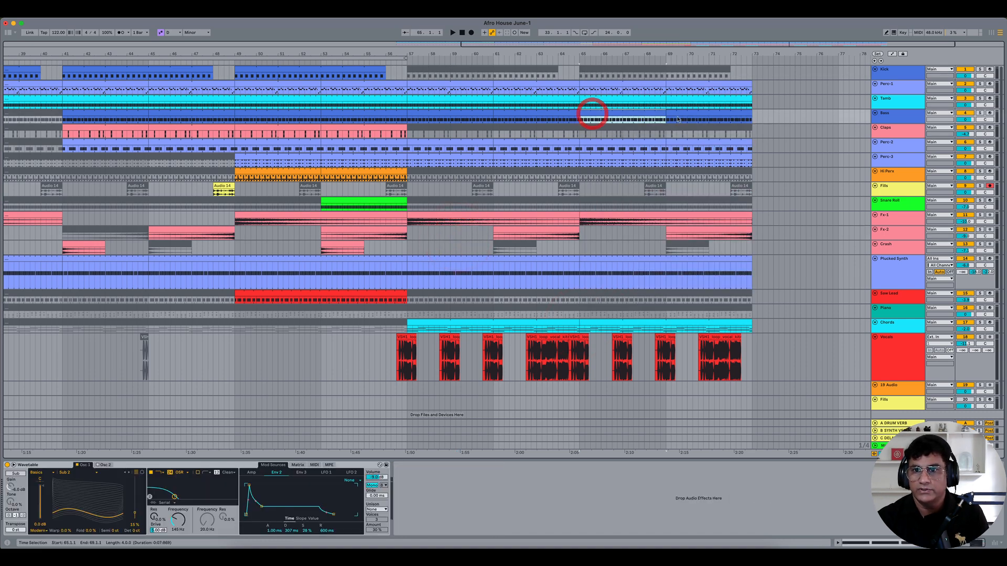
left_click(680, 112)
key("0")
- Activate the Piano clip from bar 65 to 73 and play from just before bar 65
scroll(478, 172, "right", 3)
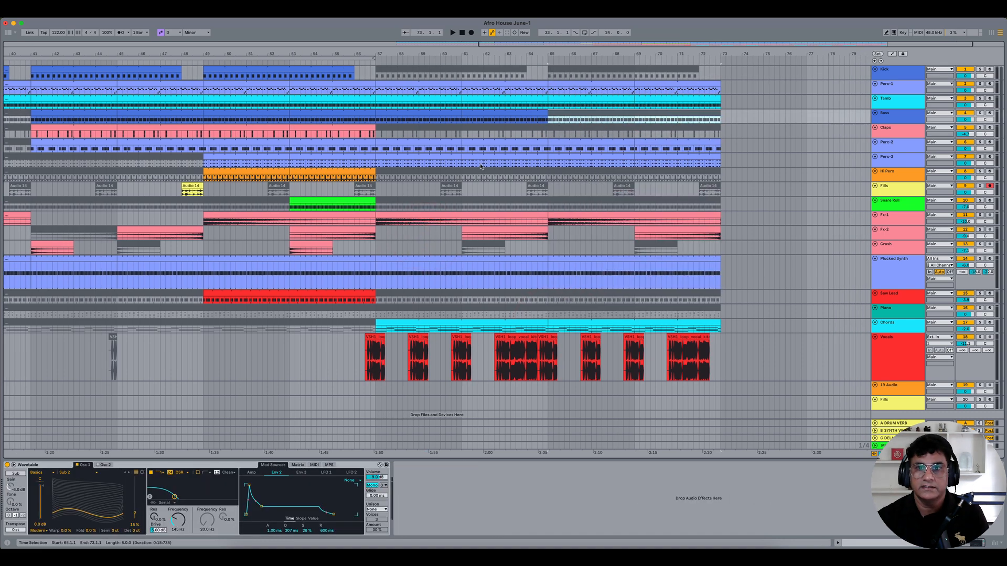
left_click(517, 308)
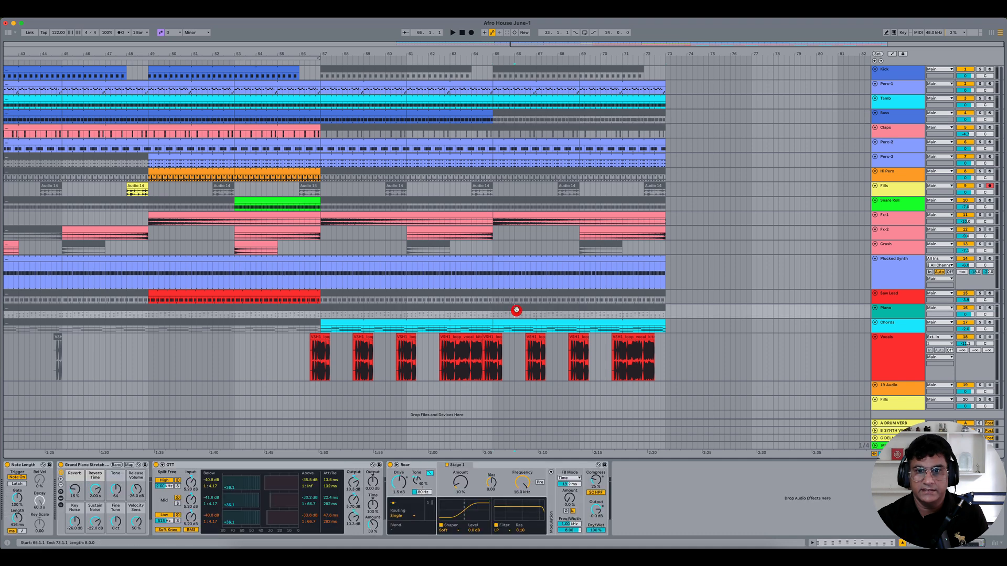
left_click(472, 314)
key("space")
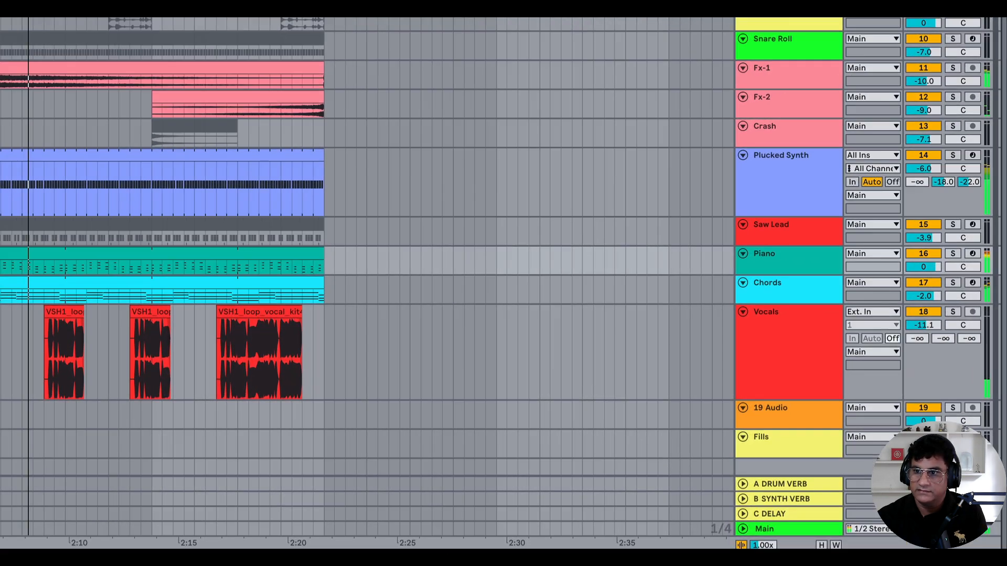
- Set the Piano track volume to -6.1 dB and raise the Vocals track volume during playback
left_click_drag(962, 314, 962, 317)
left_click_drag(924, 269, 928, 264)
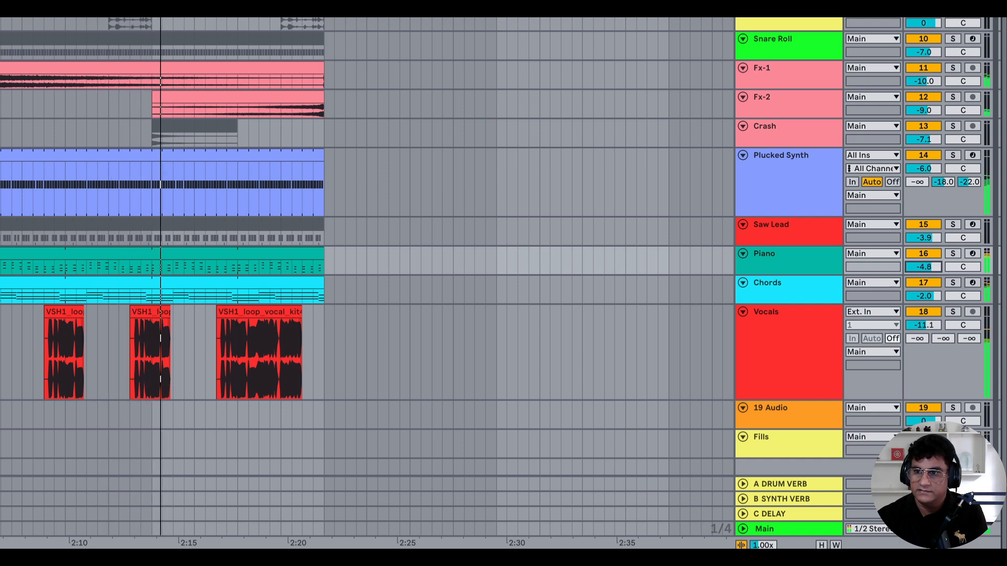
left_click_drag(924, 325, 928, 323)
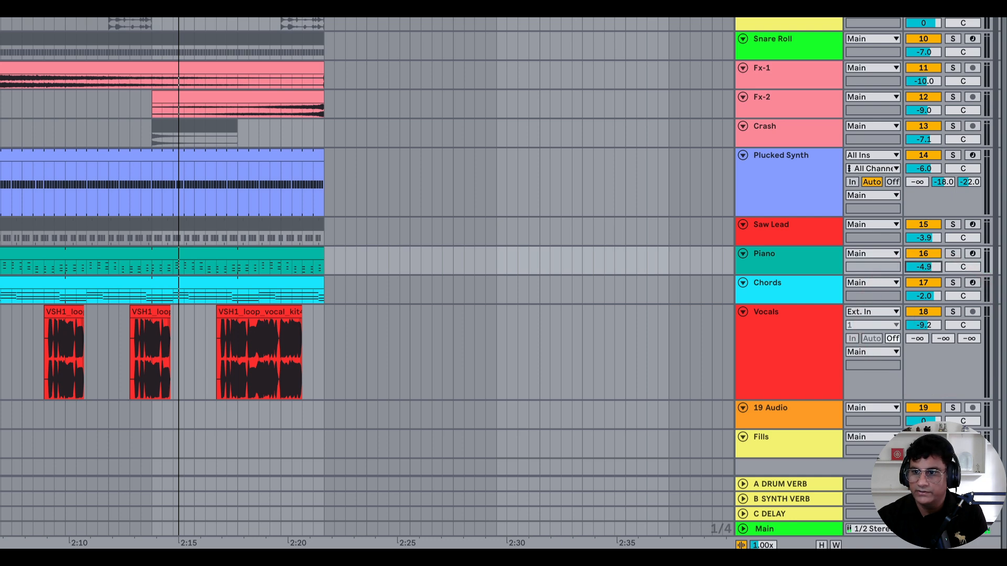
left_click_drag(929, 266, 929, 270)
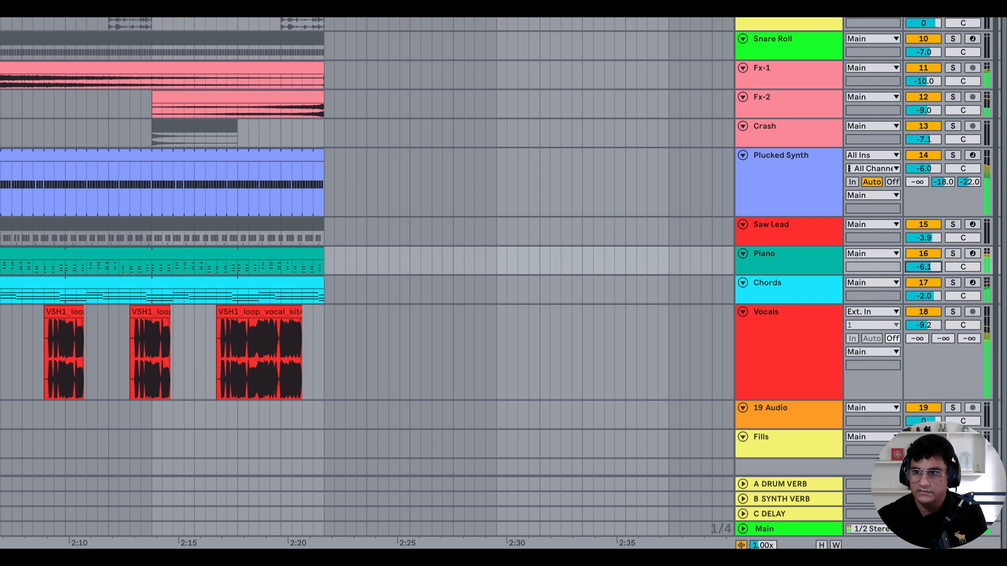
left_click_drag(935, 323, 934, 320)
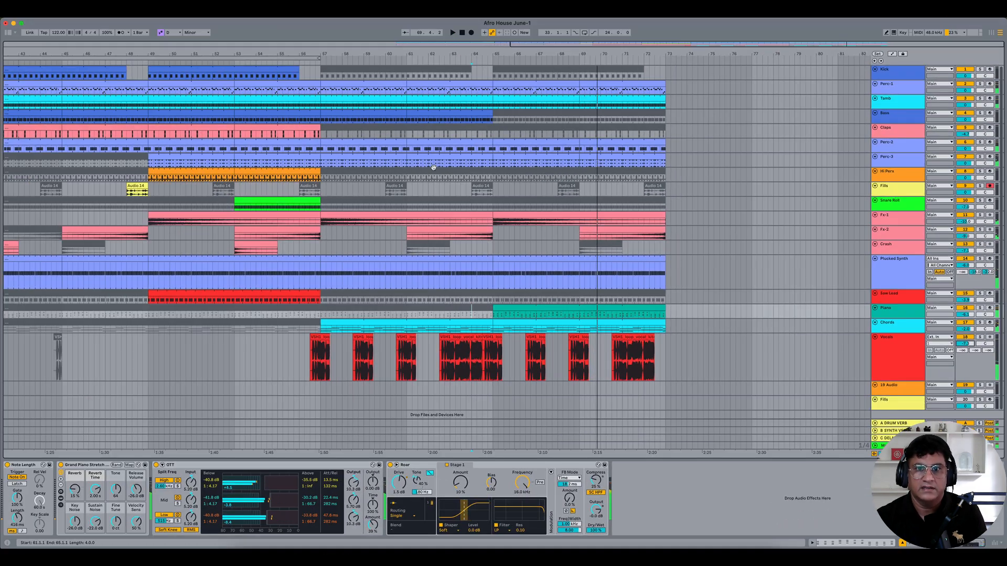
left_click(431, 162)
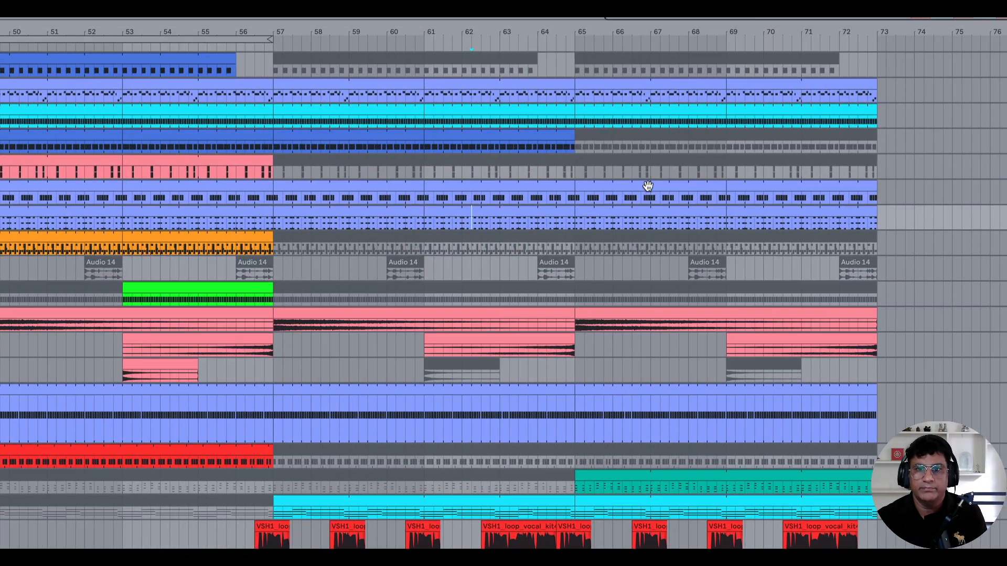
- Deactivate the Perc-2 and Perc-3 clips from bar 65 to 73 while listening to the breakdown
left_click(573, 158)
left_click(680, 175, "shift")
left_click(797, 211)
left_click(519, 206)
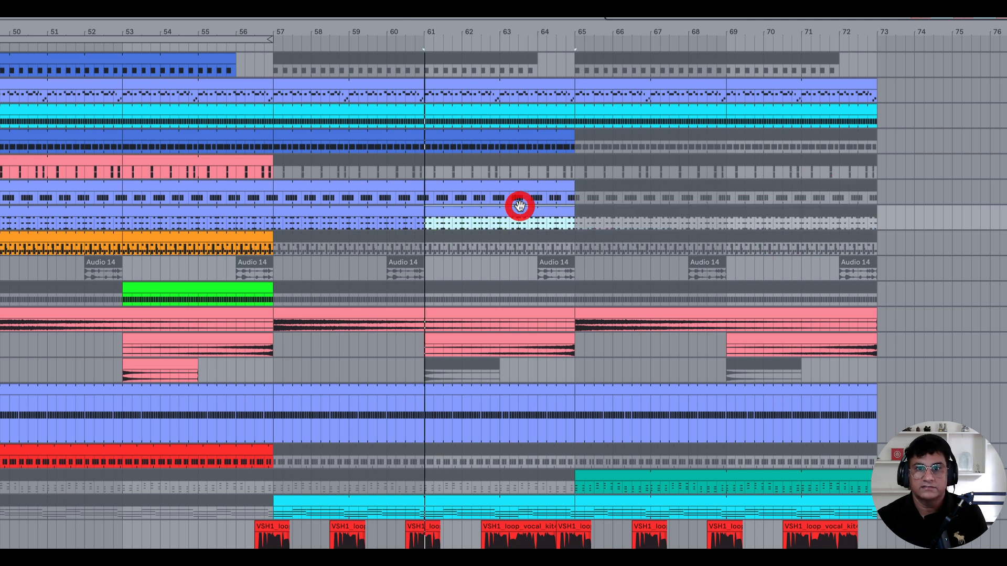
left_click(503, 172)
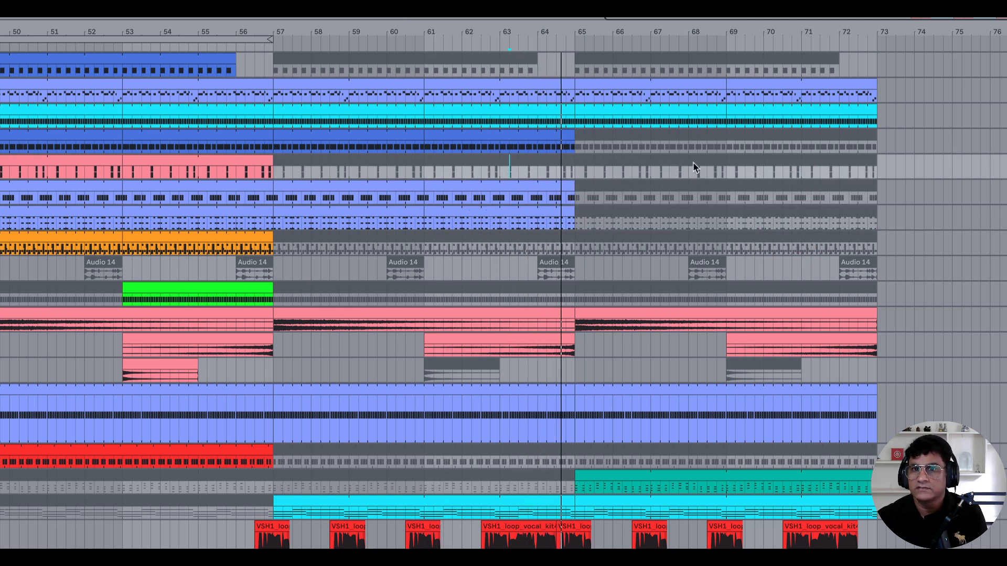
- Deactivate the Tamb and Perc-1 clips from bar 65 to 73
left_click(649, 107)
left_click(751, 108)
key("0")
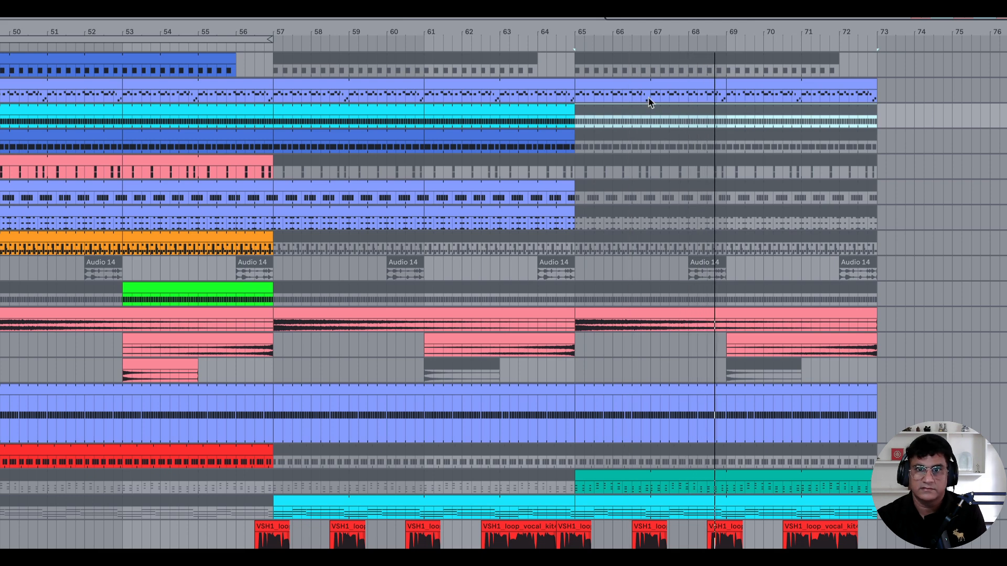
key("space")
left_click(424, 167)
left_click(631, 82)
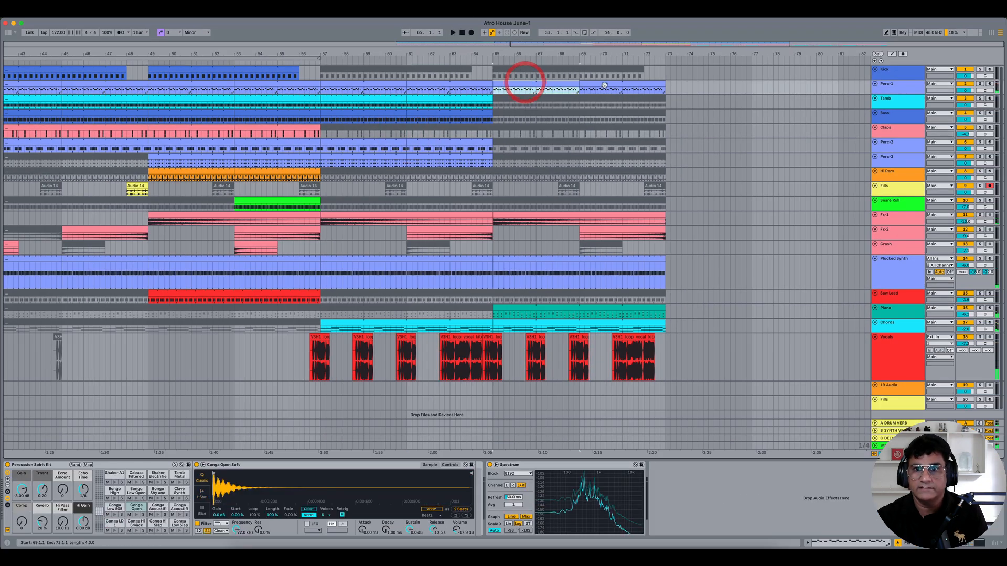
left_click(604, 85, "shift")
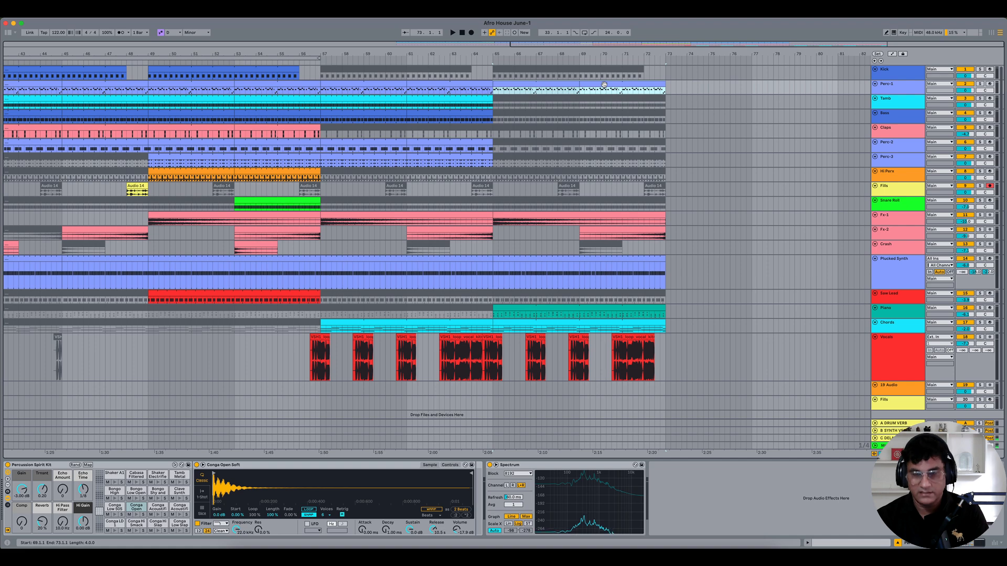
- Deactivate the Plucked Synth clip from bar 65 to 73 and play the transition from bar 63.3
left_click(529, 259)
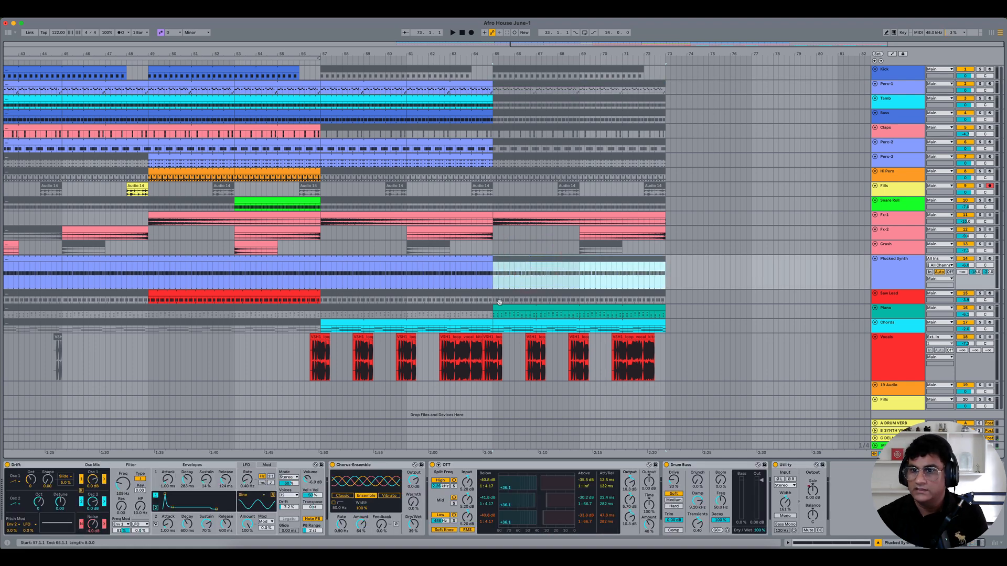
left_click(478, 286)
left_click(467, 279)
scroll(494, 235, "down", 1)
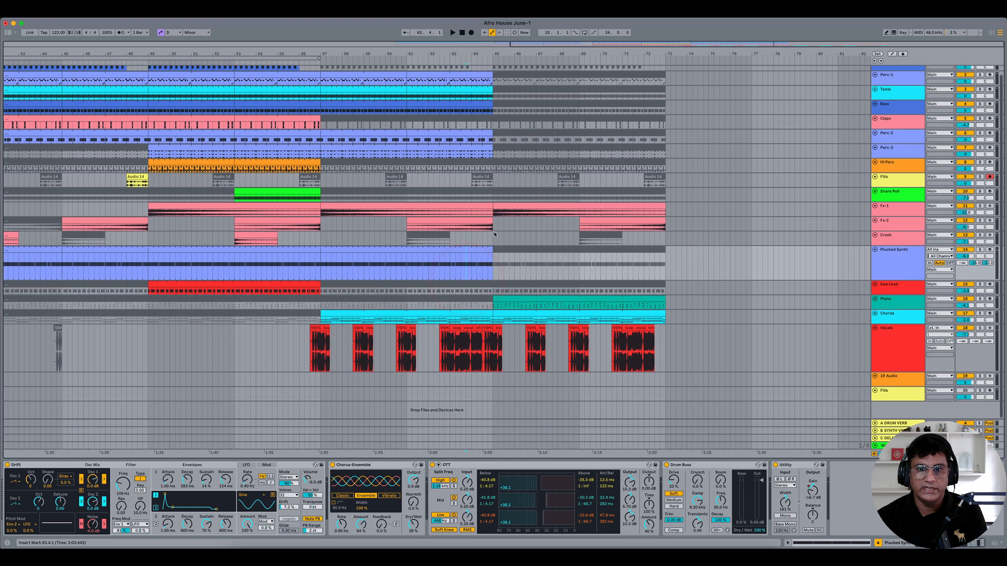
left_click(461, 268)
key("space")
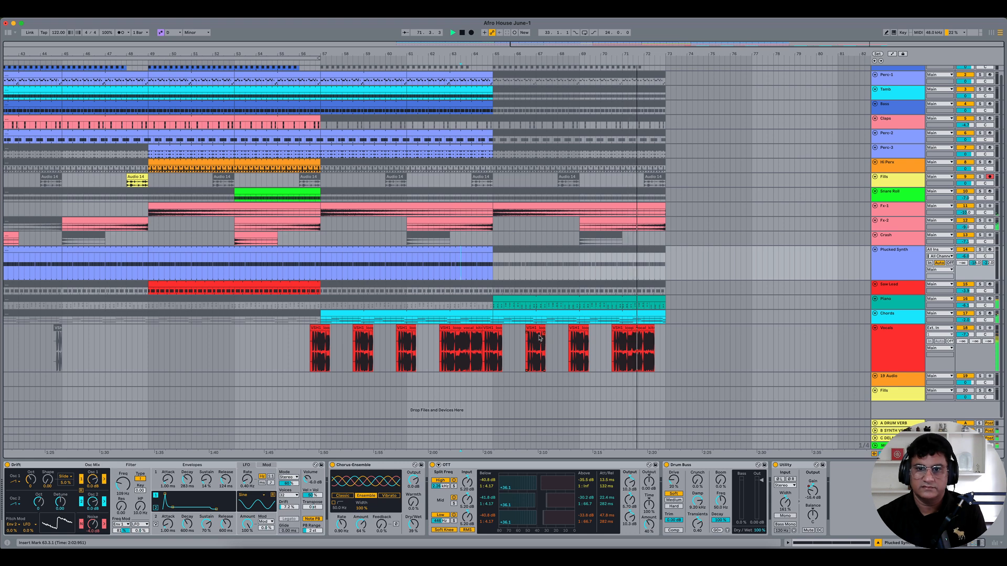
key("space")
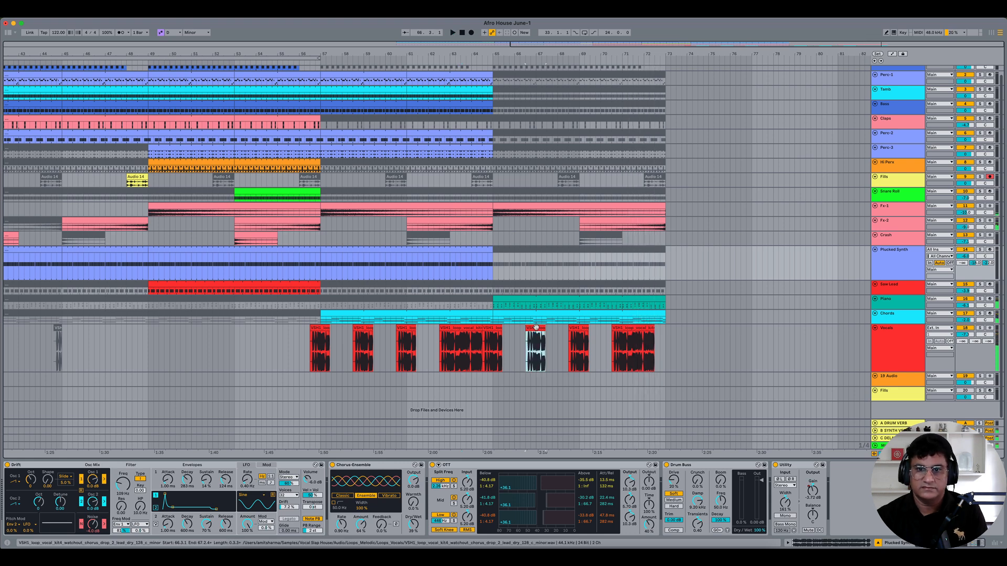
- Copy the short vocal clip starting at bar 64.3 to bar 72.3 on the Vocals track and save the set
left_click(535, 329)
left_click(492, 327)
left_click_drag(492, 328, 652, 344)
key("space")
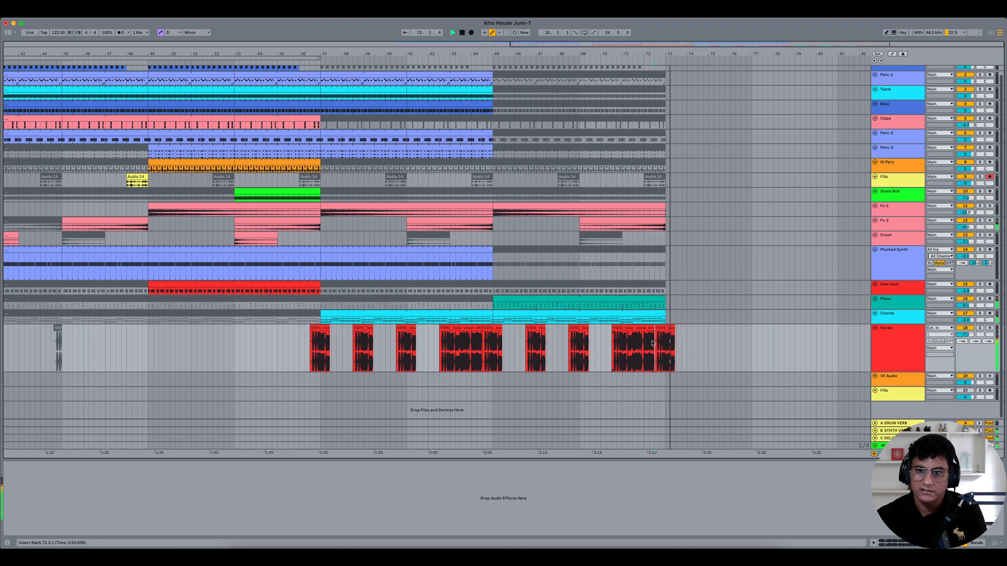
left_click_drag(653, 52, 581, 336)
left_click_drag(687, 54, 687, 32)
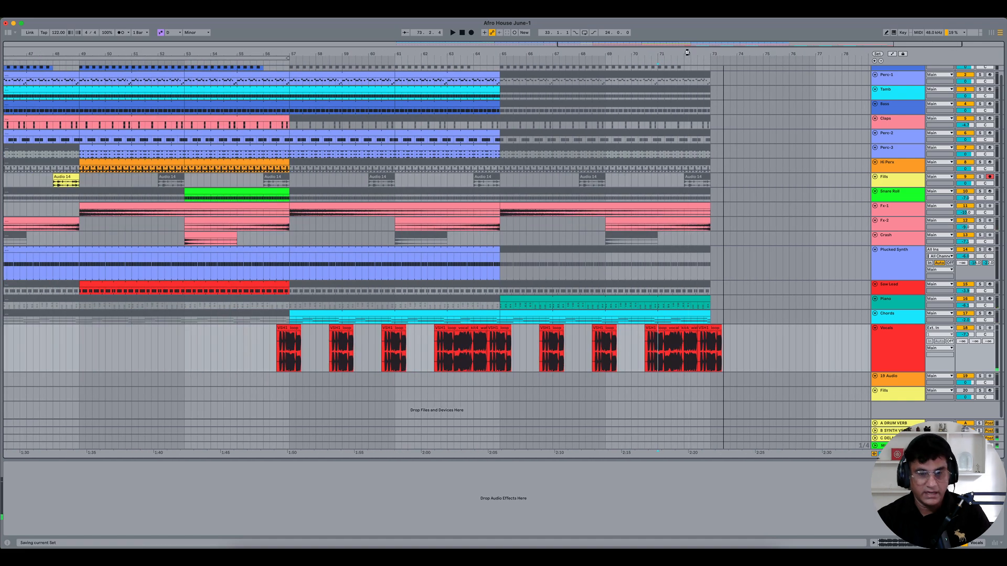
- Add the Reverb preset Main Hall from the audio effects library to the Vocals track
left_click(896, 352)
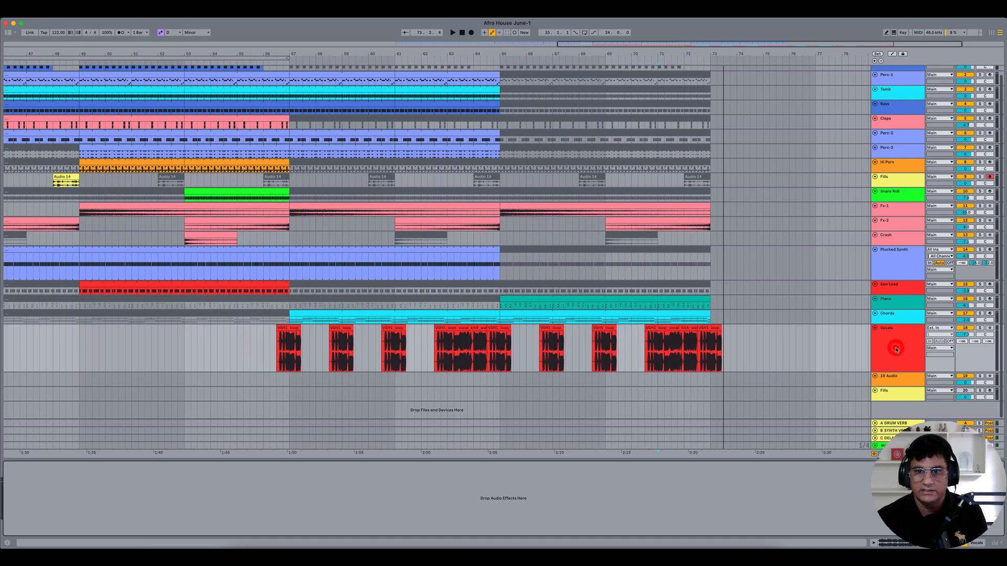
left_click(8, 34)
left_click(76, 118)
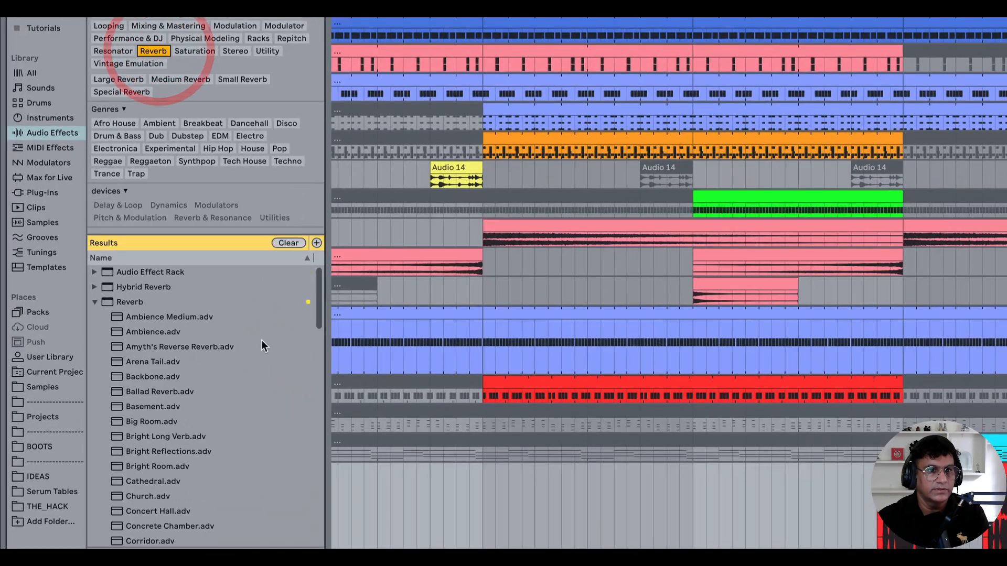
scroll(221, 434, "down", 10)
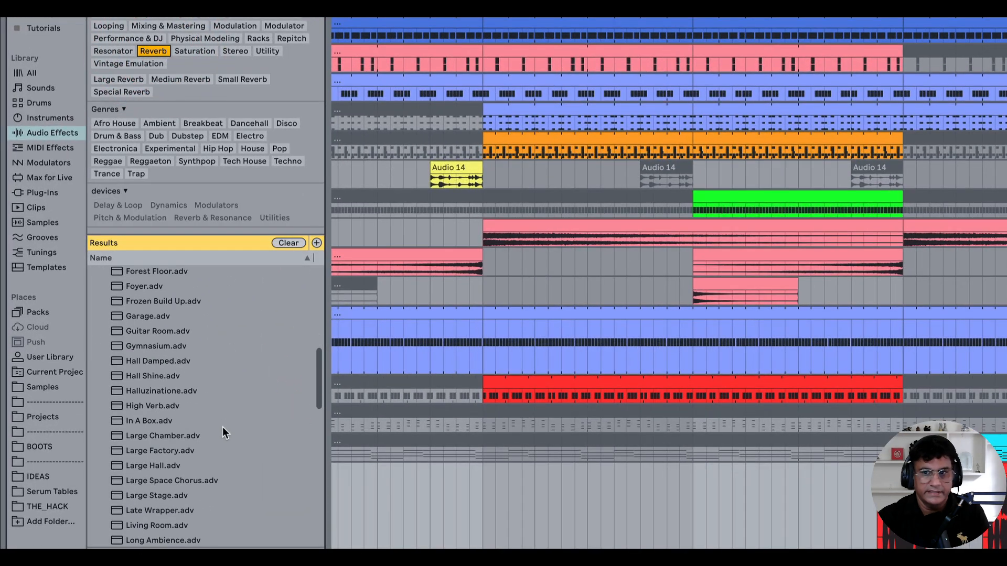
scroll(188, 435, "down", 3)
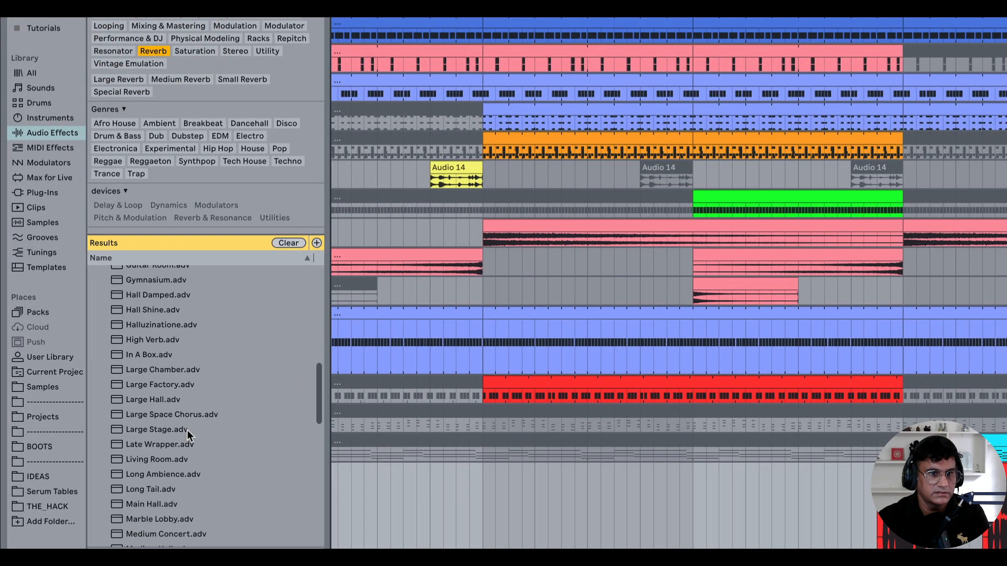
double_click(147, 504)
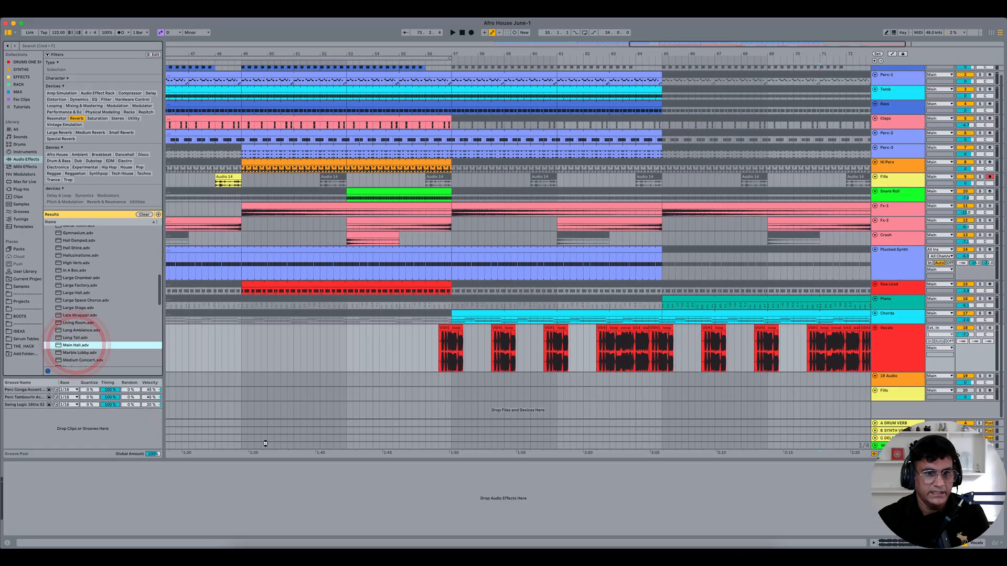
left_click_drag(598, 53, 446, 51)
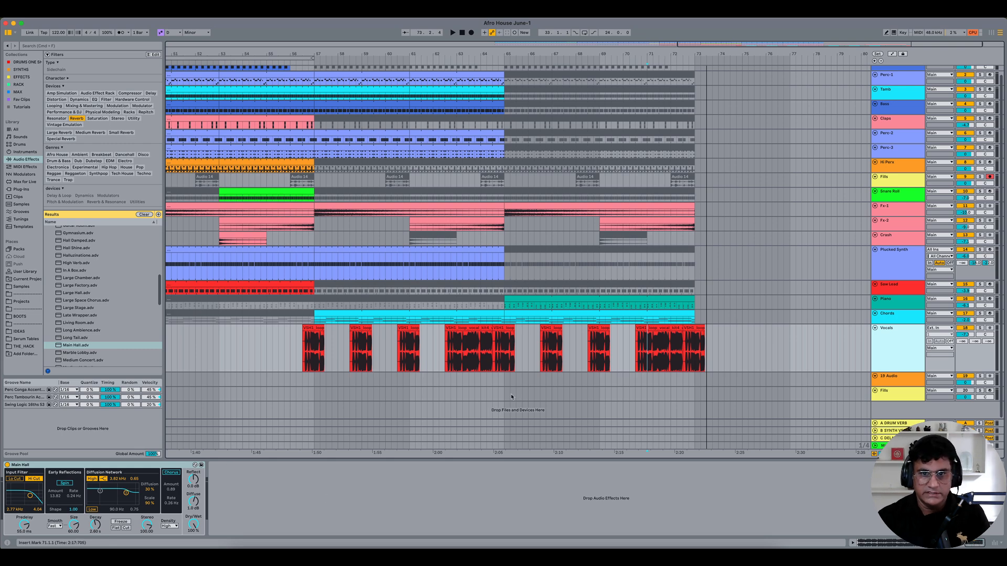
- Select one beat at bar 65 on the Fills track to read its duration, and set the fixed grid to 1/8
left_click_drag(504, 394, 508, 393)
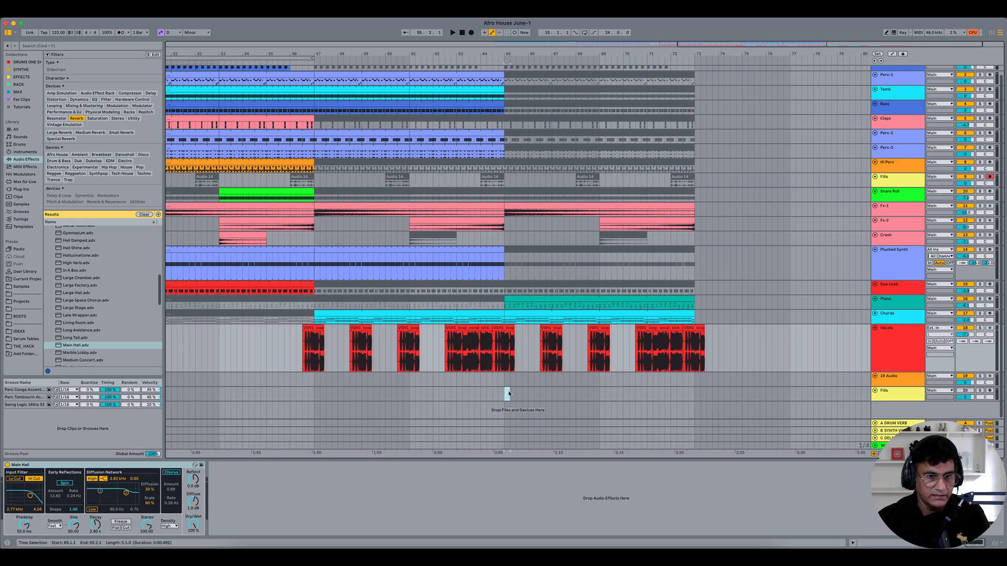
left_click(508, 394)
right_click(538, 397)
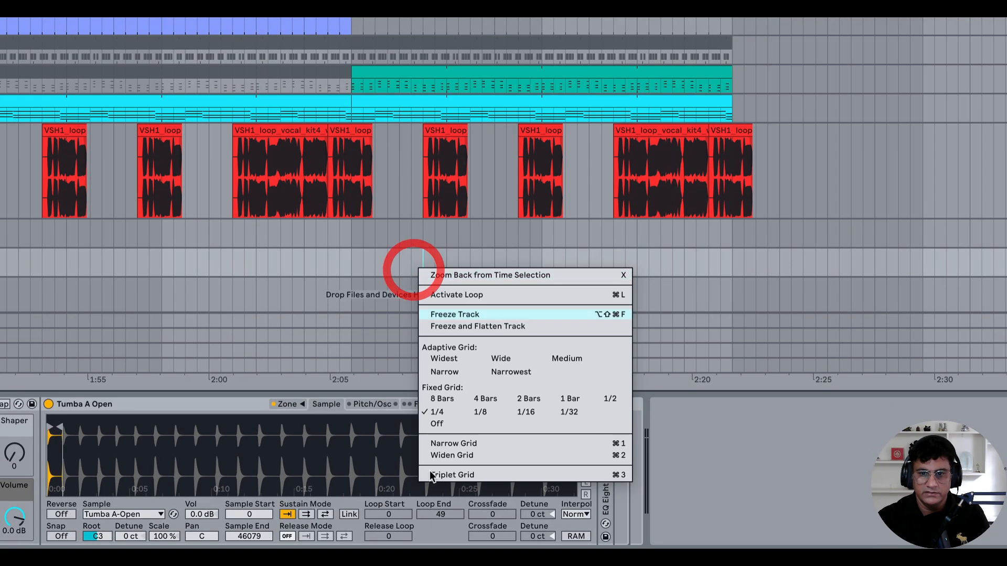
left_click(485, 412)
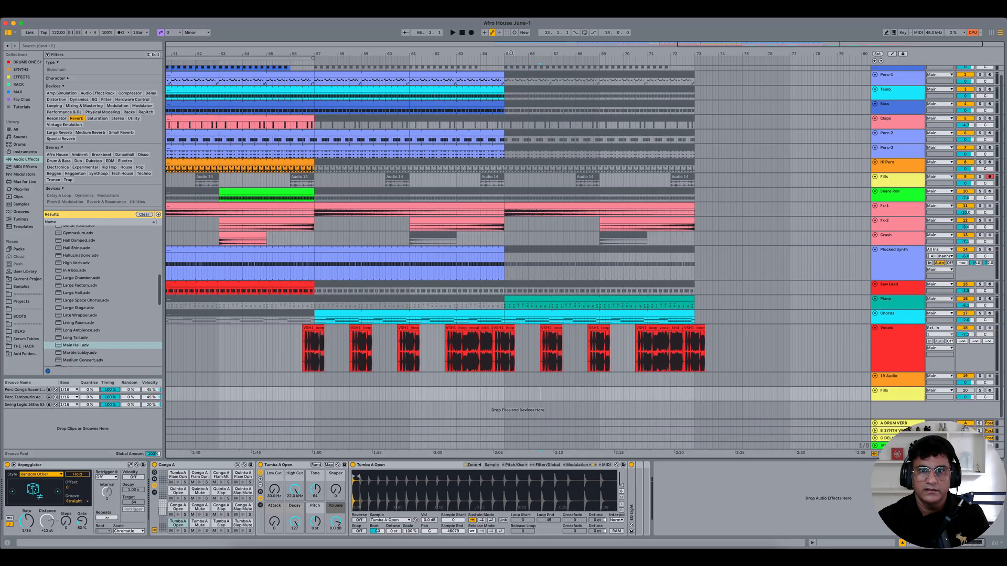
- Measure an eighth note's duration at bar 65 on the Fills track, and return the fixed grid to 1/4
scroll(504, 370, "up", 2)
left_click_drag(487, 393, 496, 394)
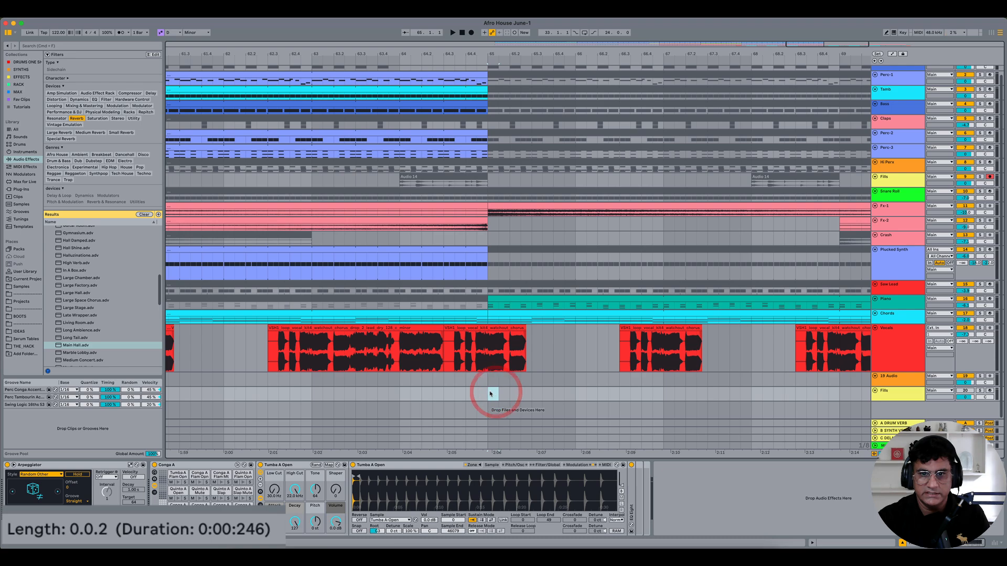
left_click(490, 393)
right_click(490, 393)
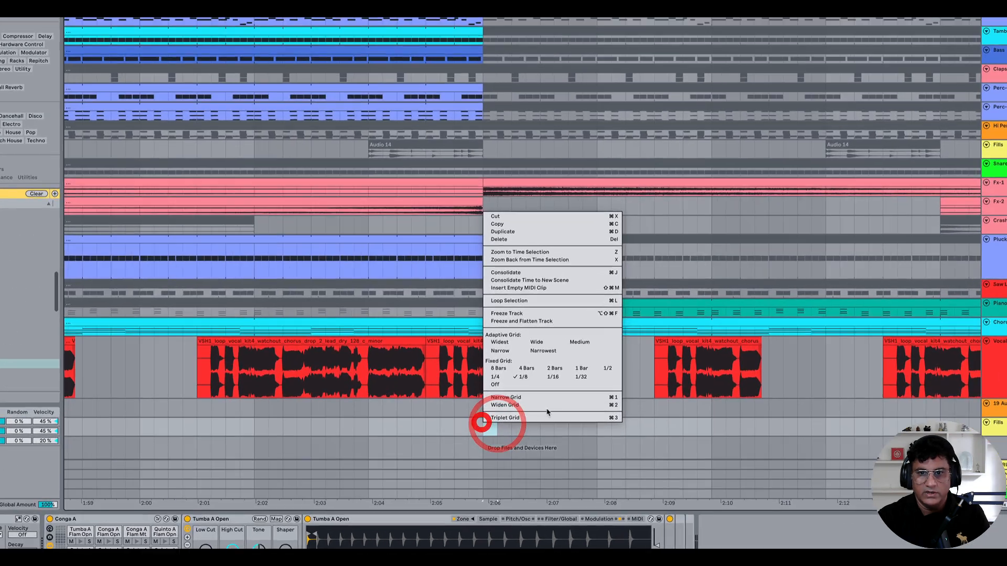
left_click(500, 360)
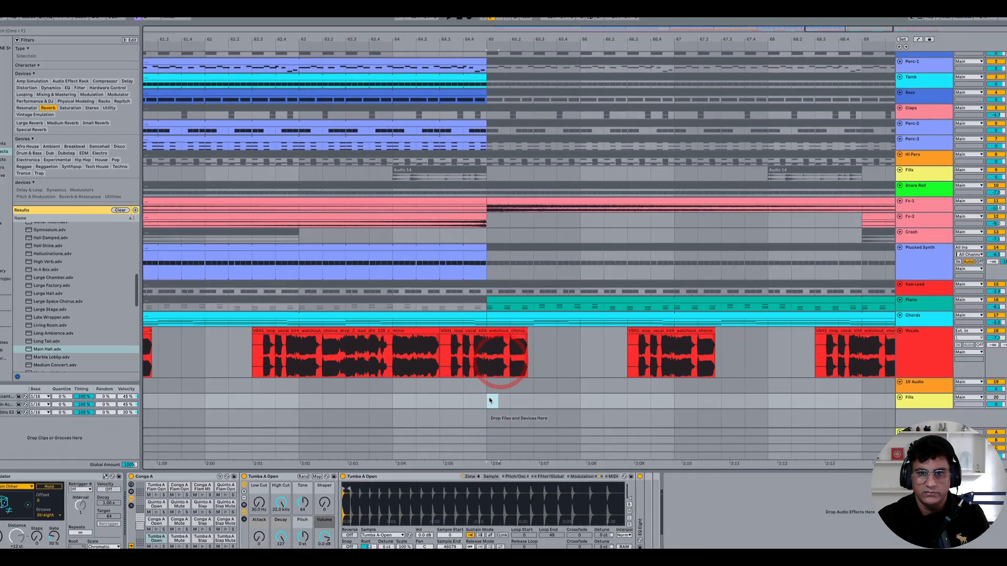
left_click_drag(490, 400, 510, 400)
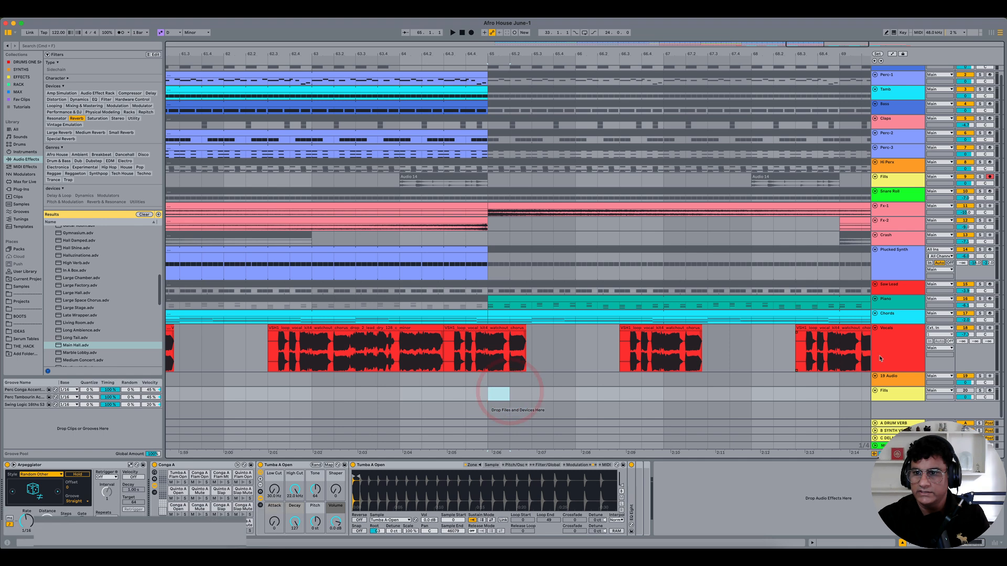
- Set the Vocals track's Main Hall reverb to a Decay of 4.92 s and a Dry/Wet of 31 %
left_click(880, 355)
left_click(131, 535)
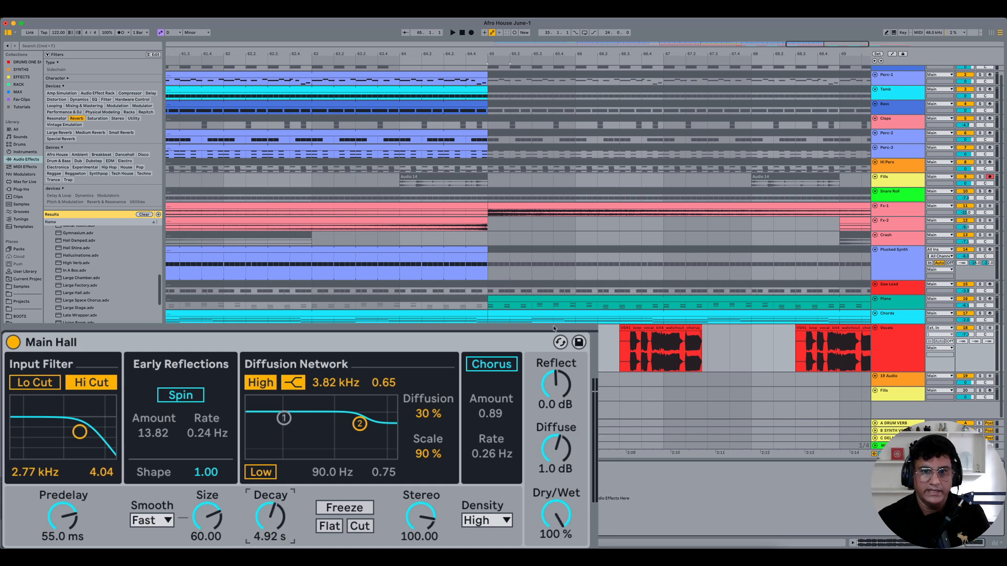
left_click_drag(511, 53, 657, 30)
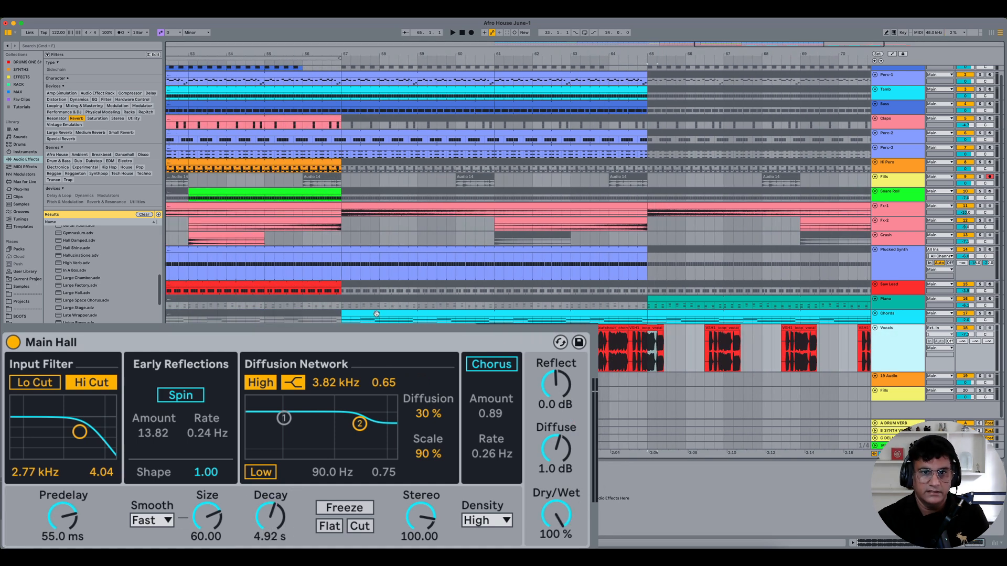
left_click(340, 342)
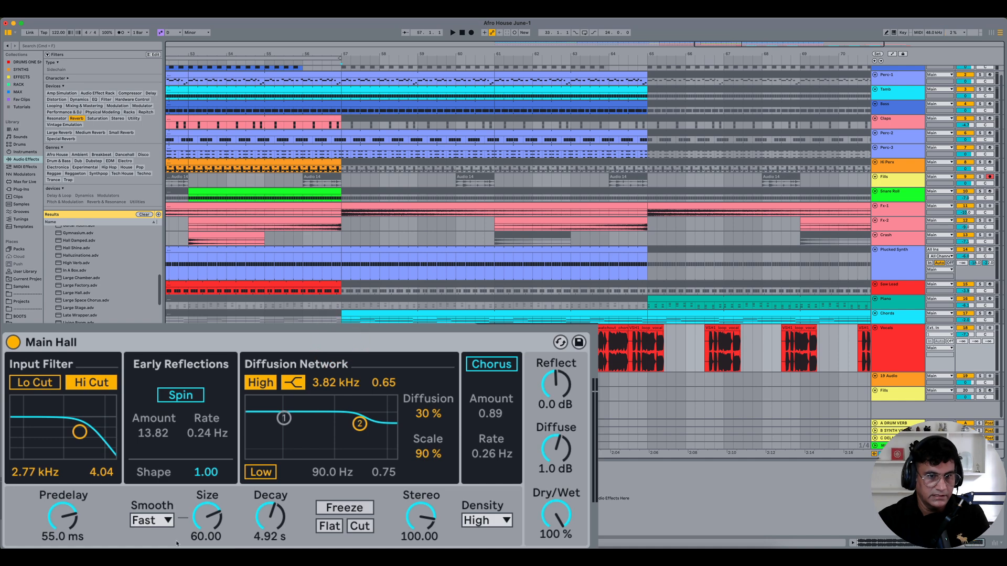
left_click_drag(565, 517, 565, 551)
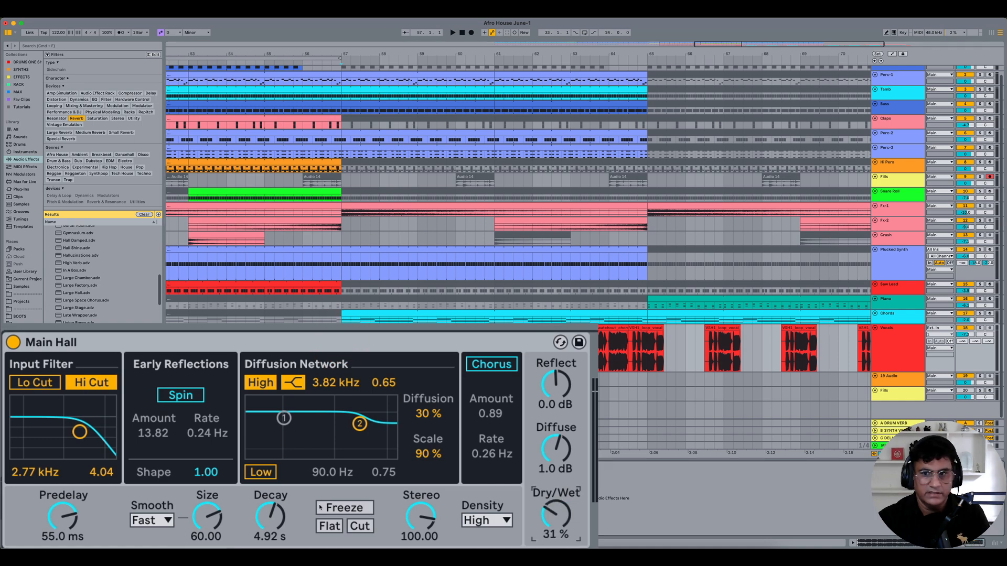
- Solo the Vocals track, raise the Main Hall reverb's Dry/Wet slightly and play the vocals from bar 70.4
scroll(667, 354, "right", 5)
left_click(614, 342)
left_click(979, 329)
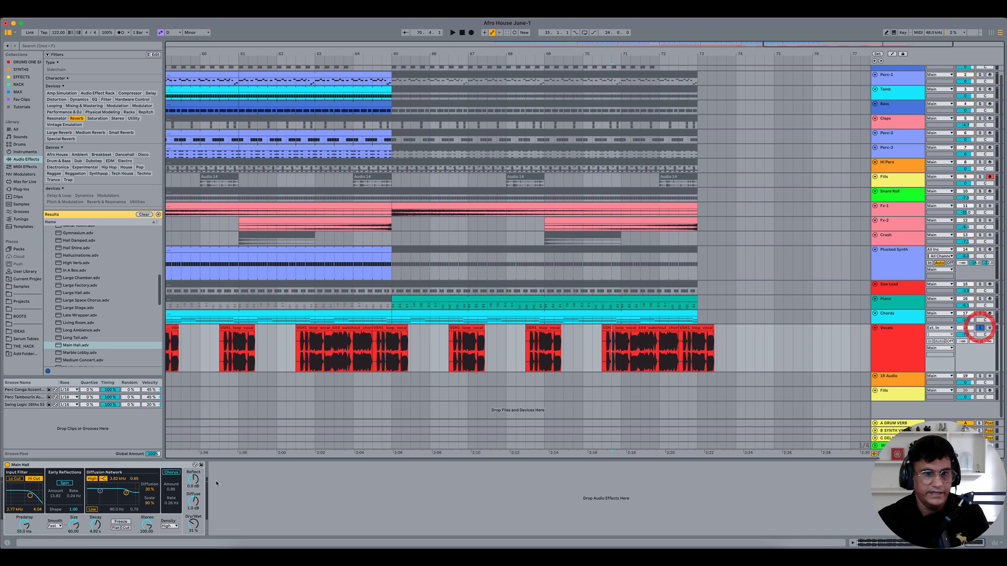
left_click_drag(199, 533, 199, 527)
key("space")
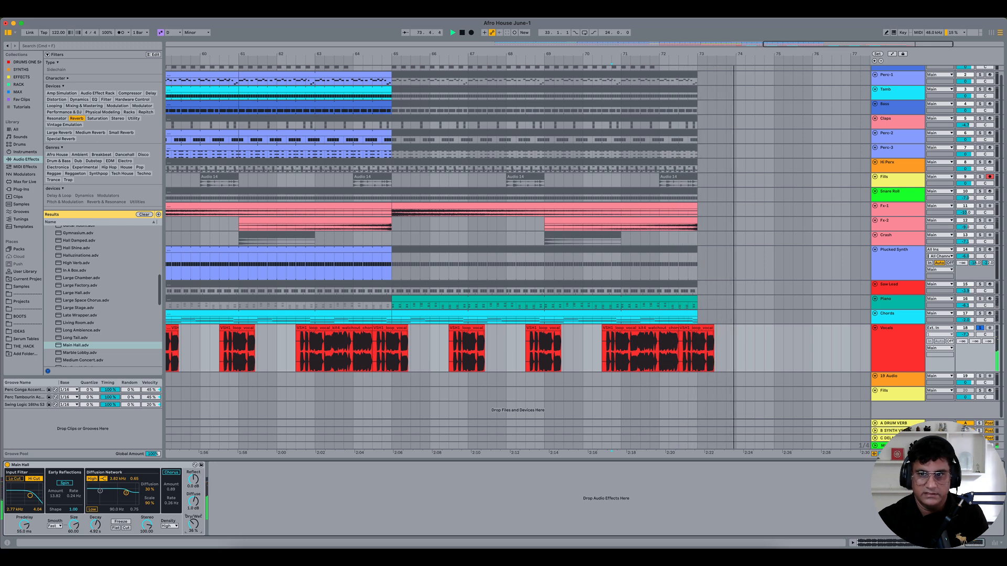
- Duplicate bars 65 to 73 of the Kick through Chords tracks to bar 73
scroll(550, 167, "right", 8)
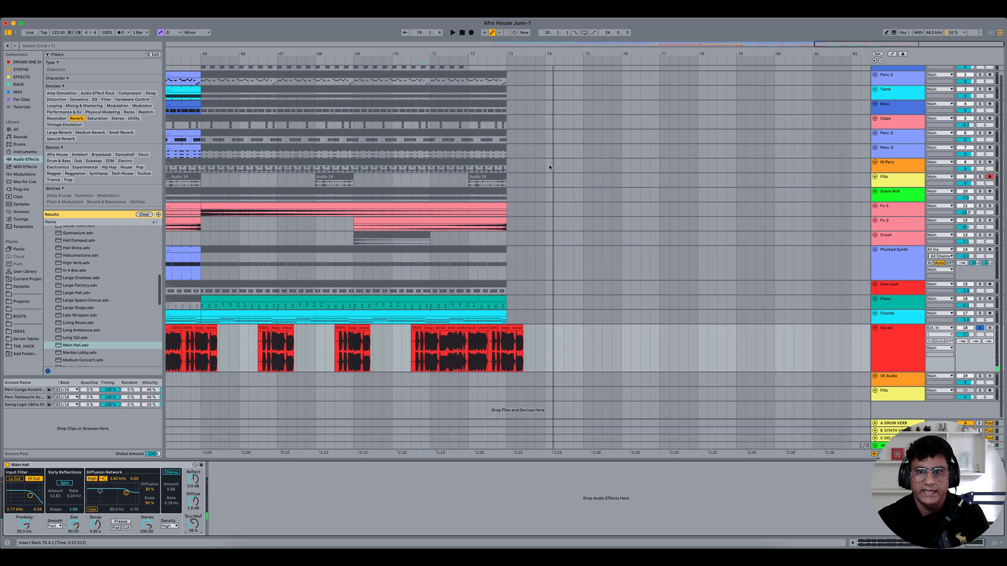
left_click_drag(542, 52, 548, 50)
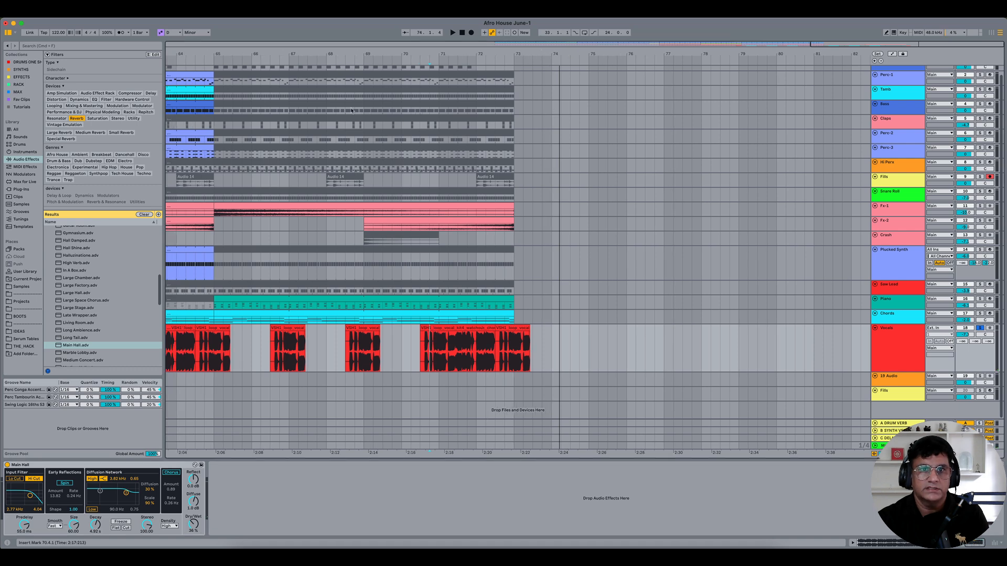
scroll(347, 125, "up", 2)
double_click(240, 67)
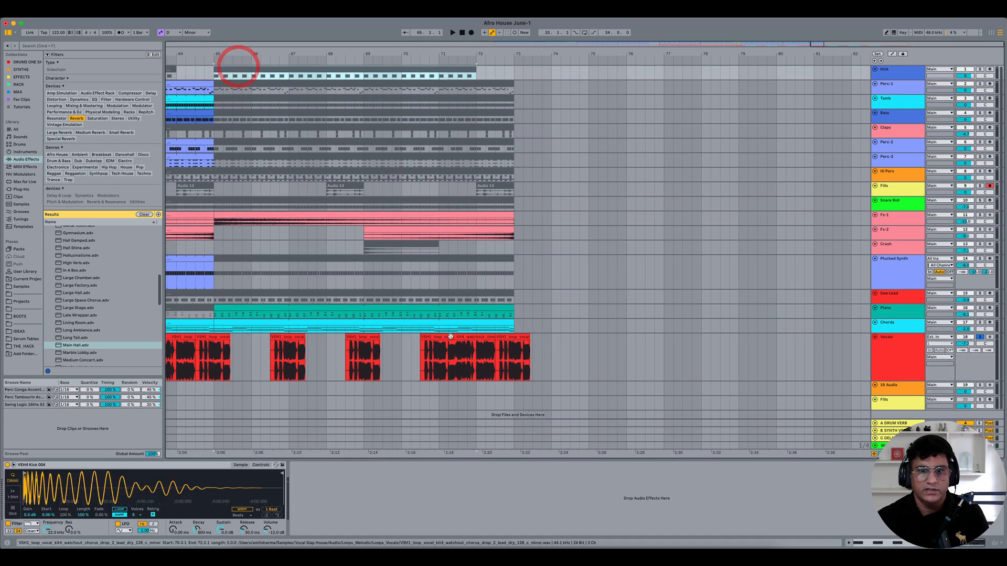
left_click(510, 326, "shift")
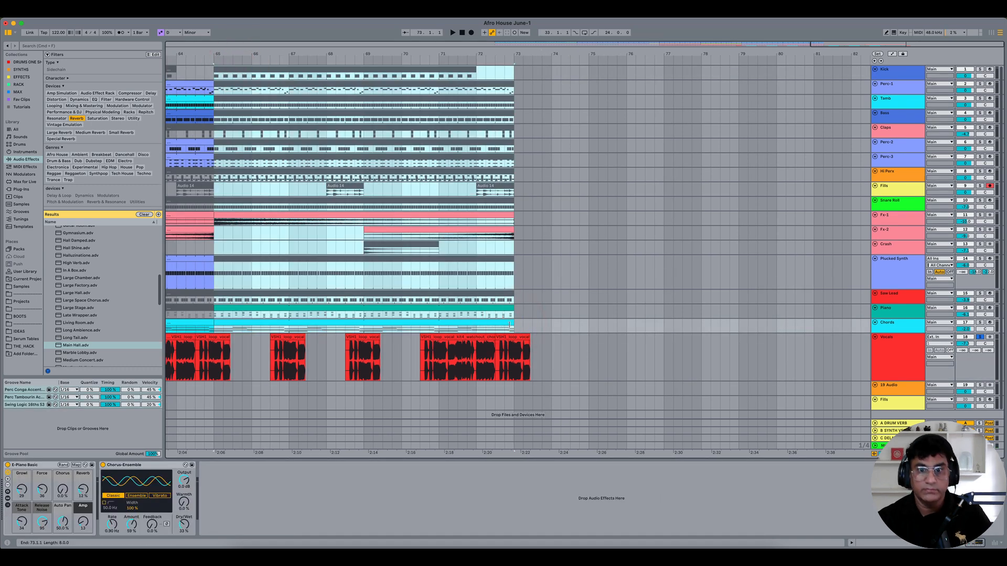
key("super+d")
left_click_drag(504, 56, 504, 51)
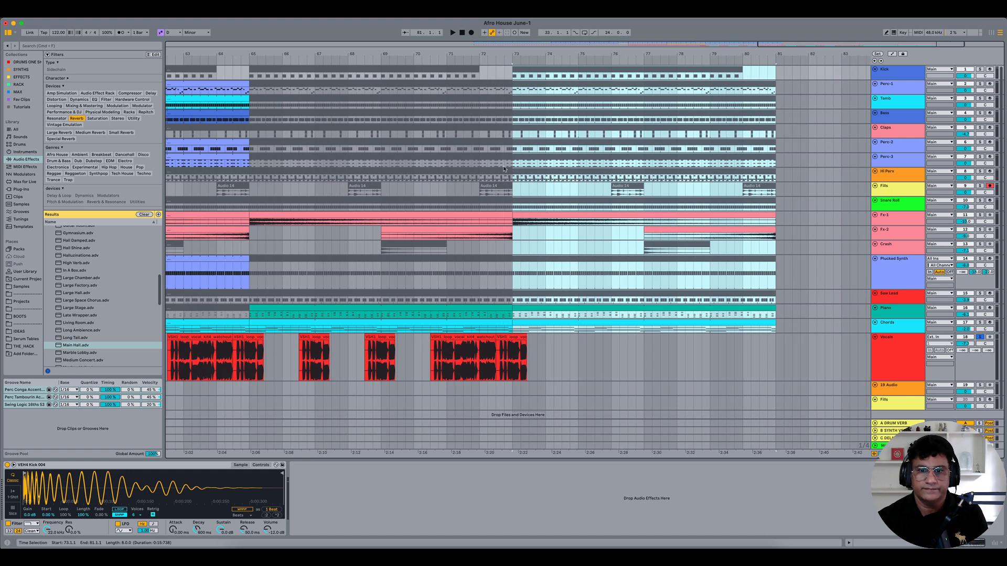
- Automate the Main Hall reverb's Freeze on the Vocals track to be on from just after the last vocal clip to bar 81
left_click(559, 357)
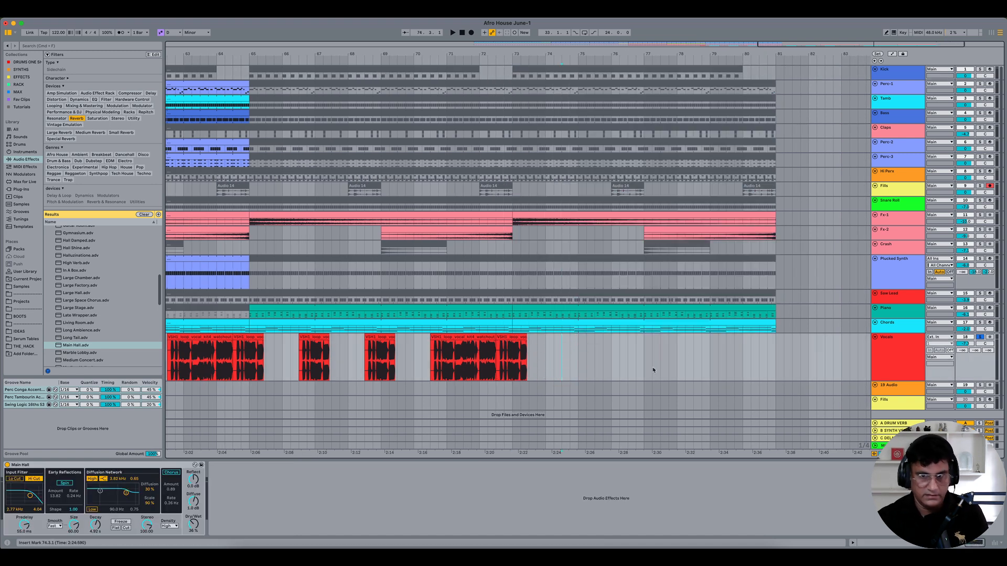
left_click(895, 351)
key("a")
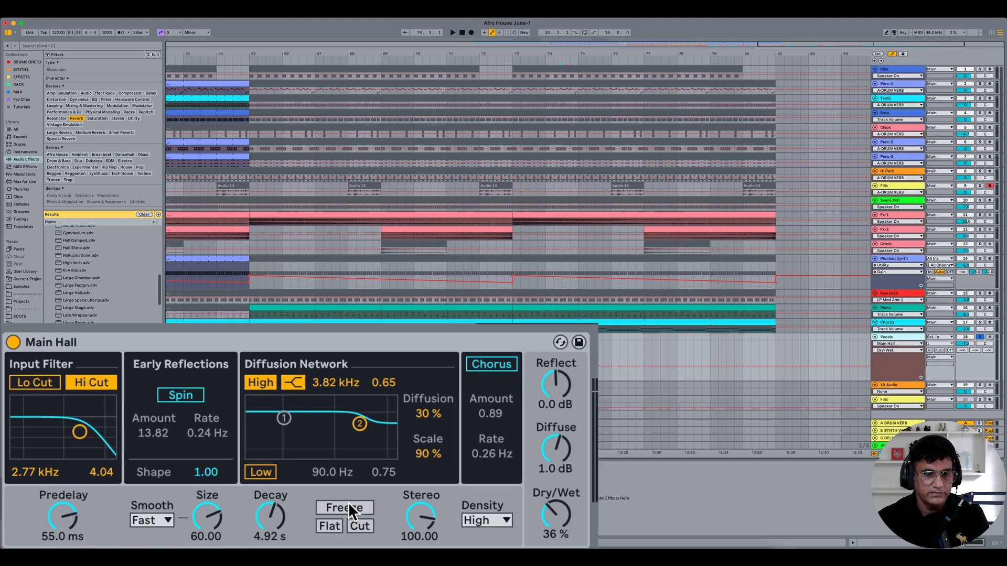
left_click(348, 502)
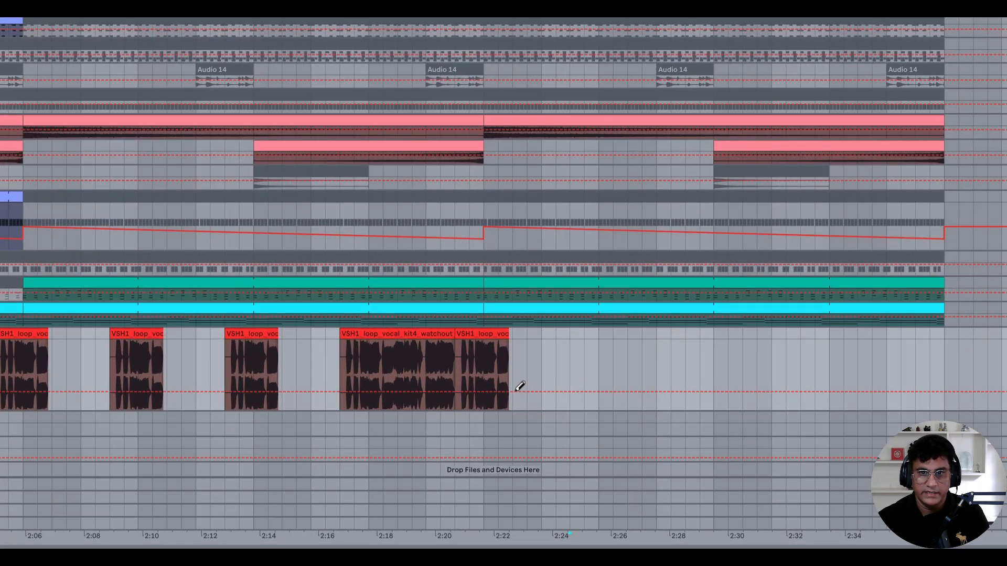
mouse_move(521, 367)
left_mouse_down()
mouse_move(521, 348)
mouse_move(948, 335)
left_mouse_up()
left_click(953, 387)
key("b")
- Play the frozen reverb from bar 72, unsolo the Vocals track and deactivate it
left_click(473, 356)
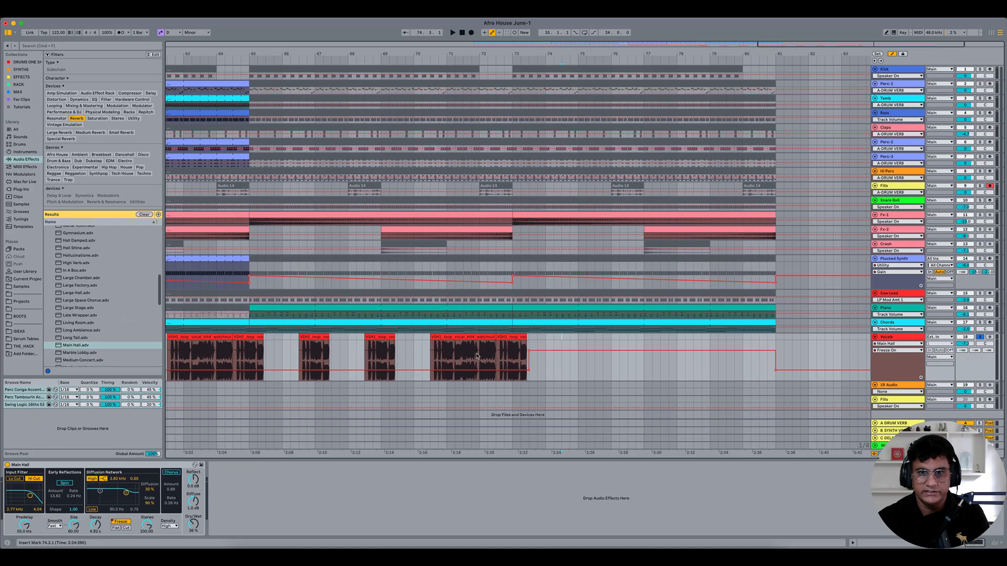
key("space")
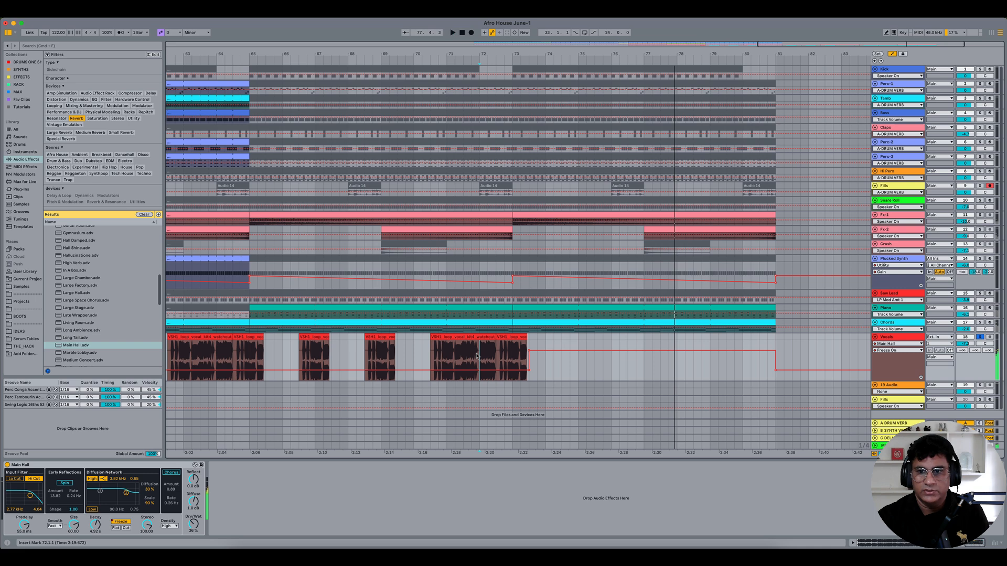
left_click(979, 337)
left_click(963, 338)
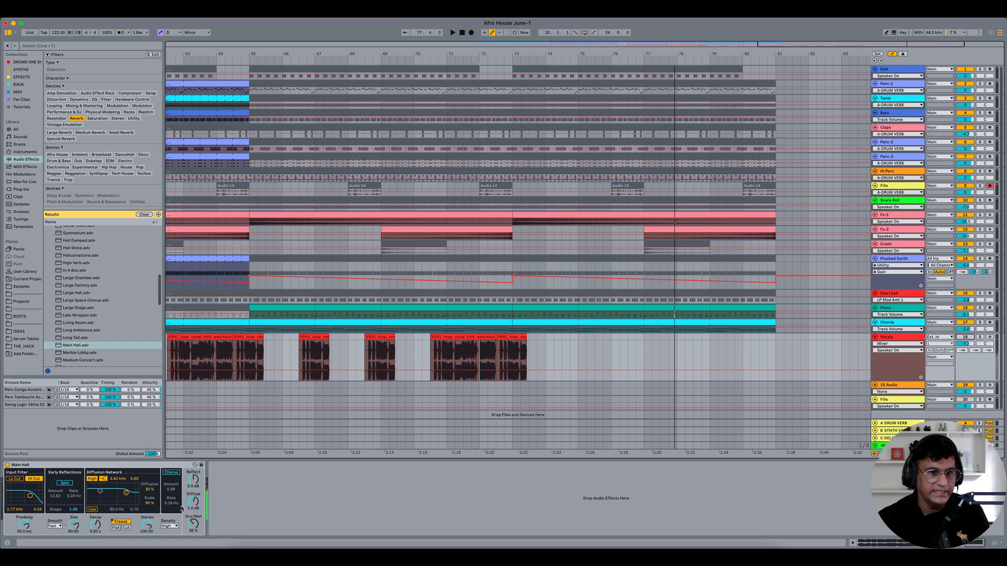
- Hide the automation lanes and freeze the Vocals track
scroll(525, 351, "right", 5)
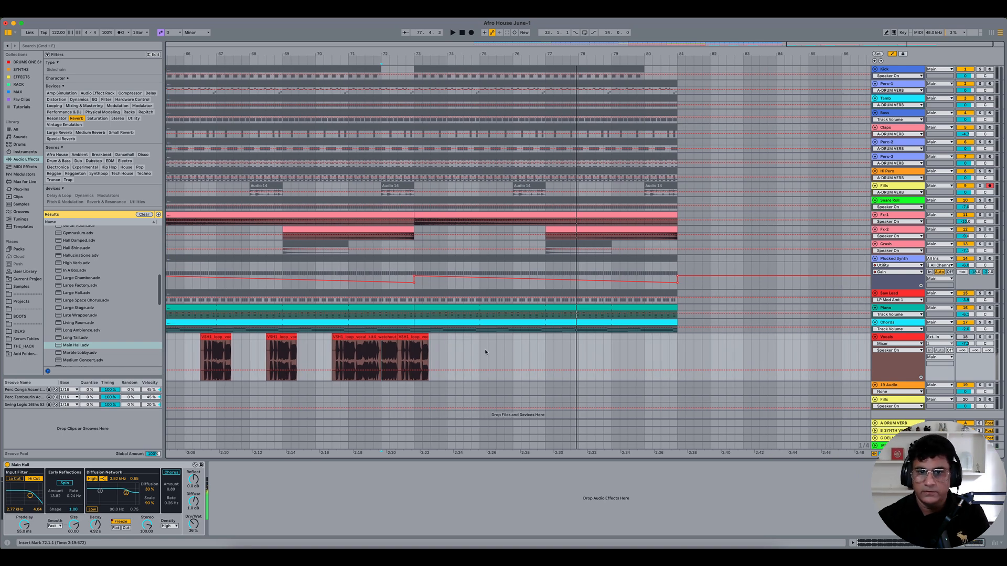
key("a")
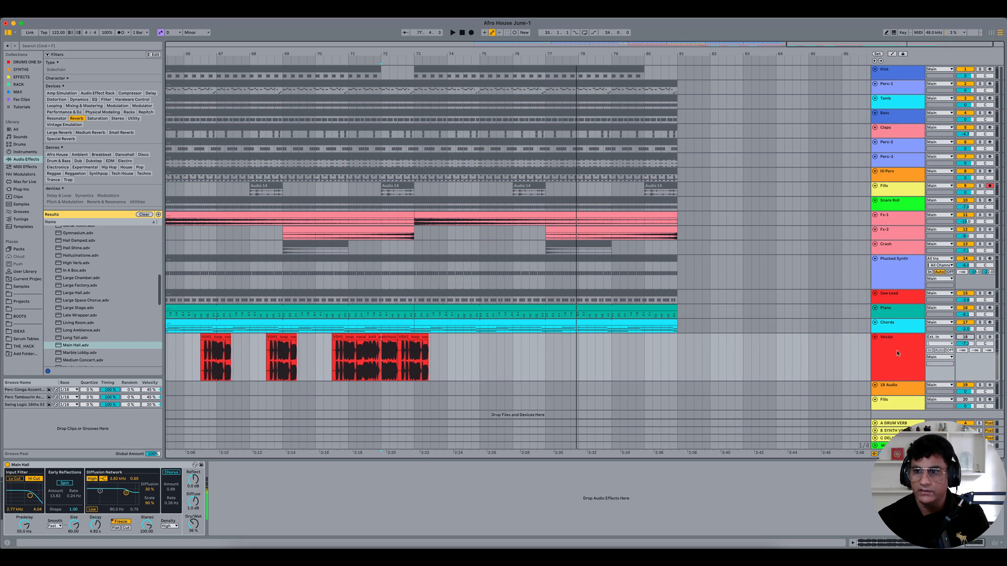
left_click(897, 353)
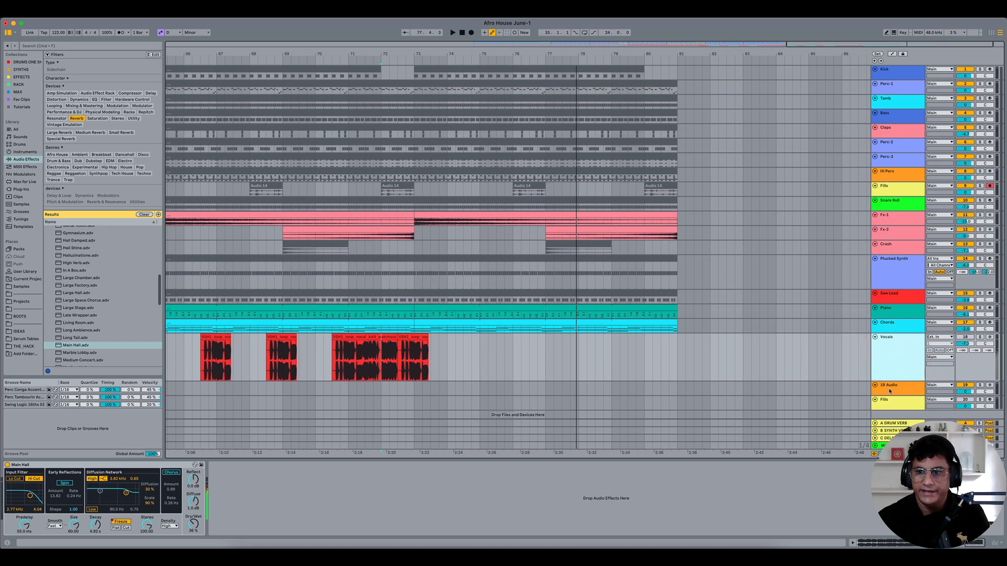
right_click(890, 349)
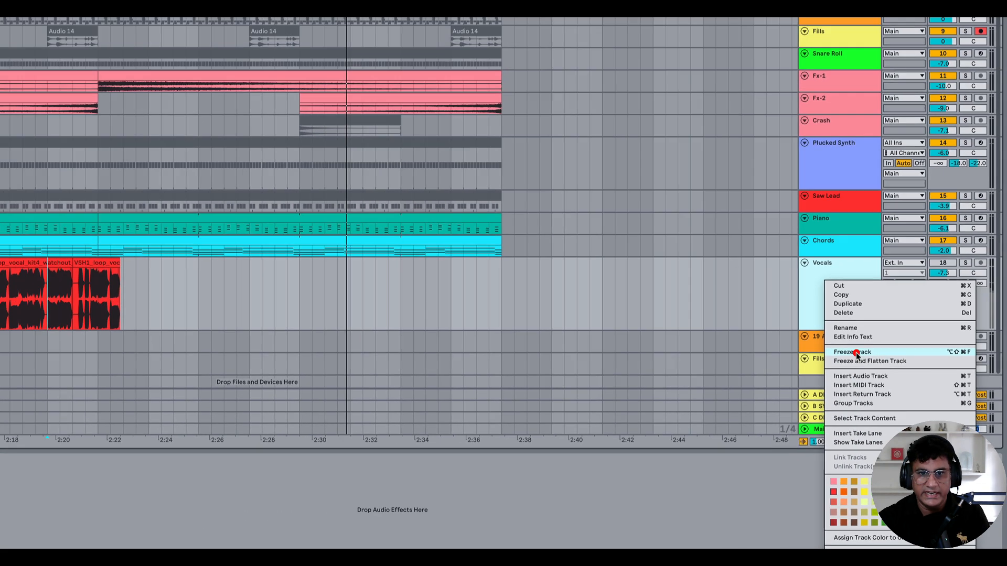
left_click(810, 315)
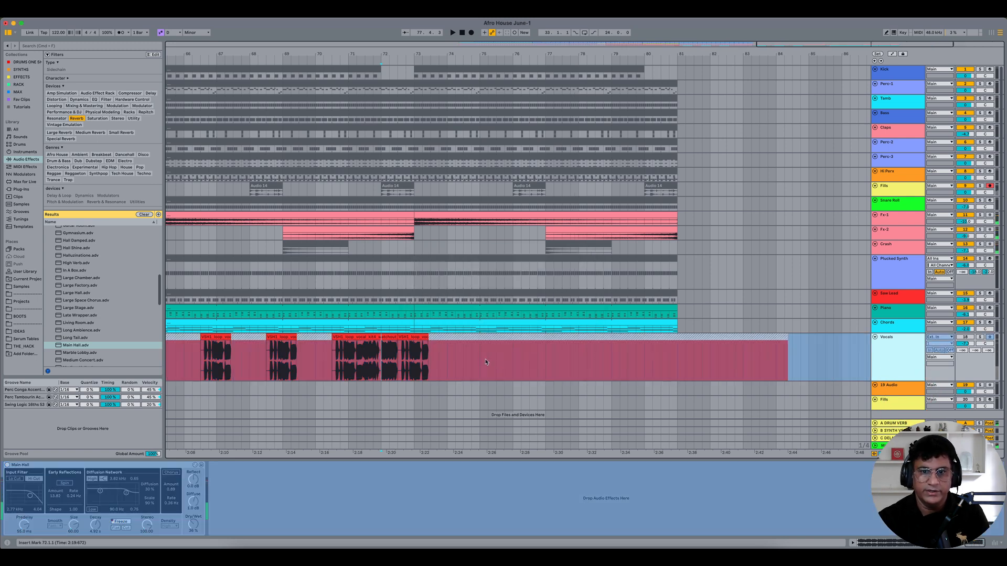
- Copy the Vocals track's freeze tail clip onto the 19 Audio track at the same time position and enlarge that track
scroll(486, 362, "down", 1)
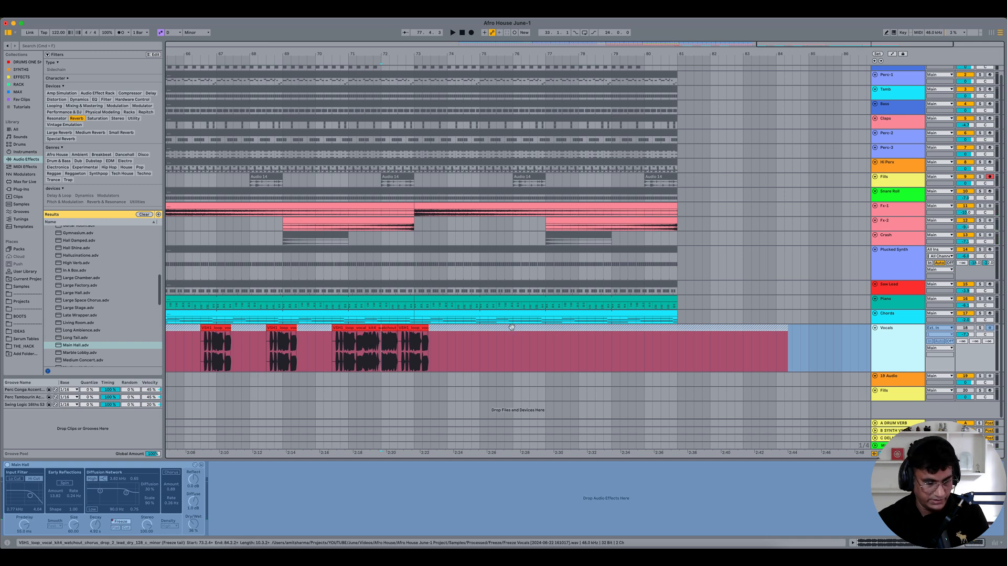
left_click_drag(511, 327, 513, 379)
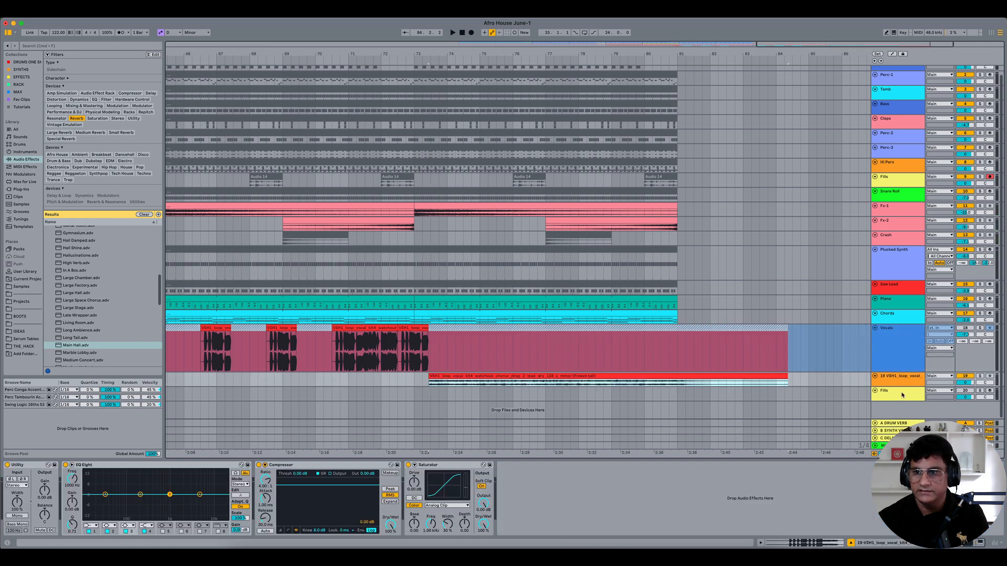
left_click_drag(899, 386, 901, 412)
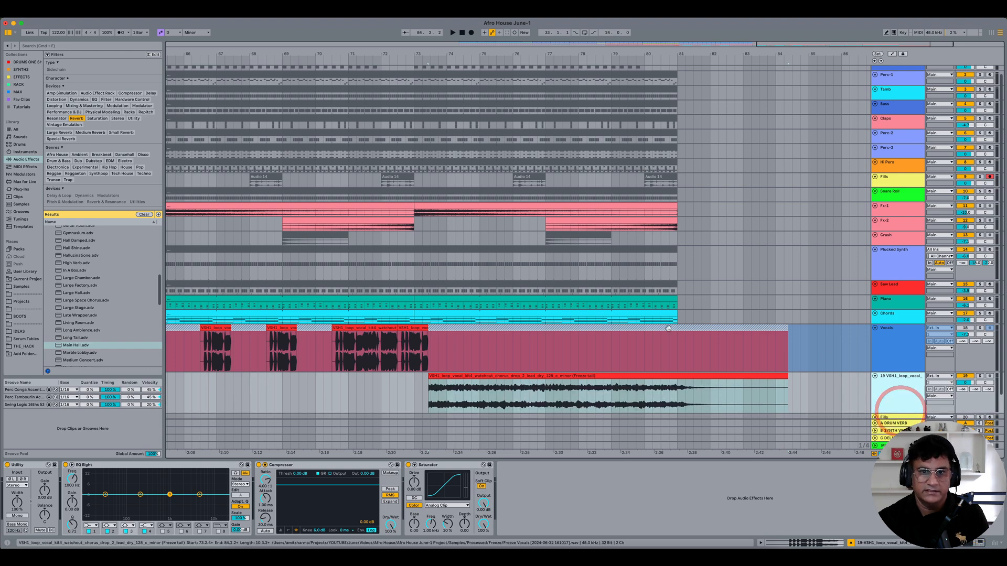
- Show the automation lanes again and unfreeze the Vocals track
scroll(900, 398, "down", 2)
left_click(901, 320)
key("a")
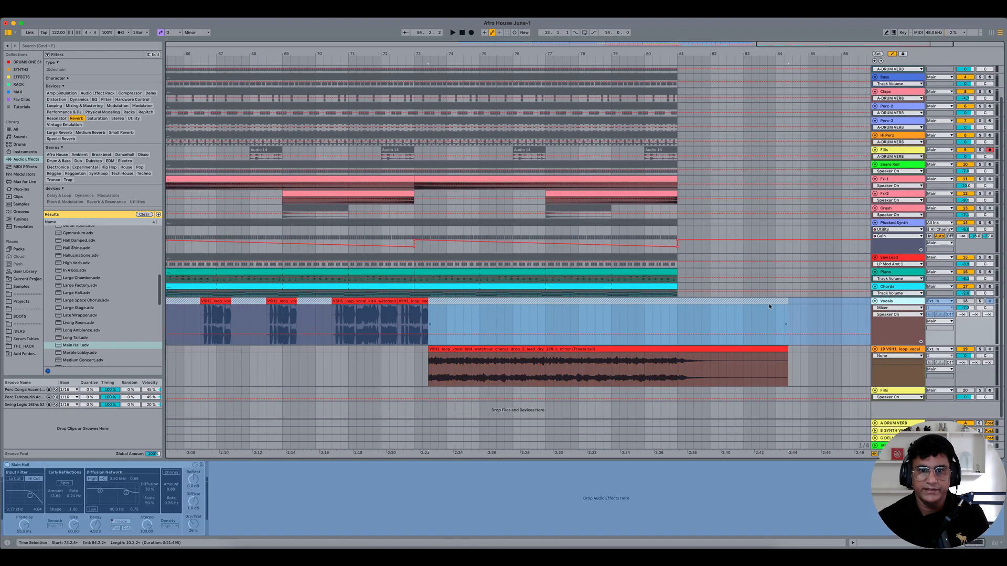
right_click(892, 302)
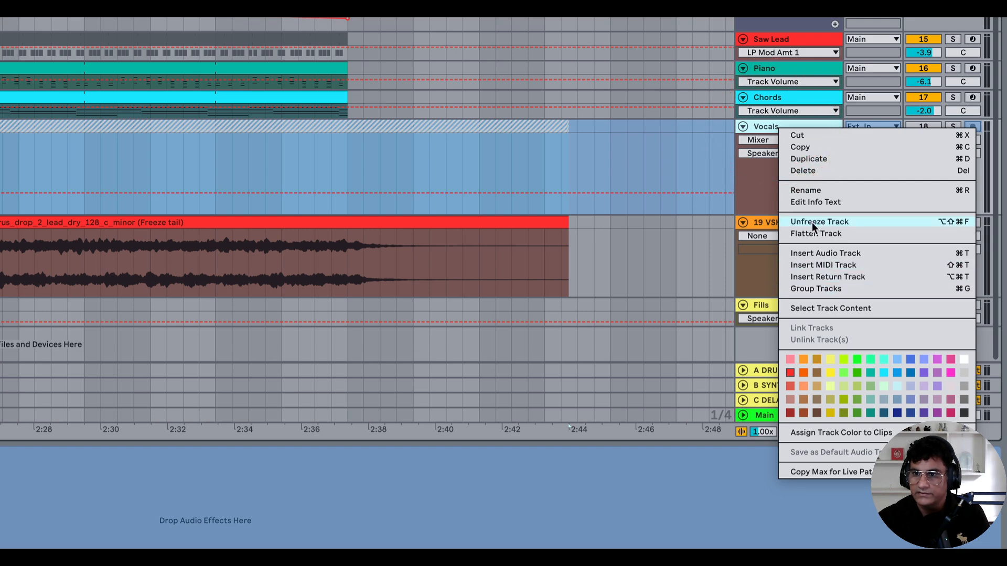
left_click(810, 223)
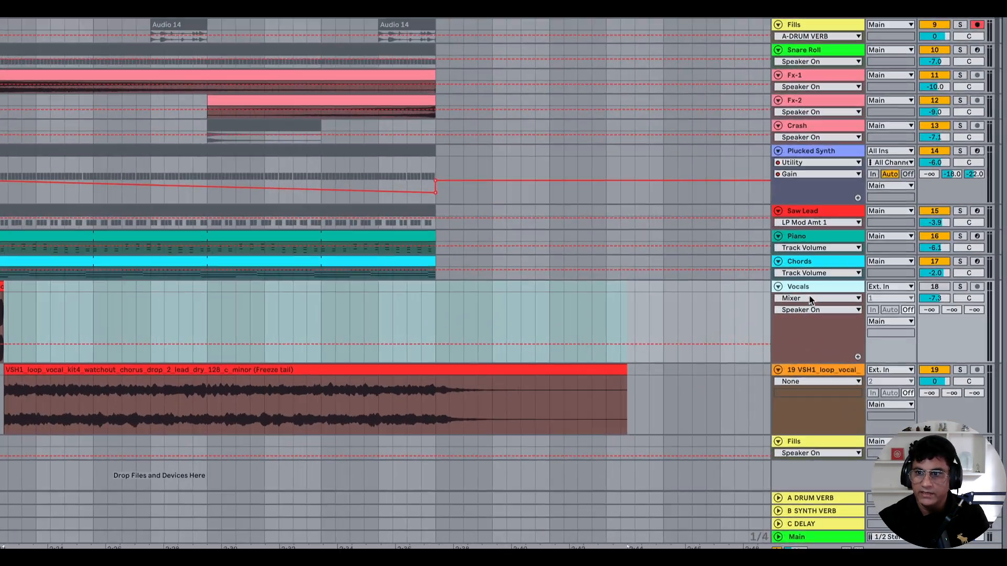
- Show the Main Hall automation on the Vocals track and delete its Freeze automation after the last vocal clips
left_click(892, 308)
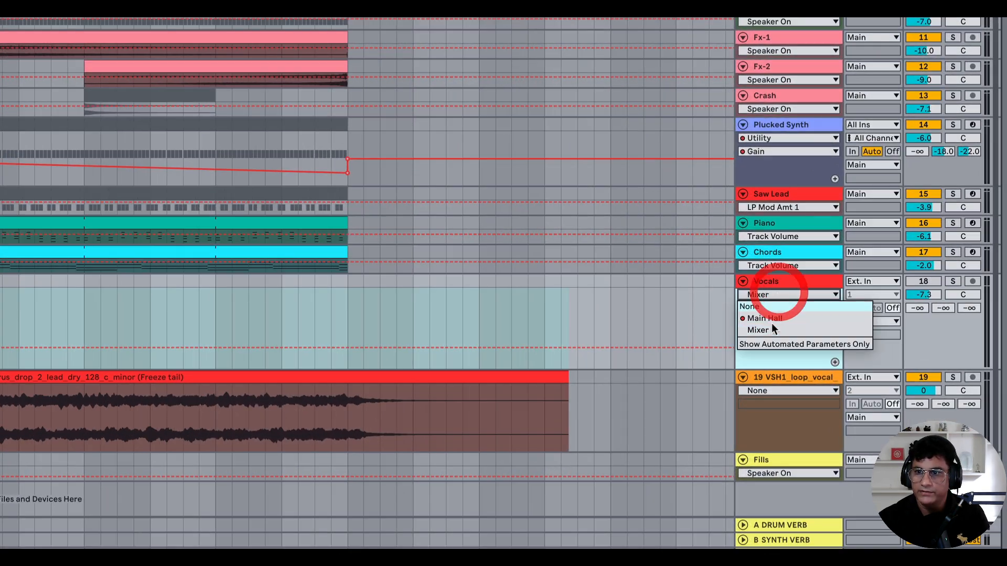
left_click(889, 321)
left_click(771, 309)
left_click(770, 308)
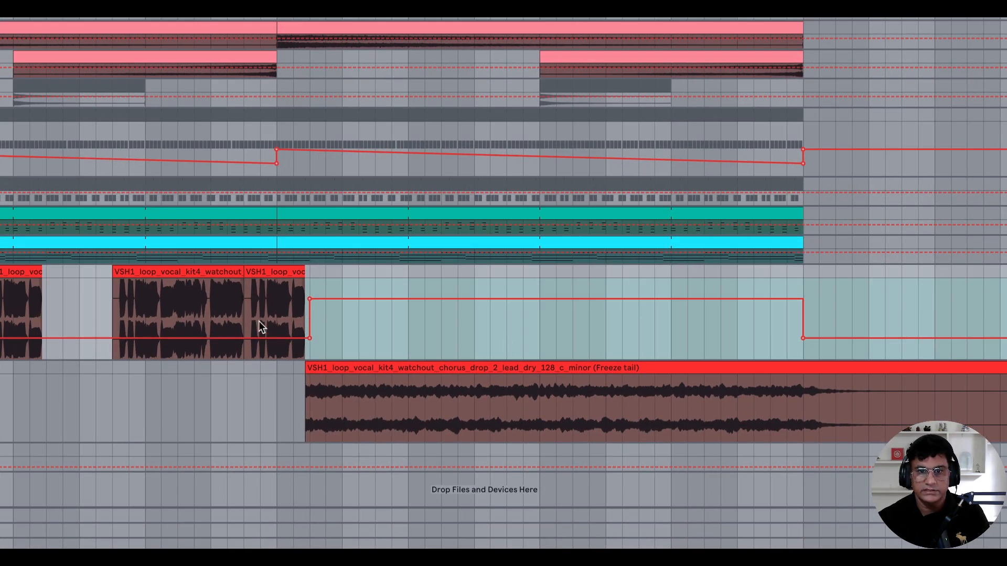
left_click_drag(259, 325, 858, 324)
key("Delete")
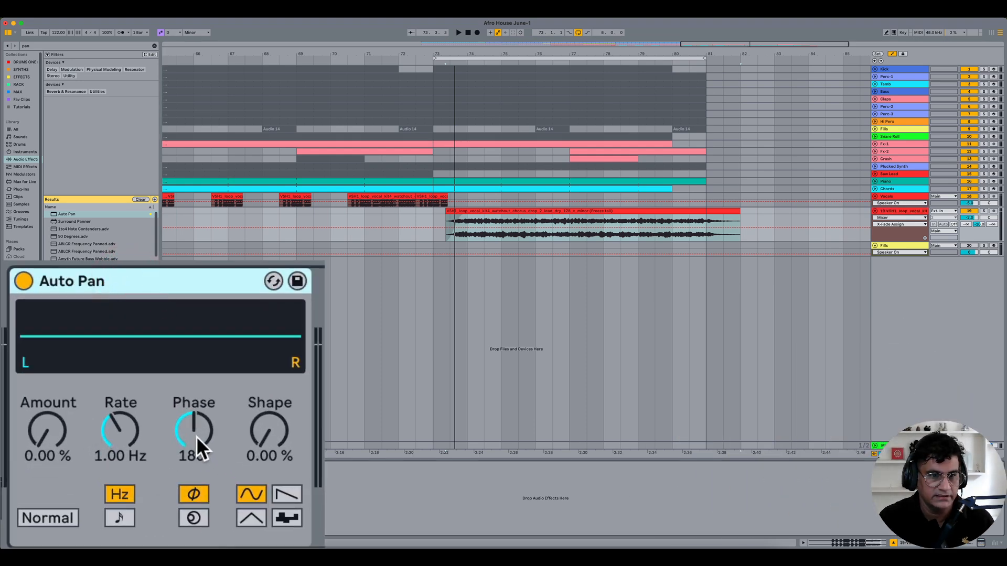
- Set the Auto Pan on the freeze tail track to Phase 0°, Amount 100 % and Shape 37.3 %
left_click_drag(194, 430, 194, 472)
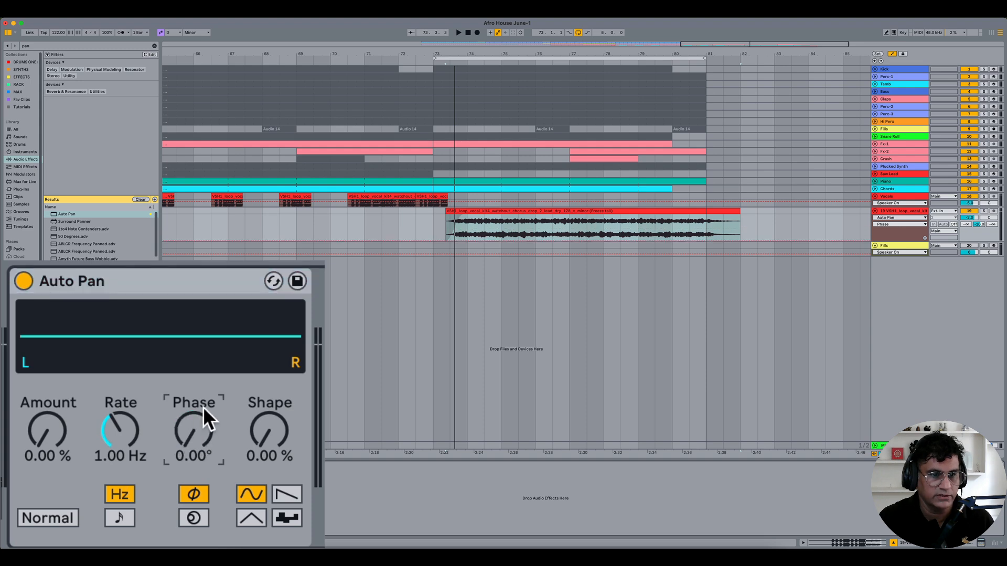
left_click_drag(48, 430, 47, 377)
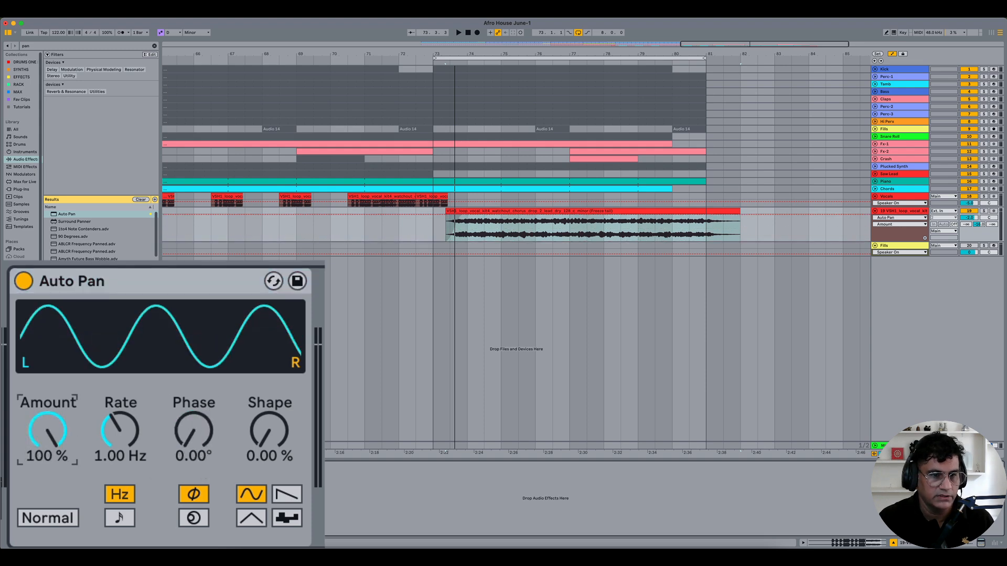
mouse_move(270, 431)
left_mouse_down()
mouse_move(270, 413)
mouse_move(268, 429)
left_mouse_up()
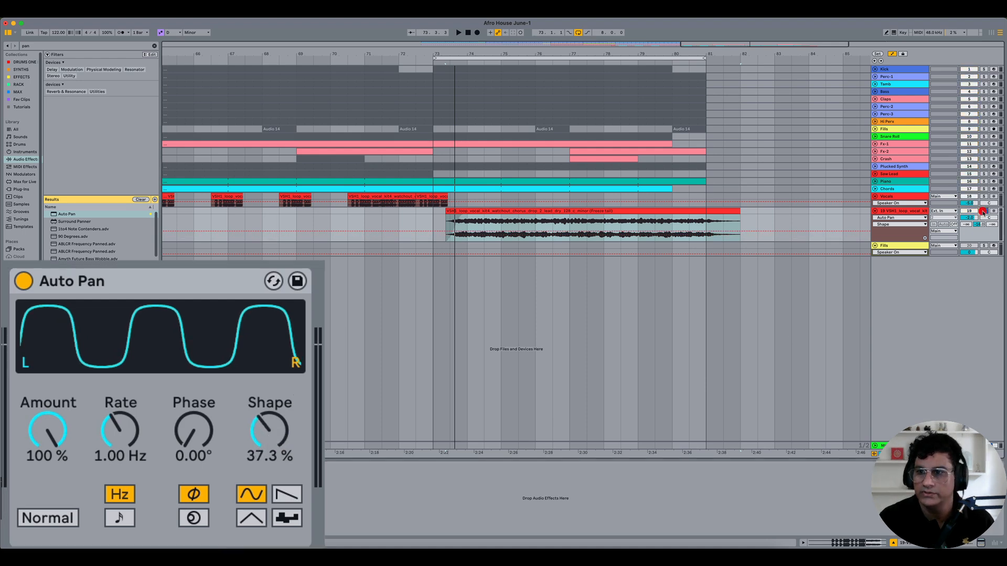
- Solo the freeze tail track, play it from bar 73 while raising the Auto Pan Rate to 18.1 Hz, and reset the Rate
left_click(983, 211)
left_click(433, 225)
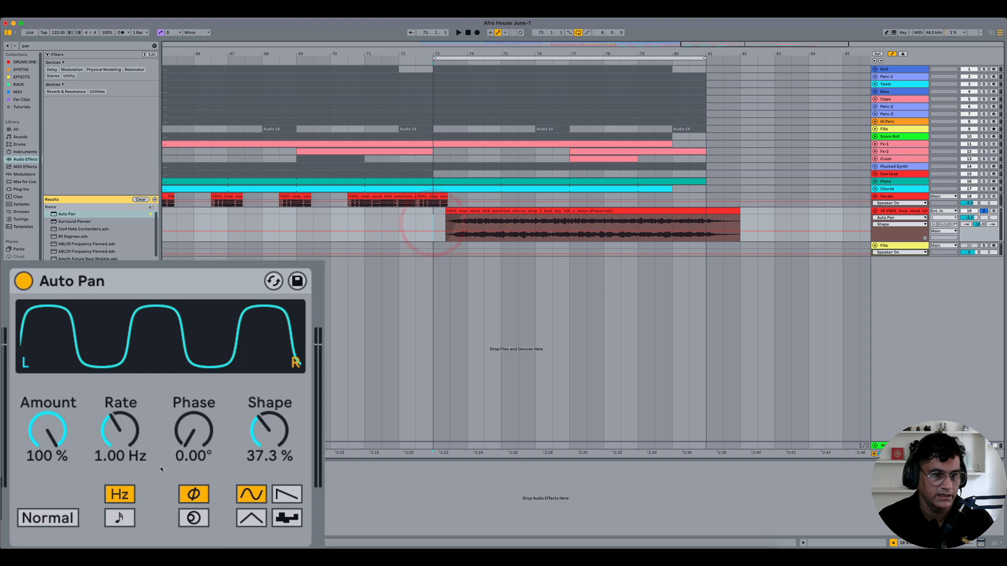
left_click_drag(253, 430, 257, 427)
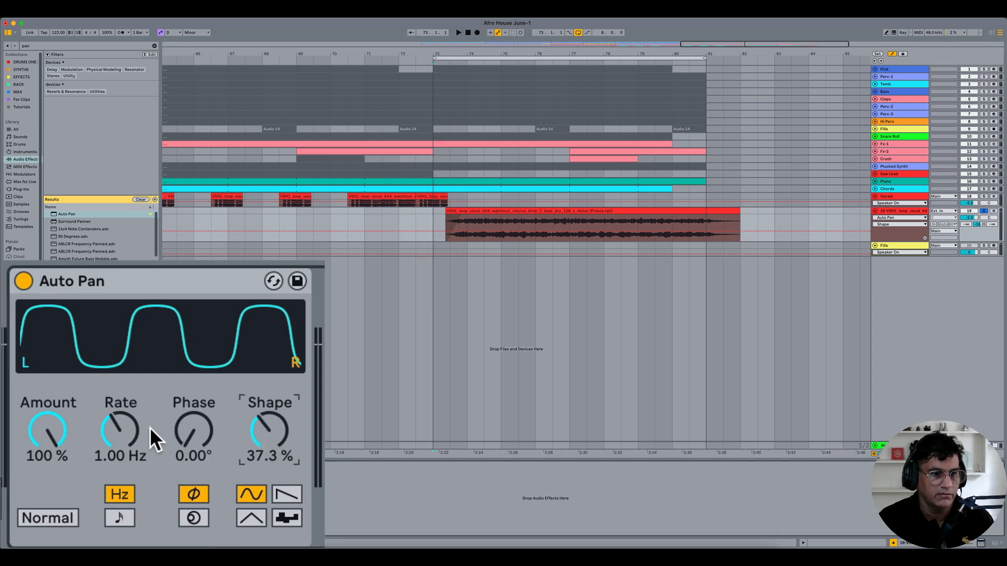
key("space")
left_click(118, 424)
left_click_drag(119, 424, 119, 349)
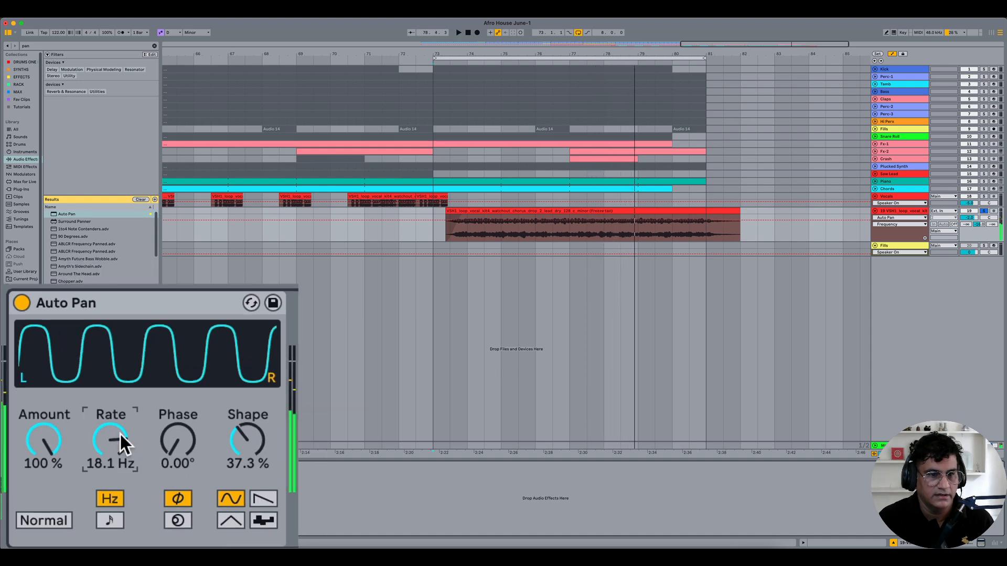
key("Delete")
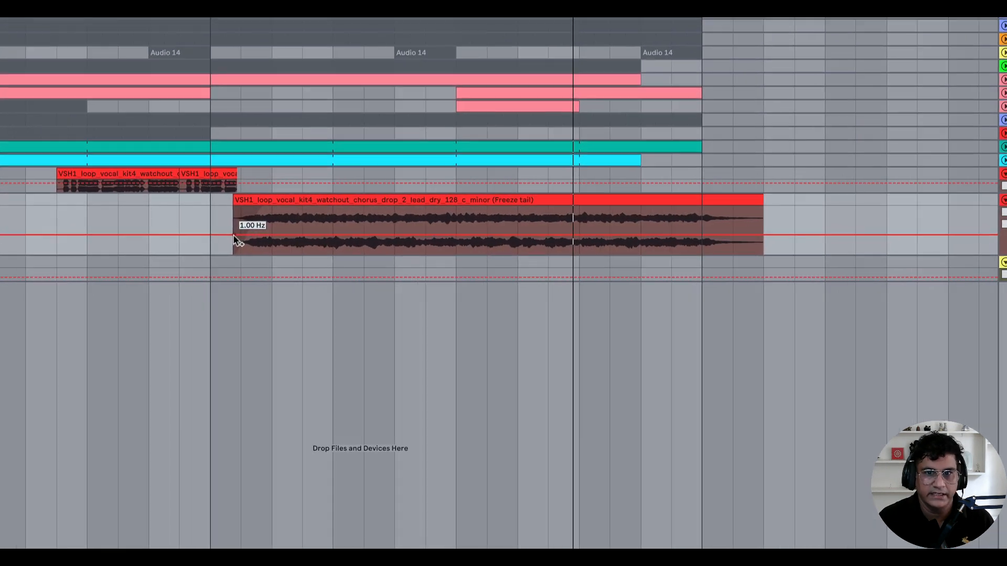
- Automate the Auto Pan Rate to rise from 1 Hz at the freeze tail clip's start to 22 Hz at bar 80
left_click(445, 230)
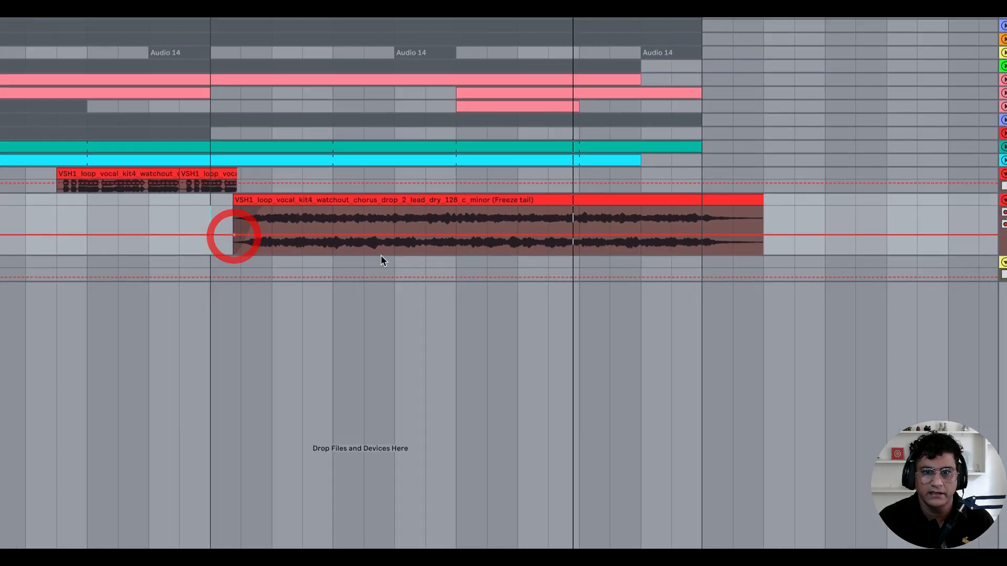
left_click(703, 236)
left_click(702, 235)
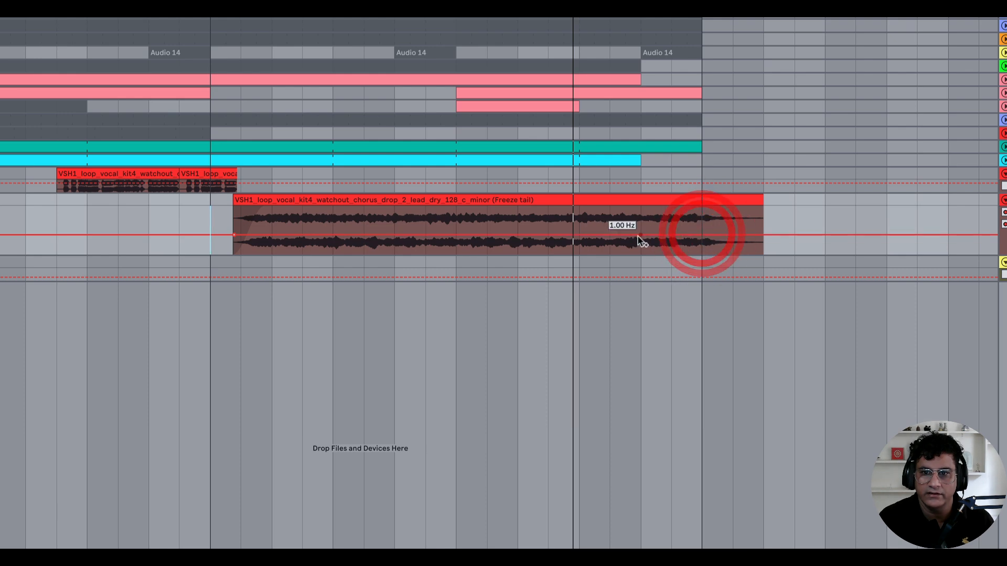
left_click(639, 235)
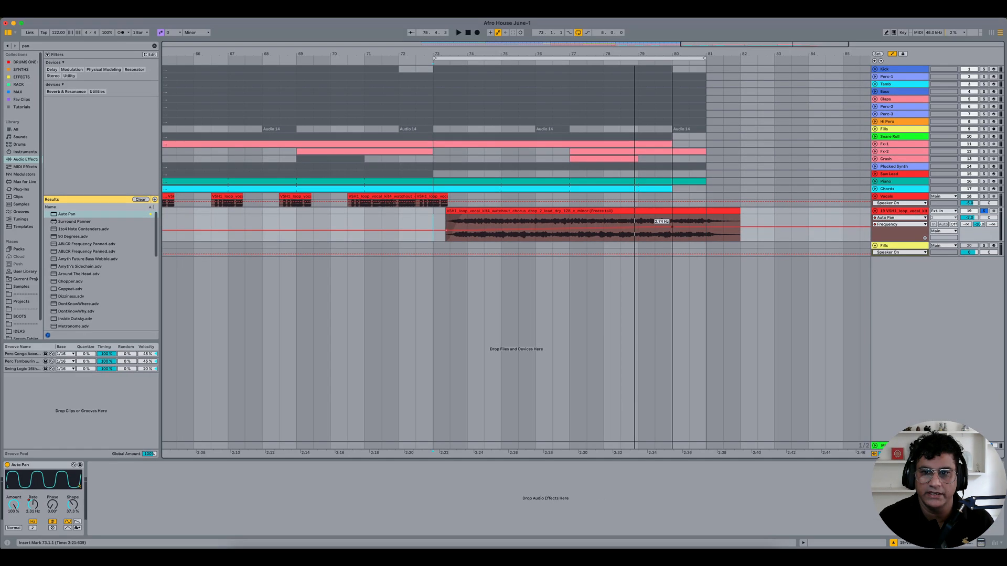
left_click_drag(672, 226, 671, 219)
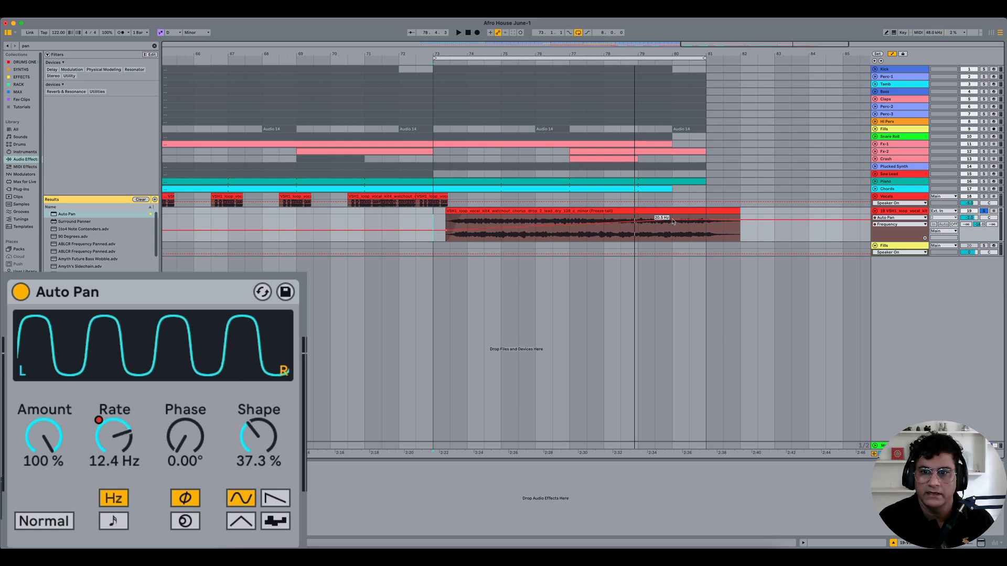
right_click(672, 221)
left_click(685, 225)
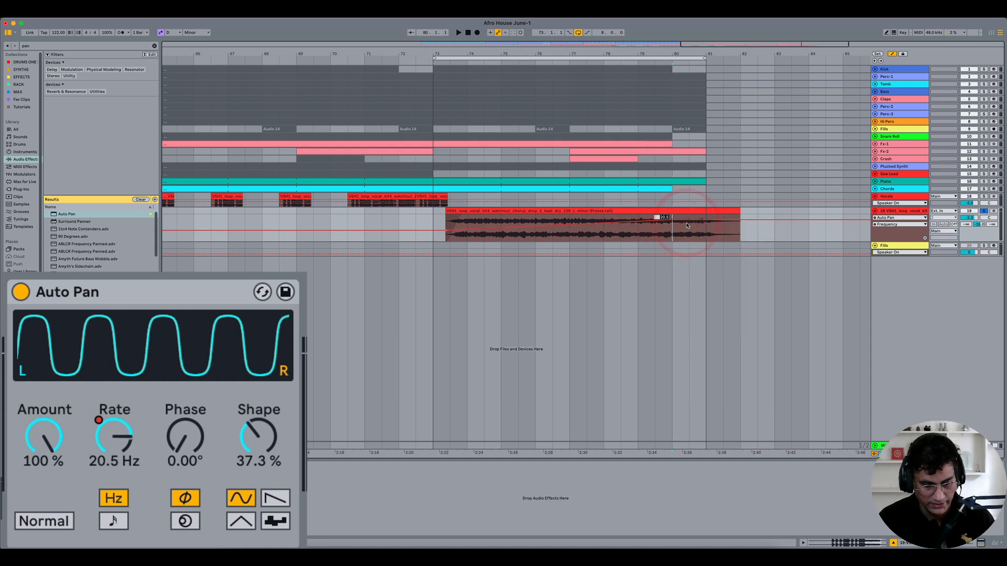
type("22")
key("Return")
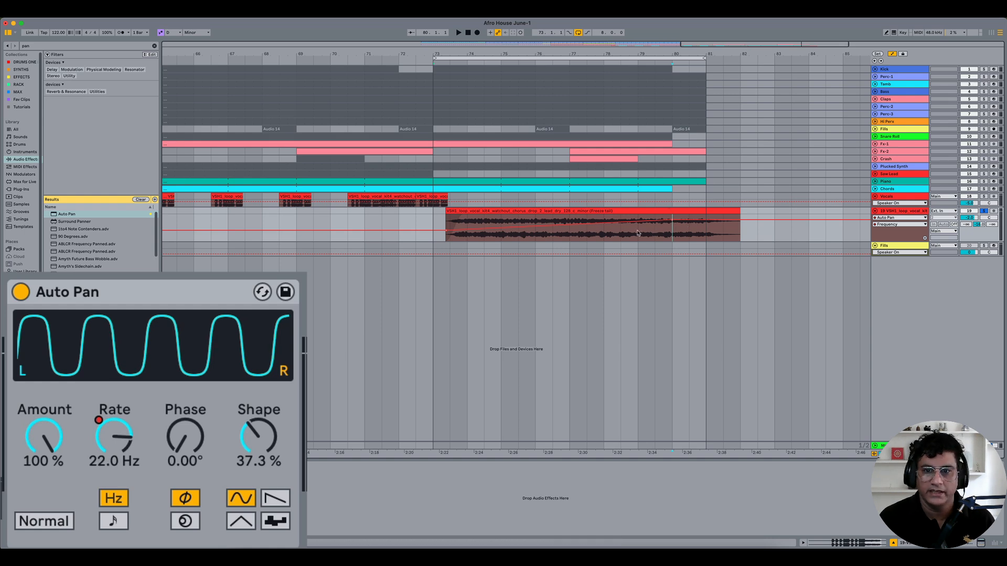
- Unsolo the freeze tail track, play the breakdown from bar 73 and extend the loop to bar 82
left_click(983, 211)
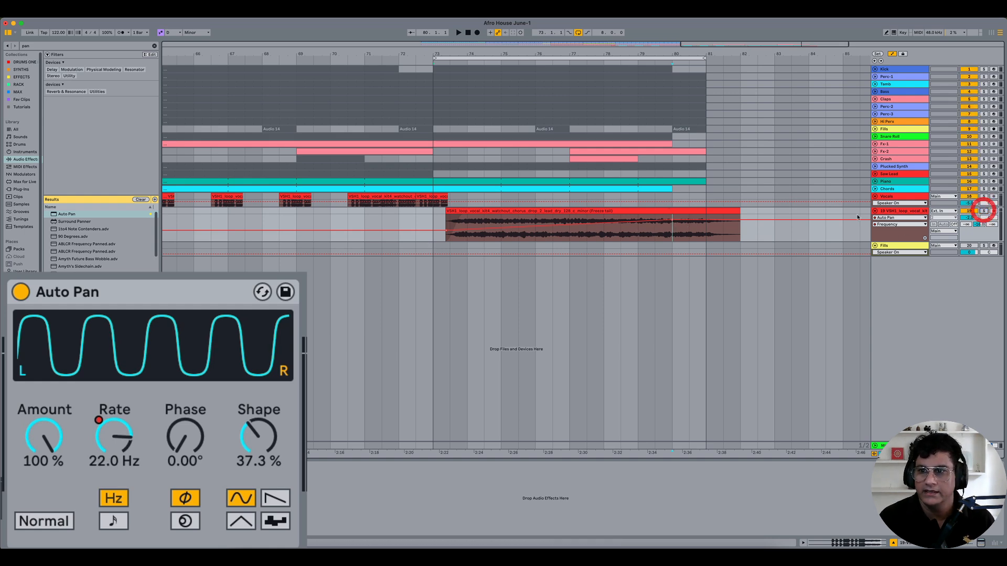
left_click(431, 235)
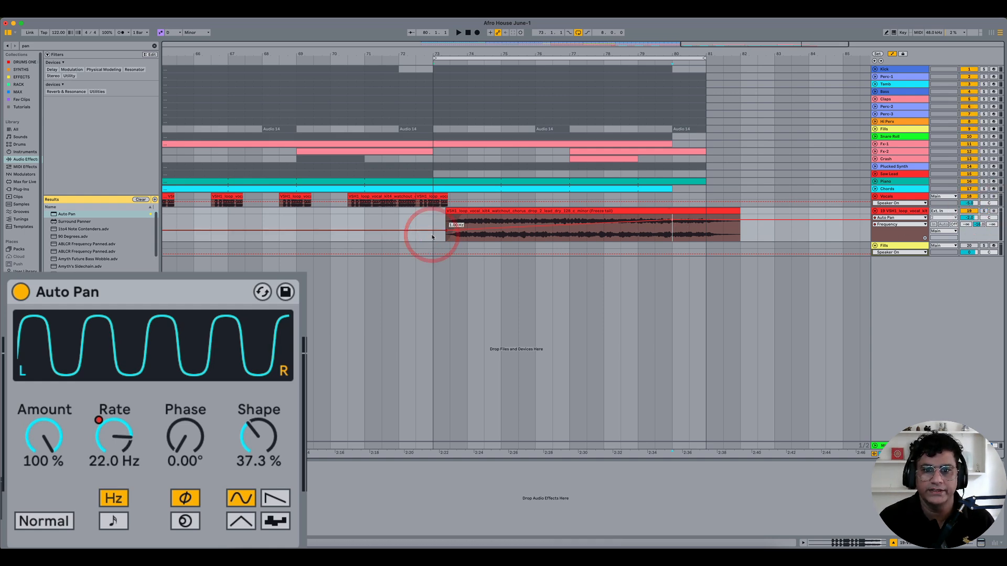
key("space")
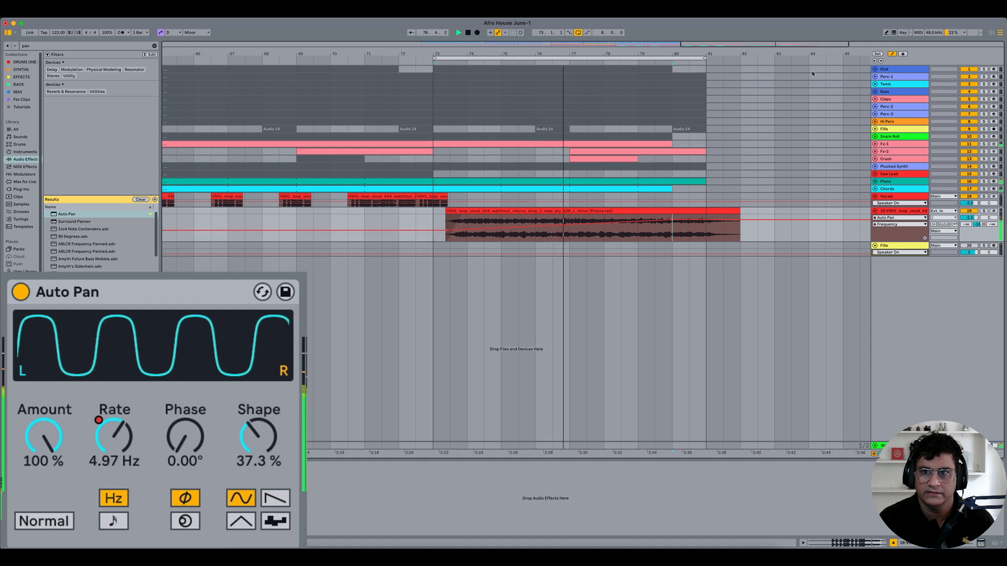
left_click_drag(711, 56, 739, 58)
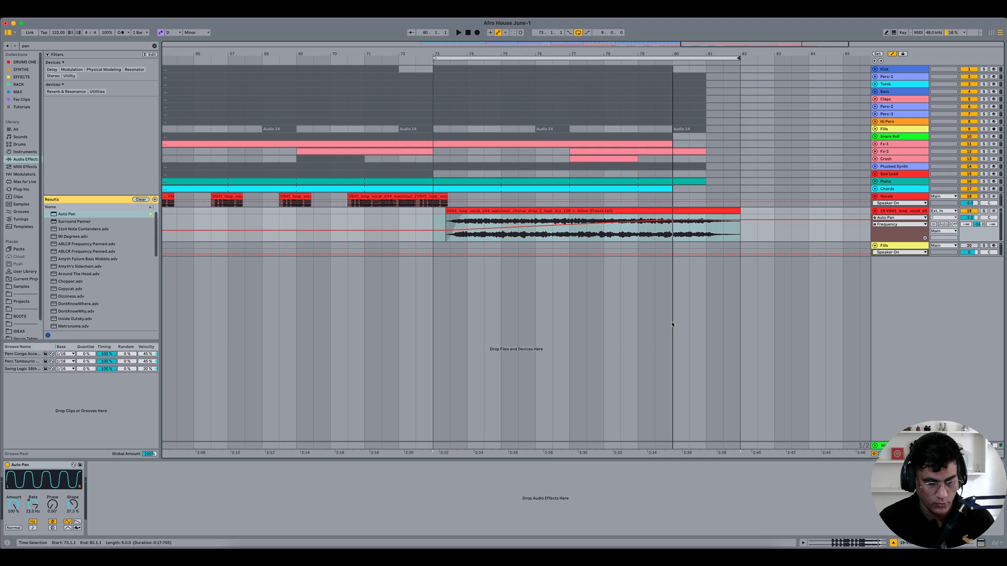
- Hide the automation lanes, deactivate the Piano clip from bar 73 to 81 and play the section from bar 73
key("a")
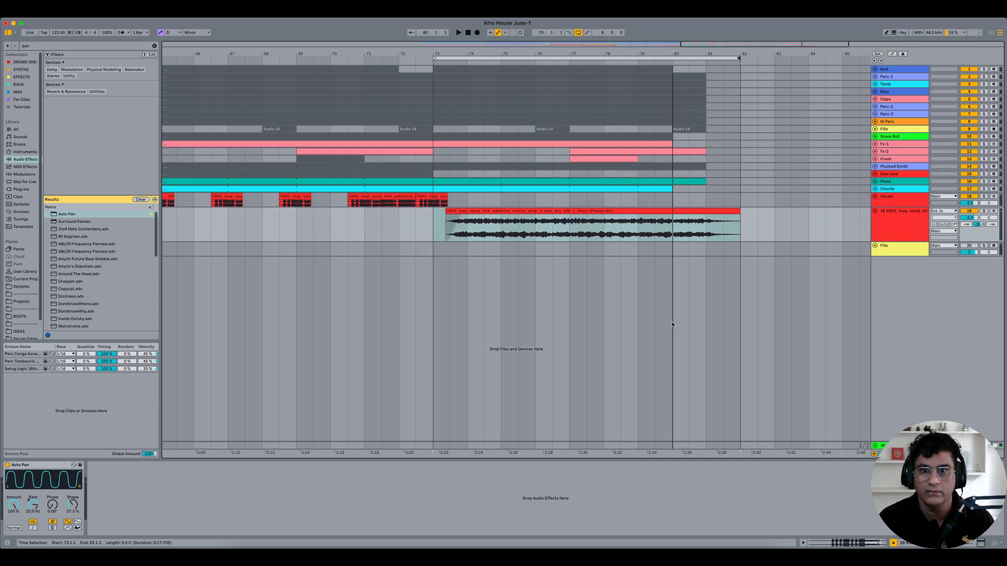
left_click(460, 182)
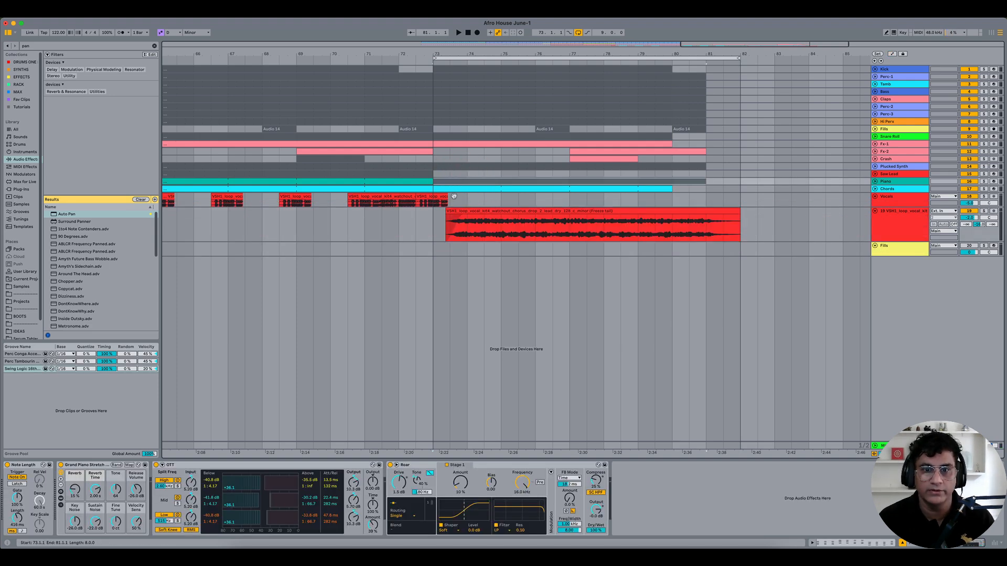
left_click(435, 225)
key("space")
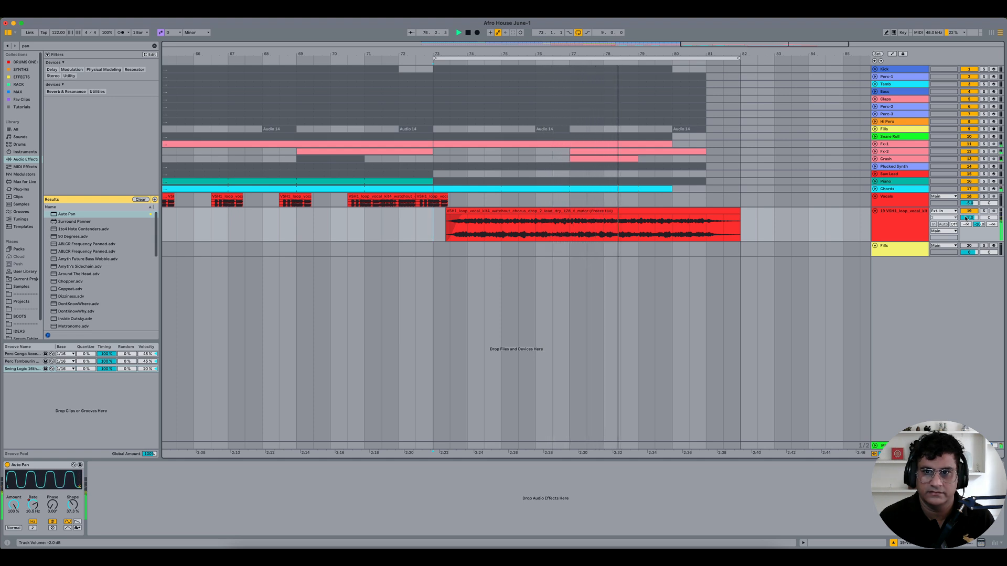
key("space")
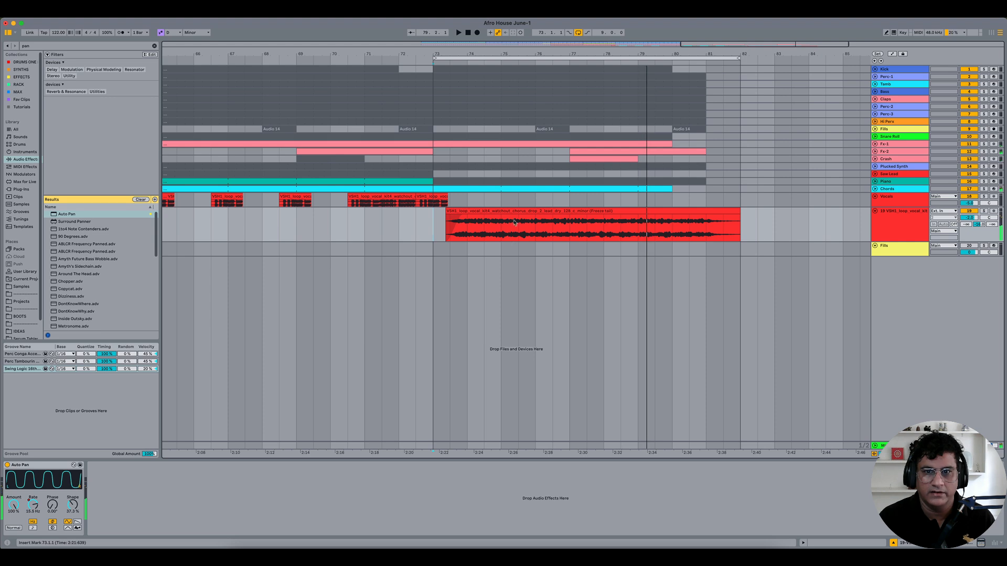
- Add a Saturator from the Distortion audio effects to the freeze tail track and set its curve type to Medium Curve
left_click(514, 212)
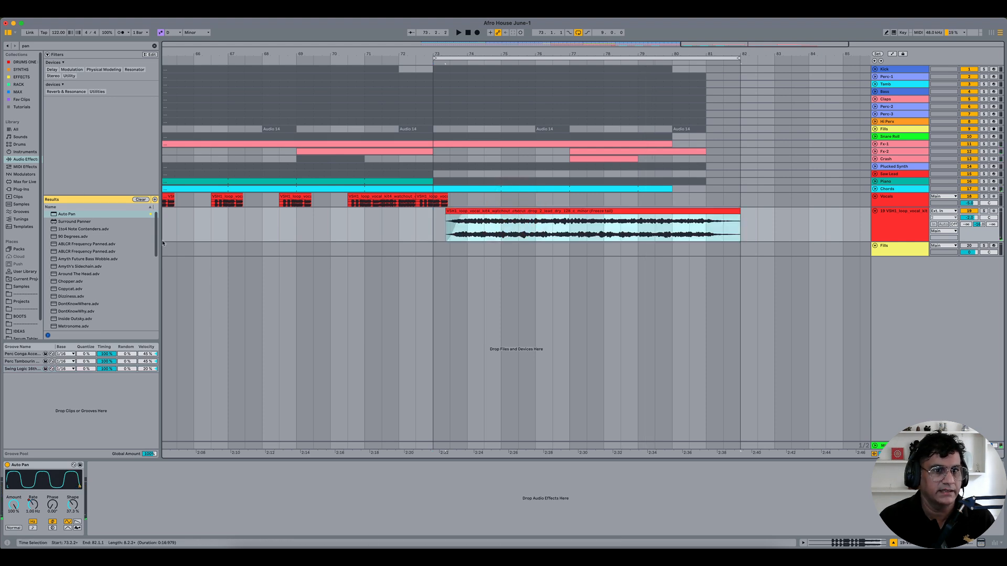
left_click(158, 222)
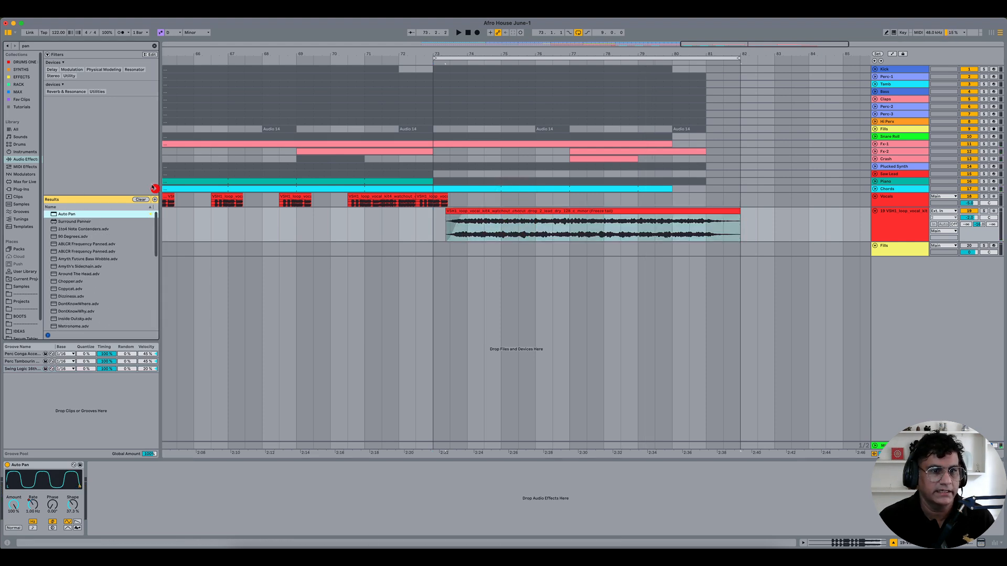
left_click(142, 199)
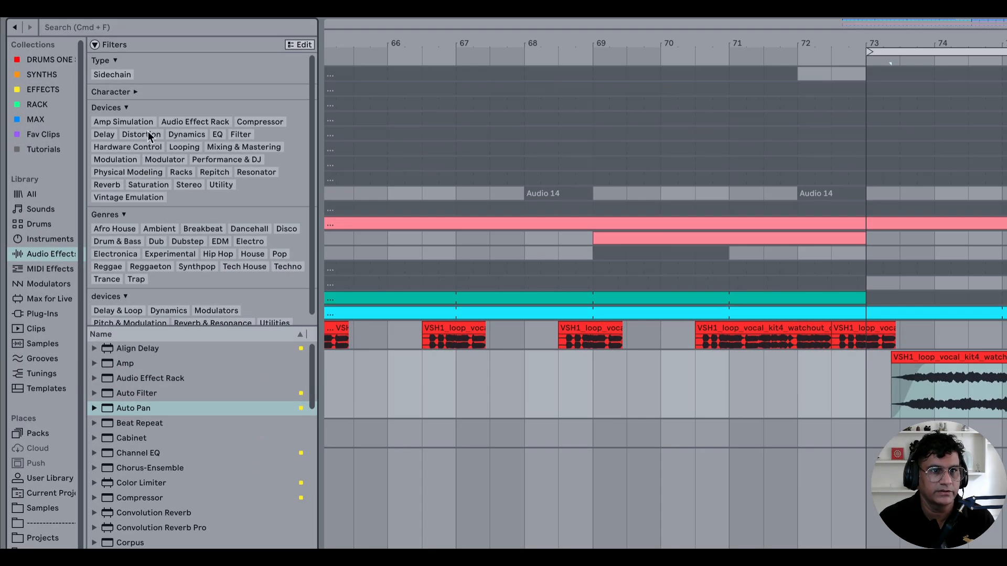
left_click(146, 134)
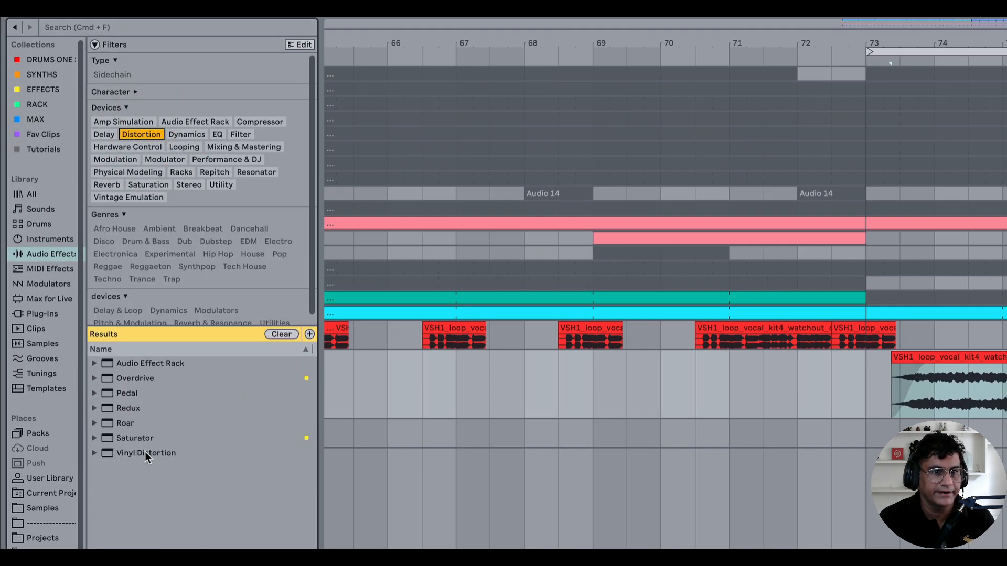
left_click(139, 437)
double_click(139, 438)
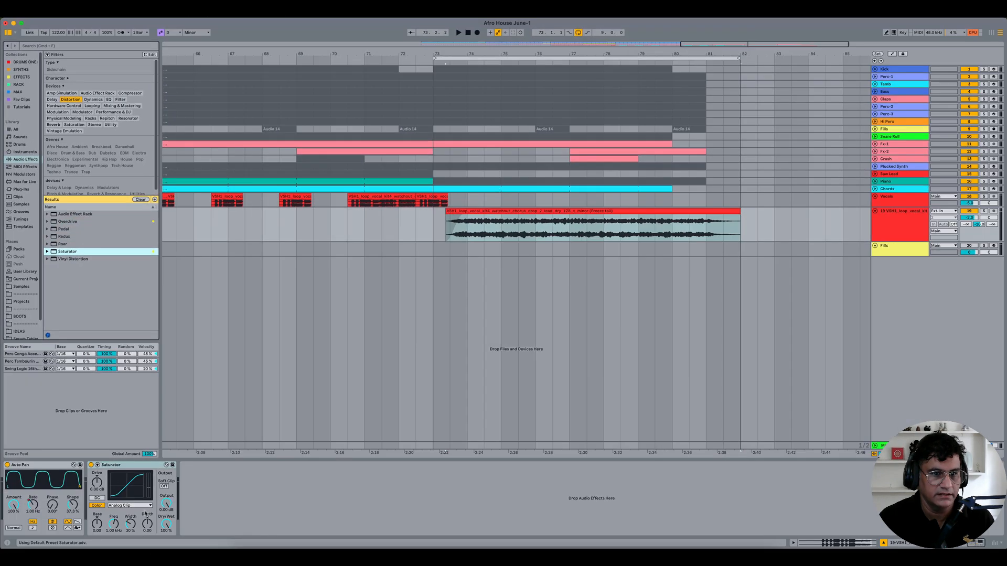
left_click(139, 506)
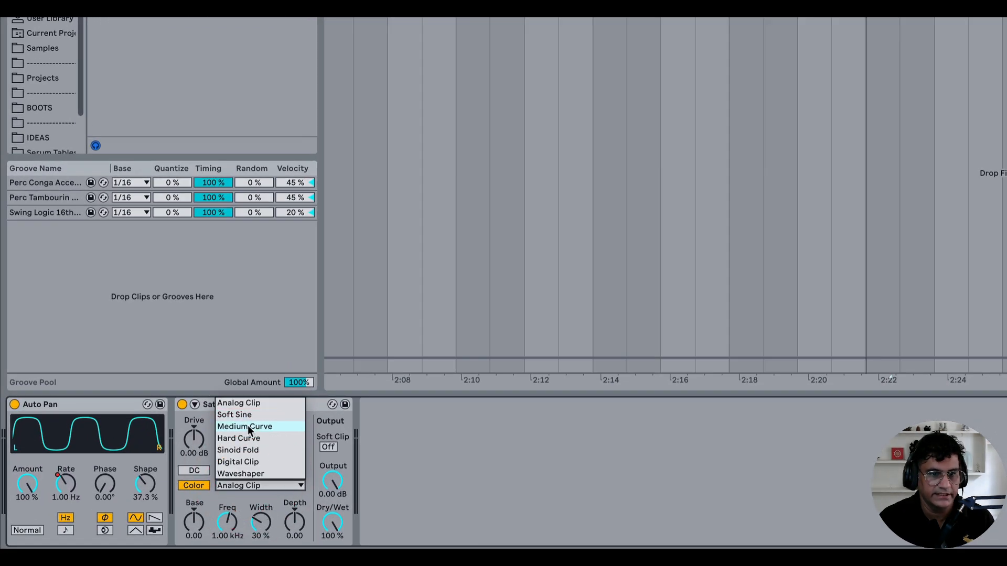
left_click(247, 425)
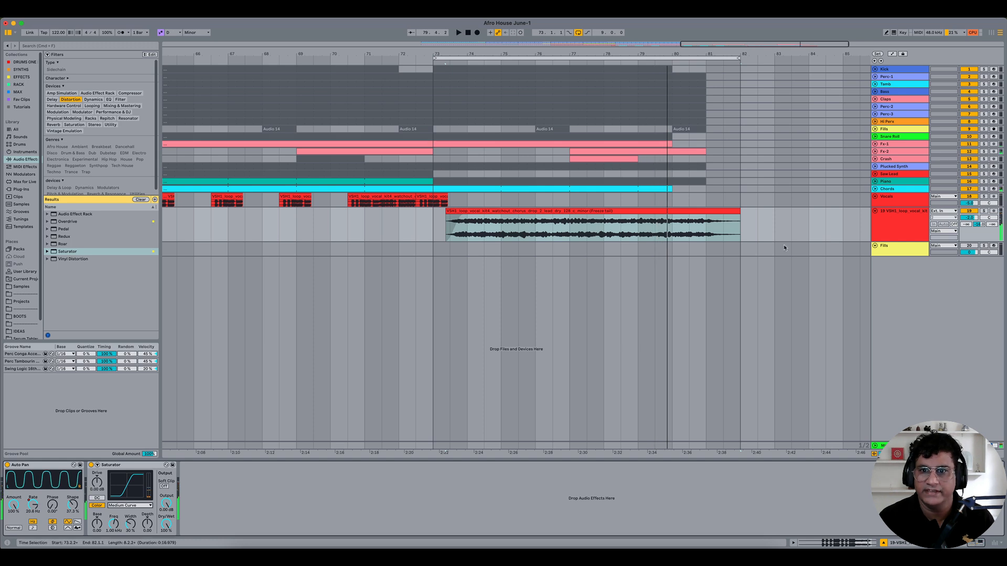
- Unfold and enlarge the Fills track and activate its Audio 14 clip at bar 80
left_click(874, 129)
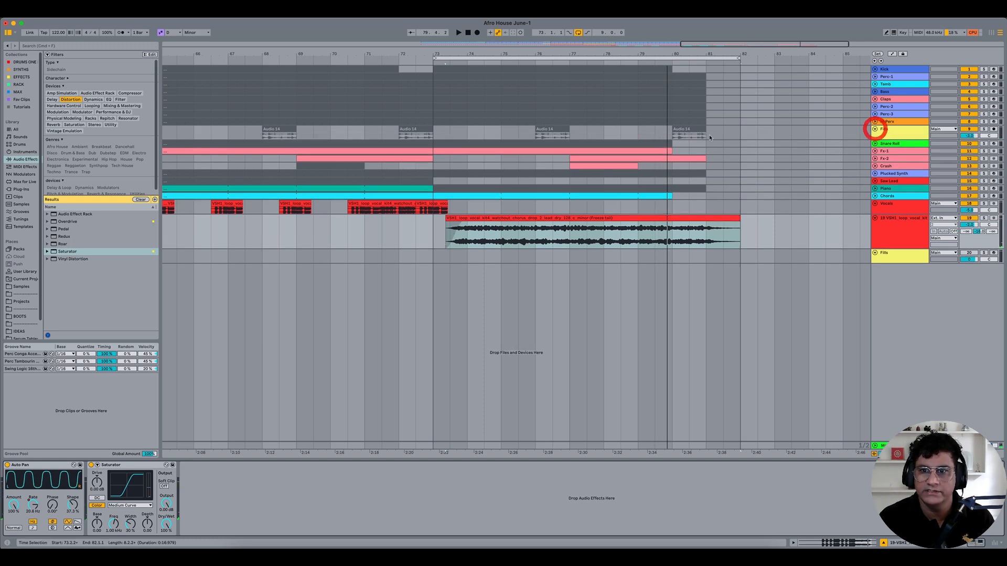
left_click_drag(888, 148, 888, 151)
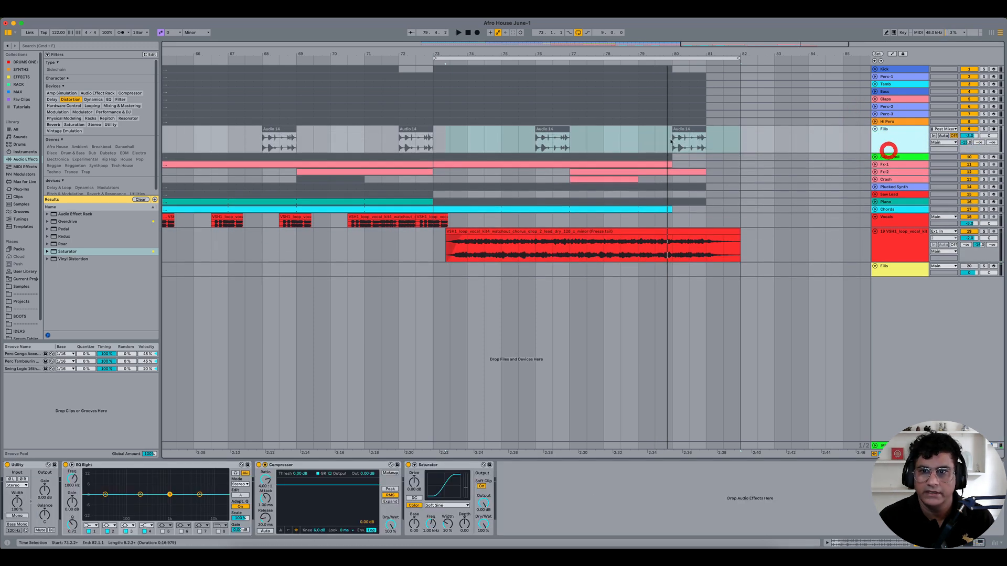
left_click(686, 131)
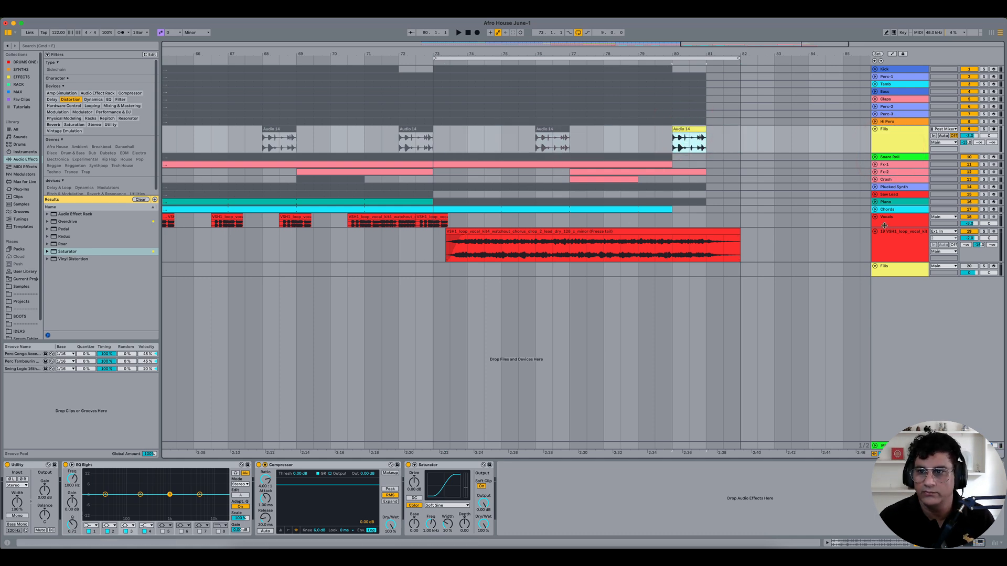
- Enlarge the Vocals track and copy the short vocal chop from bar 68 to 76.3 and 80.3
left_click_drag(884, 226, 885, 242)
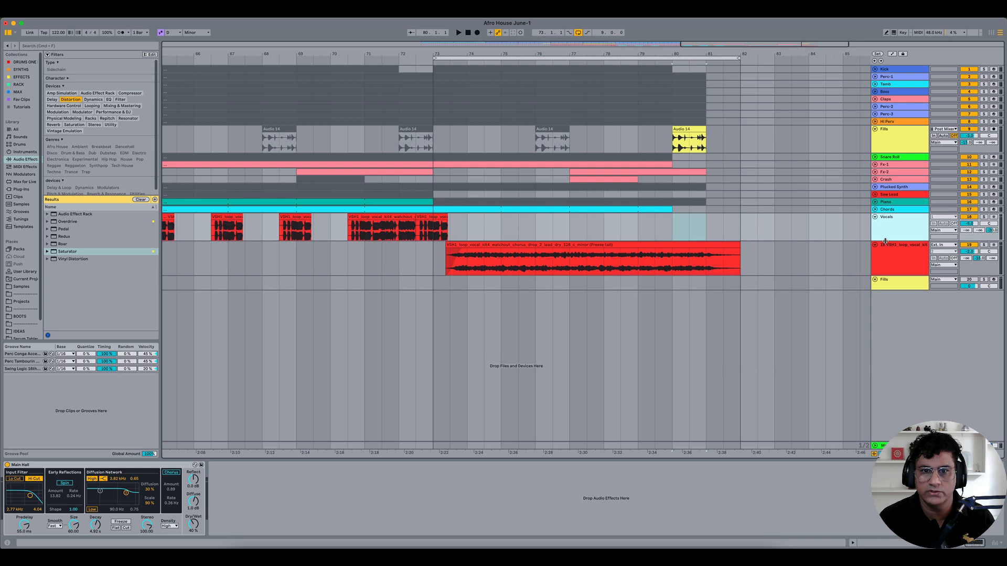
left_click(300, 218)
left_click_drag(298, 218, 705, 217)
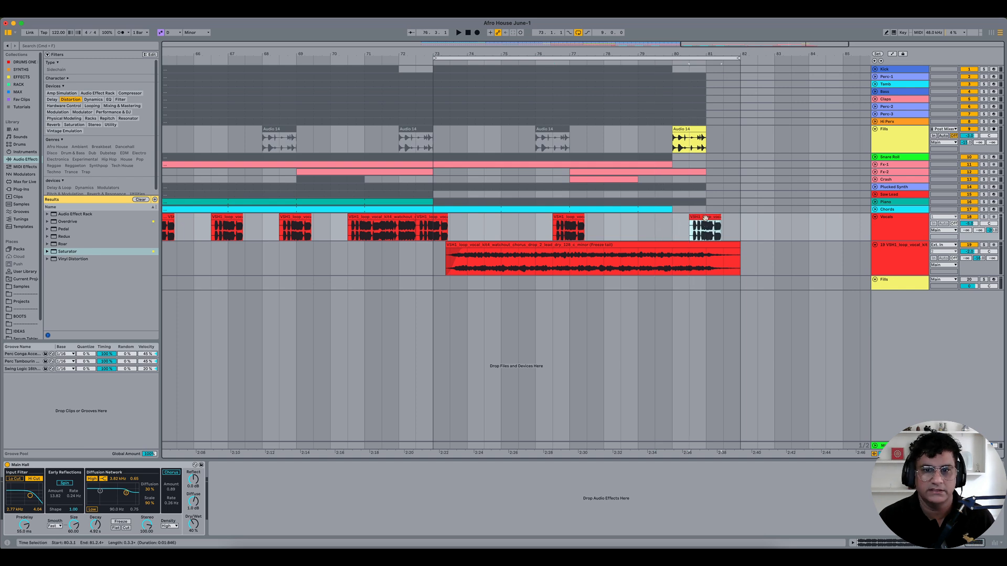
- Play the section from bar 73, split the freeze tail clip at bar 80 and delete its part after bar 81
left_click(434, 257)
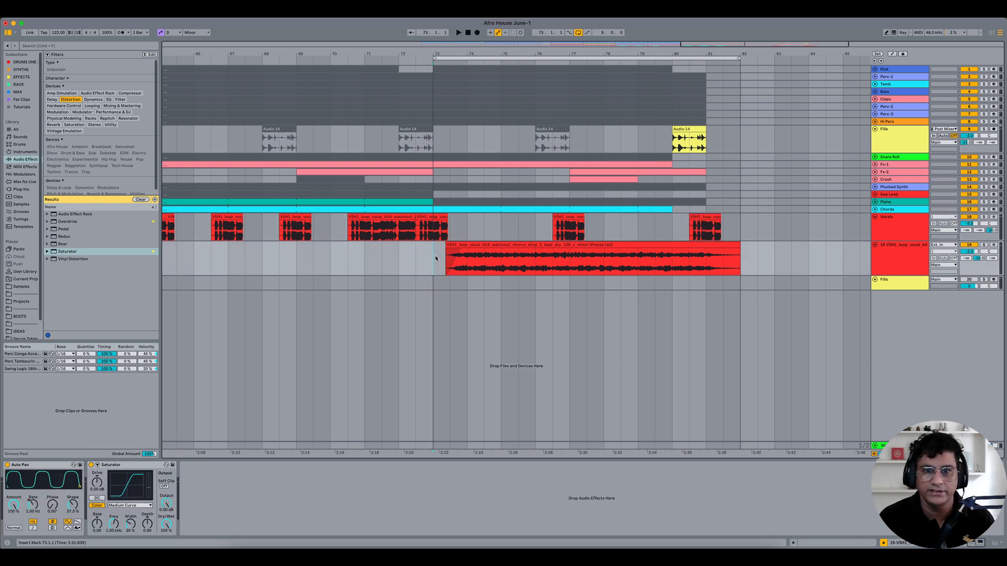
key("space")
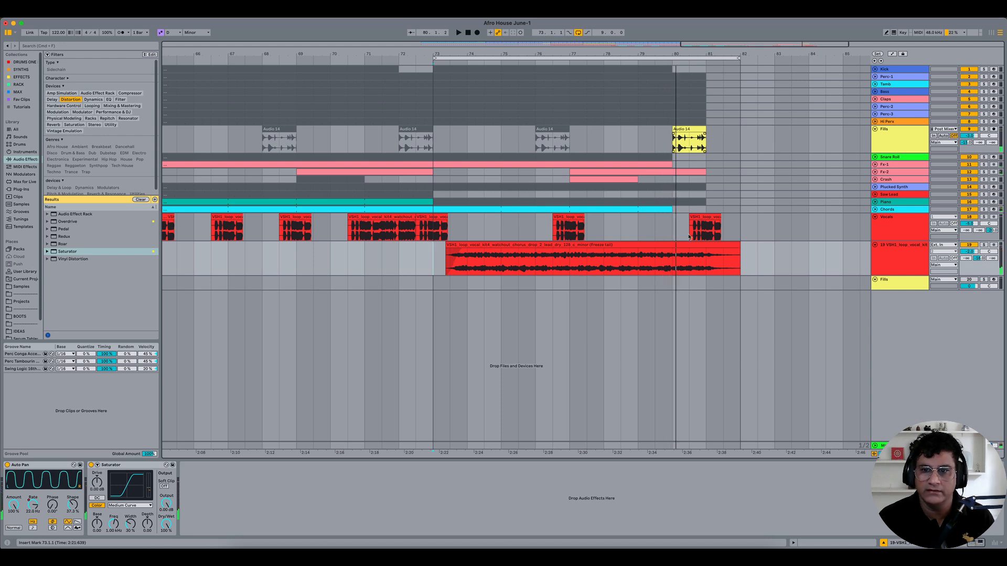
left_click_drag(673, 262, 691, 245)
key("Delete")
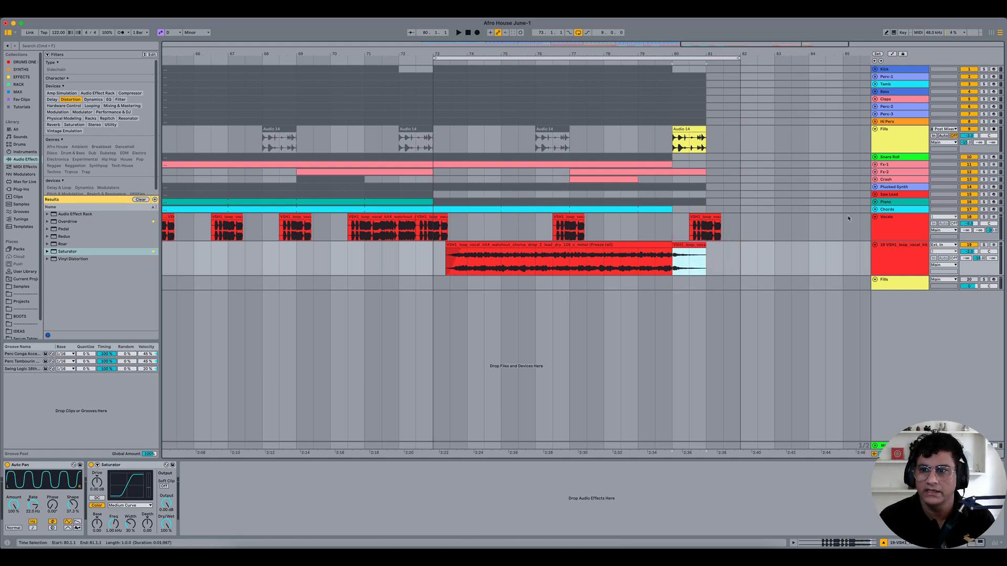
- Unfold and enlarge the Saw Lead track and copy its clip from bar 65–73 to bars 73–81
left_click(874, 194)
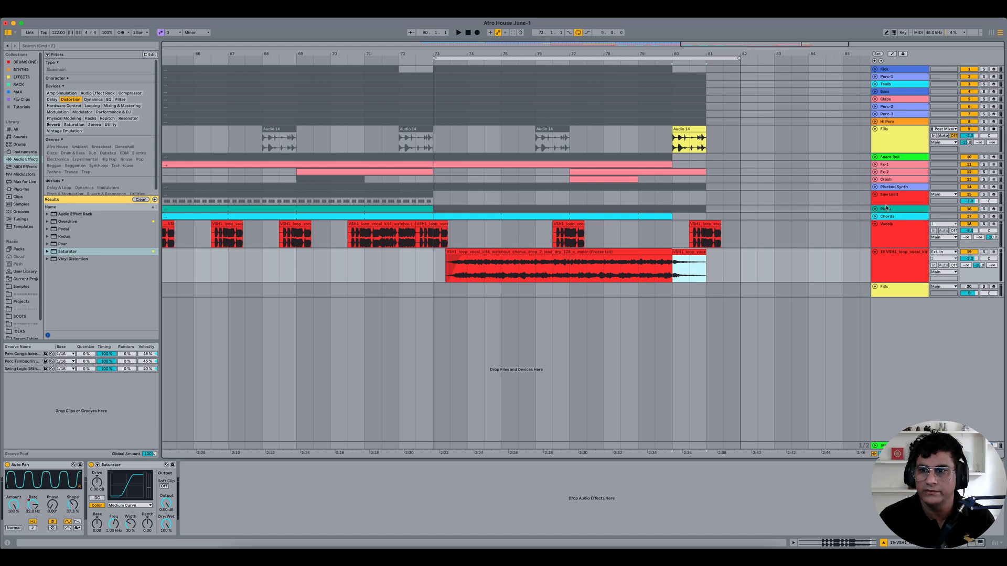
left_click(886, 203)
left_click_drag(885, 220, 886, 229)
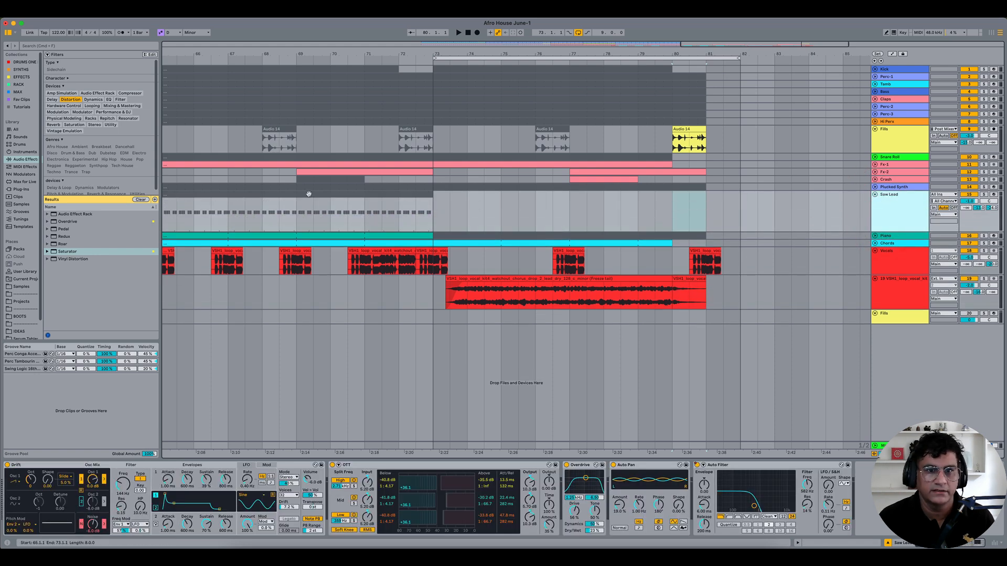
left_click(309, 194)
left_click_drag(301, 195, 571, 199)
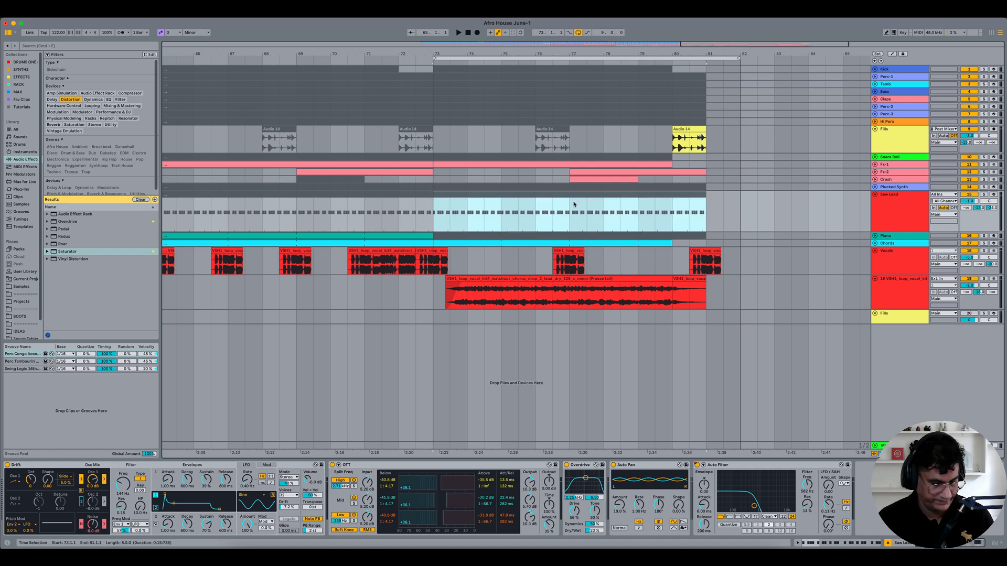
- Show the Saw Lead's Auto Filter Device On automation and remove the switch-off at bar 73
key("a")
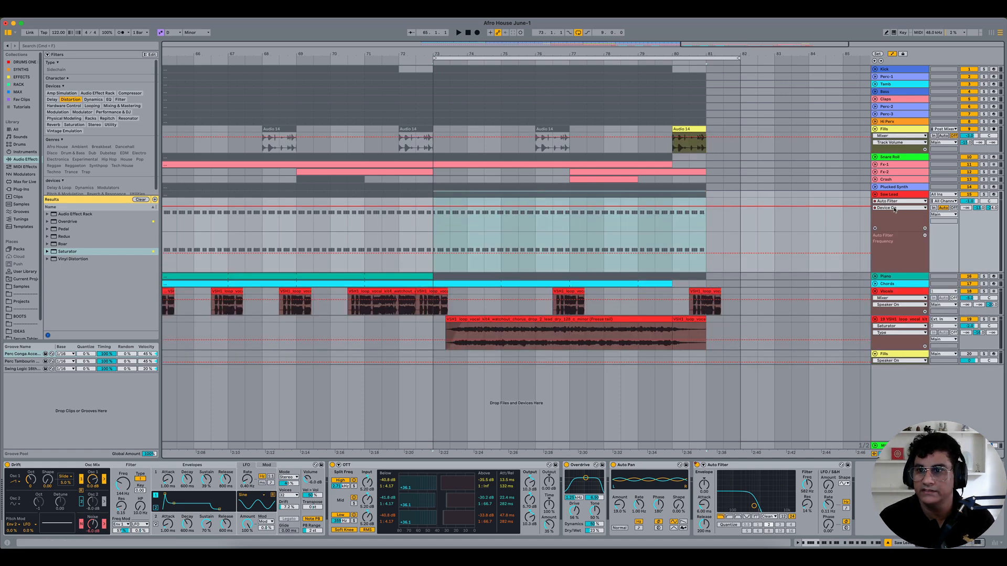
left_click_drag(476, 56, 579, 43)
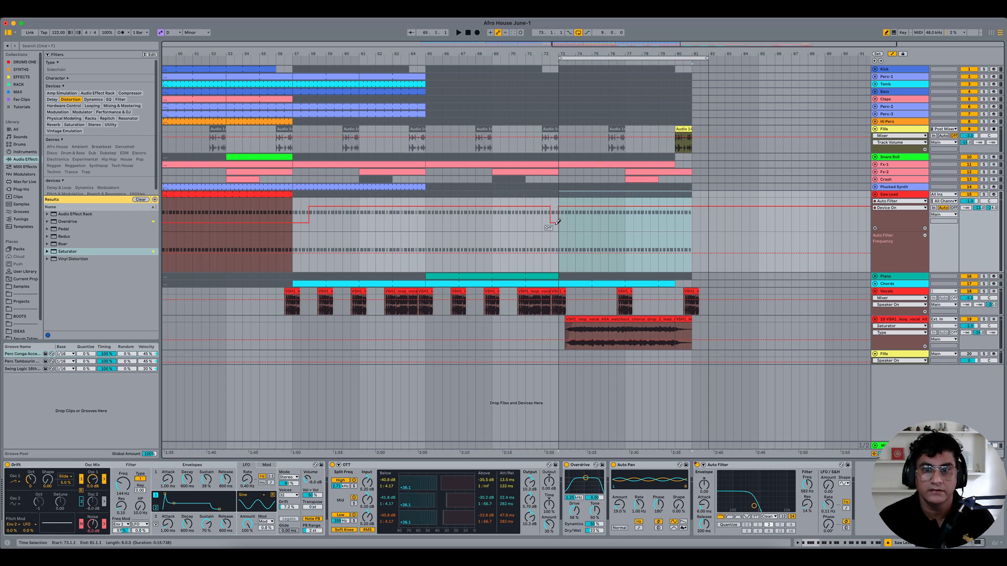
left_click(692, 225)
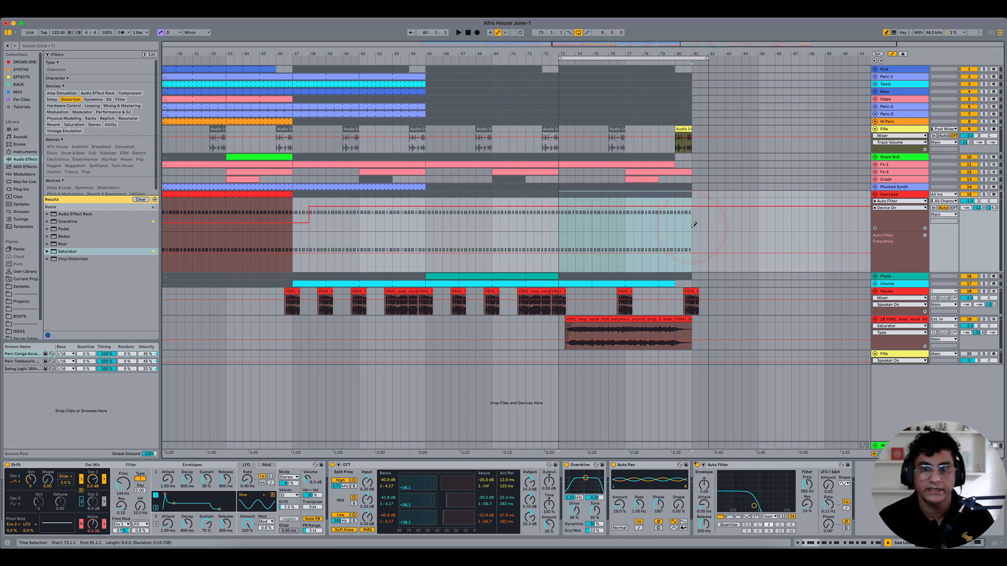
- Choose another Saw Lead parameter lane and automate it to rise from bar 73 to its maximum at bar 80
left_click(888, 209)
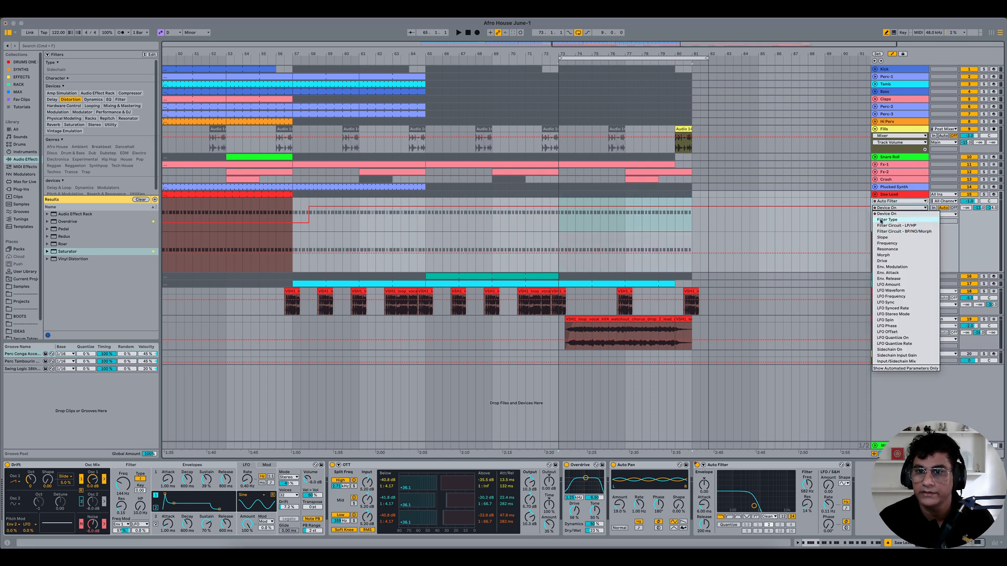
left_click(658, 234)
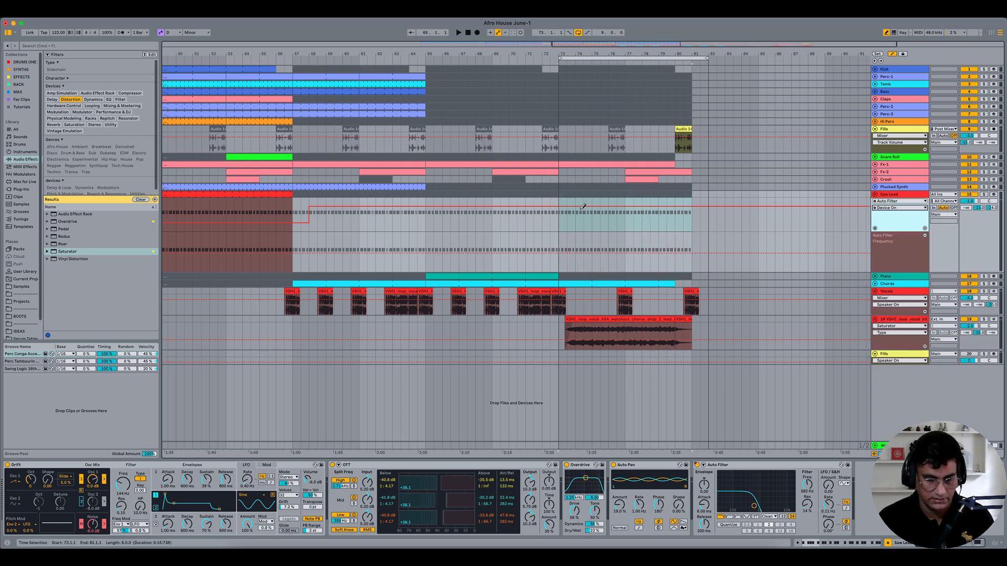
left_click(901, 197)
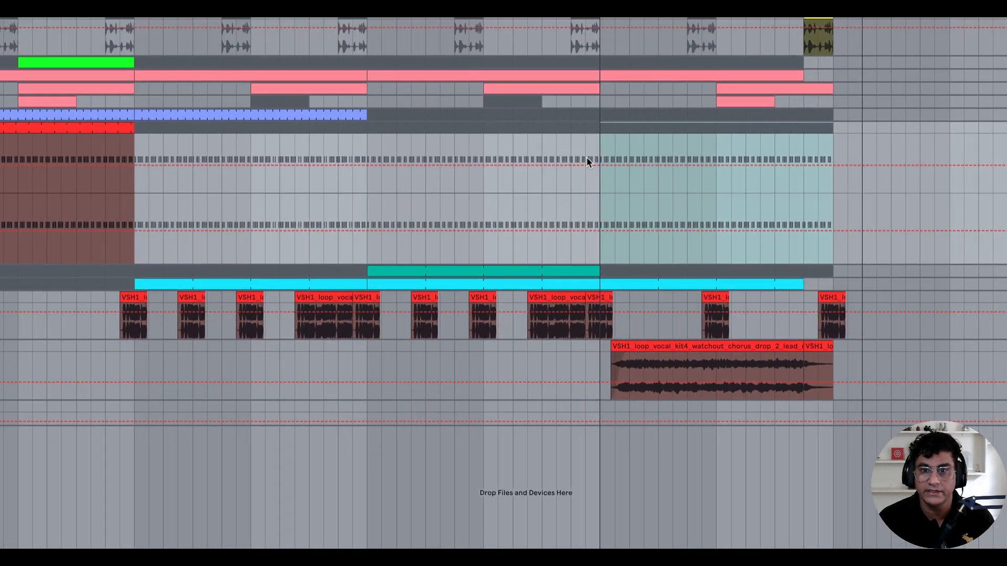
left_click(573, 157)
left_click(599, 164)
left_click(629, 166)
left_click_drag(629, 167, 833, 134)
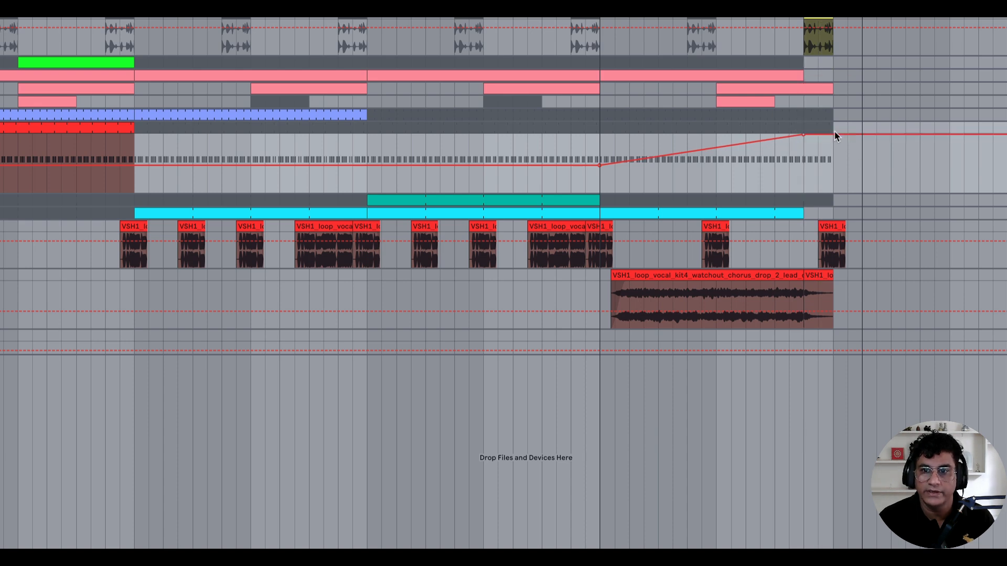
- Trim the end of the last Saw Lead clip to bar 80 and select the clip
left_click_drag(829, 128, 807, 127)
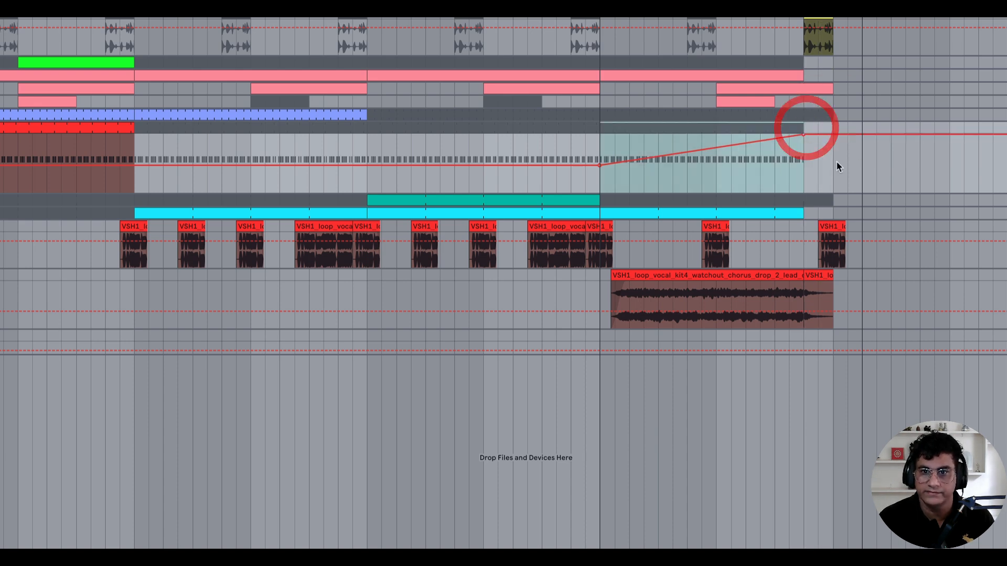
left_click(693, 128)
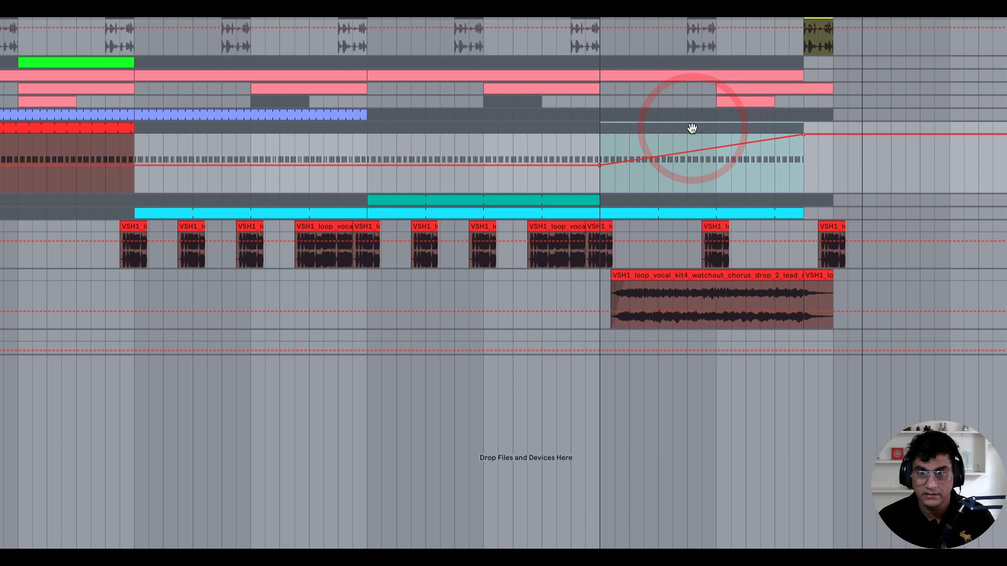
- Activate the last Saw Lead clip from bar 73 to 80 and audition the build-up from bar 73
left_click_drag(804, 157, 831, 164)
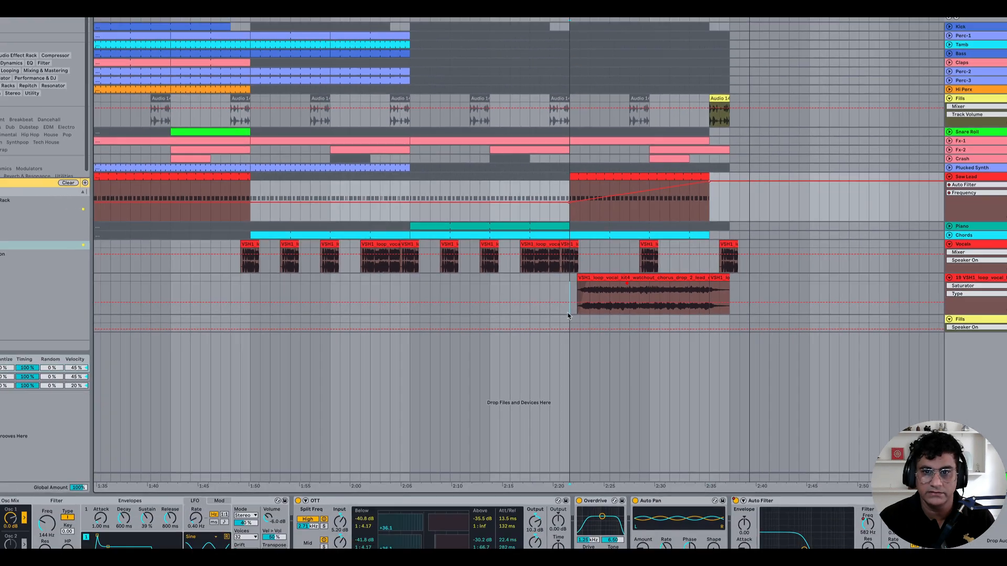
left_click(599, 330)
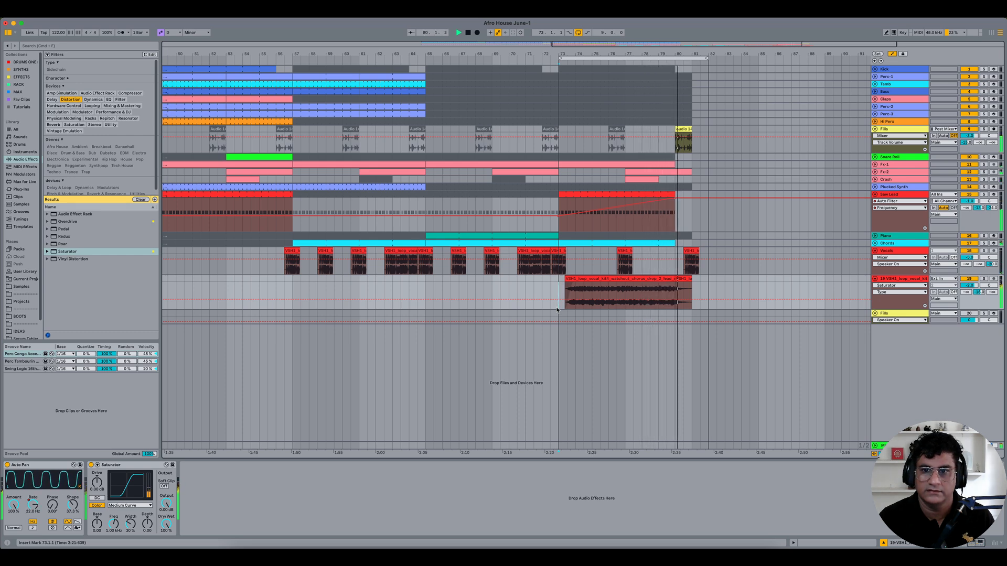
key("space")
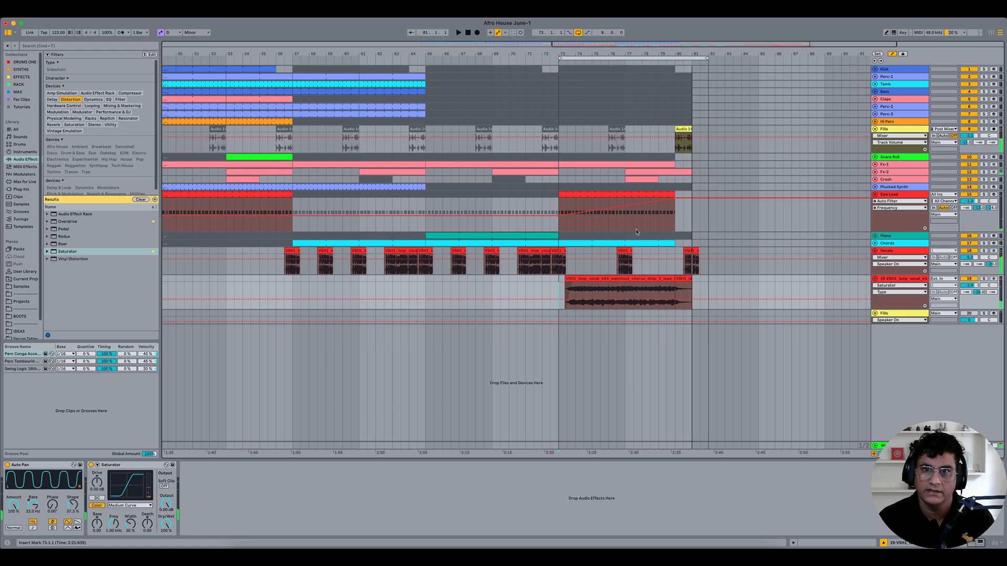
- Hide the automation and copy the clips of all tracks from bars 49–57 to bars 81–89
key("a")
left_click_drag(606, 54, 563, 36)
left_click_drag(325, 54, 418, 43)
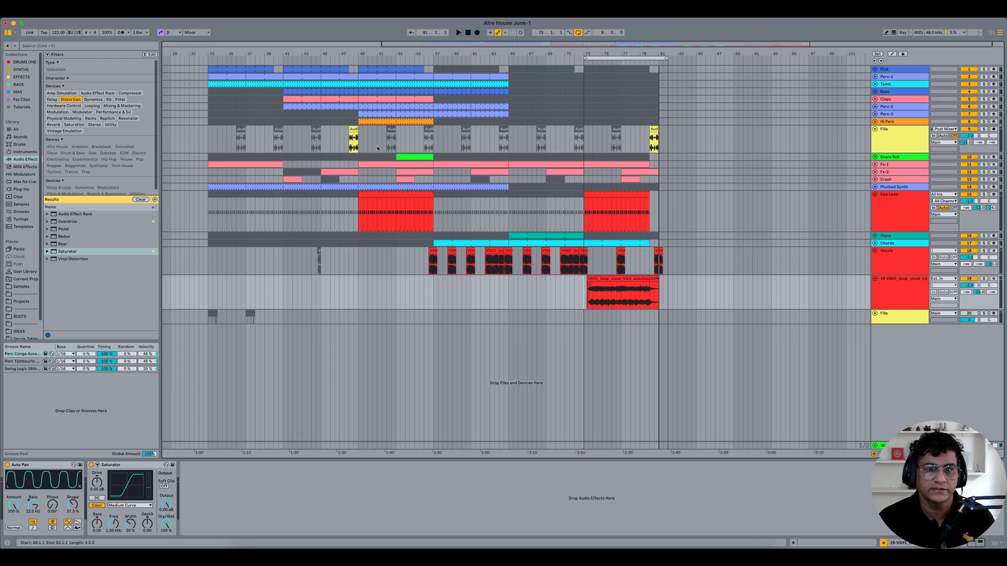
left_click(365, 70)
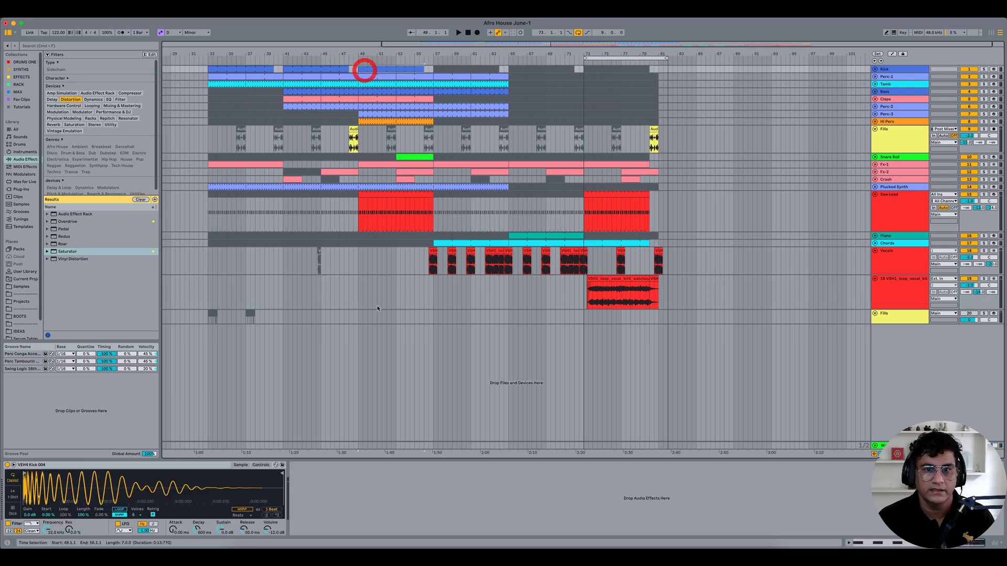
left_click(431, 313, "shift")
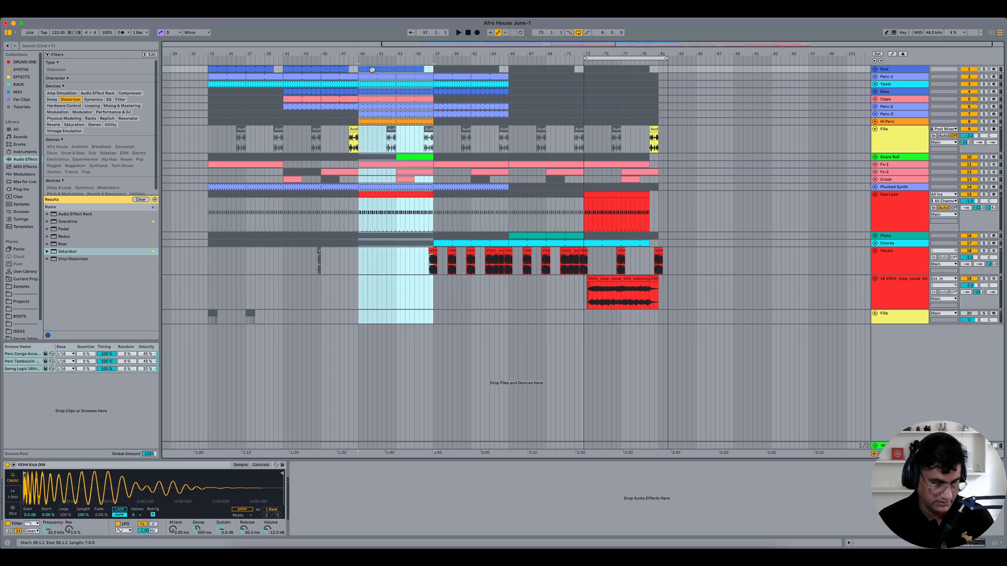
left_click_drag(382, 70, 676, 72)
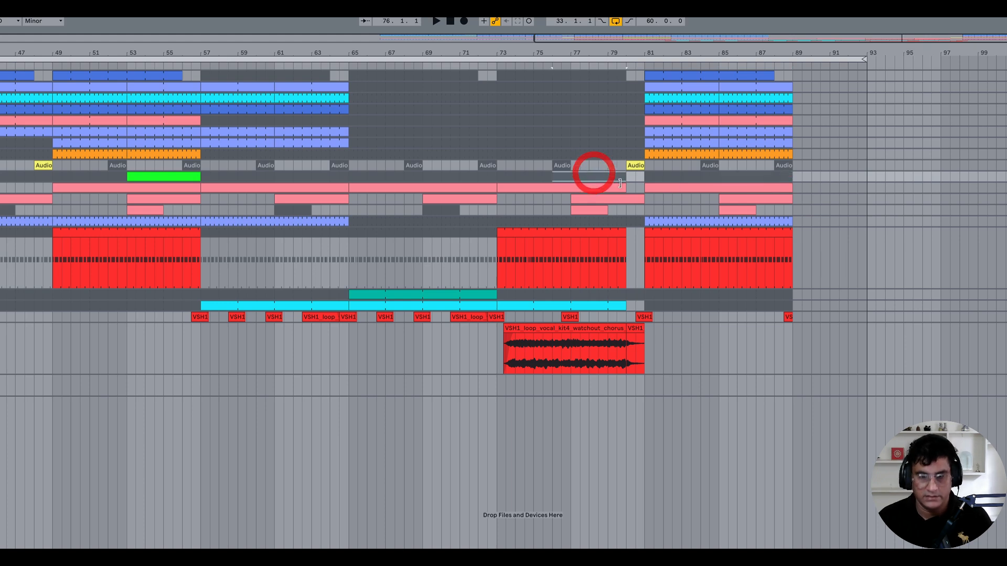
- Activate the Snare Roll clip at bars 76–80 and the Piano clip at bars 81–89, and select the Chords clip below it
key("0")
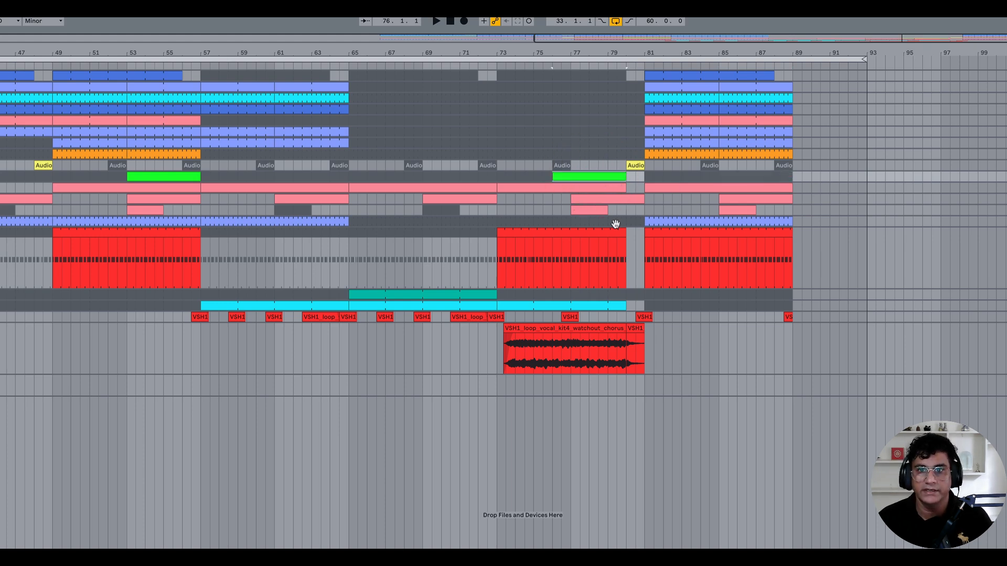
left_click(679, 295)
key("0")
left_click(699, 306)
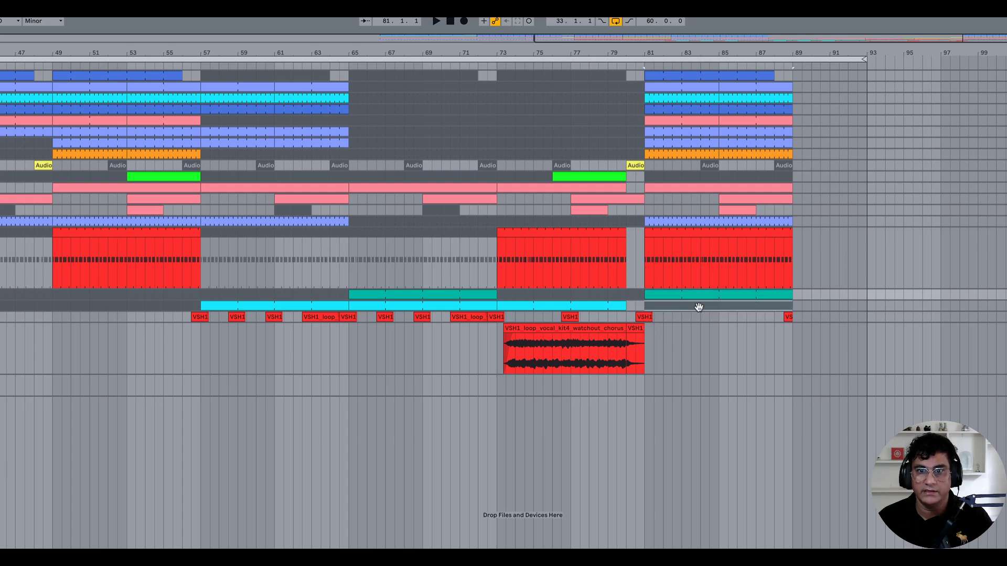
left_click(698, 307)
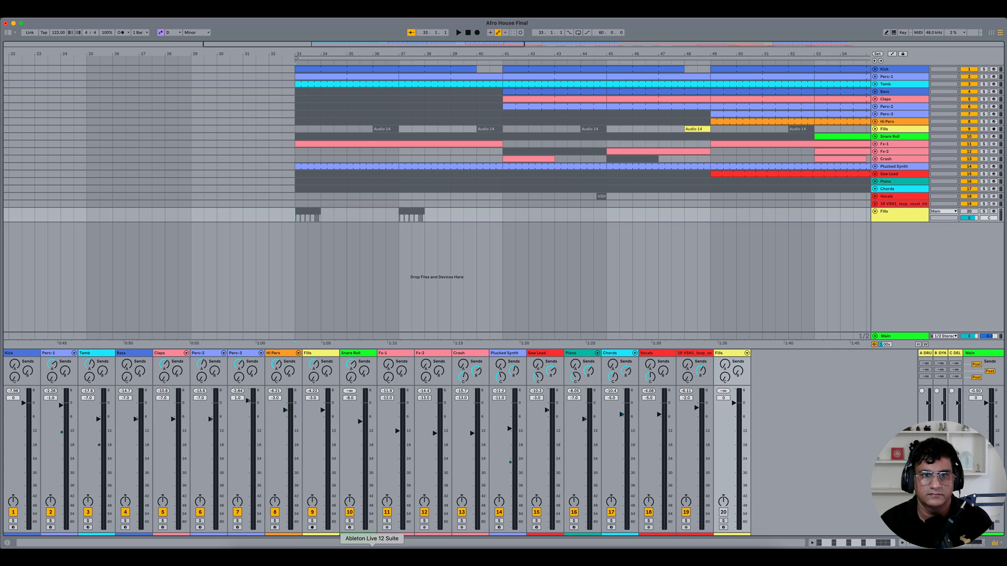
- Play the Afro House Final arrangement from bar 33
key("space")
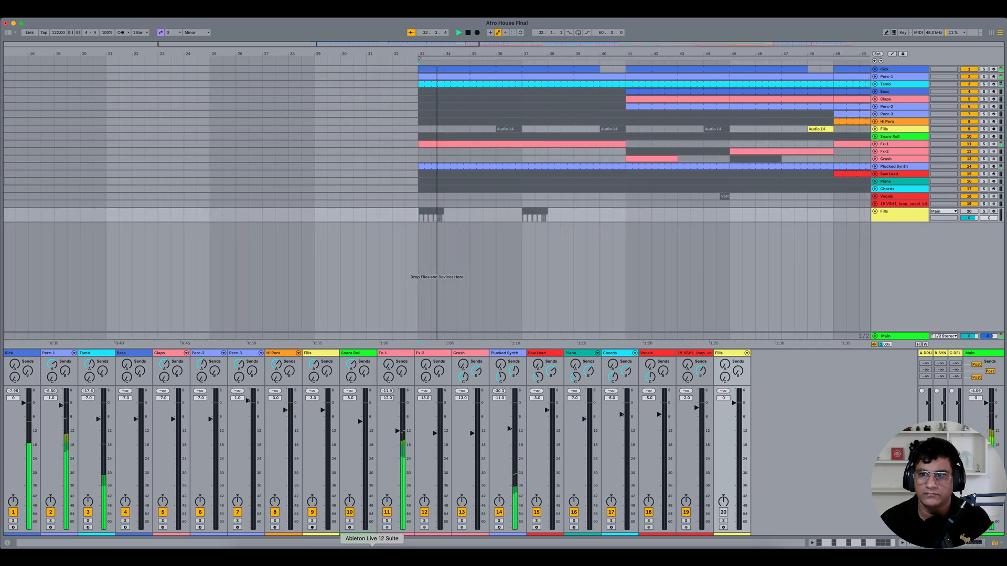